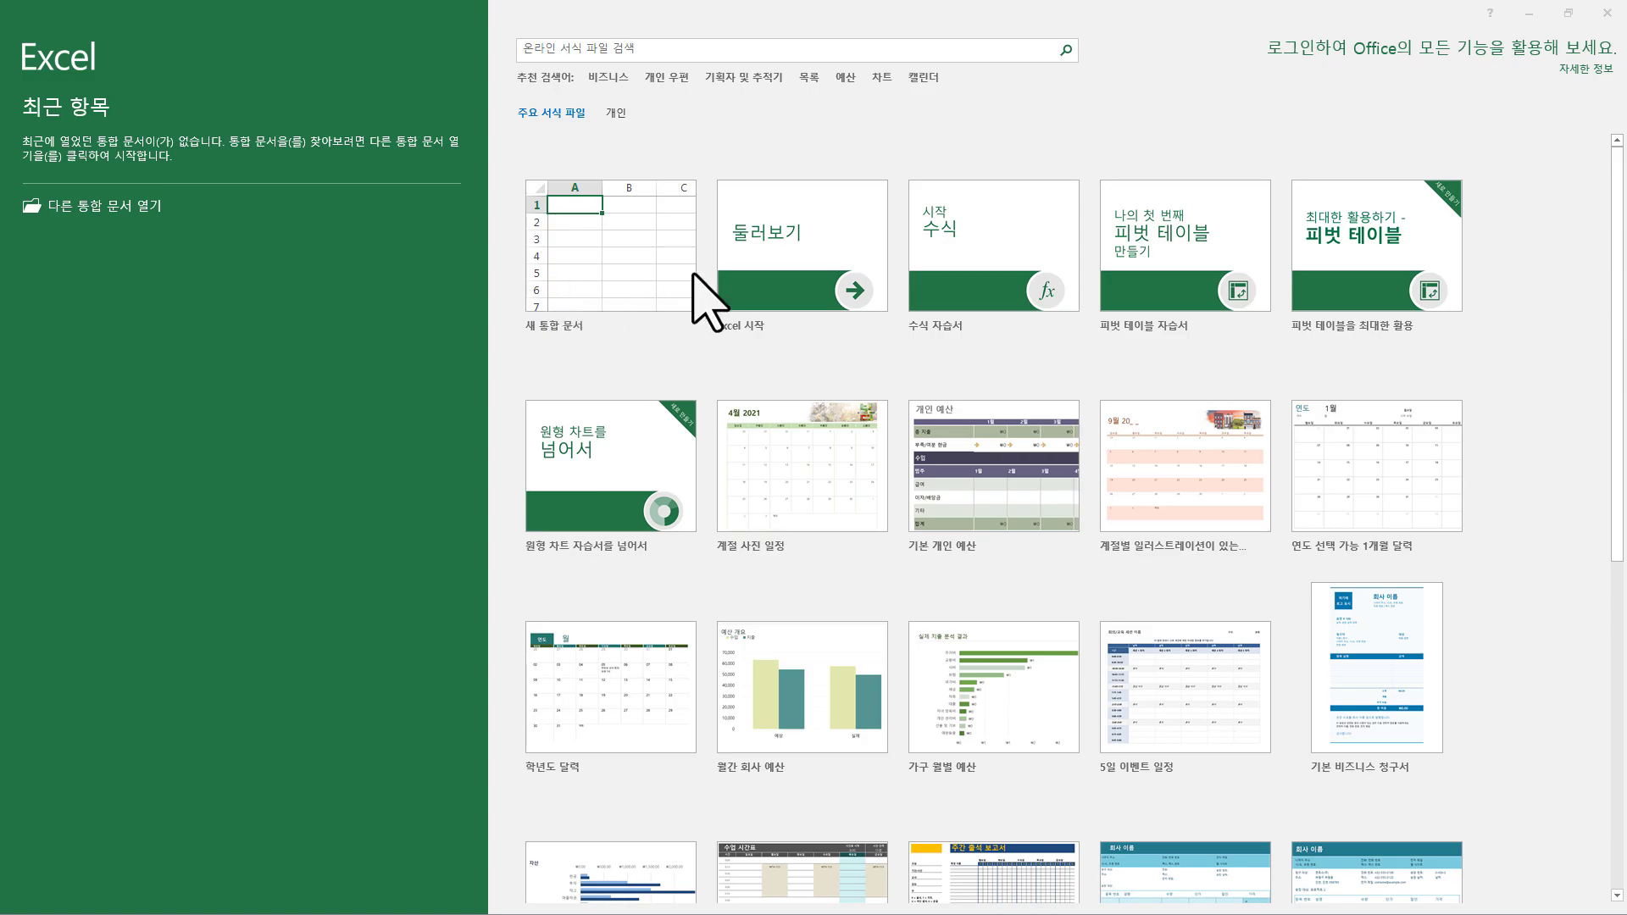
Create a blank workbook and start saving it in the ITQ folder under Documents
left_click(638, 265)
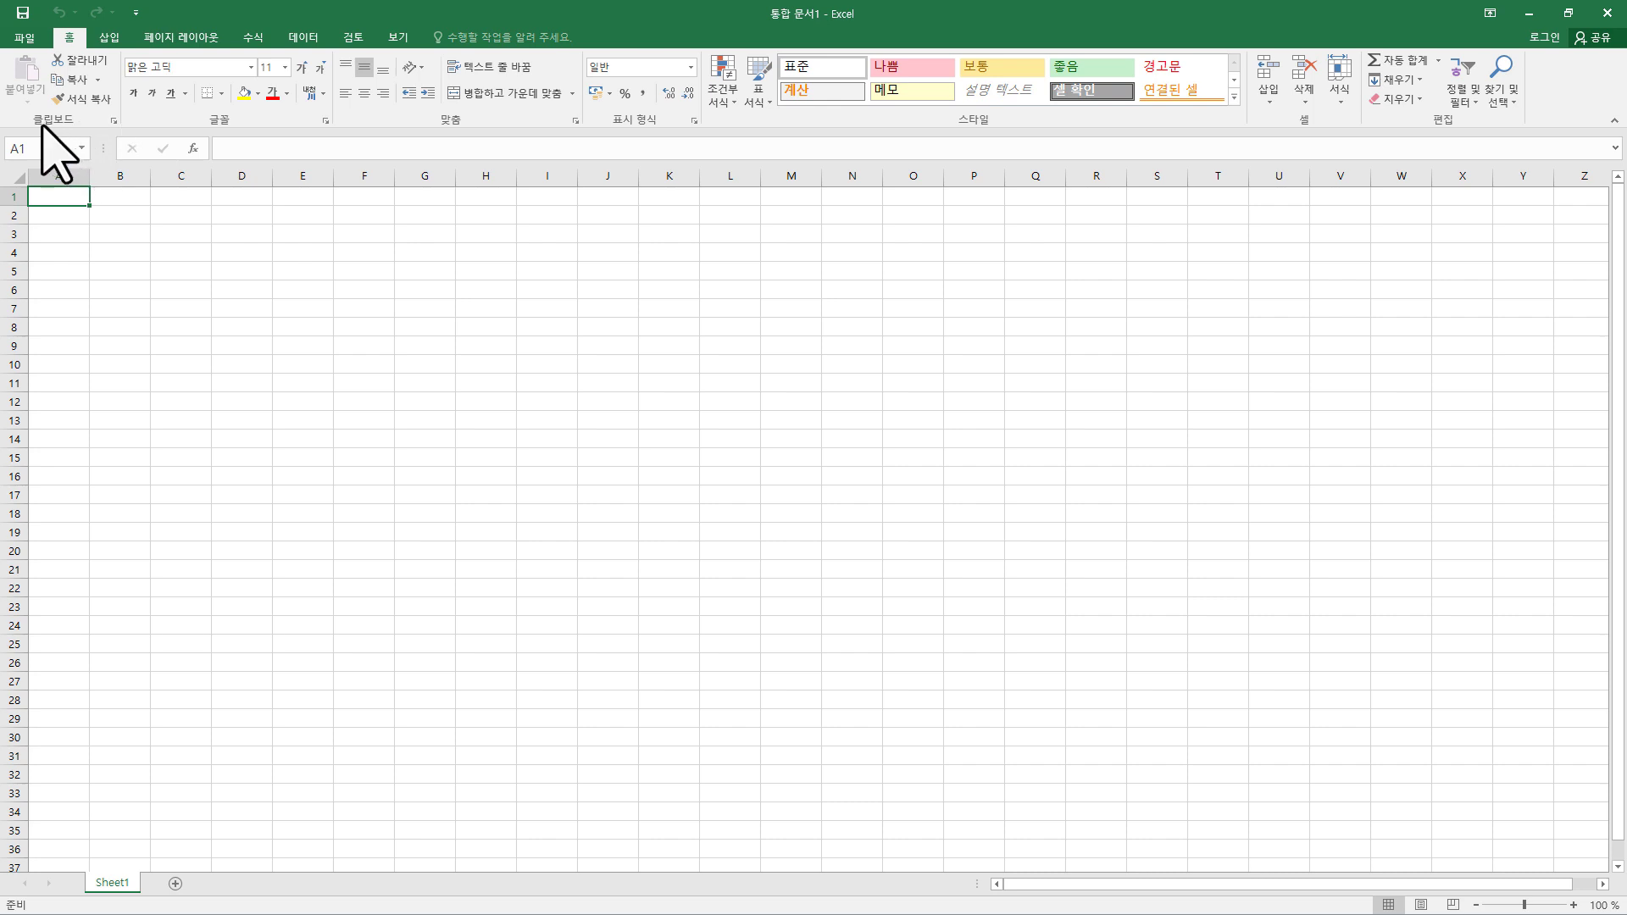
left_click(22, 14)
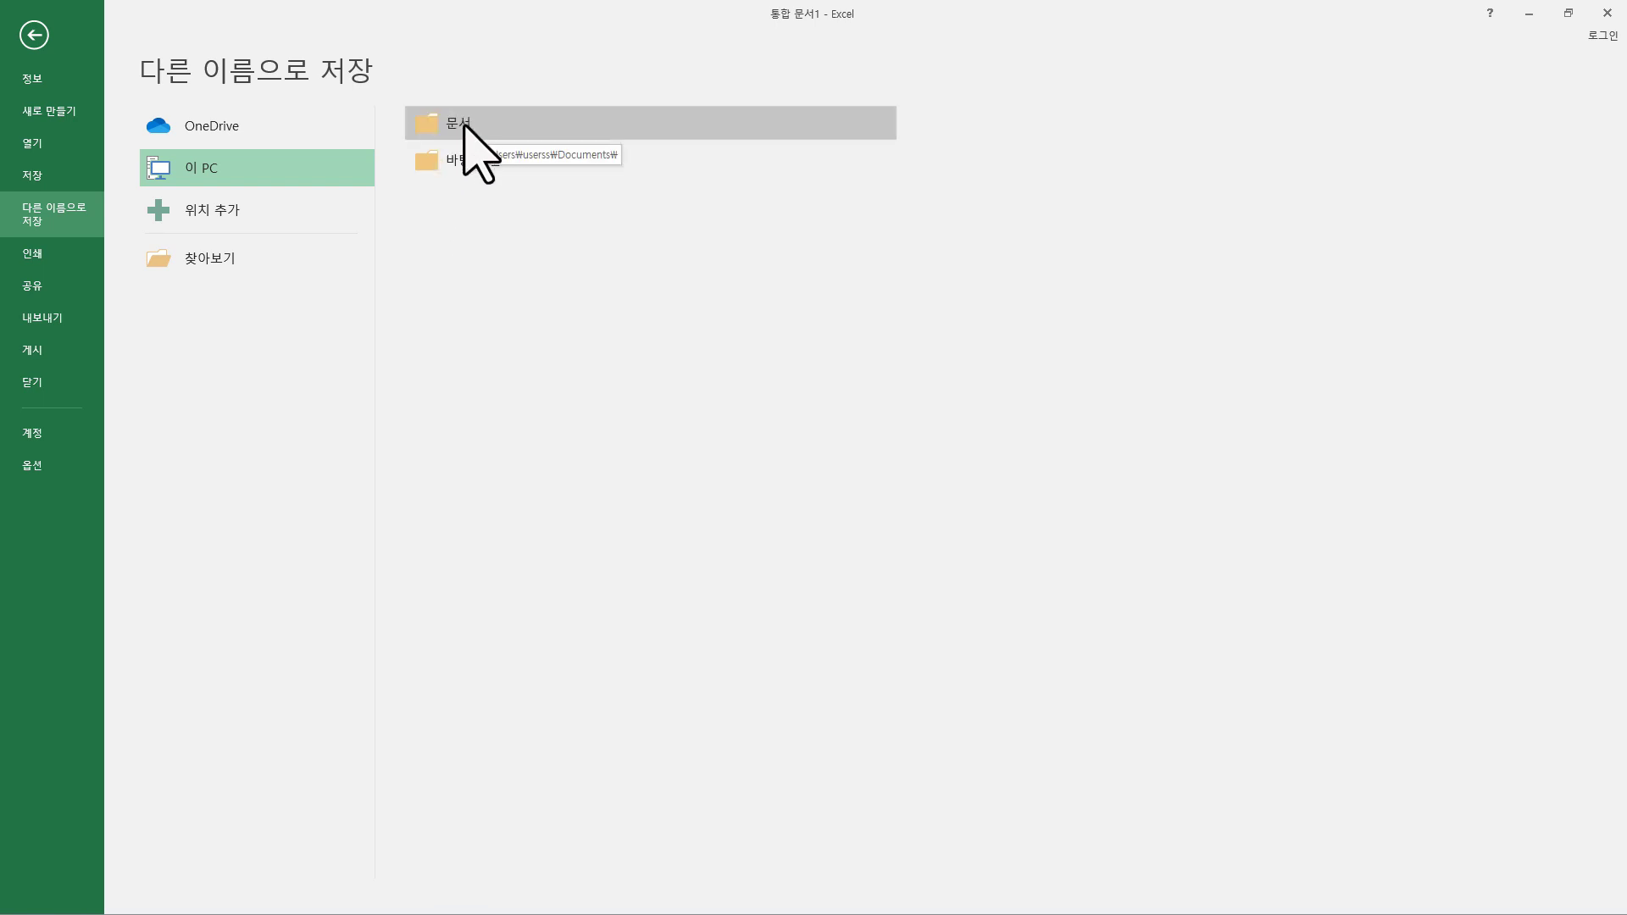
left_click(224, 263)
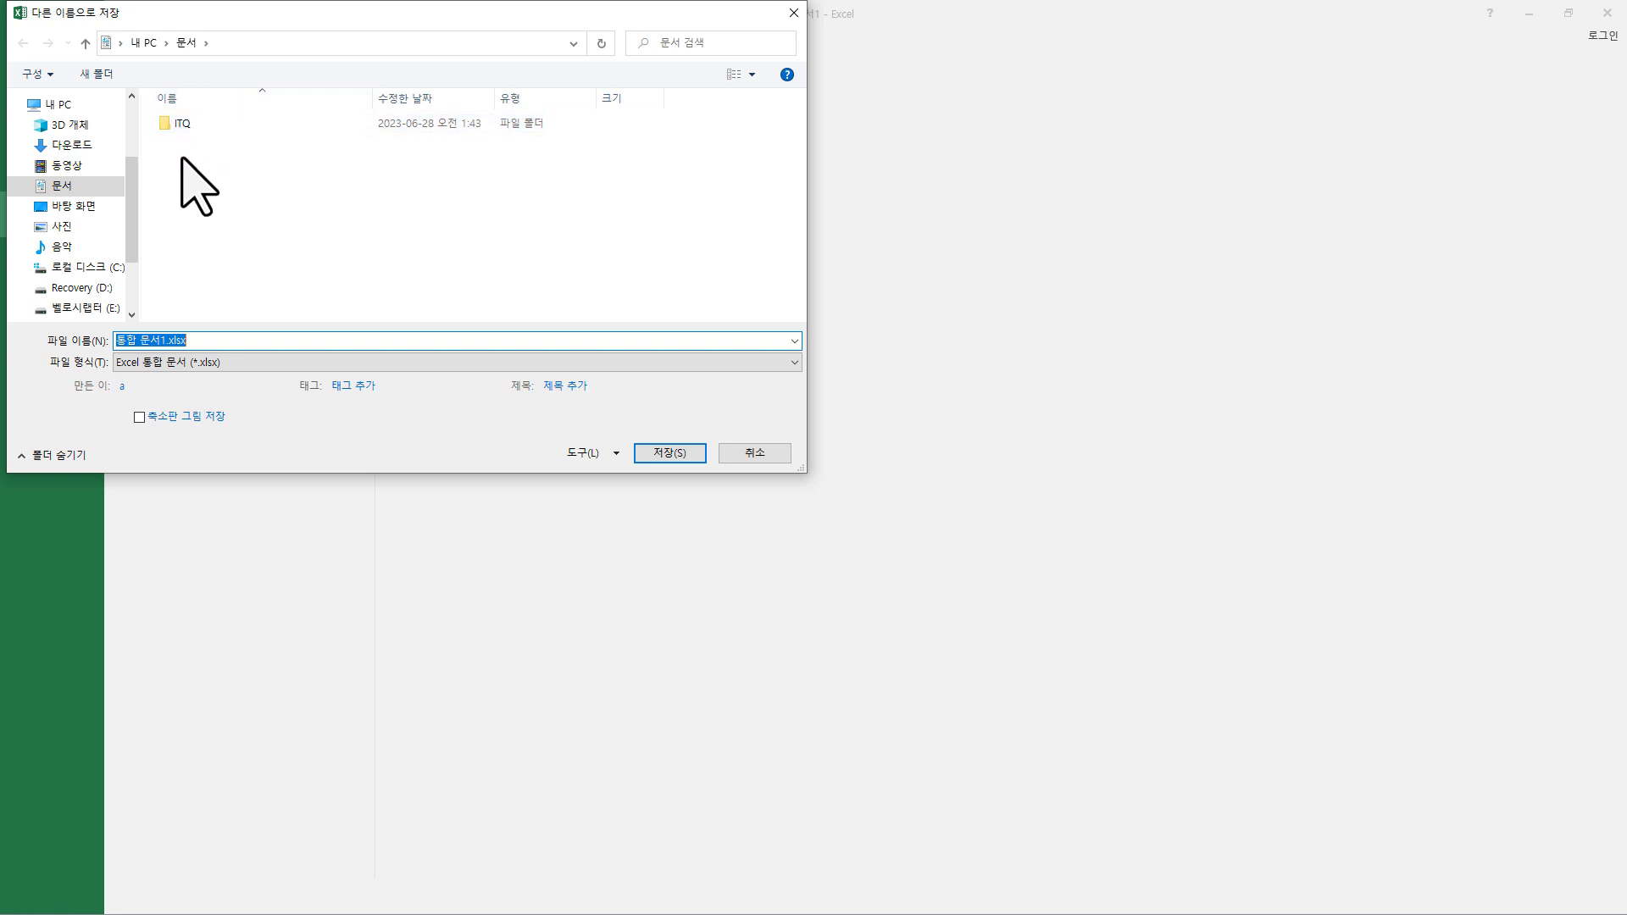
right_click(247, 154)
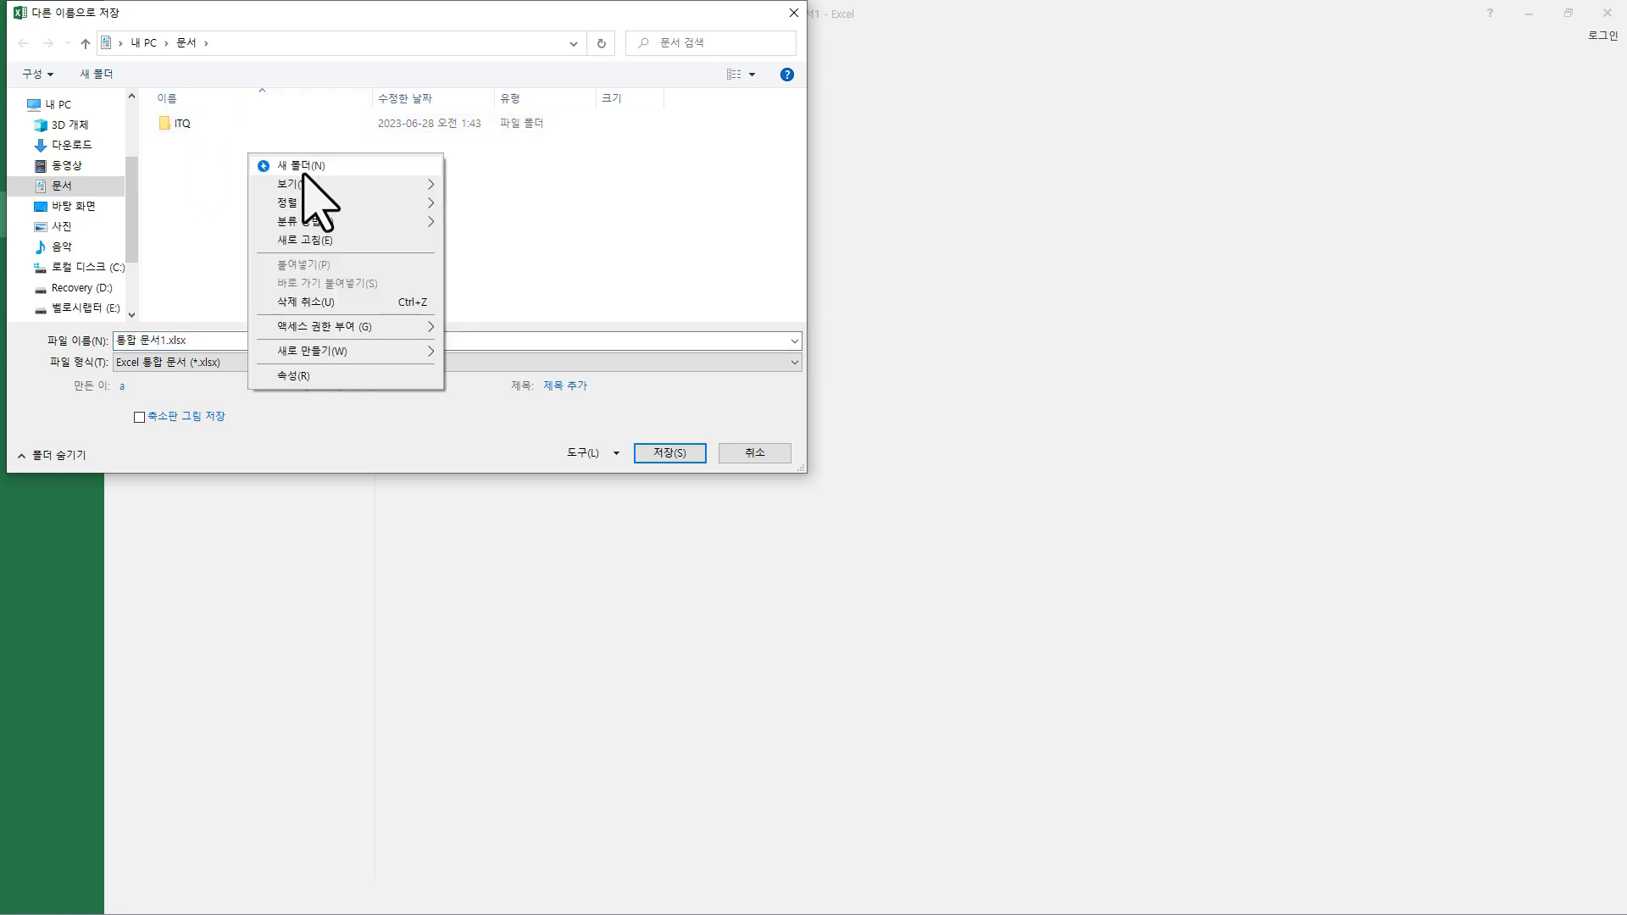
left_click(196, 160)
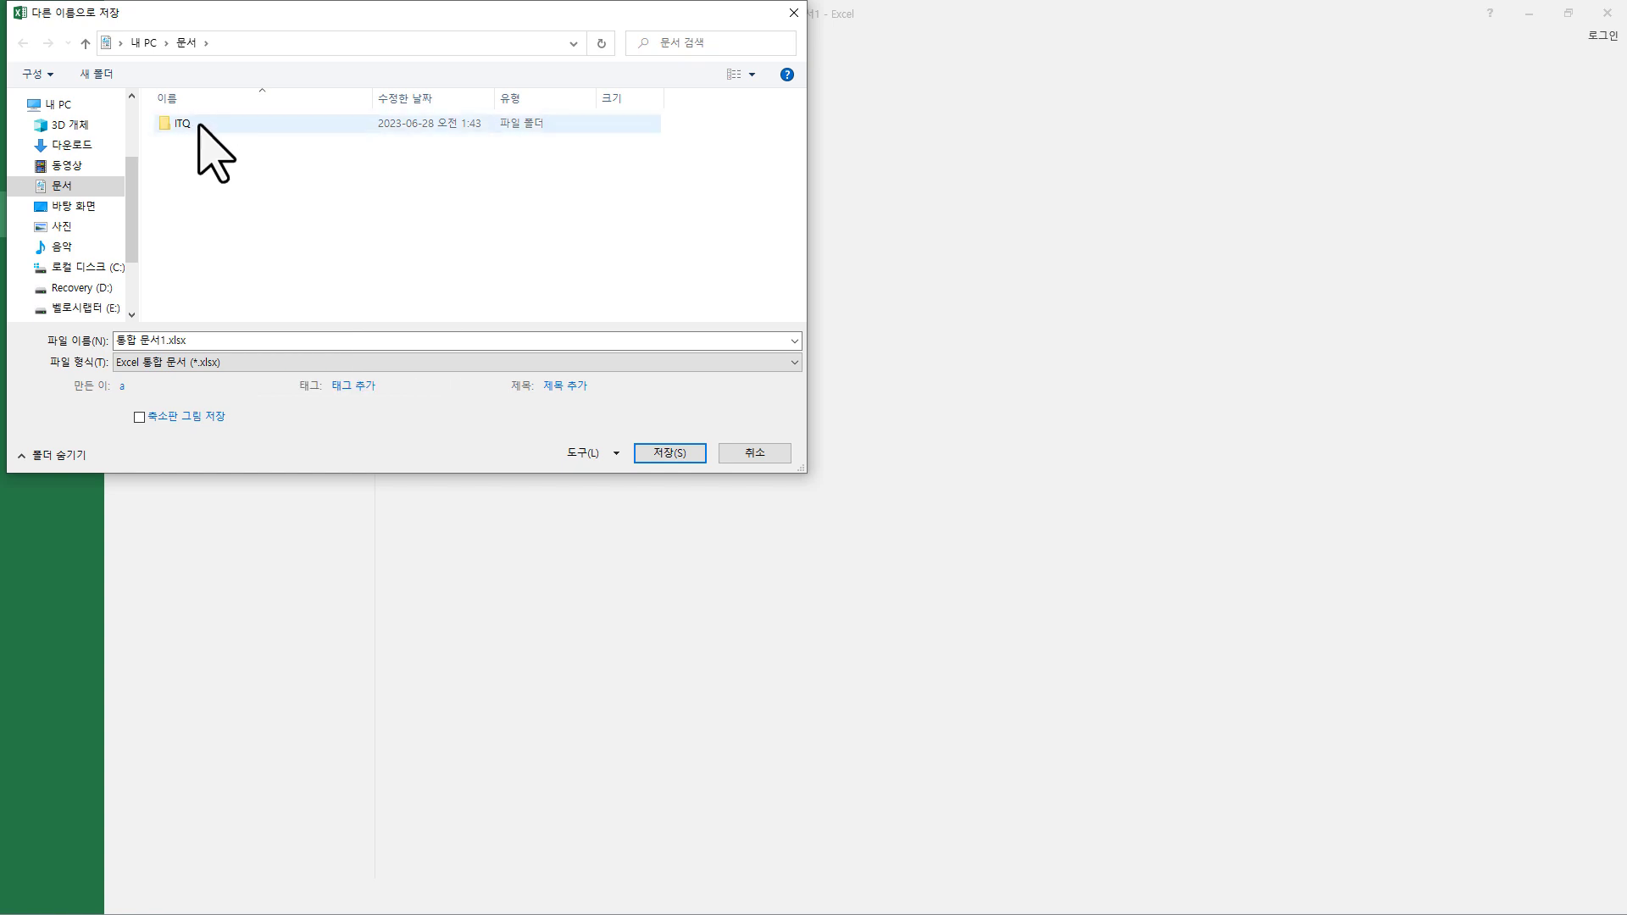
double_click(198, 124)
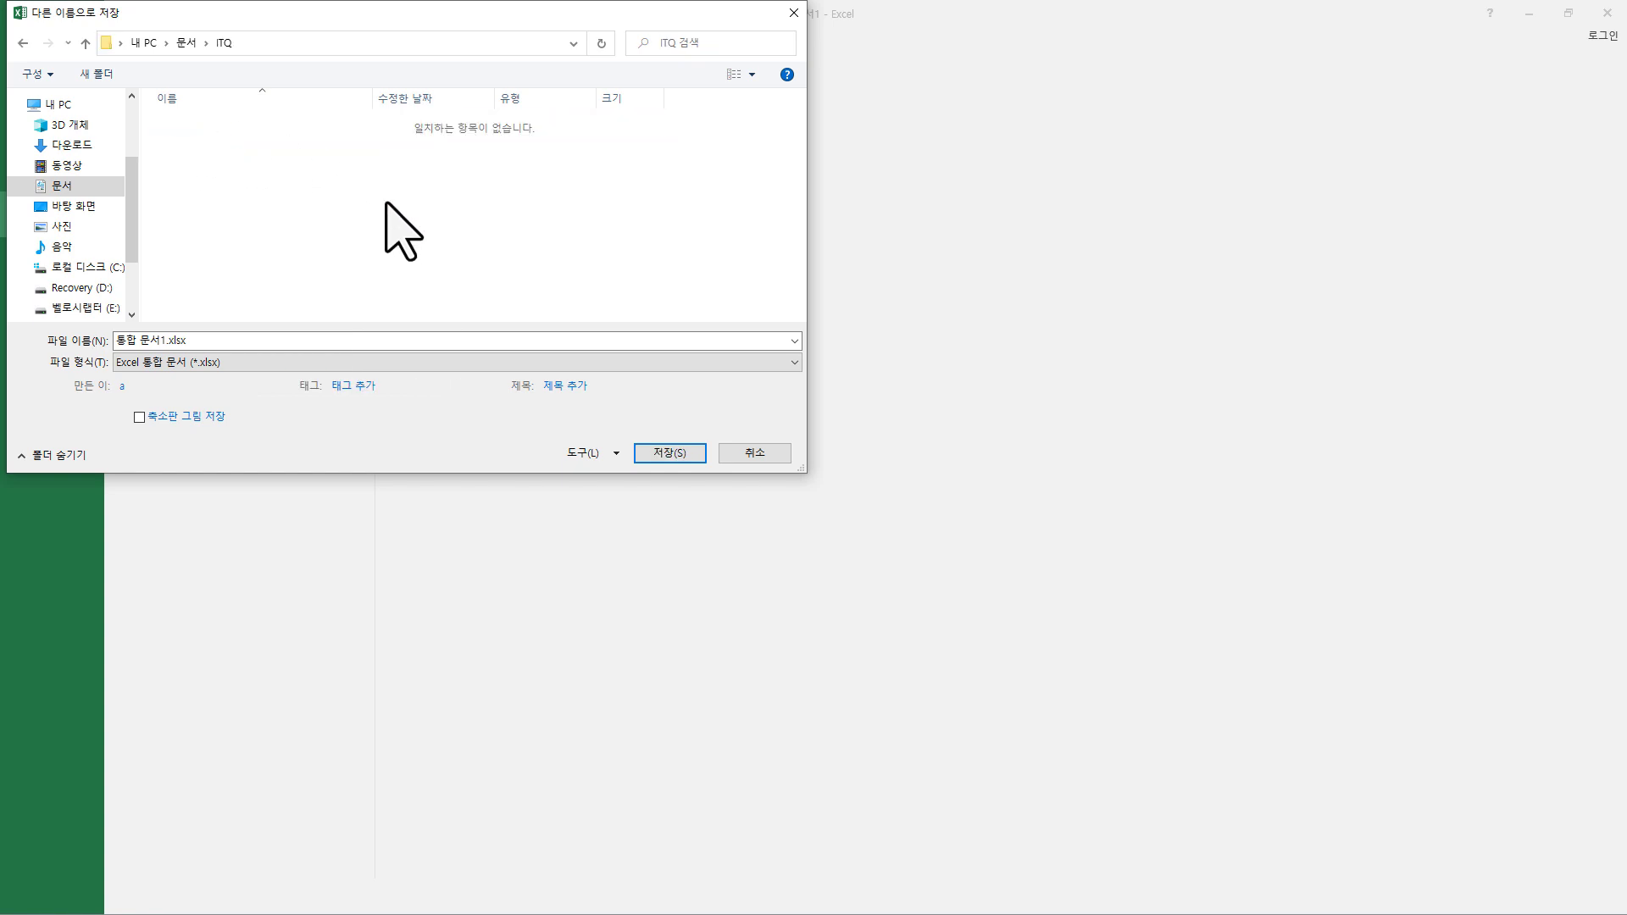
Save the workbook in the ITQ folder, naming the file with the candidate number, a hyphen and the candidate's full name
left_click(291, 342)
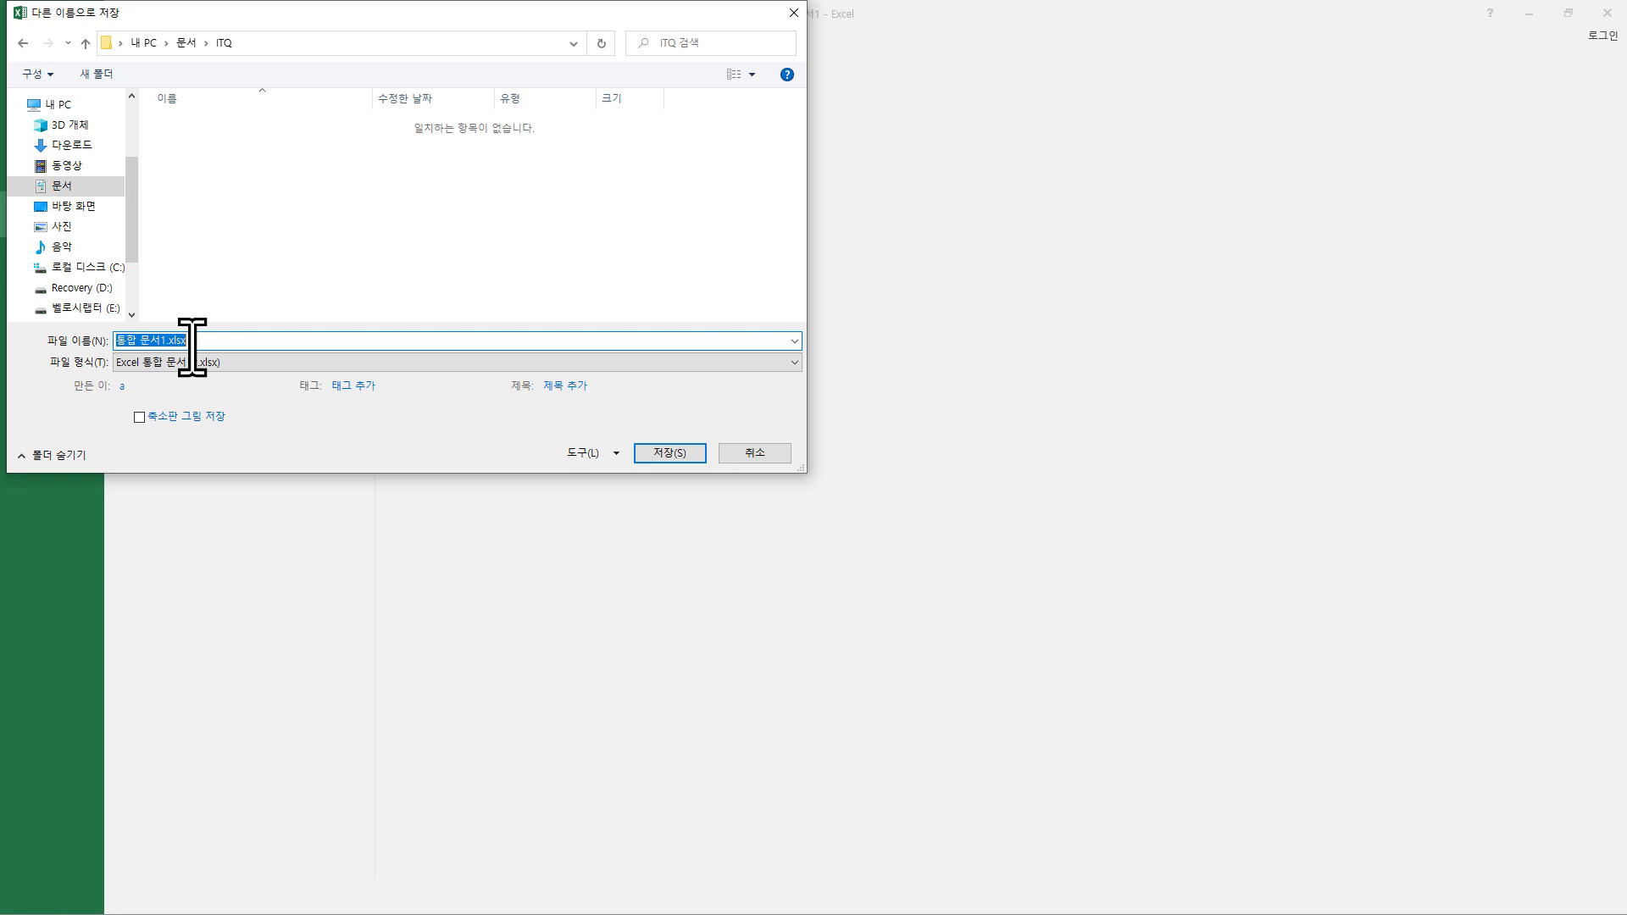
type("12345678-홍길")
type("동")
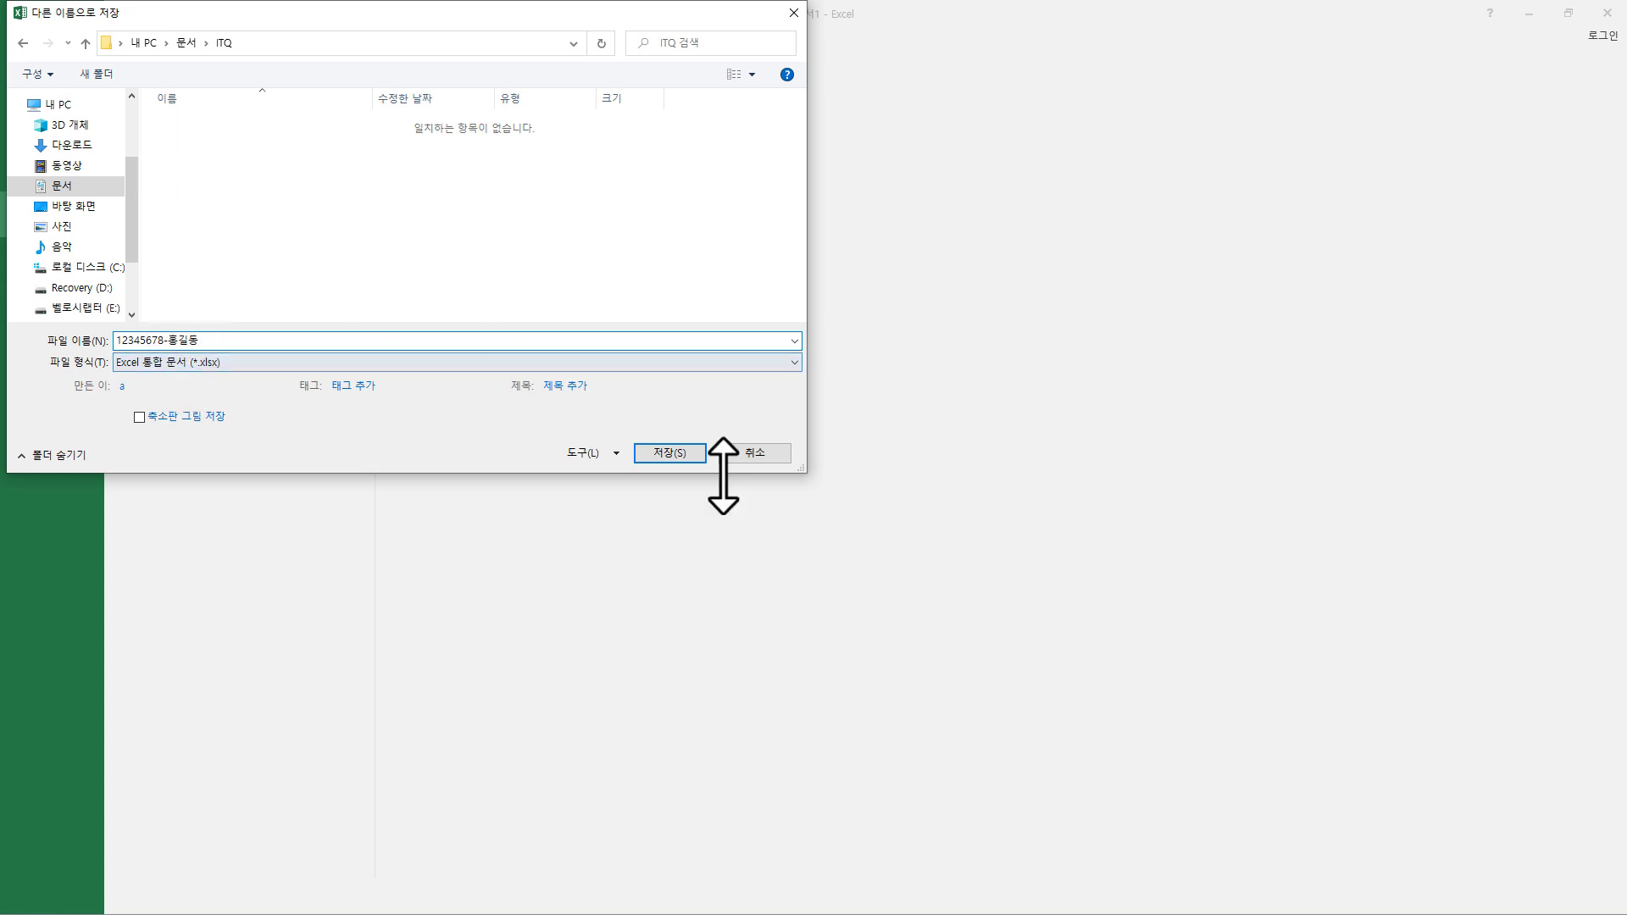
left_click(679, 453)
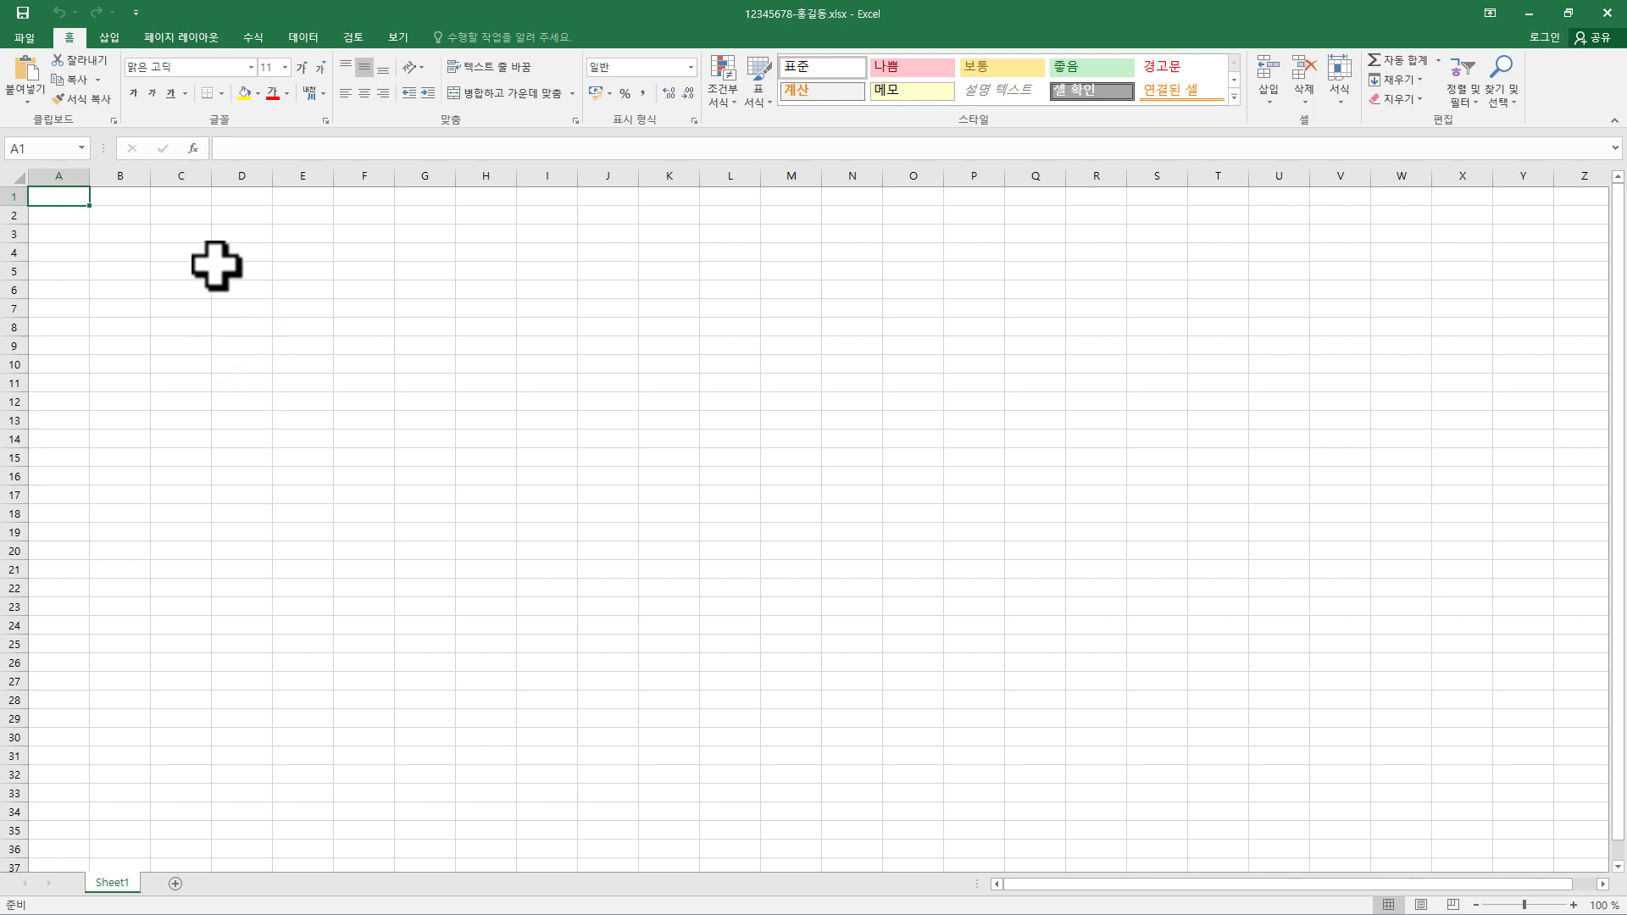
Set the width of column A to 1
right_click(60, 176)
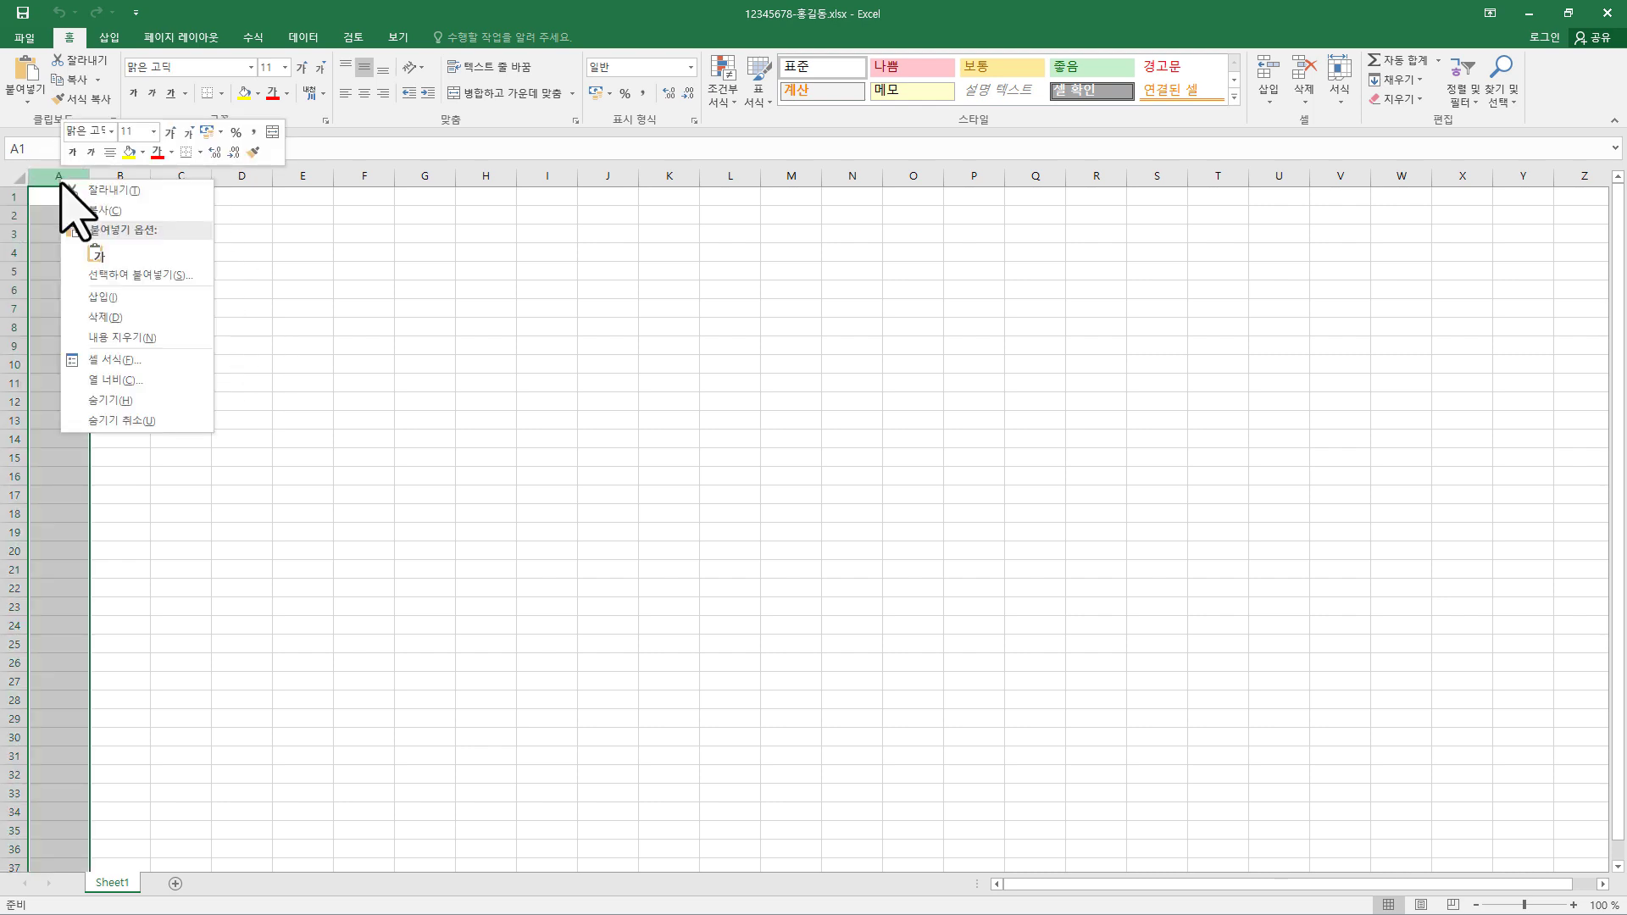
left_click(127, 381)
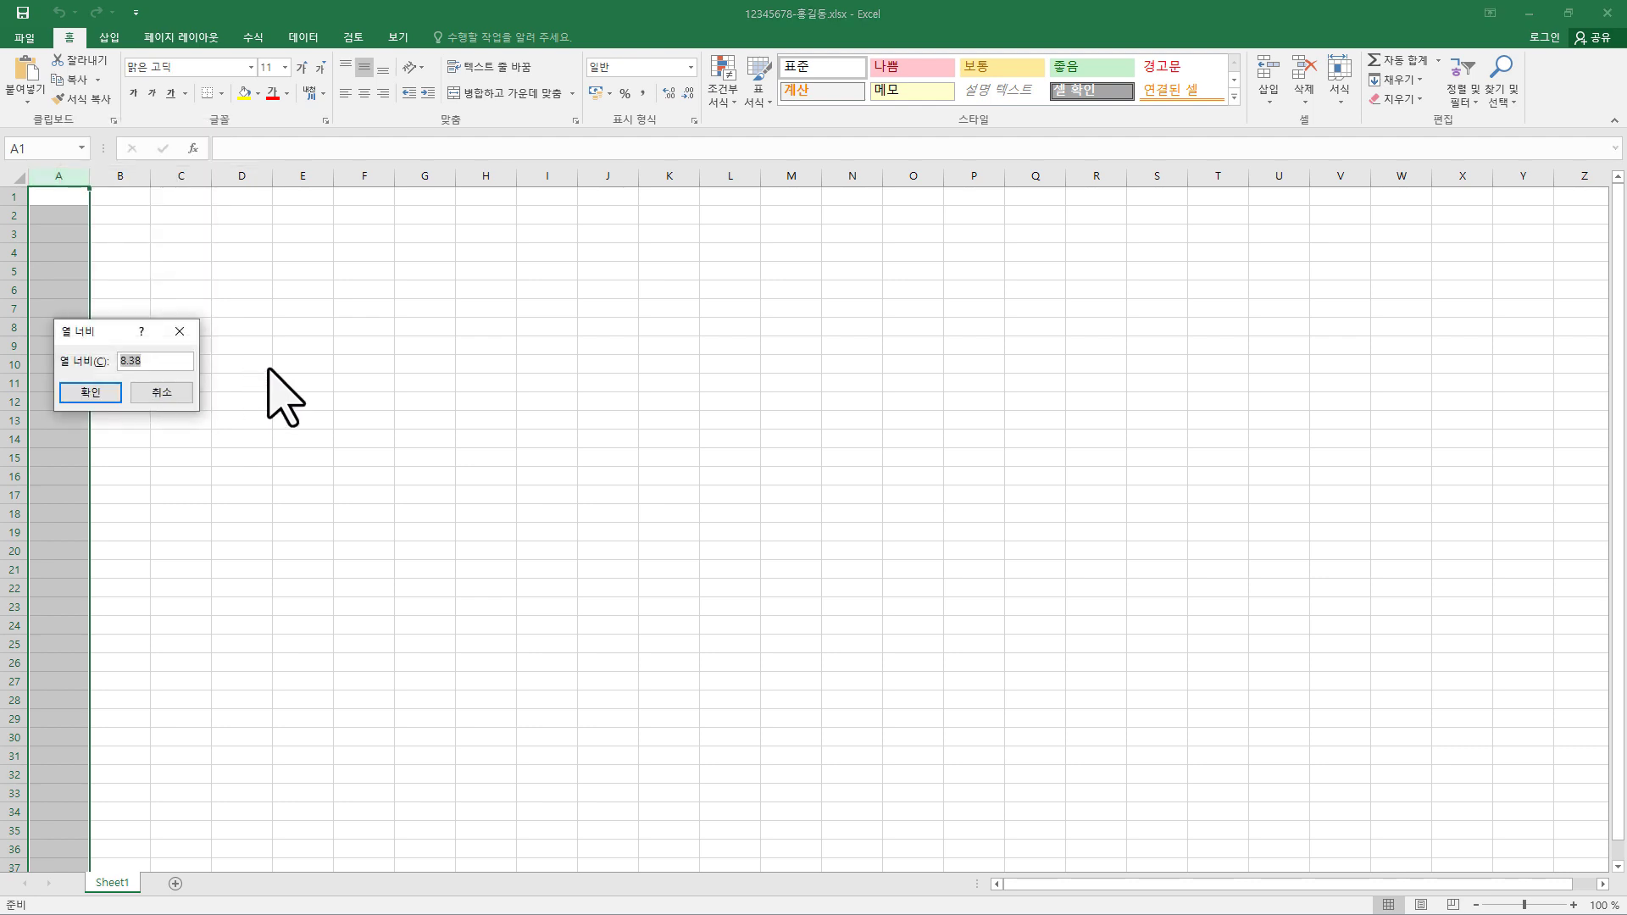
type("1")
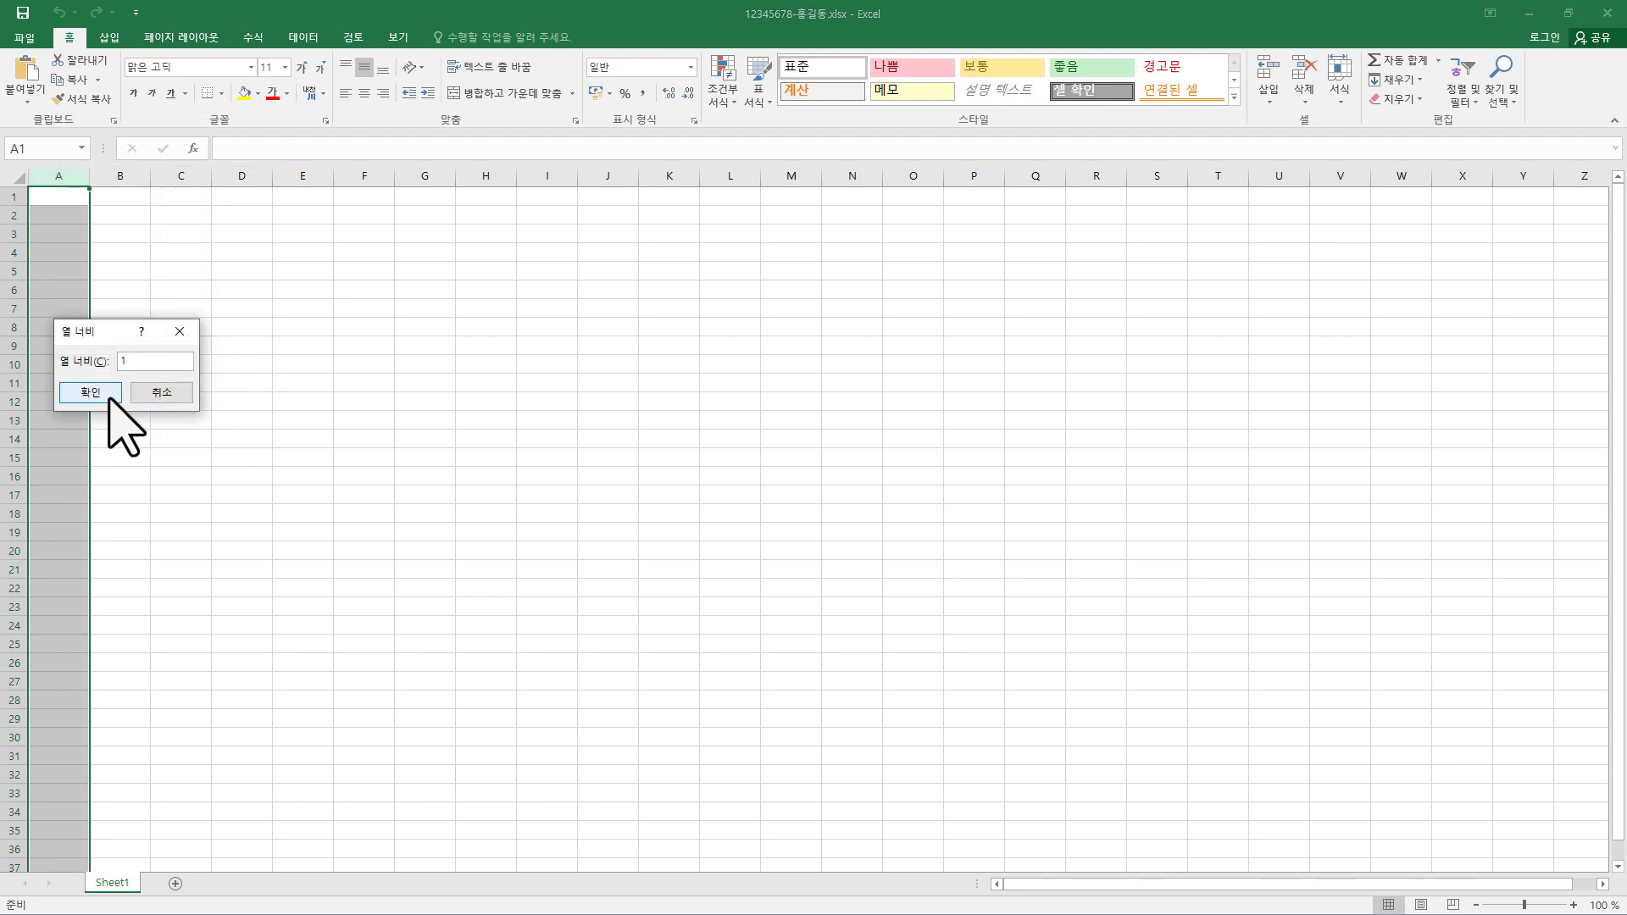
left_click(105, 392)
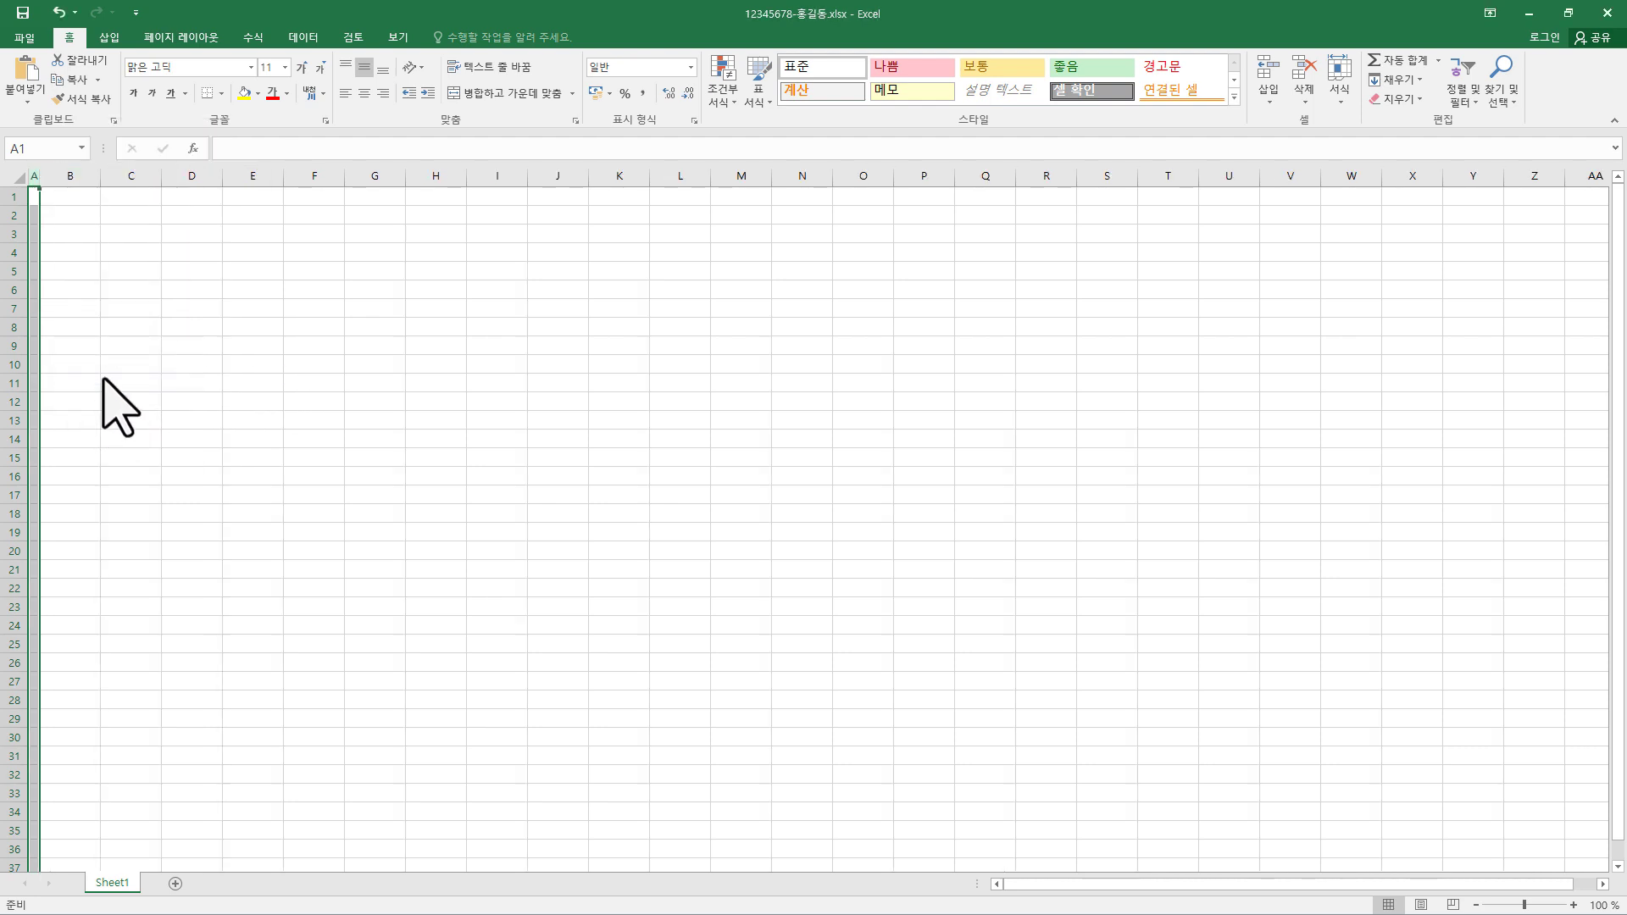
Format all cells of Sheet1 with the 굴림 font at size 11
left_click(17, 179)
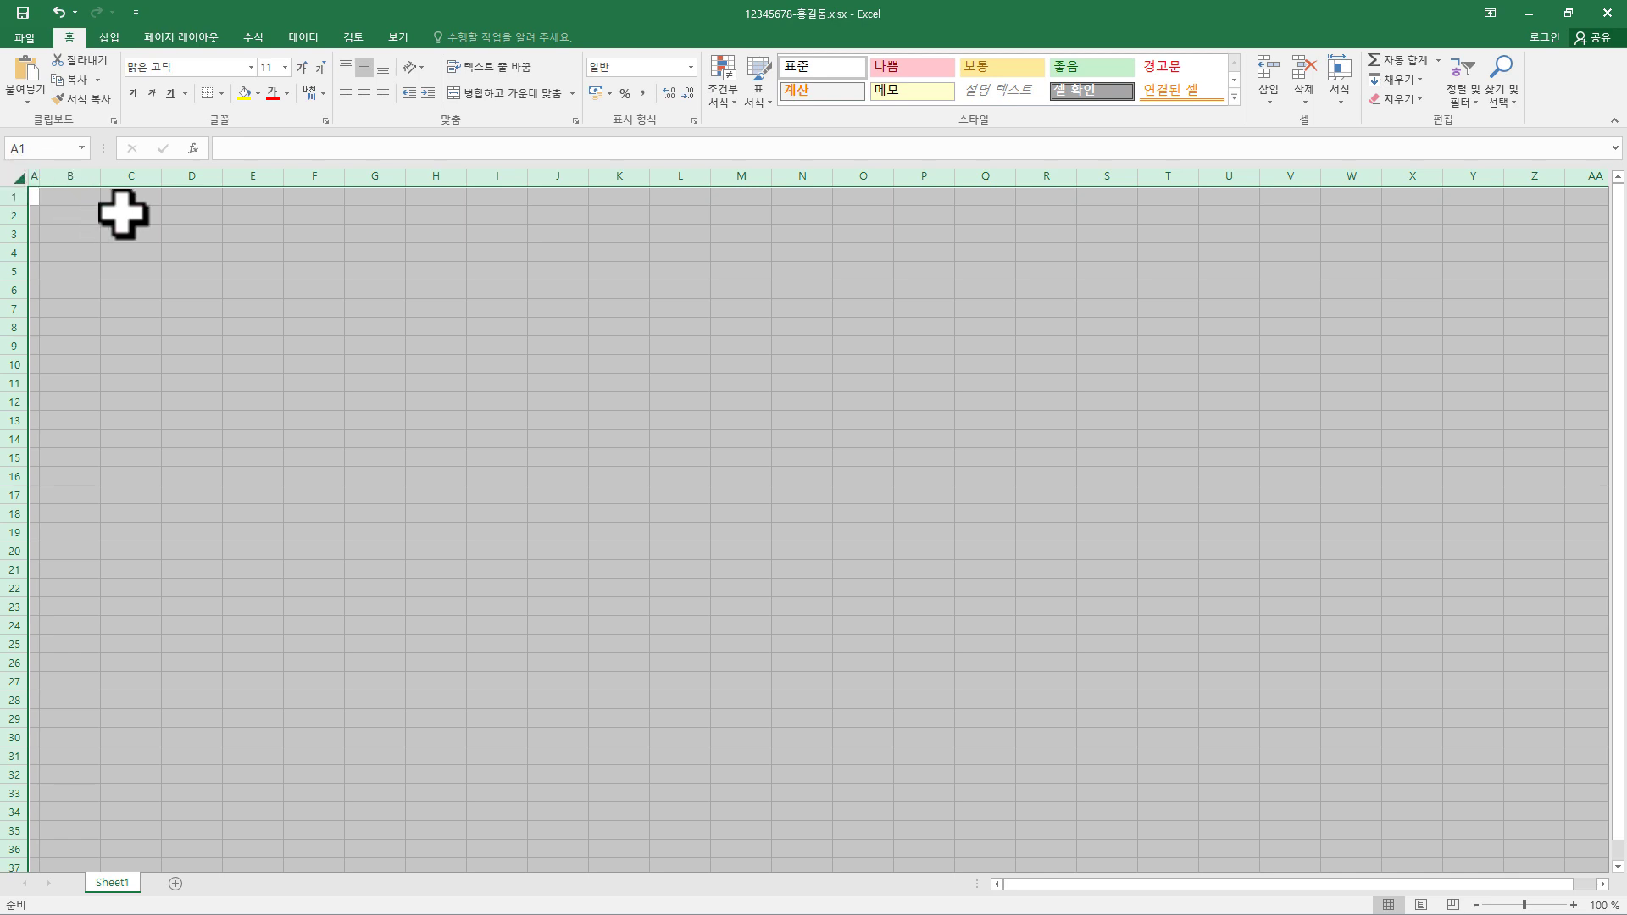
left_click(193, 68)
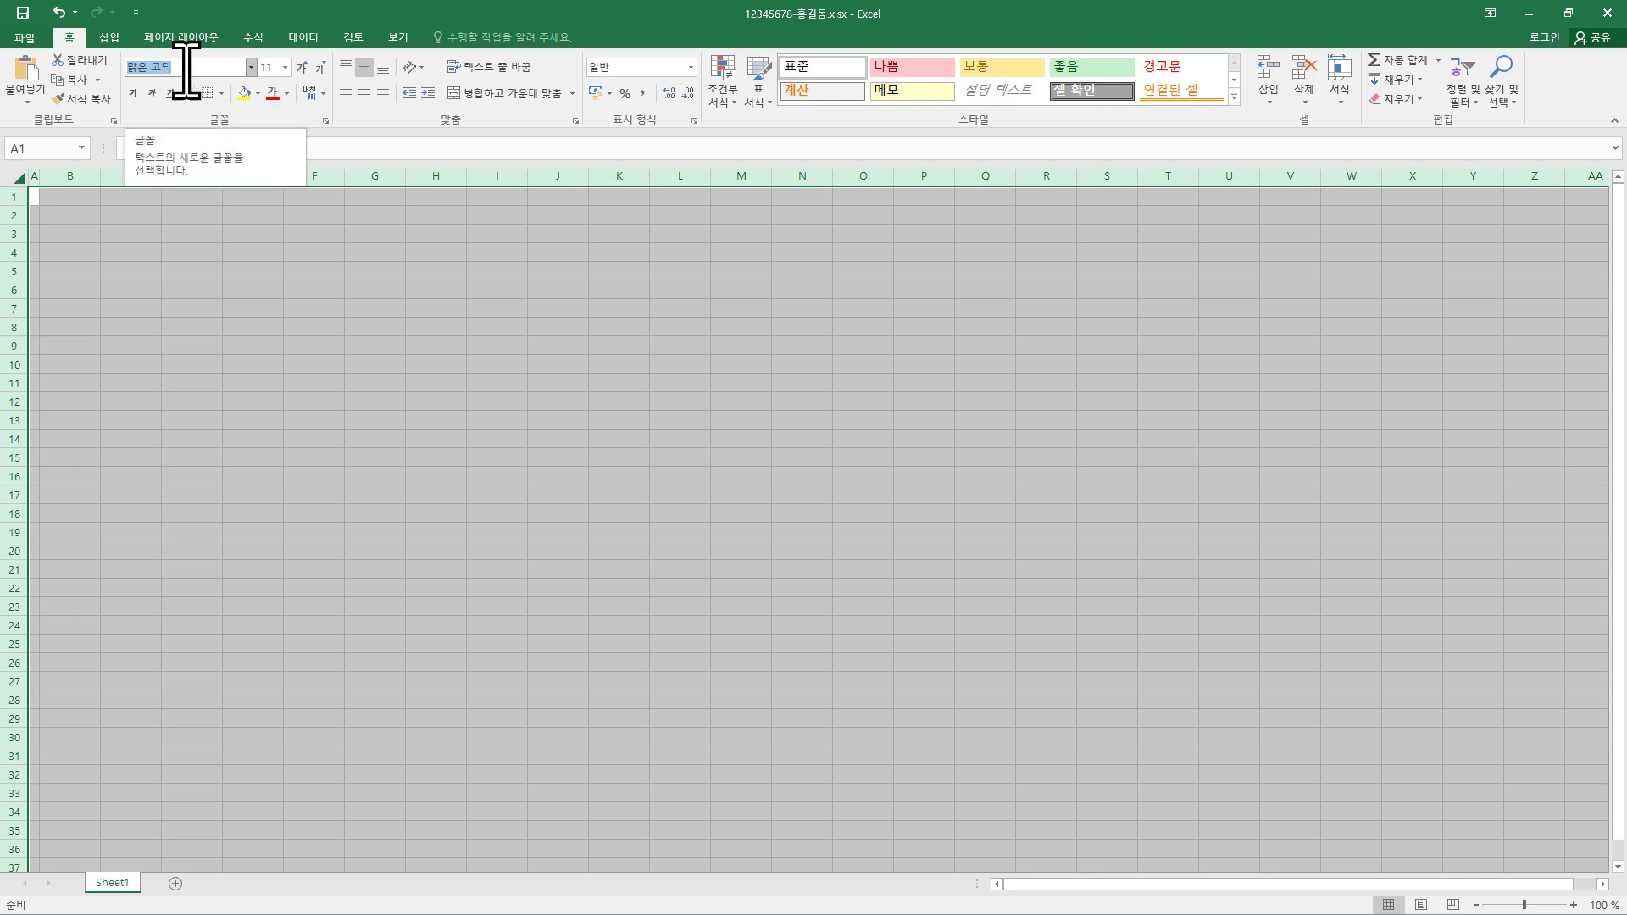
type("r")
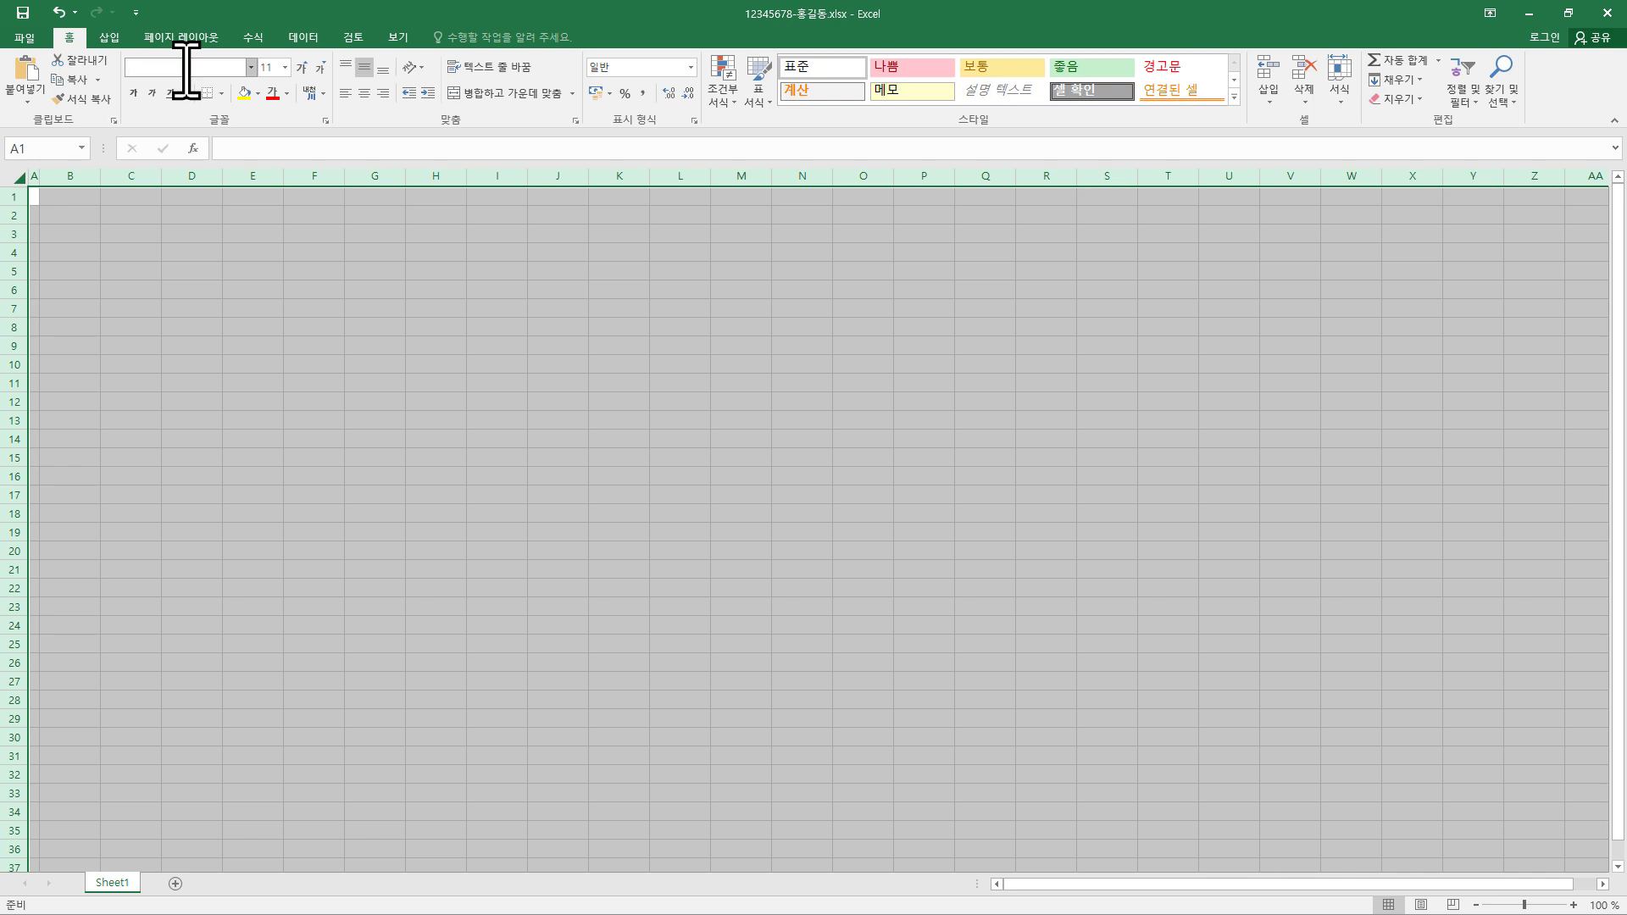
type("림")
key("Return")
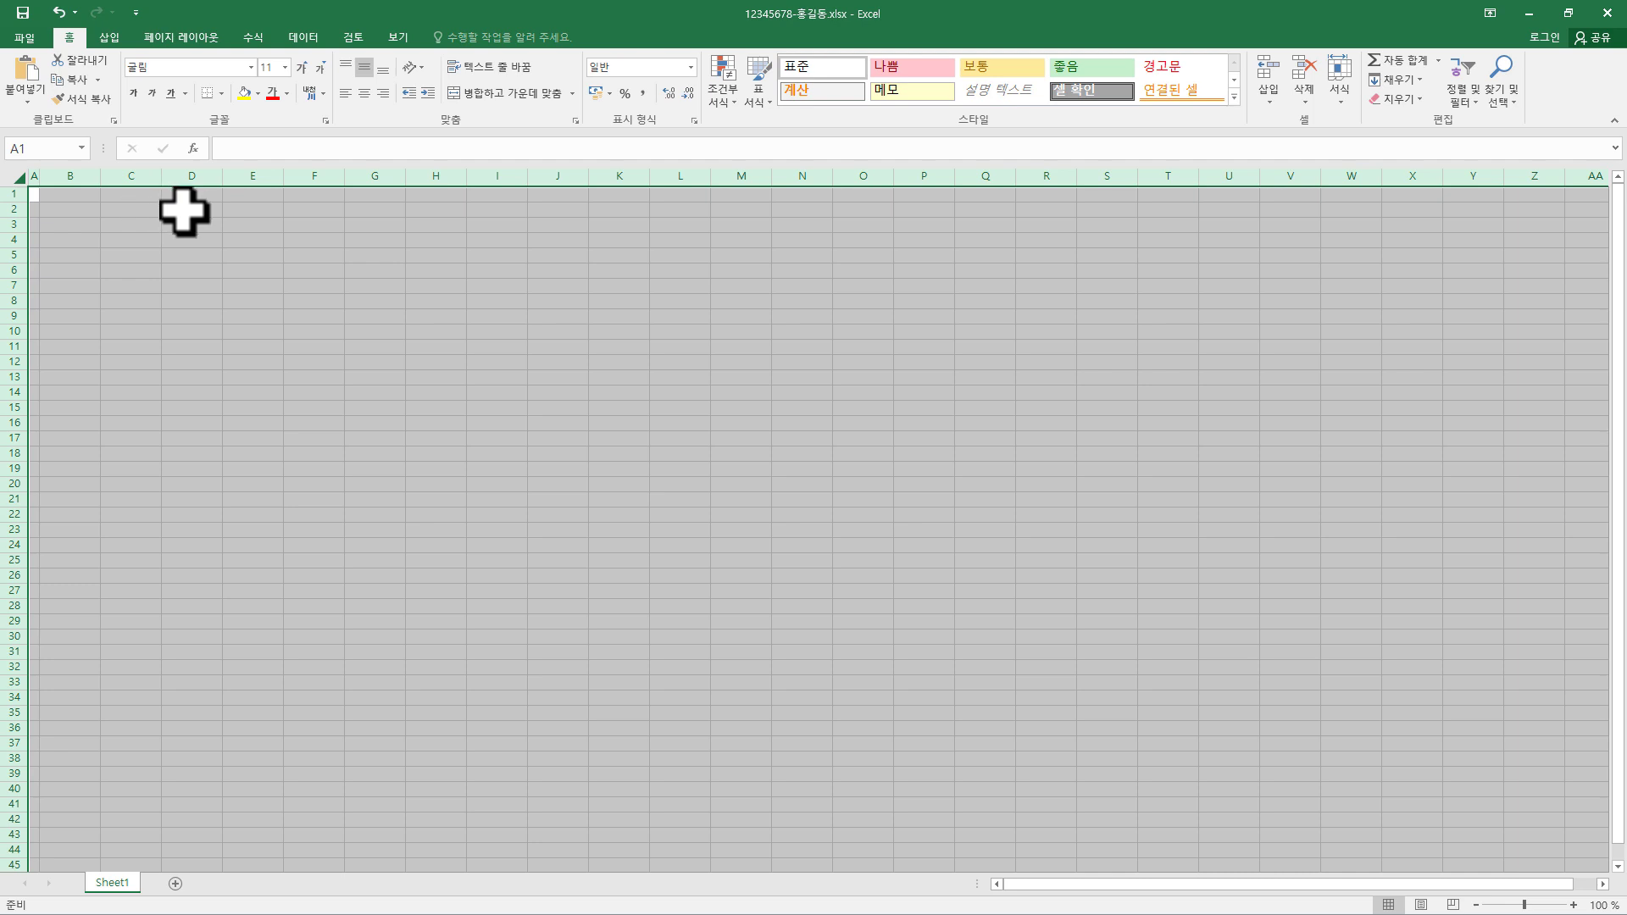
left_click(271, 75)
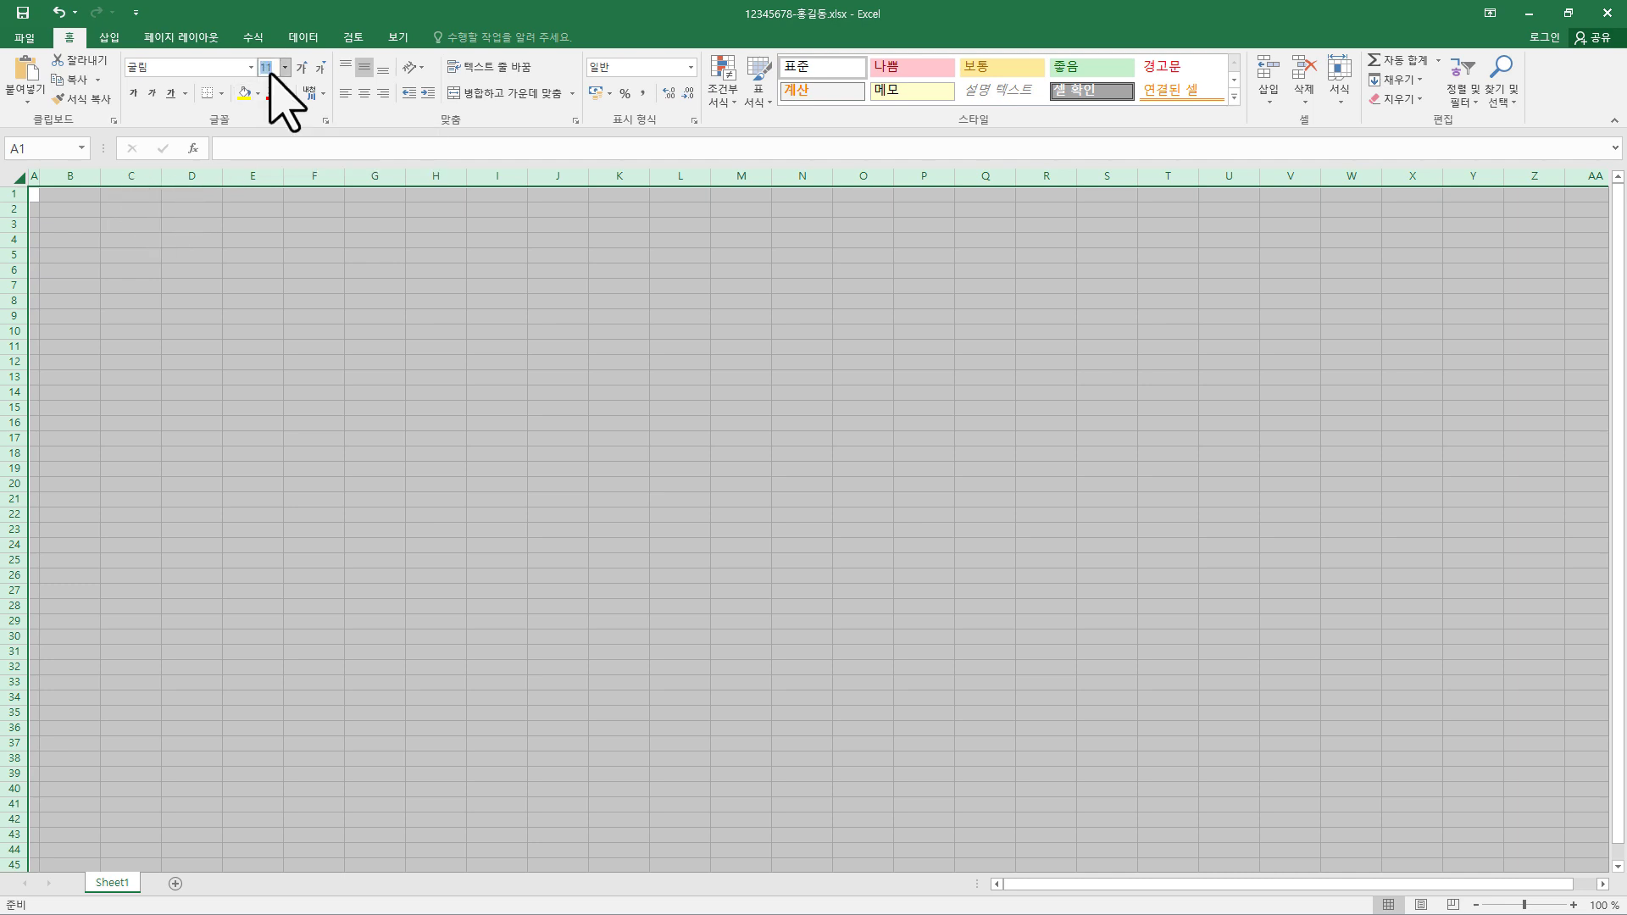
left_click(275, 68)
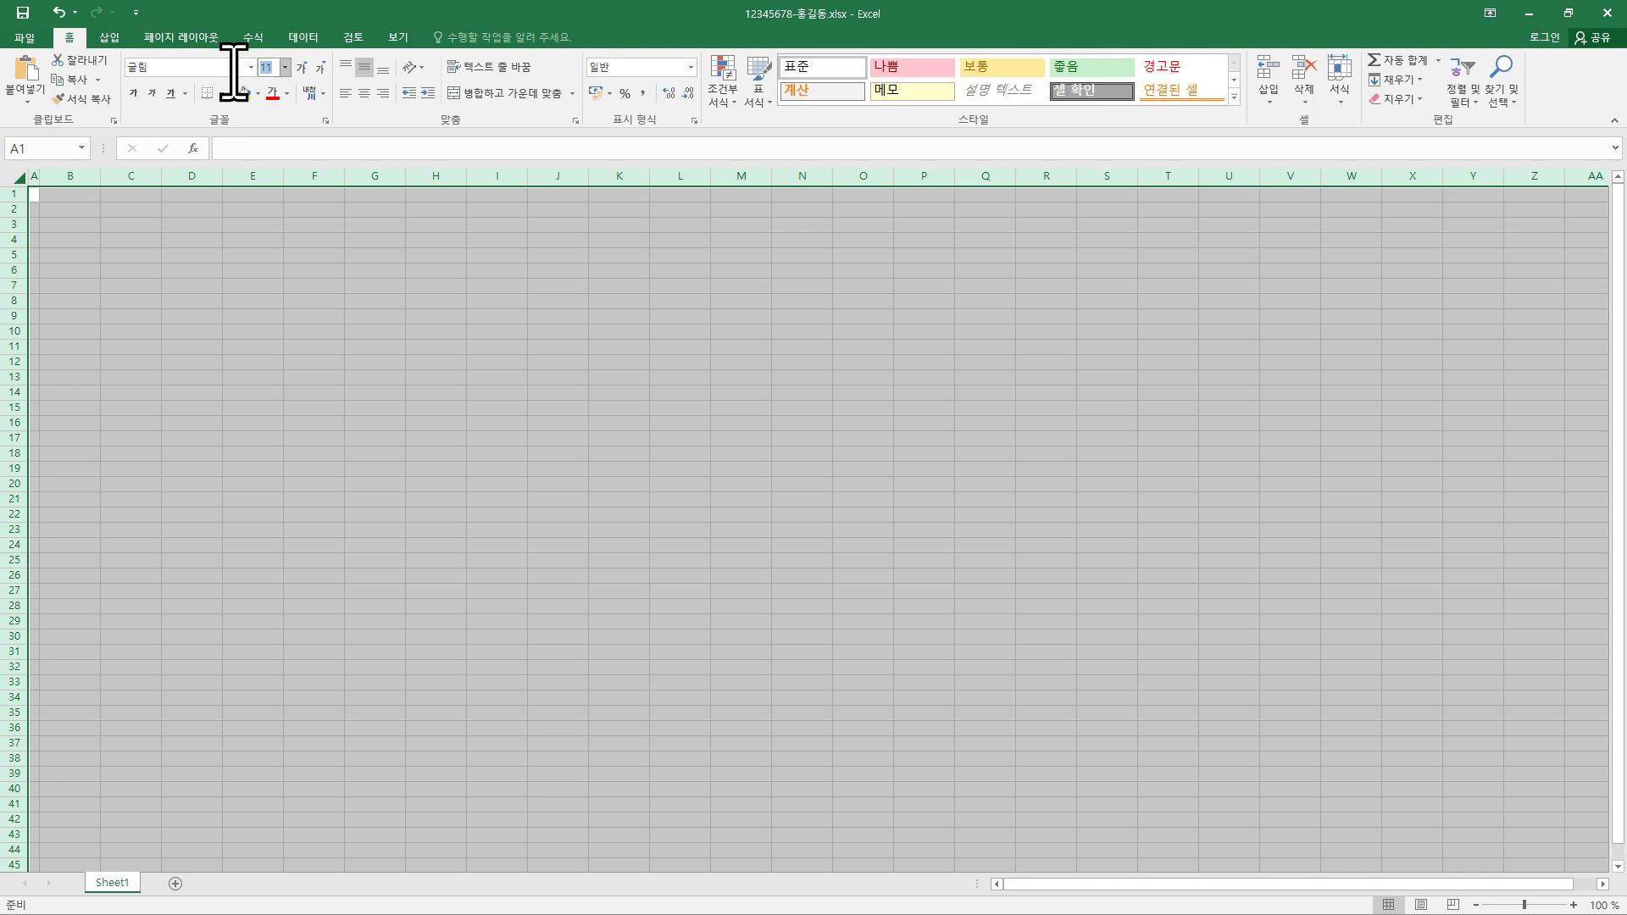
left_click(284, 68)
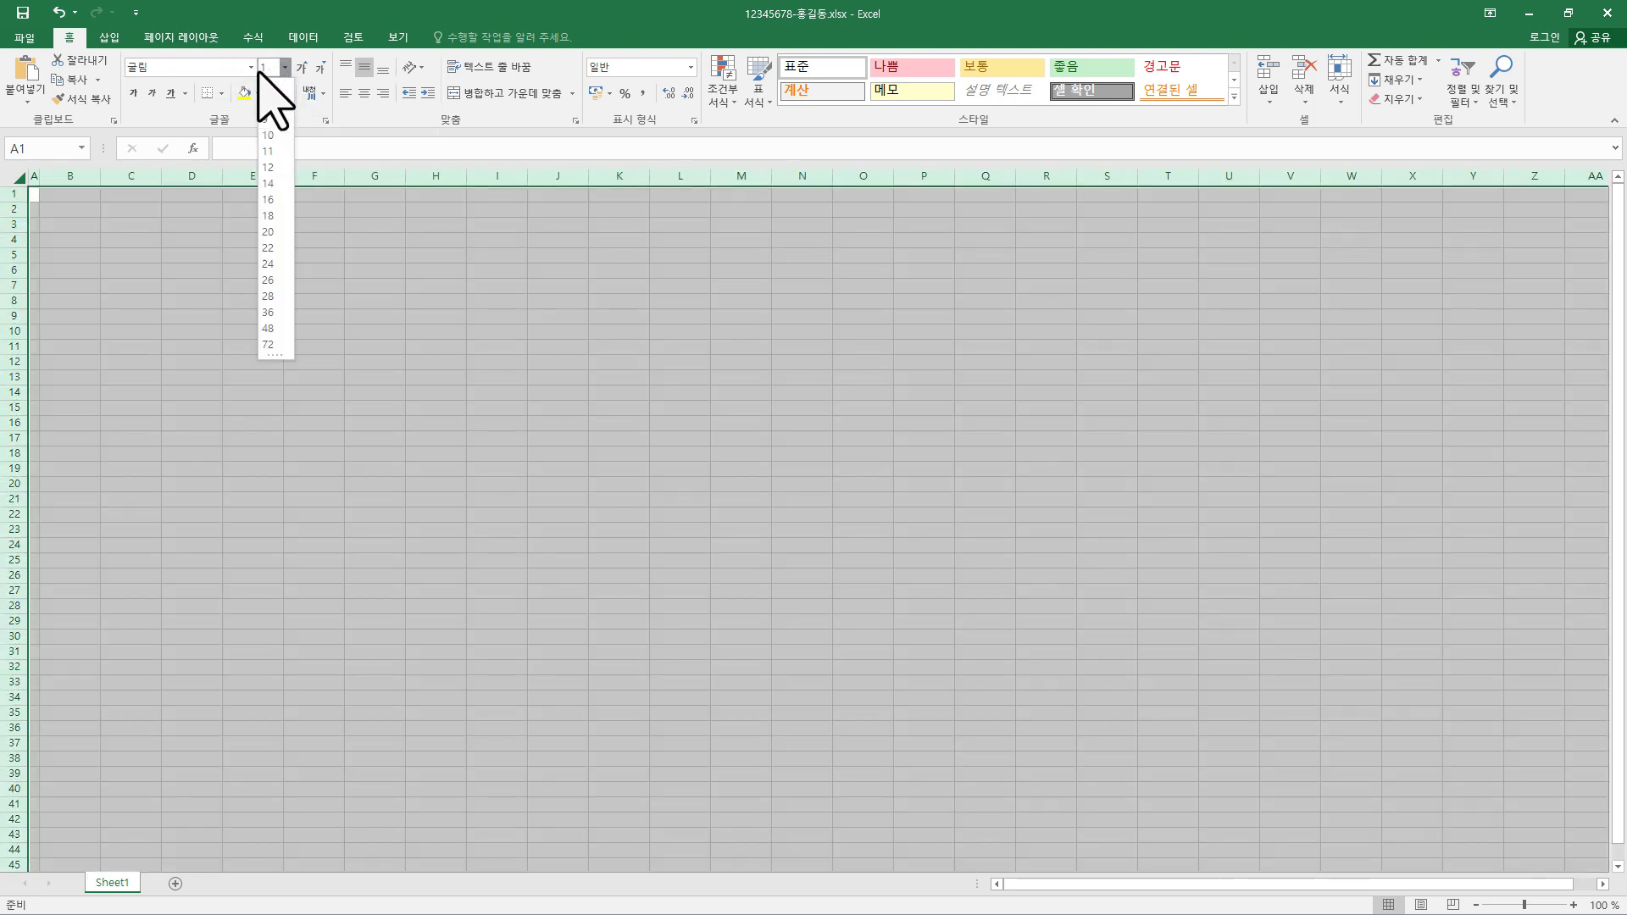
left_click(269, 152)
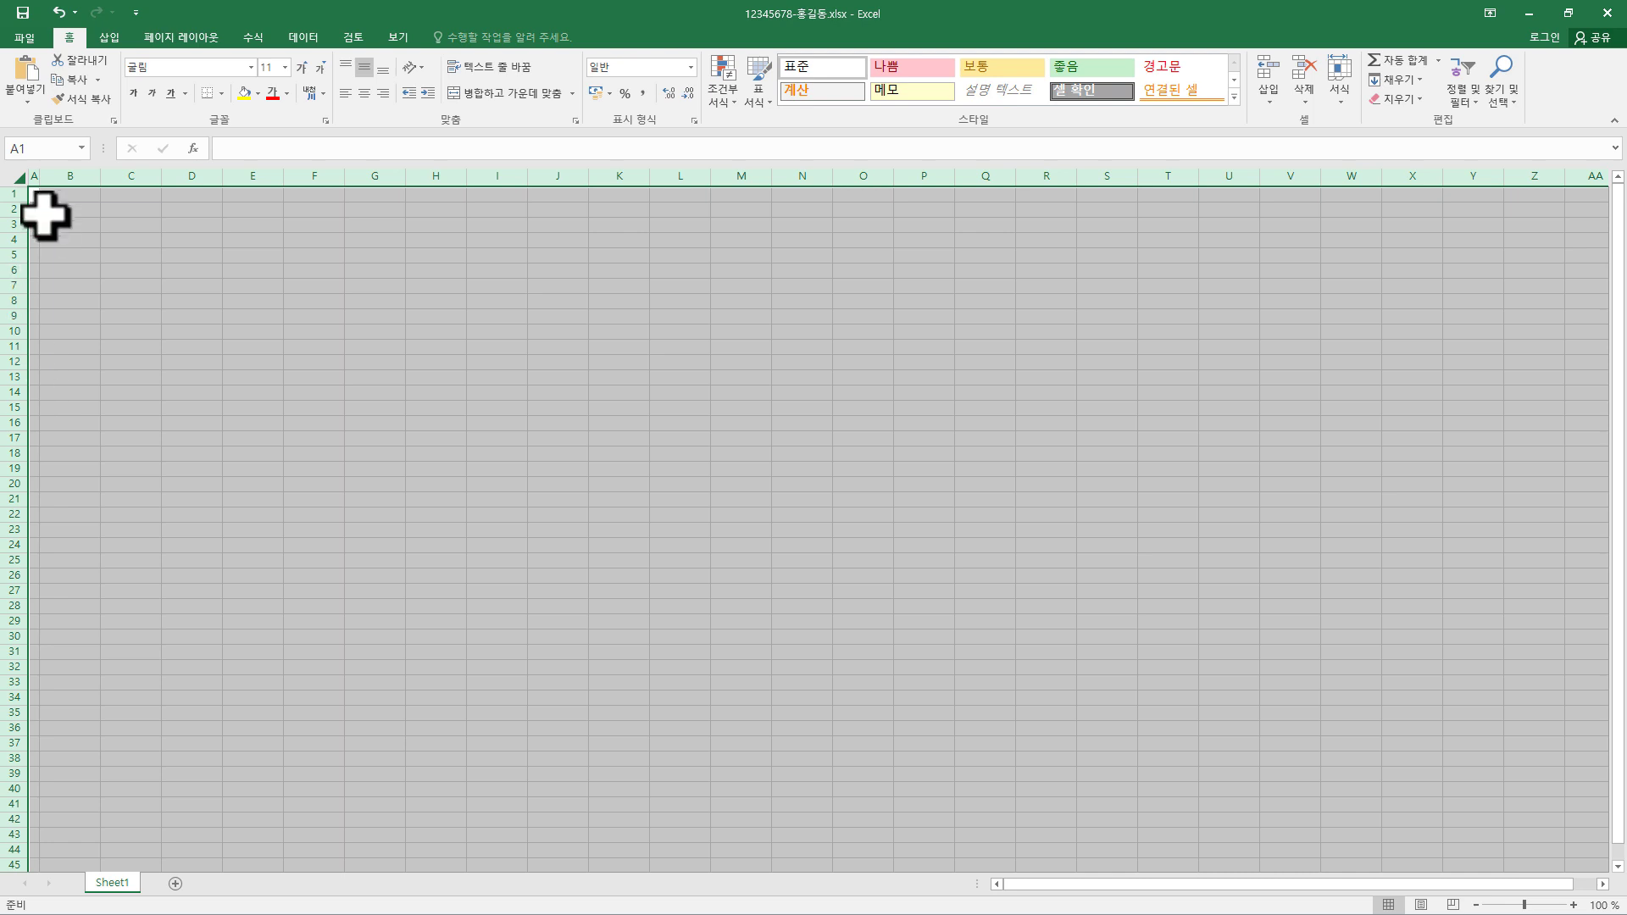
left_click(30, 197)
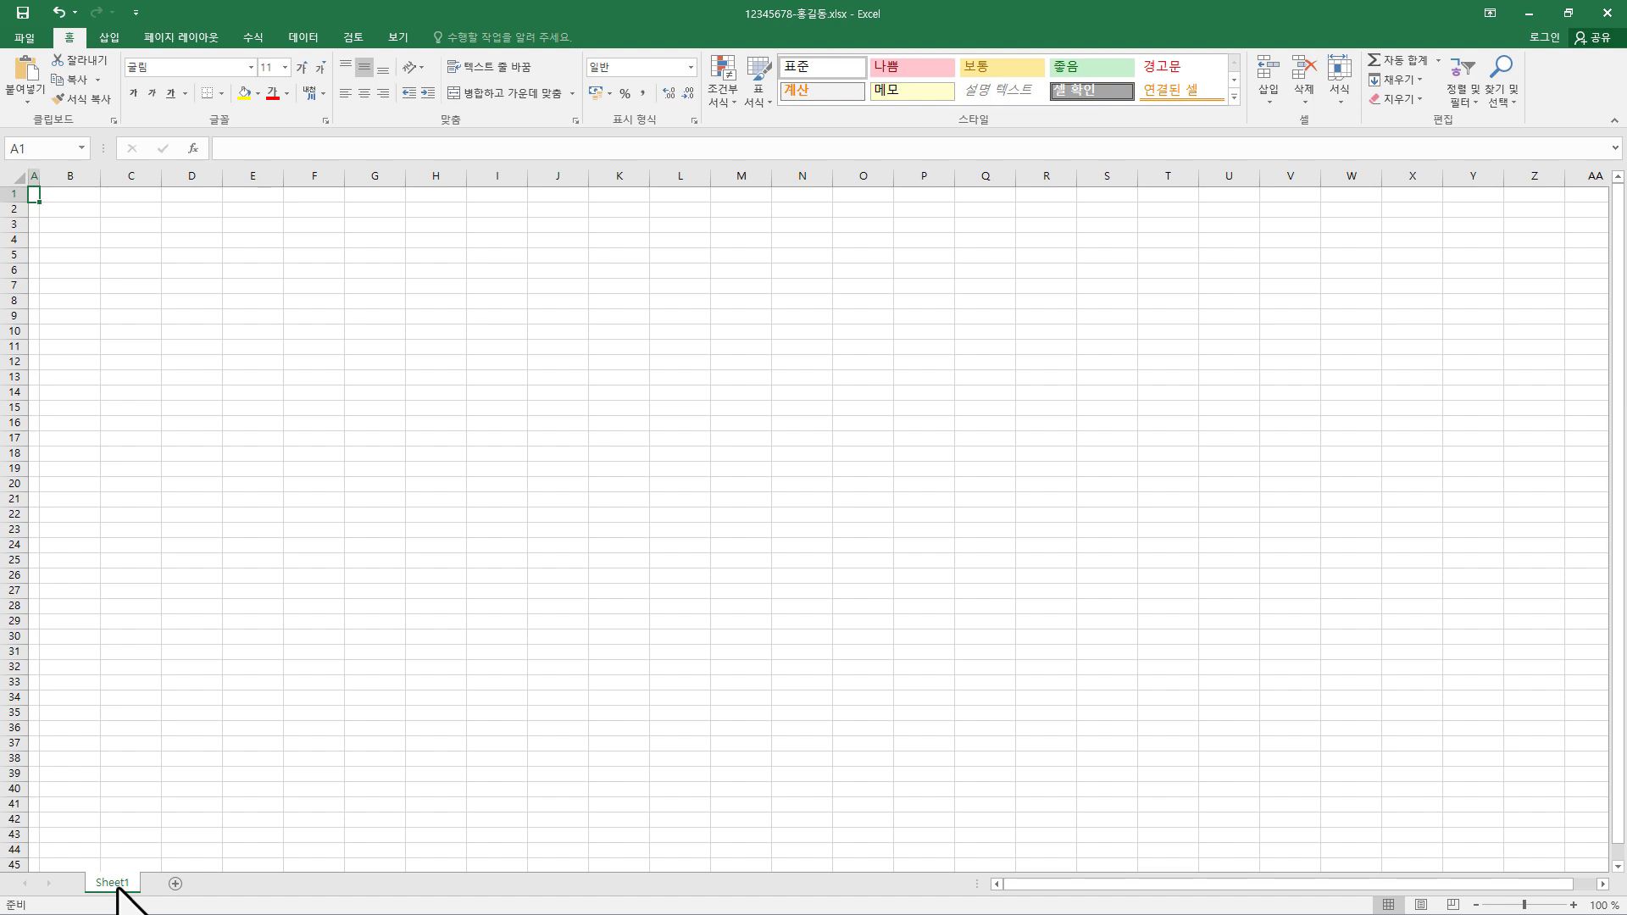
Duplicate Sheet1 twice and rename the three sheets in order as 제1작업, 제2작업 and 제3작업
left_click_drag(119, 887, 244, 876)
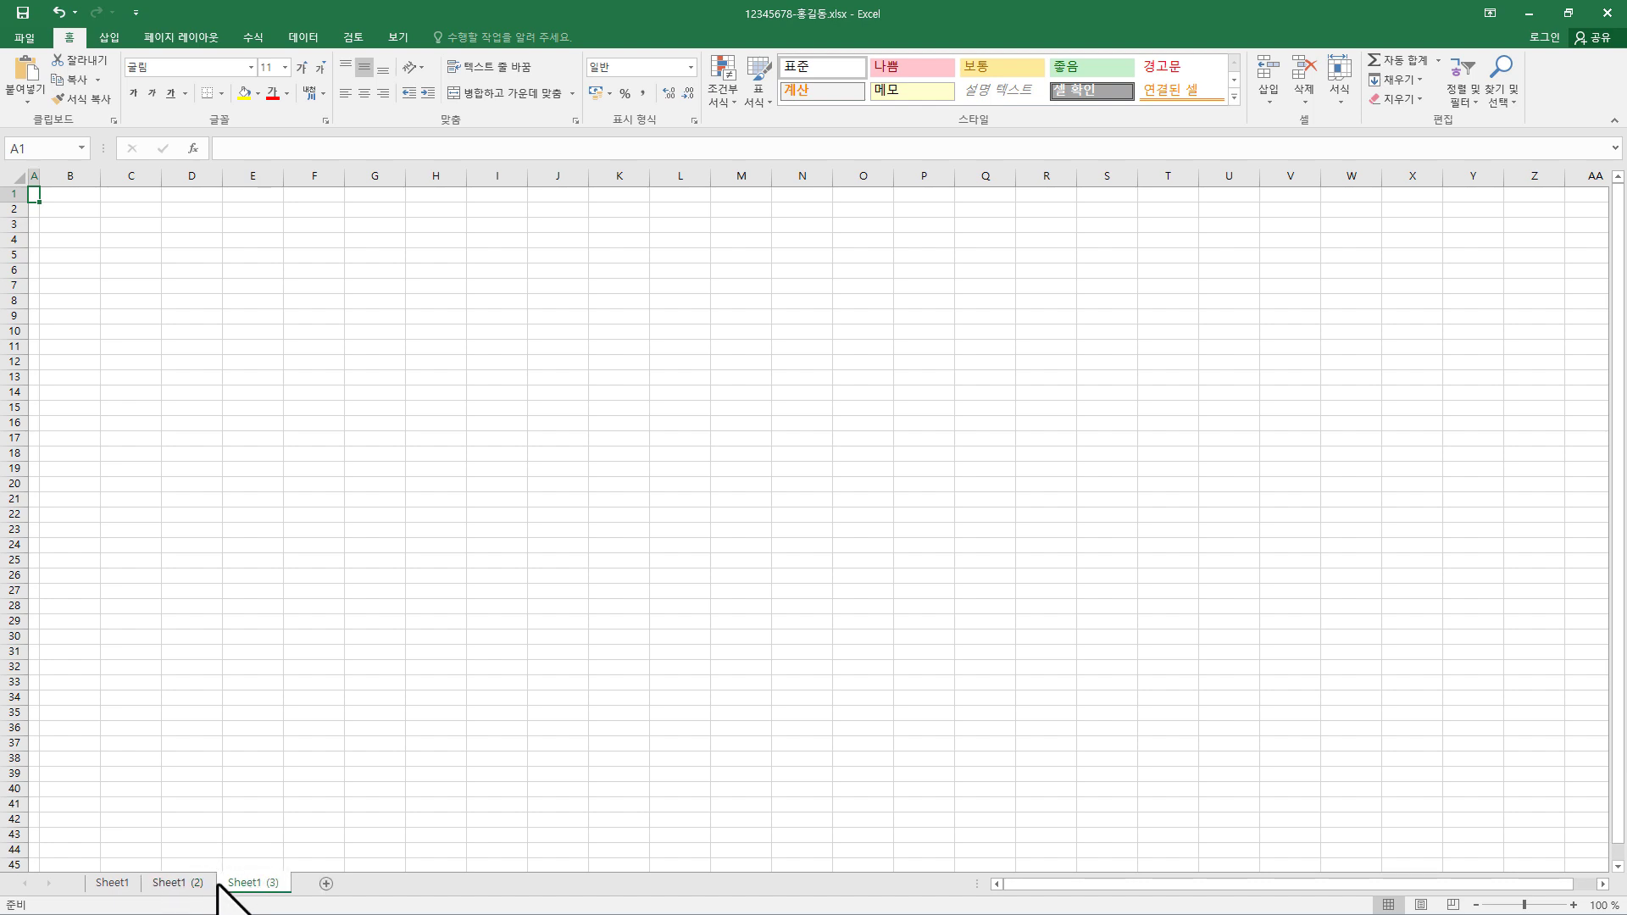
left_click(113, 885)
double_click(112, 884)
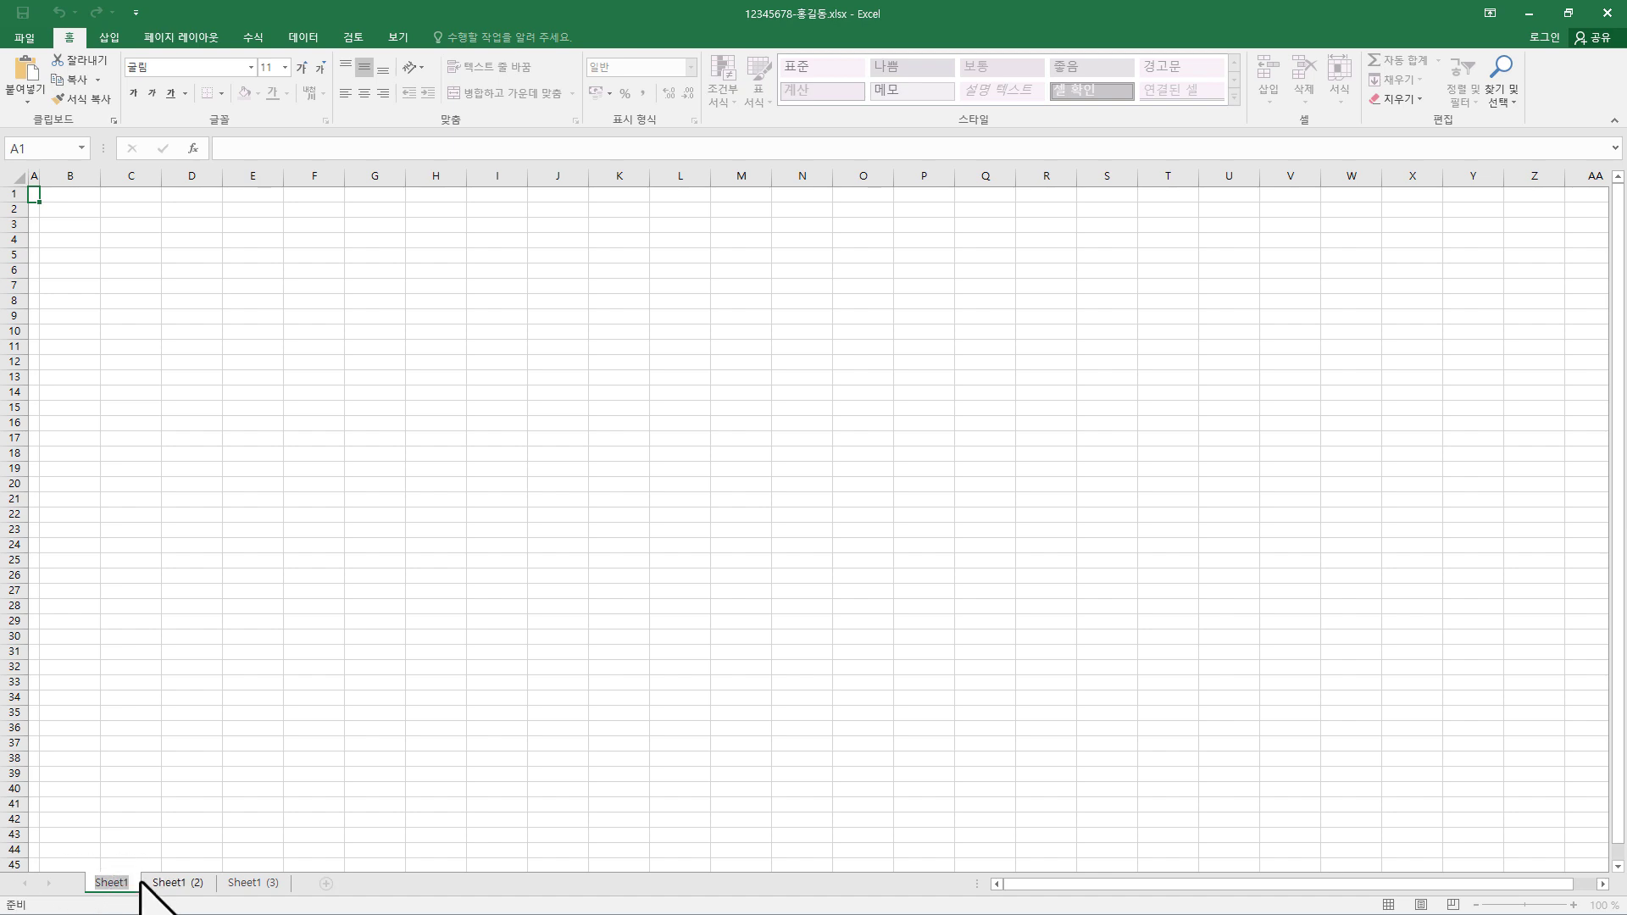
type("제1작ㅇㅓㅂ")
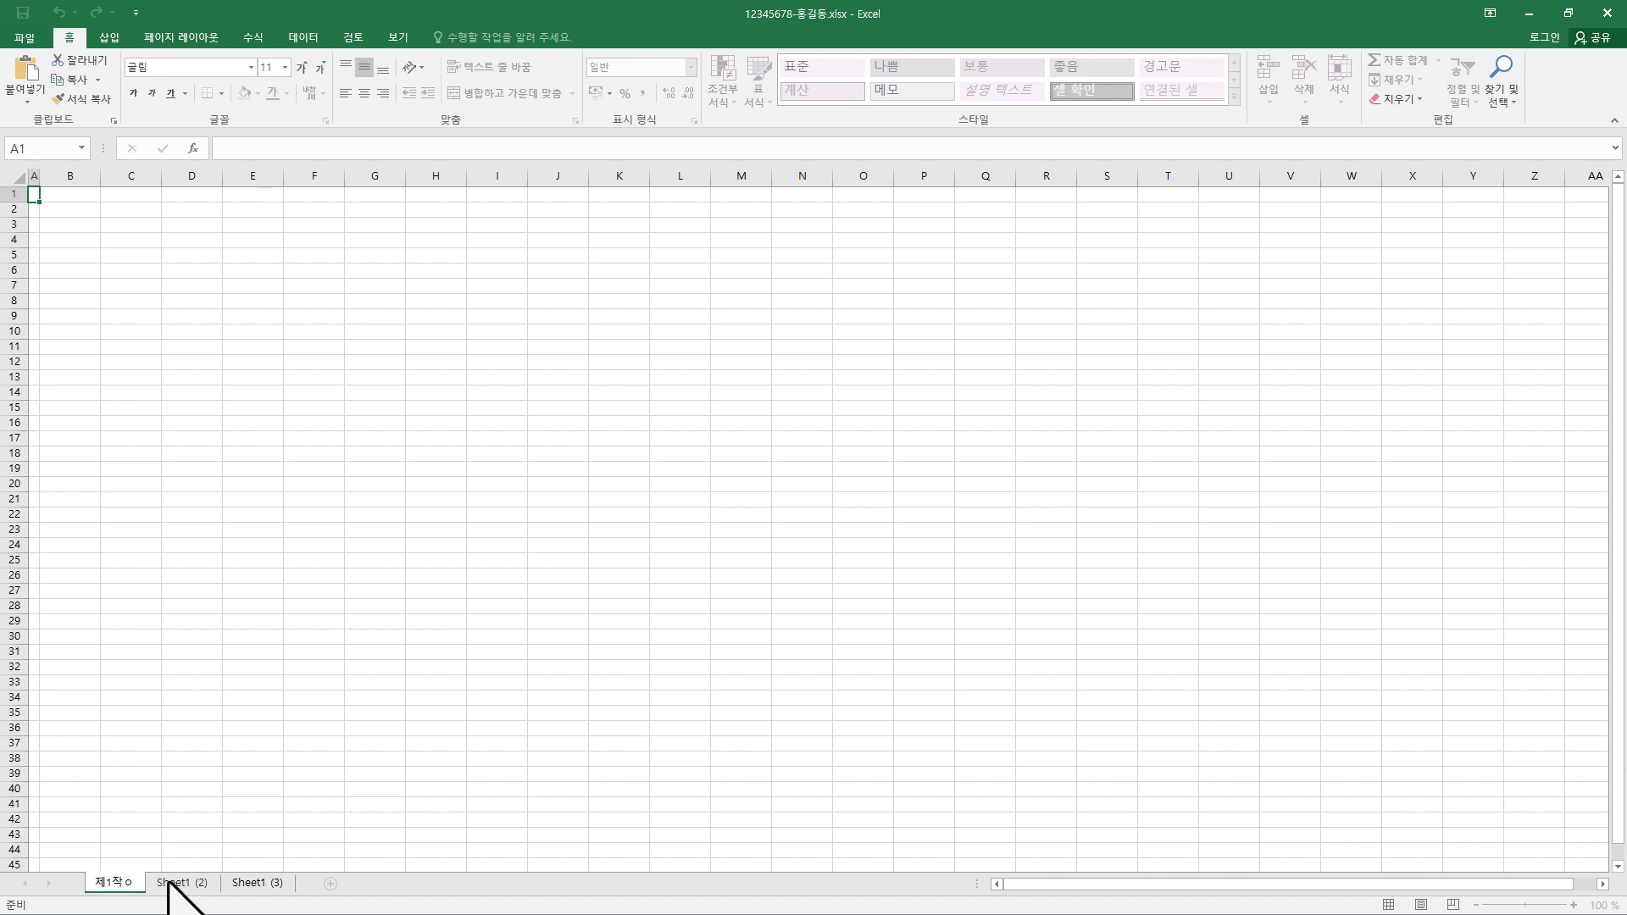
double_click(180, 883)
type("제2작업")
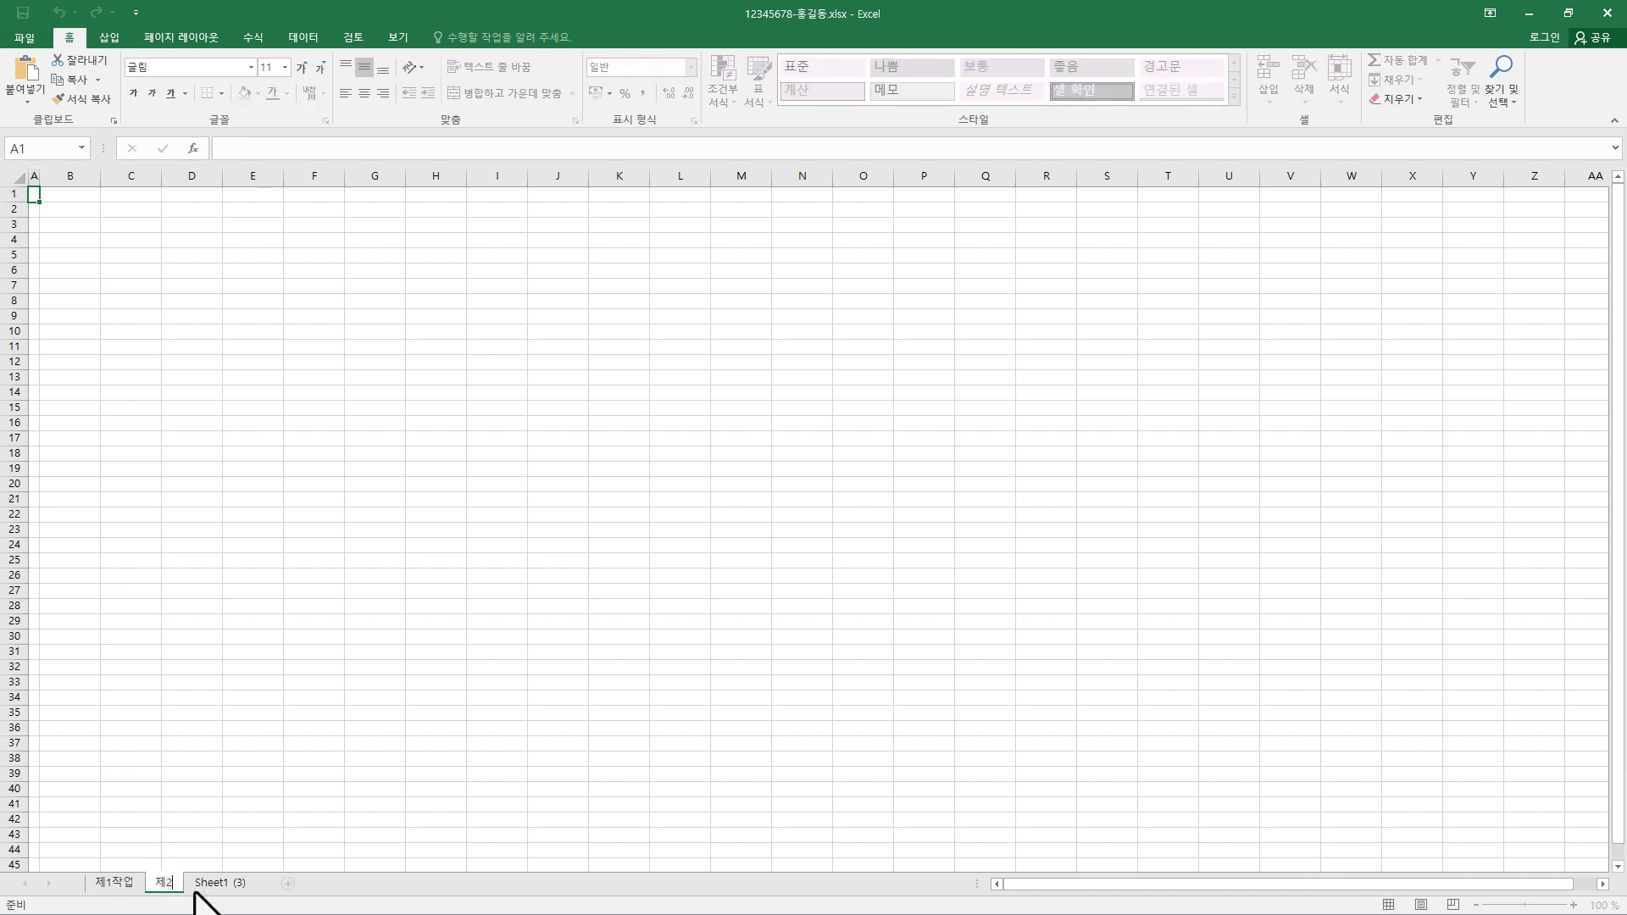
double_click(243, 883)
type("제3작업")
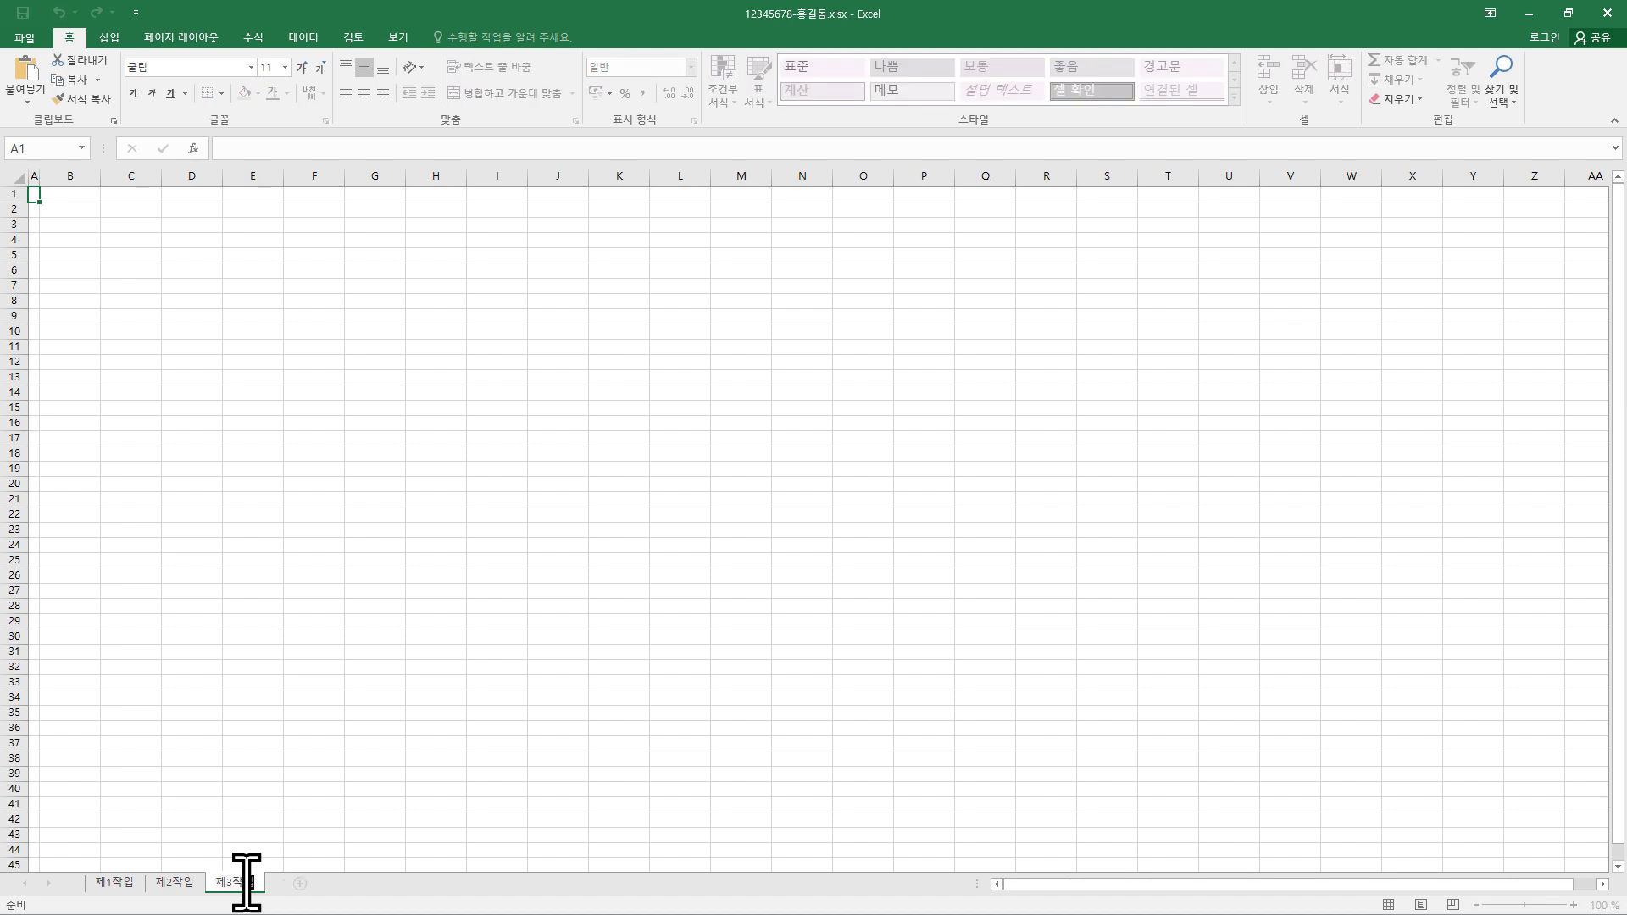
key("Return")
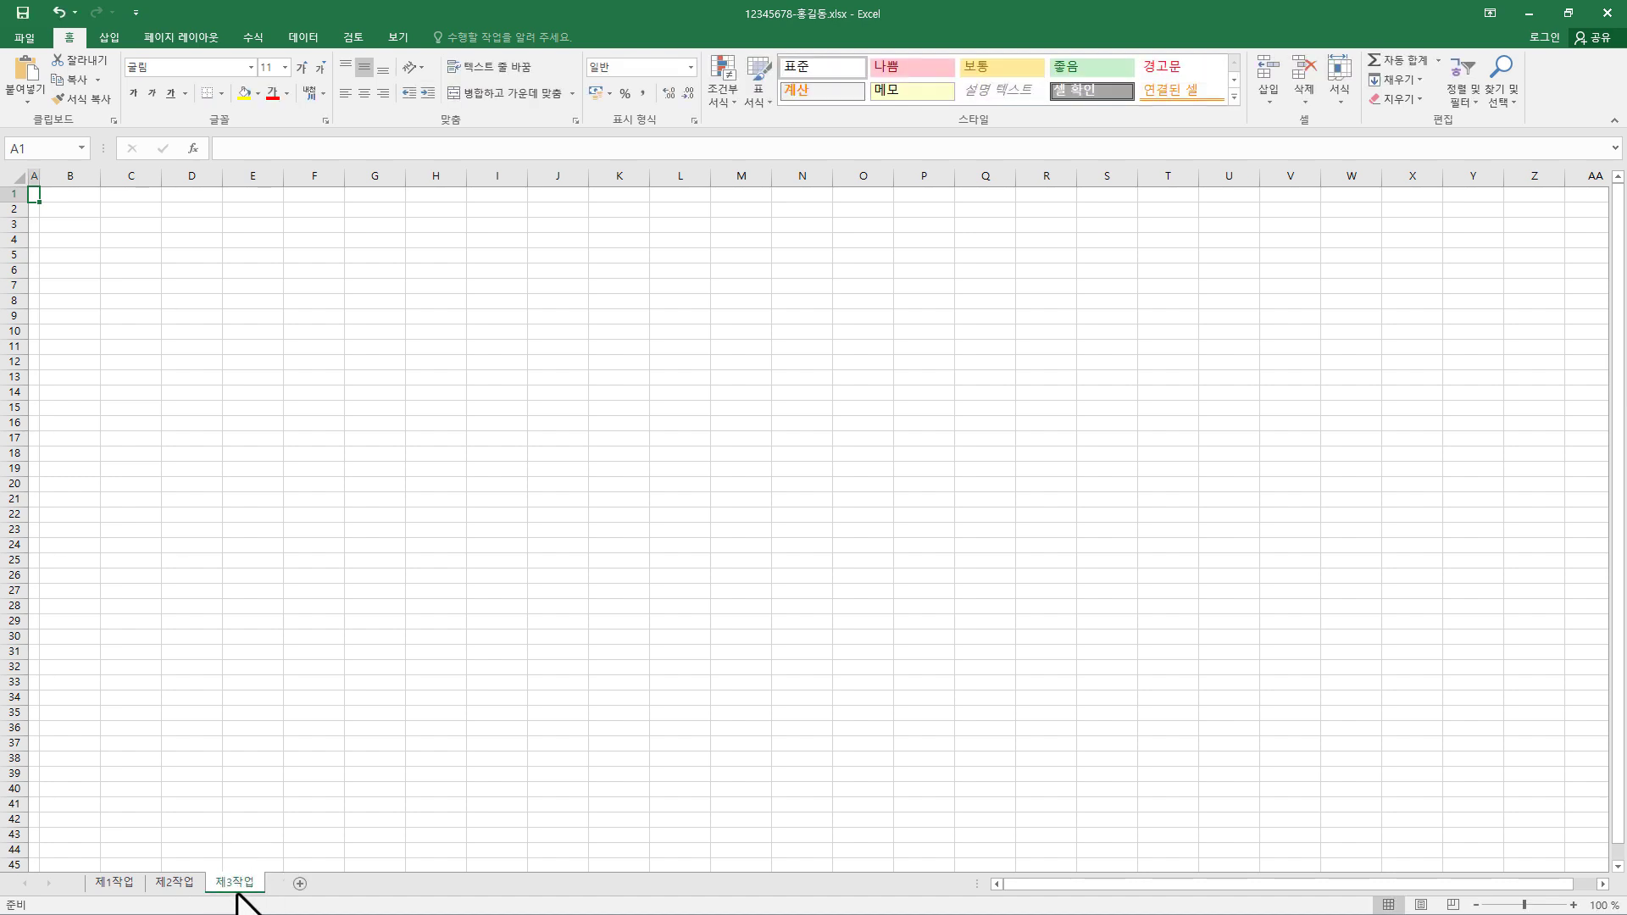
Look through the three renamed sheets to check their formatting and return to 제1작업
left_click(125, 883)
left_click(165, 883)
left_click(231, 882)
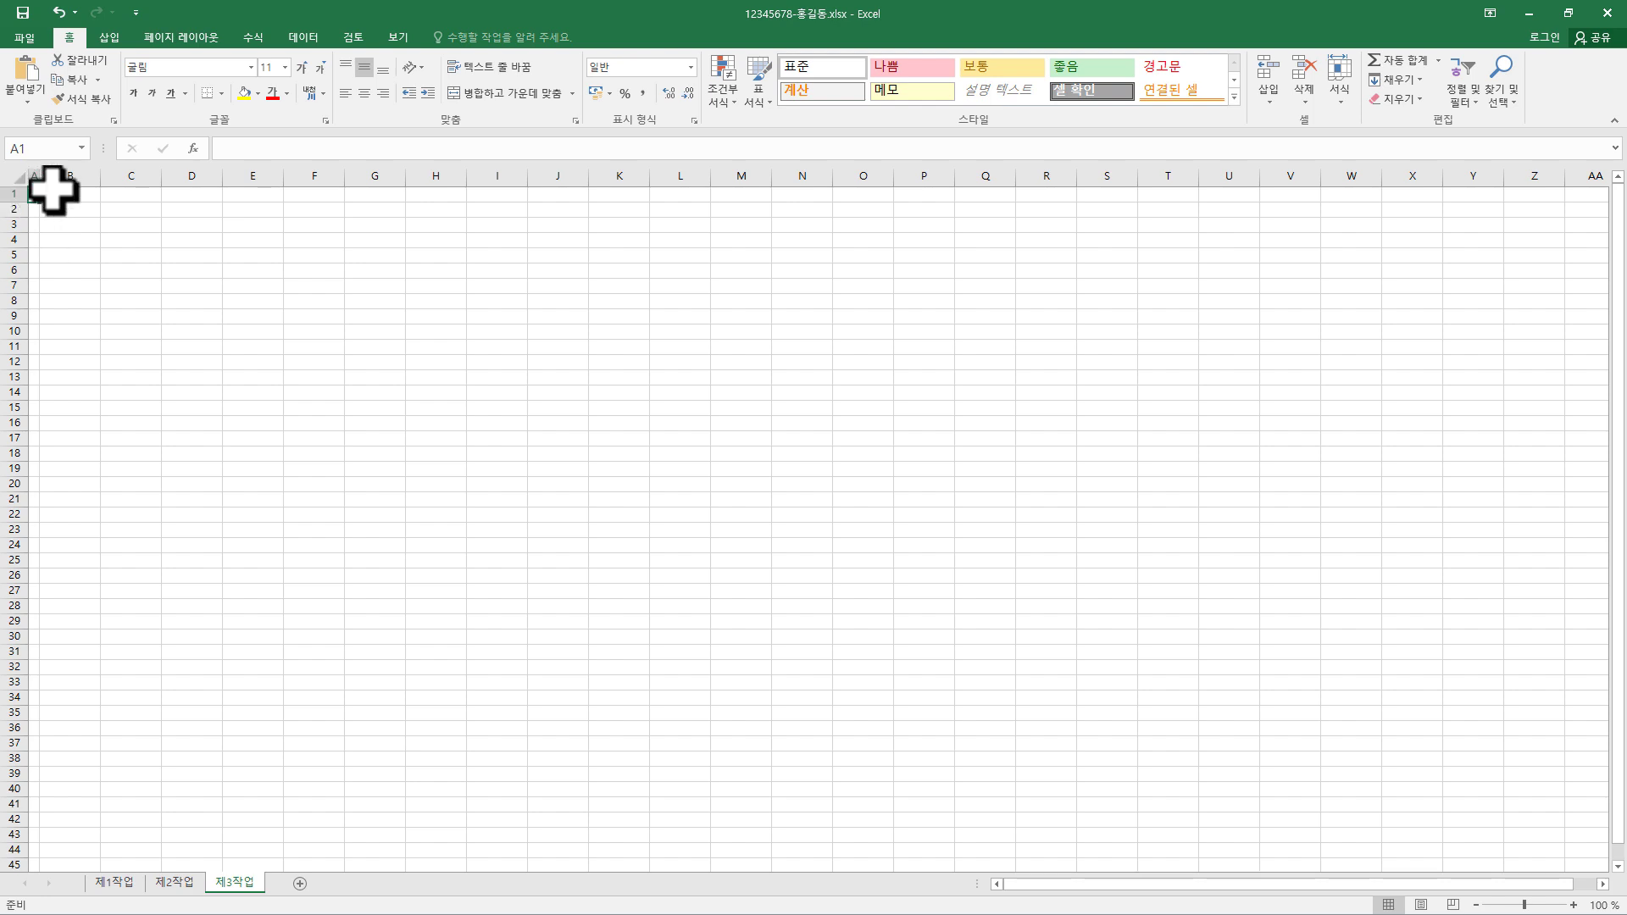
left_click(112, 883)
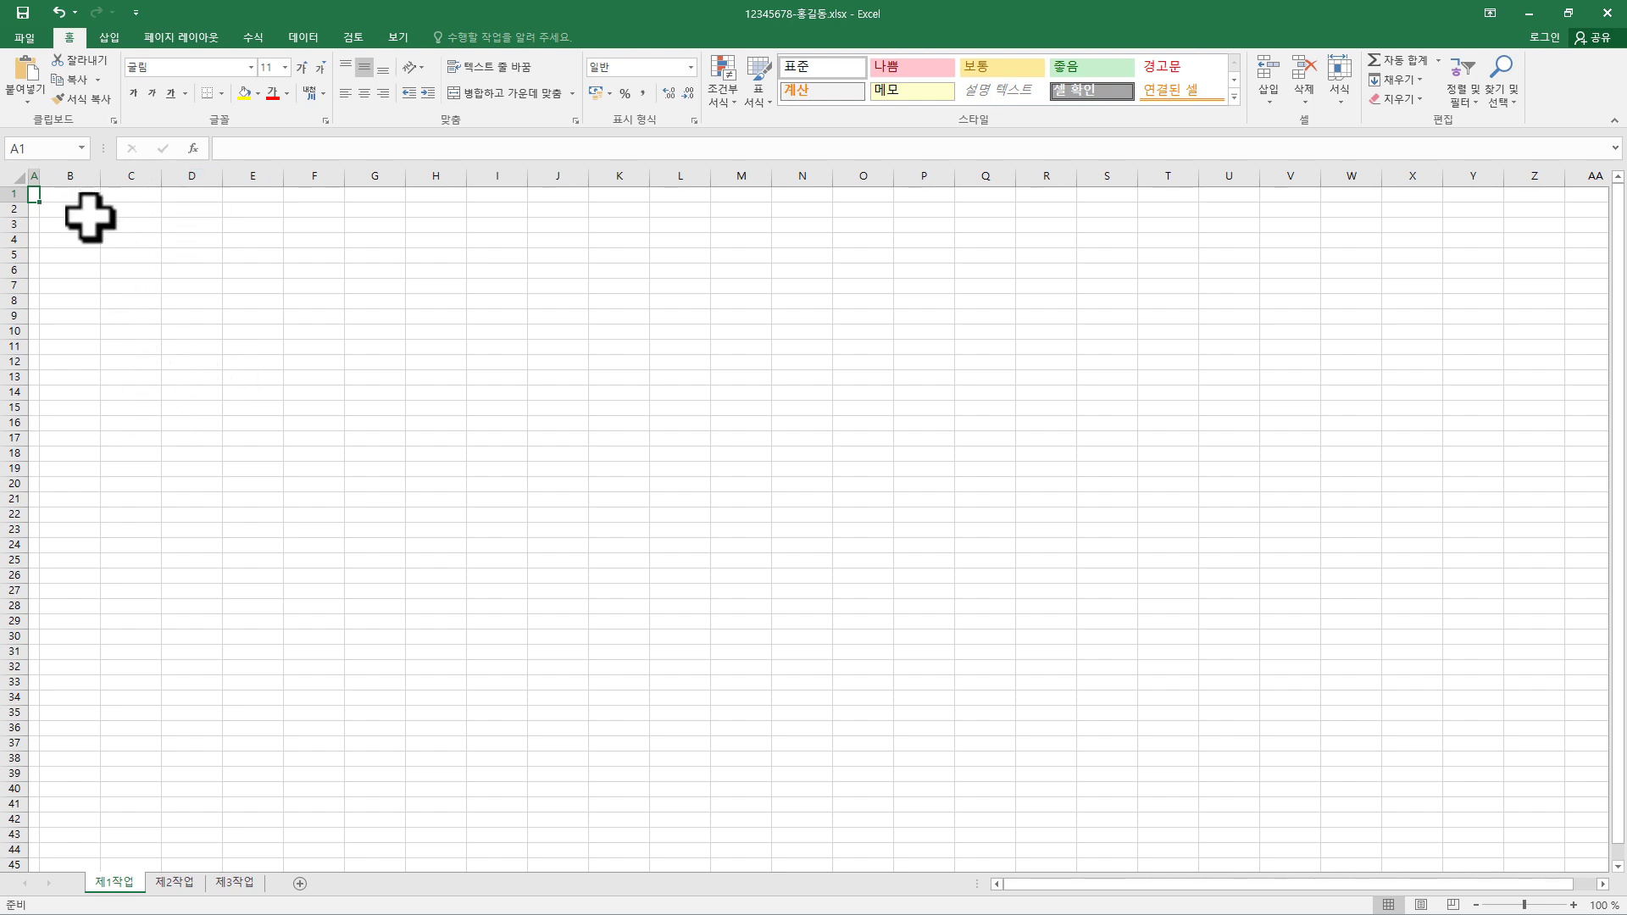
left_click(71, 240)
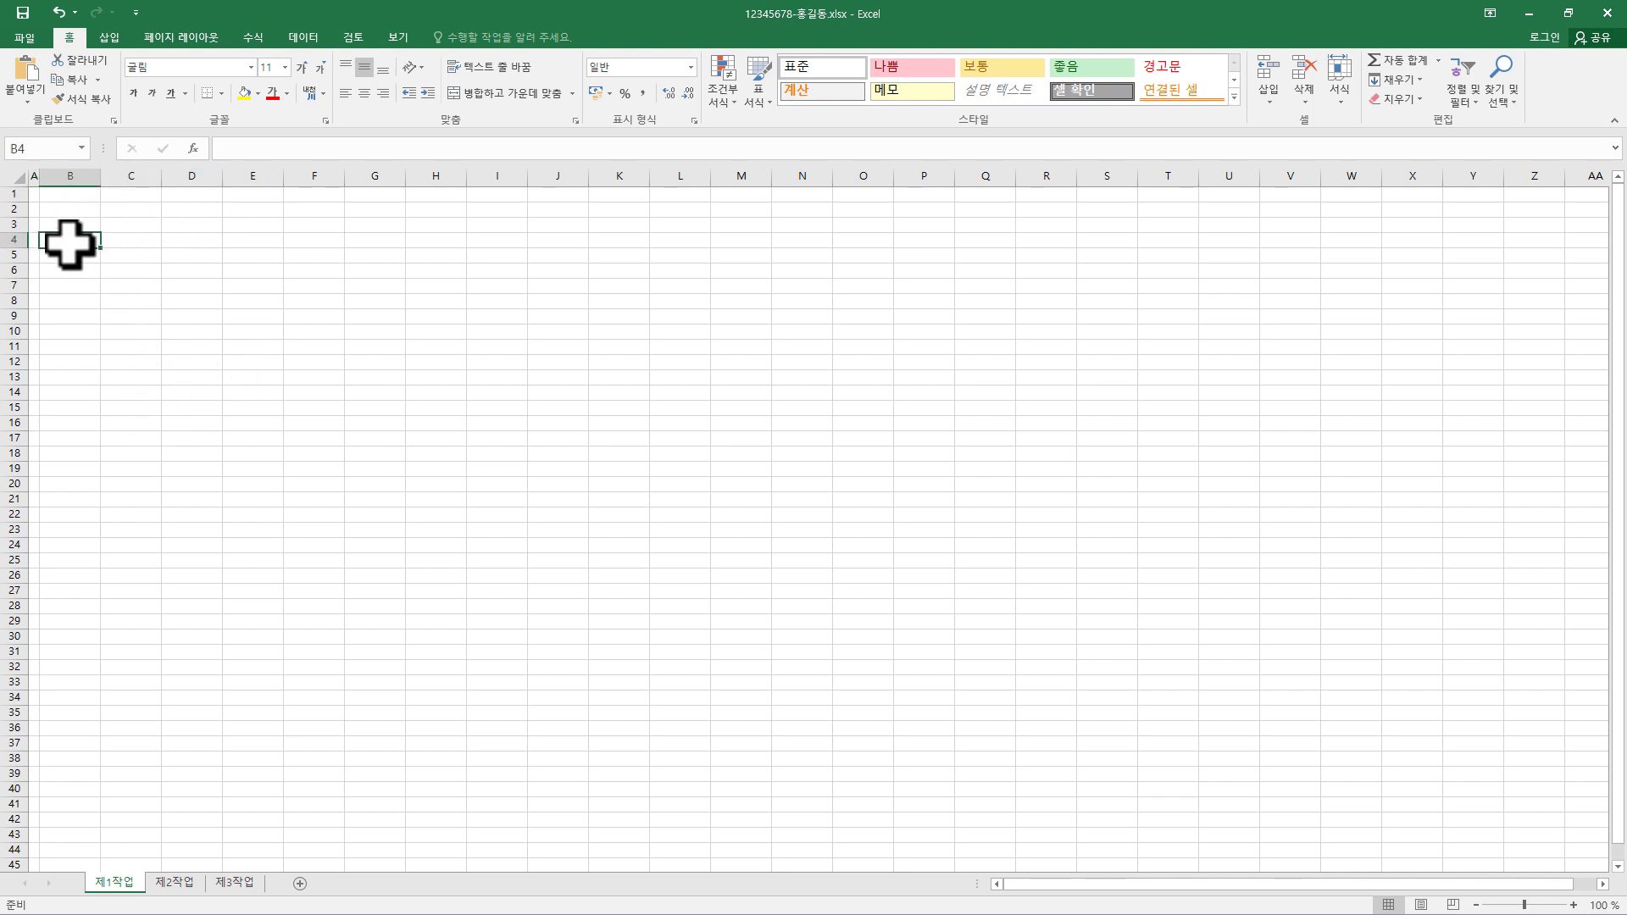
left_click(71, 393)
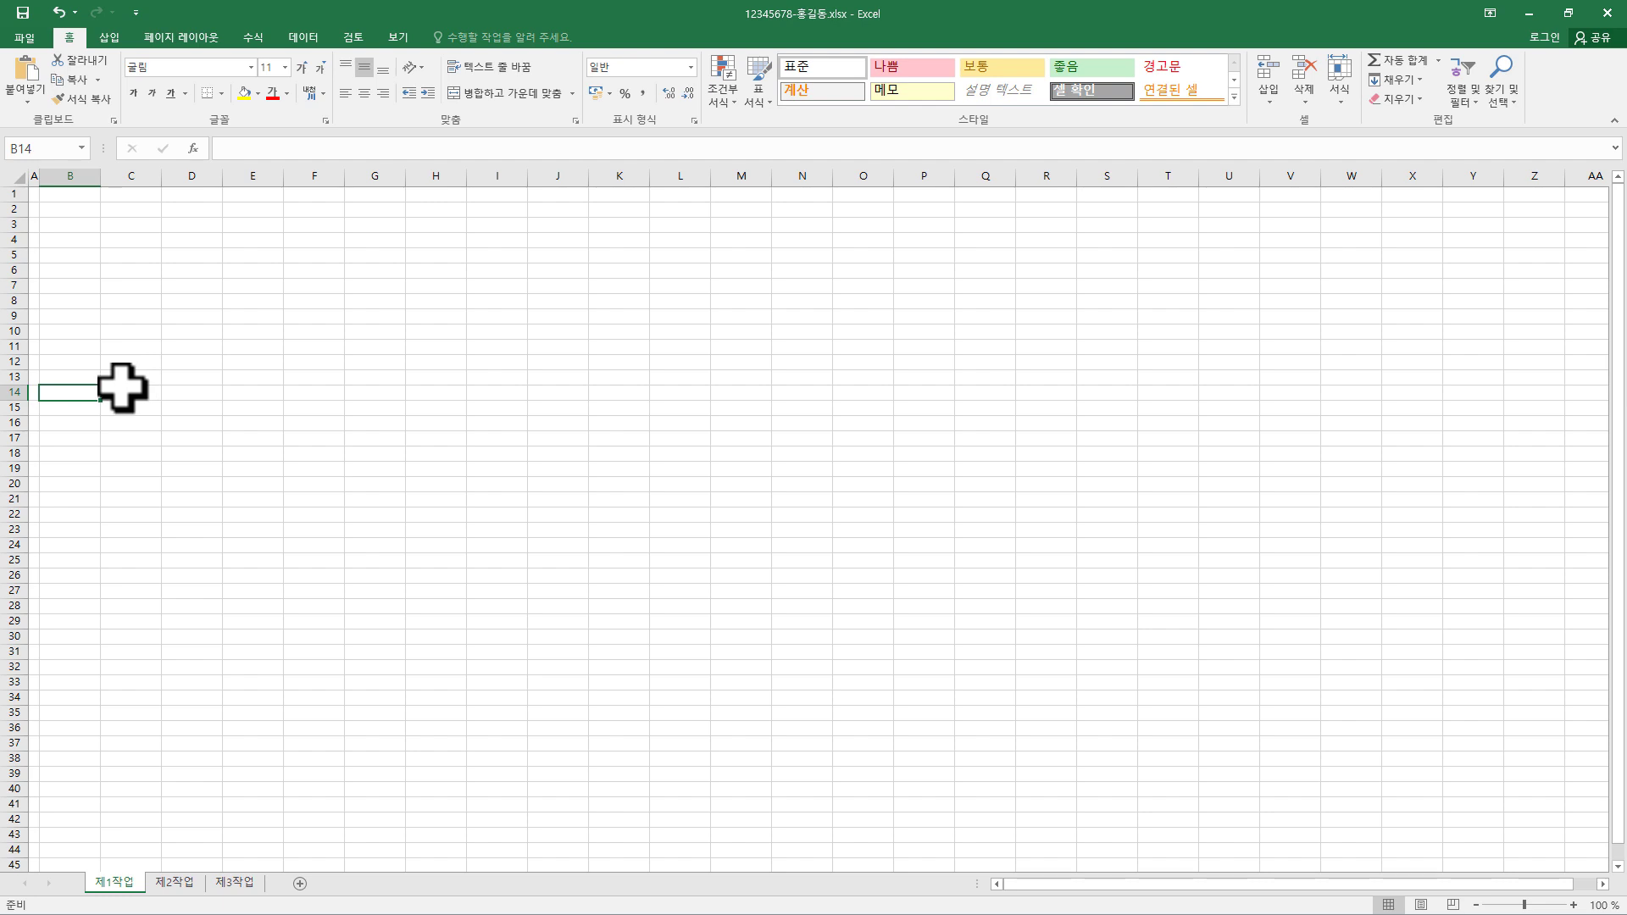
left_click(74, 239)
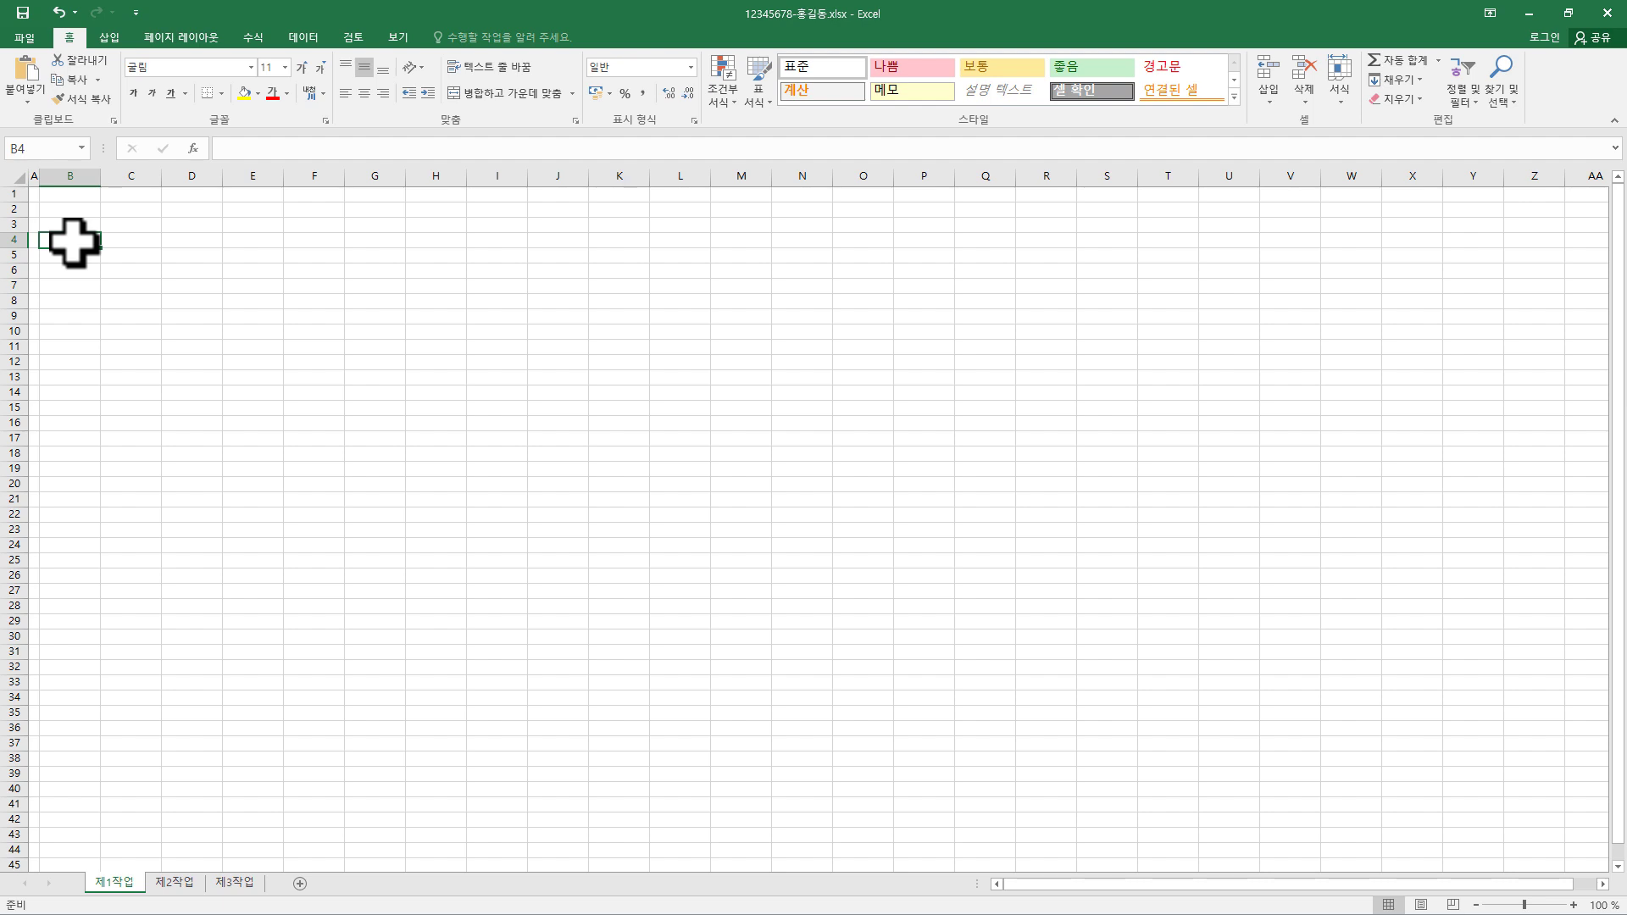
key("Down")
key("Down")
key("Down")
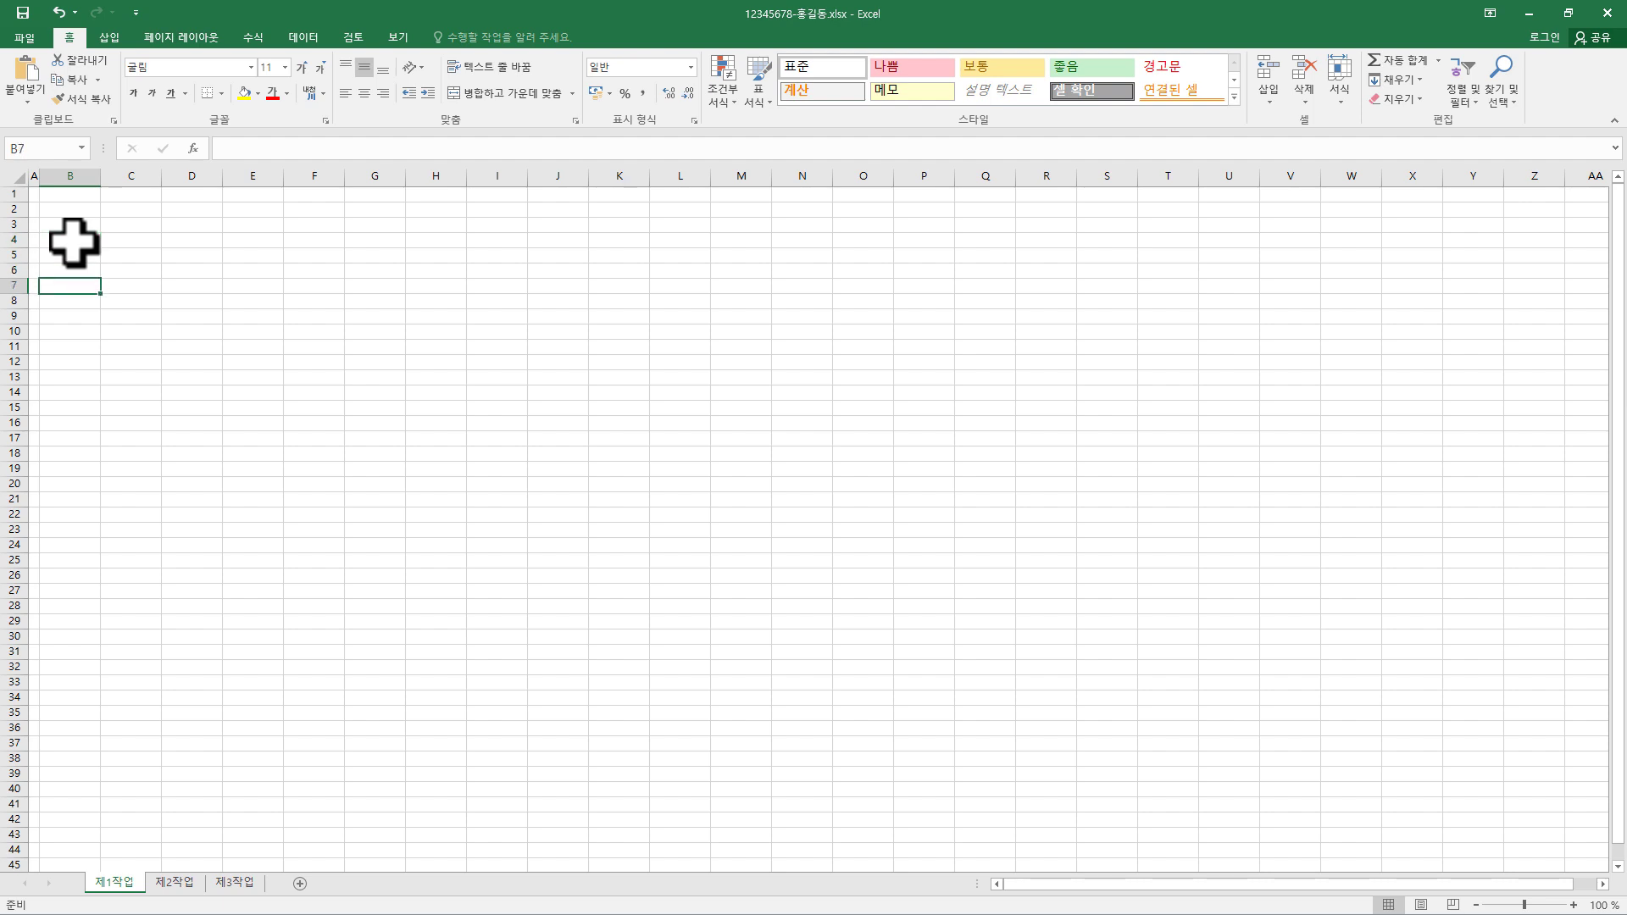
key("Down")
key("Up")
left_click(75, 241)
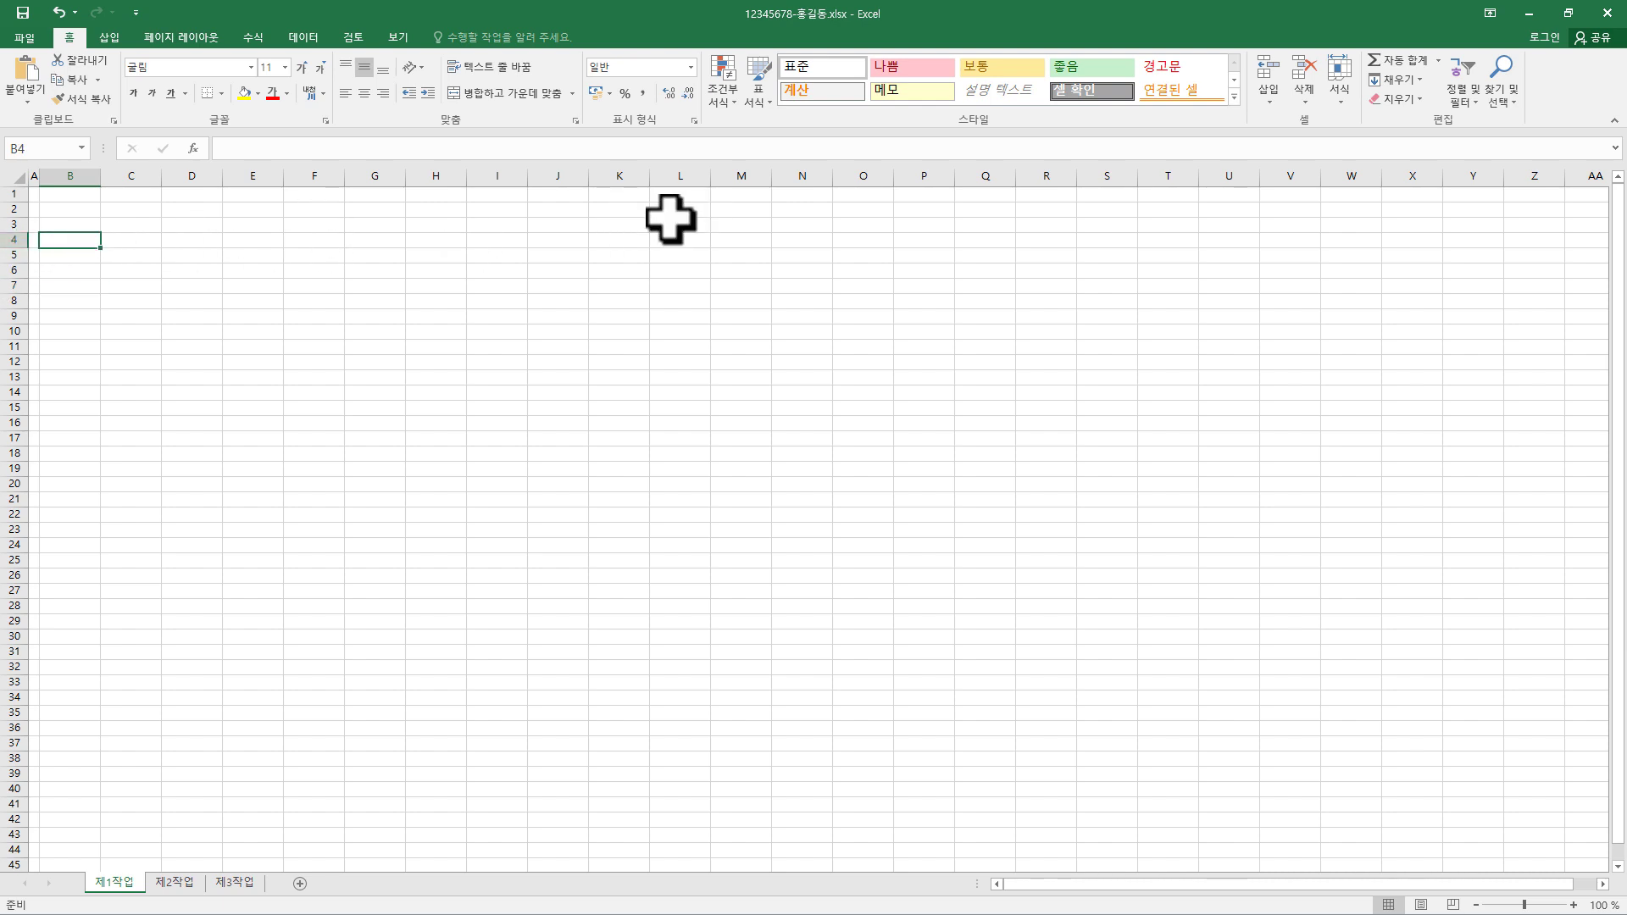
Select the header range B4:J4 and move the active cell through it back to B4
left_click_drag(62, 243, 551, 243)
key("Tab")
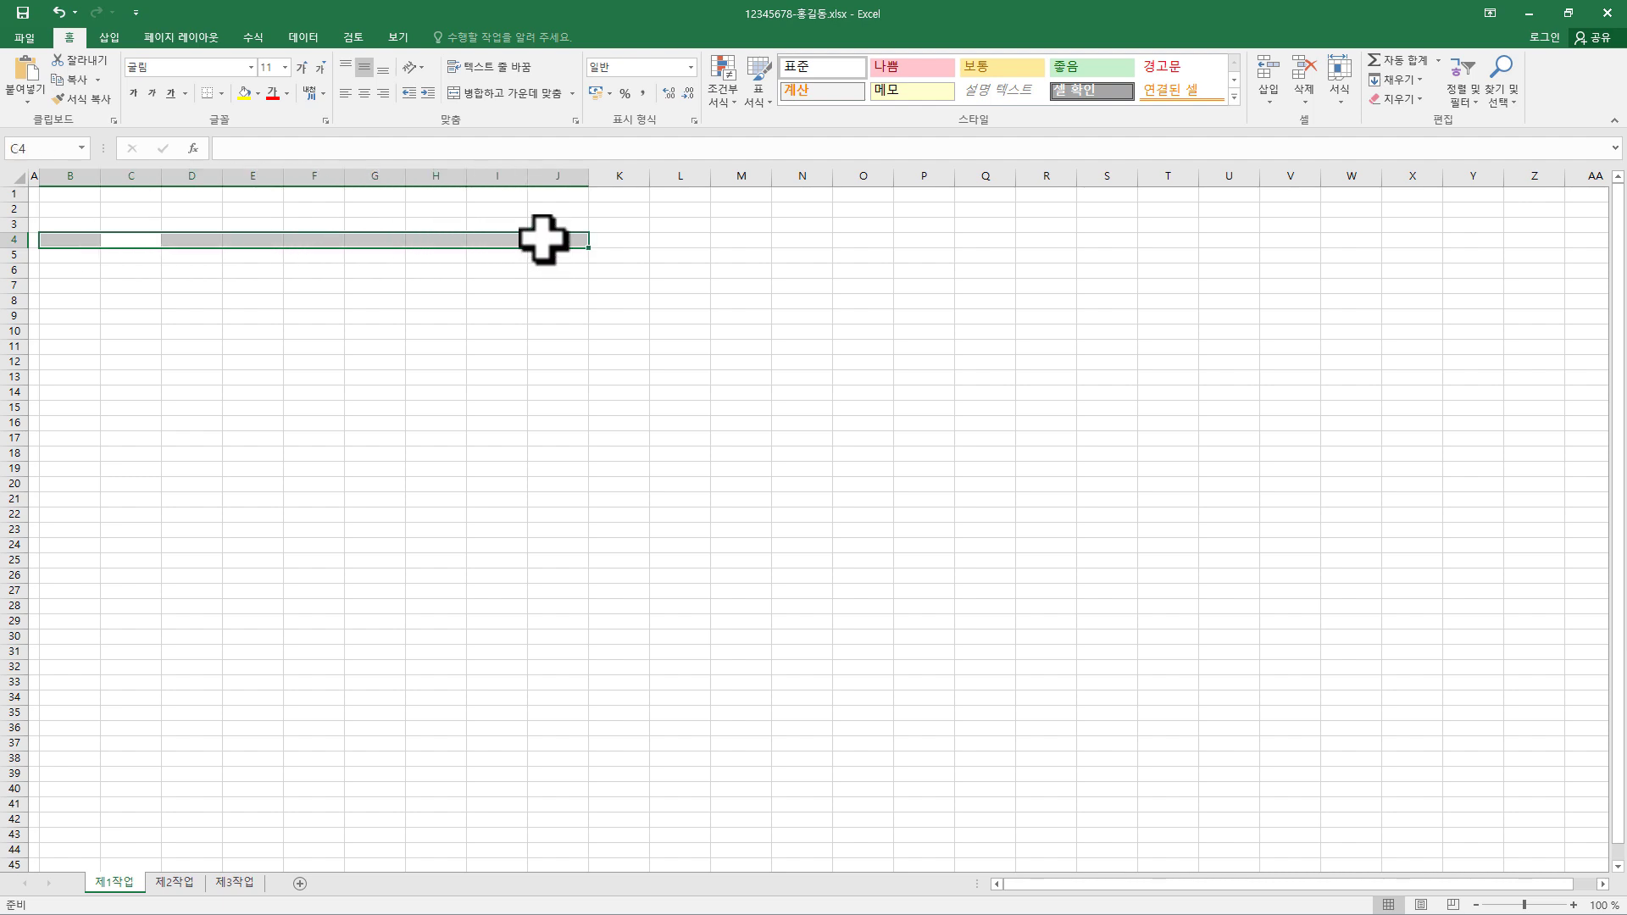
key("Tab")
key("Tab")
key("Tab")
key("Tab")
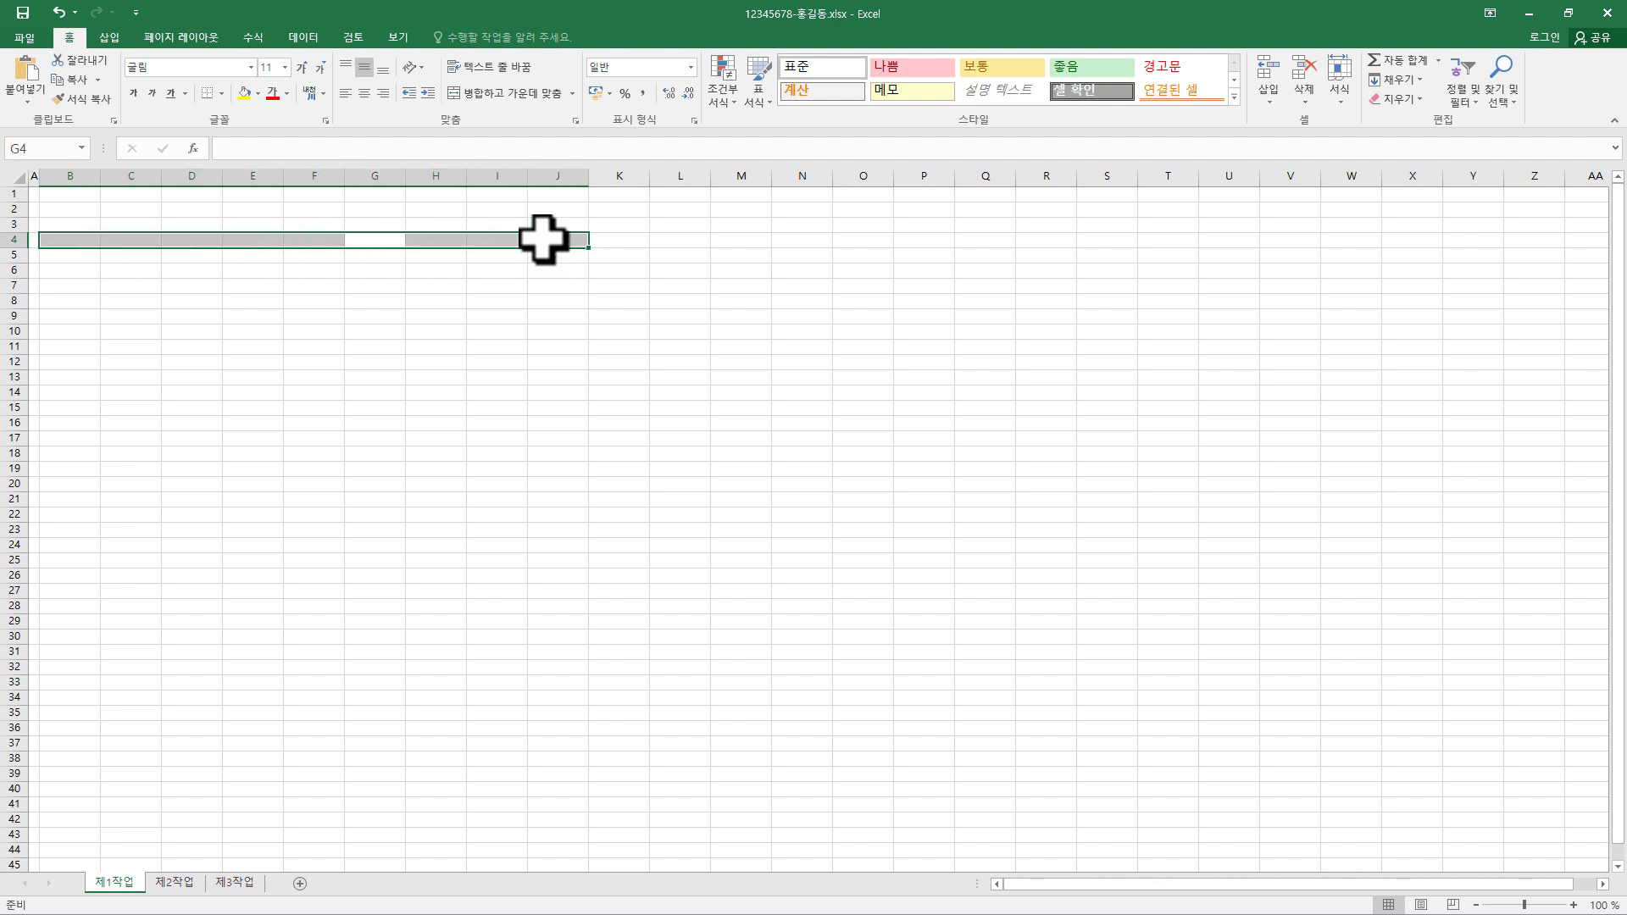
key("Tab")
key("Tab")
key("Tab")
key("Tab")
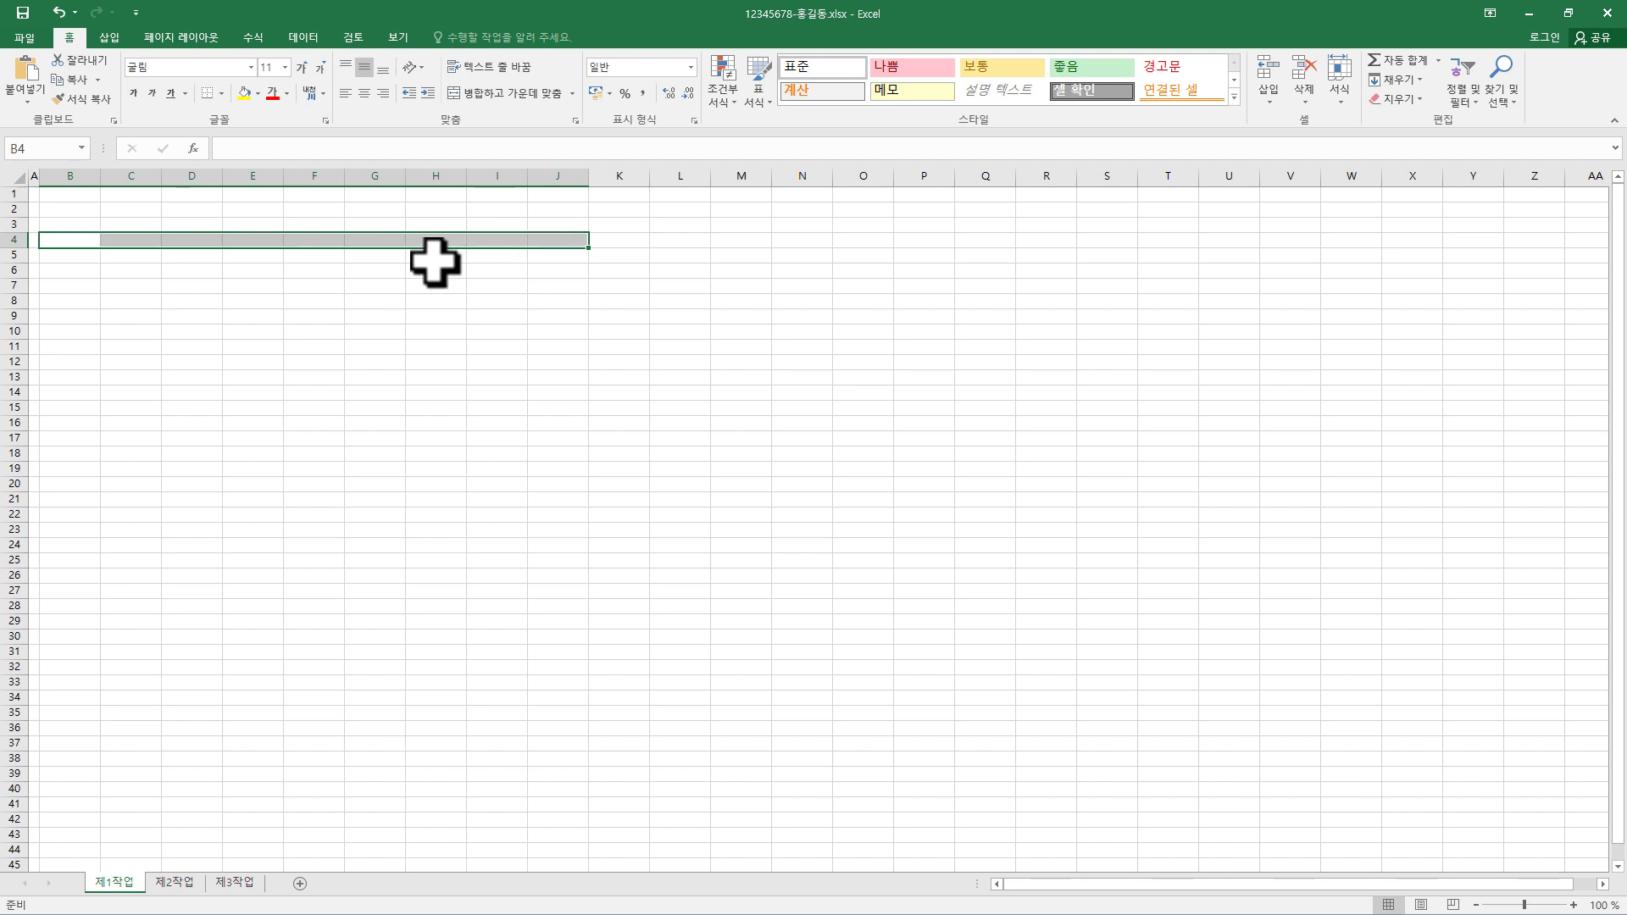
left_click(94, 244)
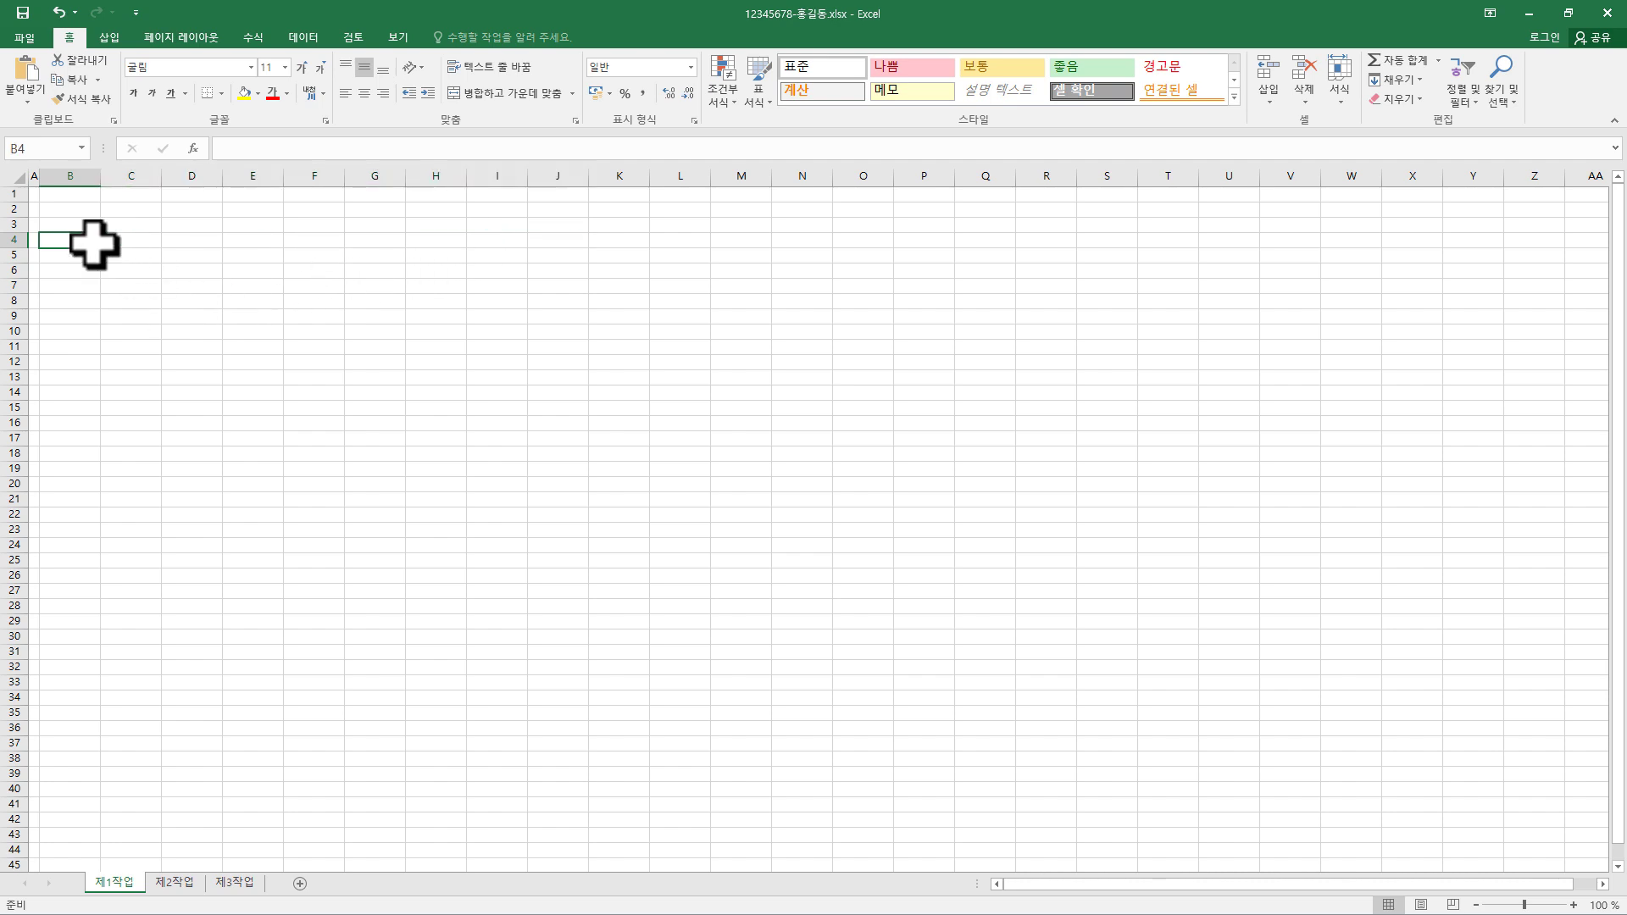
left_click_drag(94, 244, 590, 291)
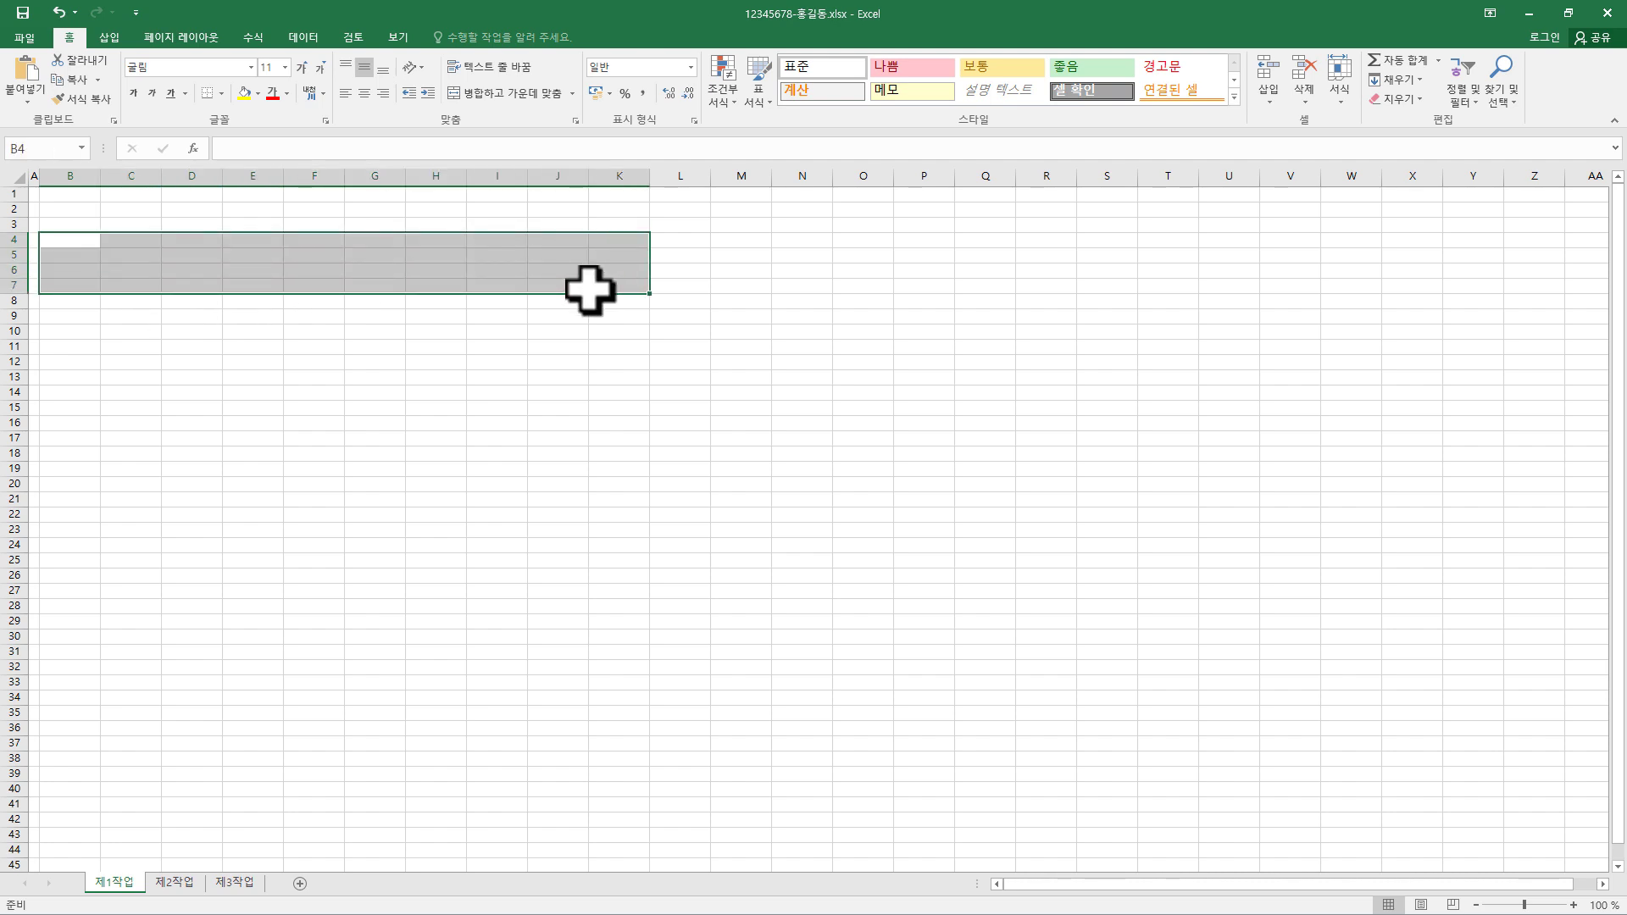
Enter the two-line heading 최소주문금액 (단위:원) in cell G4, with the unit on the second line
left_click(374, 244)
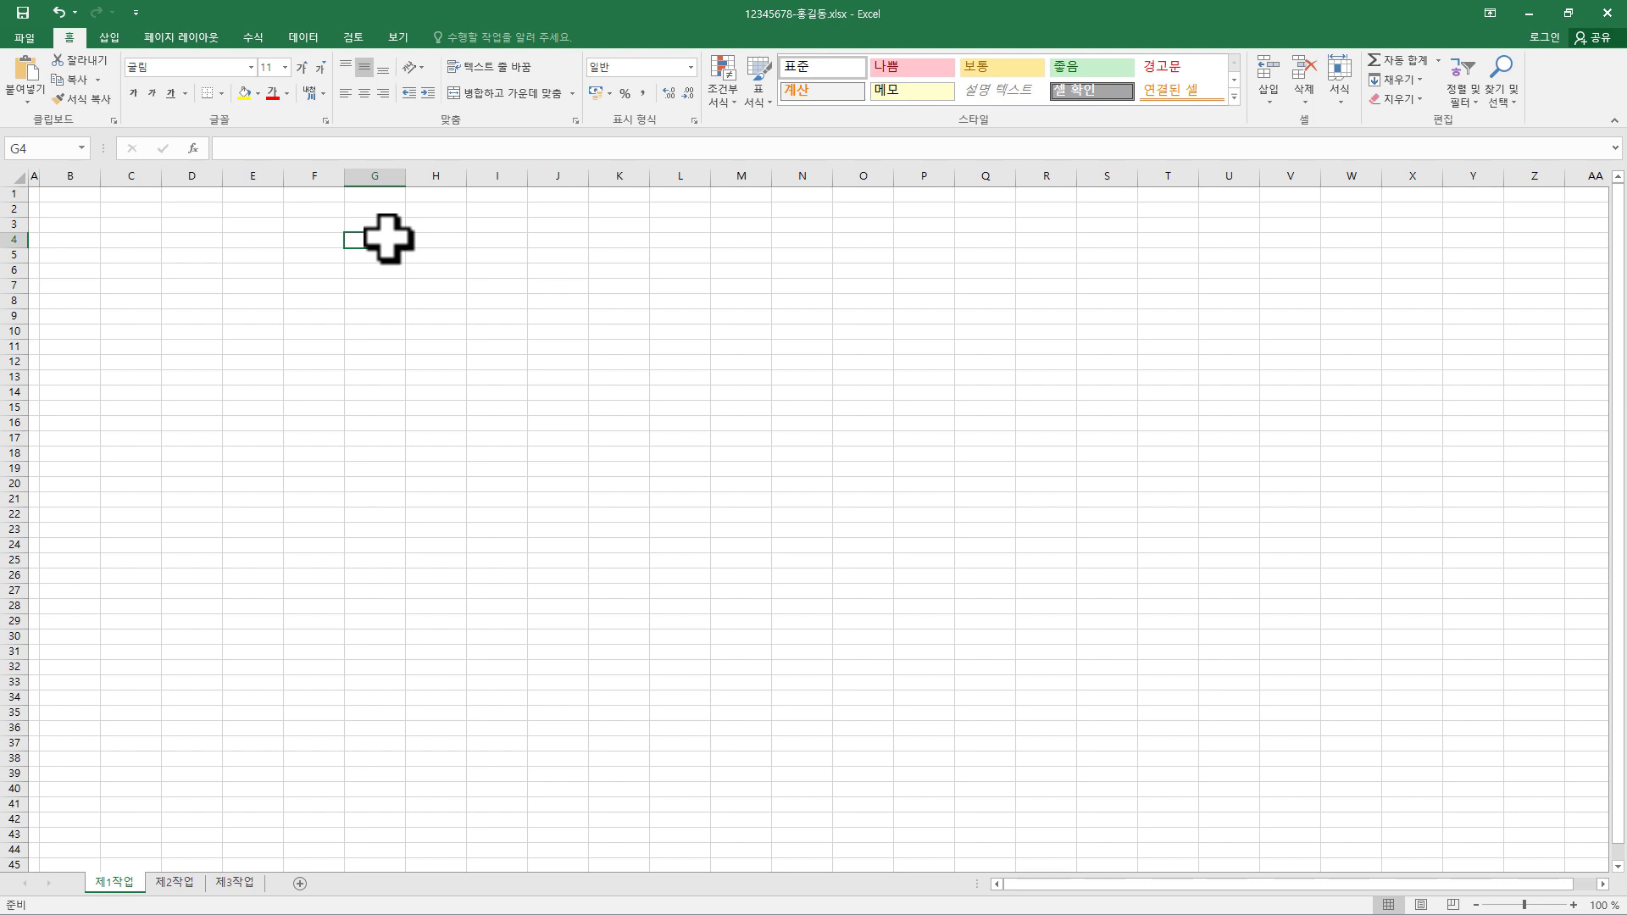
type("최소주")
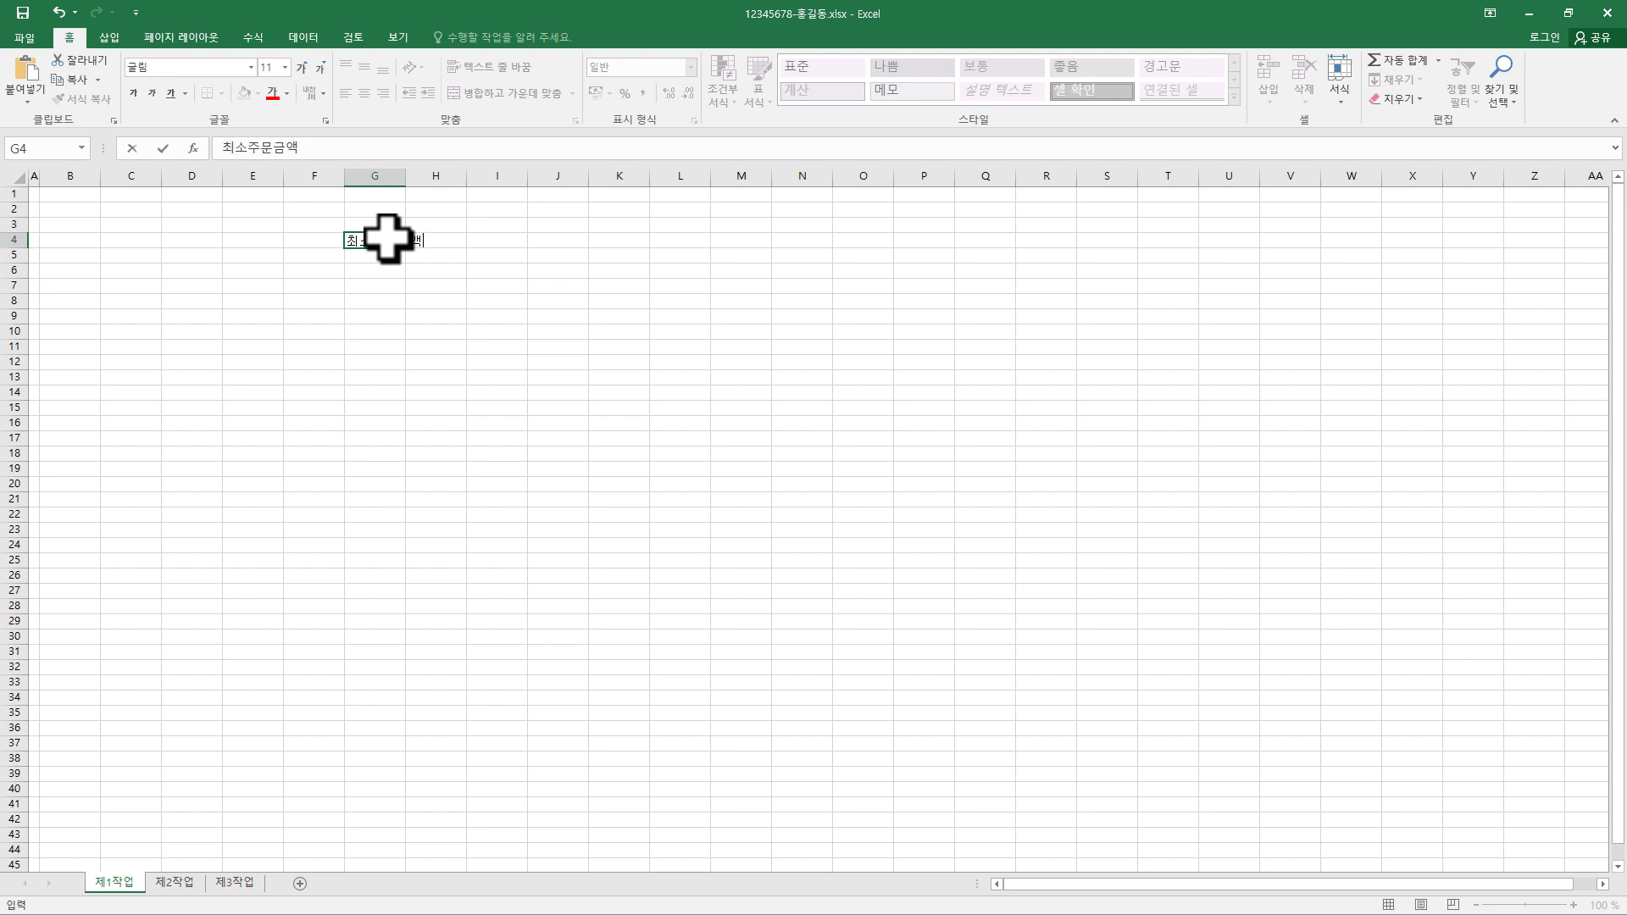
type("문금액")
key("alt+Return")
type("(단위:원")
key("Return")
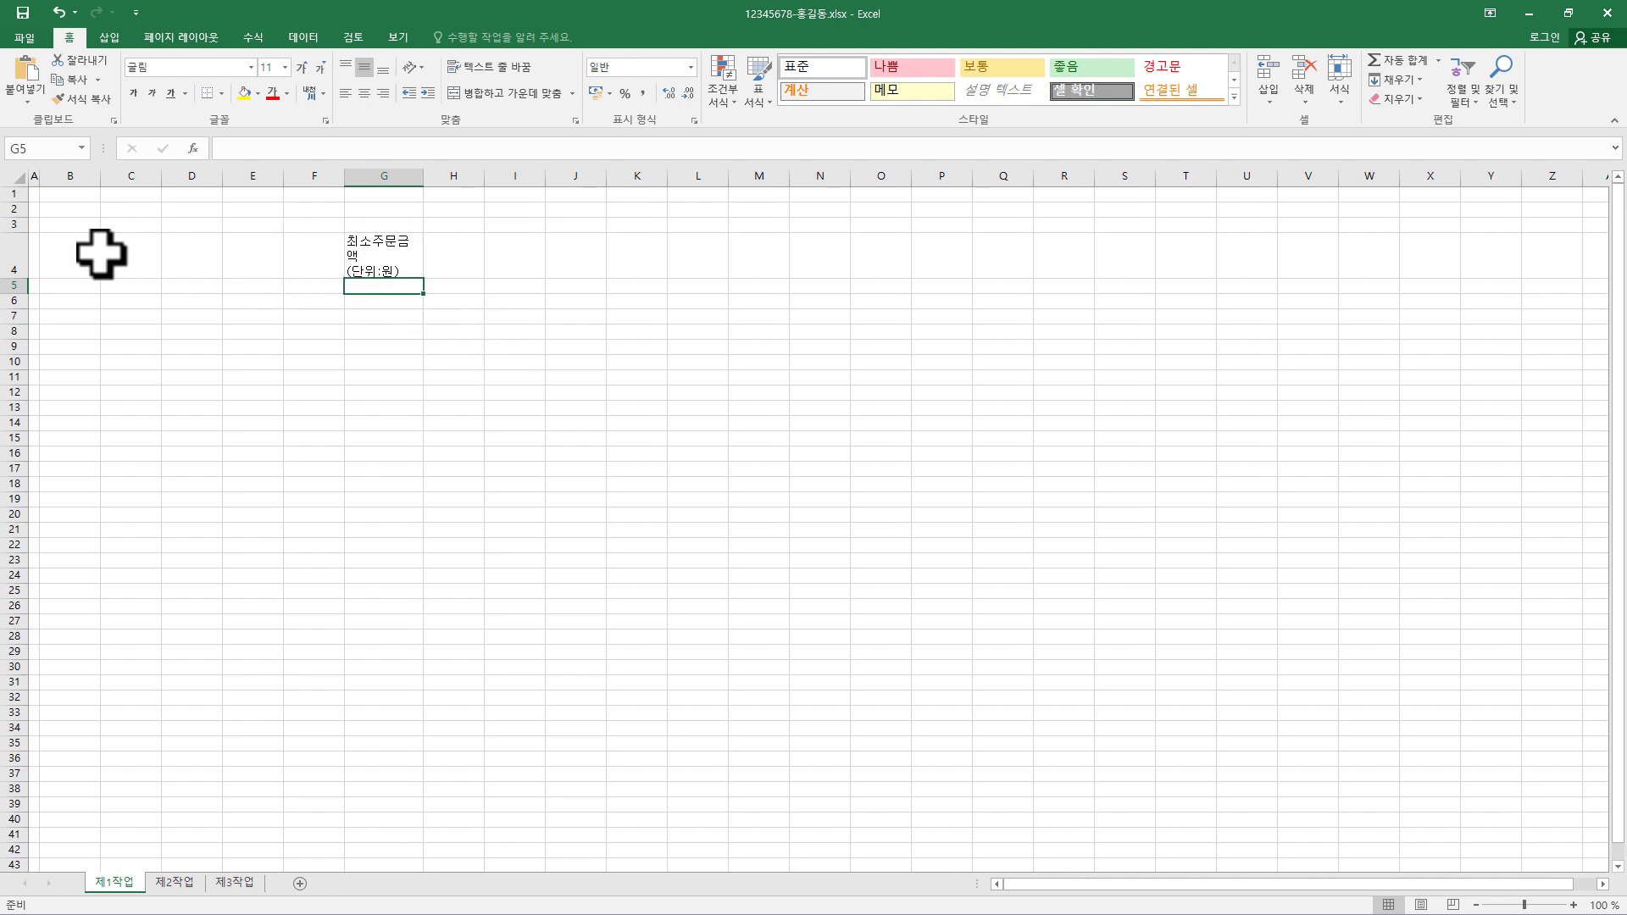
Paste the prepared delivery company table into 제1작업 starting at cell B4
left_click(61, 264)
left_click_drag(61, 264, 570, 419)
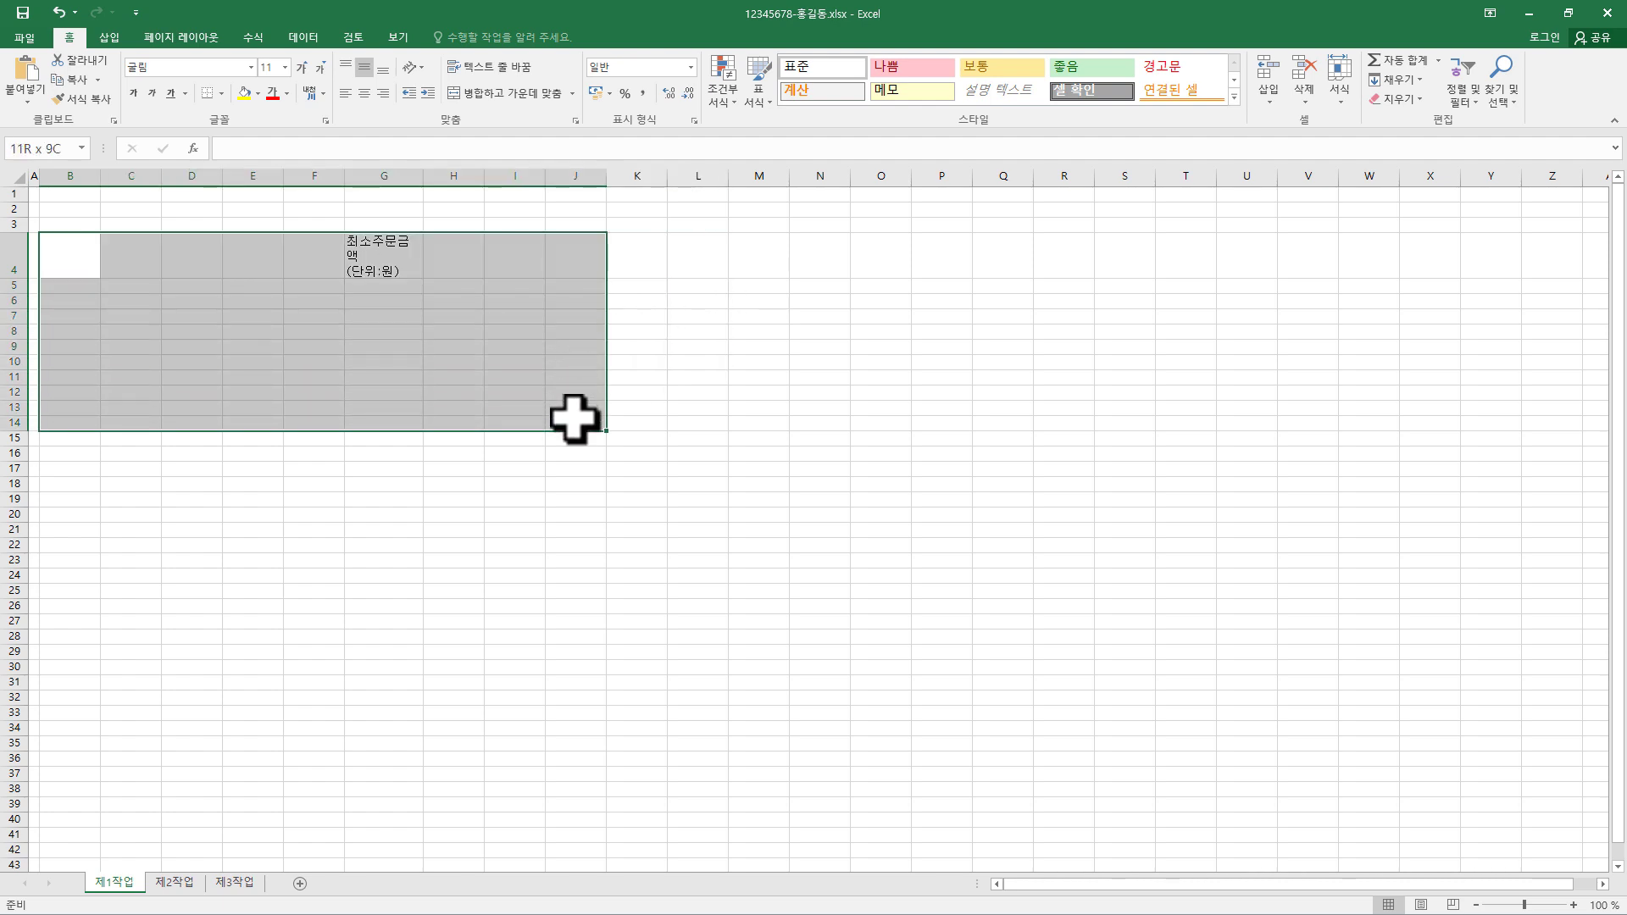
left_click(86, 263)
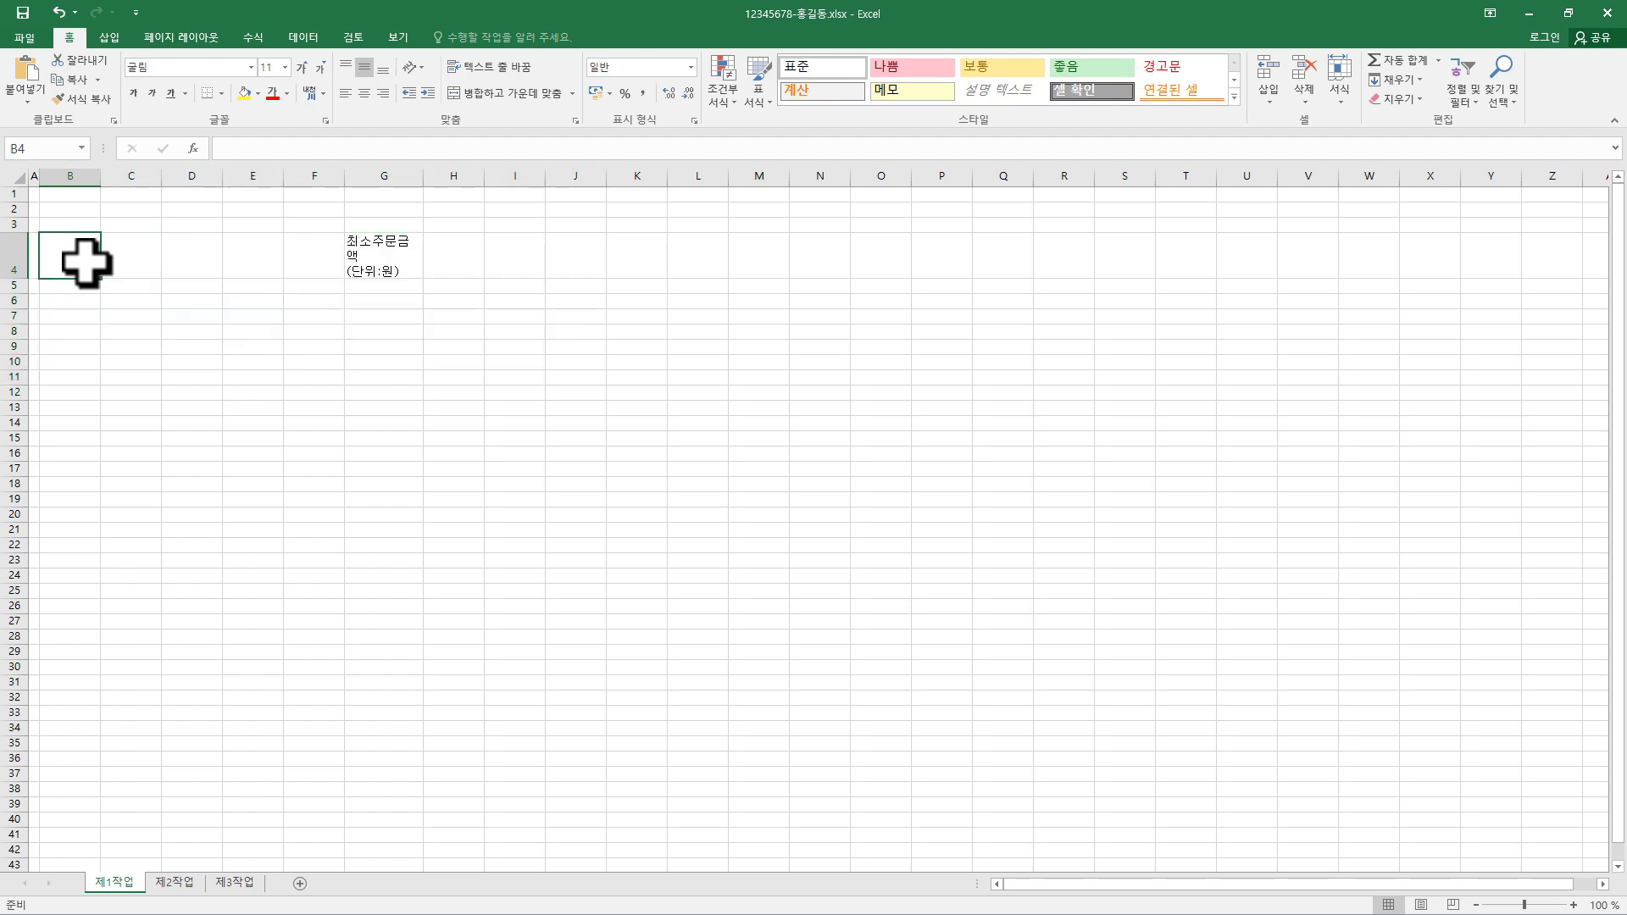
key("ctrl+v")
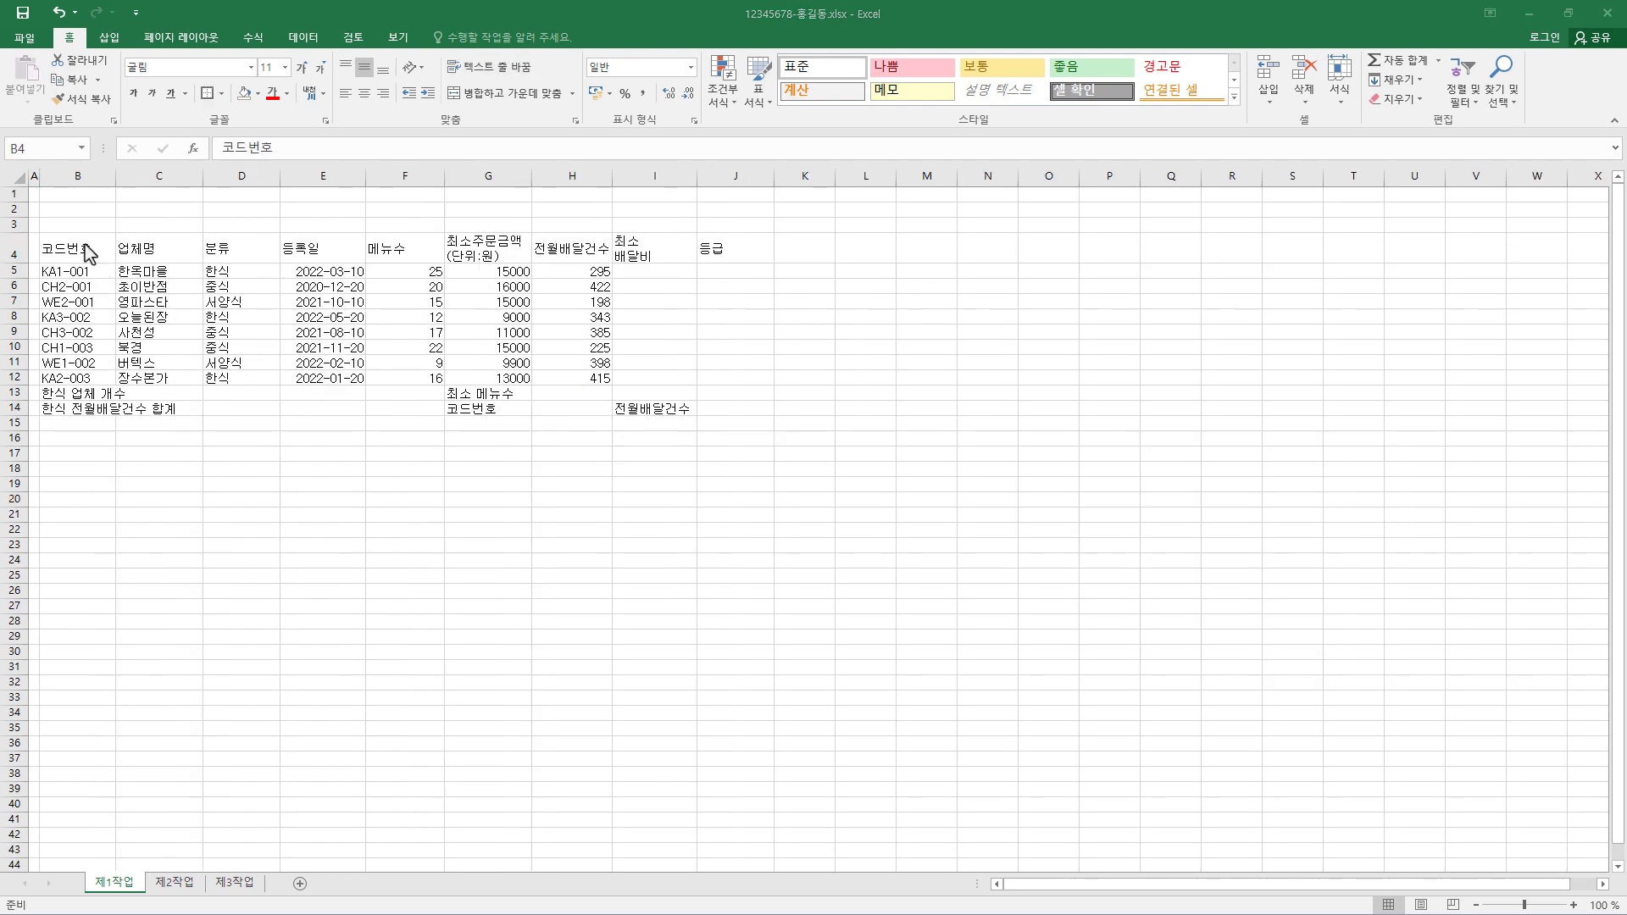
Try narrowing the 등록일 column E and undo the width change
left_click(170, 253)
left_click(222, 253)
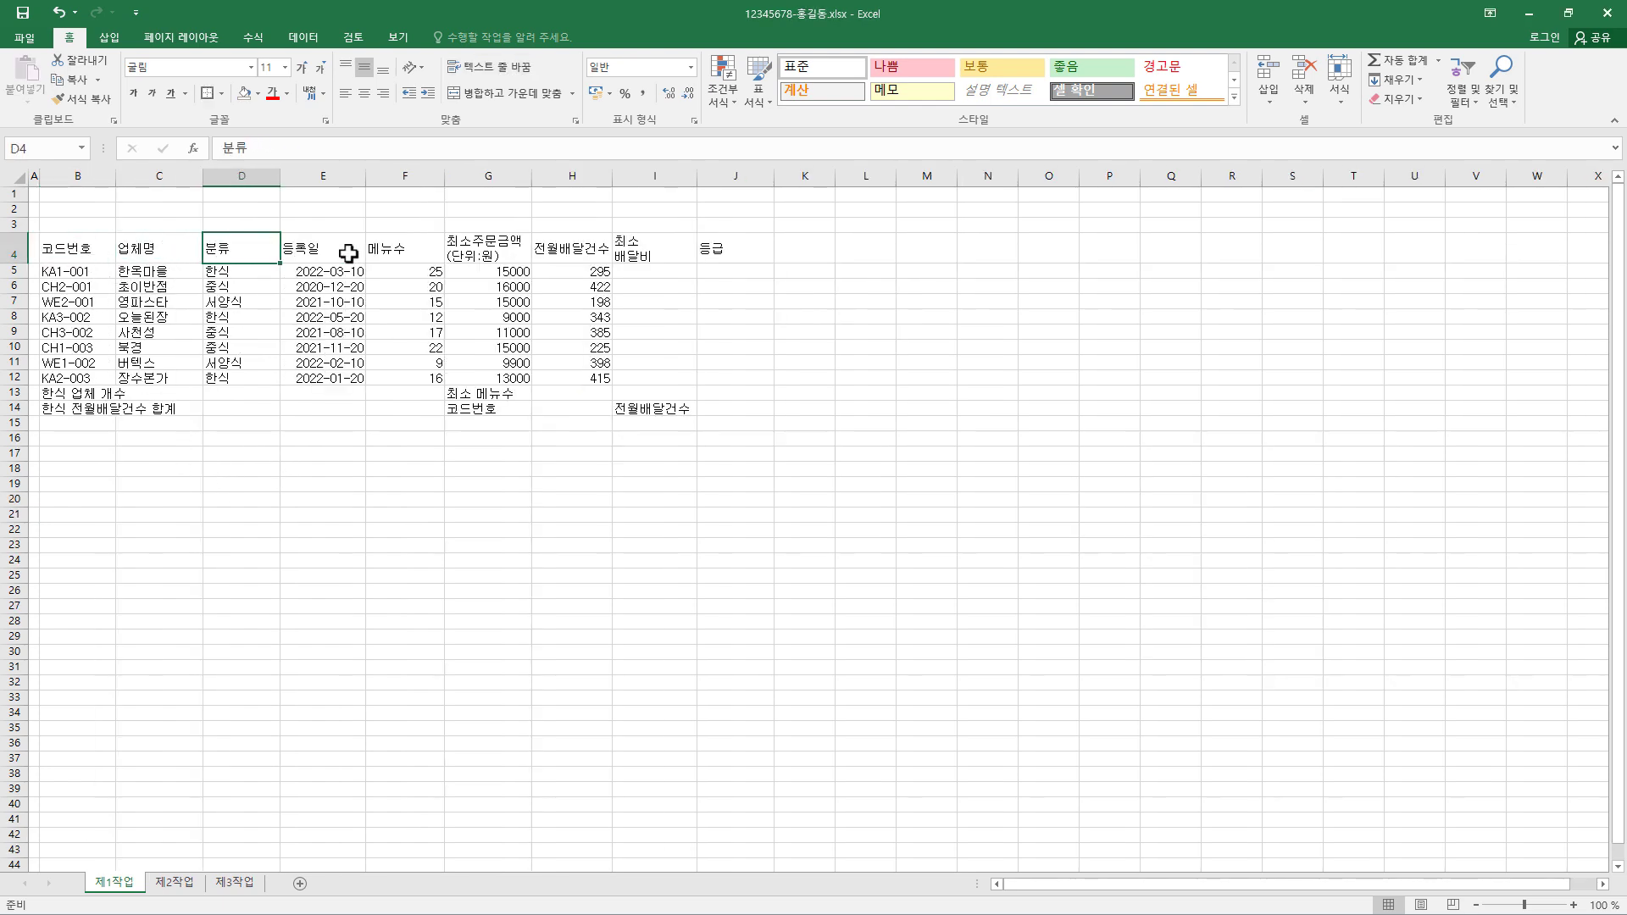
left_click(348, 252)
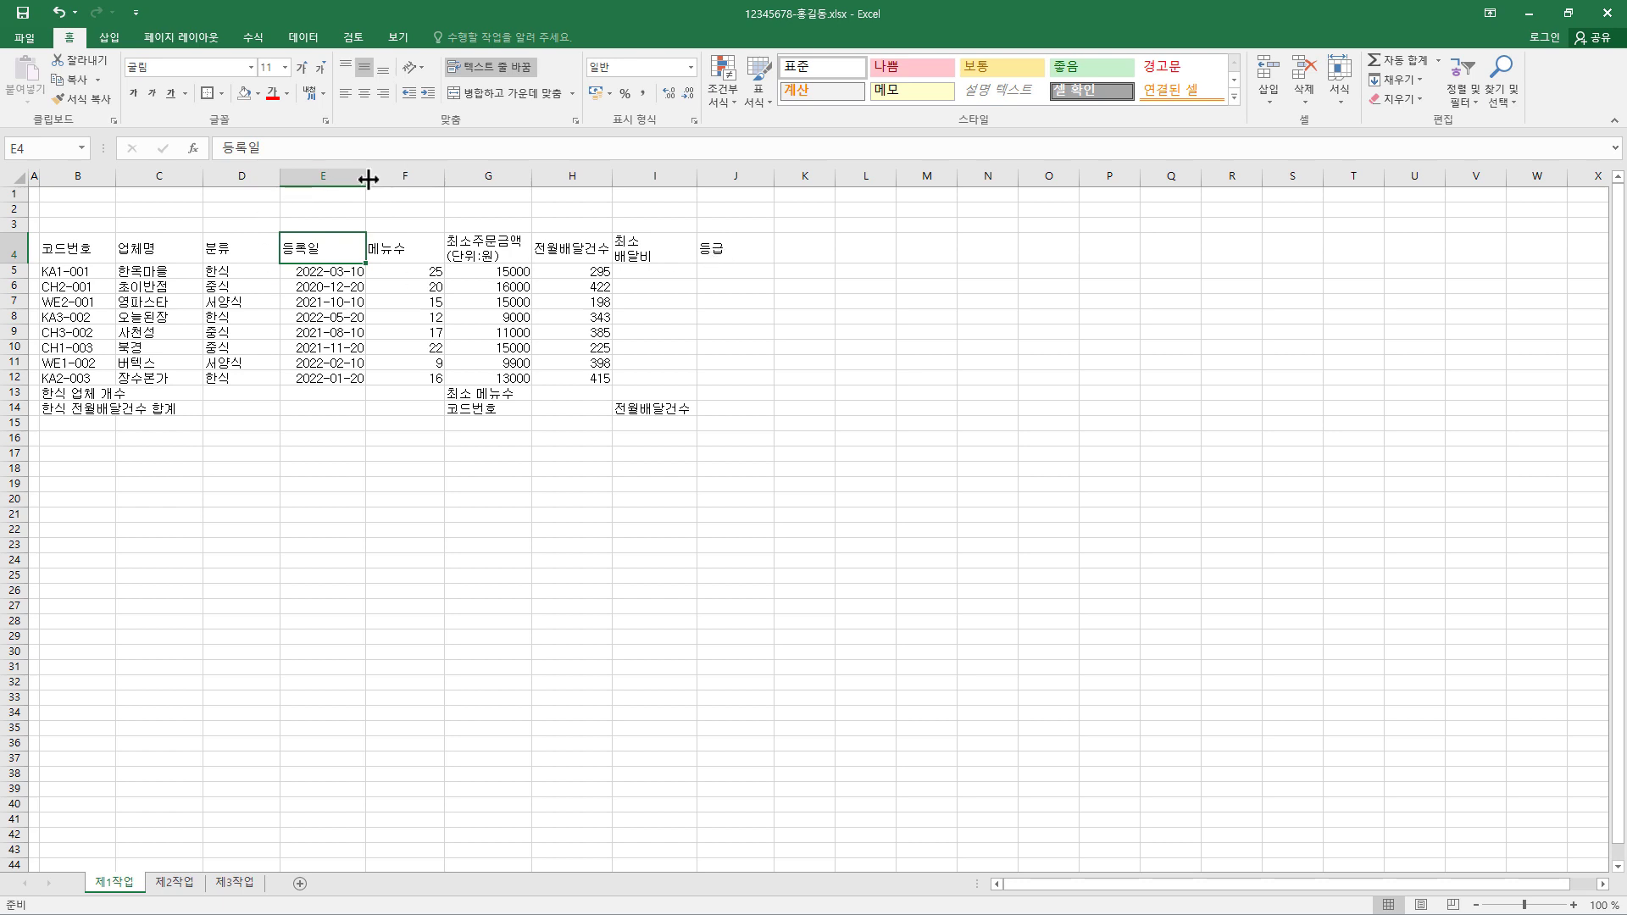
left_click_drag(365, 176, 344, 176)
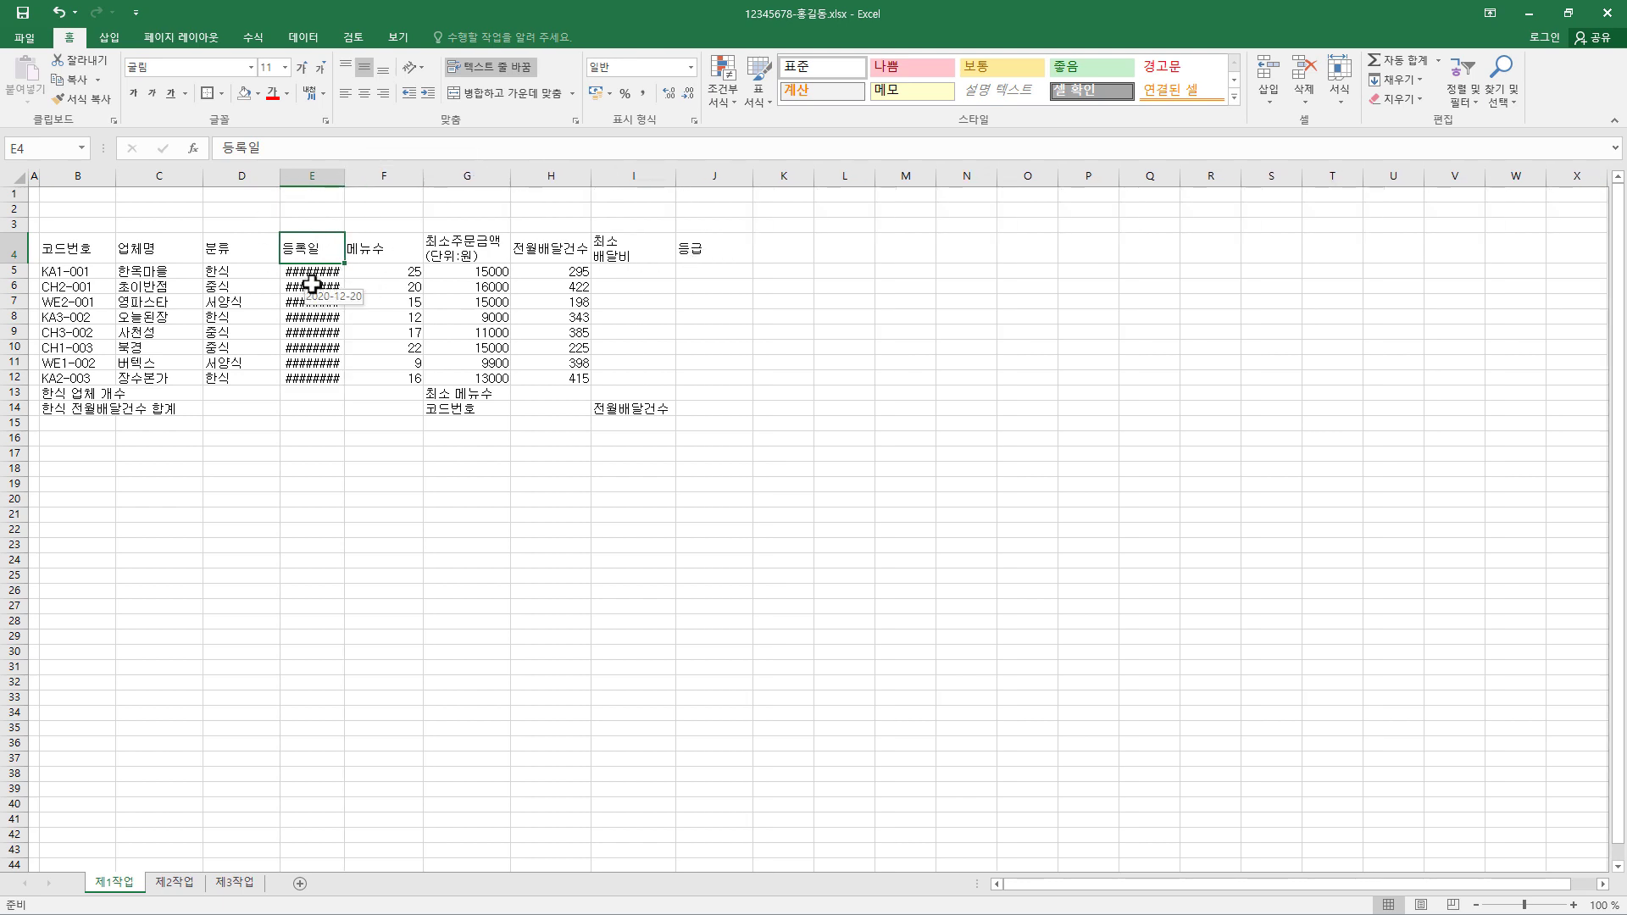
left_click(59, 12)
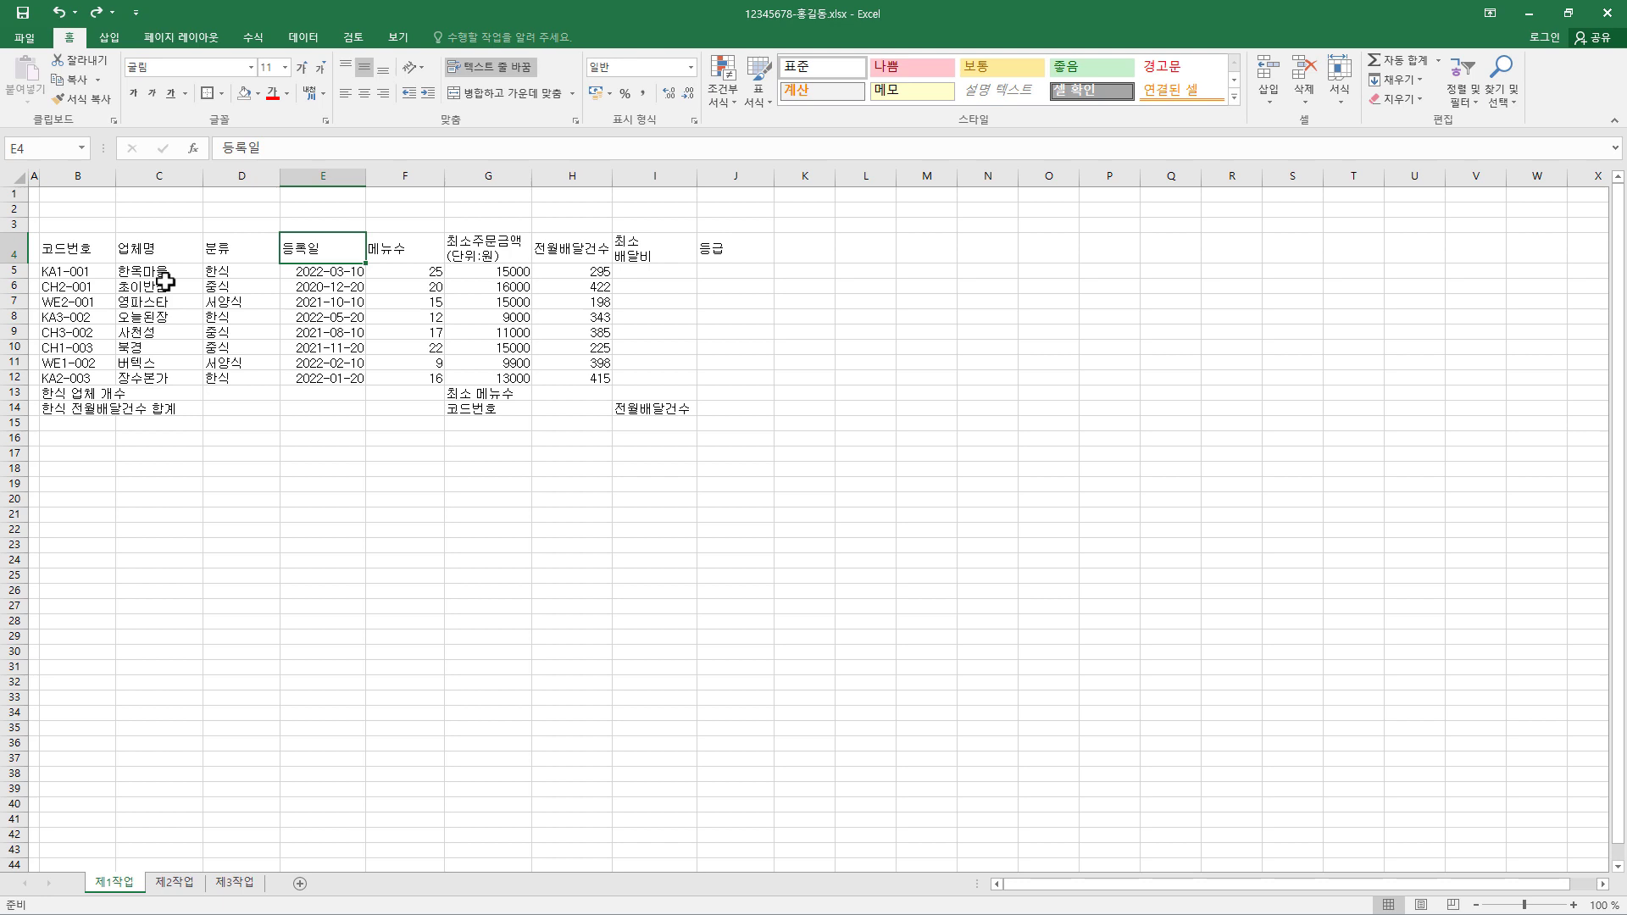
left_click(307, 276)
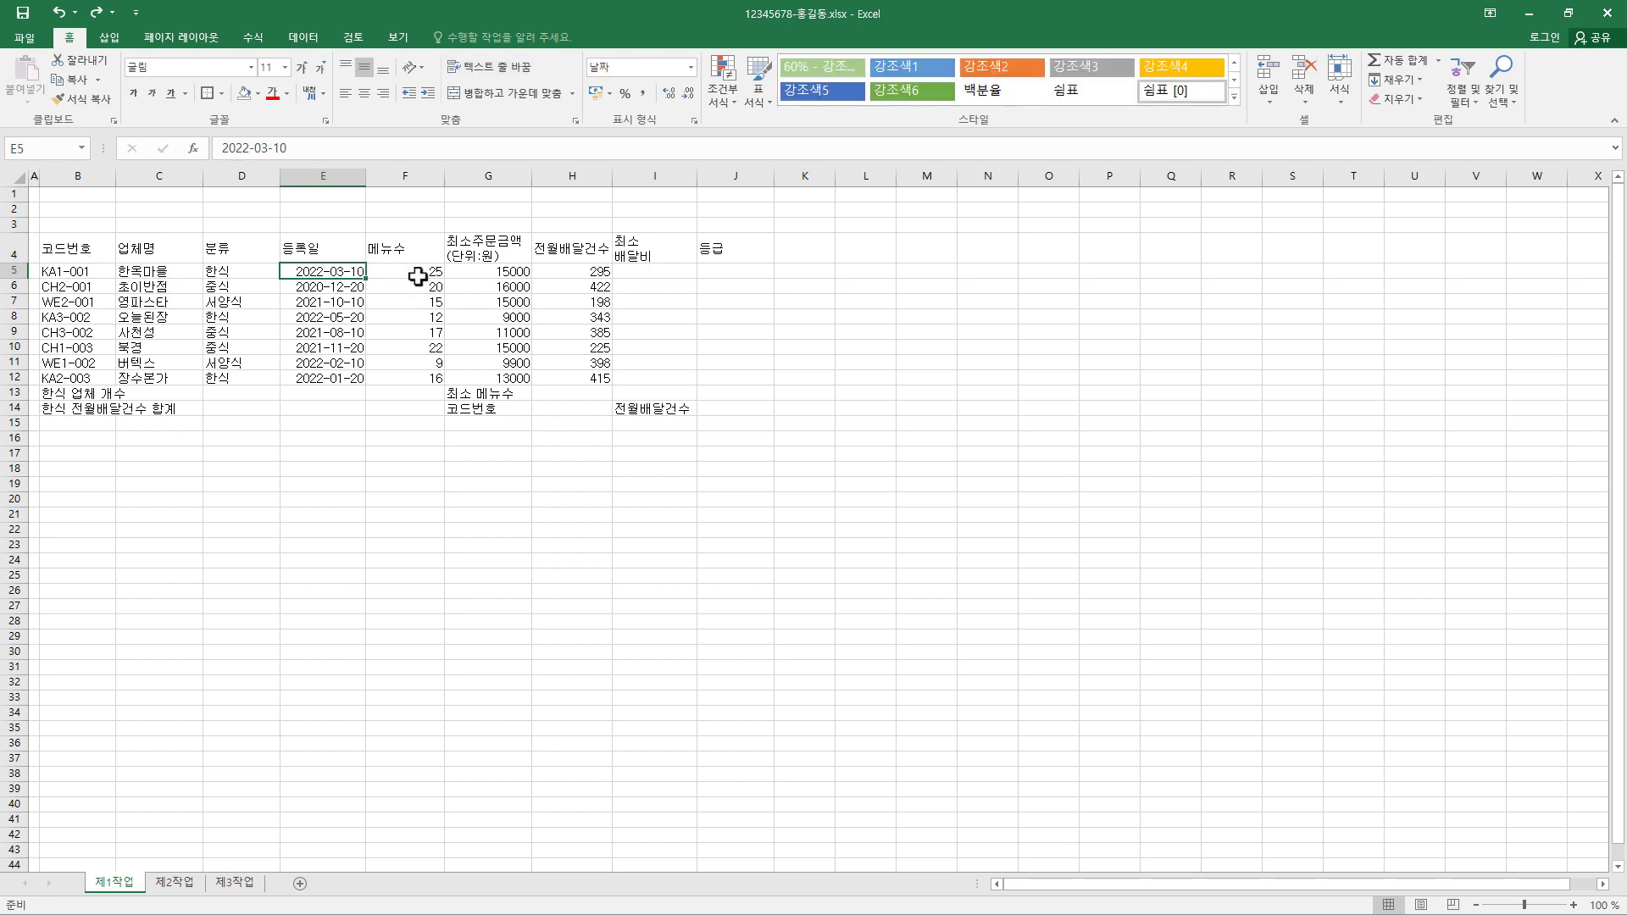
left_click_drag(434, 275, 596, 375)
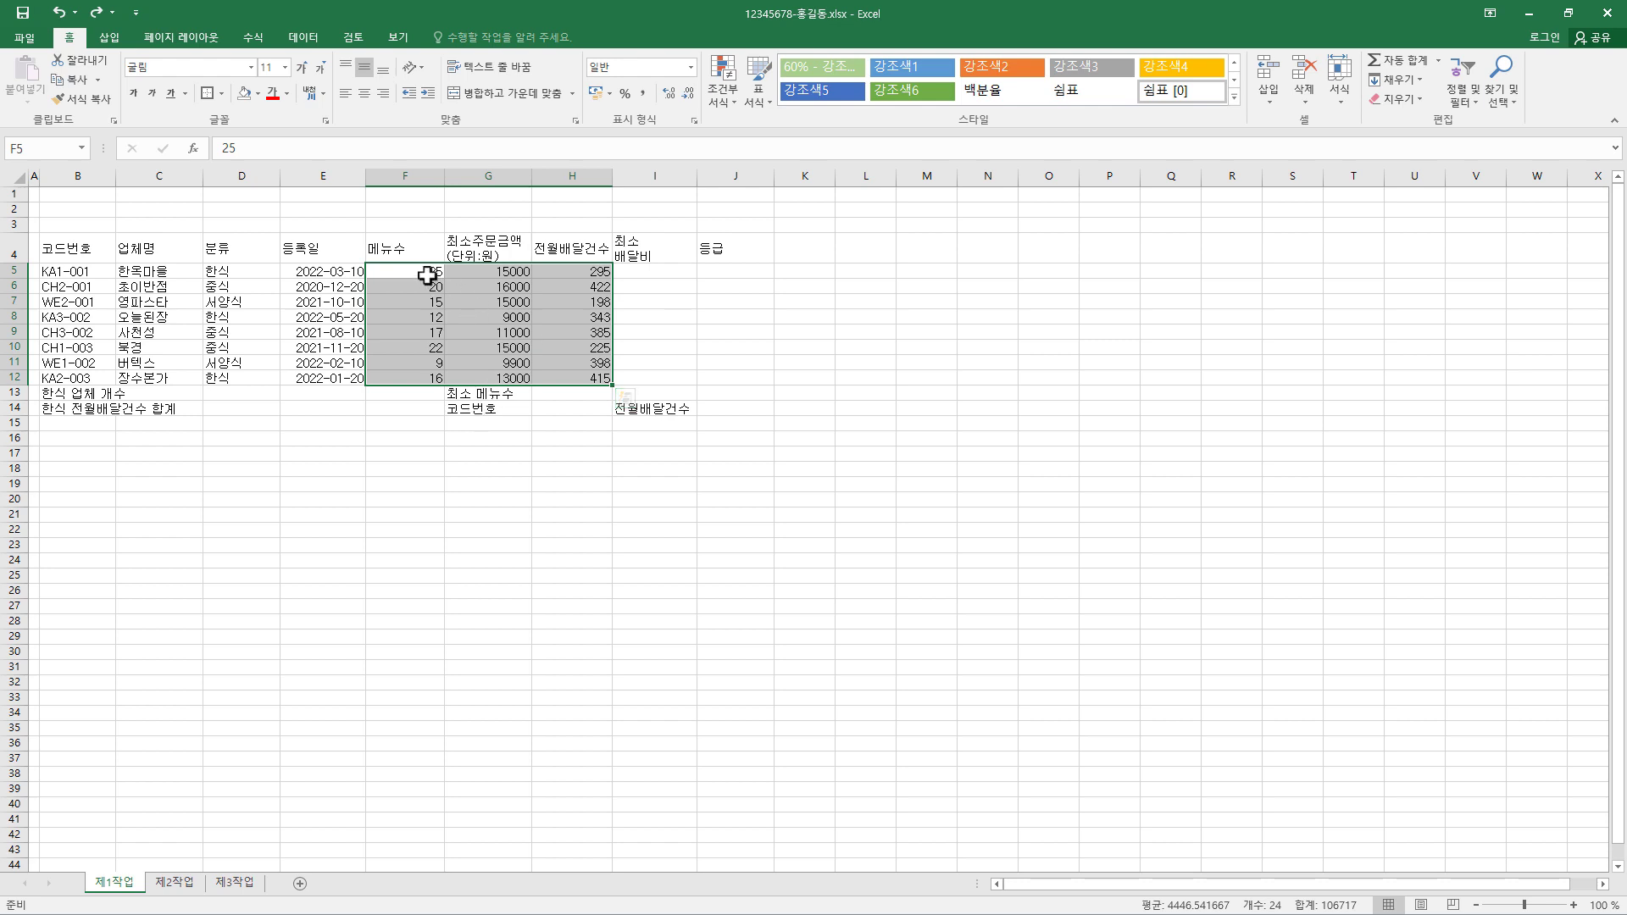
left_click(430, 275)
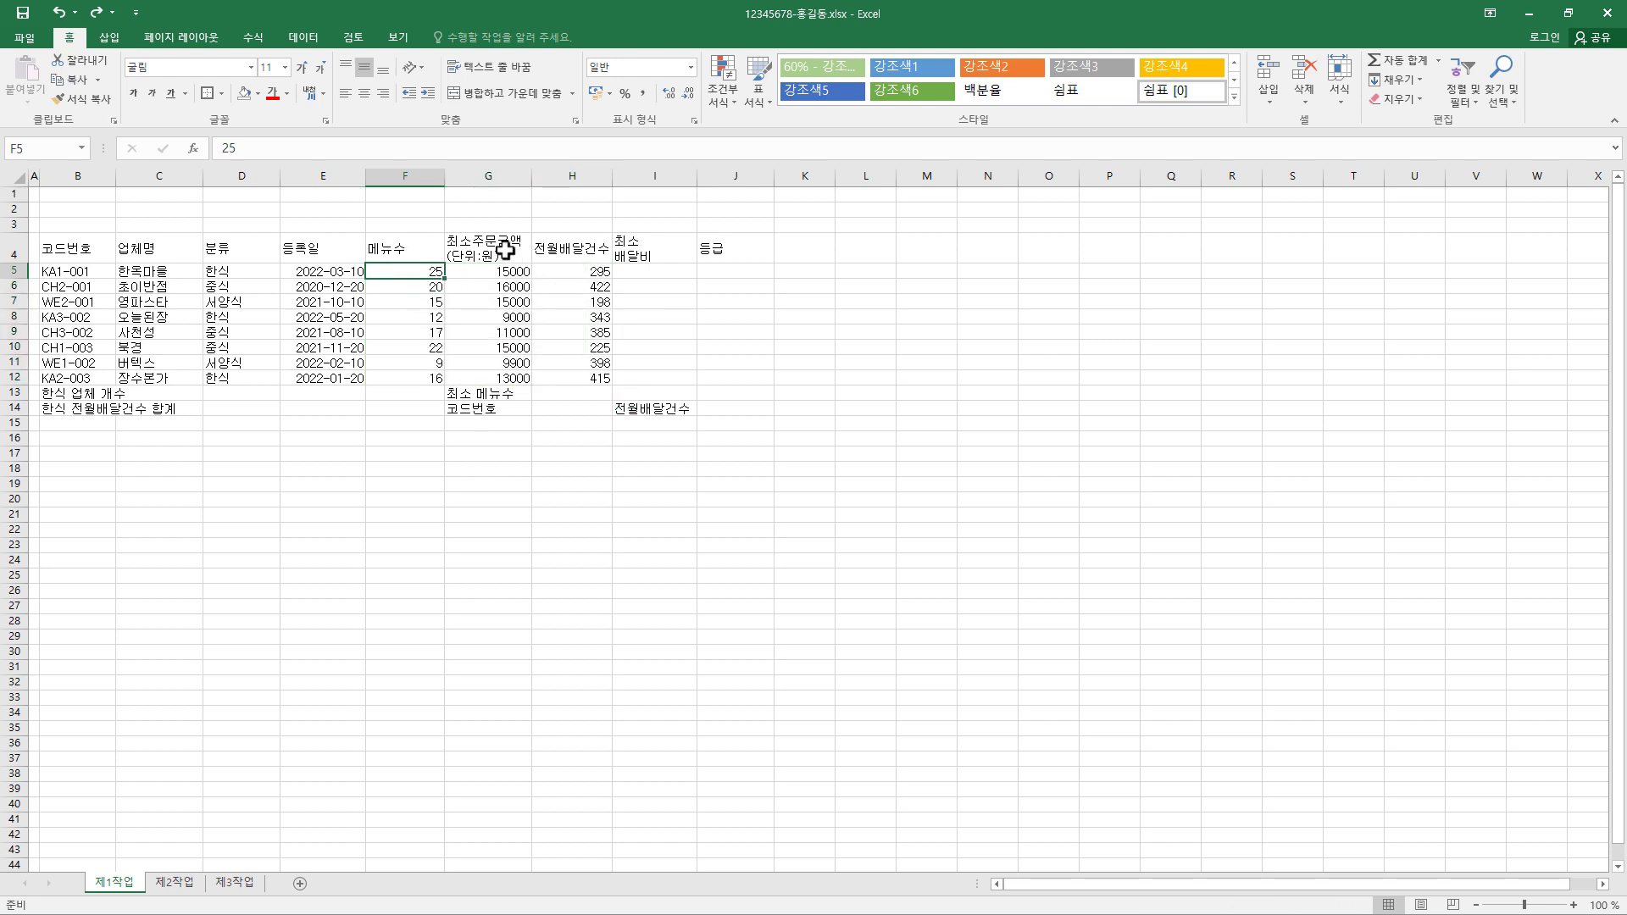
Apply the accounting (회계) number format to the minimum order amounts in G5:G12
left_click(508, 277)
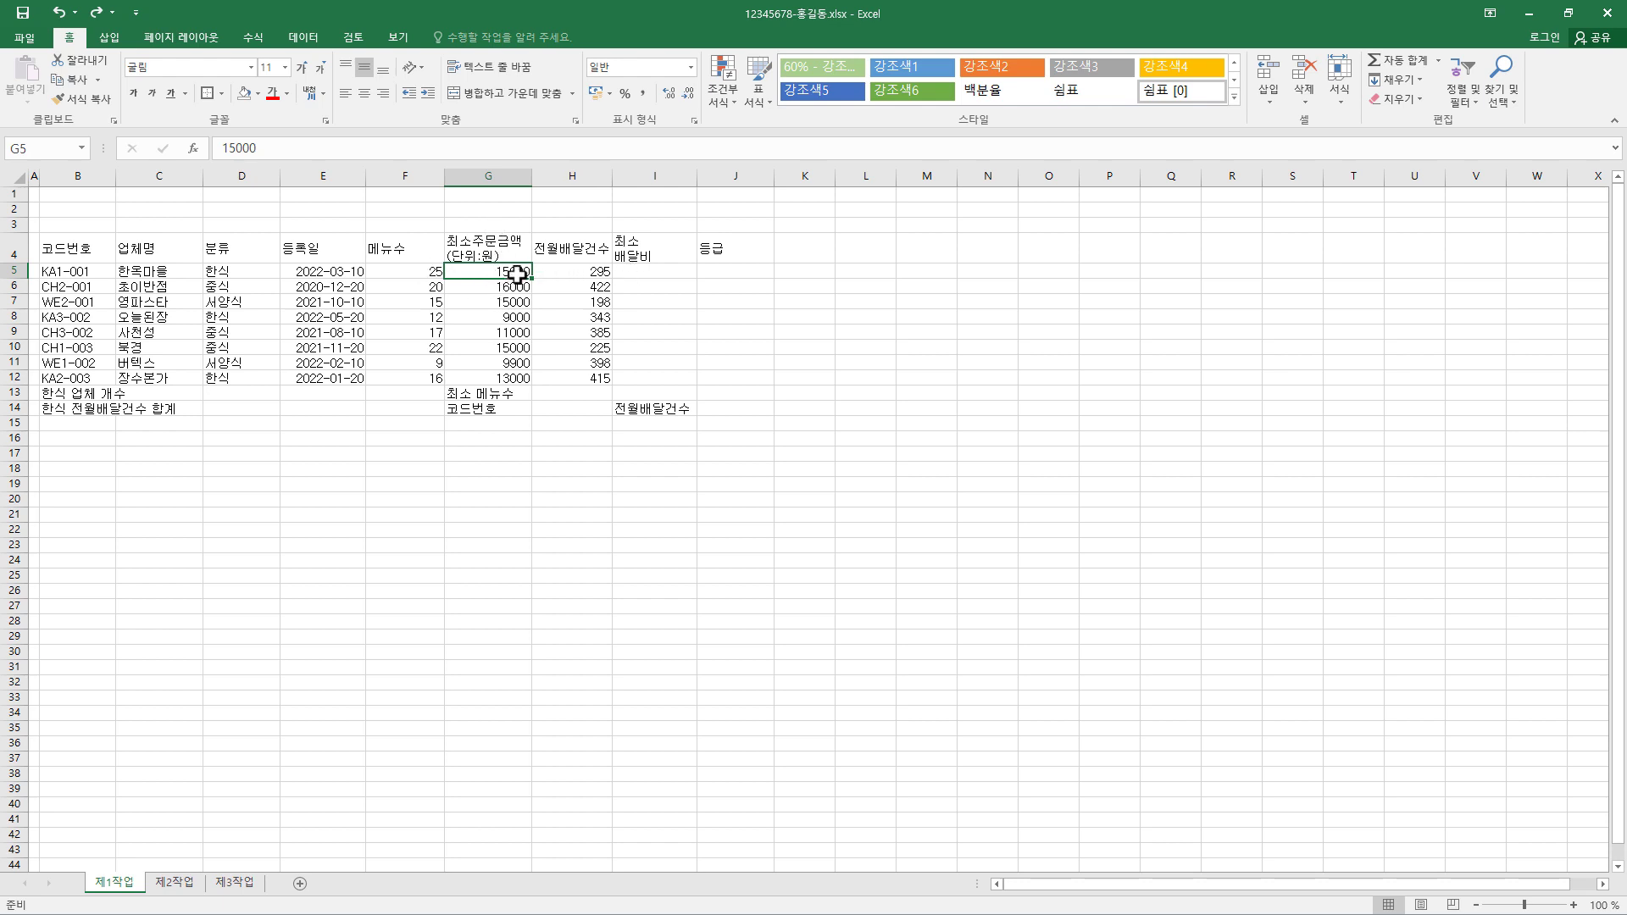
left_click_drag(515, 274, 517, 379)
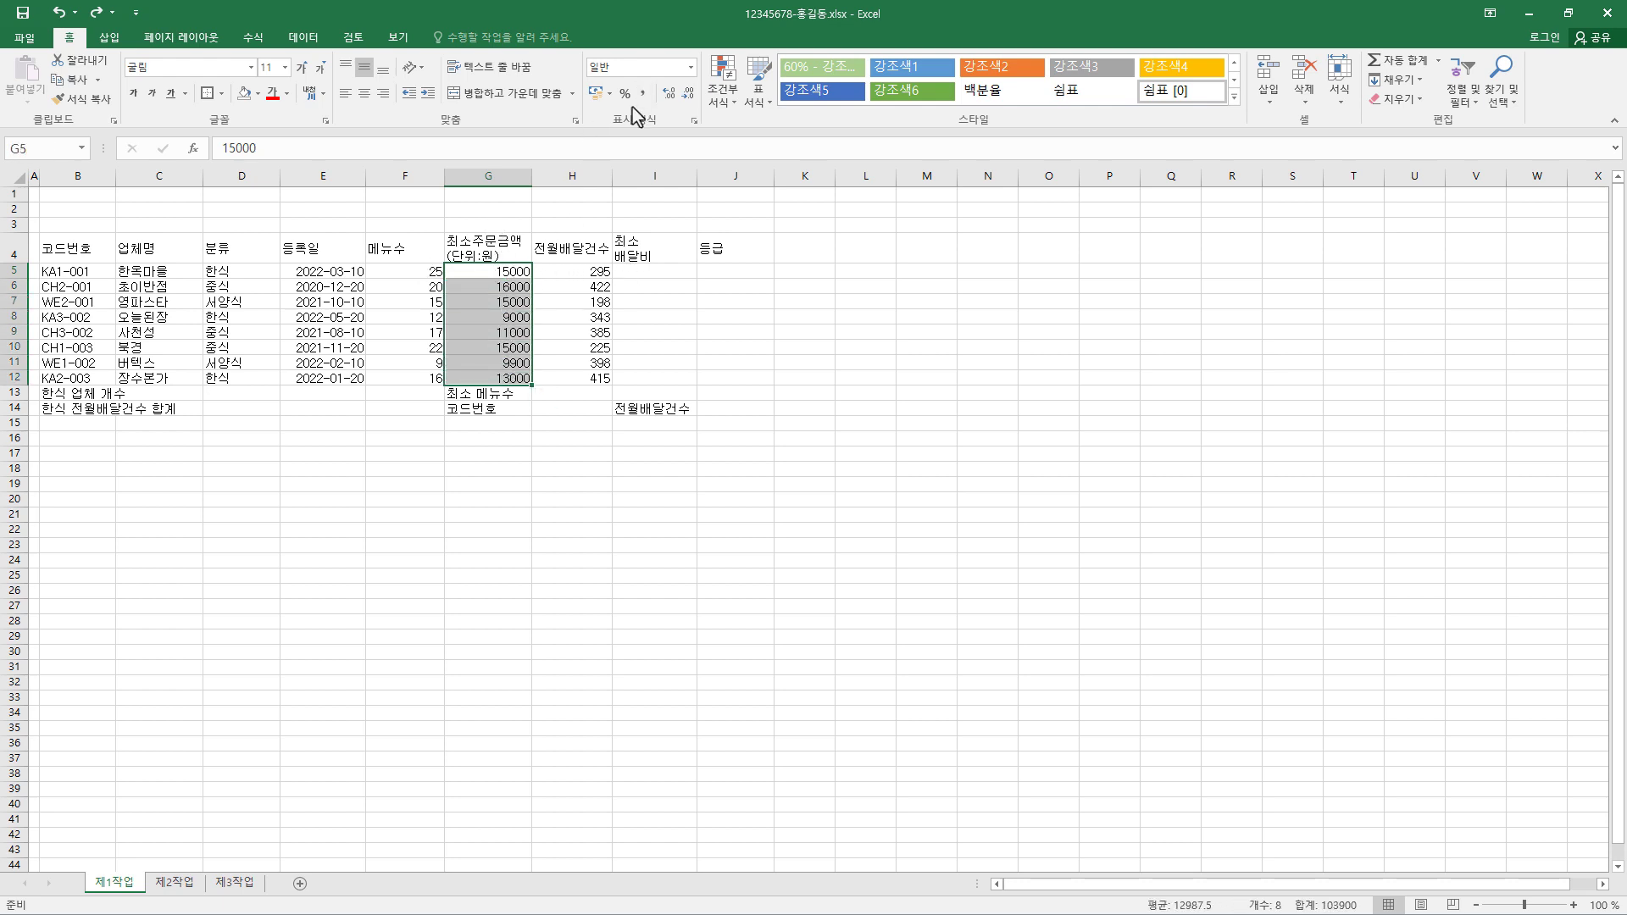
left_click(692, 71)
left_click(692, 71)
left_click(692, 71)
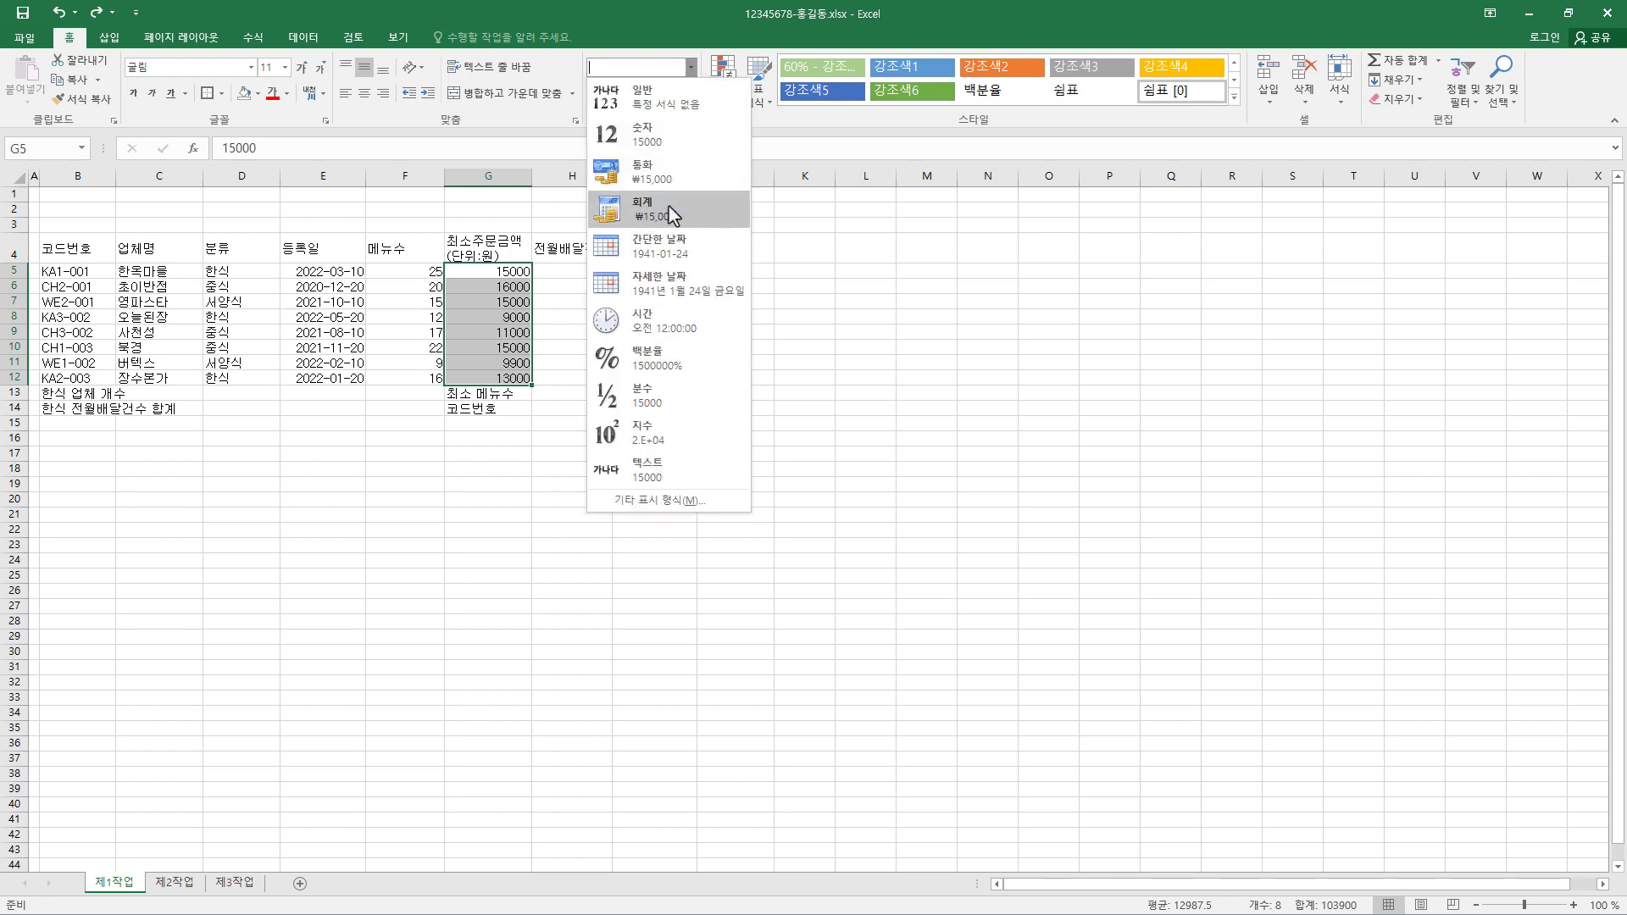
left_click(671, 214)
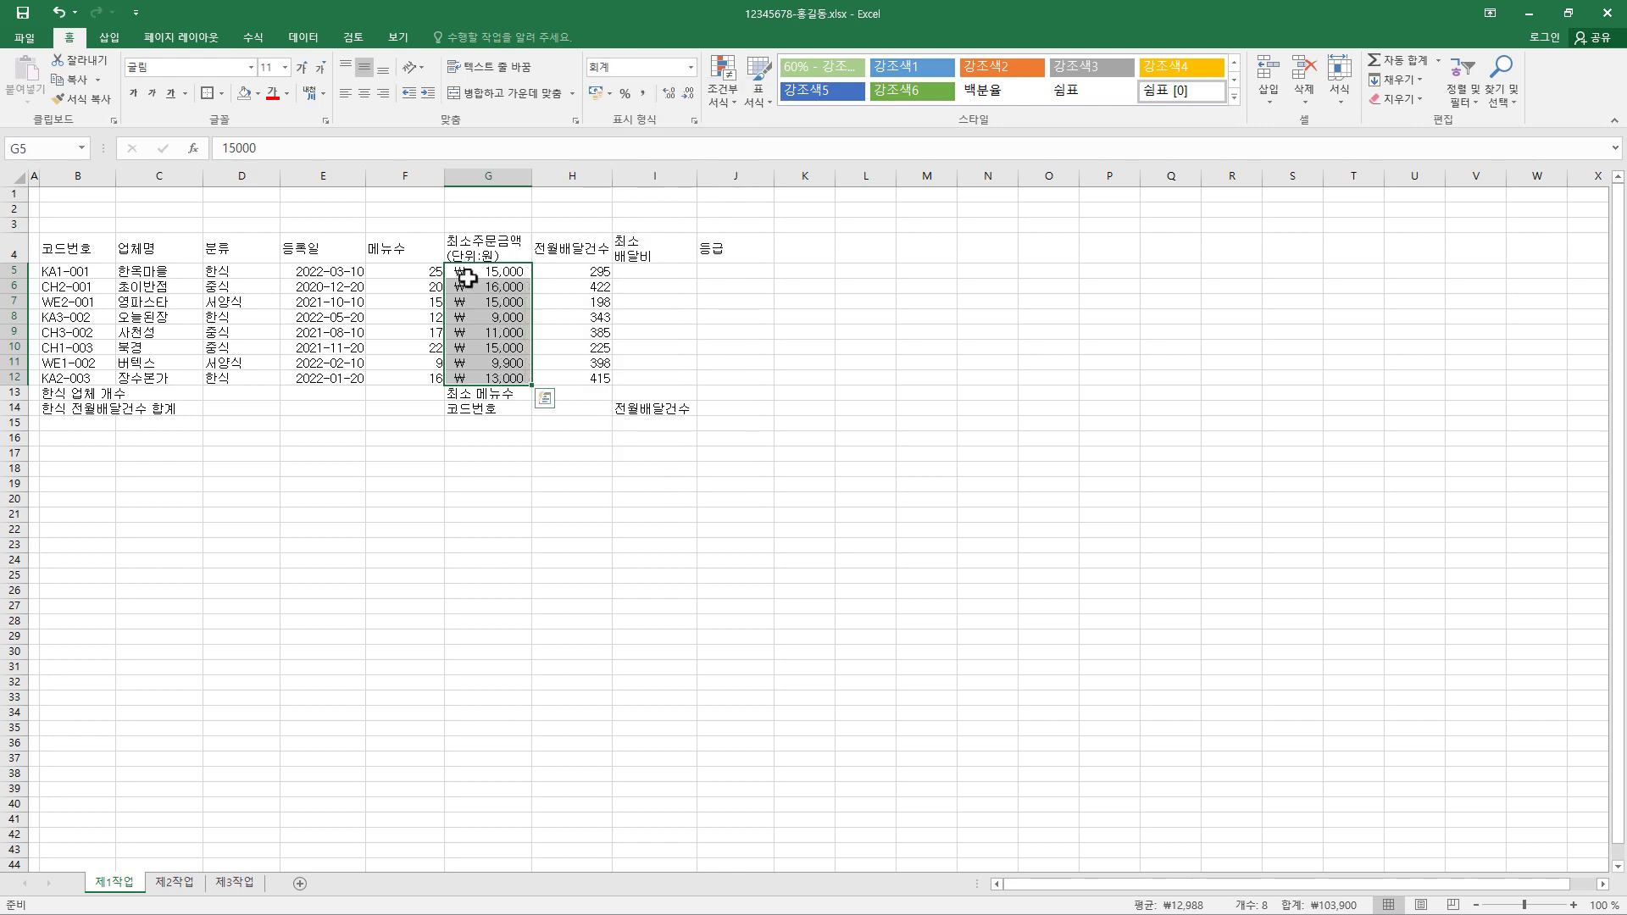
Set the accounting format's currency symbol to 없음 for the amounts in G5:G12
left_click(698, 123)
left_click_drag(707, 203, 766, 196)
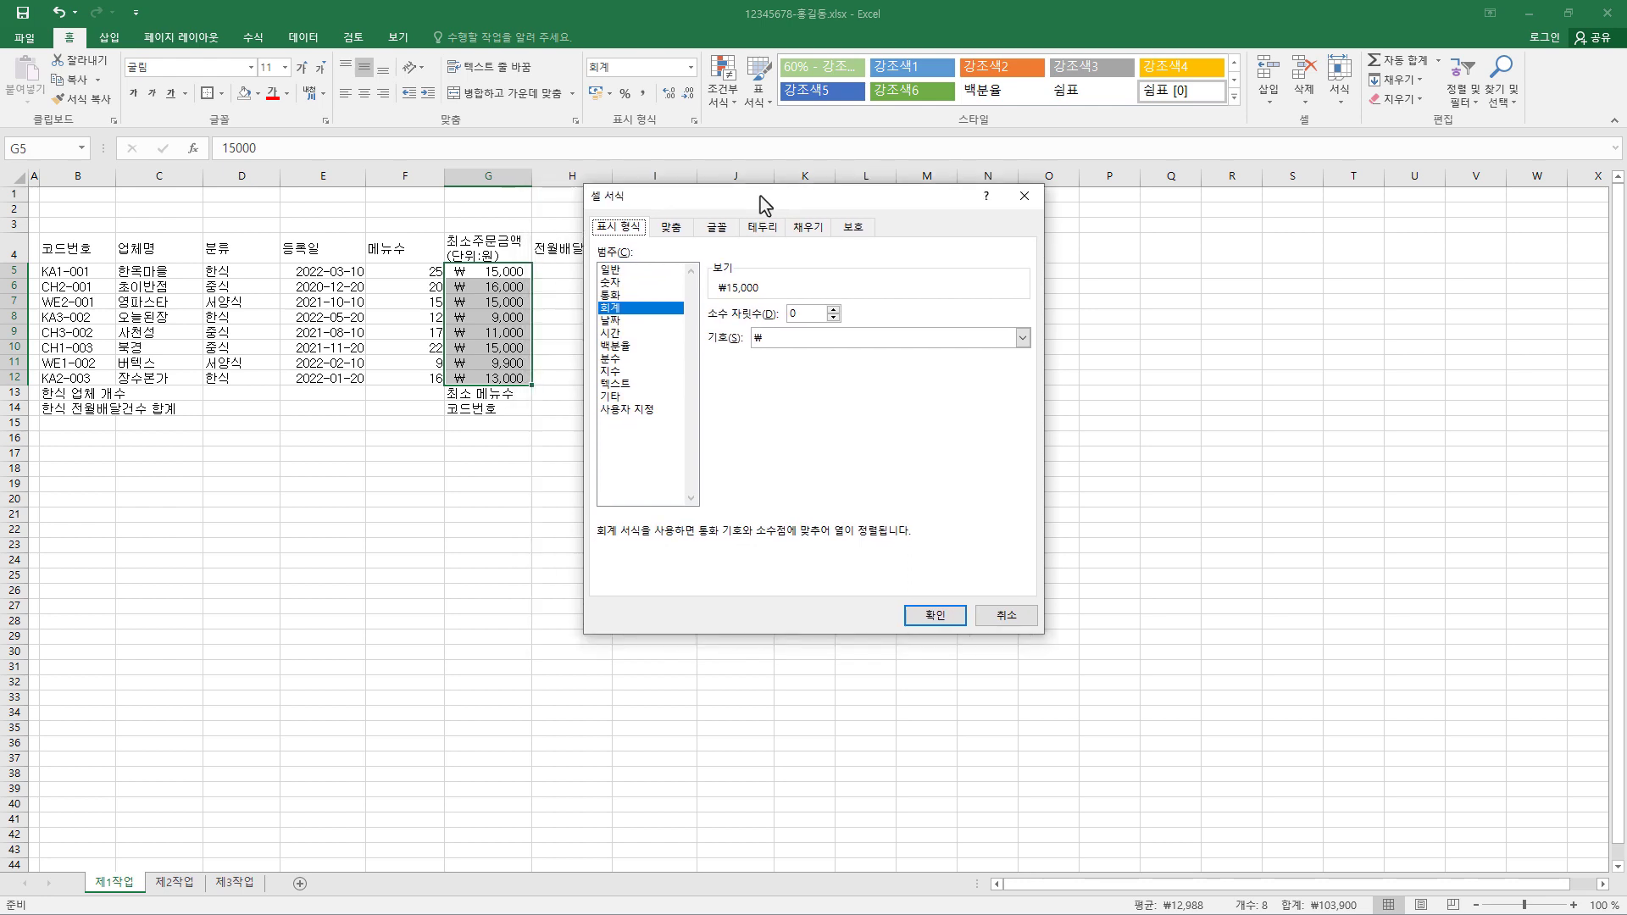
left_click(810, 338)
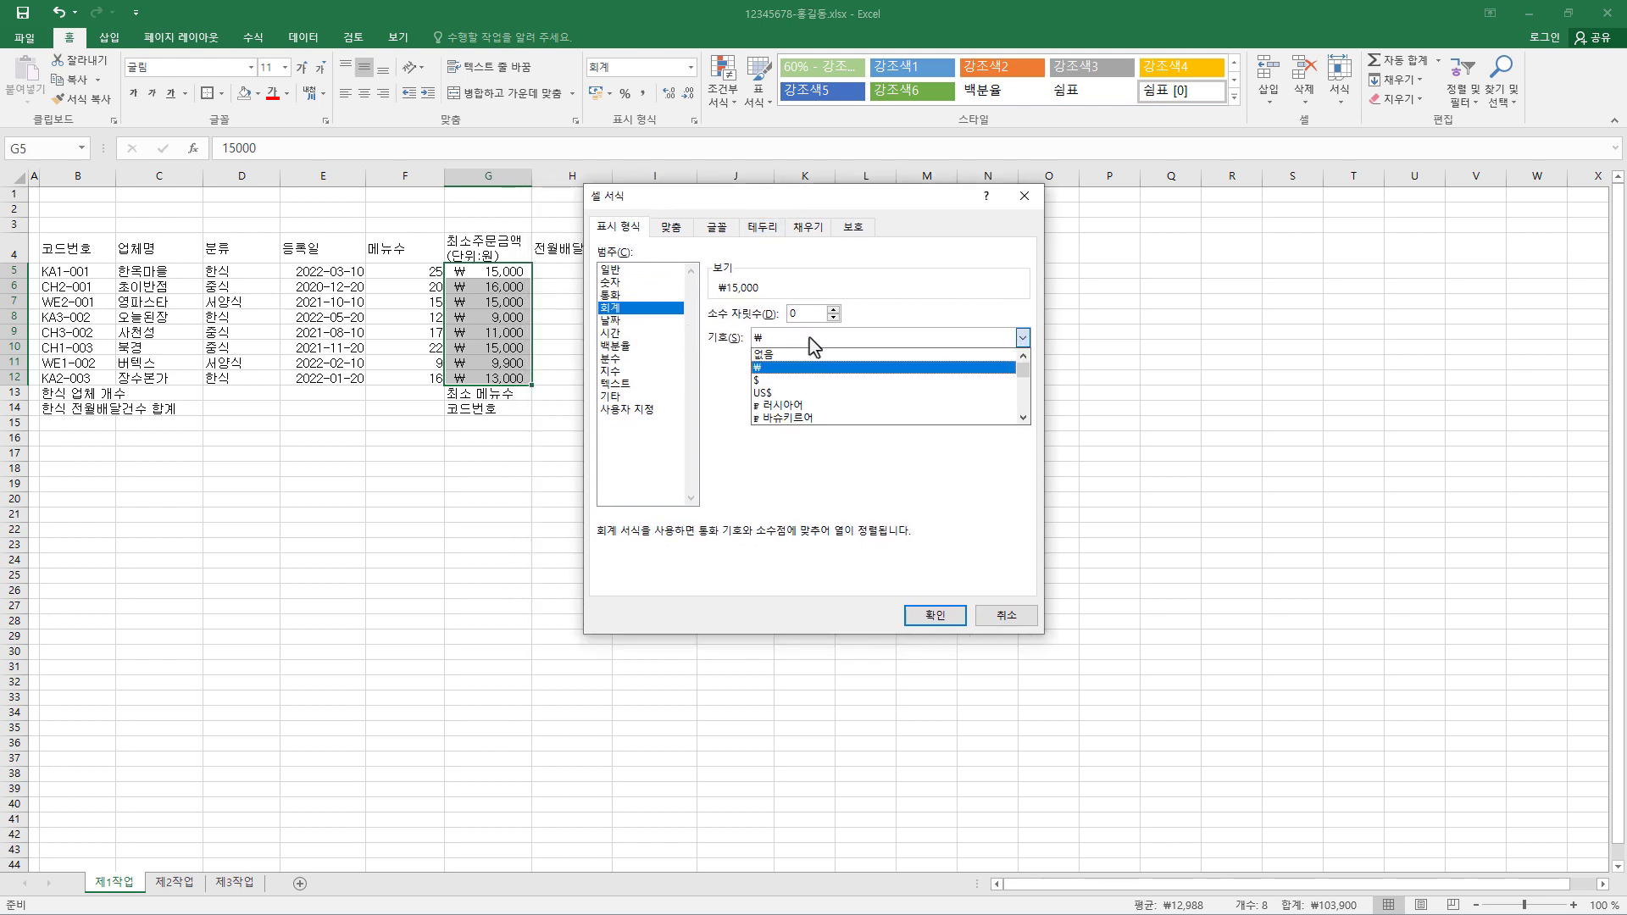
left_click(800, 355)
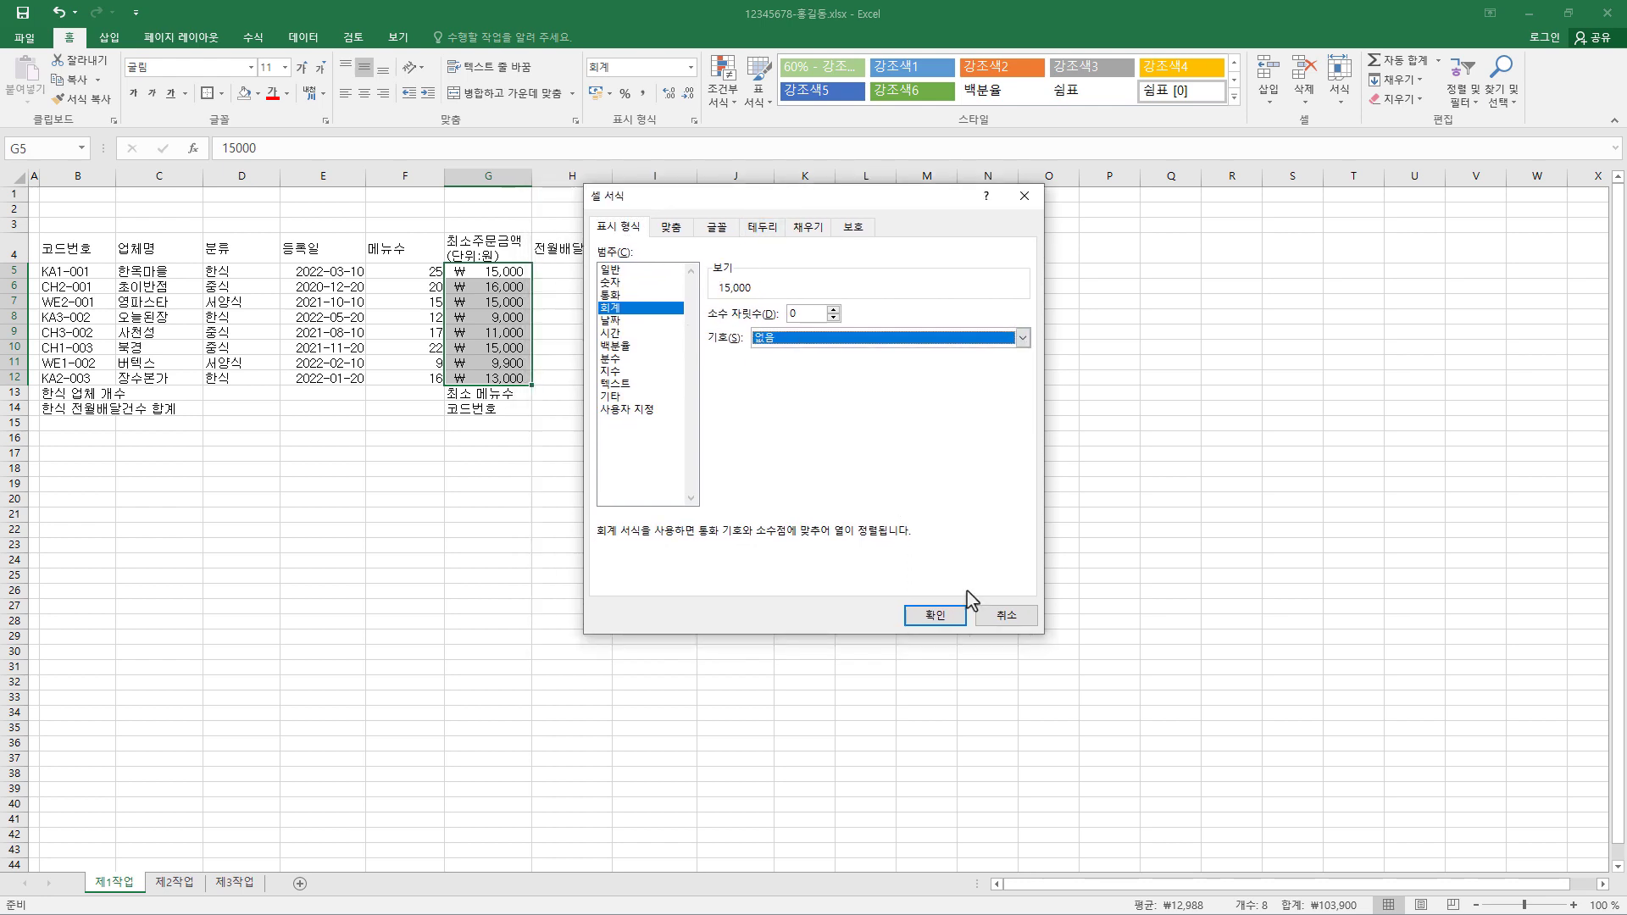
left_click(938, 626)
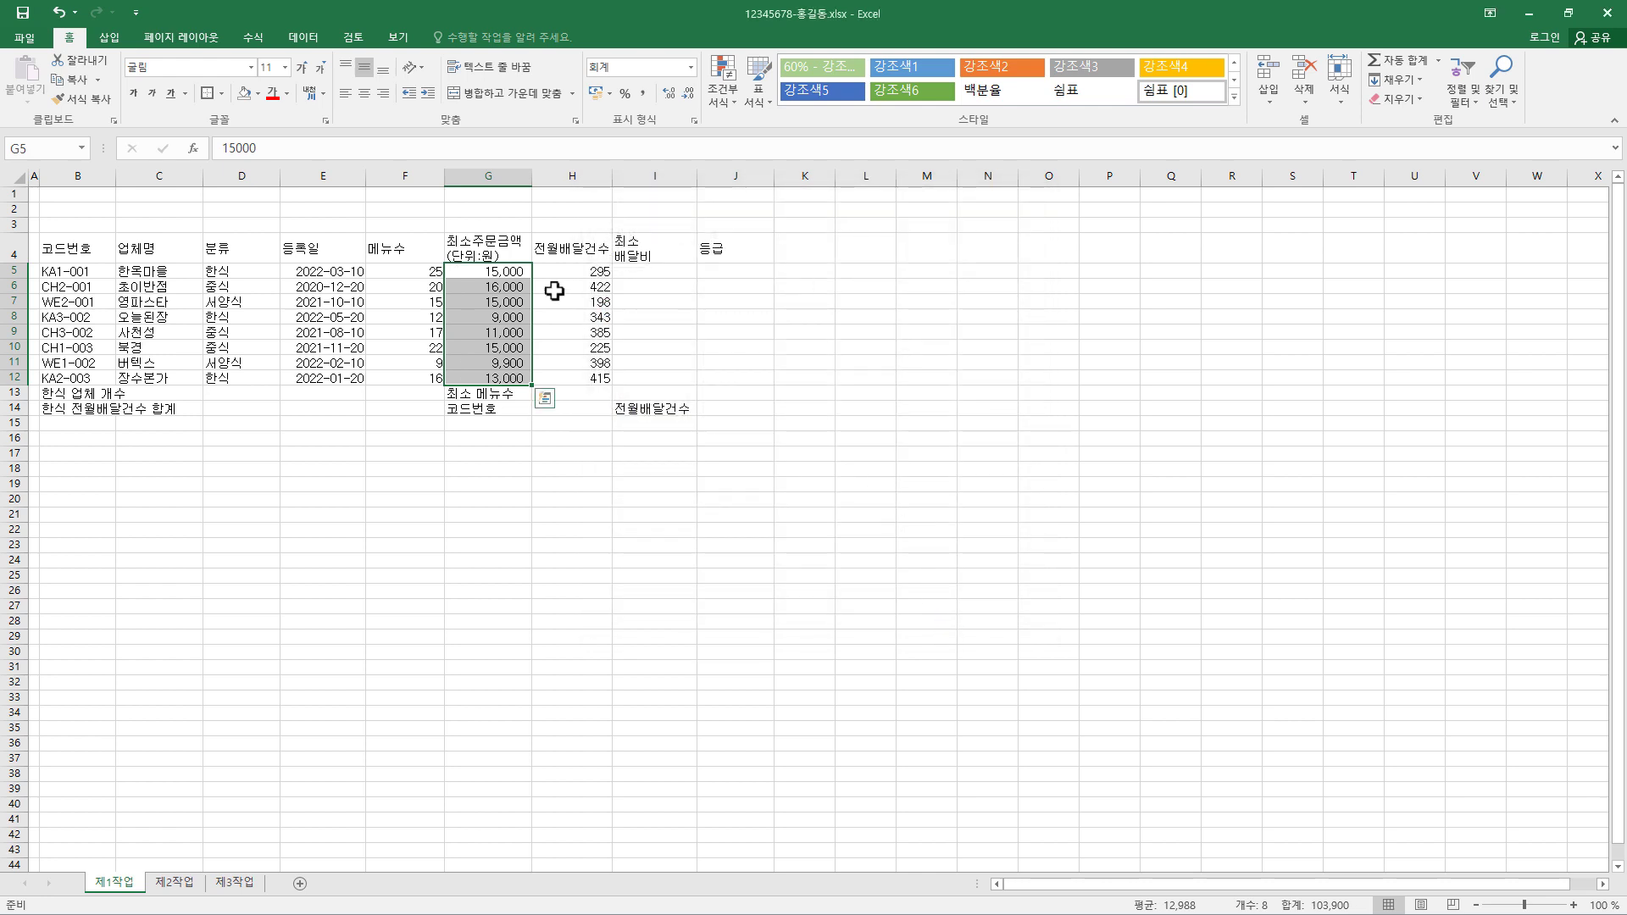
Right-align the 메뉴수 values in F5:F12 and the 전월배달건수 values in H5:H12
left_click(383, 93)
left_click(383, 95)
left_click_drag(424, 271, 423, 375)
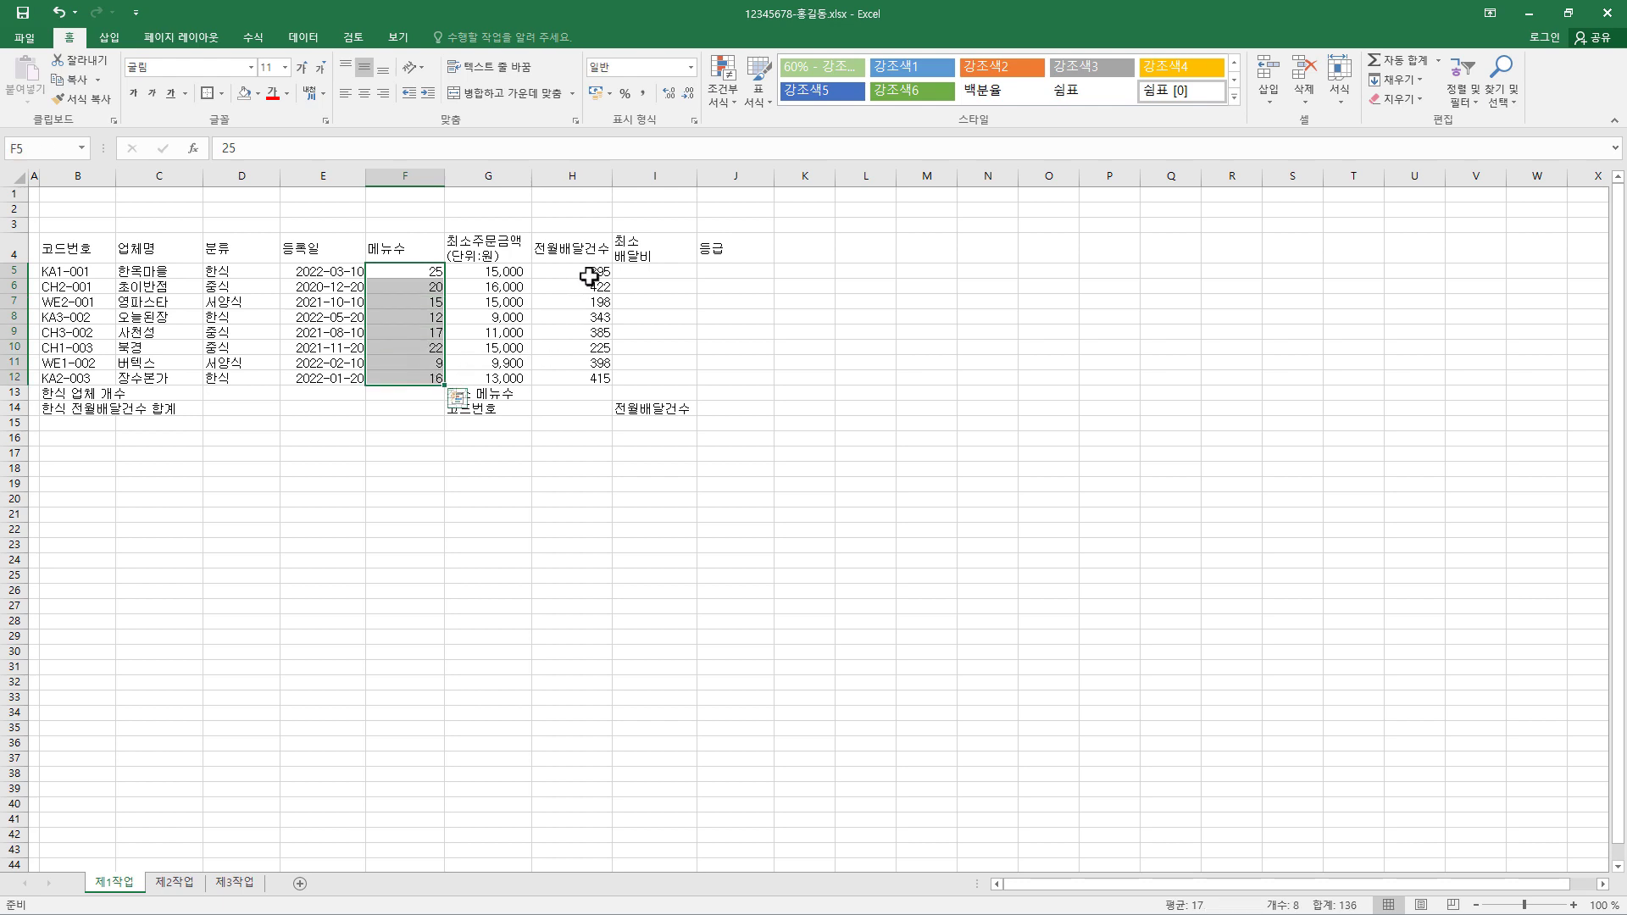
left_click_drag(588, 270, 593, 373, "ctrl")
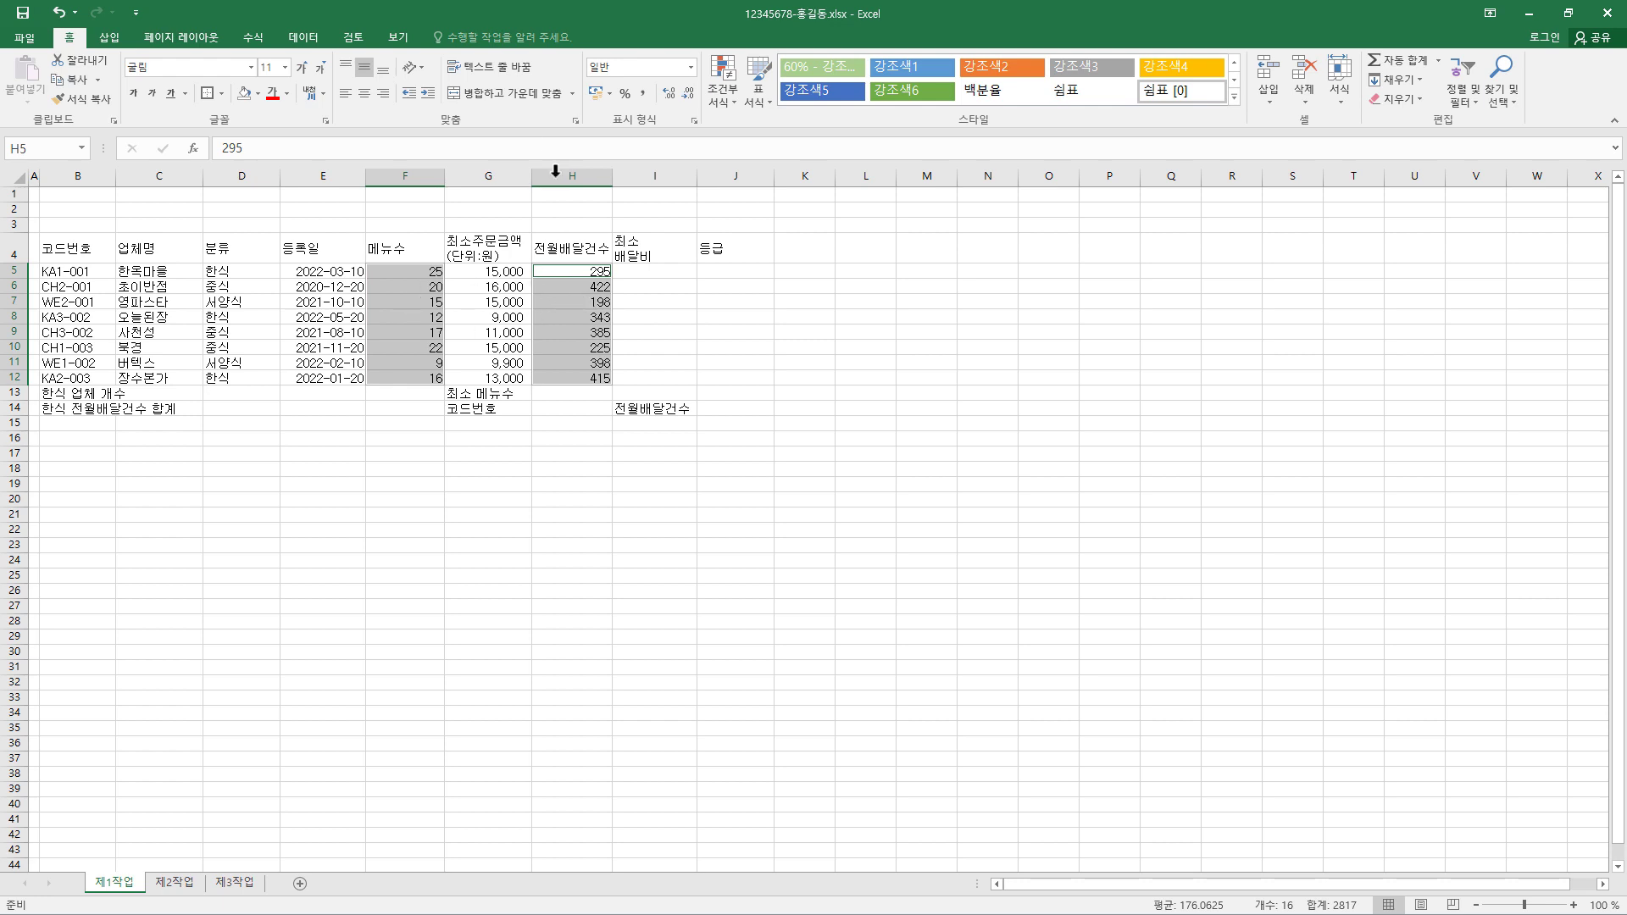
left_click(366, 99)
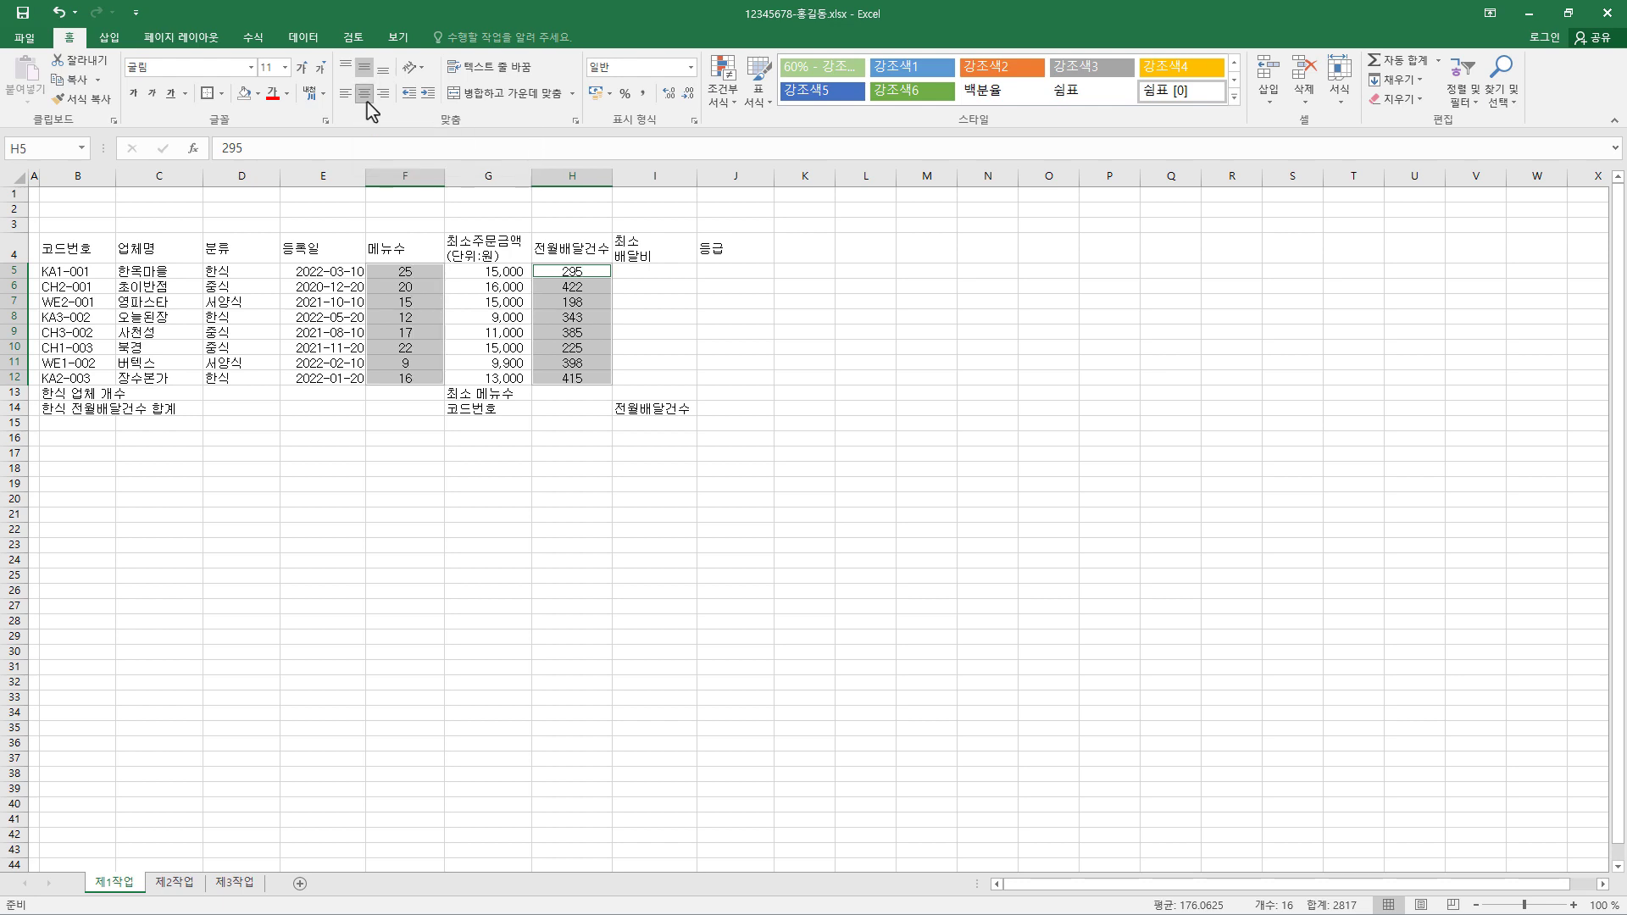
left_click(383, 94)
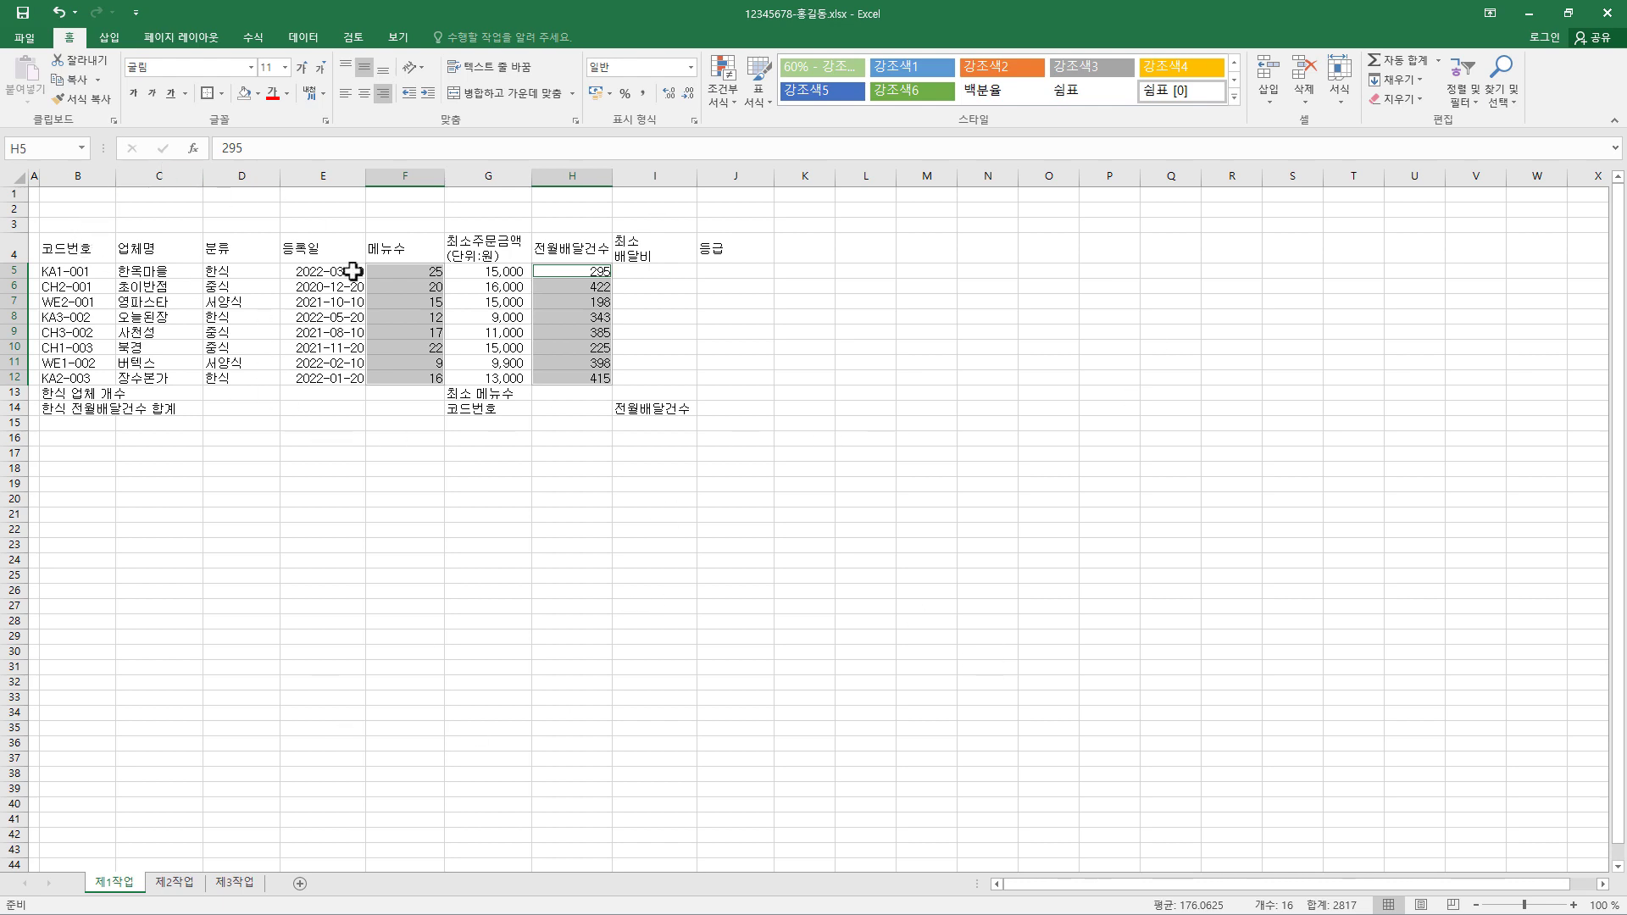
left_click(17, 177)
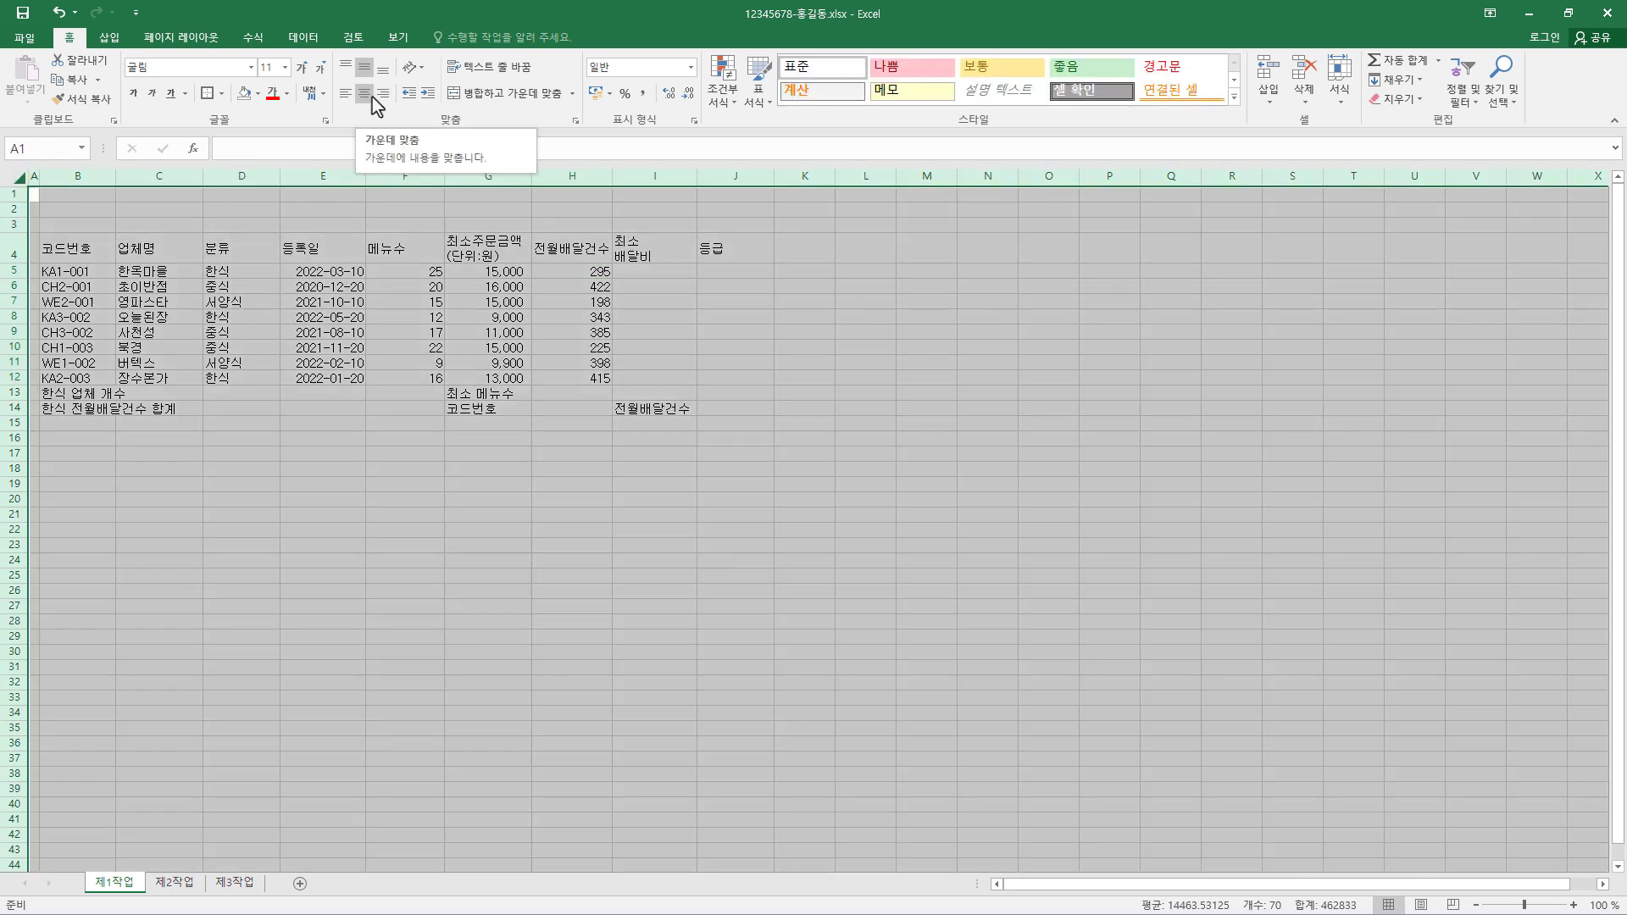
left_click(345, 353)
left_click_drag(62, 250, 720, 413)
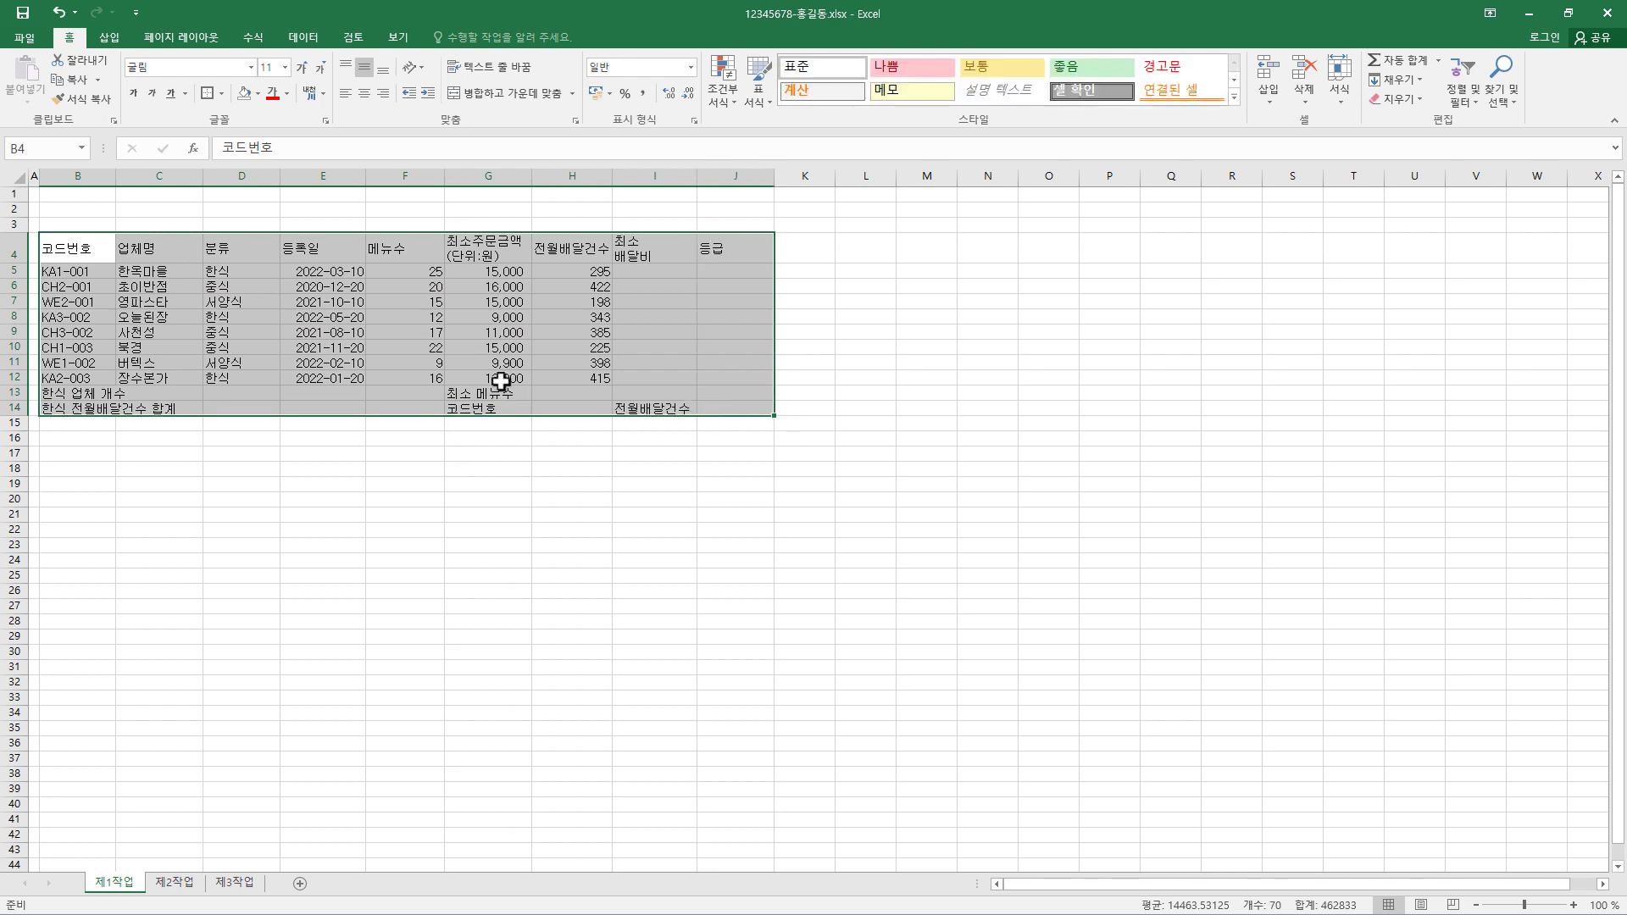
left_click(429, 272)
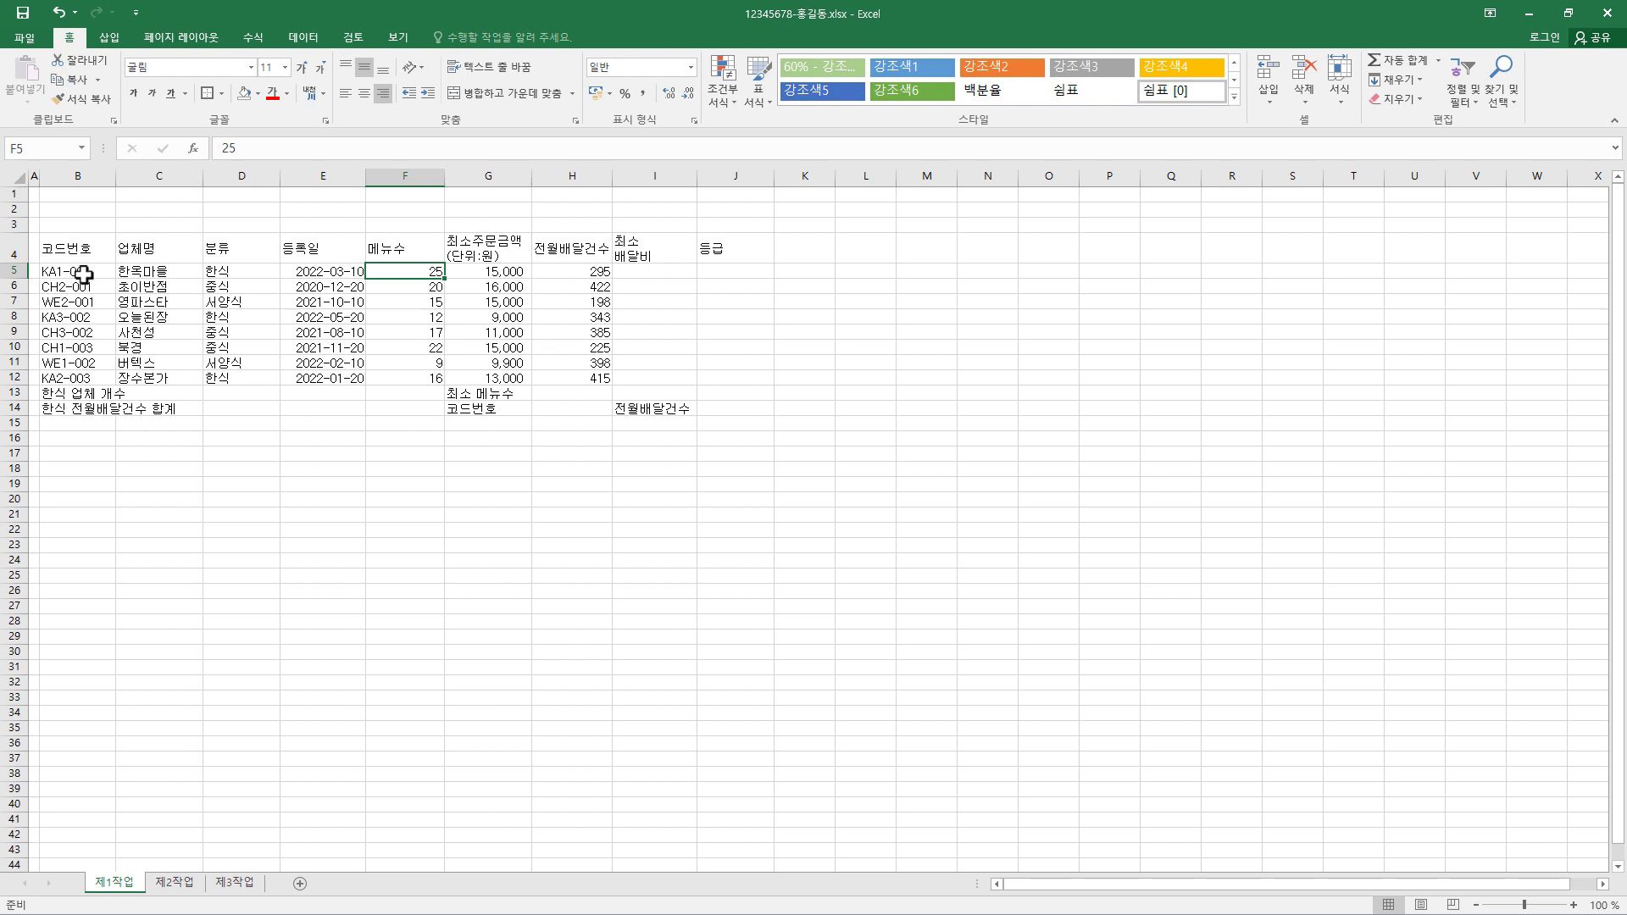
Center-align the header row B4:J4 and the cells B5:E14, F13:I14 and I5:J14
left_click_drag(84, 248, 726, 246)
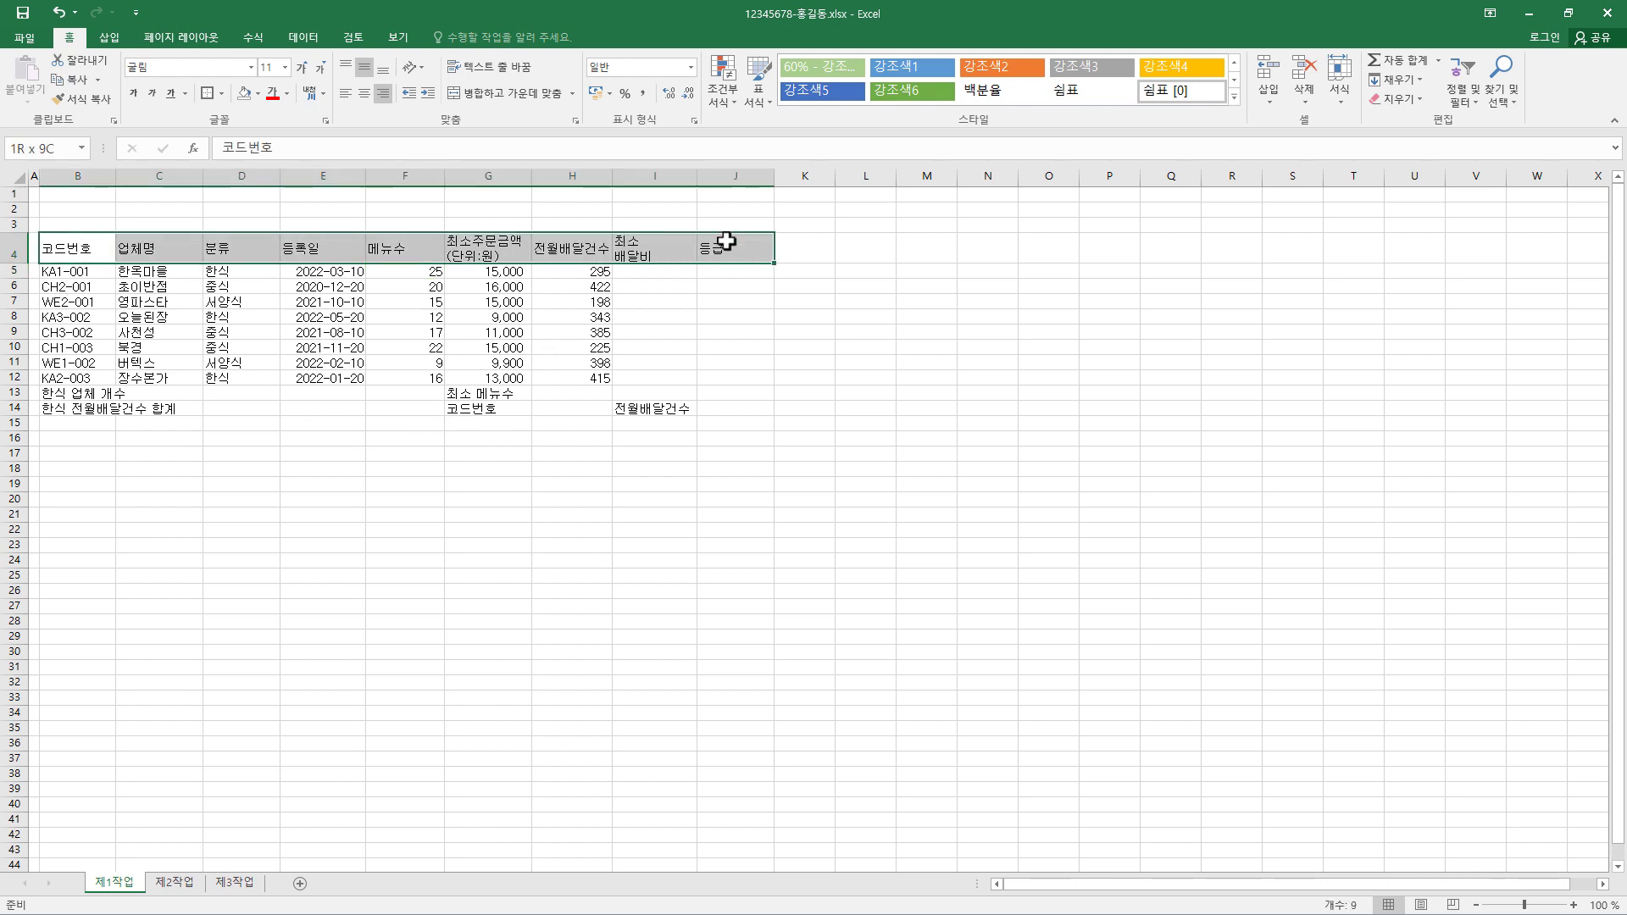
left_click_drag(80, 272, 327, 410)
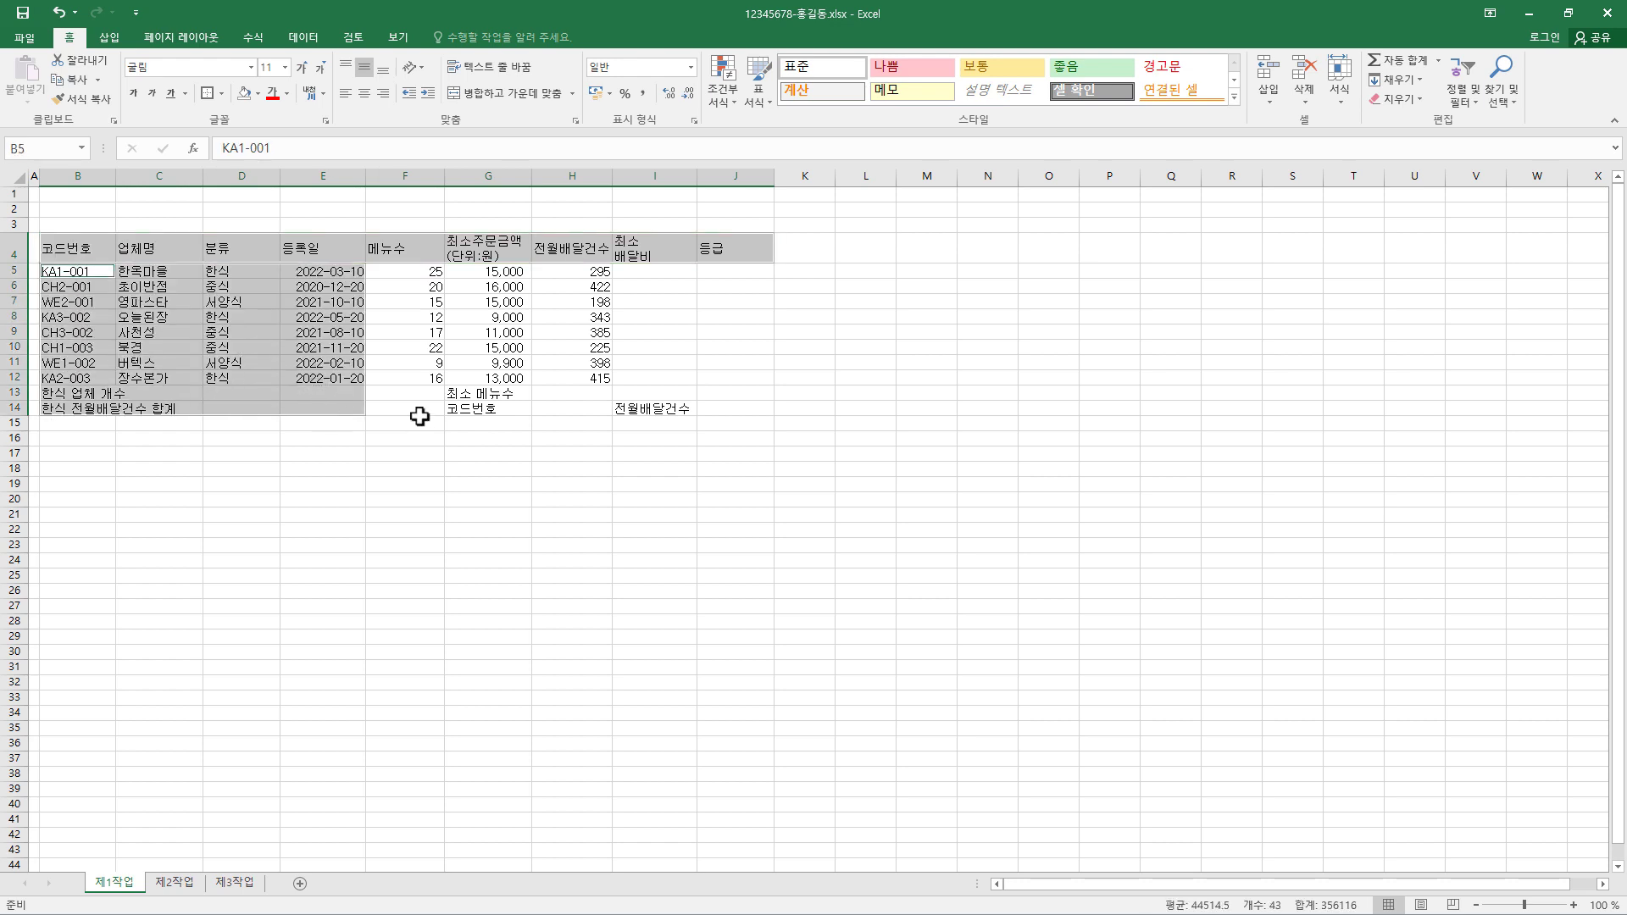
left_click_drag(441, 397, 695, 409)
left_click_drag(653, 271, 736, 410)
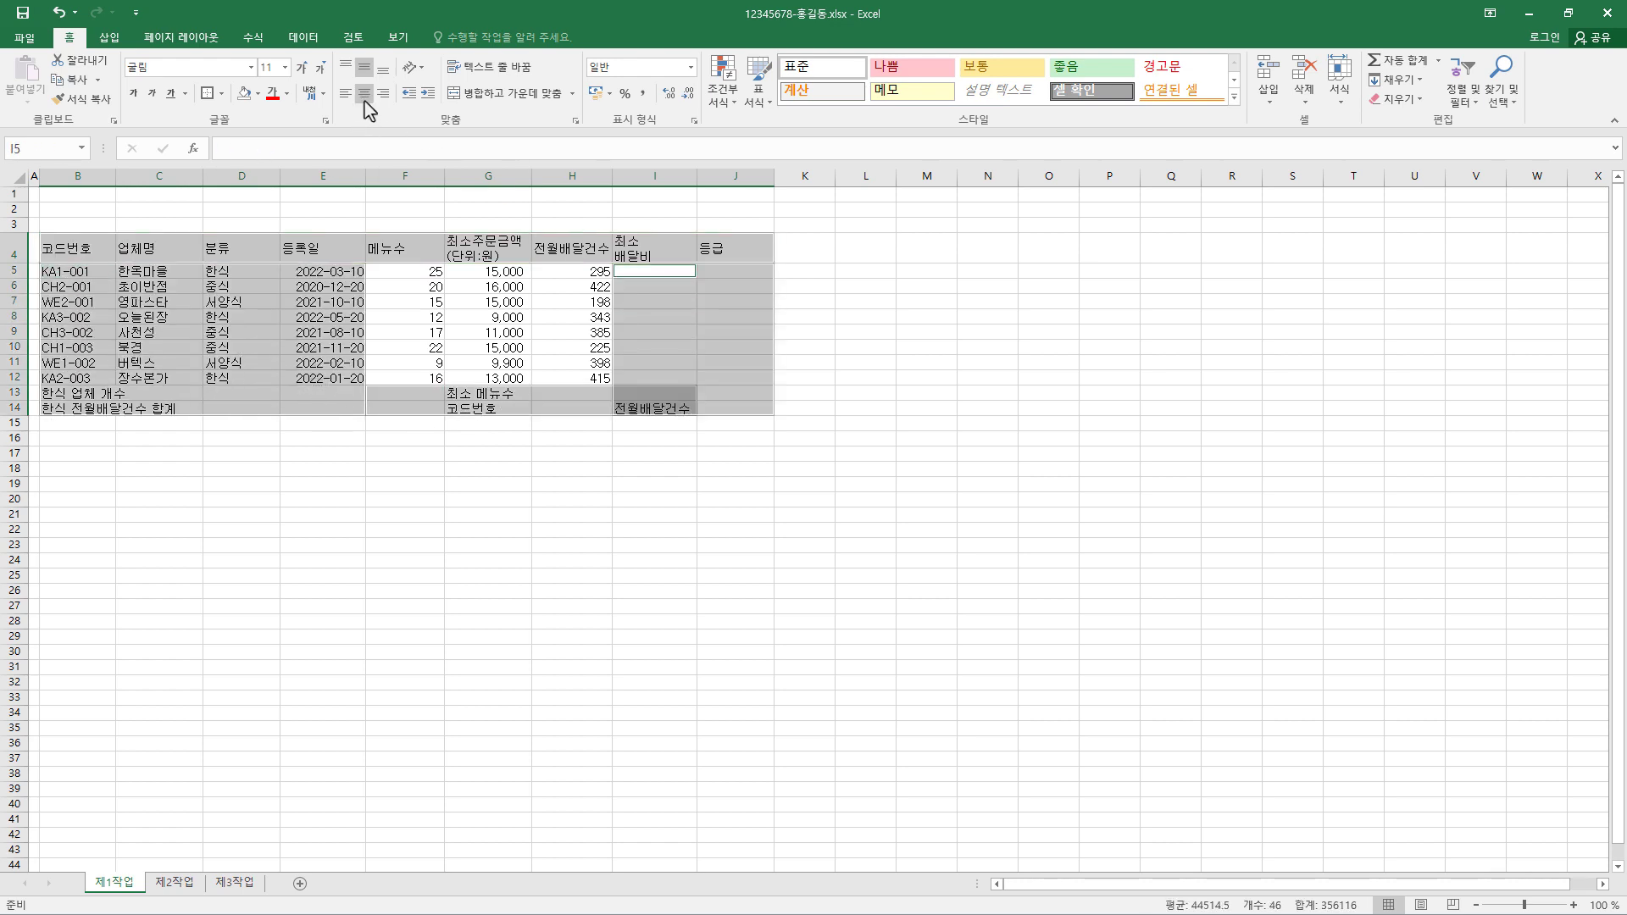
left_click(364, 99)
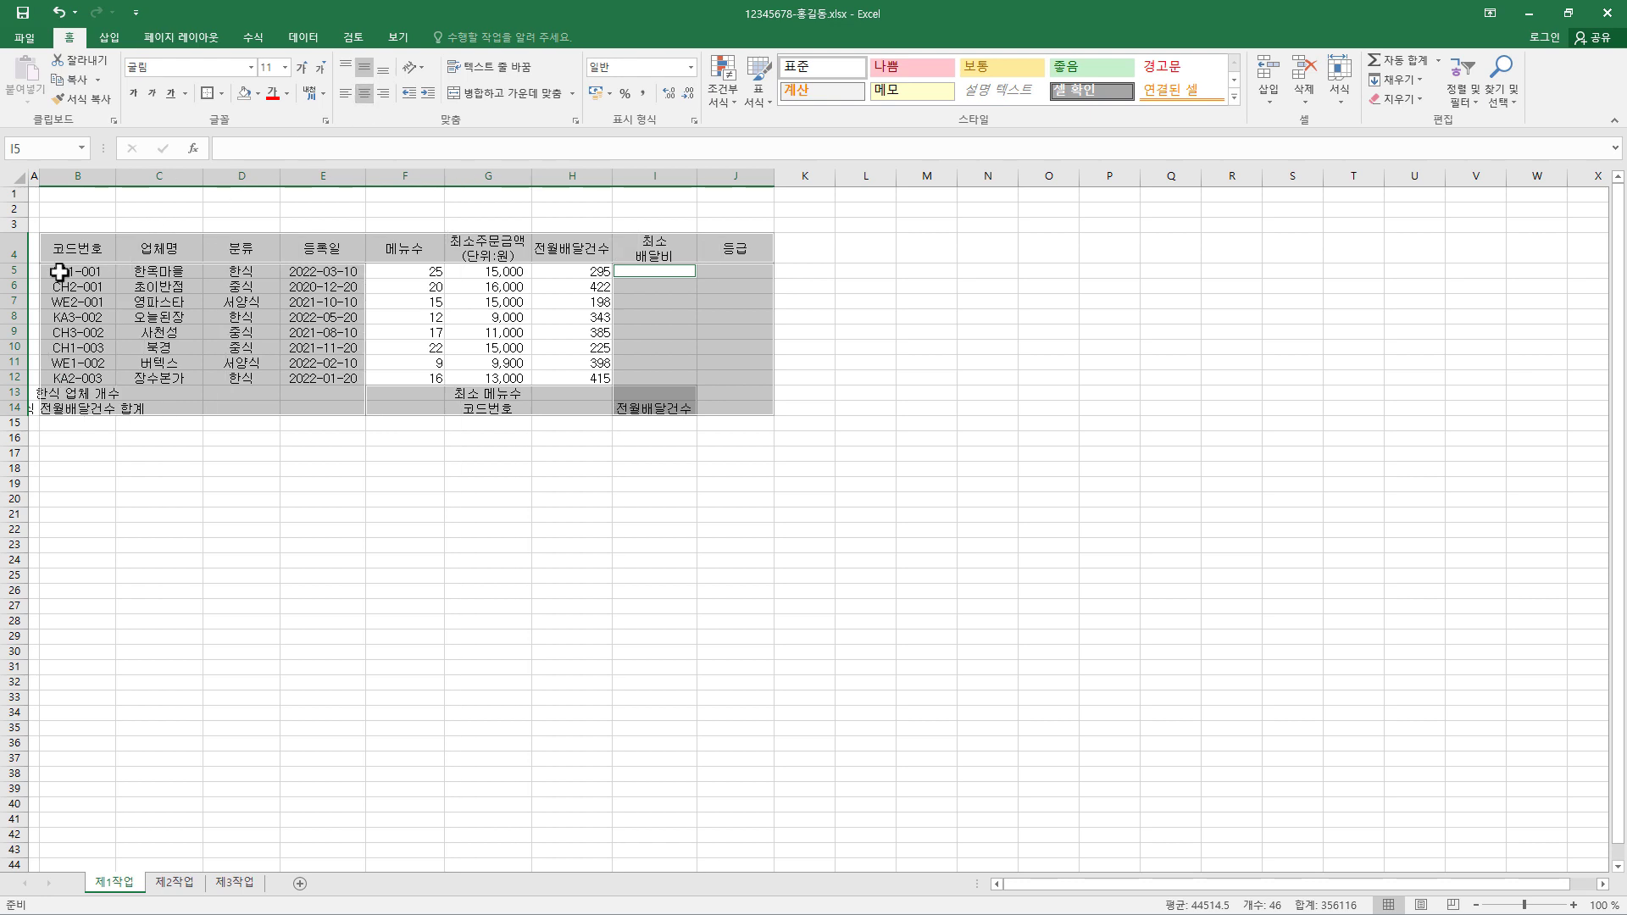
Set the height of rows 5 to 14 to 17.25
left_click(17, 250)
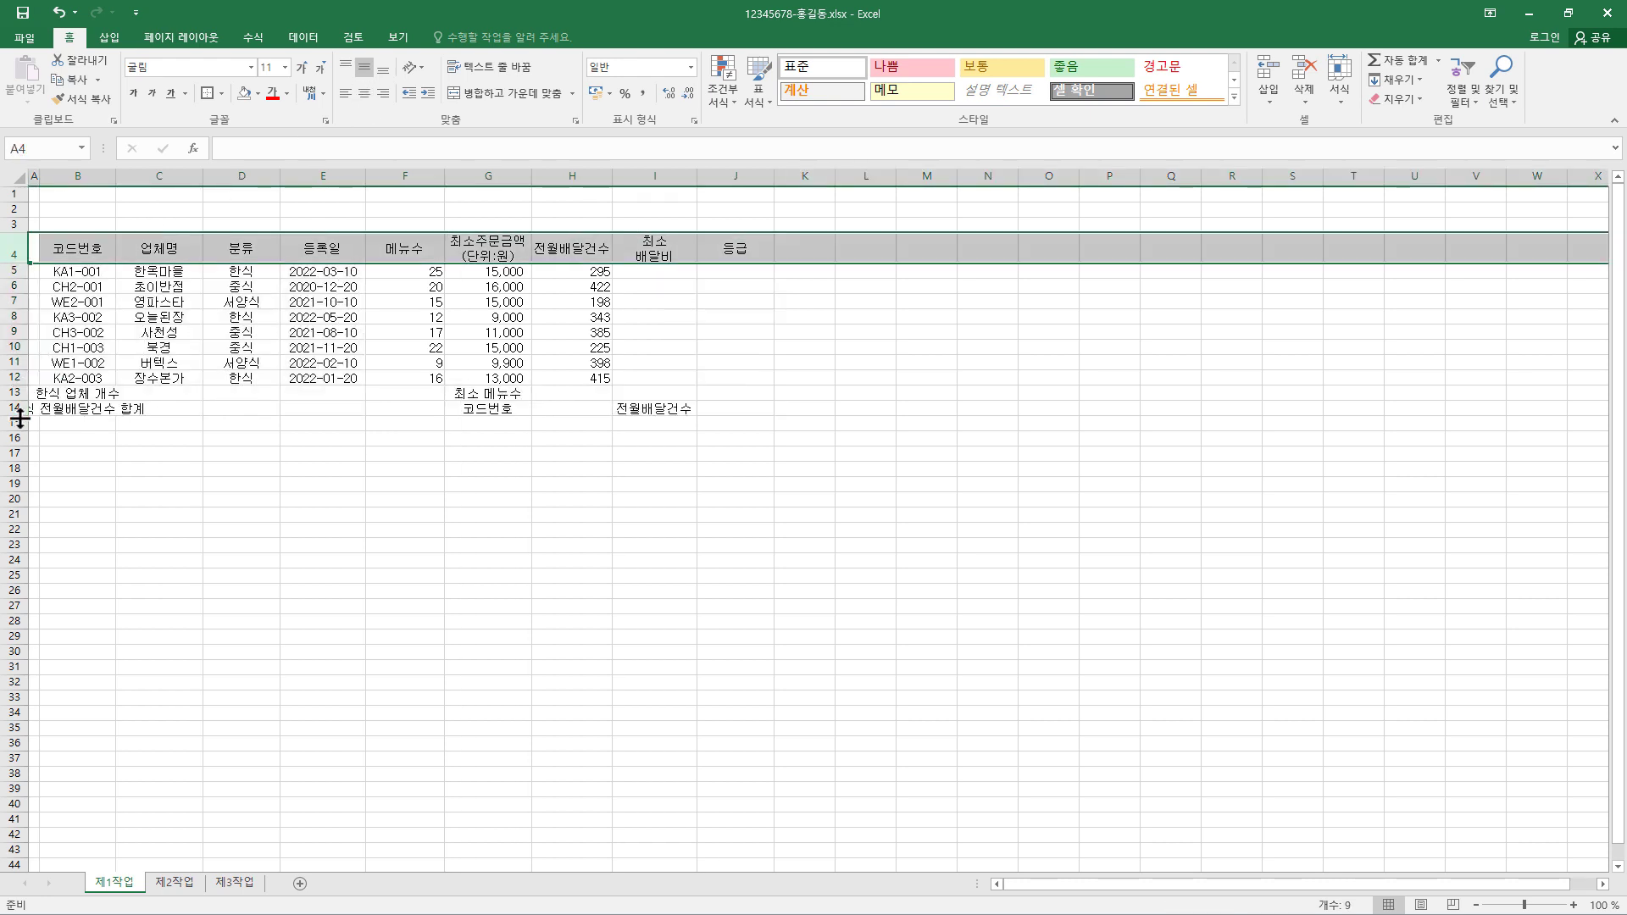
left_click_drag(11, 273, 14, 409)
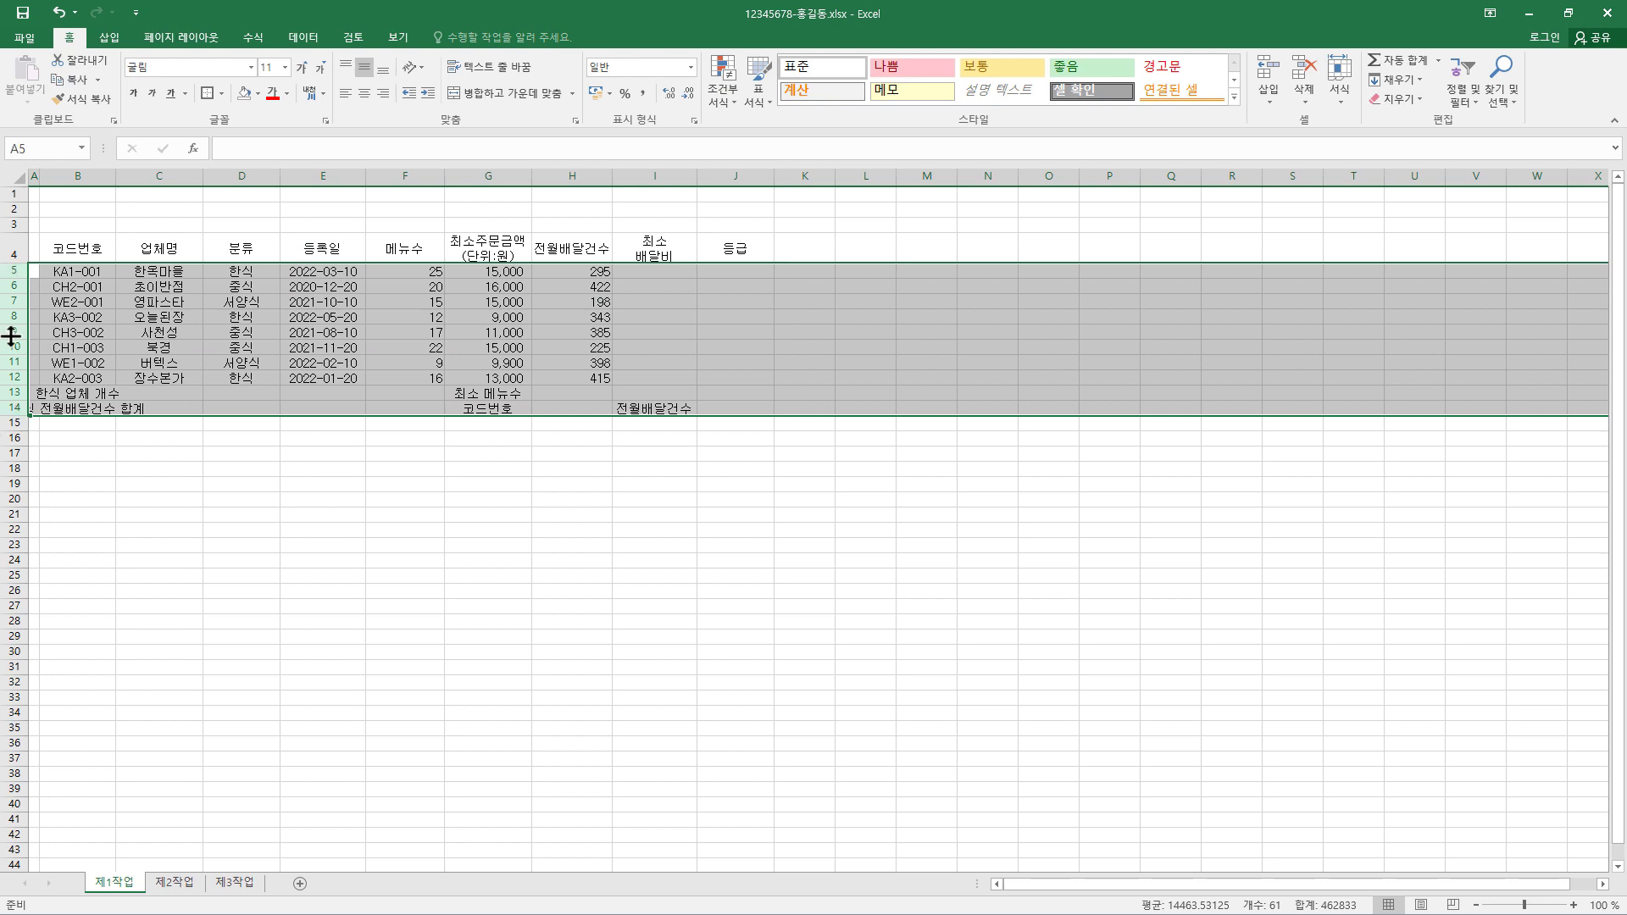
left_click_drag(20, 279, 20, 283)
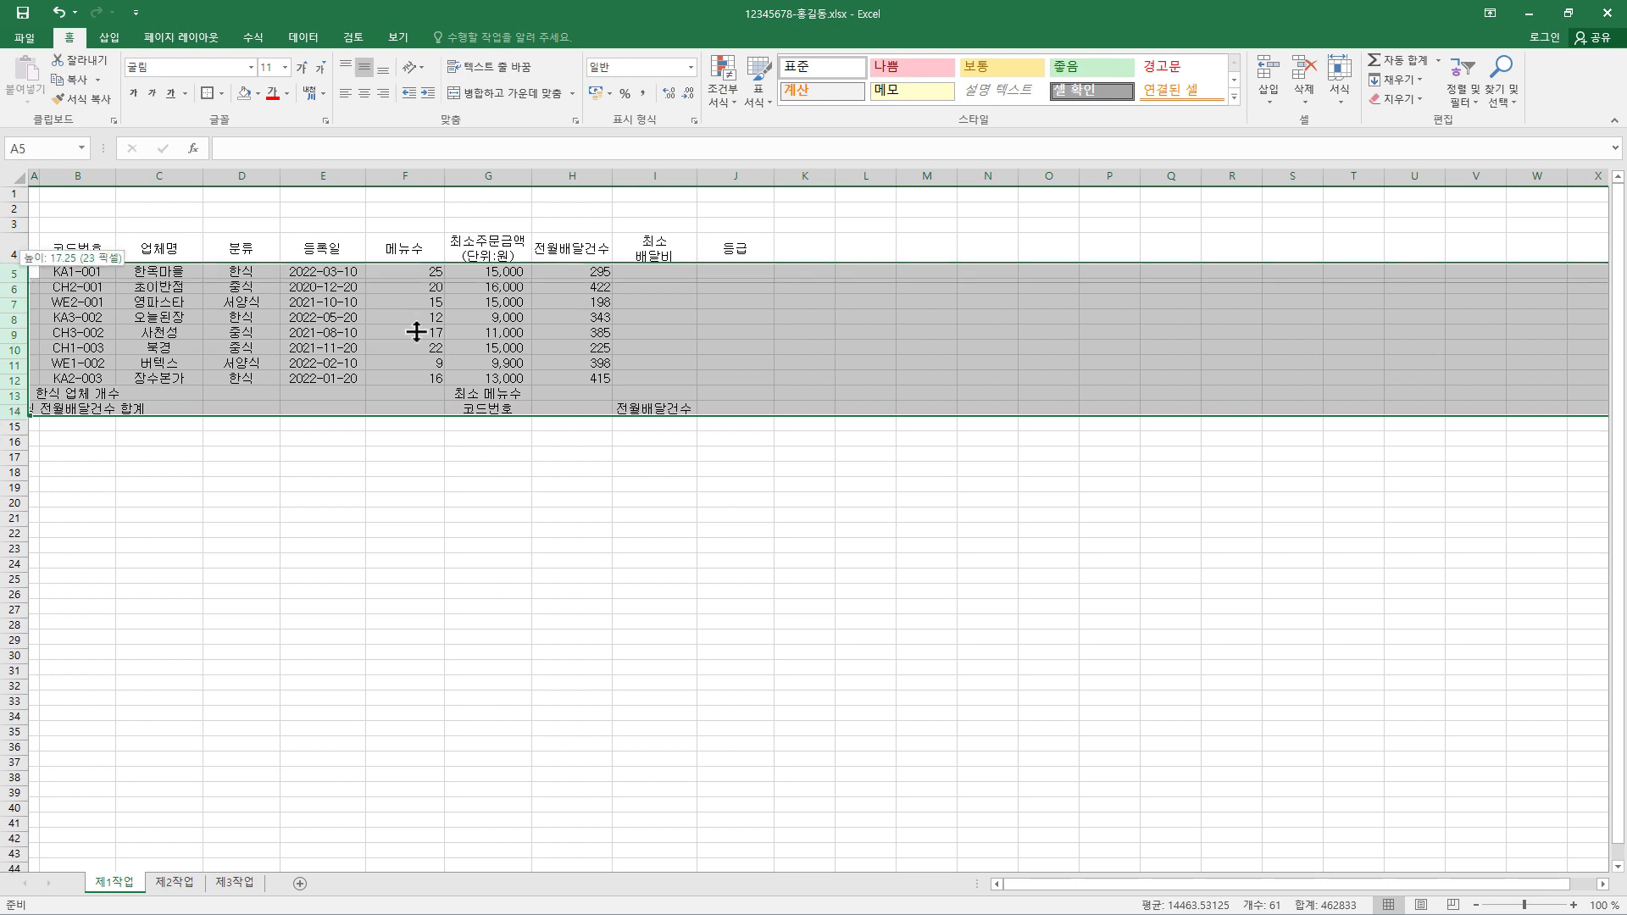
left_click(326, 480)
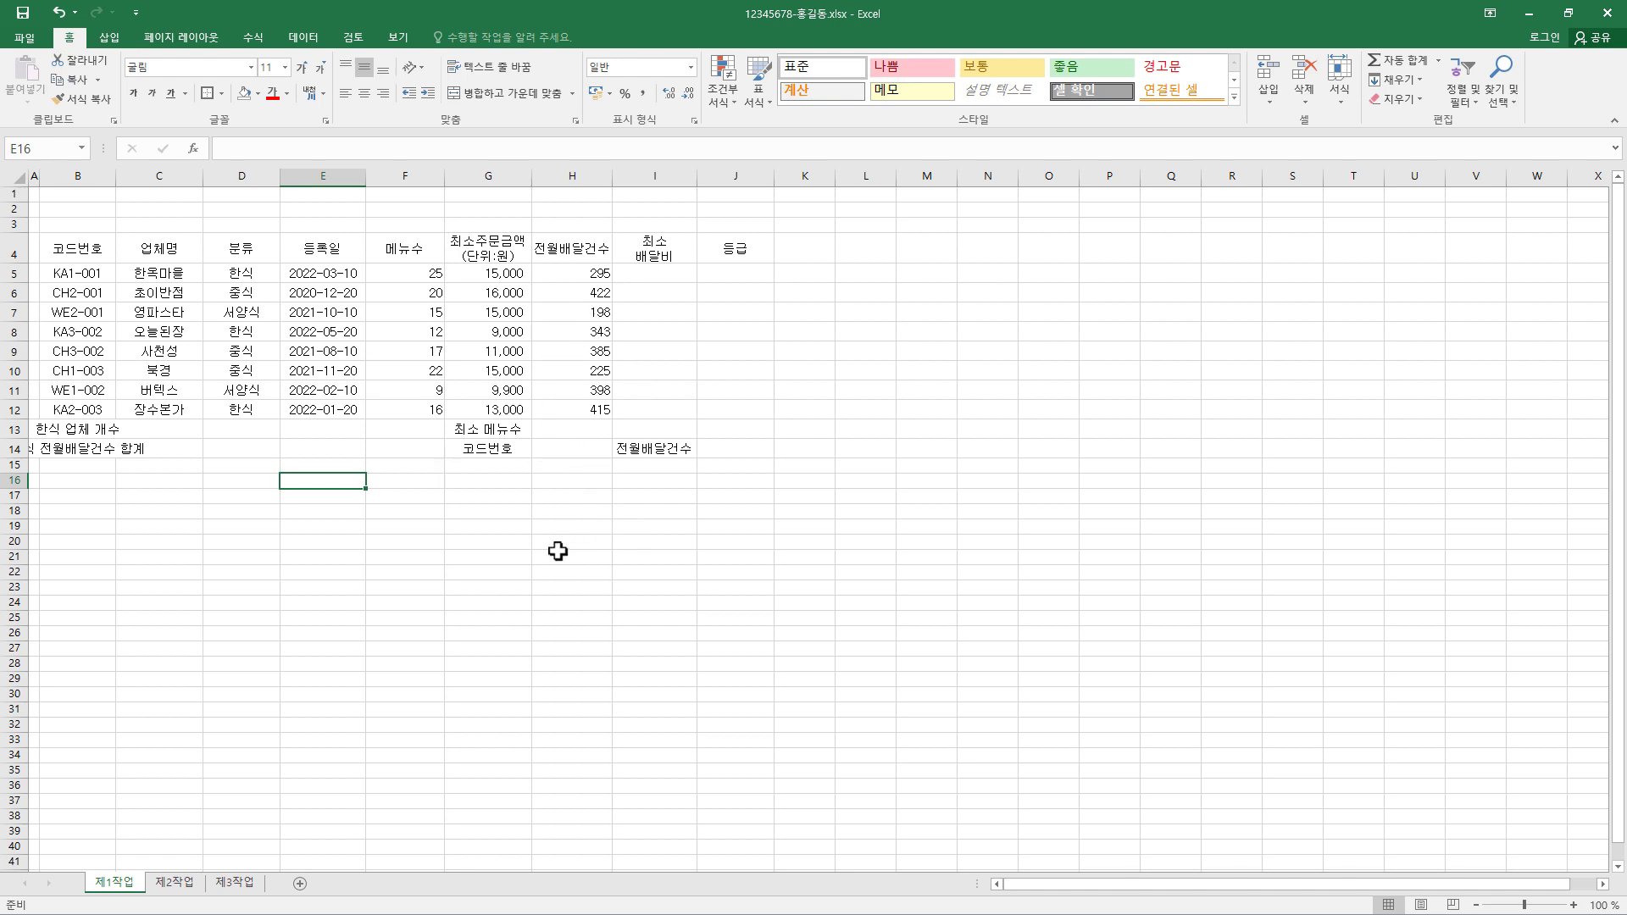
Merge and center the ranges B13:D13, B14:D14, F13:F14 and G13:I13
scroll(558, 551, "up", 3, "ctrl")
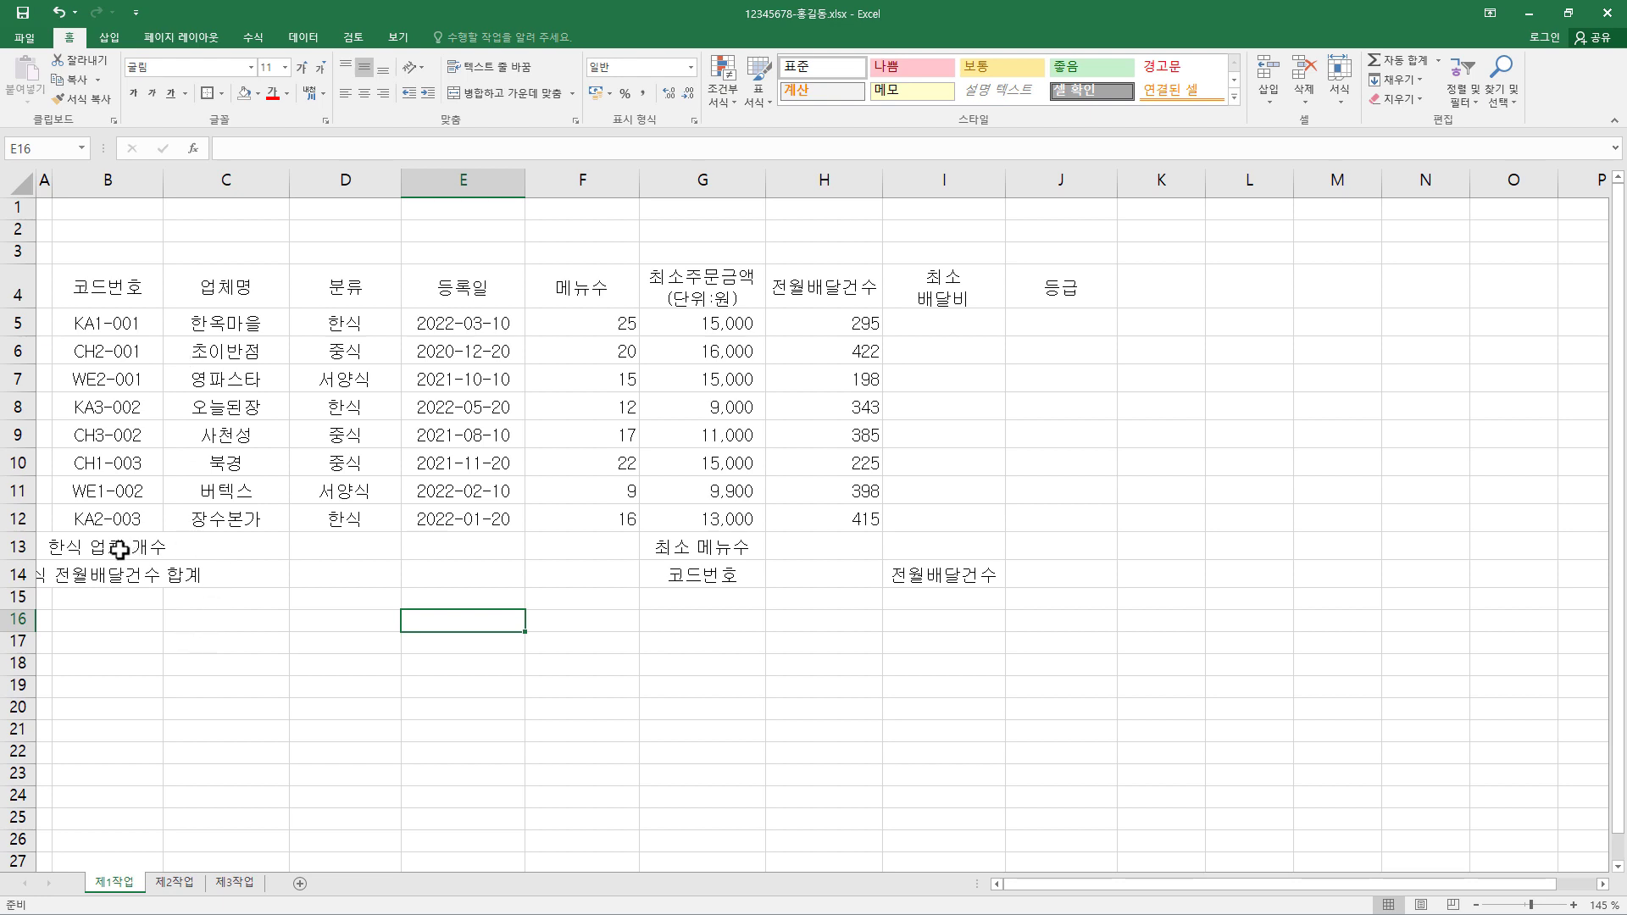
left_click_drag(119, 550, 332, 550)
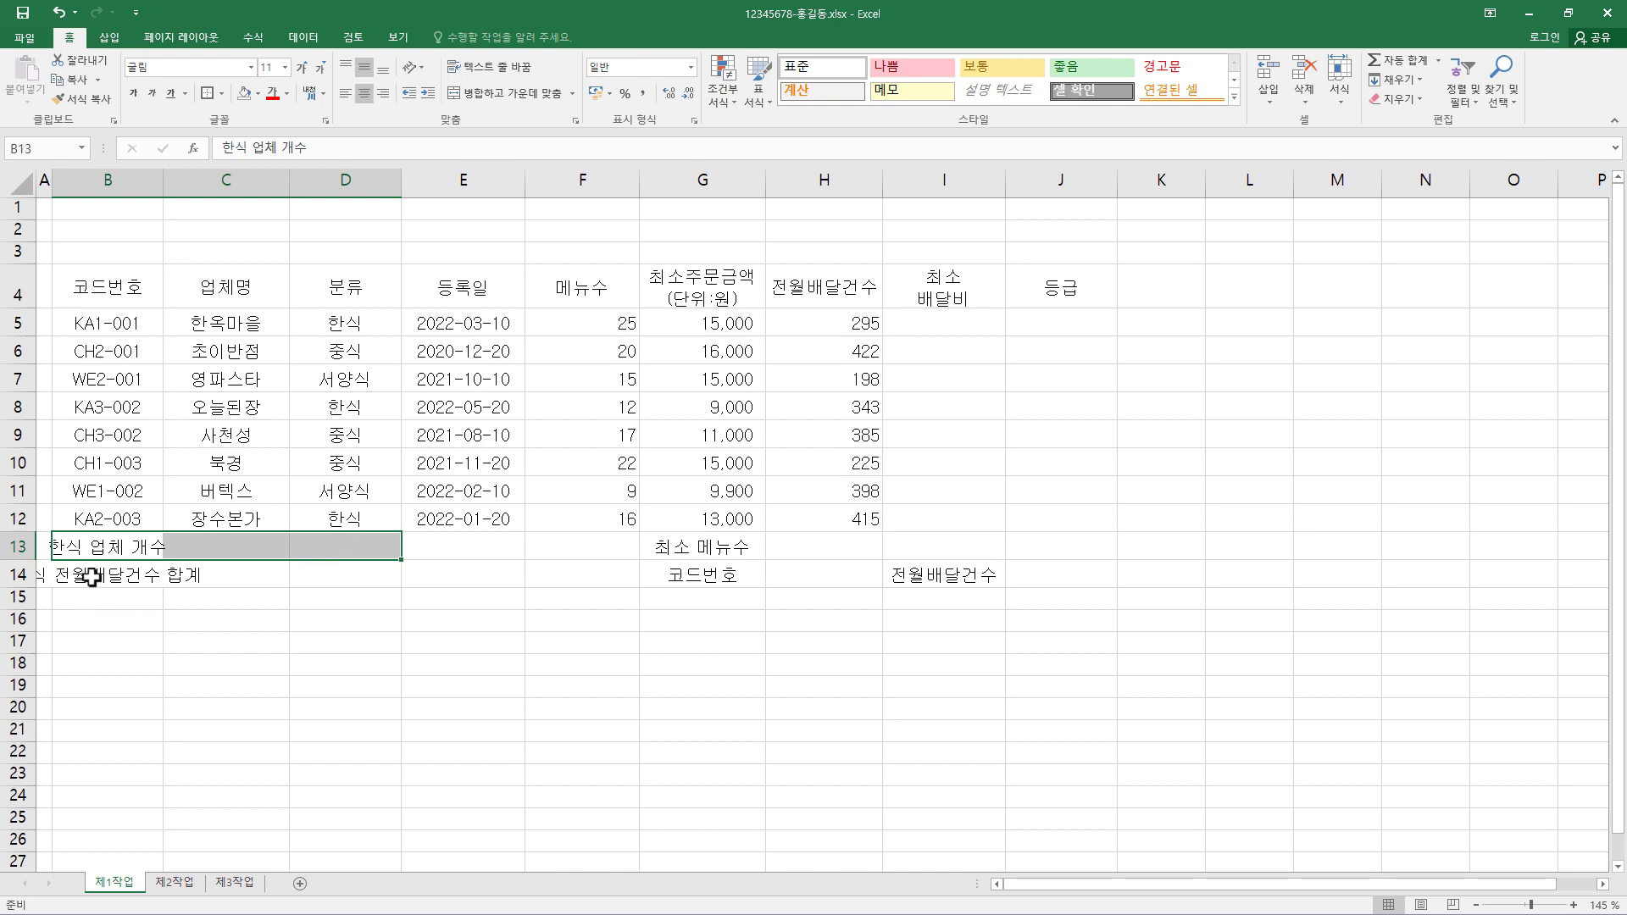
left_click_drag(92, 577, 345, 570)
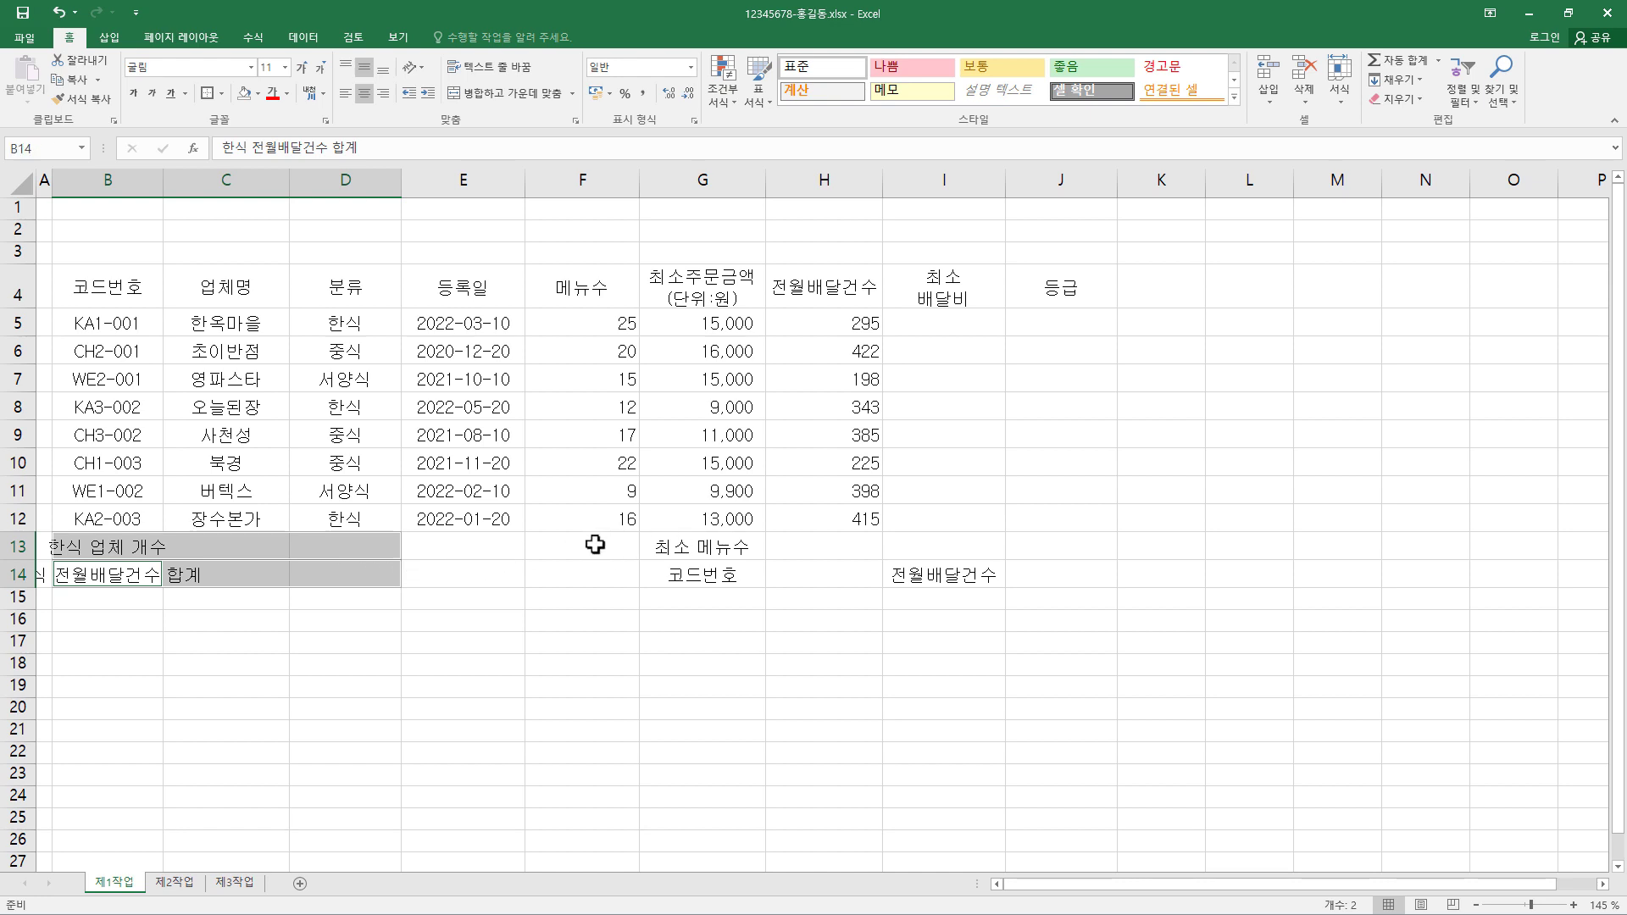
left_click_drag(595, 544, 595, 573)
left_click(719, 546, "ctrl")
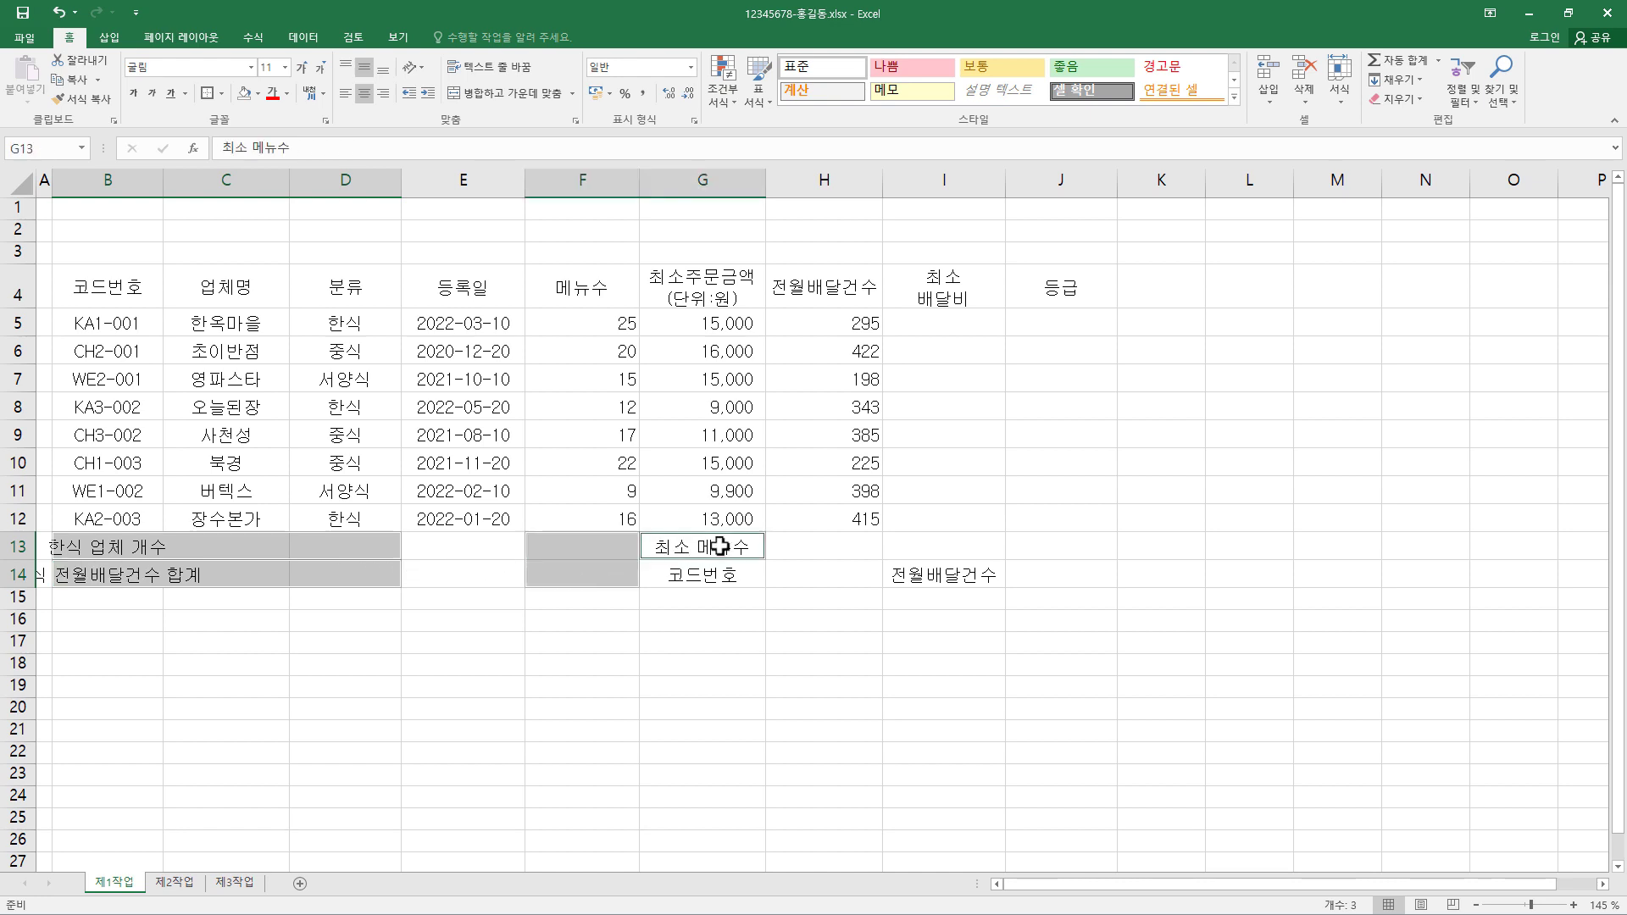
left_click_drag(719, 546, 925, 552)
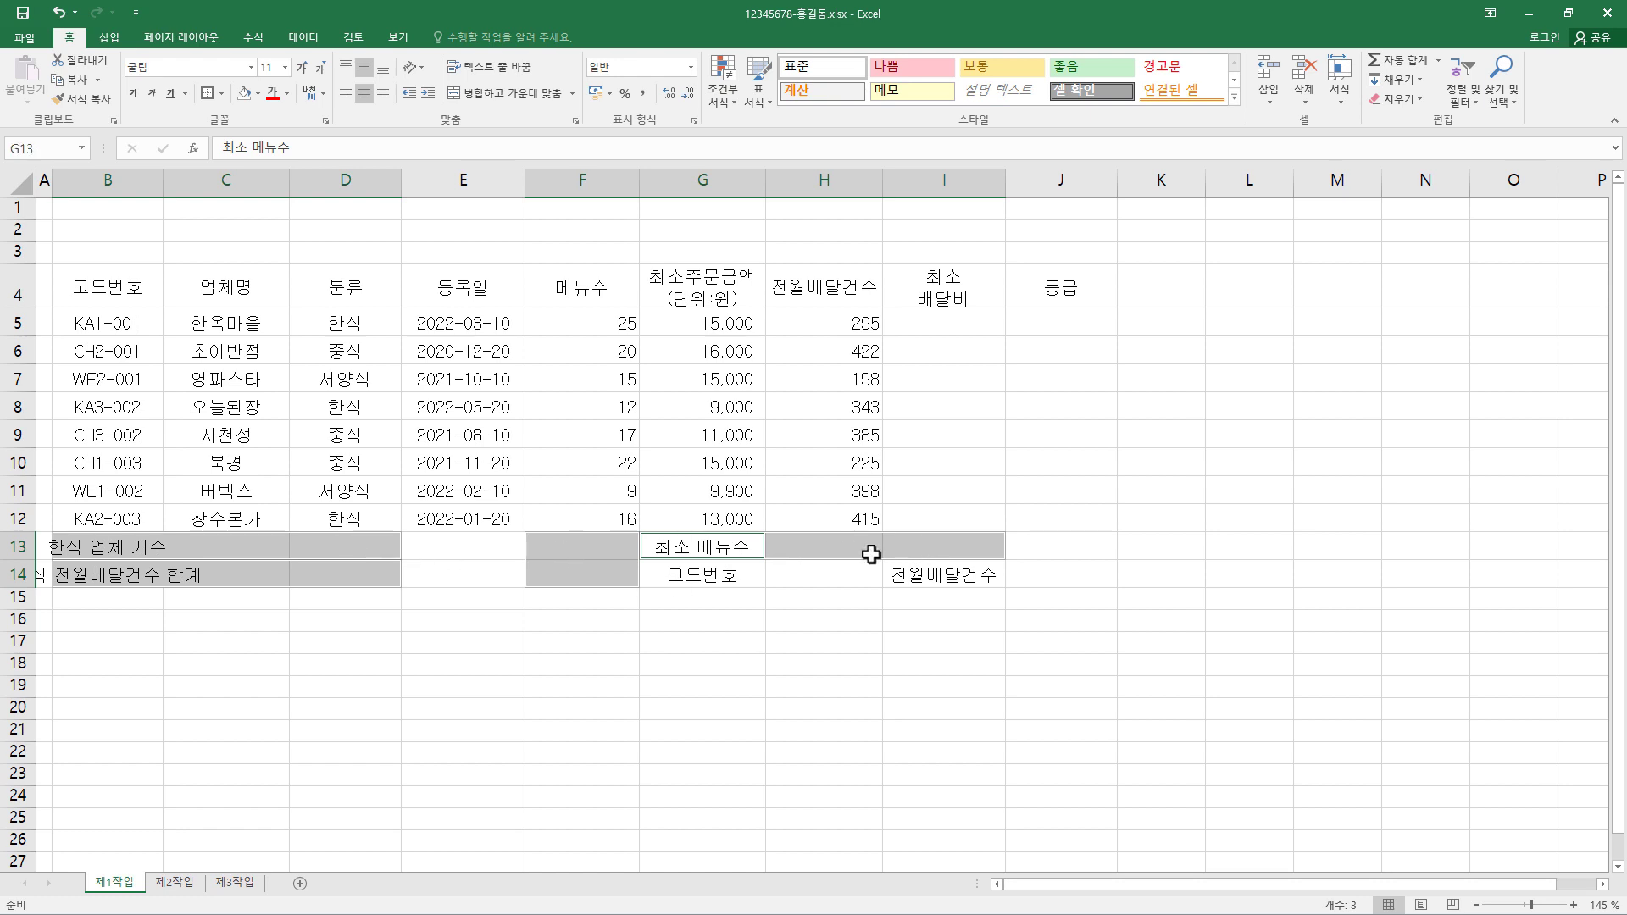
left_click(537, 95)
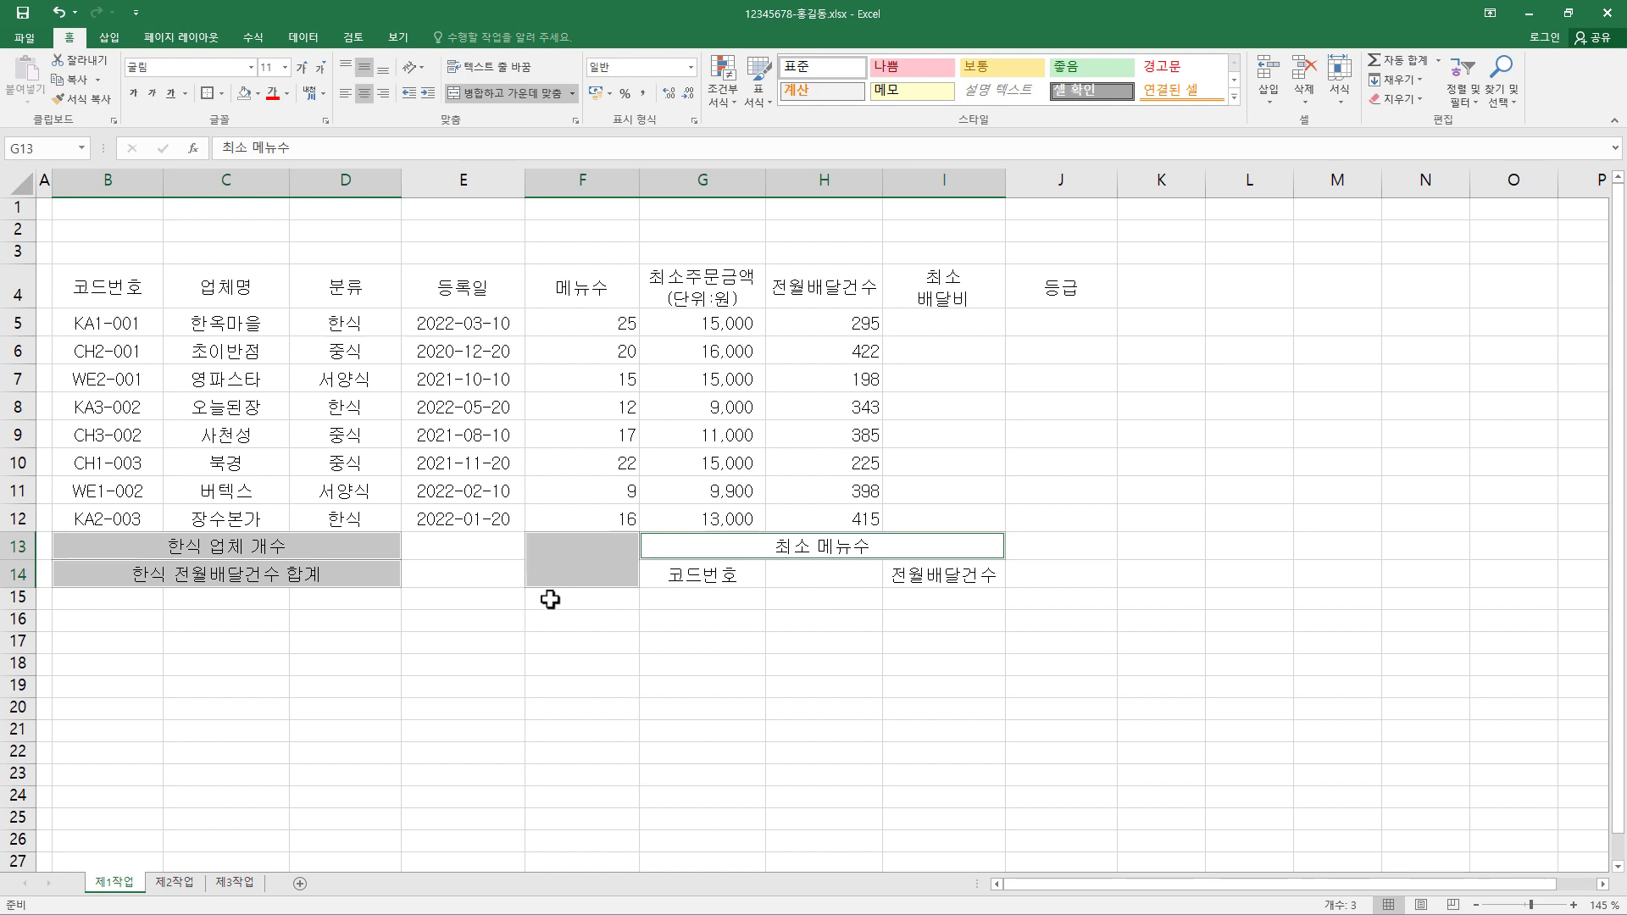
left_click(251, 539)
left_click(243, 574)
left_click(575, 553)
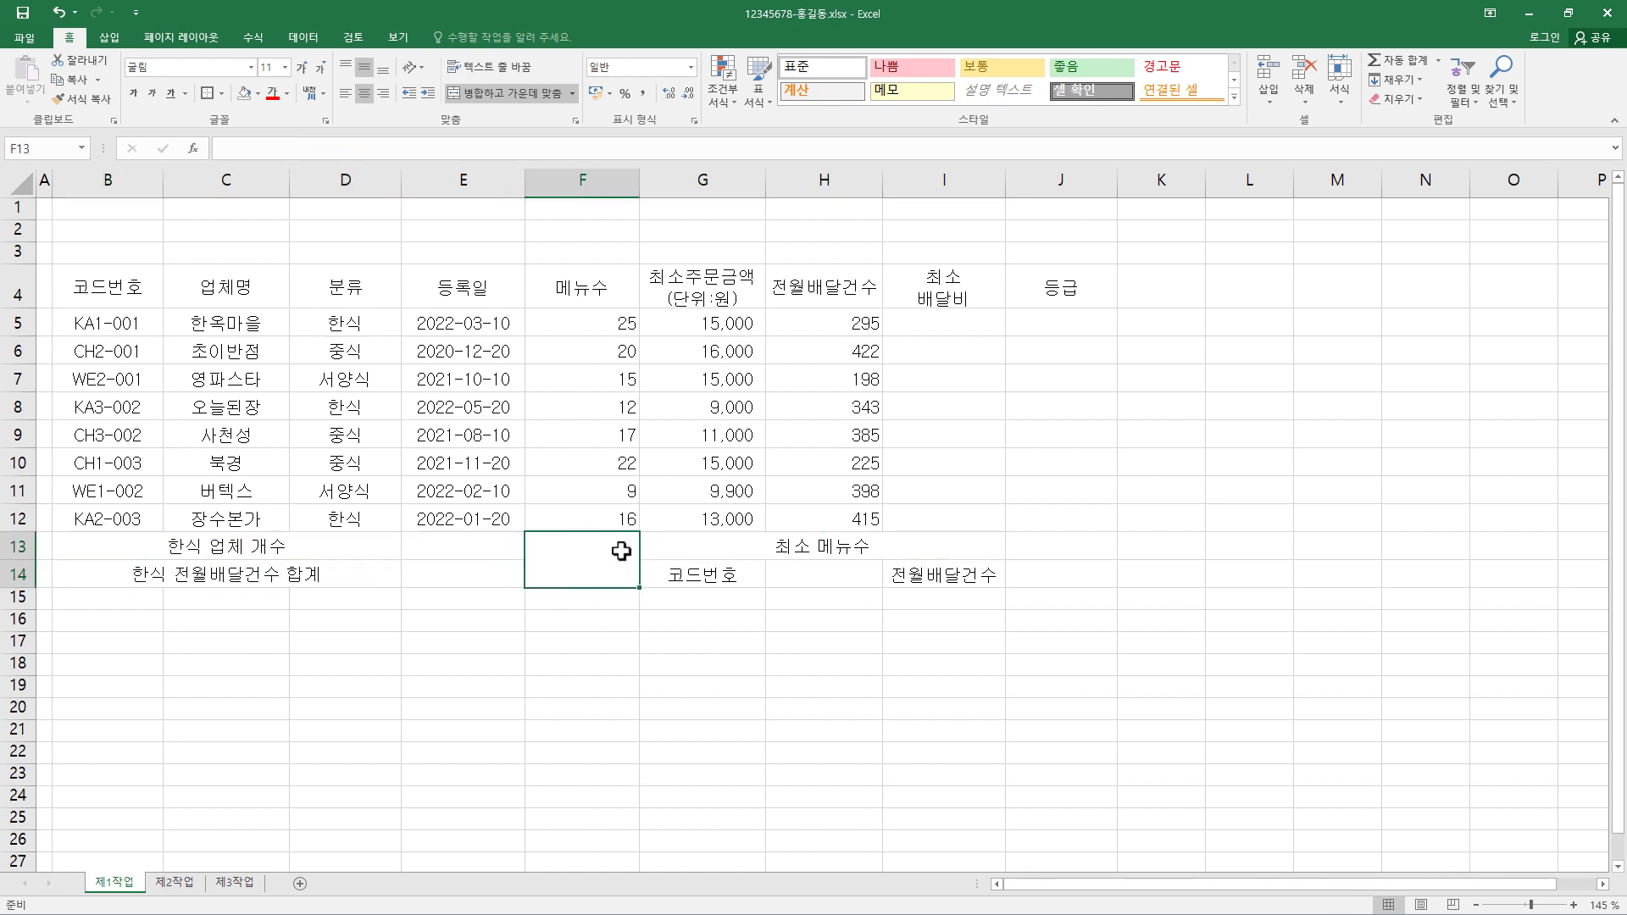
left_click(751, 550)
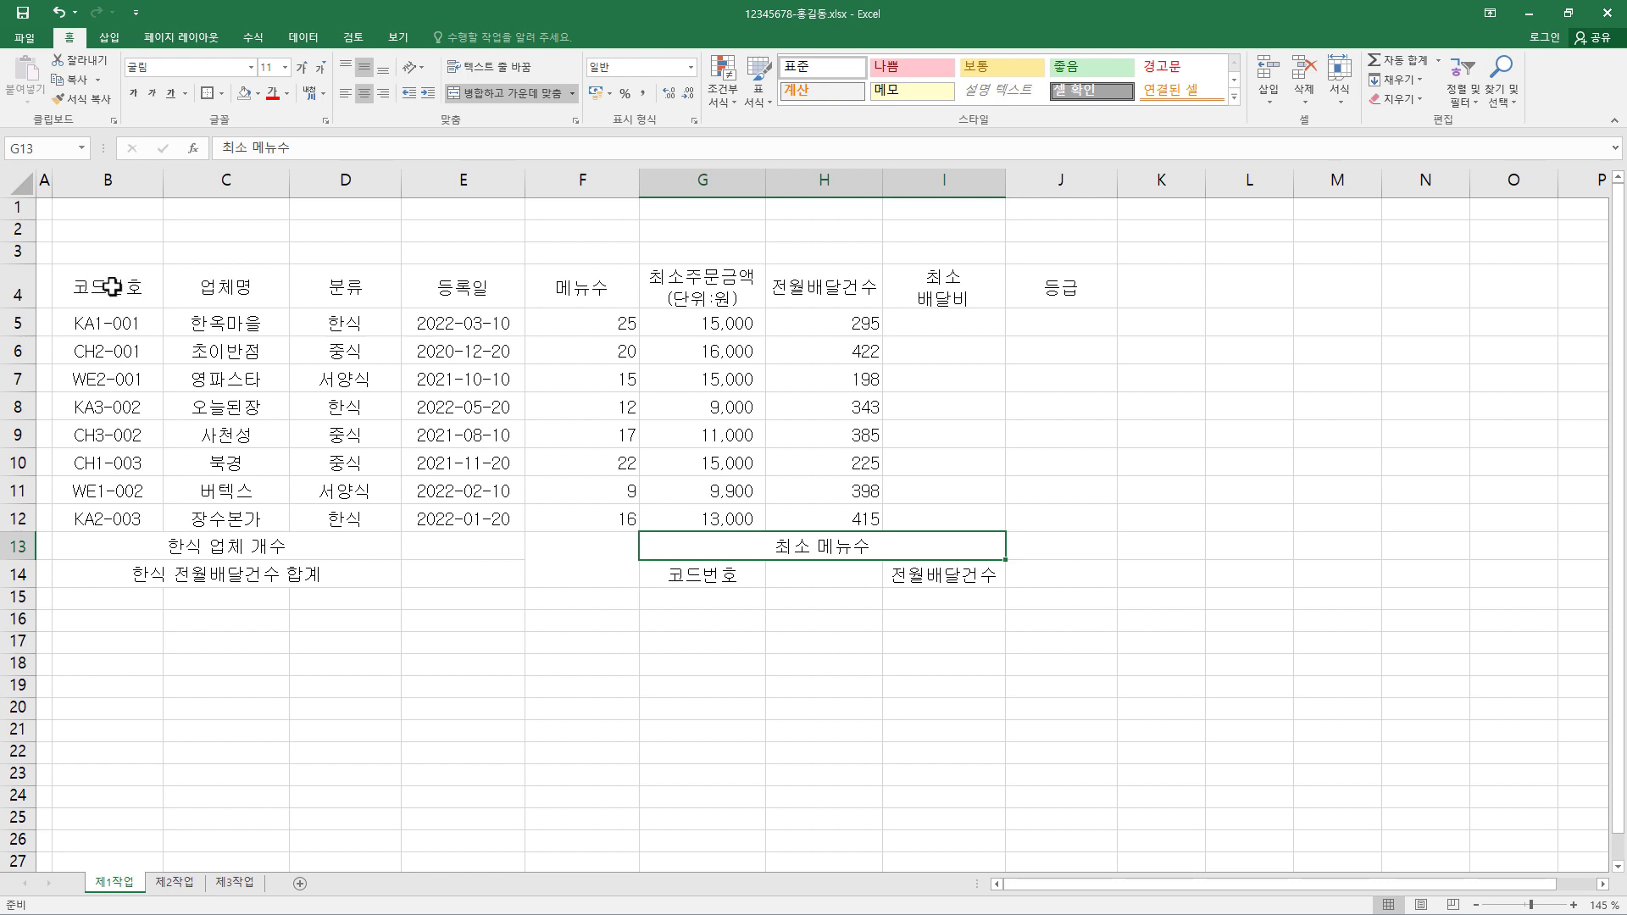
Apply all borders (모든 테두리) to the whole table B4:J14
left_click_drag(112, 286, 1093, 571)
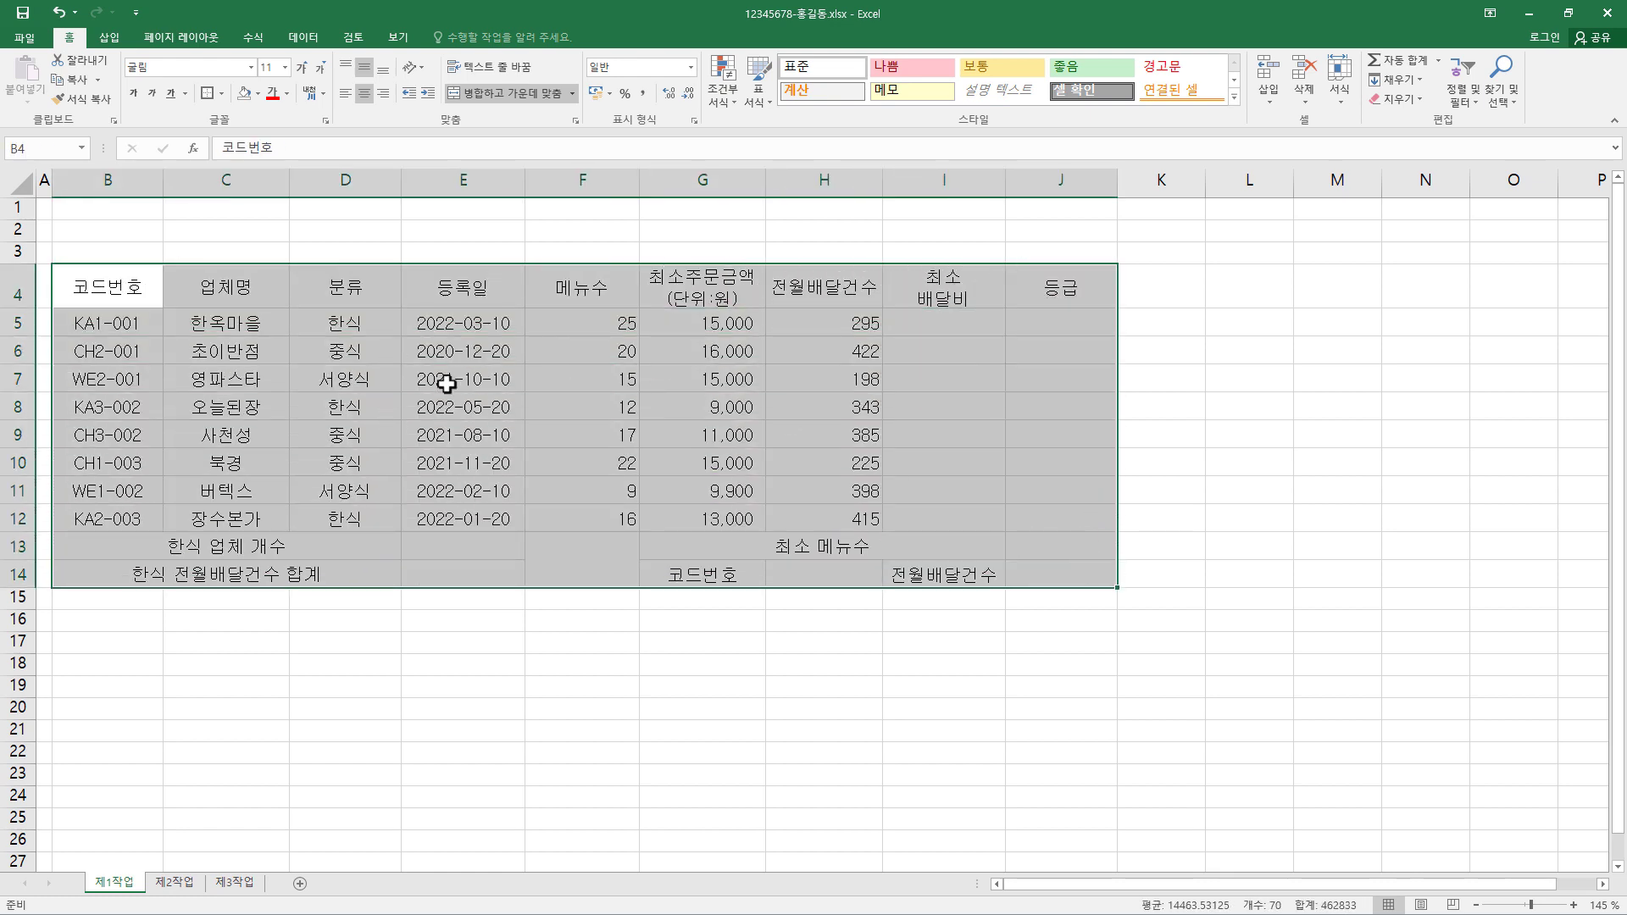
left_click(221, 94)
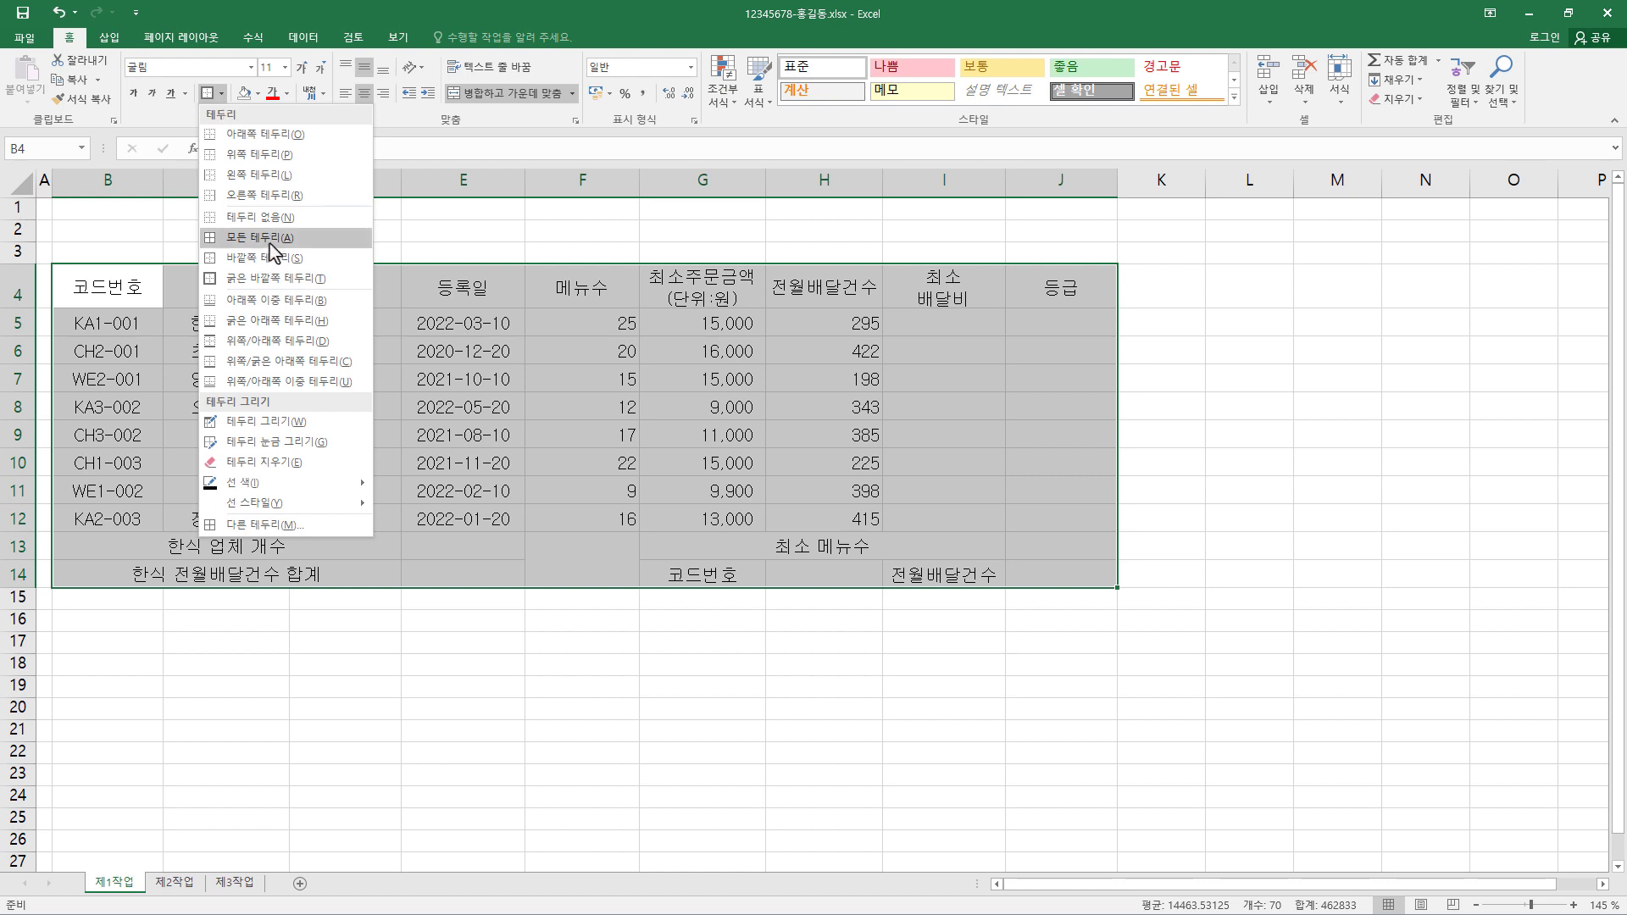
left_click(272, 239)
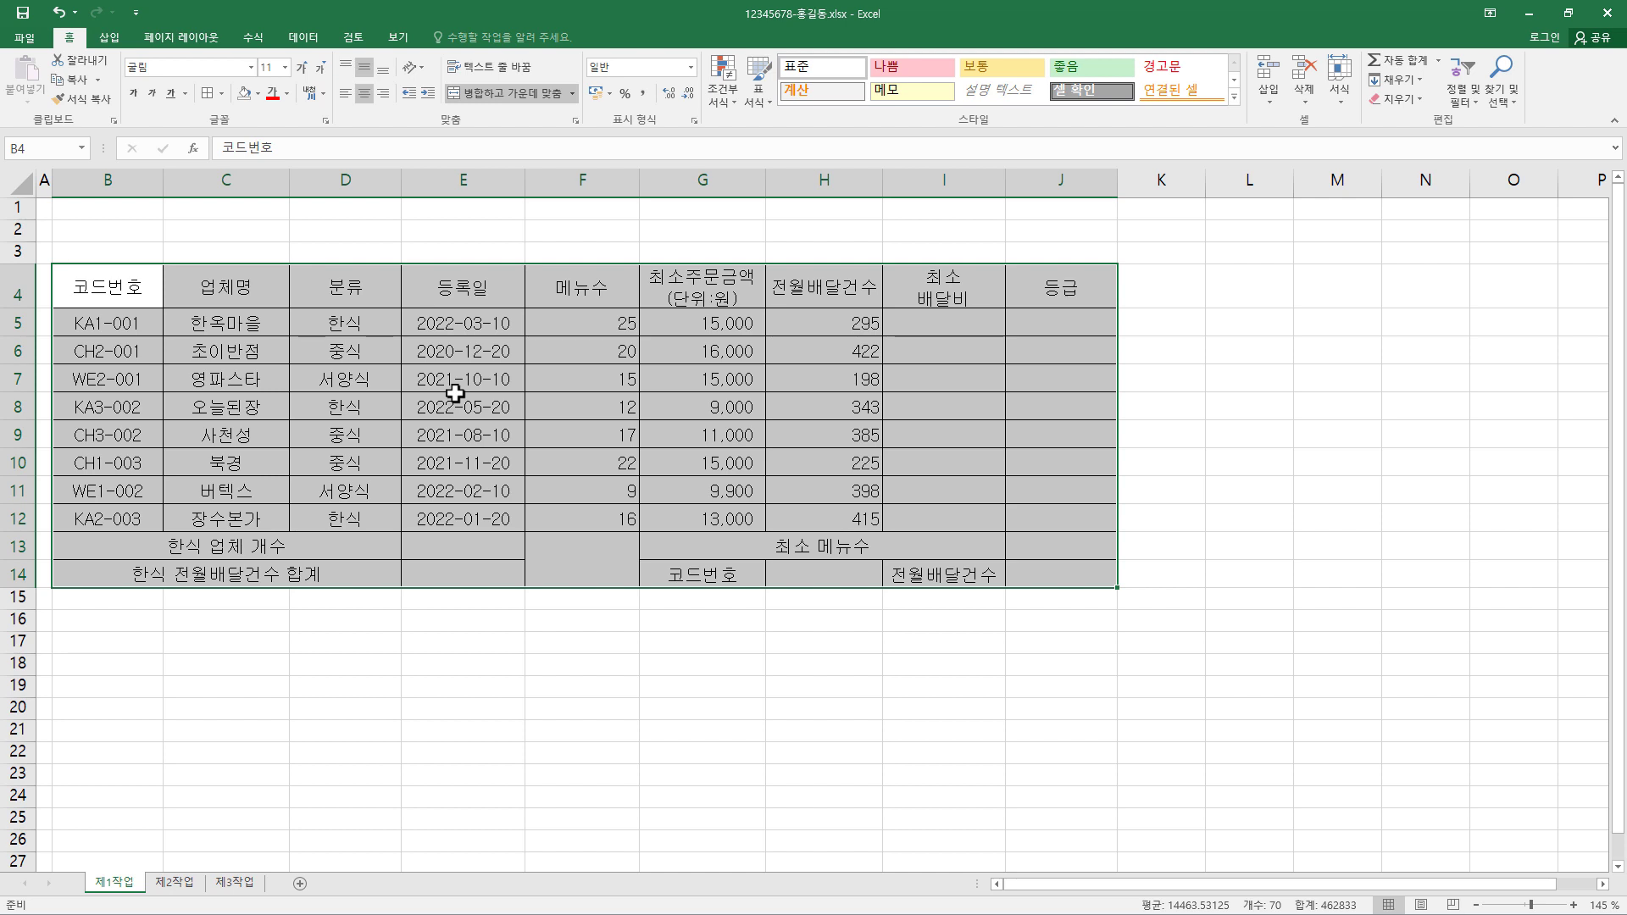
Add thick outside borders (굵은 바깥쪽 테두리) around B4:J4, B5:J12 and B13:J14
left_click(90, 288)
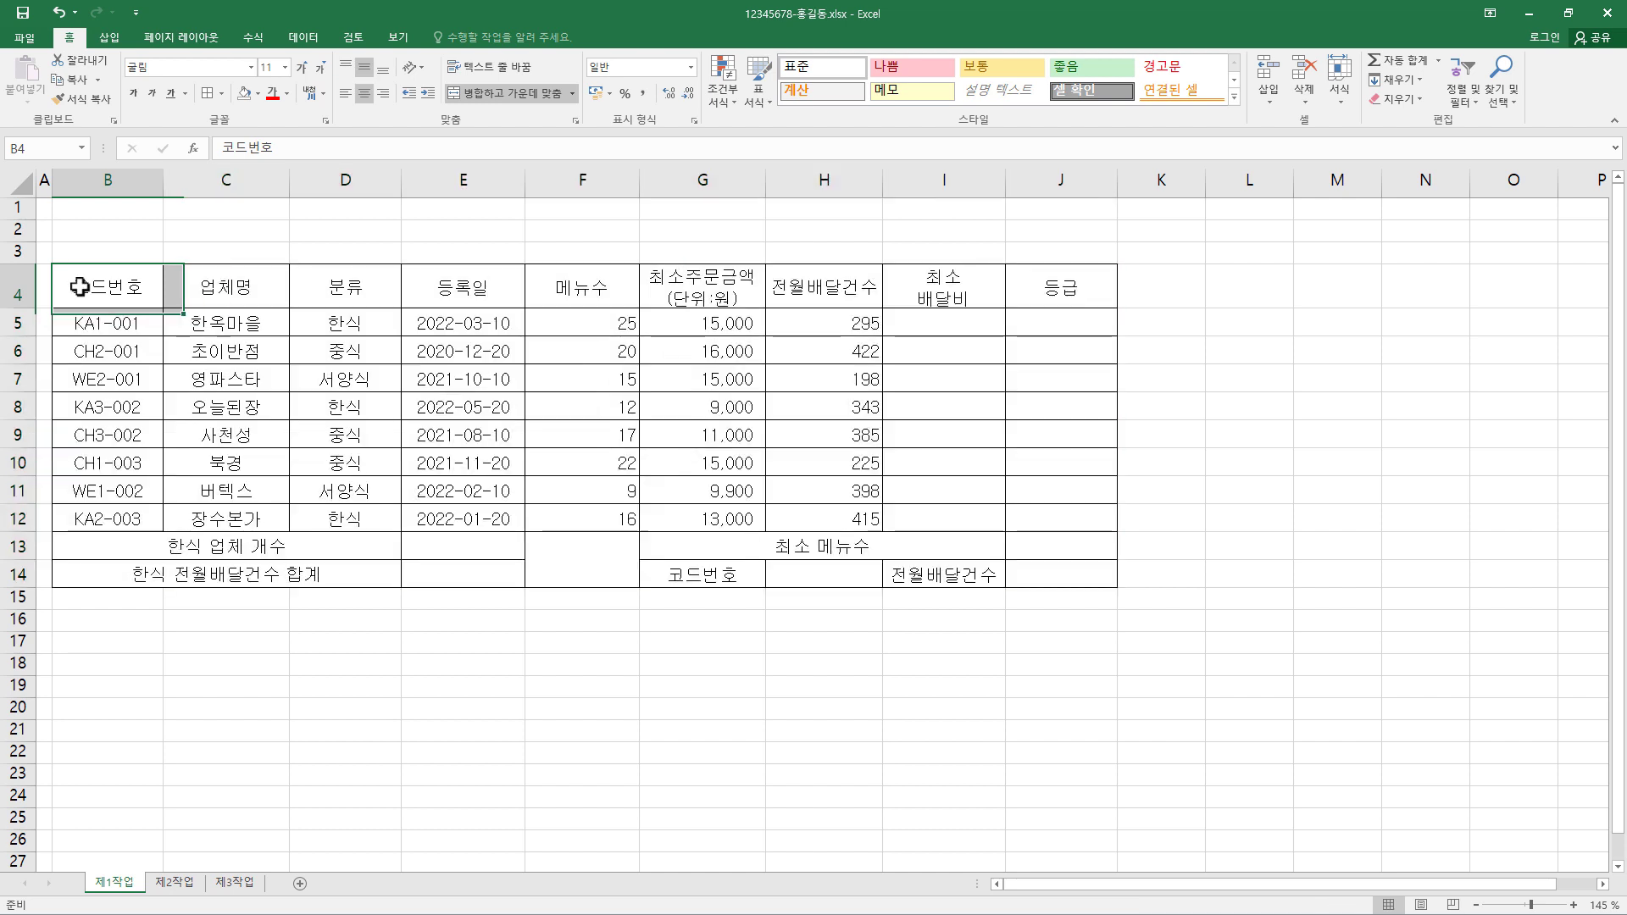
left_click_drag(102, 290, 1007, 291)
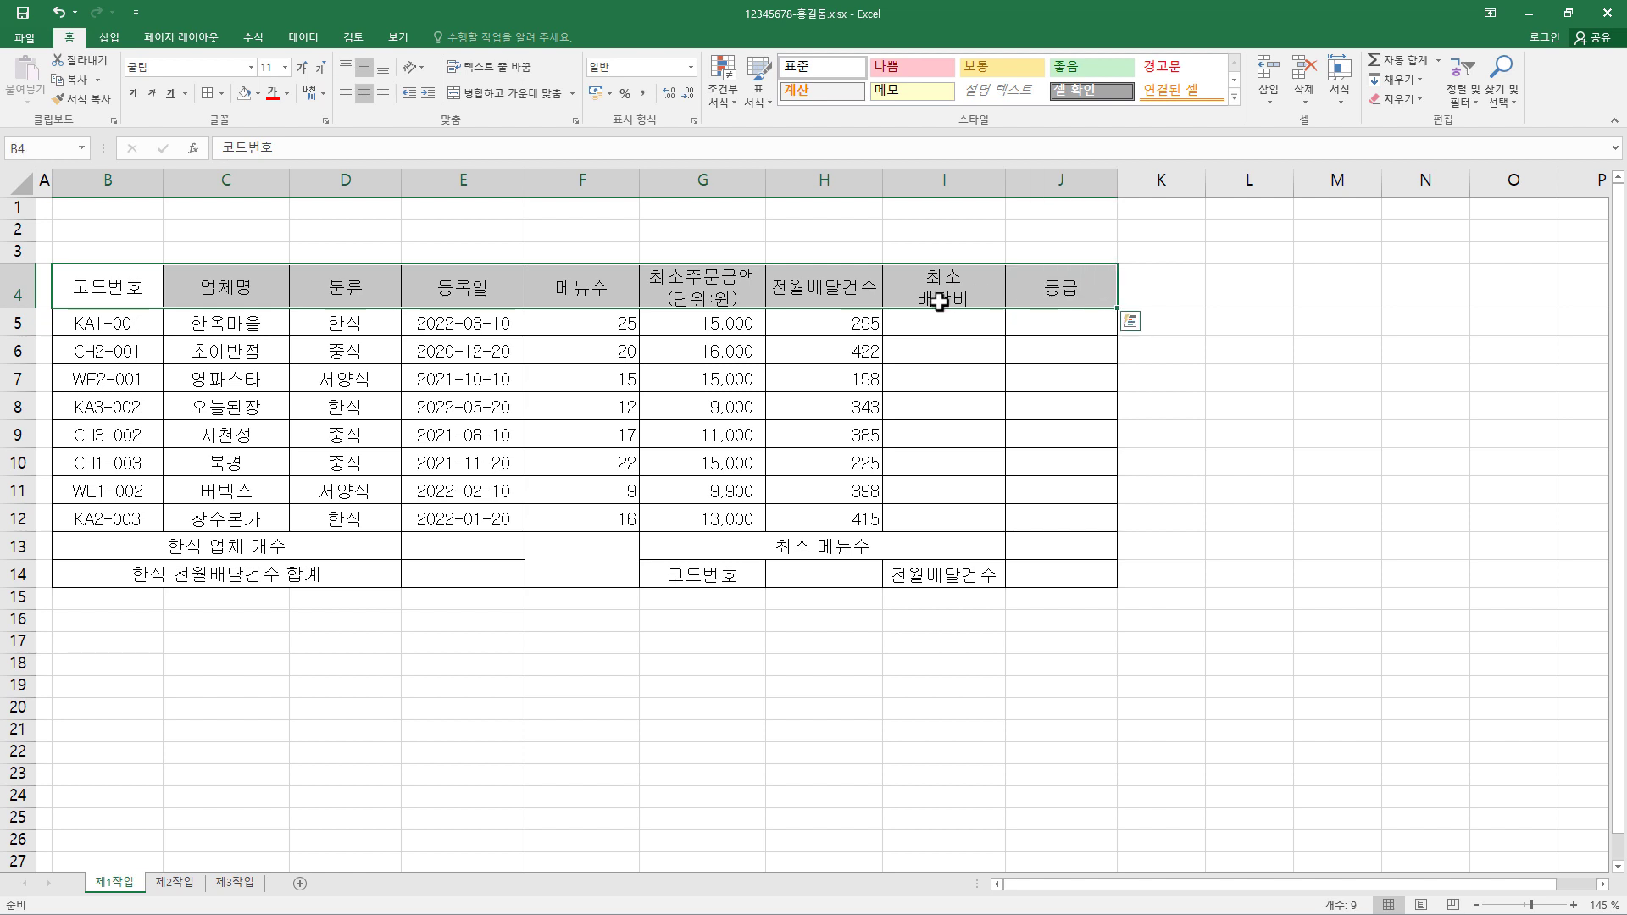
left_click_drag(76, 322, 1086, 516)
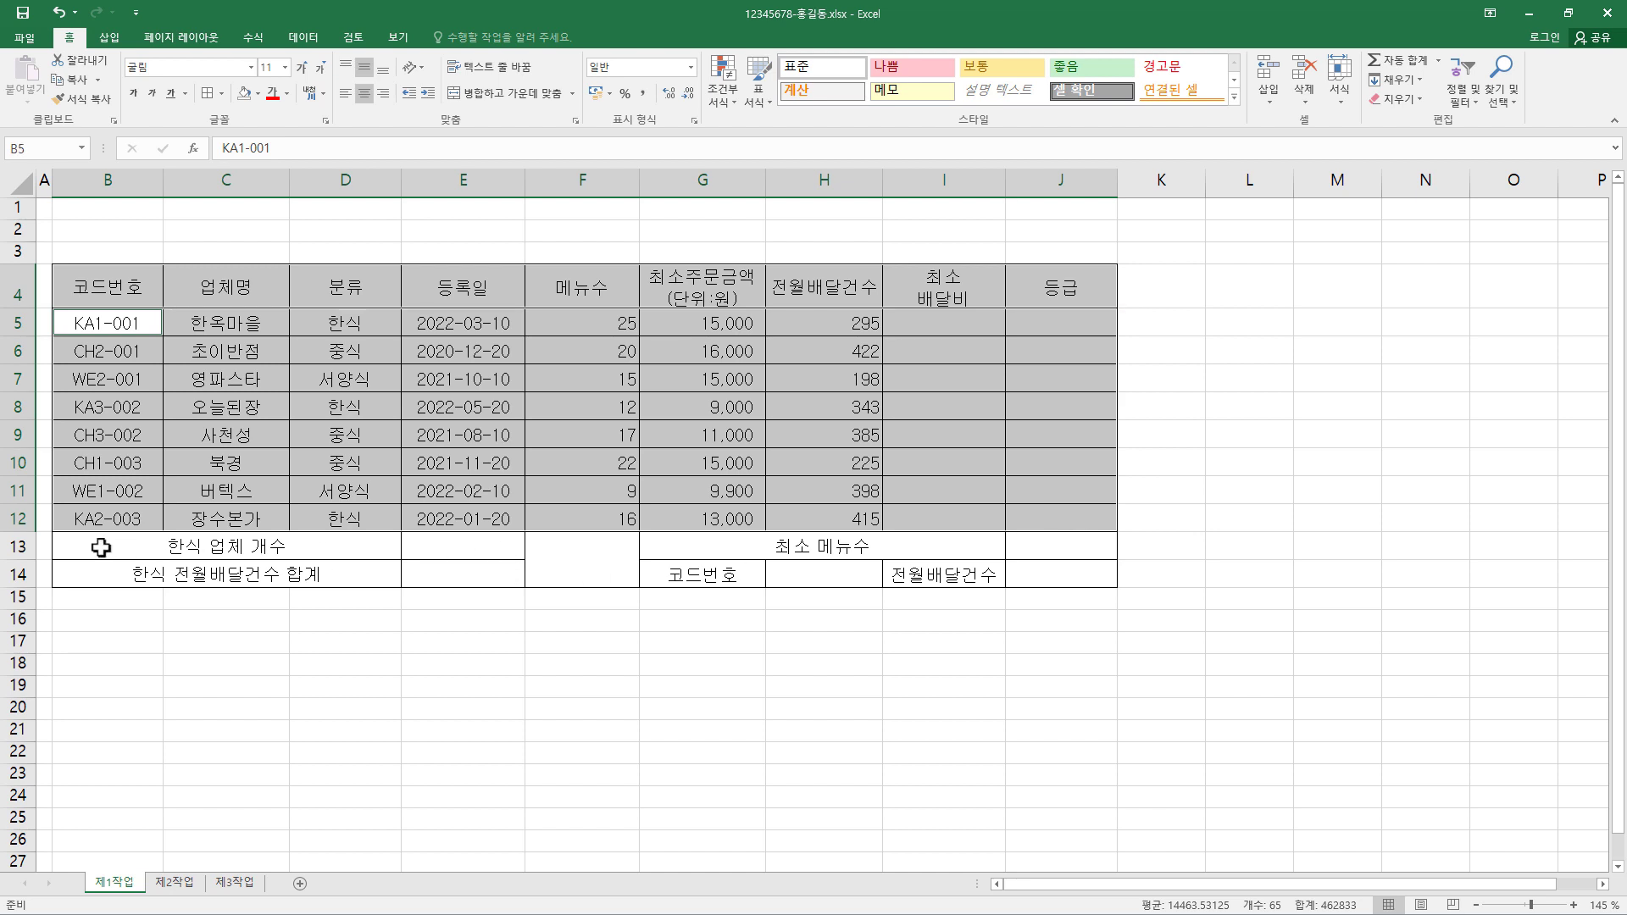
left_click_drag(100, 547, 1024, 568)
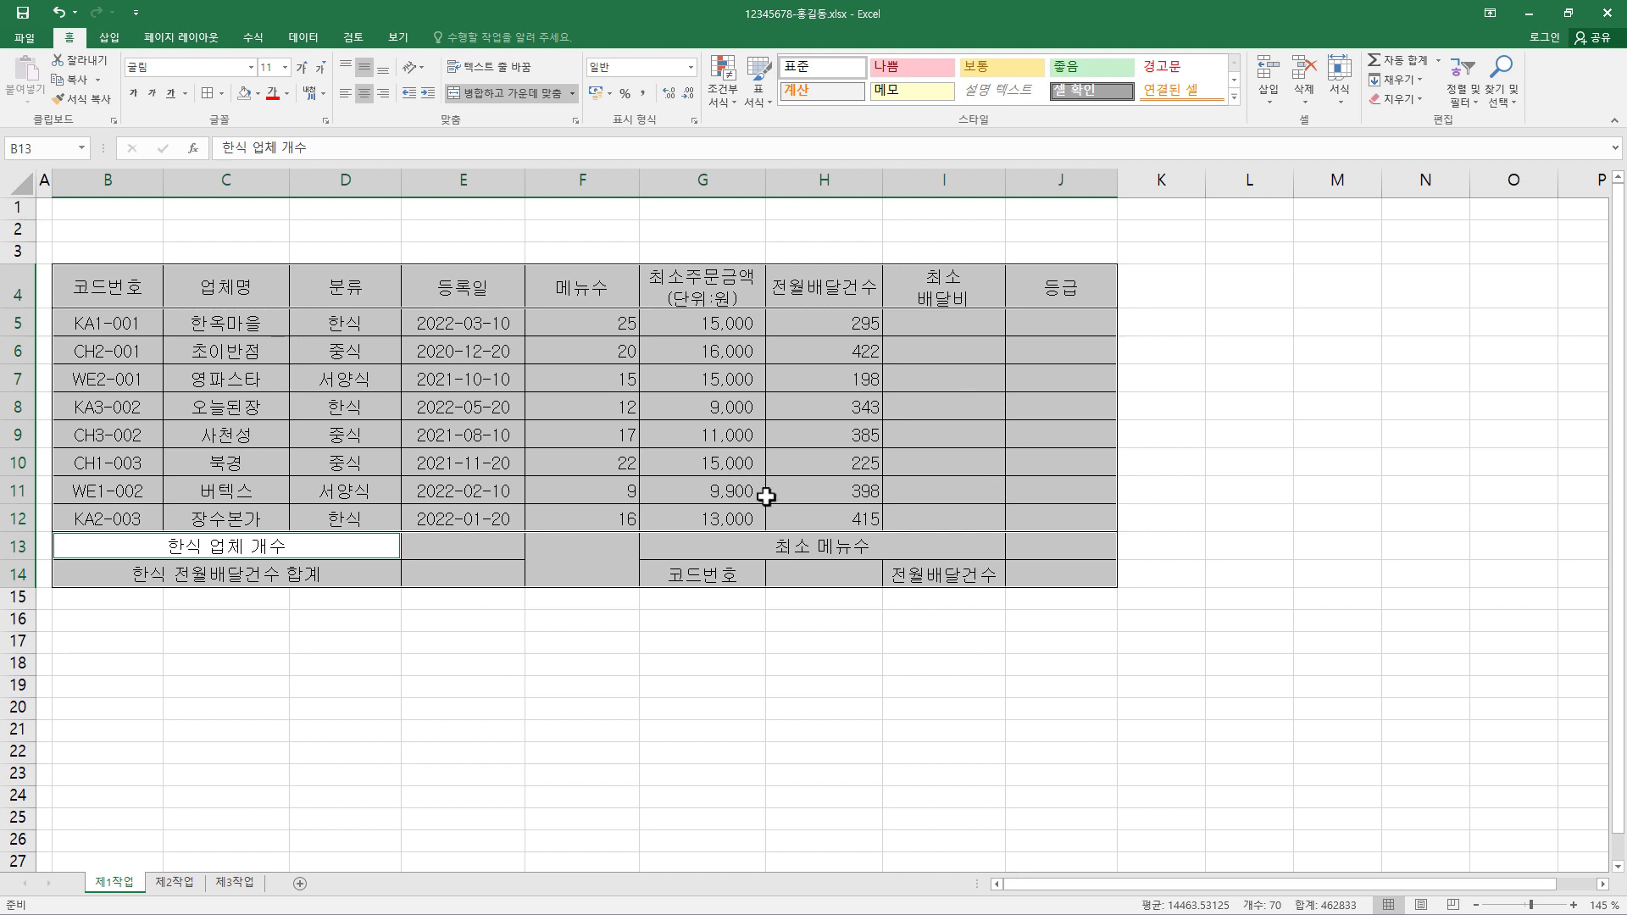
left_click(221, 93)
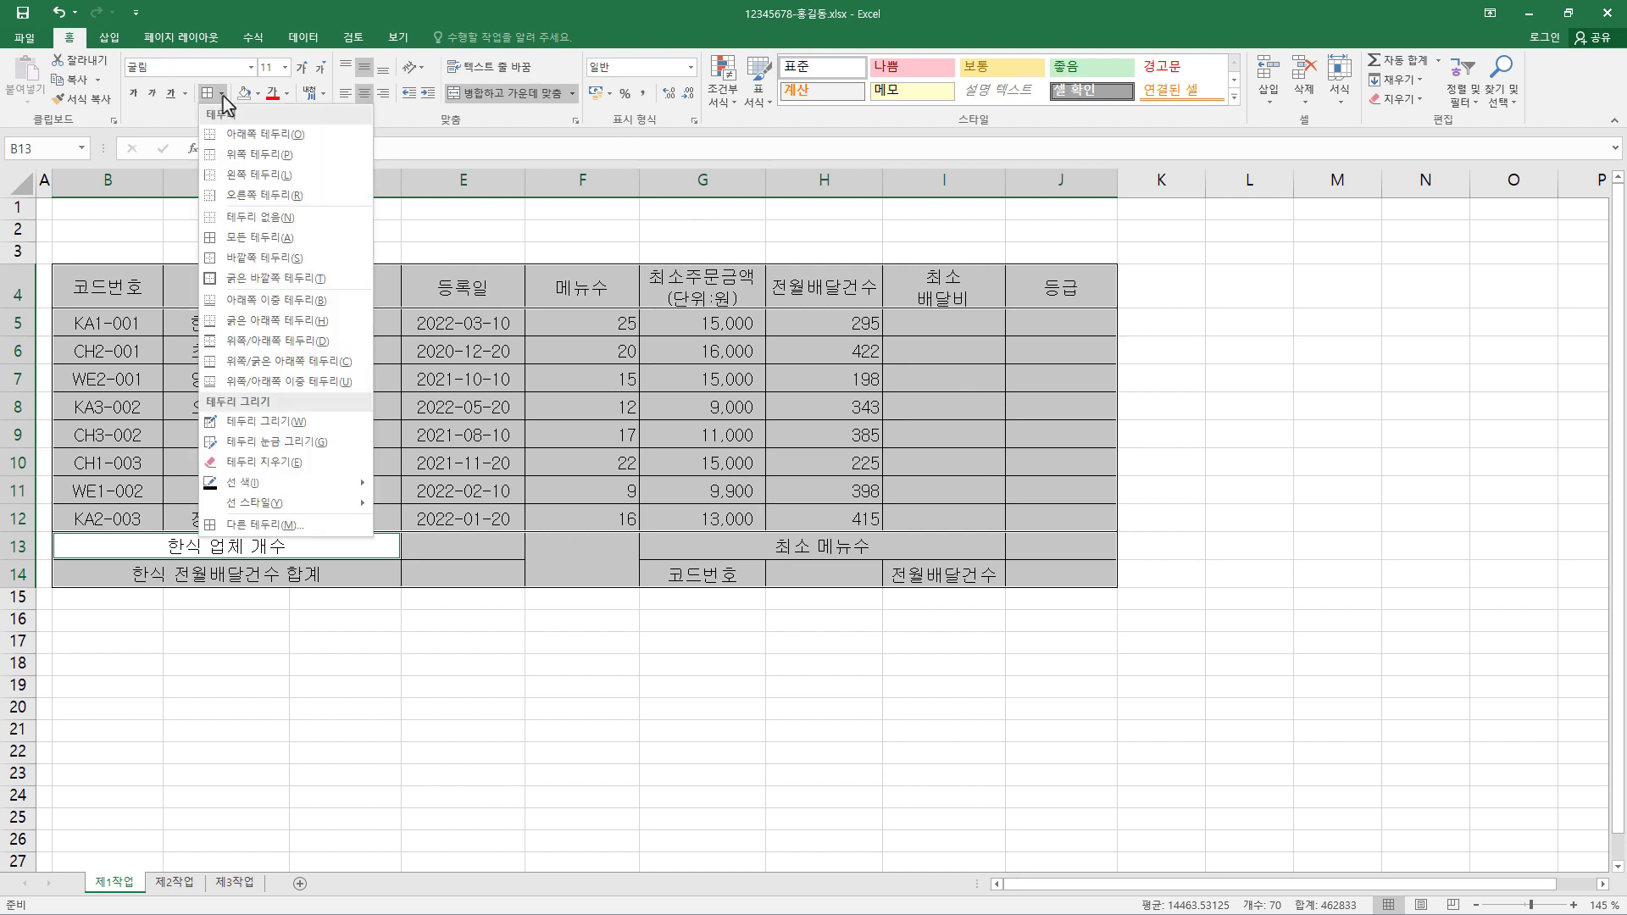
left_click(257, 282)
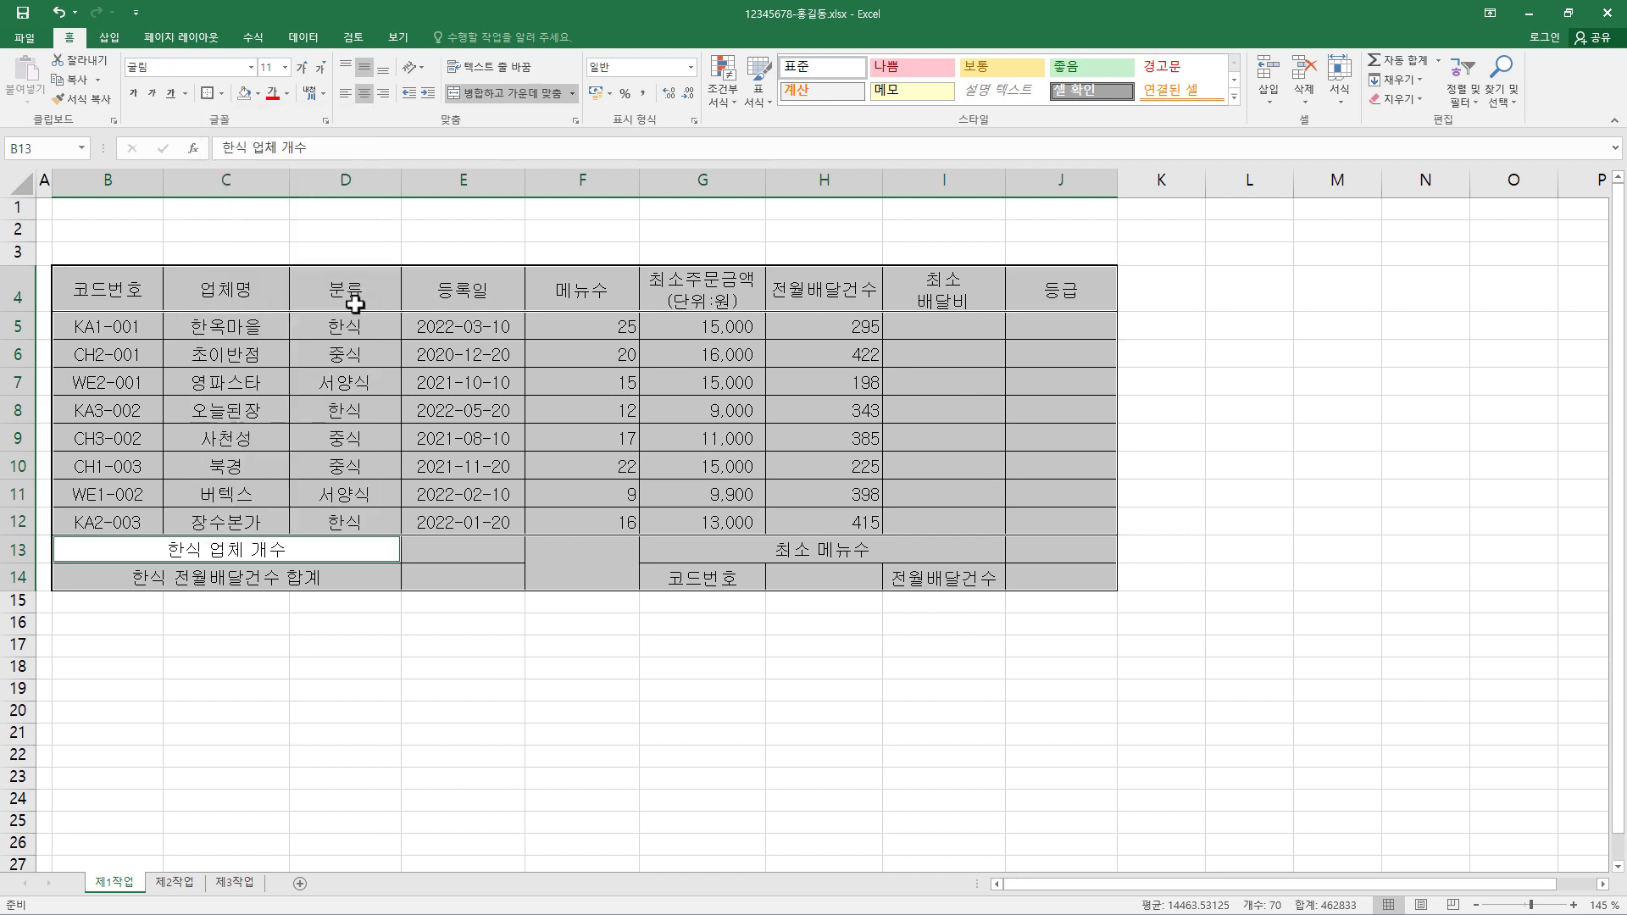
left_click(491, 619)
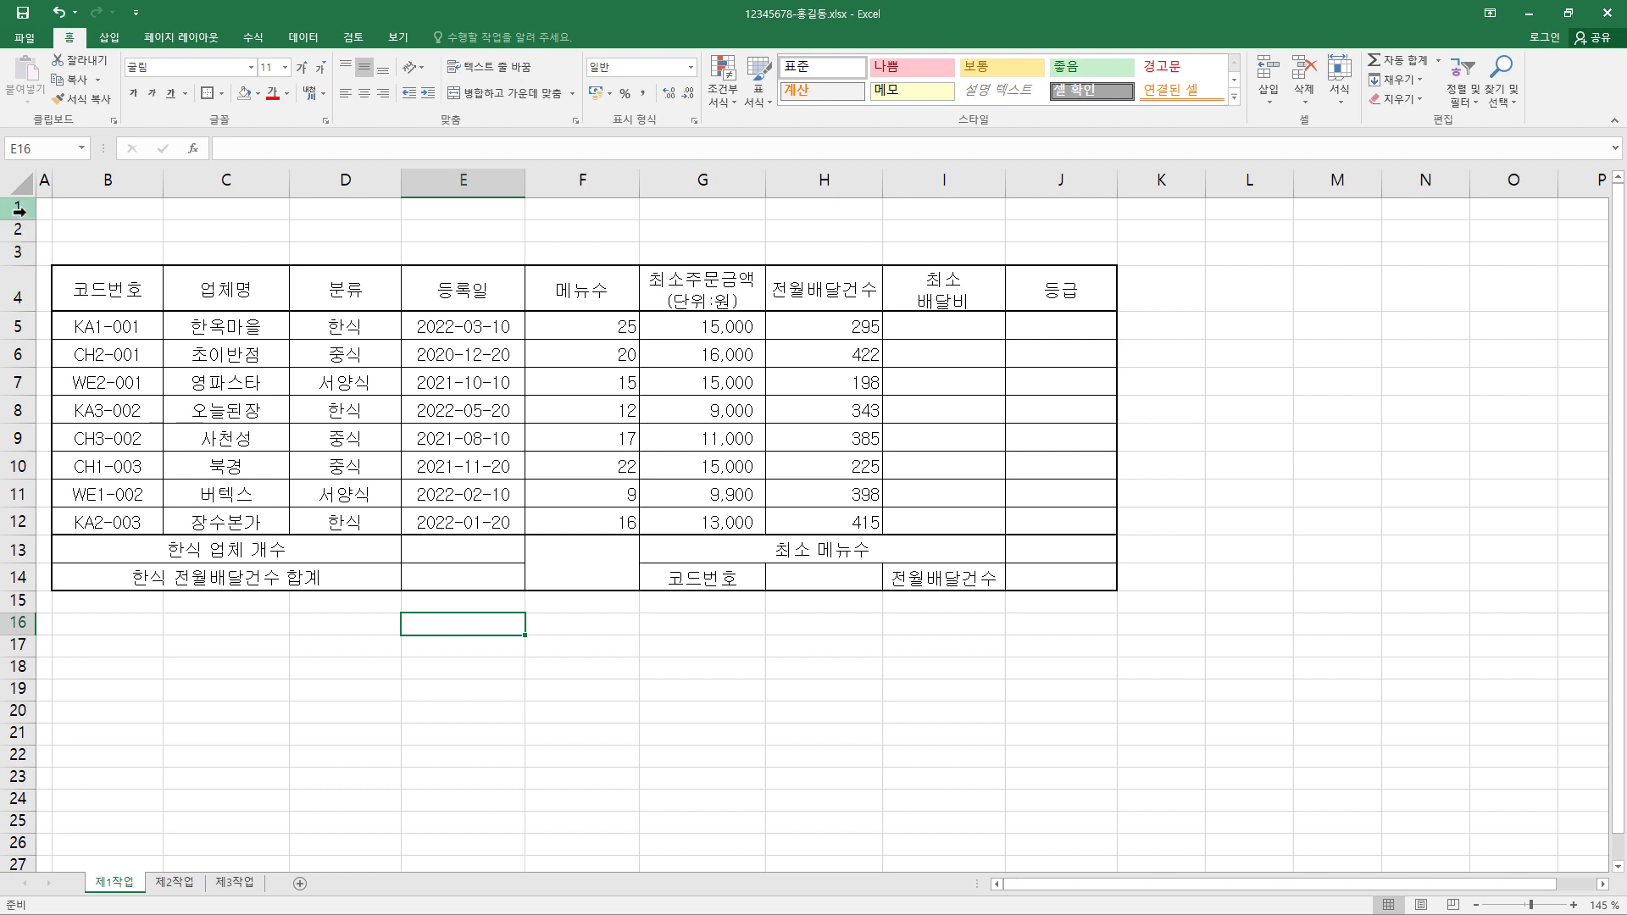
Set the height of rows 1 to 3 to 22.50
left_click_drag(17, 210, 21, 260)
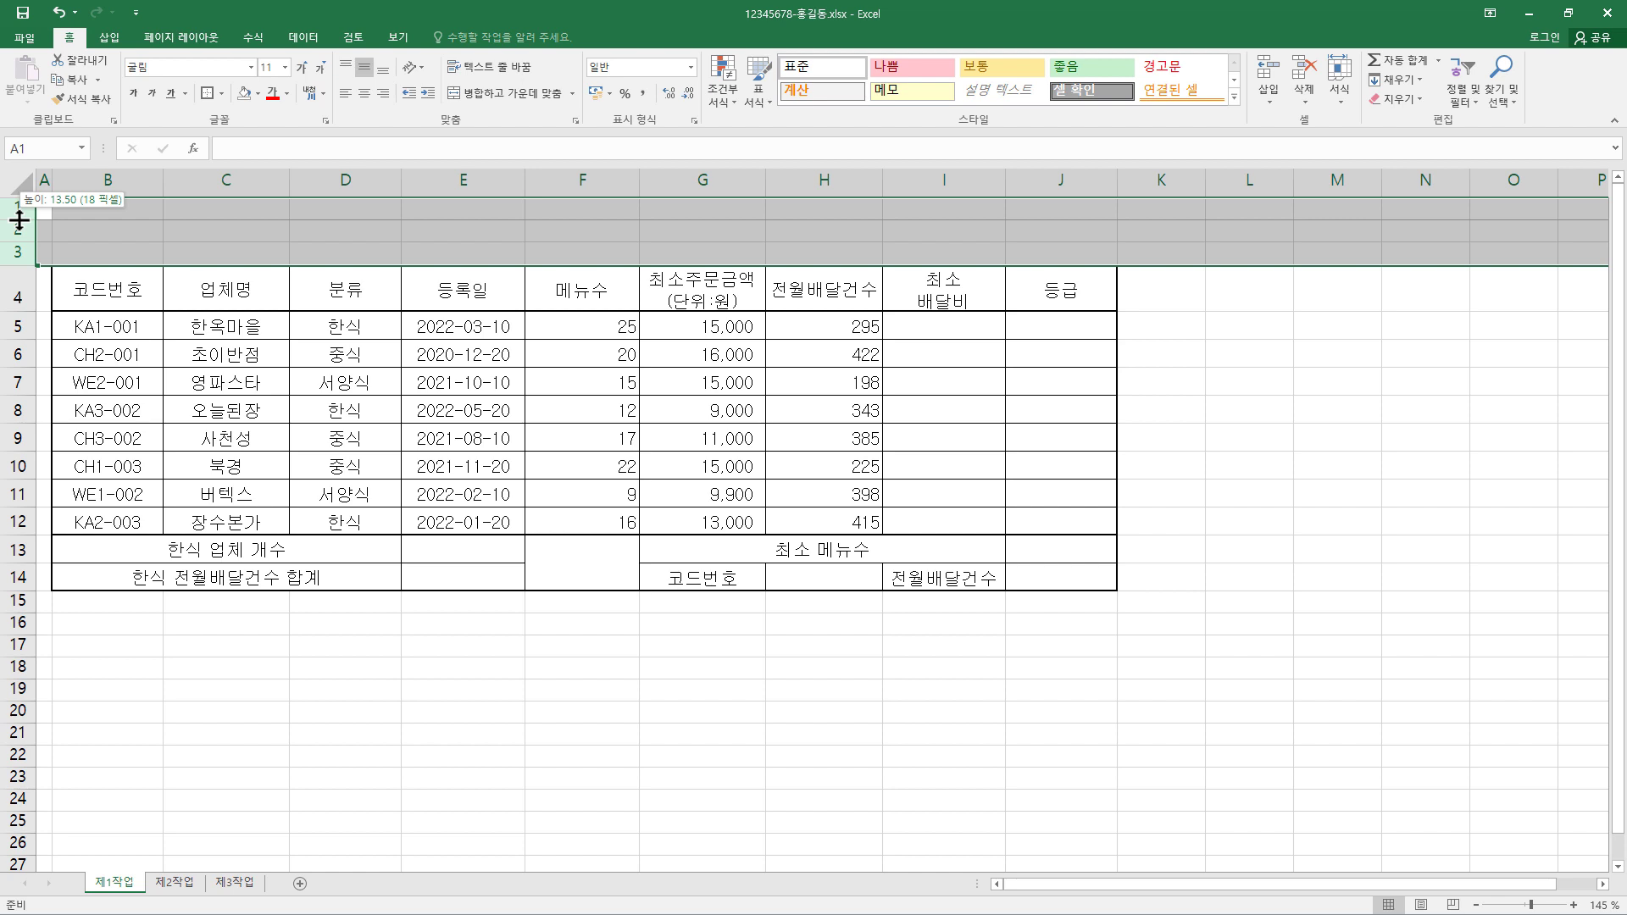
left_click_drag(18, 219, 21, 231)
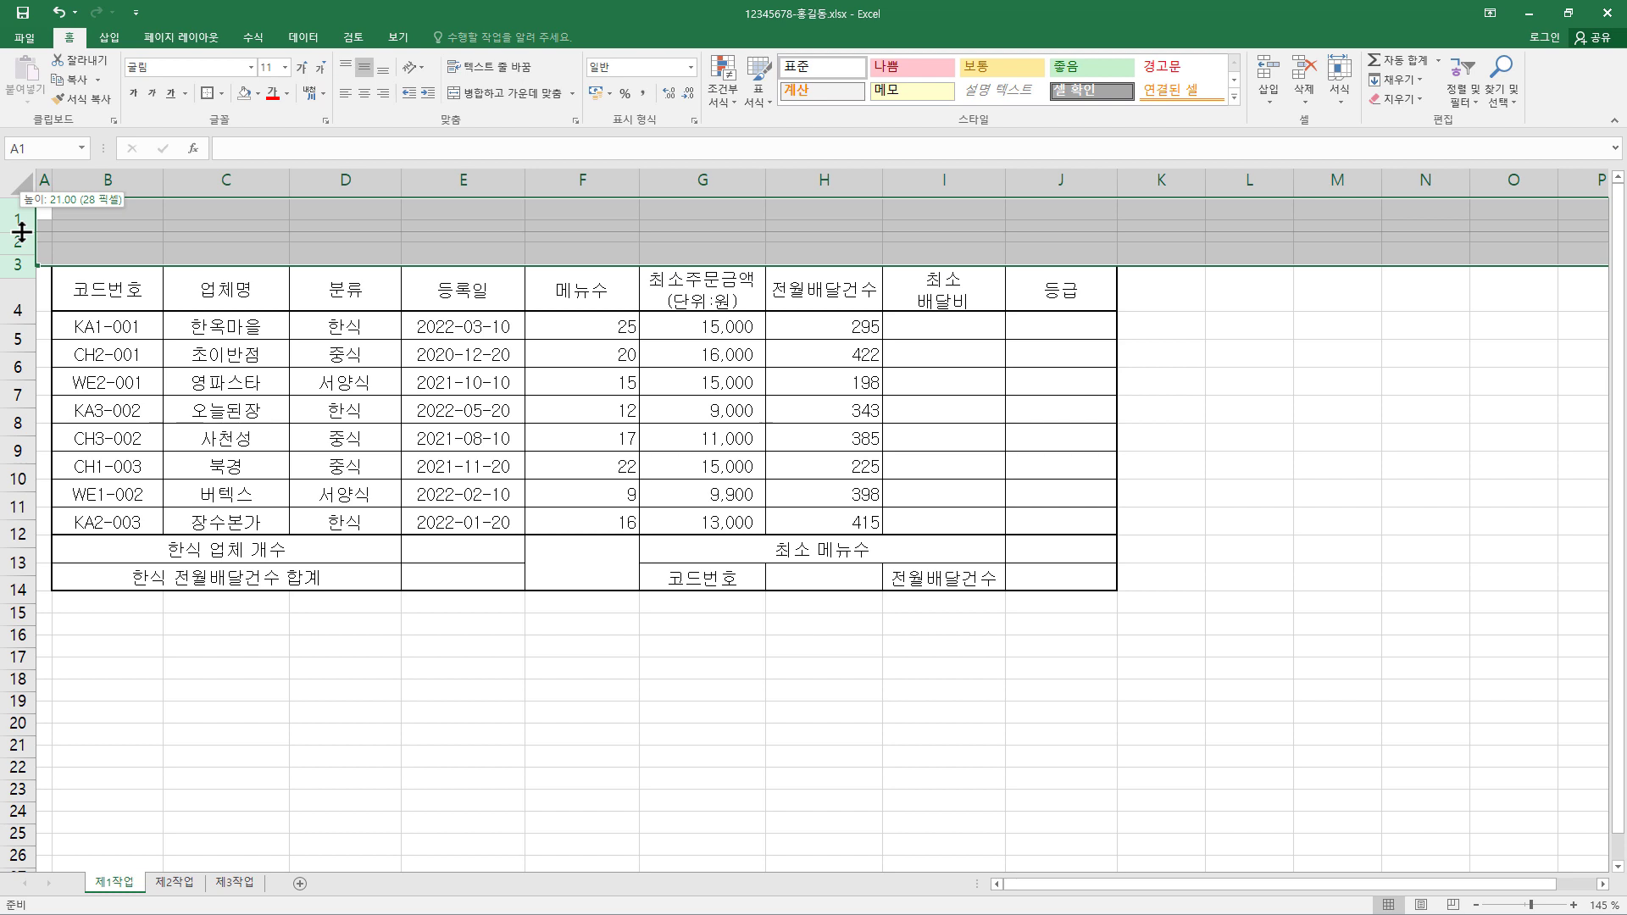
left_click_drag(21, 232, 22, 235)
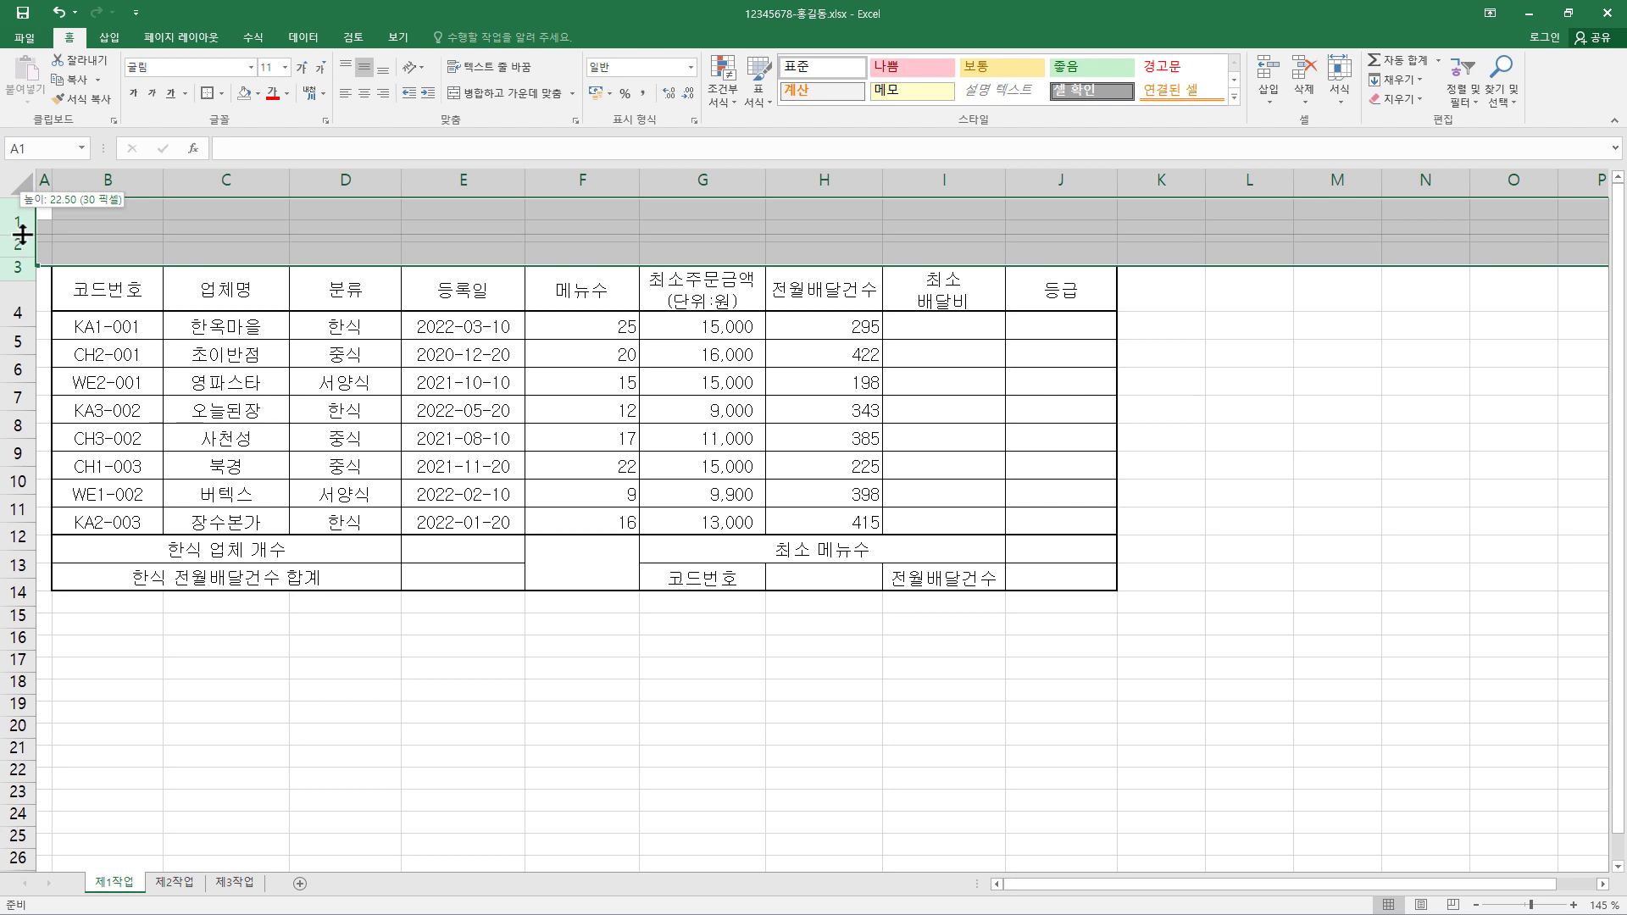
left_click_drag(22, 235, 22, 234)
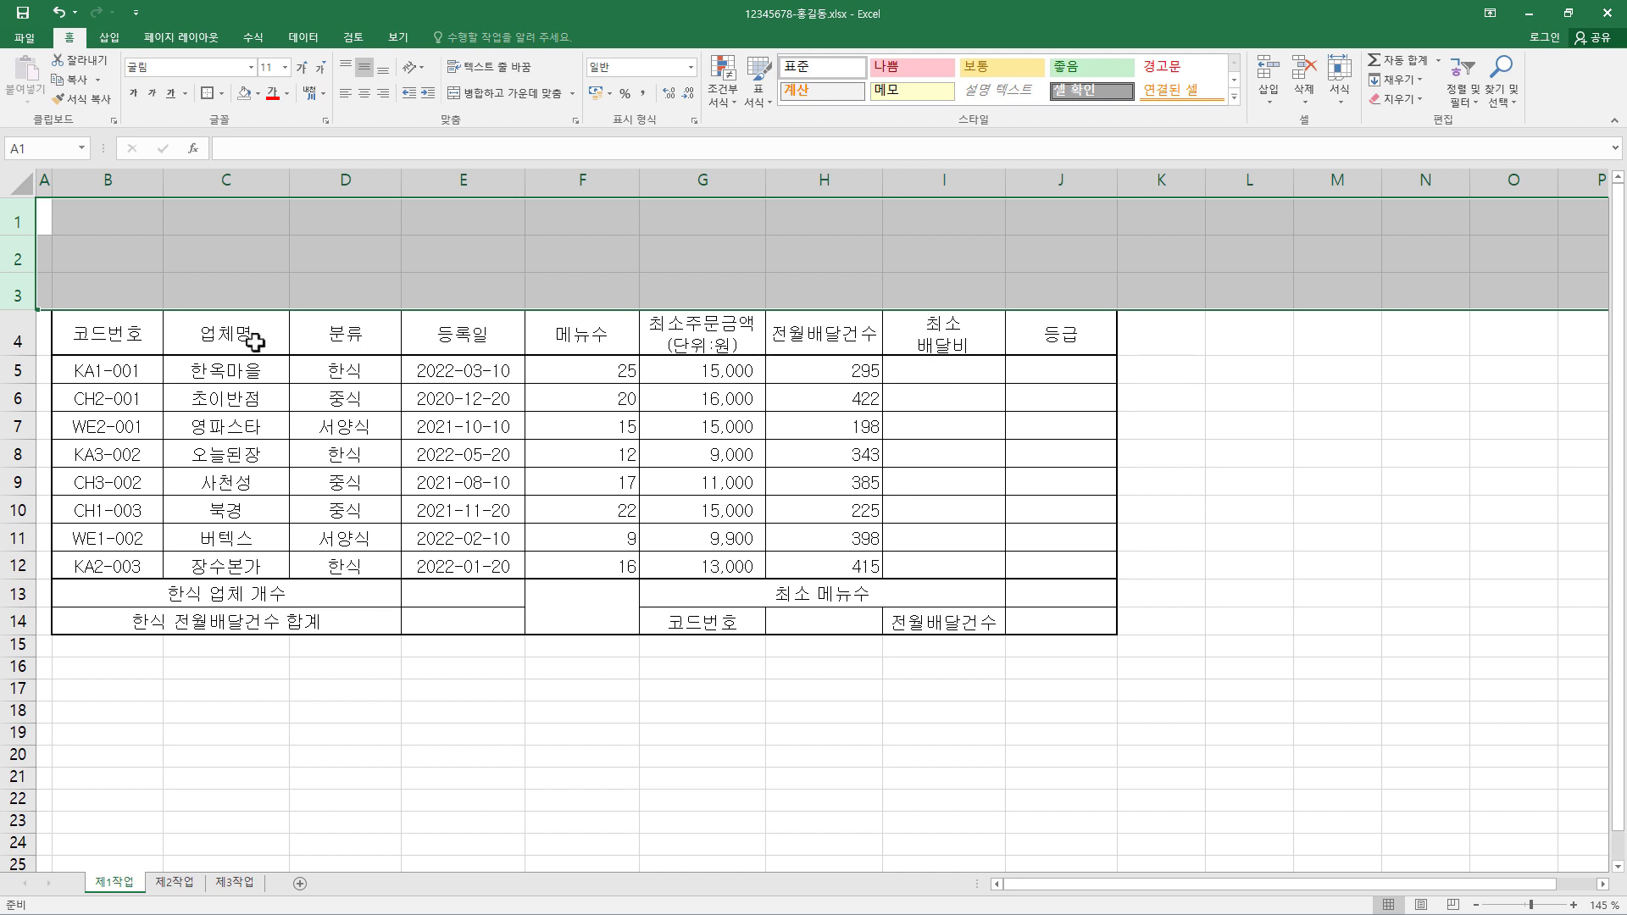
Draw a cross shape (십자형) about 15.7 cm wide and 1.95 cm high over rows 1 to 3, starting at column B
left_click(284, 262)
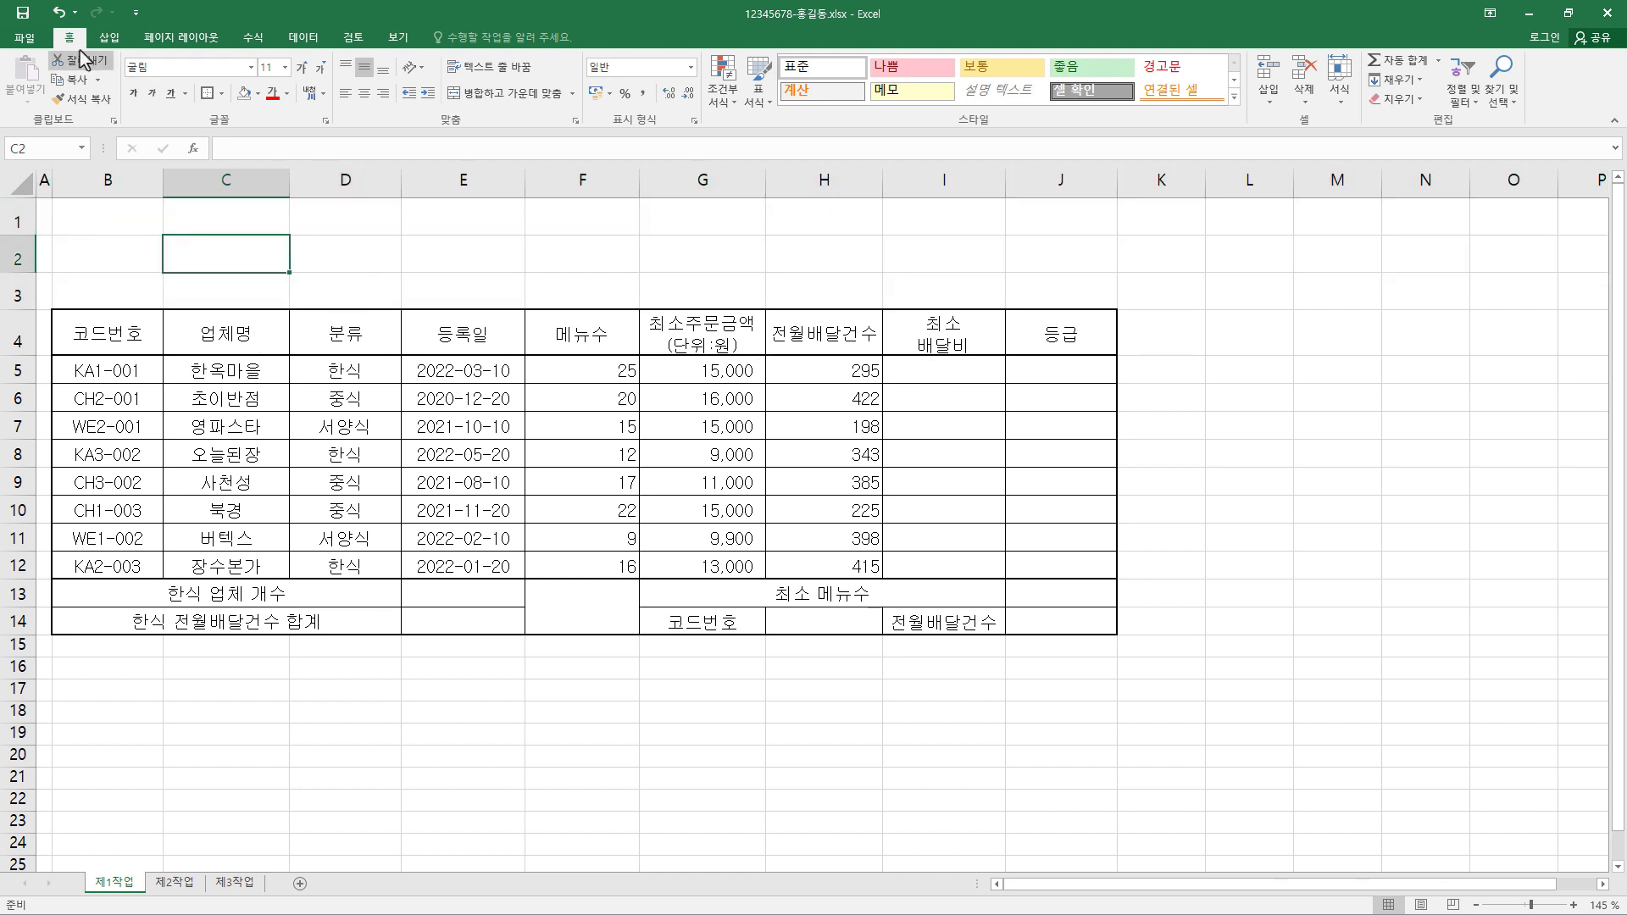
left_click(109, 37)
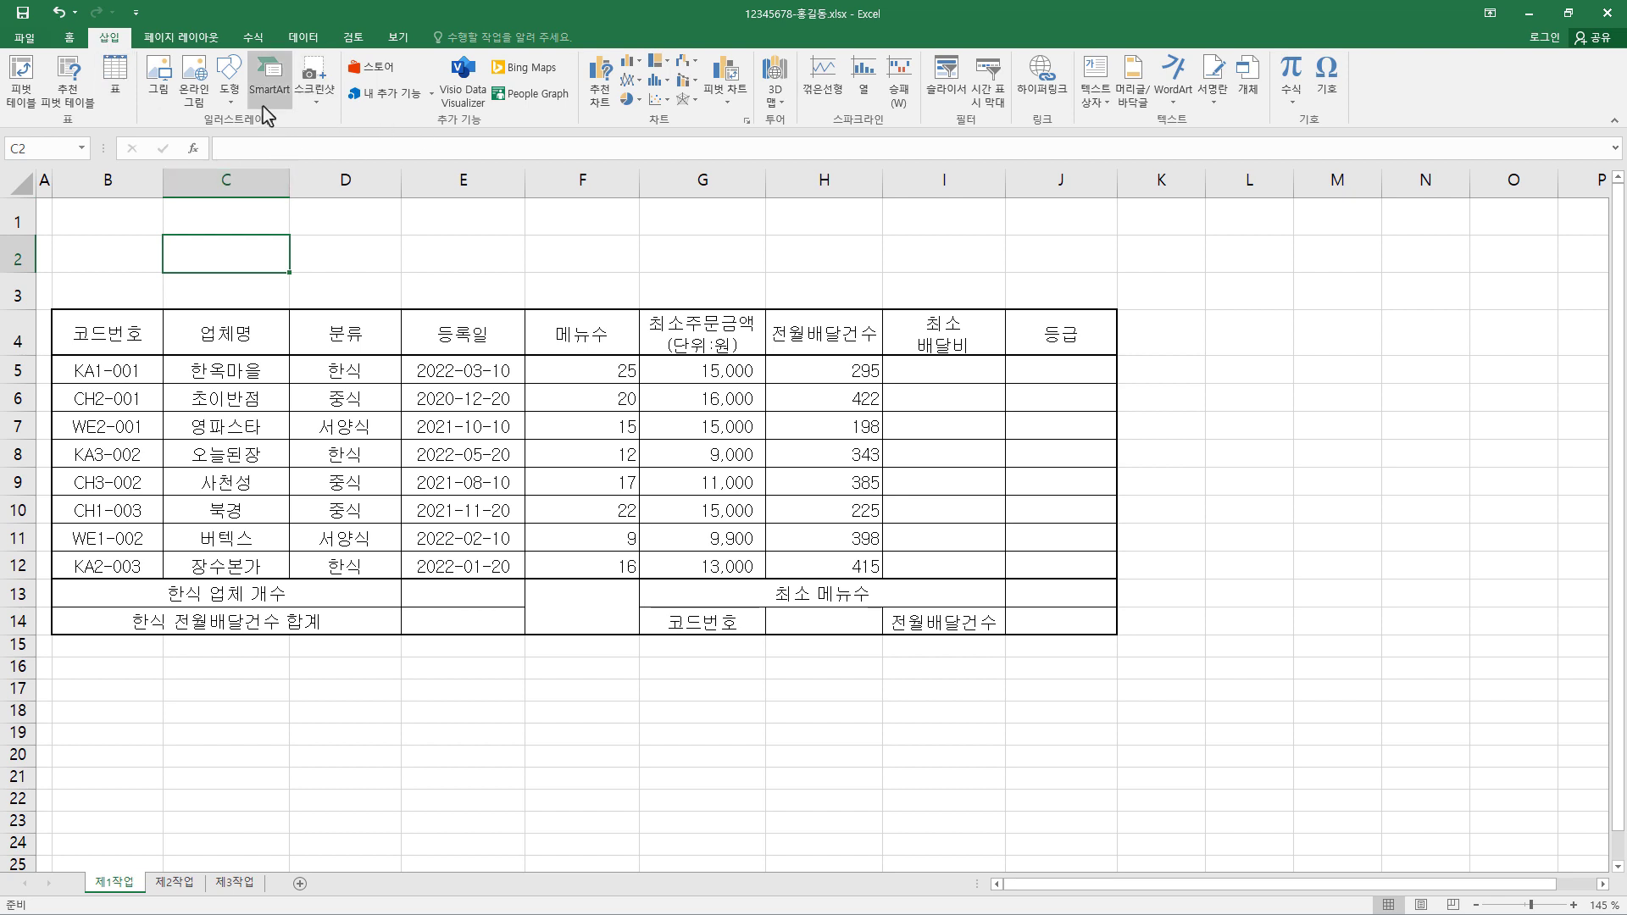
left_click(229, 89)
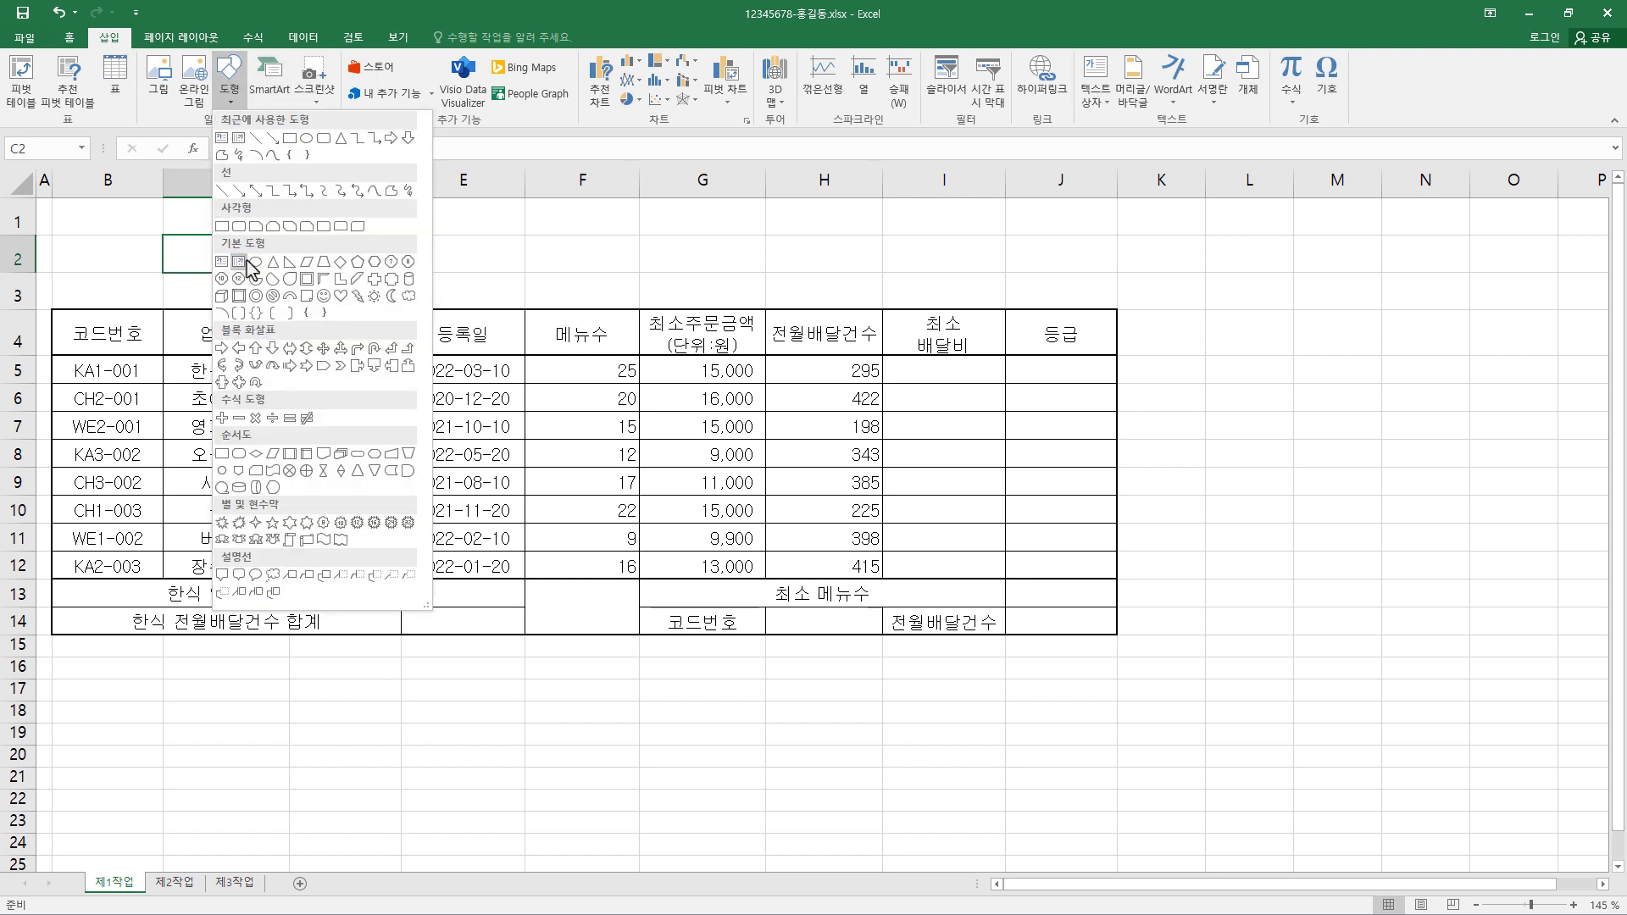
left_click(376, 281)
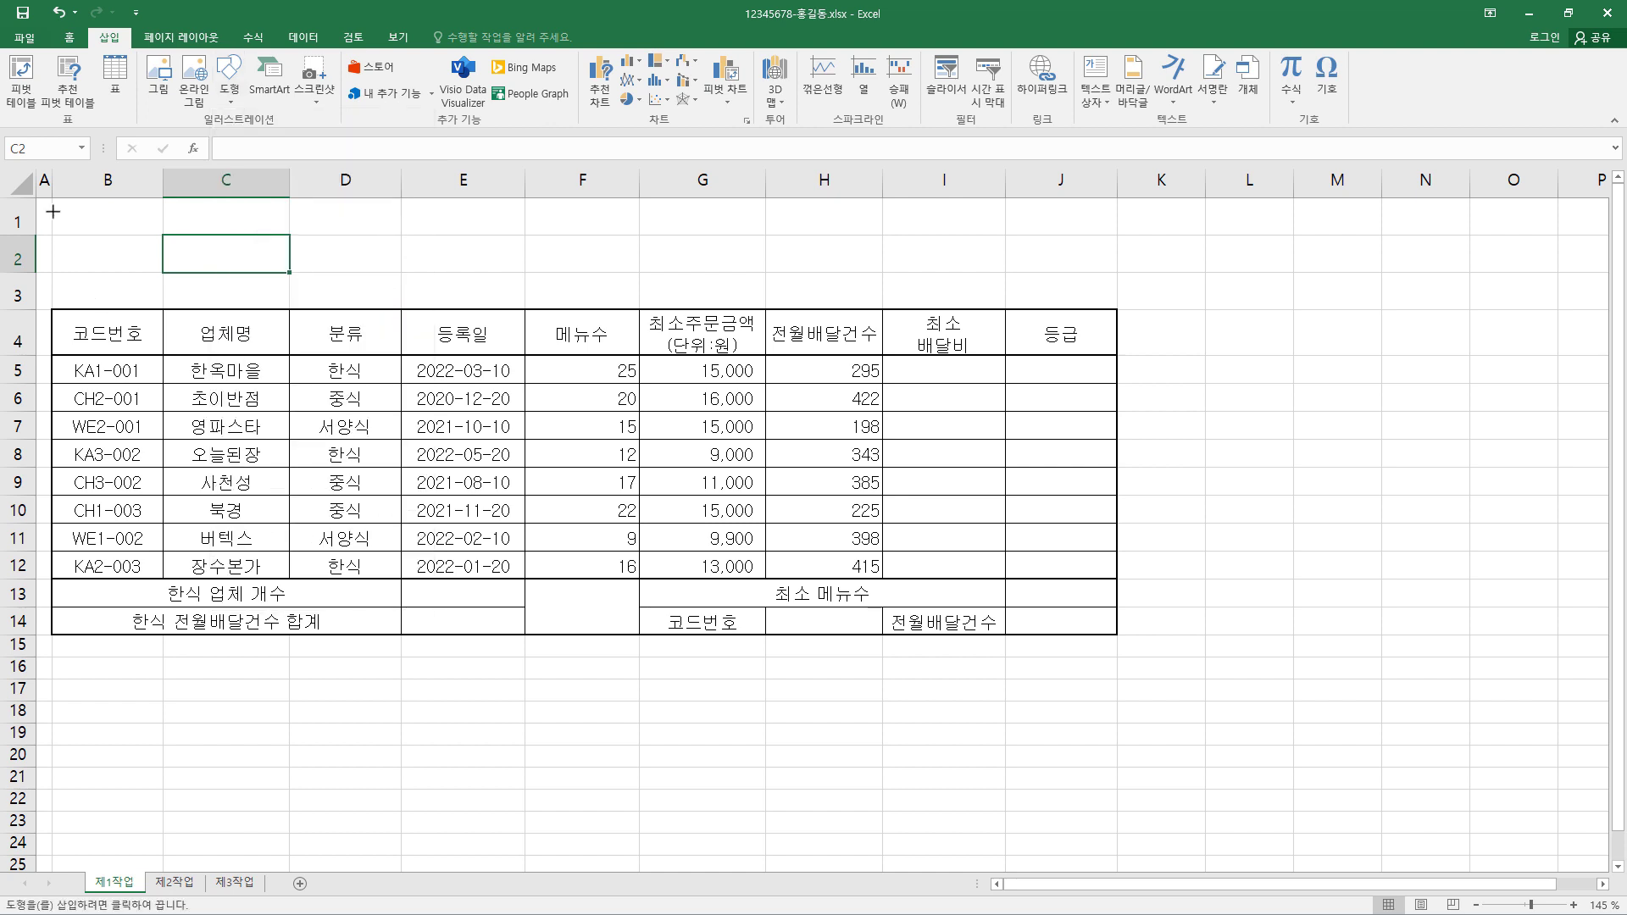
mouse_move(52, 208)
left_mouse_down()
mouse_move(175, 247)
mouse_move(686, 262)
mouse_move(780, 298)
left_mouse_up()
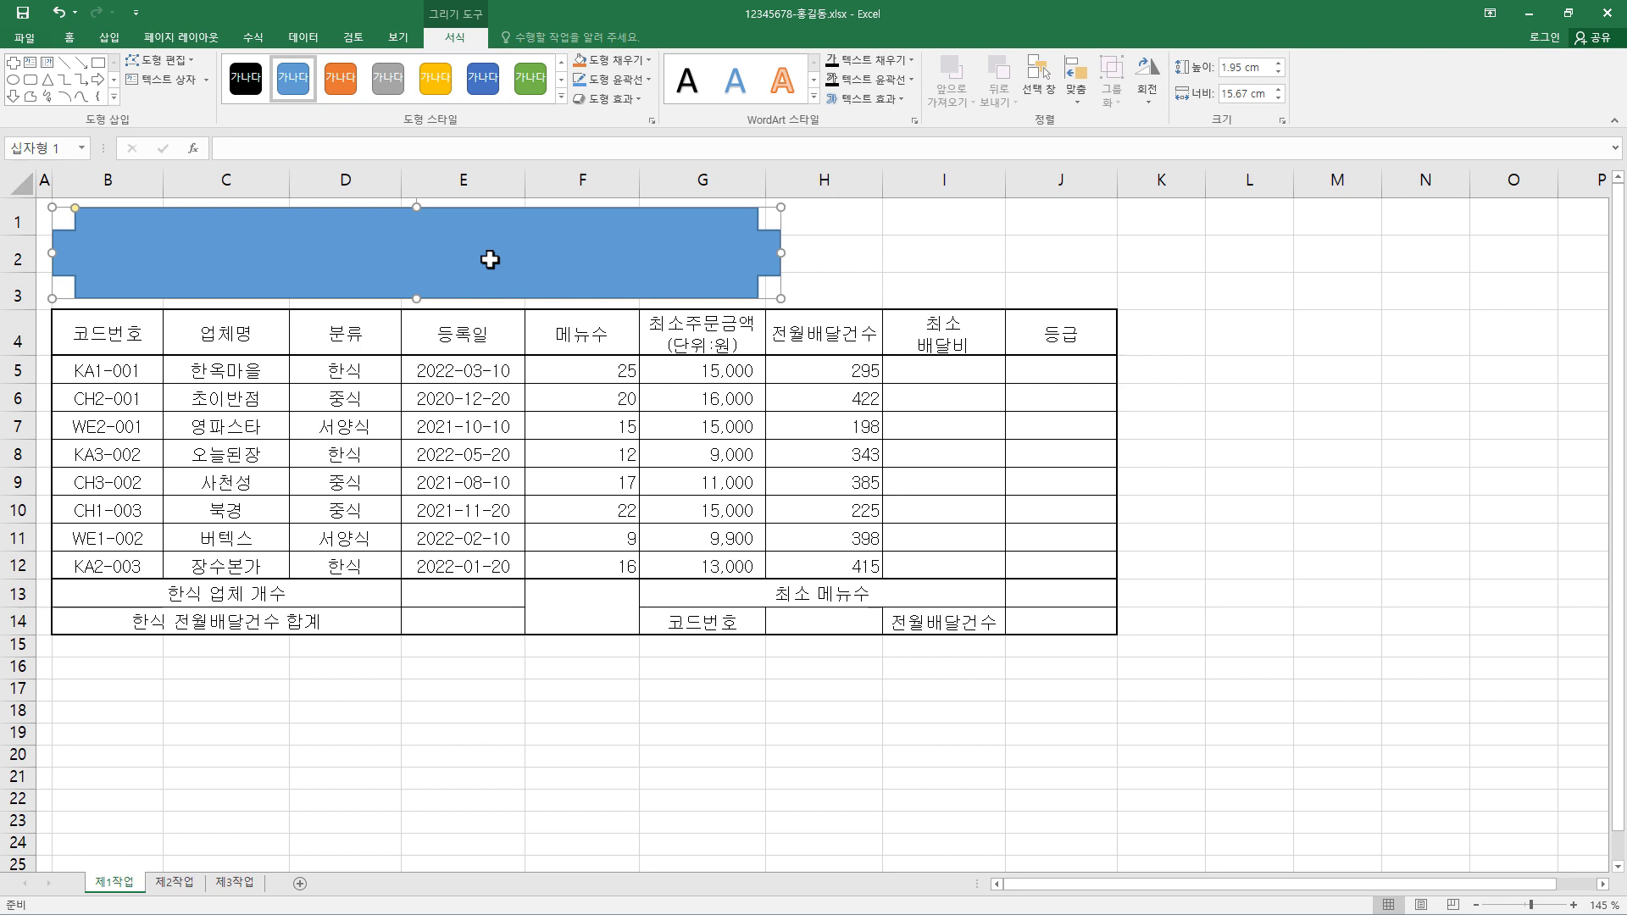
Give the cross shape an outer shadow offset to the right and a yellow fill
left_click(637, 99)
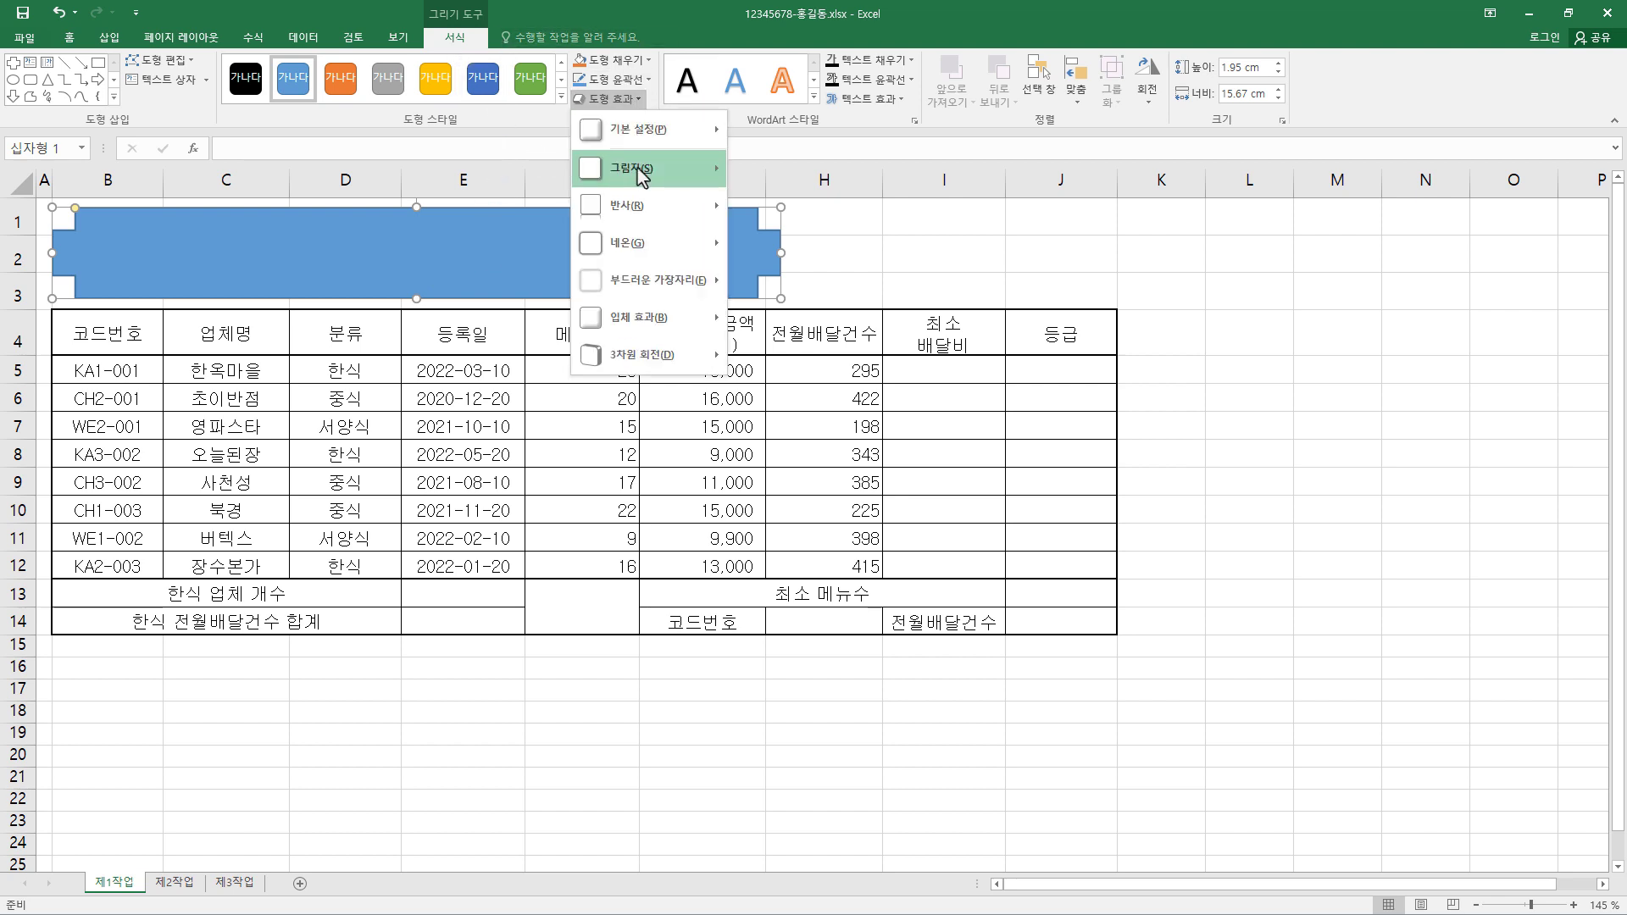
mouse_move(642, 176)
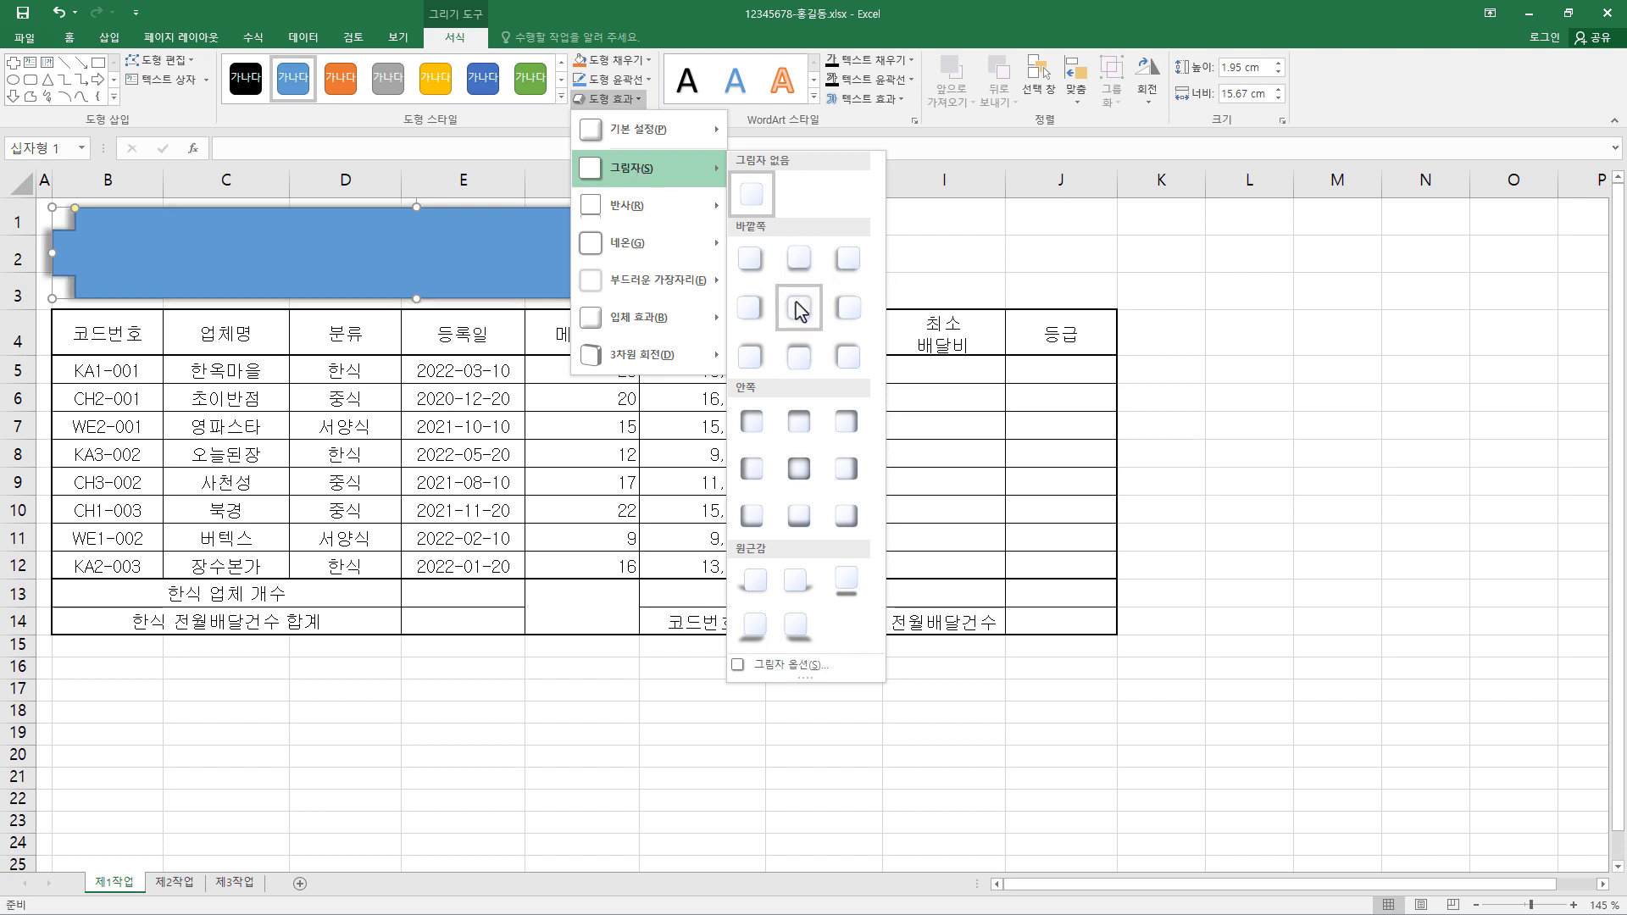
left_click(752, 307)
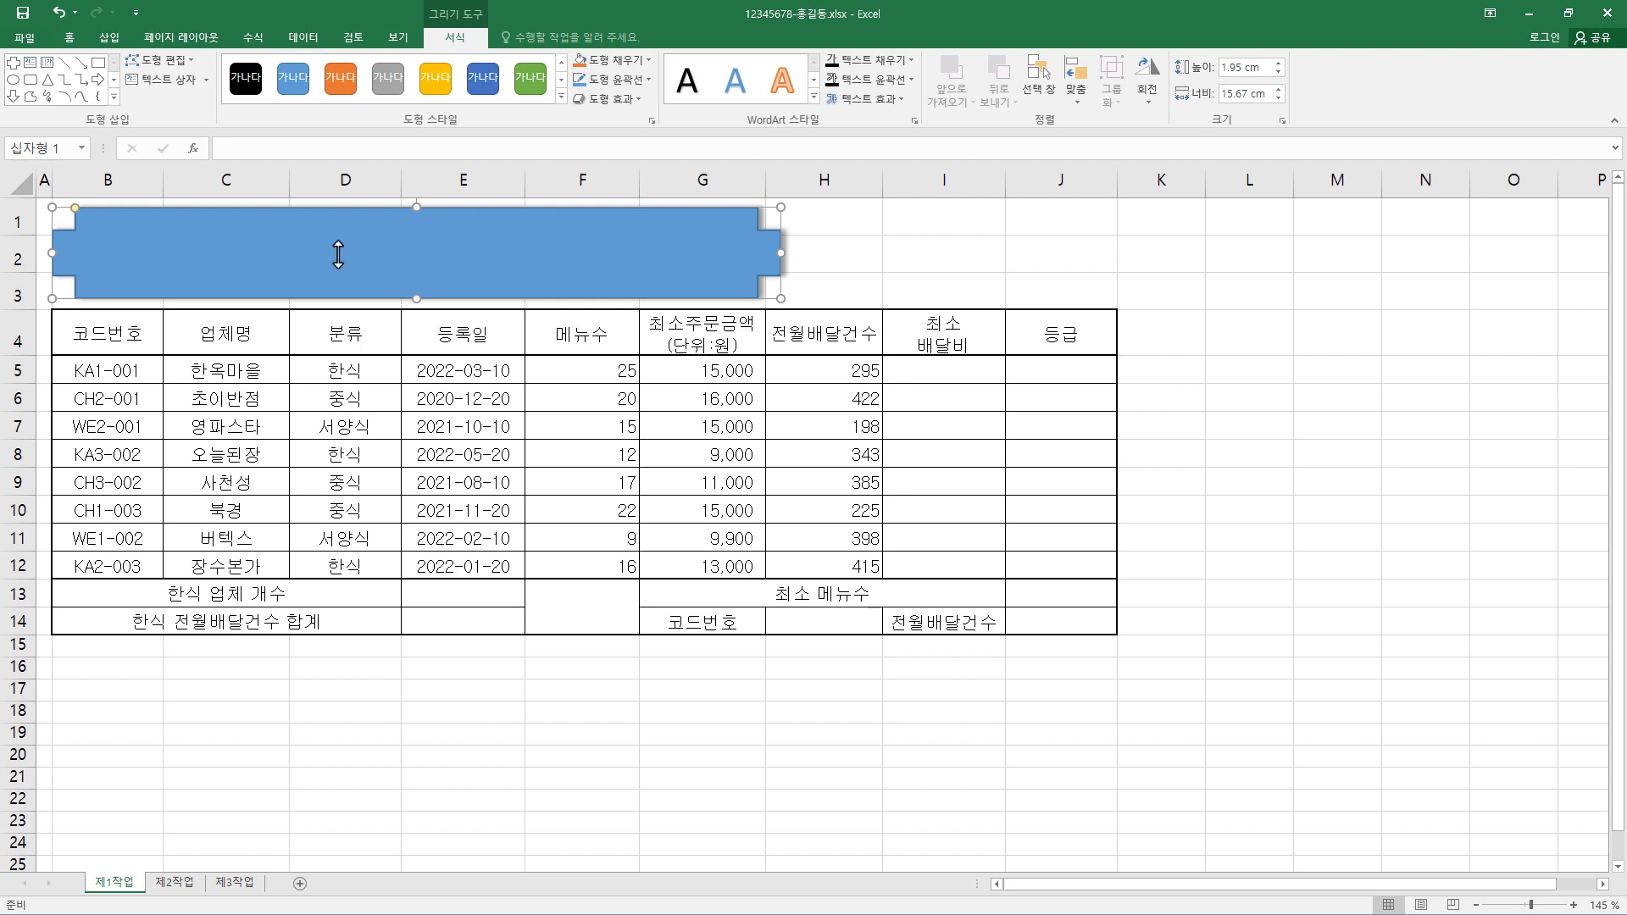
left_click(612, 60)
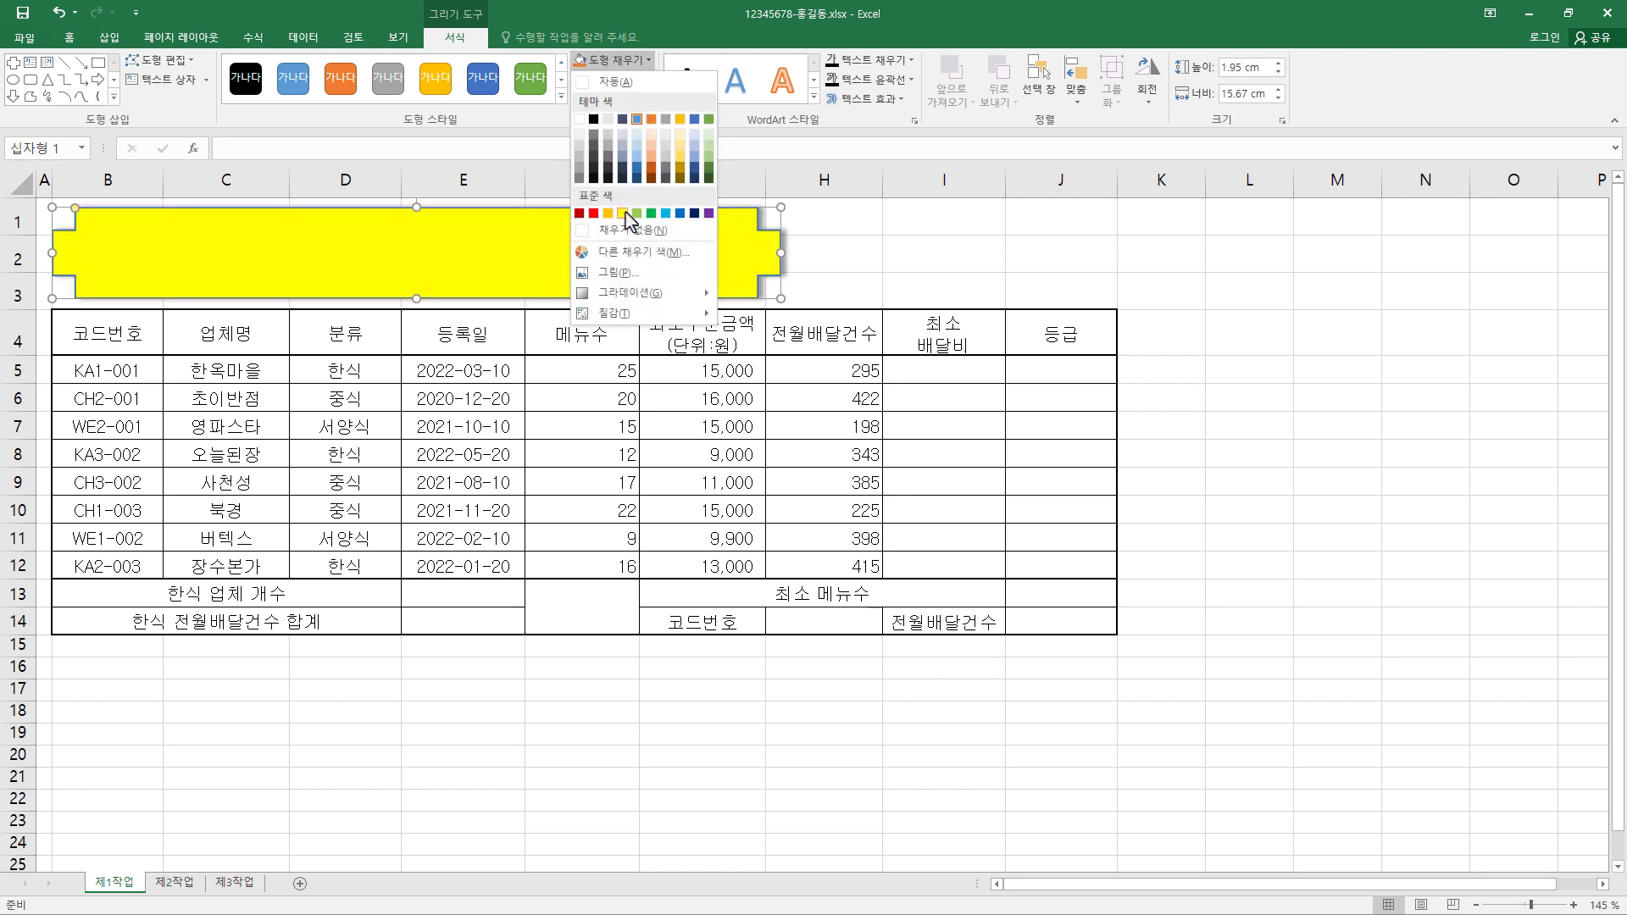
left_click(625, 213)
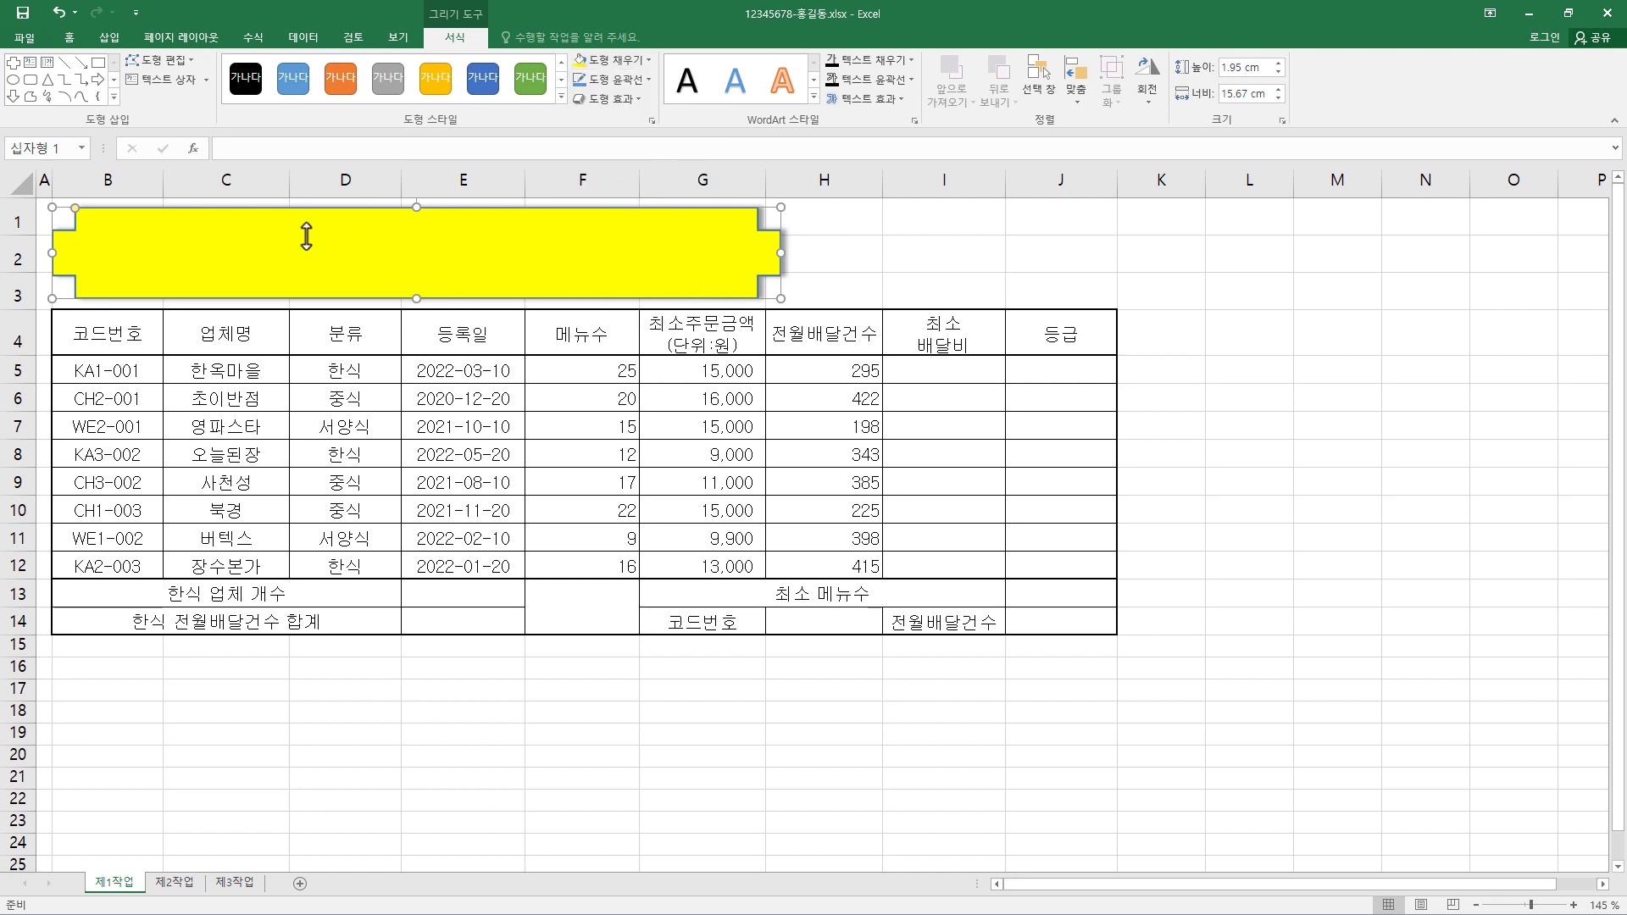
left_click(70, 38)
left_click(258, 93)
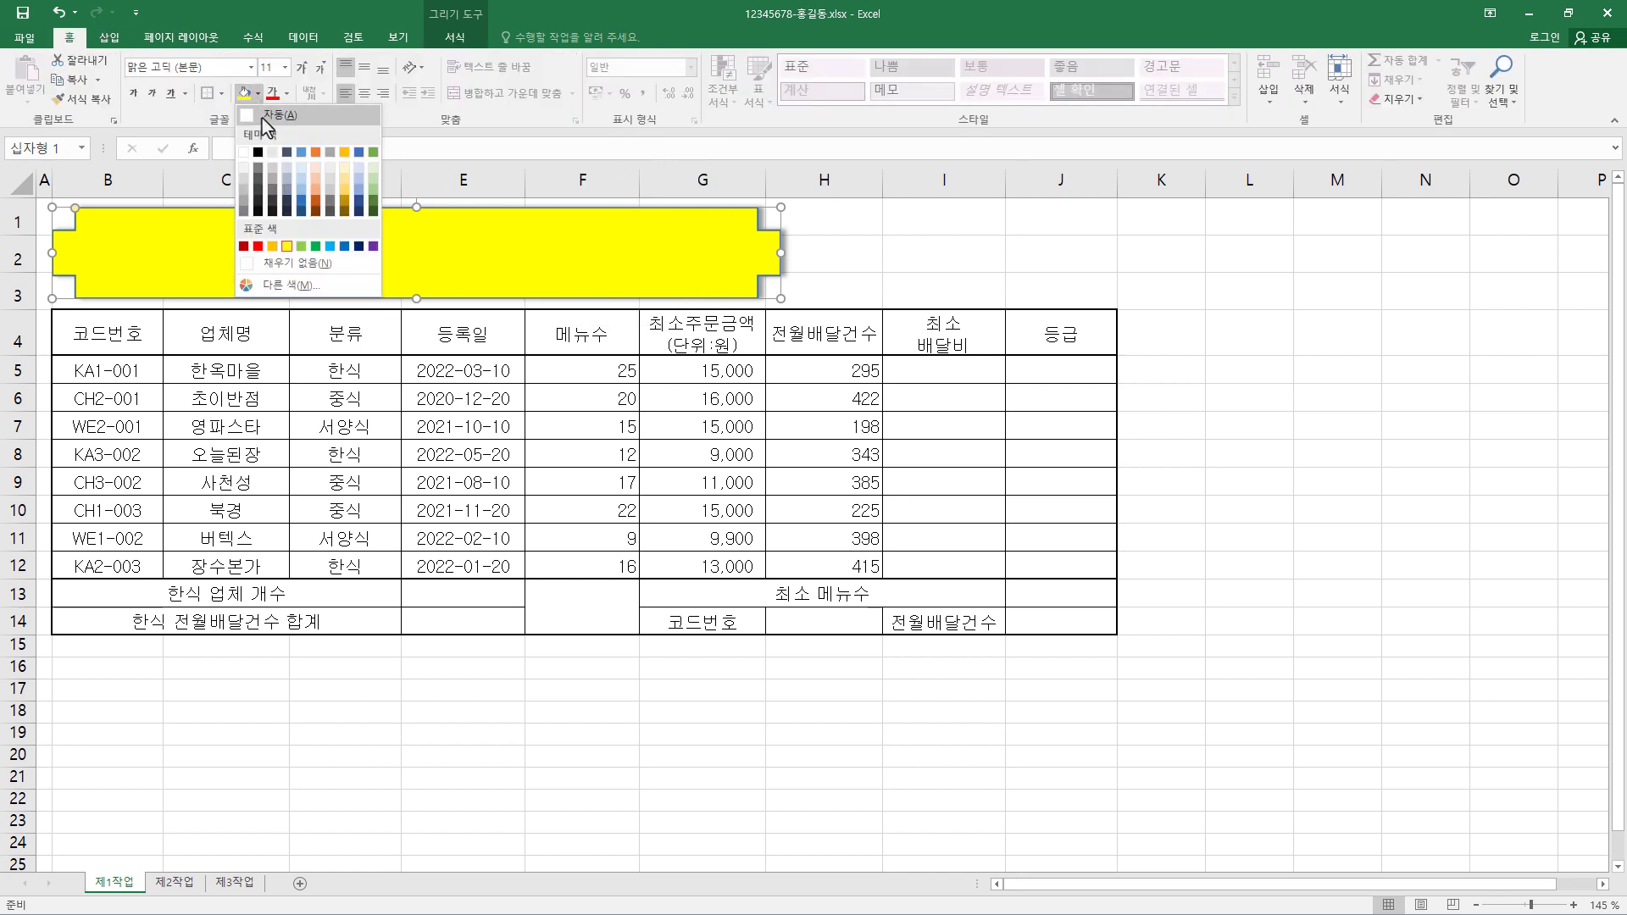
left_click(288, 247)
Set the cross shape's text to 굴림, size 24, bold
left_click(207, 67)
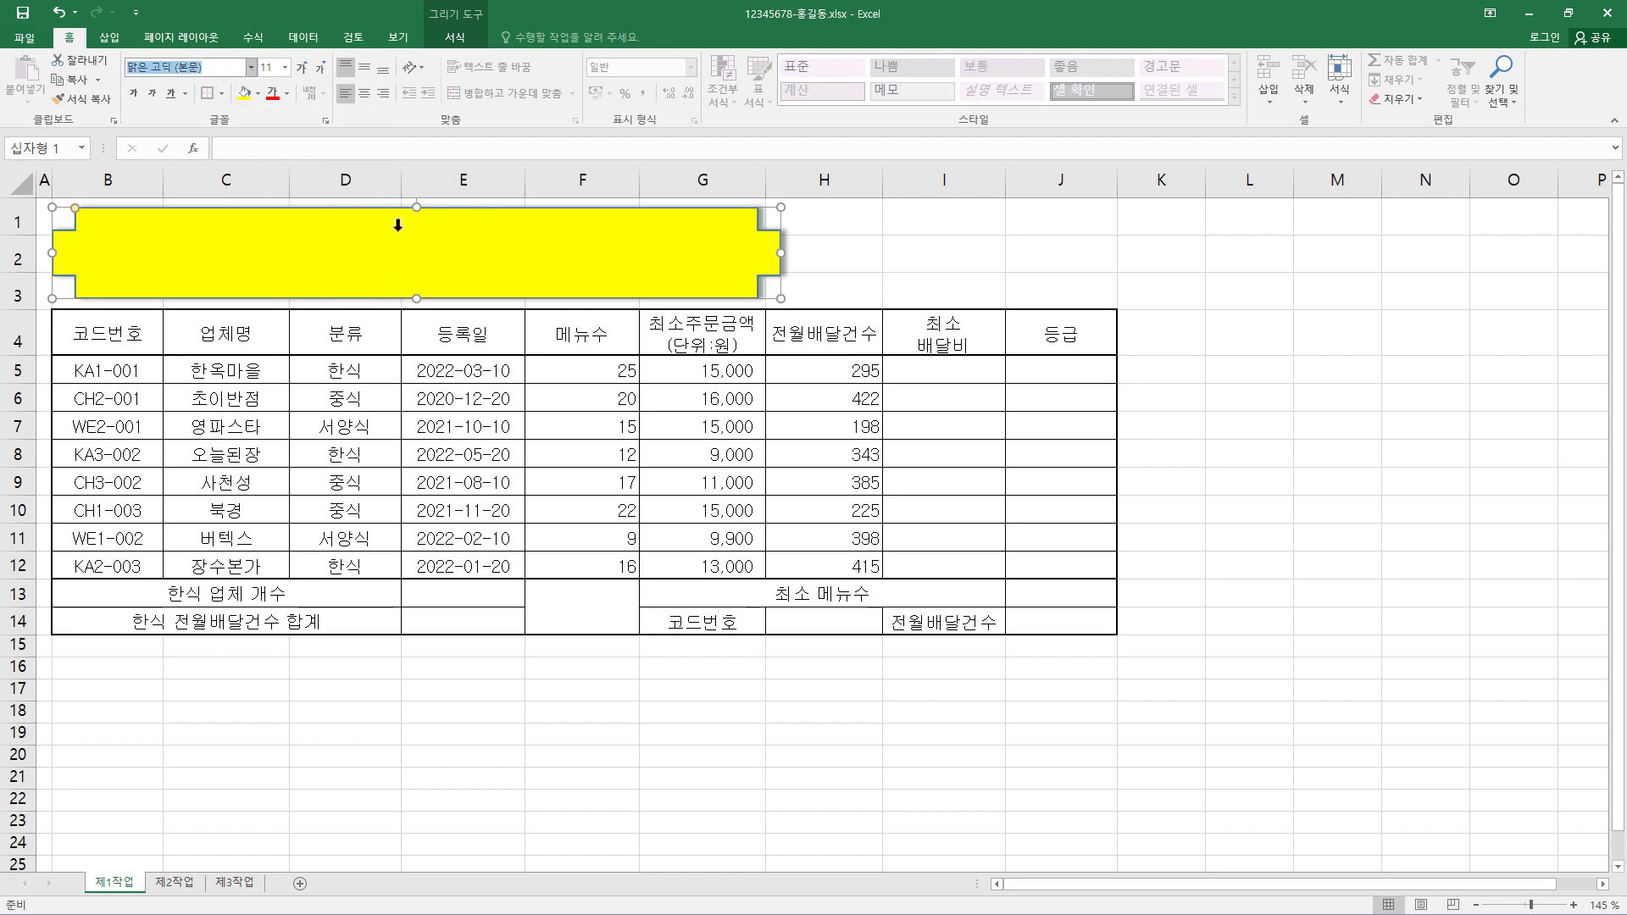
key("BackSpace")
key("Return")
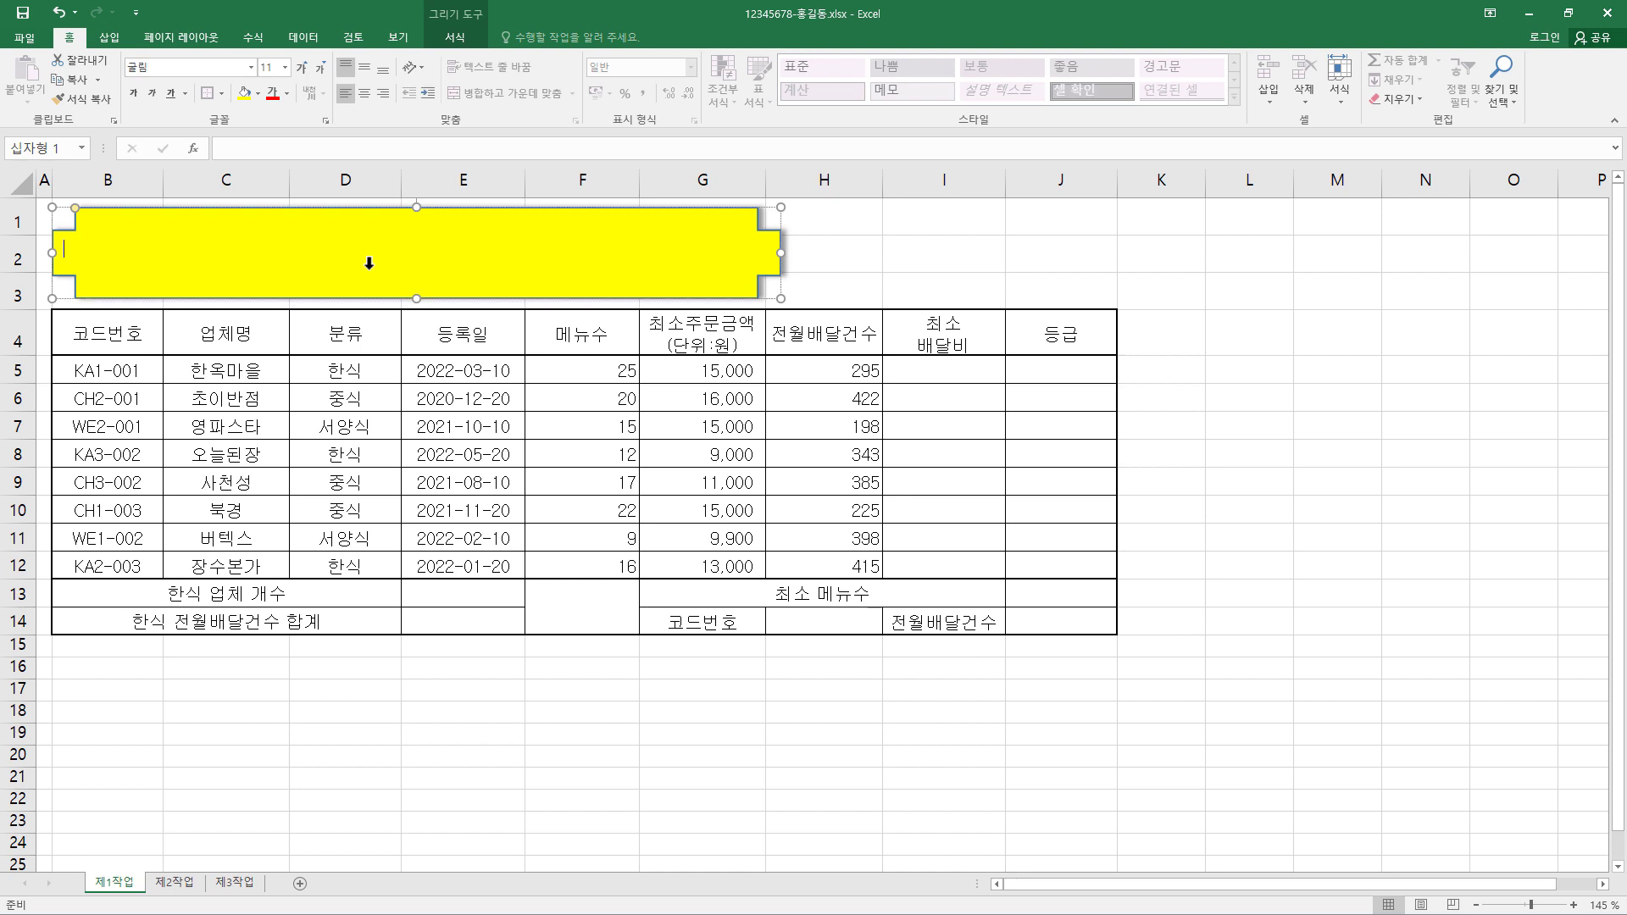
left_click(285, 67)
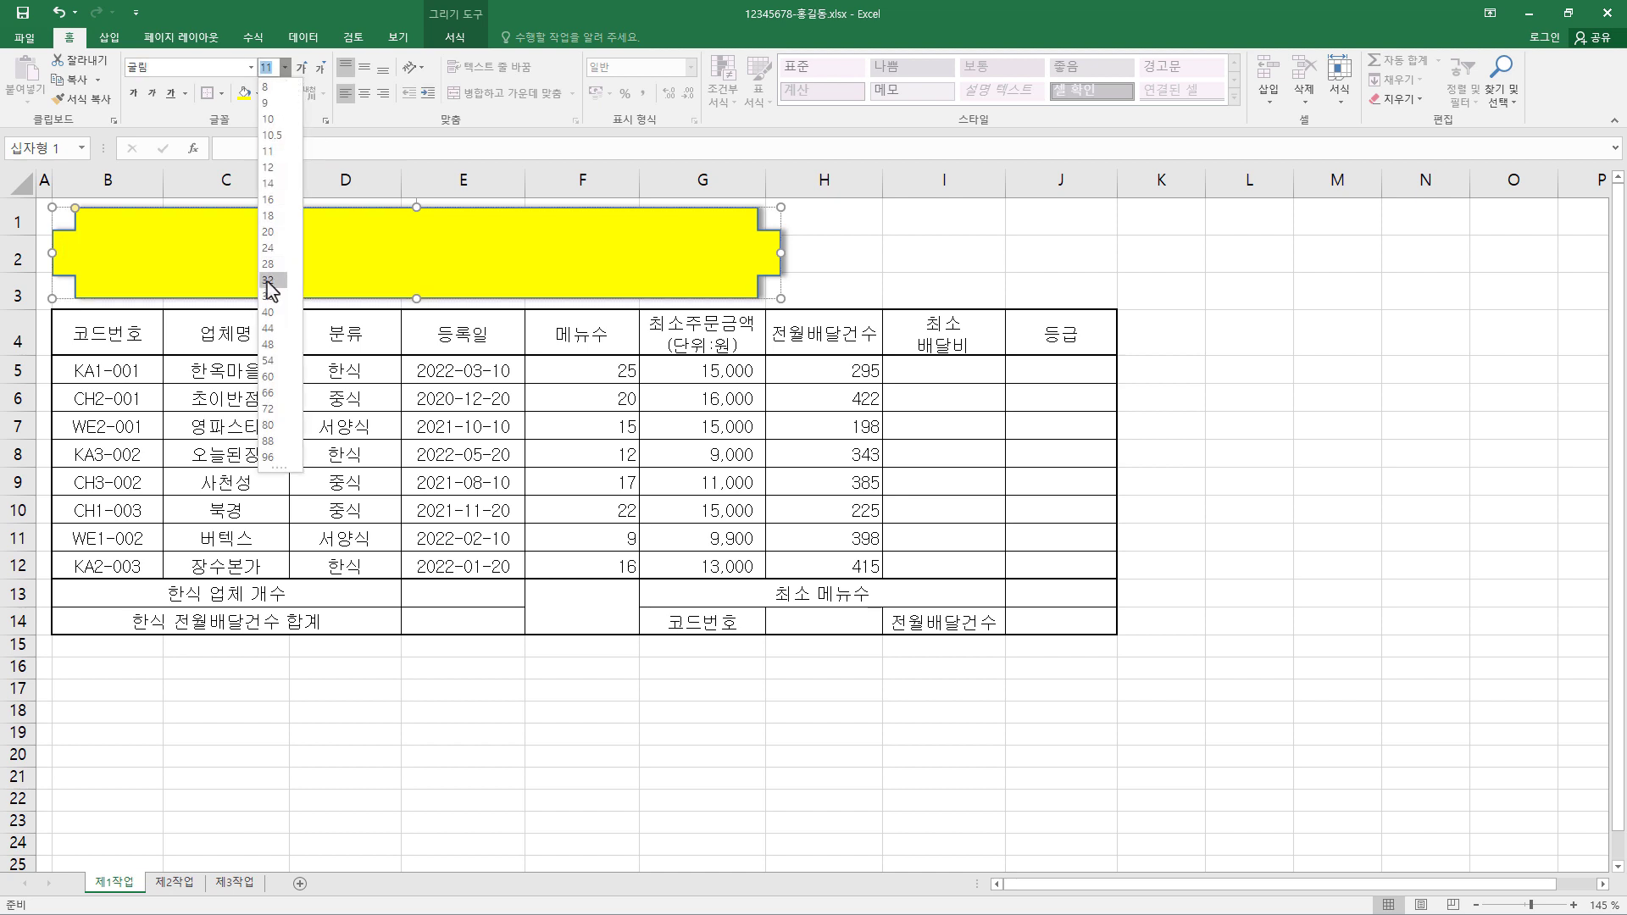
left_click(271, 248)
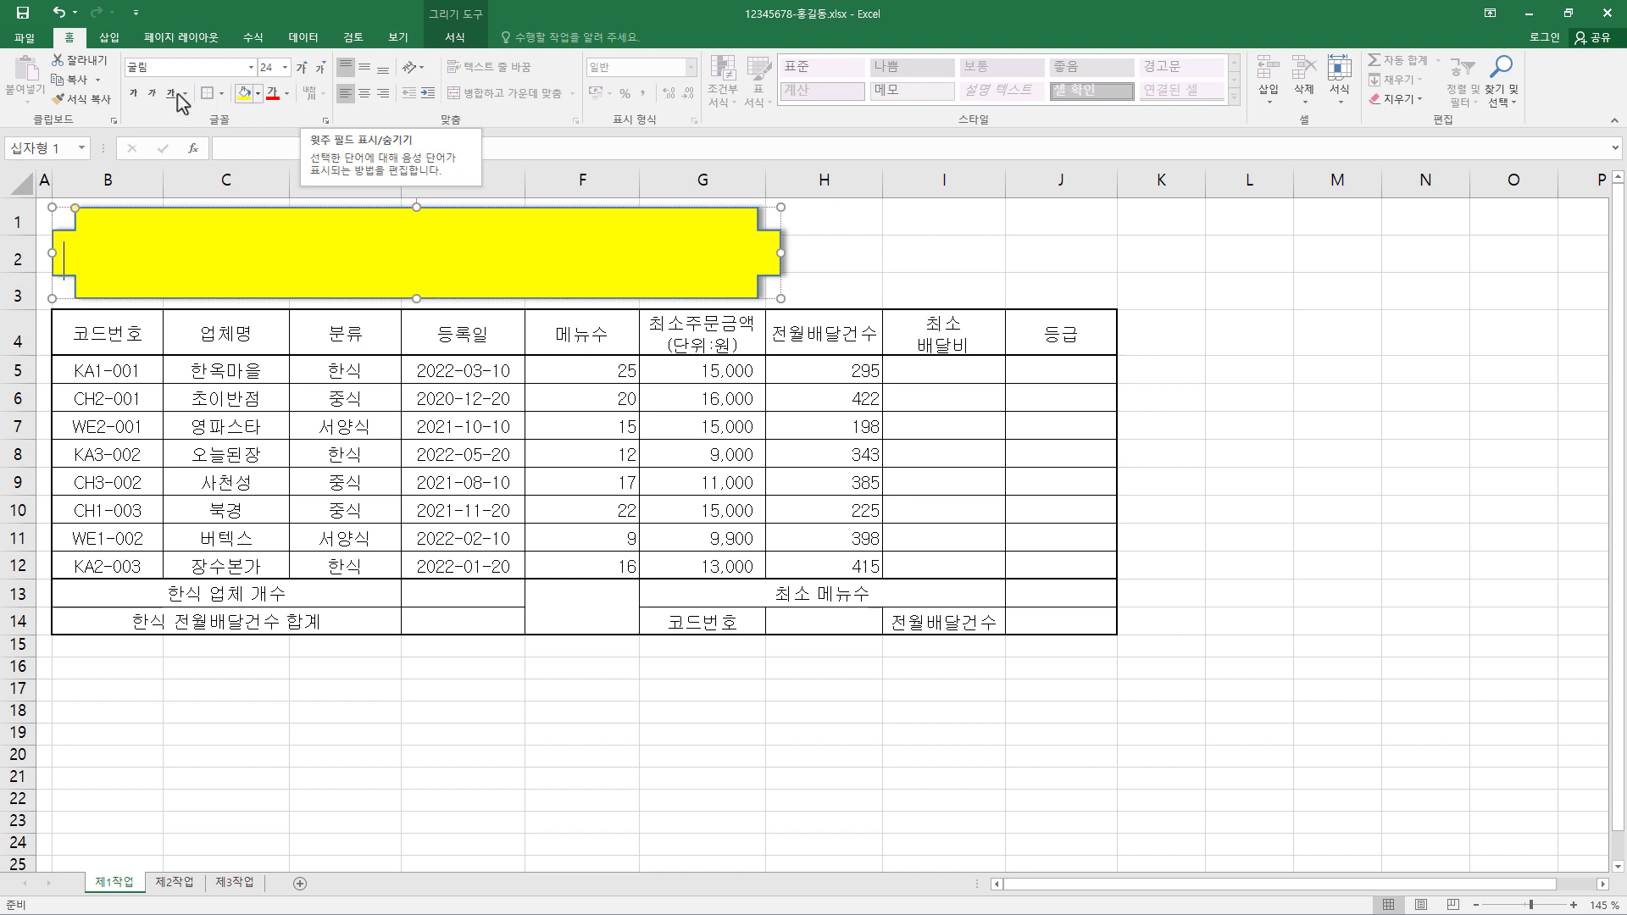
left_click(134, 94)
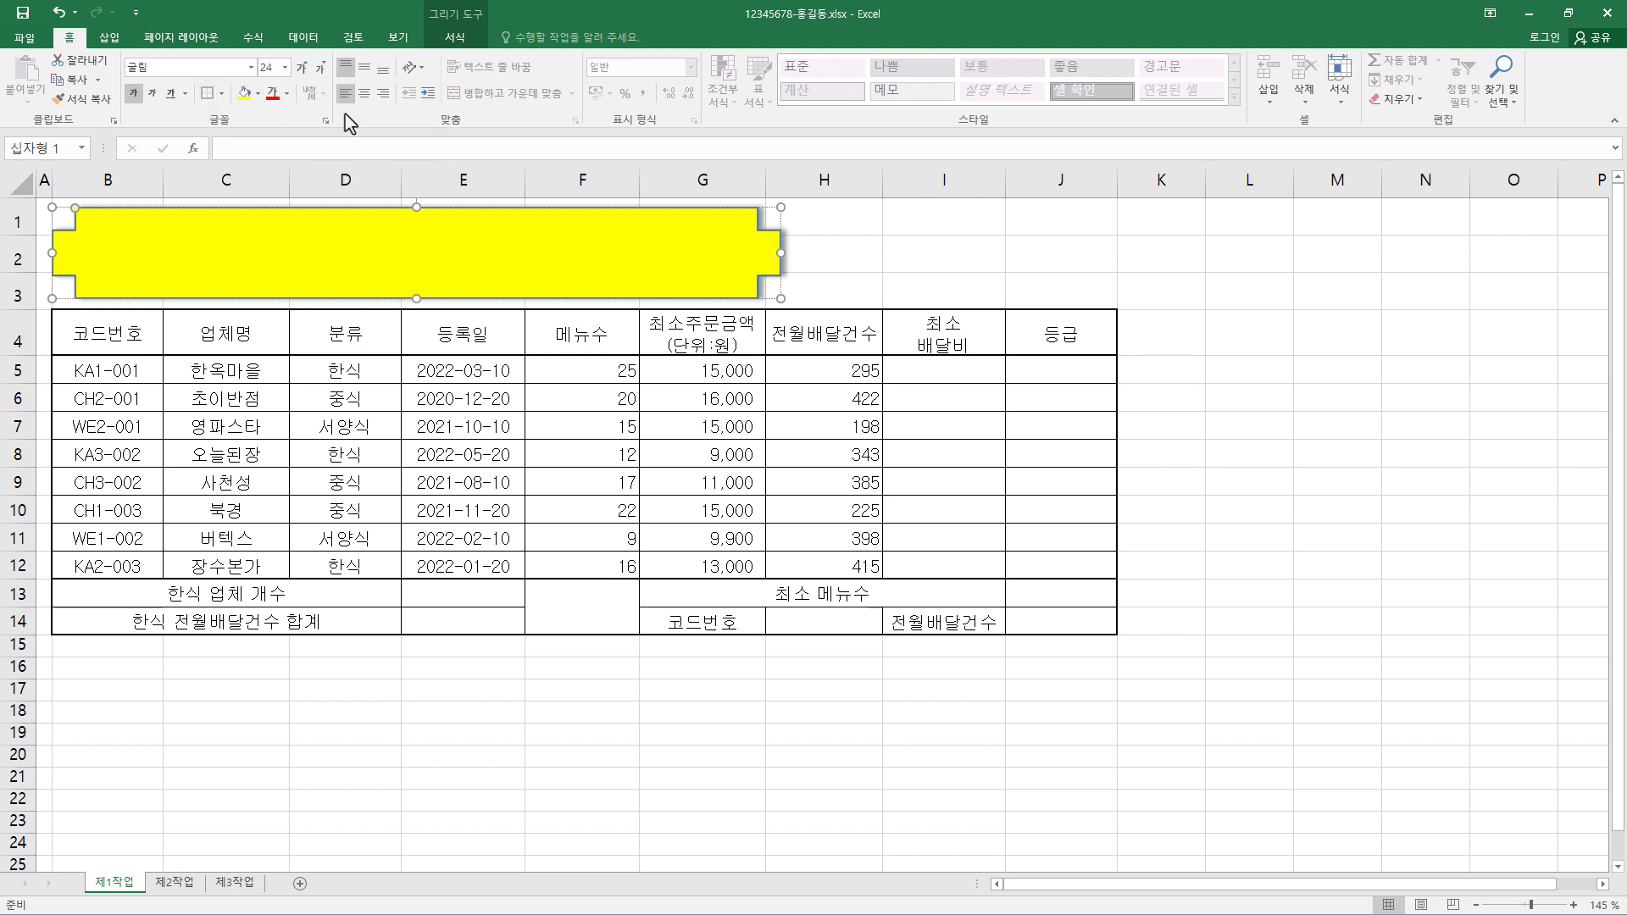
Centre the shape's text vertically and horizontally and set its font colour to black (검정, 텍스트 1)
left_click(365, 70)
left_click(369, 88)
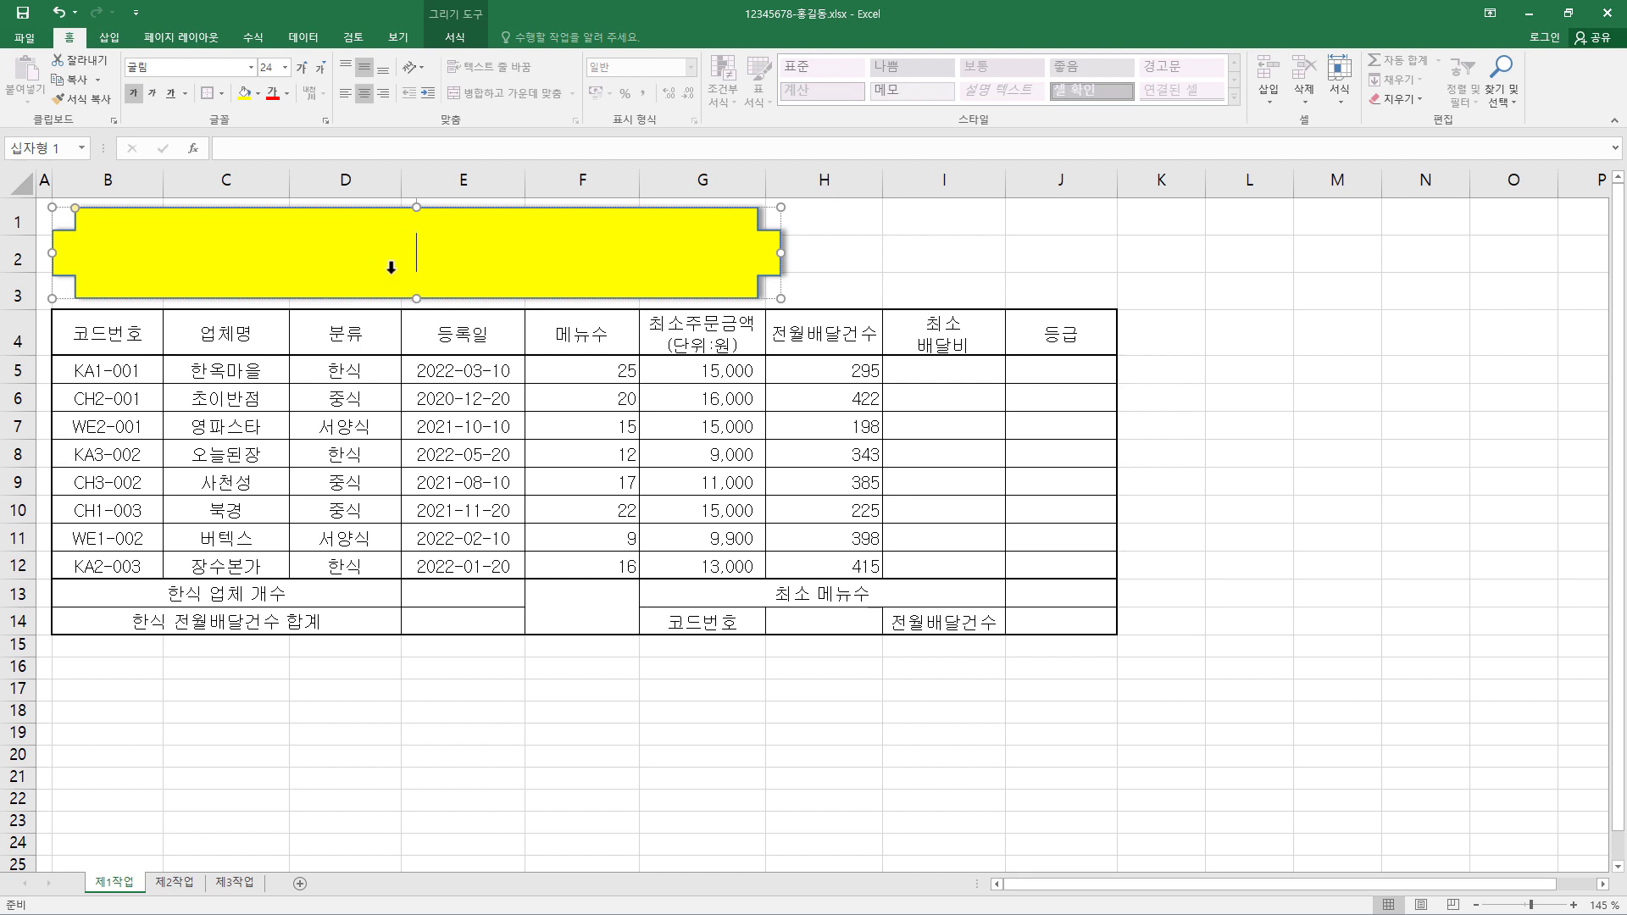
type("1")
left_click(286, 94)
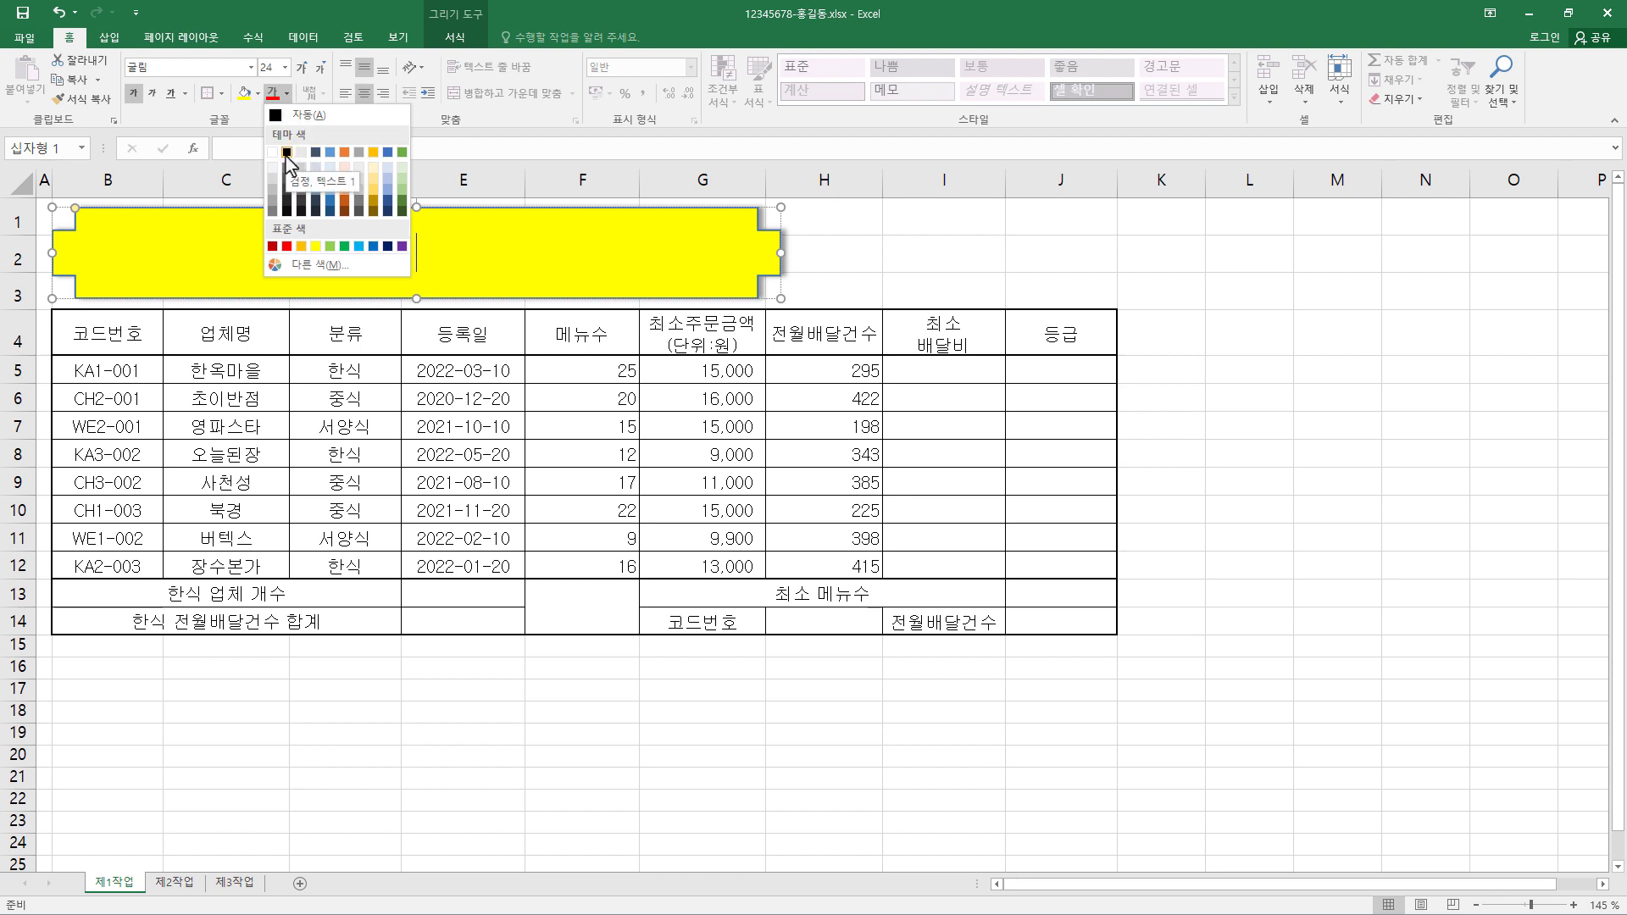
left_click(286, 153)
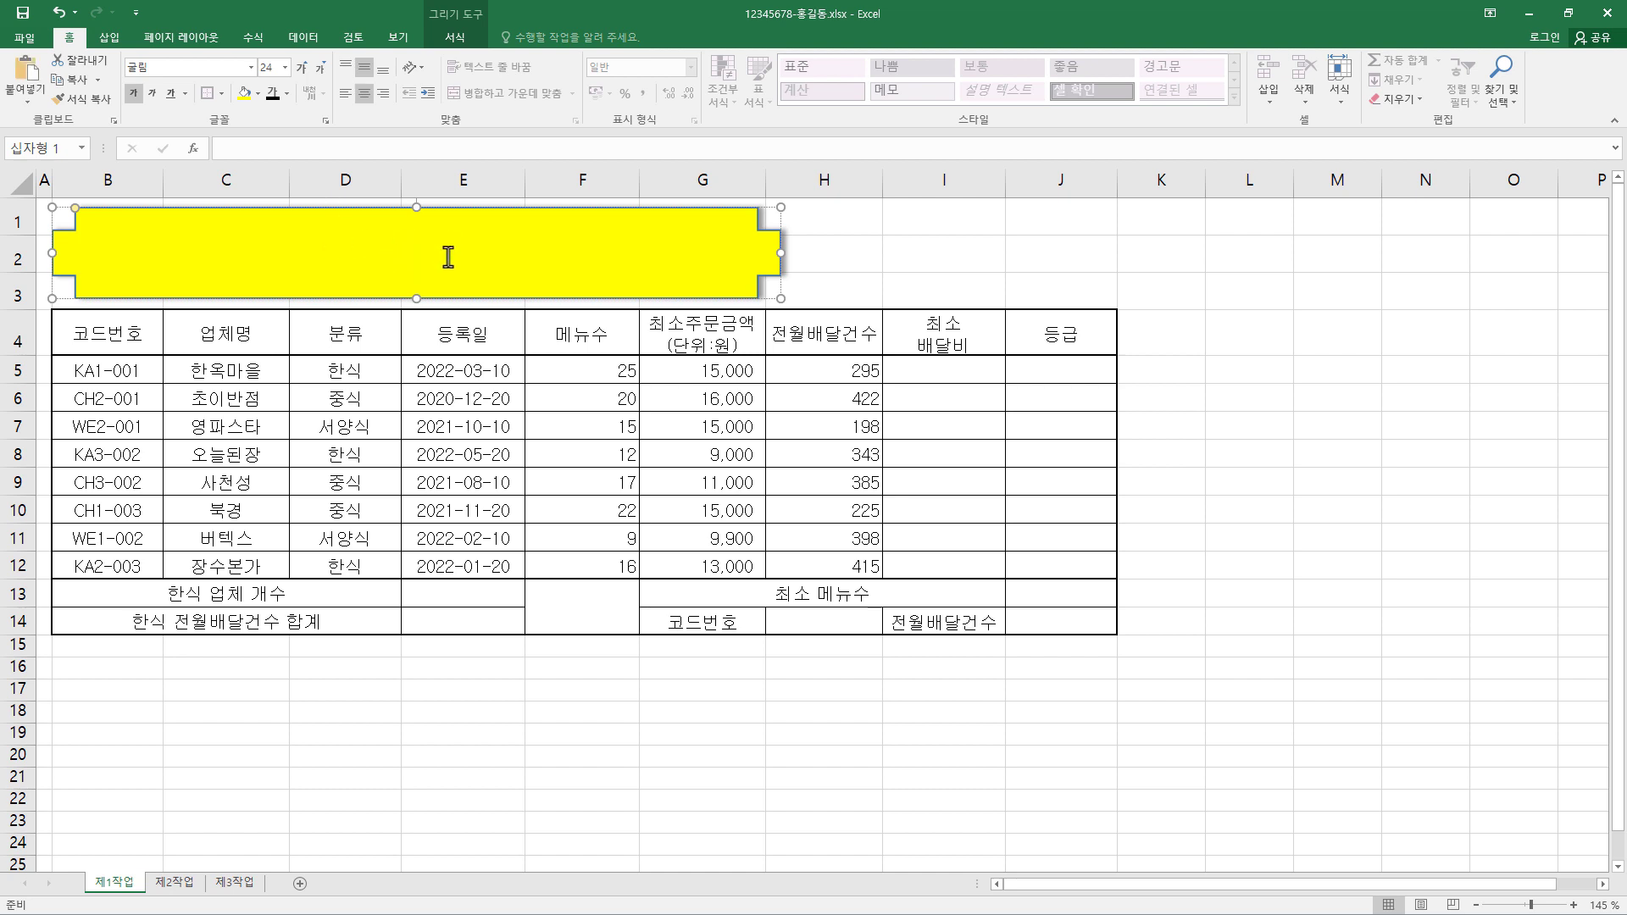
Enter the title 미래 배달앱 등록업체 관리 현황 in the cross shape
type("미래 배달앱 등록업체 관리 현황")
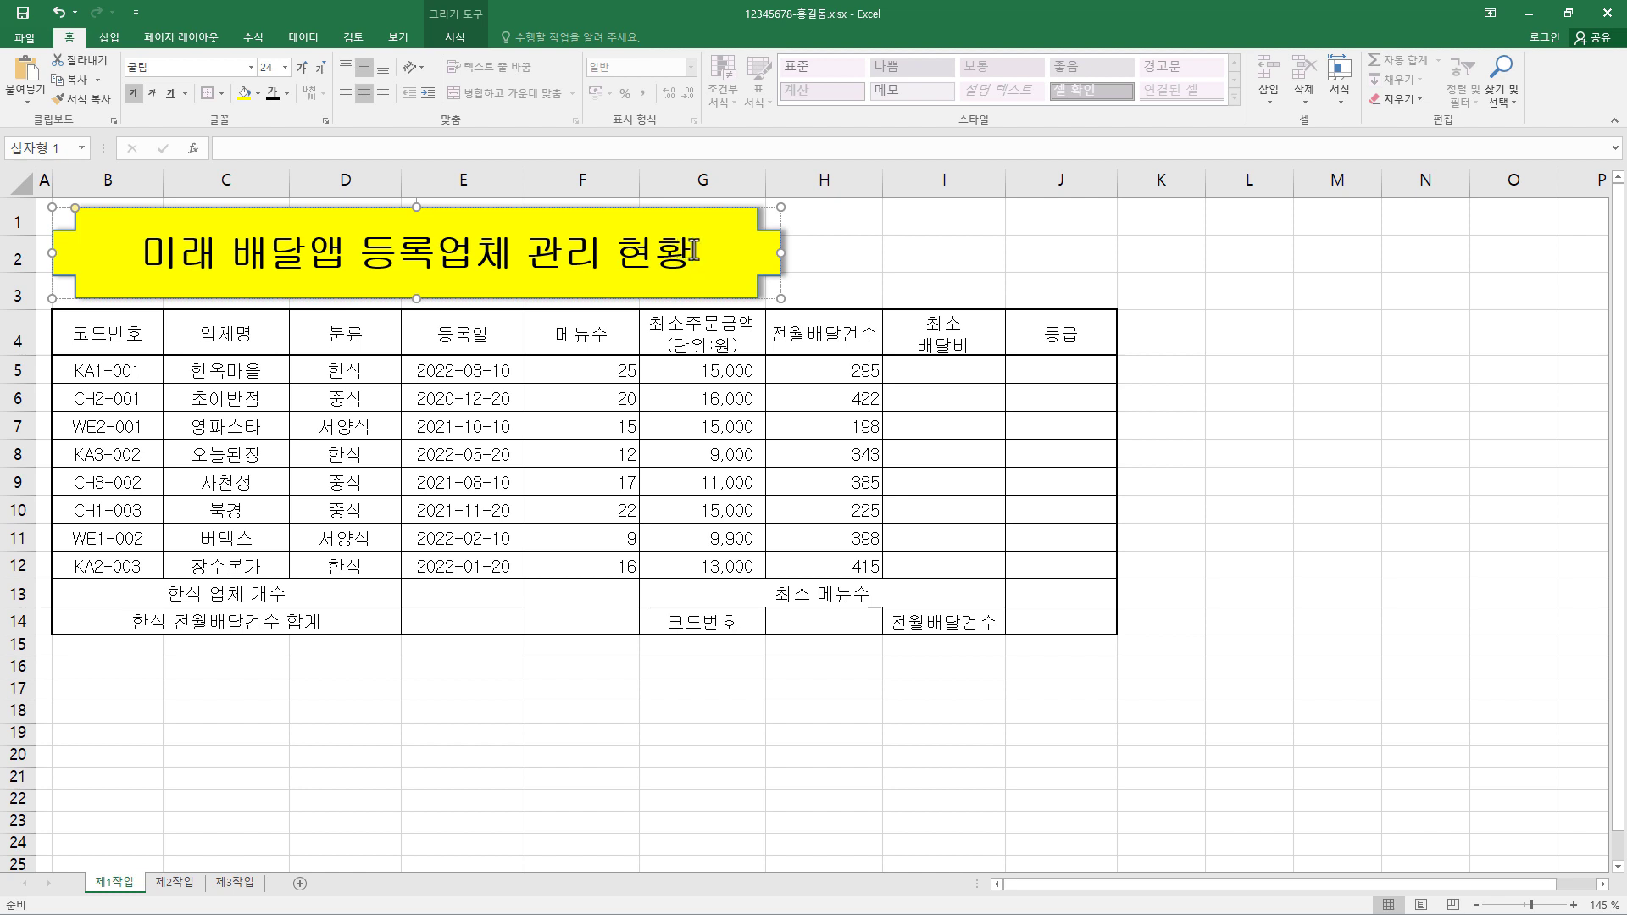
left_click_drag(688, 246, 140, 254)
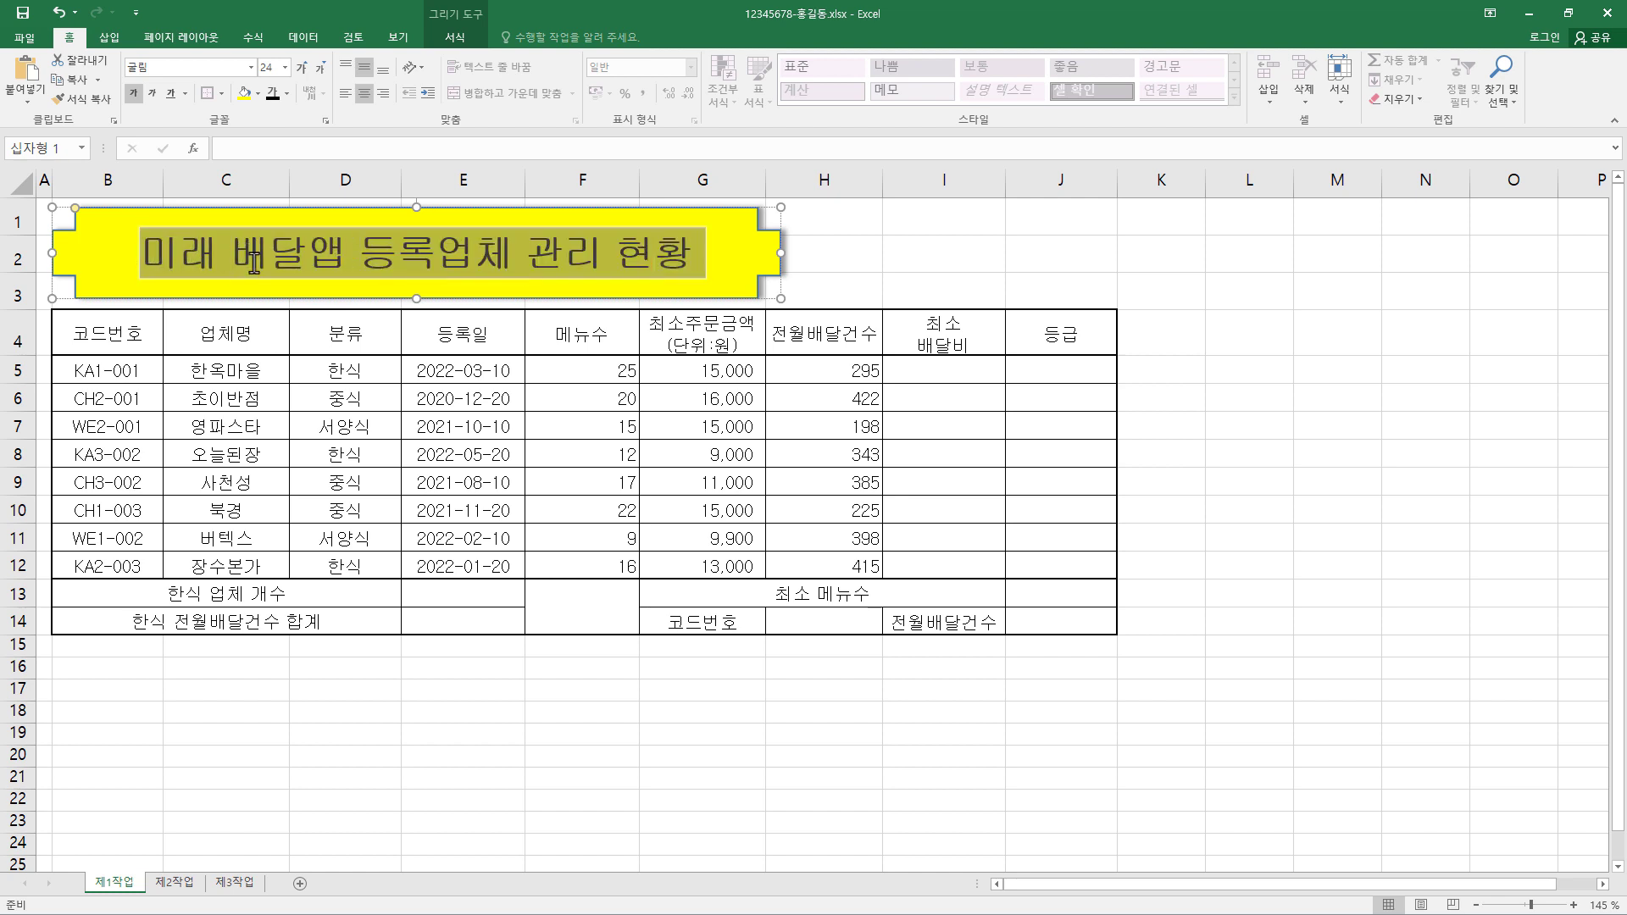
left_click(396, 253)
left_click(526, 207)
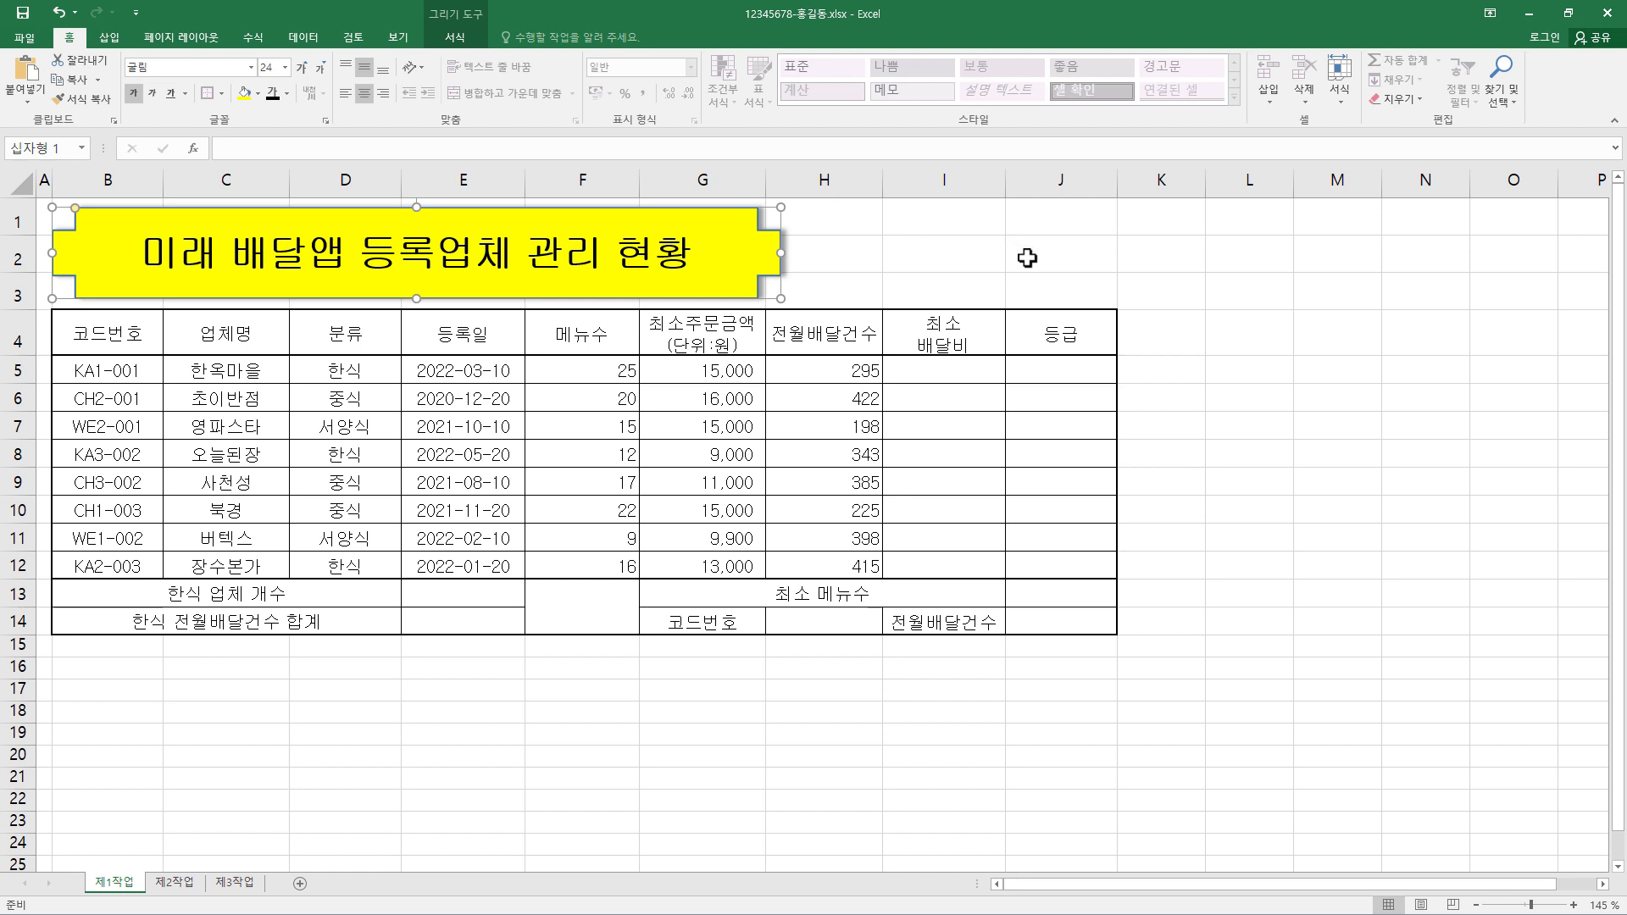
Enter 결재 in cell L17 with a line break between the two characters
left_click_drag(1217, 890, 1254, 889)
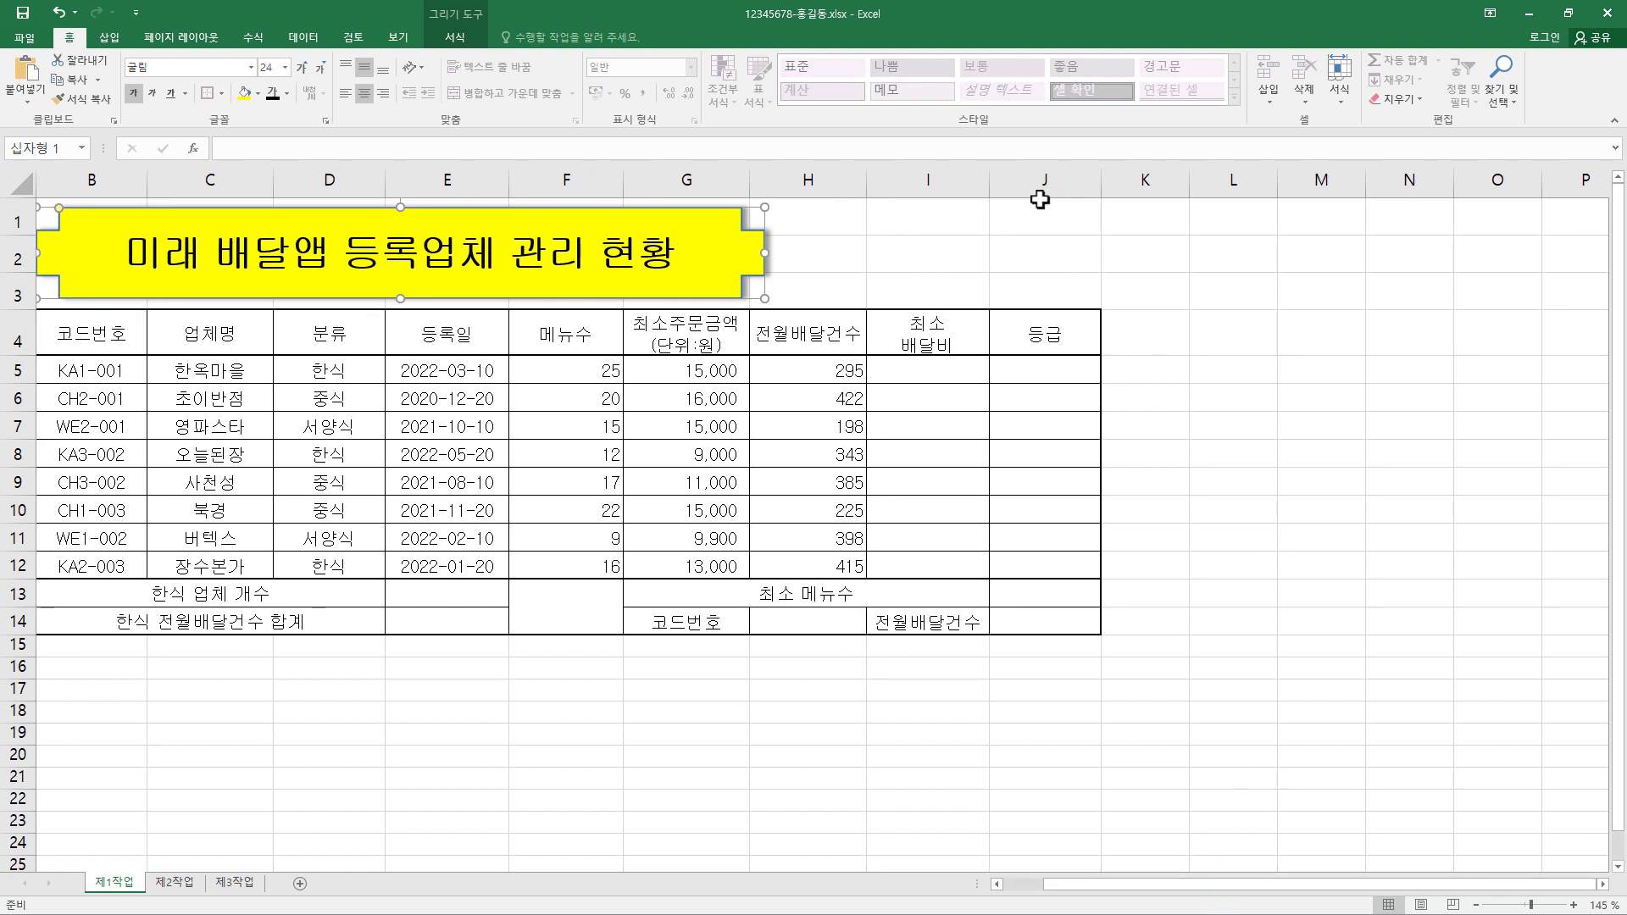
left_click(1224, 693)
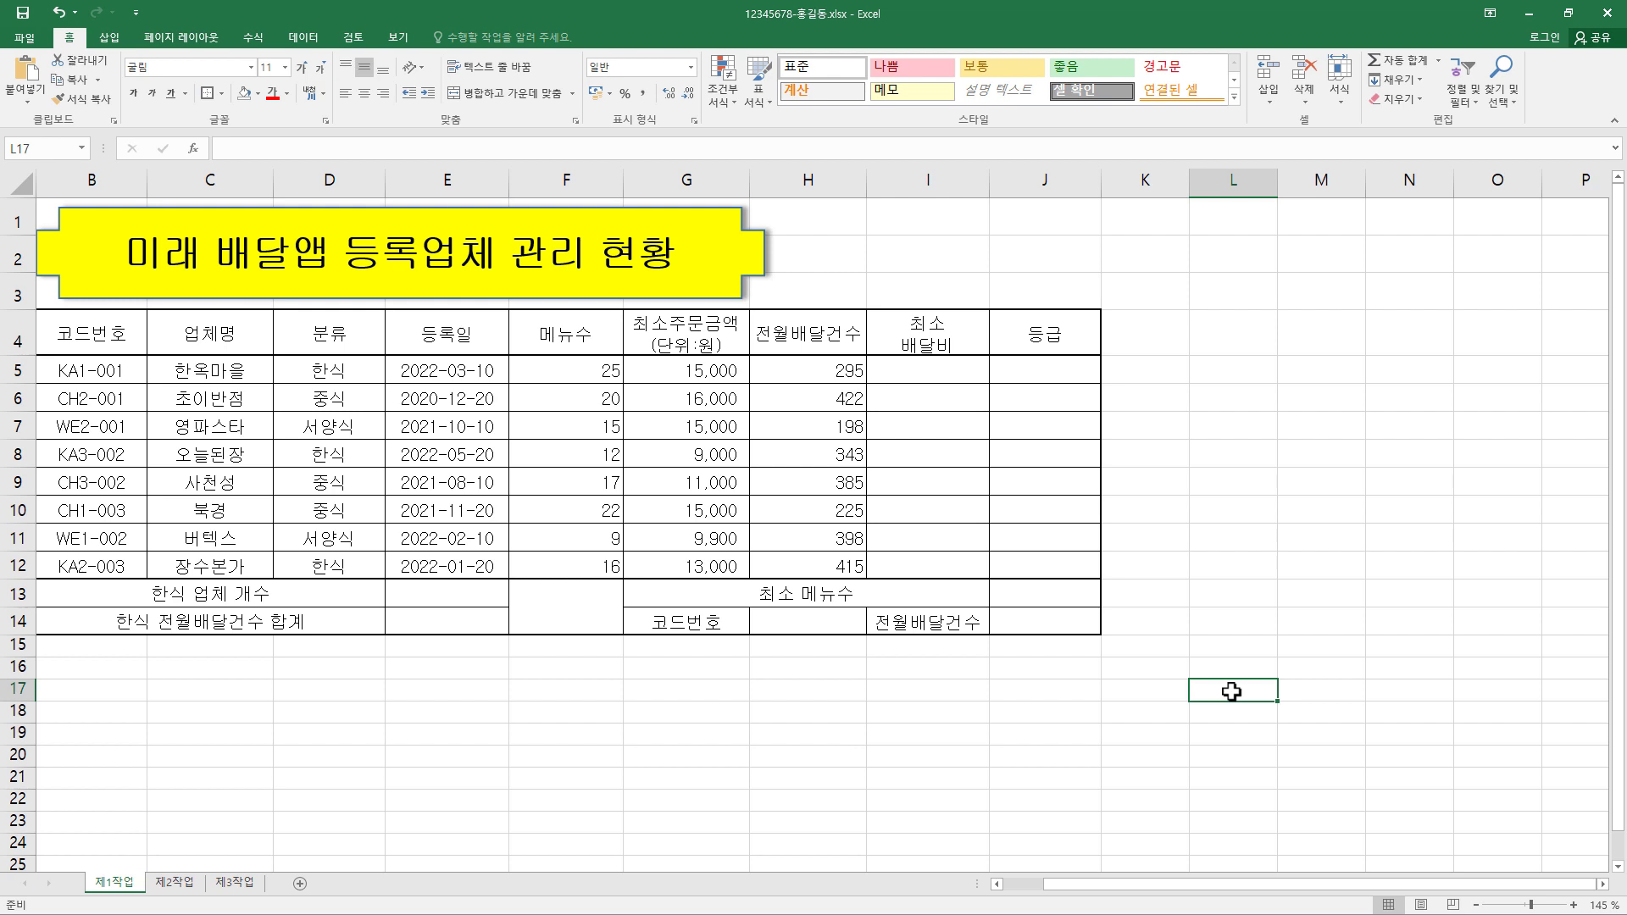
type("ㄱ")
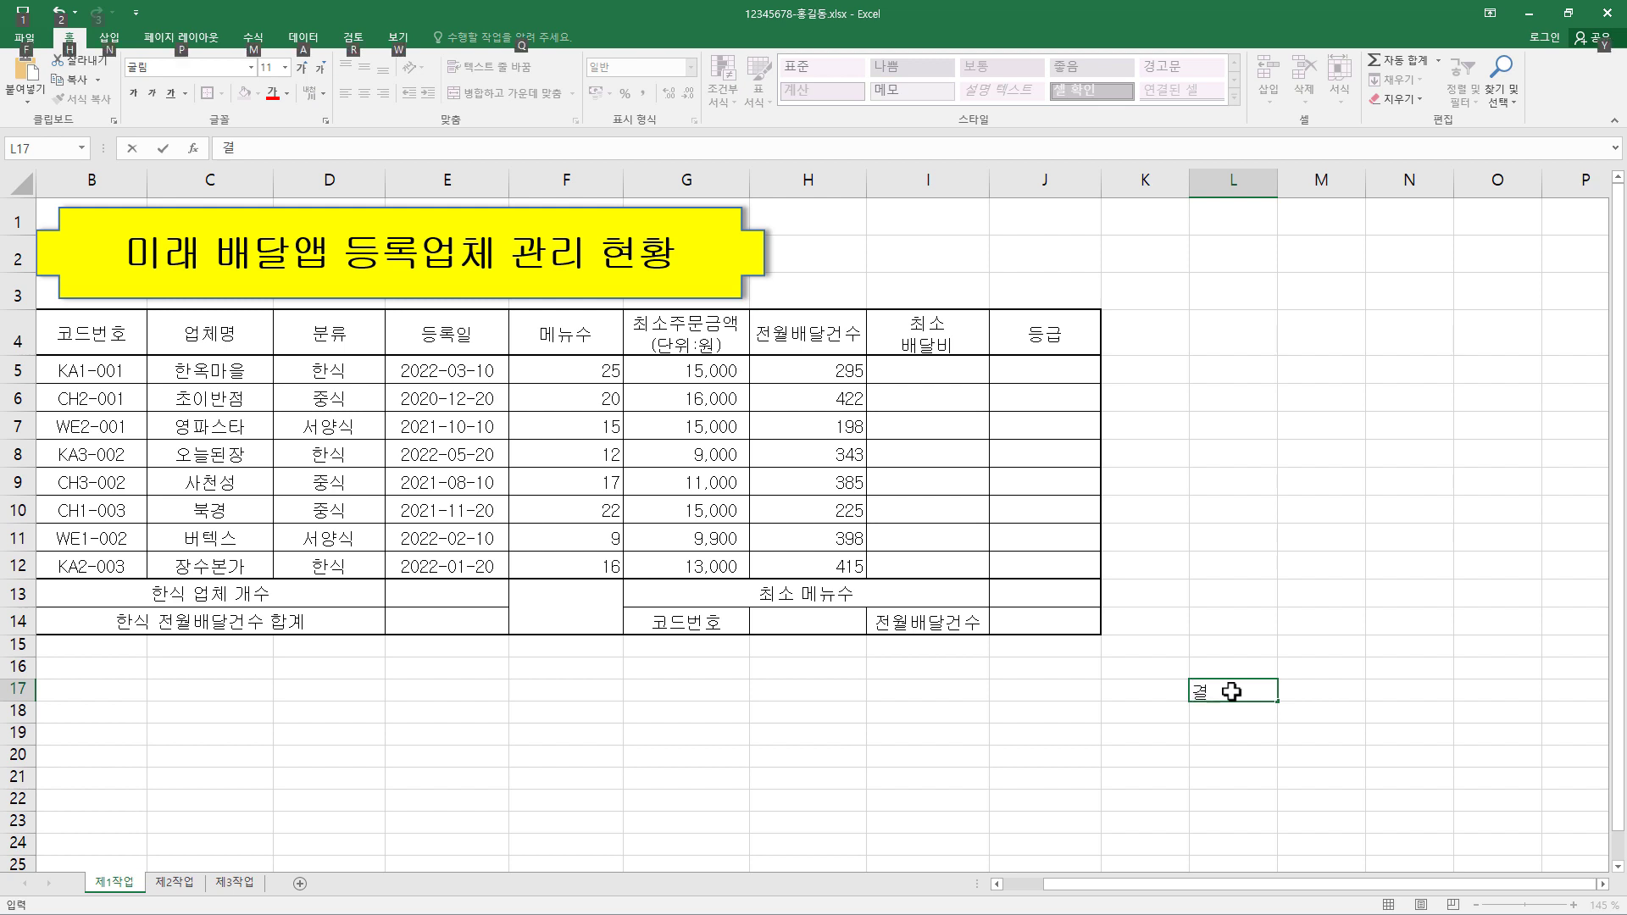
key("alt+Return")
left_click(1231, 692)
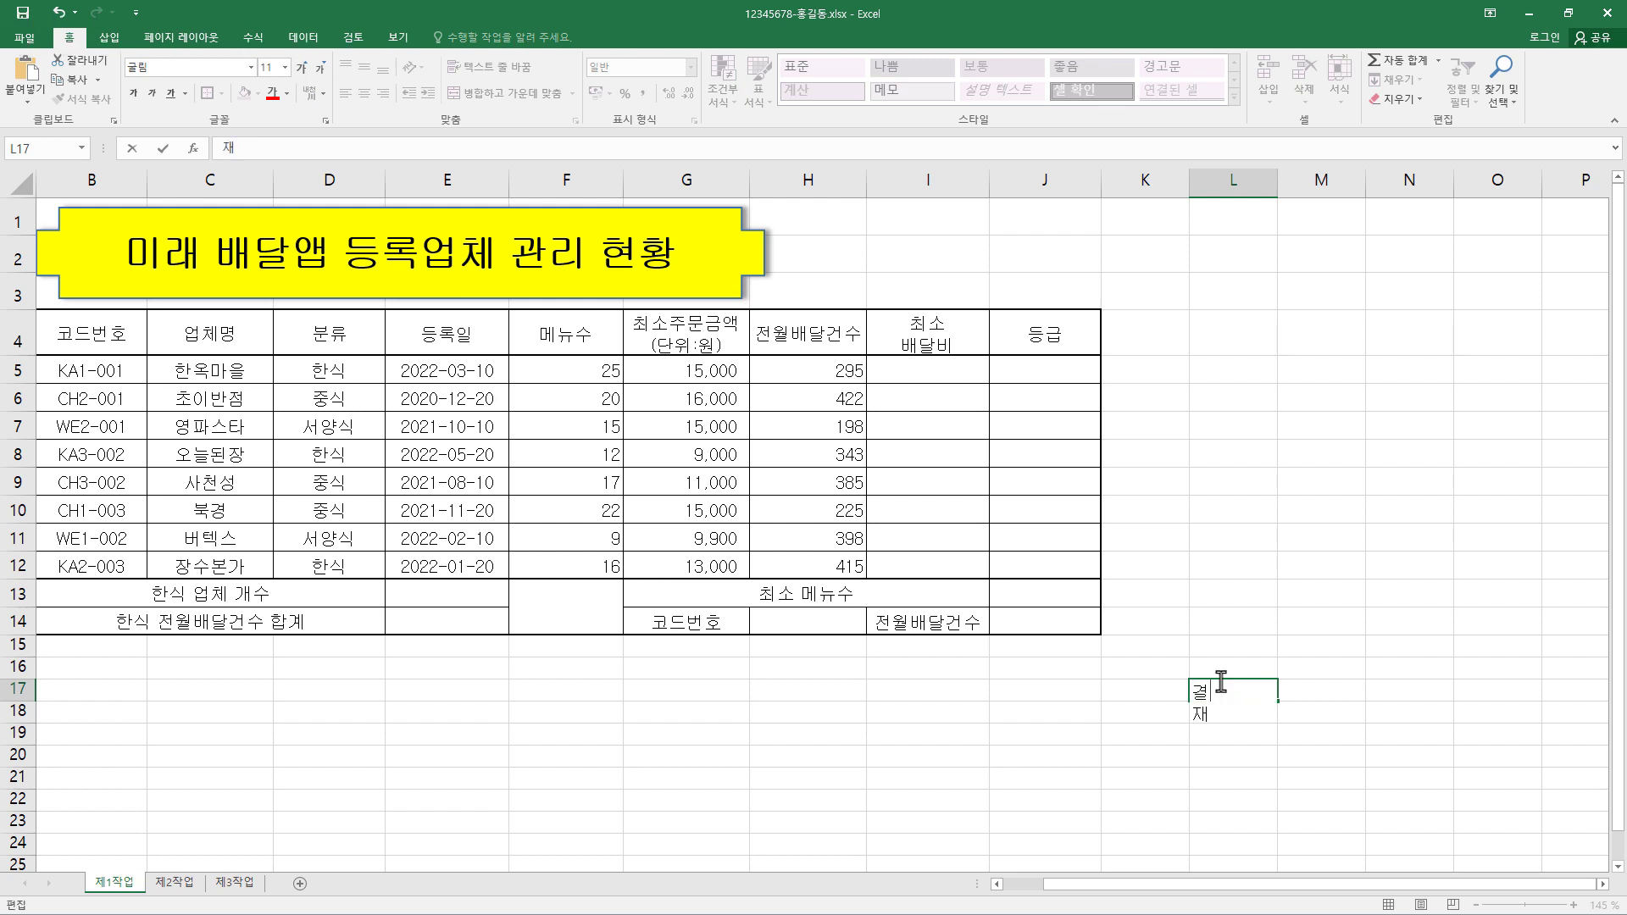
Narrow column L to fit the 결재 text, and merge and centre L17:L18
left_click(1275, 179)
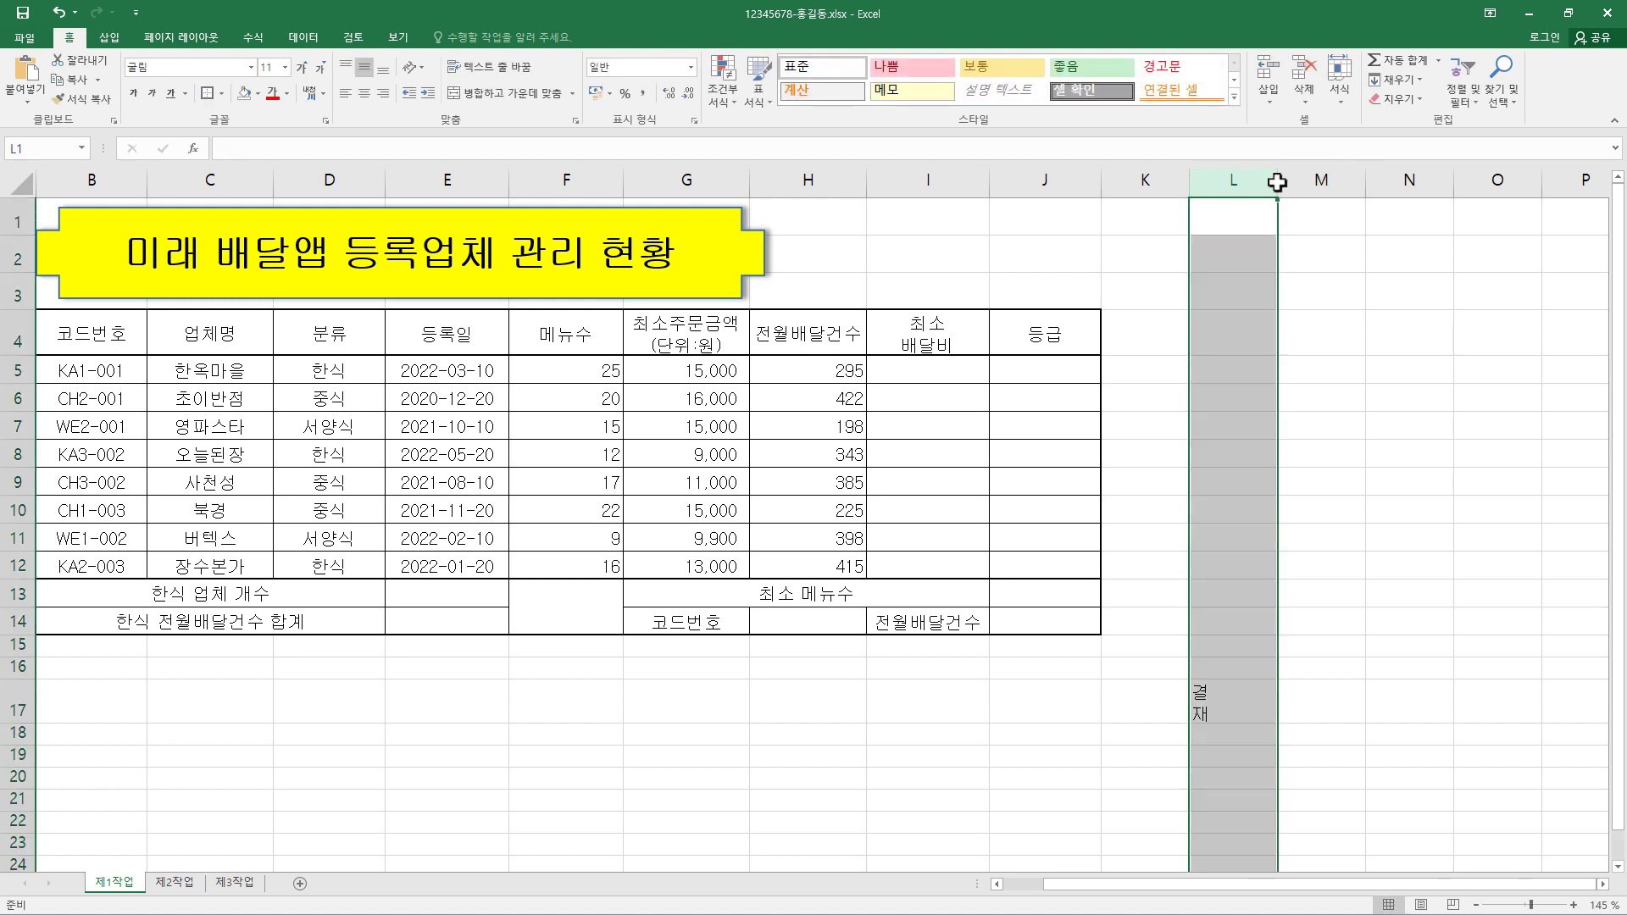
left_click_drag(1276, 181, 1218, 179)
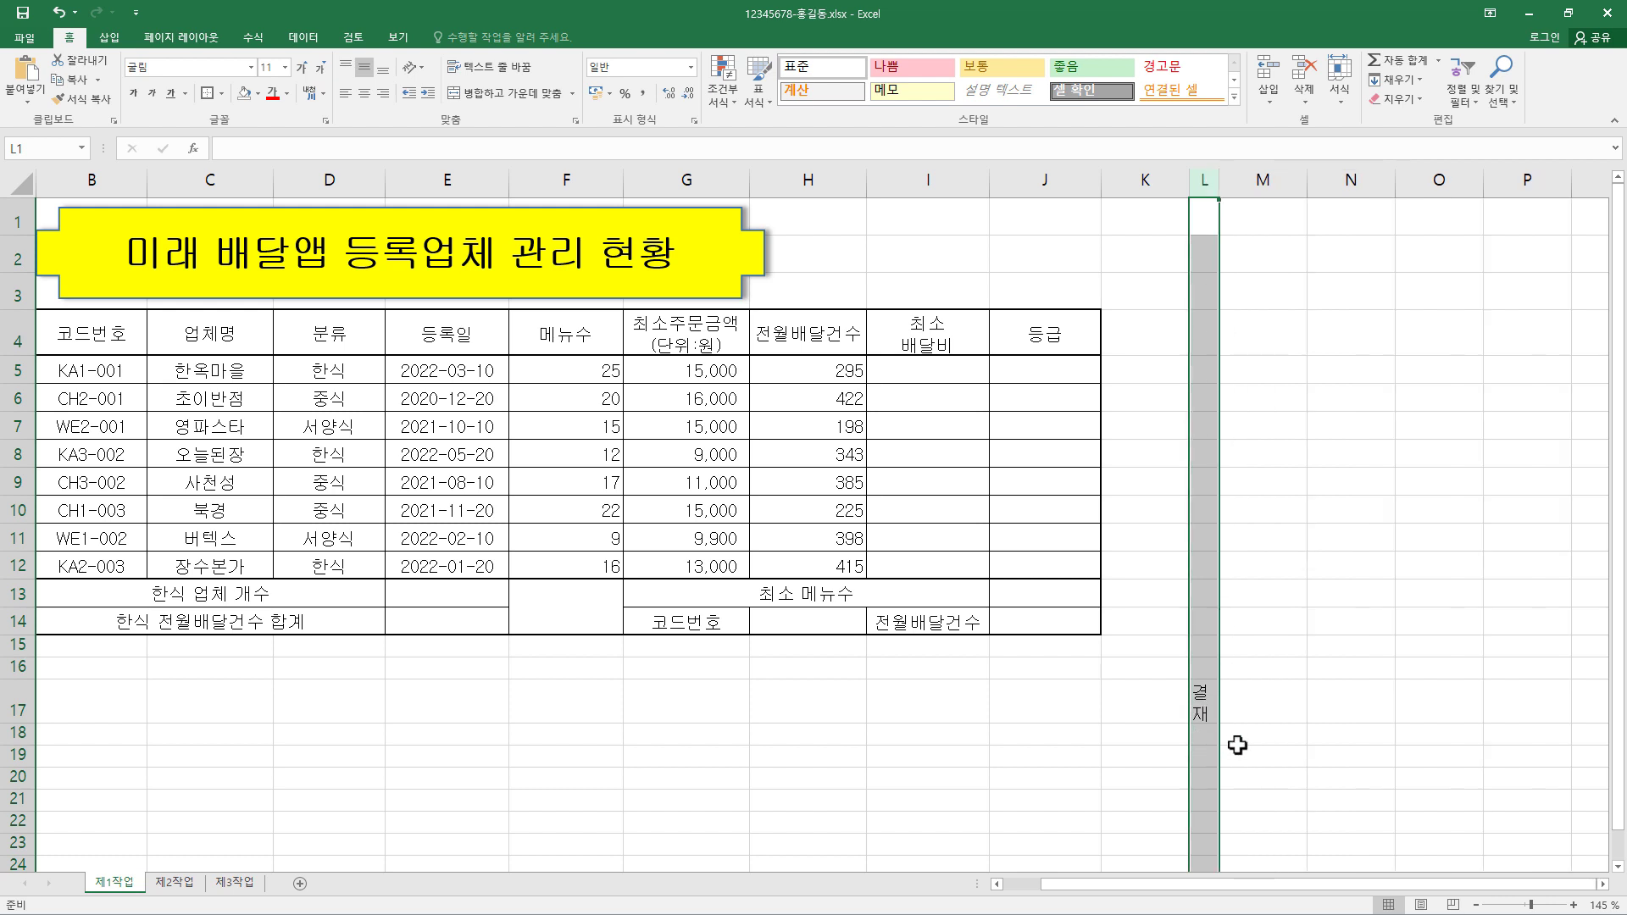
left_click(1205, 707)
left_click_drag(1204, 716, 1205, 734)
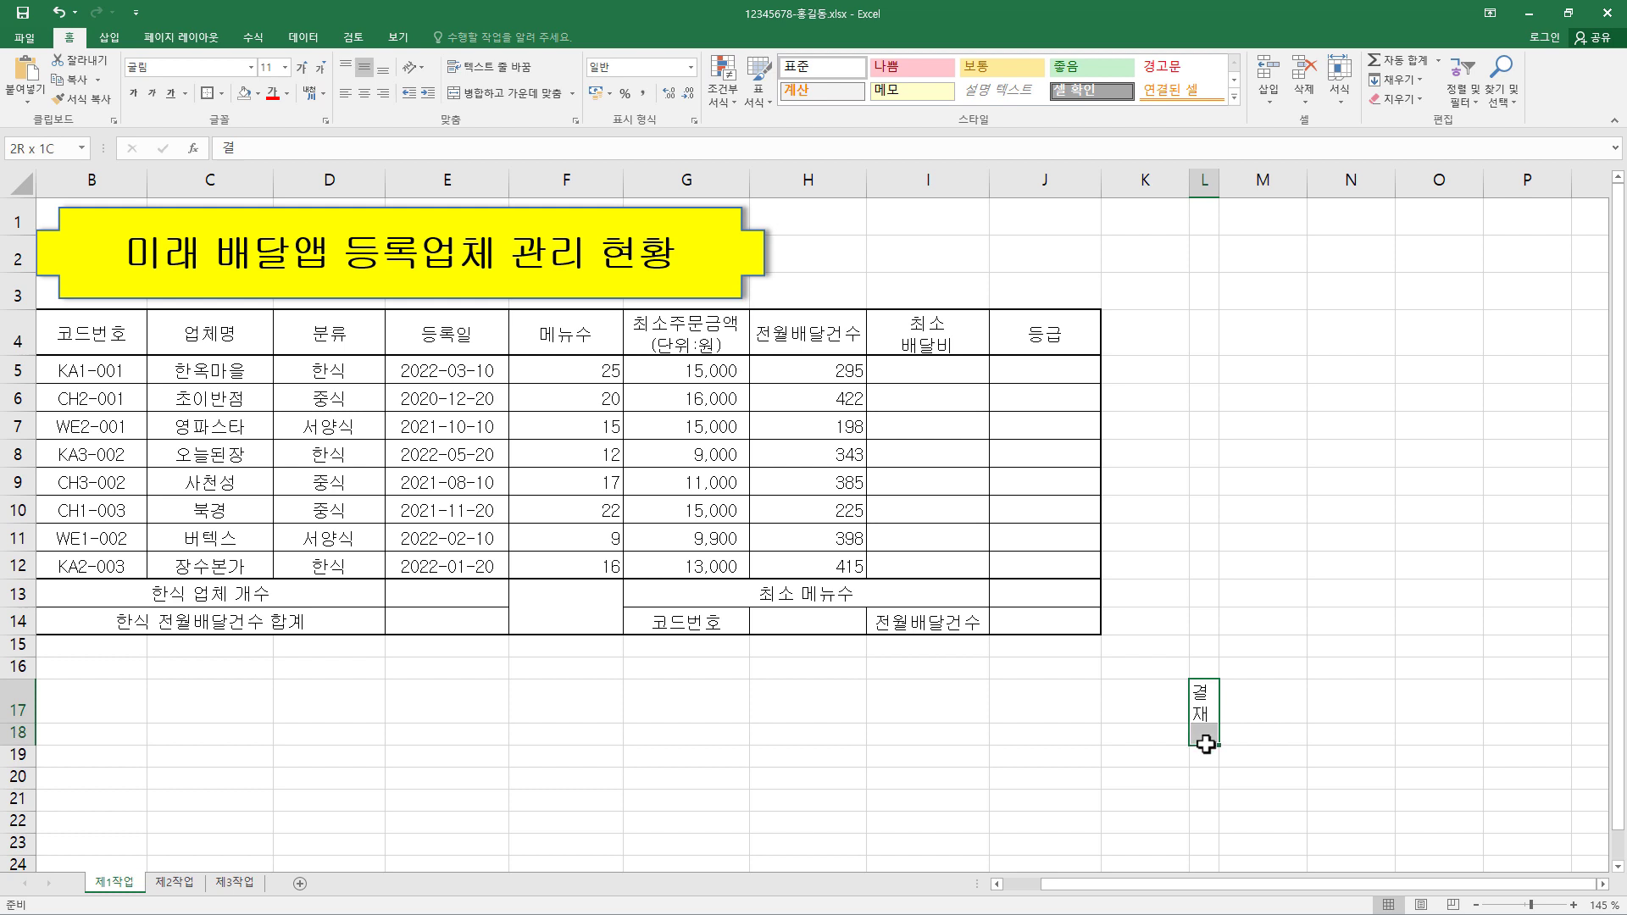
left_click(512, 93)
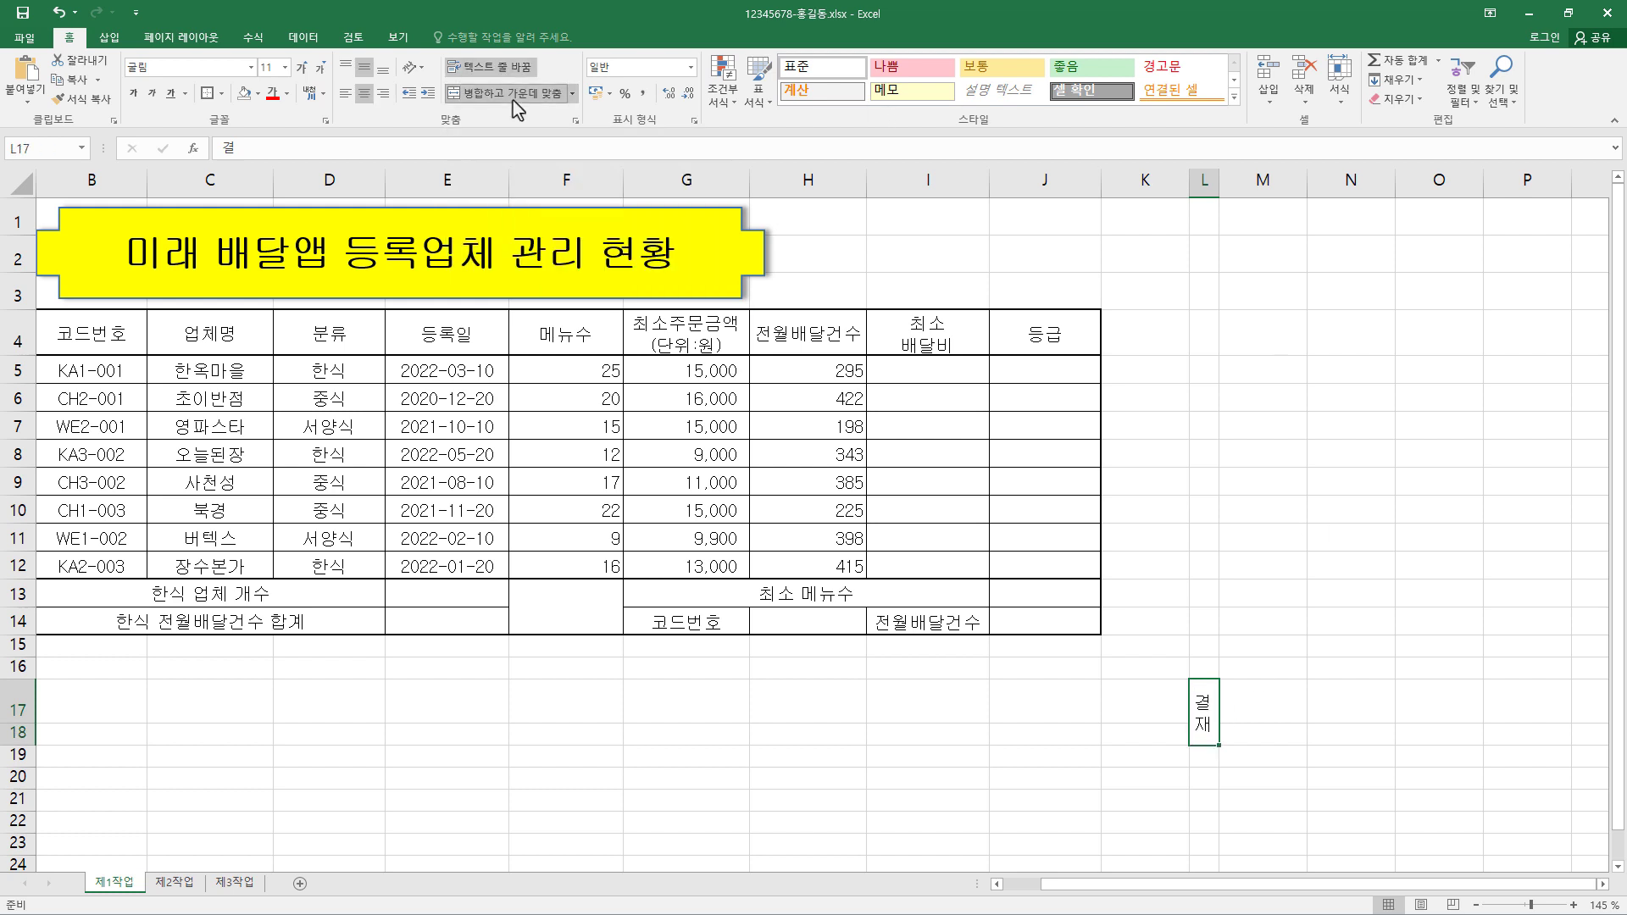
Enter 팀장, 부장 and 사장 in M17:O17, and shrink row 17 to one line with row 18 taller
left_click_drag(1265, 712, 1420, 708)
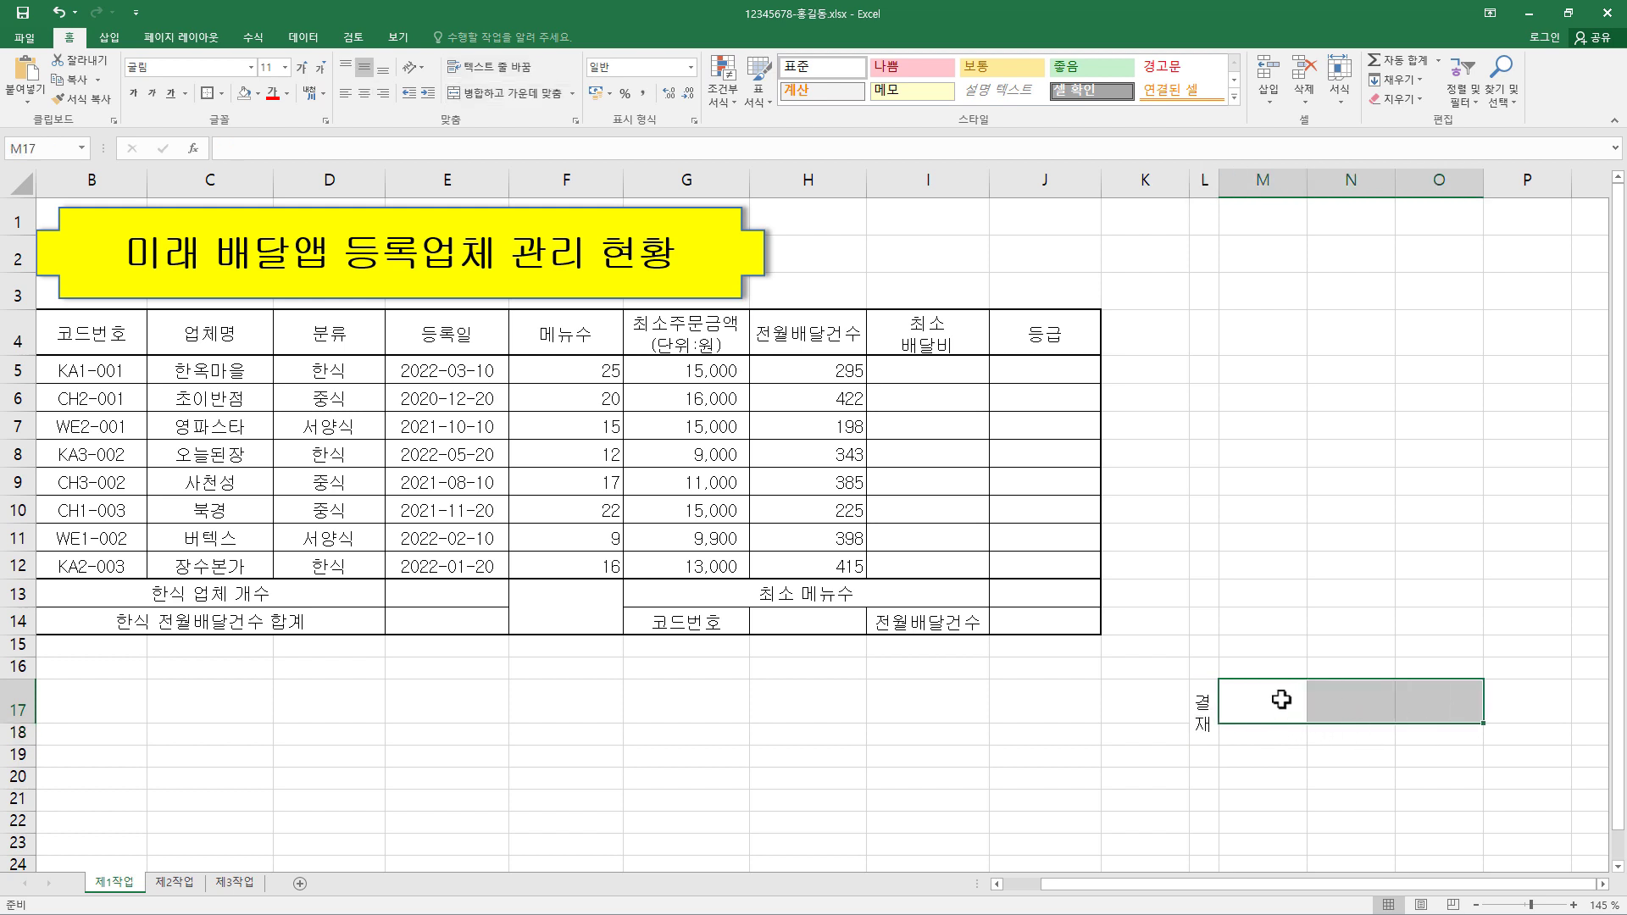
type("팀장")
key("Tab")
type("부장")
key("Tab")
type("사장")
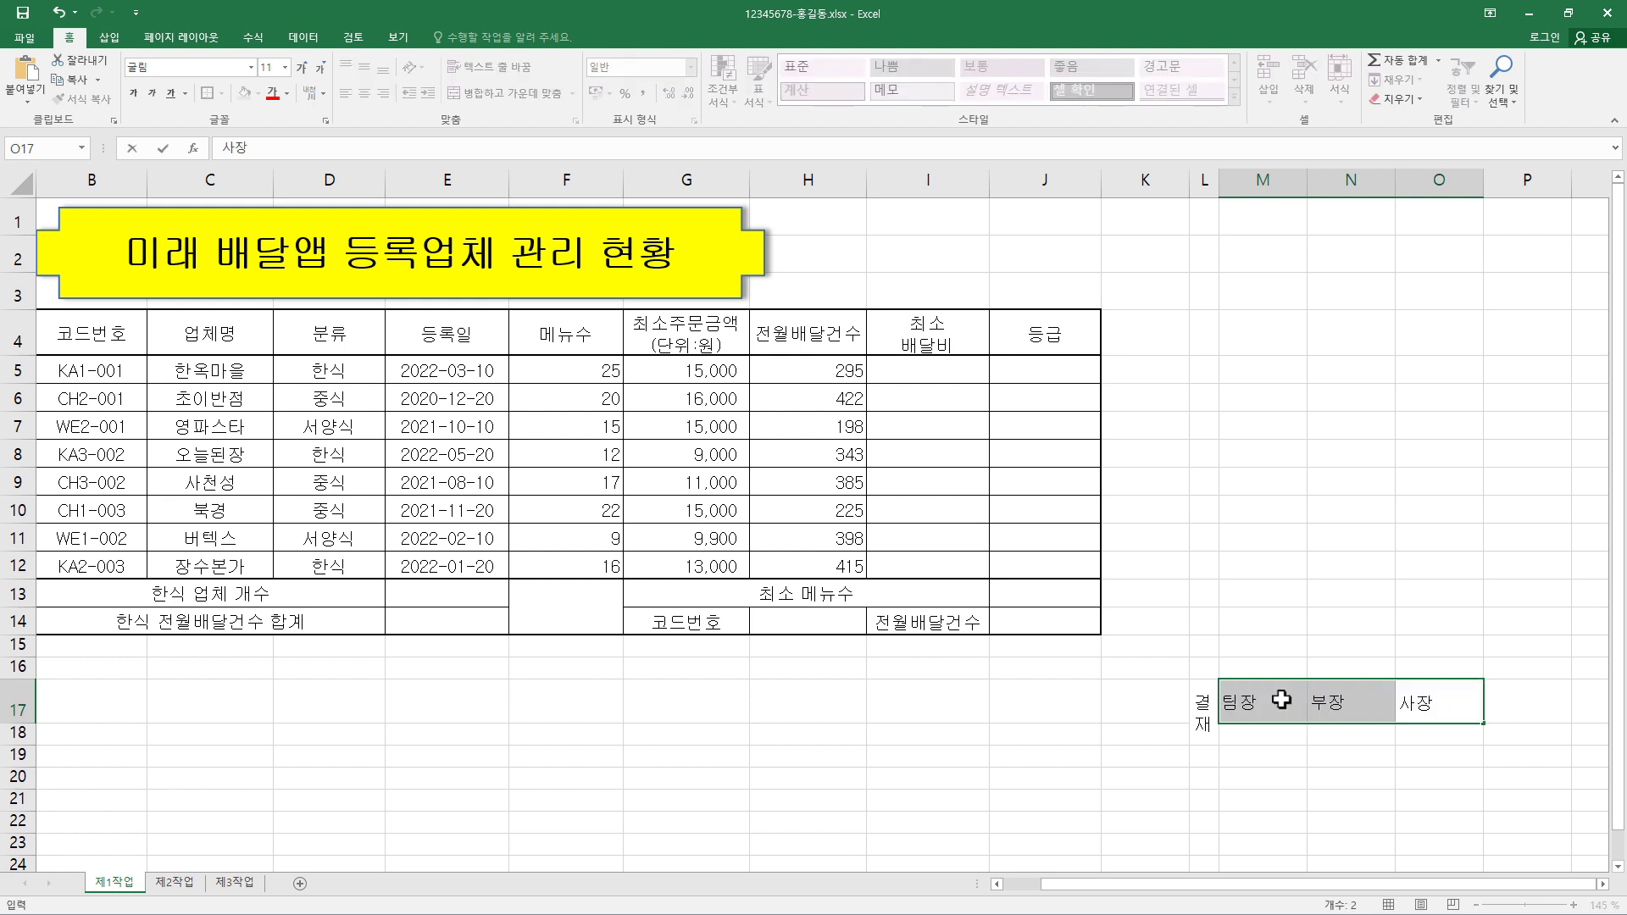
key("Tab")
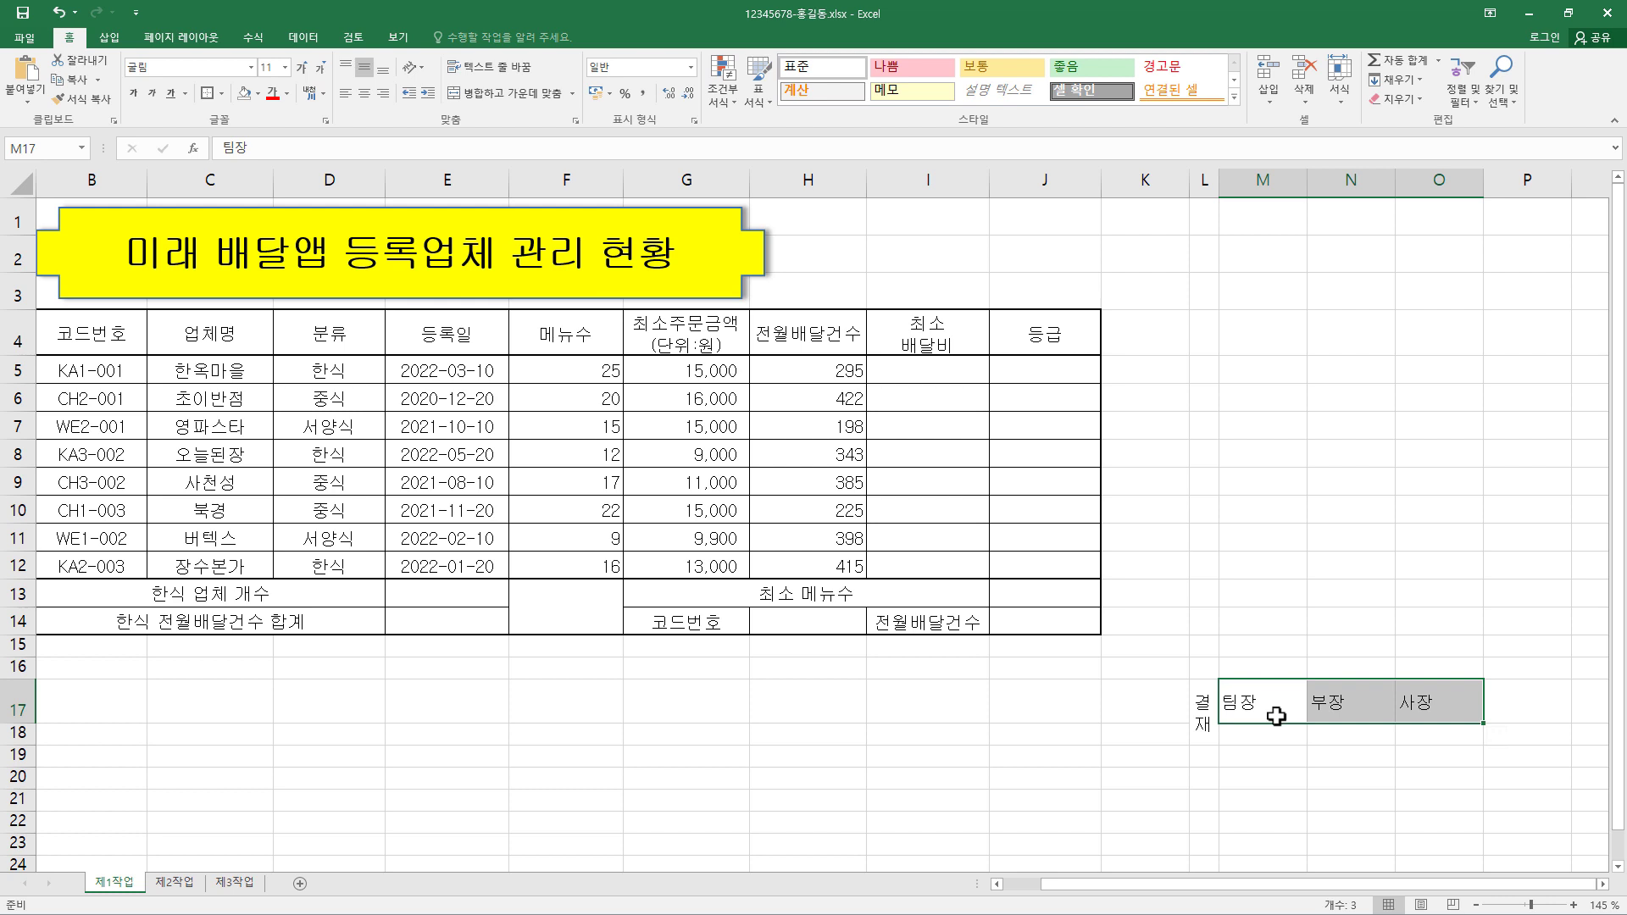
left_click_drag(28, 743, 28, 703)
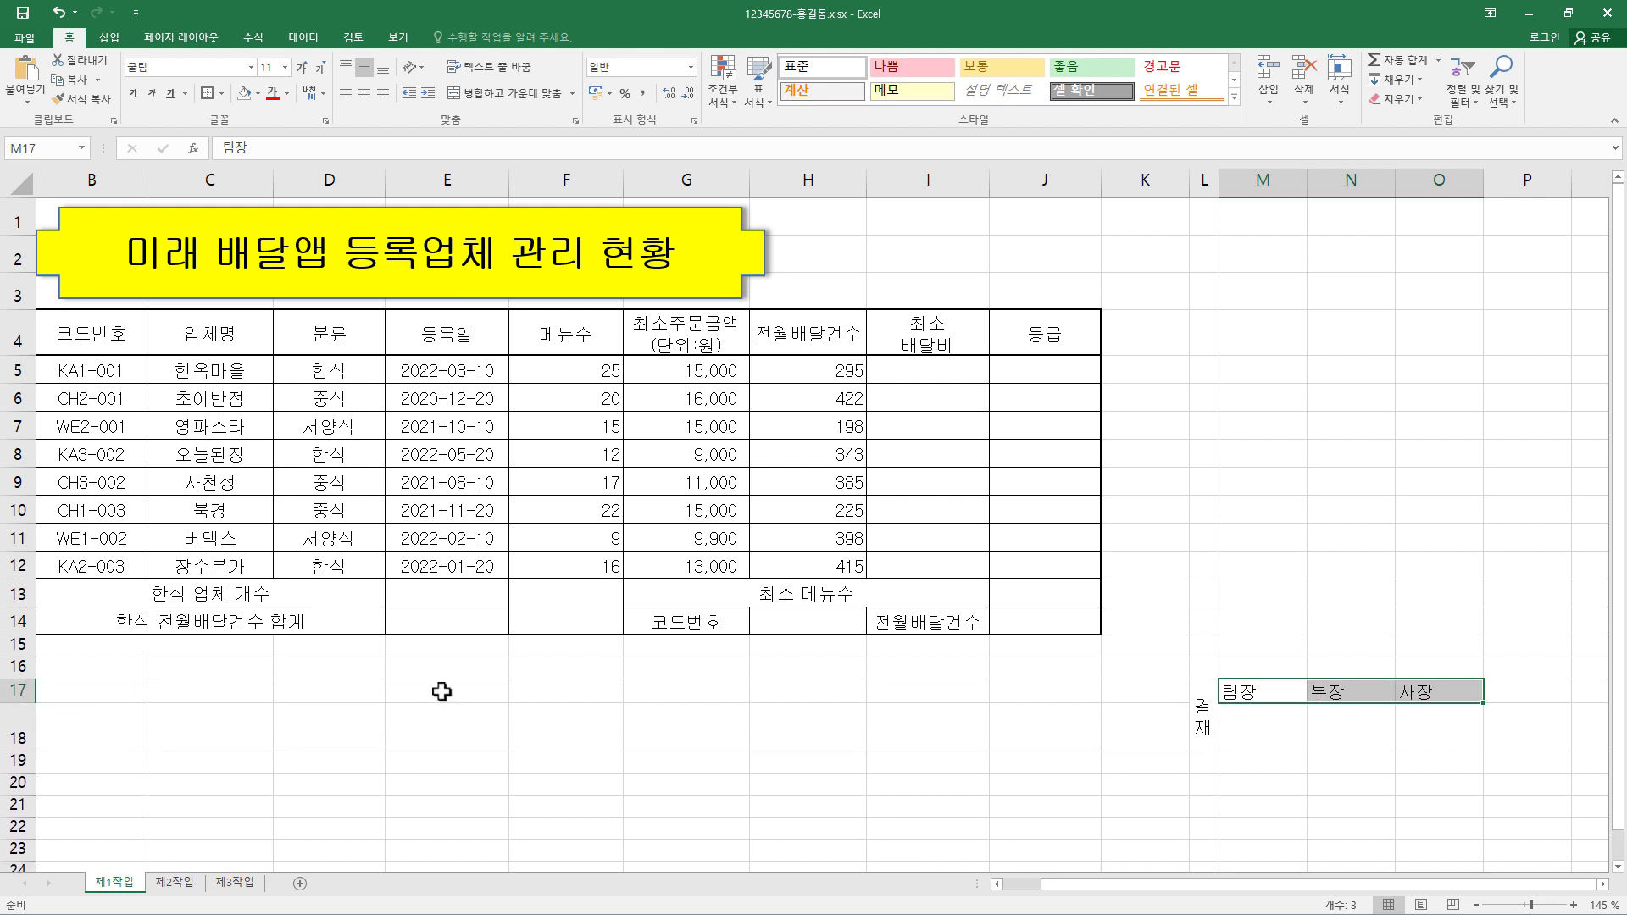
Centre the approval box L17:O18 horizontally and apply all borders (모든 테두리) to it
left_click_drag(1194, 693, 1427, 693)
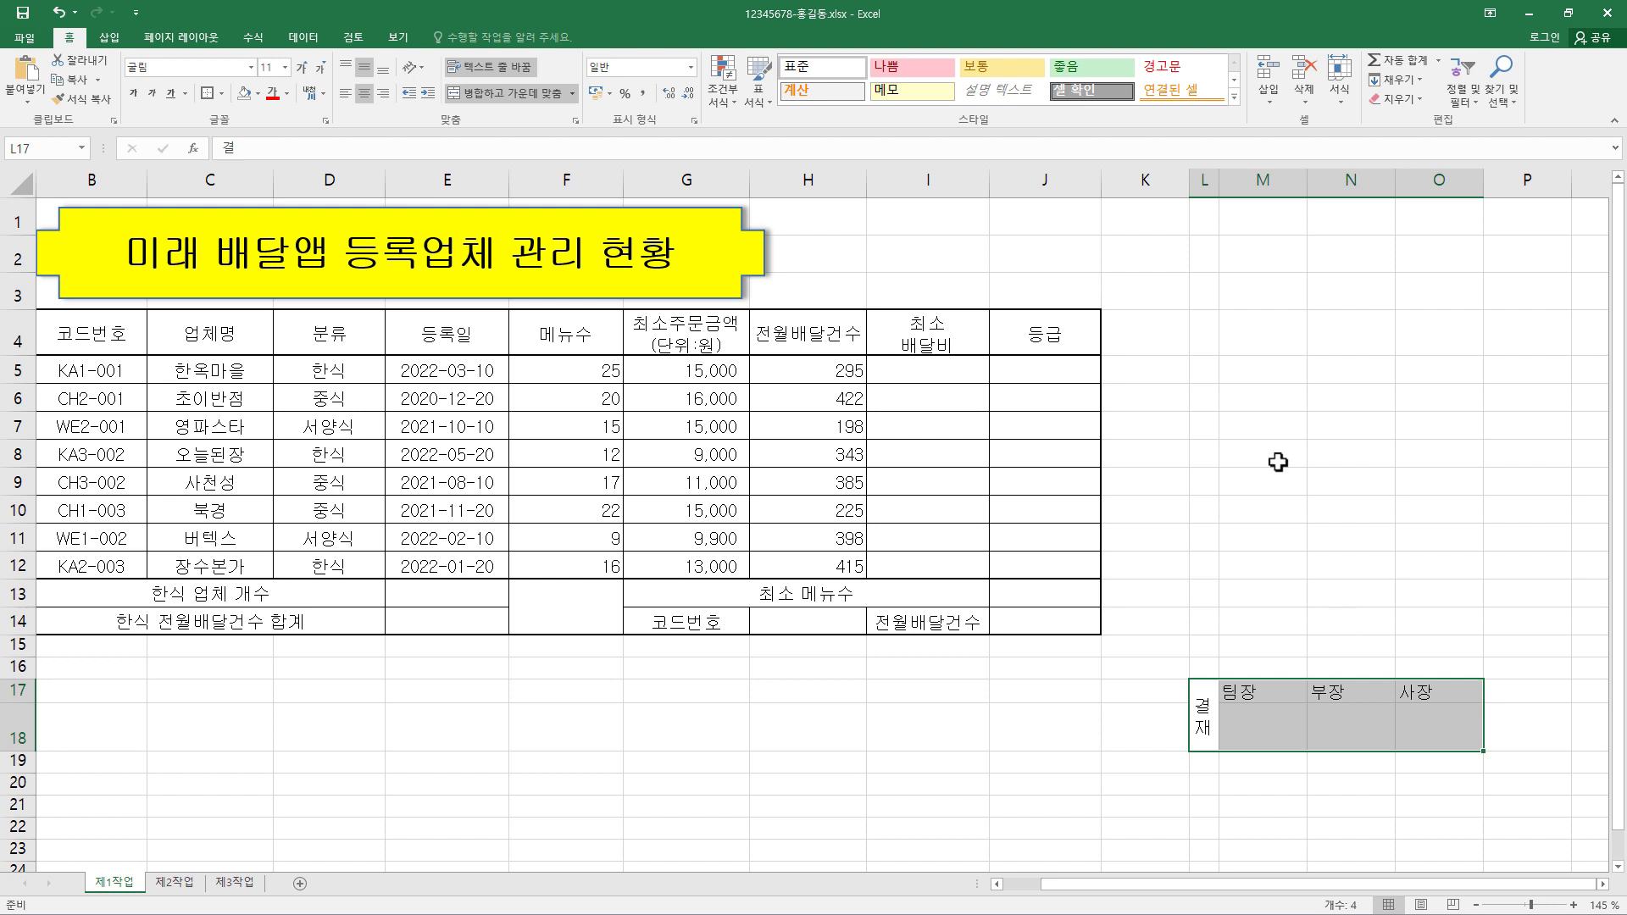
left_click(365, 96)
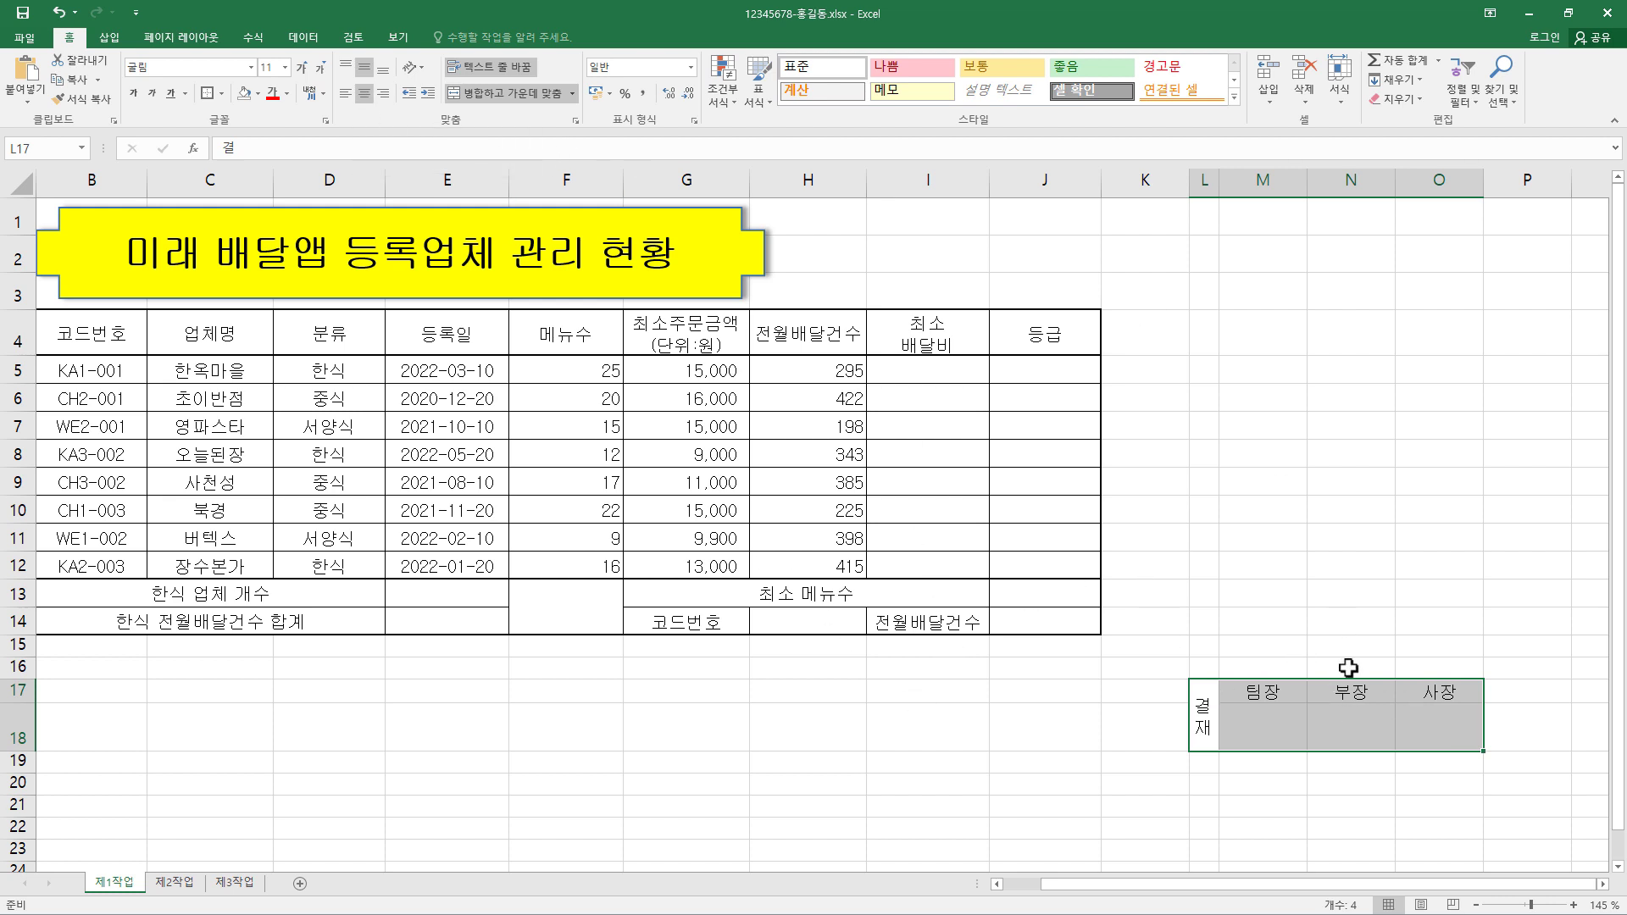
left_click(222, 93)
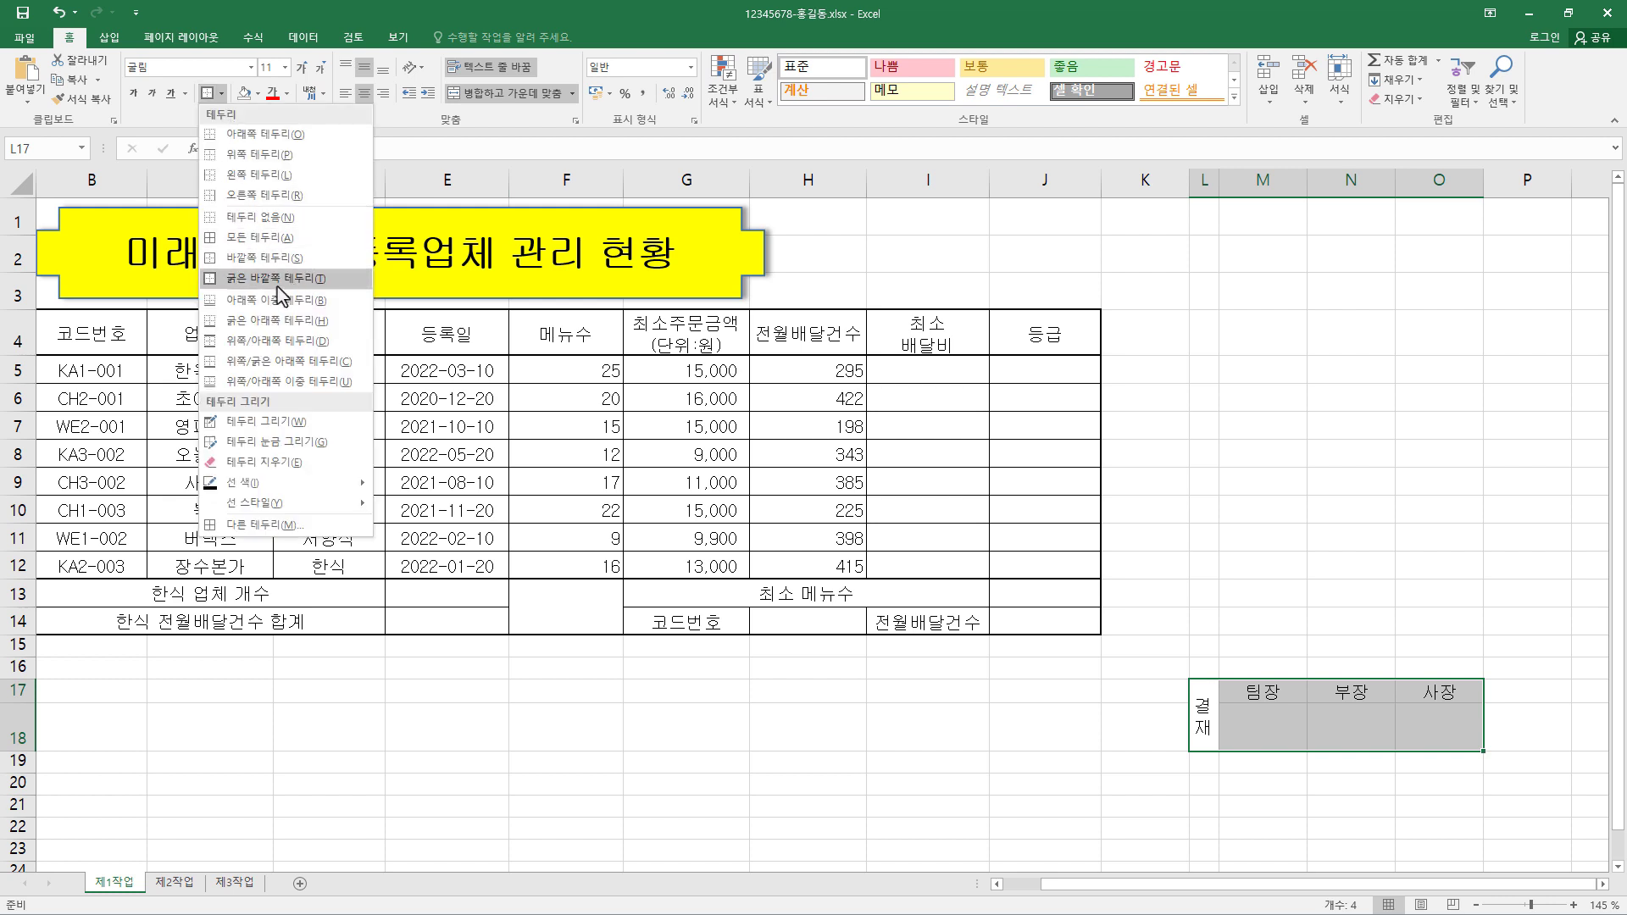
left_click(261, 241)
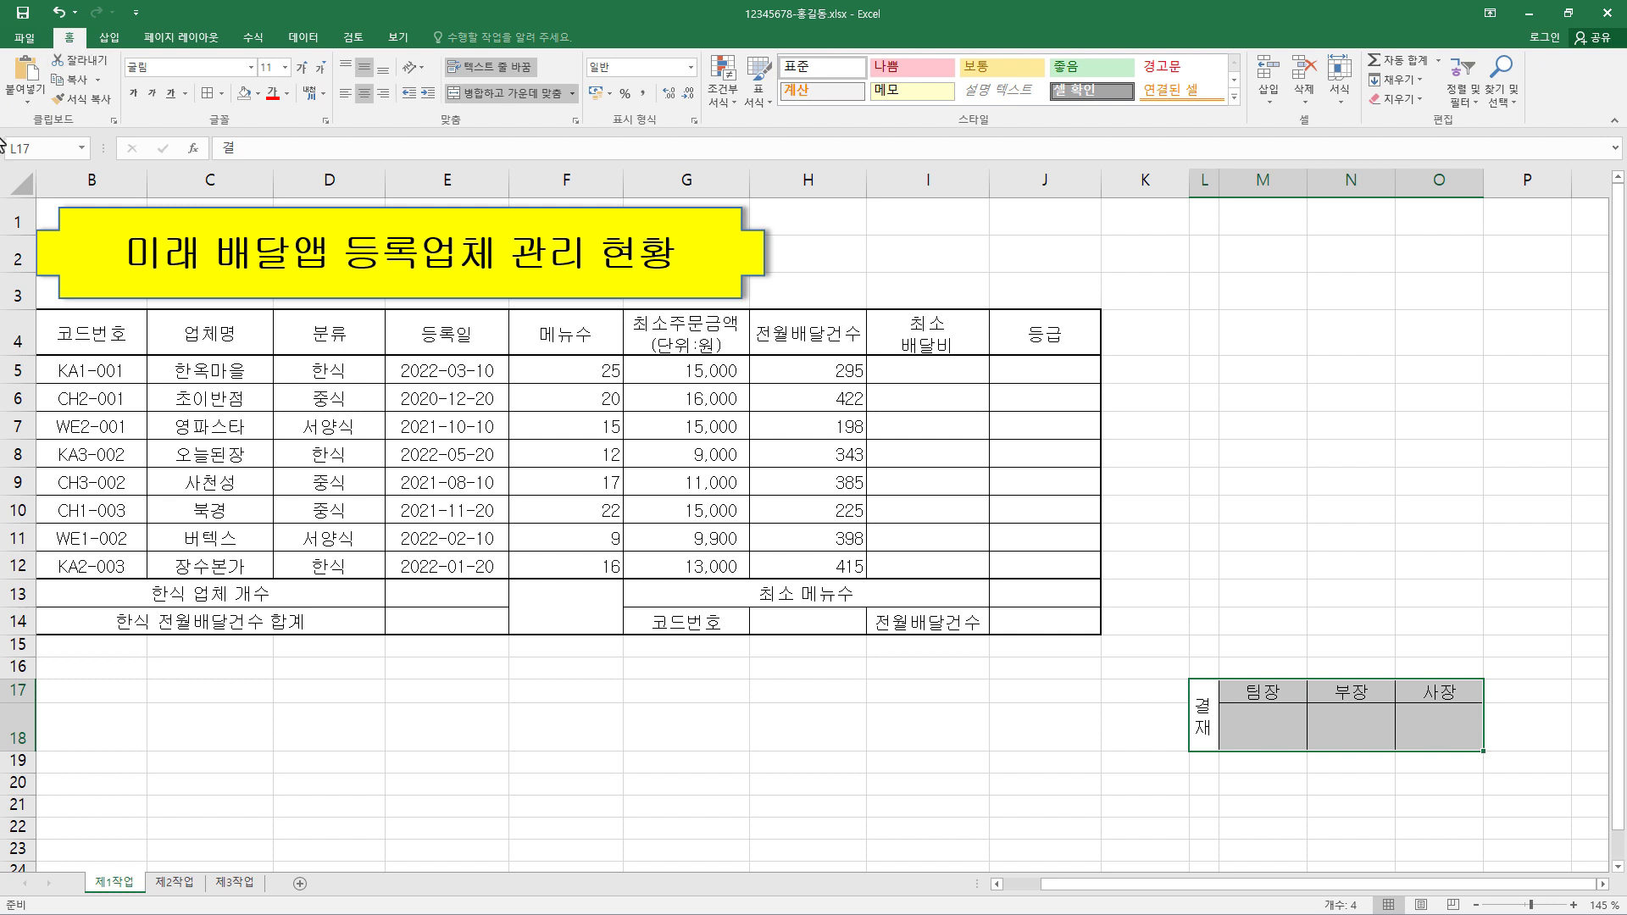
Copy the approval box L17:O18 as a picture, as shown on screen (화면에 표시된 대로) in picture (그림) format, and paste it
left_click(99, 81)
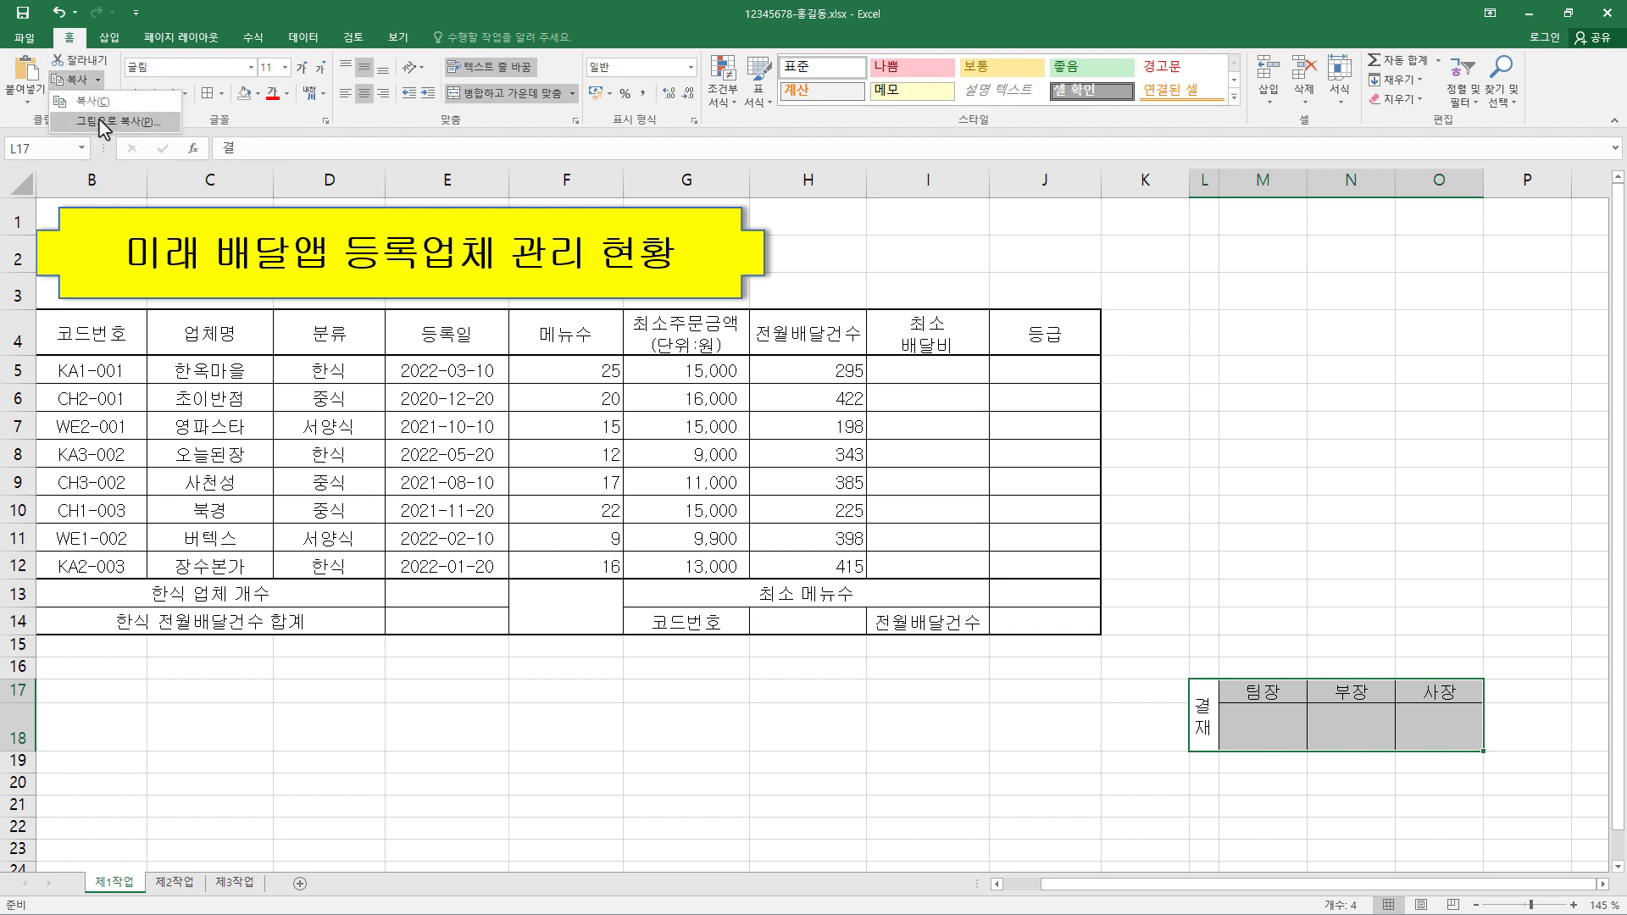
left_click(100, 125)
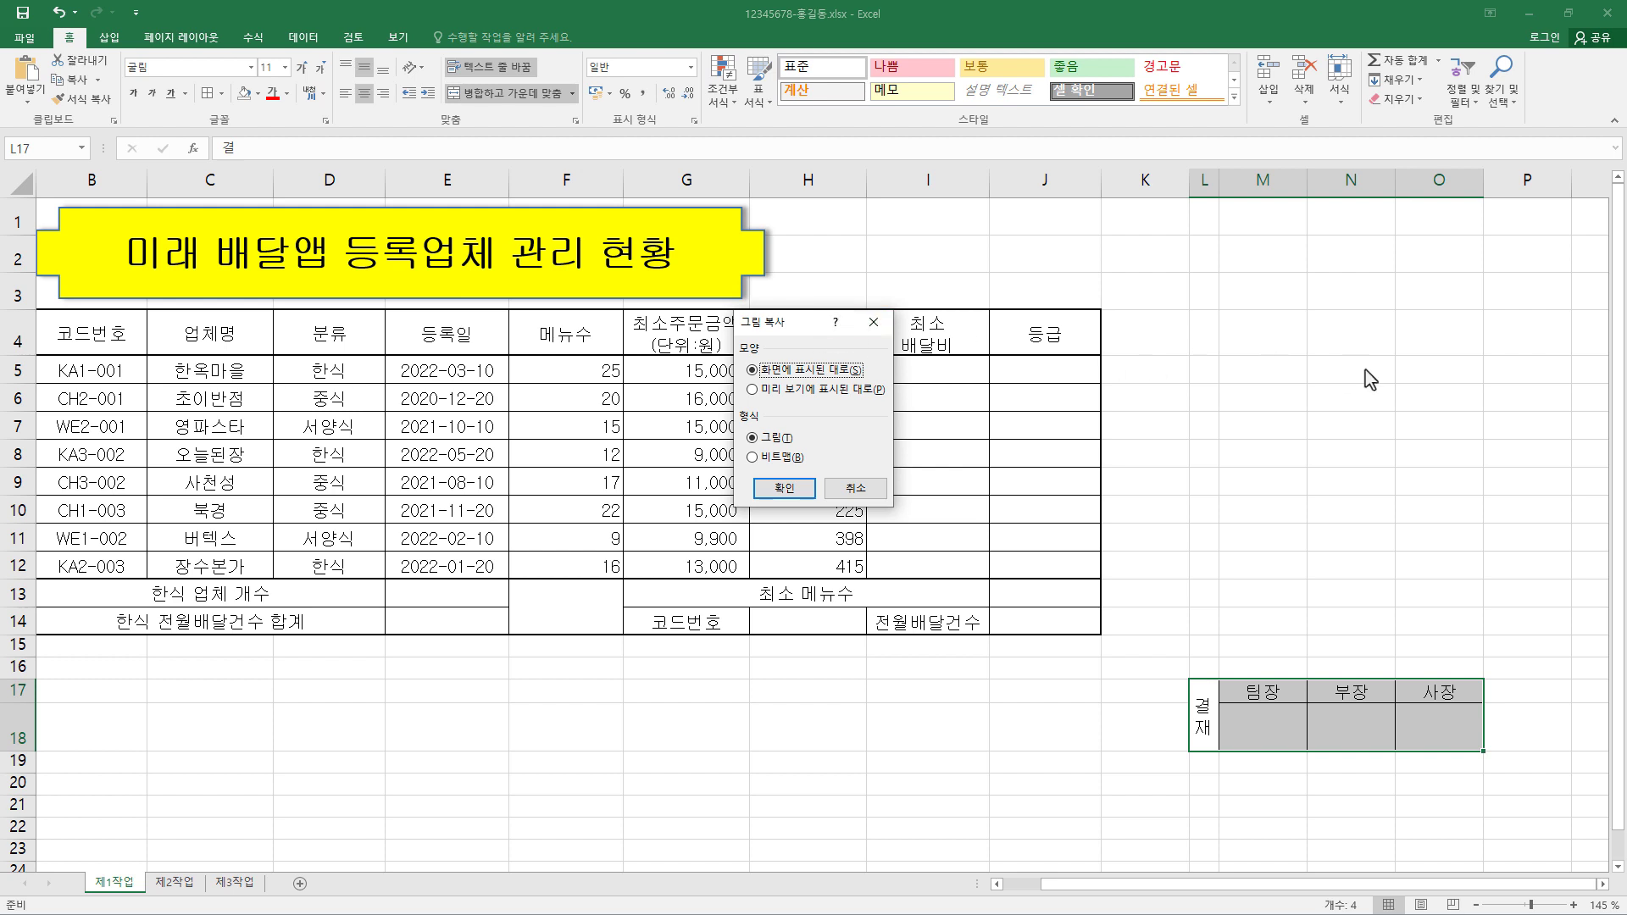
left_click_drag(805, 330, 1328, 368)
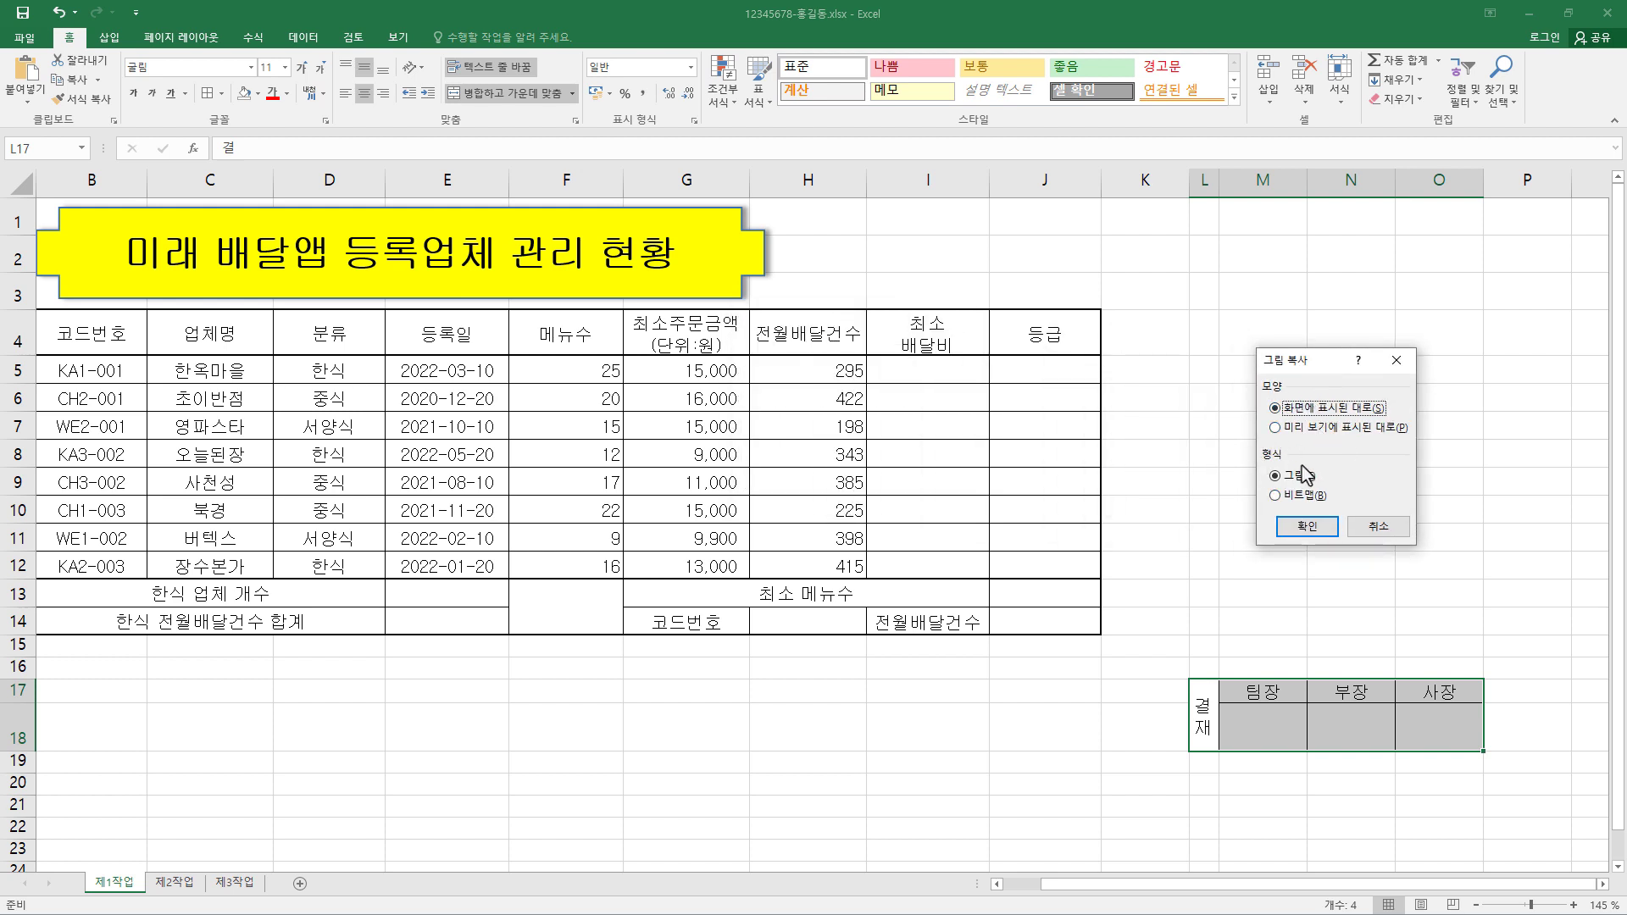
left_click(1327, 533)
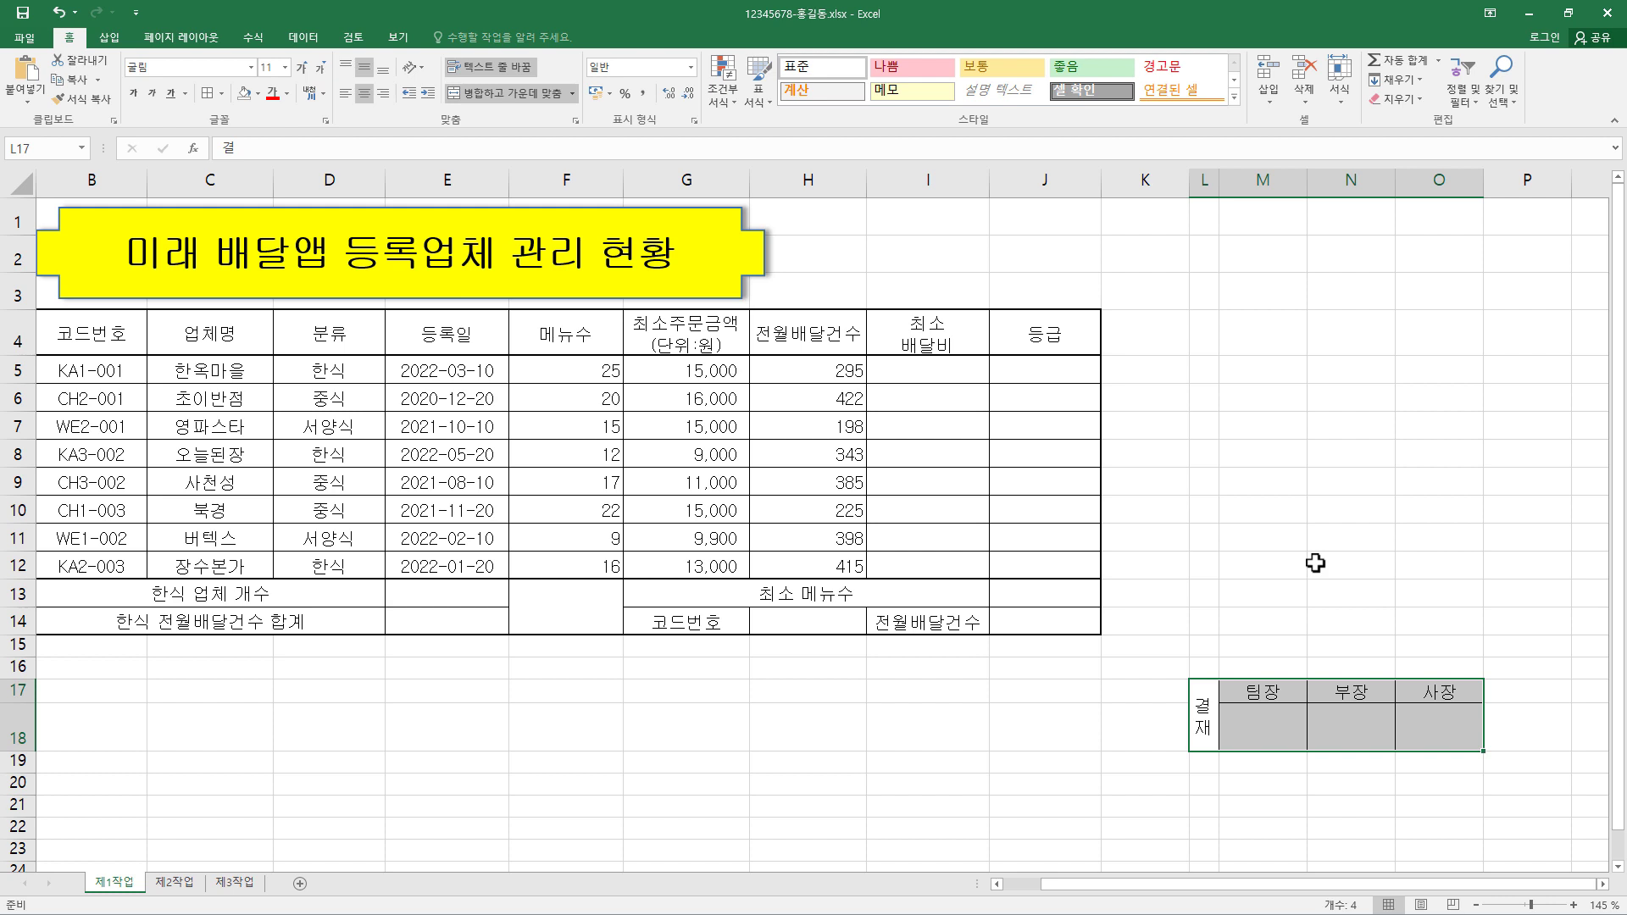
key("ctrl+v")
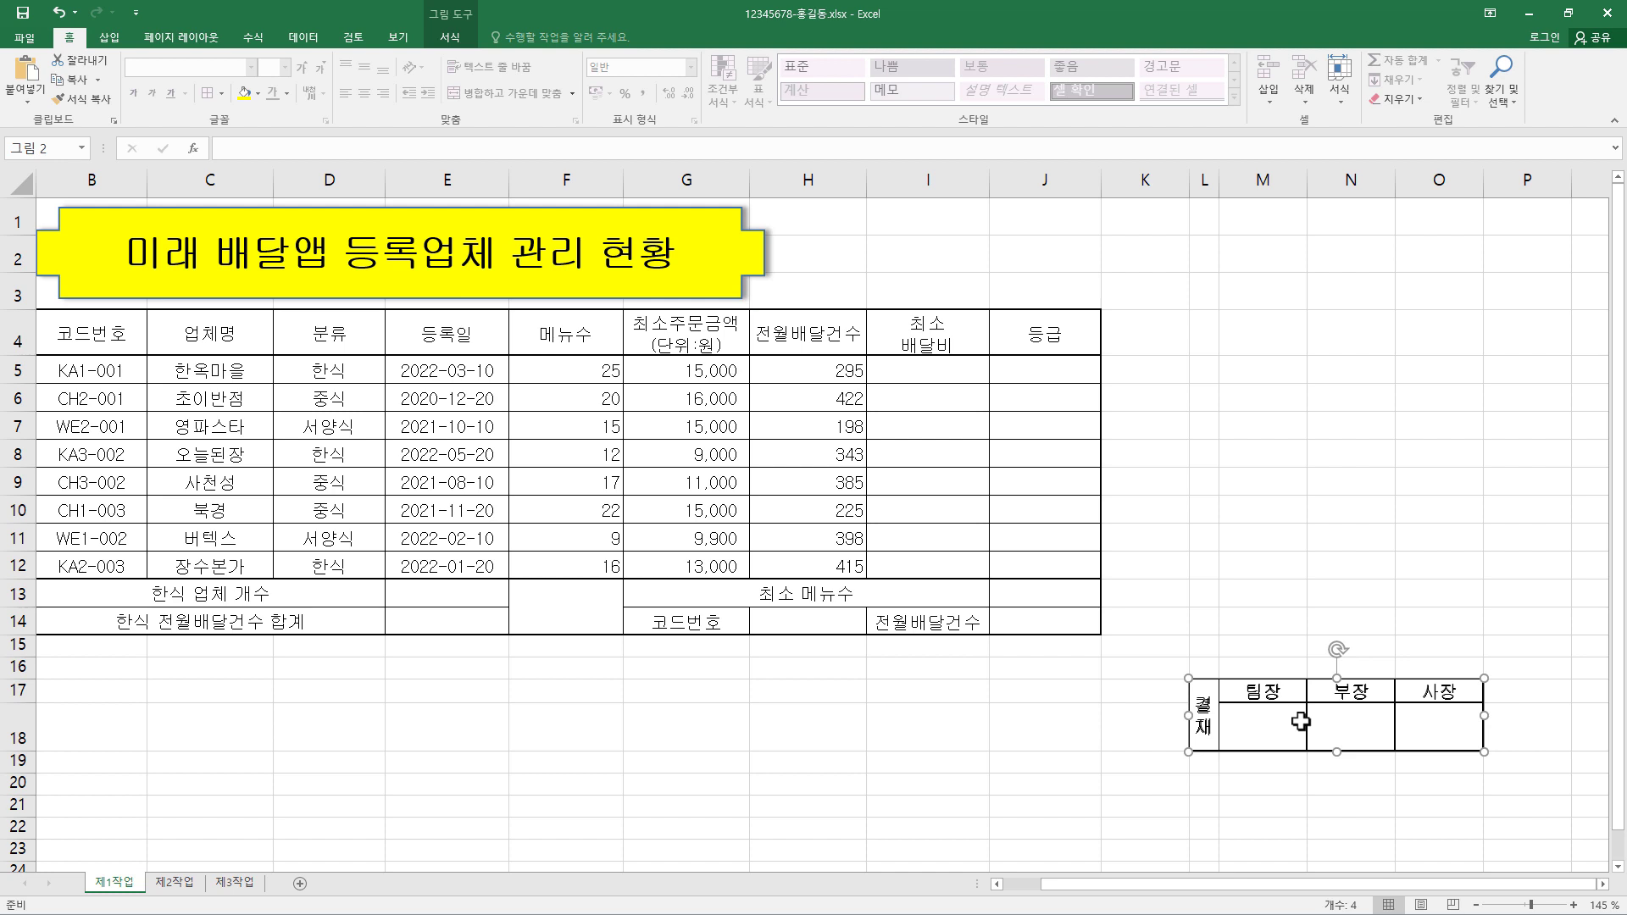
Move the pasted approval picture beside the title shape and resize it to fit above the table across H1:J3
left_click_drag(1301, 721, 893, 250)
left_click_drag(1077, 243, 1100, 243)
left_click_drag(941, 280, 946, 297)
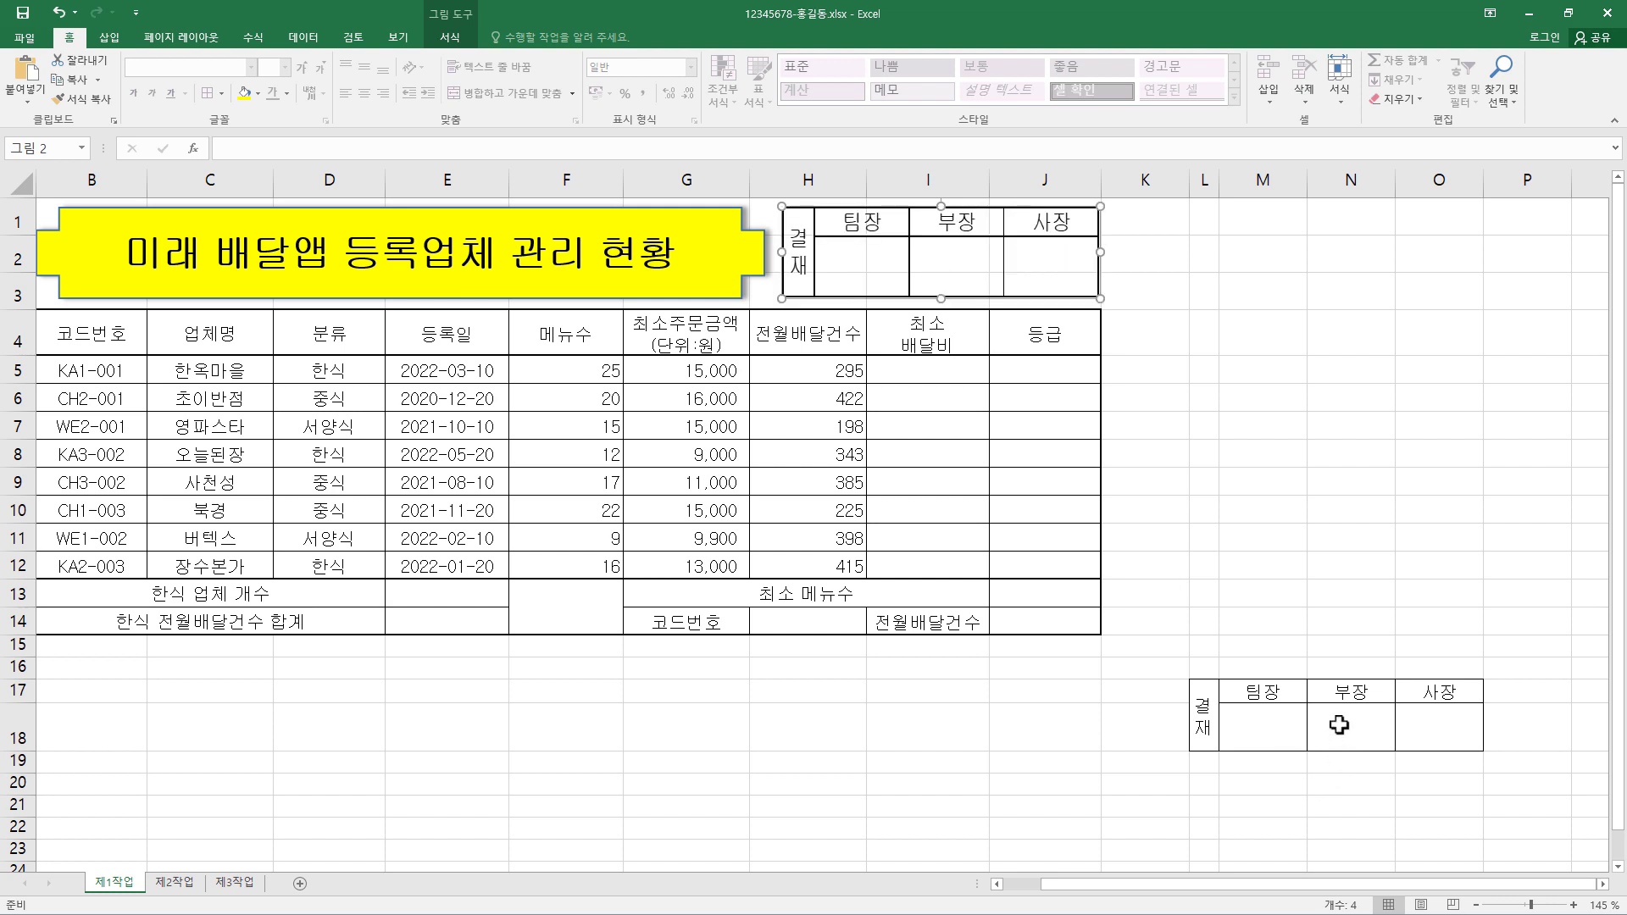
Remove the original approval box by deleting columns L:O and rows 17:18
left_click_drag(1386, 704, 1432, 707)
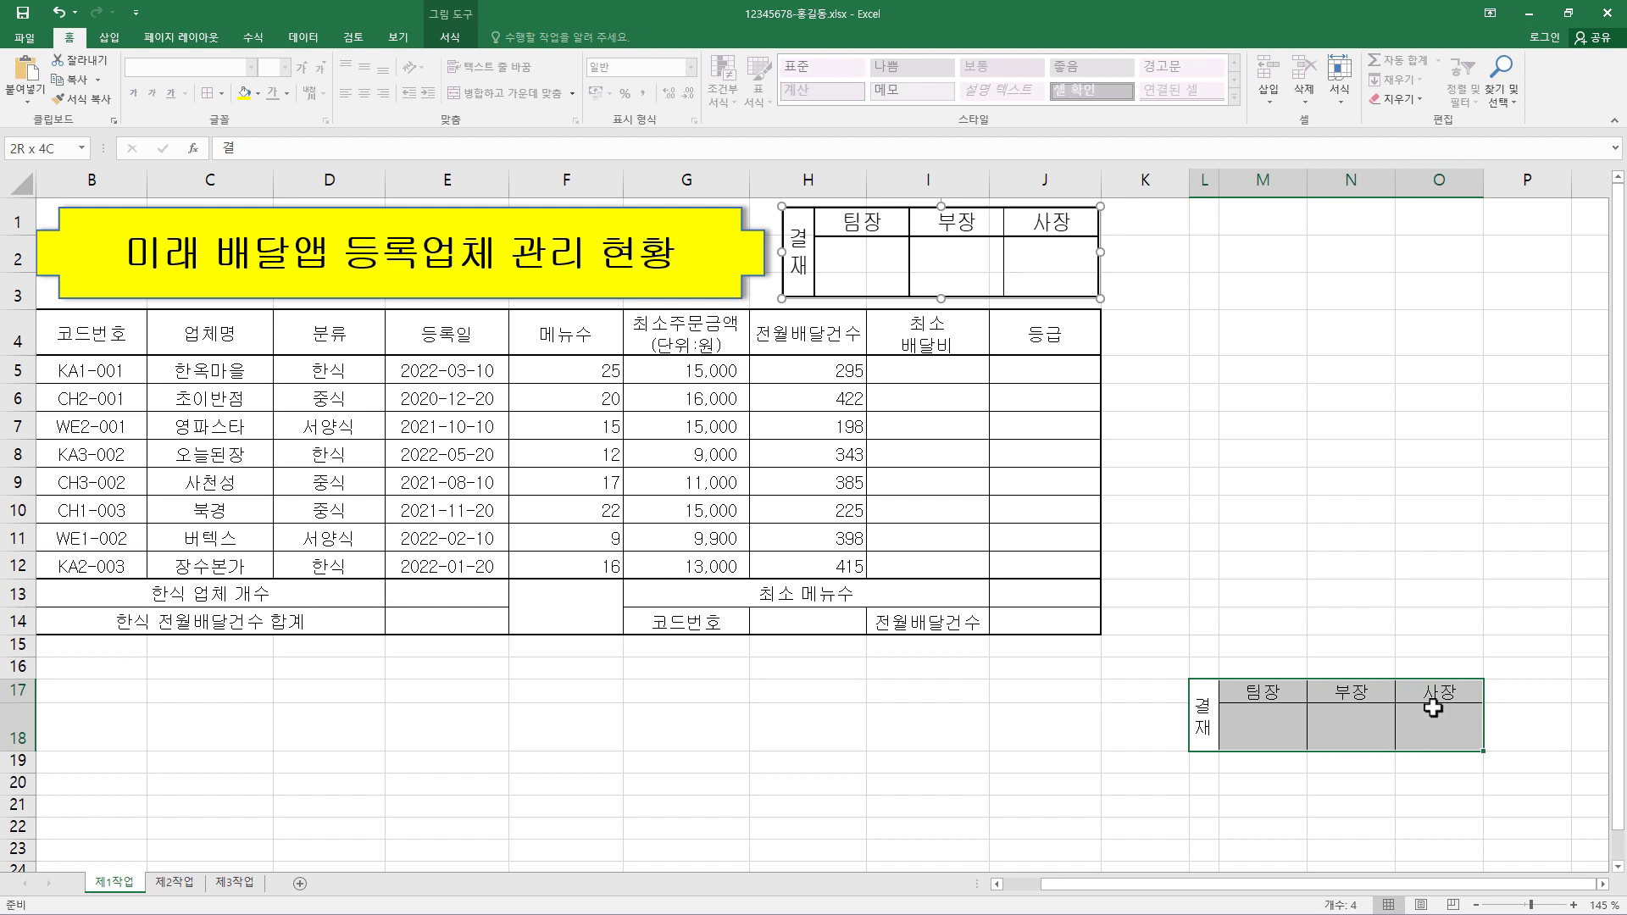
left_click(1206, 186)
left_click_drag(1206, 187, 1438, 180)
right_click(1359, 179)
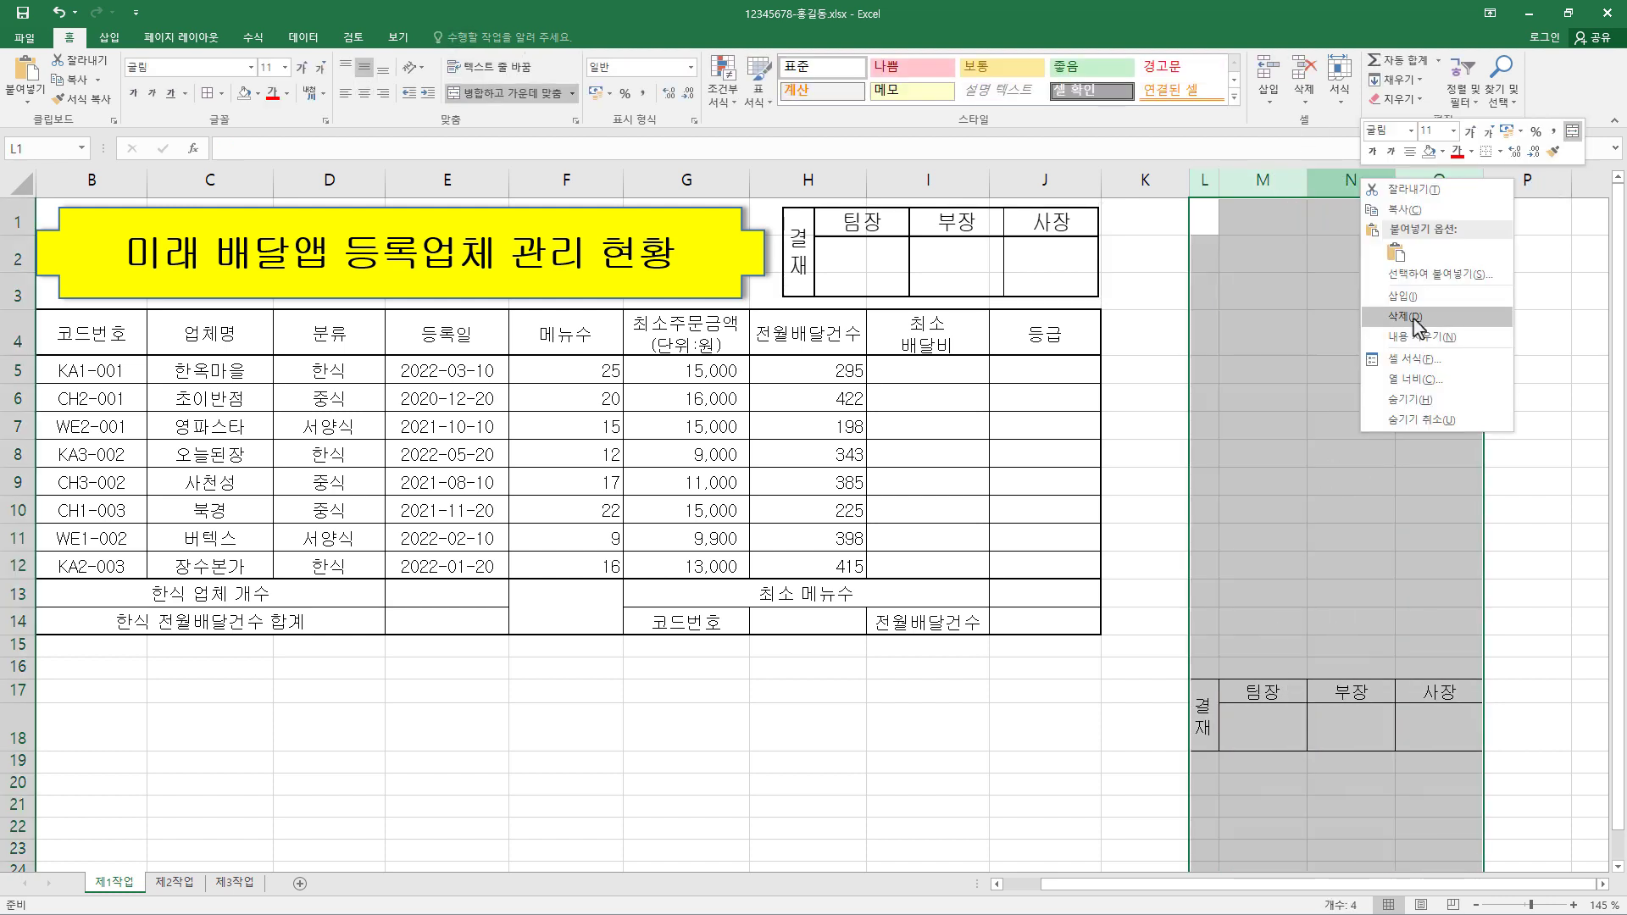
left_click(1413, 320)
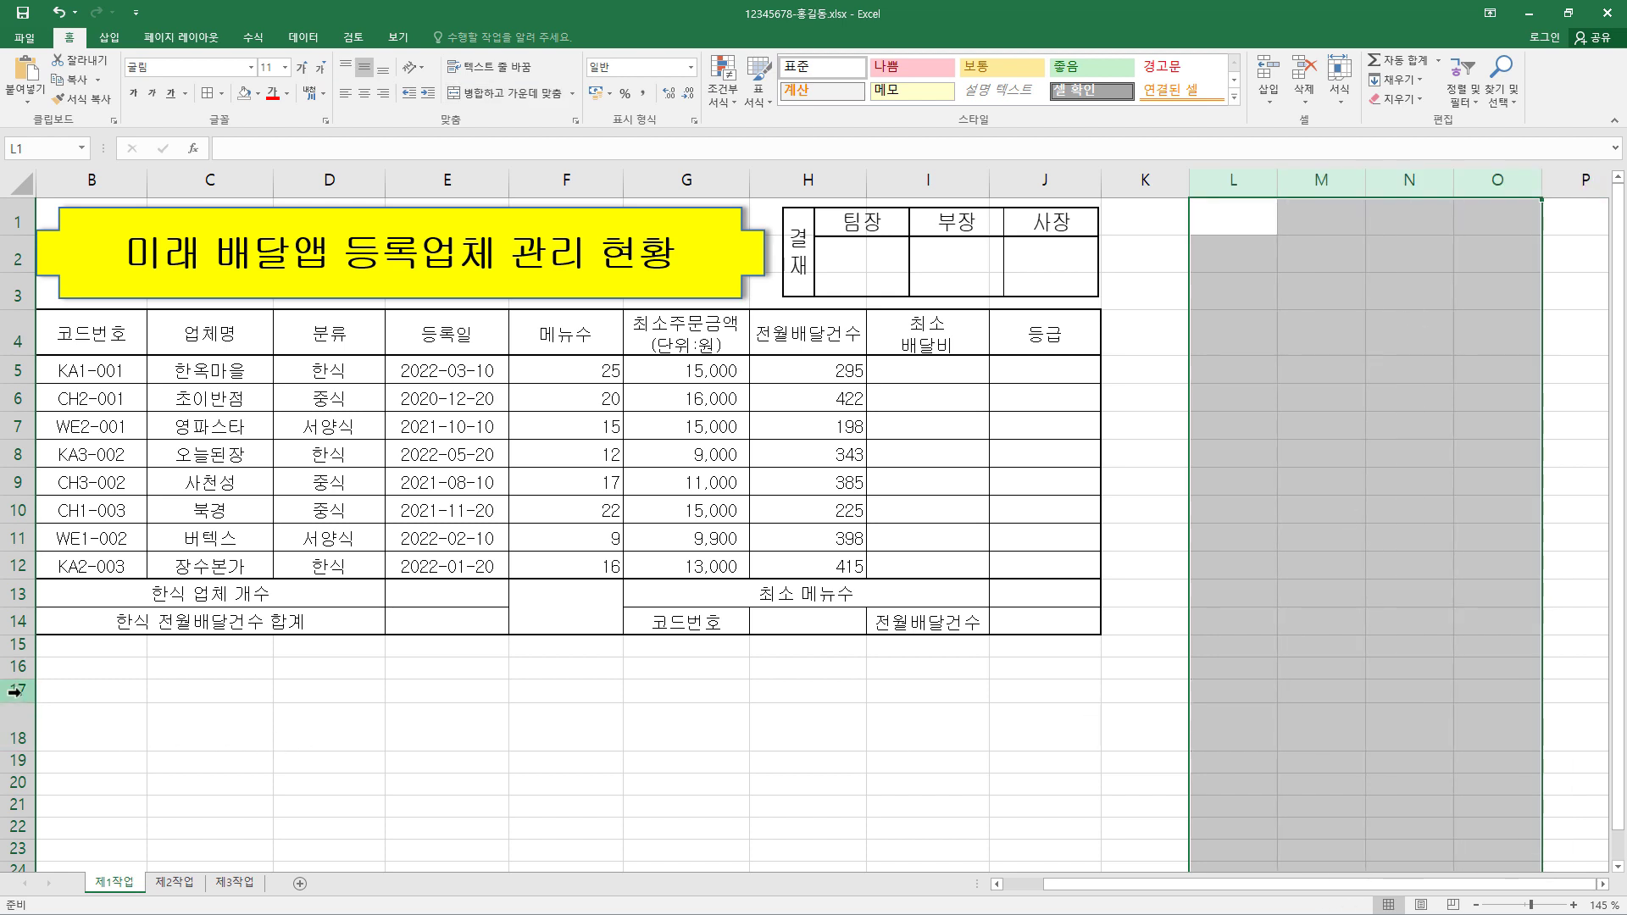
left_click_drag(17, 690, 19, 737)
right_click(19, 736)
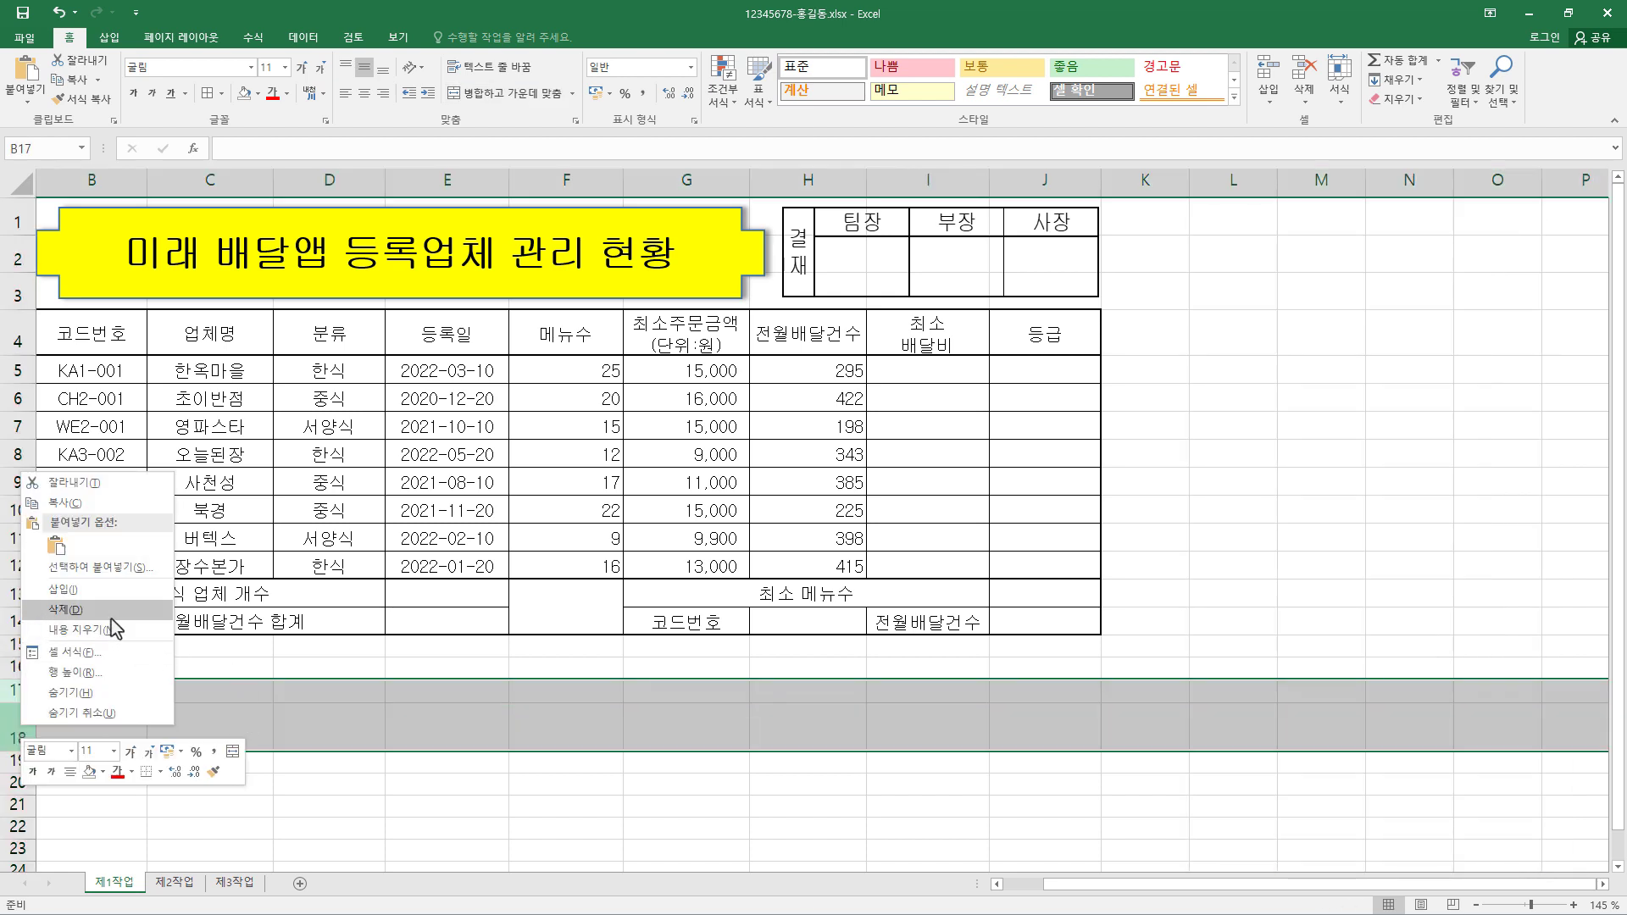
left_click(77, 631)
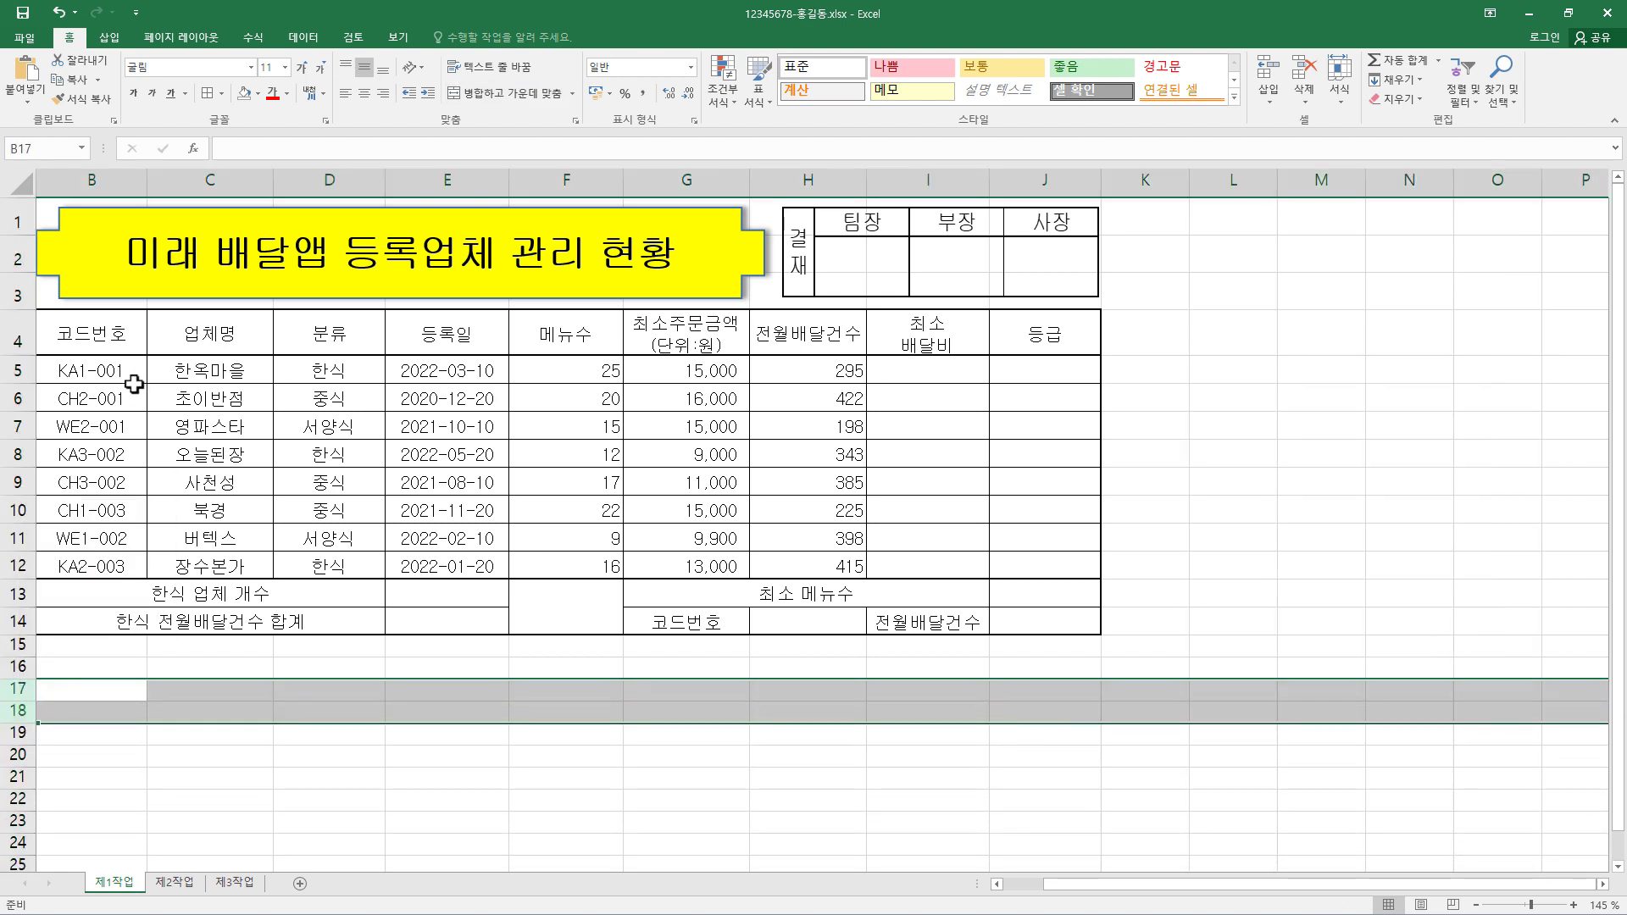
Fill the header cells B4:J4 and the label cells G14 and I14 with the standard orange (주황) colour
left_click_drag(106, 335, 1004, 330)
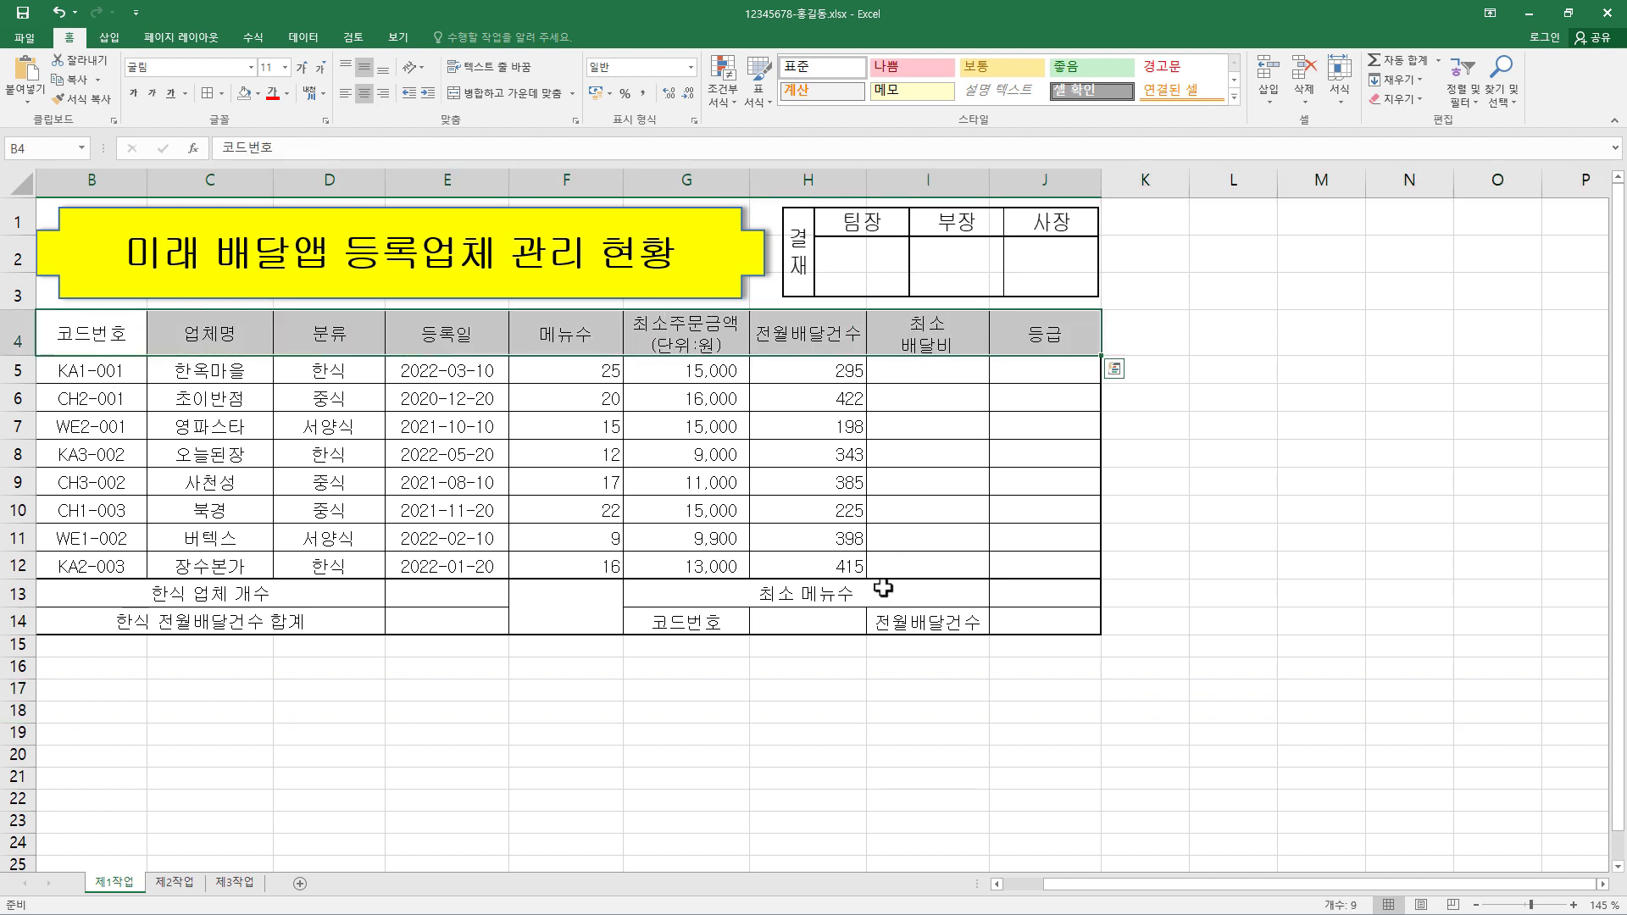
left_click(714, 620, "ctrl")
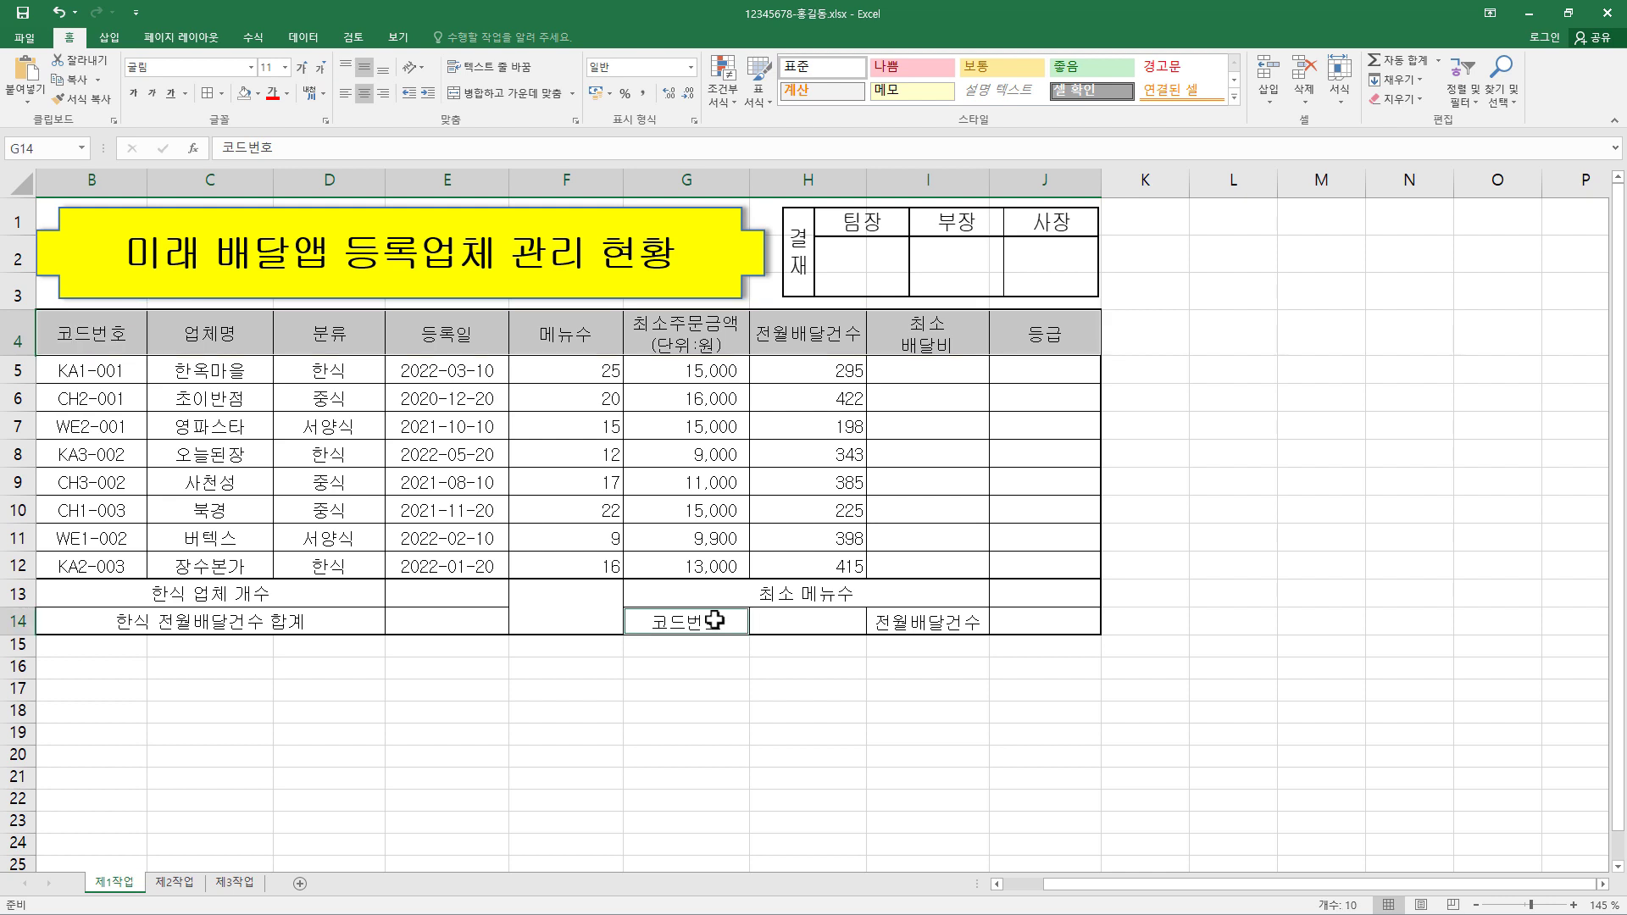
left_click(924, 623, "ctrl")
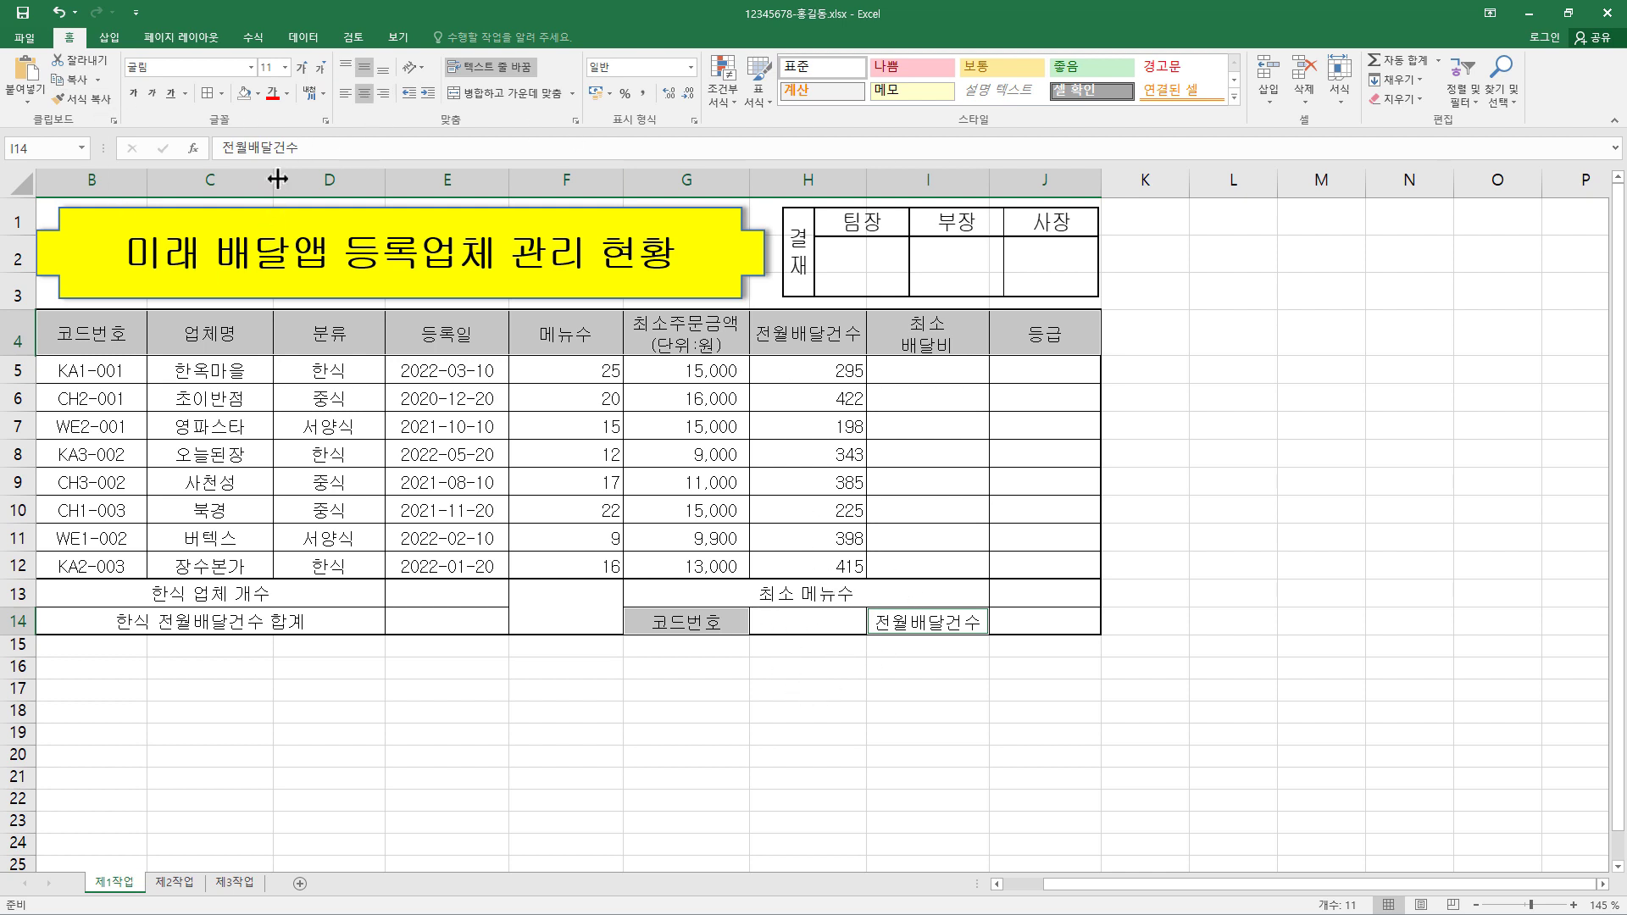
left_click(256, 99)
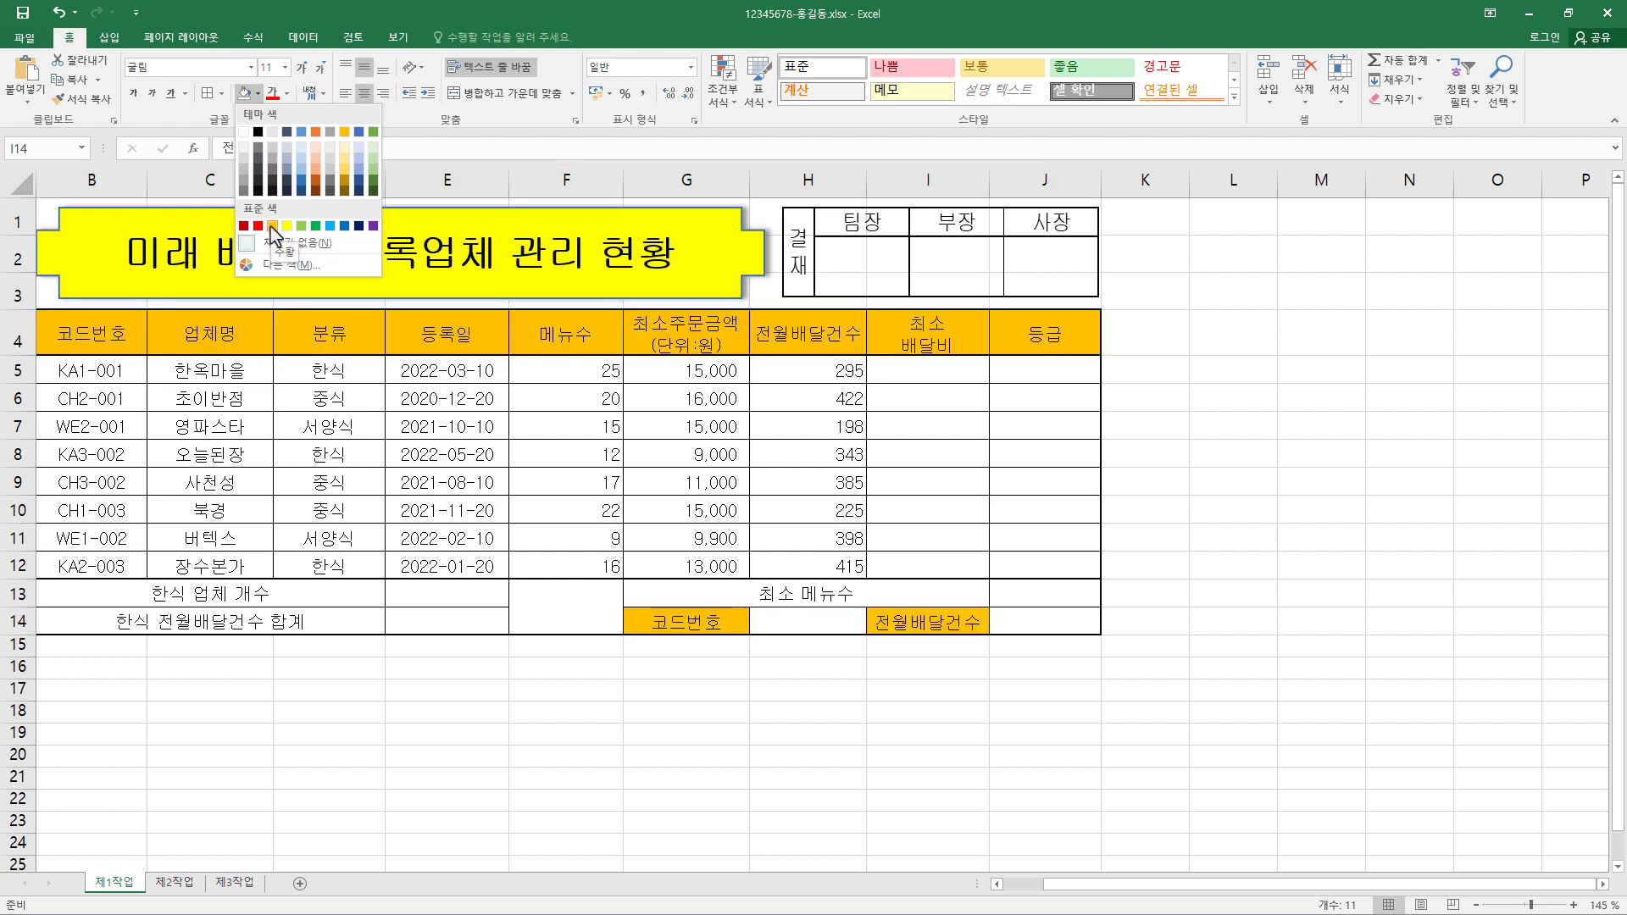
left_click(271, 226)
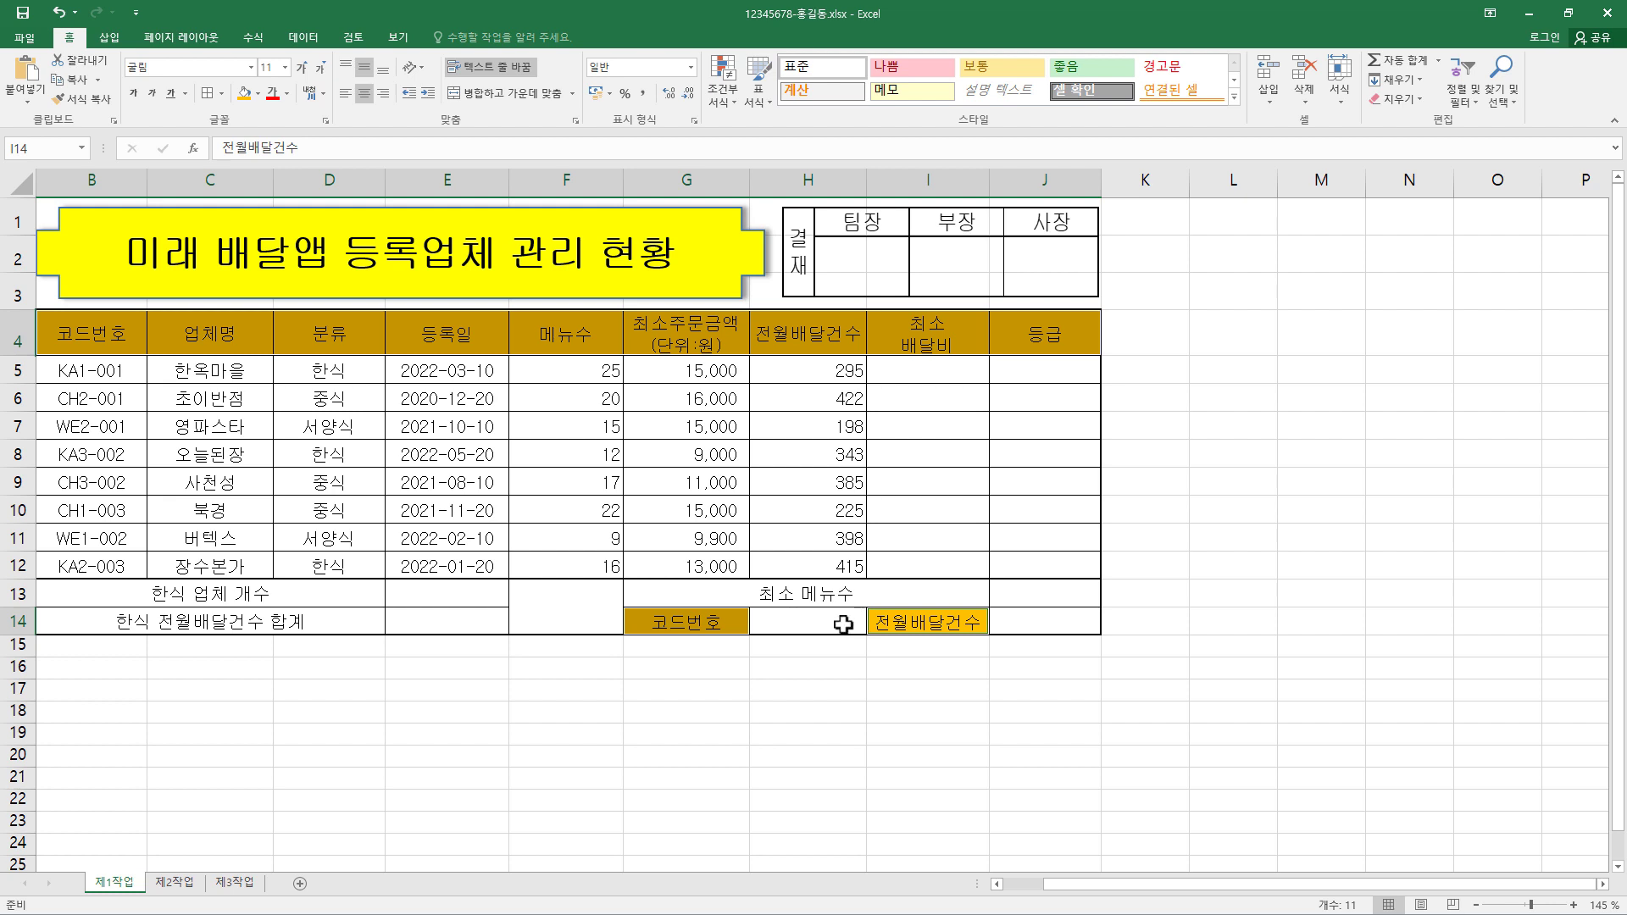
Add list (목록) data validation to H14 with source =$B$5:$B$12, and choose KA1-001 from its list
left_click(810, 628)
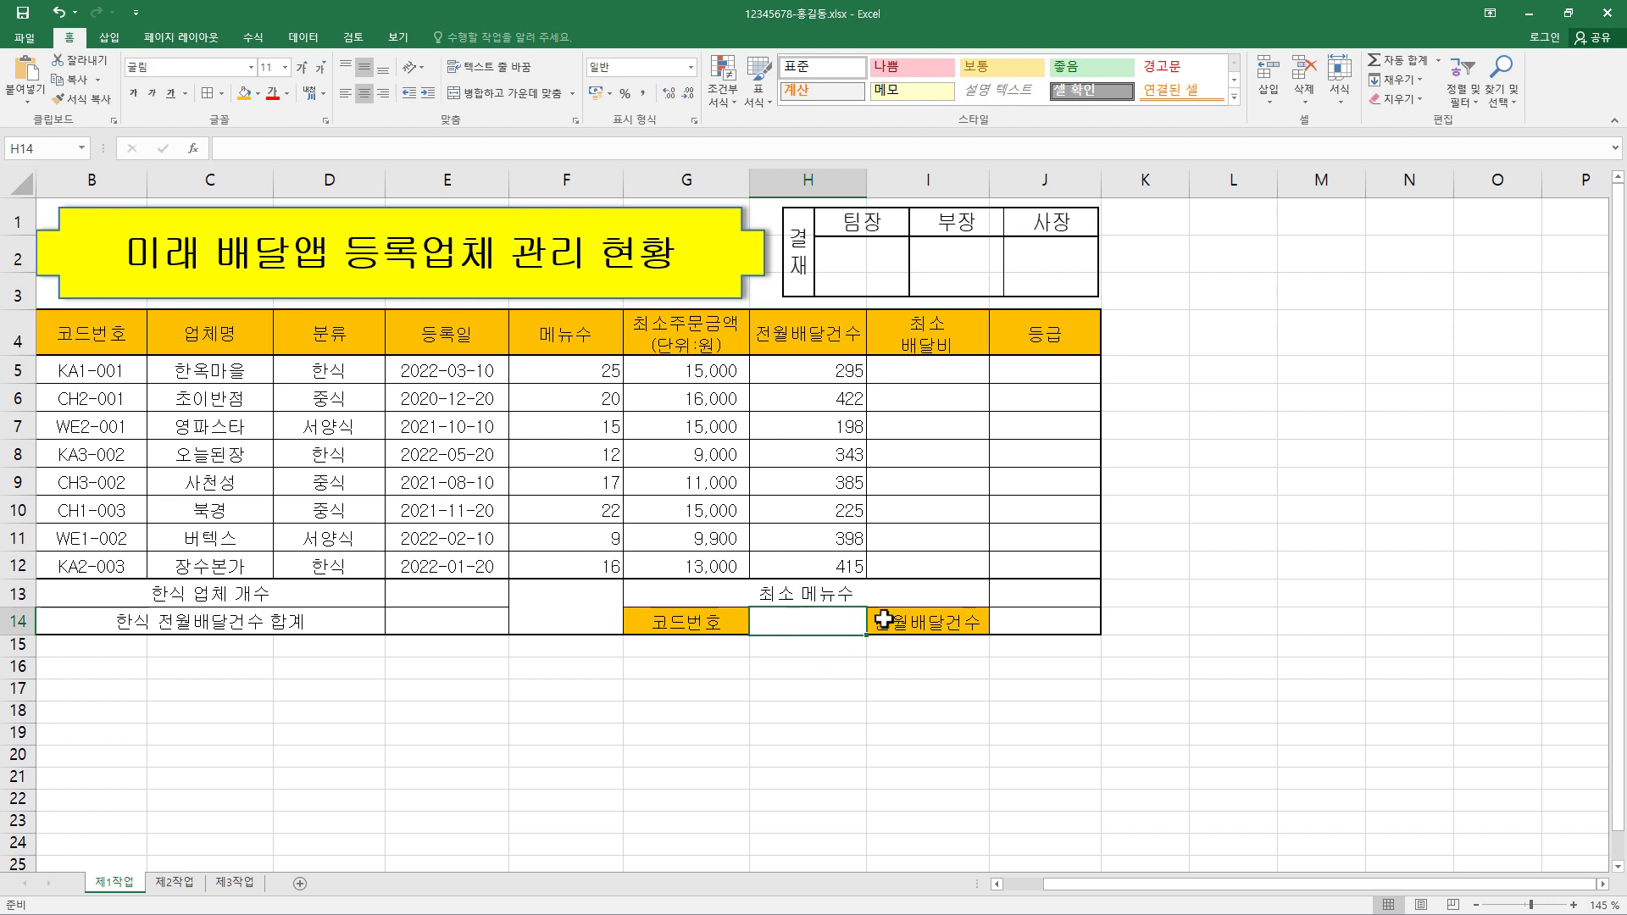
left_click(310, 41)
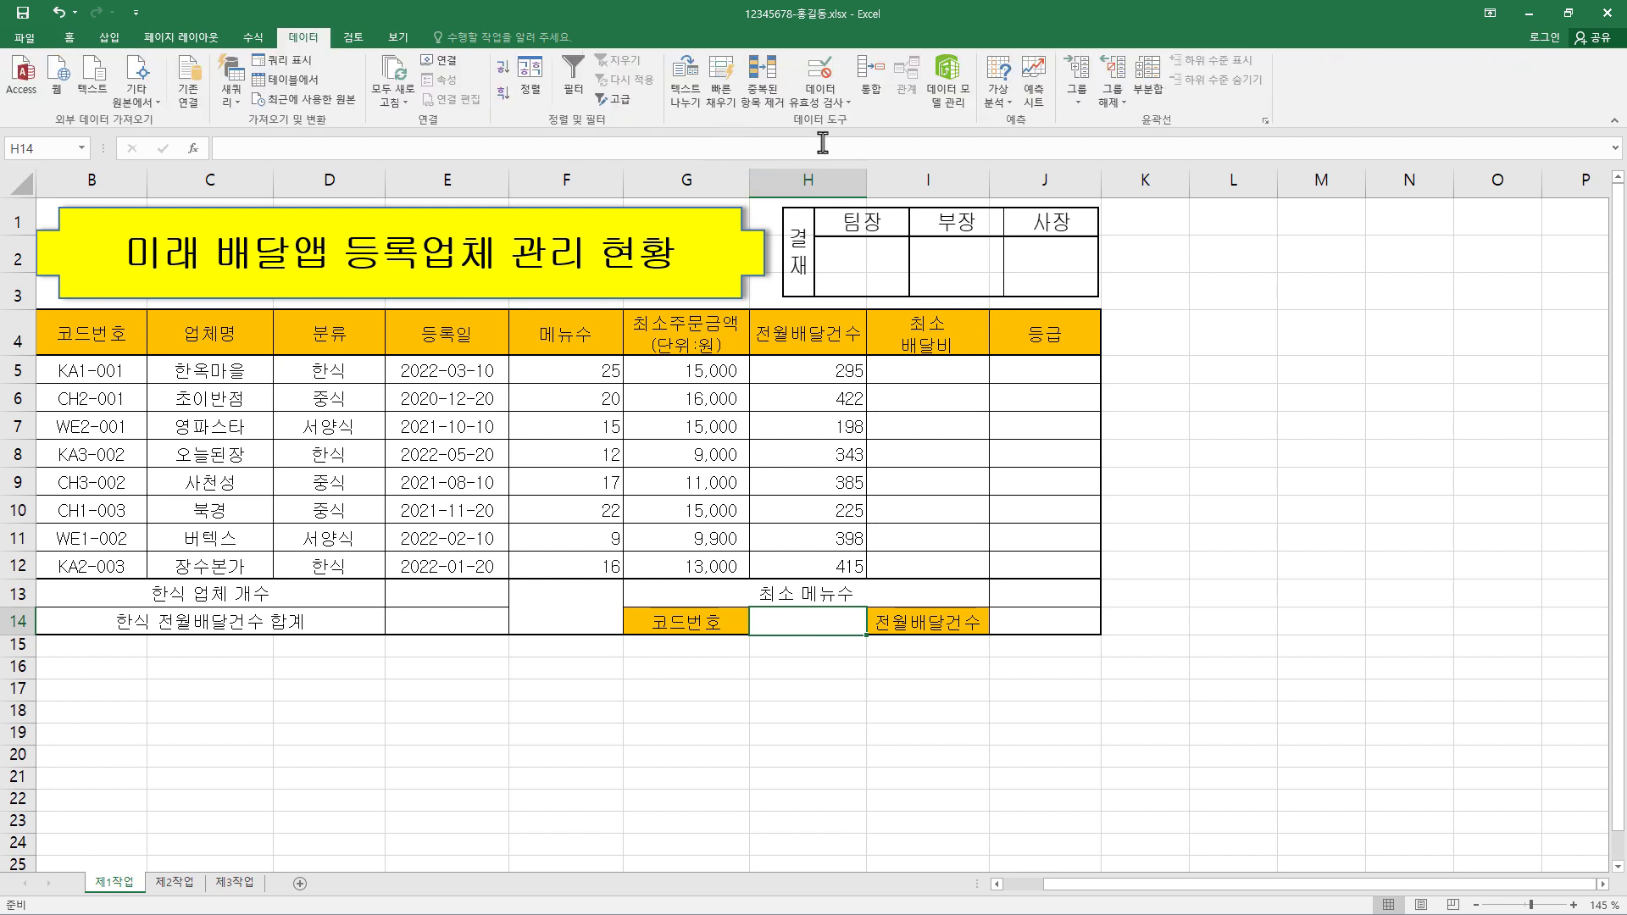
left_click(837, 78)
left_click_drag(1275, 302, 1159, 287)
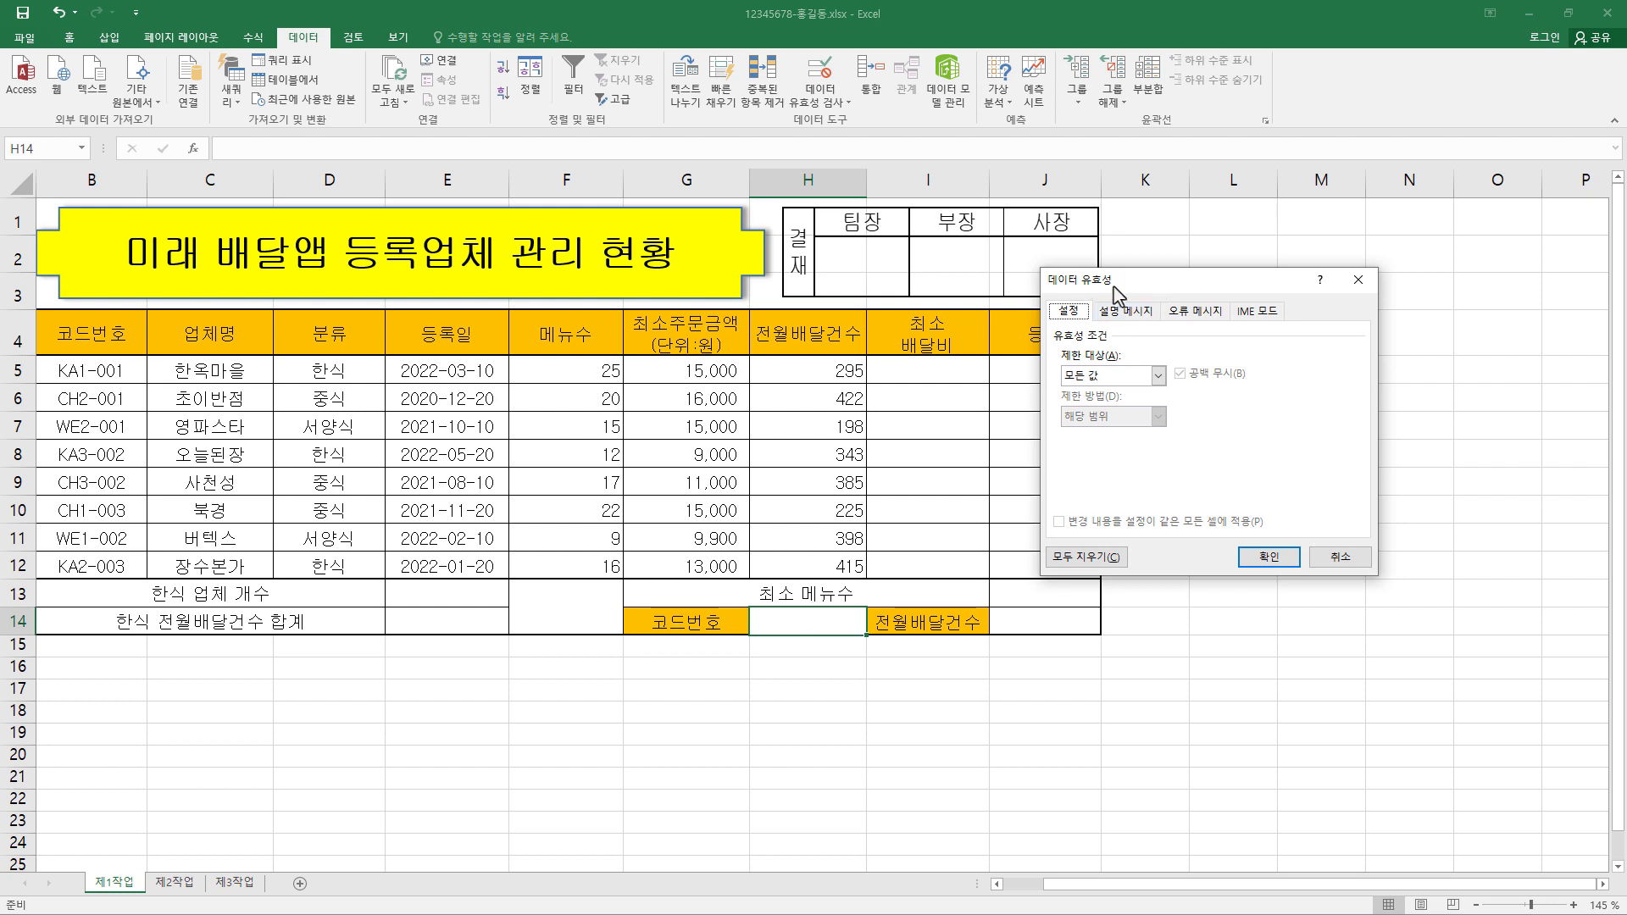
left_click(1112, 383)
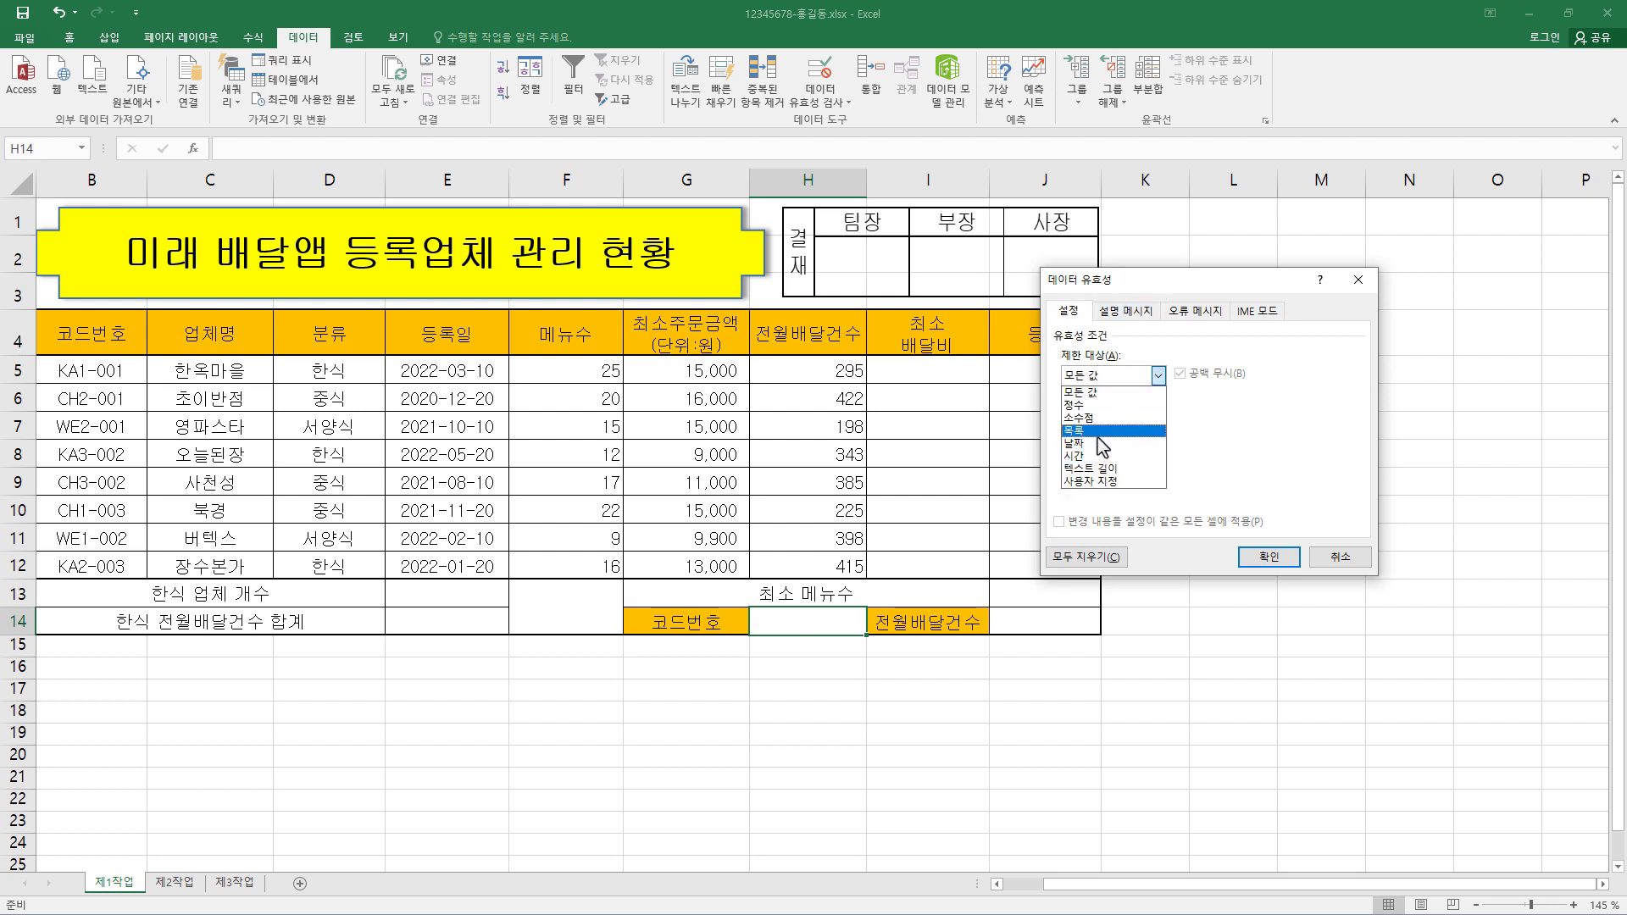
left_click(1101, 431)
left_click(1084, 457)
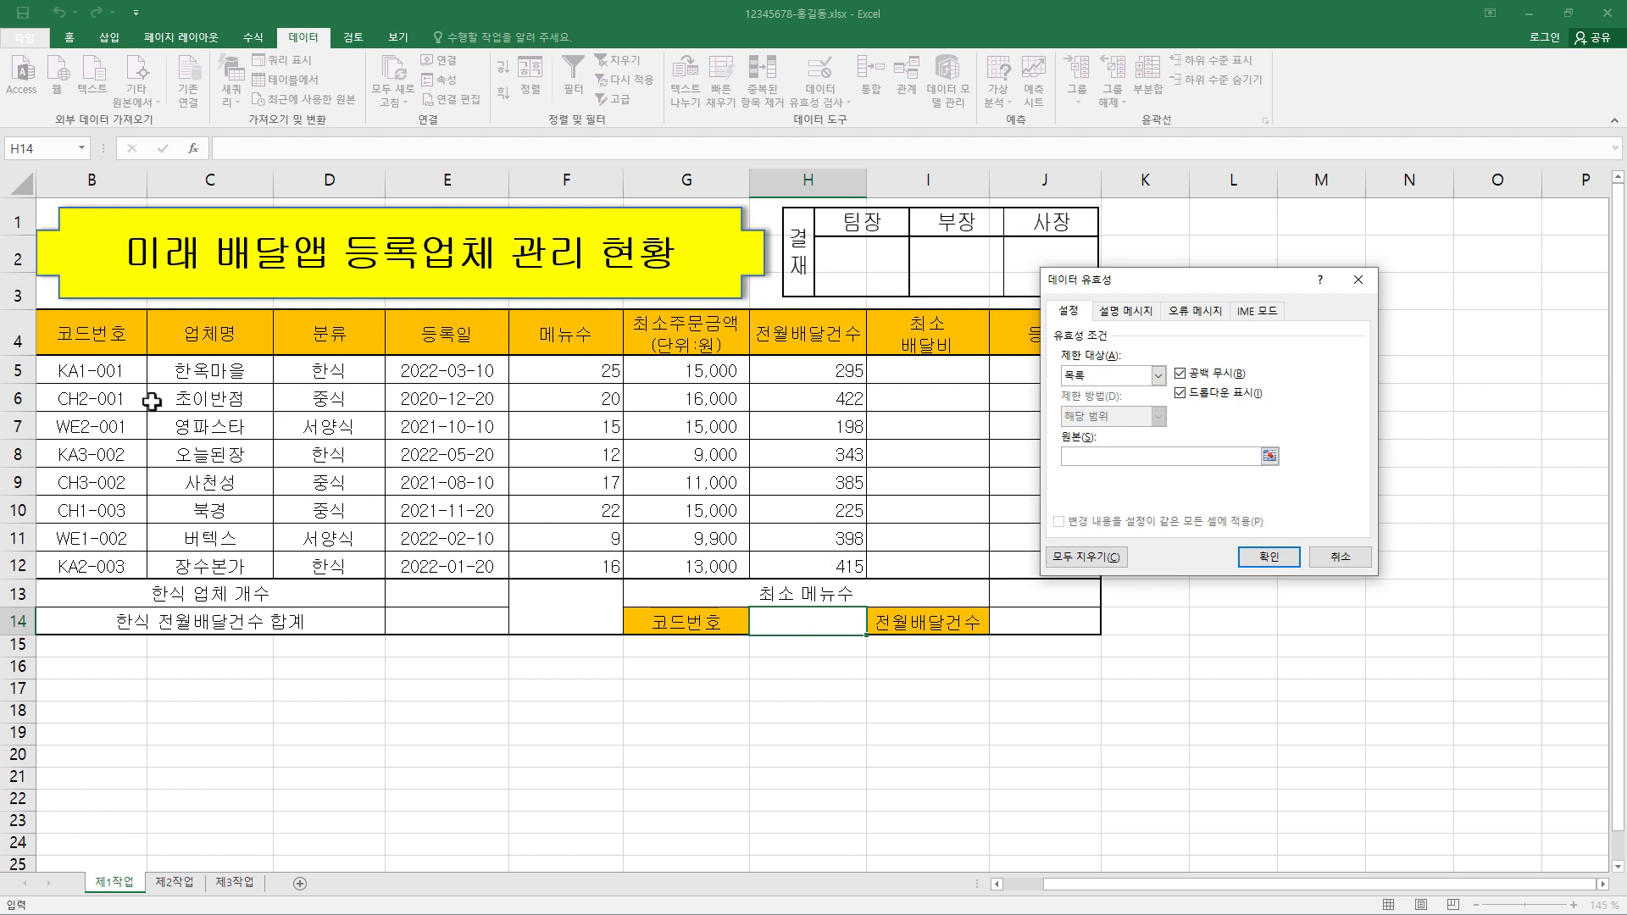
left_click(117, 371)
left_click_drag(117, 371, 106, 562)
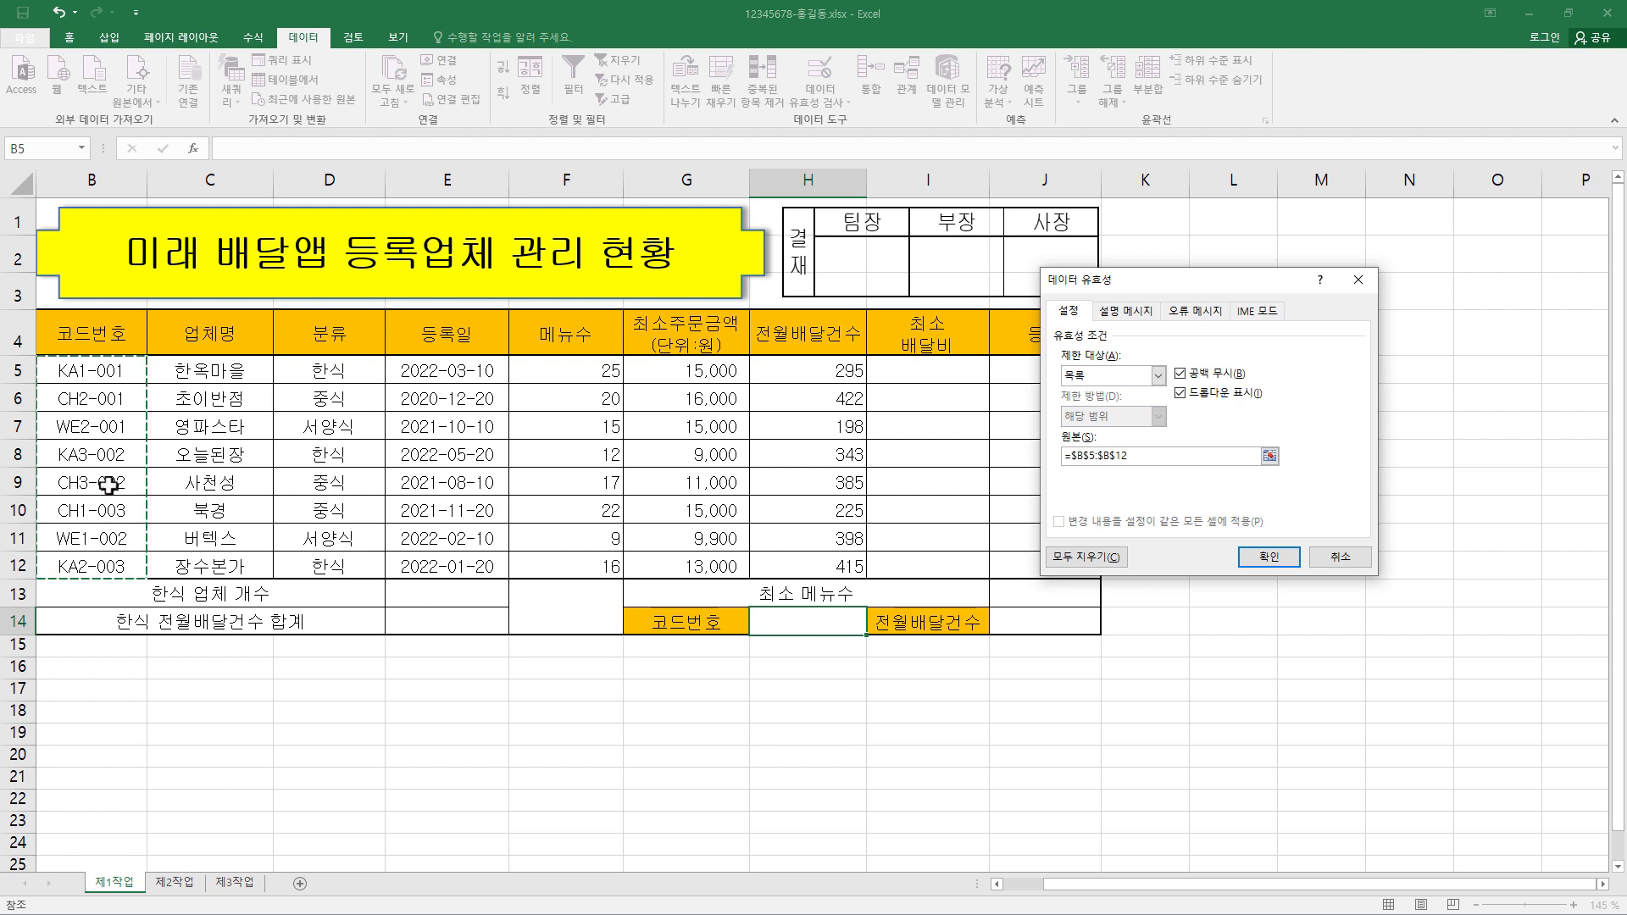
left_click(1276, 560)
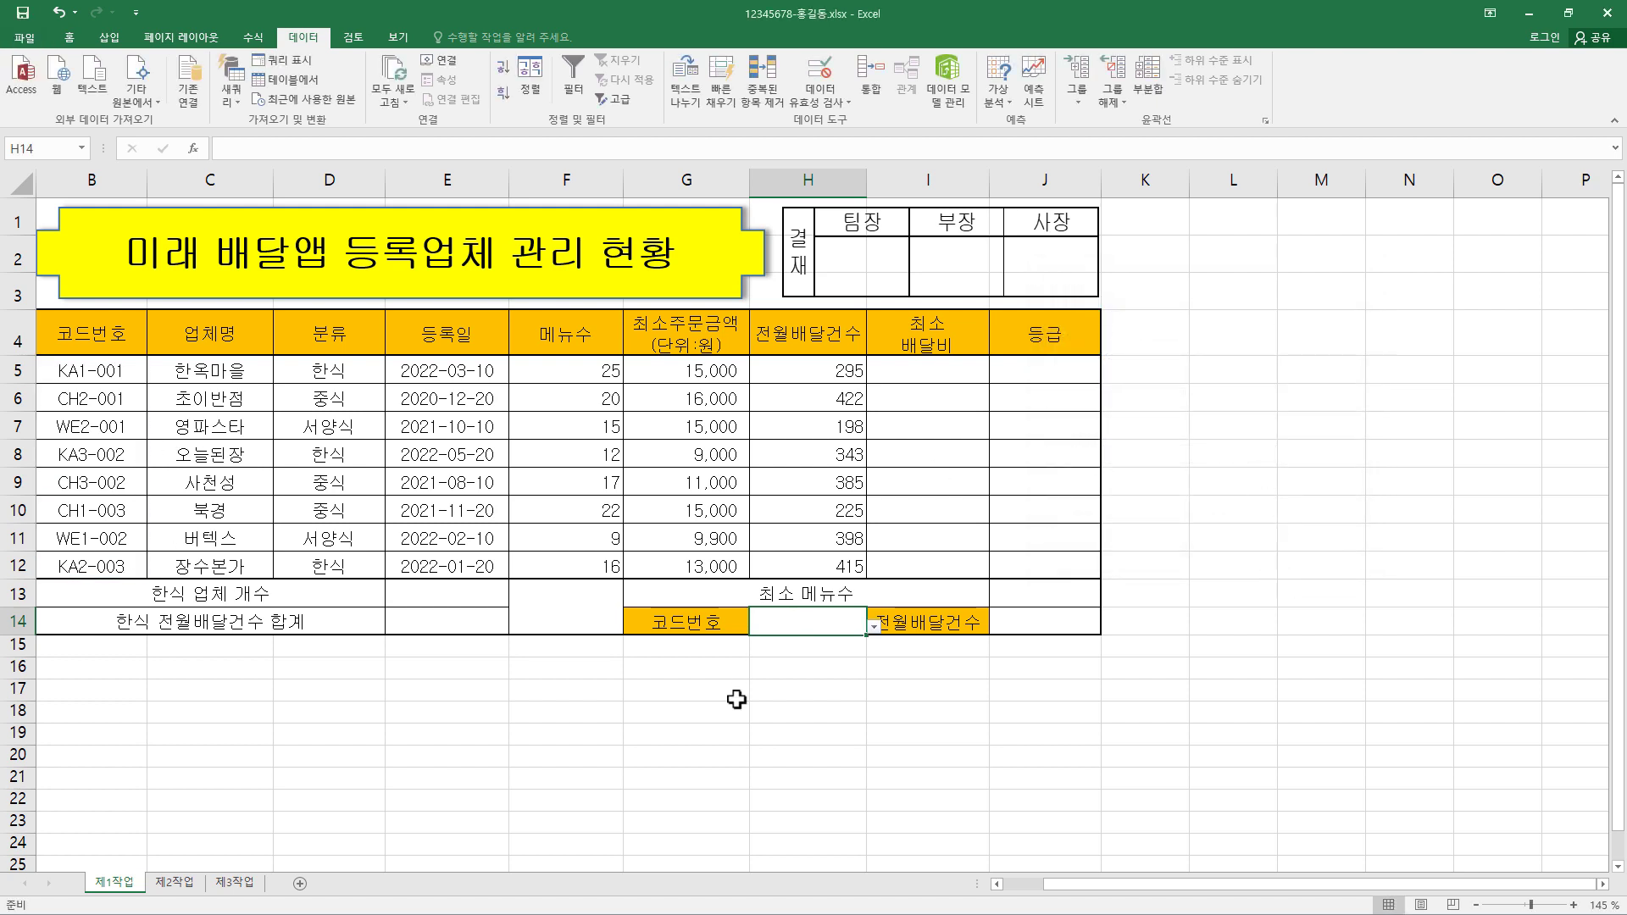
left_click(874, 627)
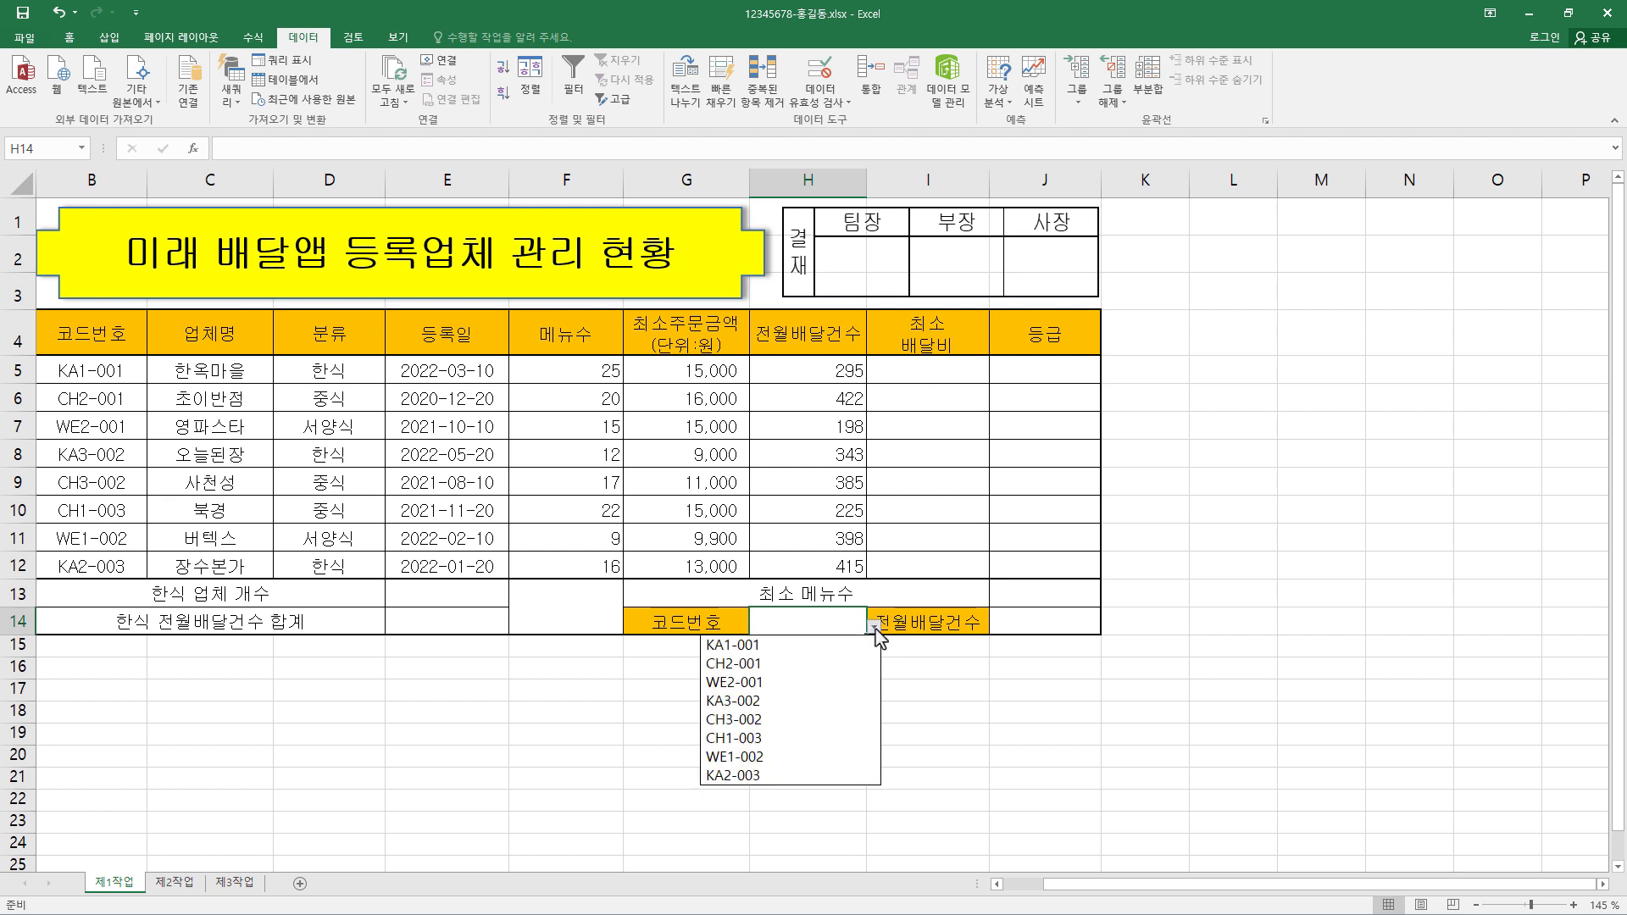
left_click(793, 648)
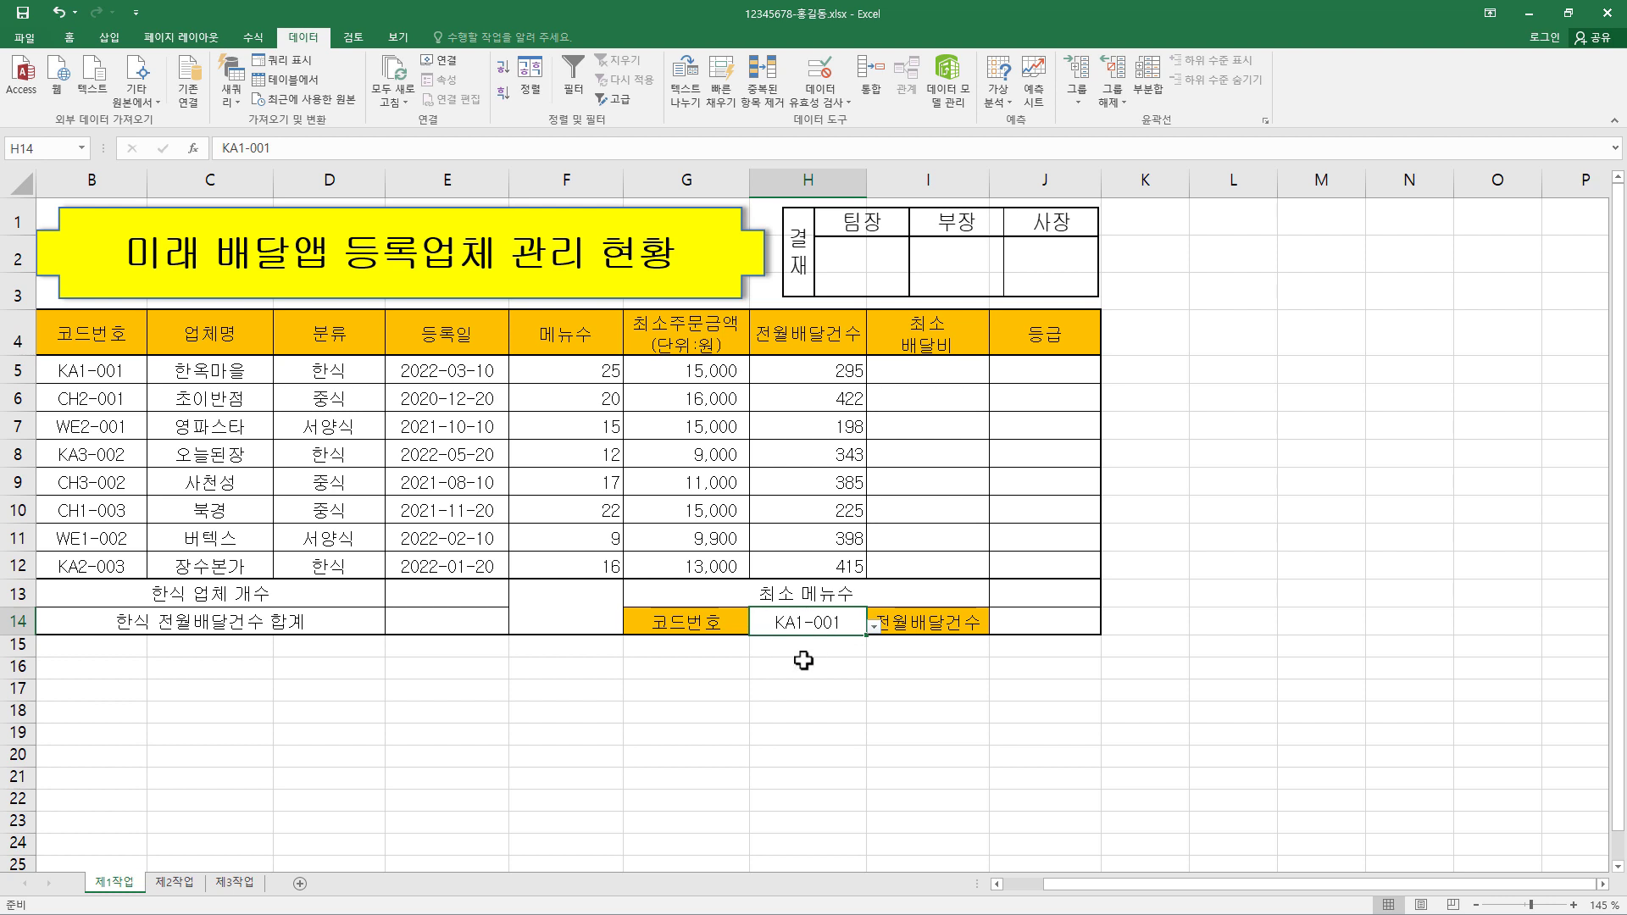
Apply the custom number format #,##0"개" to the 메뉴수 values in F5:F12
left_click(69, 37)
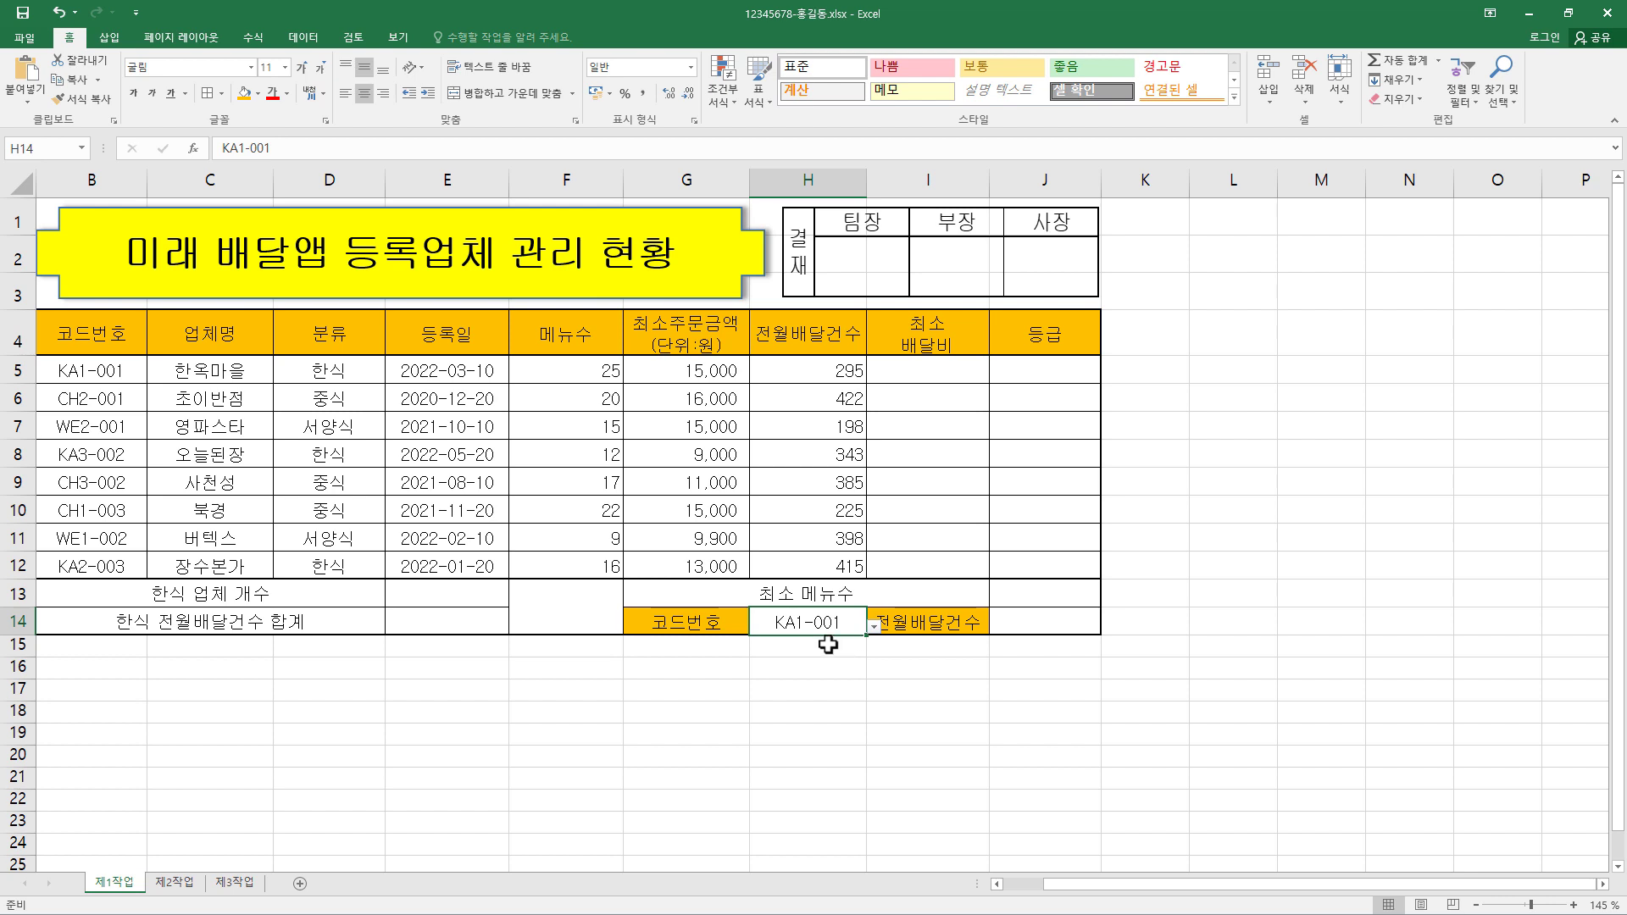
left_click_drag(575, 370, 559, 565)
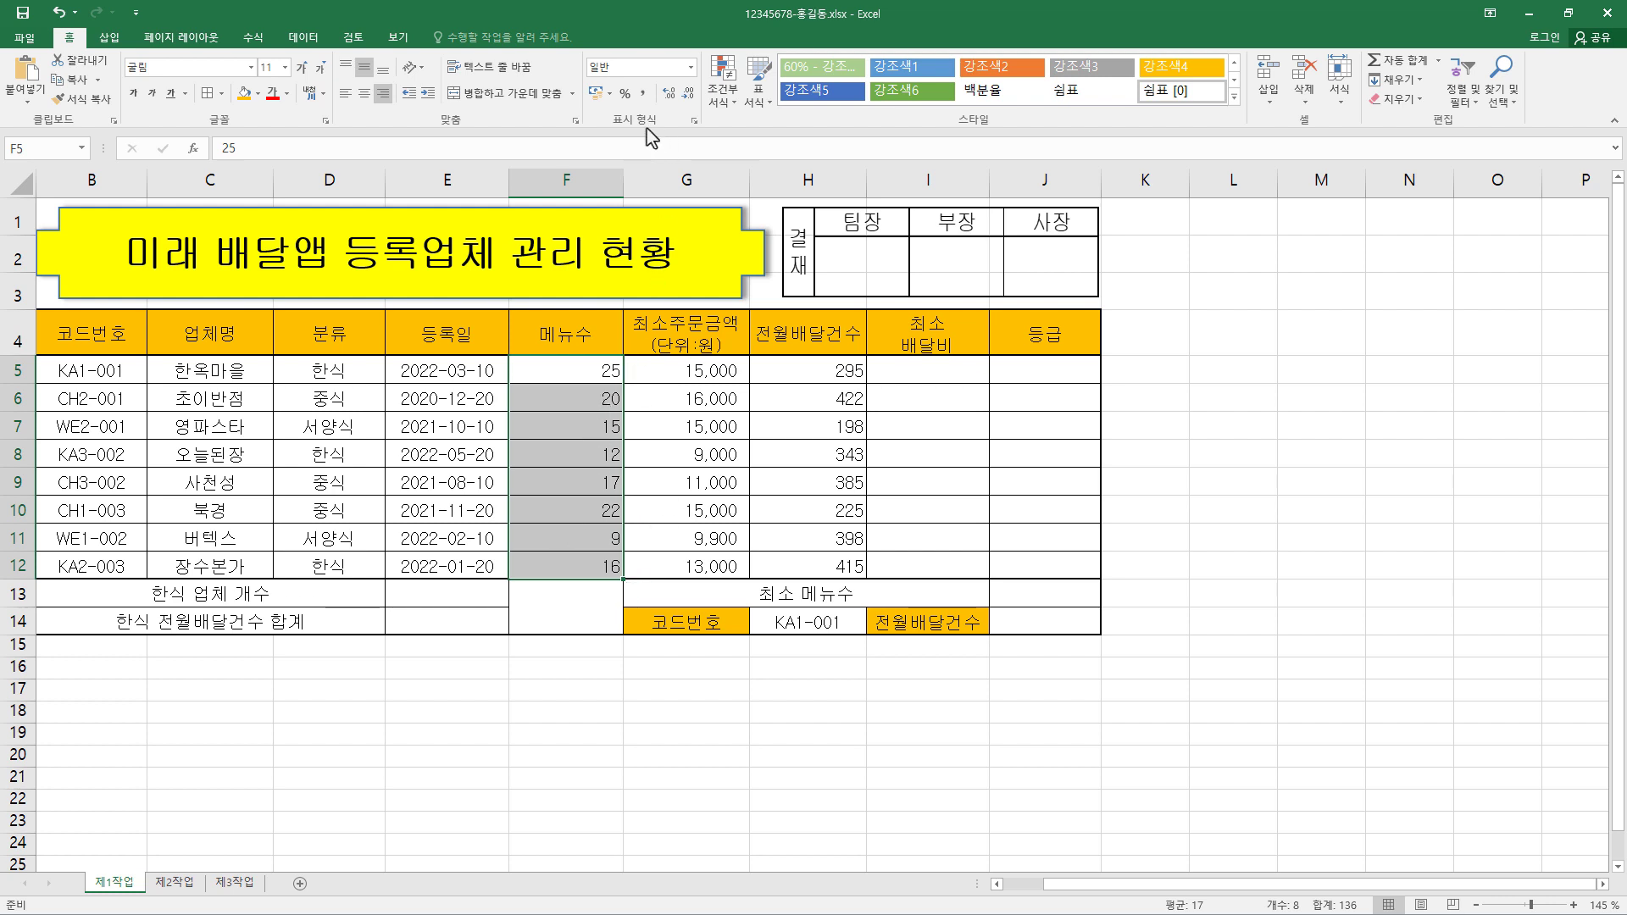
left_click(695, 124)
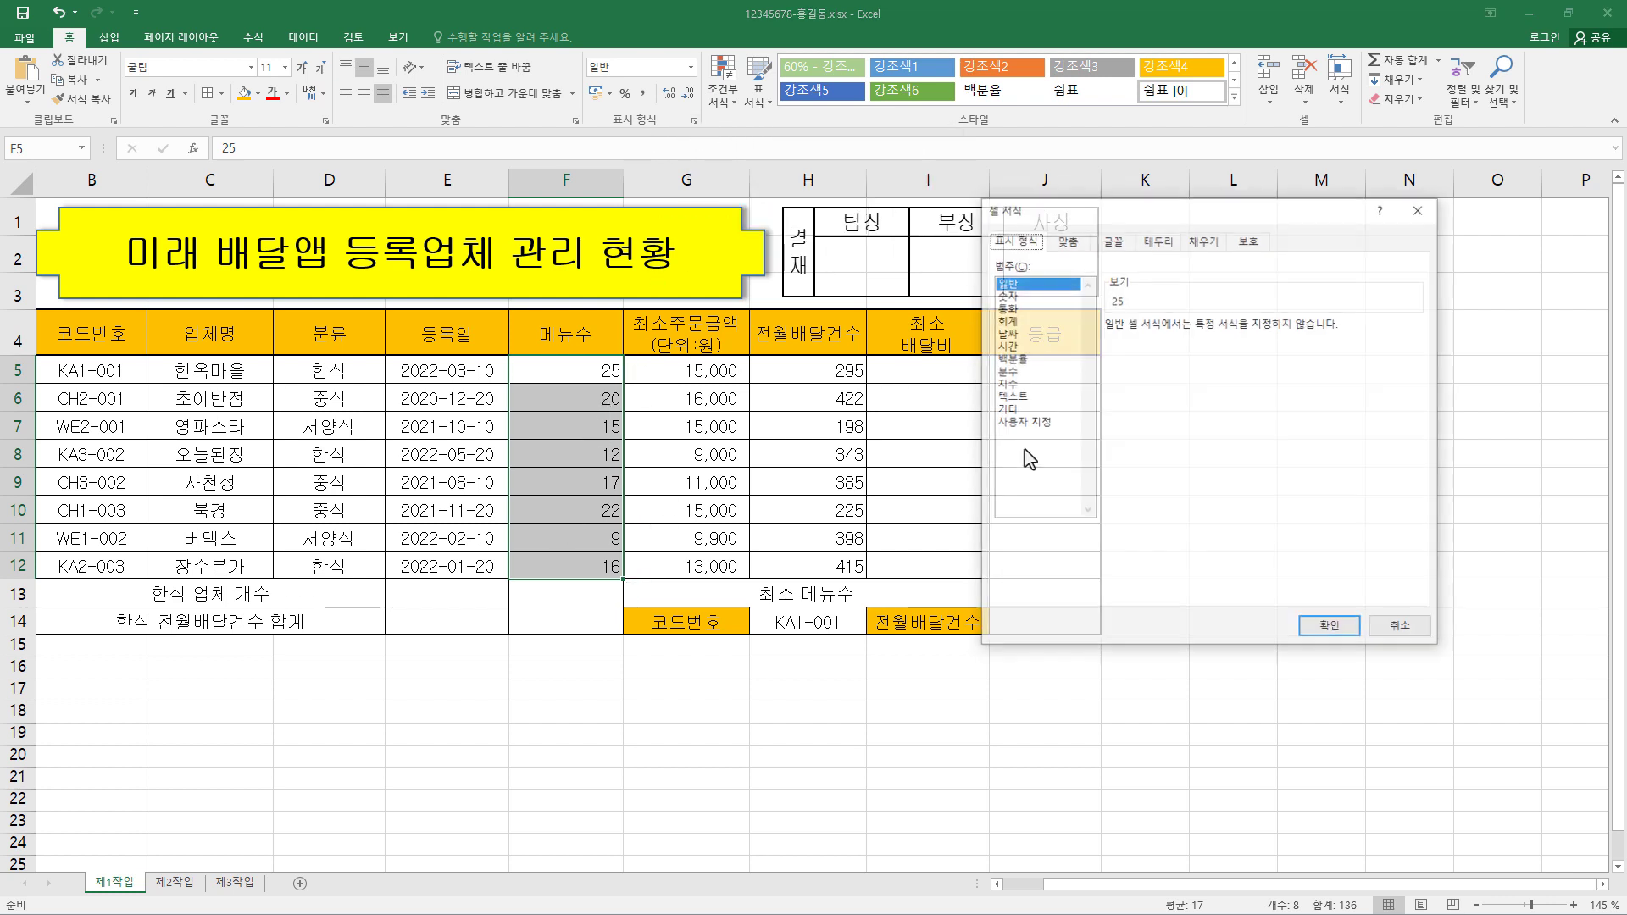
left_click_drag(1003, 222, 843, 220)
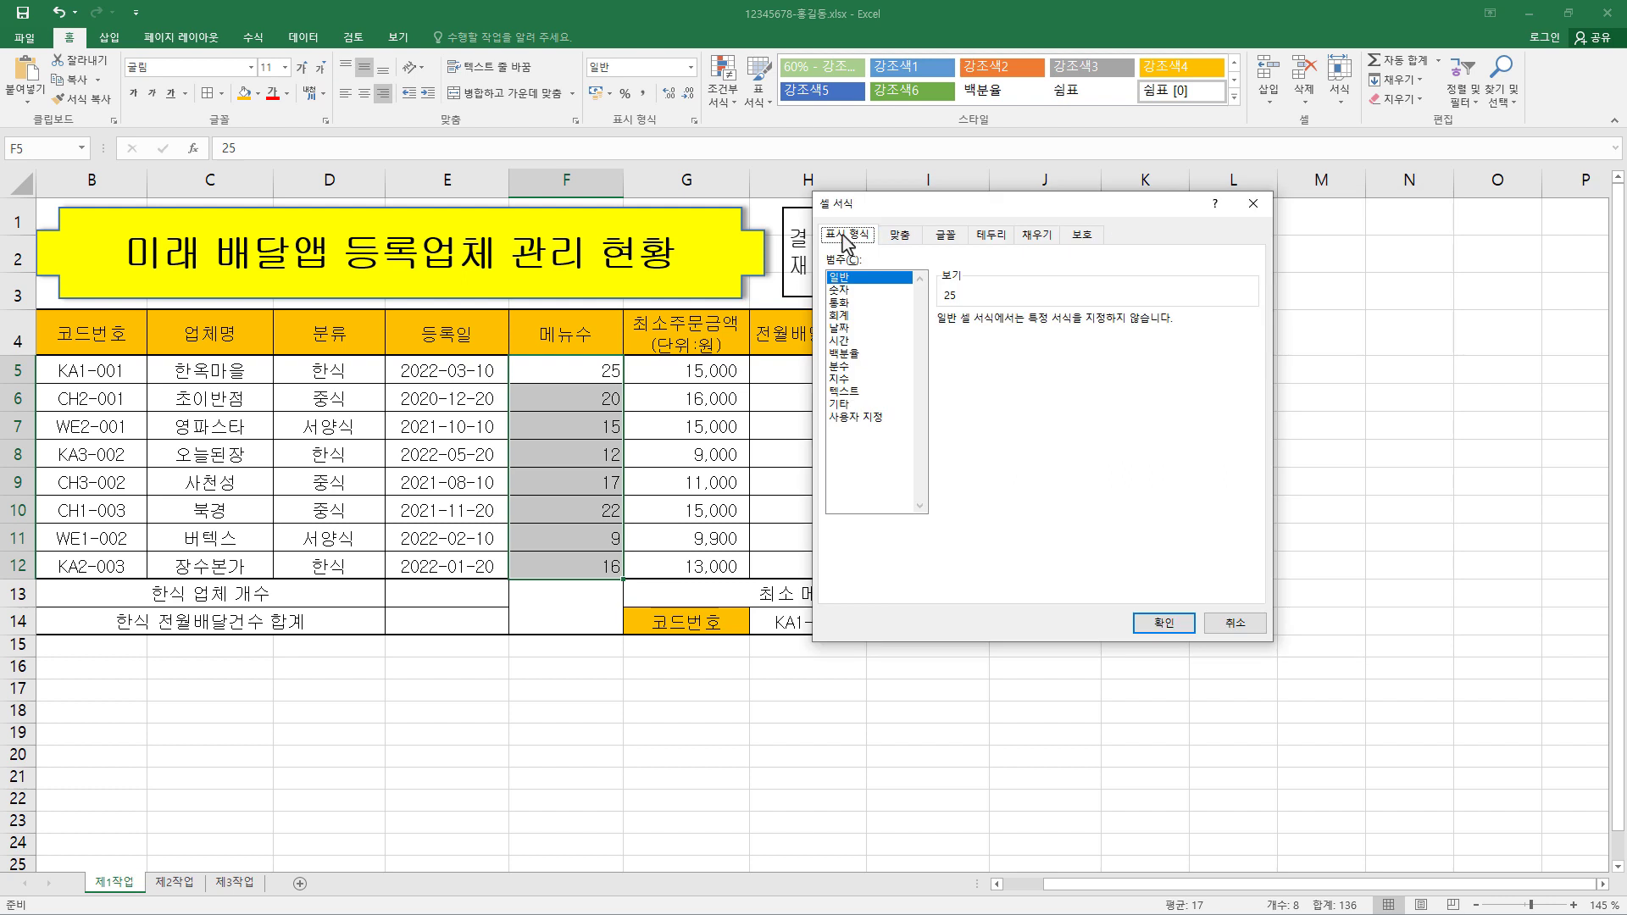
left_click(878, 419)
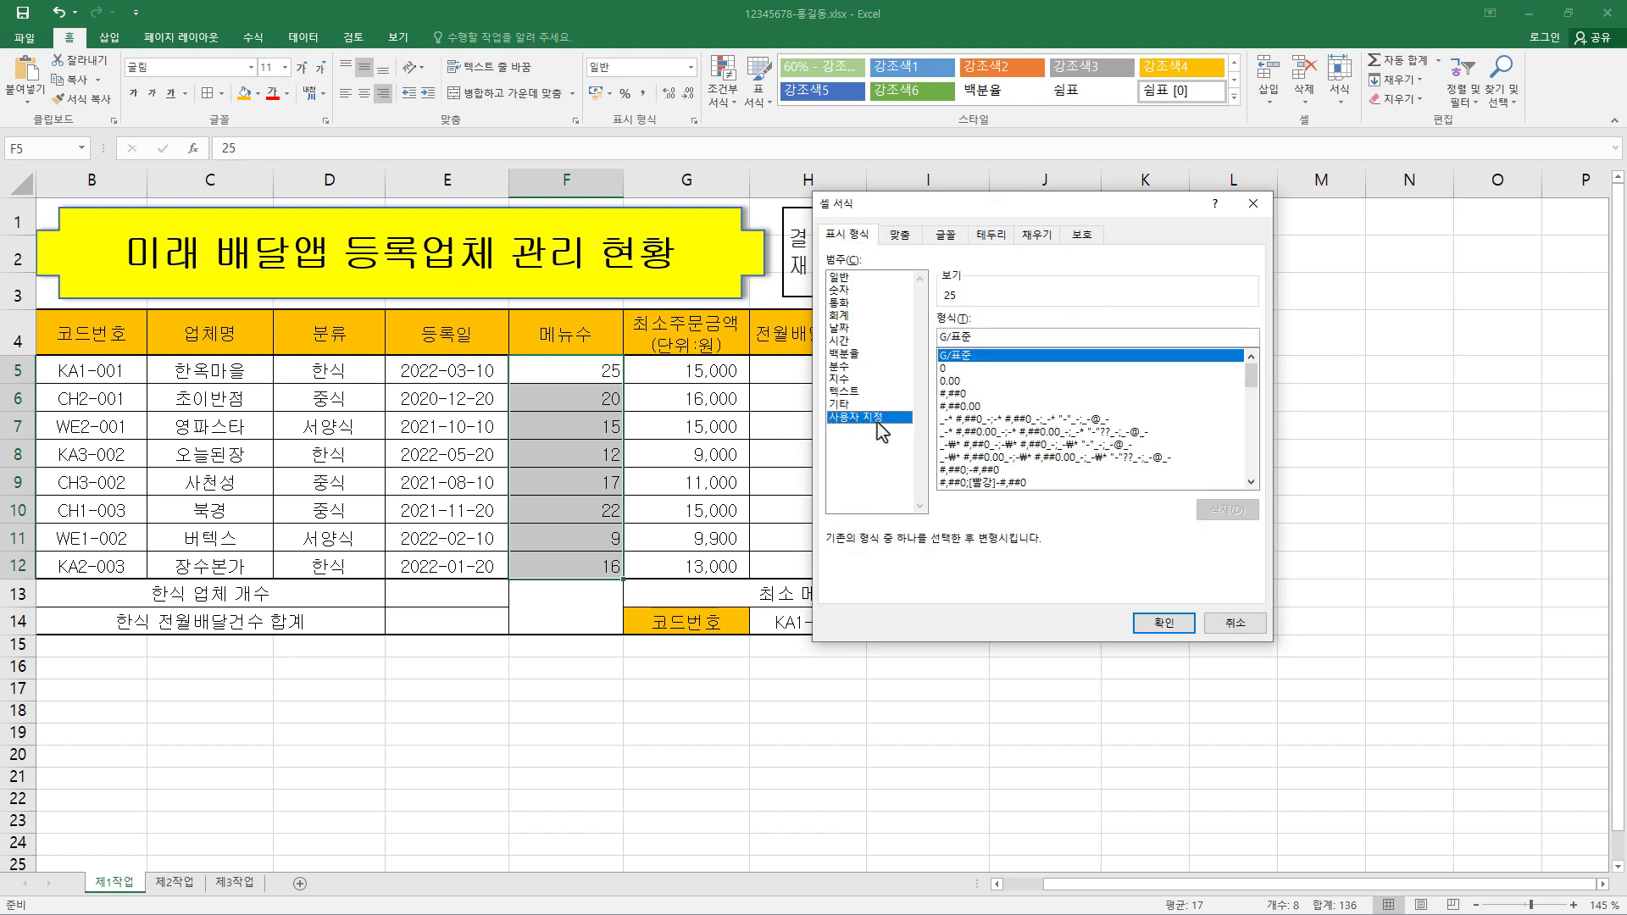
left_click_drag(1242, 389, 1269, 355)
left_click(968, 394)
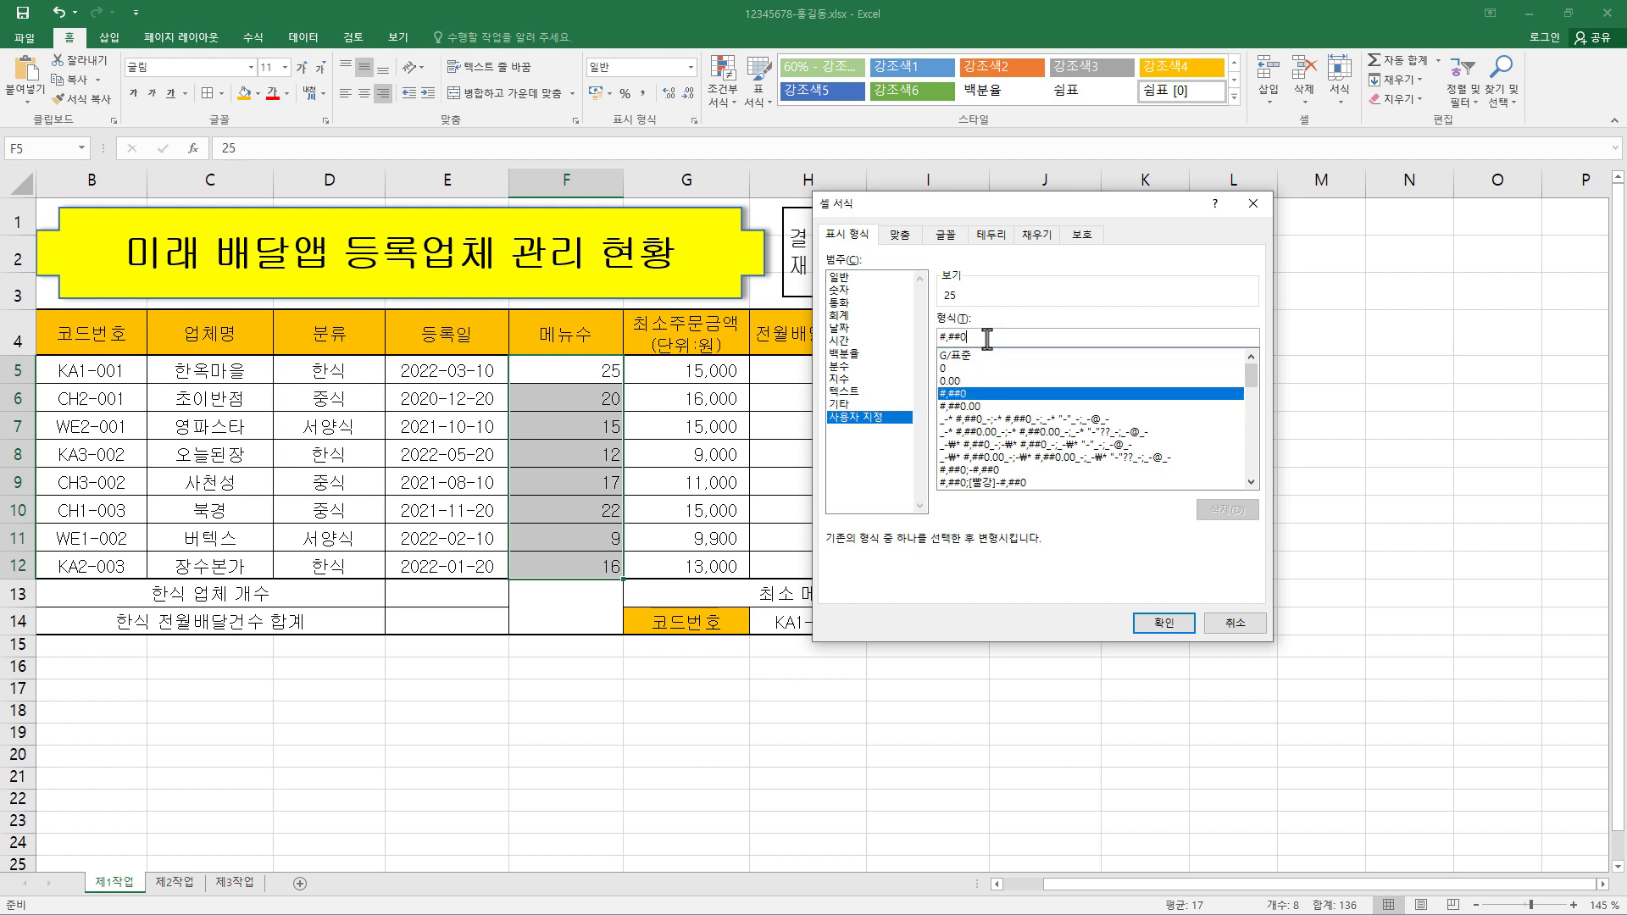
left_click(987, 337)
type("\"개")
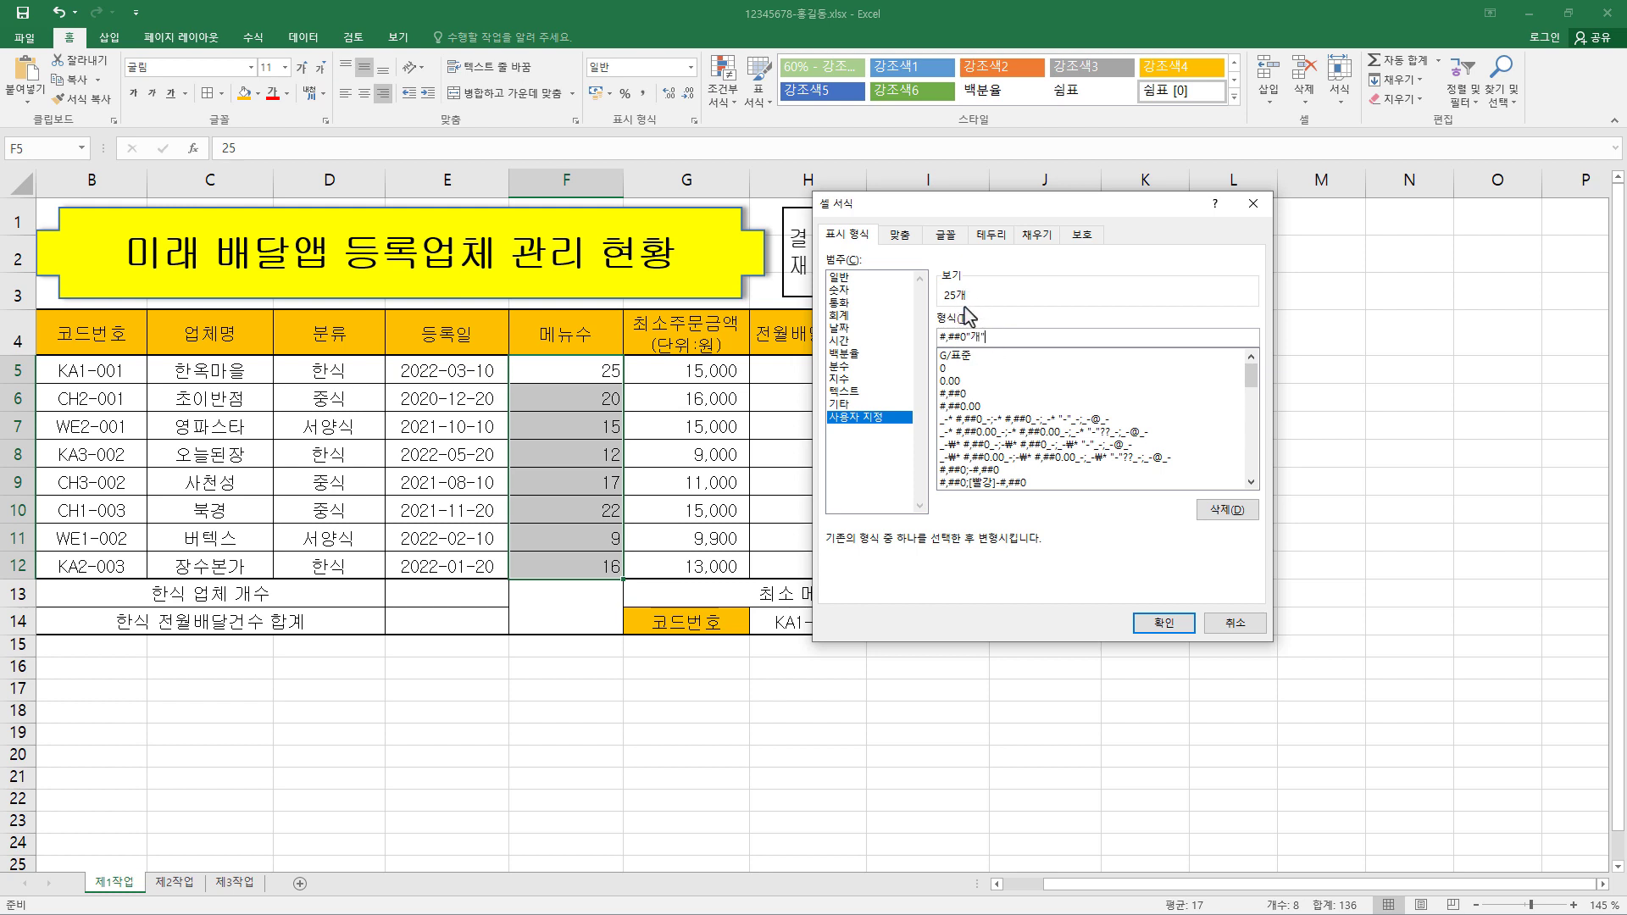
left_click(1163, 624)
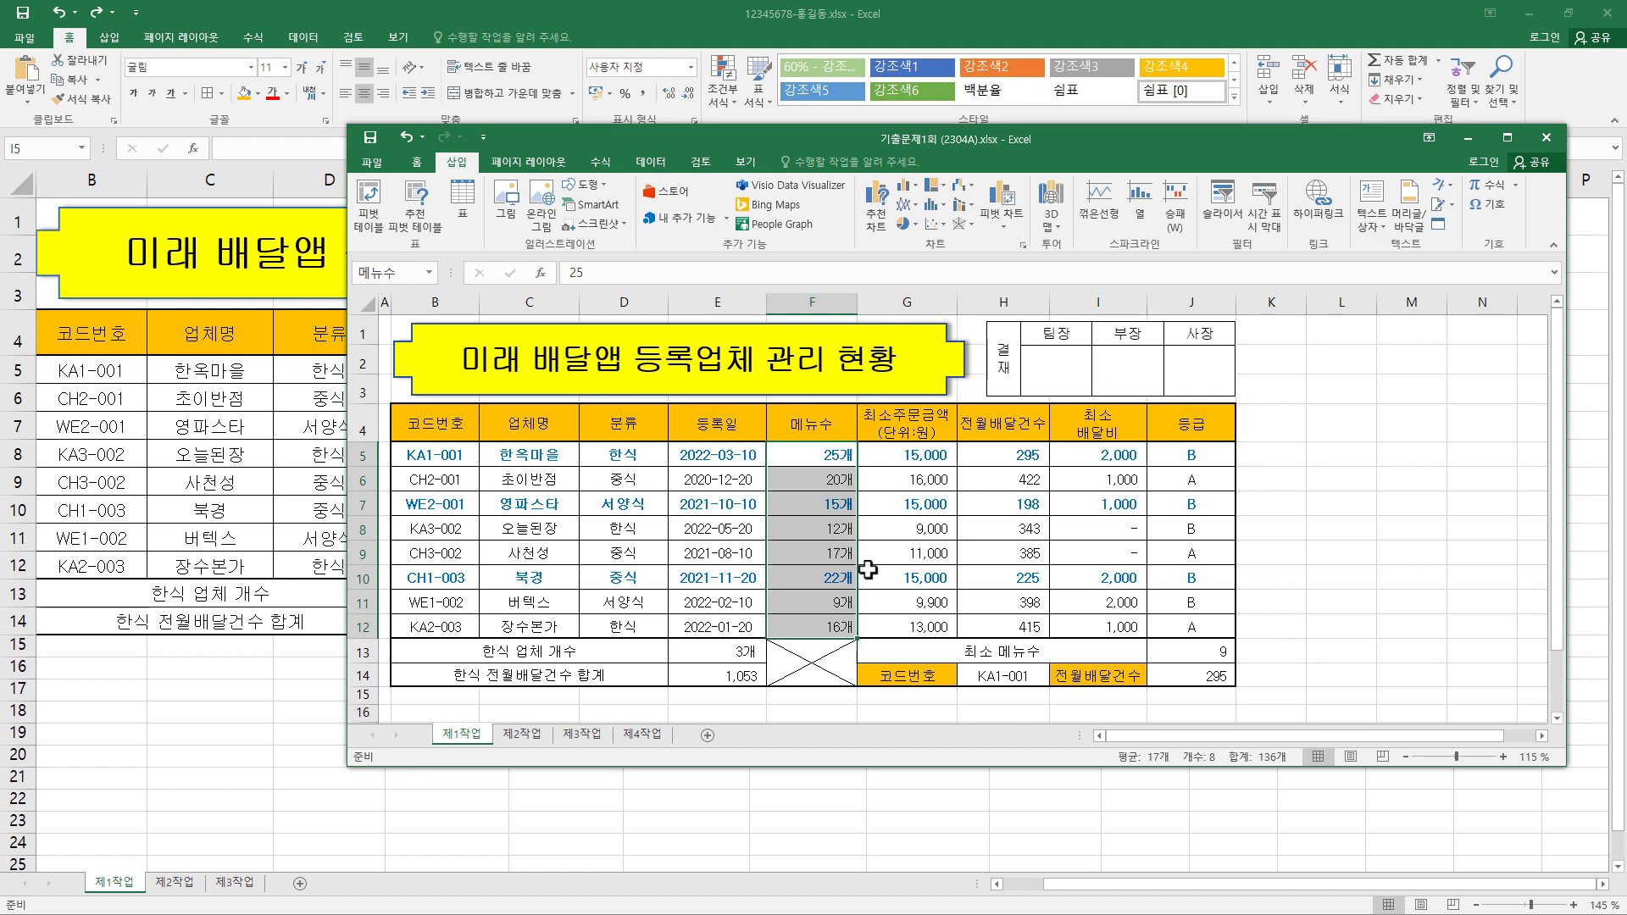
Review the custom number format of the 메뉴수 values in the reference workbook, trying #,##0 without applying it
key("ctrl+1")
left_click_drag(1424, 343, 1236, 309)
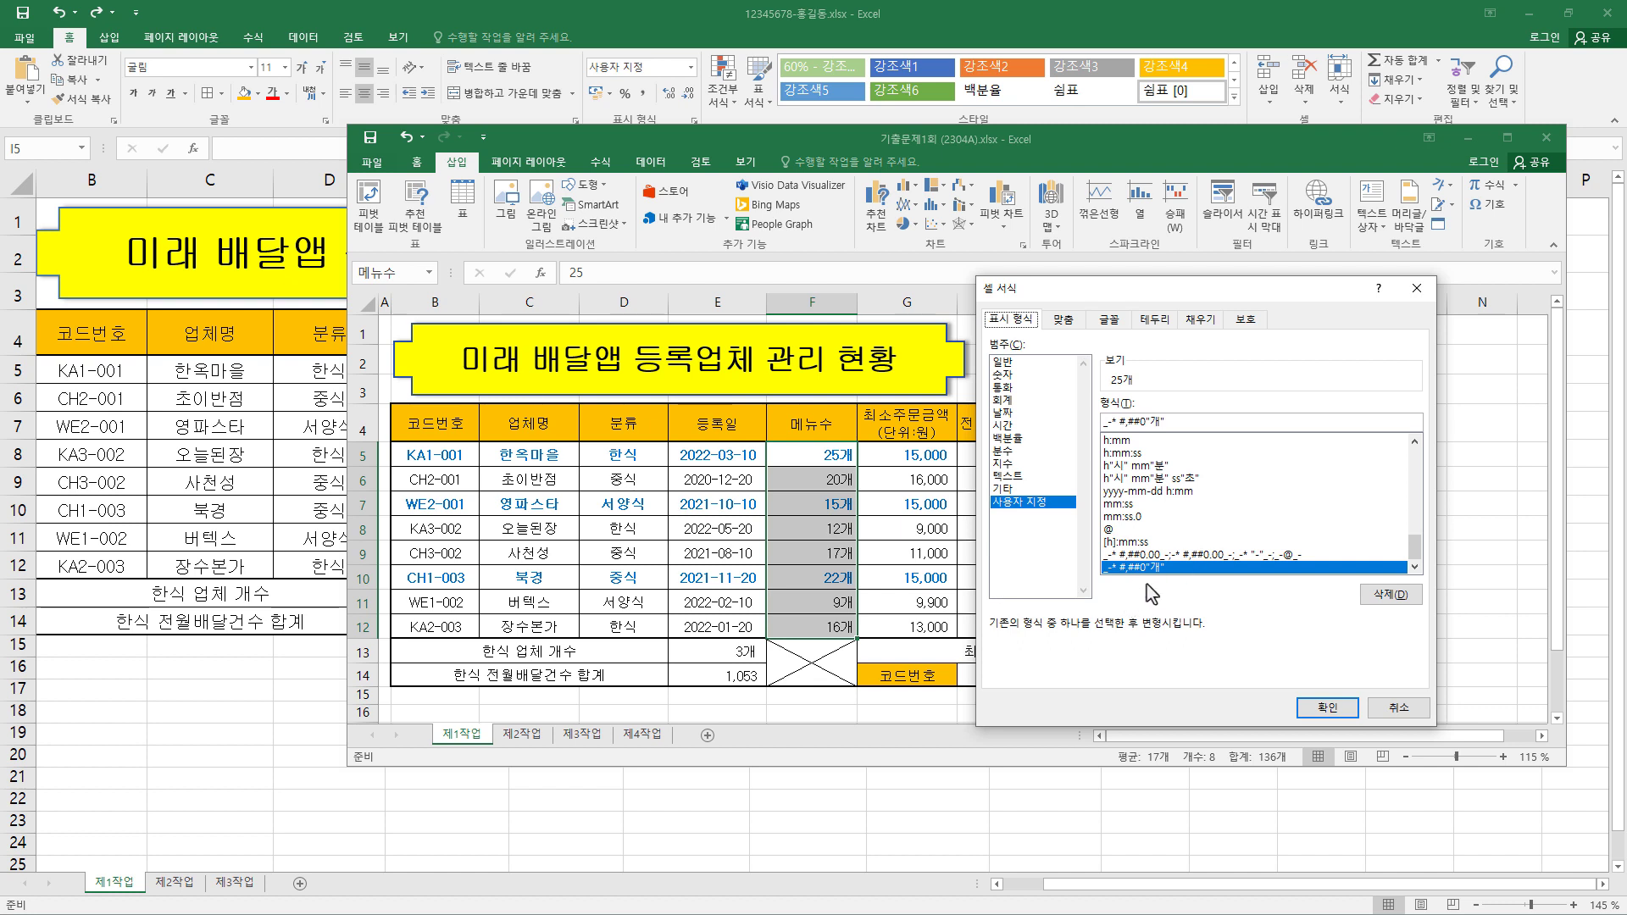
scroll(1275, 525, "up", 10)
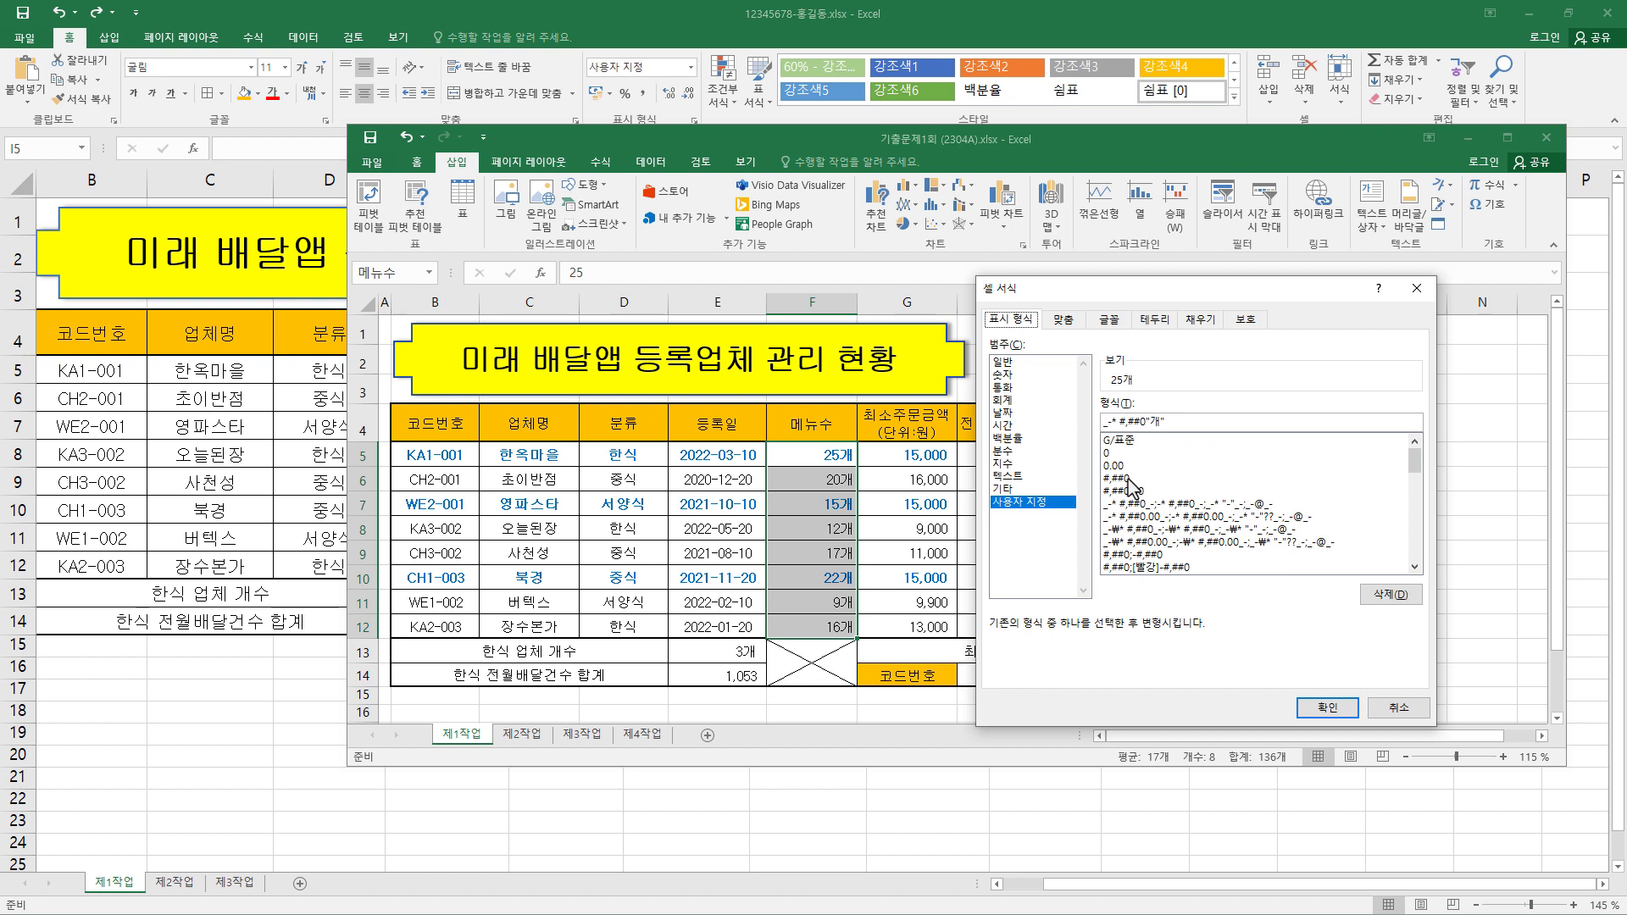
left_click_drag(1102, 422, 1173, 423)
left_click(1127, 478)
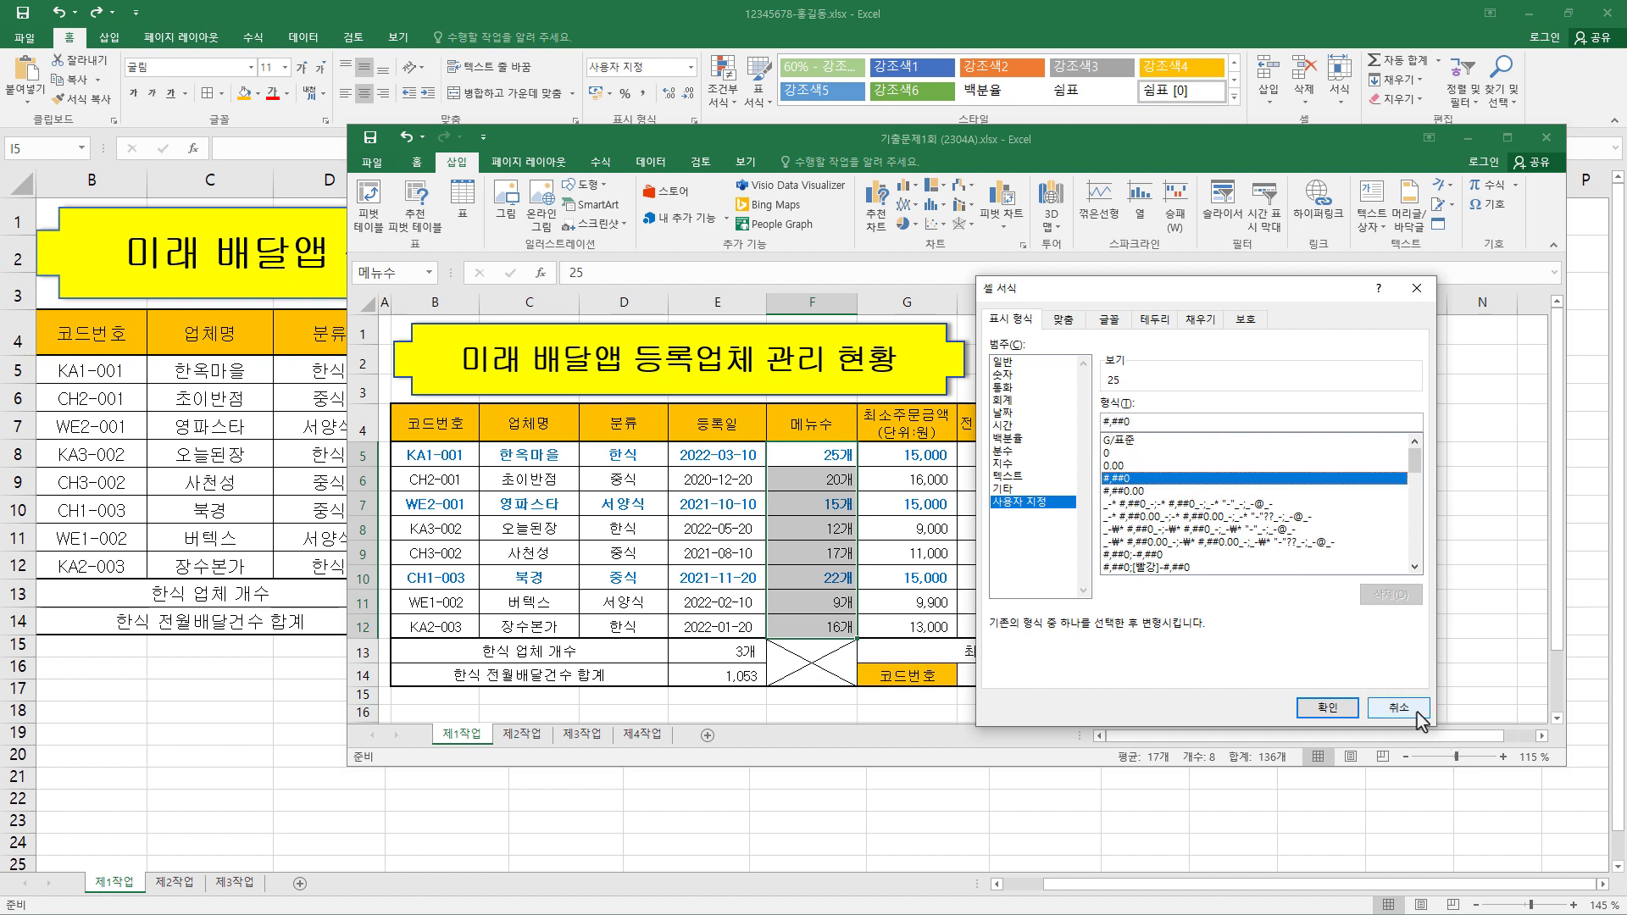
left_click(1399, 709)
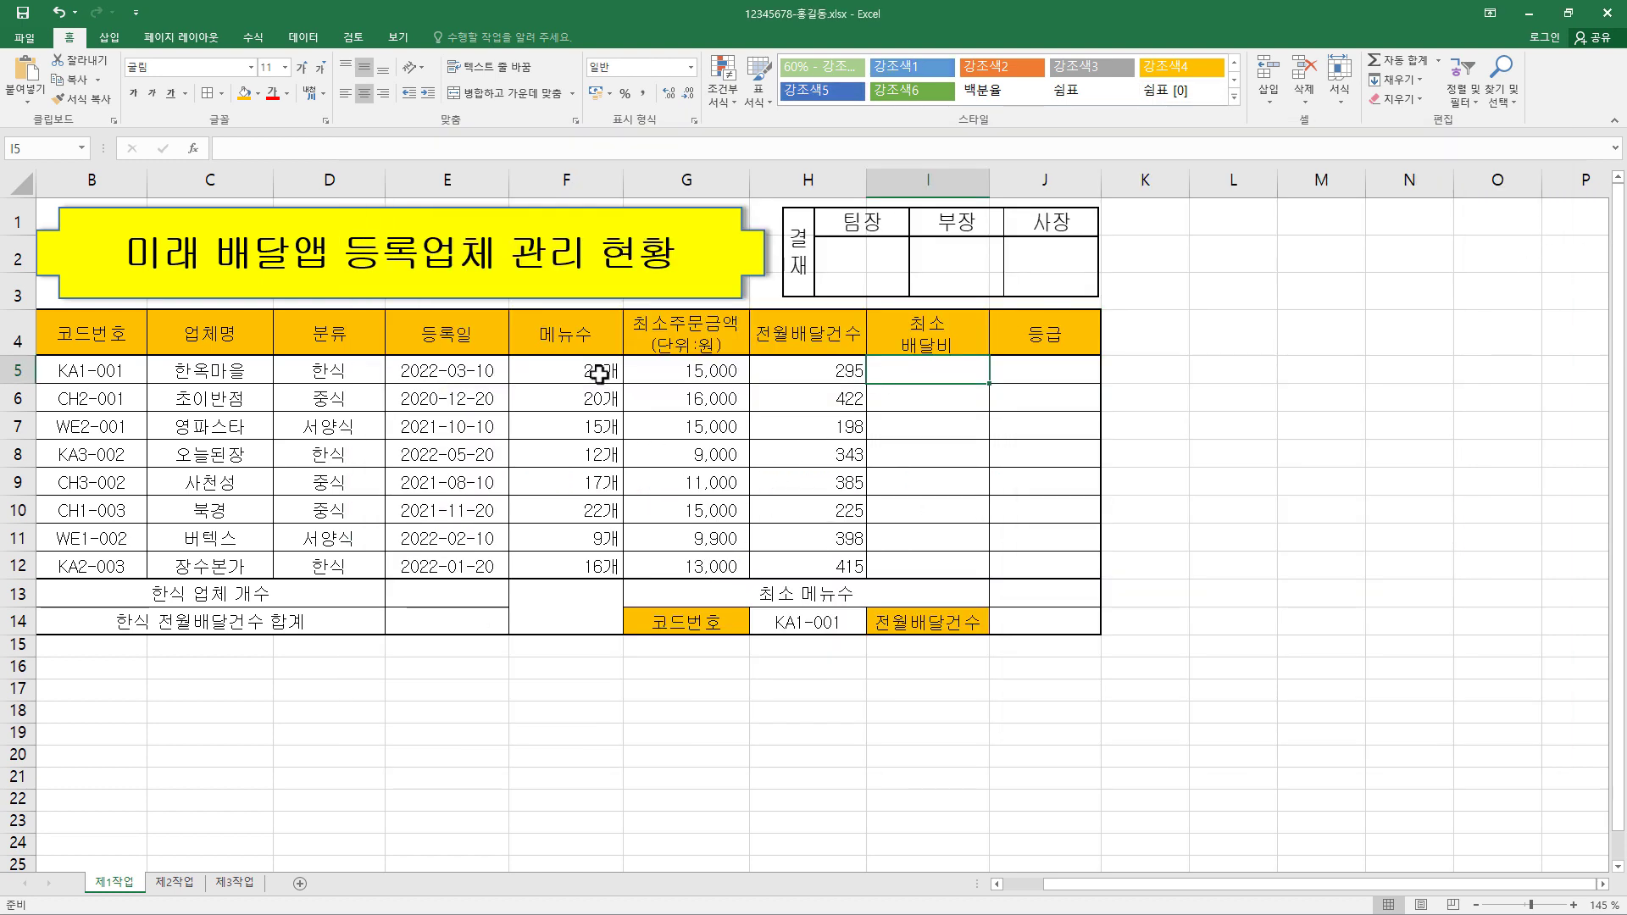
Define the workbook-scope name 메뉴수 for the range F5:F12 in the exam workbook
left_click_drag(599, 373, 591, 563)
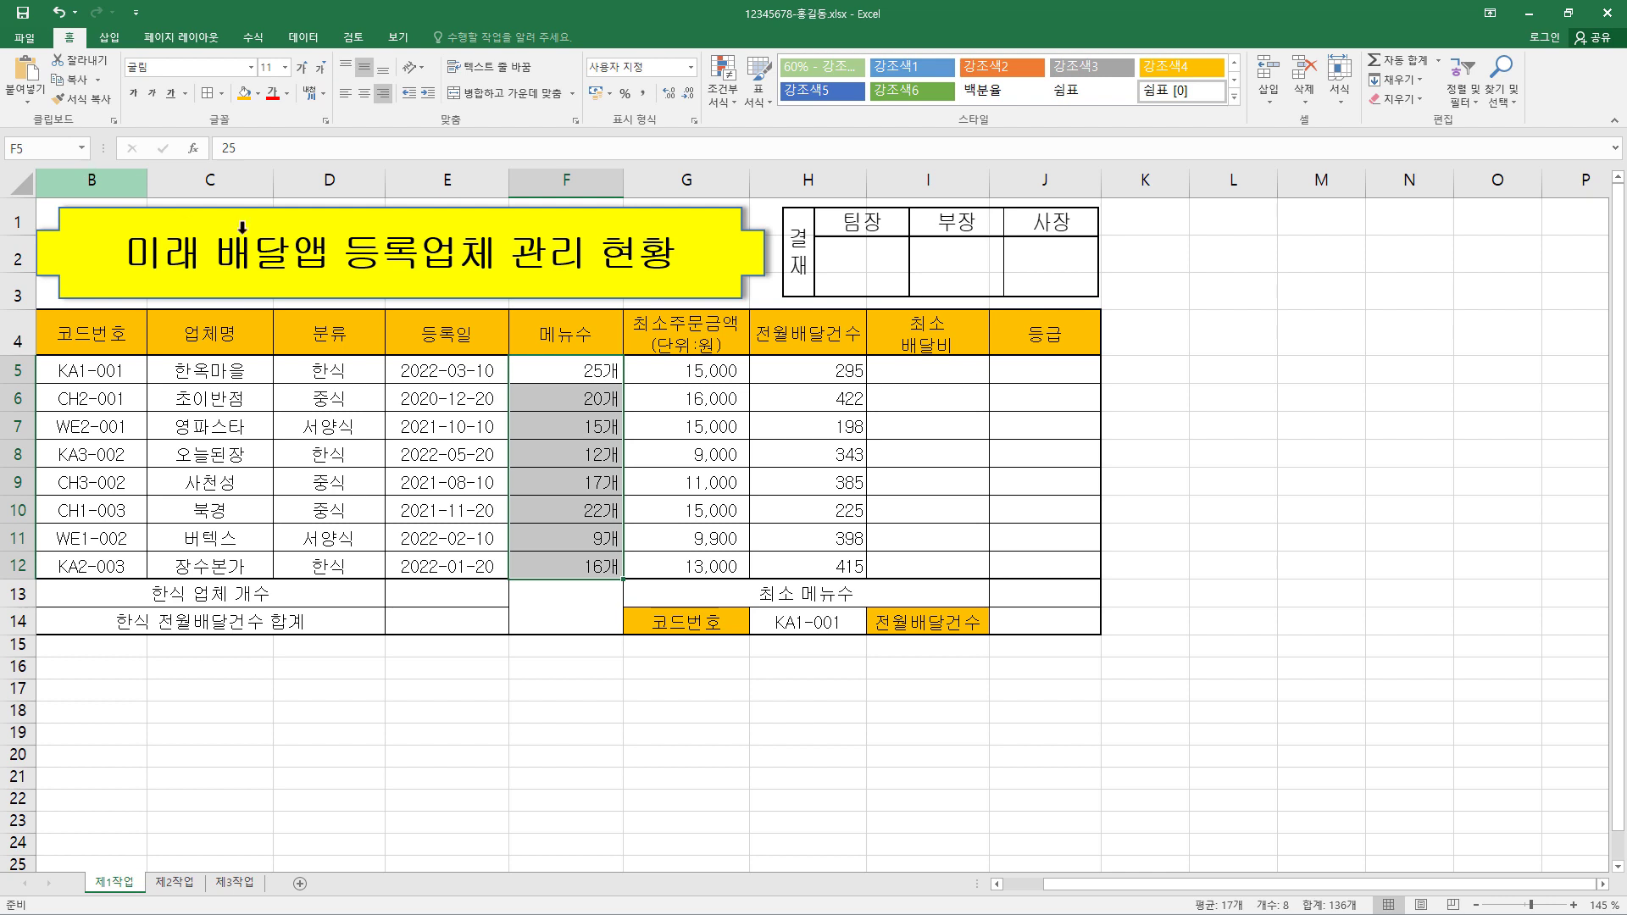
left_click_drag(603, 372, 593, 559)
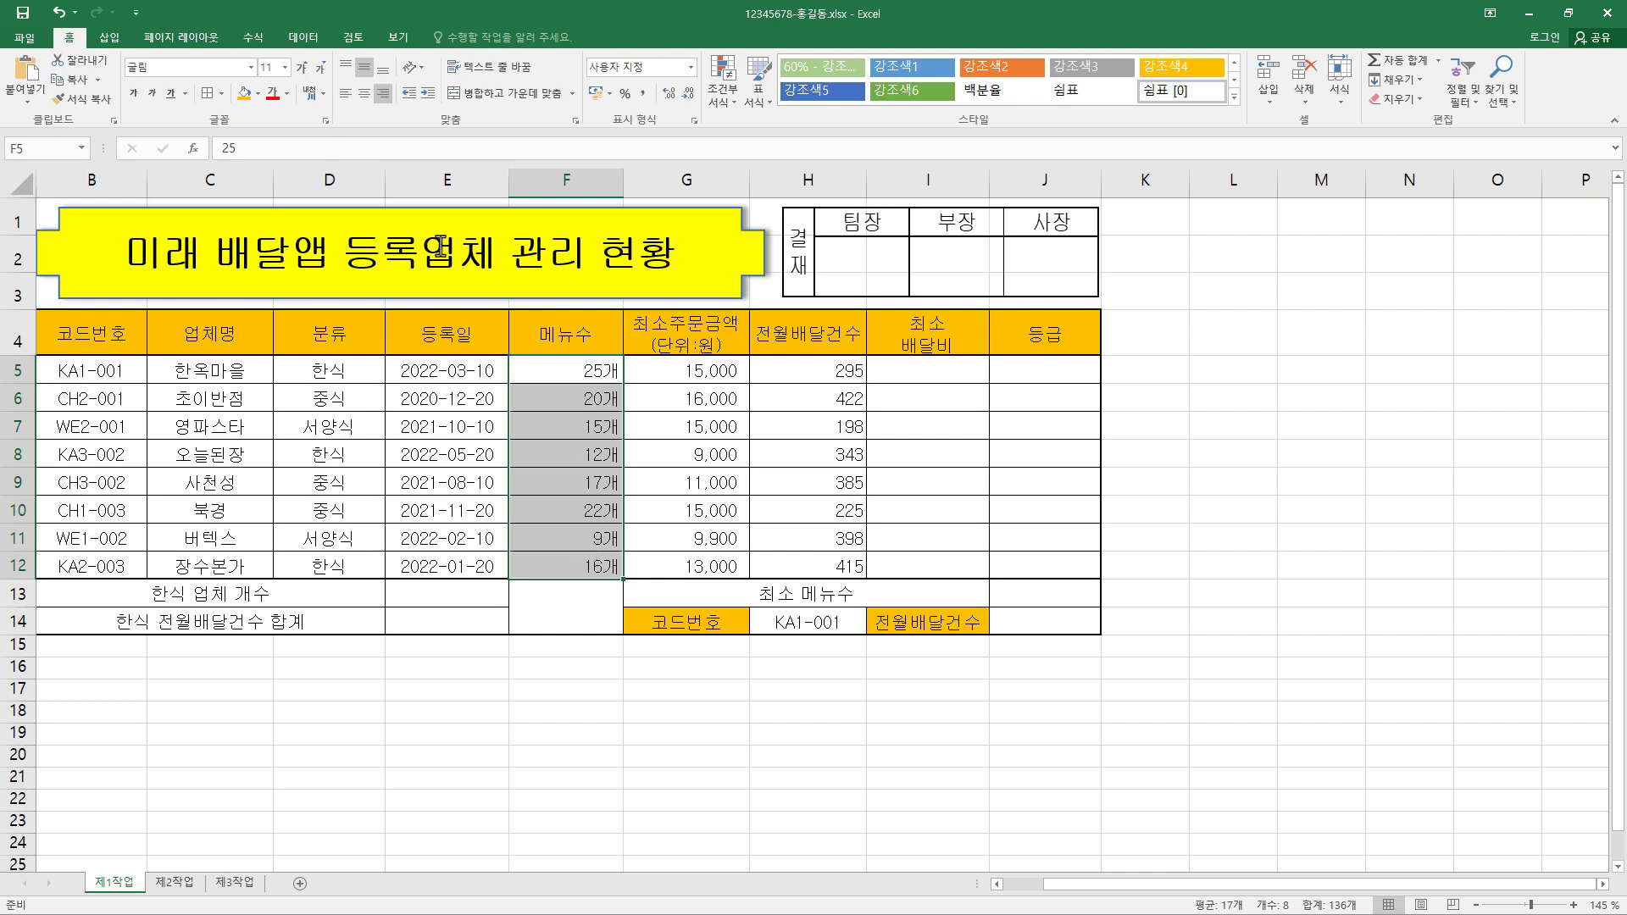
right_click(581, 398)
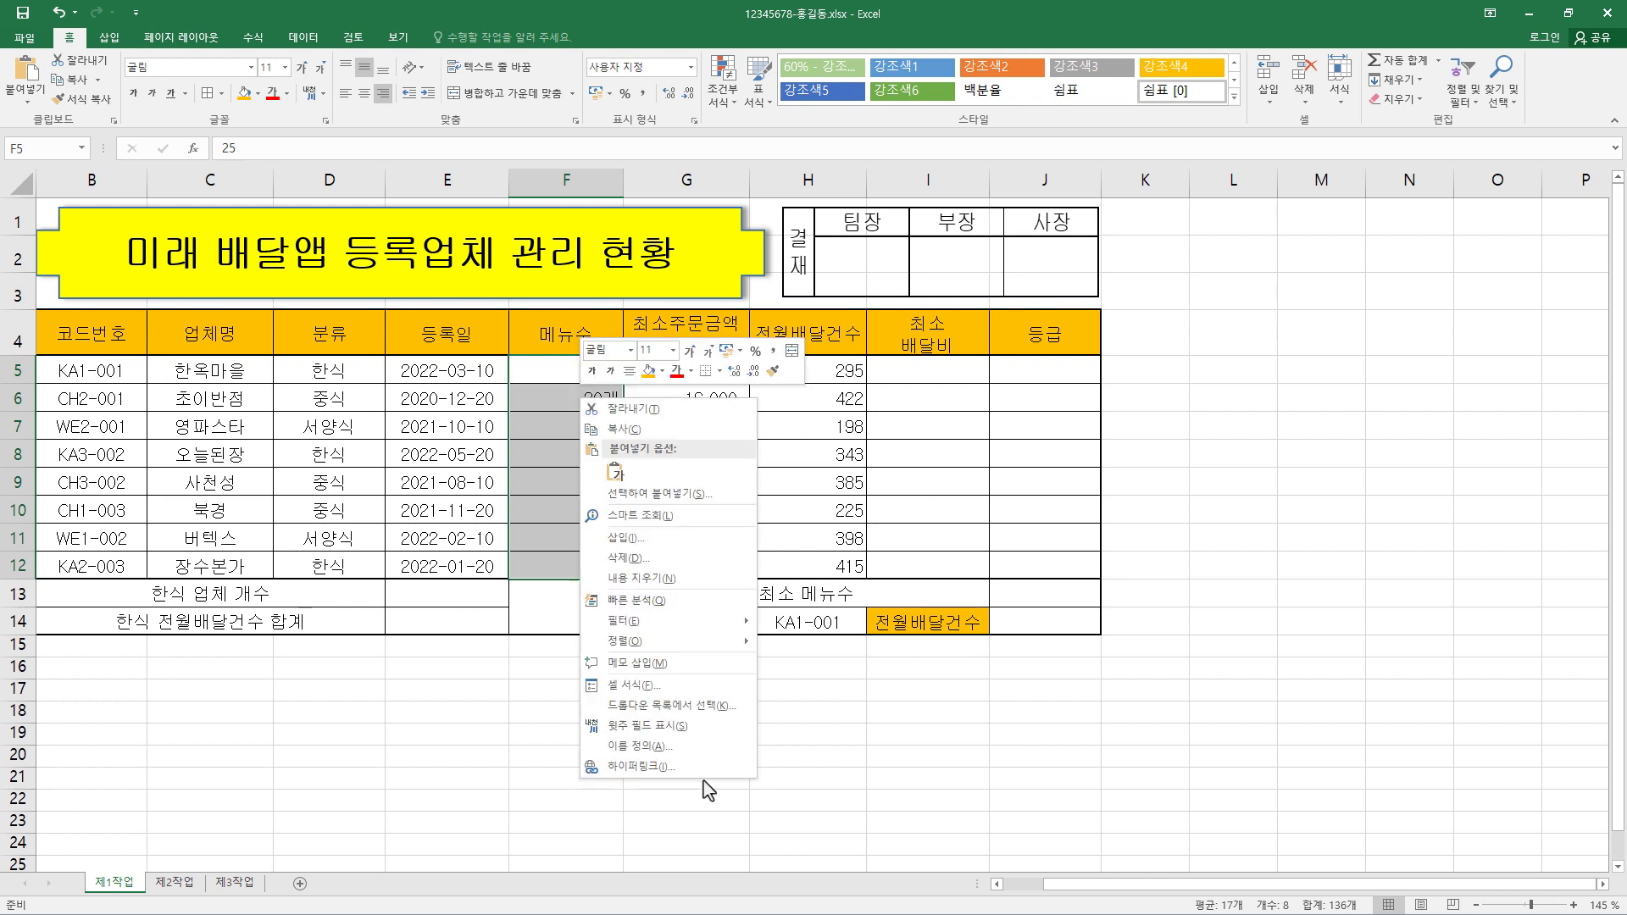
left_click(673, 747)
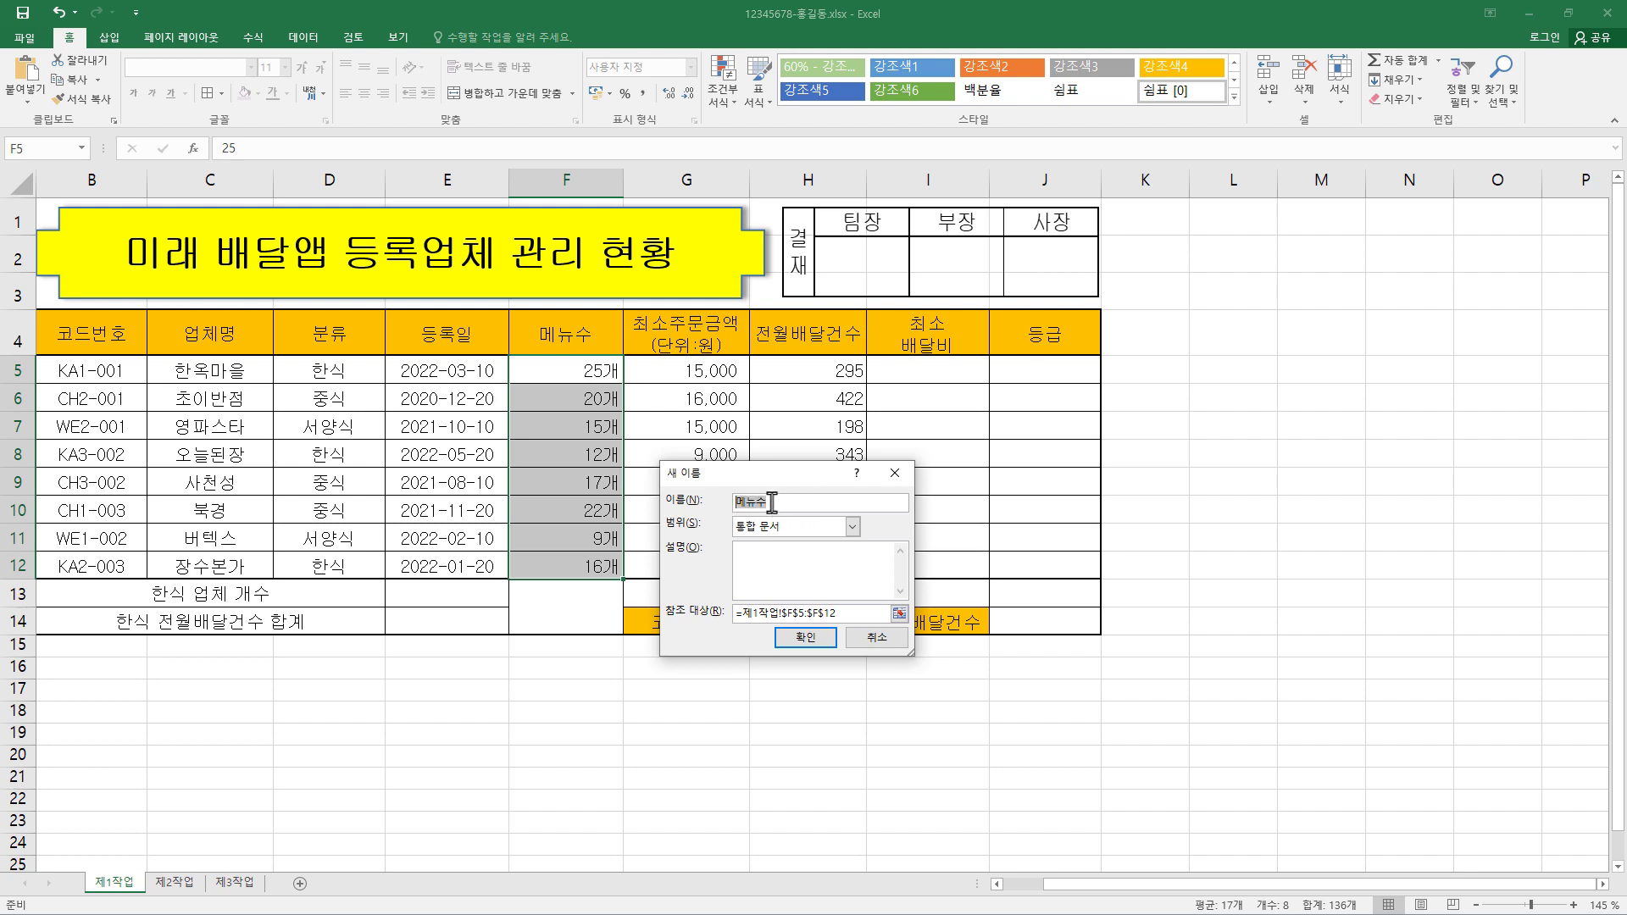
key("BackSpace")
type("메뉴쉬")
left_click(811, 640)
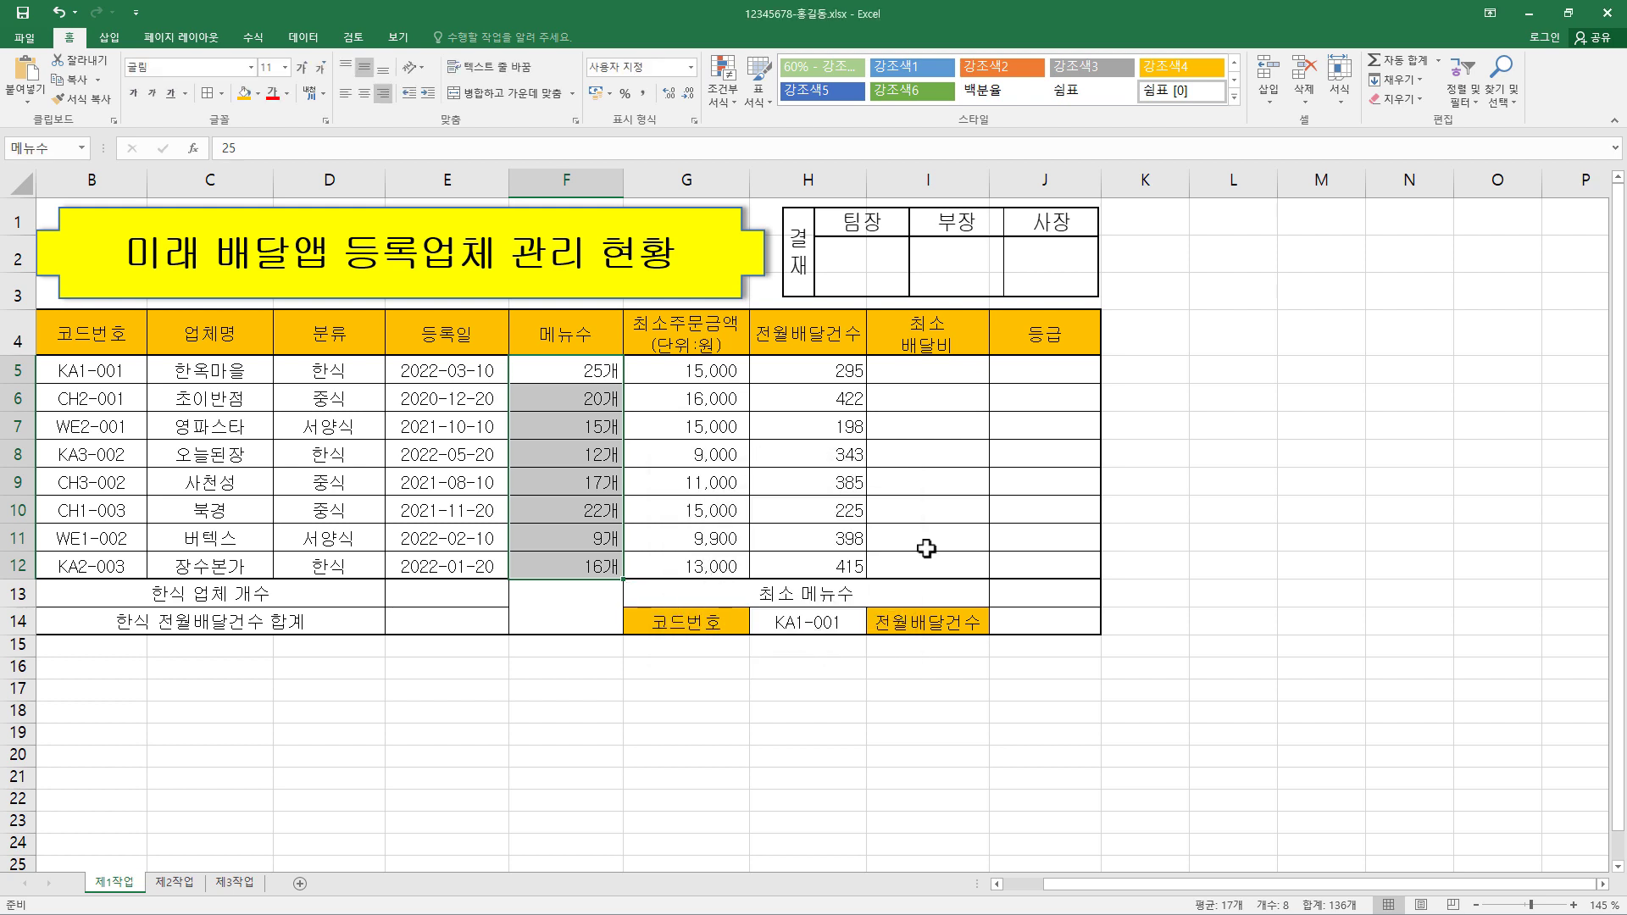
Check the name and reference range of the 메뉴수 definition in the Name Manager
left_click(995, 537)
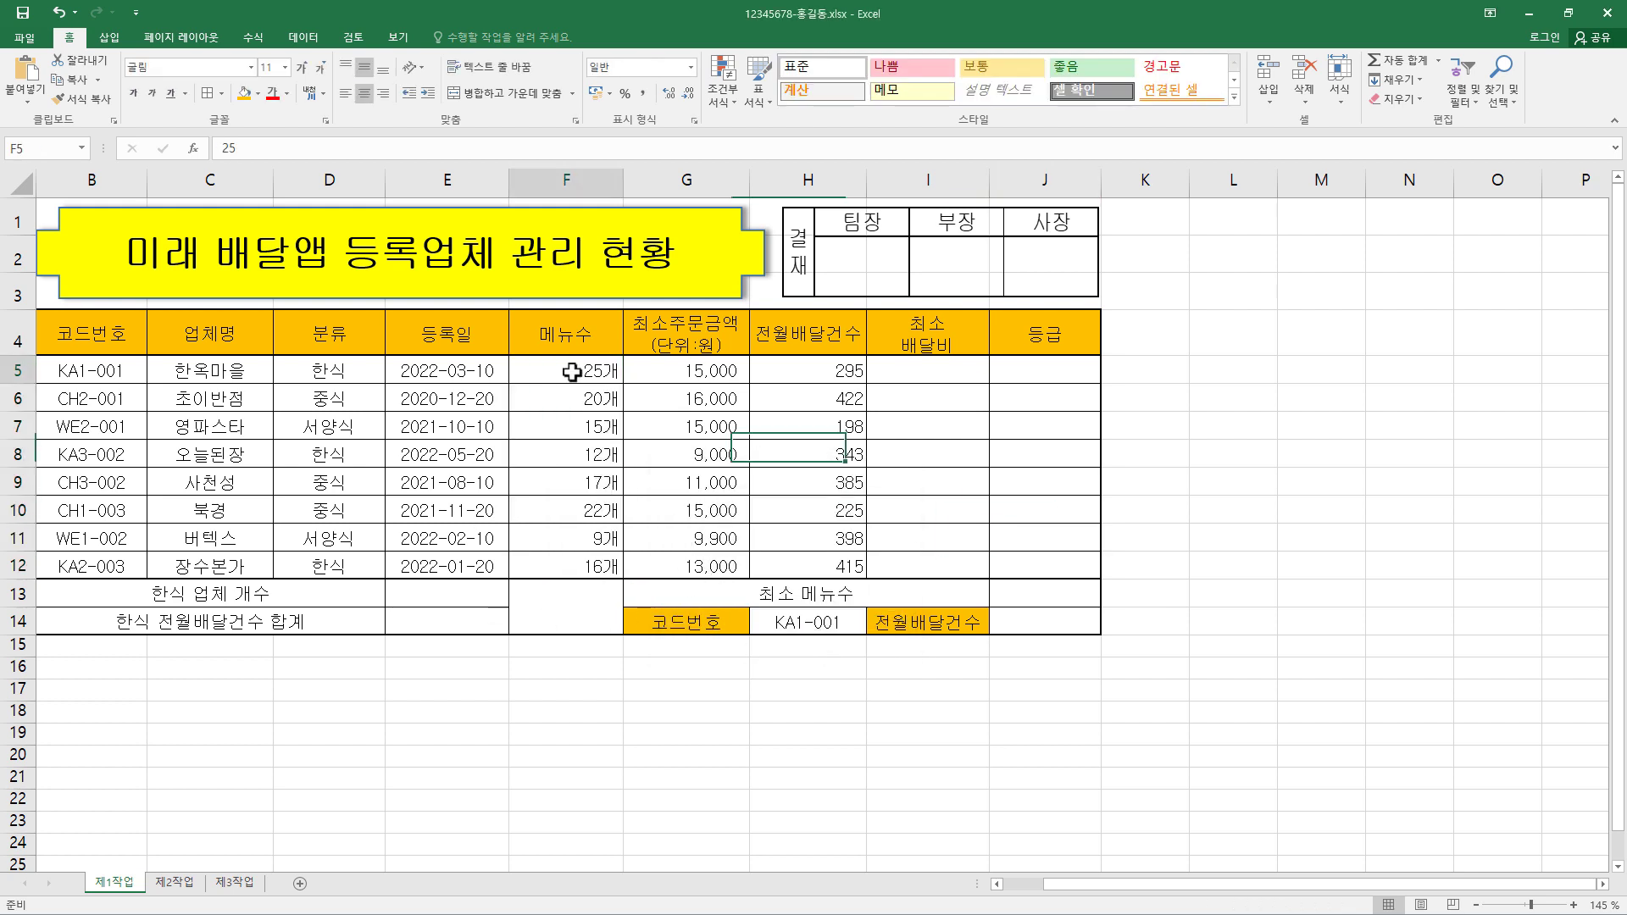
left_click_drag(526, 374, 570, 556)
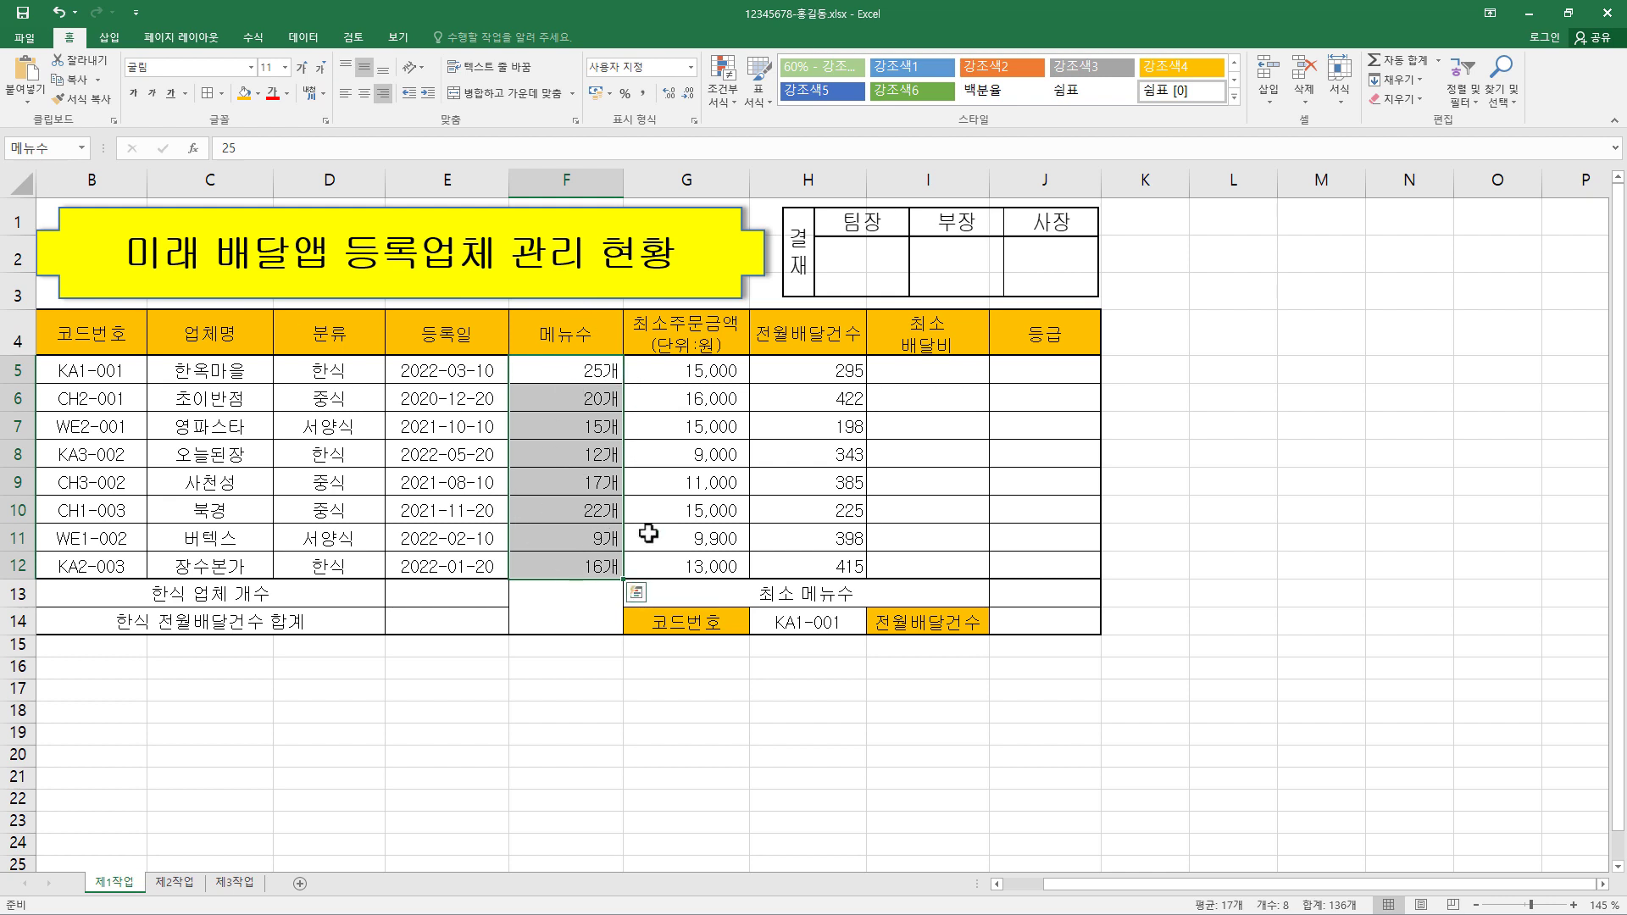
left_click(261, 40)
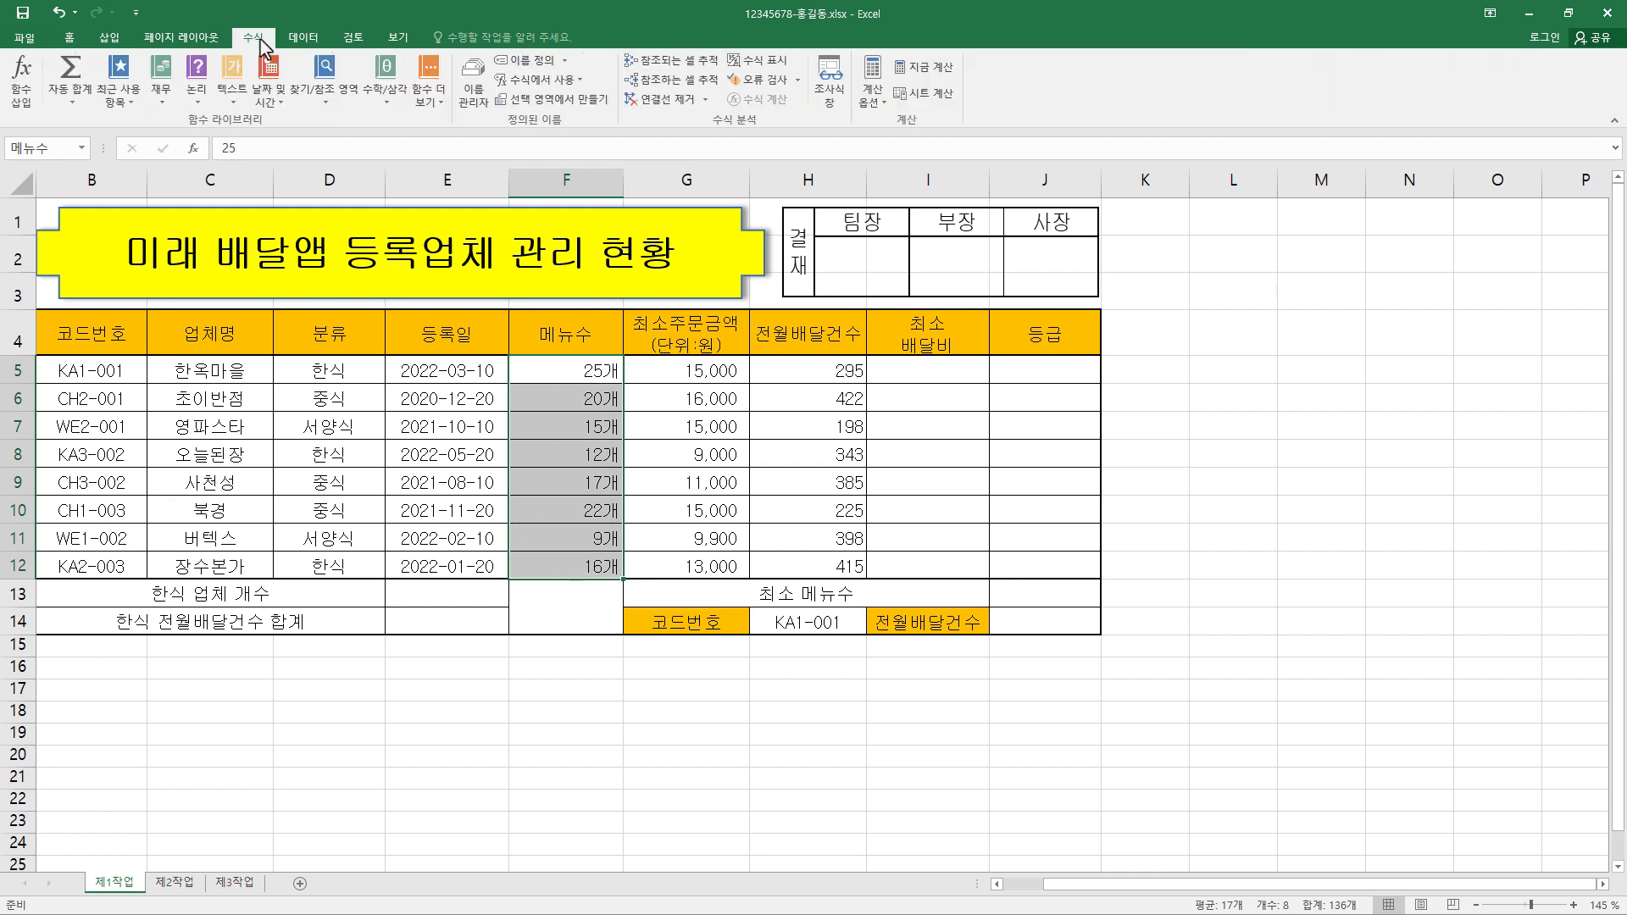
left_click(472, 85)
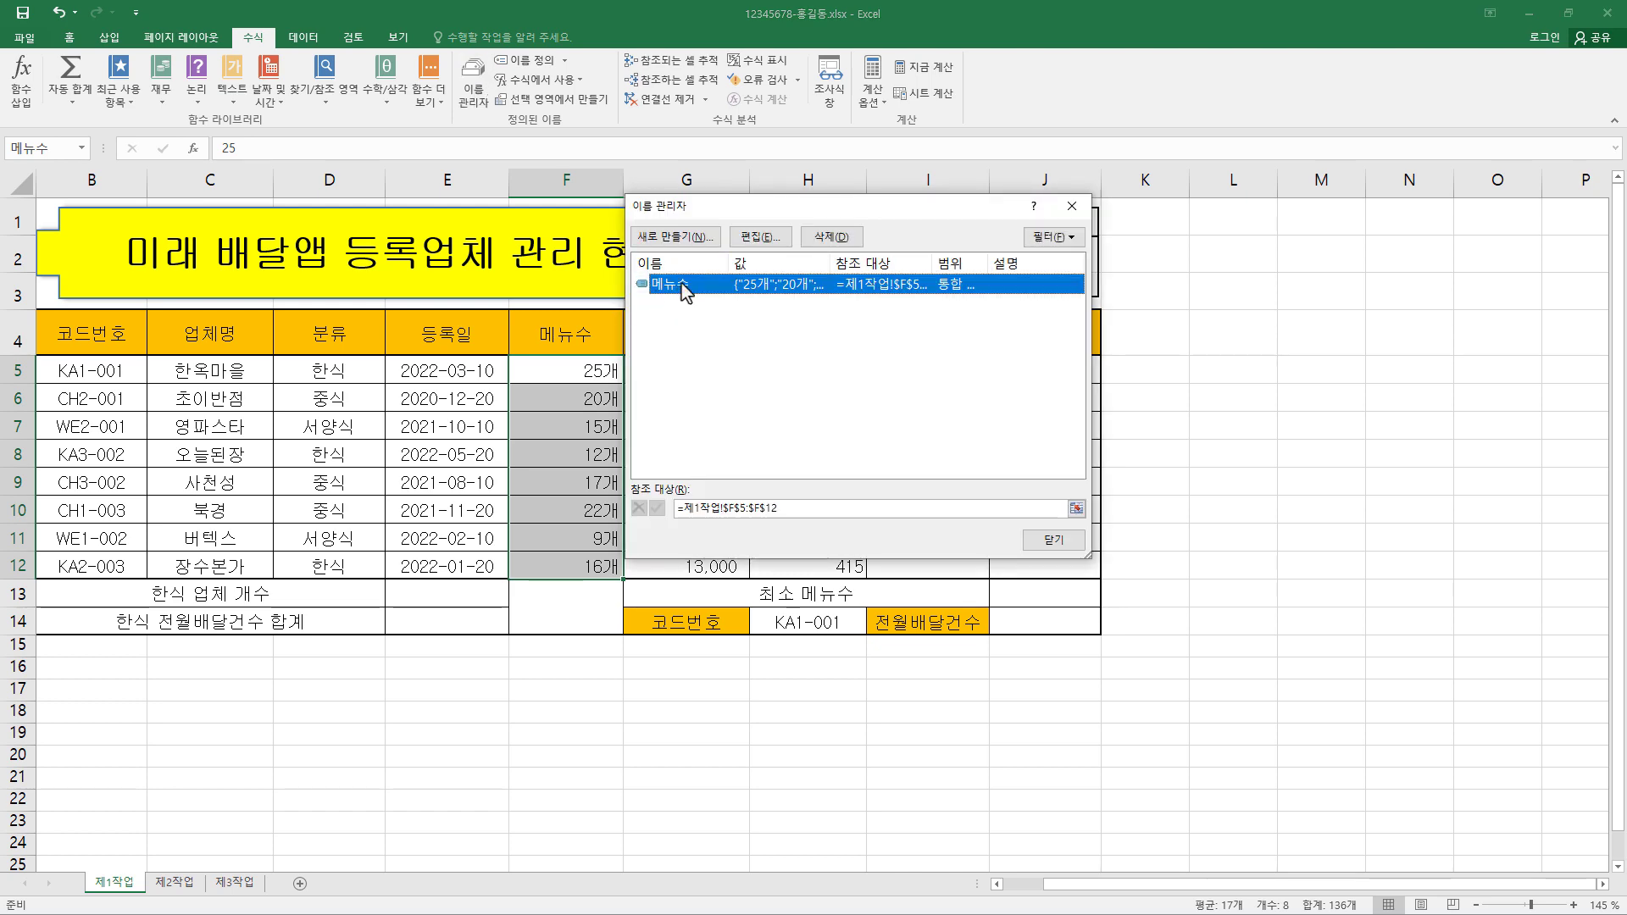
left_click(760, 237)
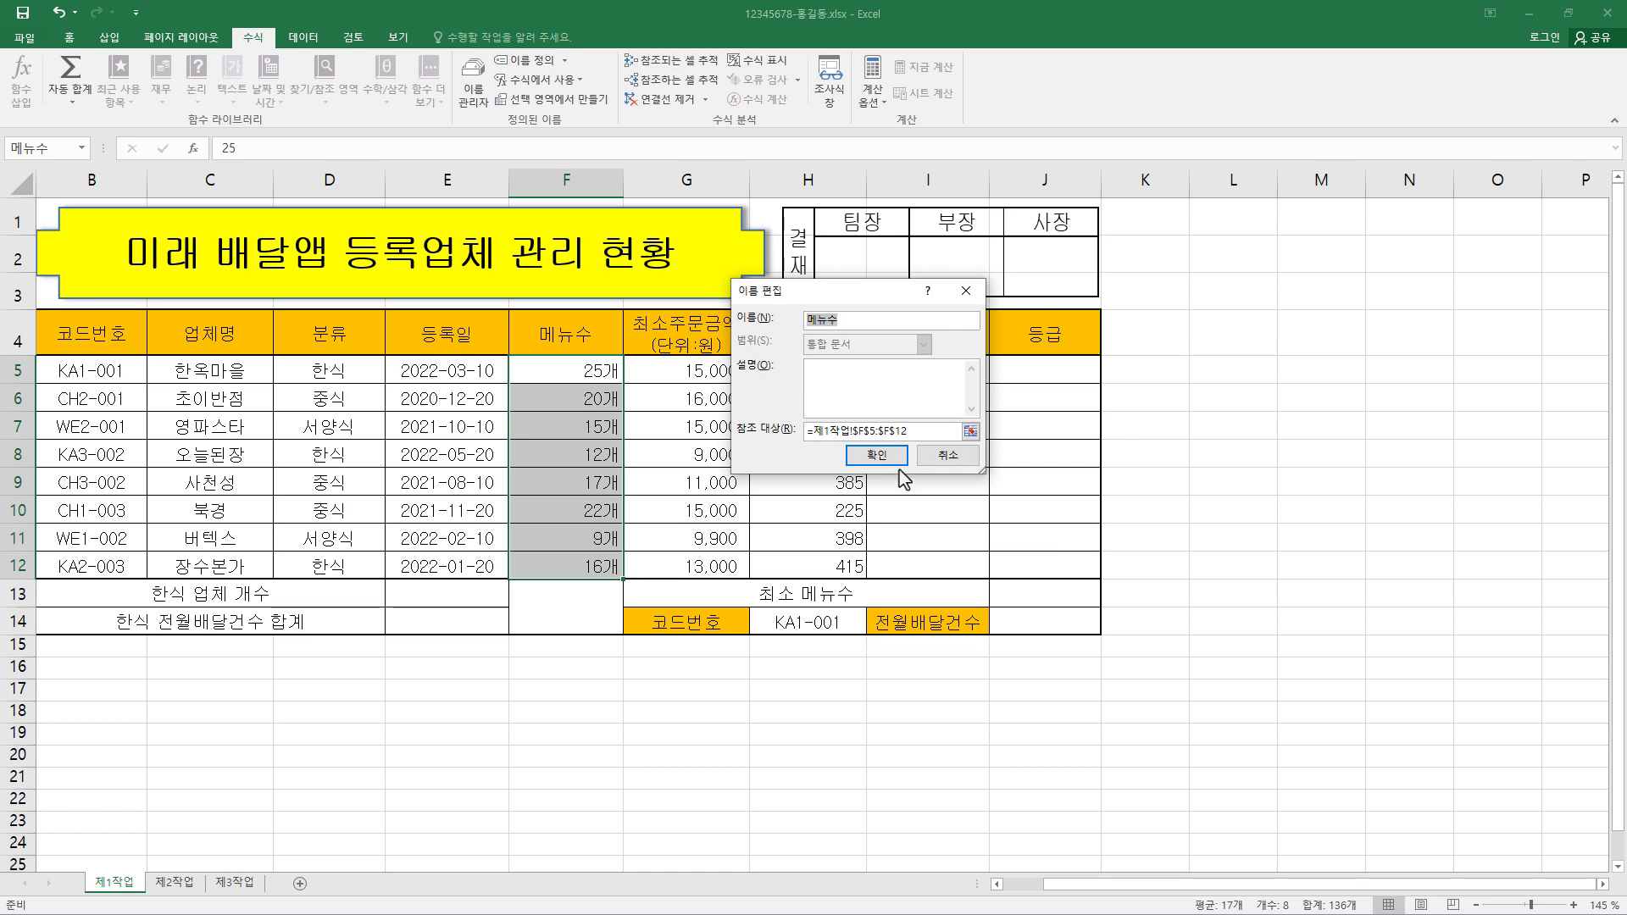
left_click(876, 455)
key("Escape")
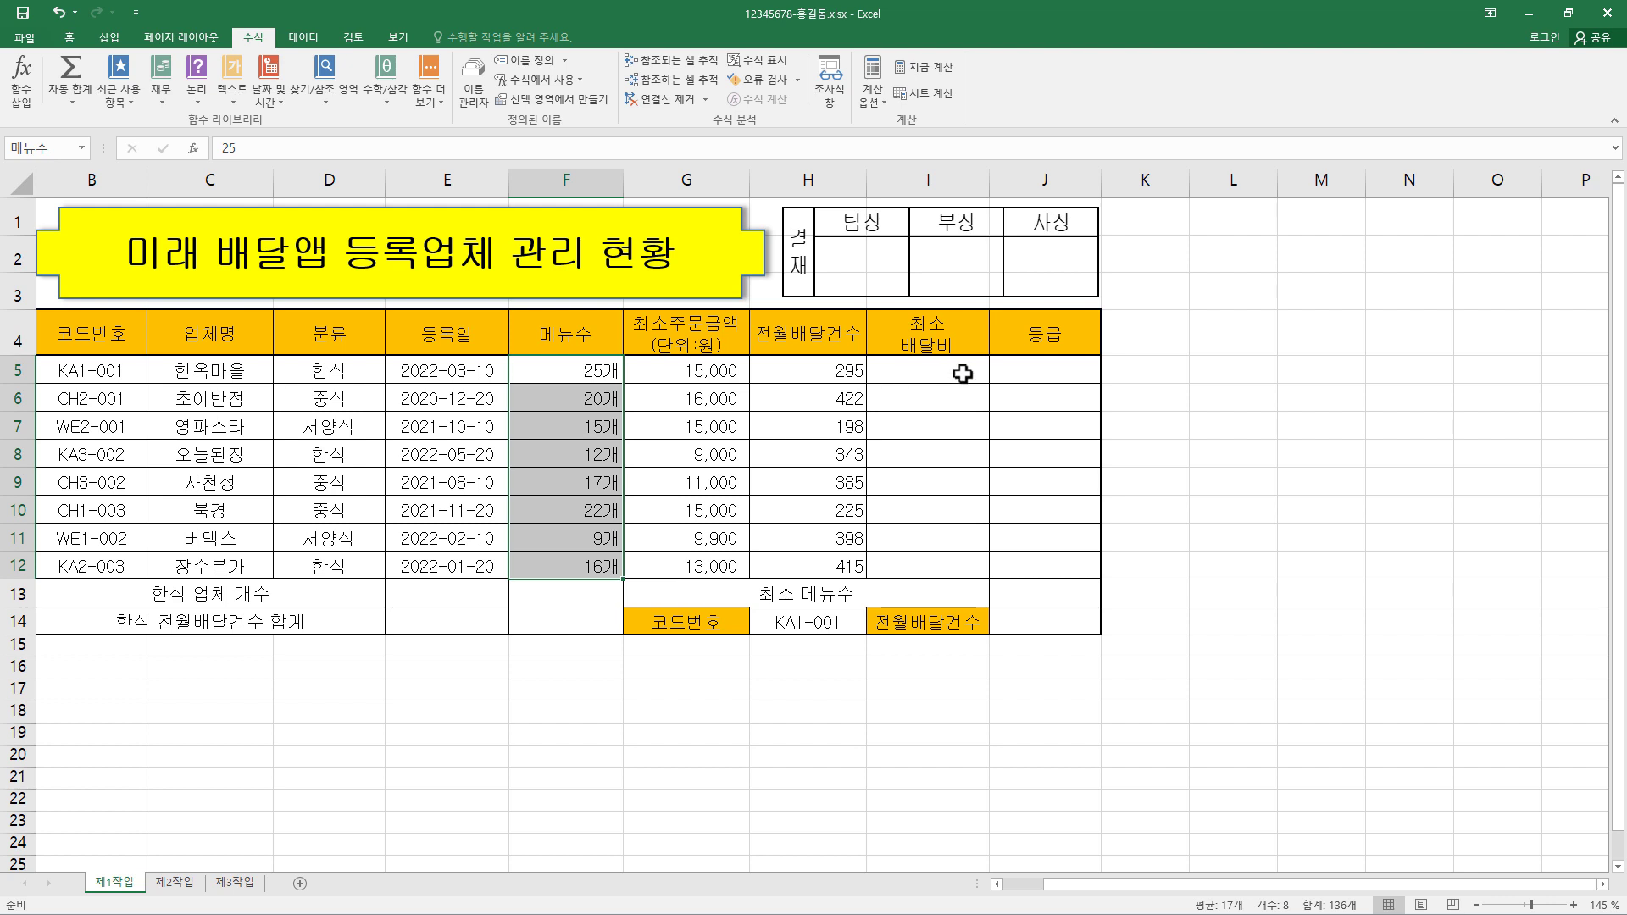
Begin a MID formula for the 최소배달비 cells I5:I12 and open its function arguments
left_click(962, 374)
left_click_drag(962, 374, 960, 566)
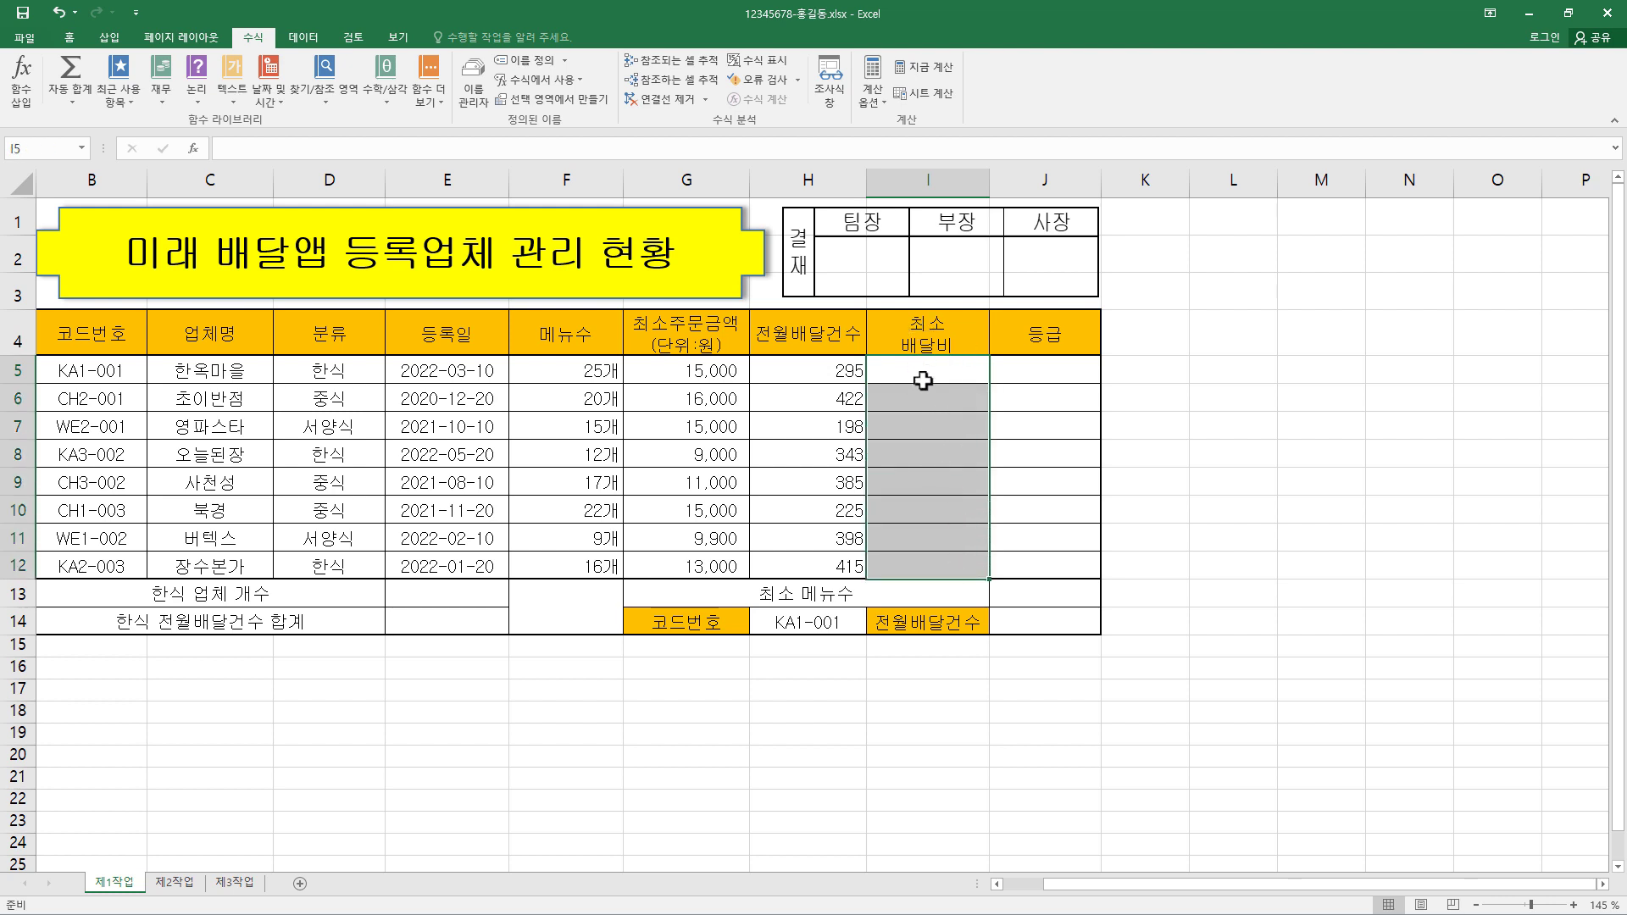
left_click(229, 149)
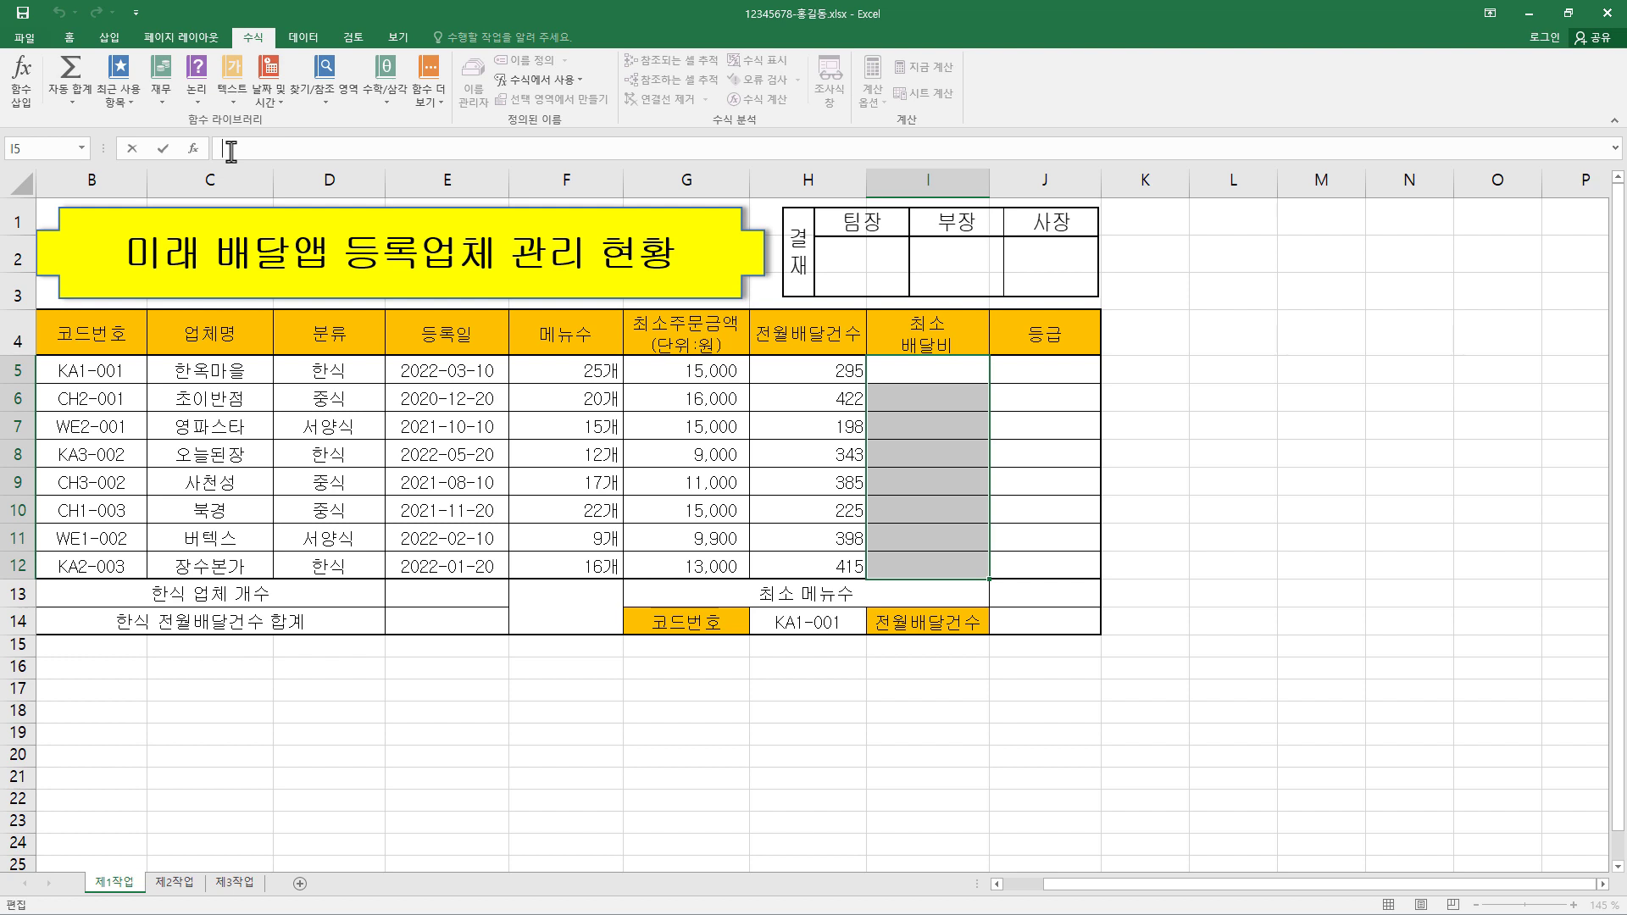
type("=")
type("mid")
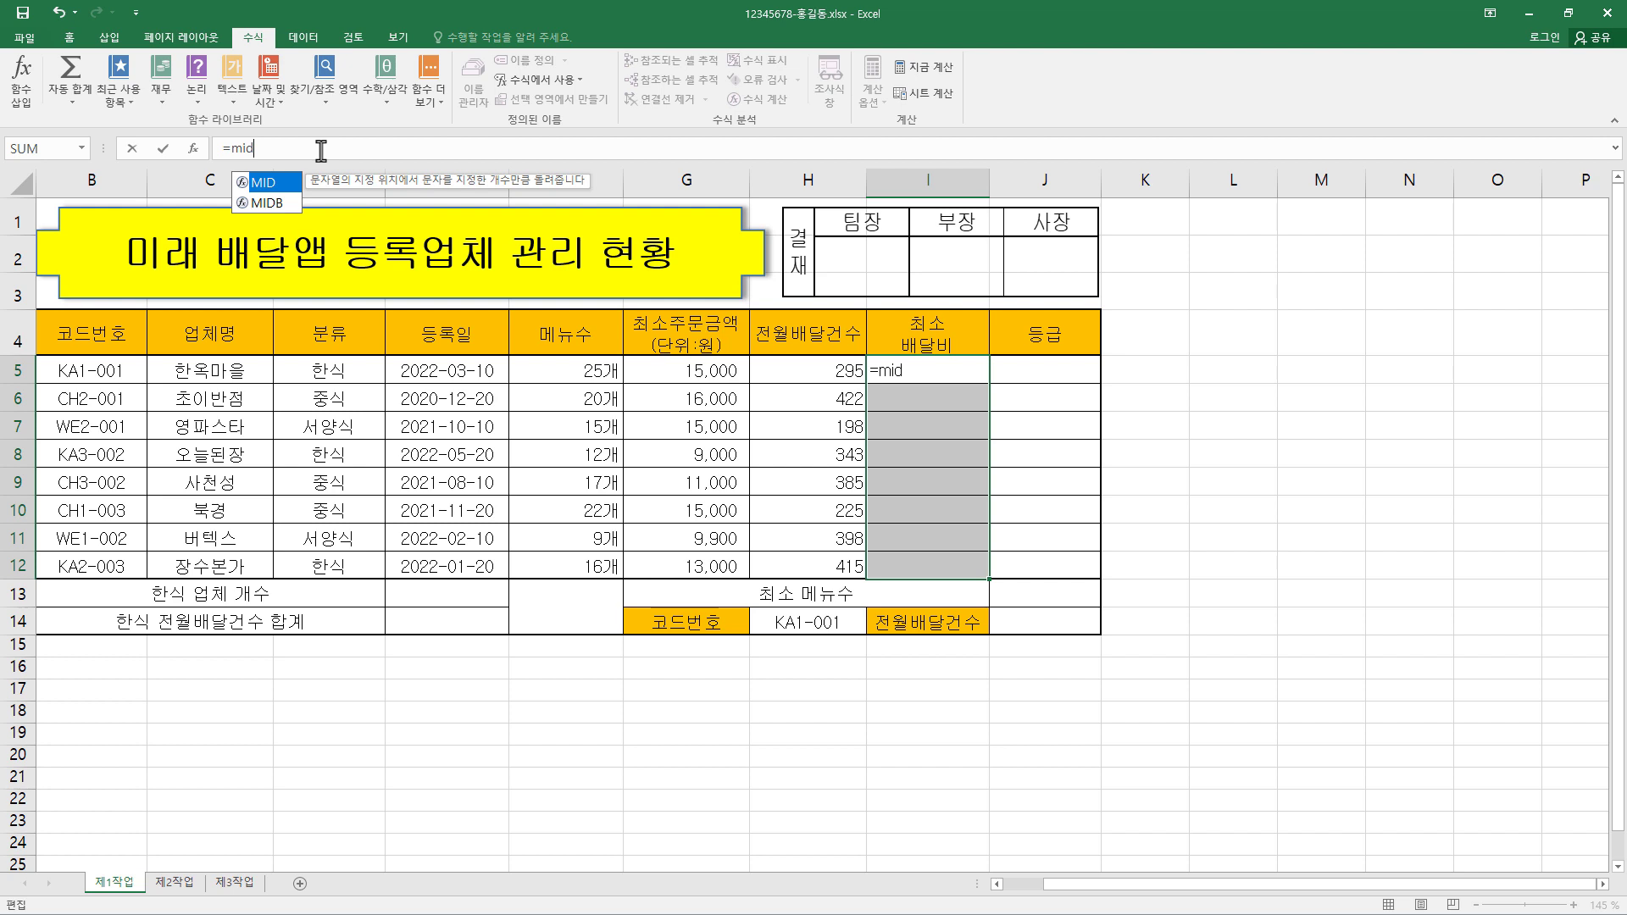
key("Tab")
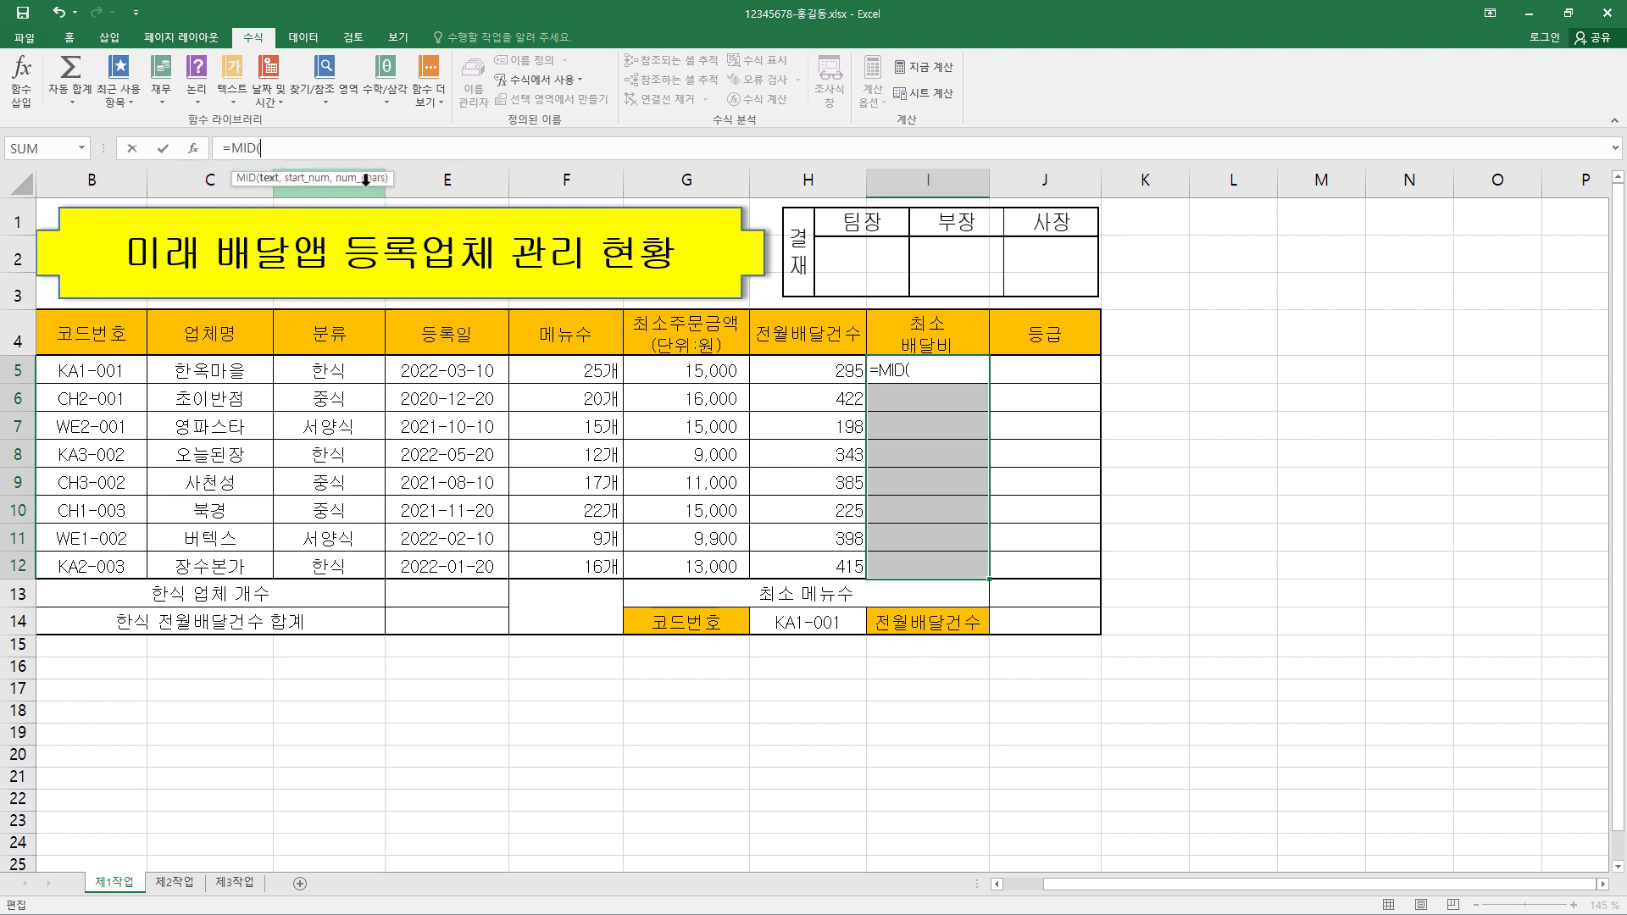
left_click(194, 149)
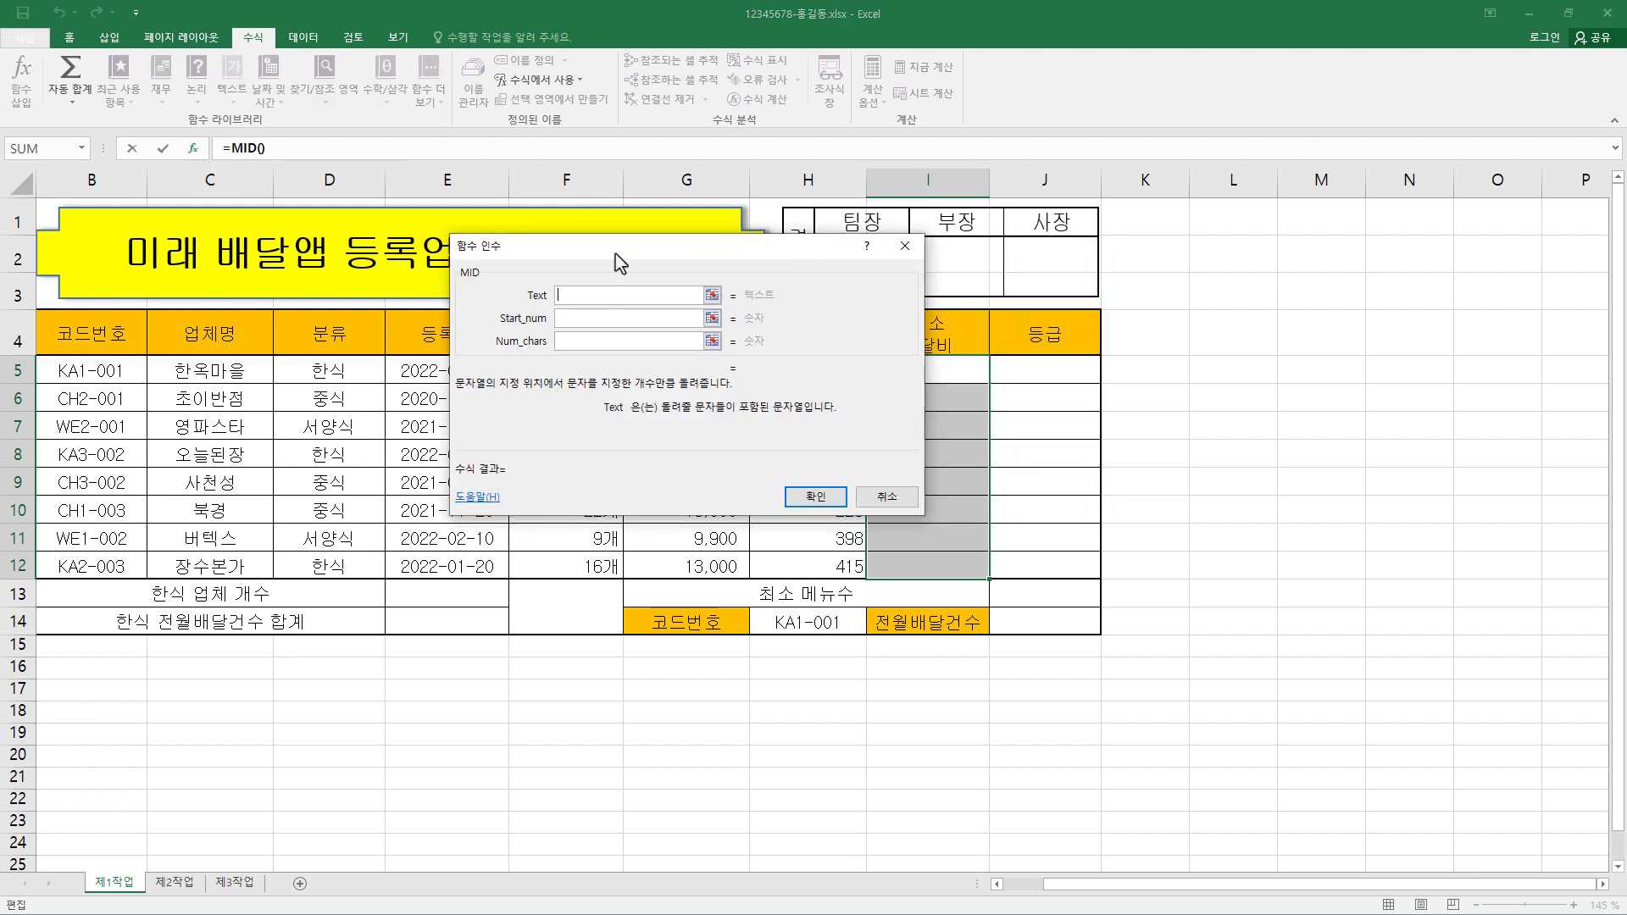
left_click_drag(615, 253, 411, 205)
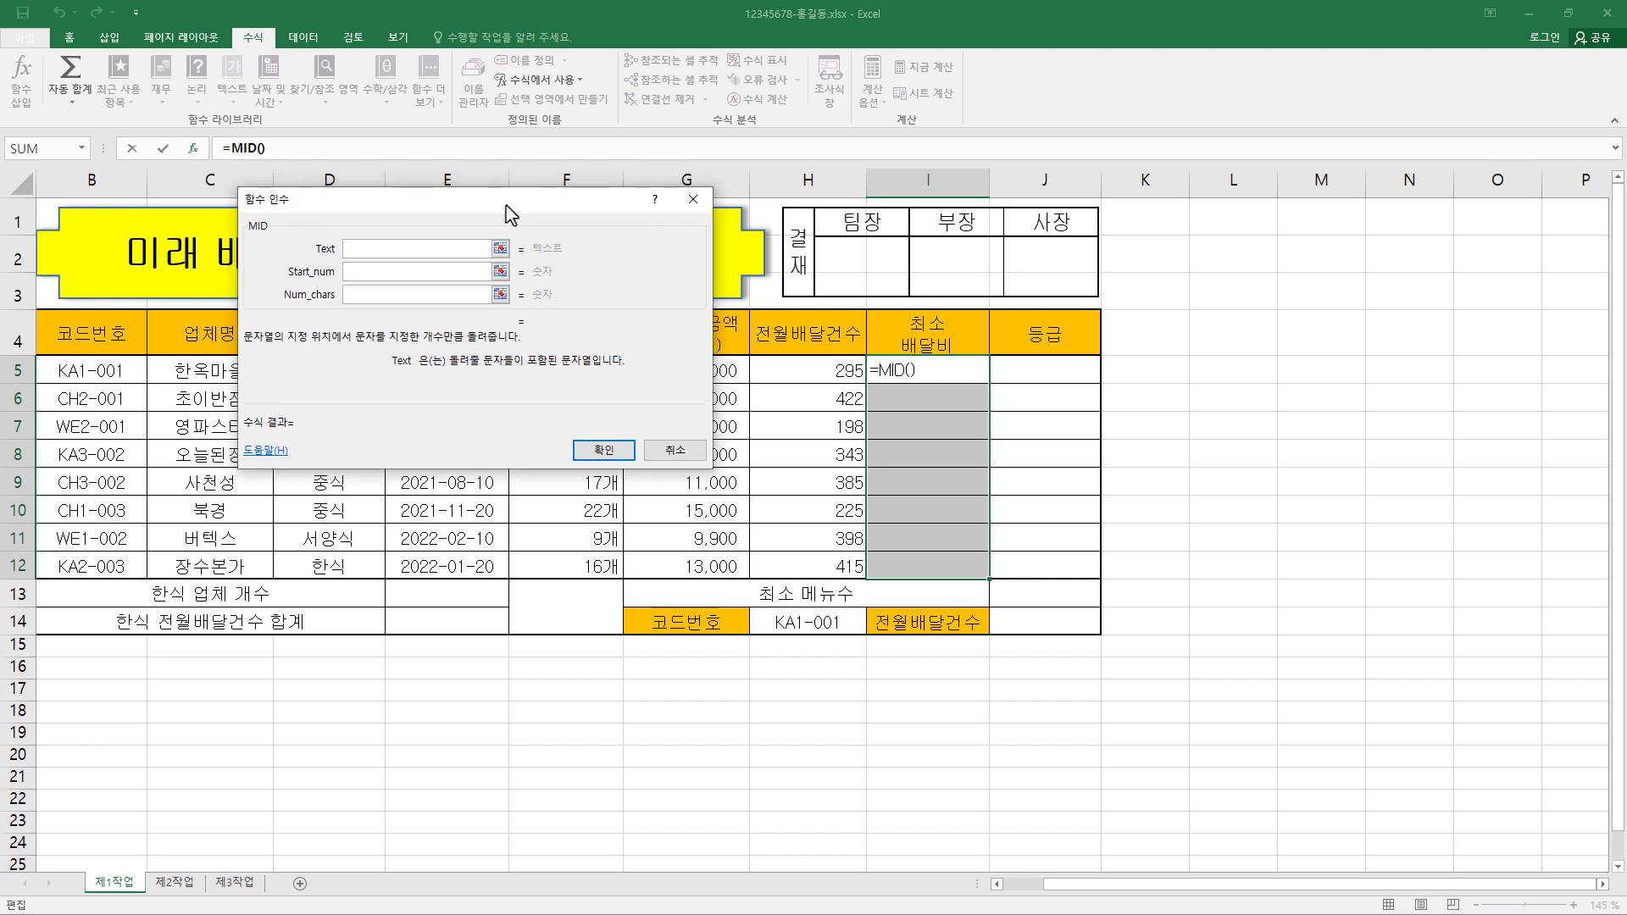
left_click_drag(501, 203, 660, 368)
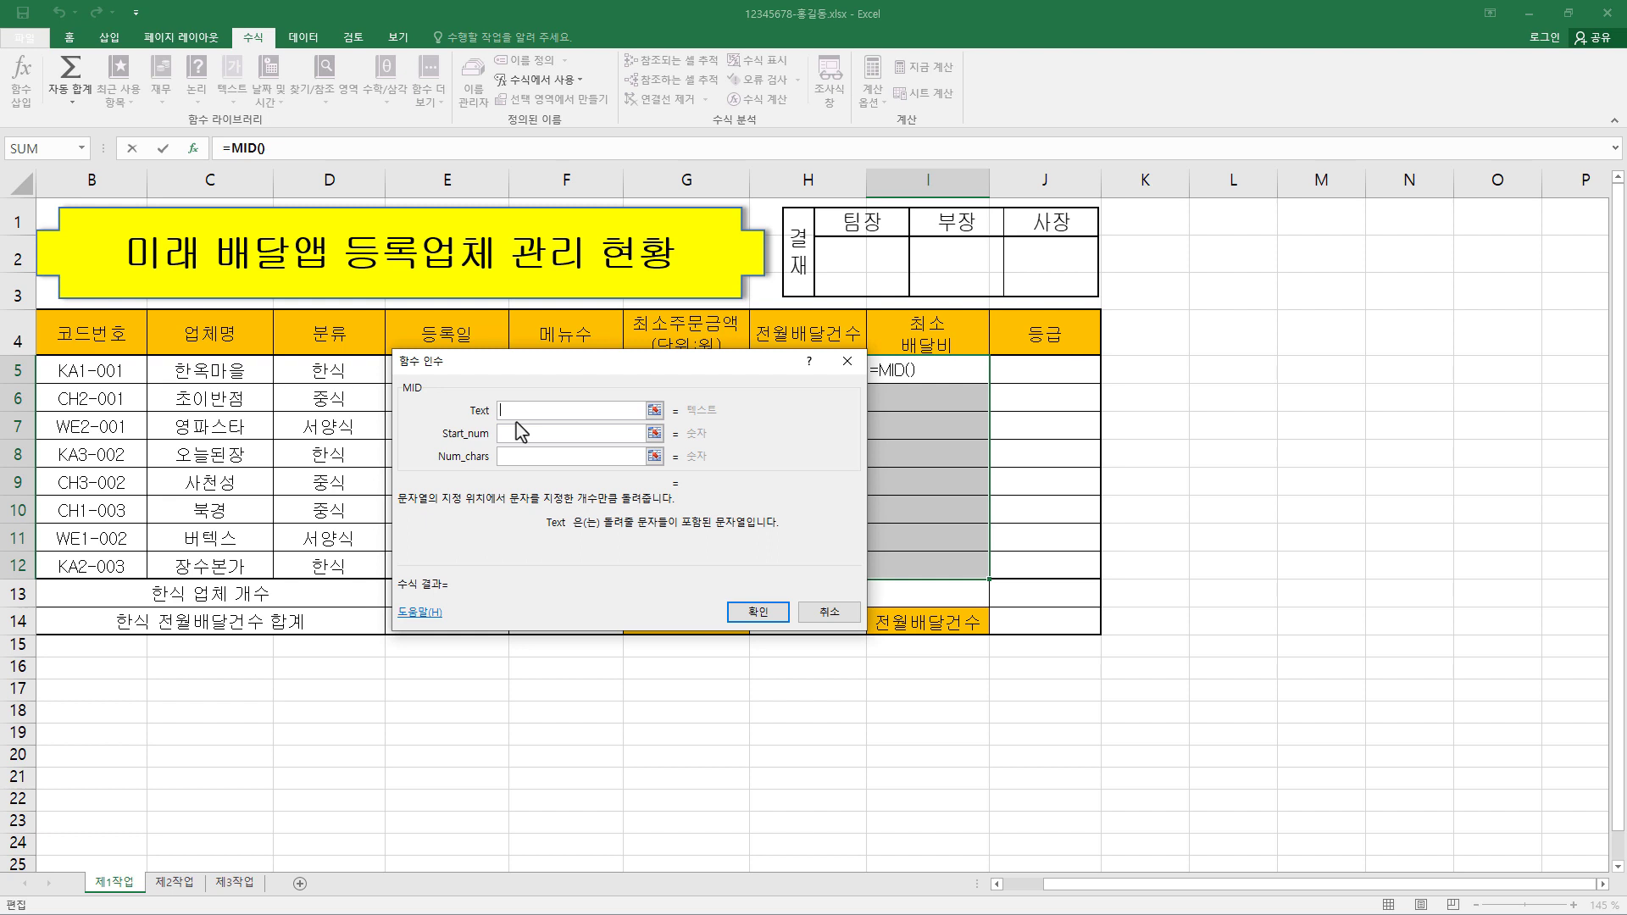
Set the MID arguments to Text B5, Start_num 3 and Num_chars 1, and enter the formula in I5
left_click(111, 368)
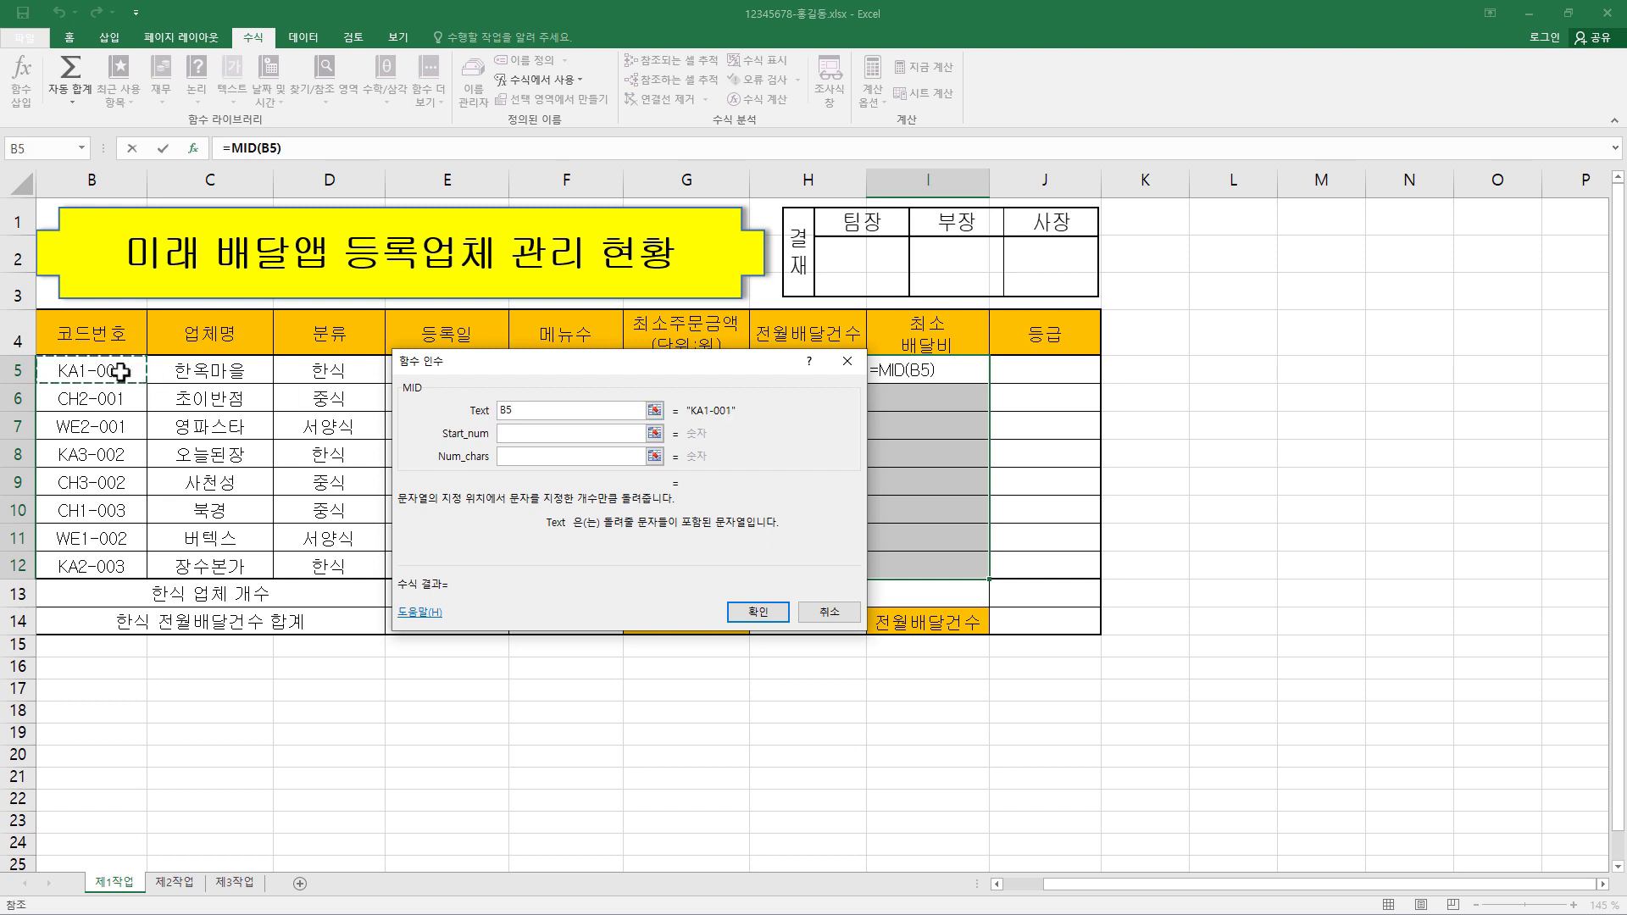
left_click(523, 435)
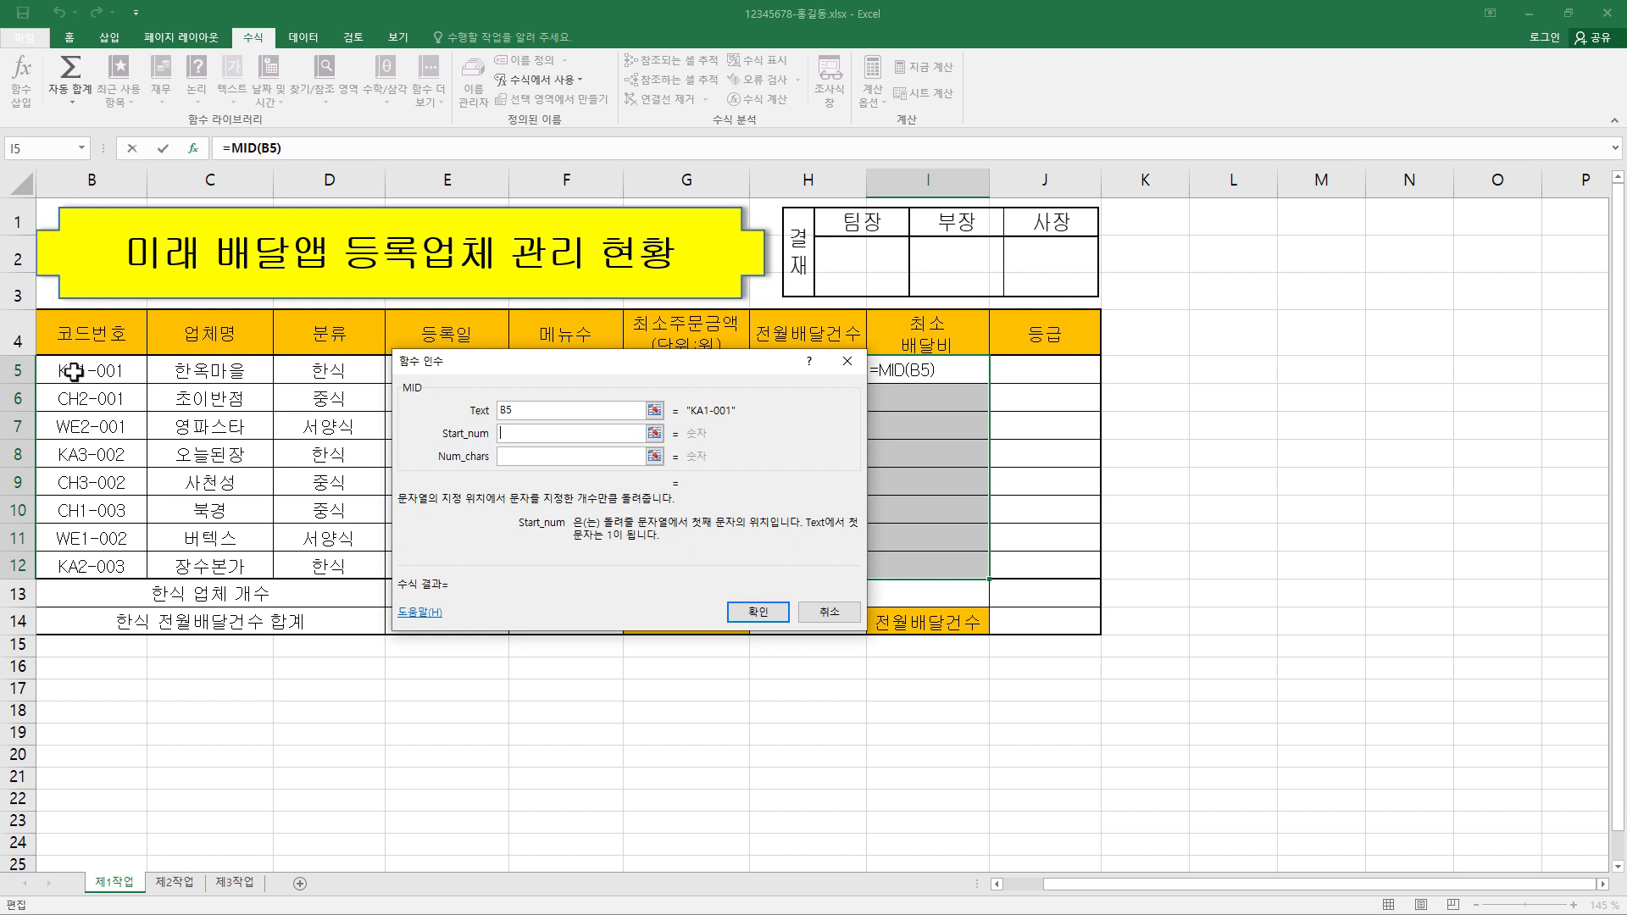
left_click(539, 435)
type("3")
left_click(526, 457)
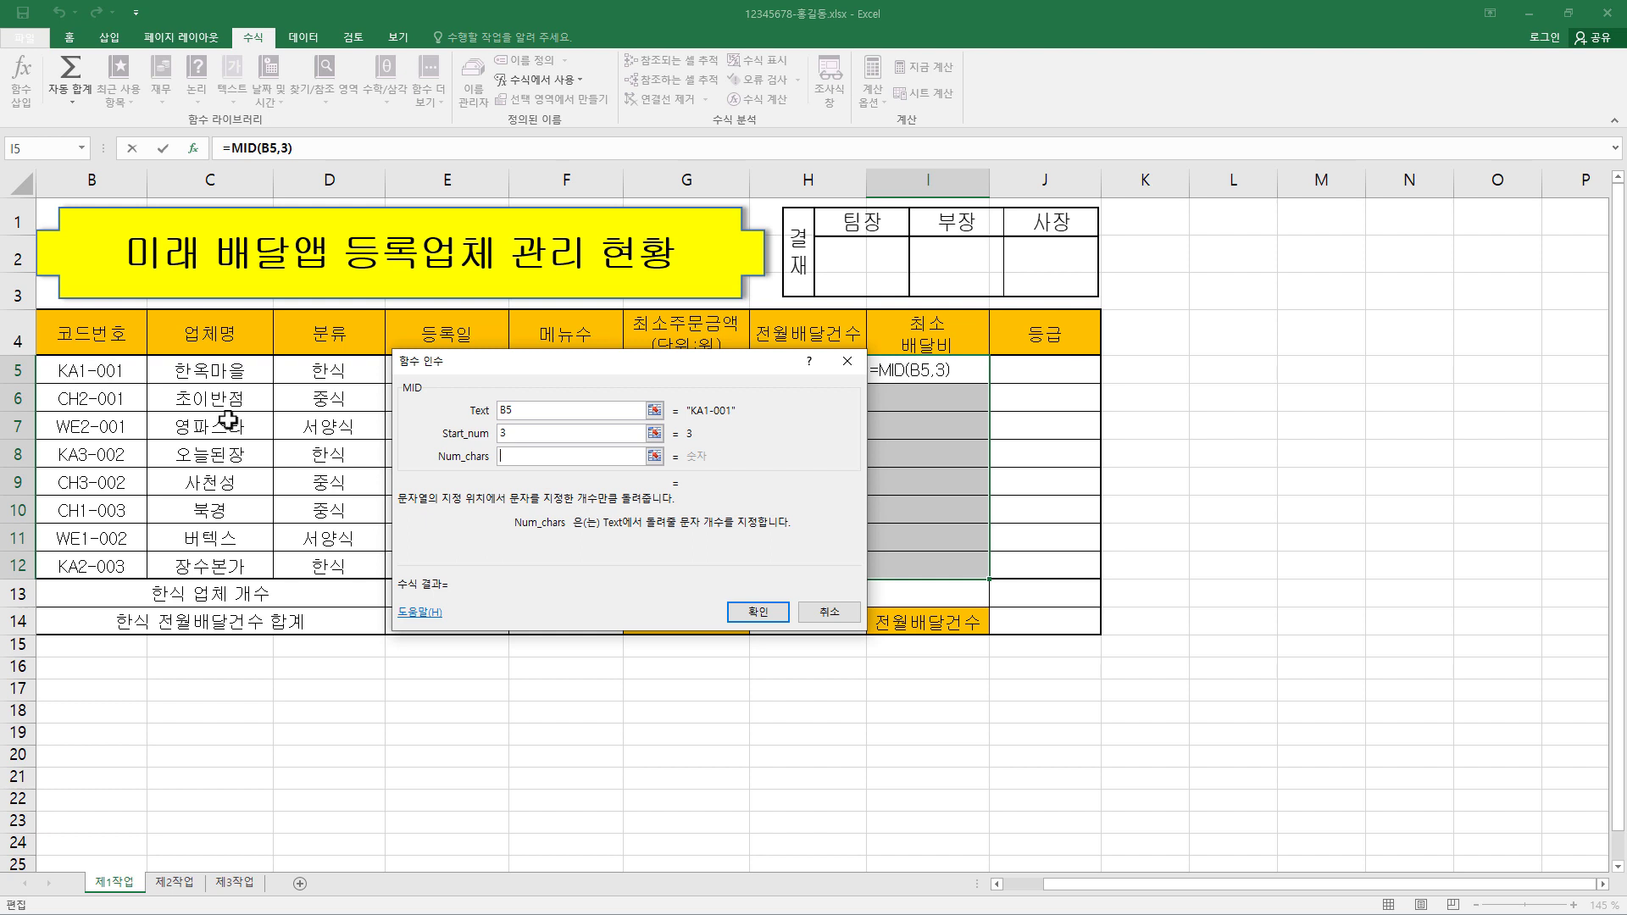
type("1")
left_click(773, 621)
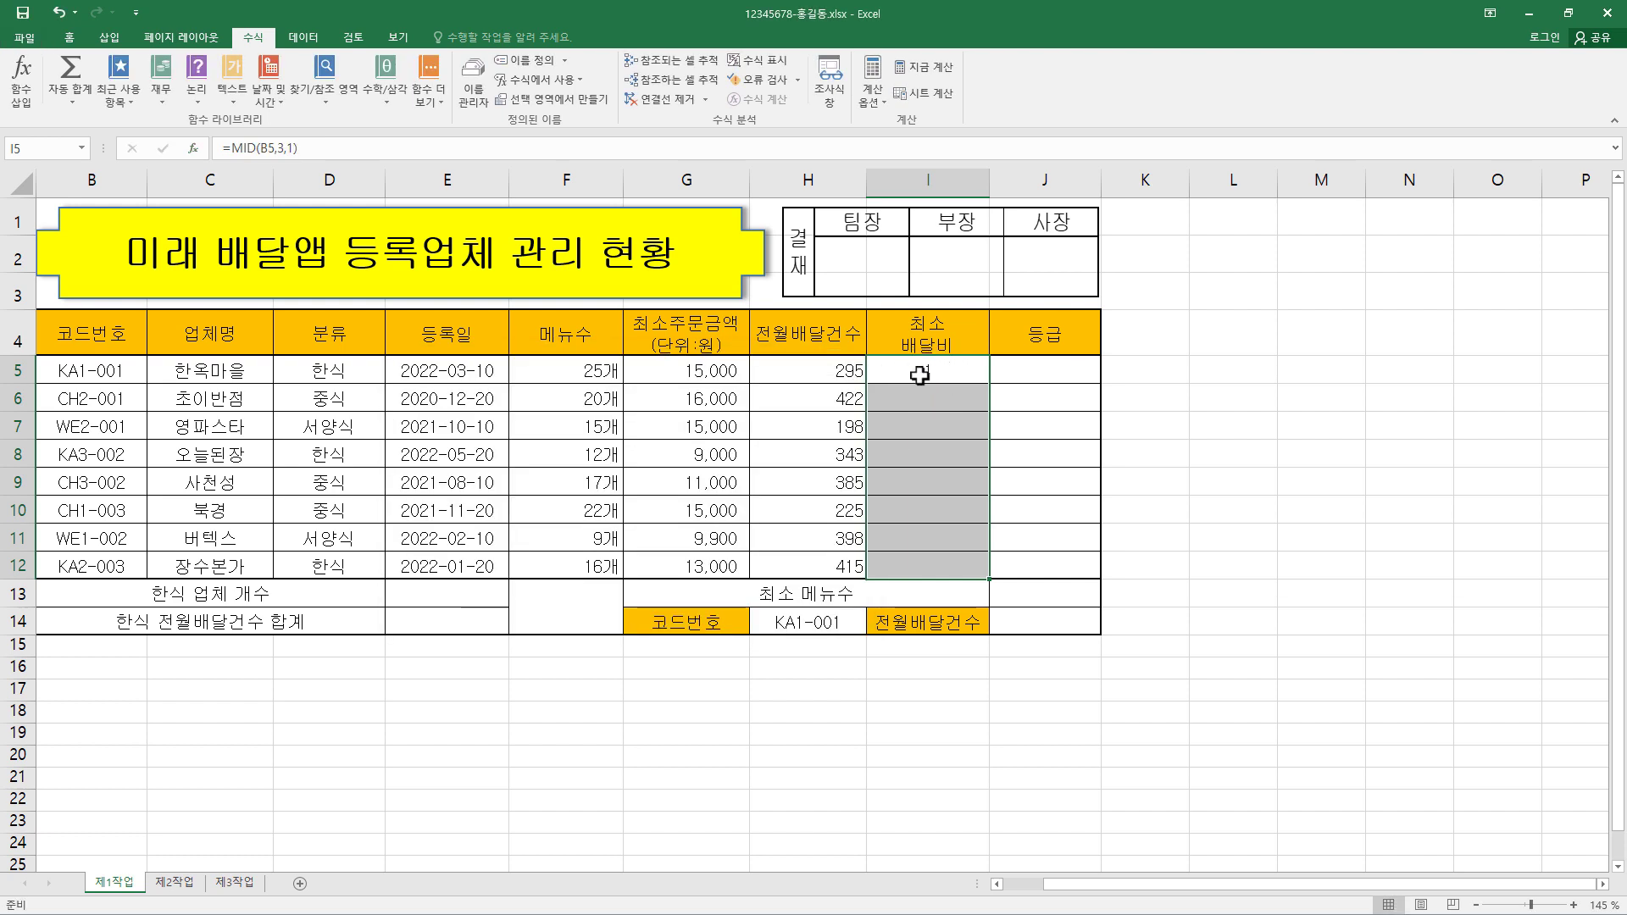
Fill the formula =MID(B5,3,1) into all the 최소배달비 cells I5:I12 and check individual cells
left_click(265, 150)
left_click(194, 148)
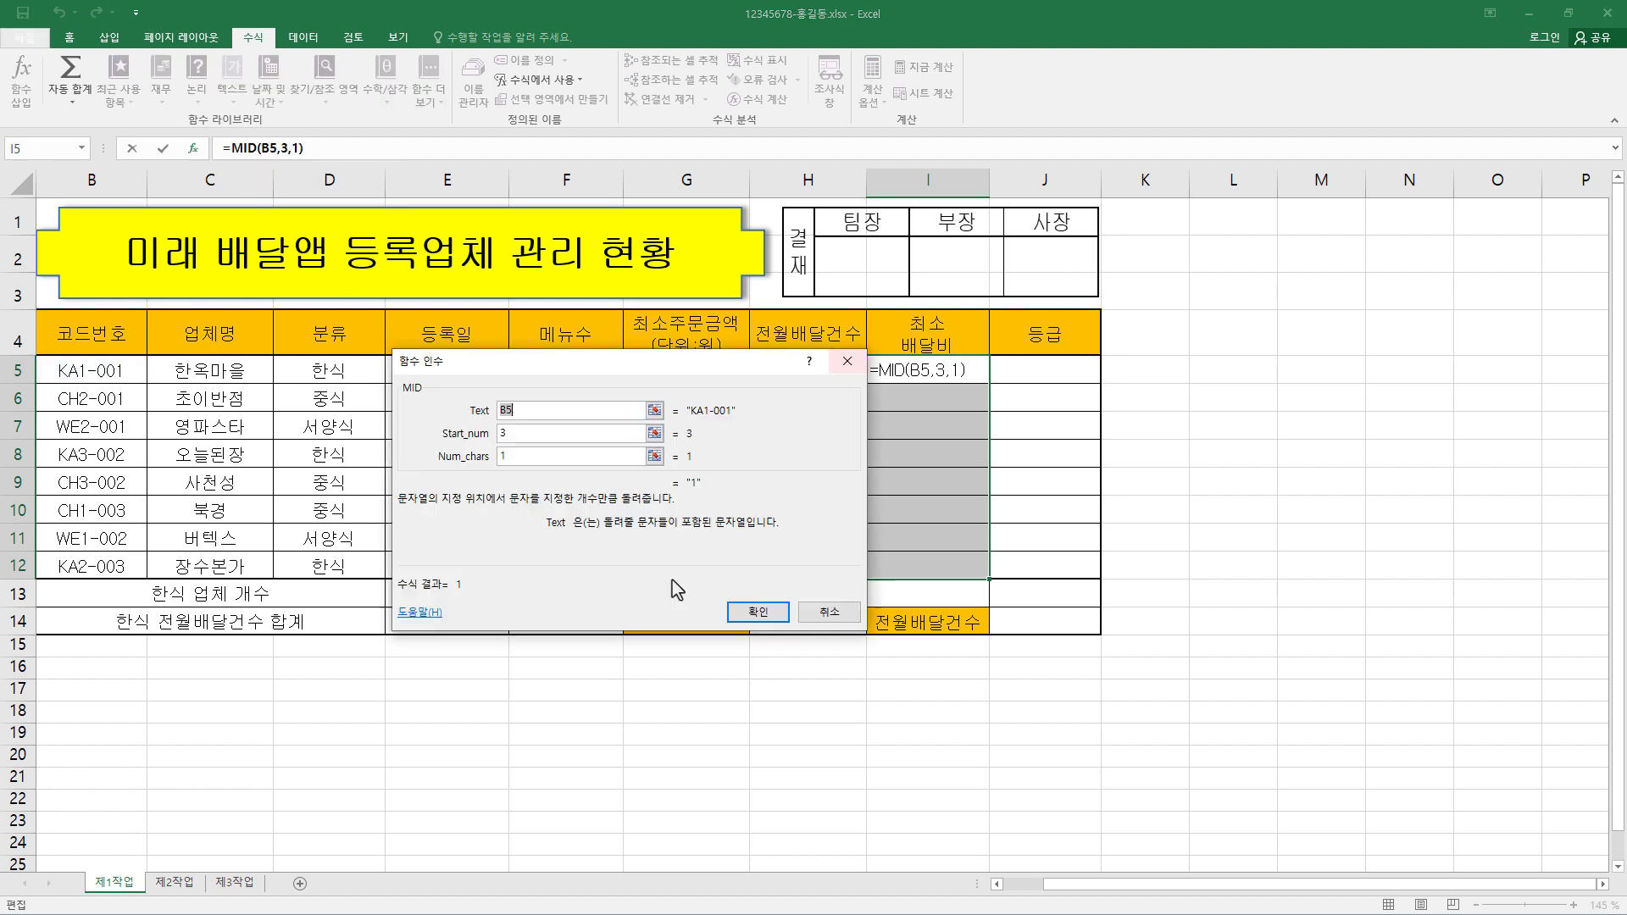
left_click(771, 615)
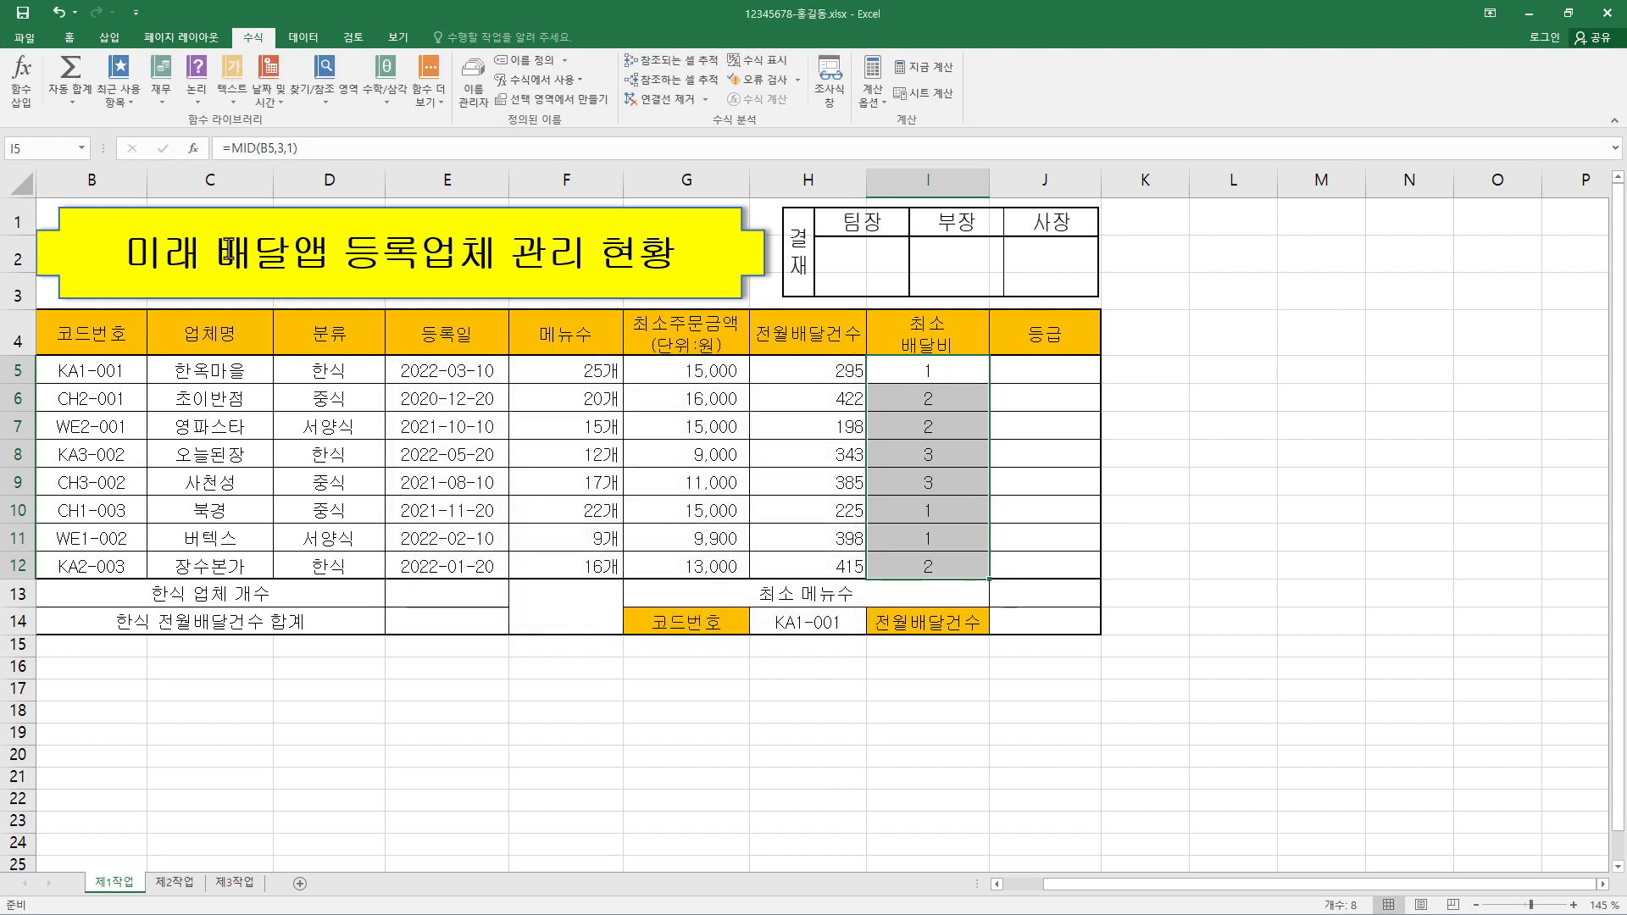
left_click(931, 376)
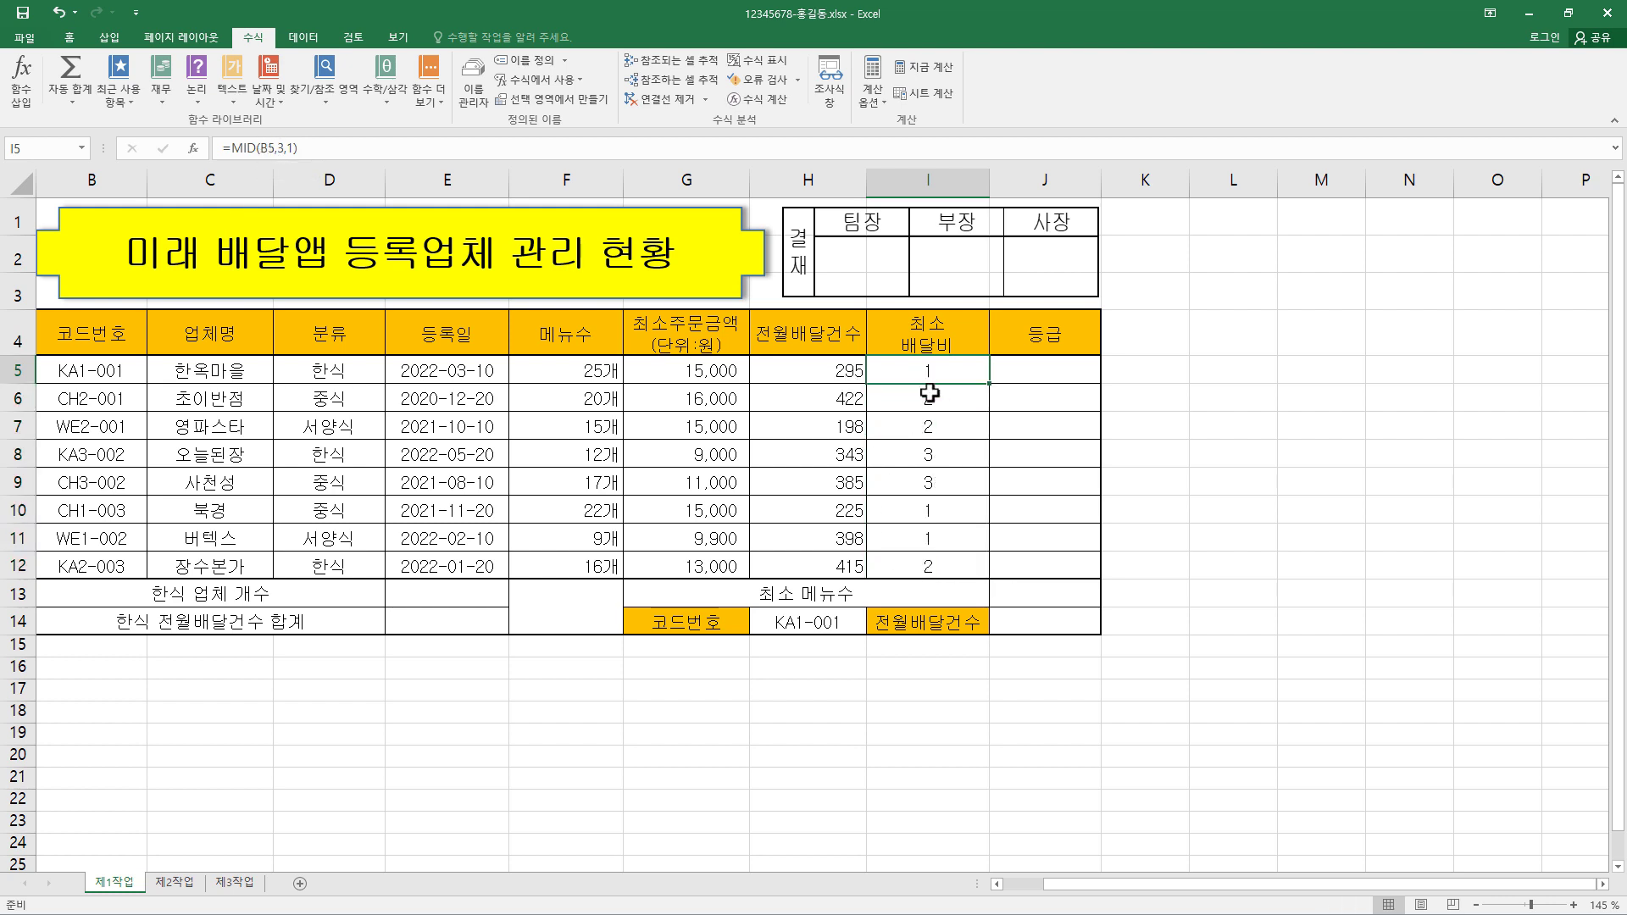
left_click(931, 400)
left_click(928, 433)
Cut MID(B5,3,1) out of the formula for the 최소배달비 cells I5:I12, leaving only the equals sign
left_click_drag(788, 401, 682, 371)
key("ctrl+shift+Down")
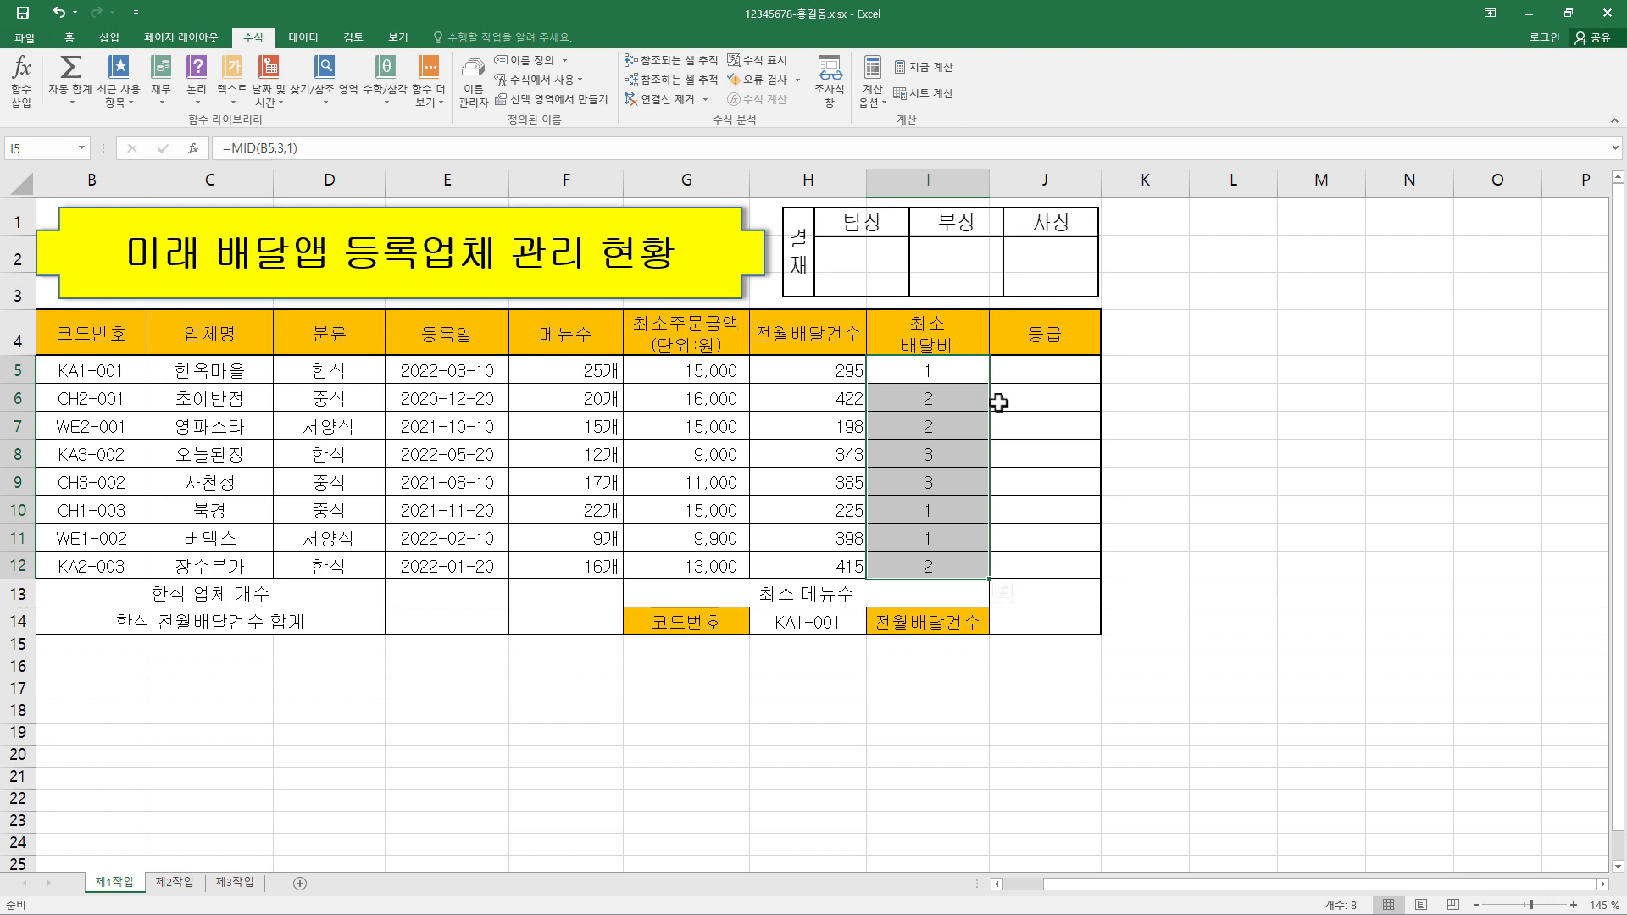
left_click(231, 151)
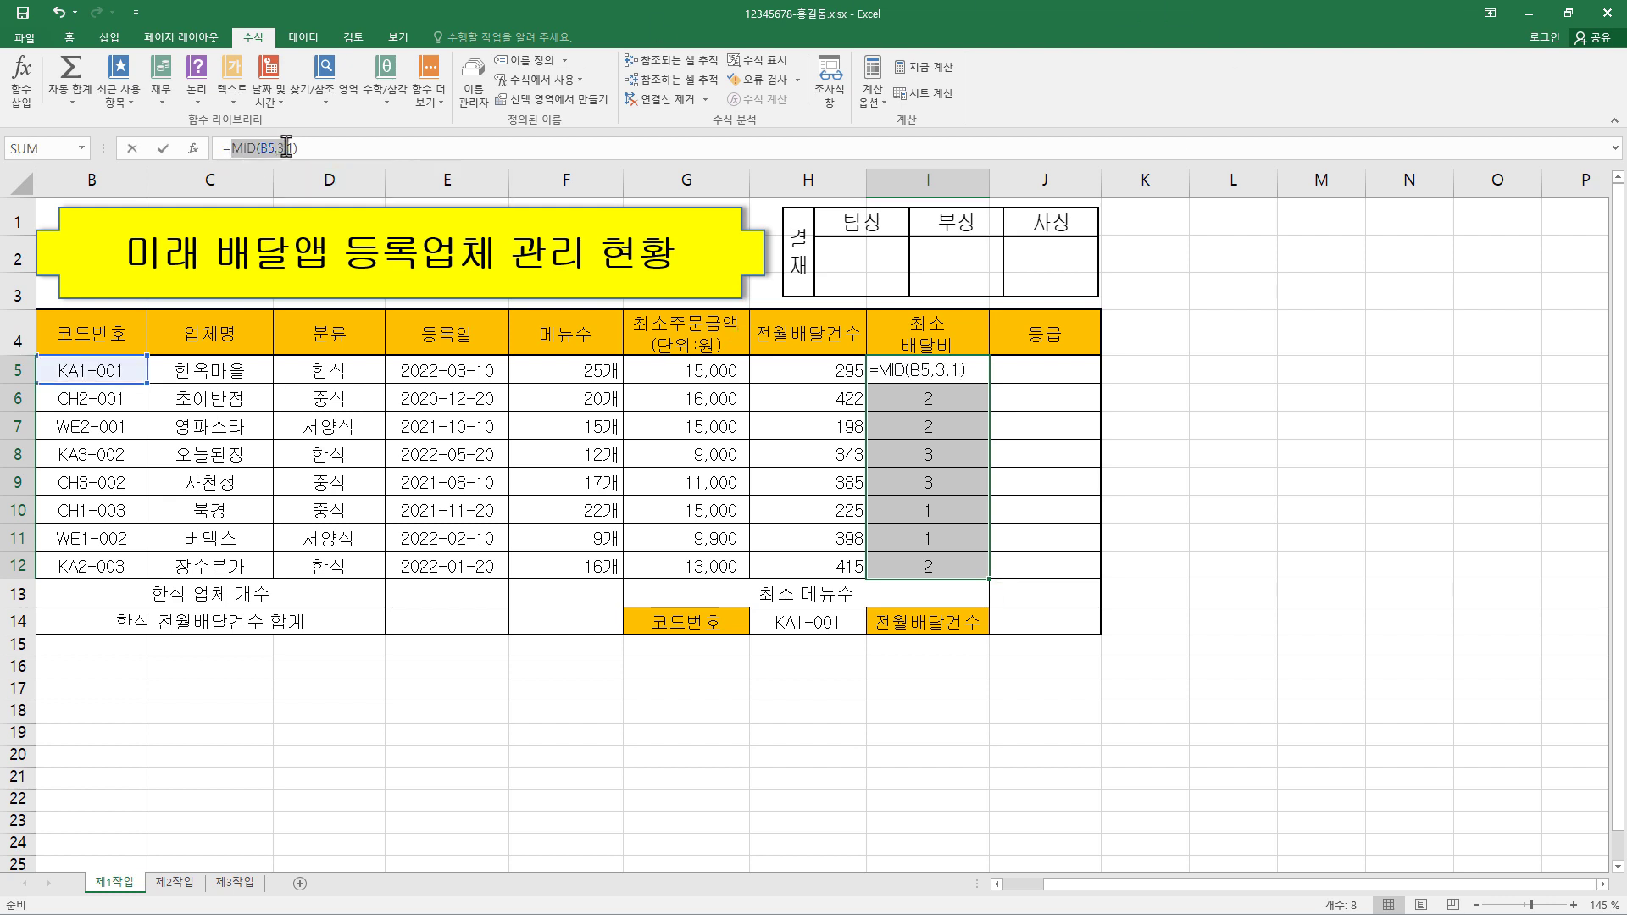
right_click(288, 149)
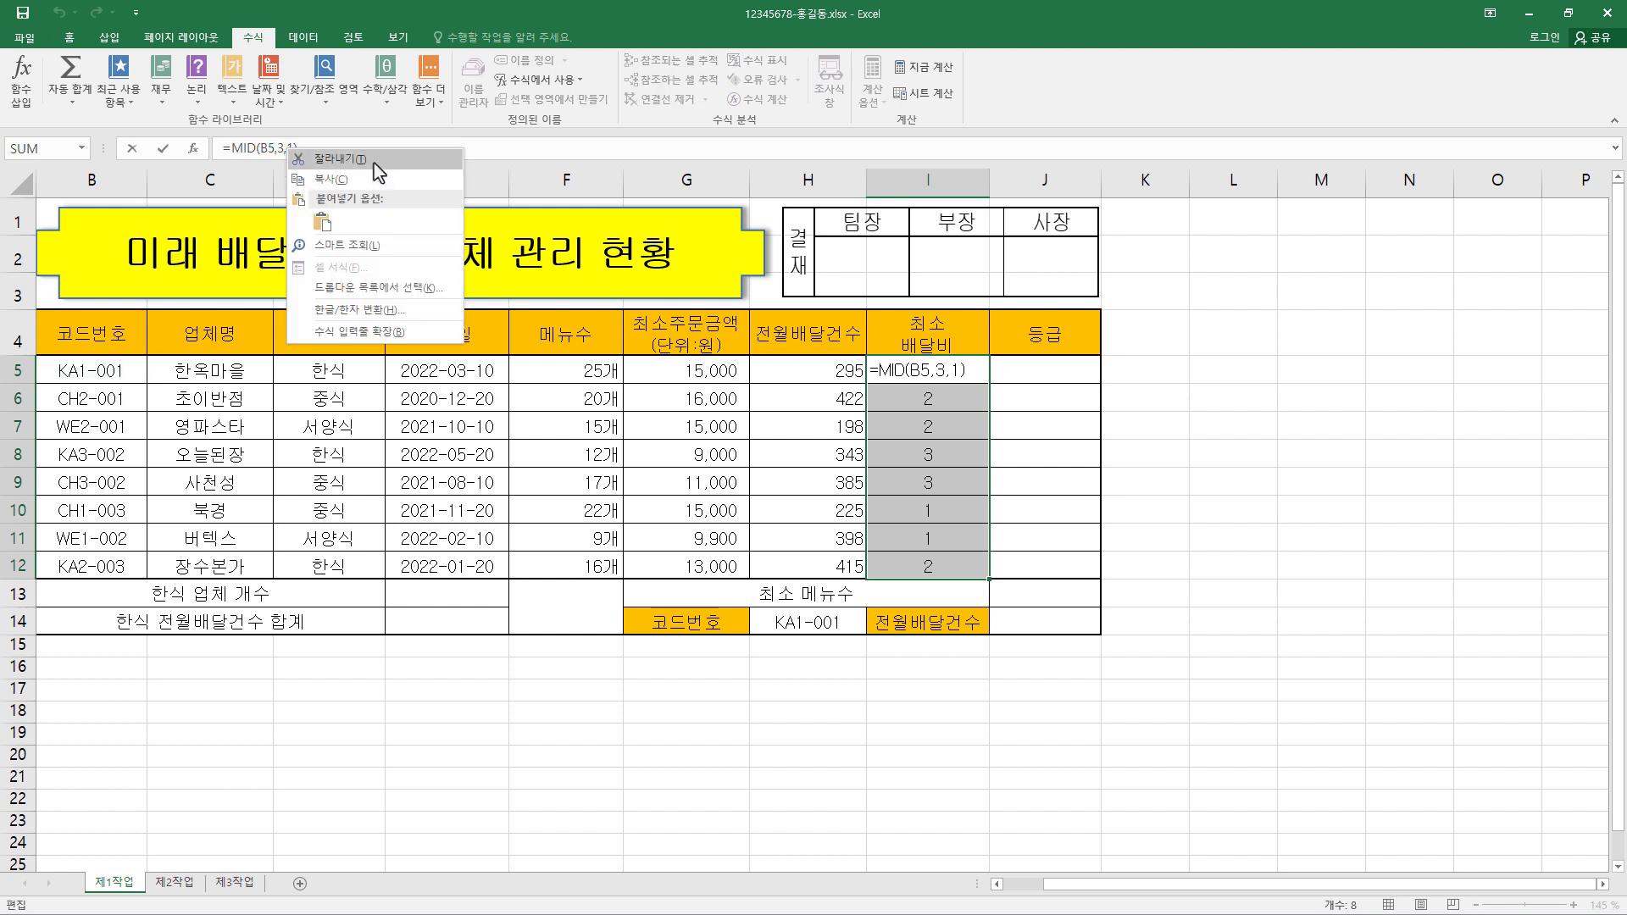
left_click(374, 161)
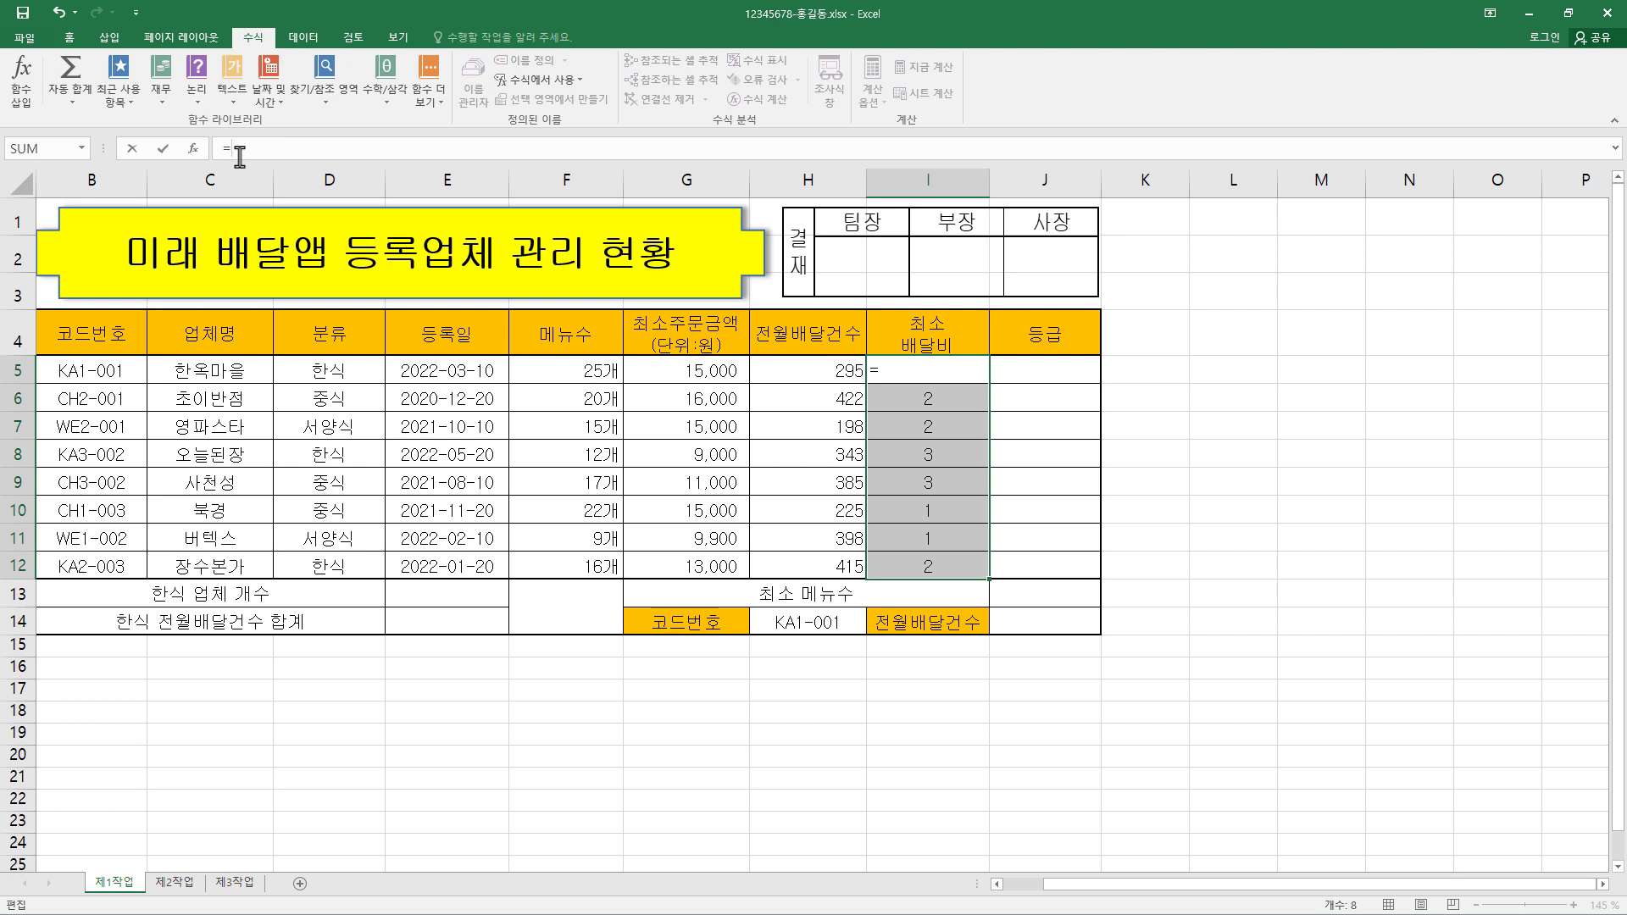
Start a CHOOSE function in the 최소배달비 formula and paste MID(B5,3,1) as its Index_num argument
type("cho")
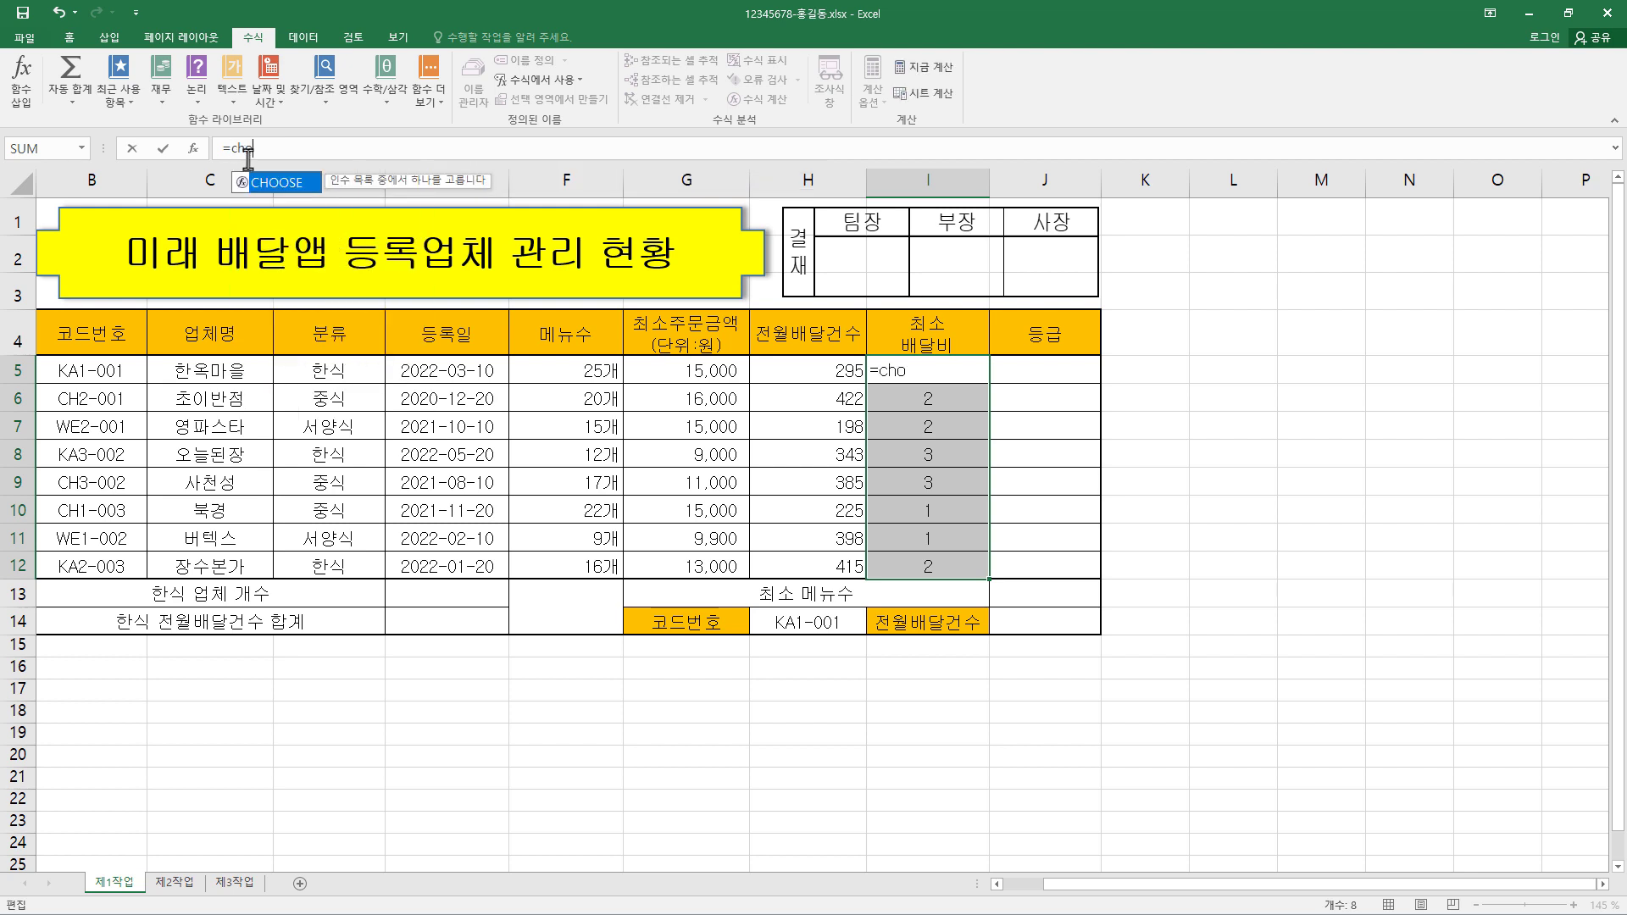
double_click(278, 194)
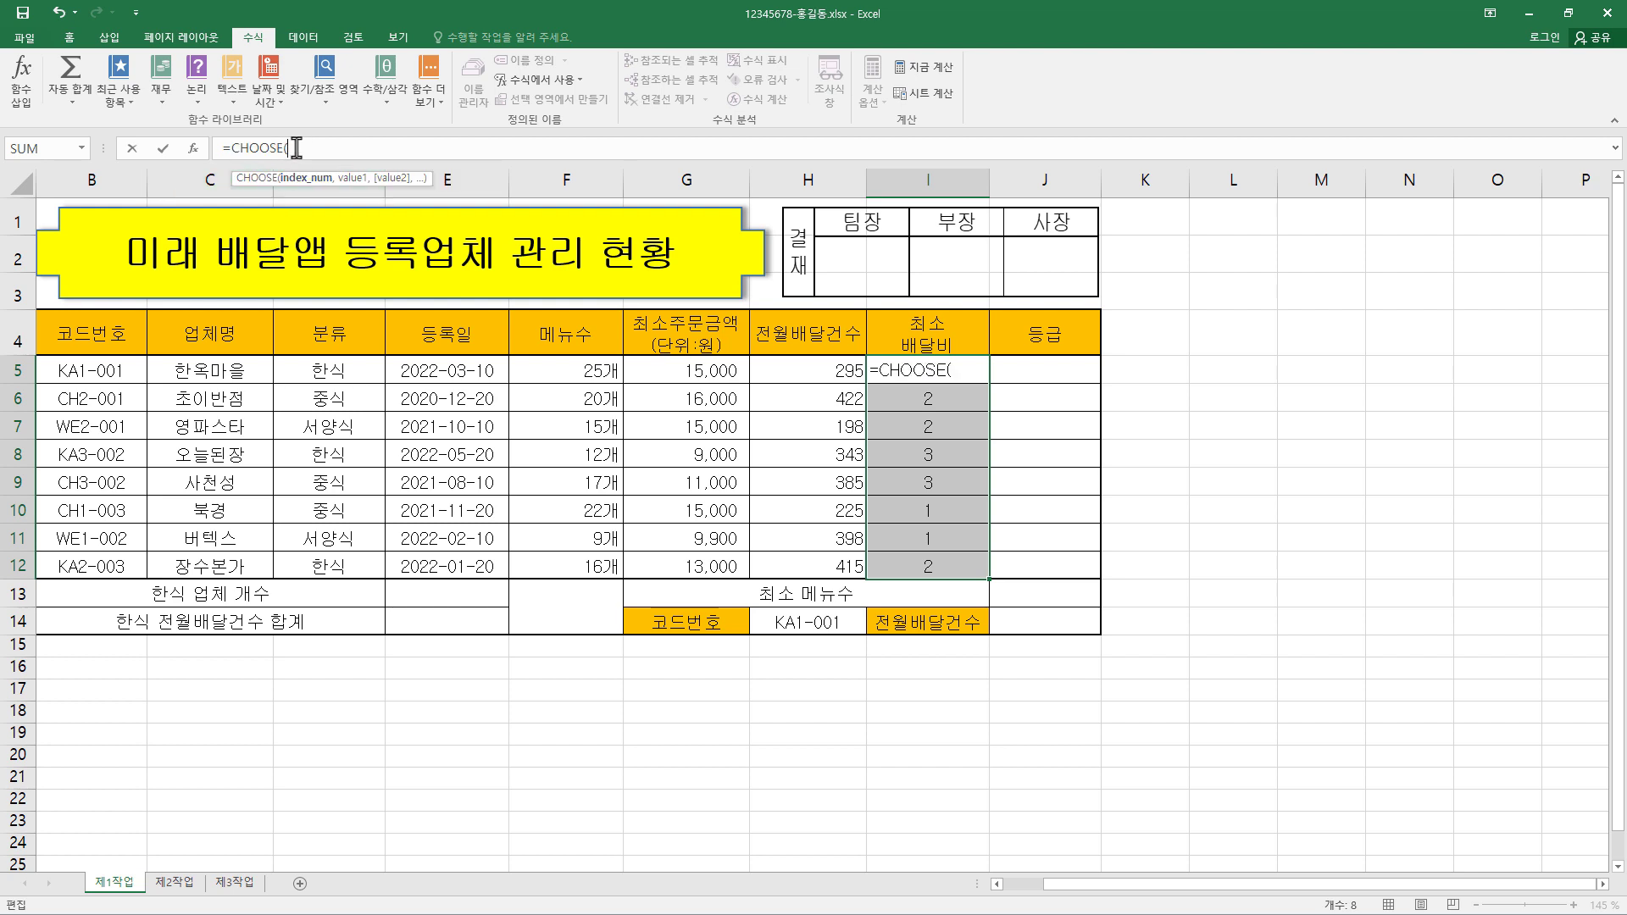
left_click(194, 149)
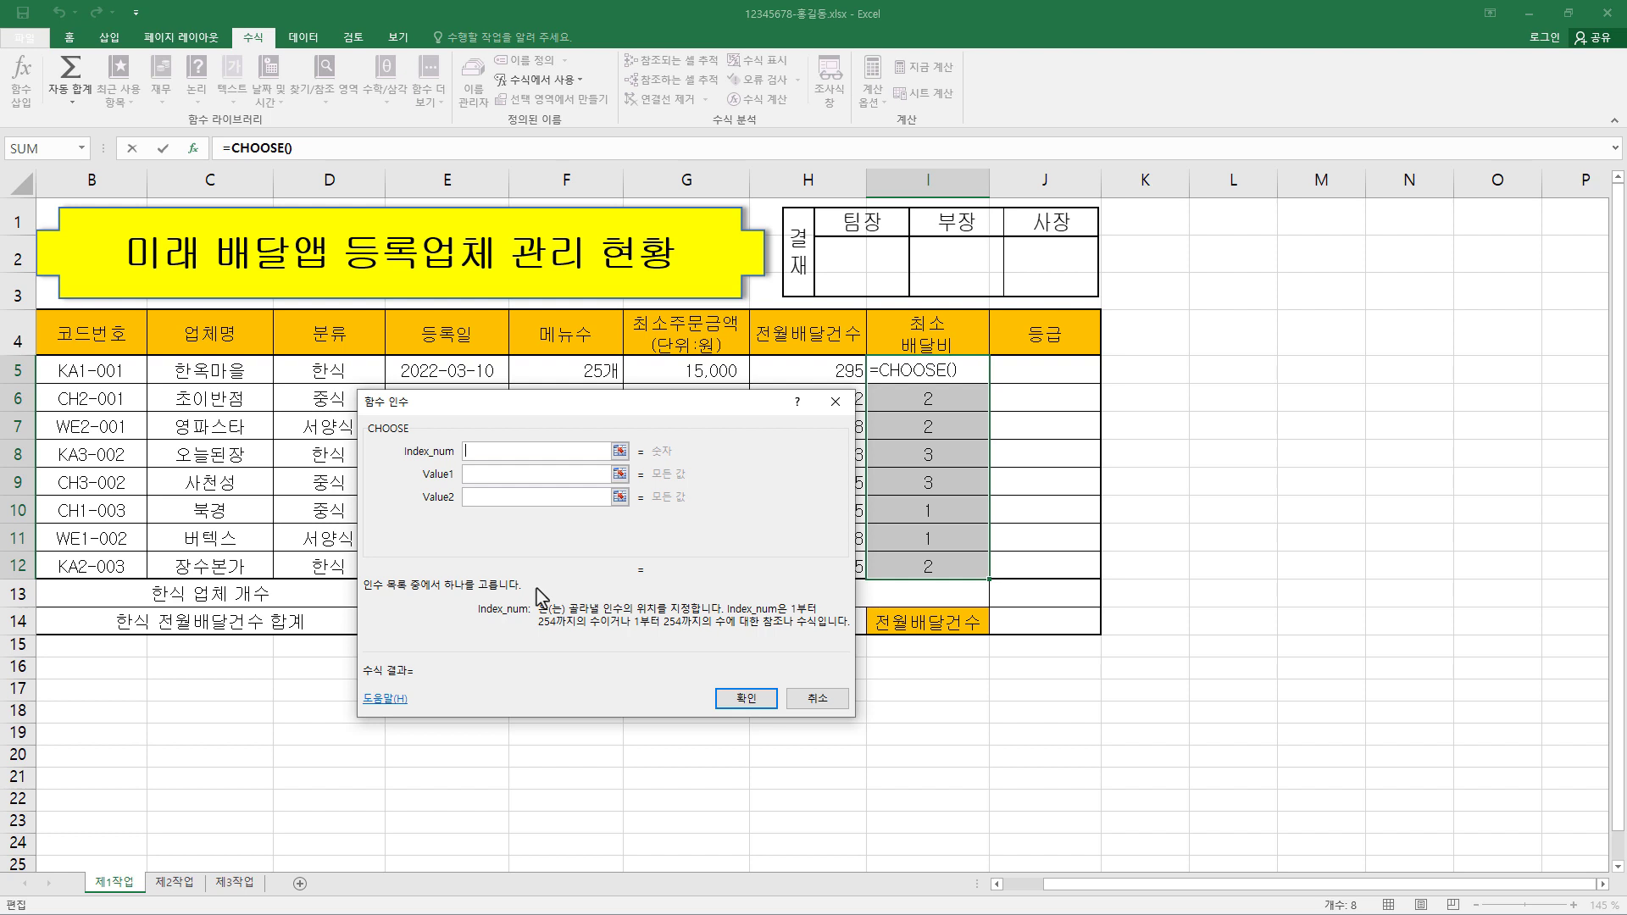
right_click(495, 455)
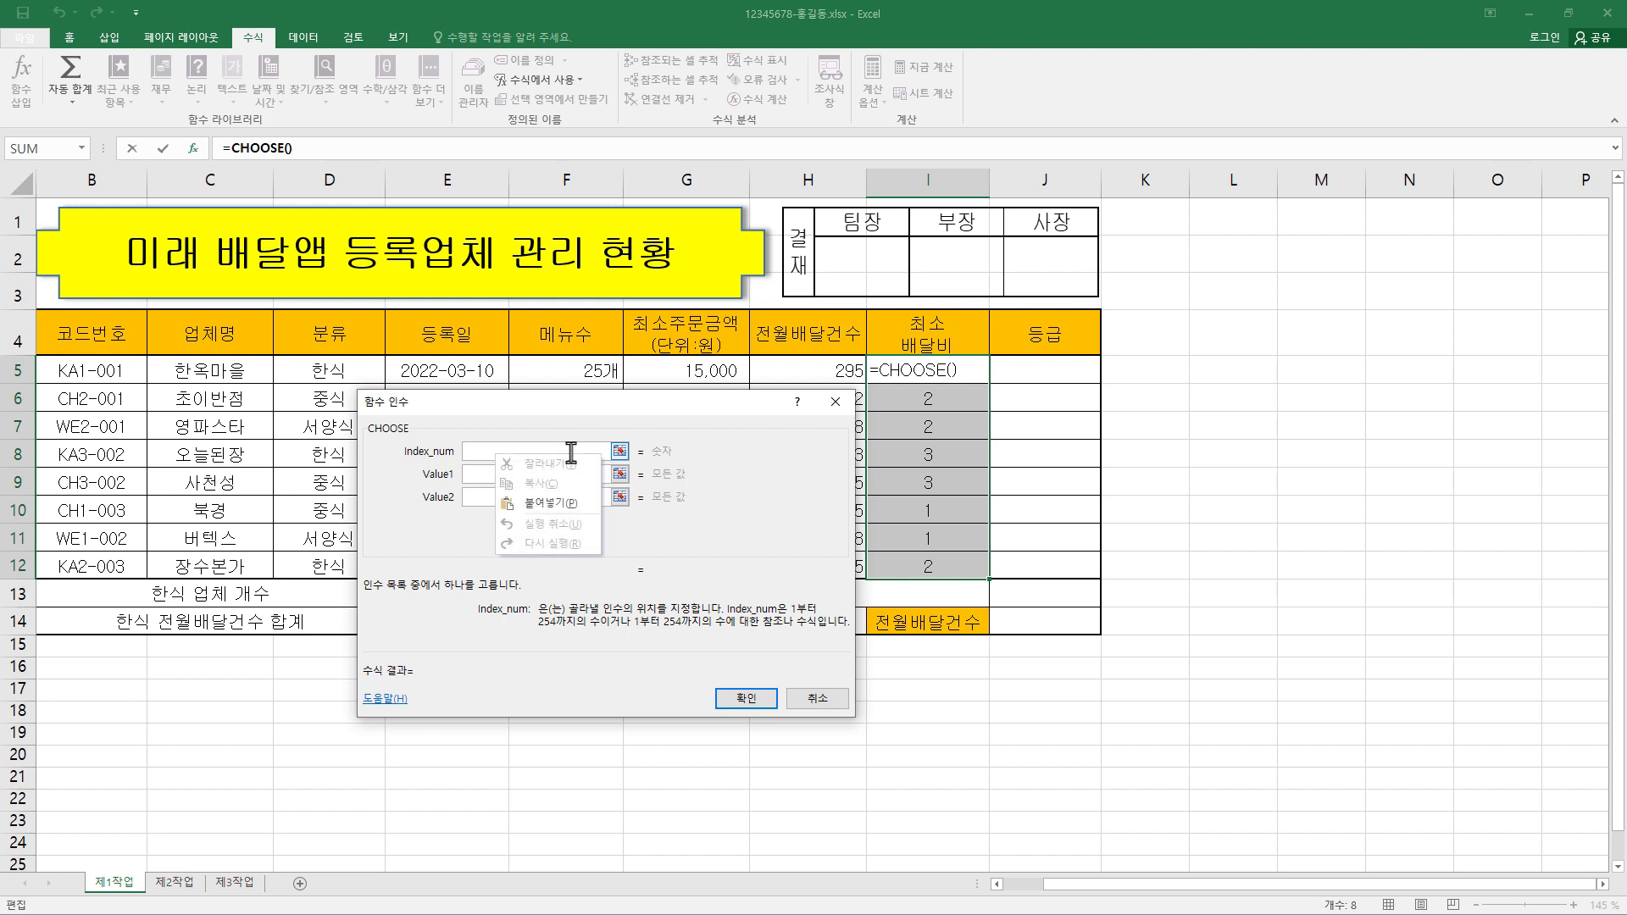
left_click(575, 503)
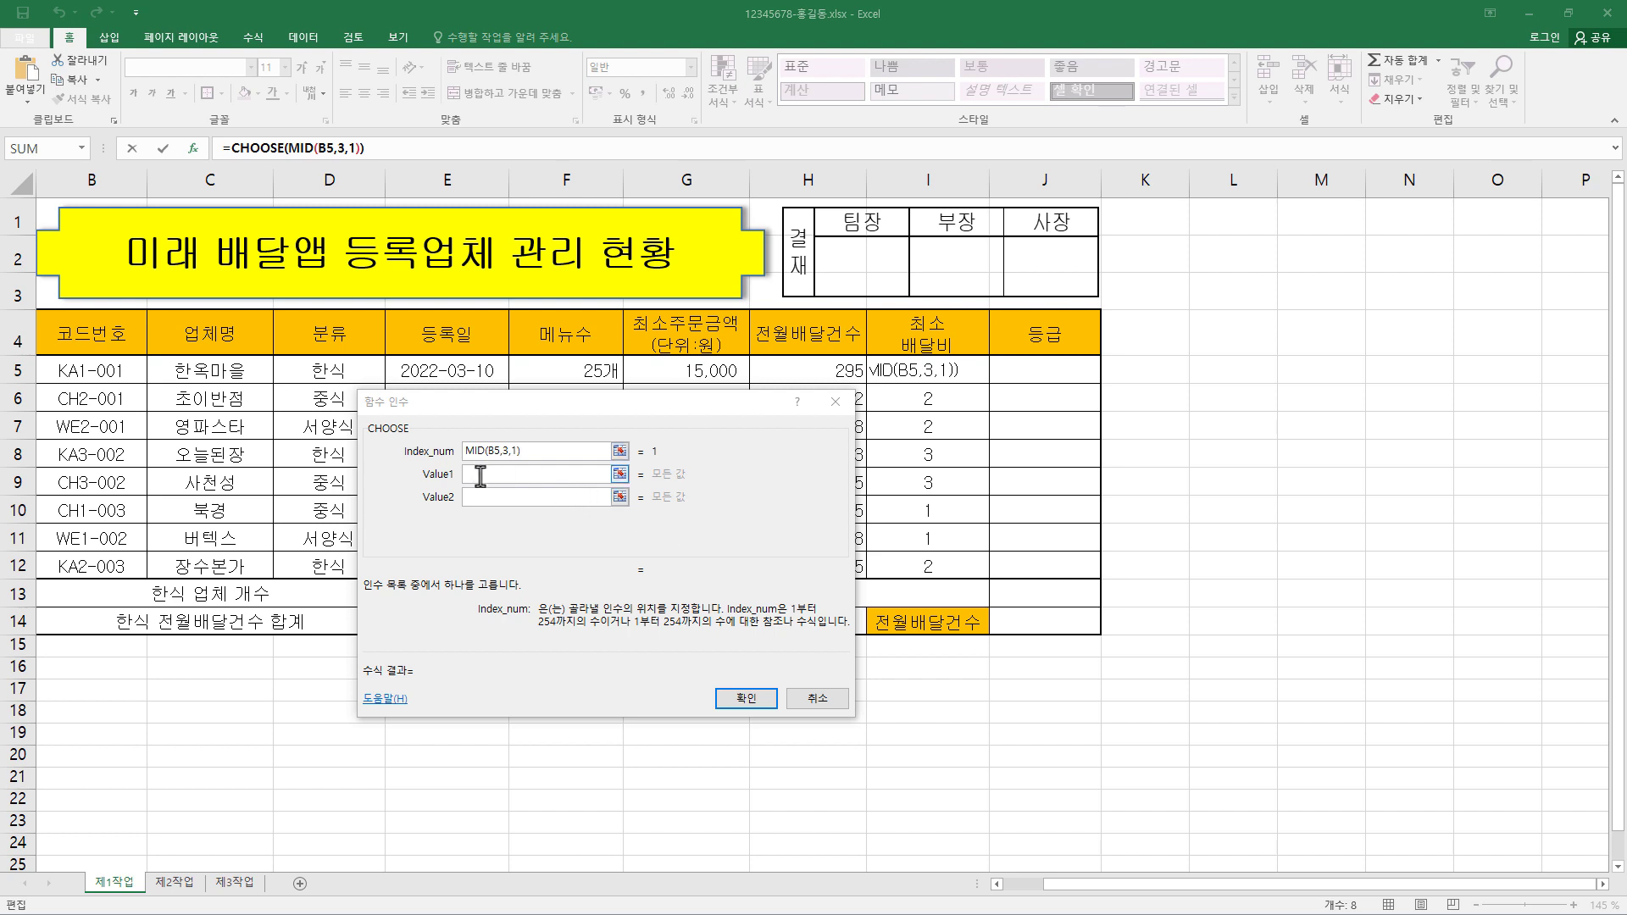
Set the CHOOSE arguments Value1 to 2000, Value2 to 1000 and Value3 to 0, and fill the formula into I5:I12
left_click(479, 474)
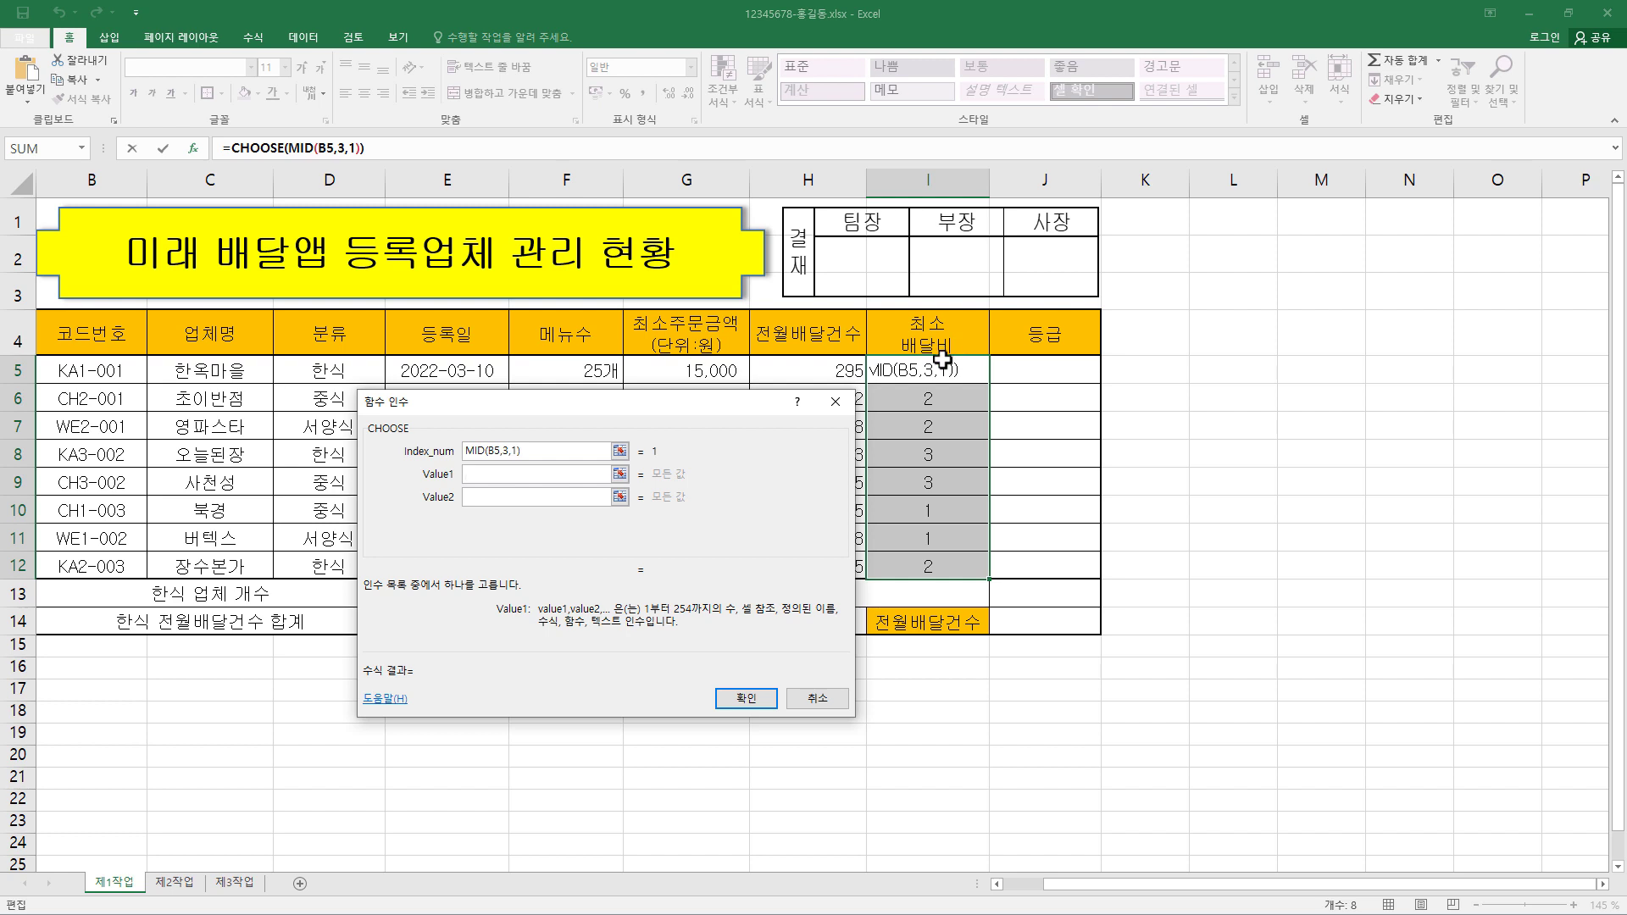
left_click(542, 475)
type("2000")
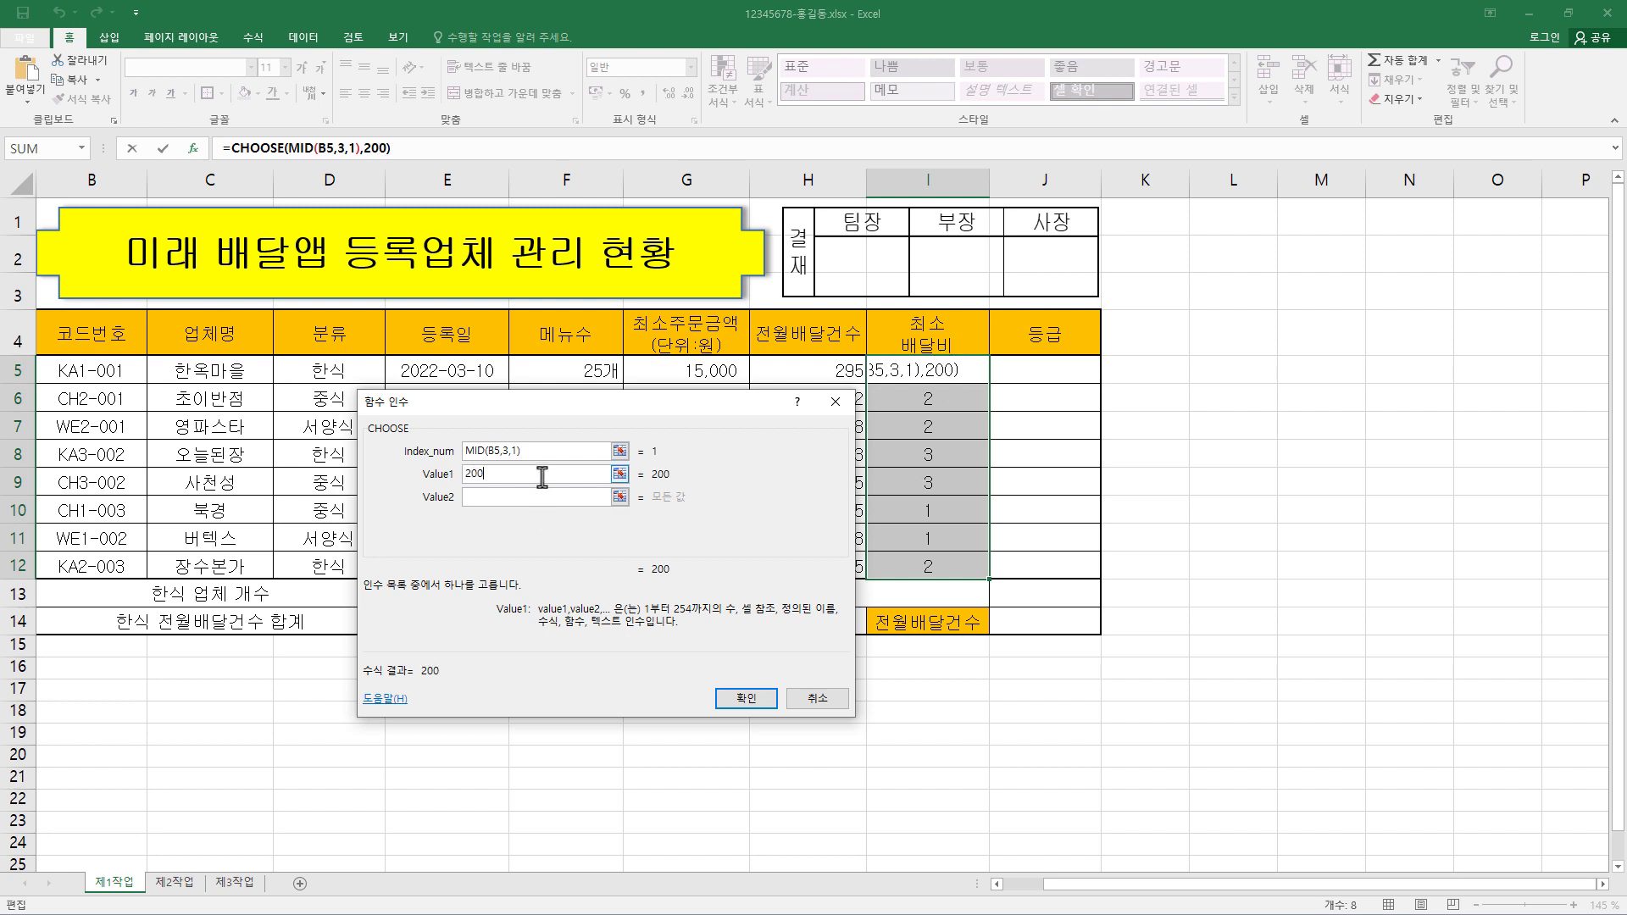
left_click(525, 496)
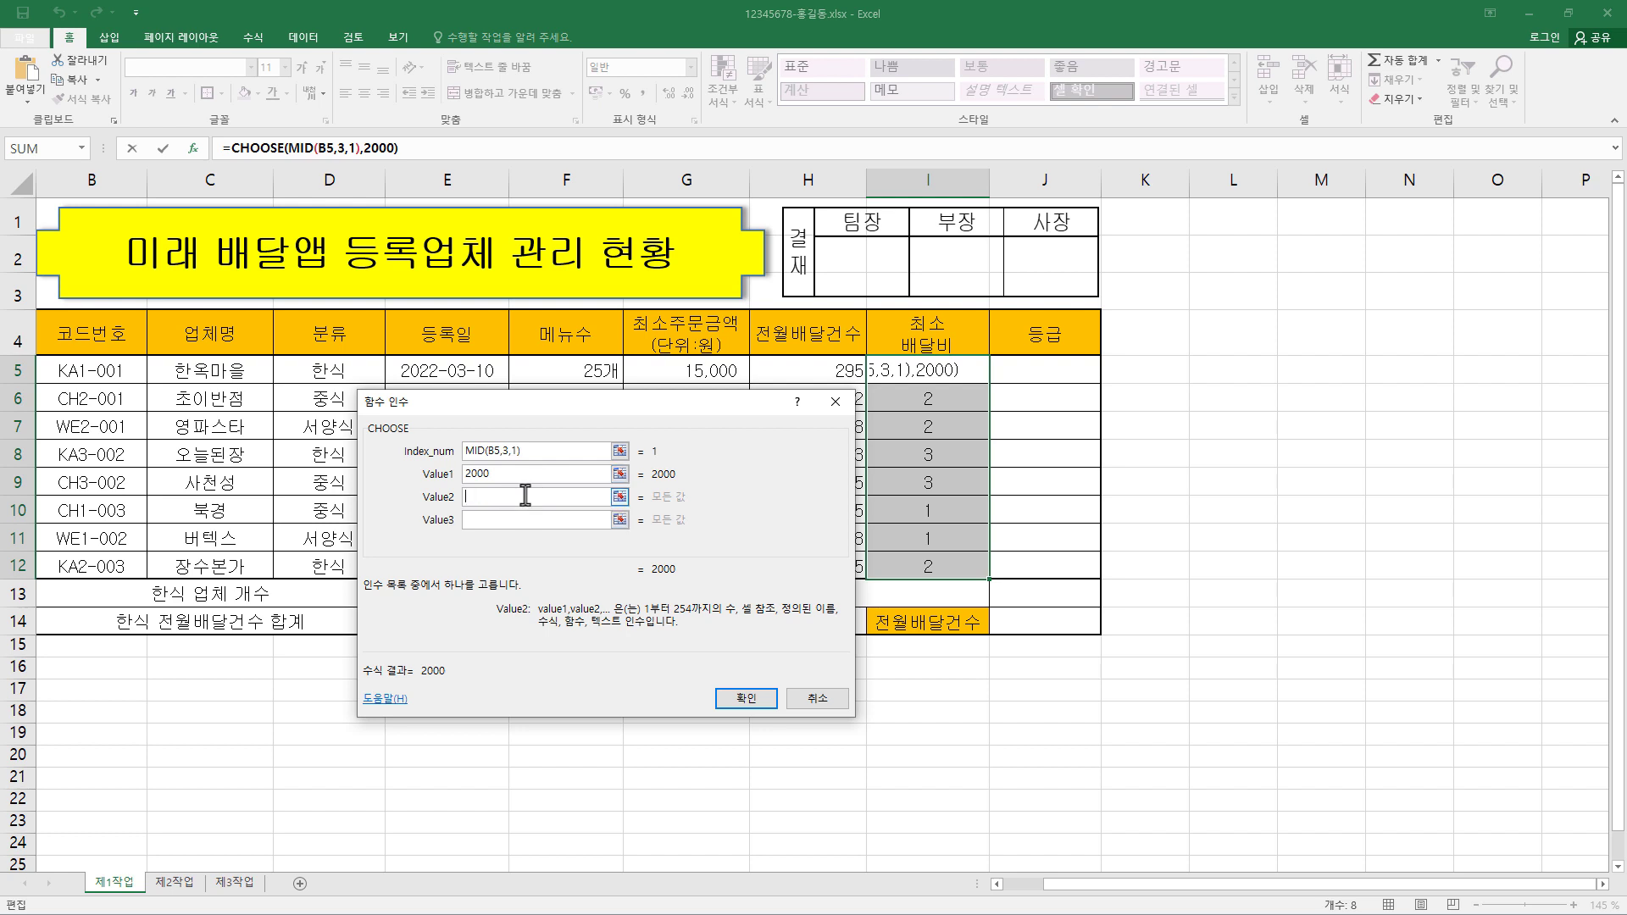
type("1000")
left_click(499, 519)
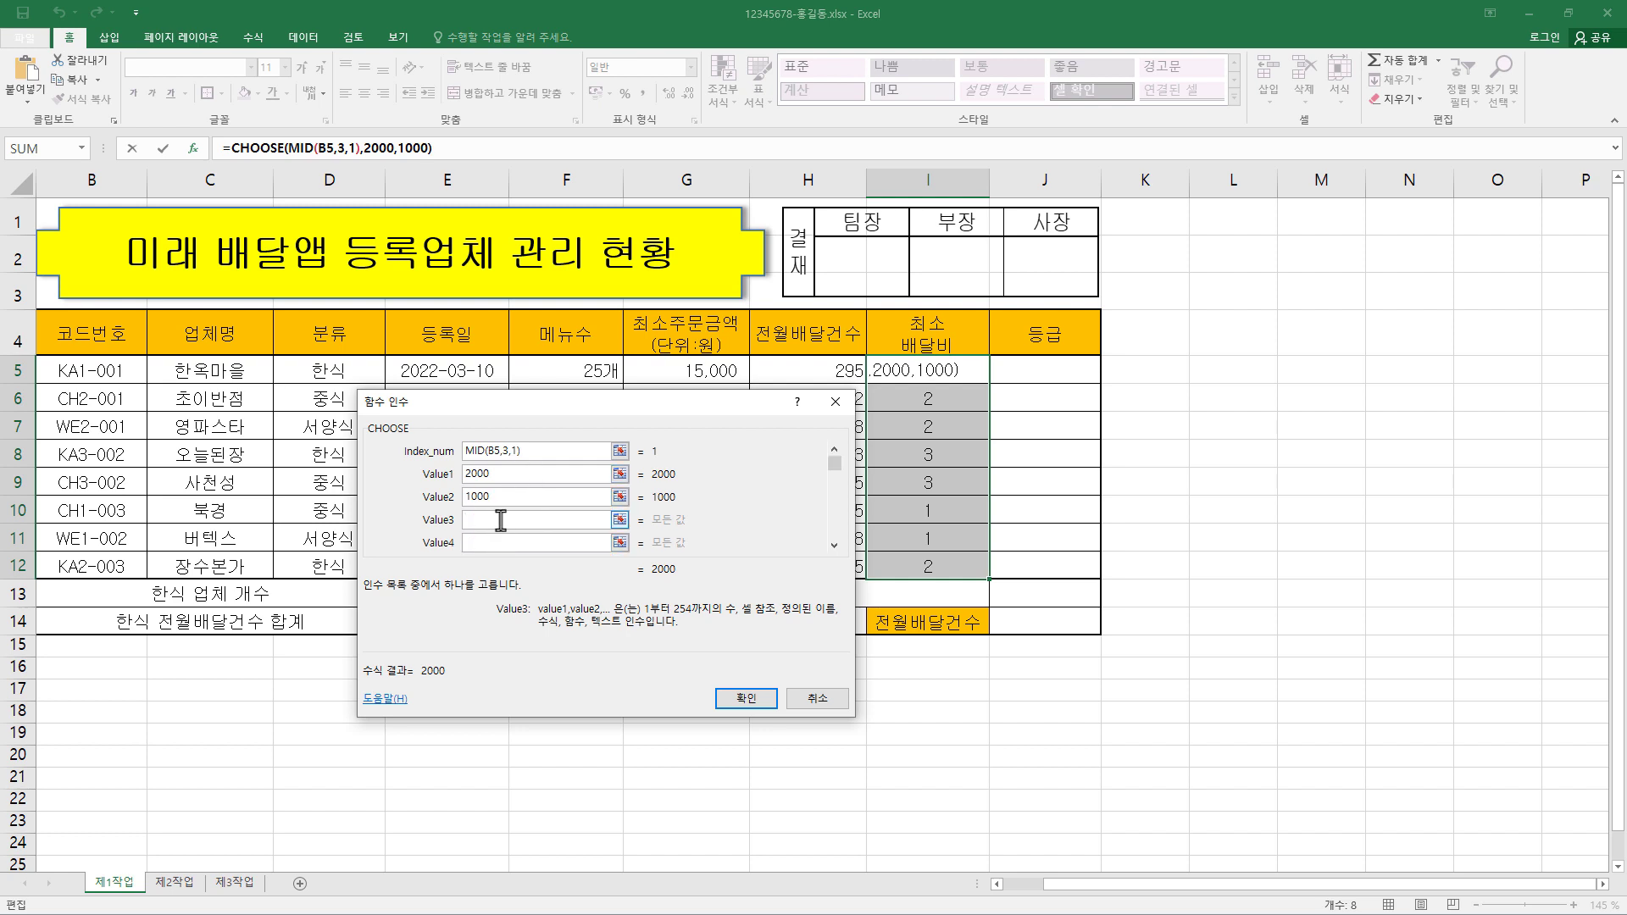
type("0")
left_click(504, 546)
left_click(494, 519)
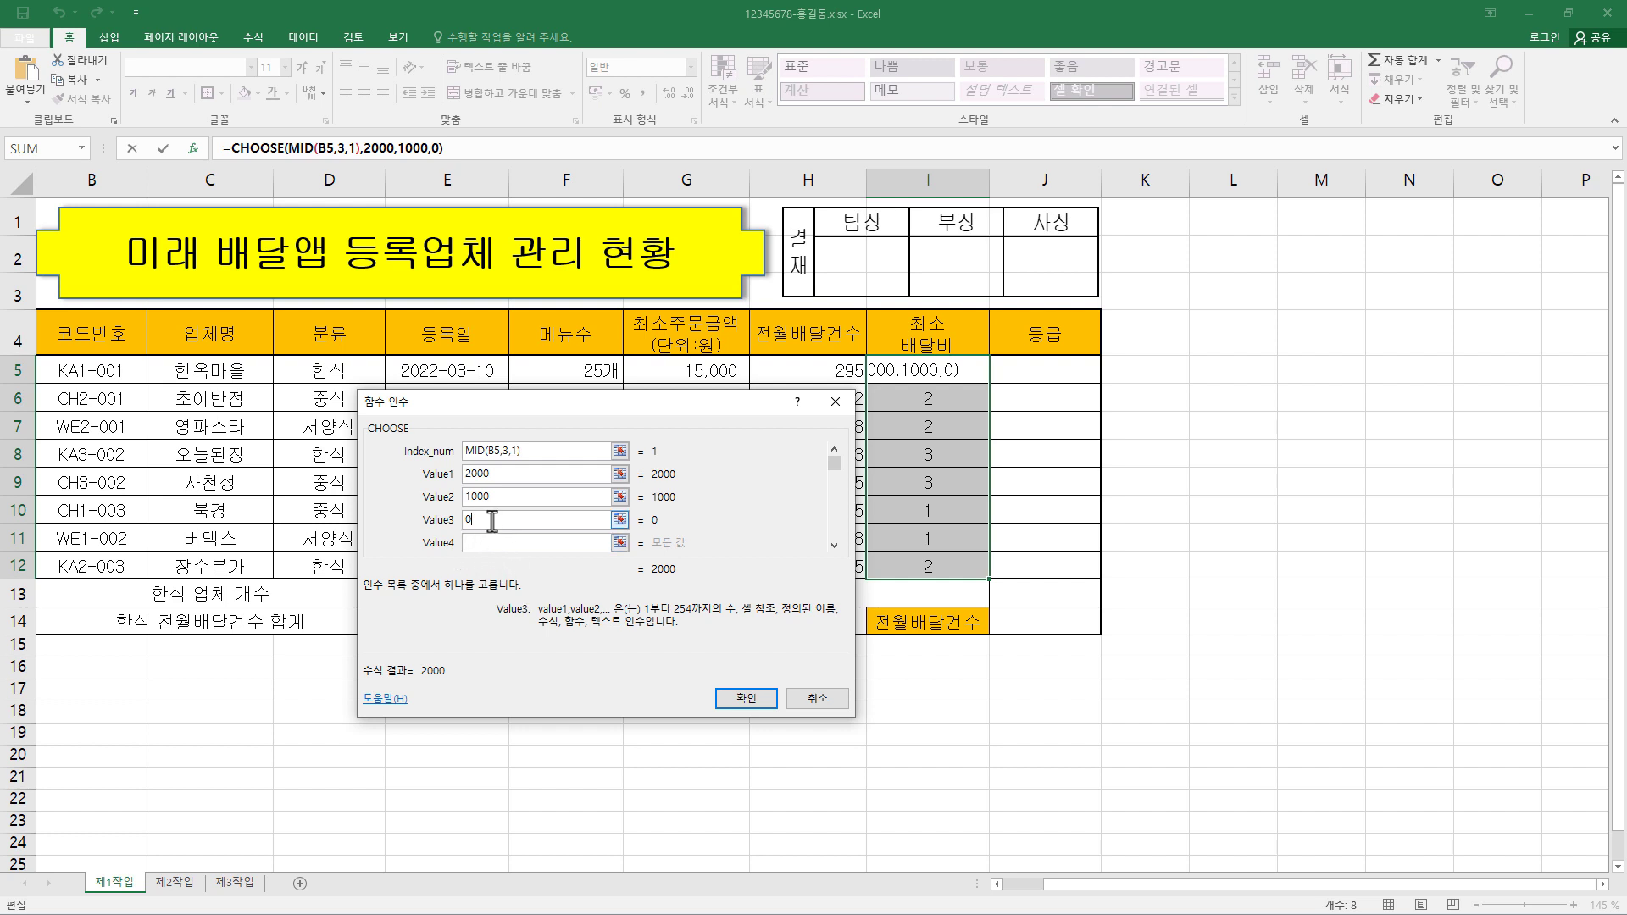
left_click(747, 700, "ctrl")
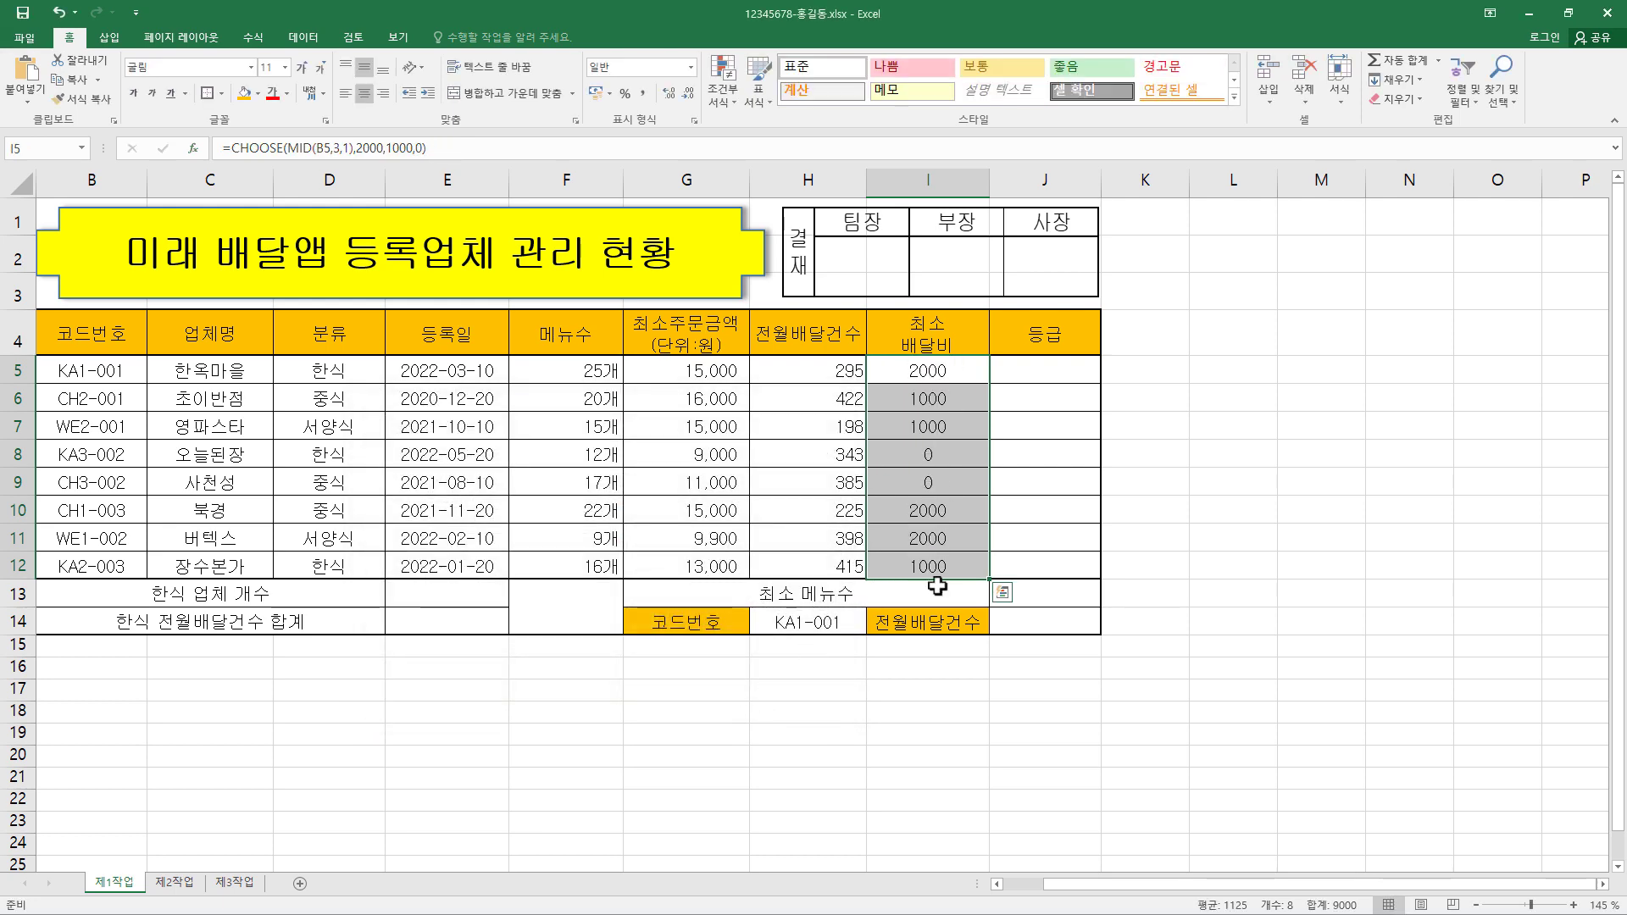
Right-align the 최소배달비 cells I5:I12 and apply the accounting (회계) number format with no currency symbol (없음)
left_click(364, 94)
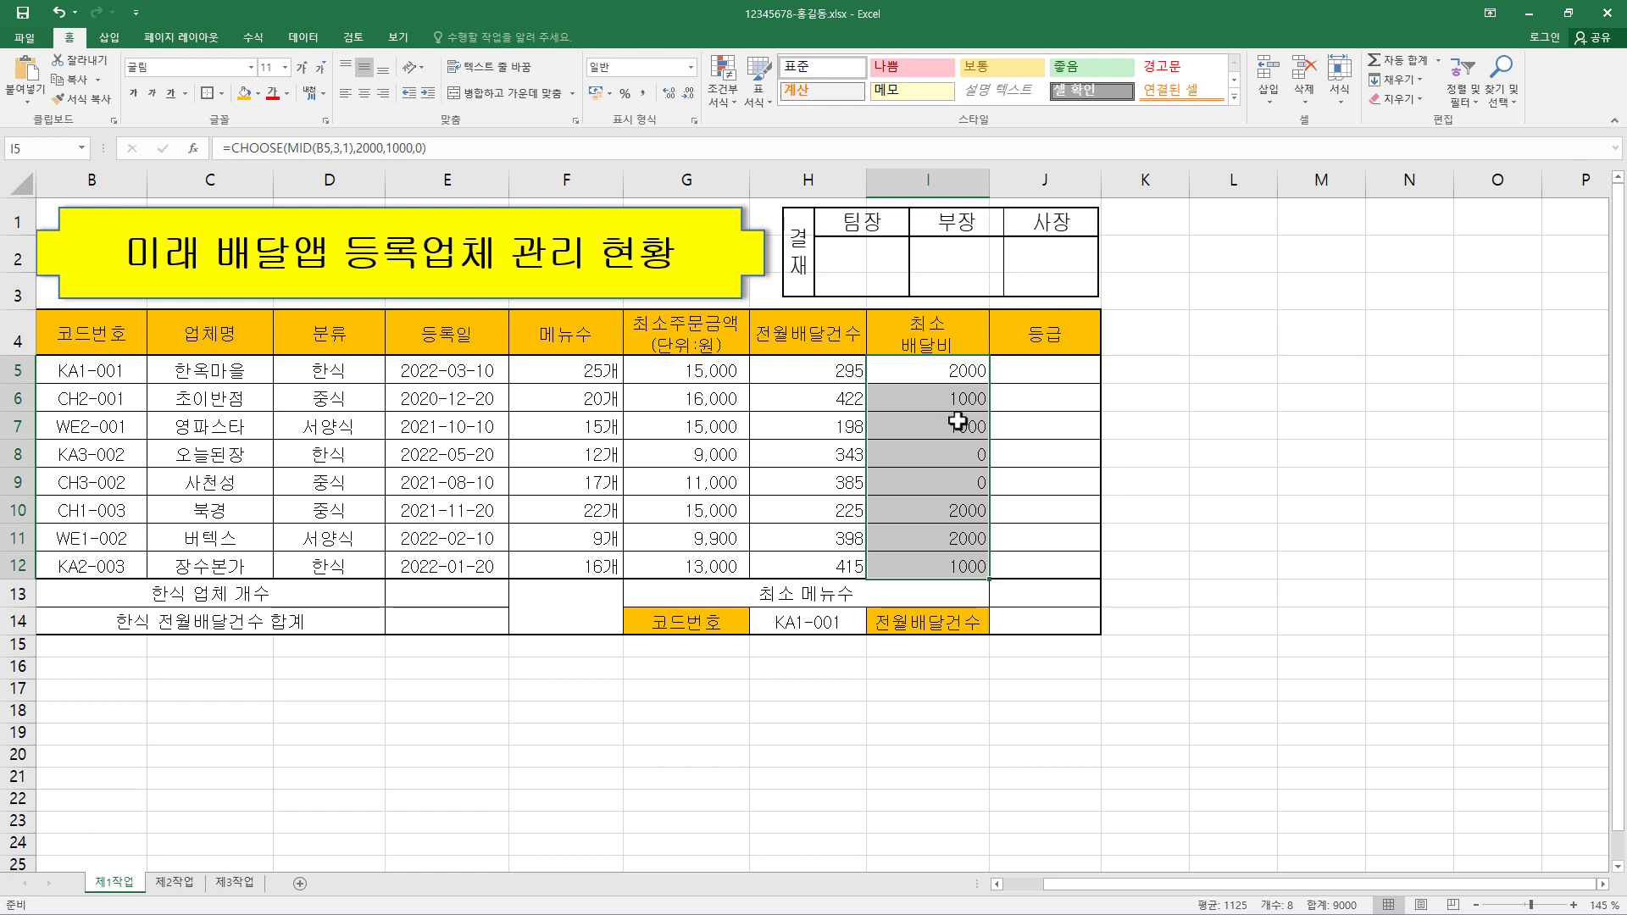
key("ctrl+1")
left_click(405, 453)
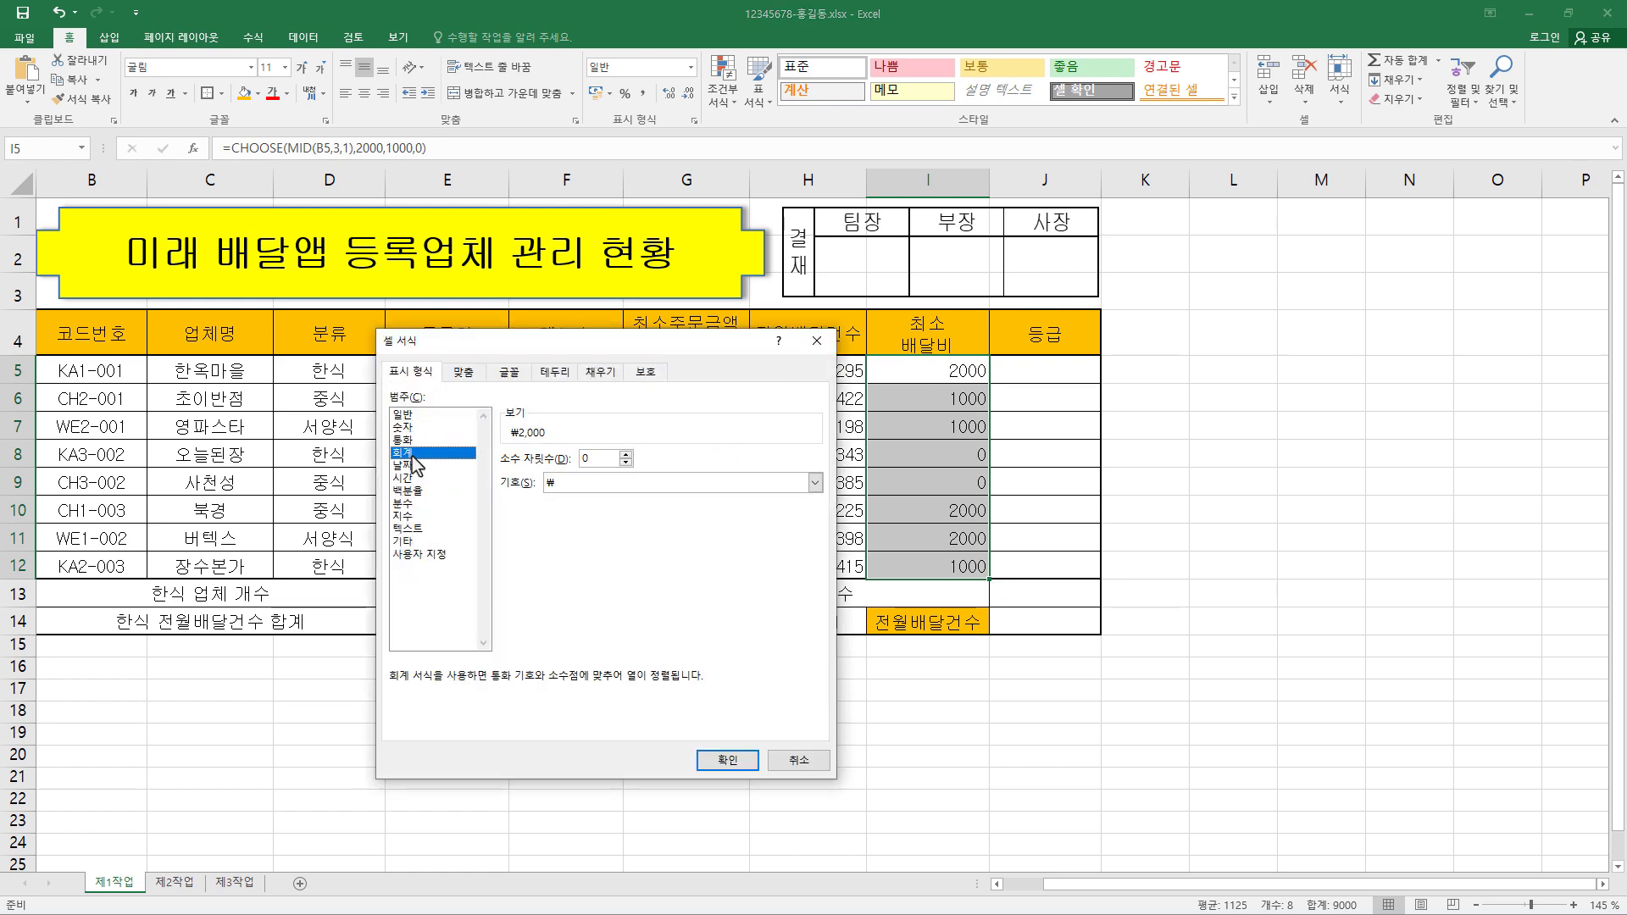
left_click(584, 483)
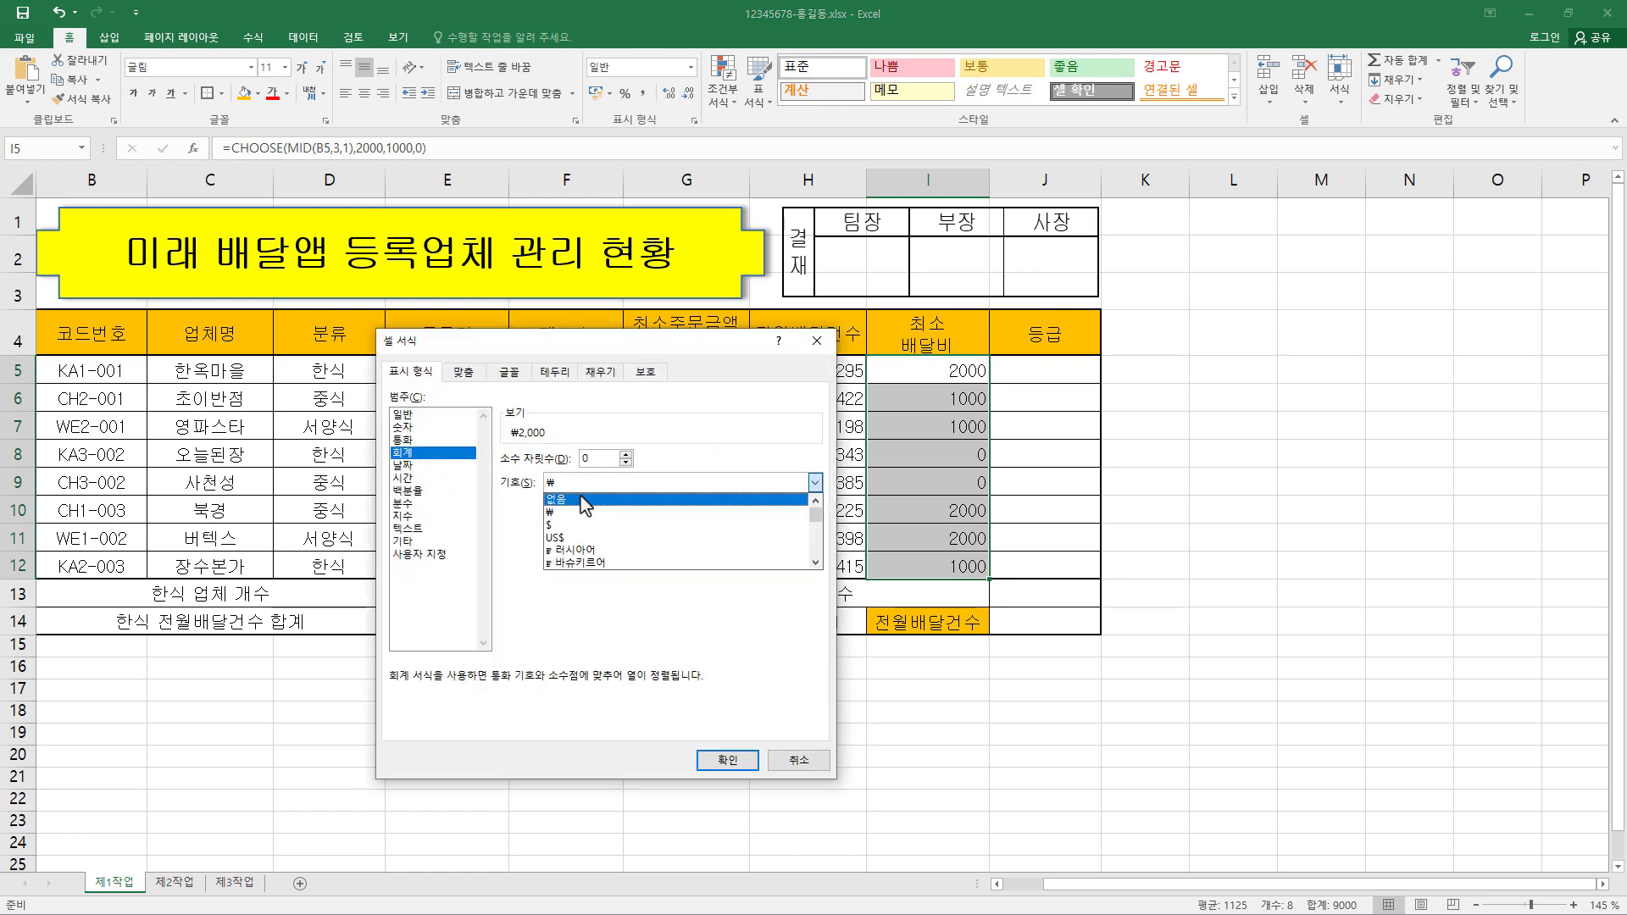
left_click(584, 499)
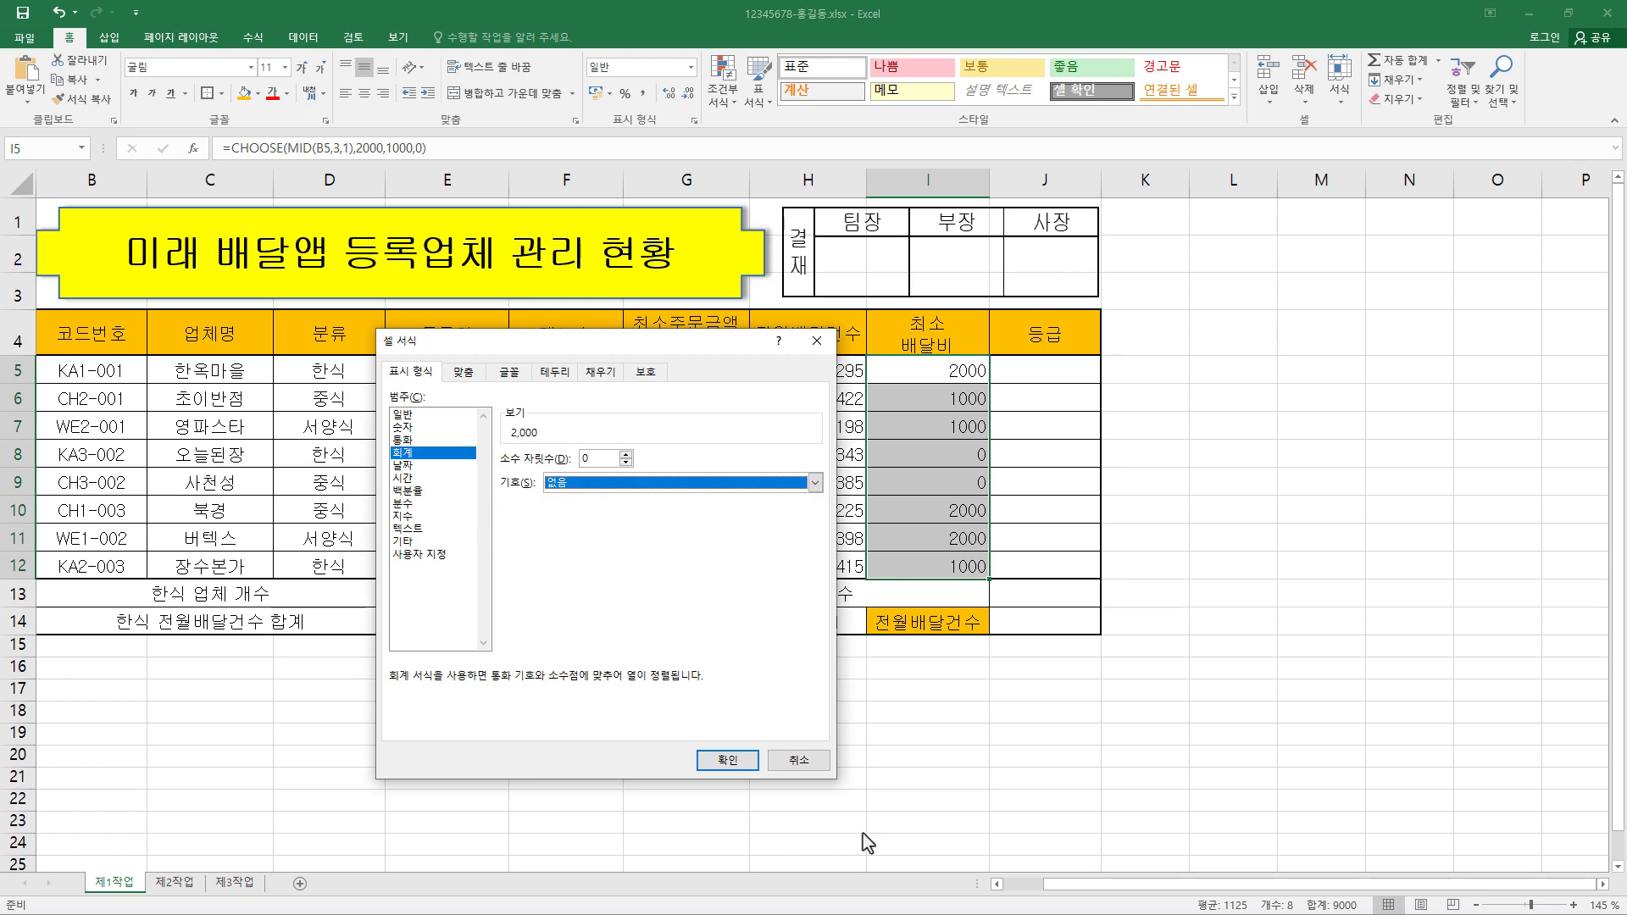
left_click(730, 760)
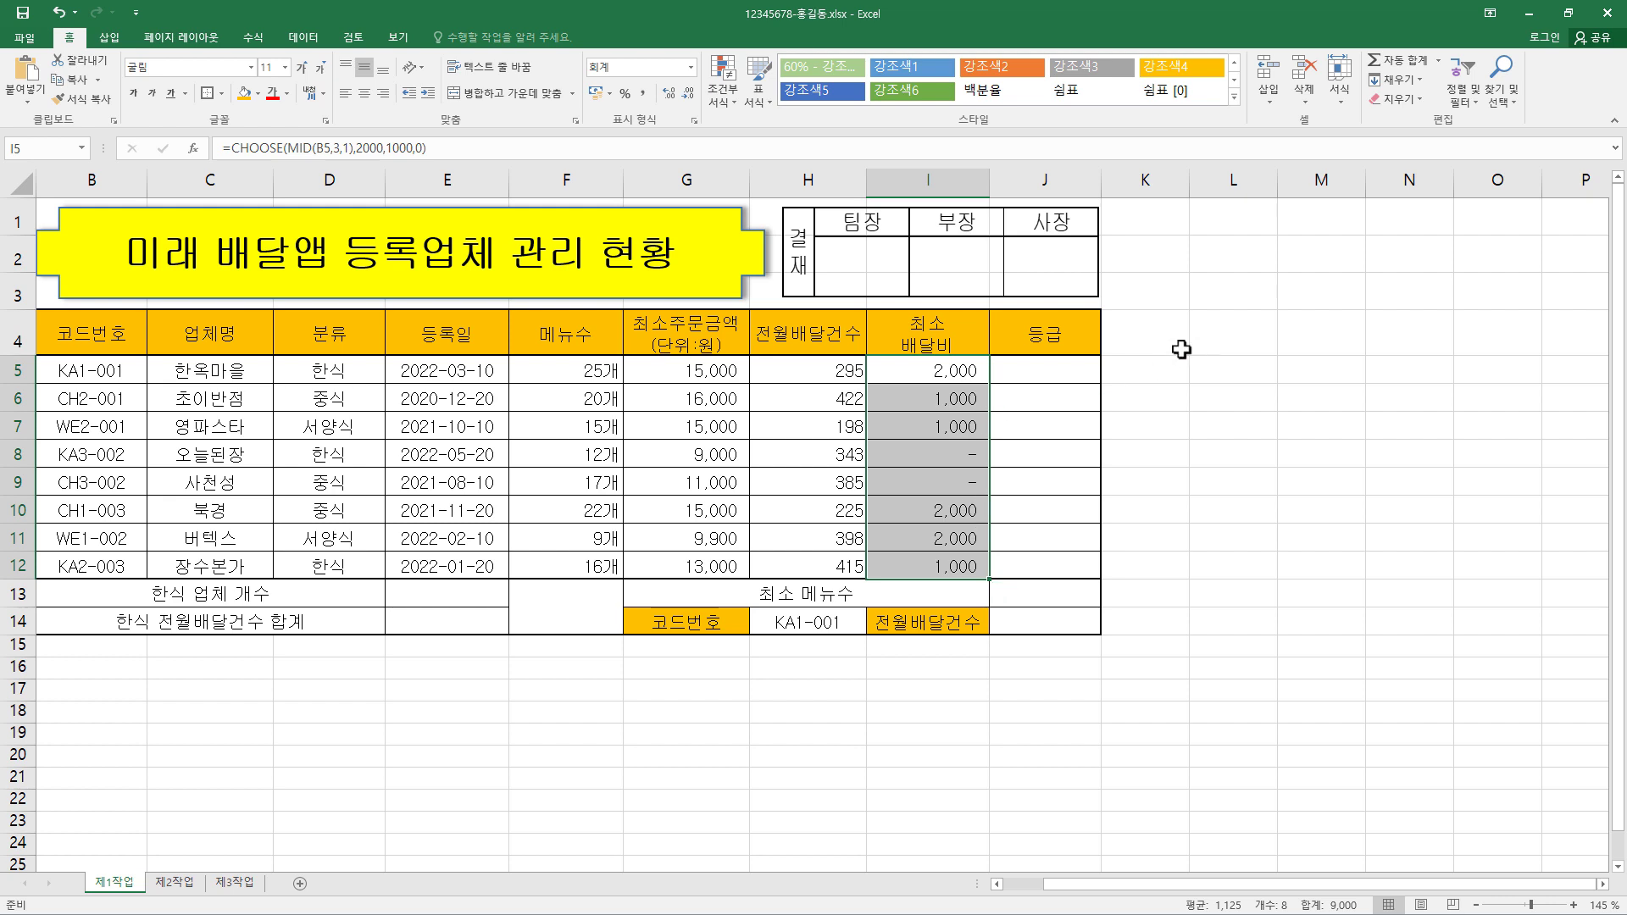
Select the 등급 cells J5:J12
left_click(1069, 374)
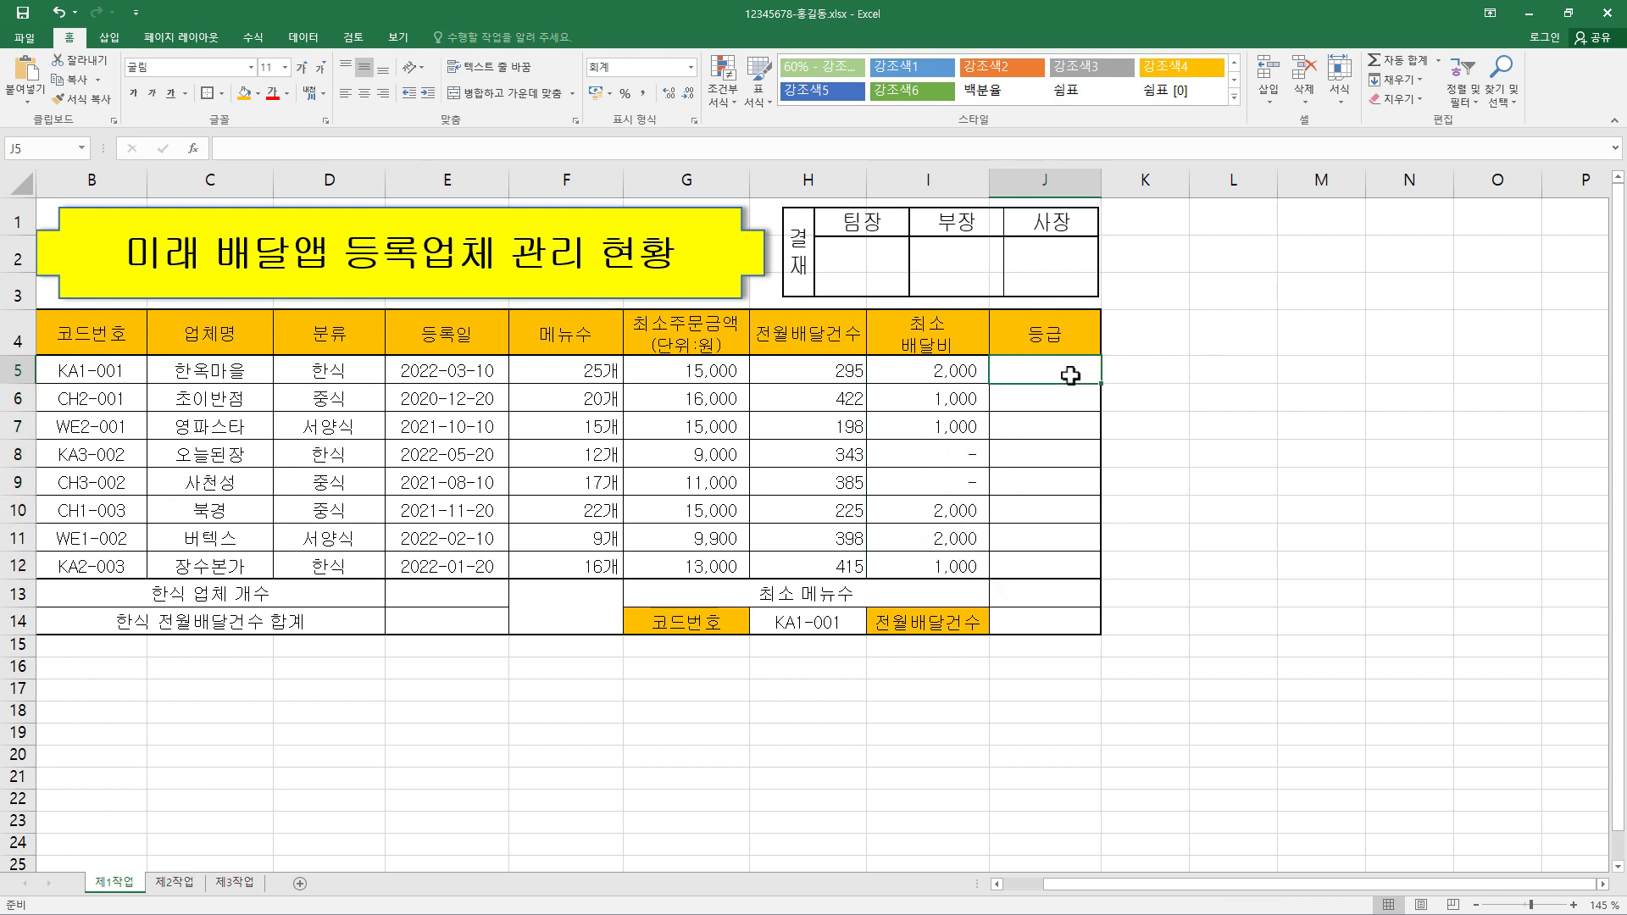
left_click_drag(1070, 375, 1068, 559)
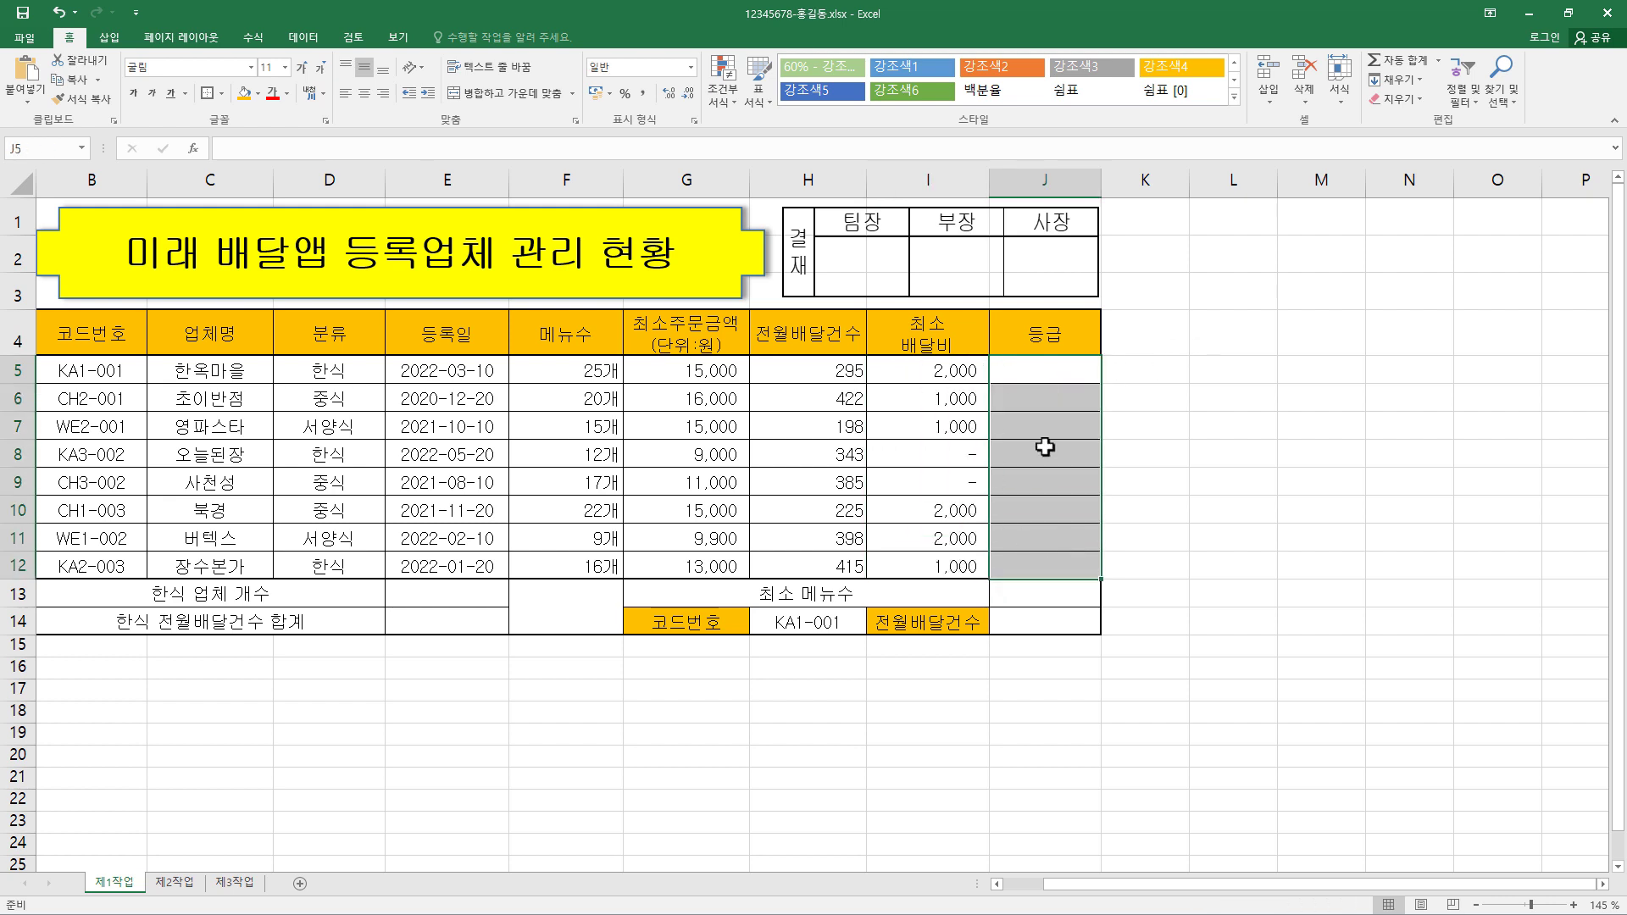
left_click(272, 146)
type("=")
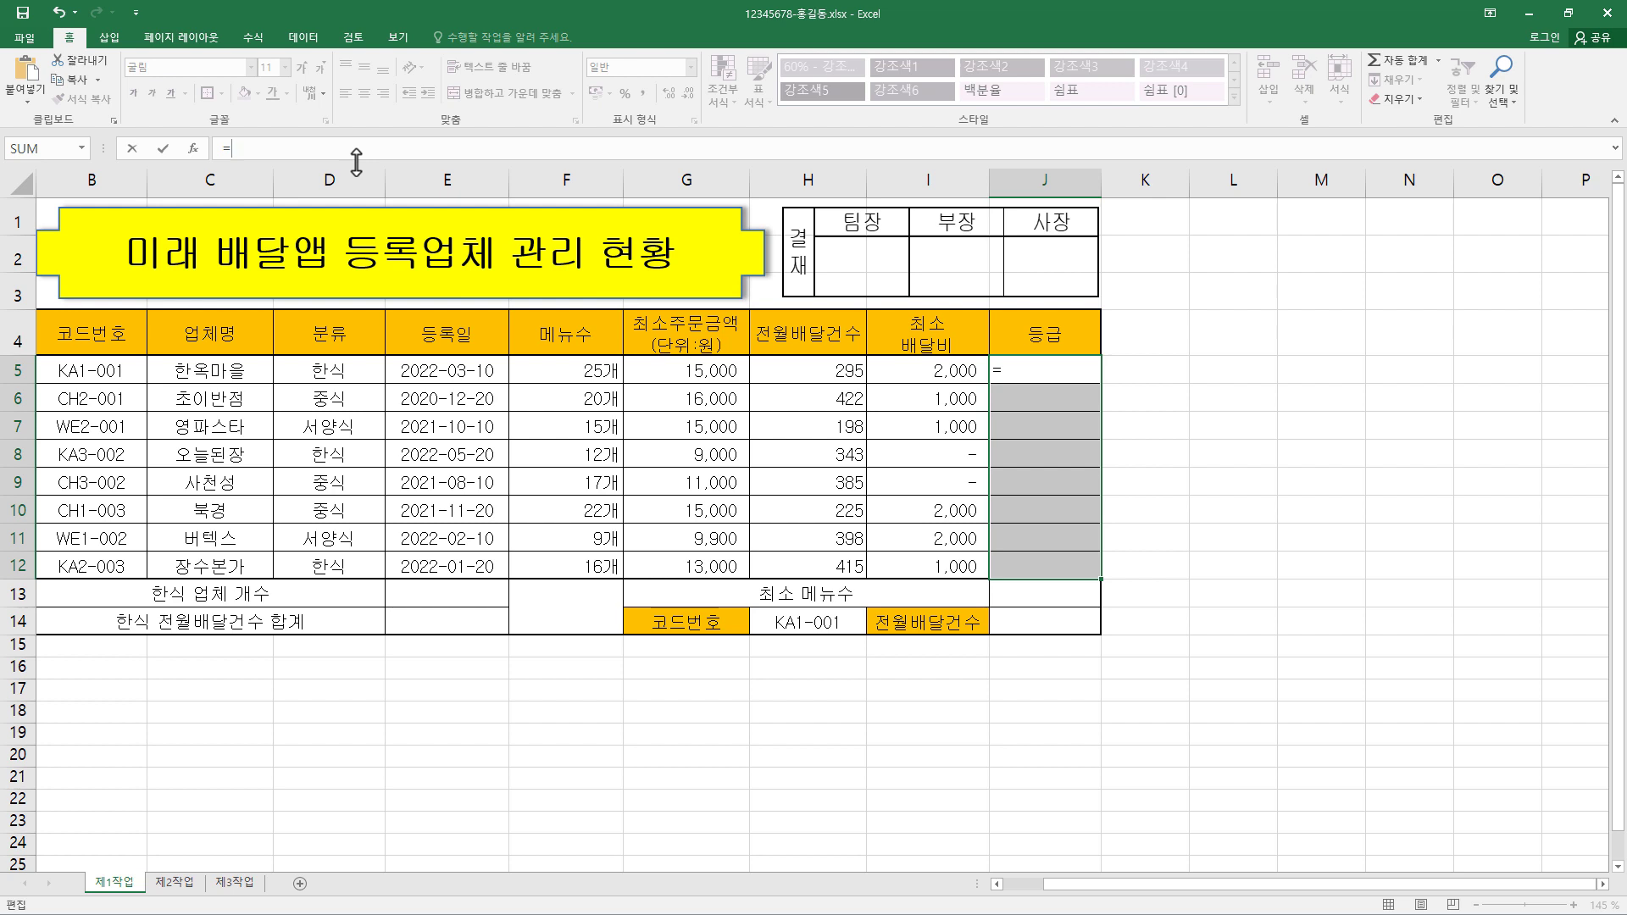
type("IF")
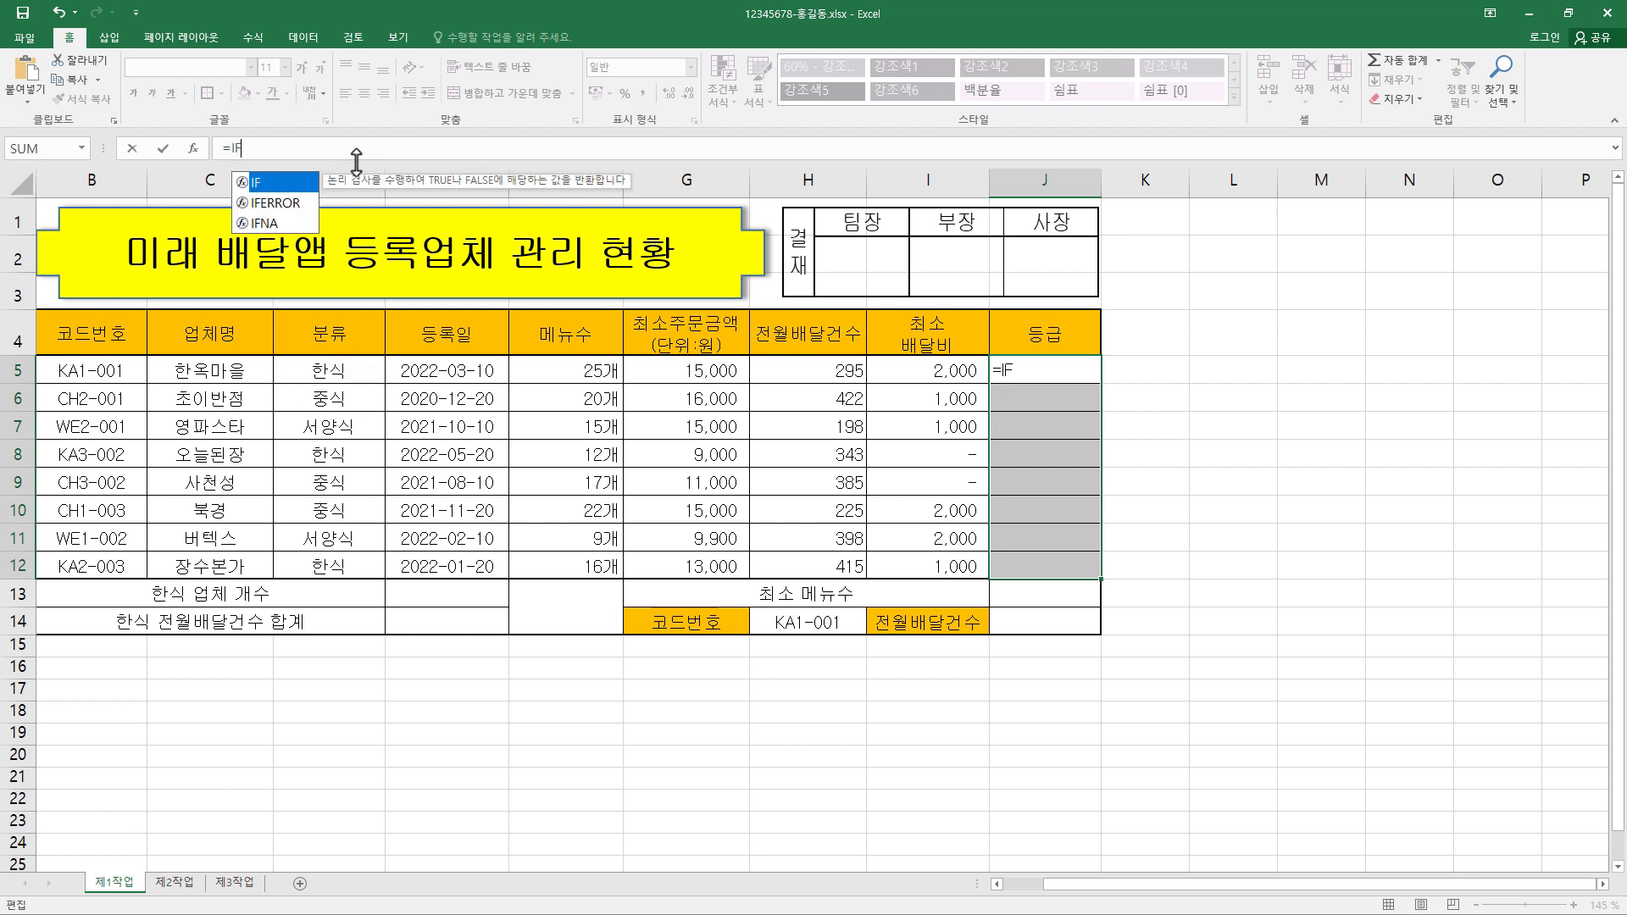
type("(")
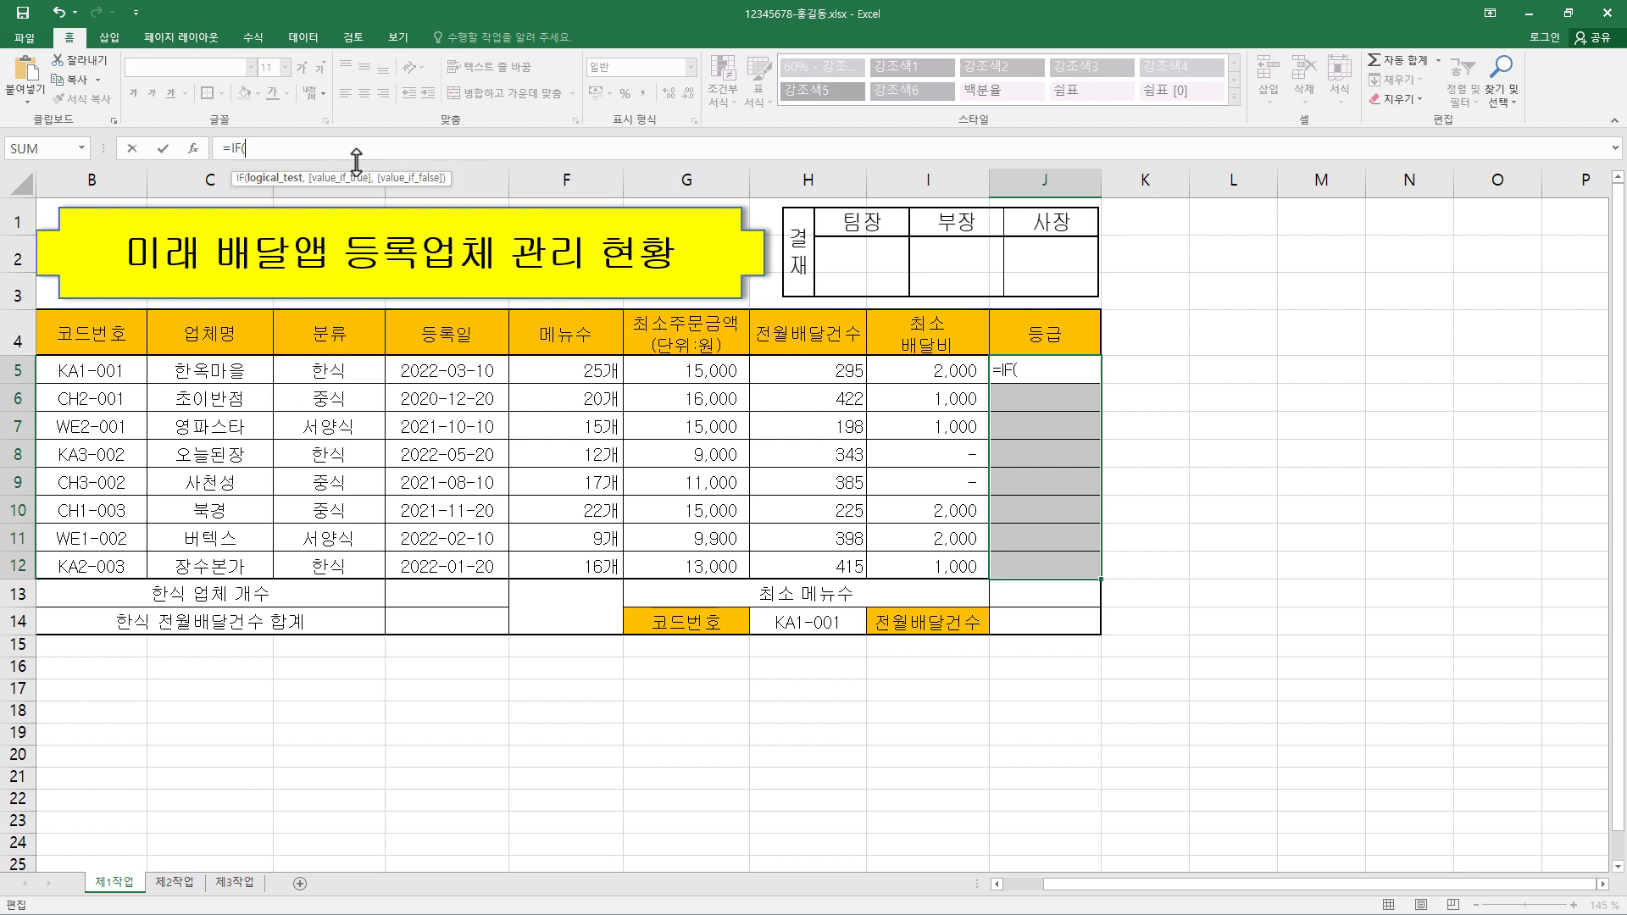
left_click(194, 154)
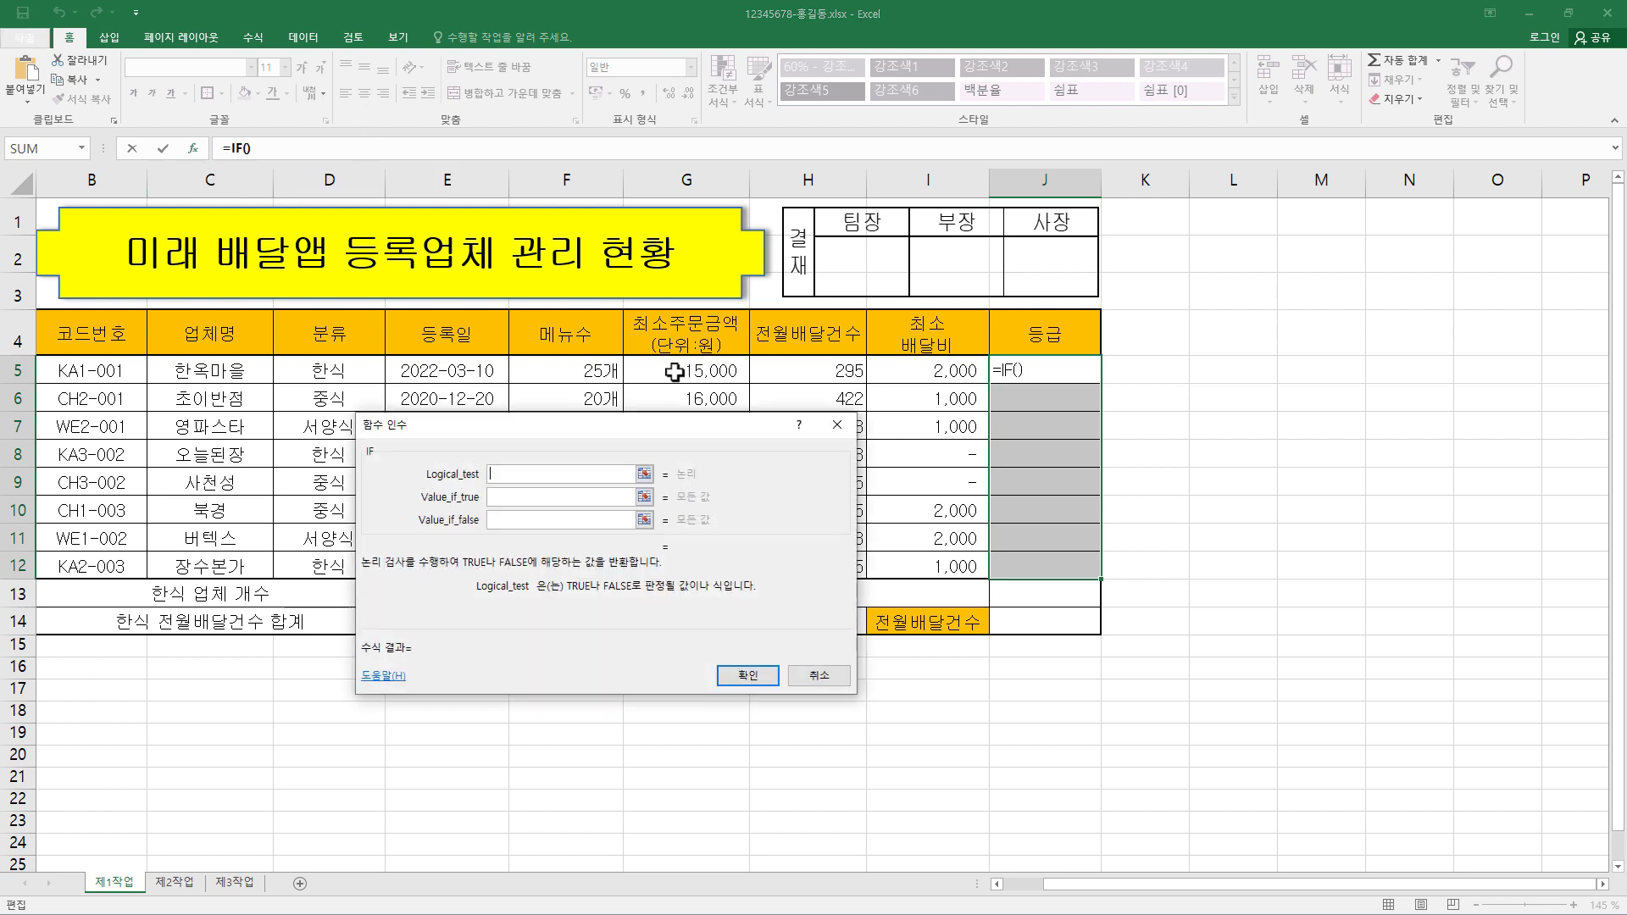
left_click_drag(572, 425, 638, 377)
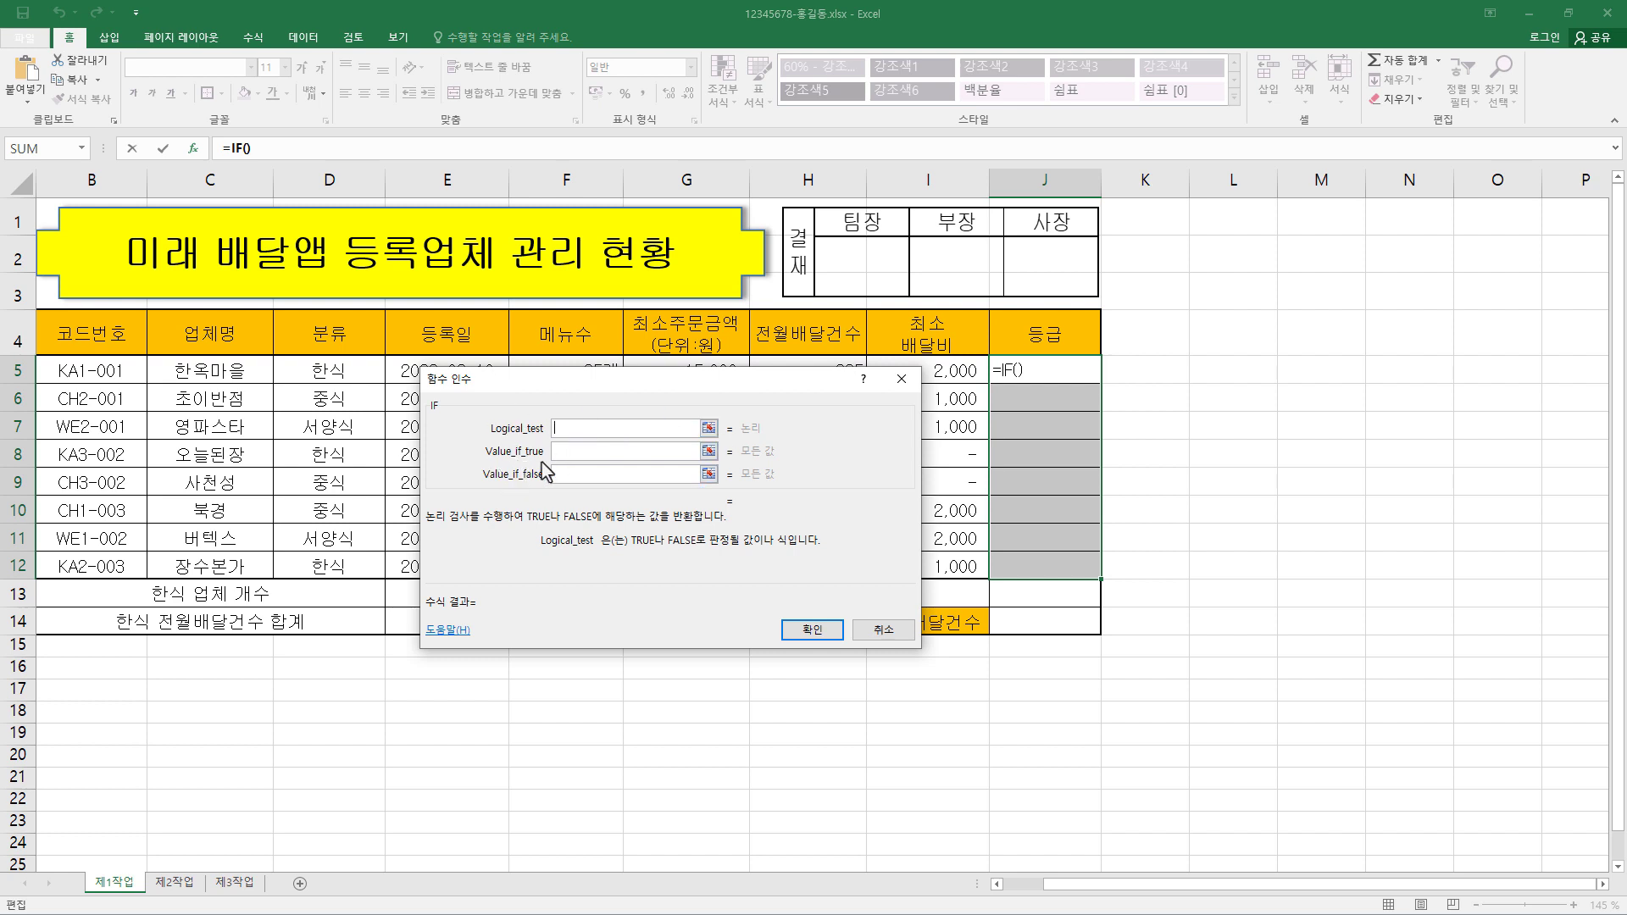
left_click(603, 453)
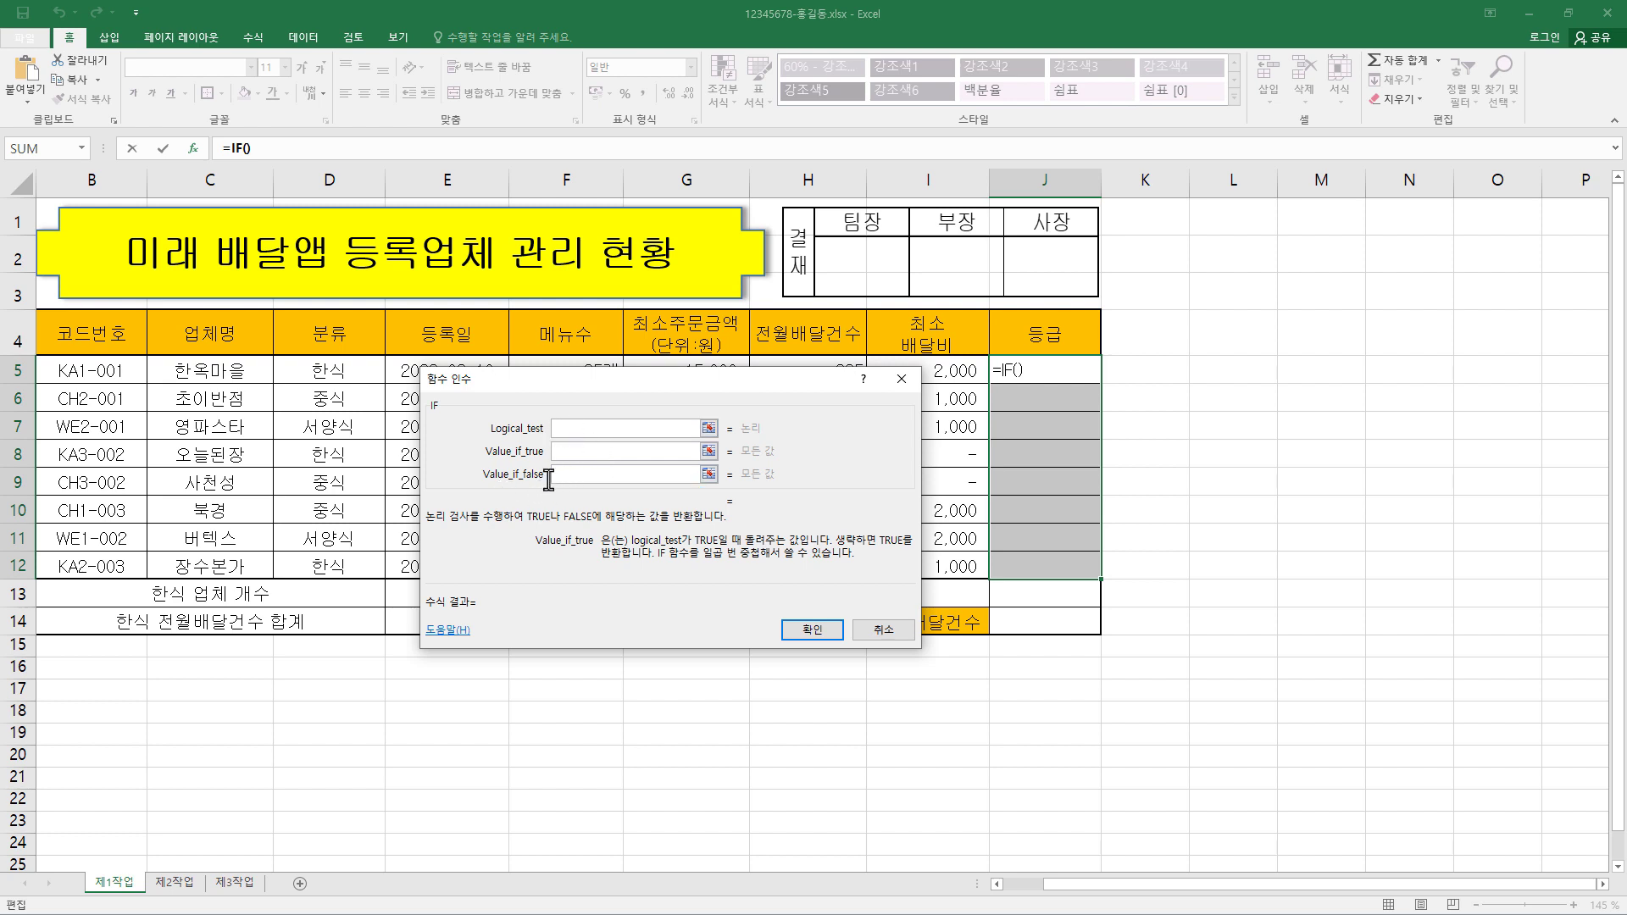
key("Tab")
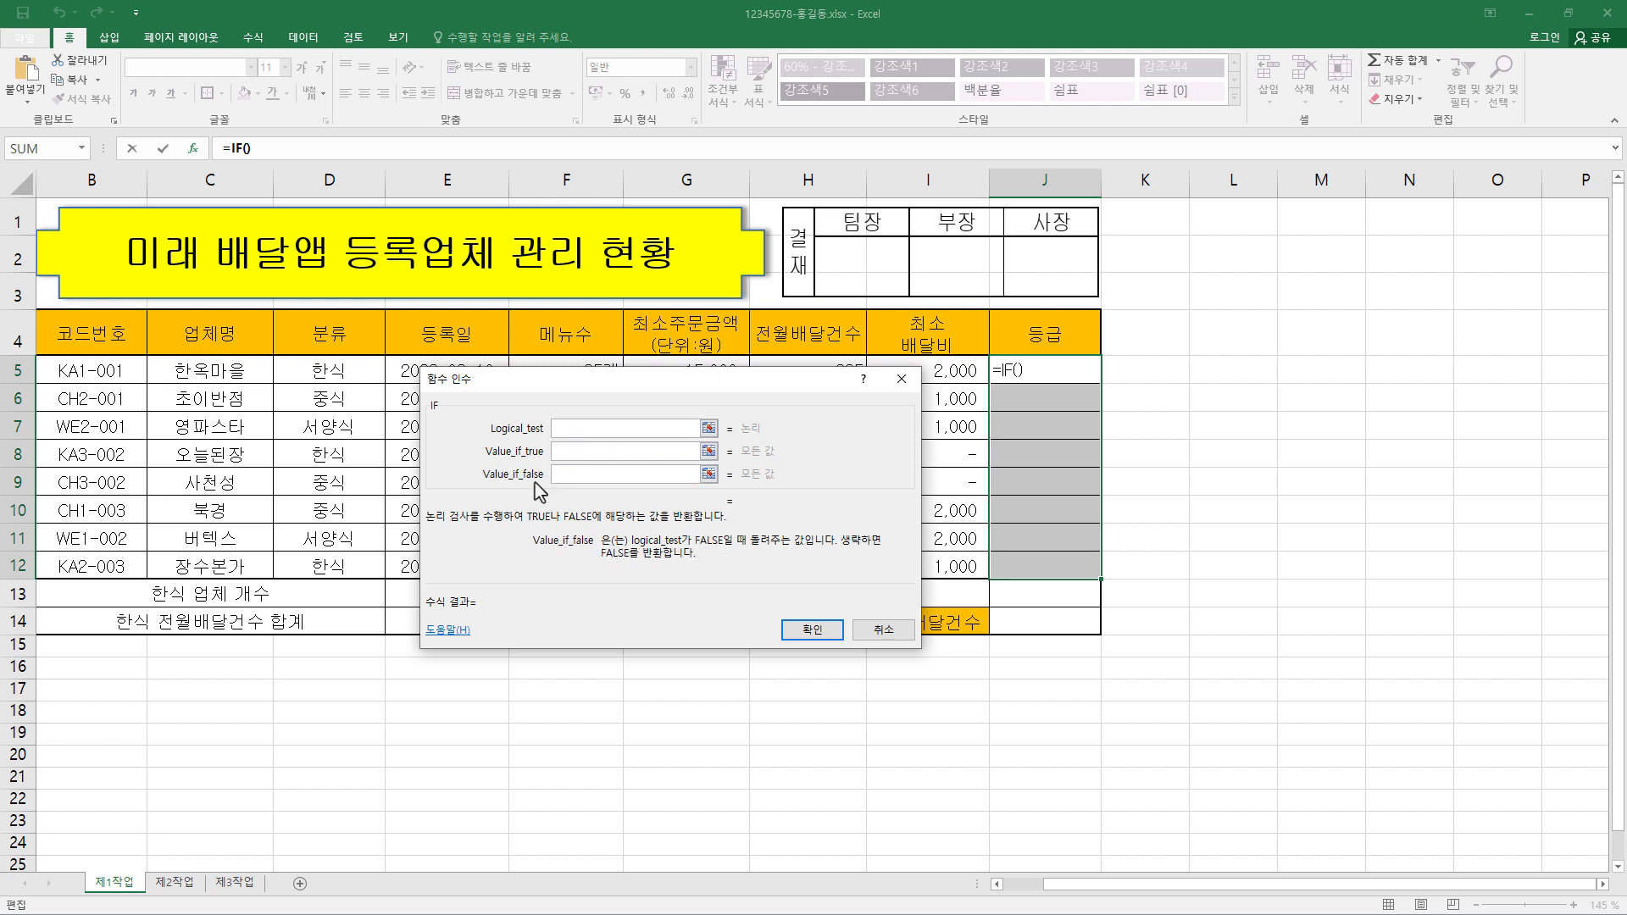
left_click(577, 430)
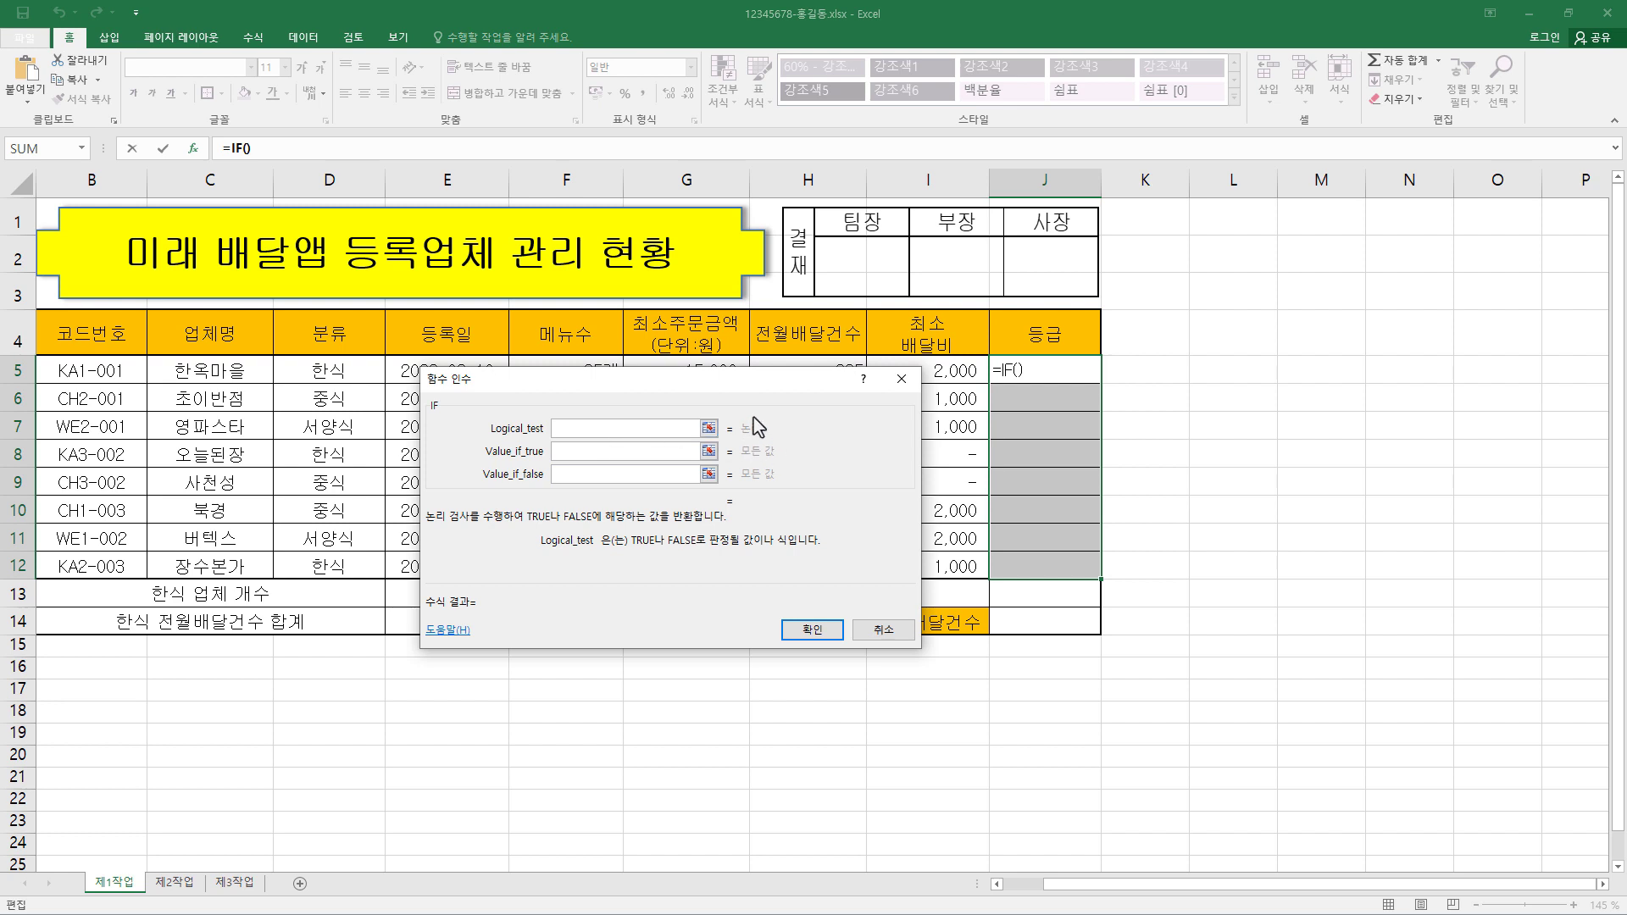
left_click(588, 453)
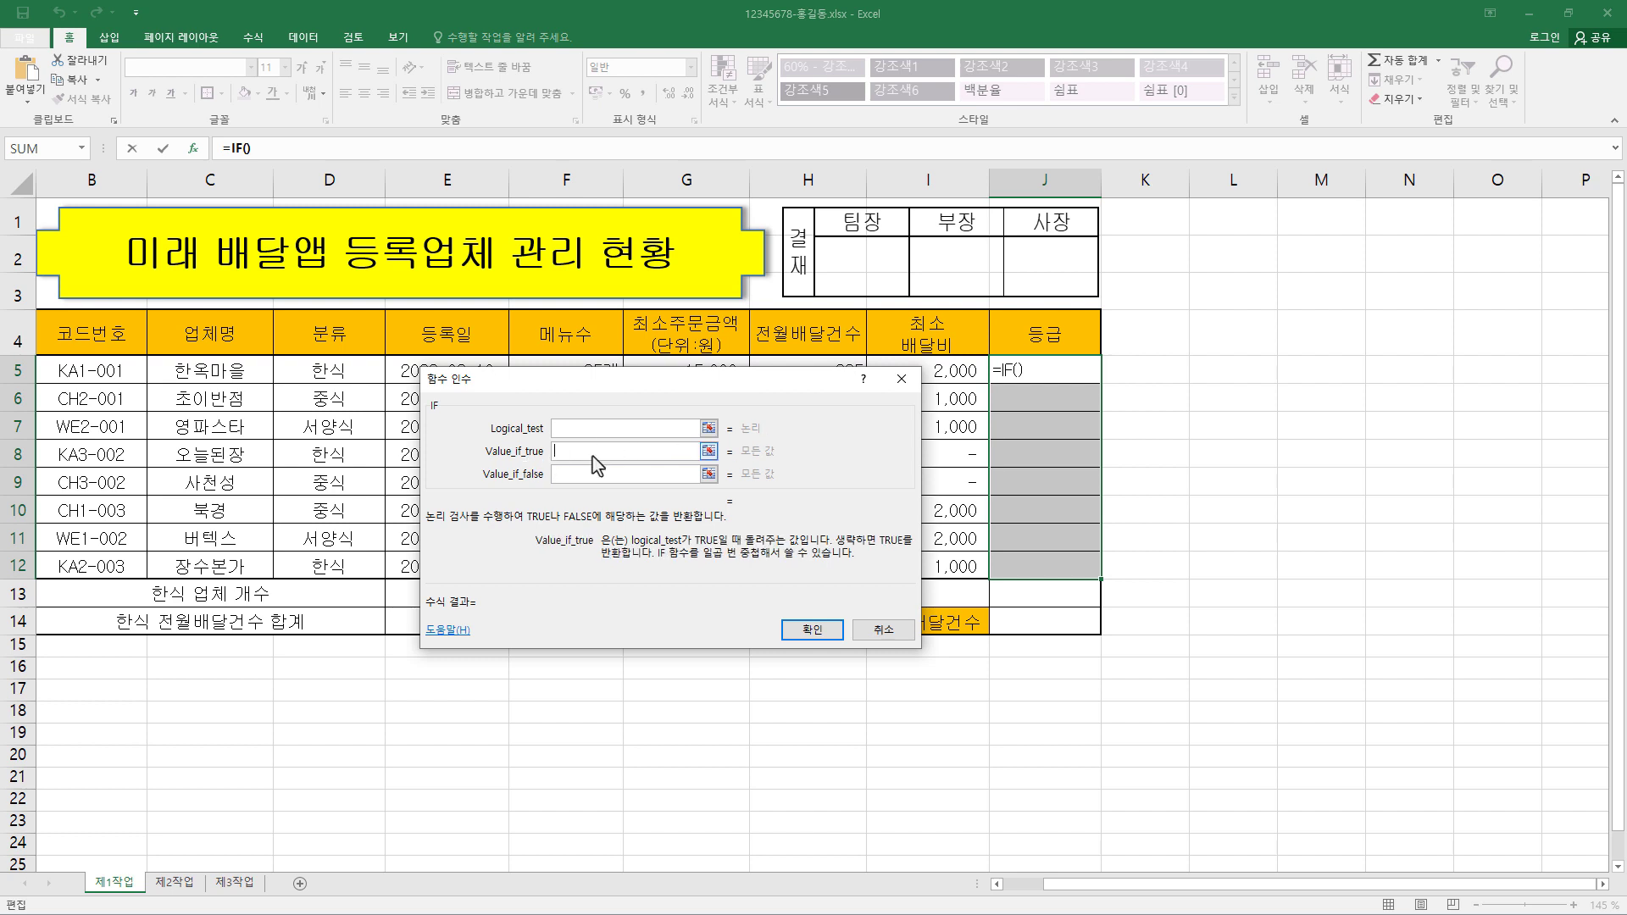
left_click(584, 430)
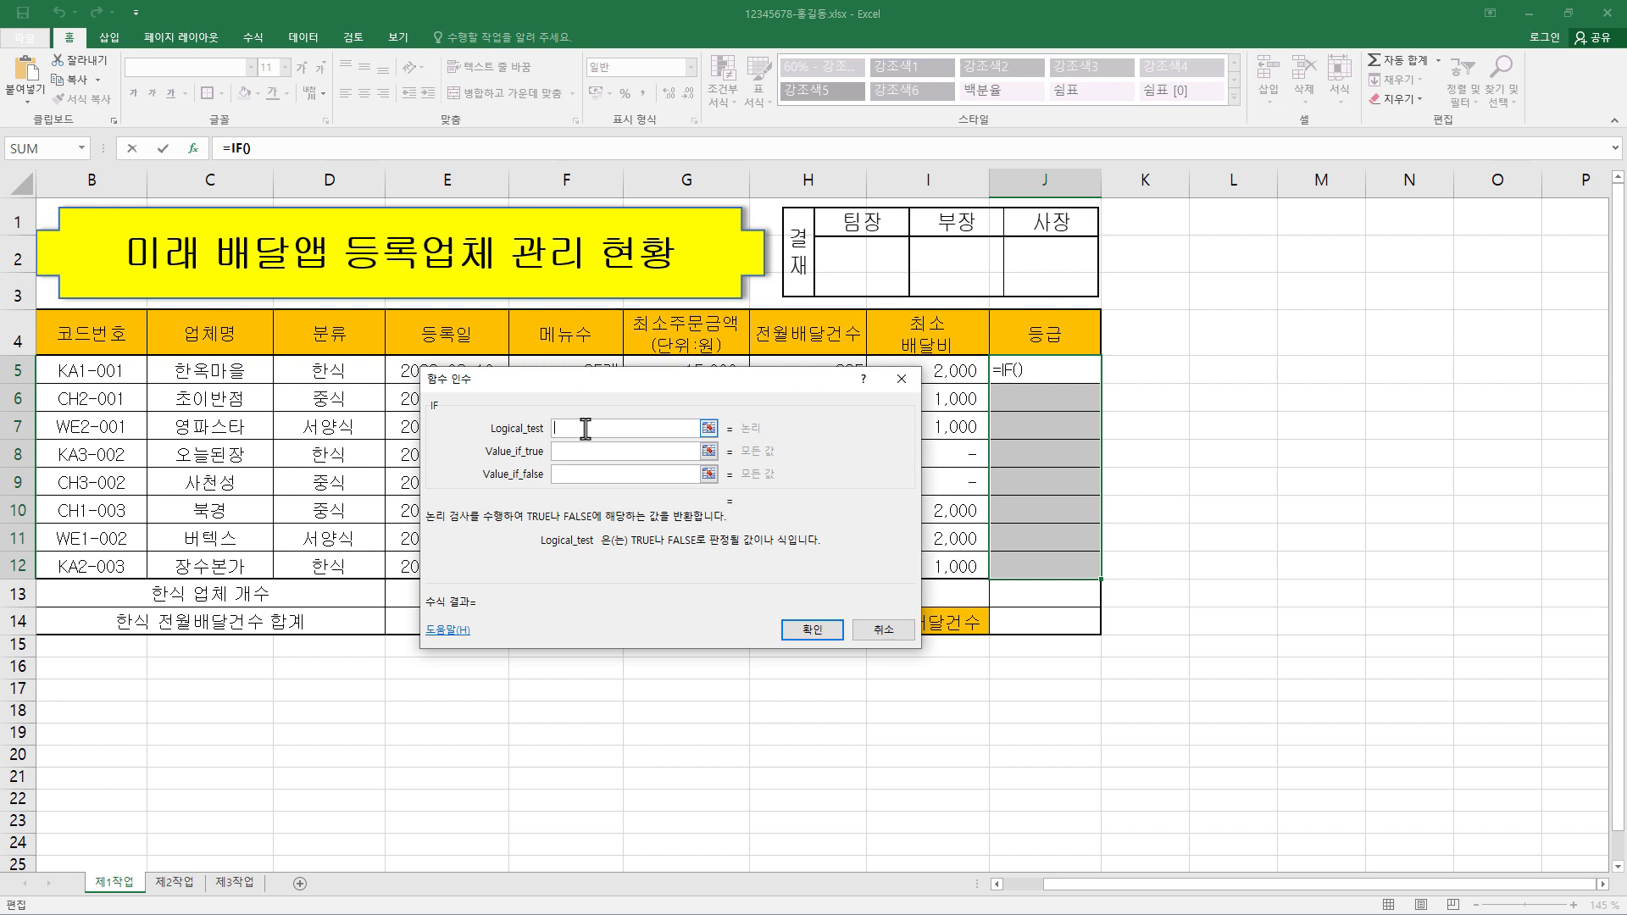
type("and(")
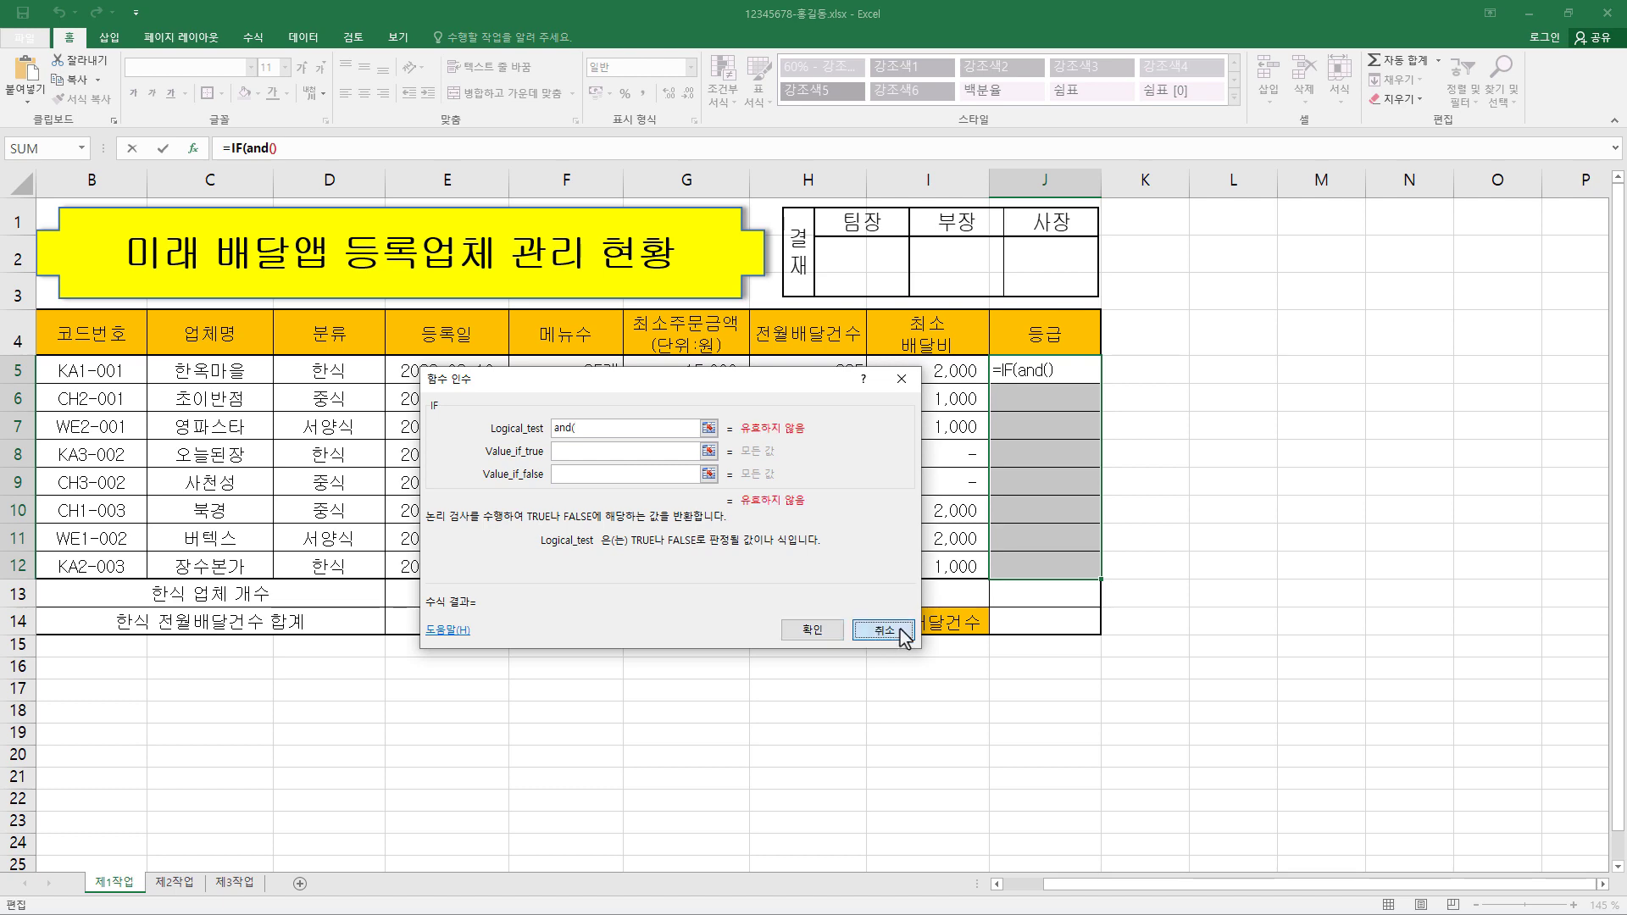
left_click(901, 629)
Start an IF formula with a nested AND function for the 등급 cells J5:J12 and open the AND function's arguments
type("=")
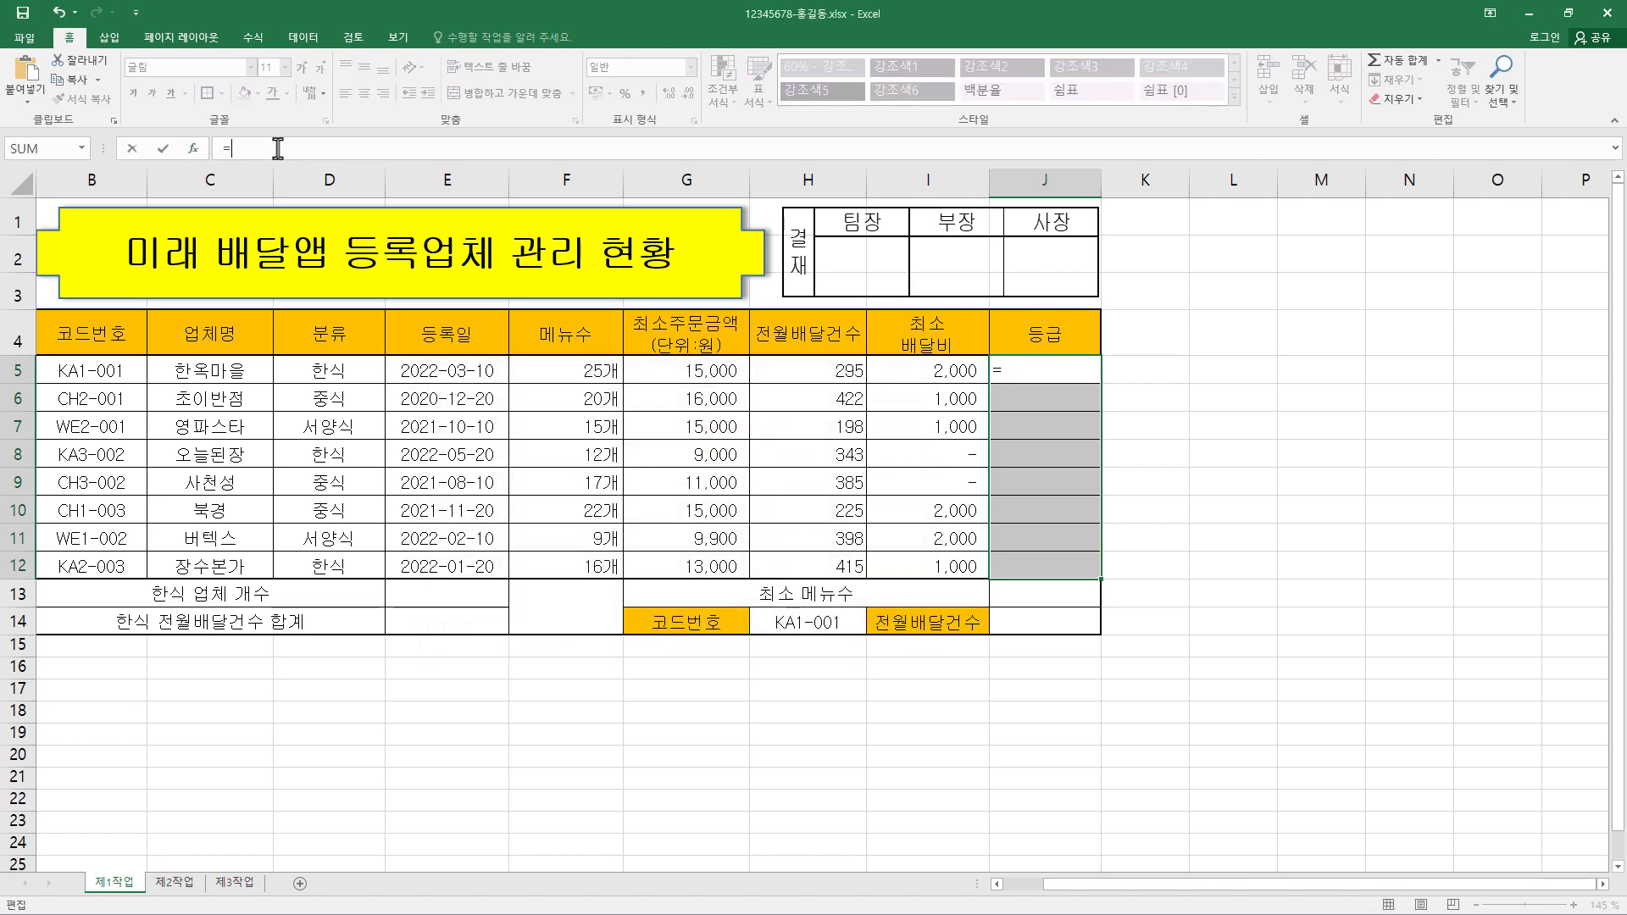
type("if(")
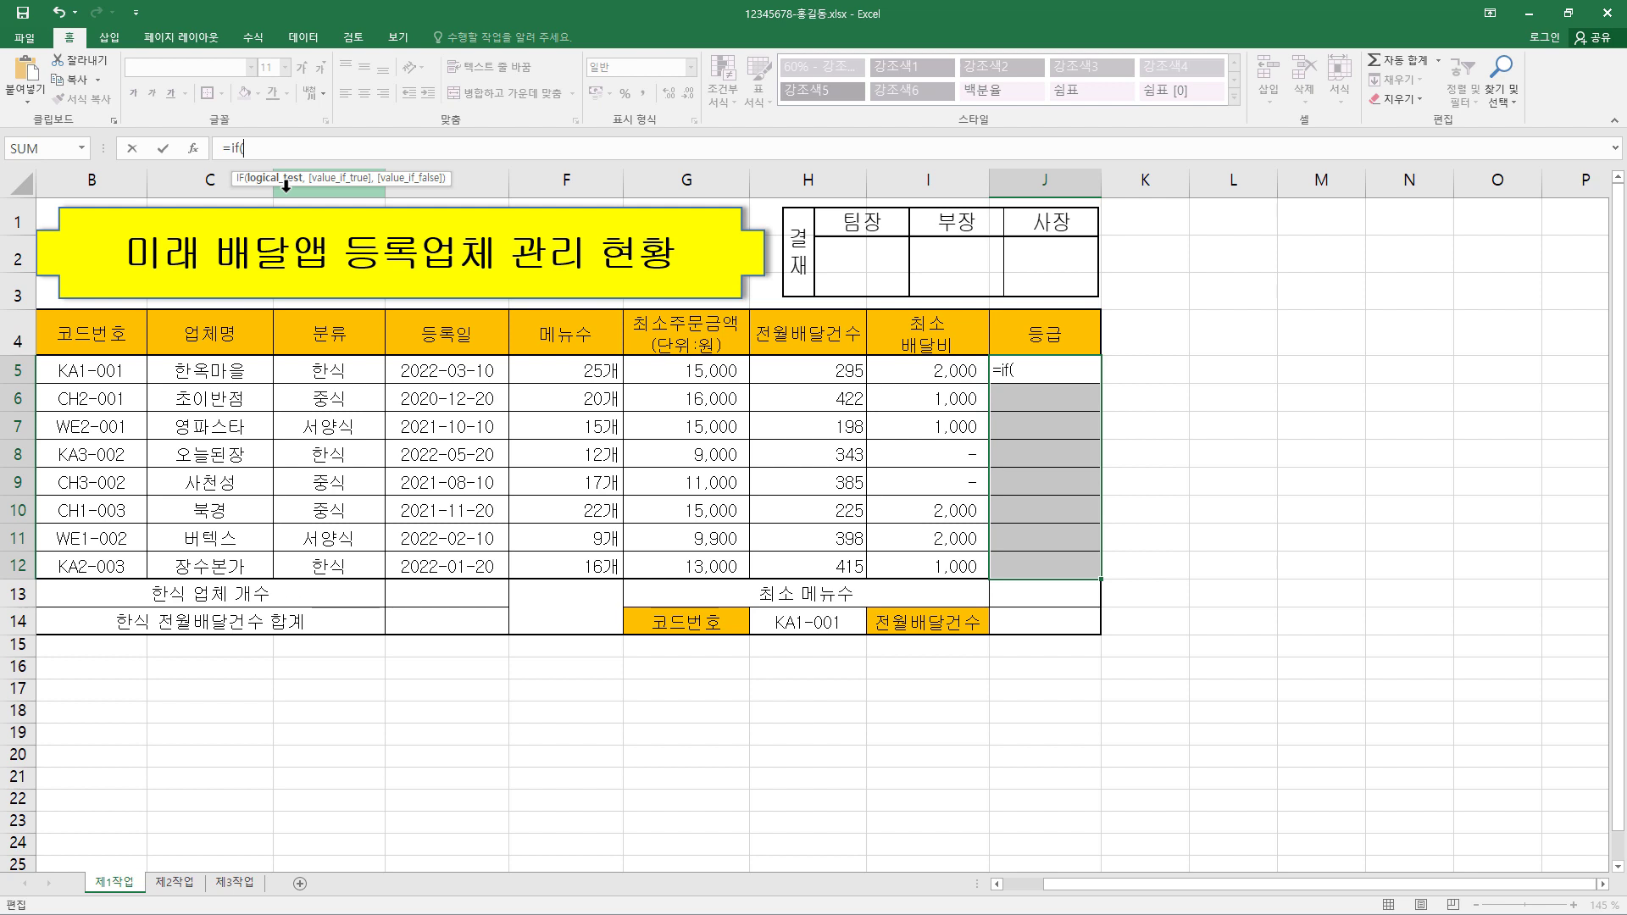
type("and(")
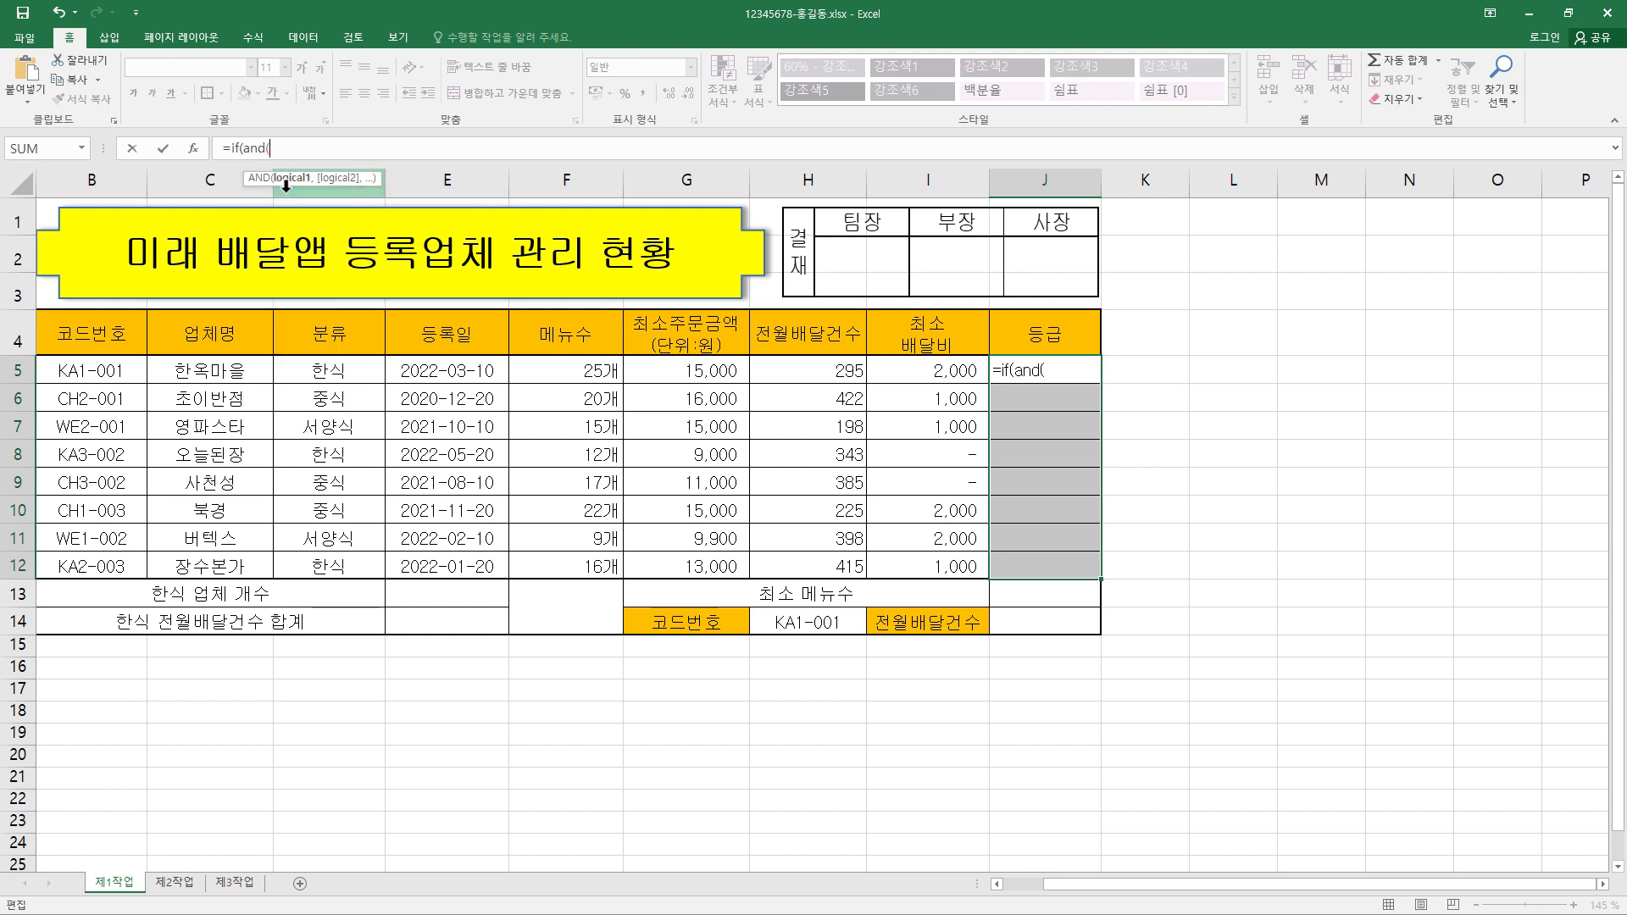
left_click(194, 150)
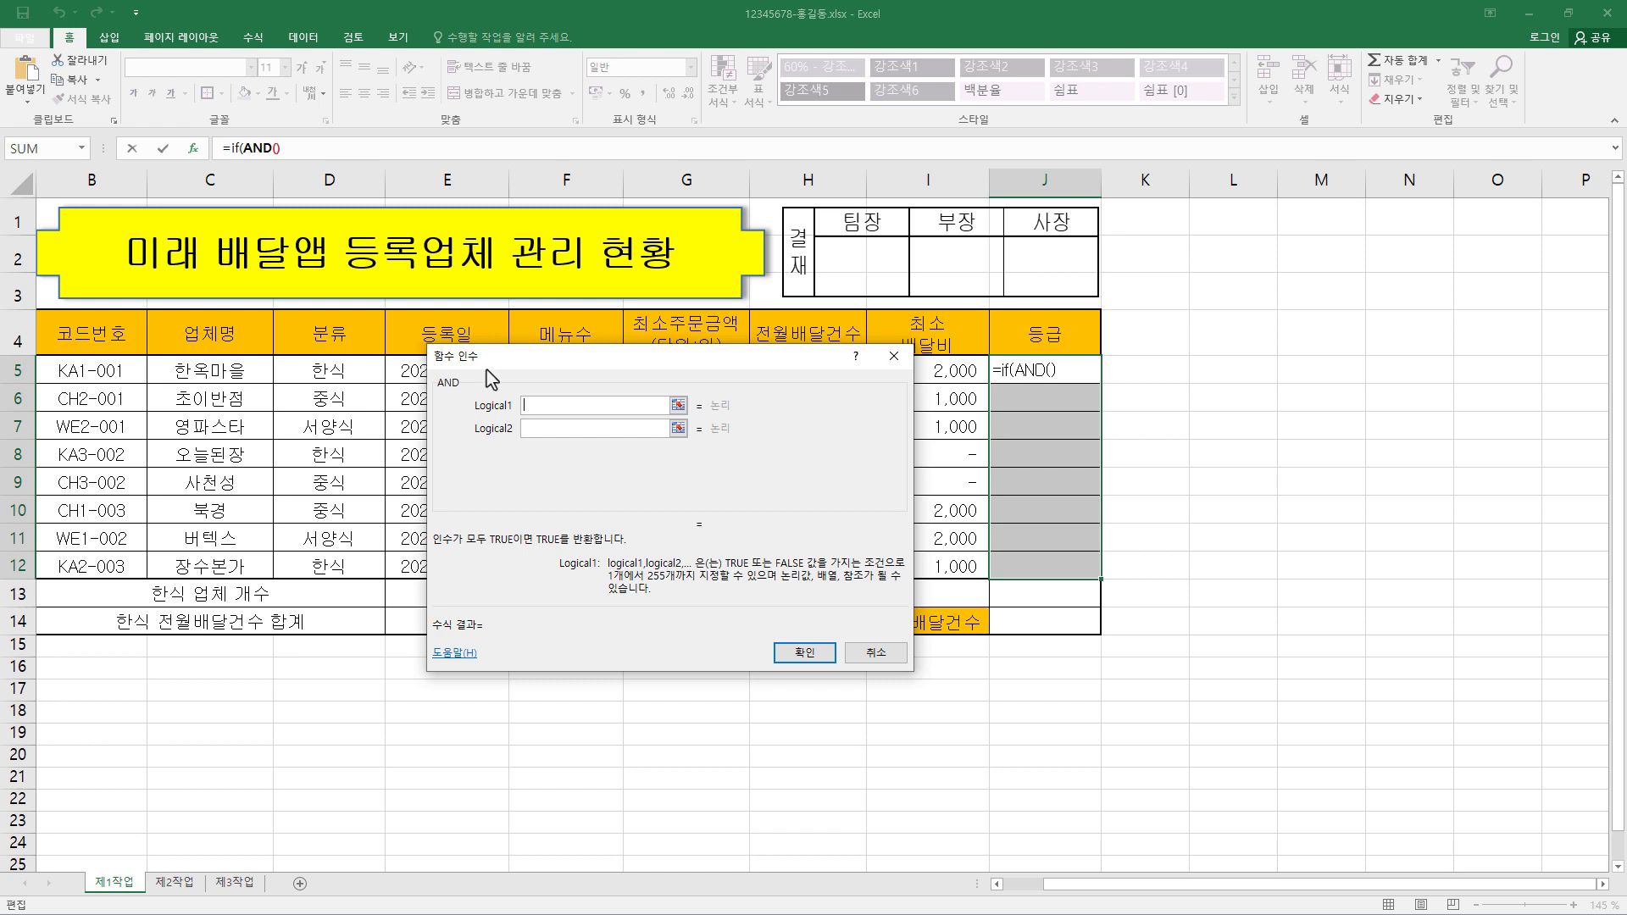
left_click(544, 428)
left_click(545, 451)
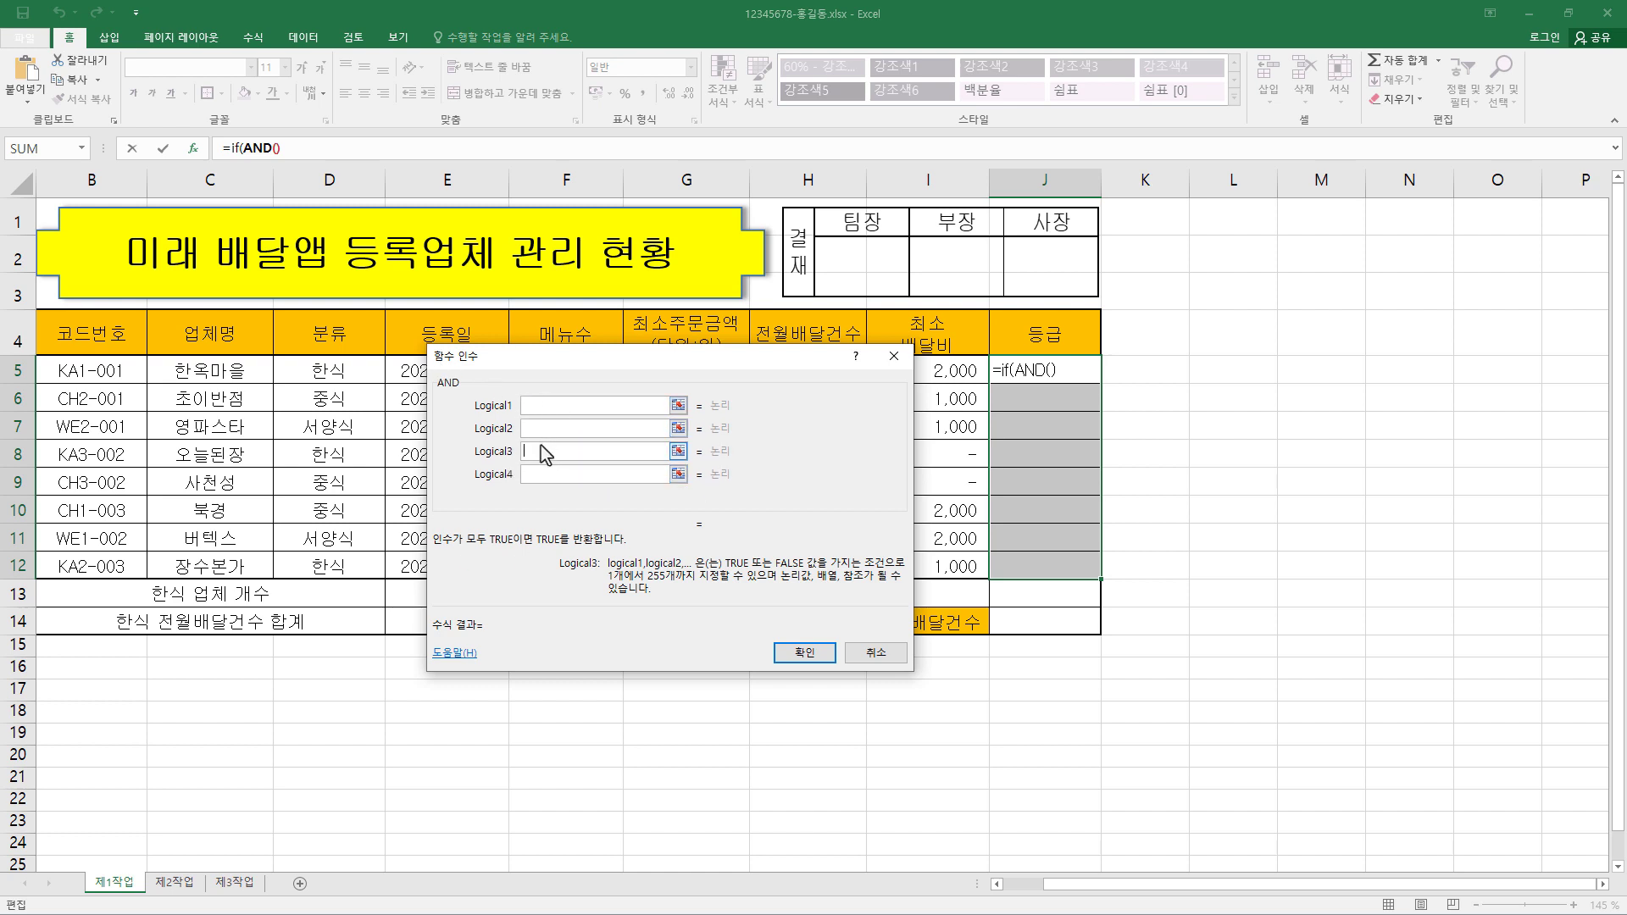
left_click(539, 405)
left_click_drag(583, 366, 842, 370)
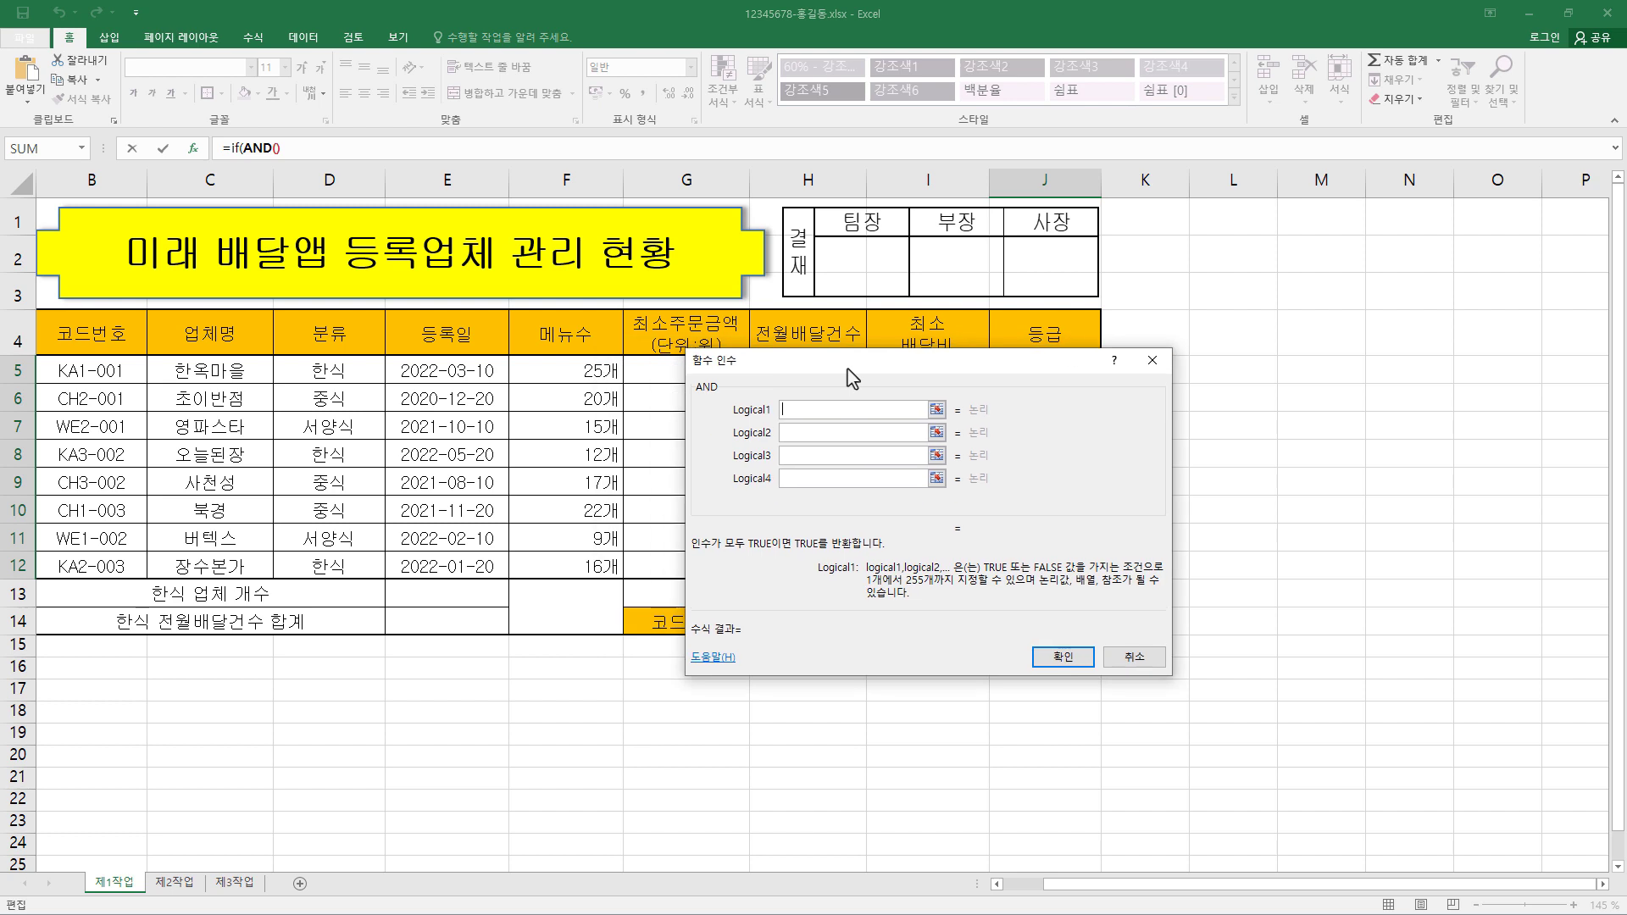
Set the AND arguments Logical1 to F5>=15 and Logical2 to H5>=300
left_click(593, 375)
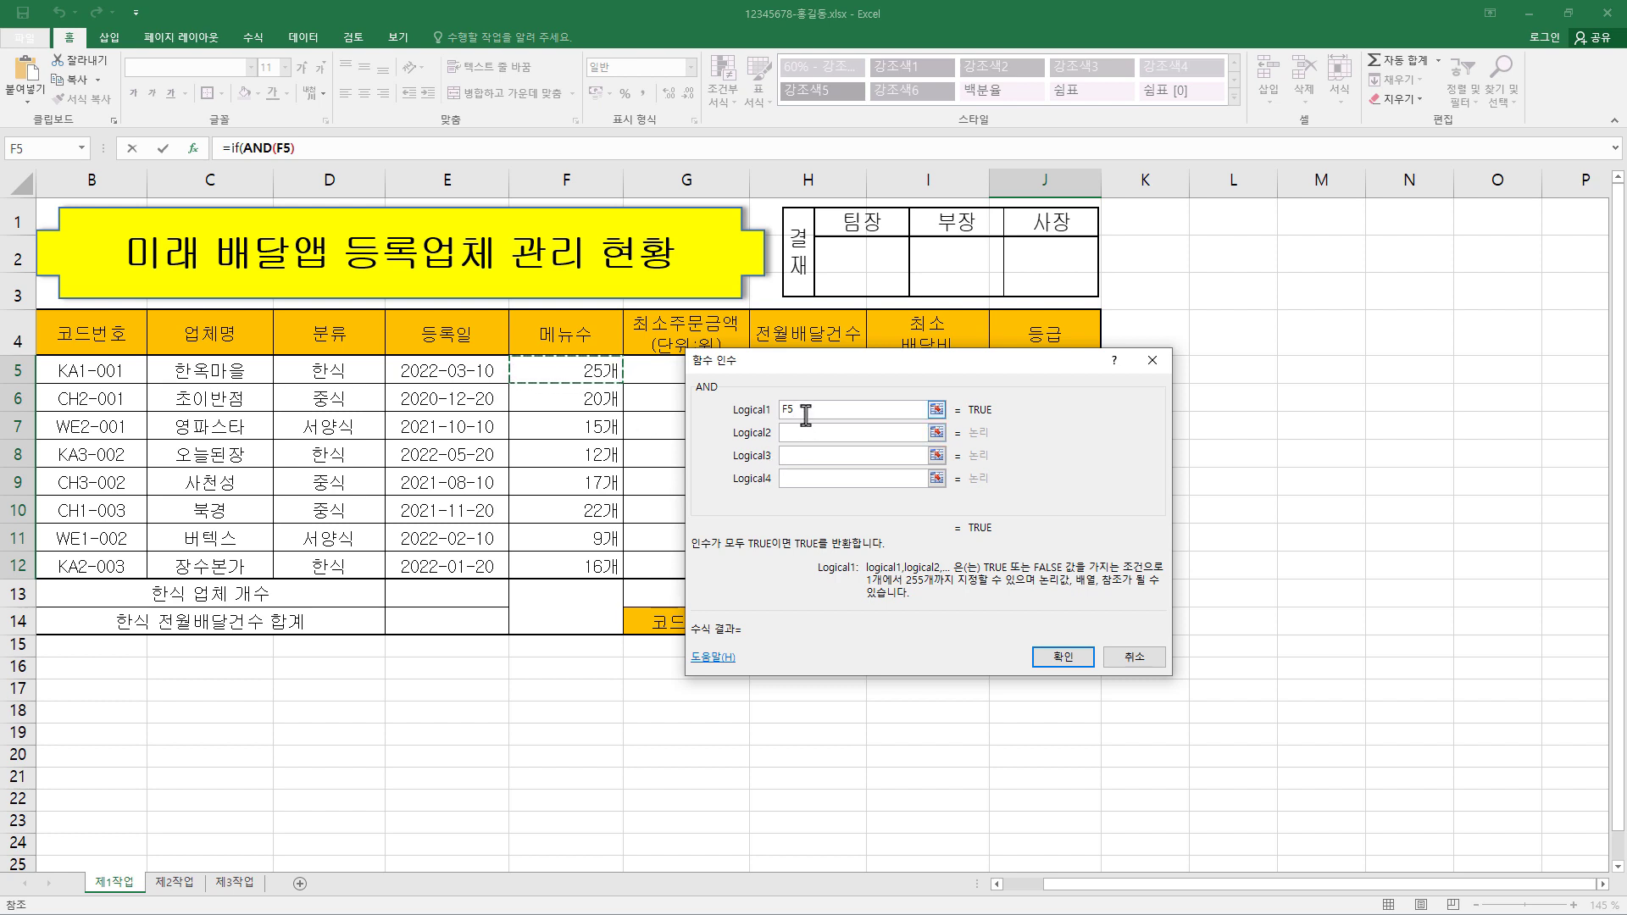
type(">=")
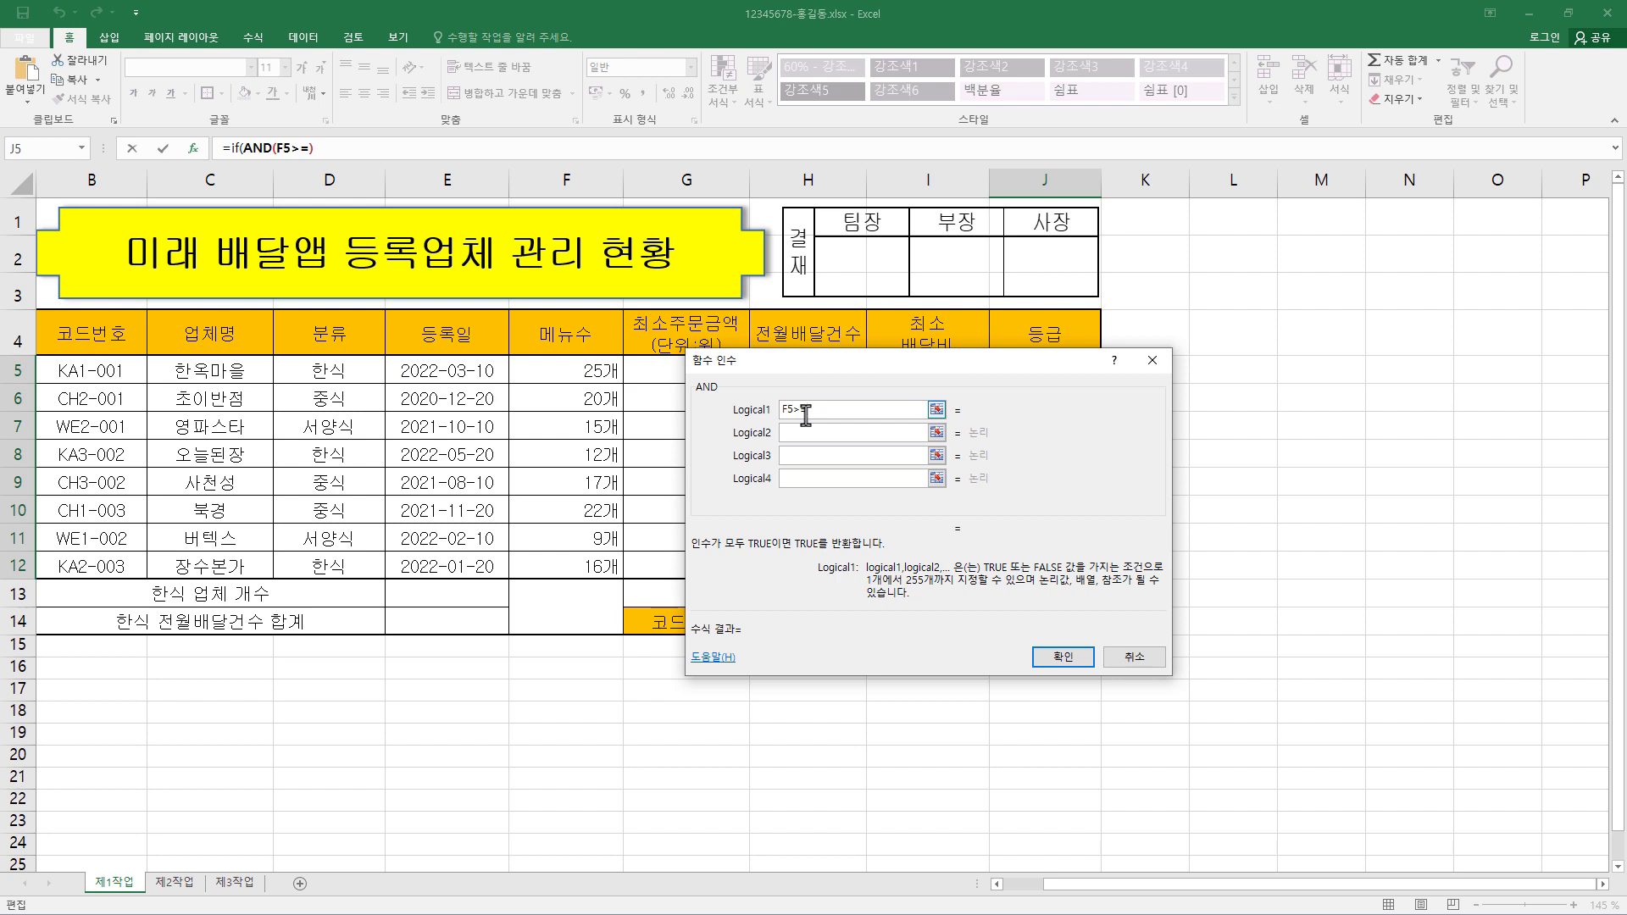
type("15")
left_click_drag(846, 364, 1086, 369)
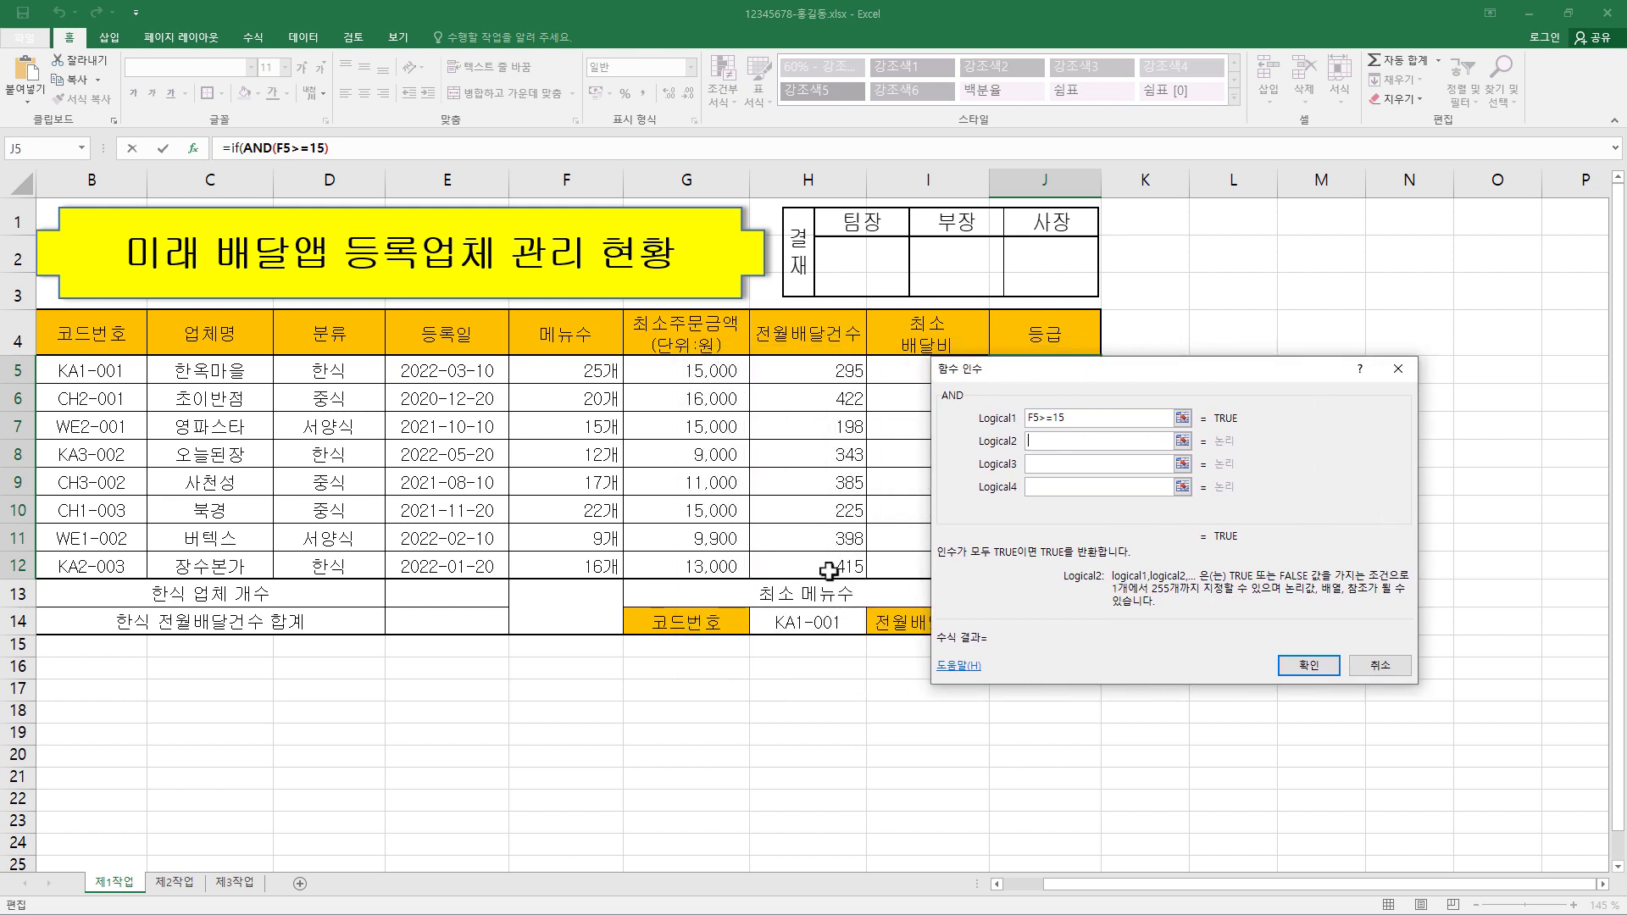
left_click(832, 371)
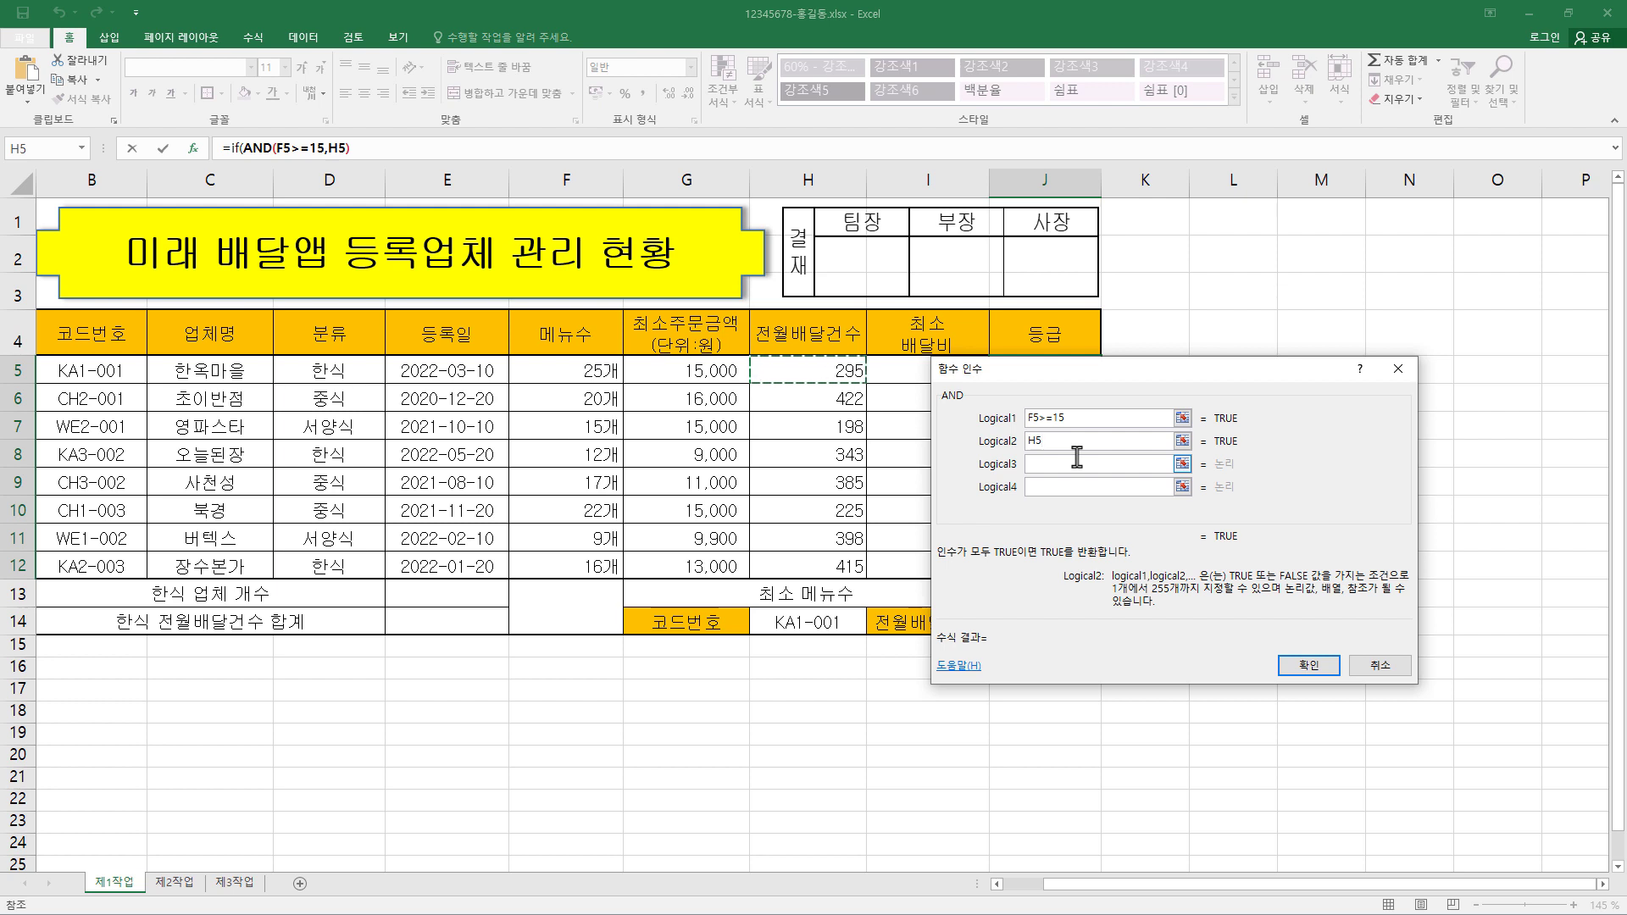
type(">=300")
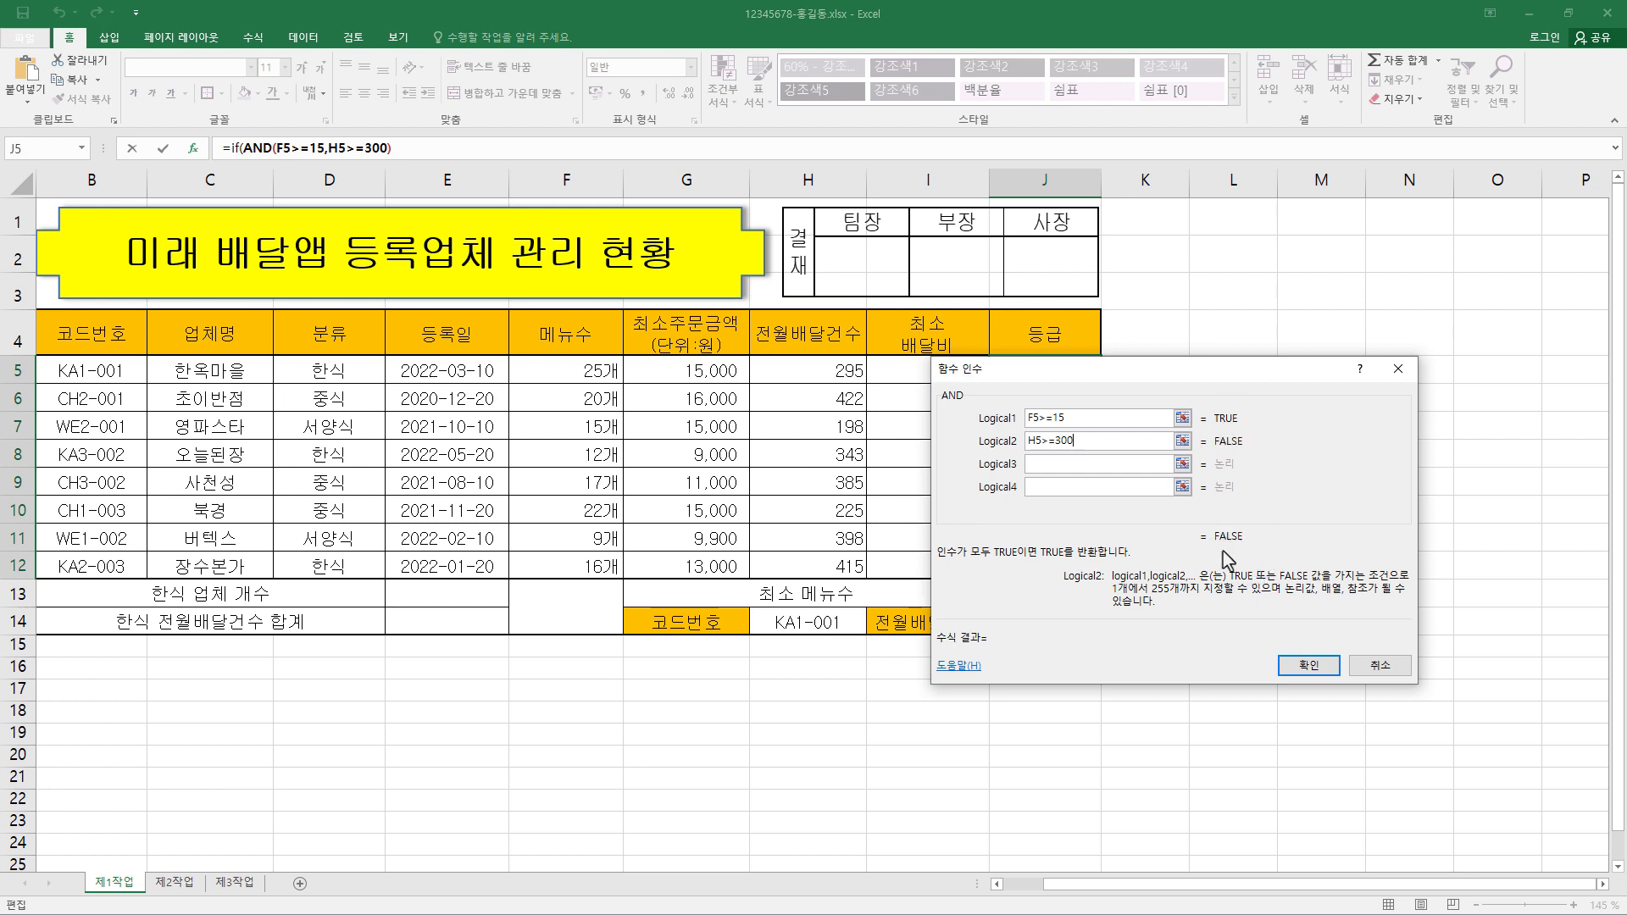
left_click(1309, 667)
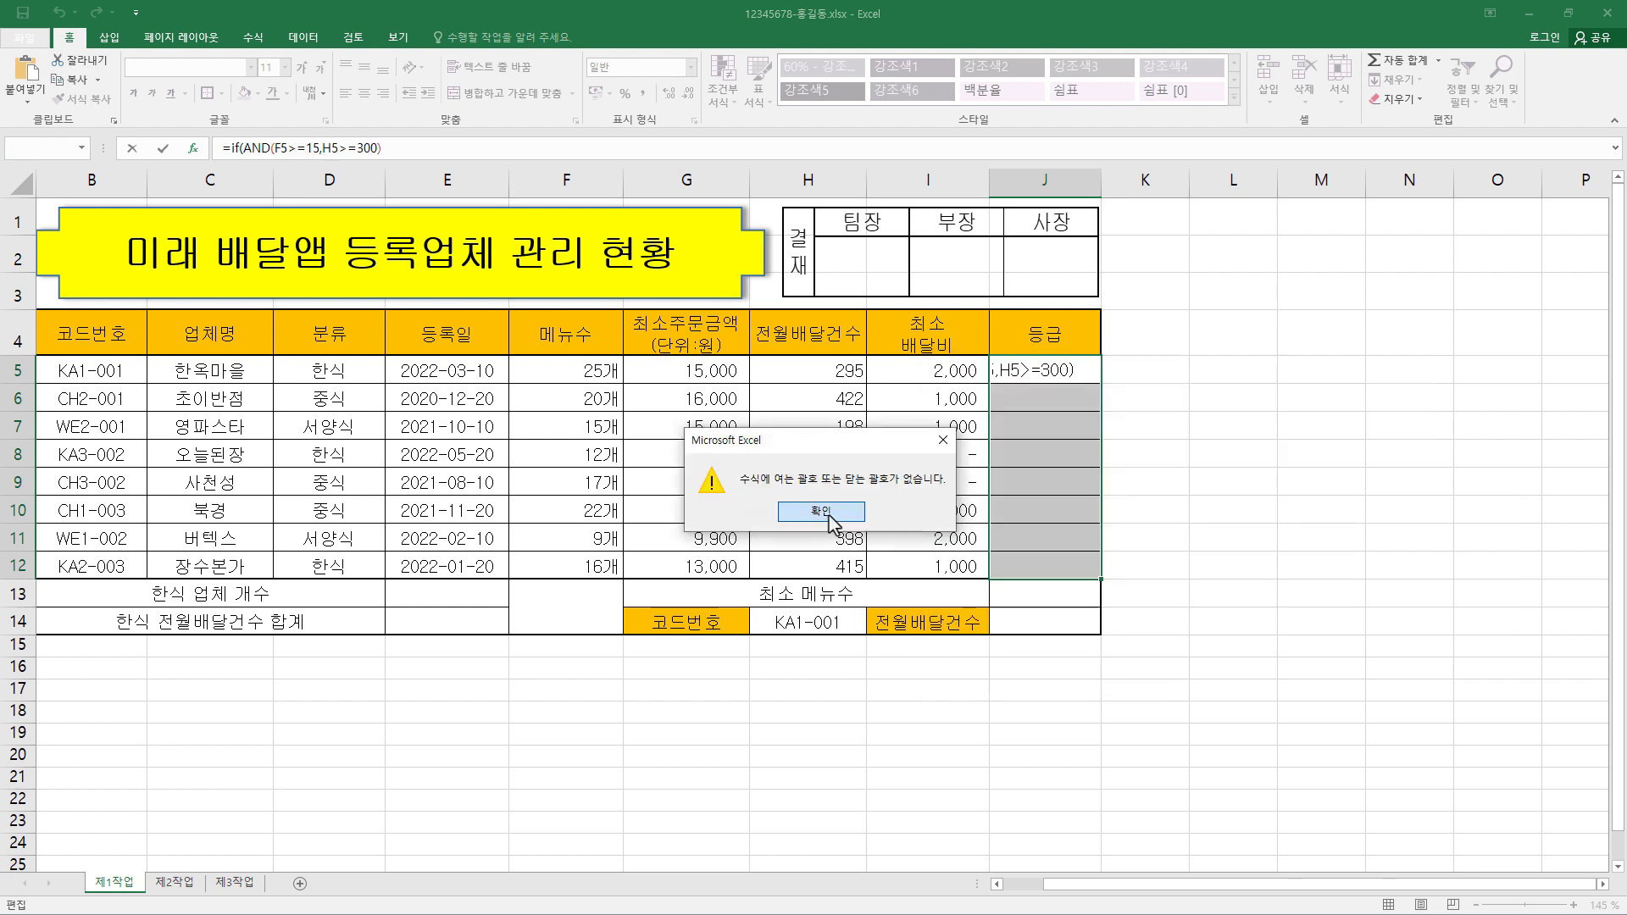
left_click(820, 511)
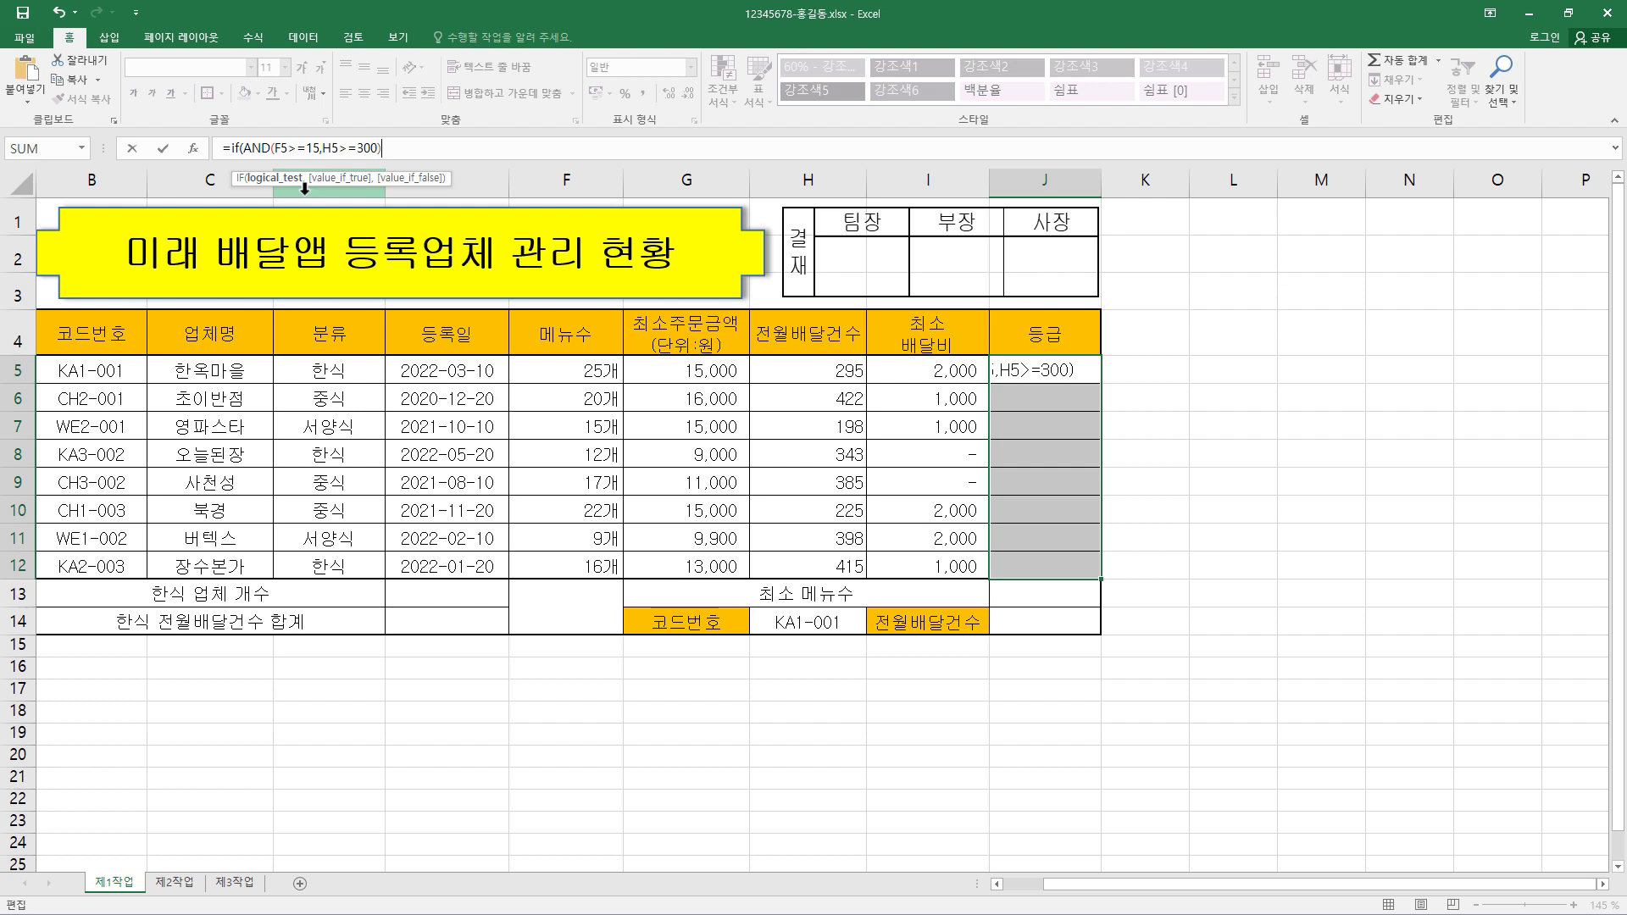
Continue the formula after the AND test and open the IF function's arguments with AND(F5>=15,H5>=300) as Logical_test
type(",")
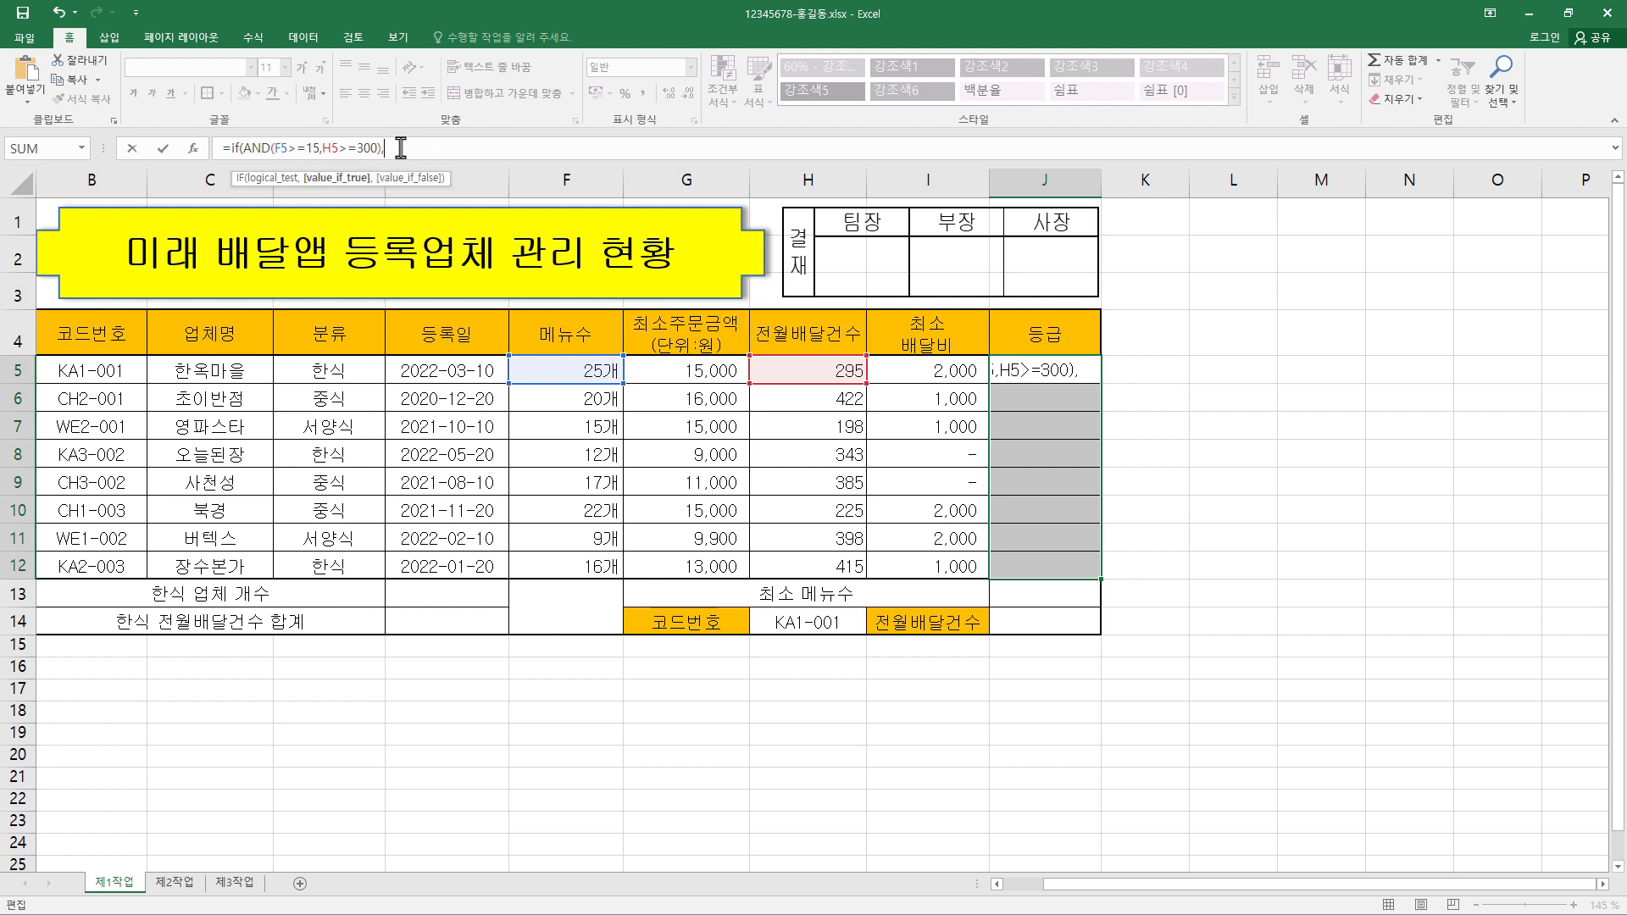
left_click(193, 148)
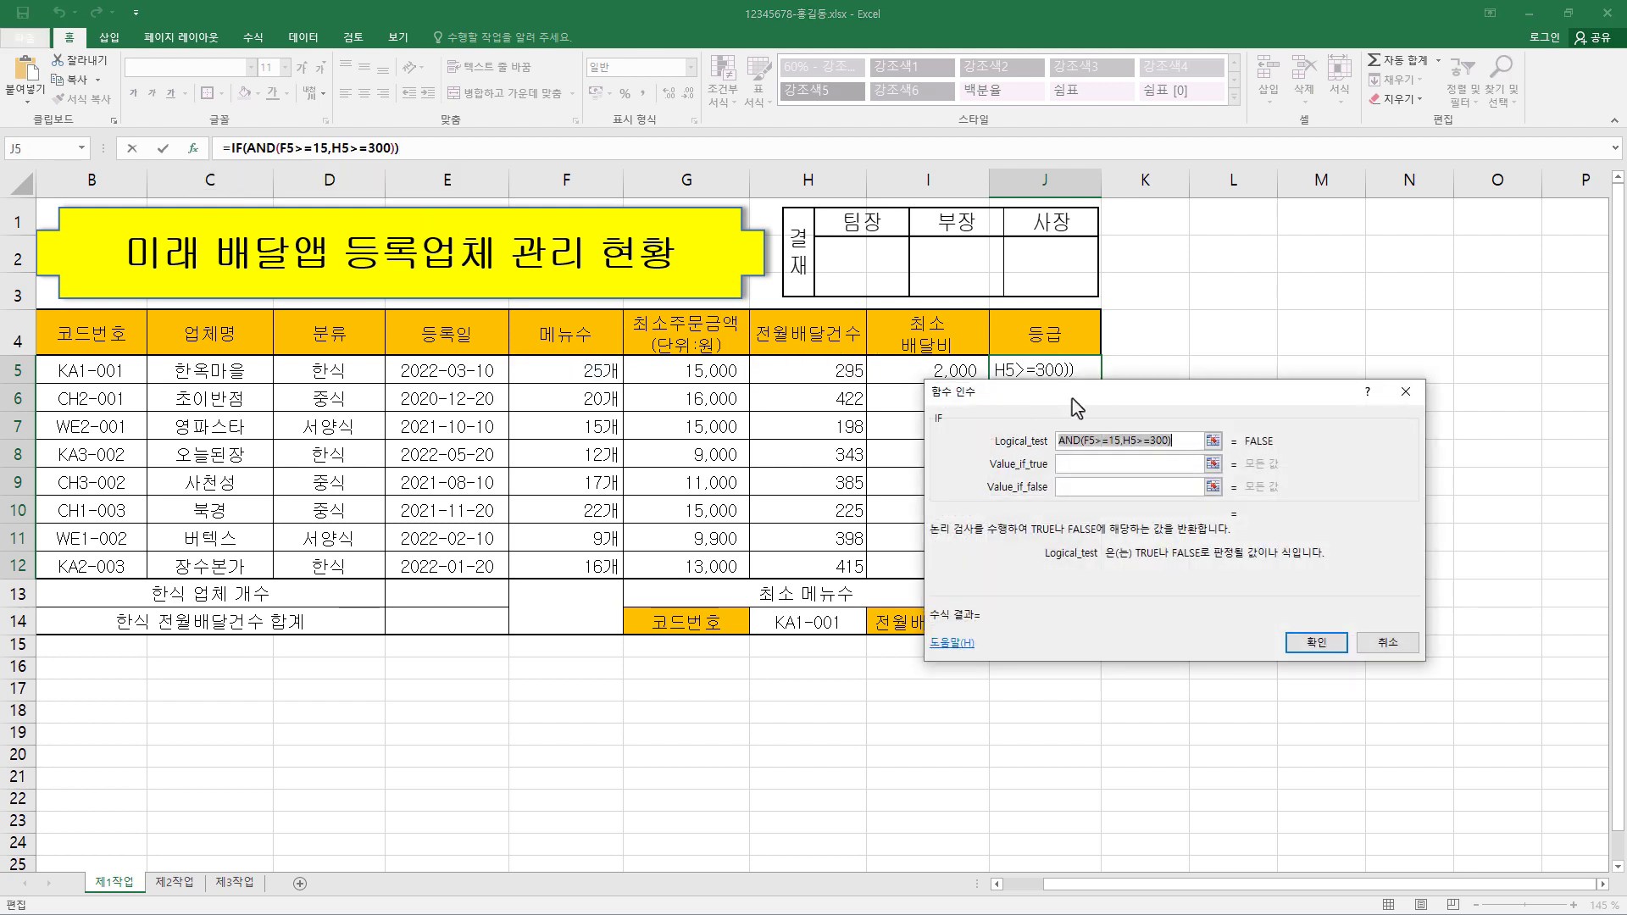
left_click_drag(1071, 392, 521, 334)
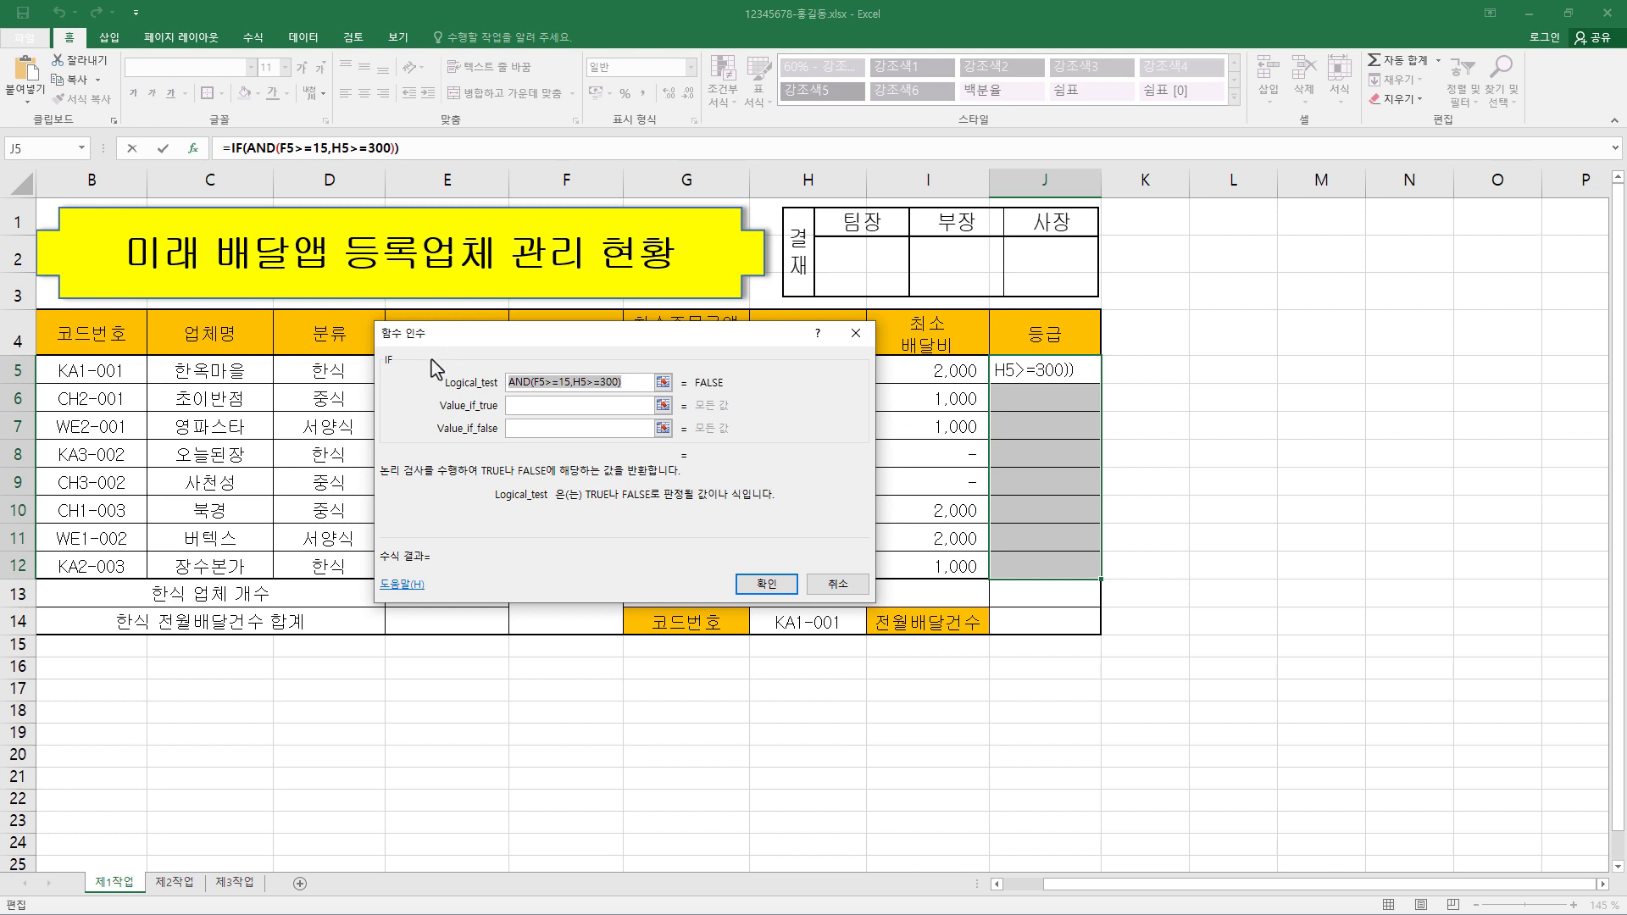
left_click(604, 382)
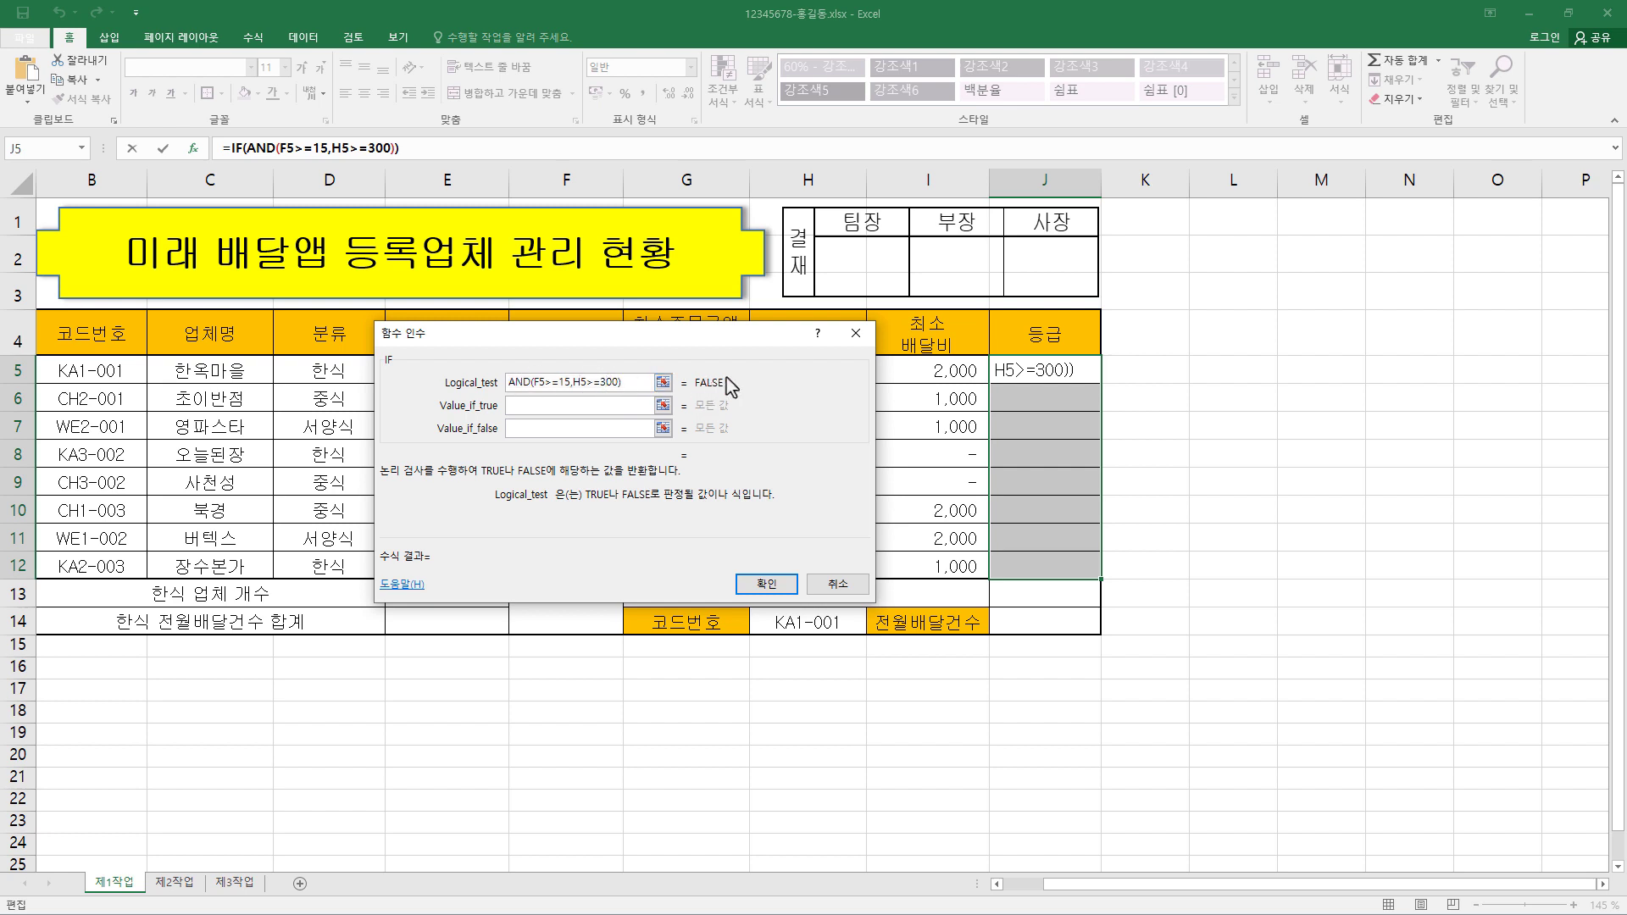
left_click(562, 428)
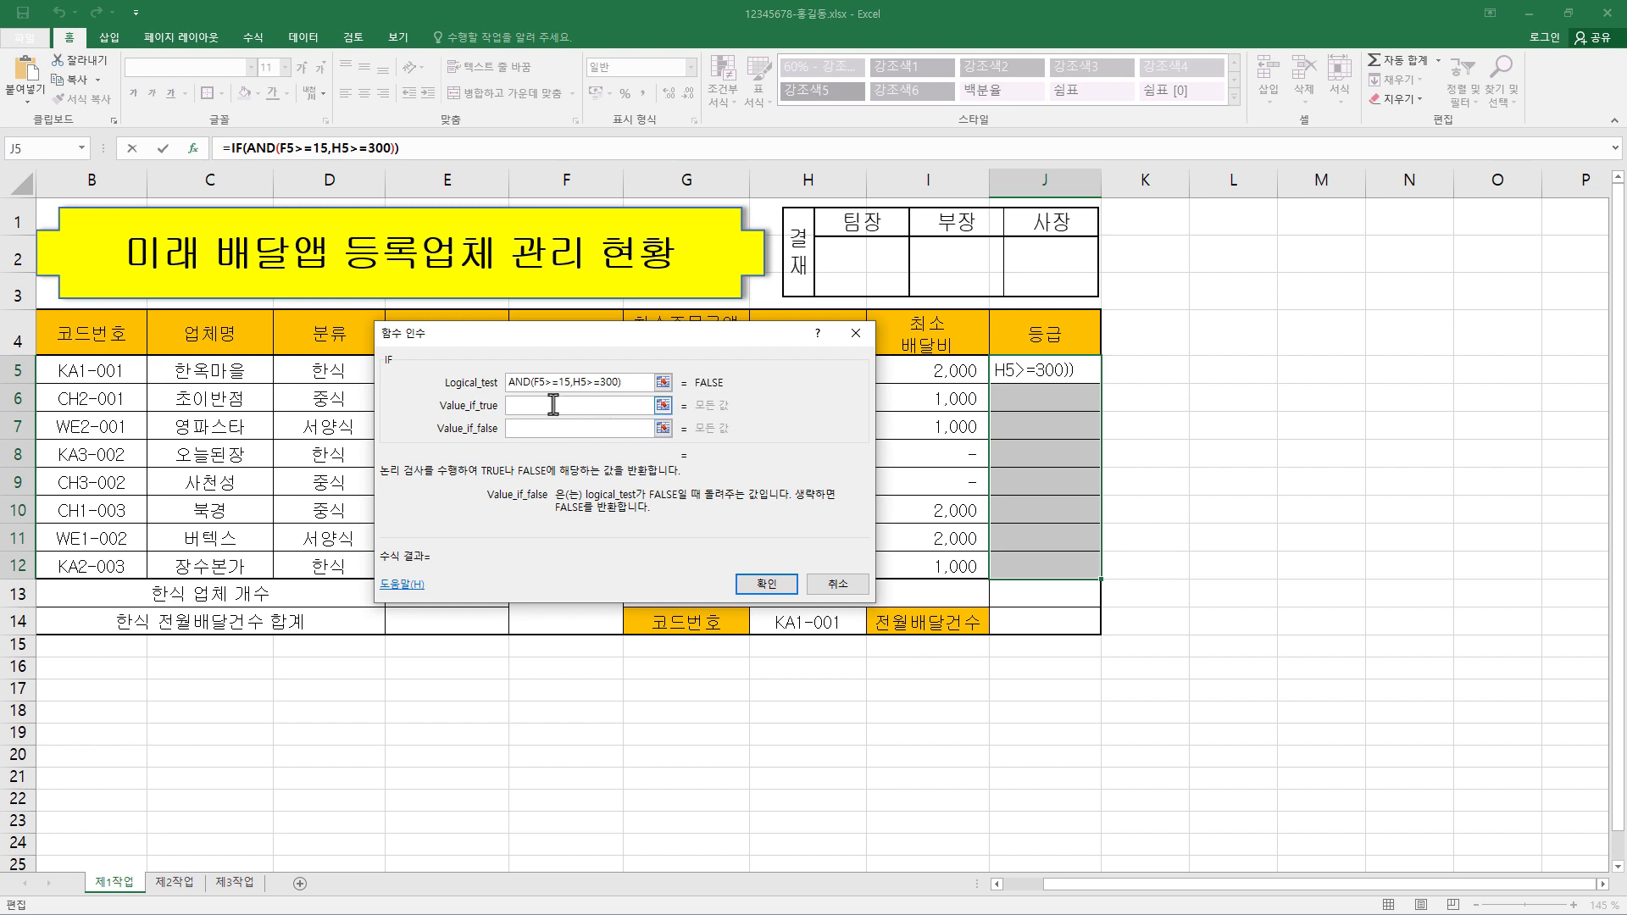
Set the IF arguments Value_if_true to "A" and Value_if_false to "B"
left_click(554, 405)
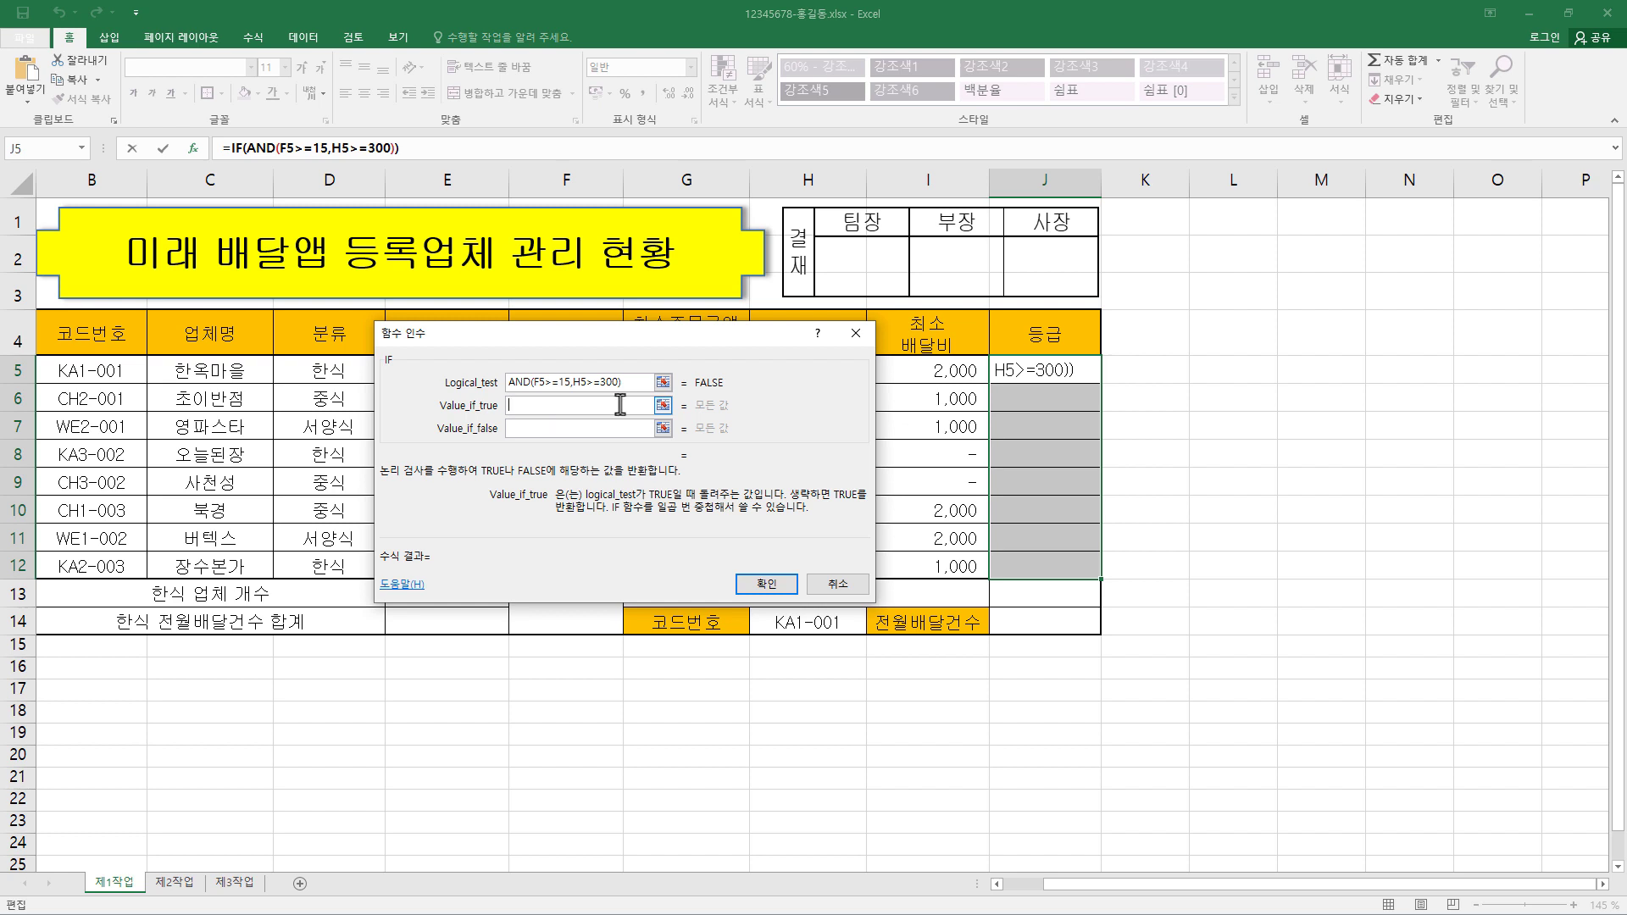
type("A")
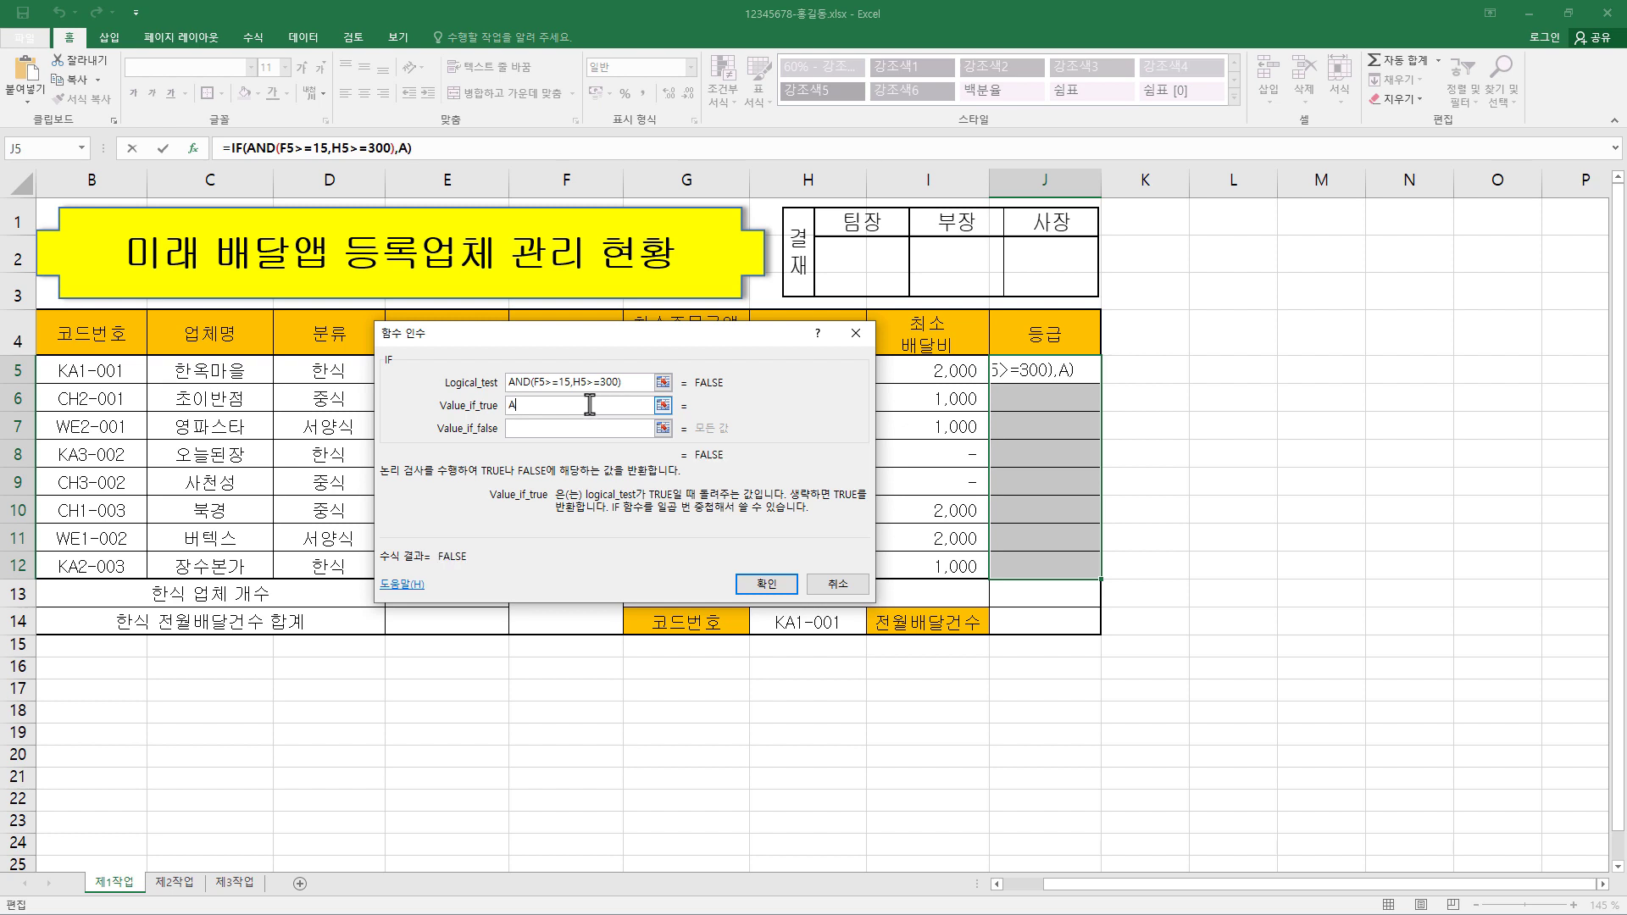
left_click(524, 428)
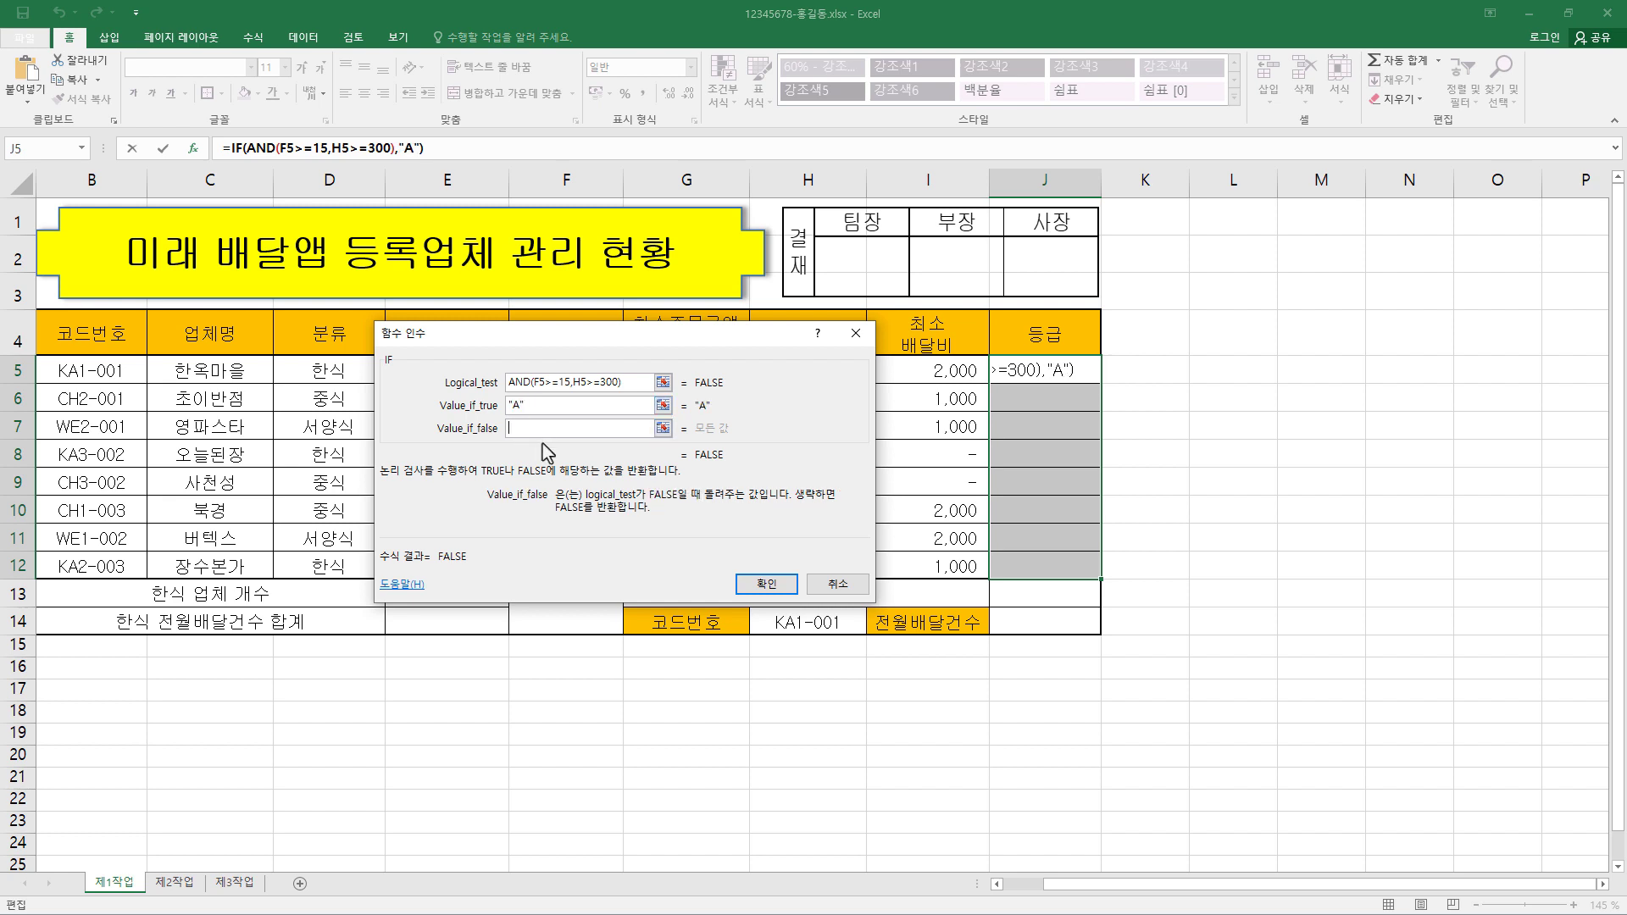
left_click(506, 406)
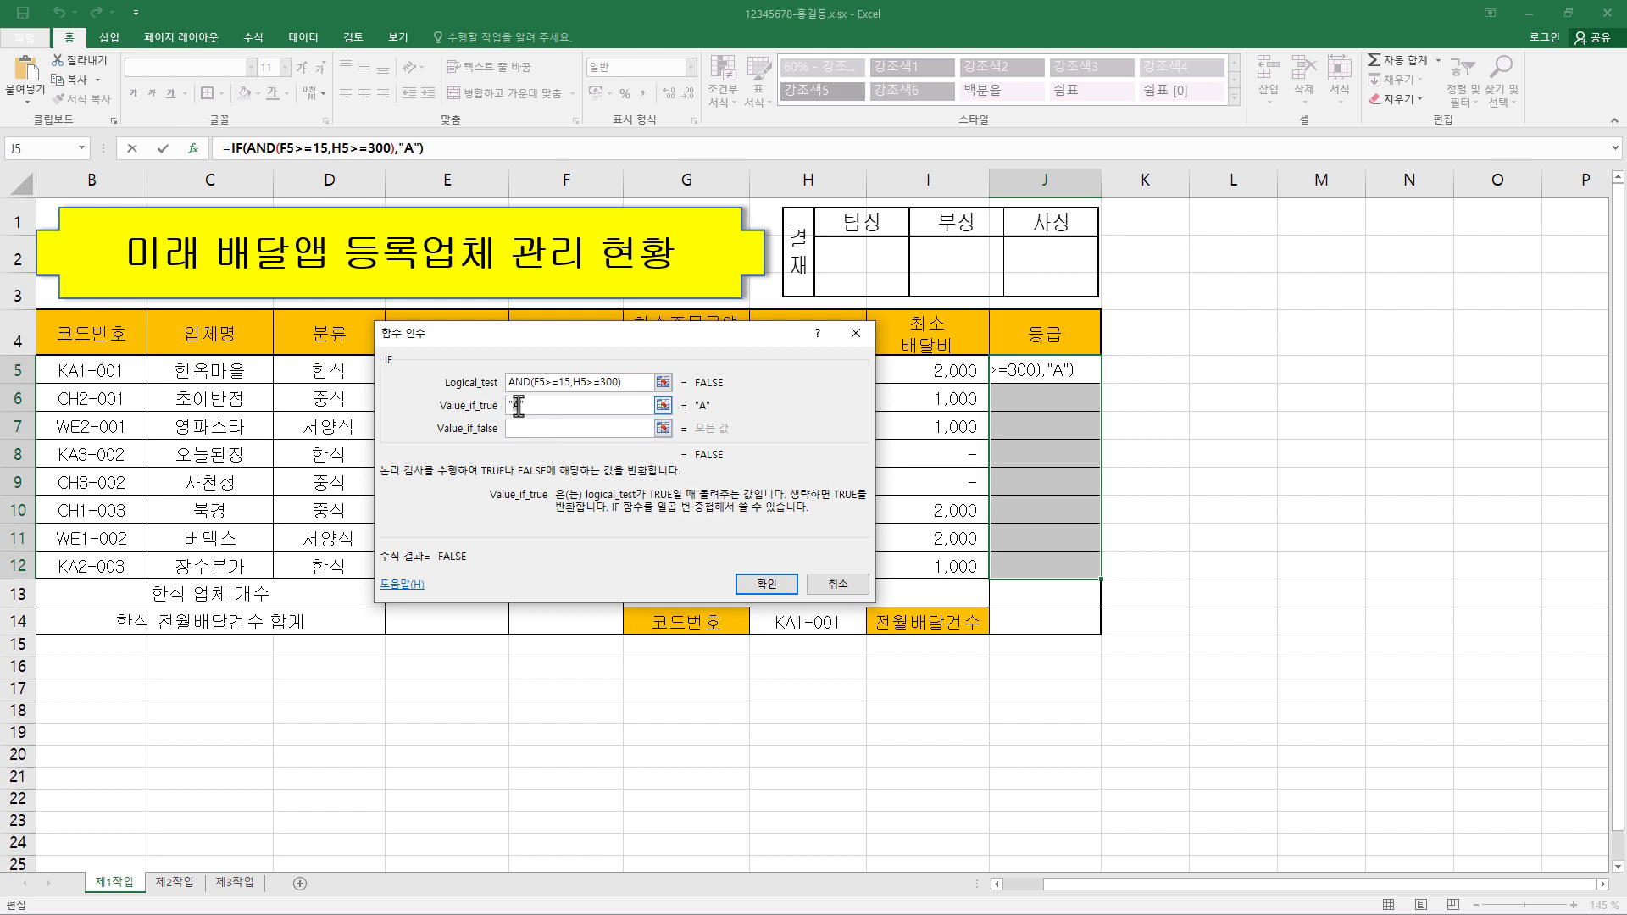
left_click(550, 406)
key("Tab")
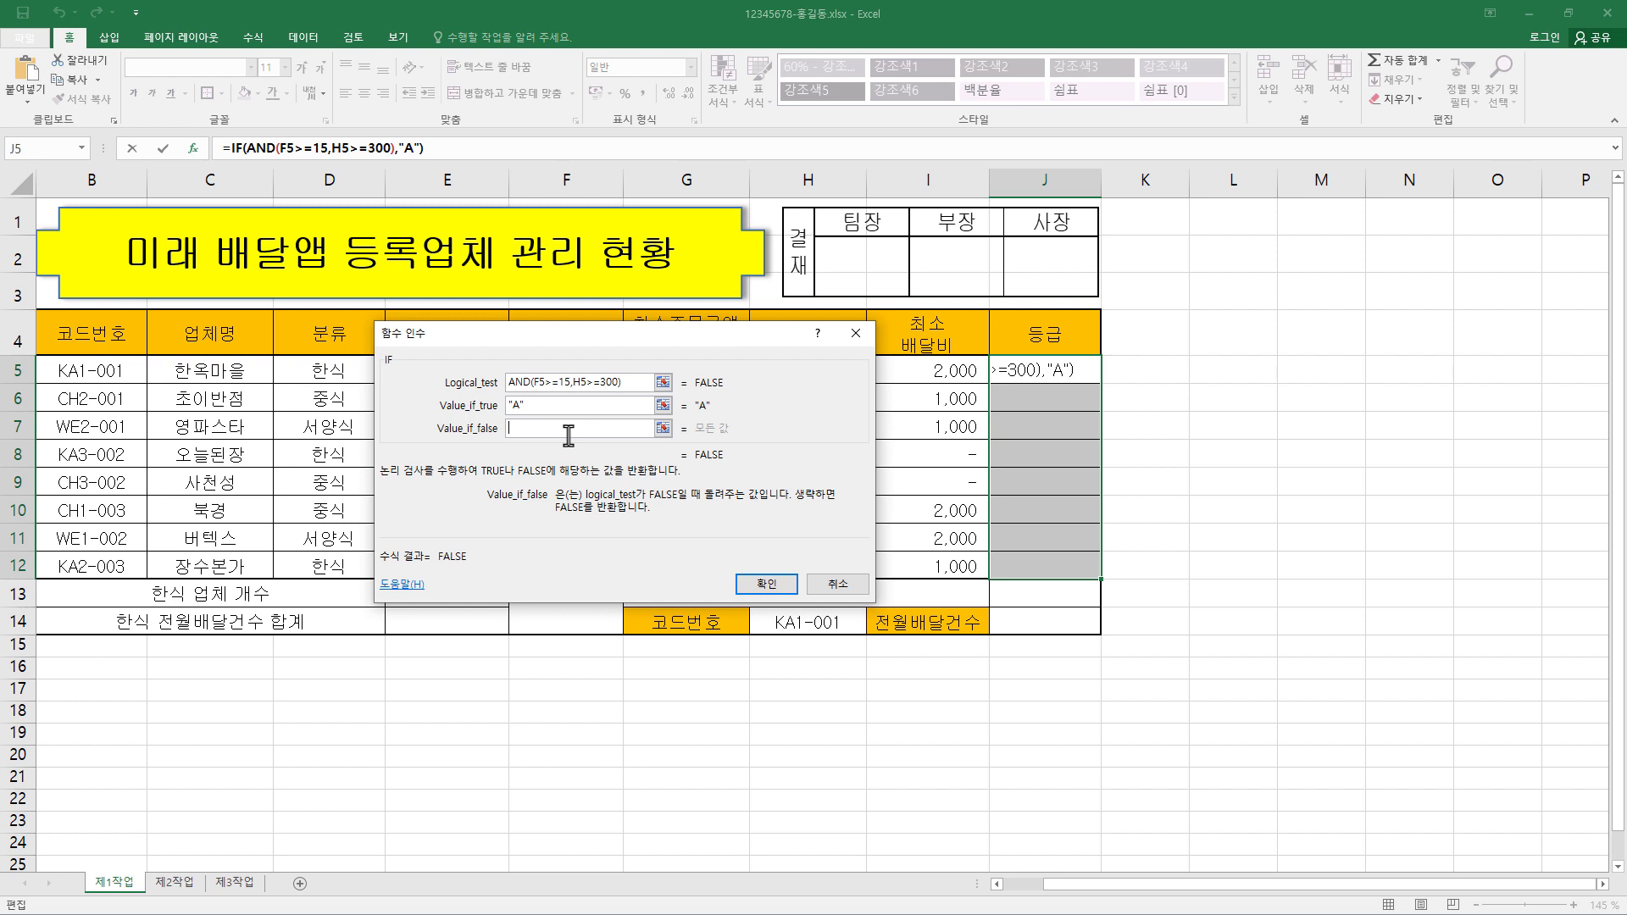
type("B")
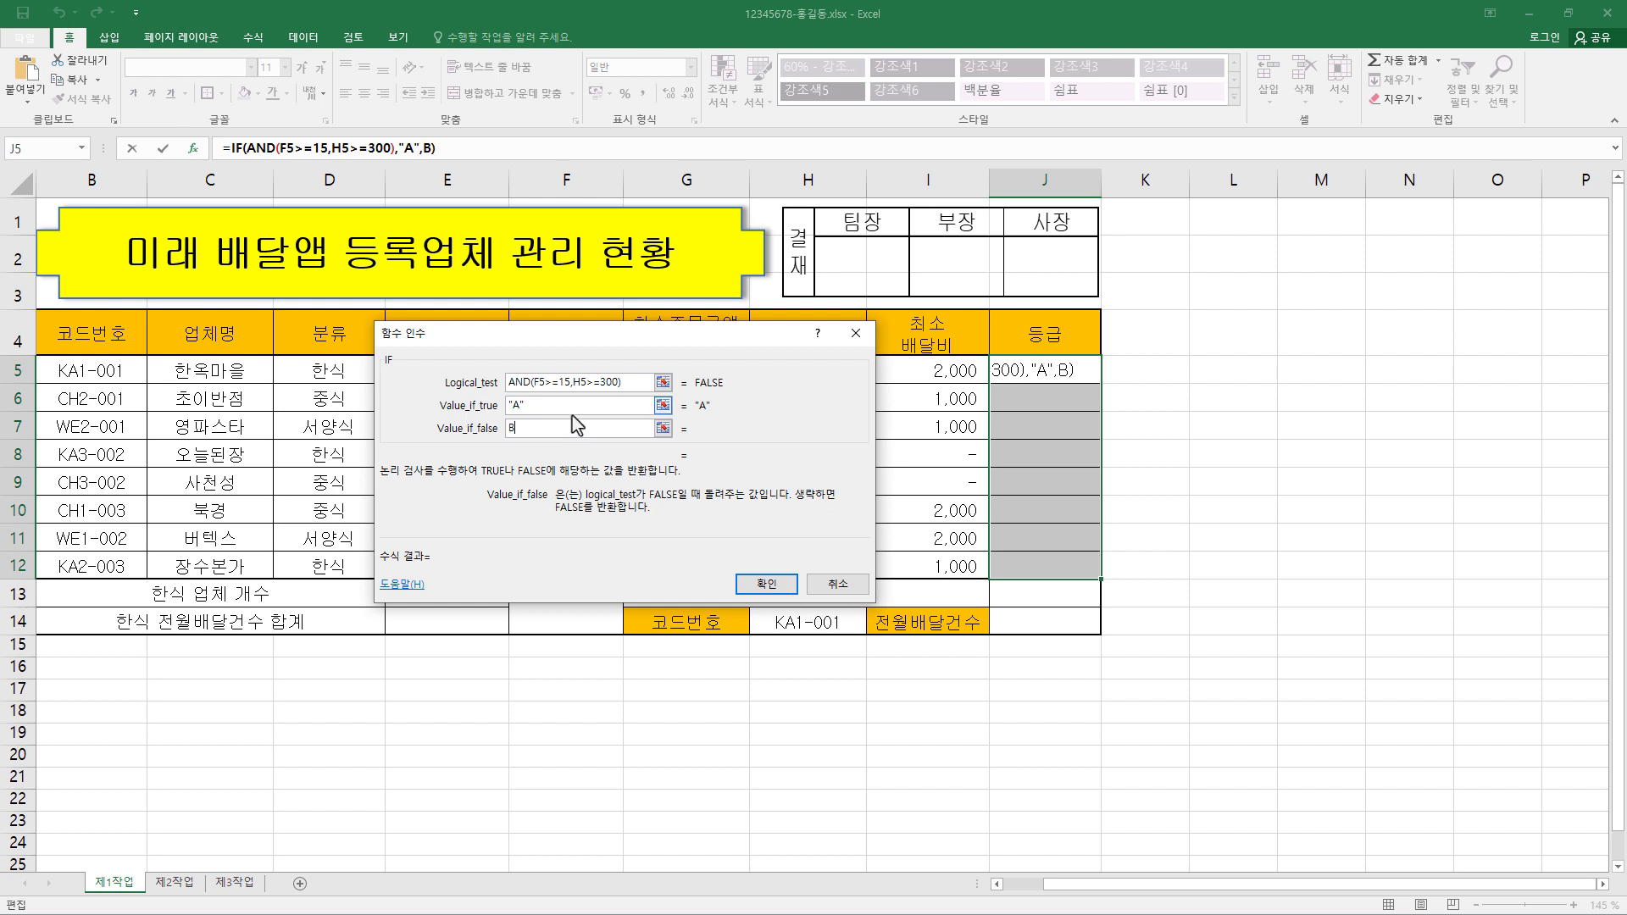
left_click(577, 405)
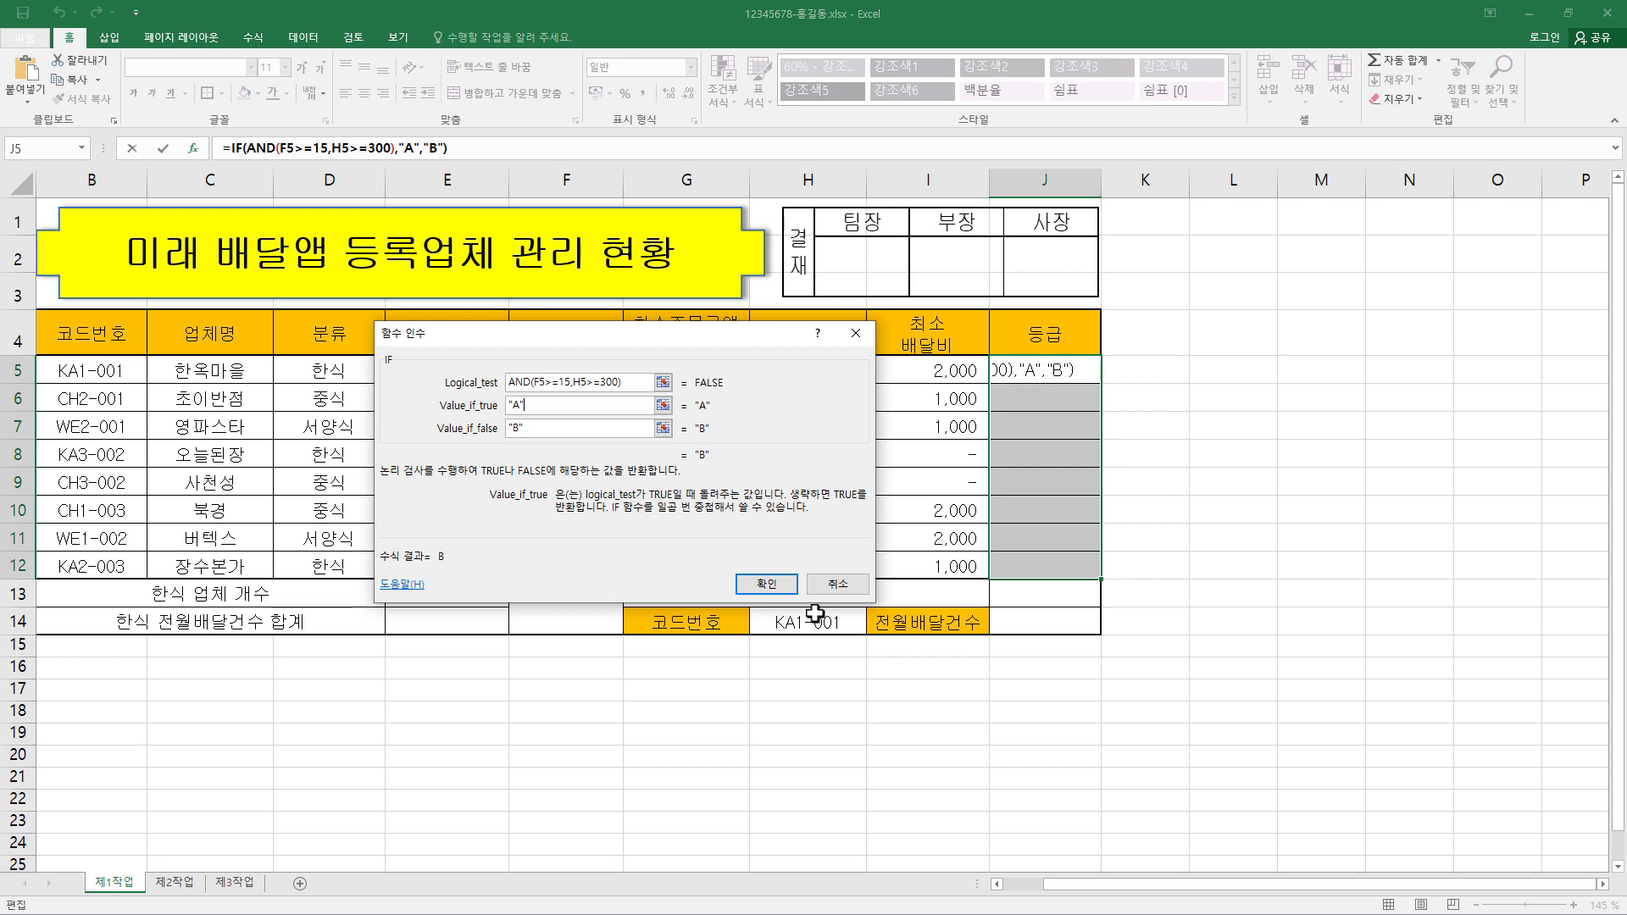
Fill the IF formula into the 등급 cells J5:J12 and center them horizontally
key("ctrl+Return")
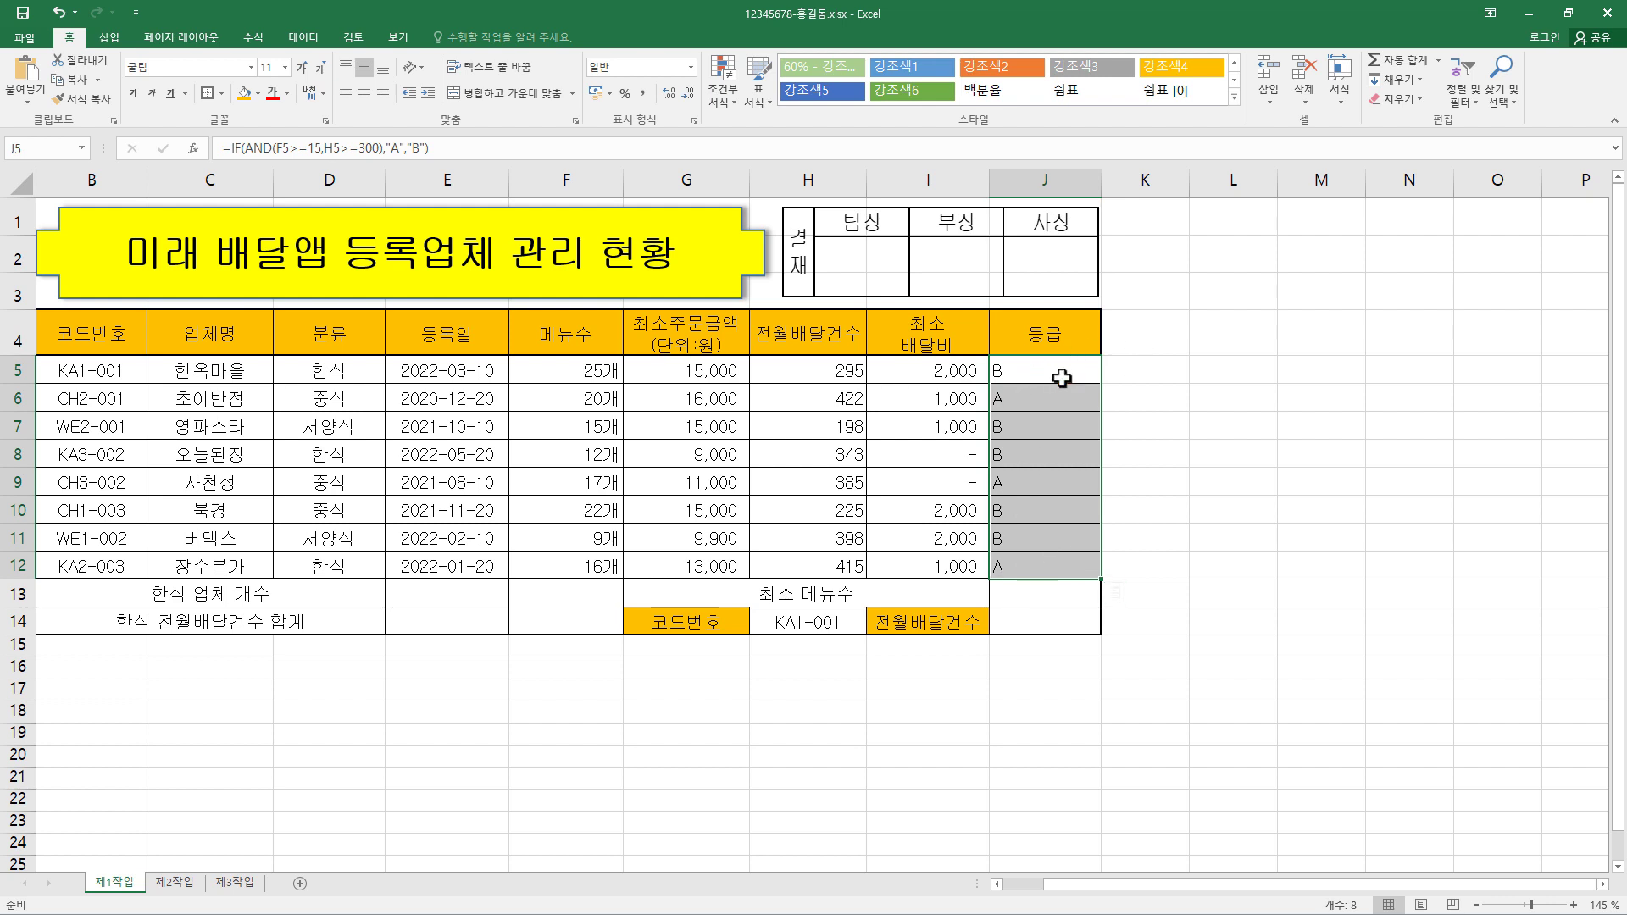
left_click(370, 99)
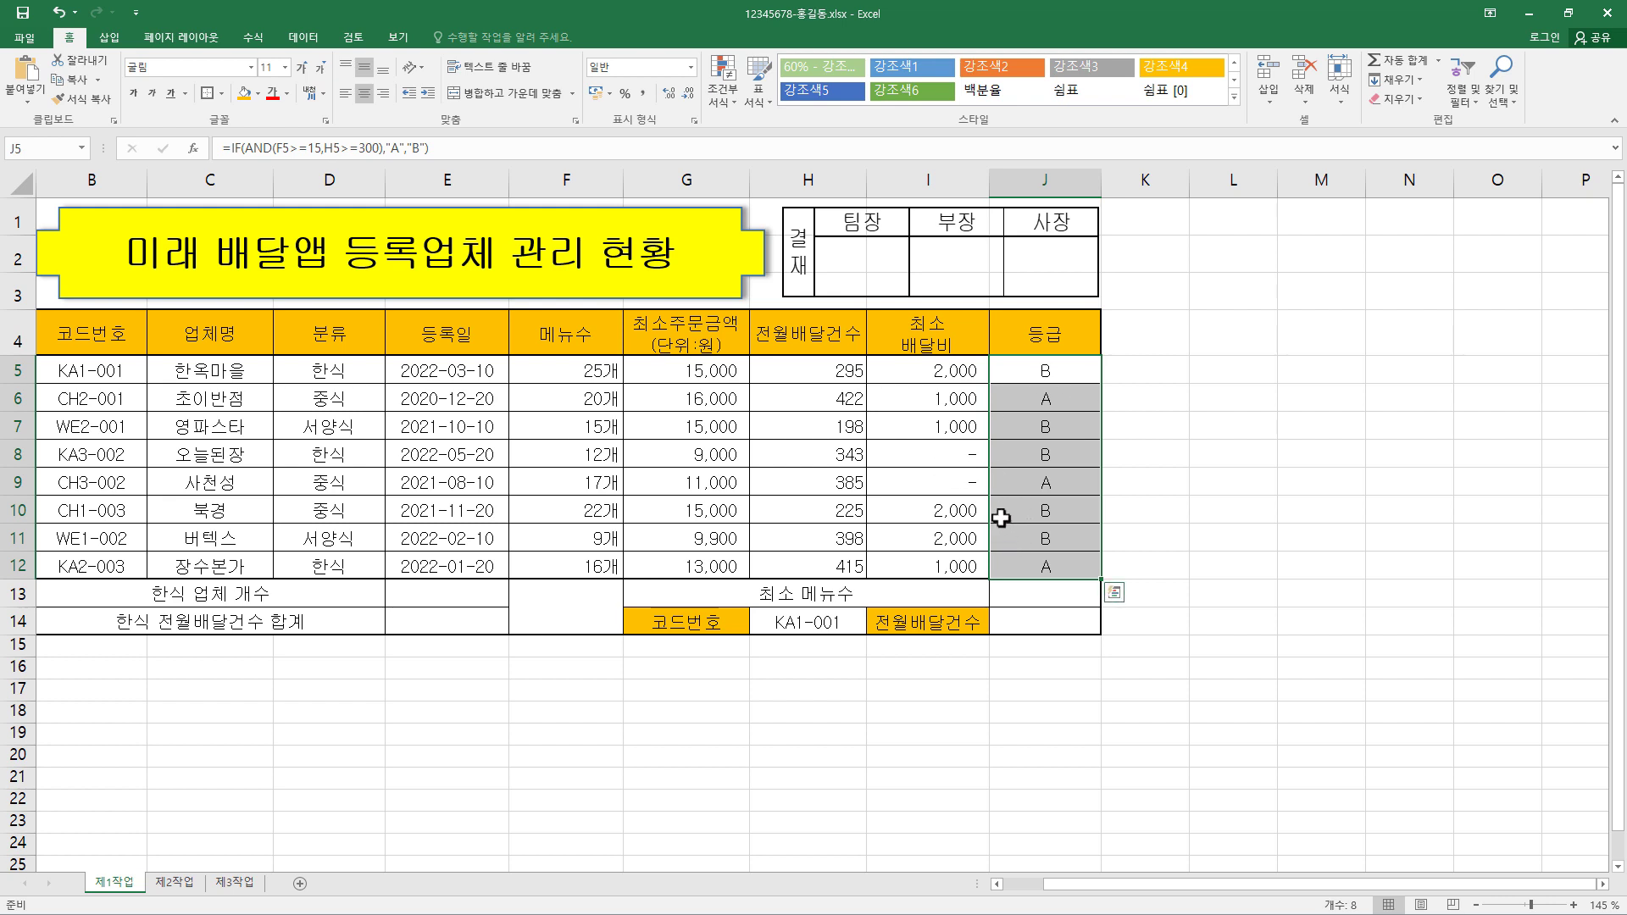
Start a COUNTIF formula in E13 for 한식 업체 개수 and open its function arguments
left_click(457, 600)
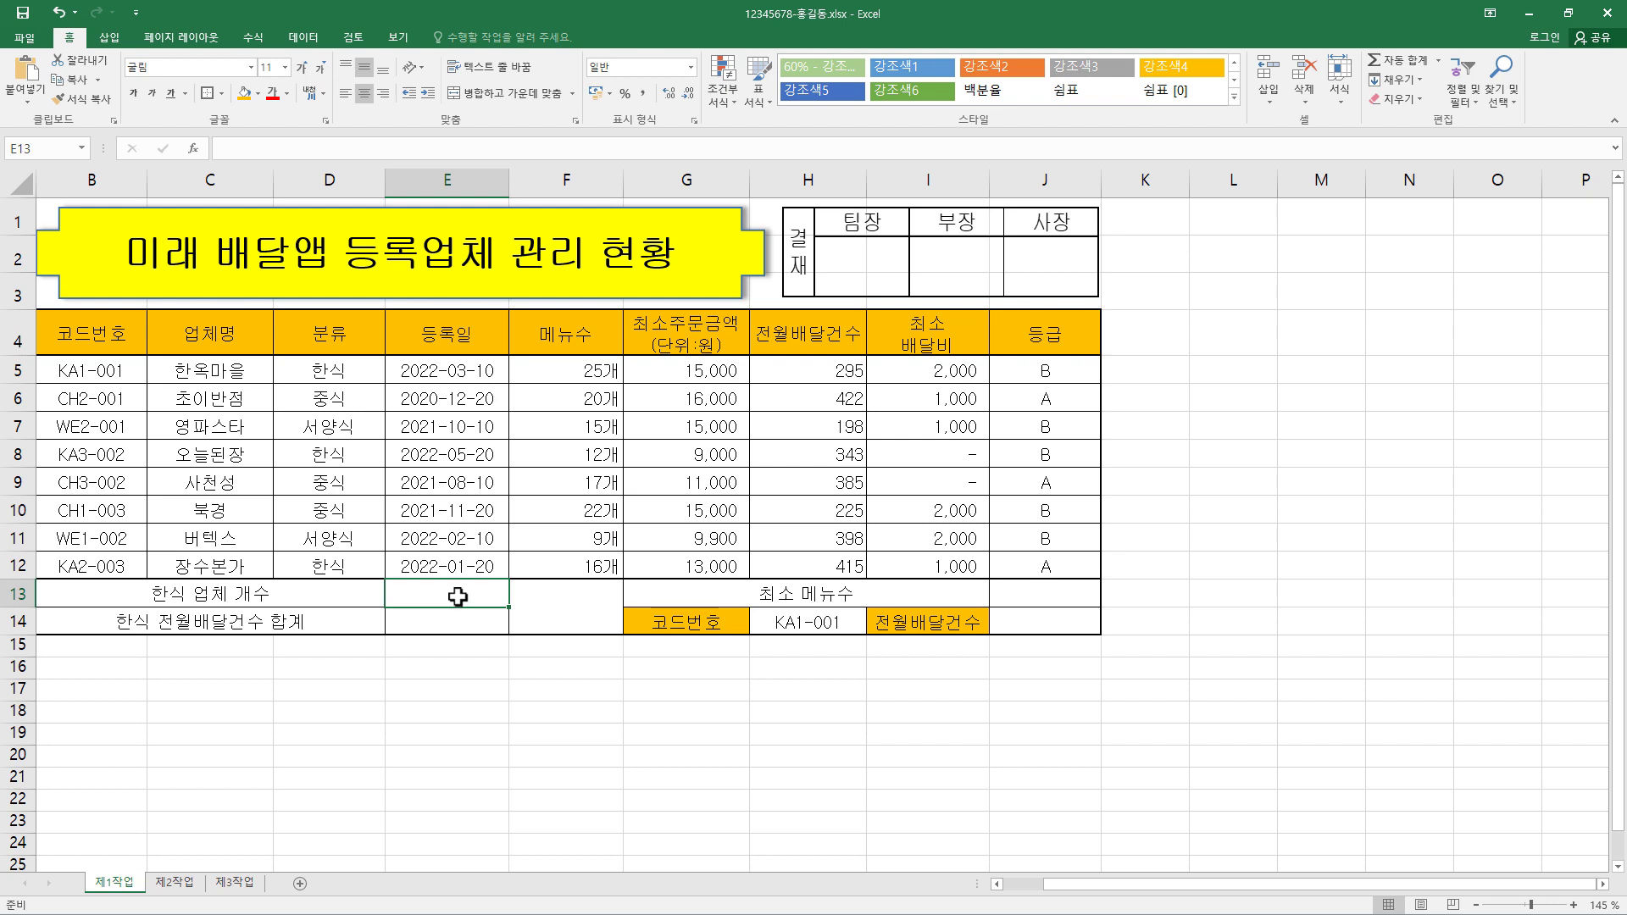
left_click(270, 154)
type("=")
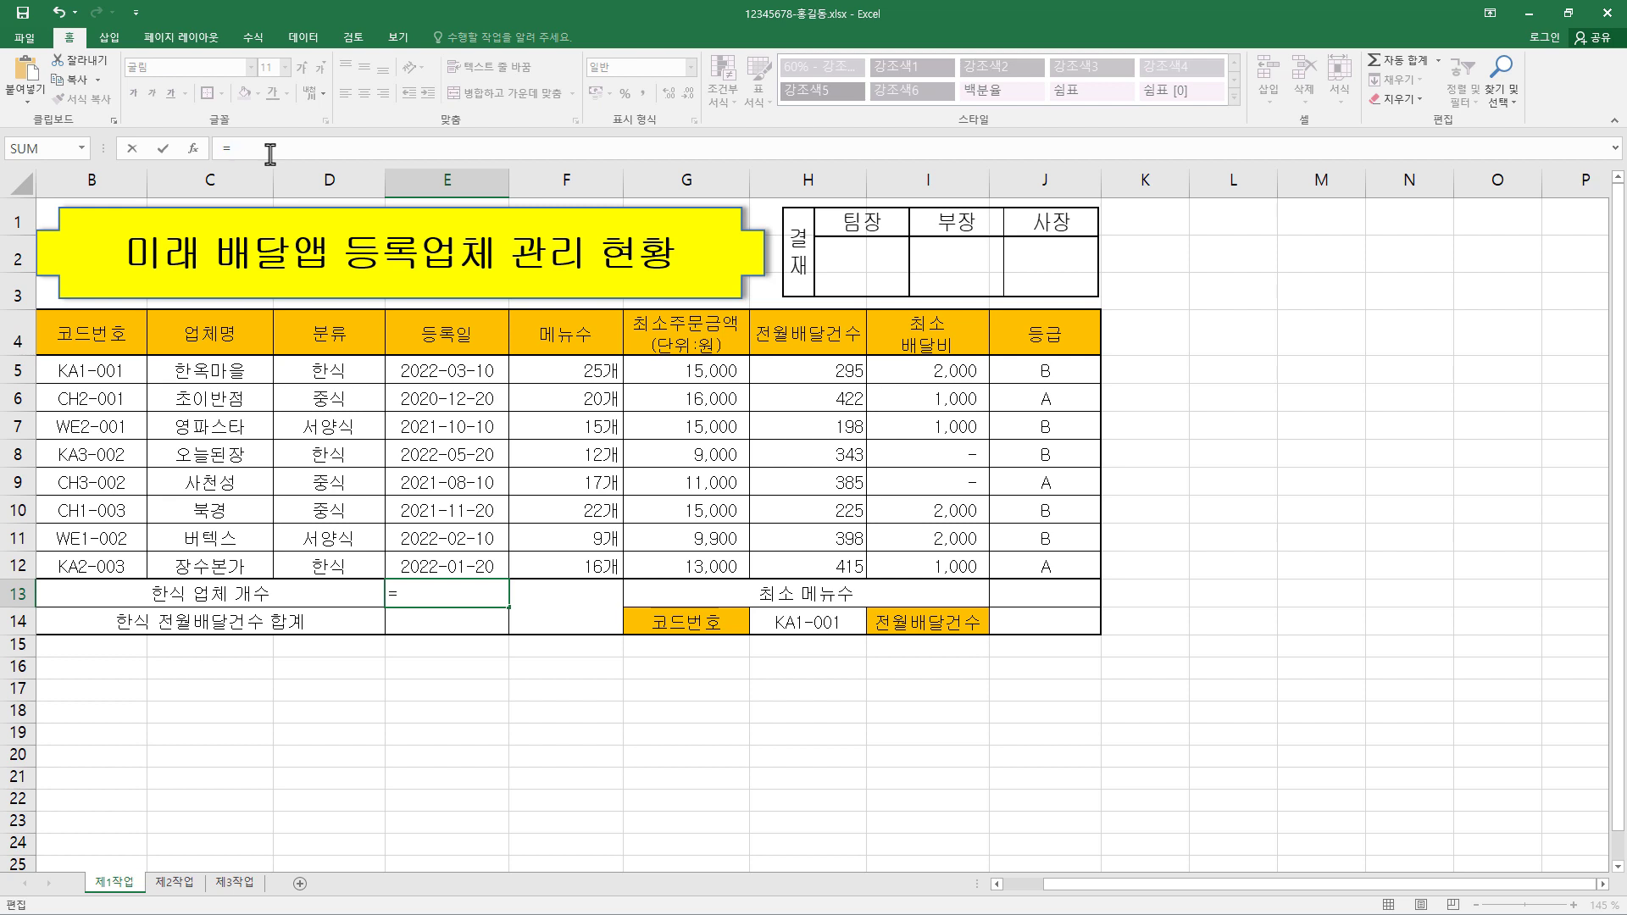
key("Escape")
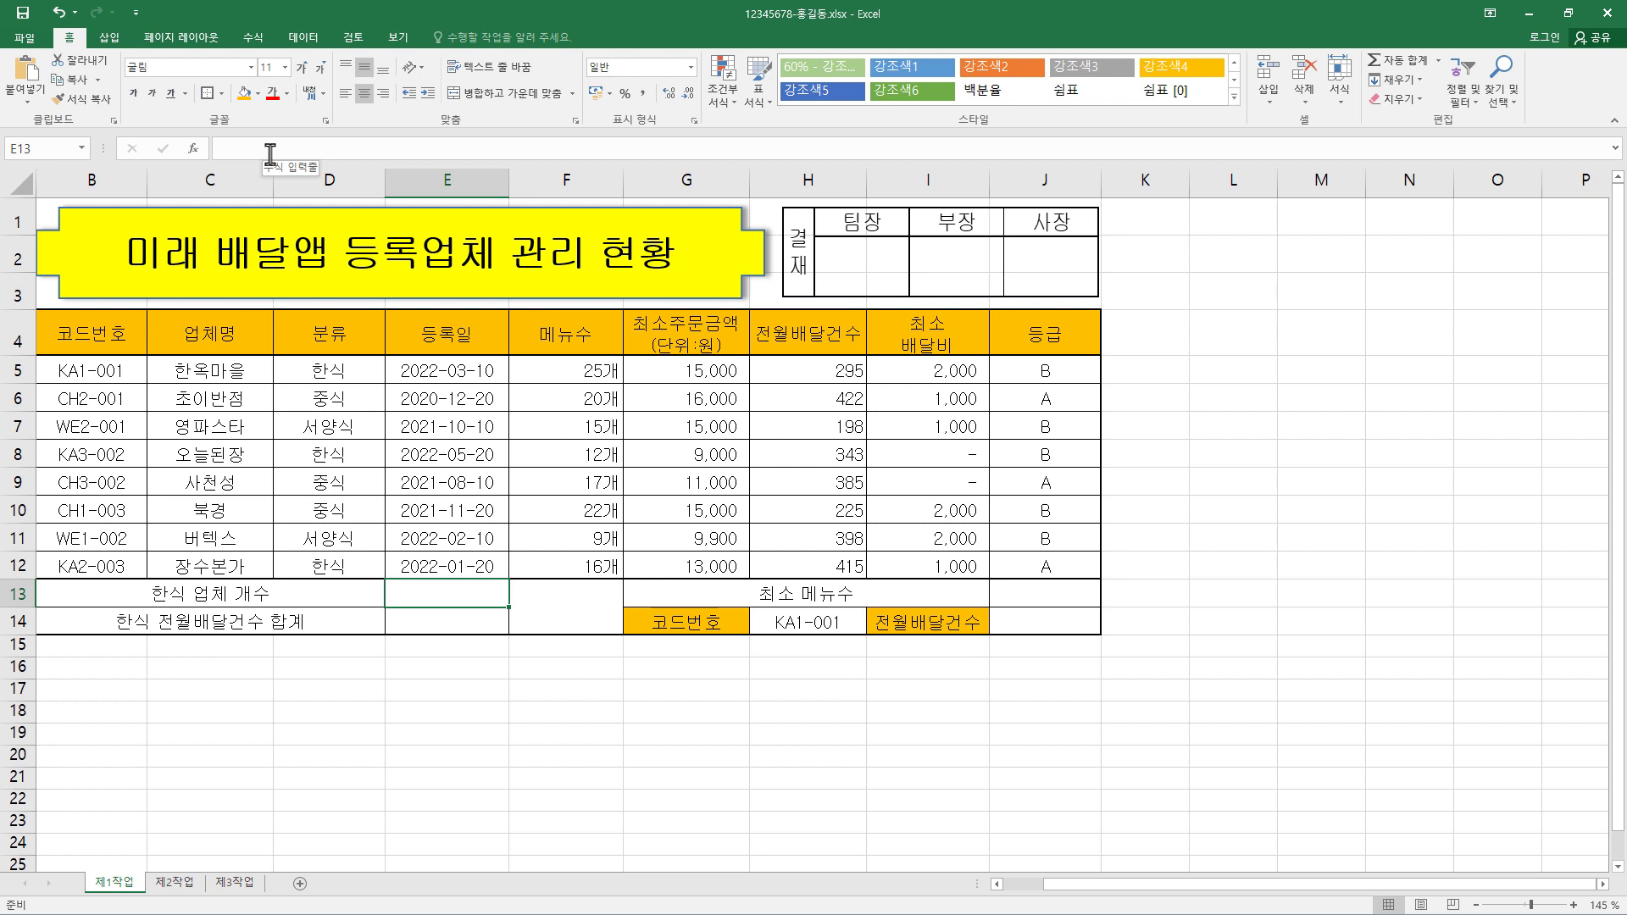
left_click(270, 154)
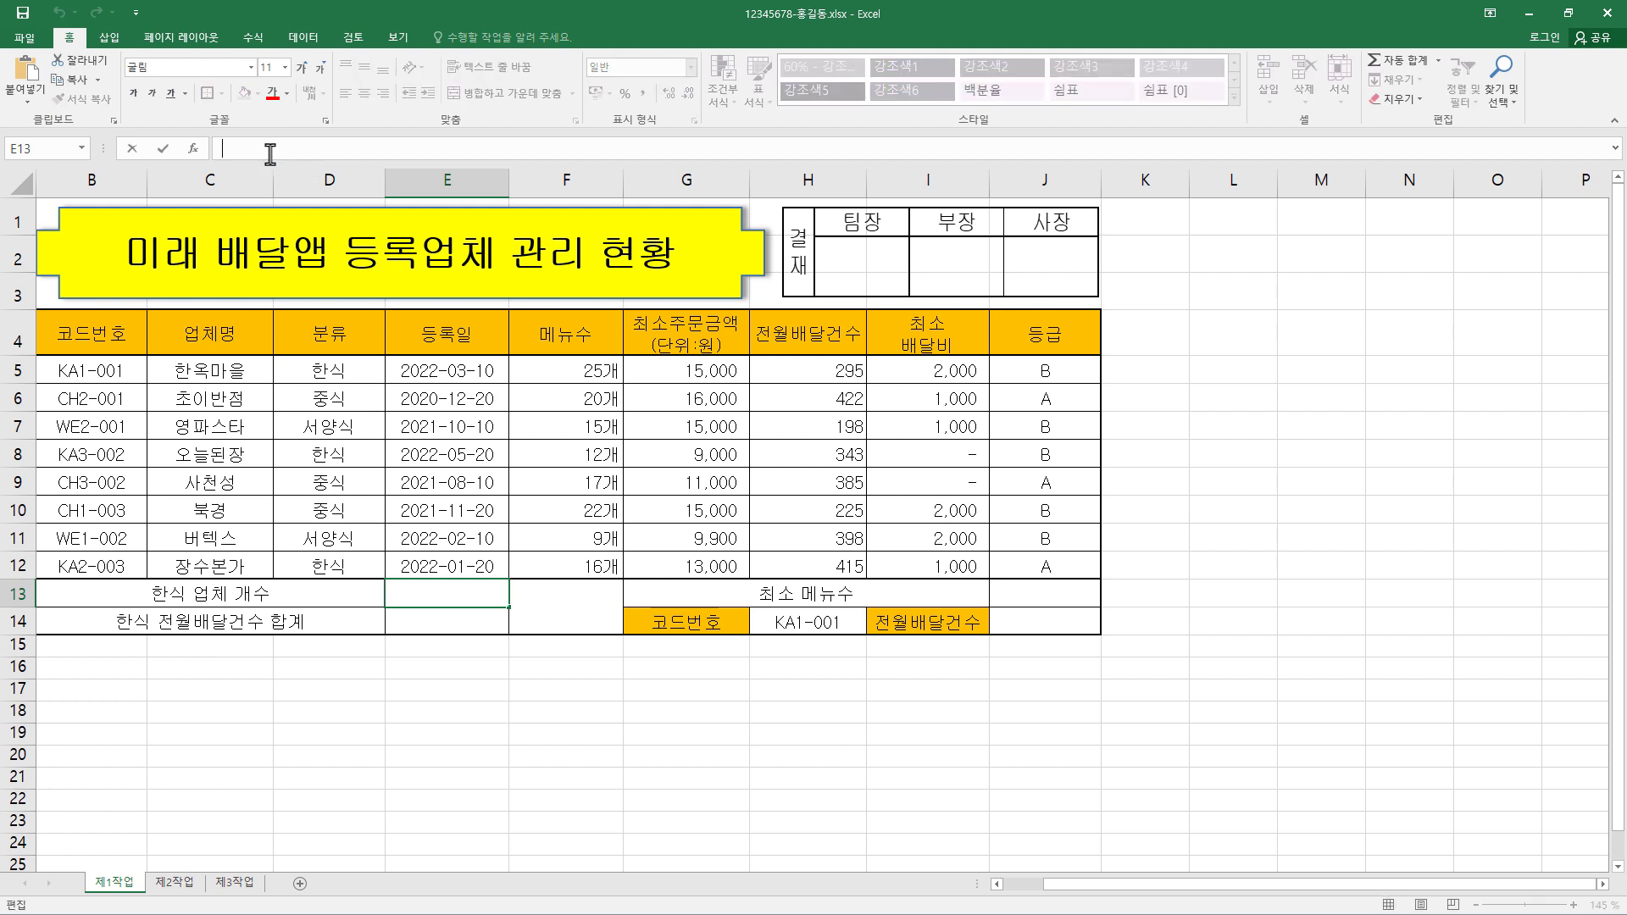
type("=count")
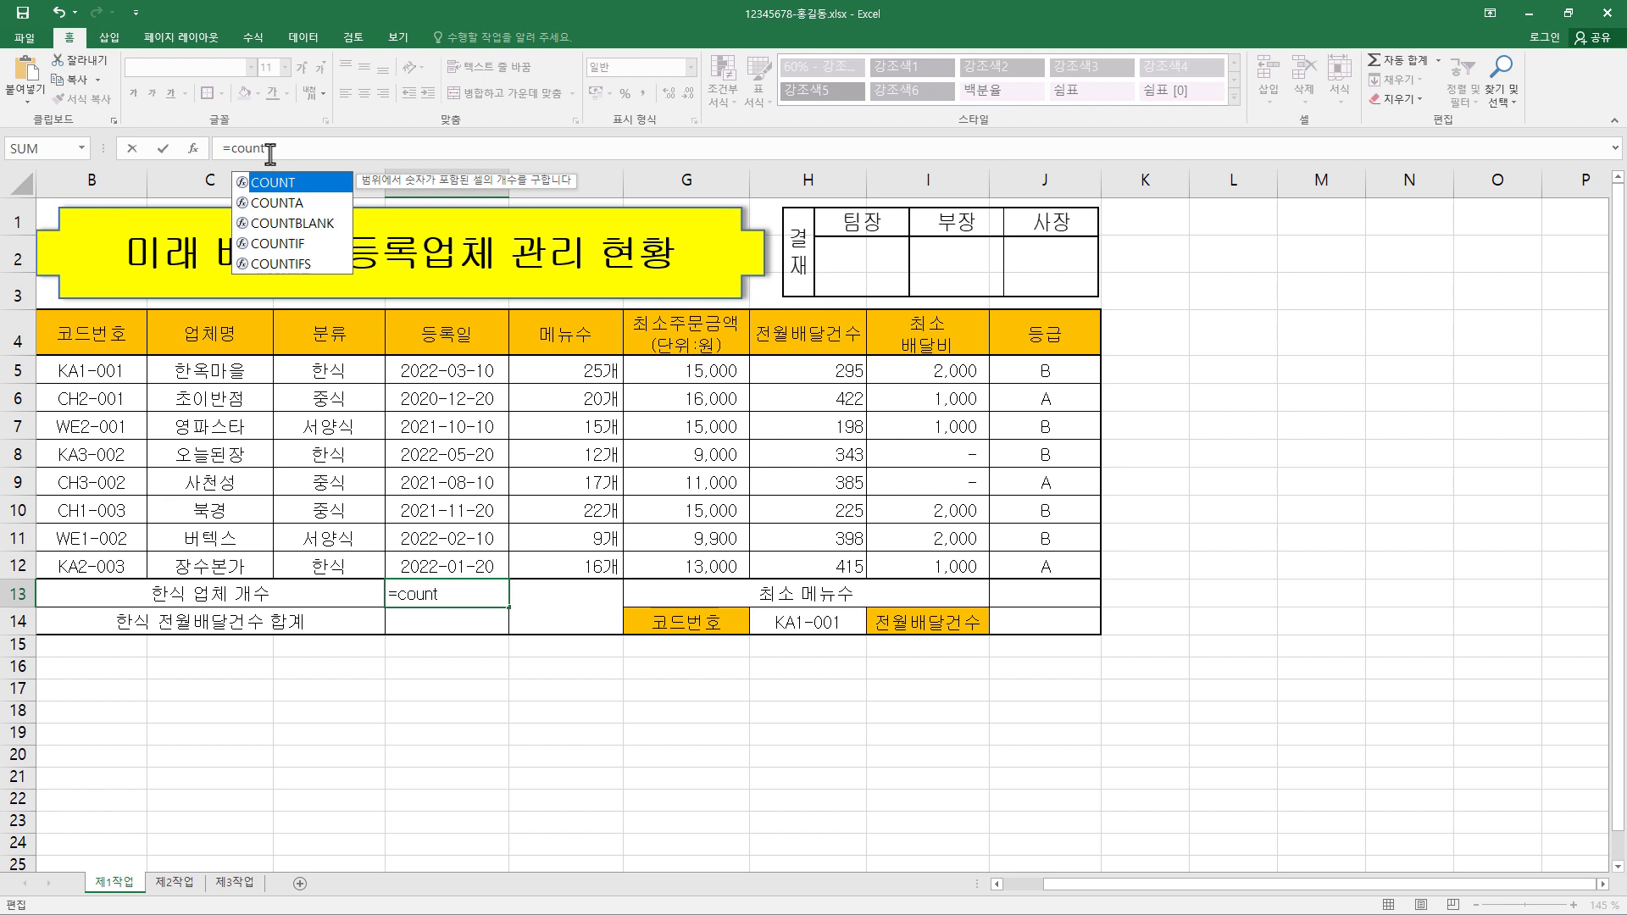
left_click(306, 251)
double_click(309, 255)
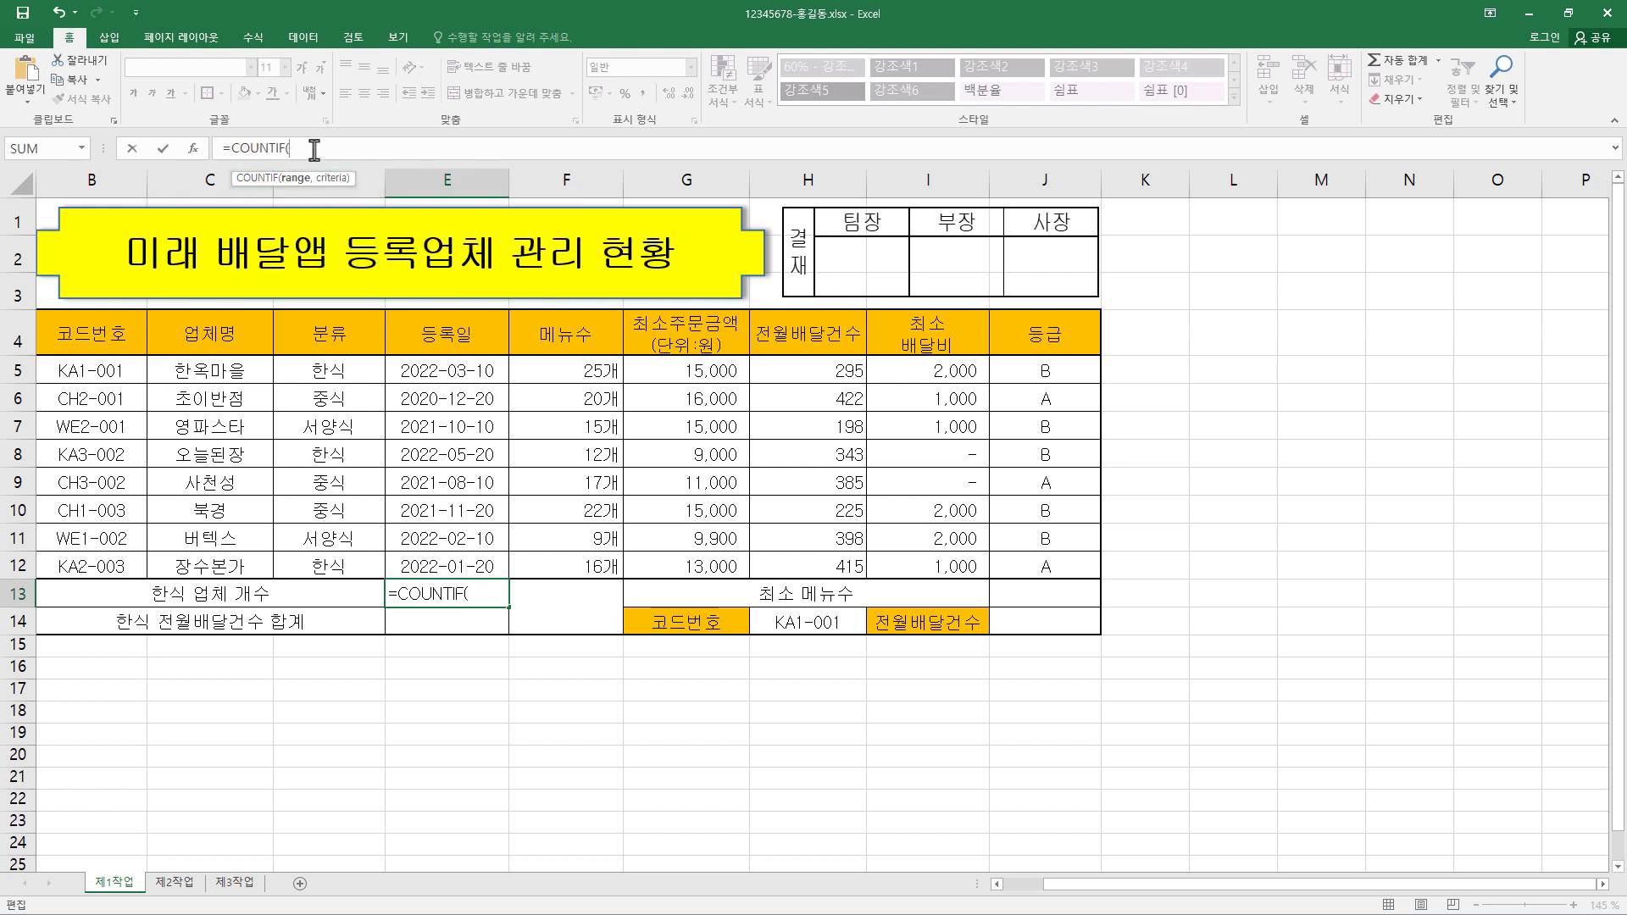
left_click(197, 151)
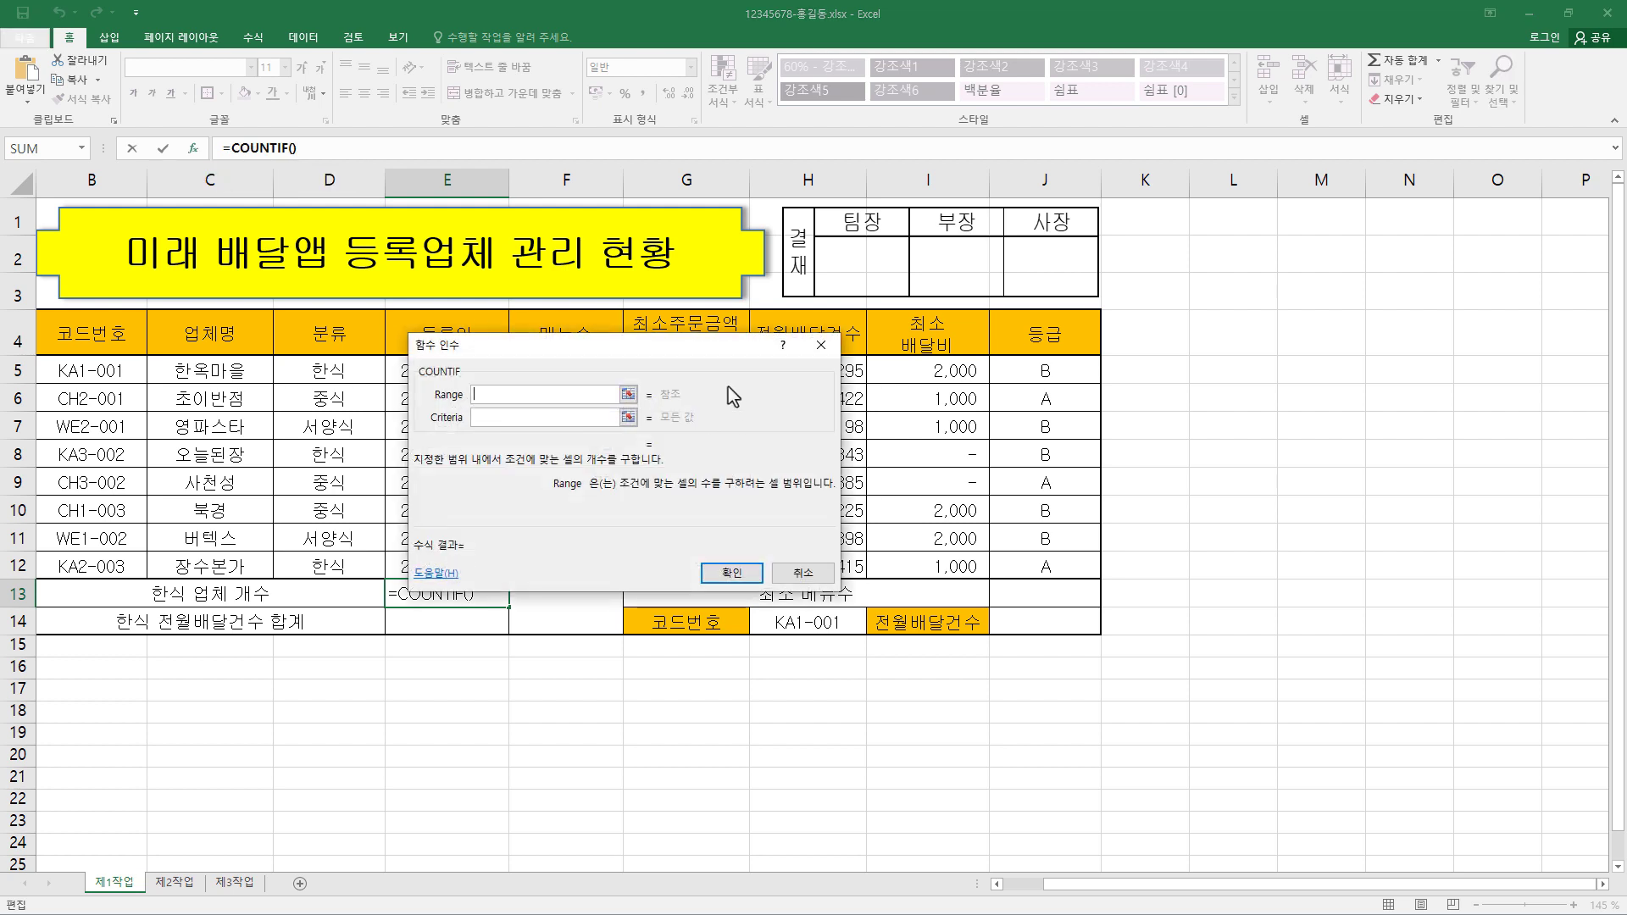
Set the COUNTIF arguments Range to D5:D12 and Criteria to "한식", and apply the formula
left_click_drag(630, 421, 753, 382)
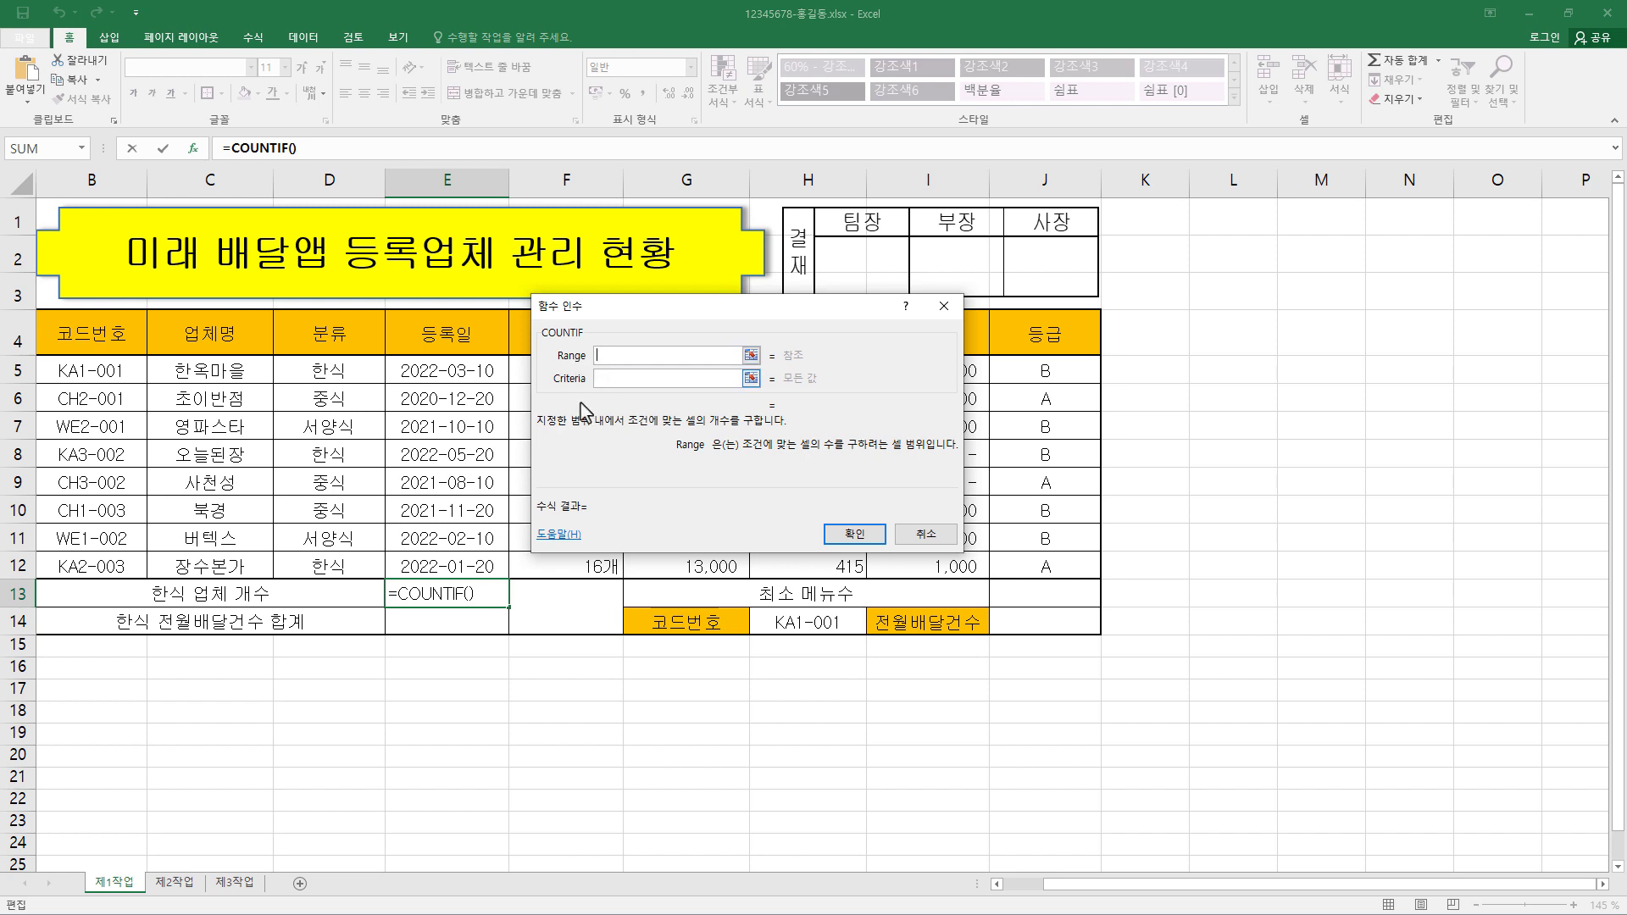
left_click_drag(675, 309, 792, 307)
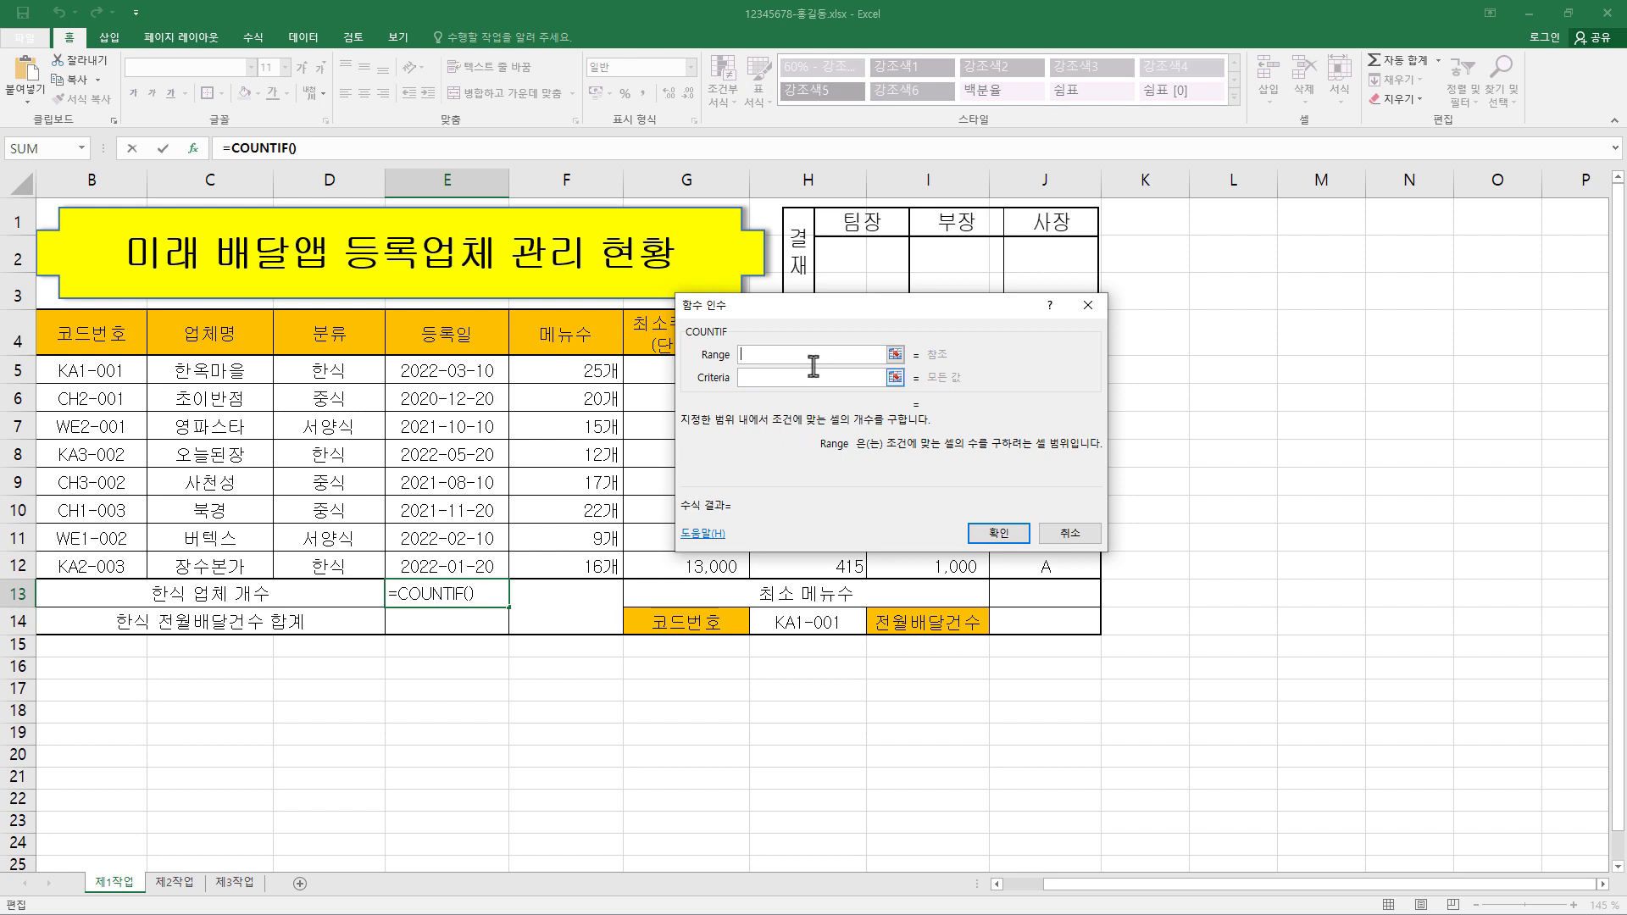
left_click_drag(817, 307, 889, 369)
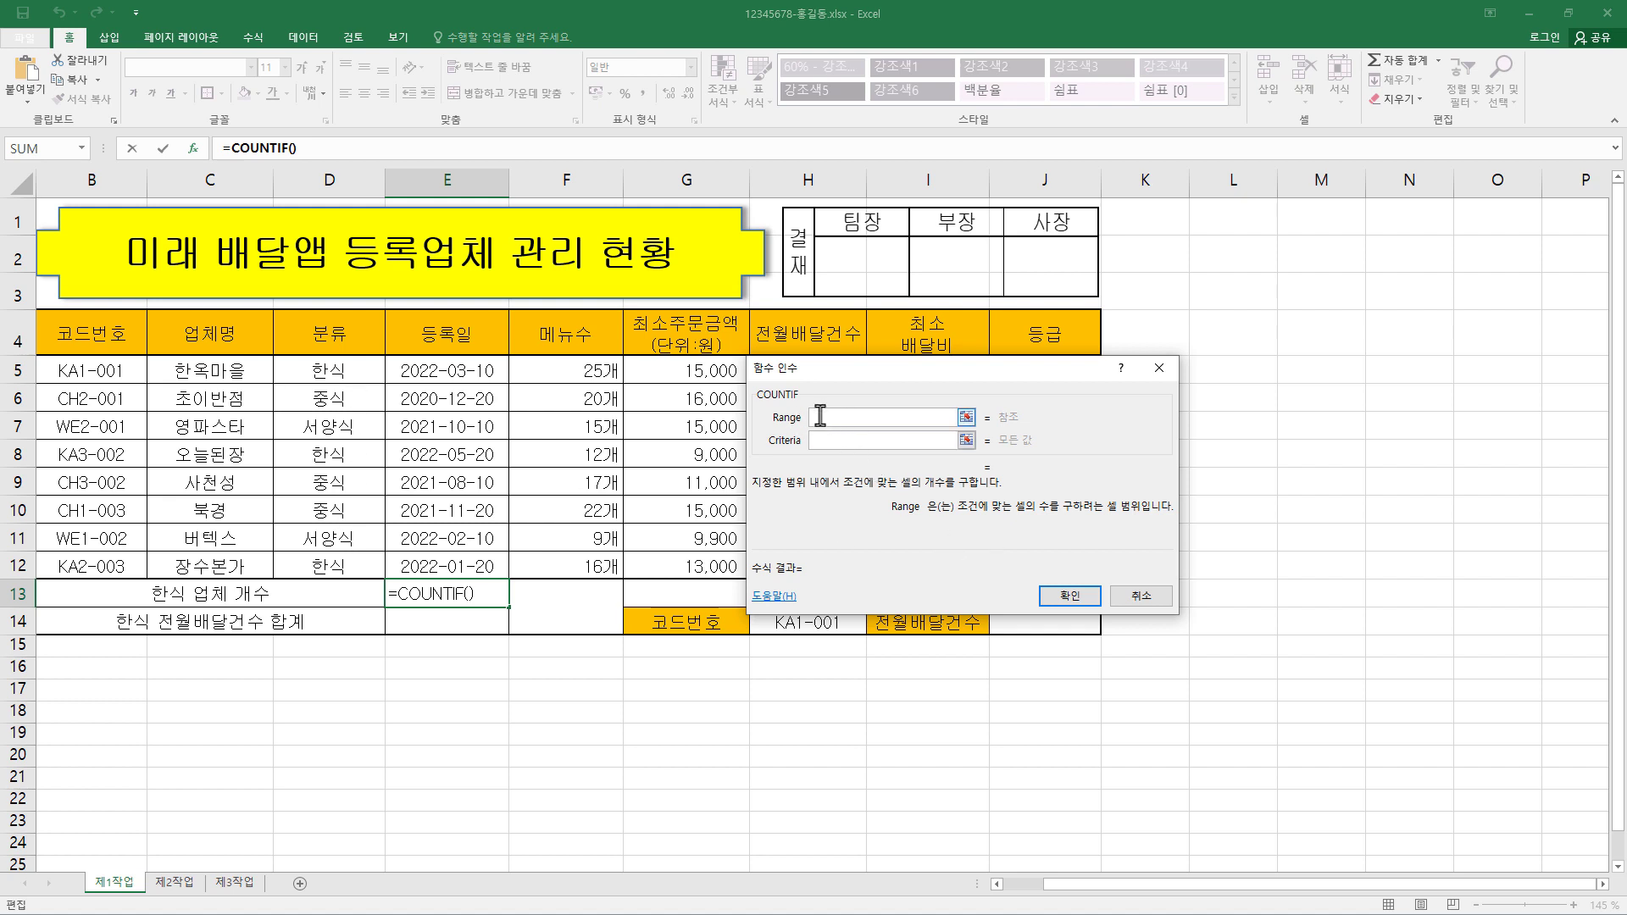
left_click_drag(343, 372, 343, 570)
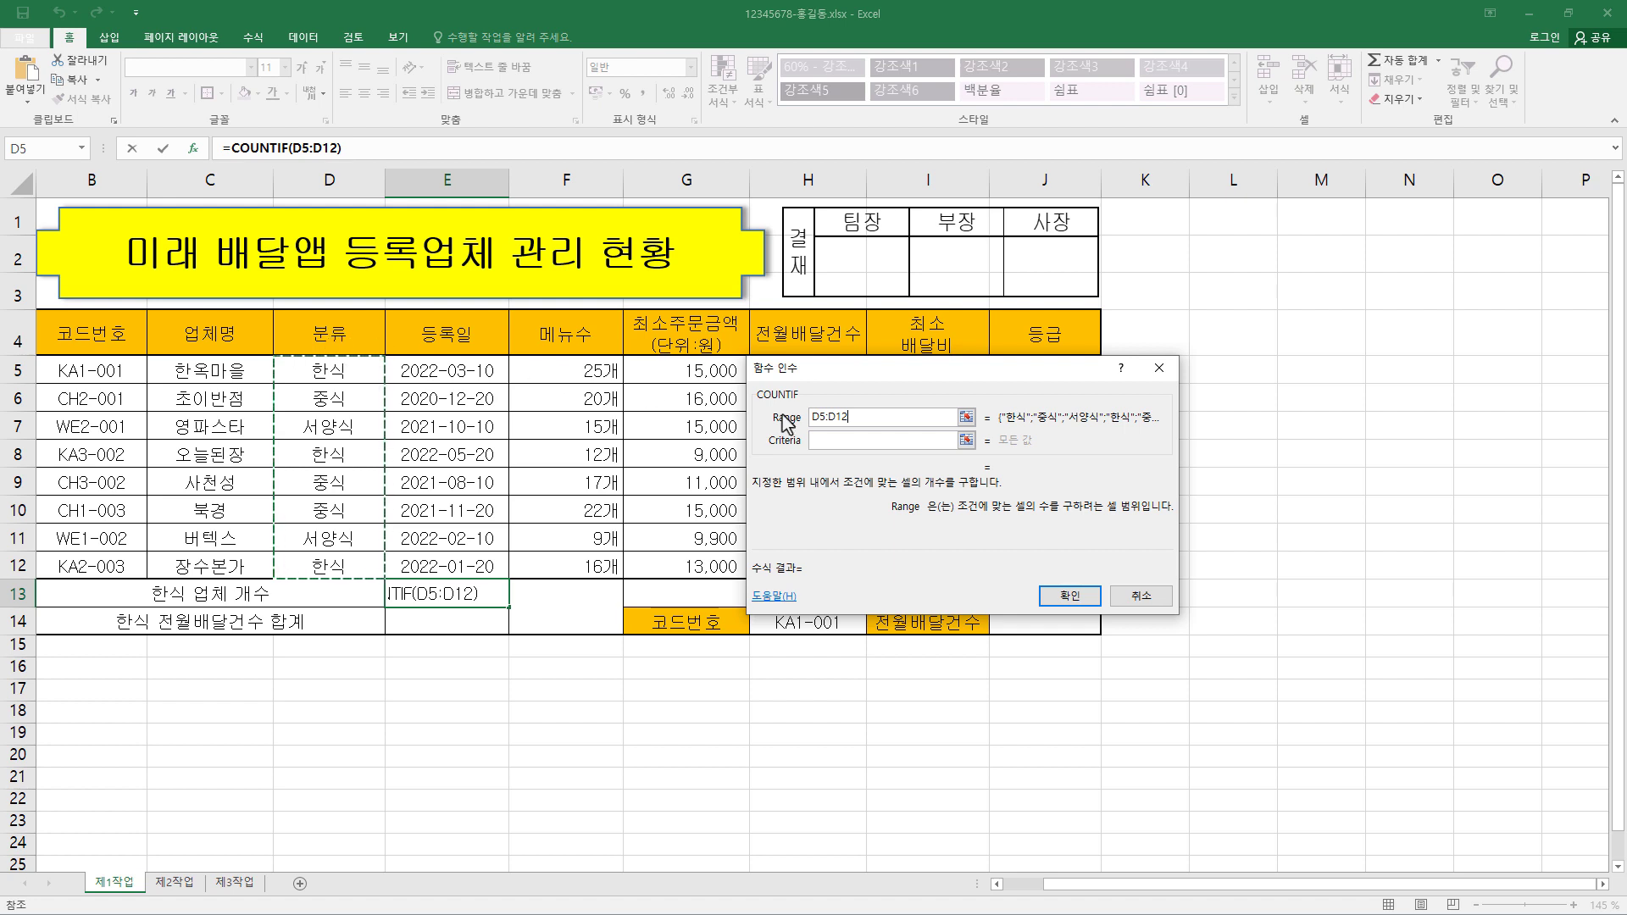
left_click(843, 439)
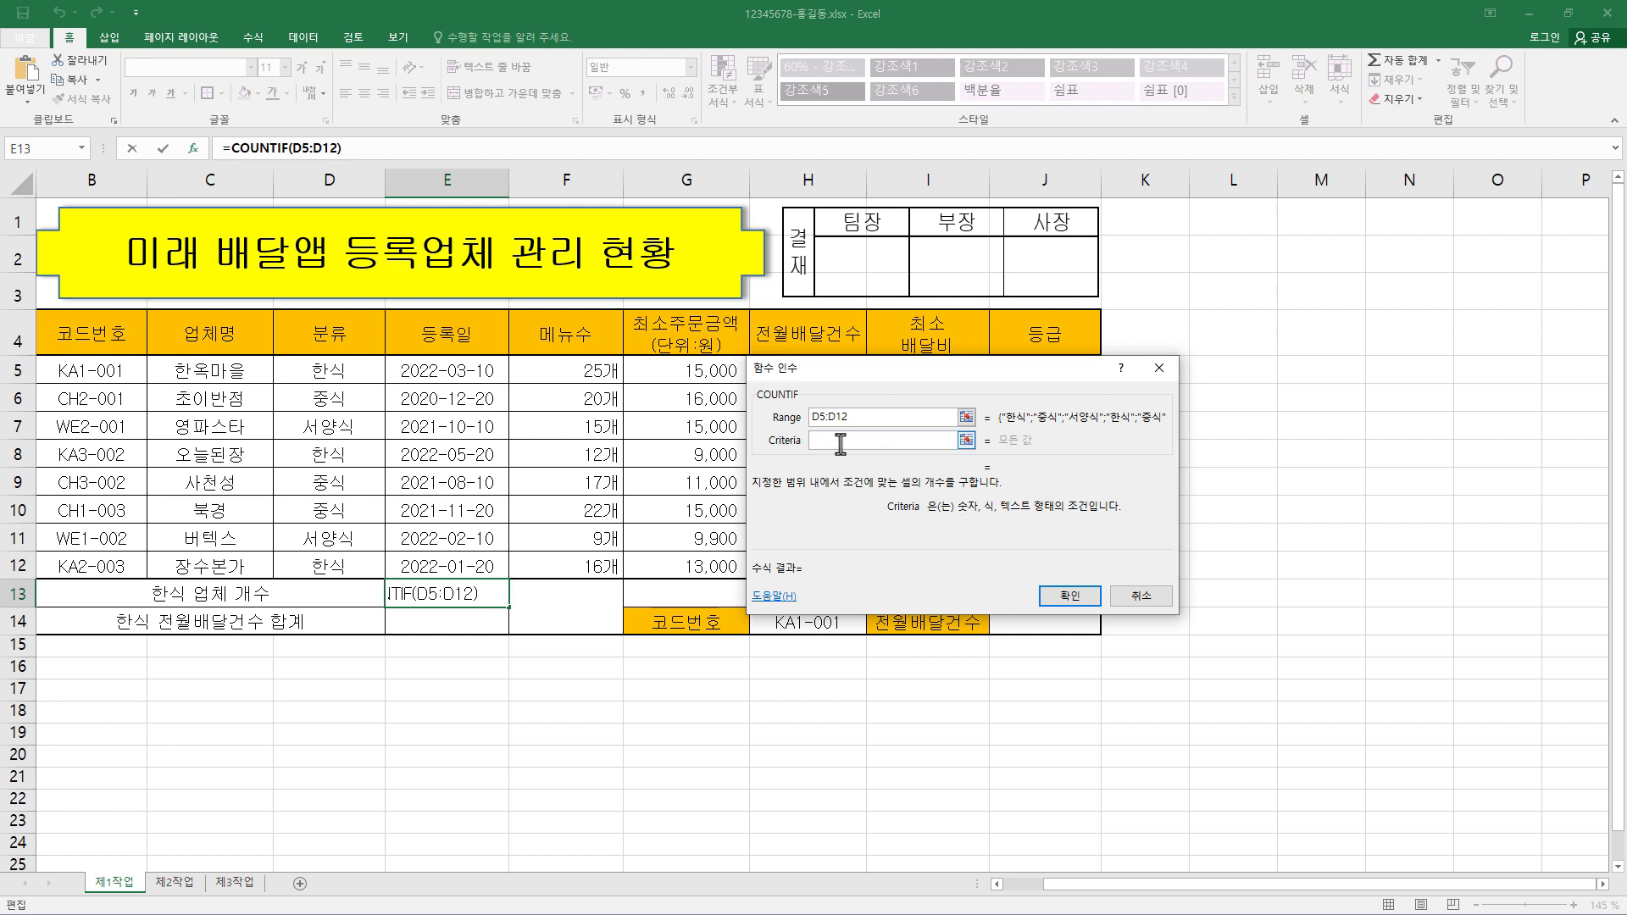
type("ㅎㅏㄴㅅㅣ")
left_click(862, 420)
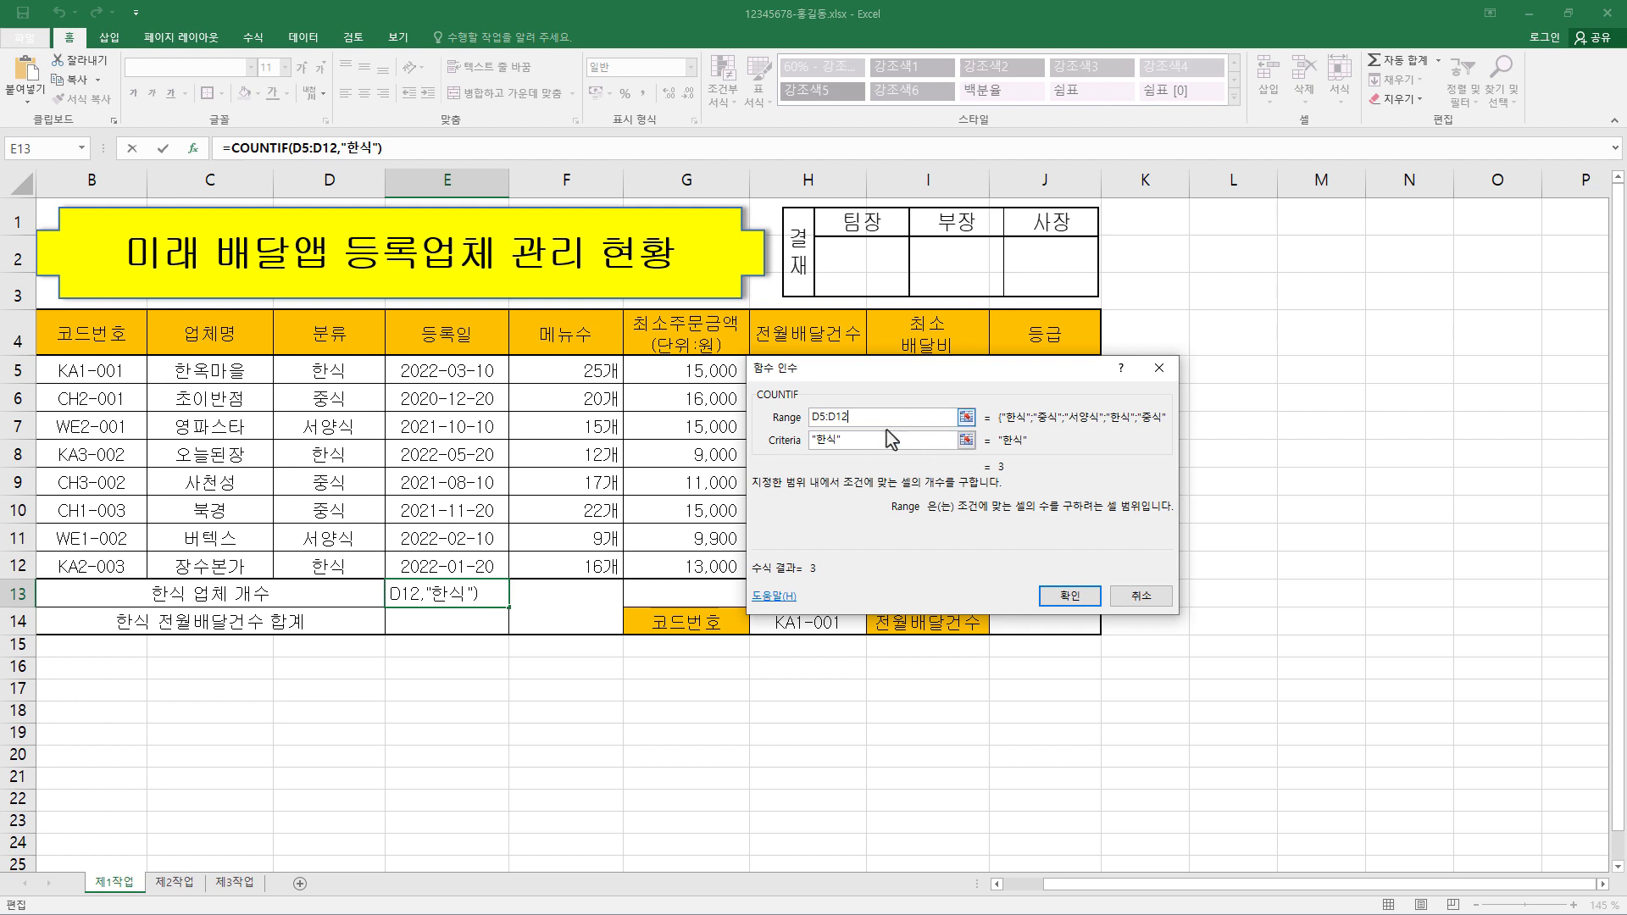
left_click(1080, 596)
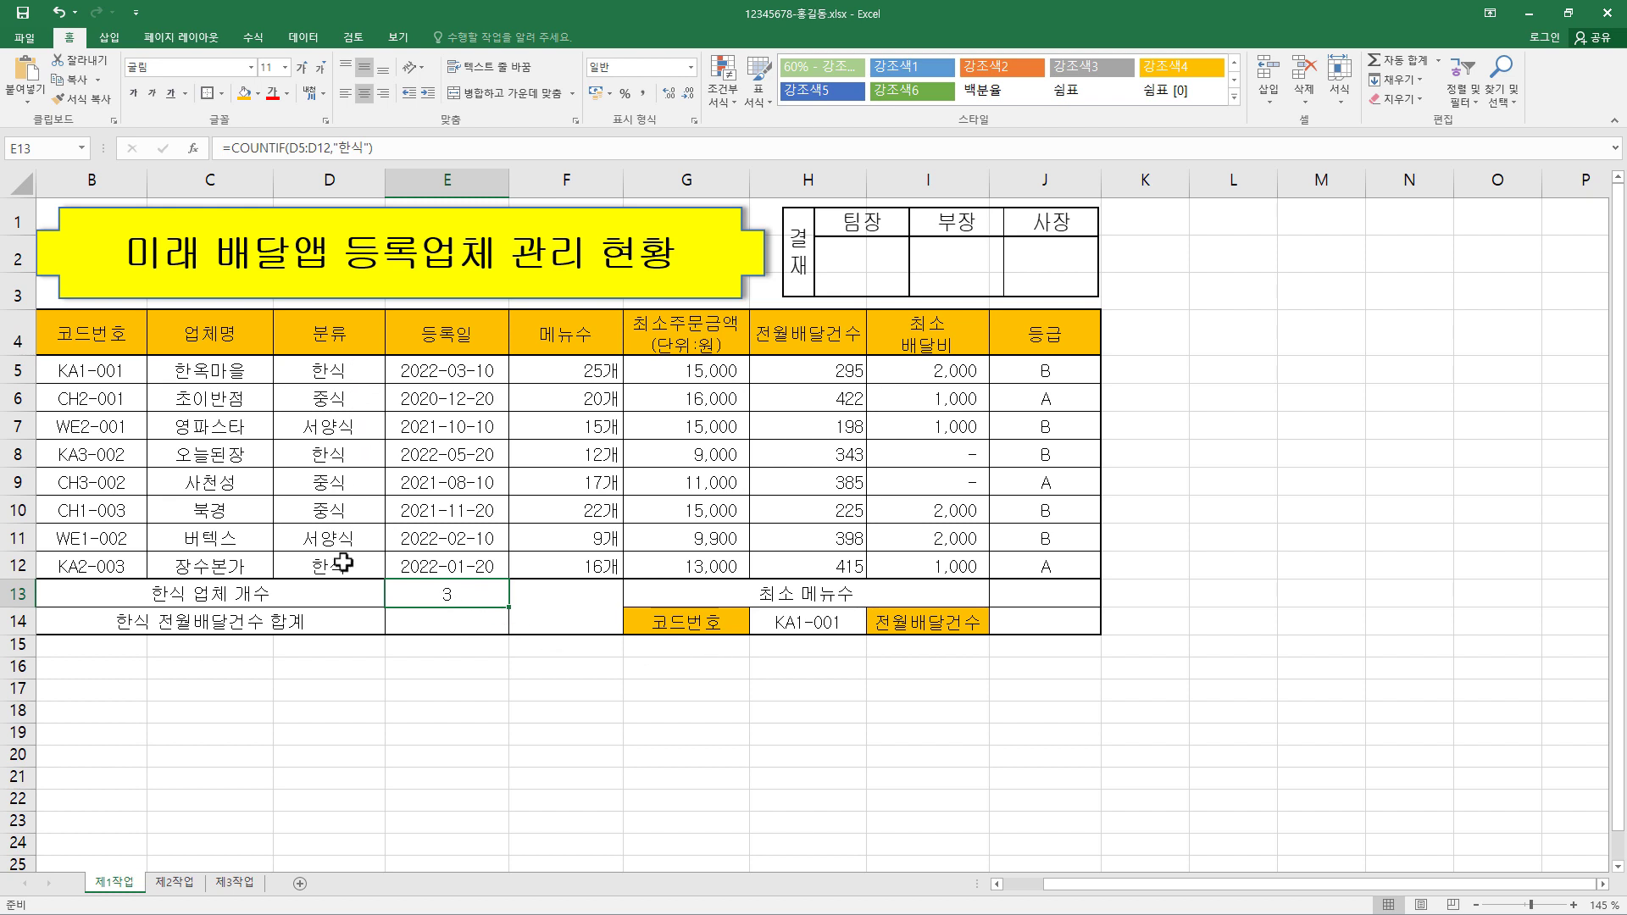
left_click(351, 370)
left_click(342, 449)
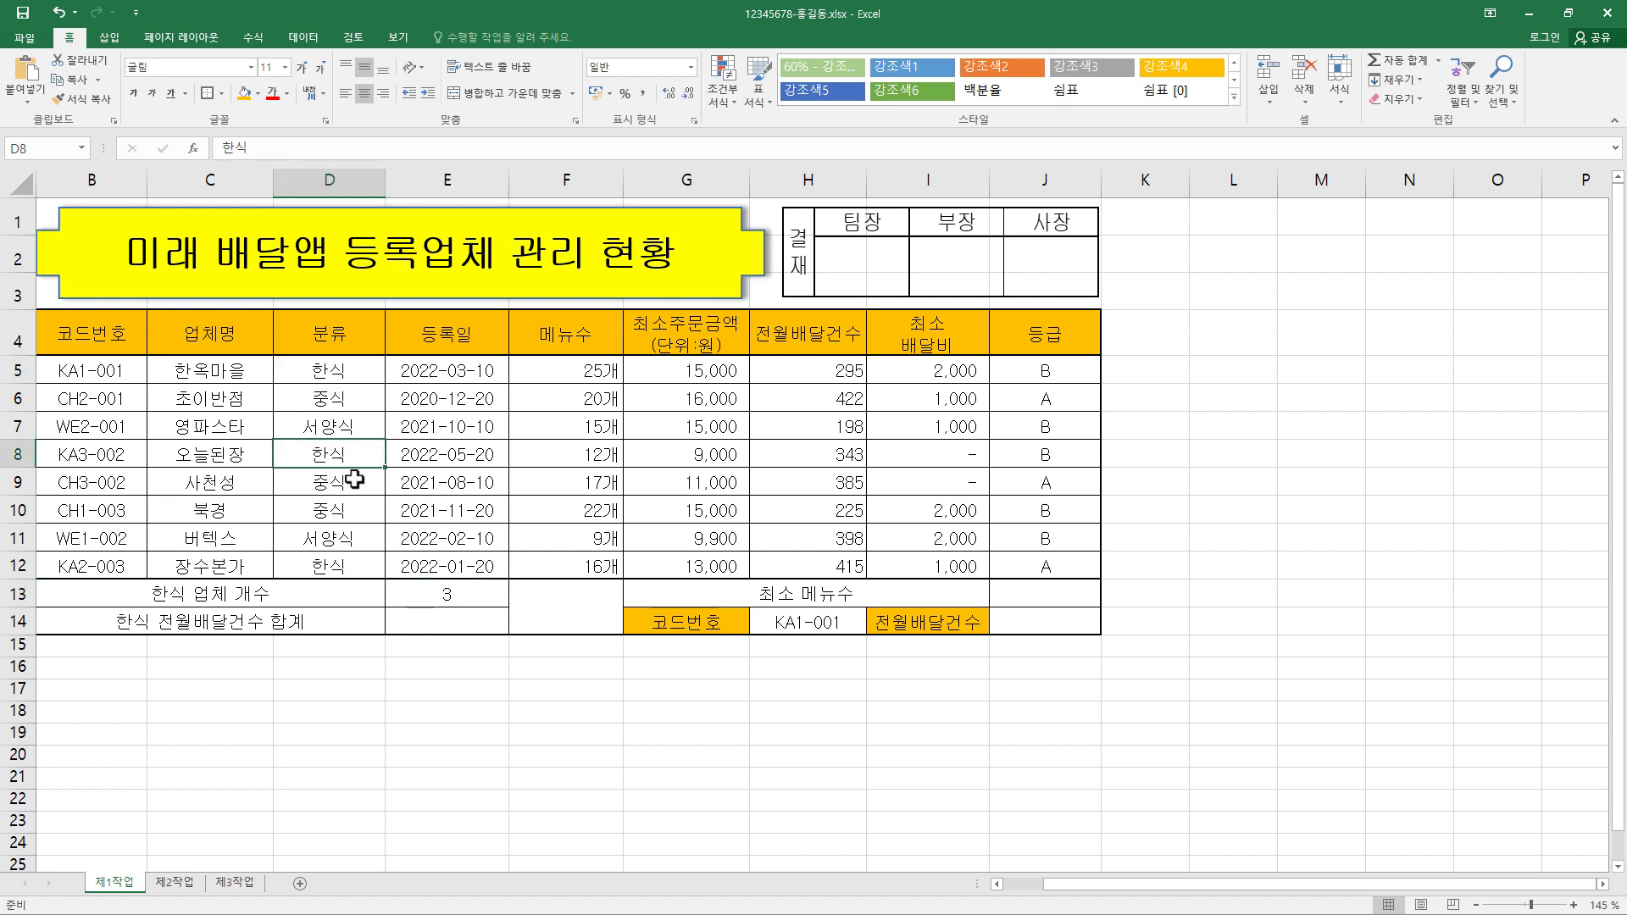
left_click(353, 565)
Right-align the 한식 업체 개수 result in E13 and append &"개" to its COUNTIF formula
left_click(479, 599)
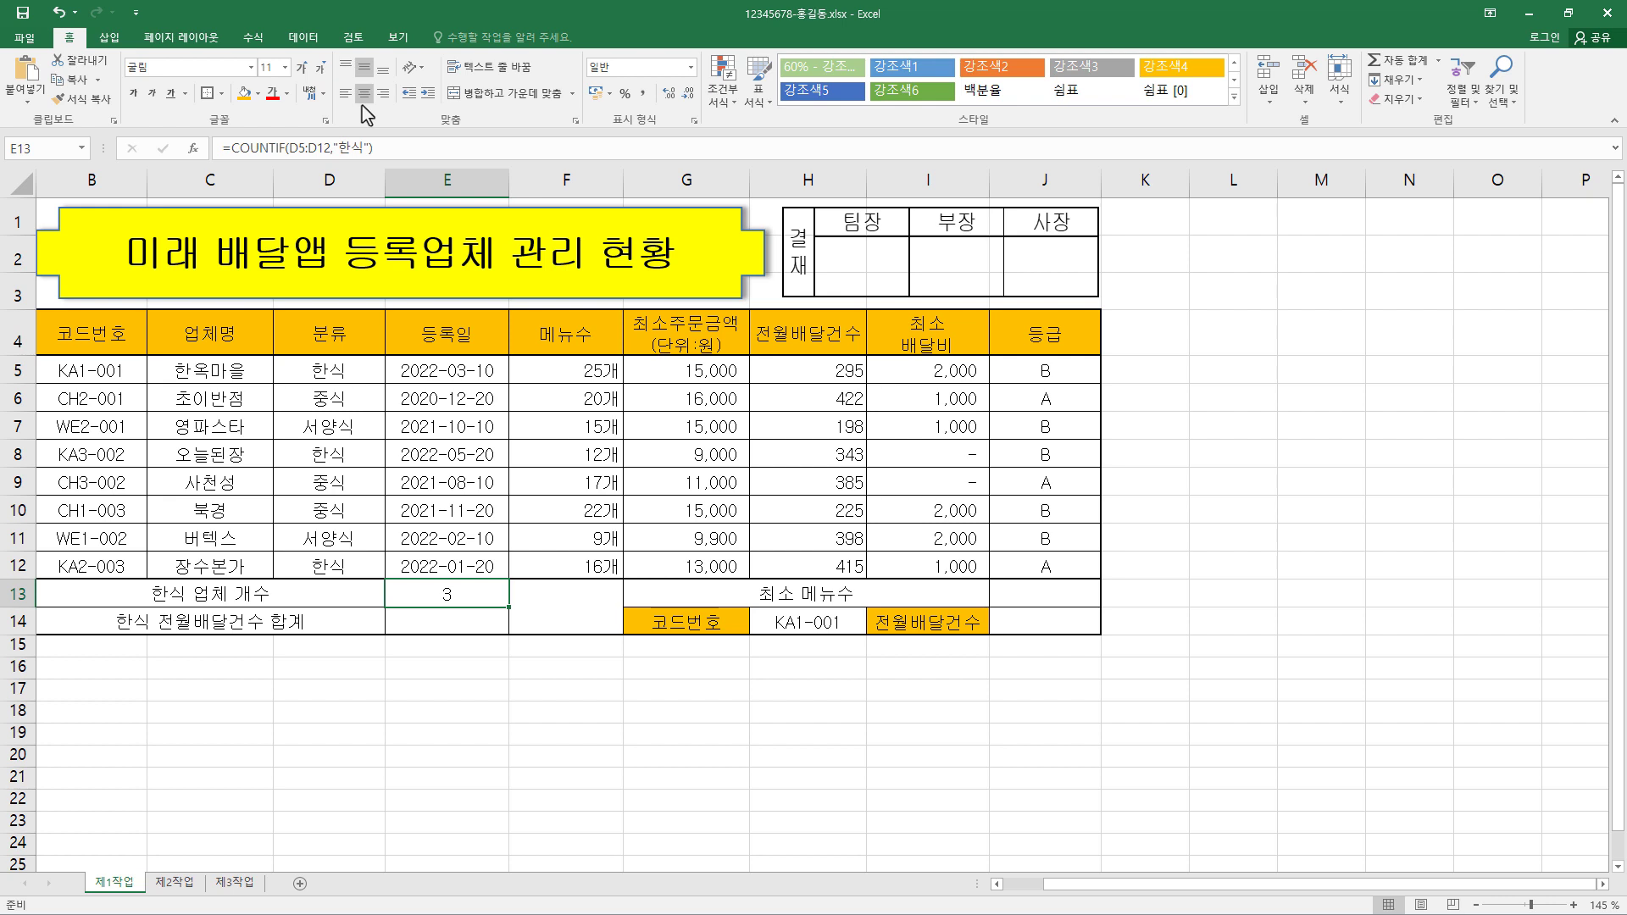
left_click(383, 92)
left_click(433, 157)
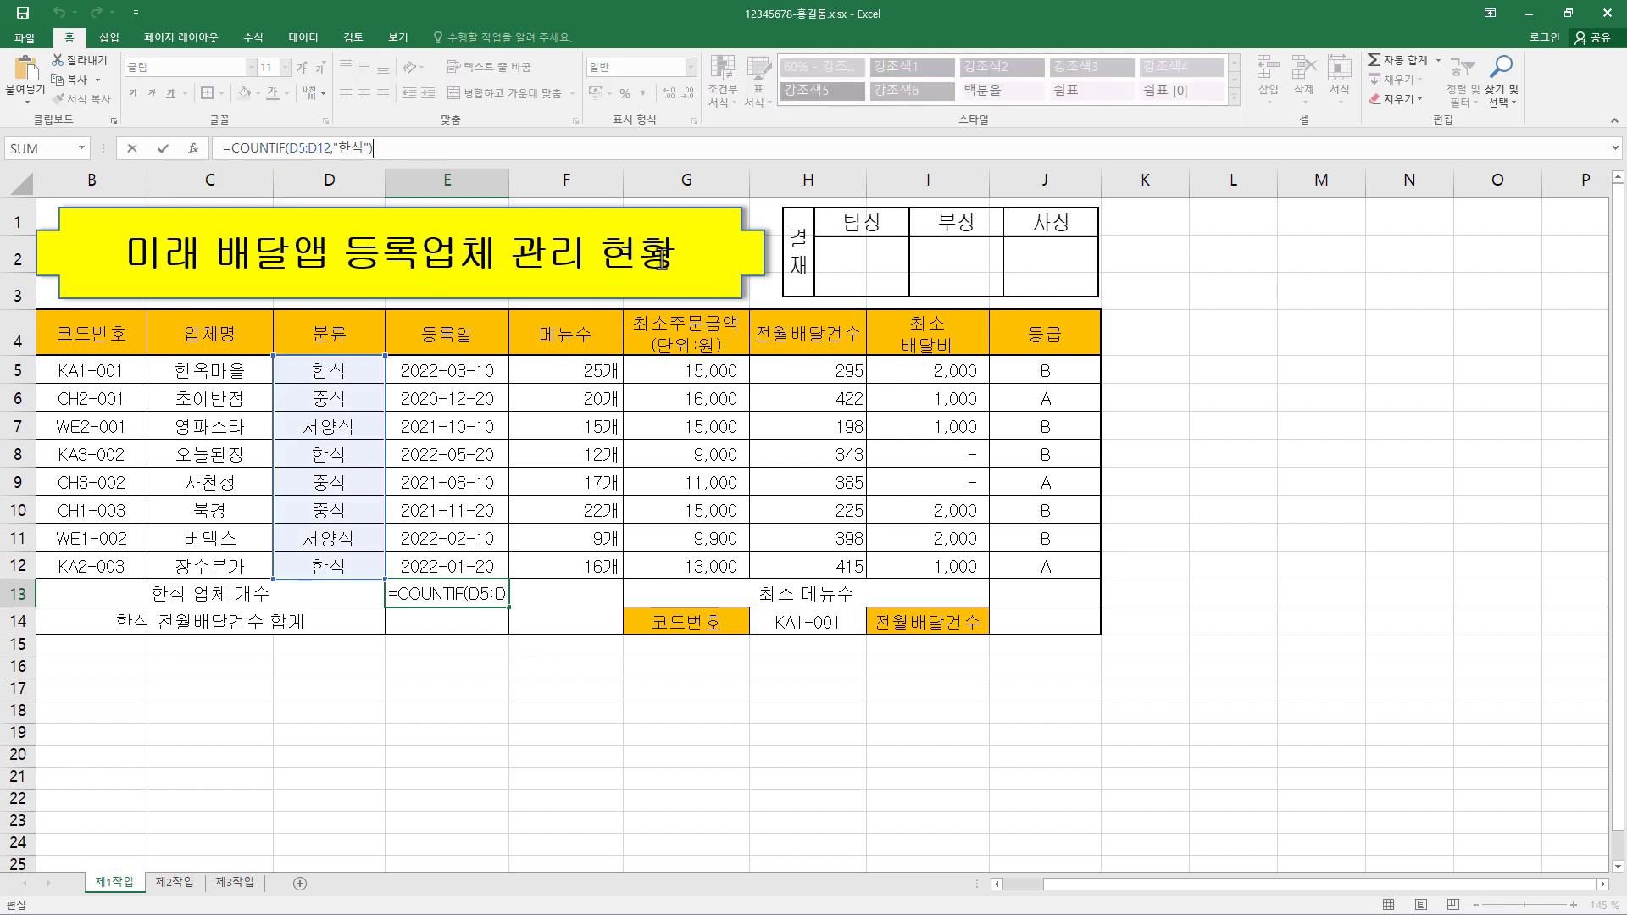
key("End")
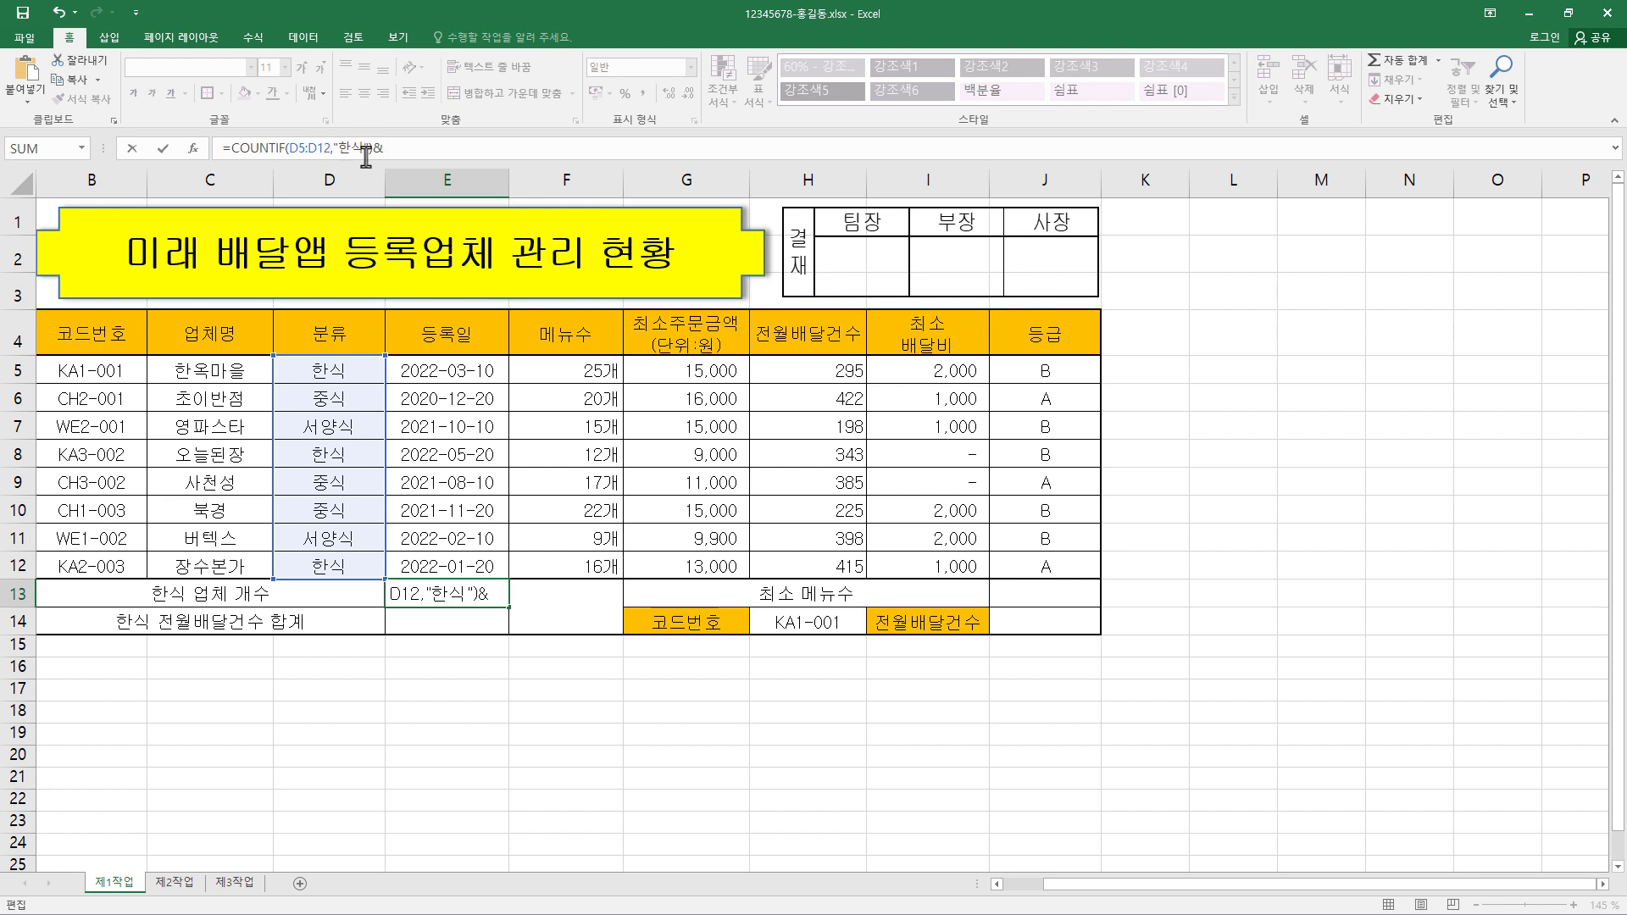
type("&")
type("\"개")
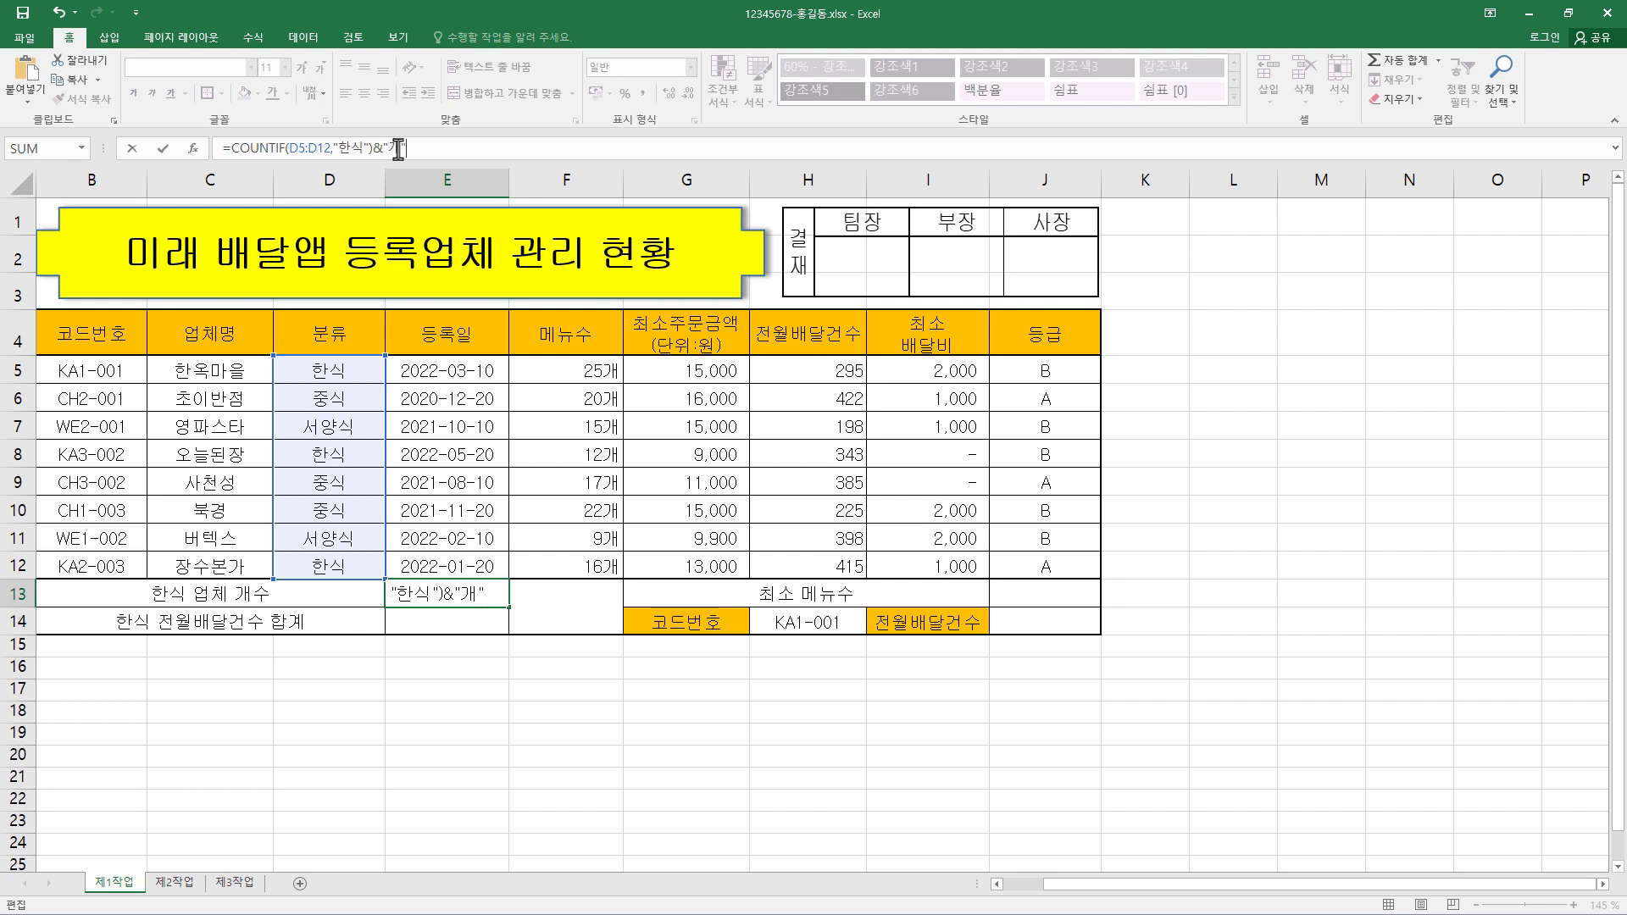
key("Return")
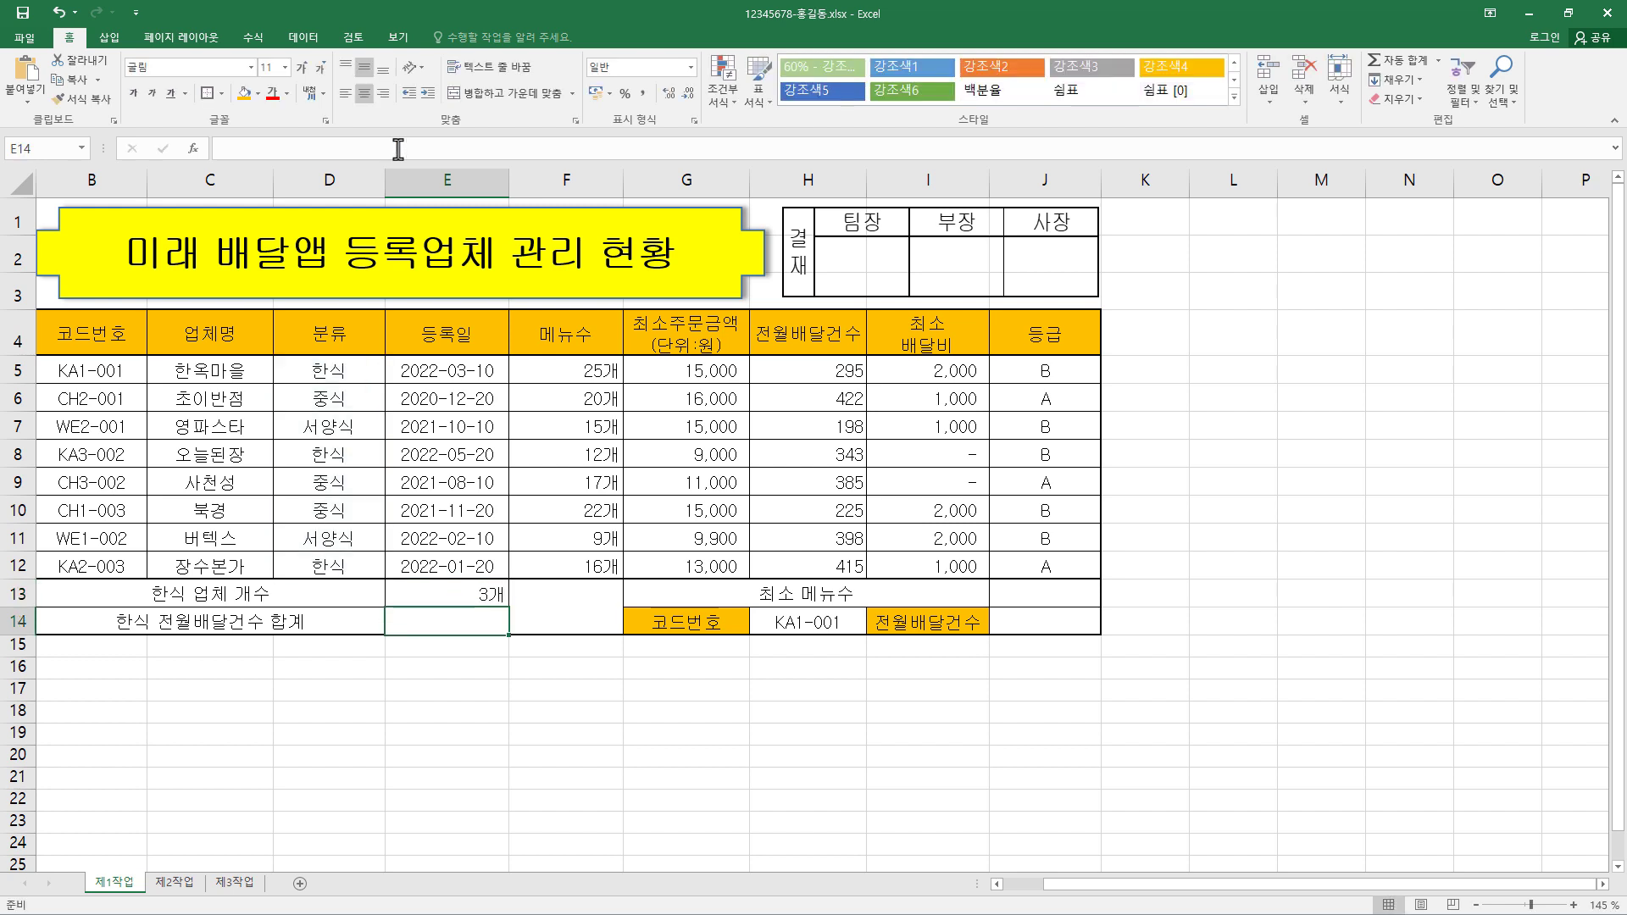
left_click(504, 595)
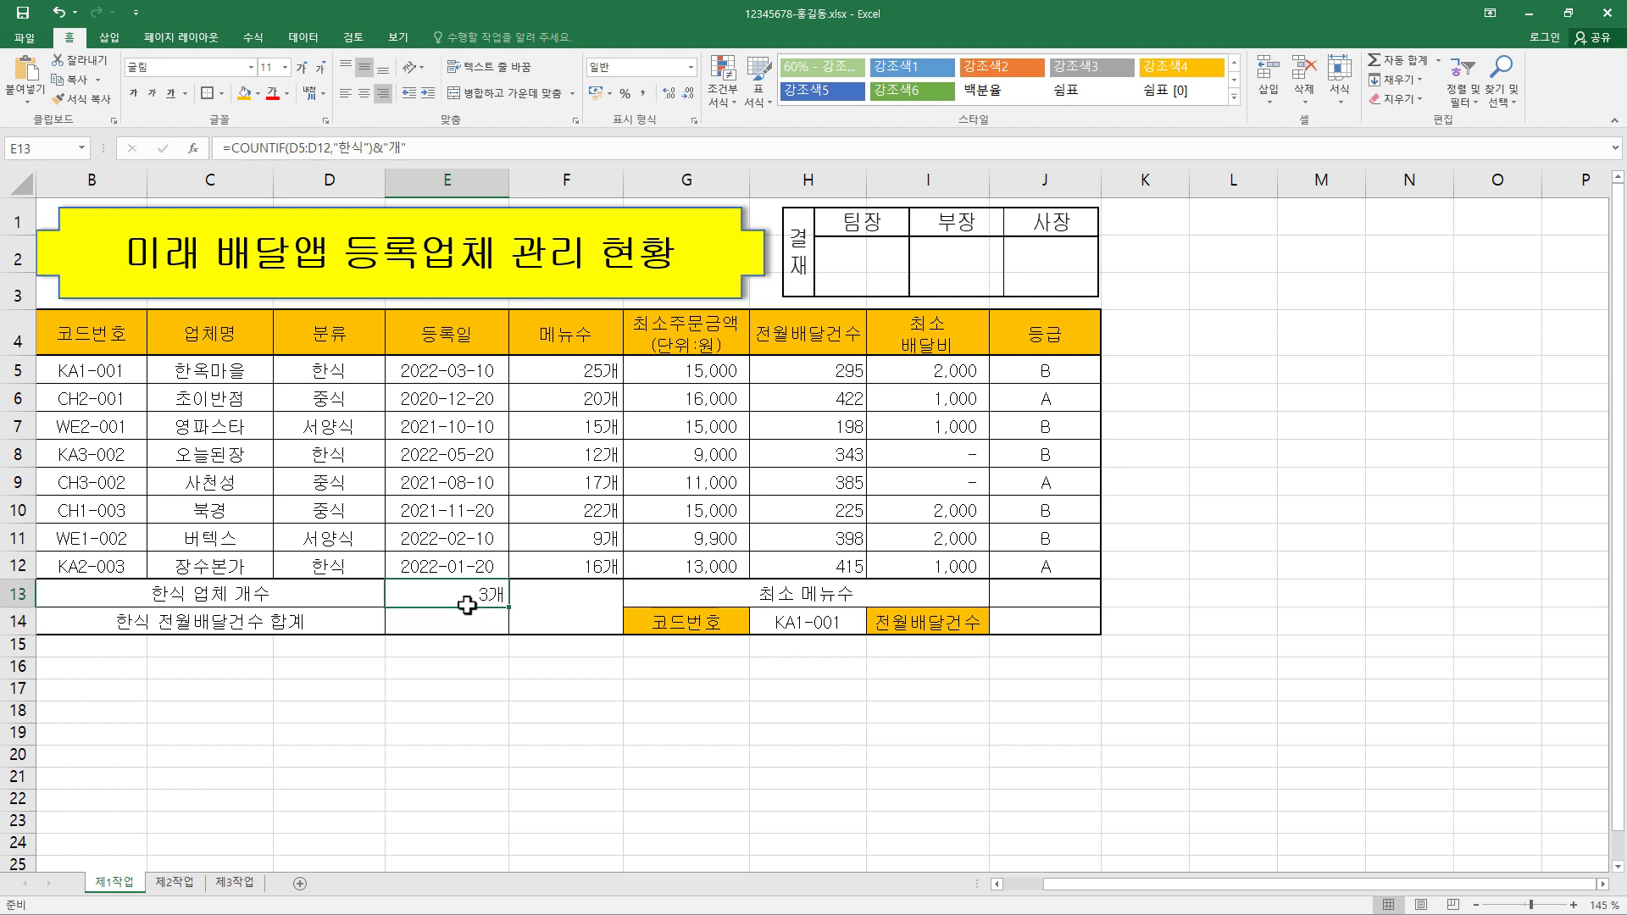
left_click(450, 624)
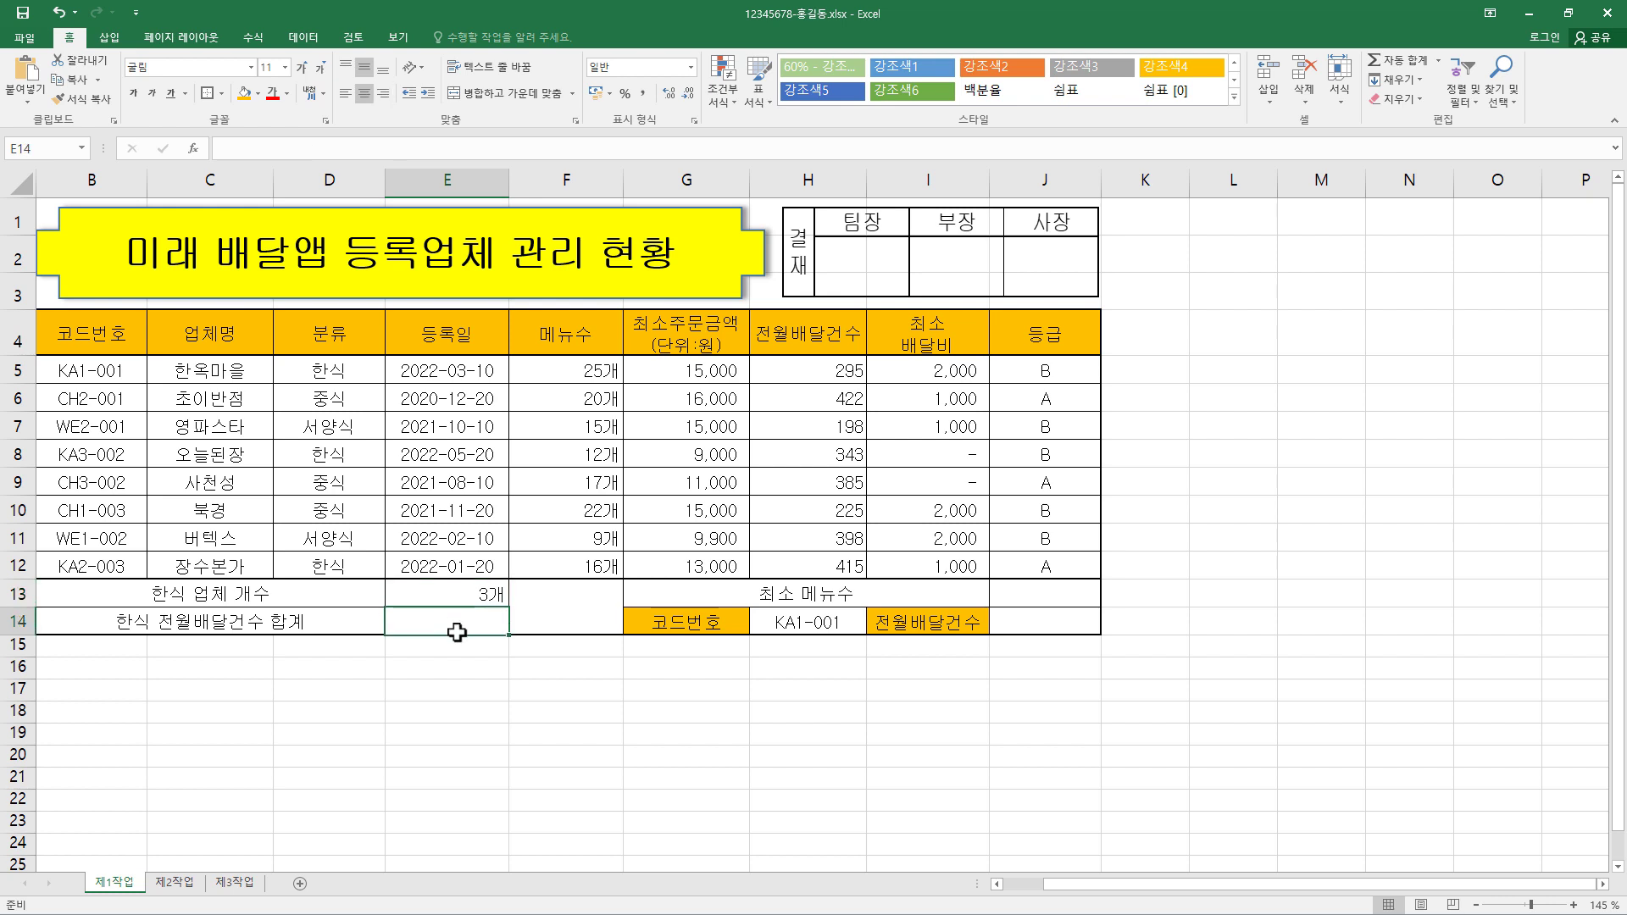
left_click(811, 346)
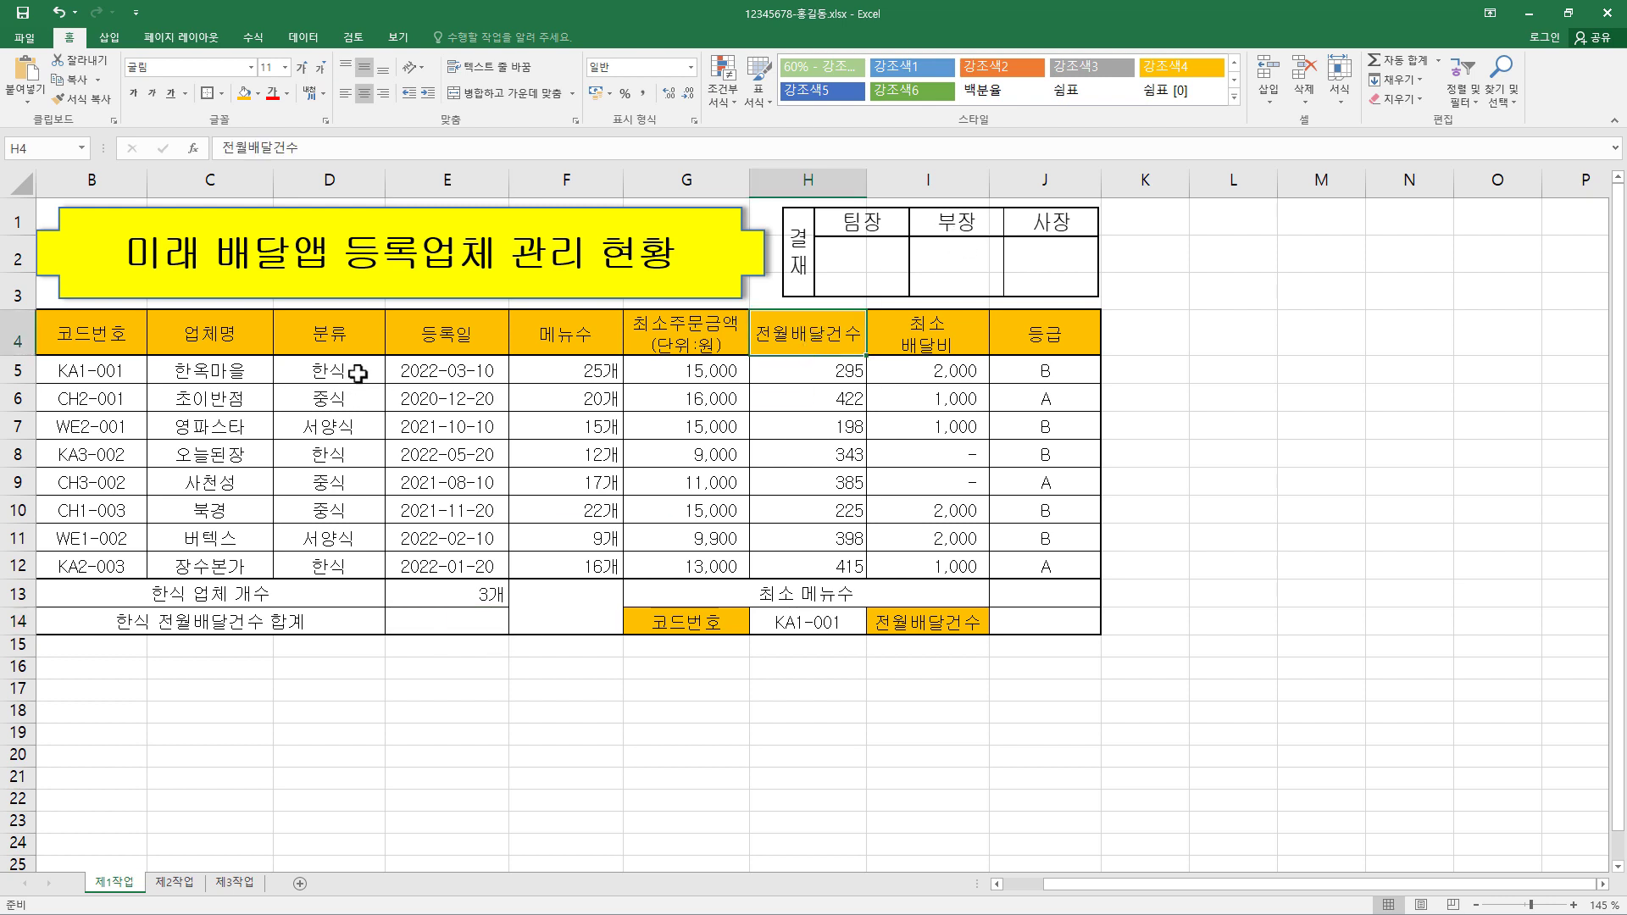
left_click(355, 343)
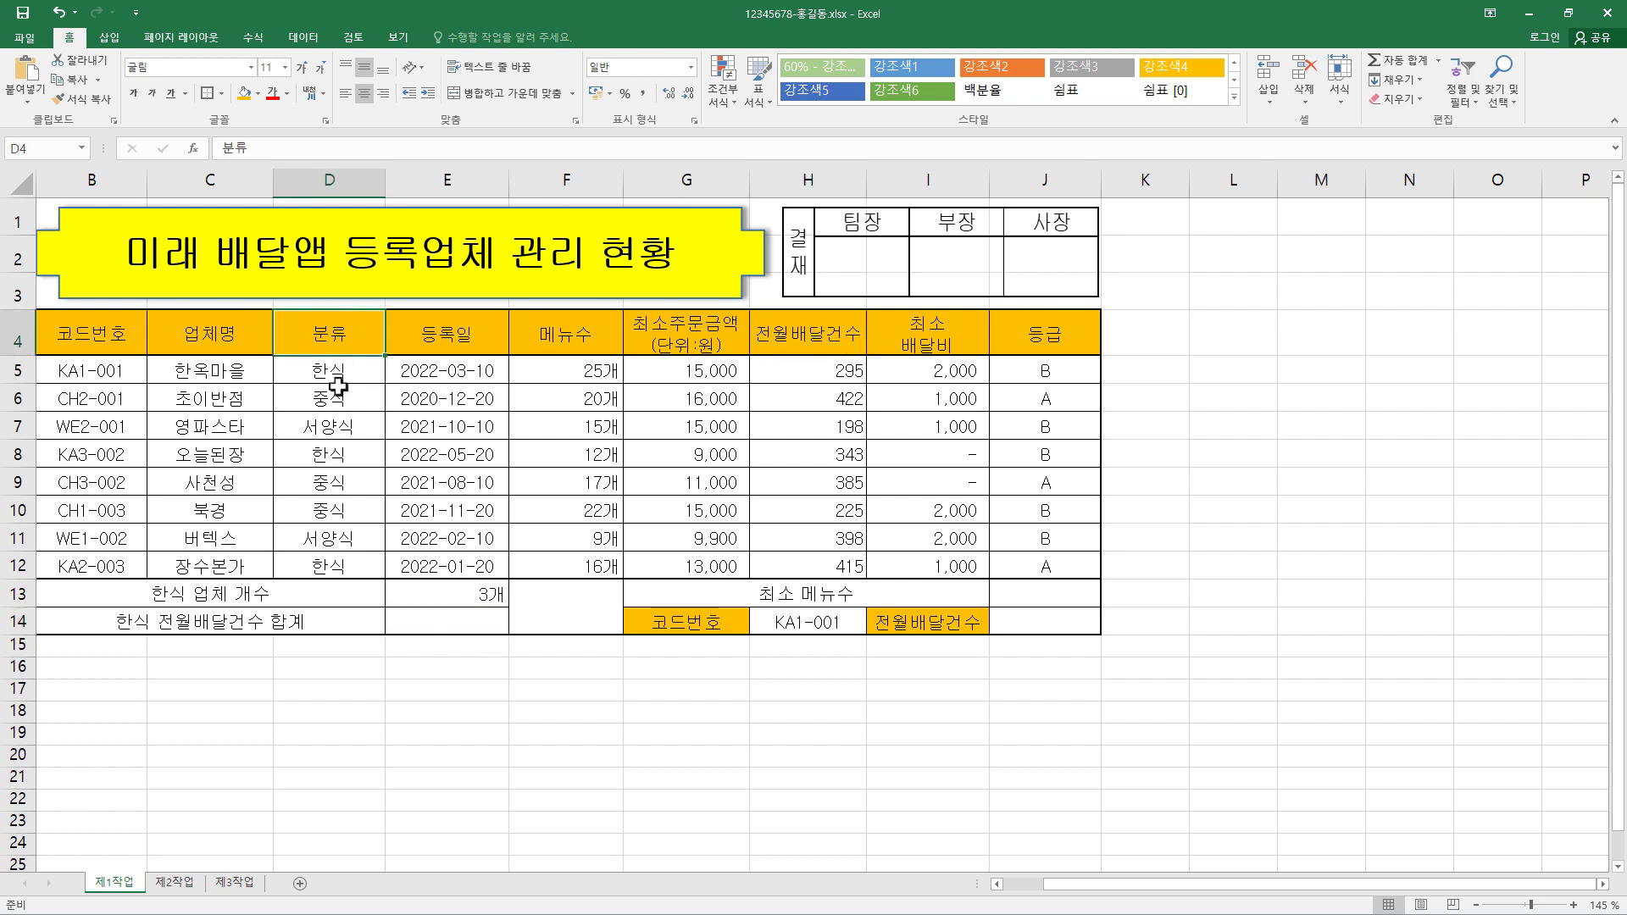
left_click(768, 337)
left_click(334, 339)
left_click(462, 625)
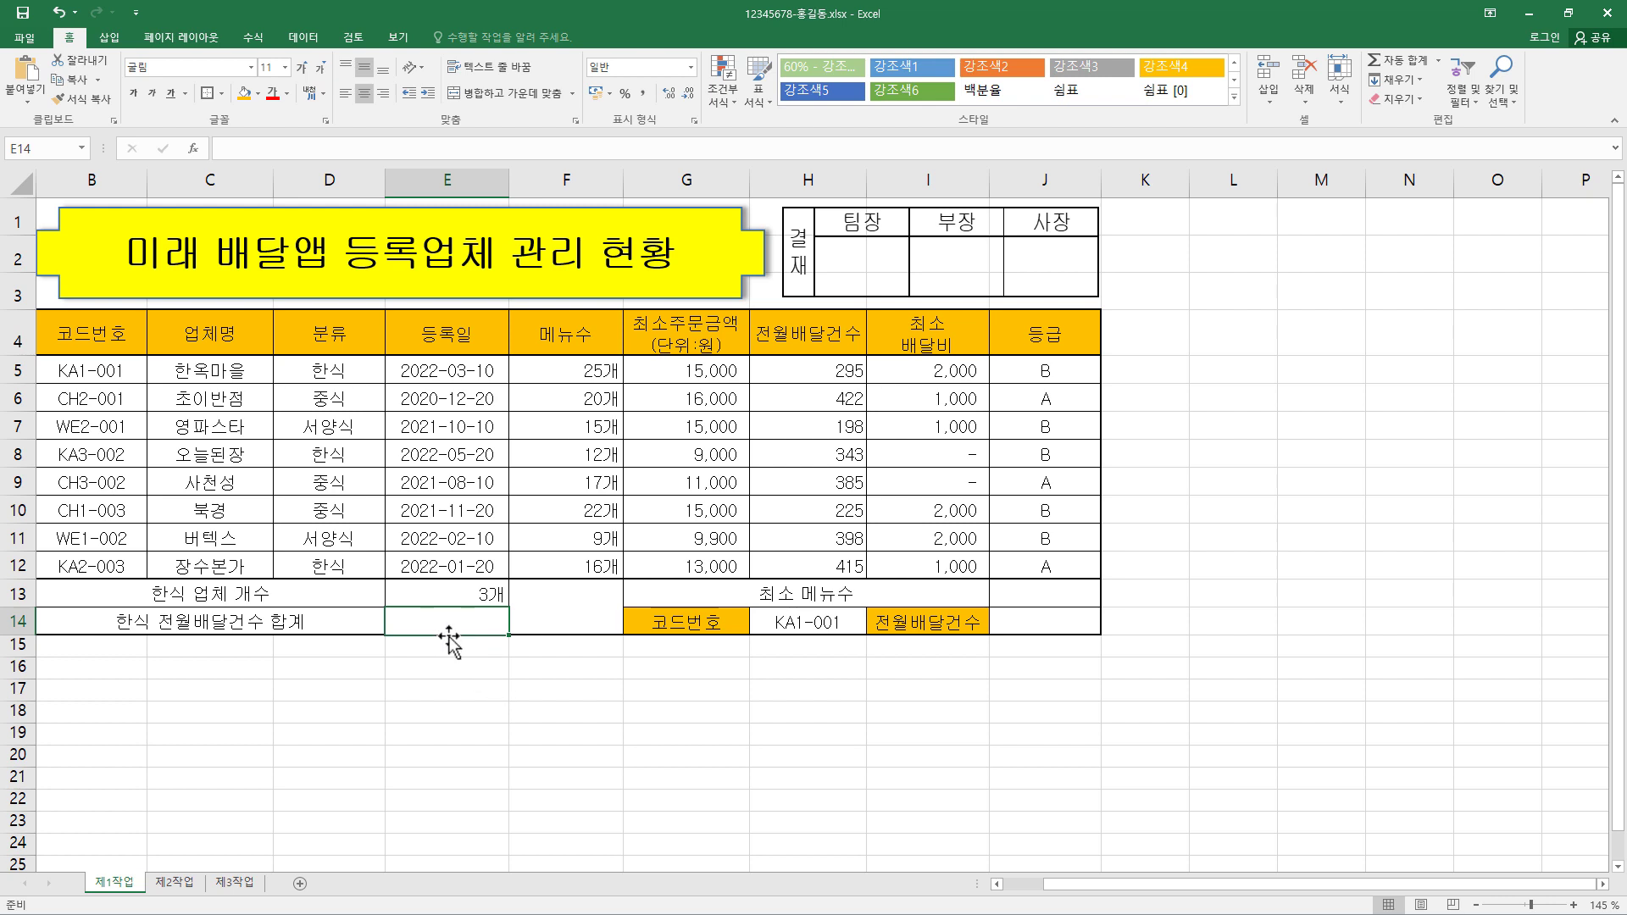
Enter =DSUM(B4:H12,7,D4:D5) in the empty cell E19 below the table and review its database argument
left_click(439, 736)
type("=DSUM(B4:H12,7,D4:D5)")
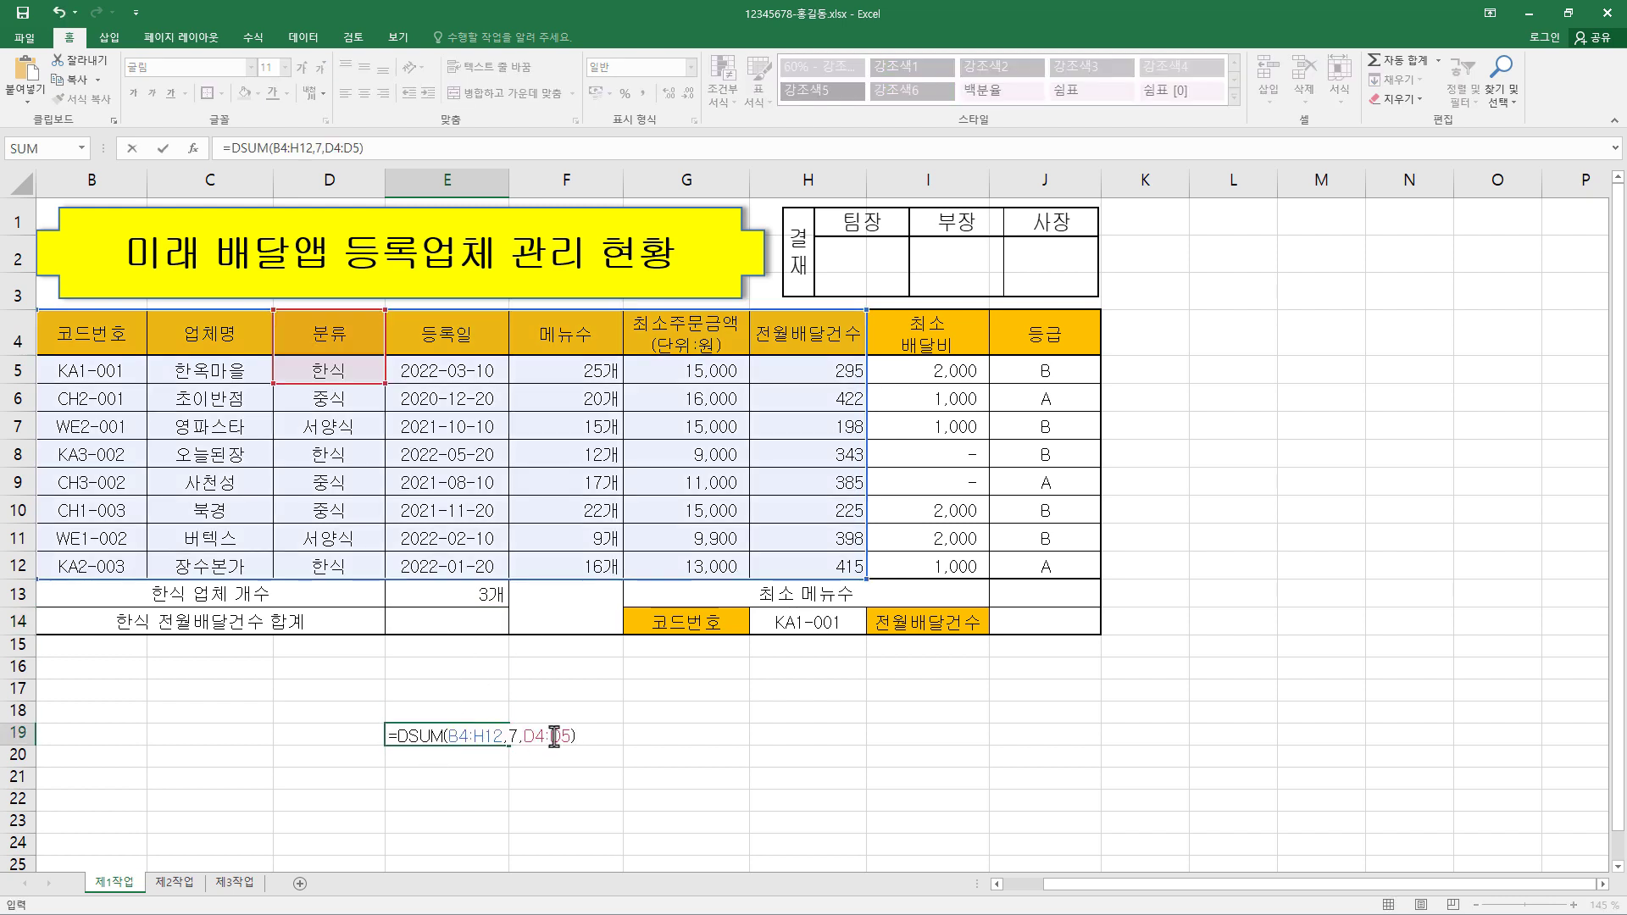
key("Return")
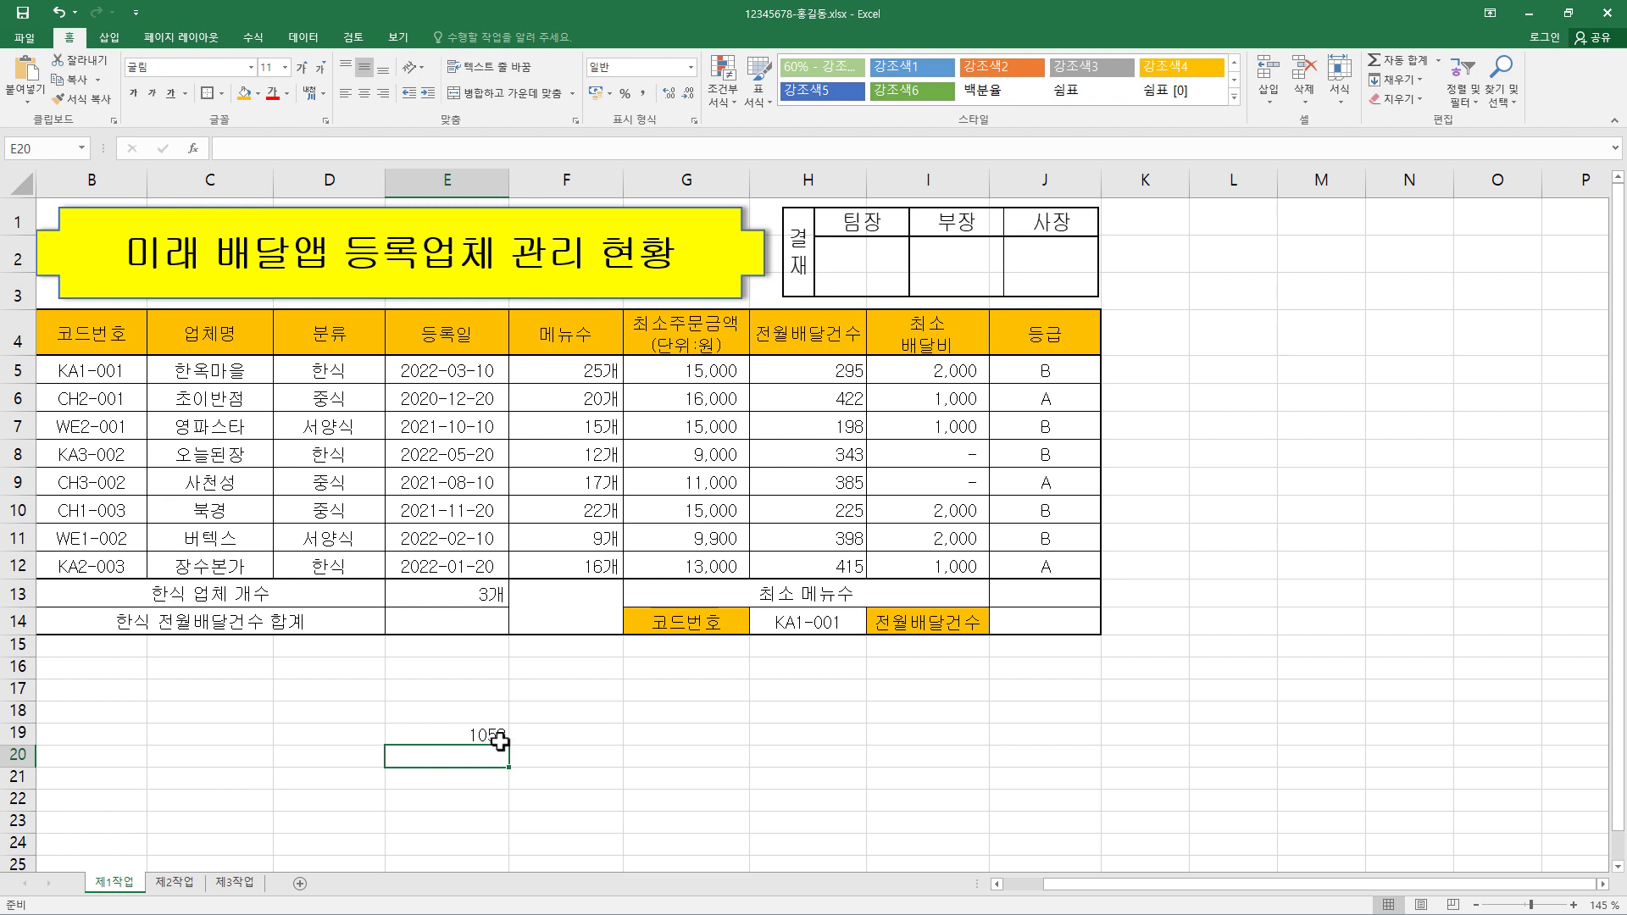
double_click(496, 734)
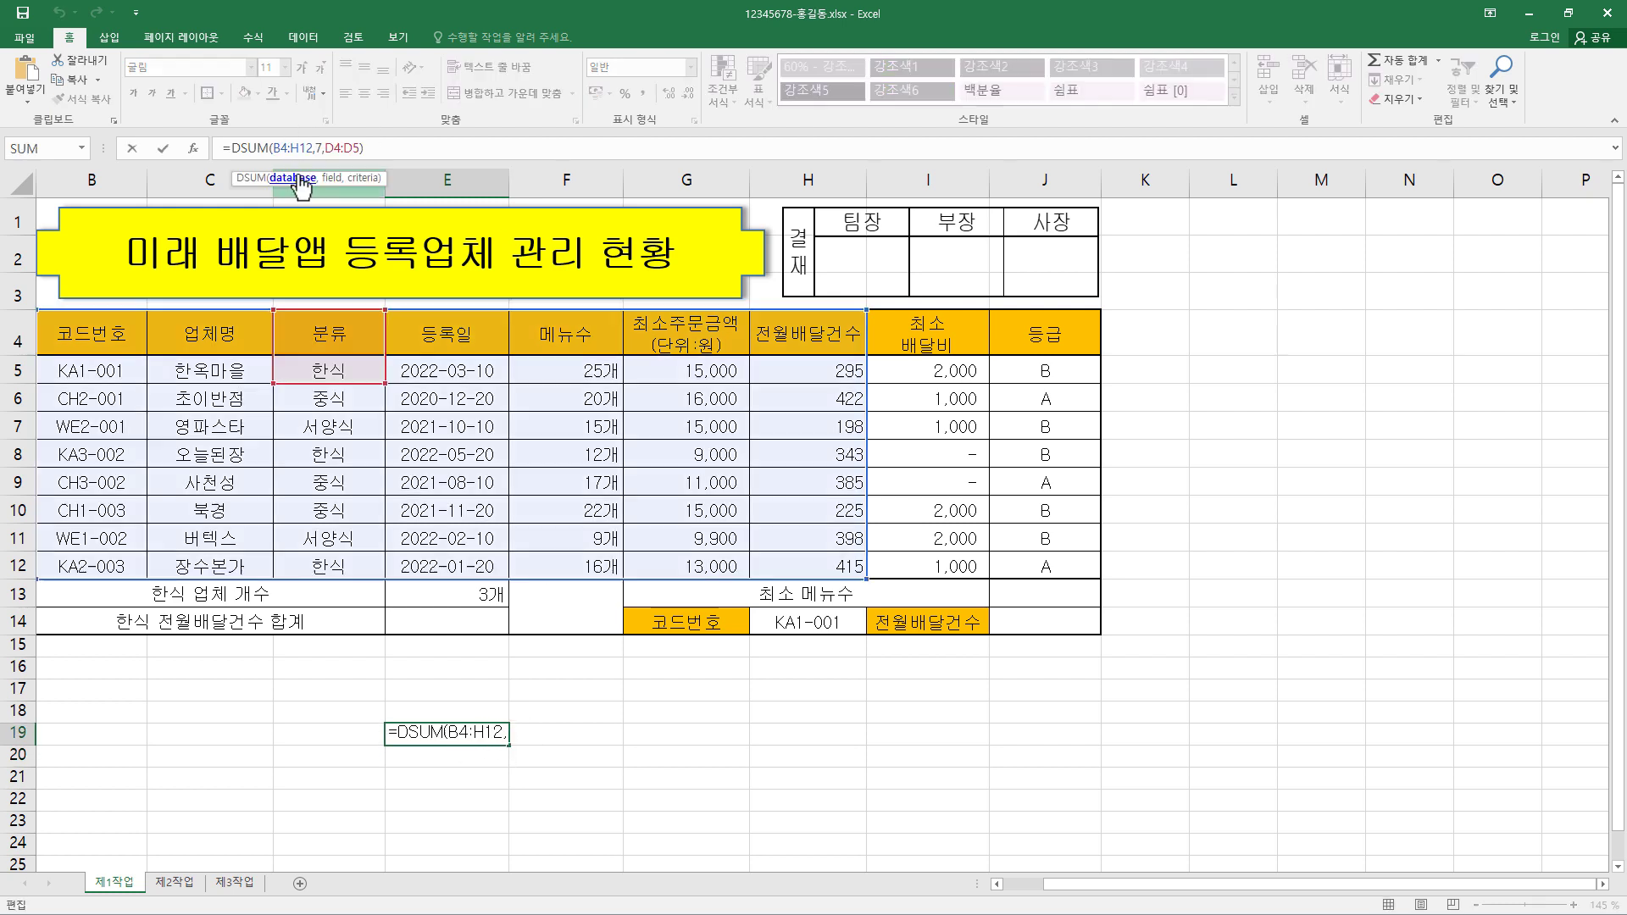
left_click(272, 149)
left_click(283, 150)
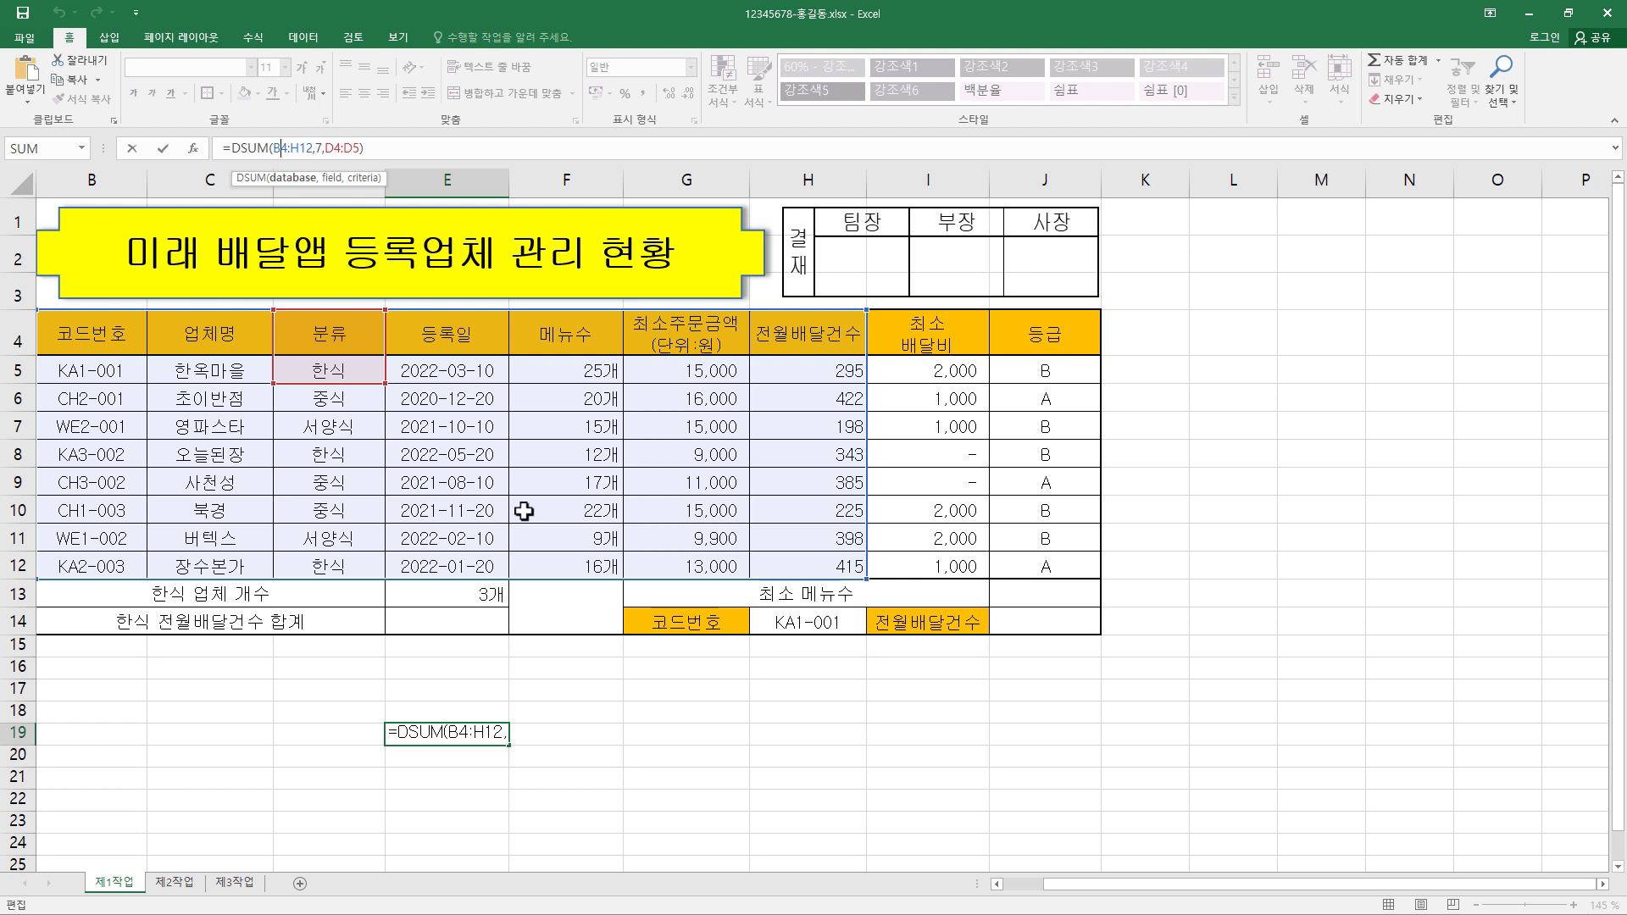
key("ctrl+Return")
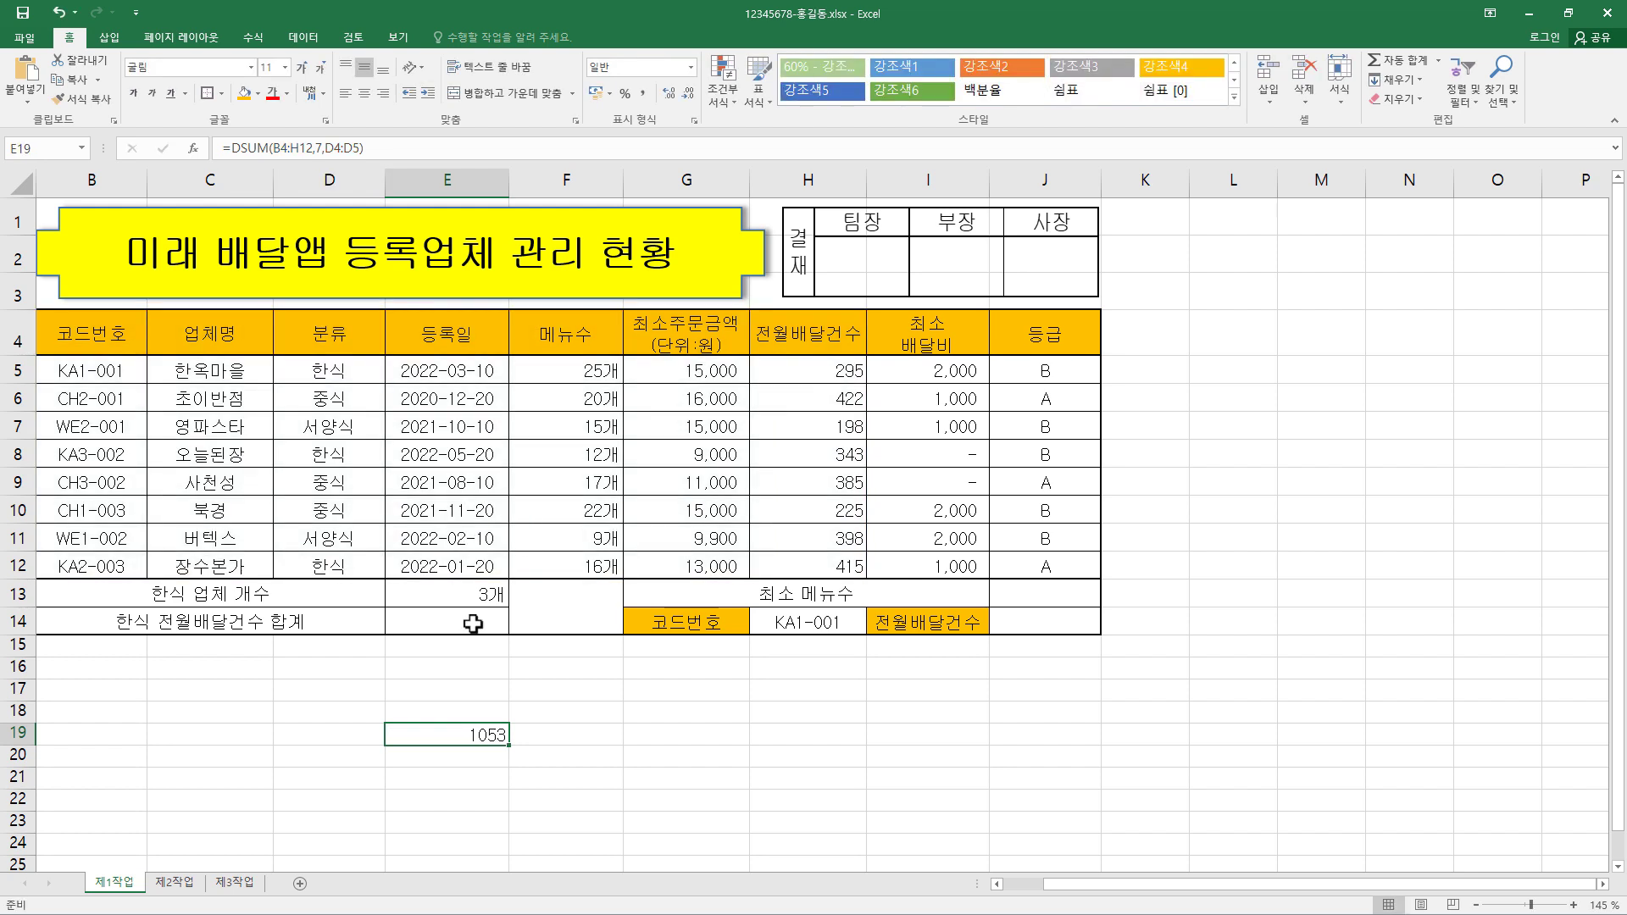
Start a DSUM formula in E14 for 한식 전월배달건수 합계 and open its function arguments
left_click(472, 623)
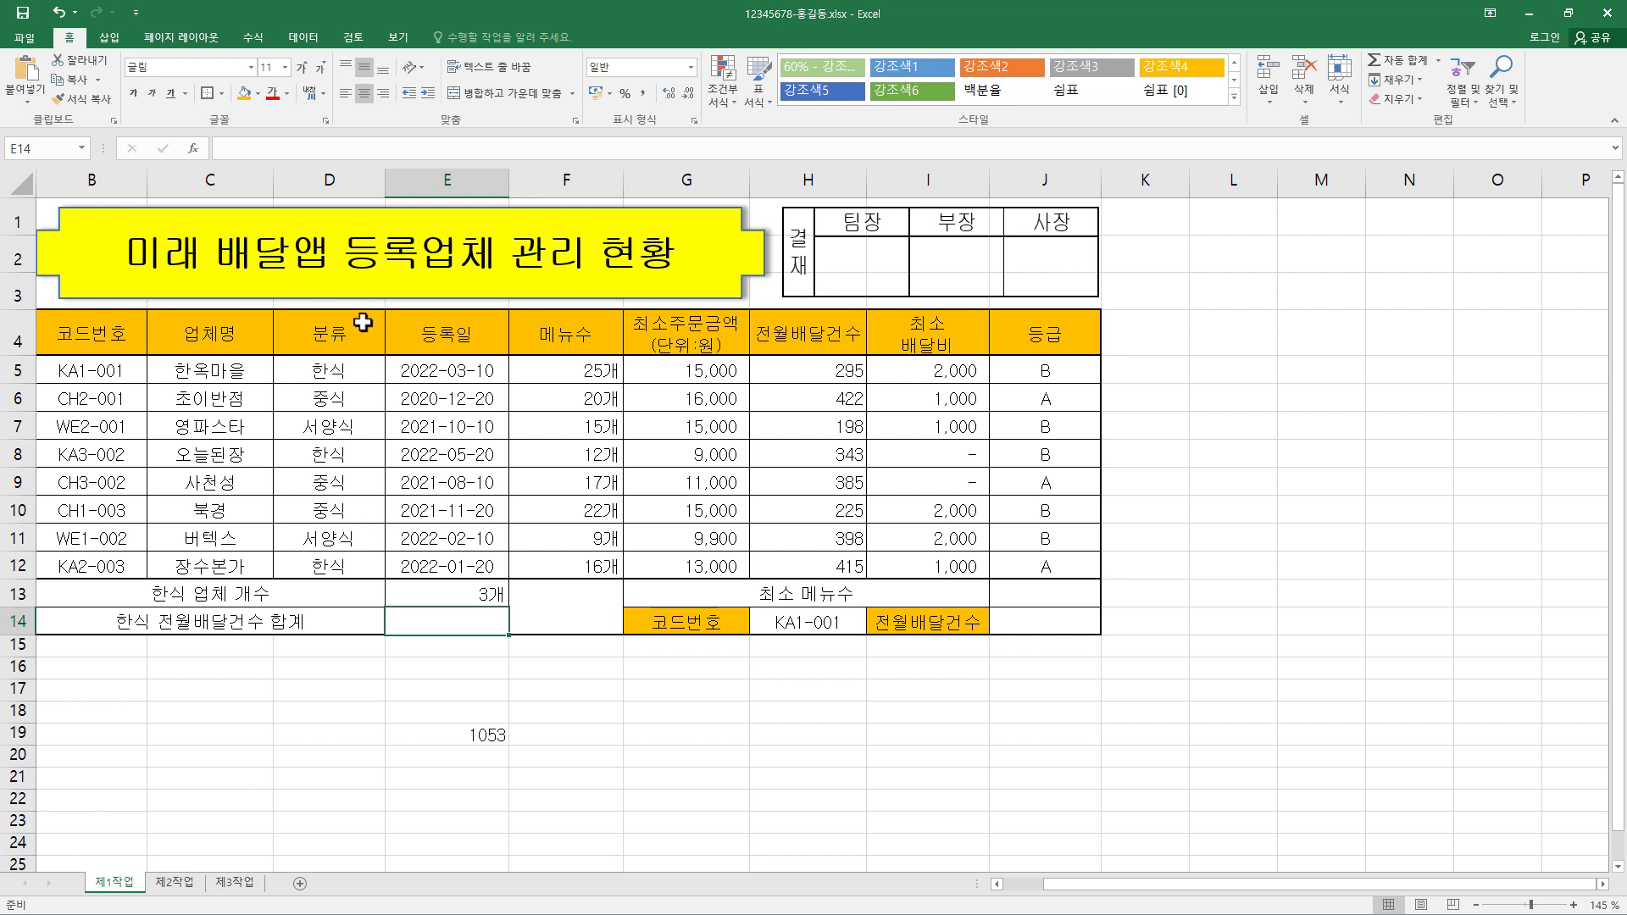
left_click(281, 150)
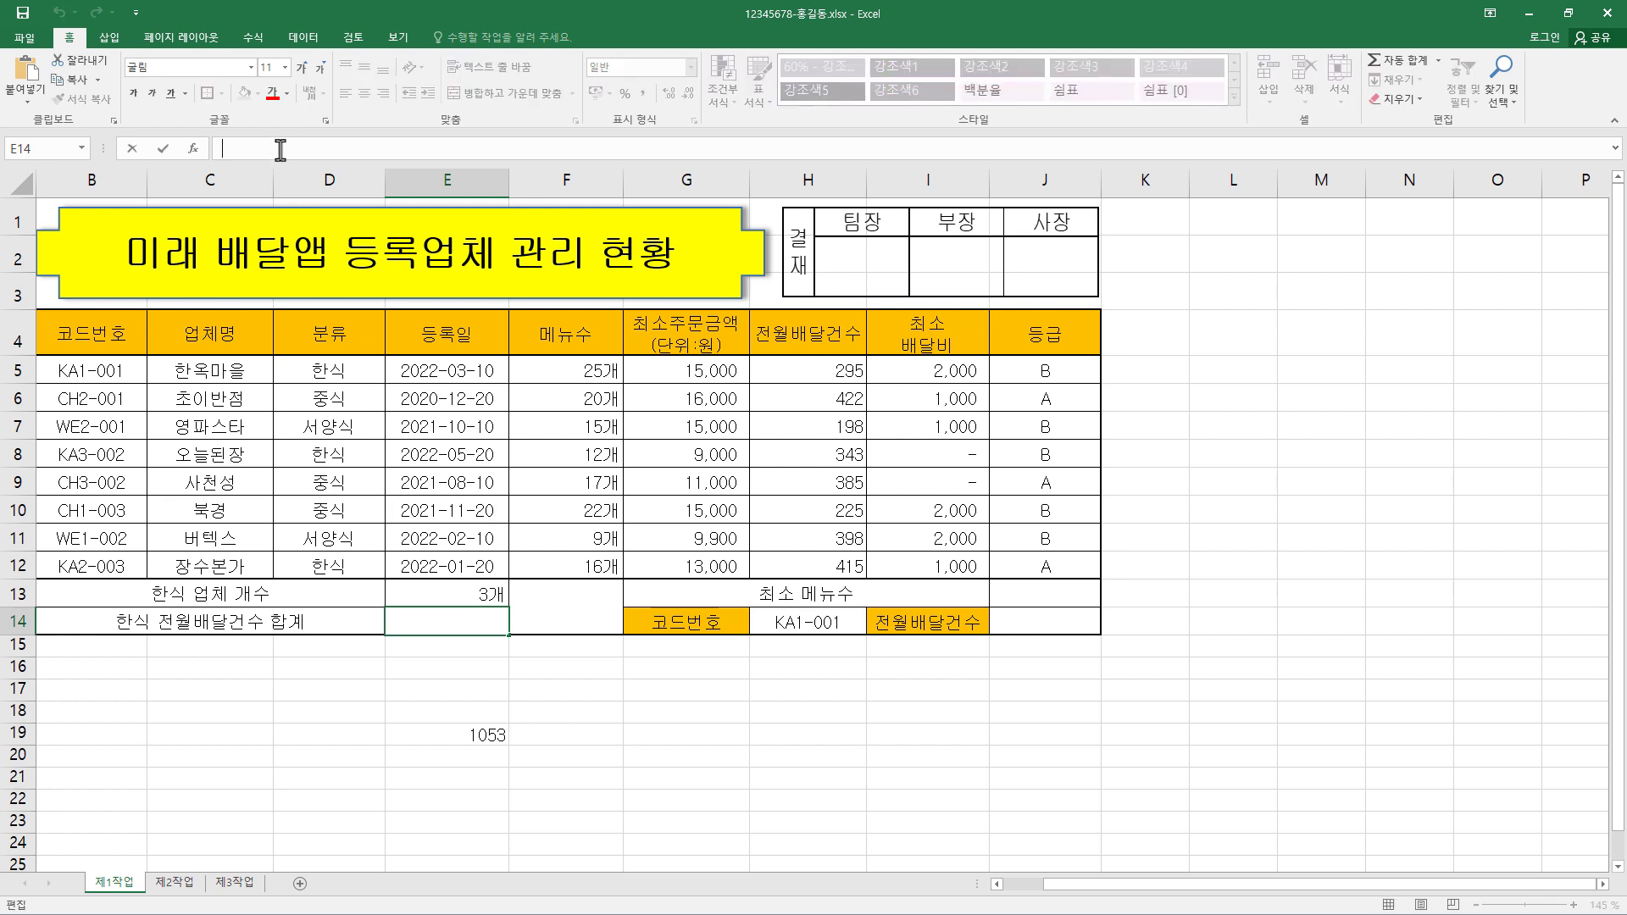
type("=ㅇ")
type("dsu")
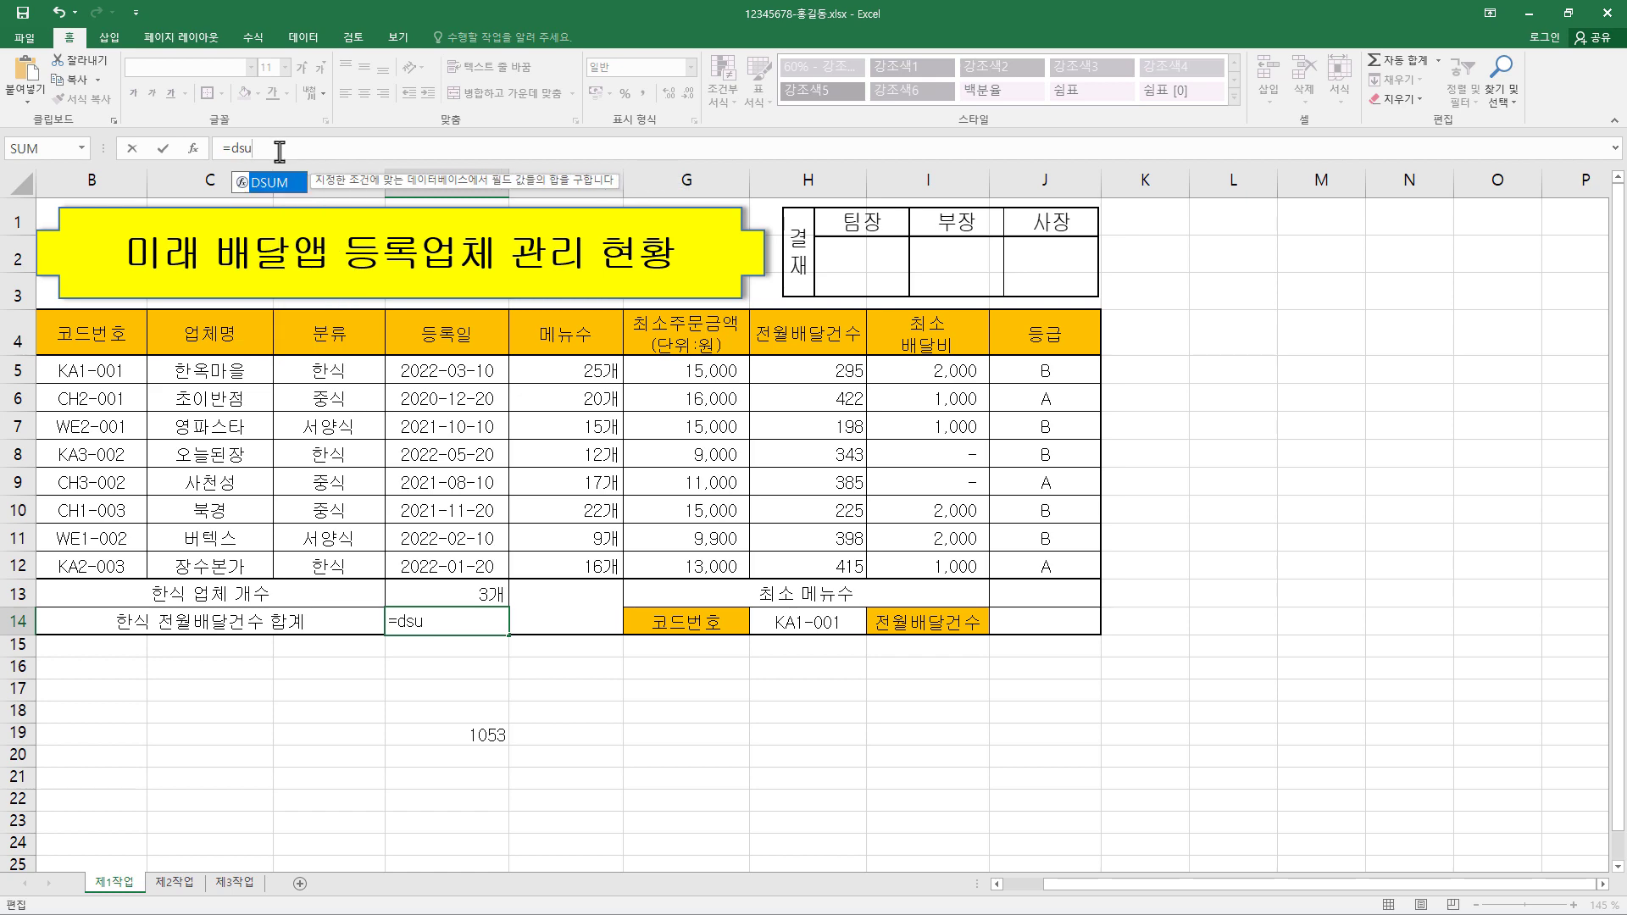
key("Tab")
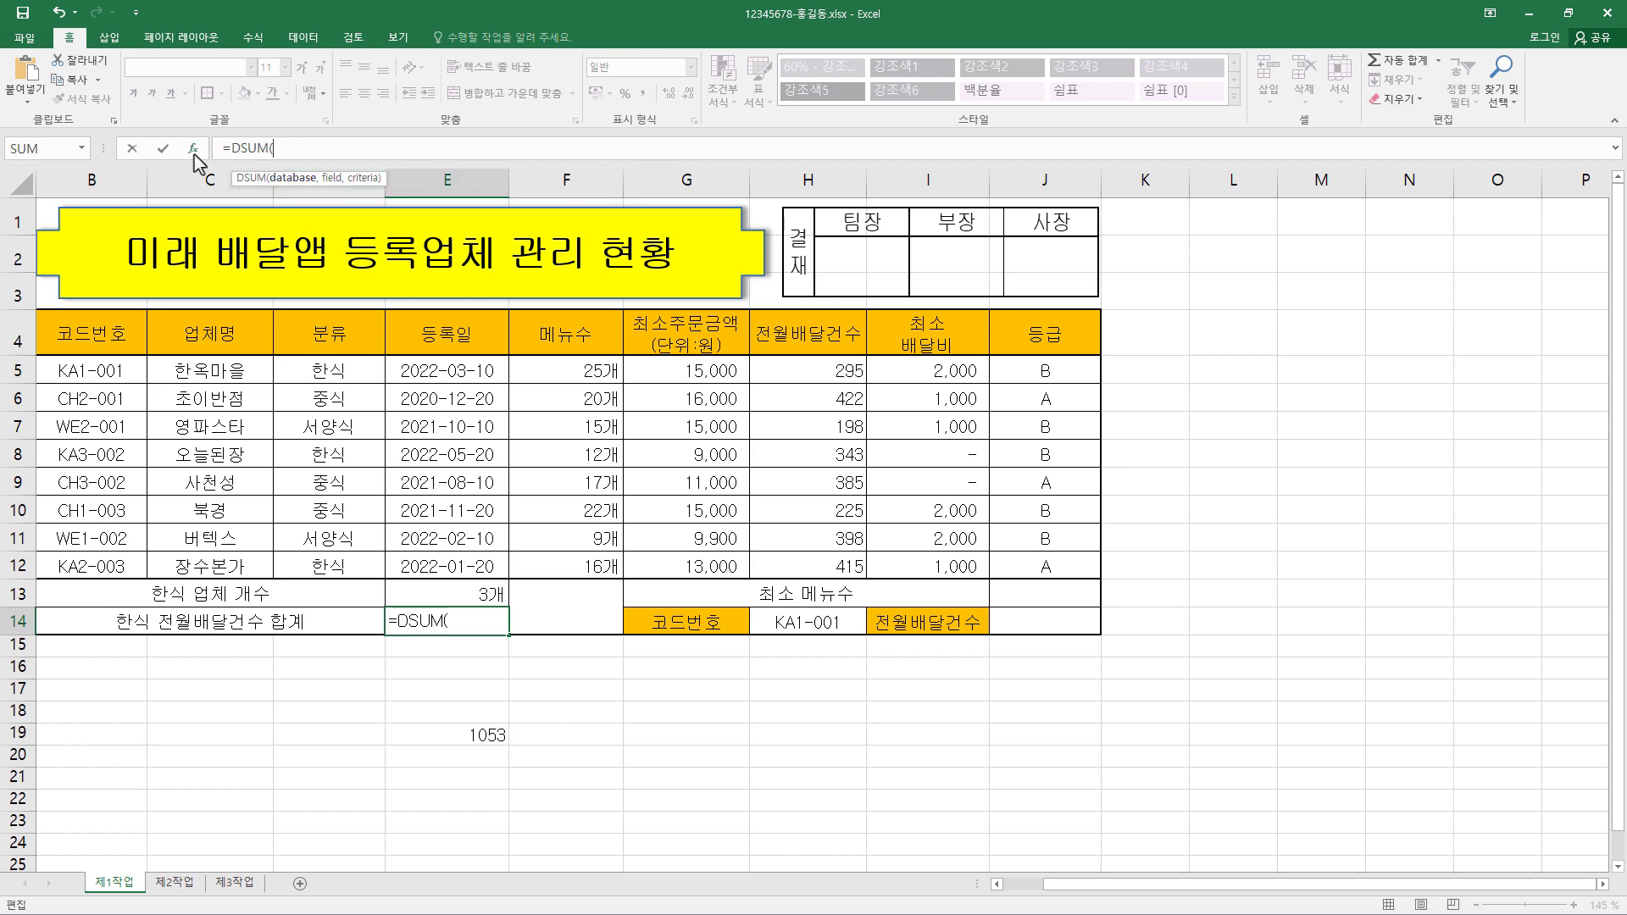
left_click(194, 157)
left_click_drag(847, 370, 686, 326)
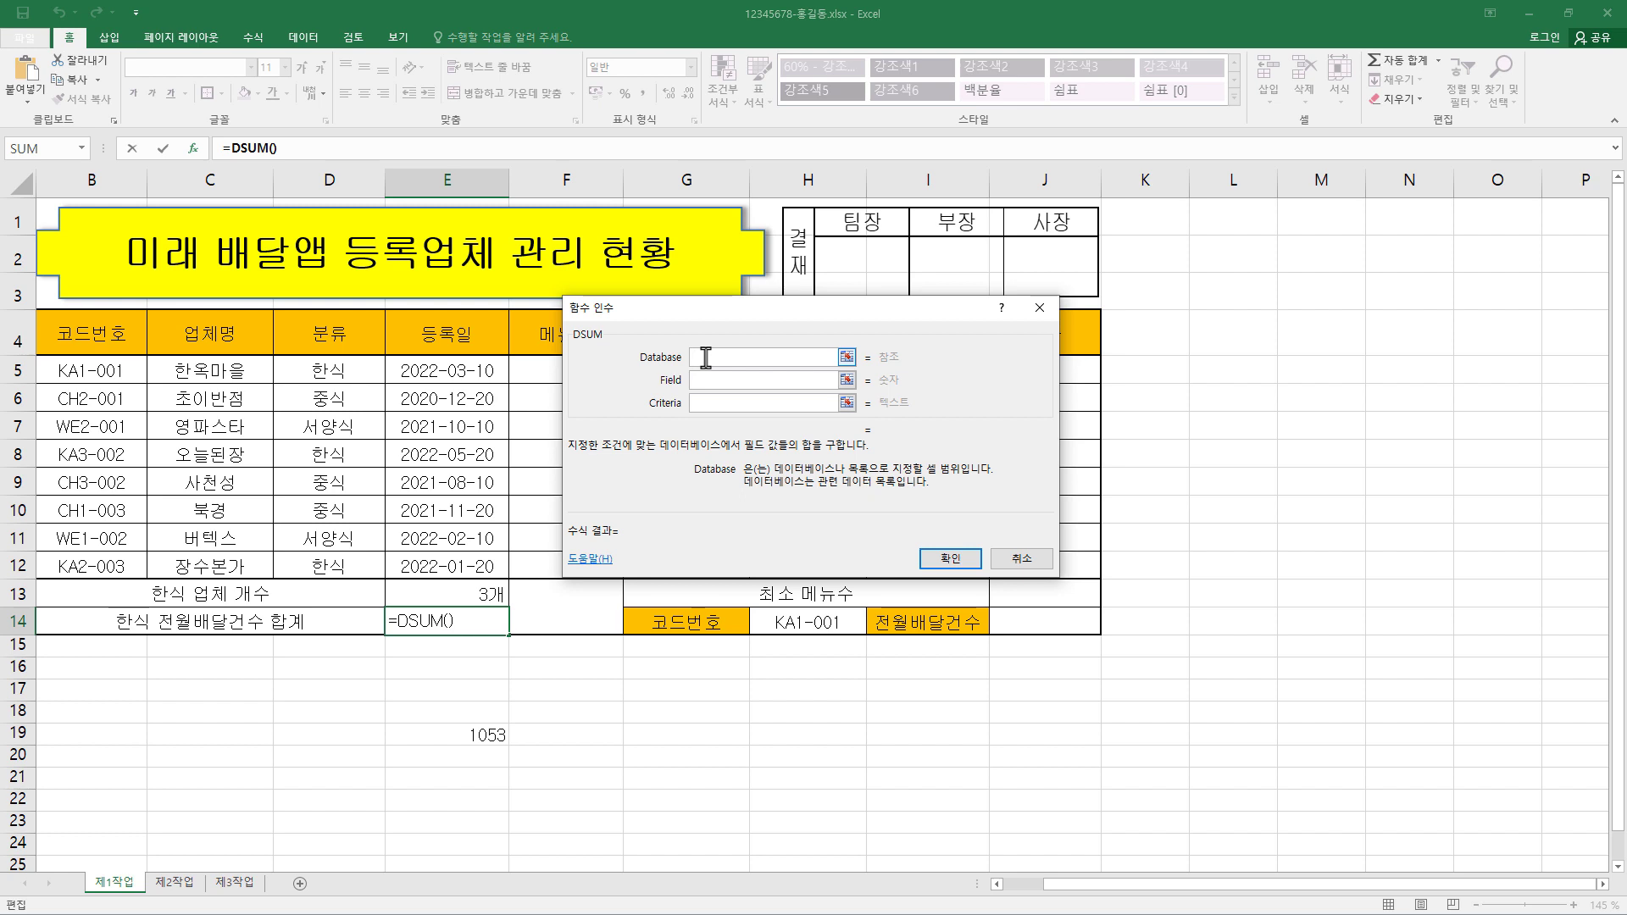
Set the DSUM Database argument to D4:H12, from the 분류 header through the last 전월배달건수 value
left_click_drag(727, 319, 1010, 459)
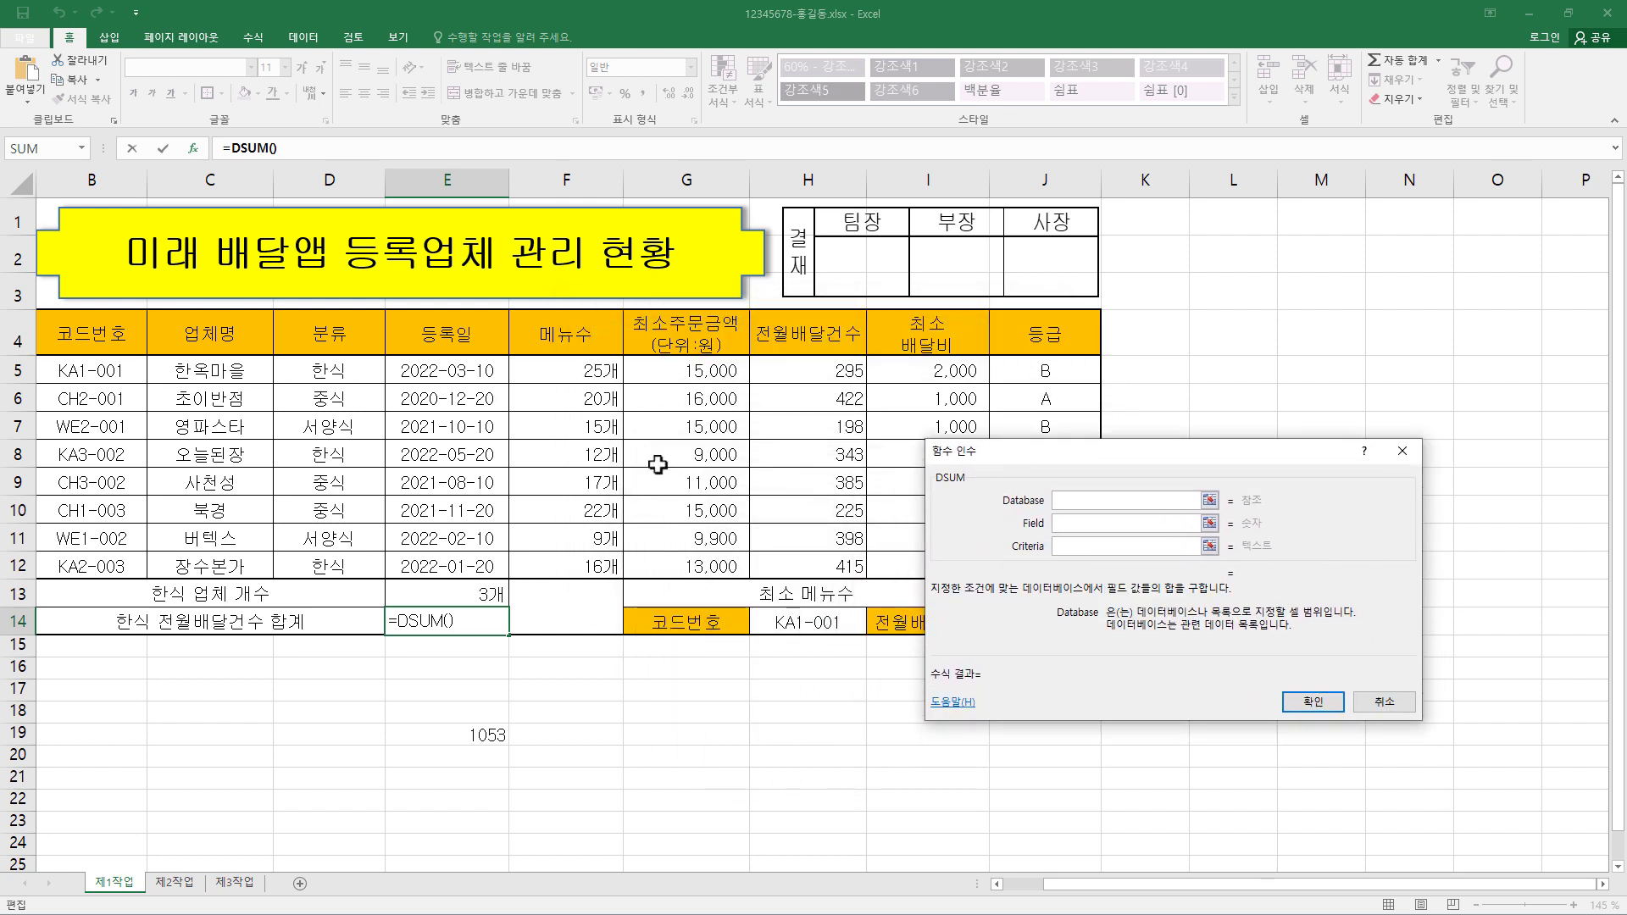
left_click(354, 340)
left_click_drag(355, 341, 802, 570)
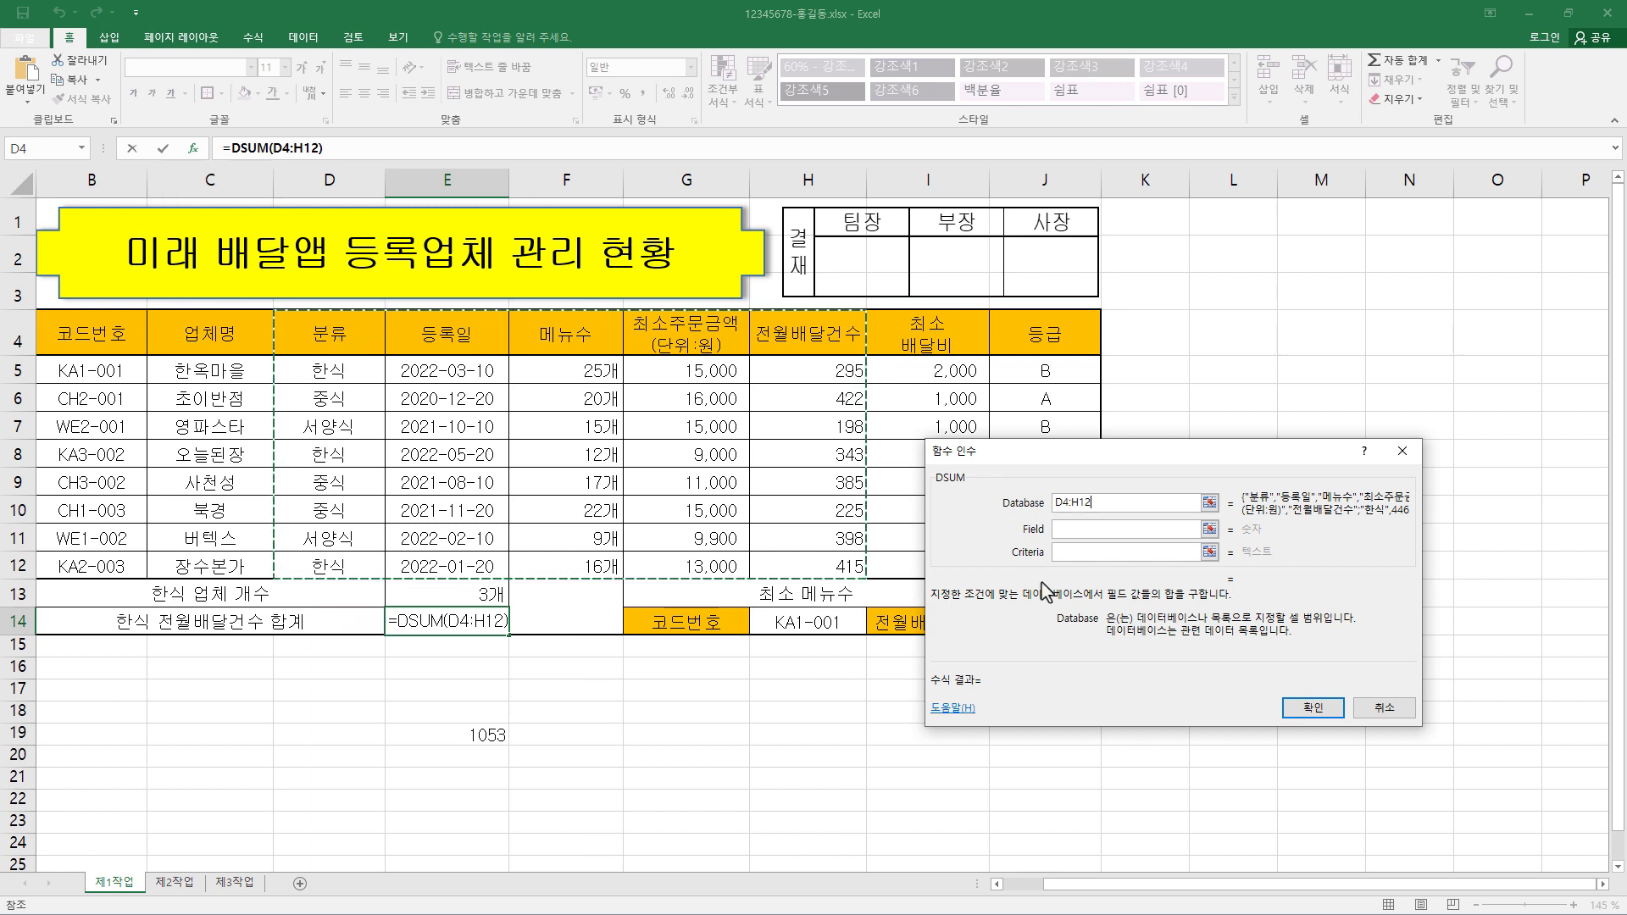
Set the DSUM Field argument to 5 and the Criteria argument to D4:D5
left_click(1069, 536)
left_click(1069, 530)
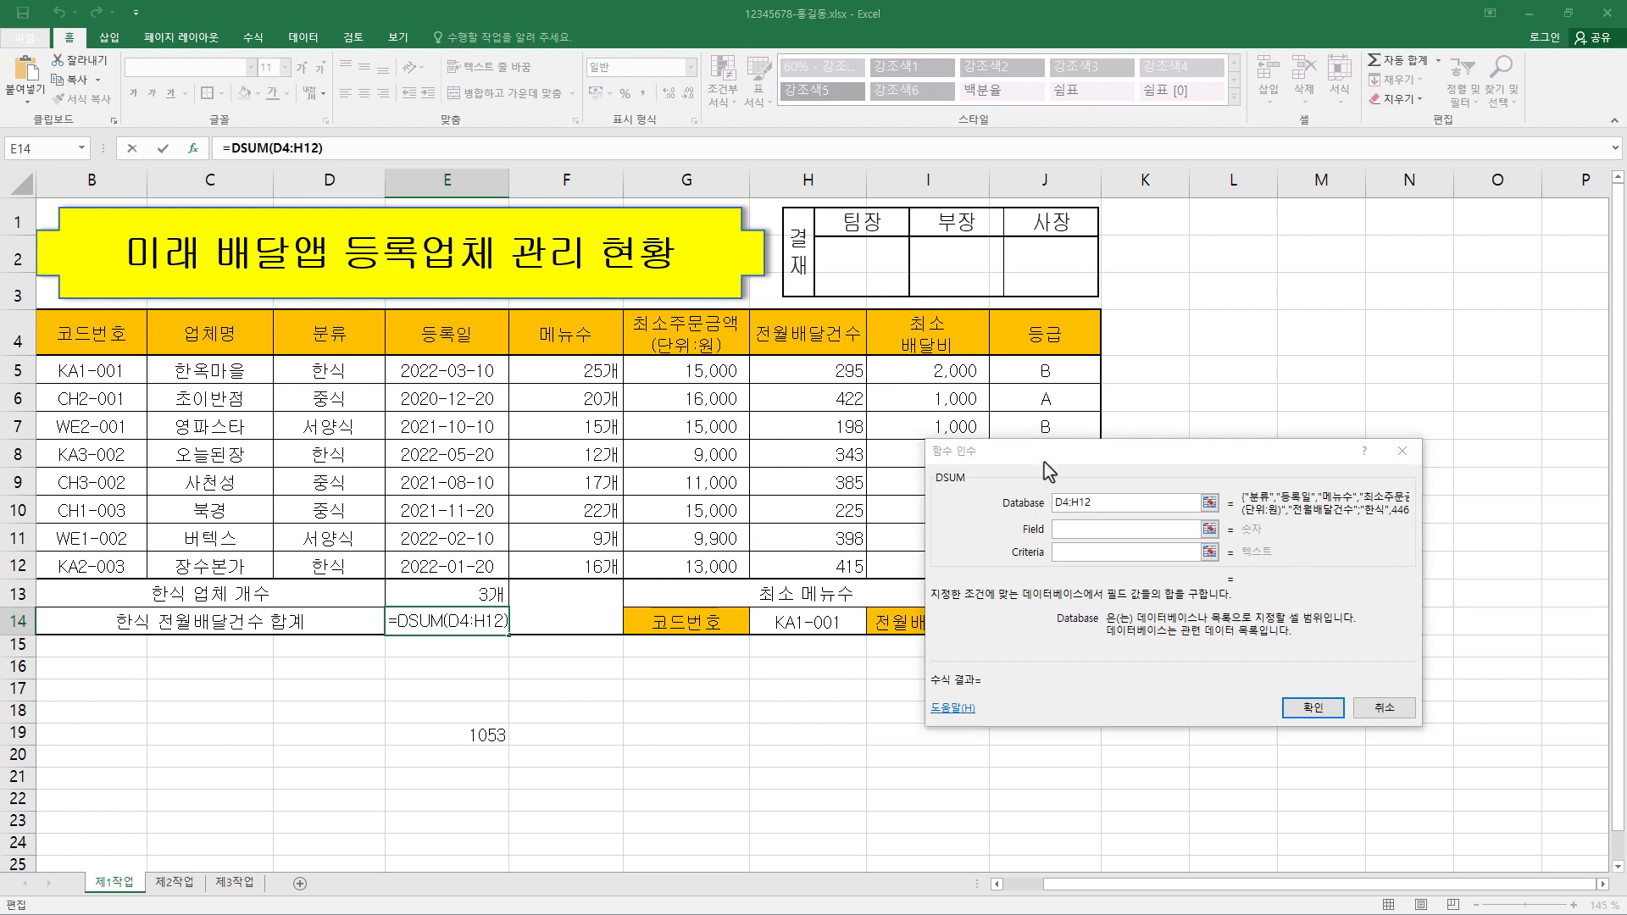
left_click(1059, 531)
left_click(1059, 531)
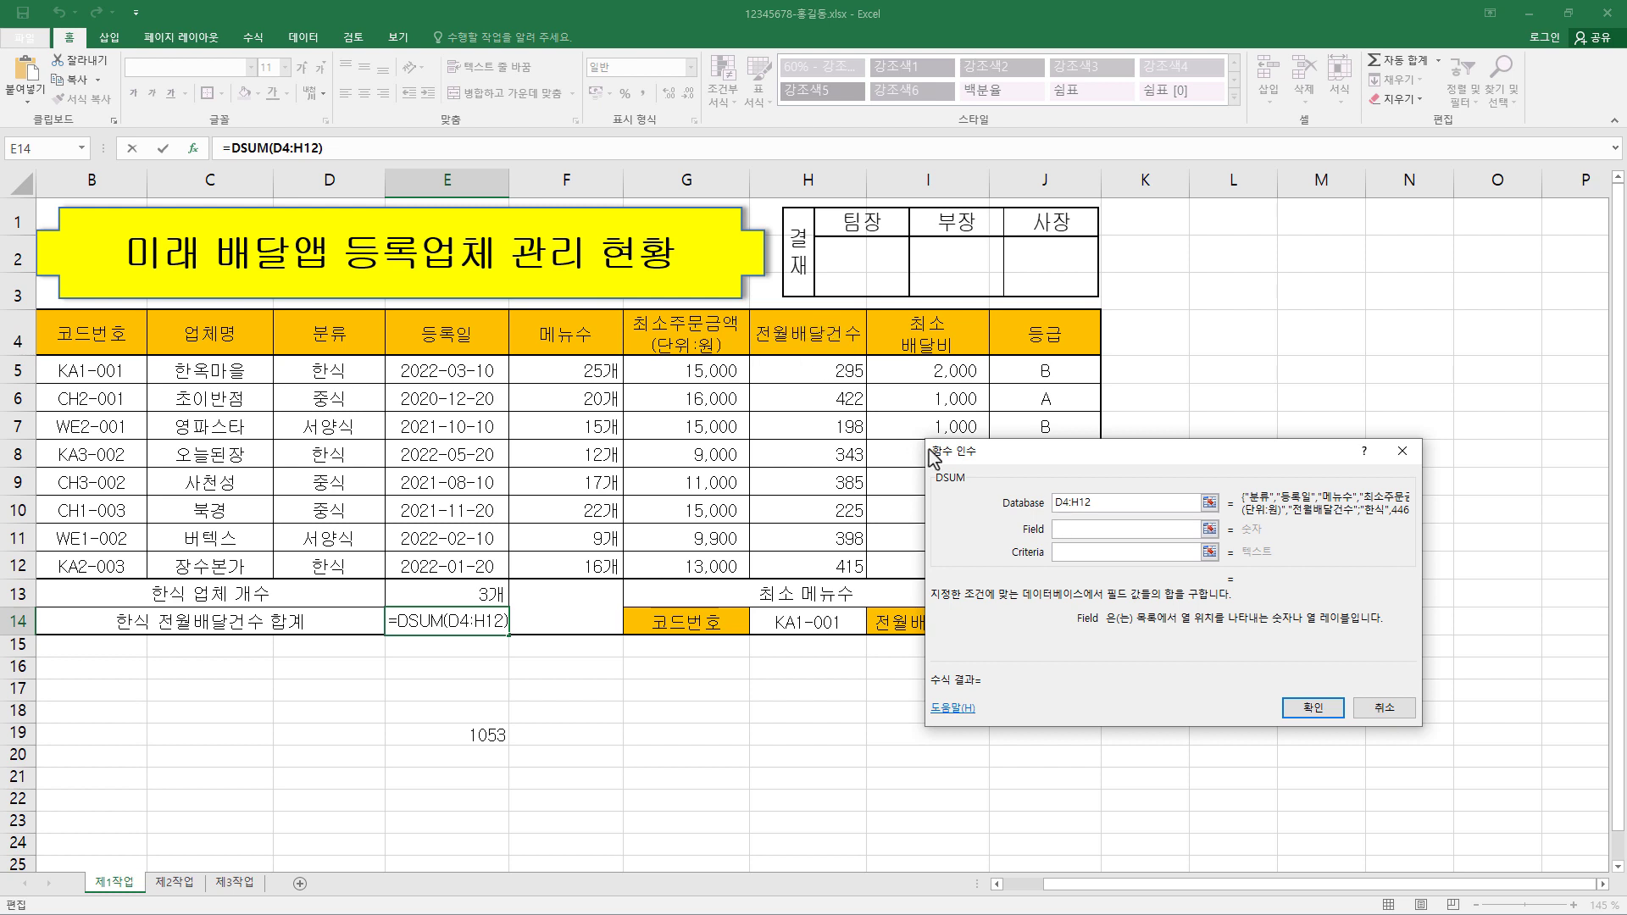
type("5")
left_click(1087, 554)
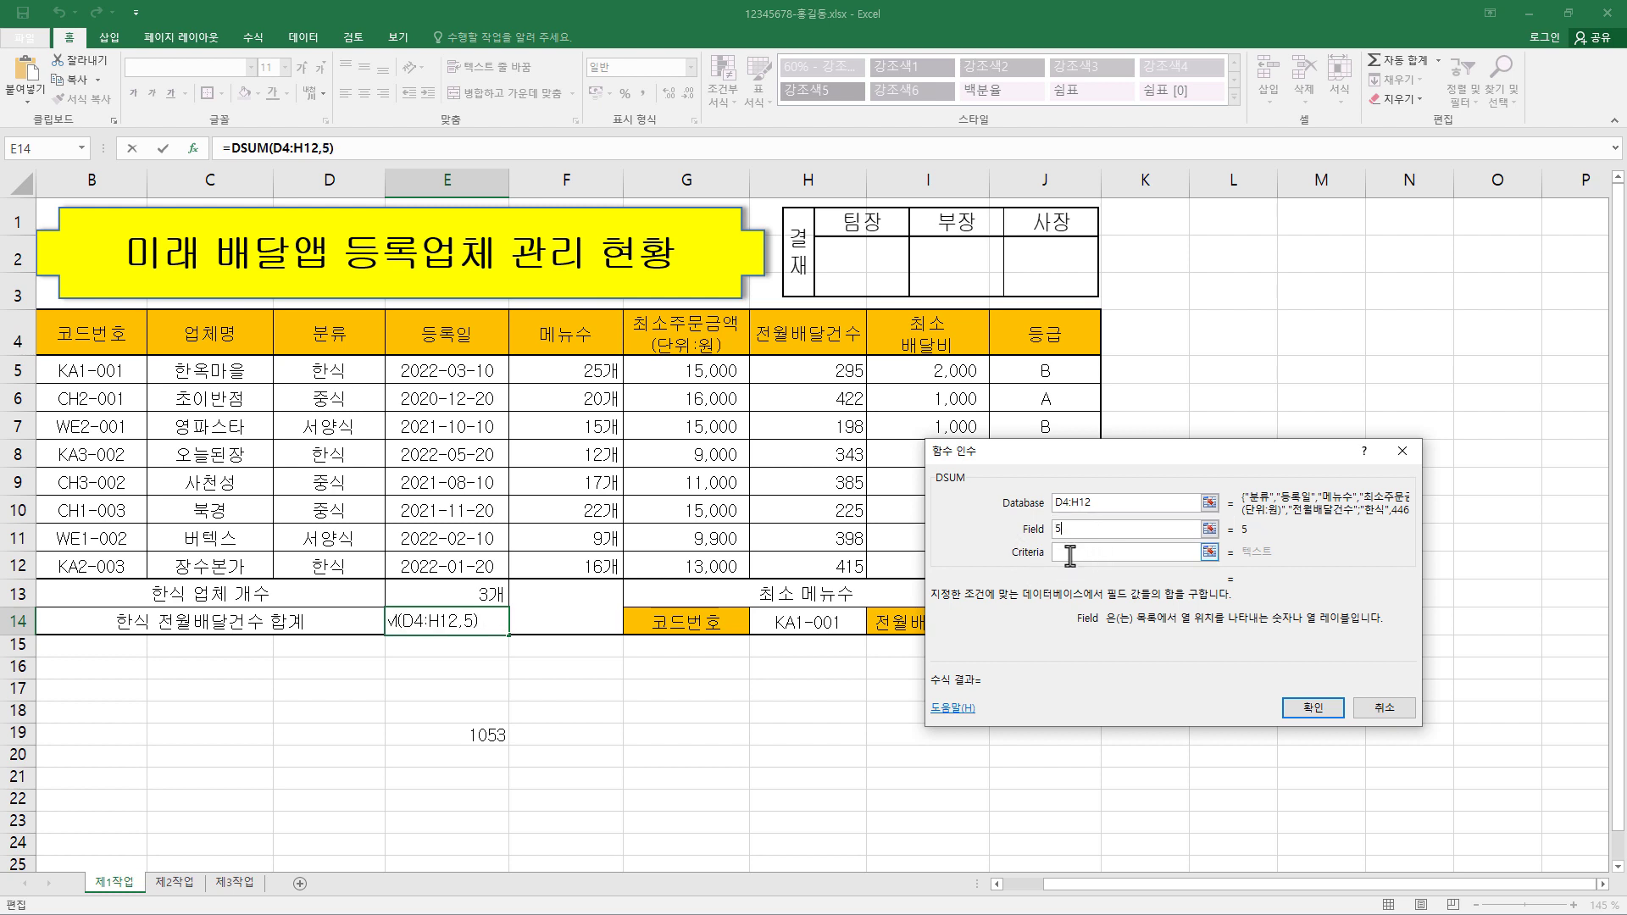
left_click(1069, 554)
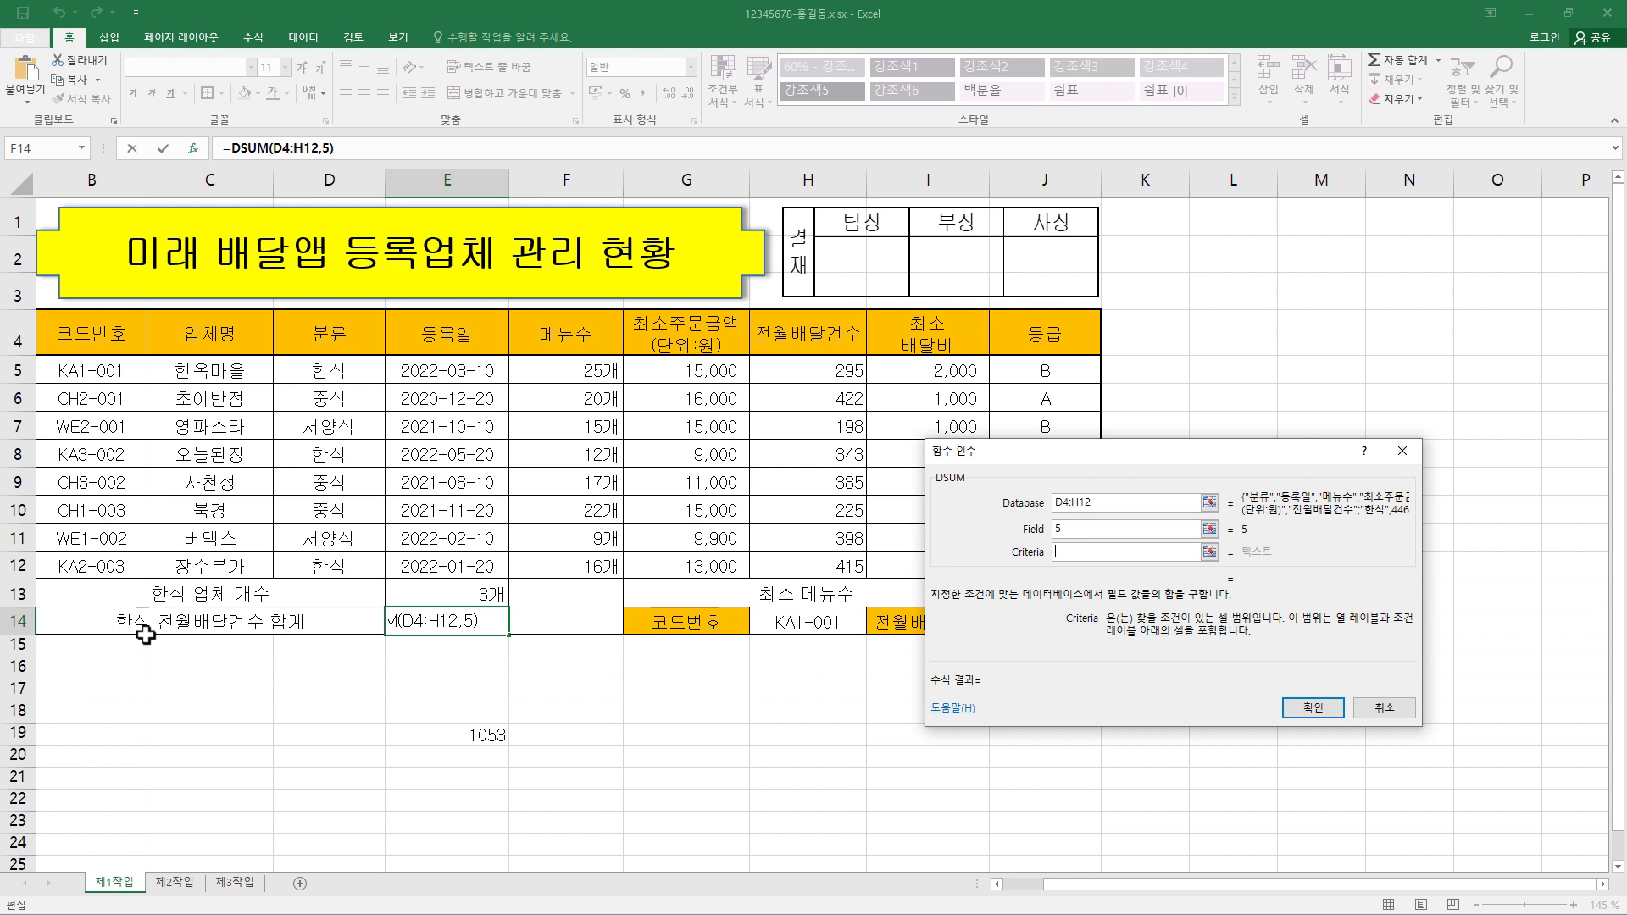
left_click(329, 340)
left_click_drag(328, 340, 324, 373)
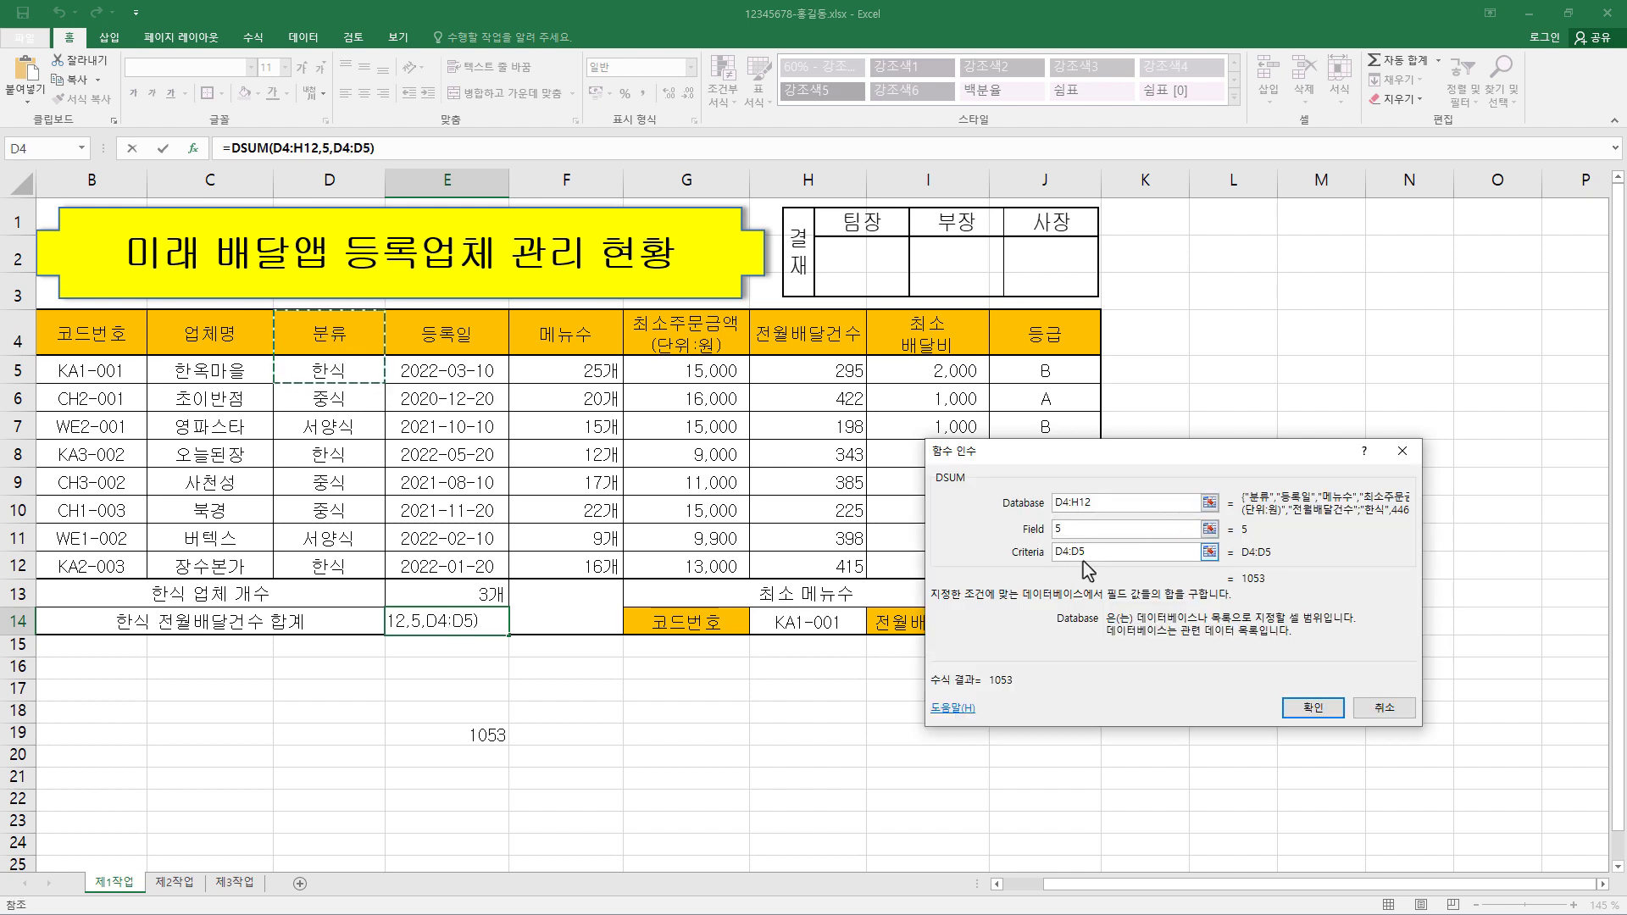
Complete the DSUM formula in E14 with database D4:H12, field 5 and criteria D4:D5, and right-align the cell
left_click(1092, 553)
left_click(1313, 707)
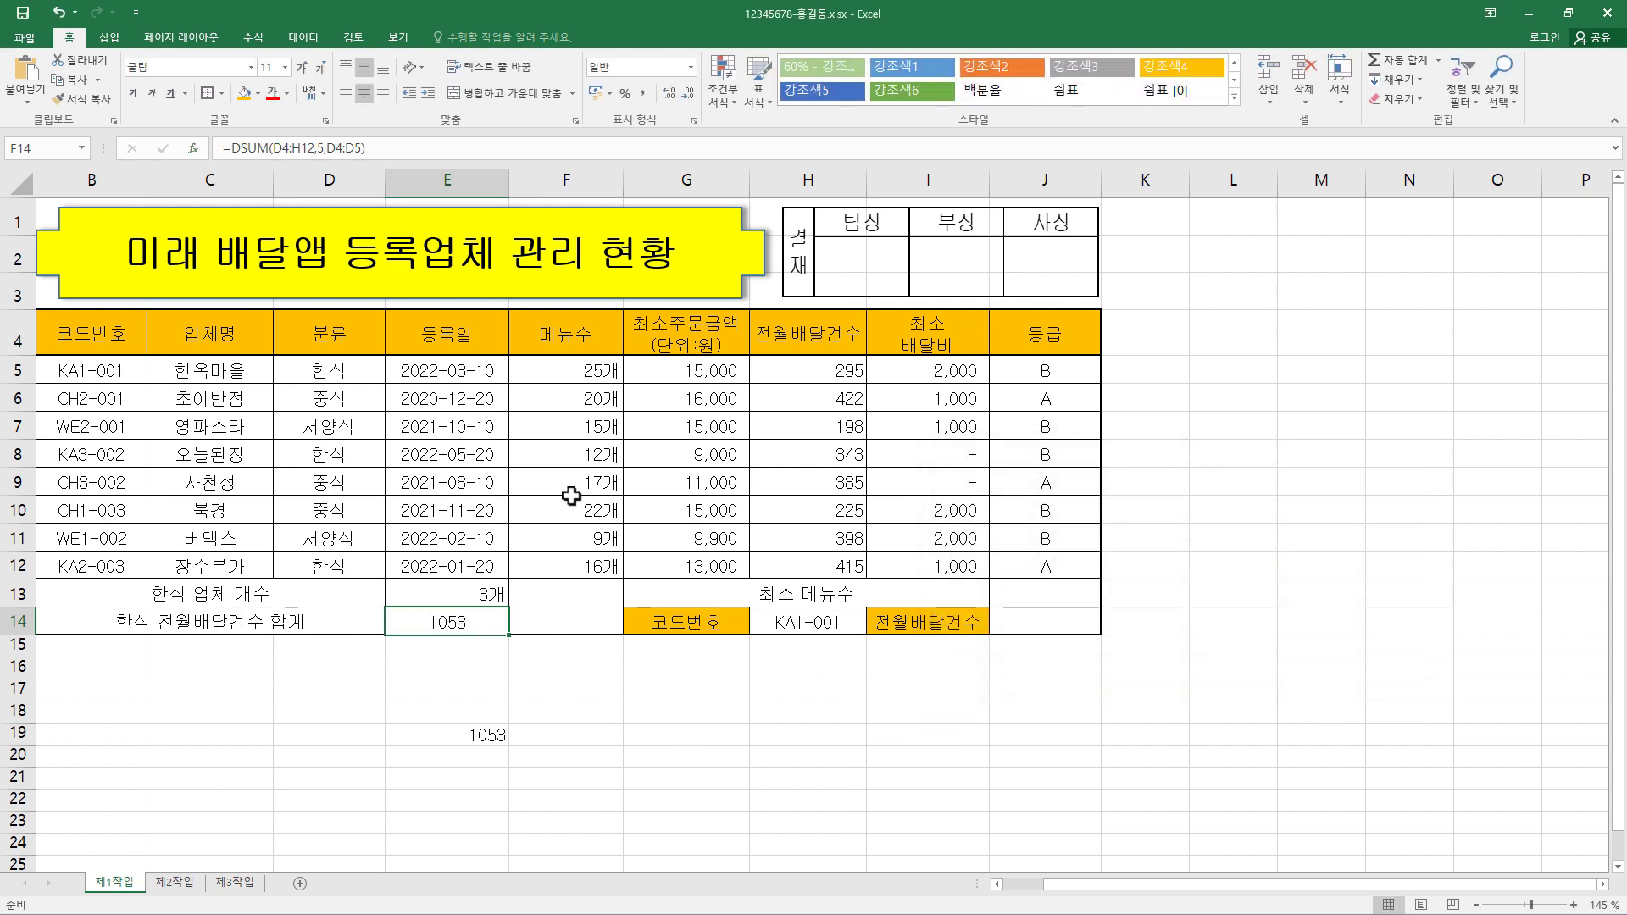
left_click(366, 95)
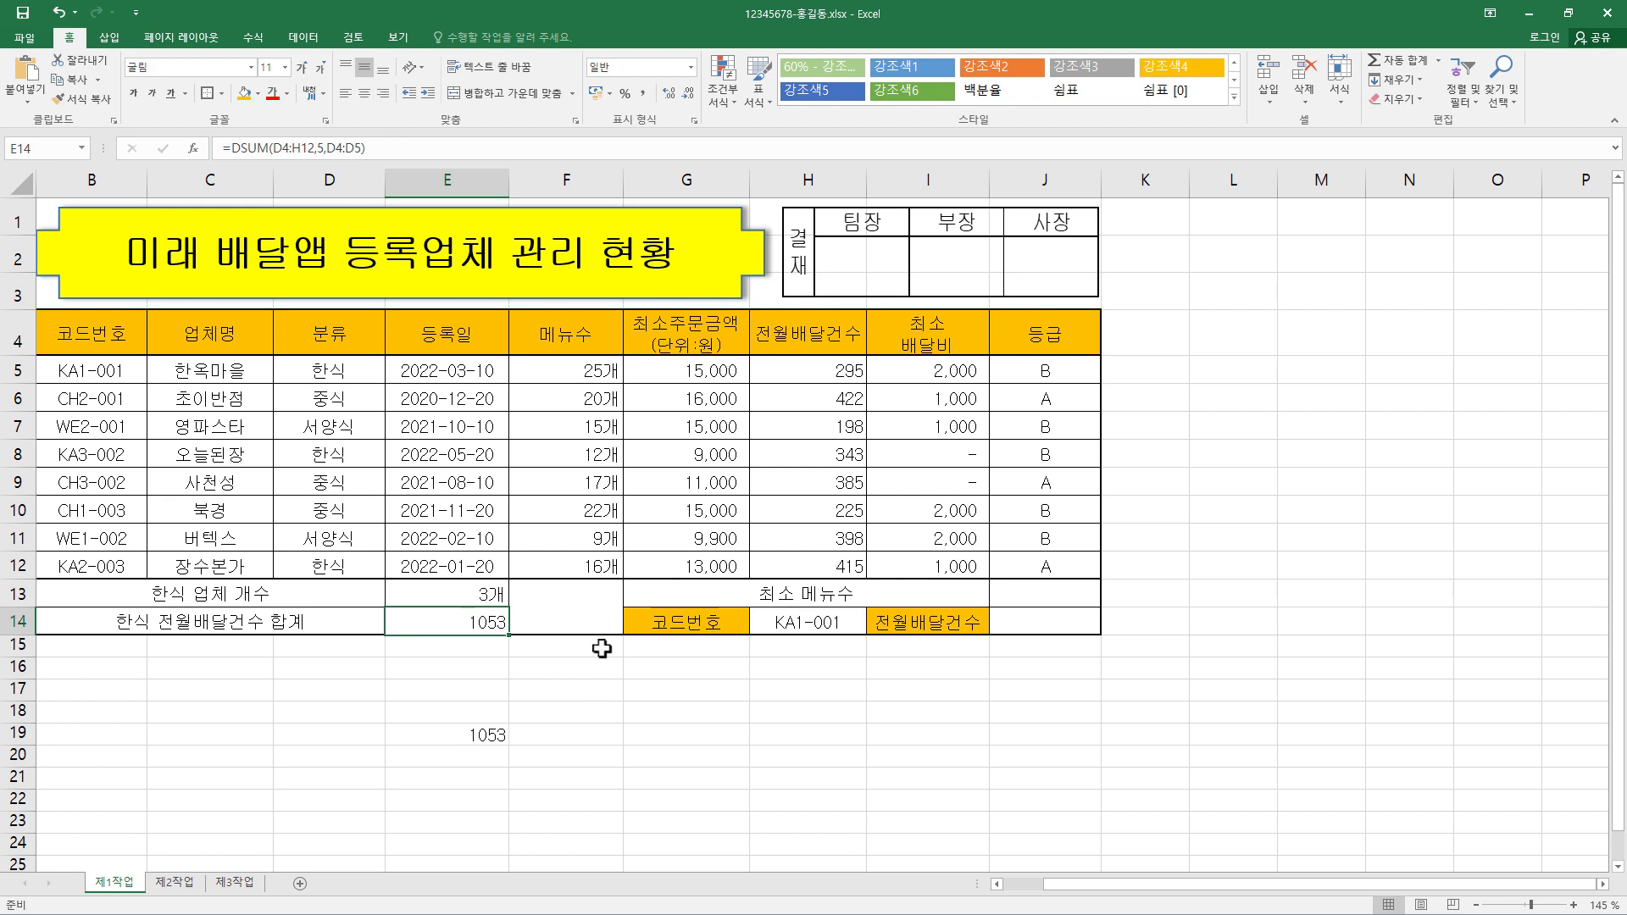
Format E14 with the accounting number format and no currency symbol
key("ctrl+1")
left_click(970, 481)
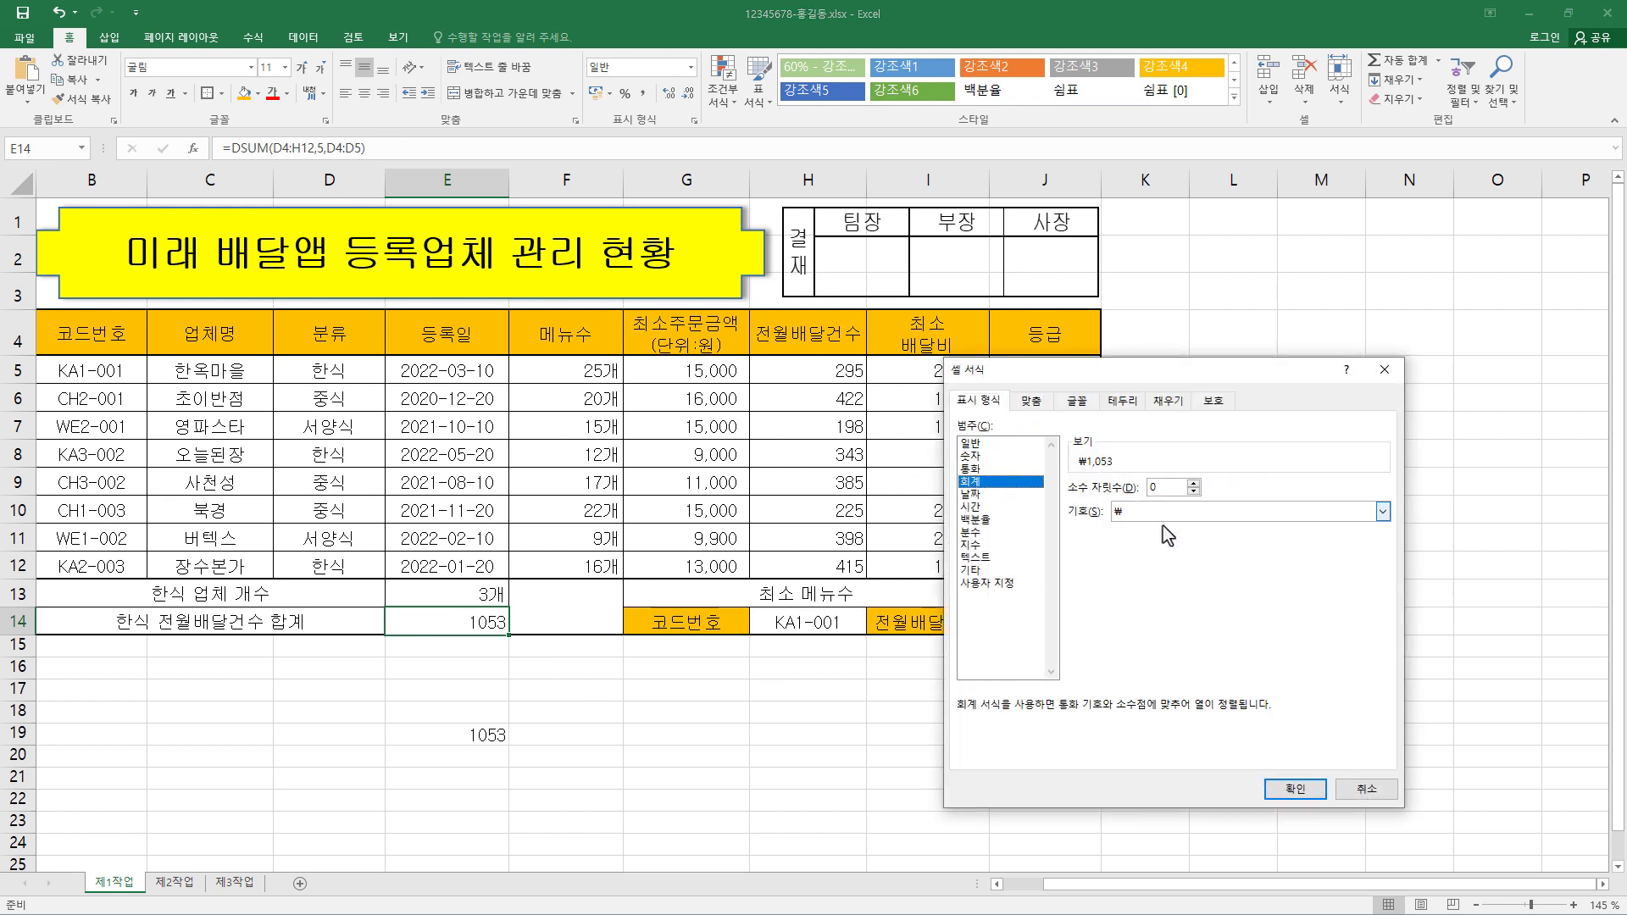
left_click(1162, 512)
left_click(1144, 526)
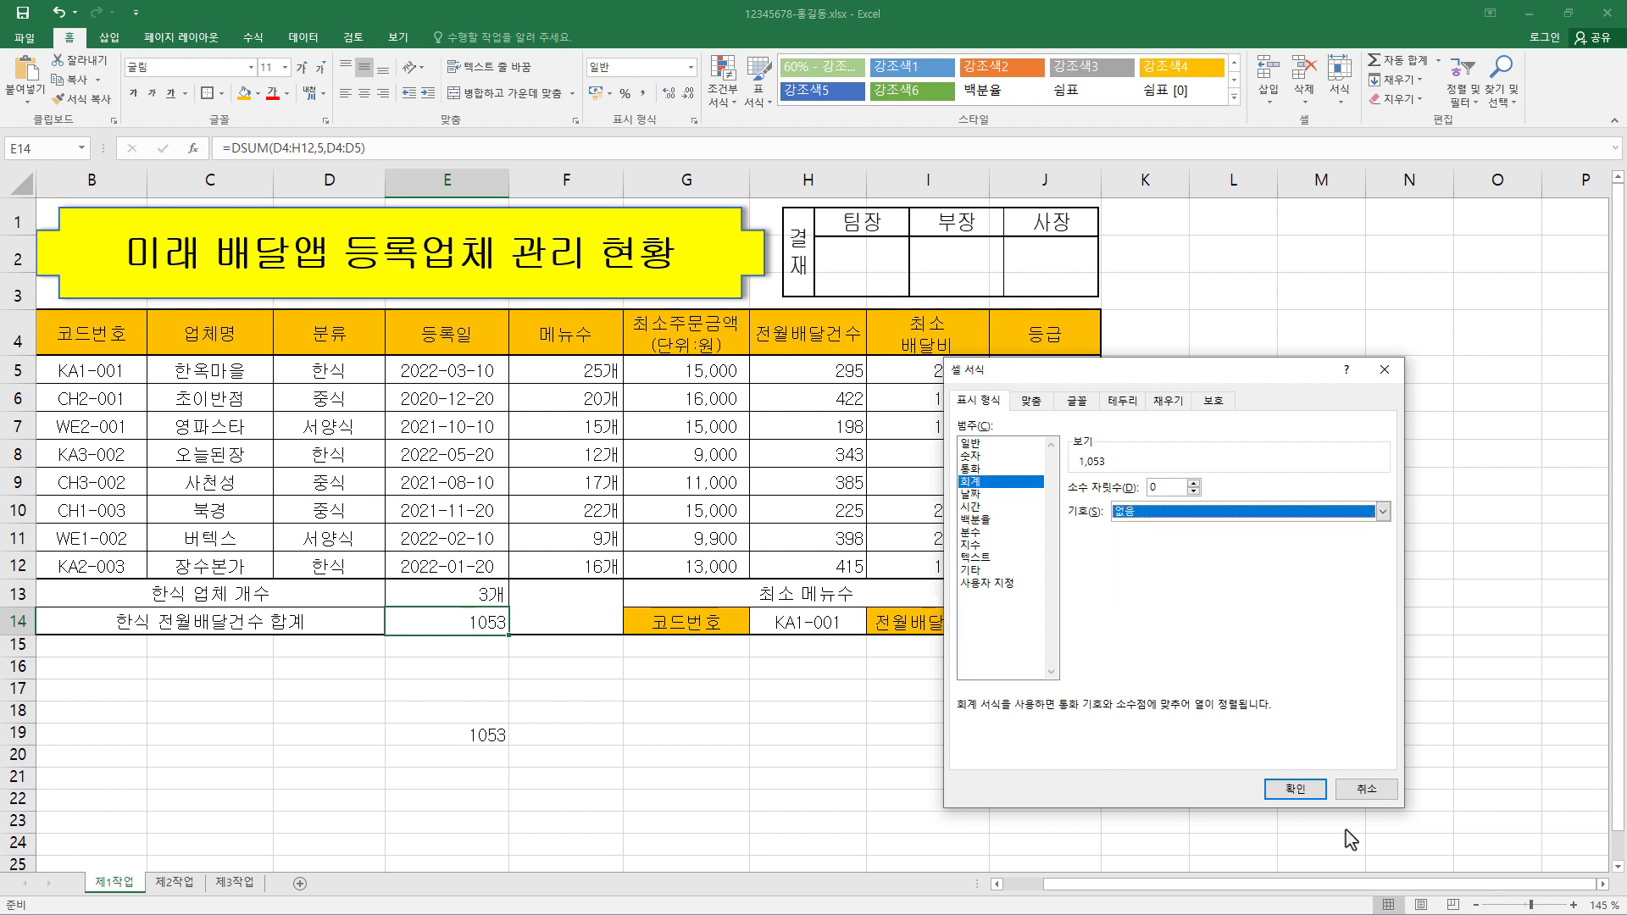
left_click(1295, 789)
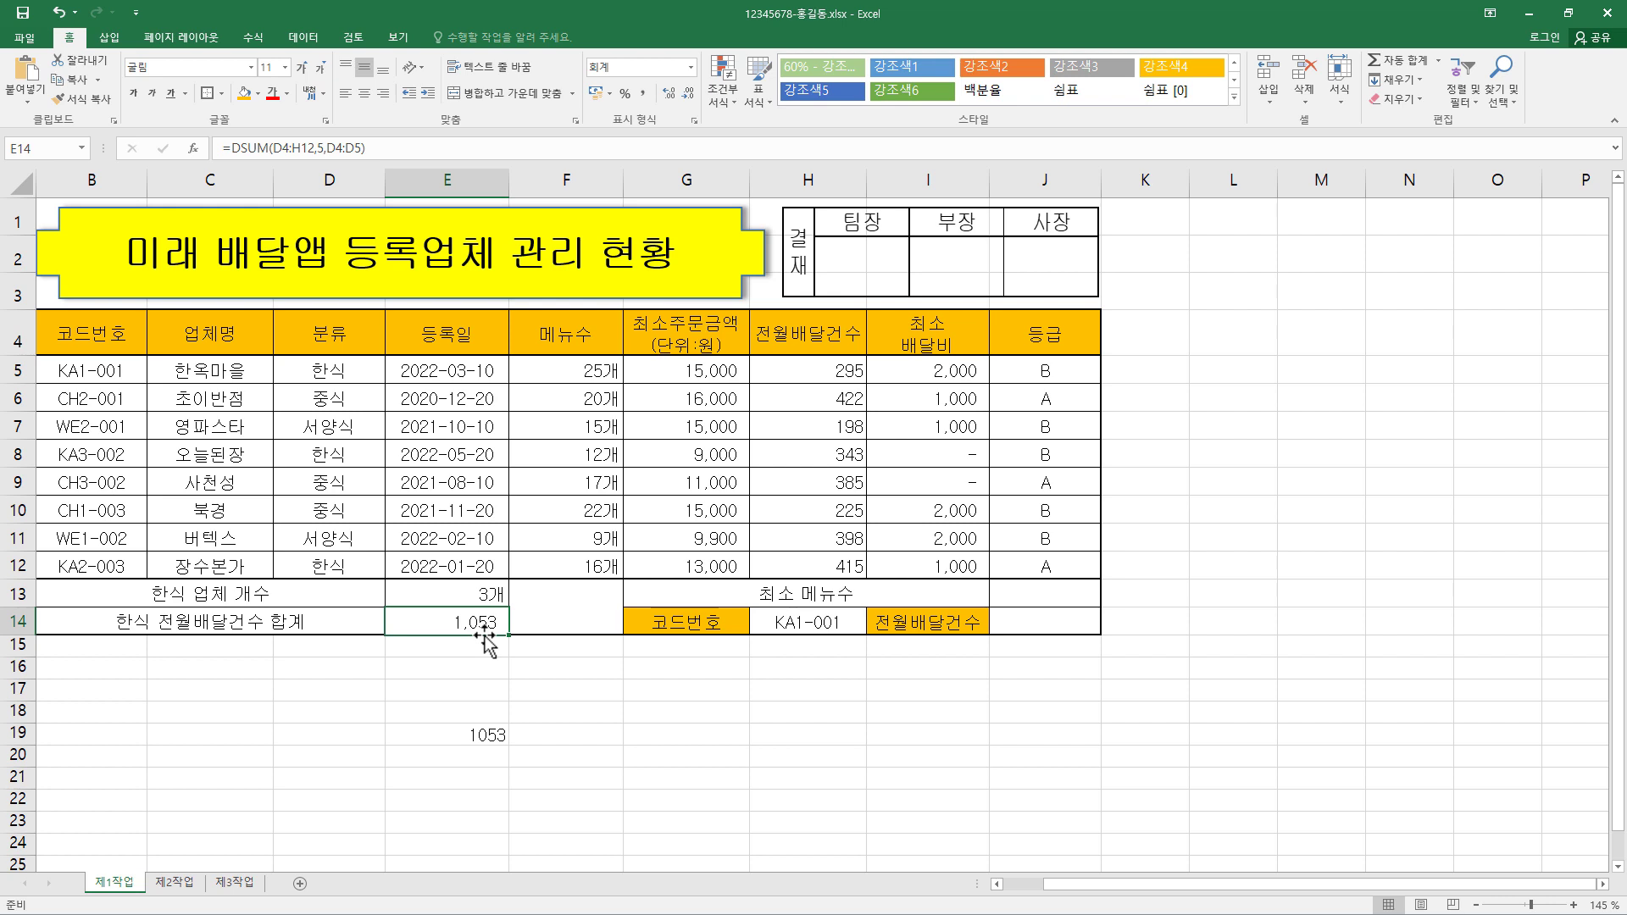
Compare the DSUM formulas in E14 and E19, examining their database ranges, field numbers and the D4:D5 criteria
left_click(488, 733)
left_click(487, 624)
left_click(486, 737)
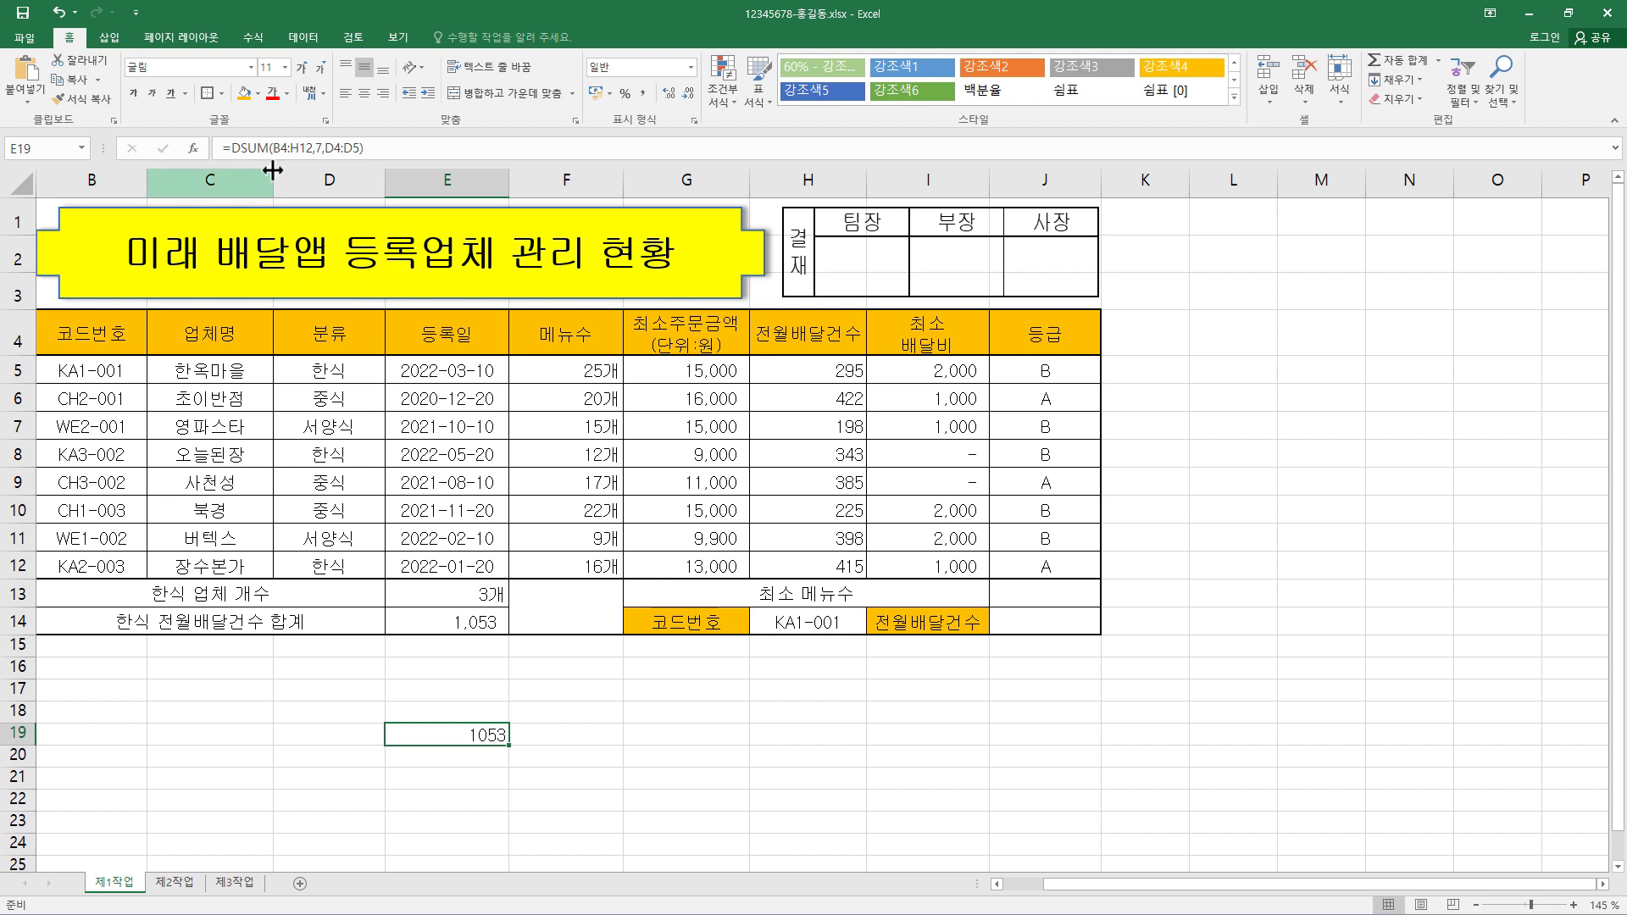
left_click(288, 147)
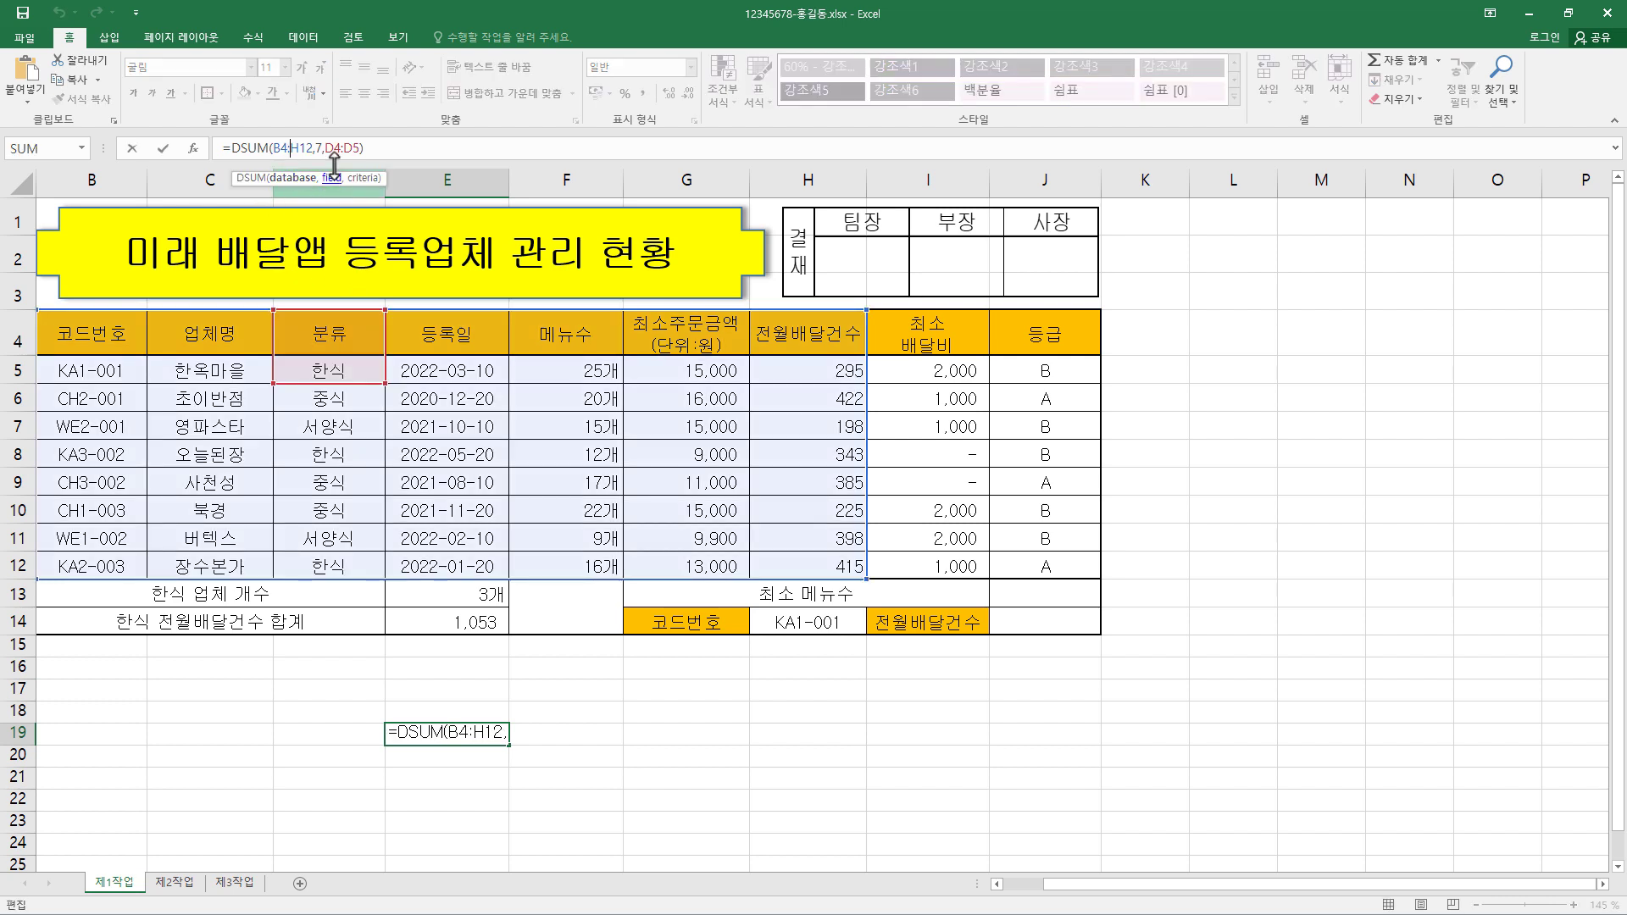
key("Escape")
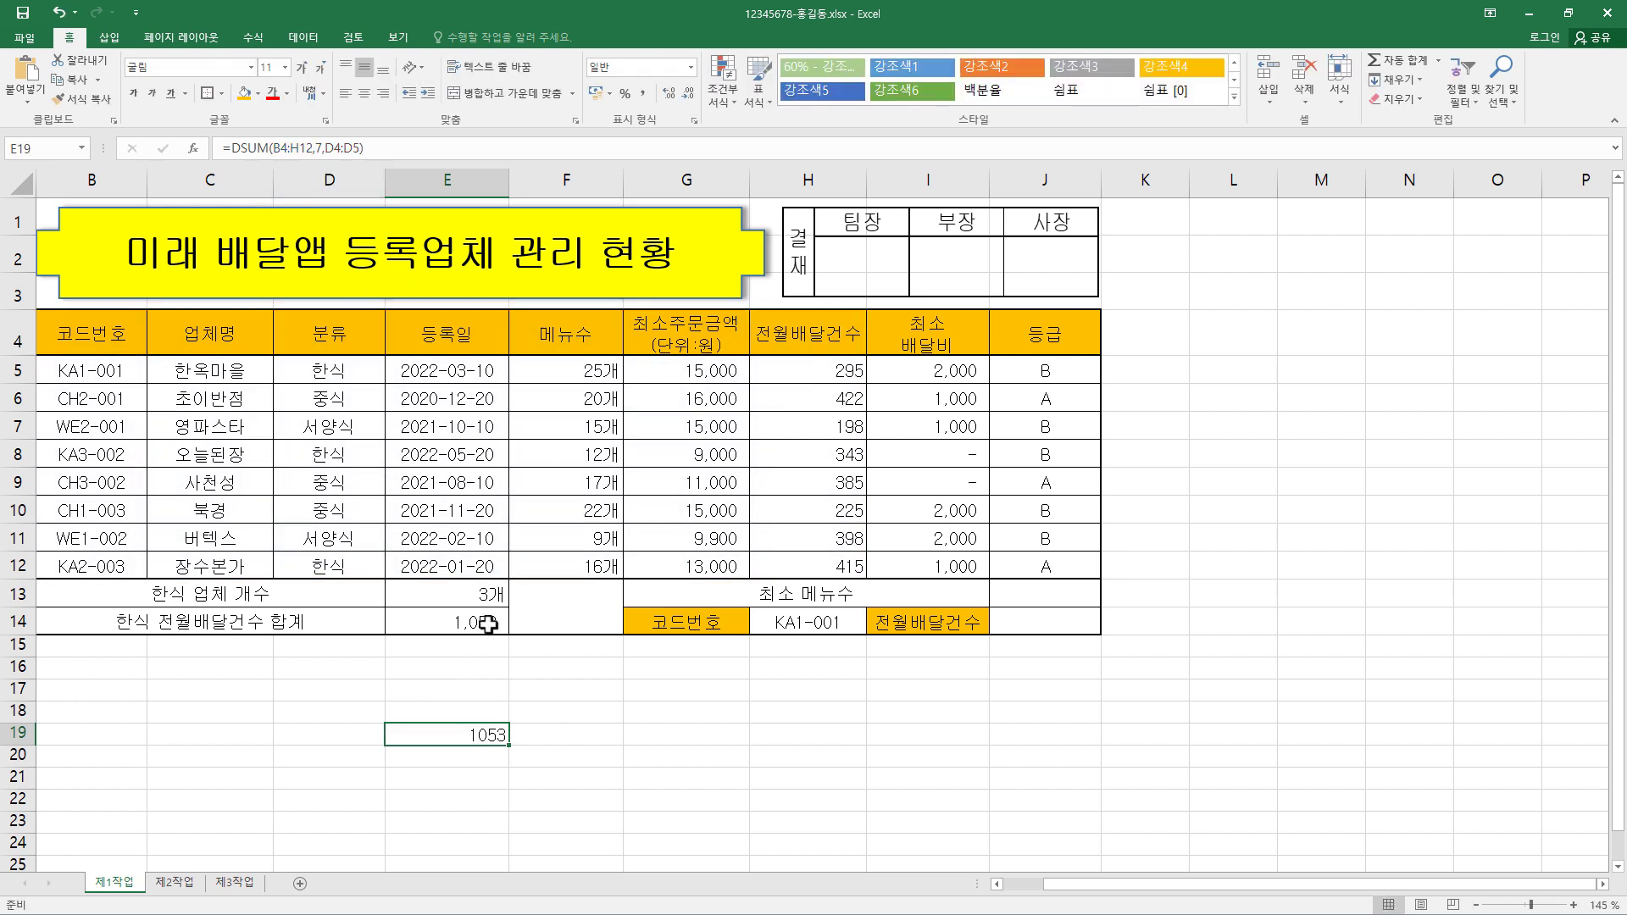
left_click(486, 624)
left_click(486, 736)
left_click(481, 627)
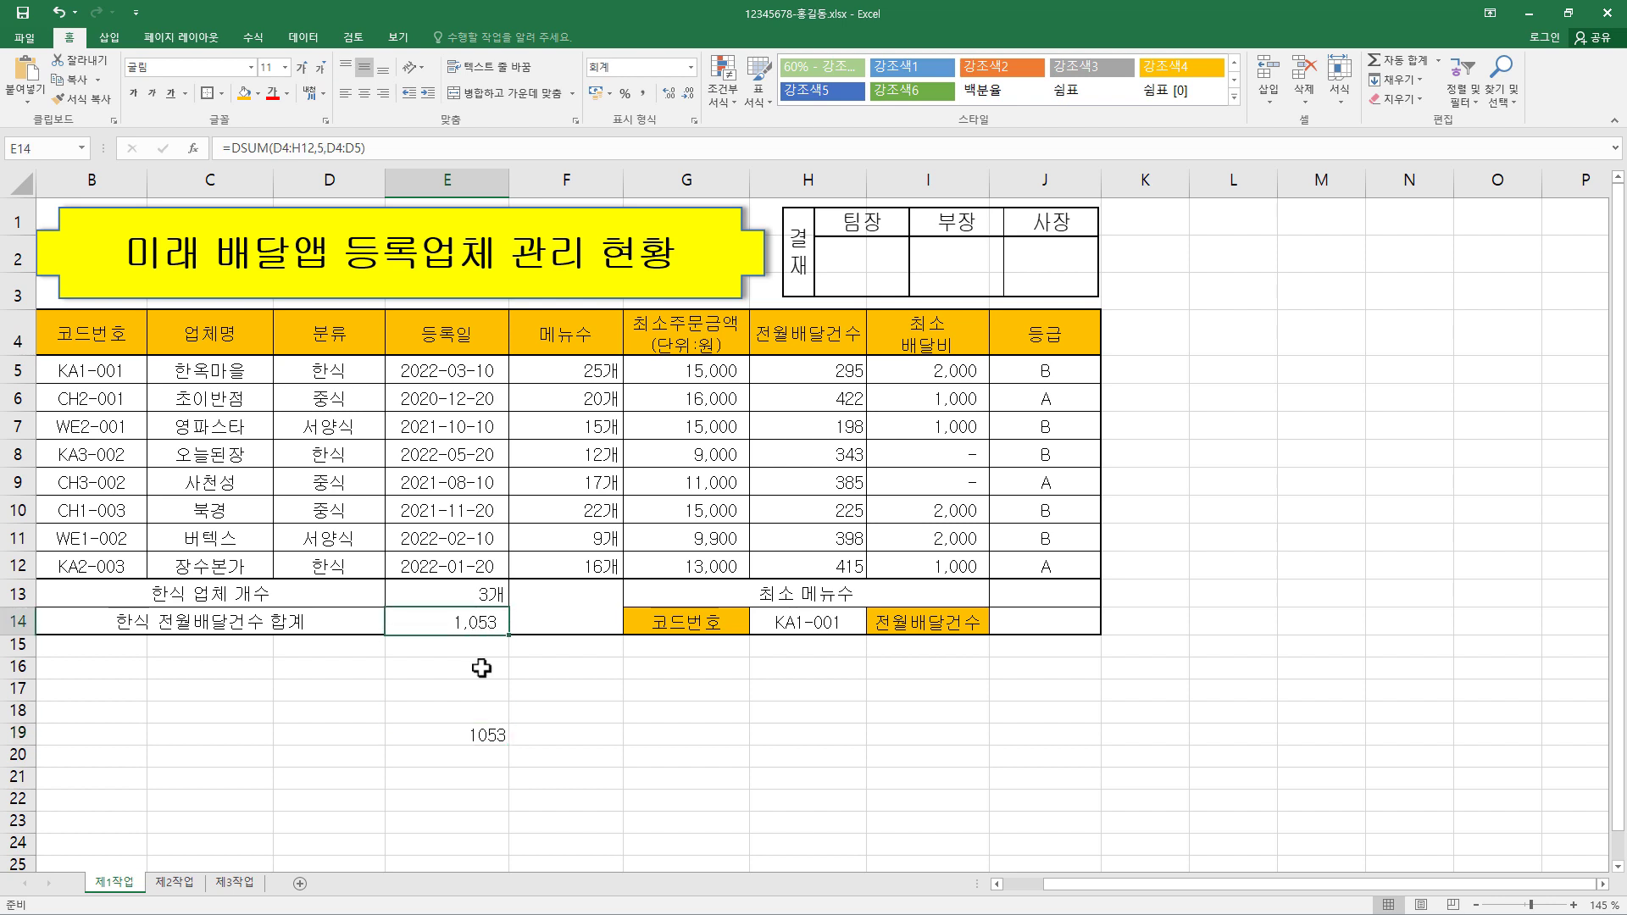
left_click(482, 730)
left_click(486, 625)
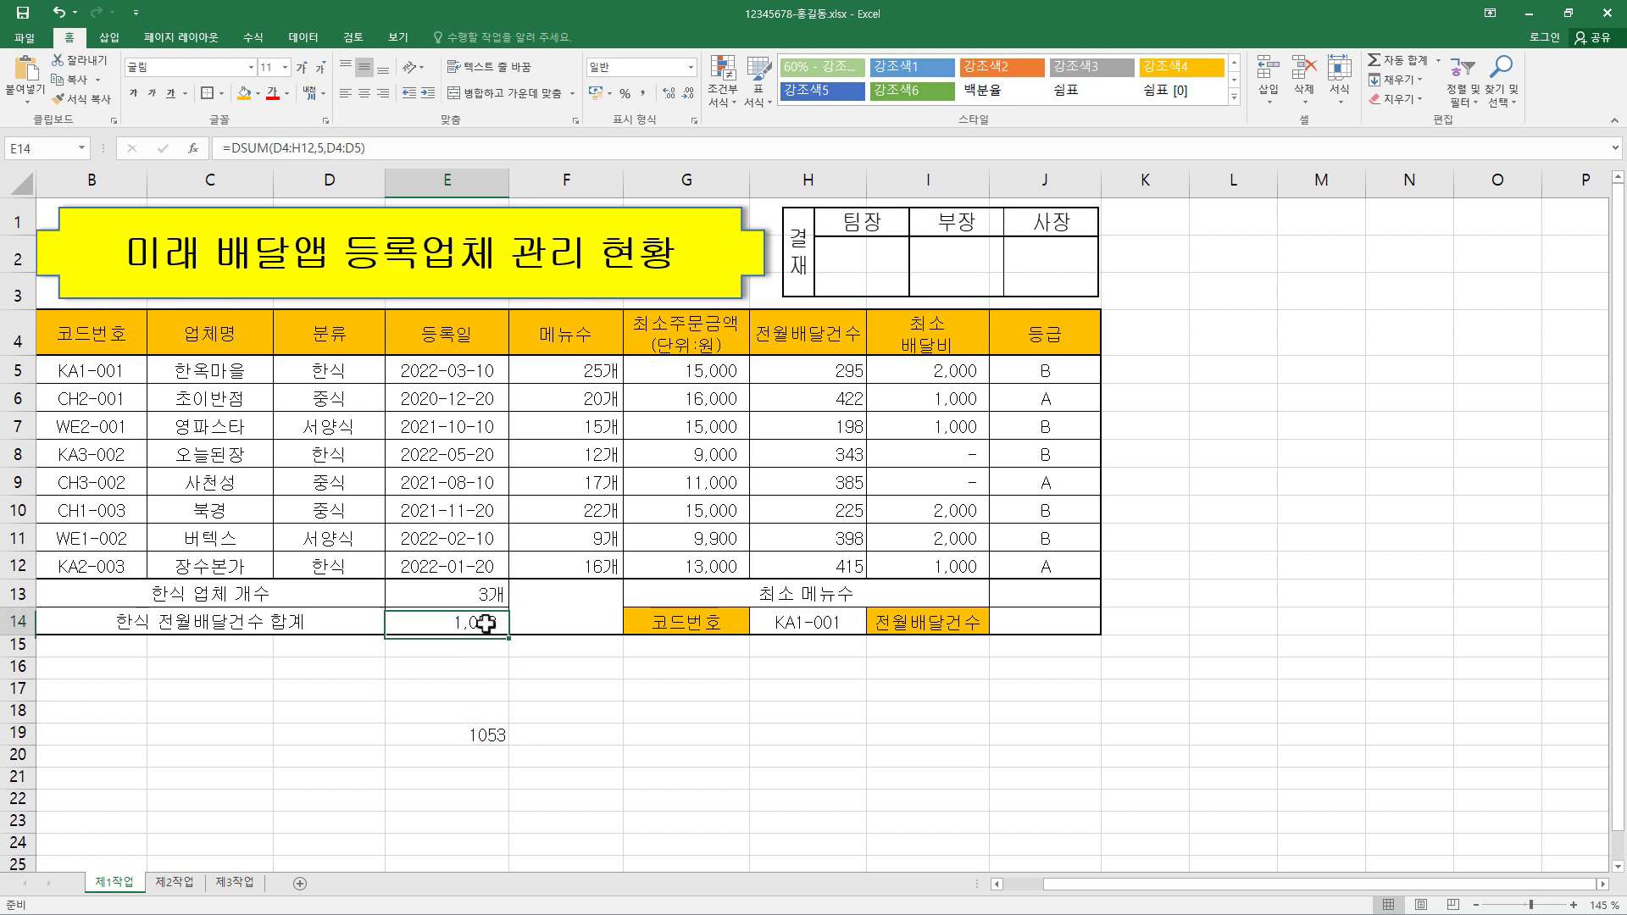
left_click(485, 730)
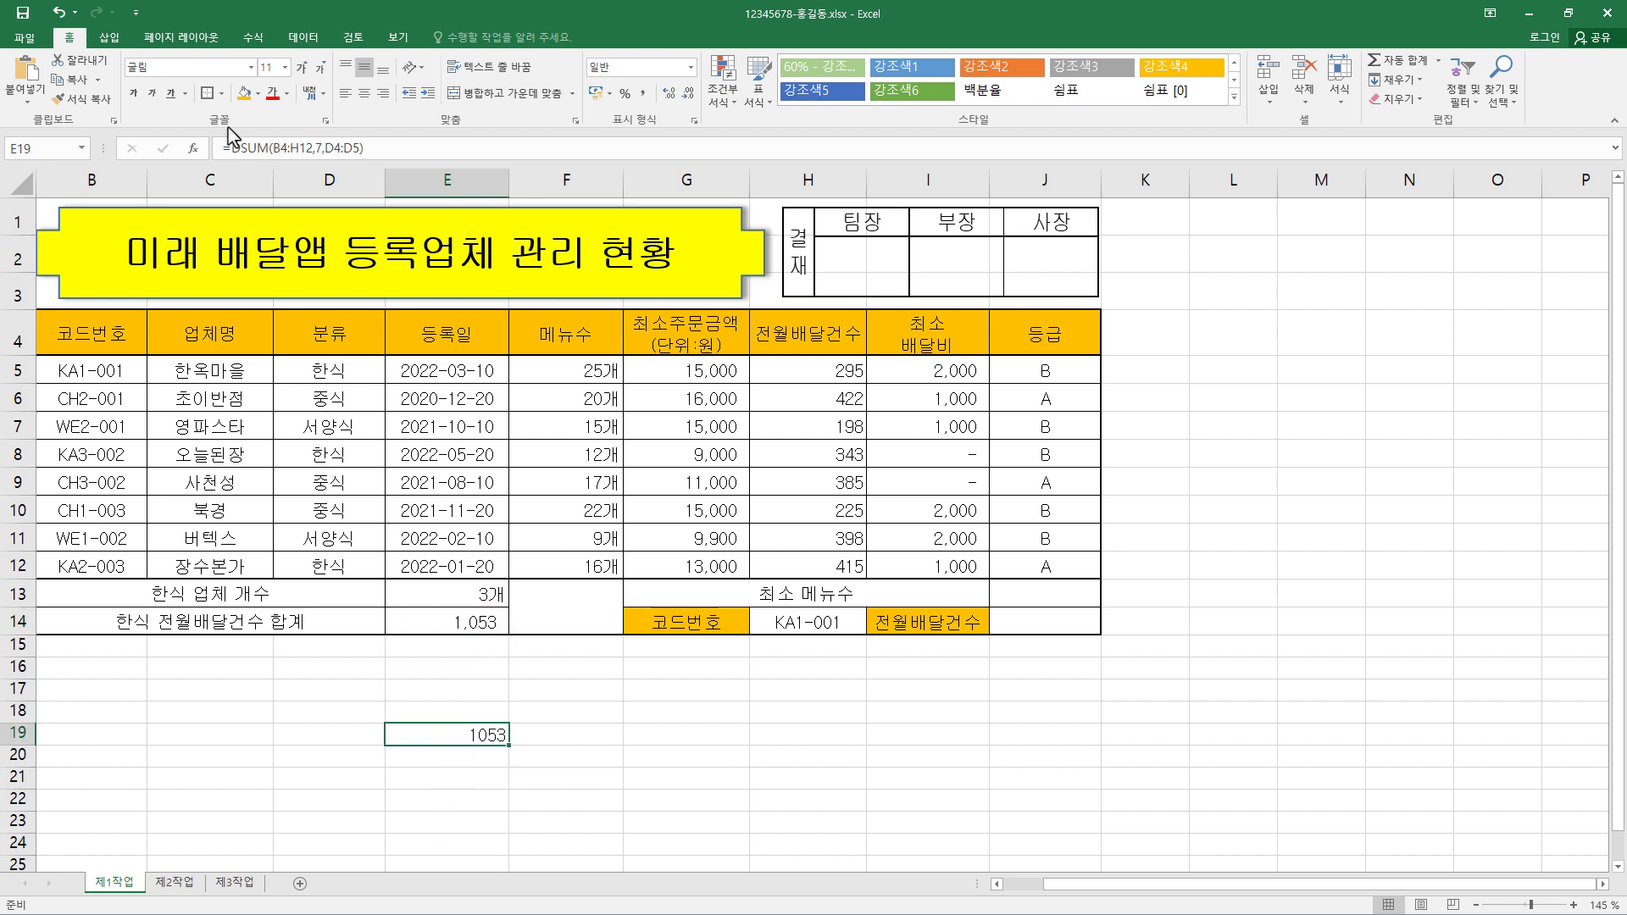
left_click(296, 149)
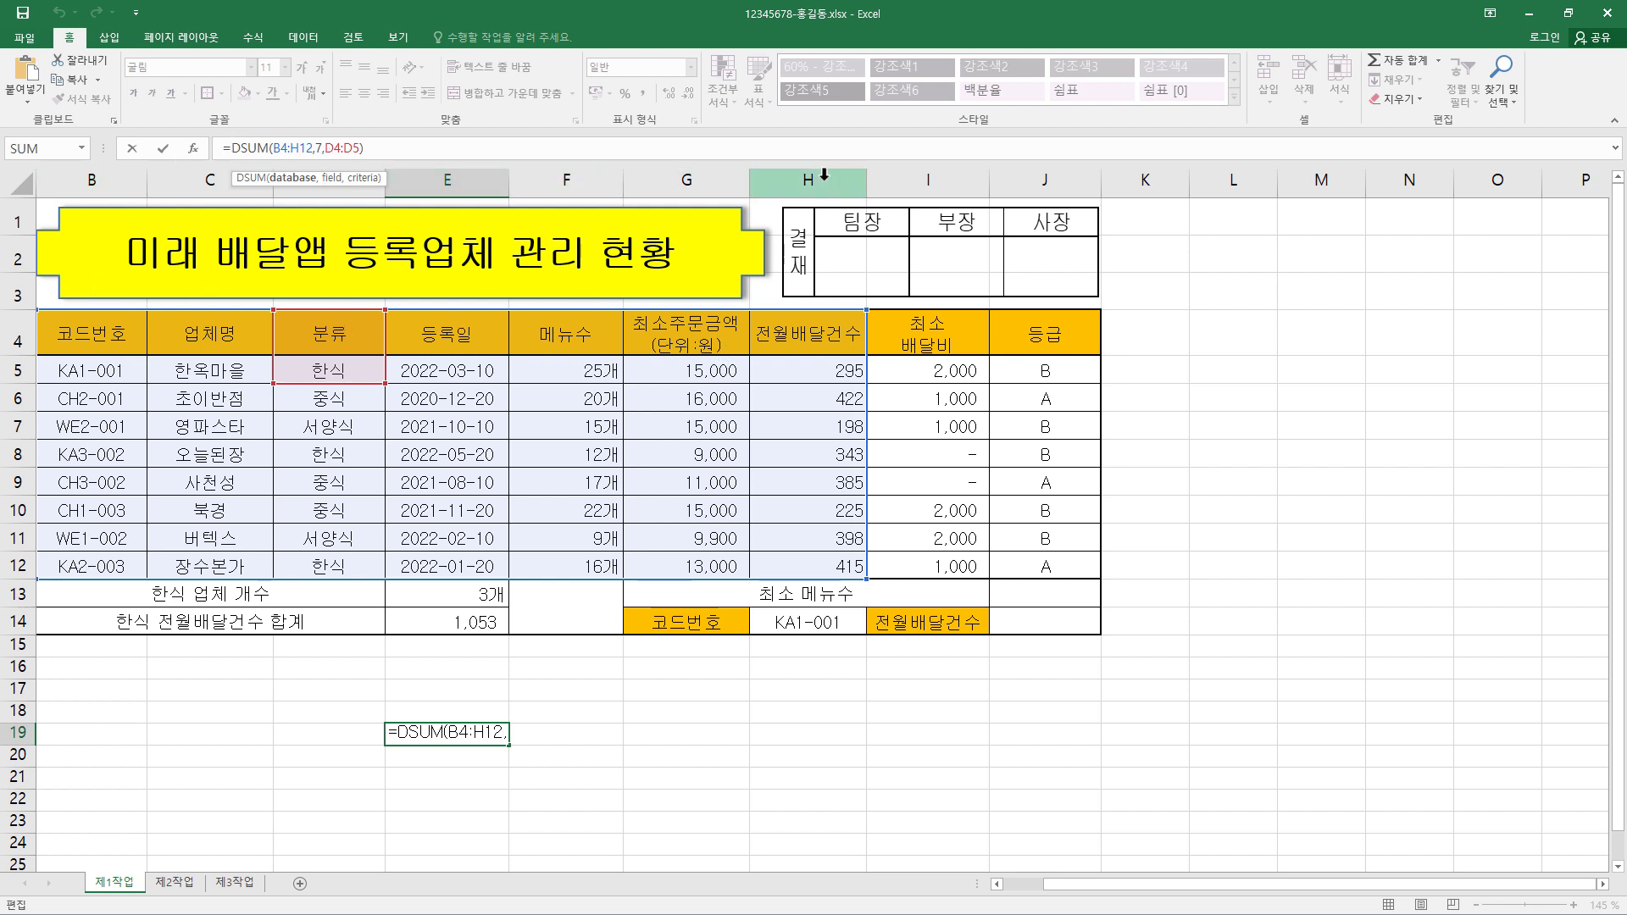
left_click(320, 150)
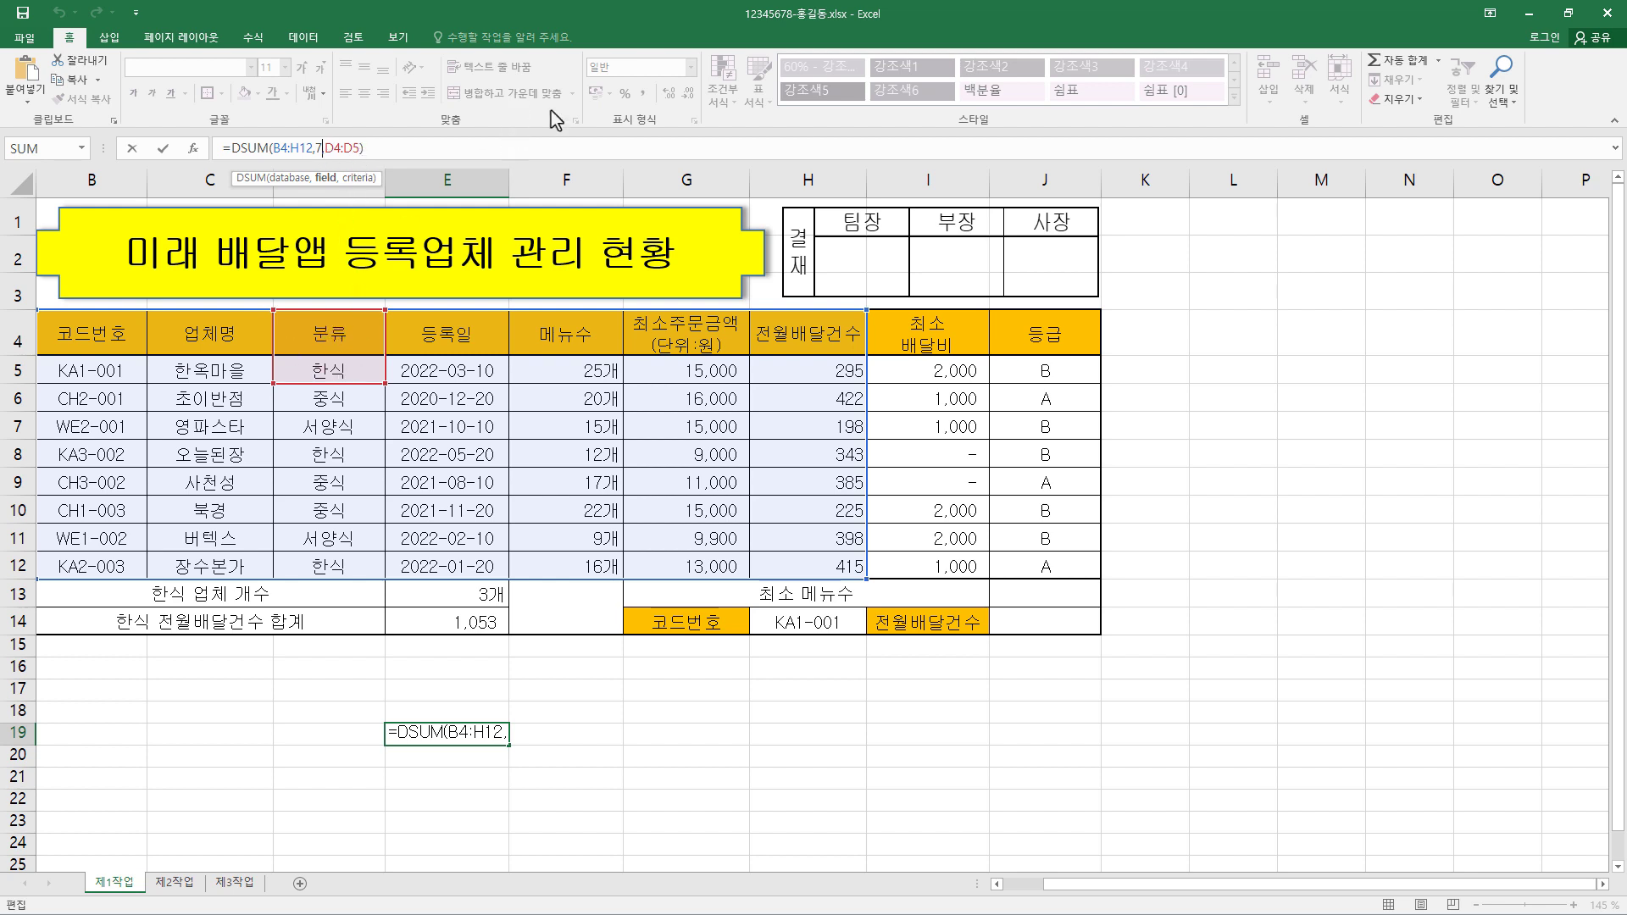
key("Return")
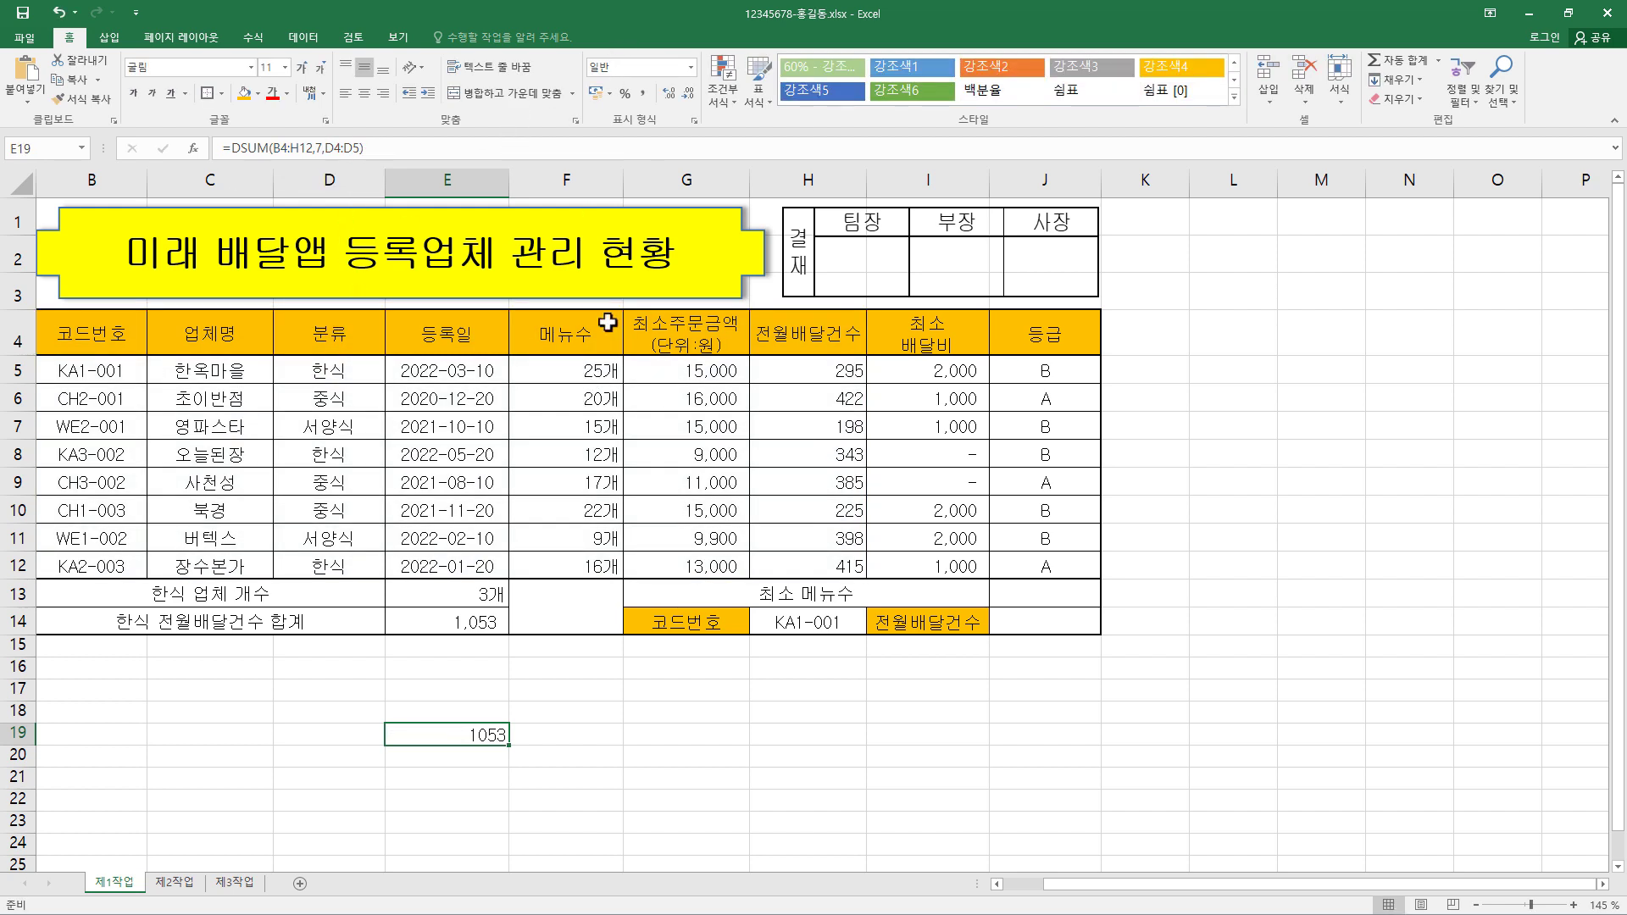
left_click(487, 625)
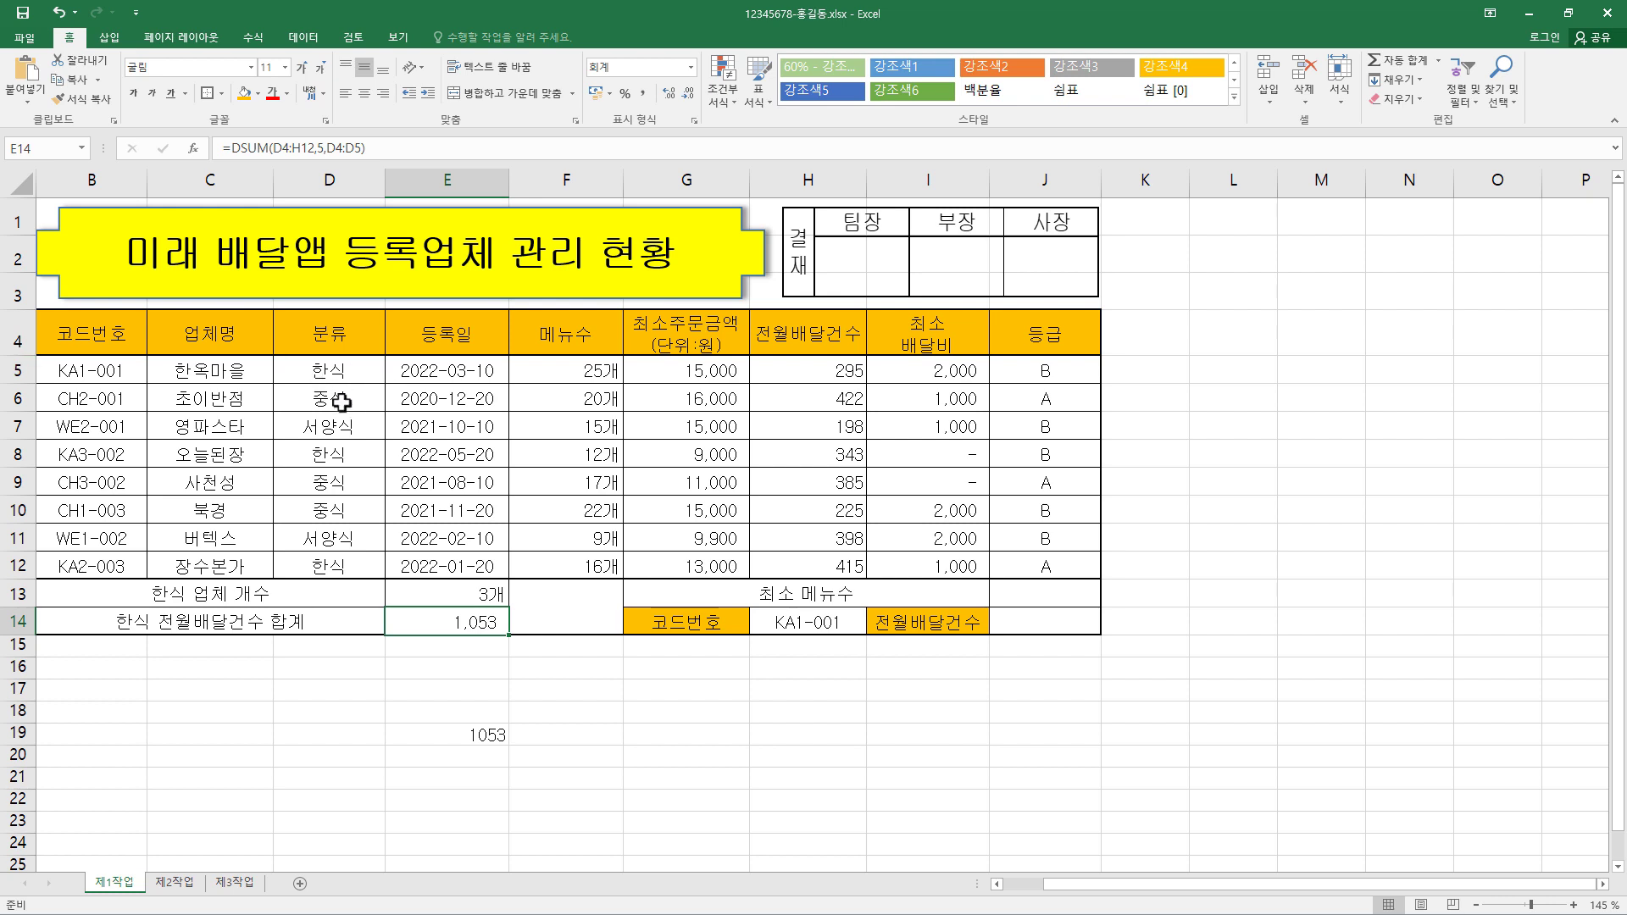
left_click_drag(342, 339, 323, 366)
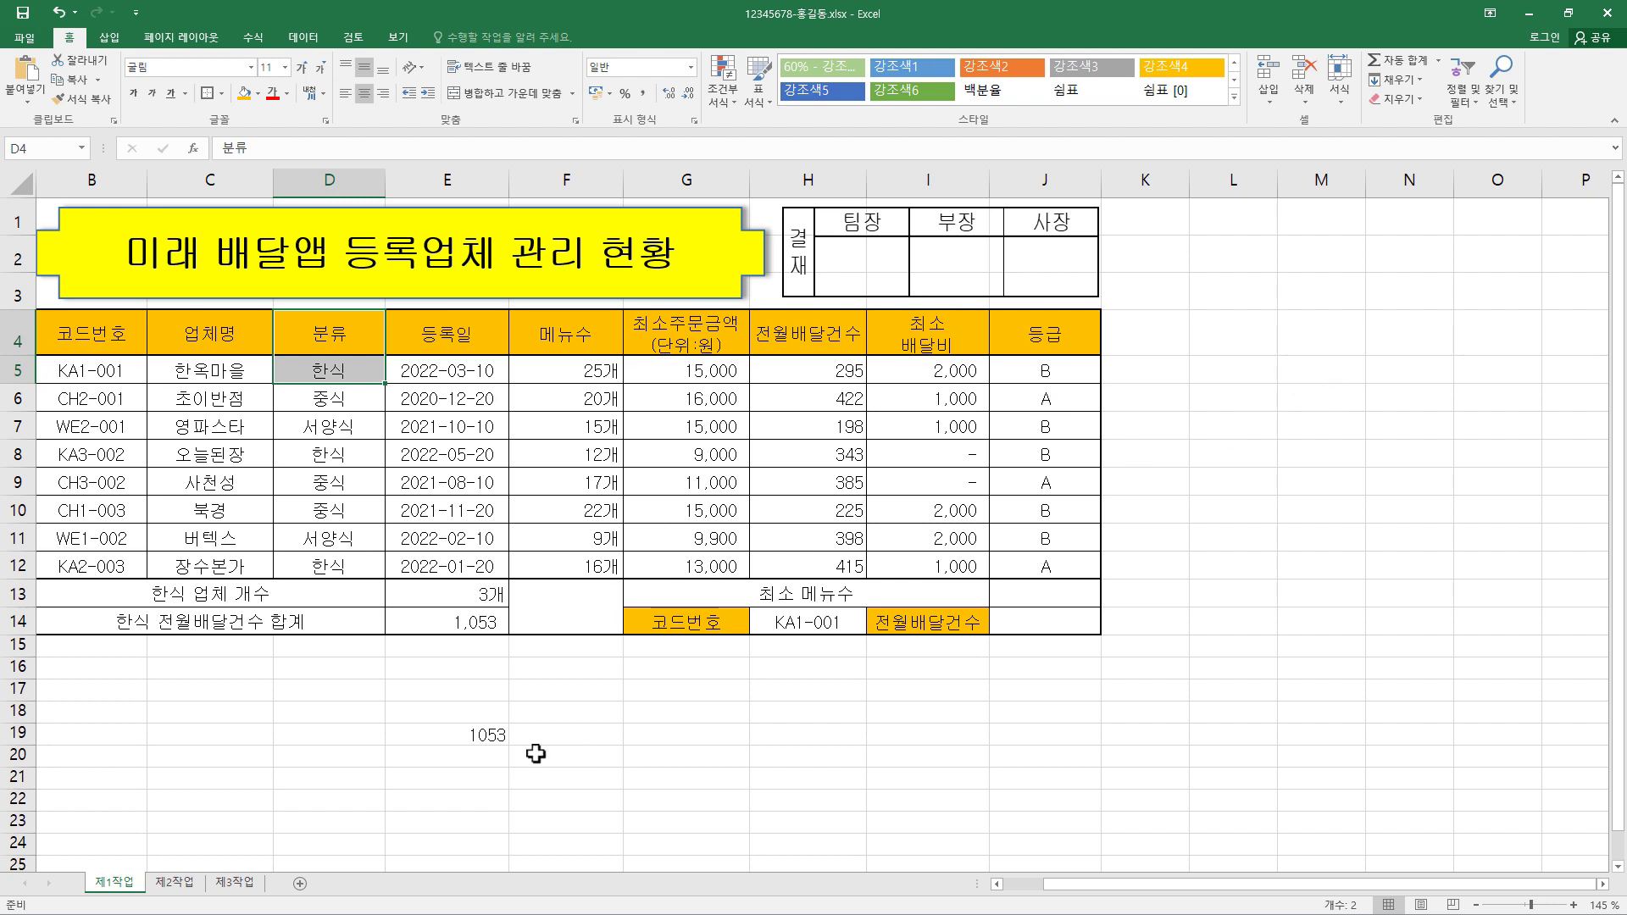
Delete the comparison formula from cell E19
left_click(462, 736)
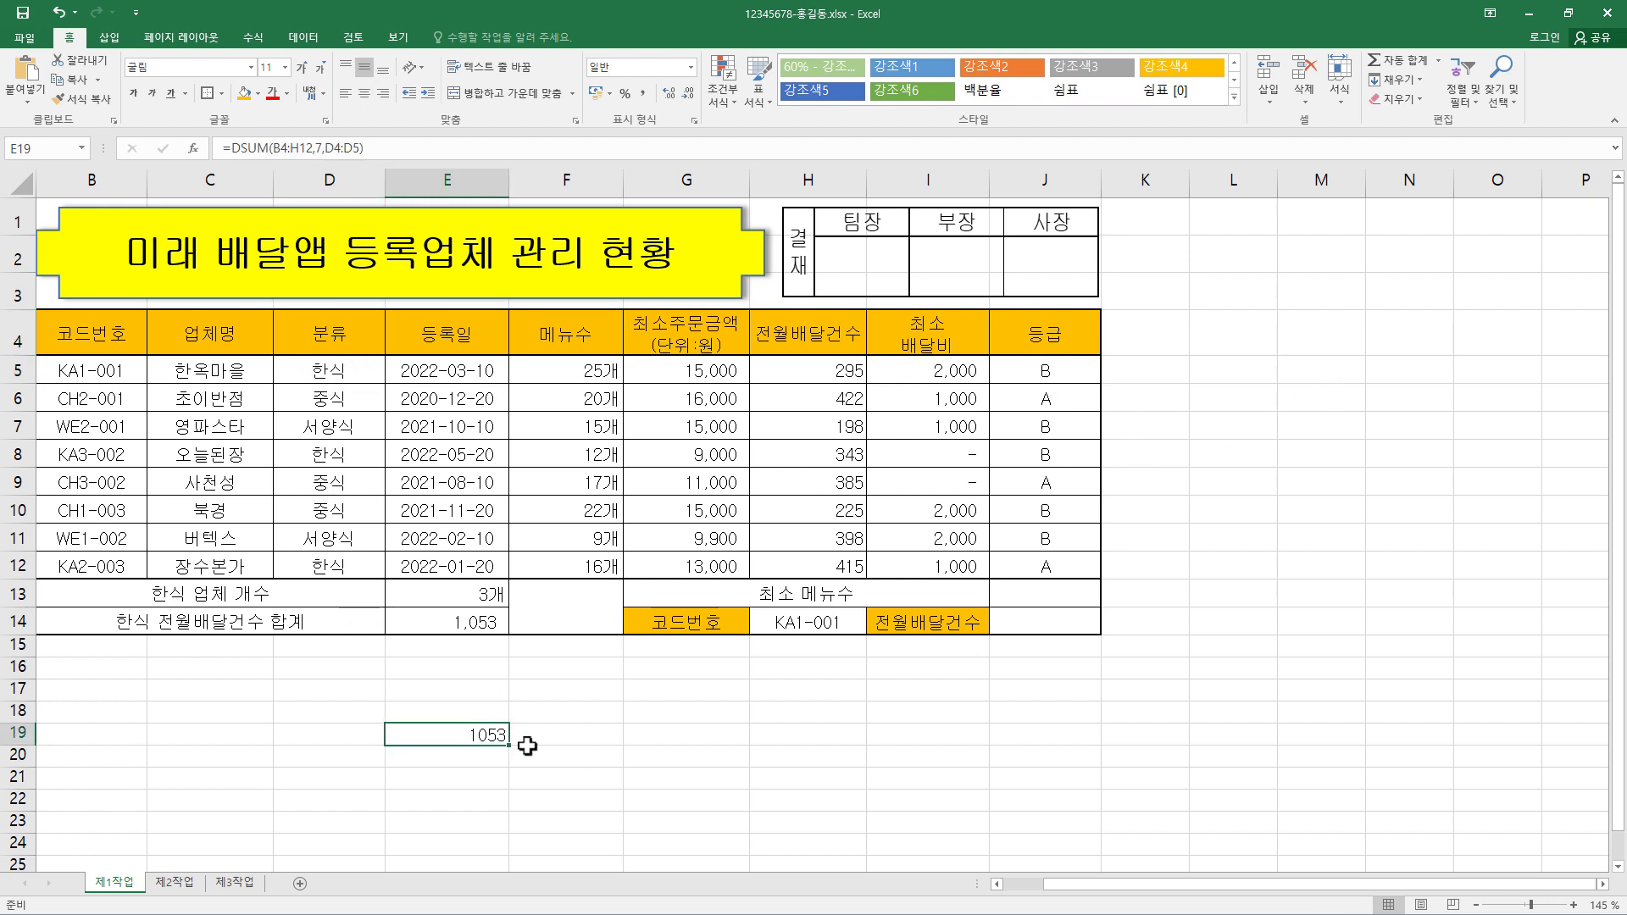
key("Delete")
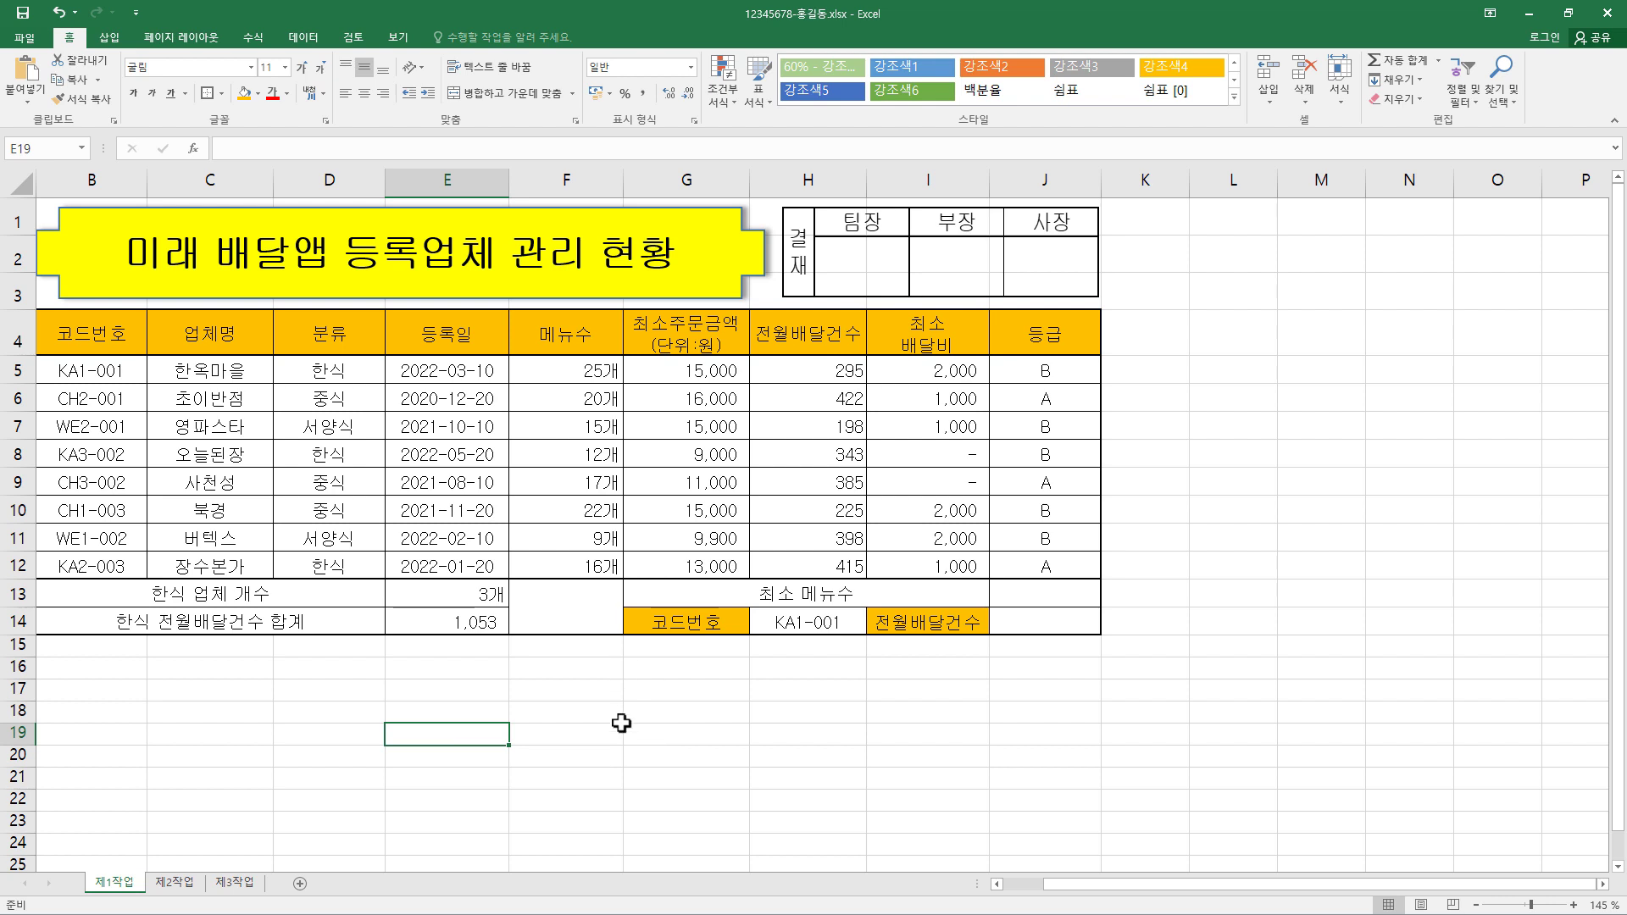
Enter a MIN formula in J13 that returns the smallest value of the named range 메뉴수 (F5:F12)
left_click(1034, 595)
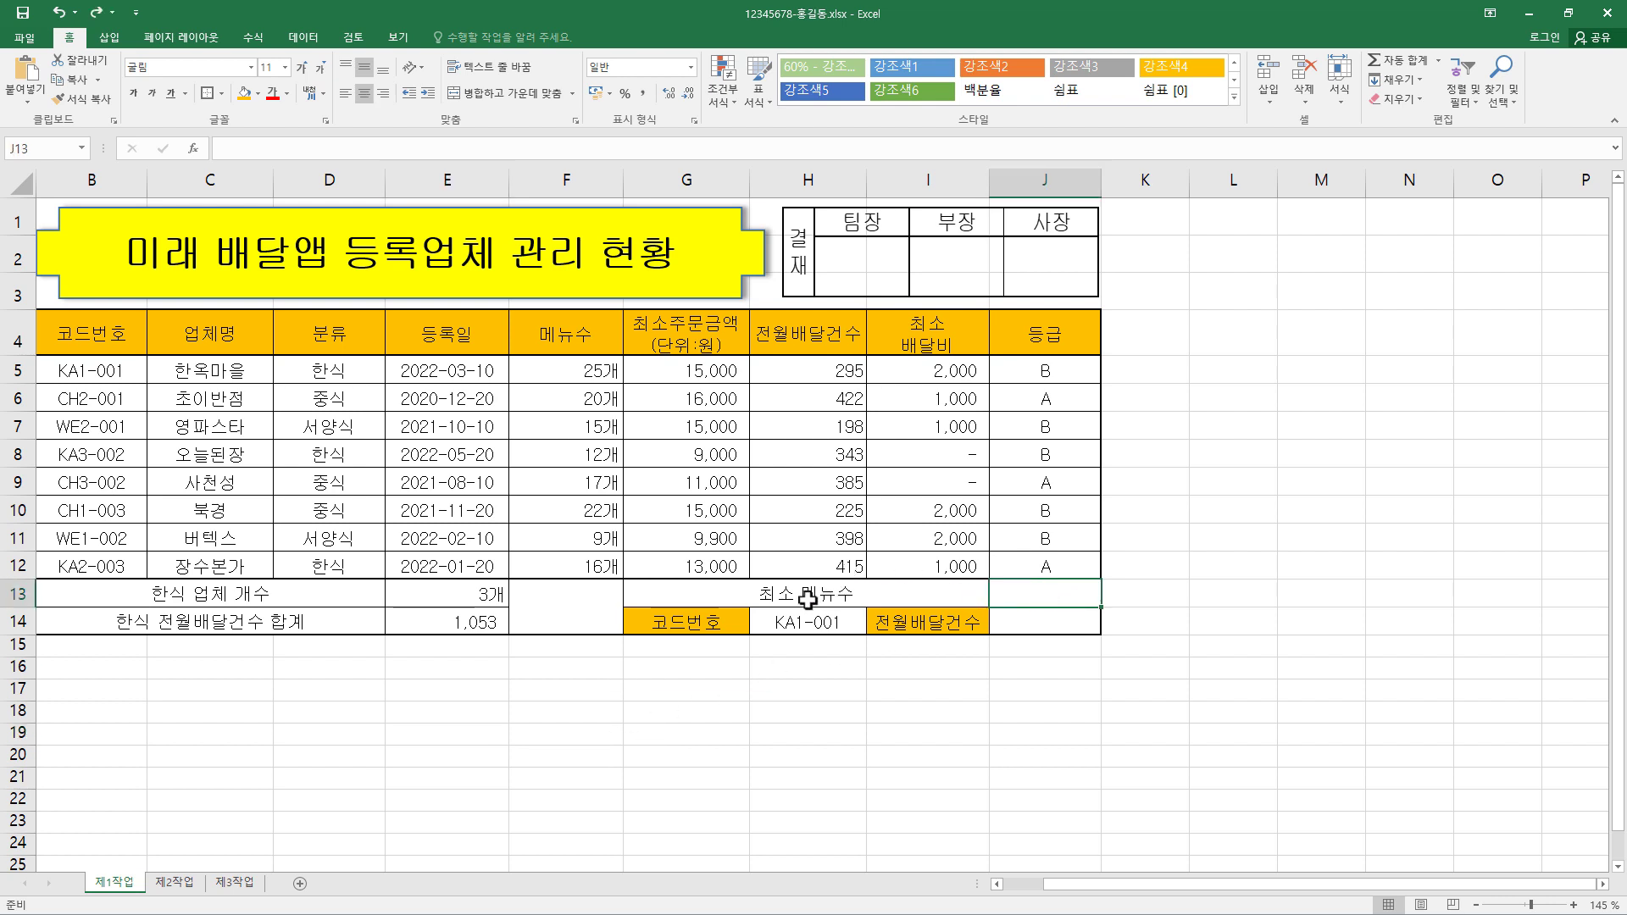
left_click(834, 596)
left_click(1038, 598)
left_click(432, 150)
type("=")
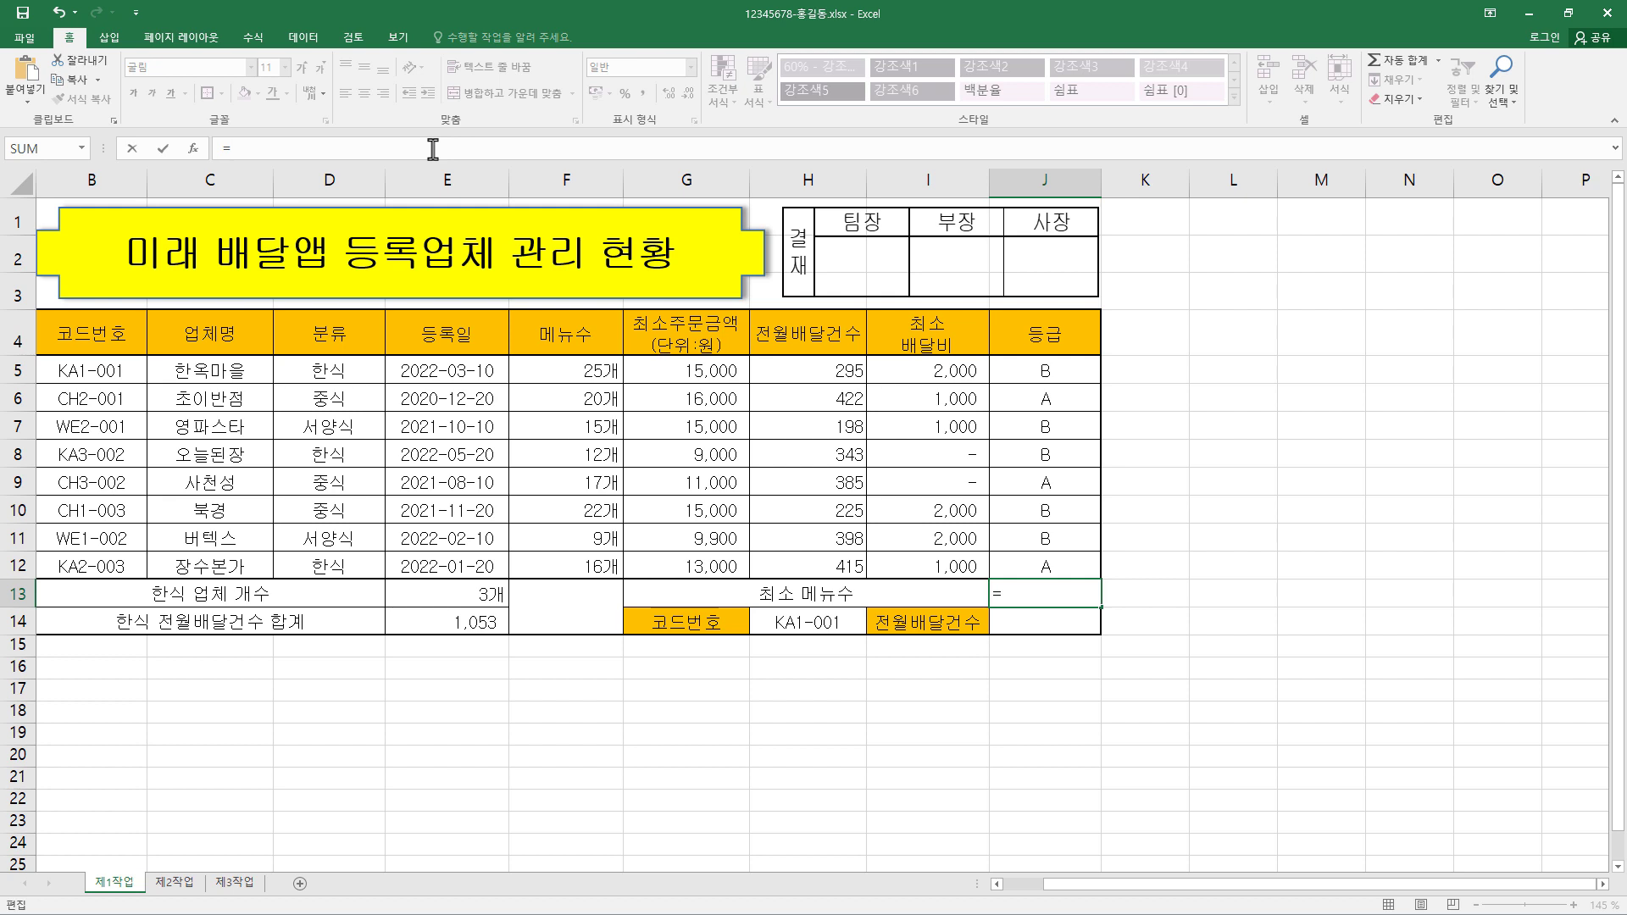
type("min(")
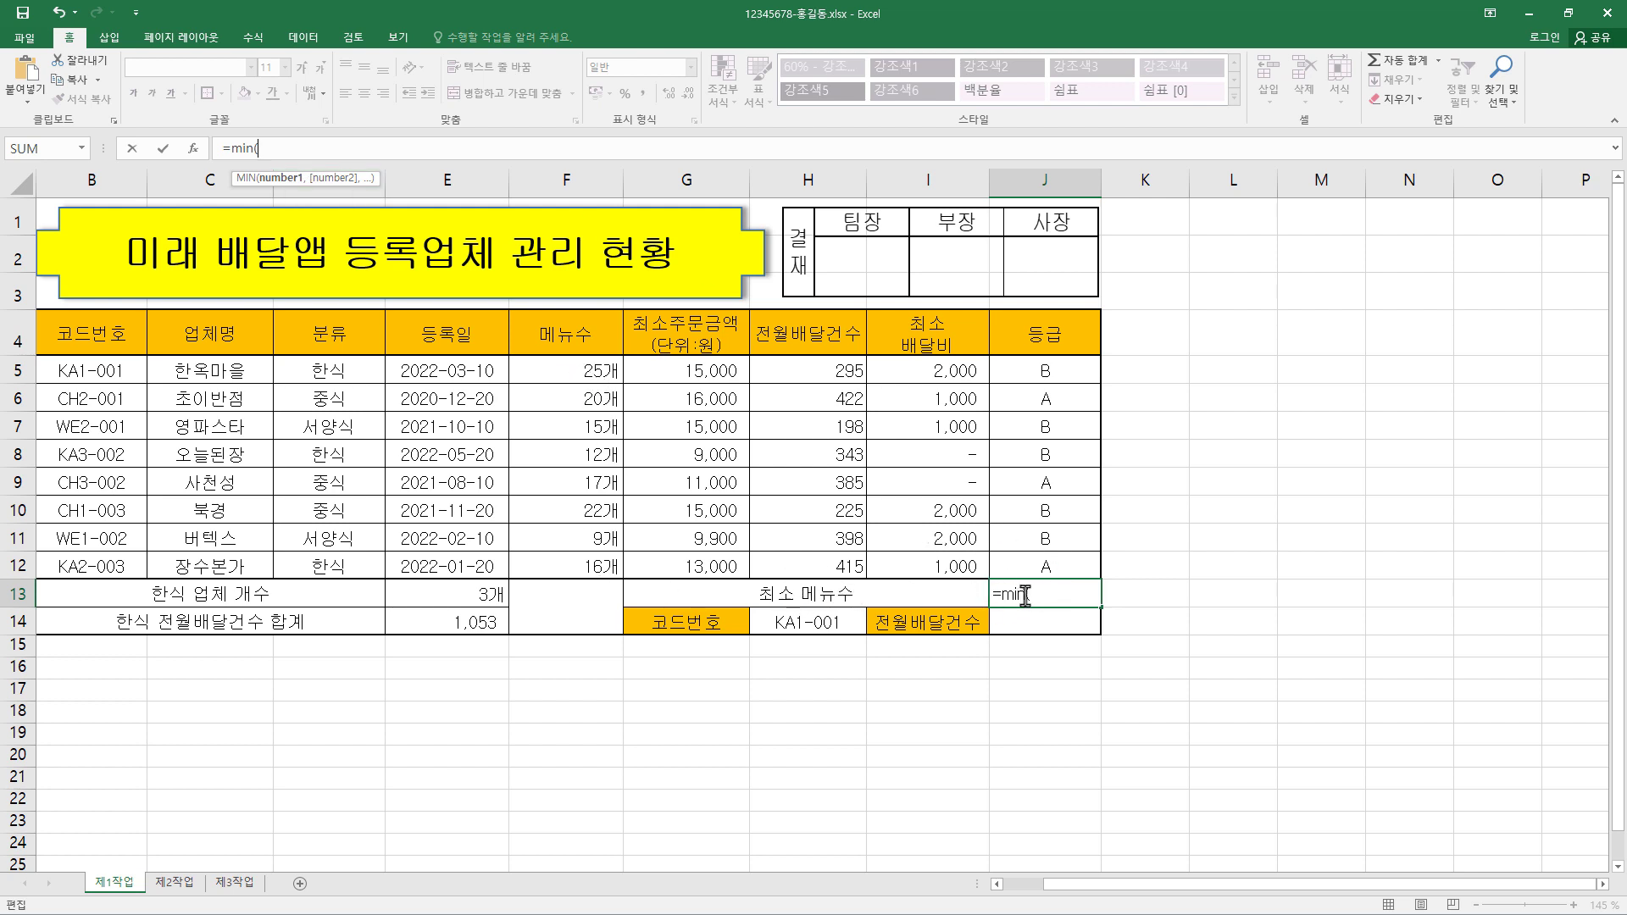
left_click_drag(583, 369, 580, 561)
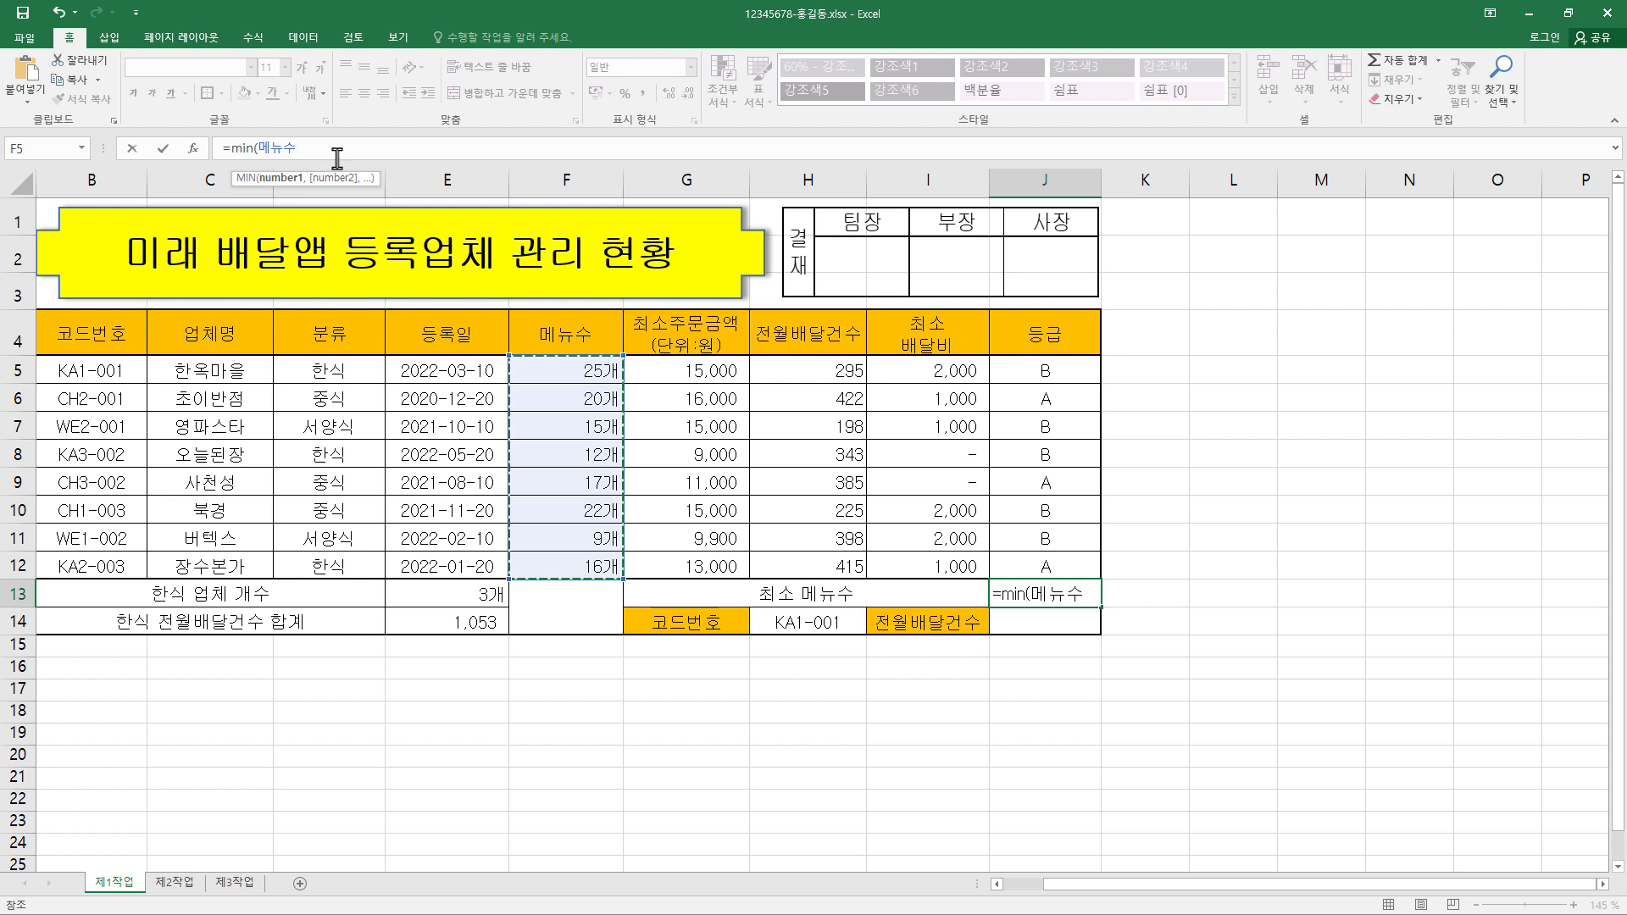
key("Return")
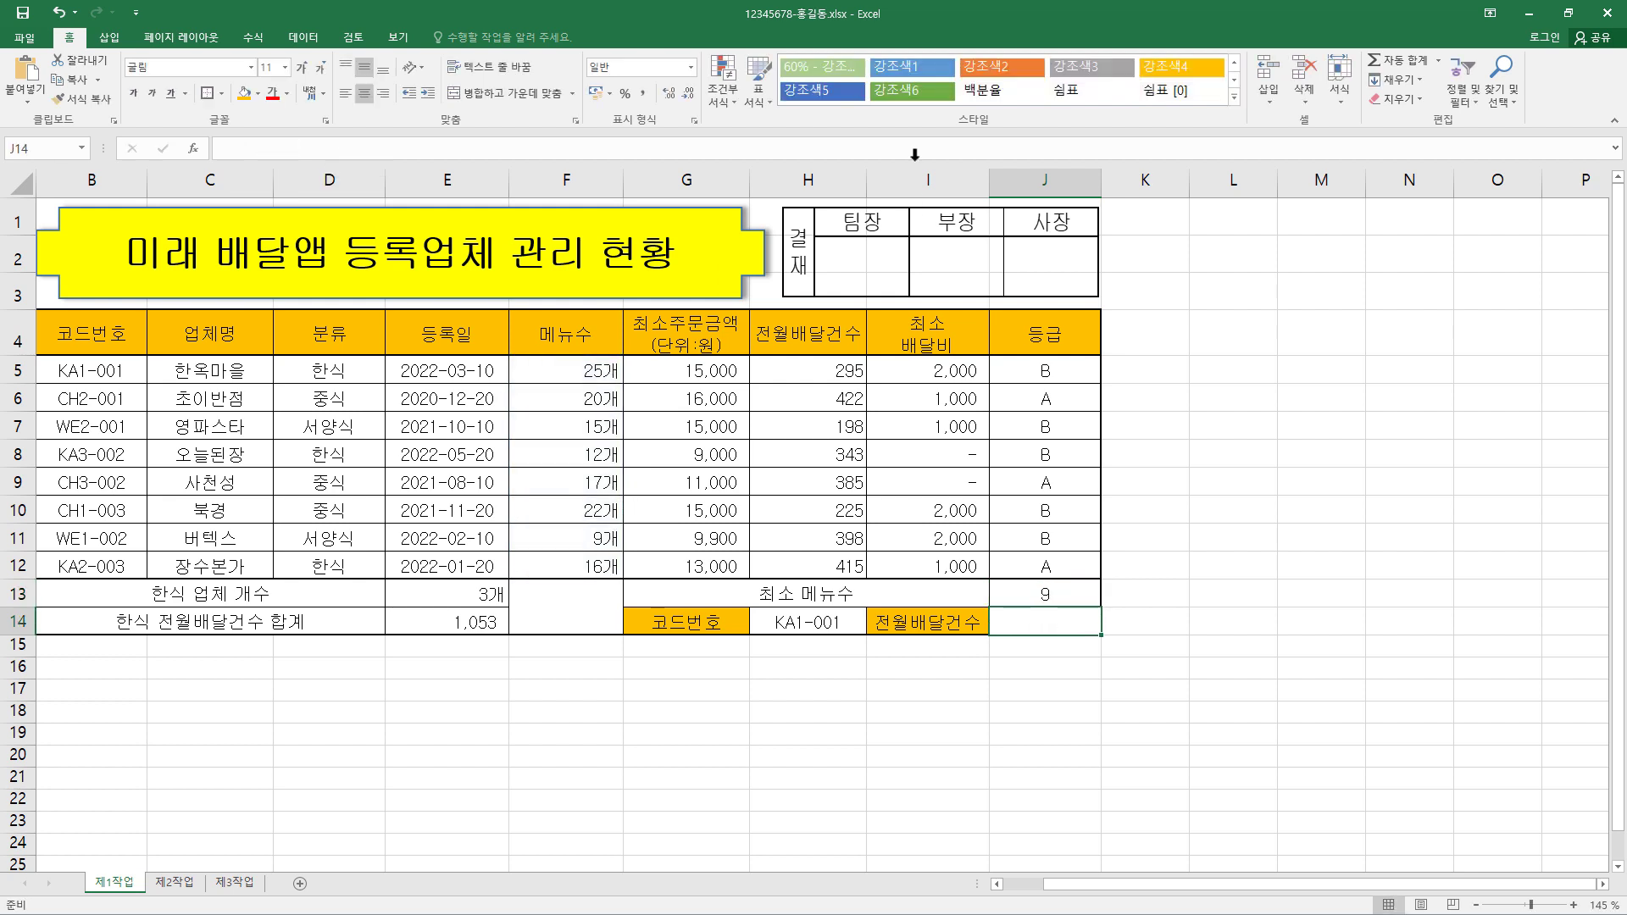
Right-align the minimum menu count in J13
left_click(1071, 597)
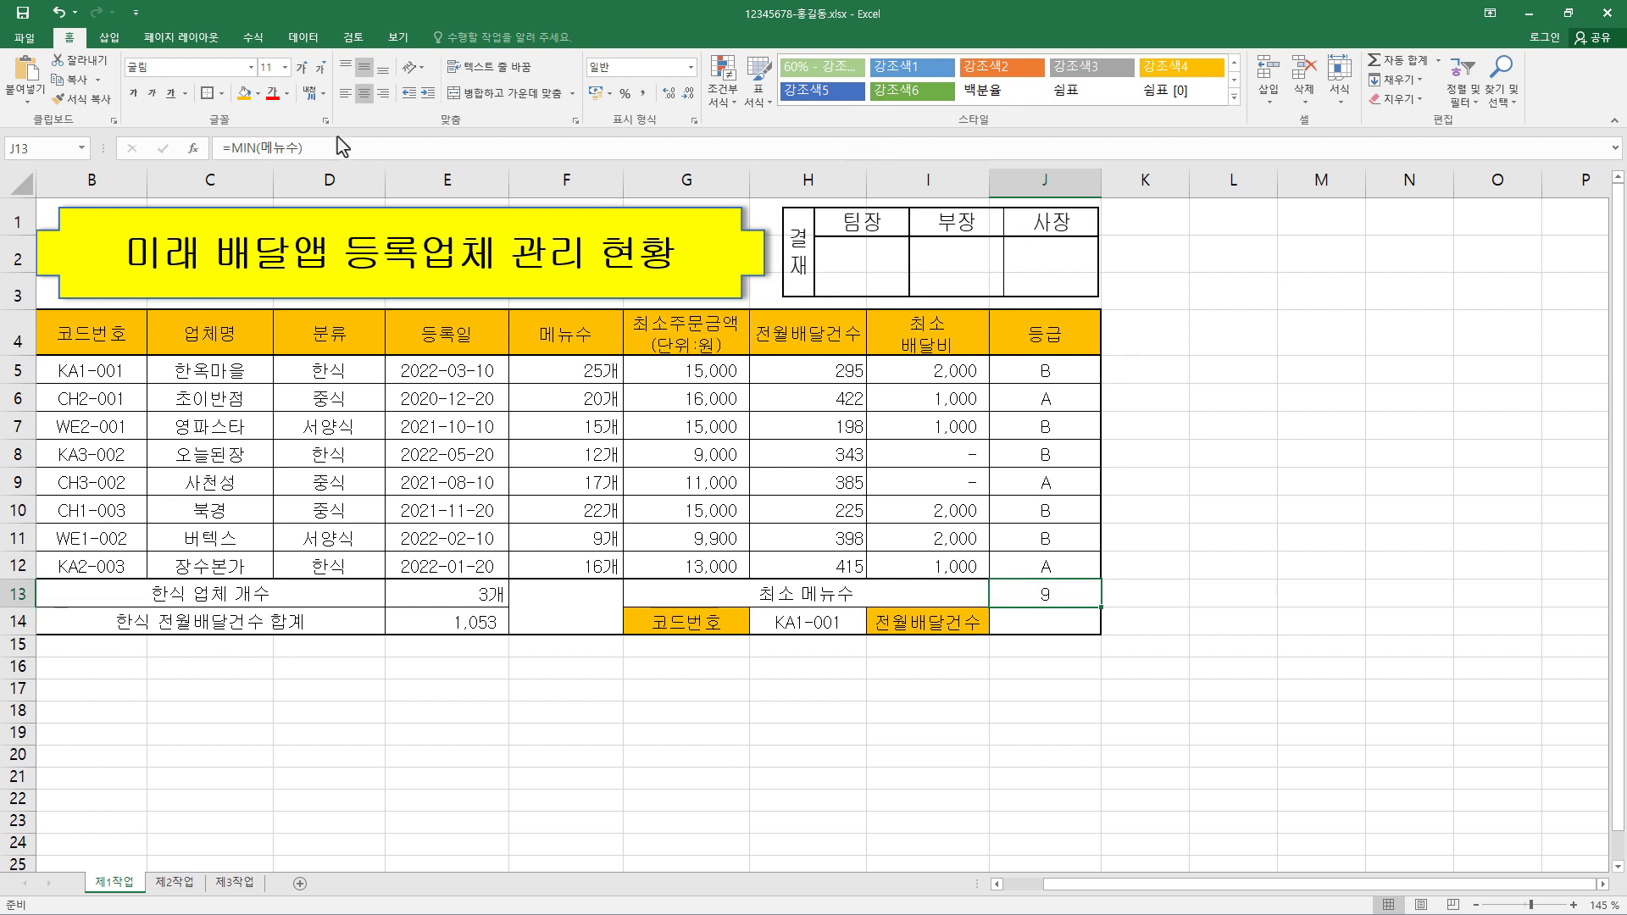
left_click(364, 94)
left_click(383, 94)
Start a VLOOKUP formula in J14 and open its function arguments, placing the dialog clear of row 14
left_click(1077, 628)
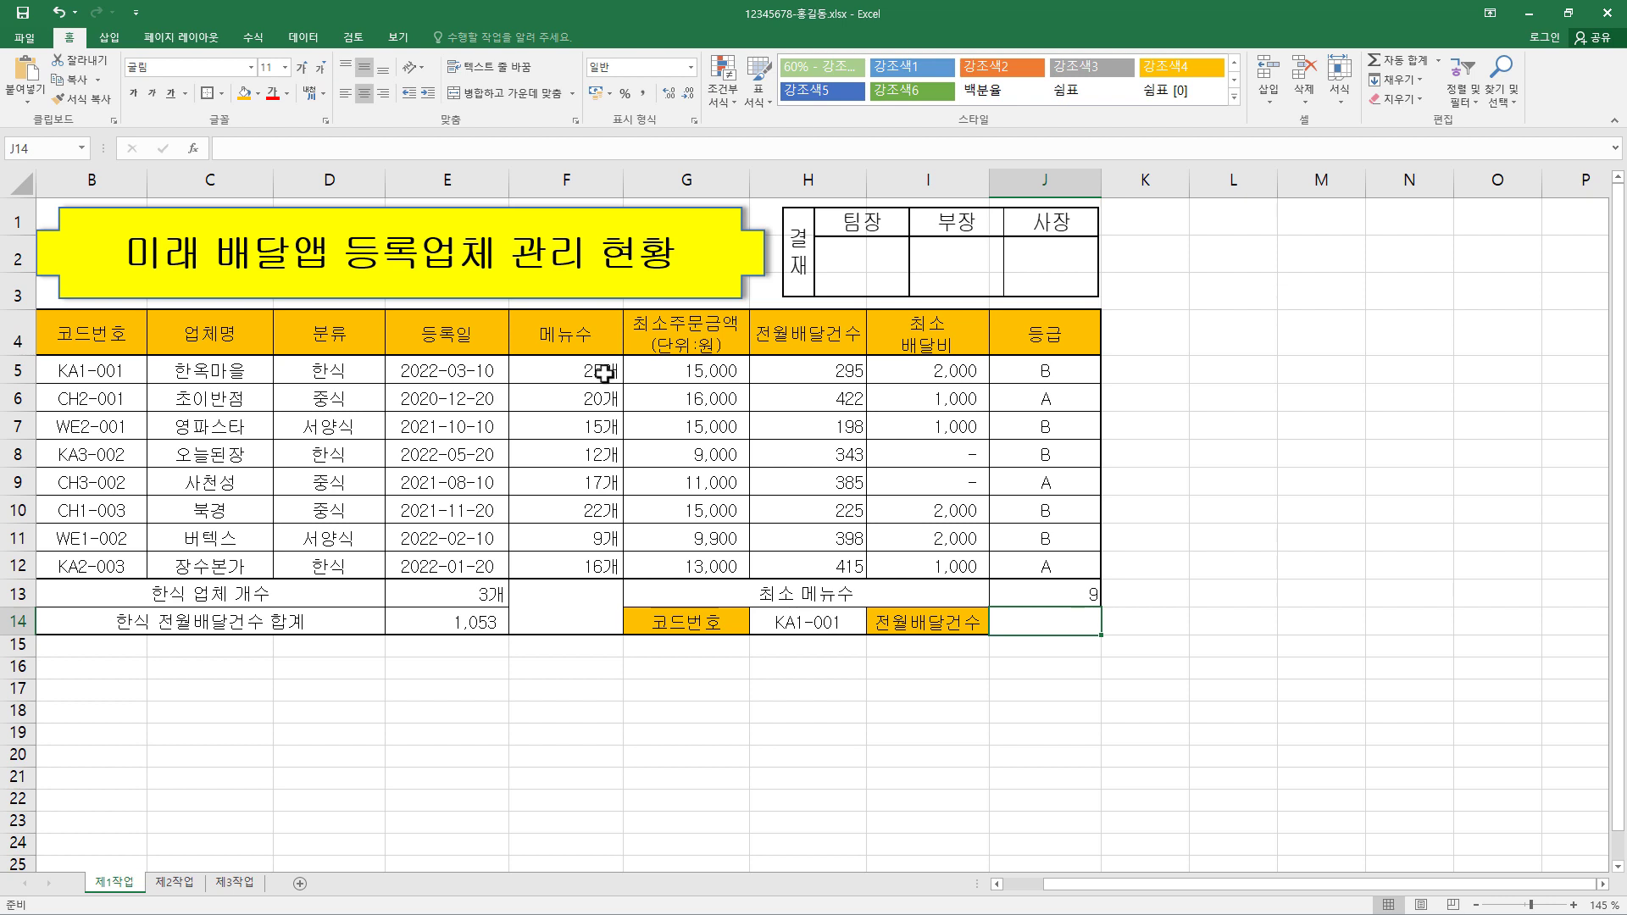
left_click(501, 150)
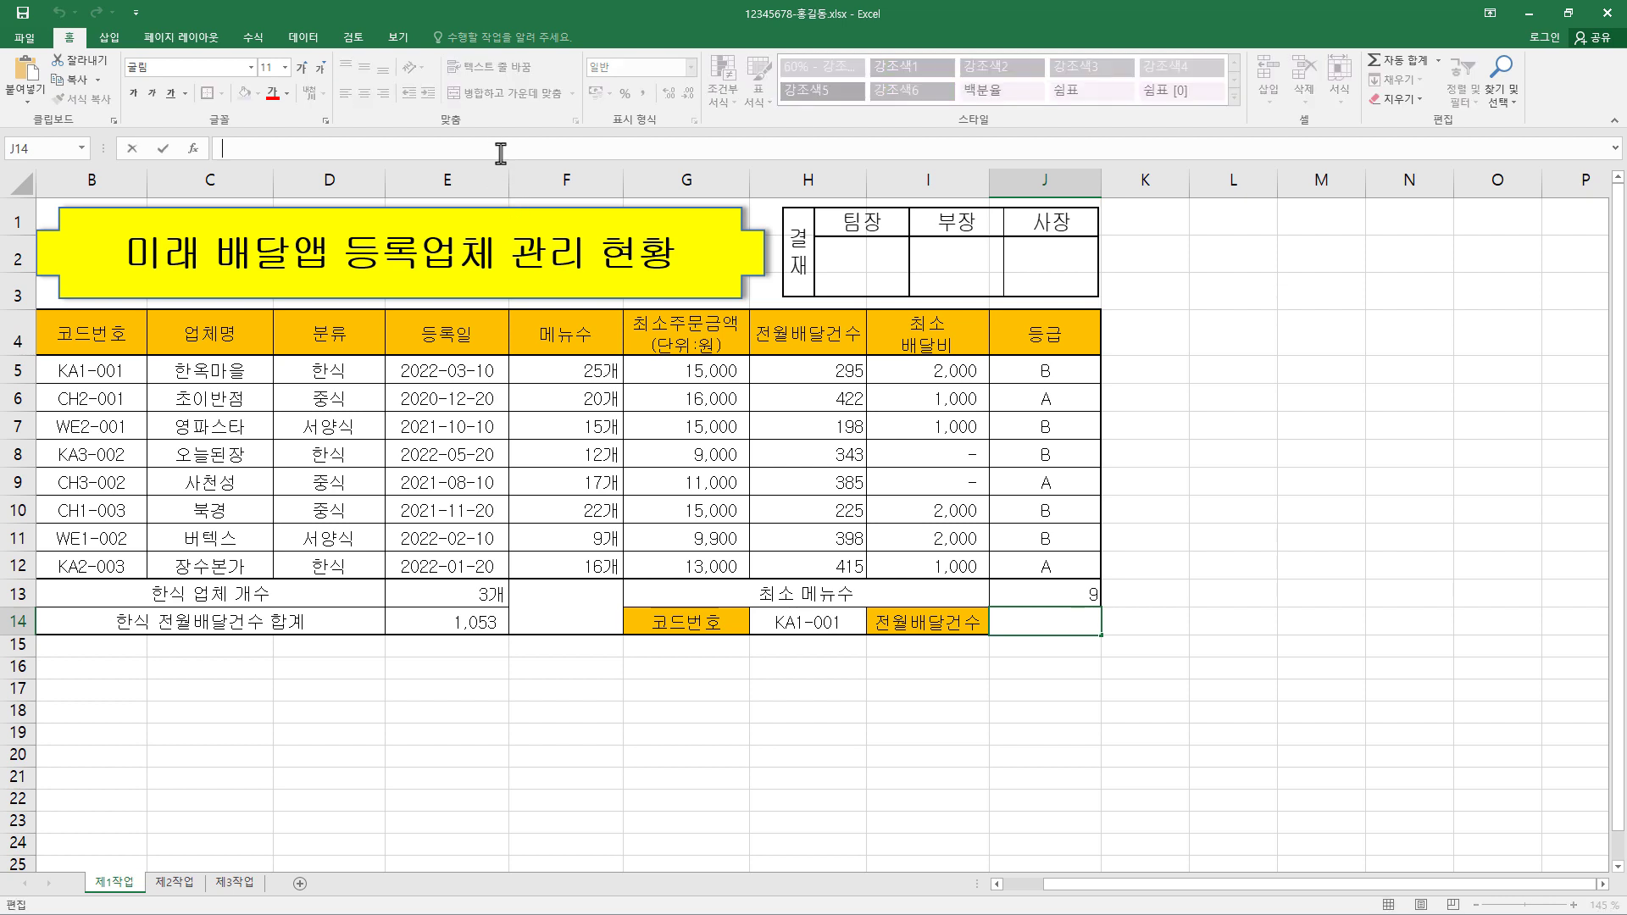
type("=vl")
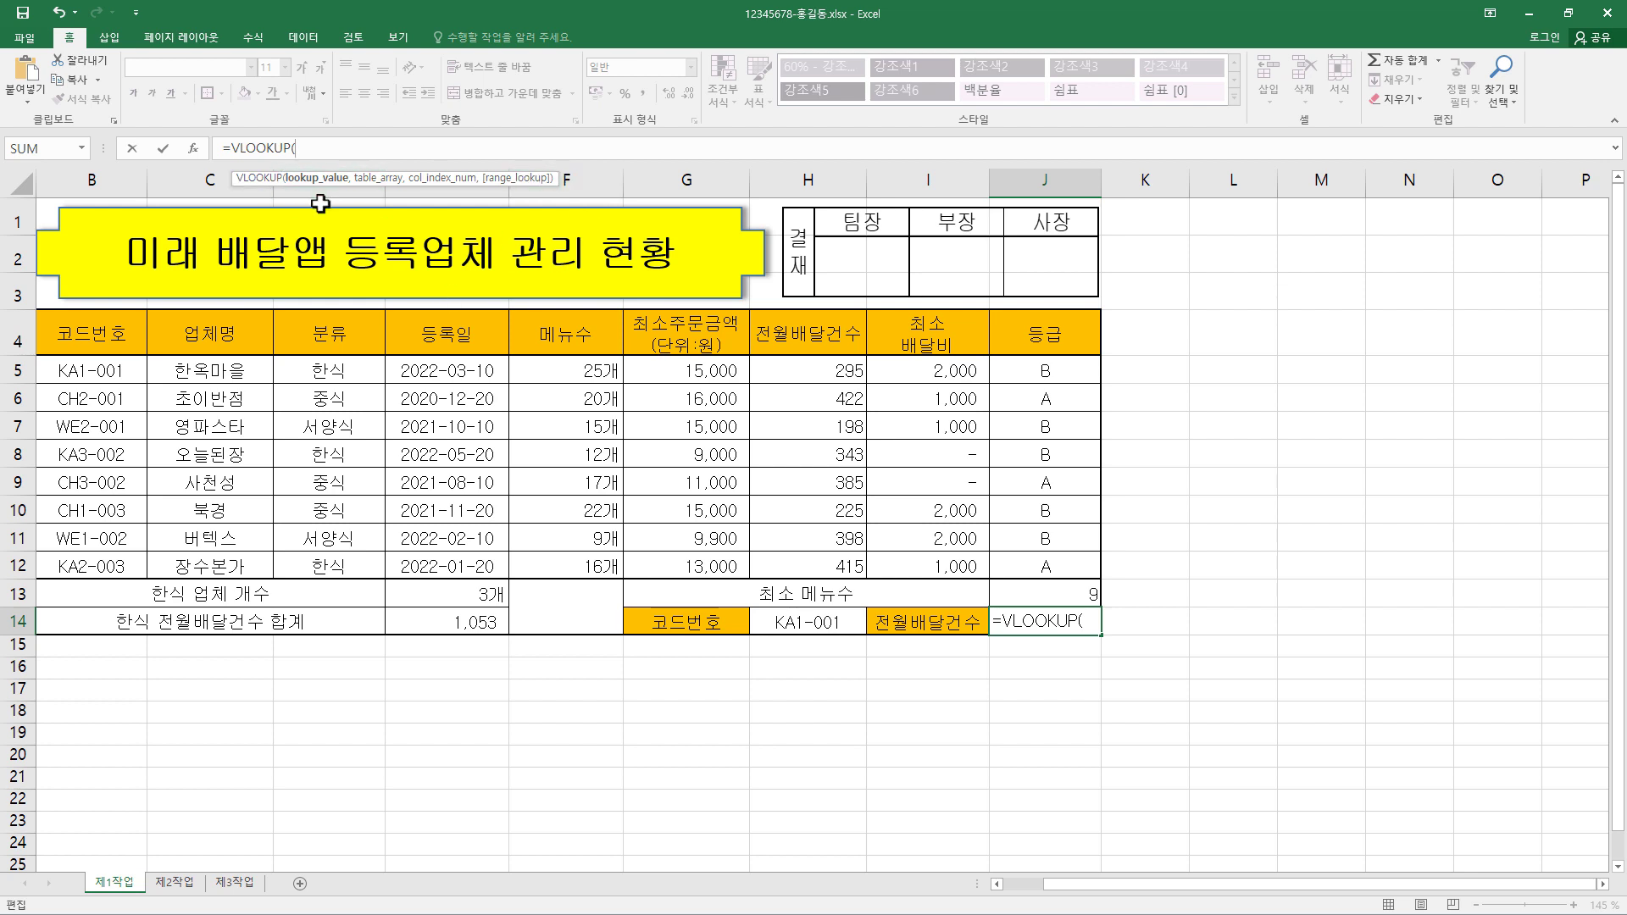
left_click(193, 149)
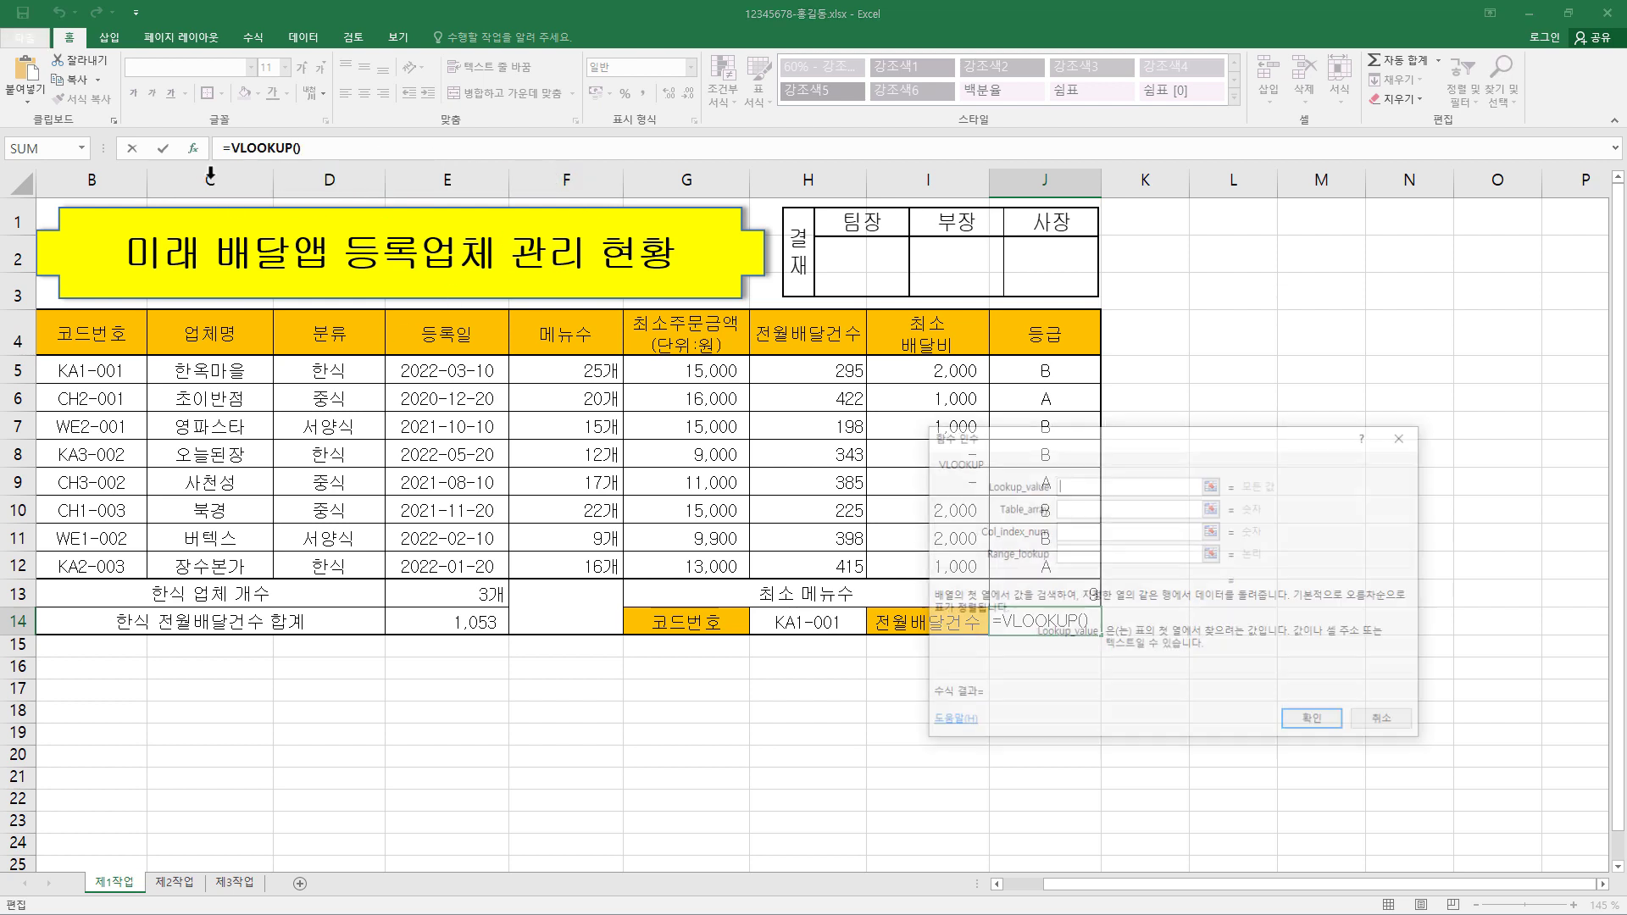
left_click_drag(1042, 450, 1106, 256)
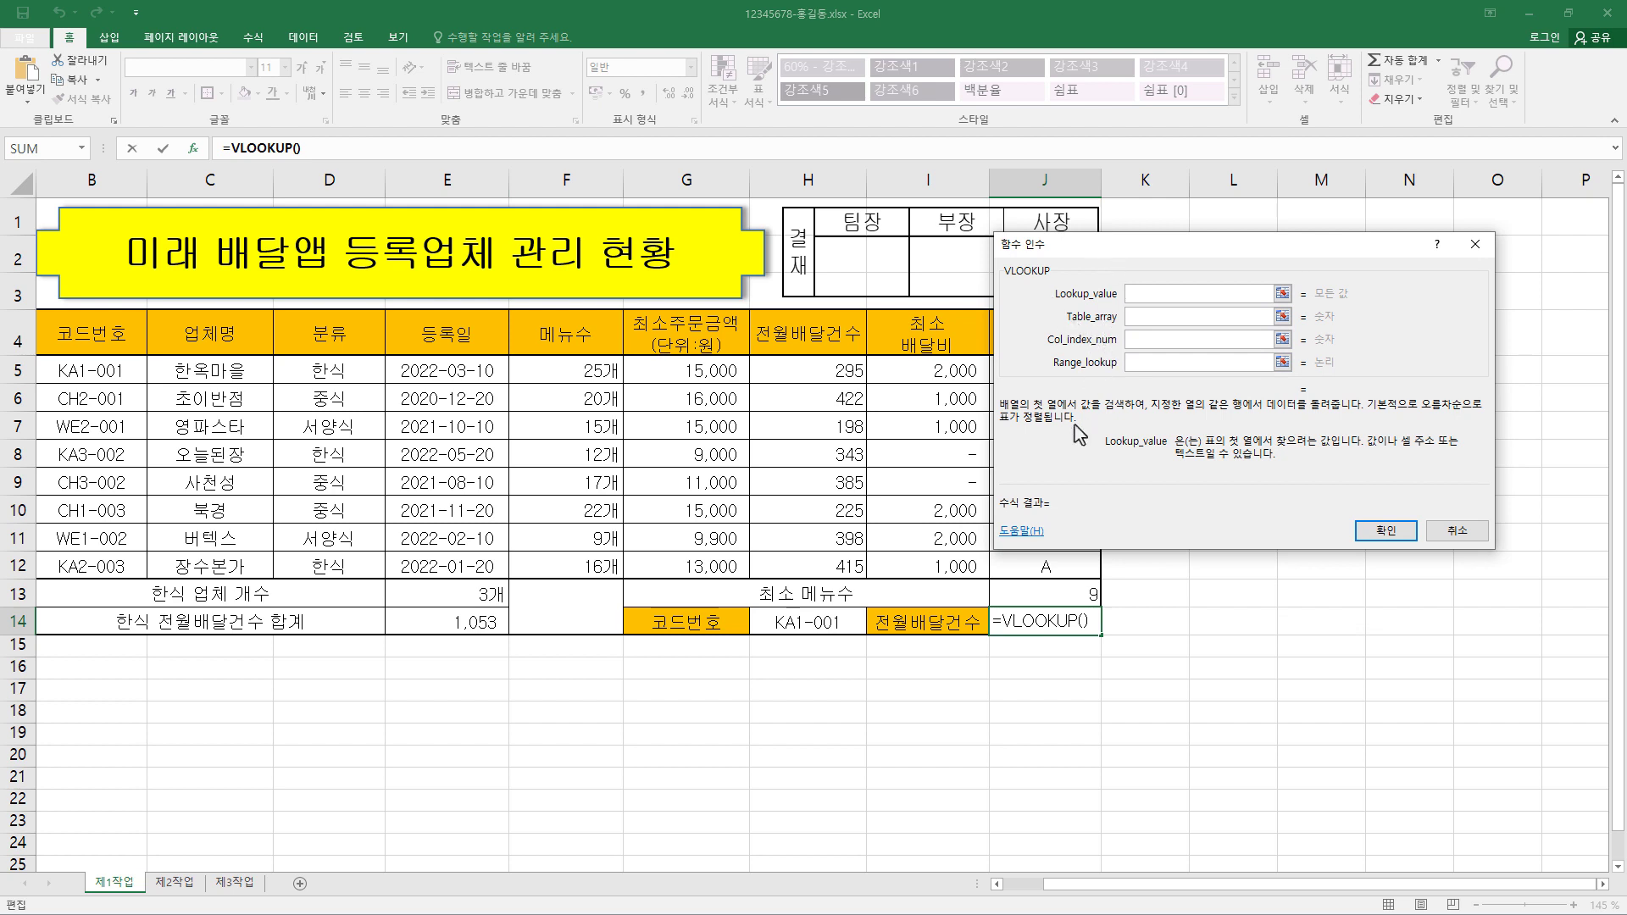
left_click(294, 148)
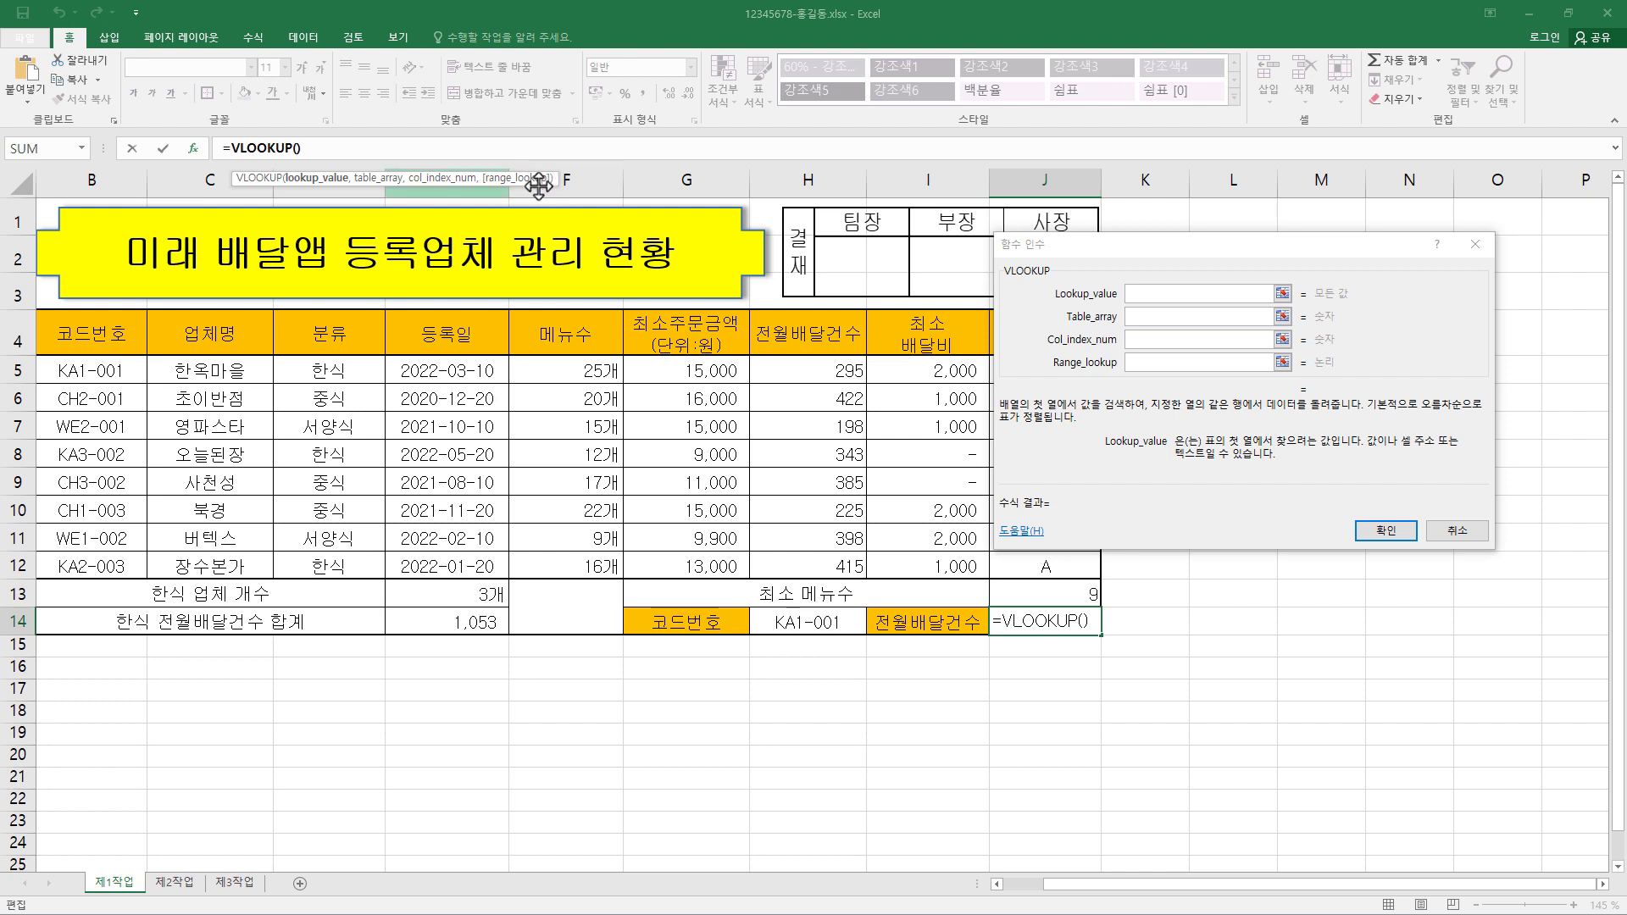
left_click(1147, 364)
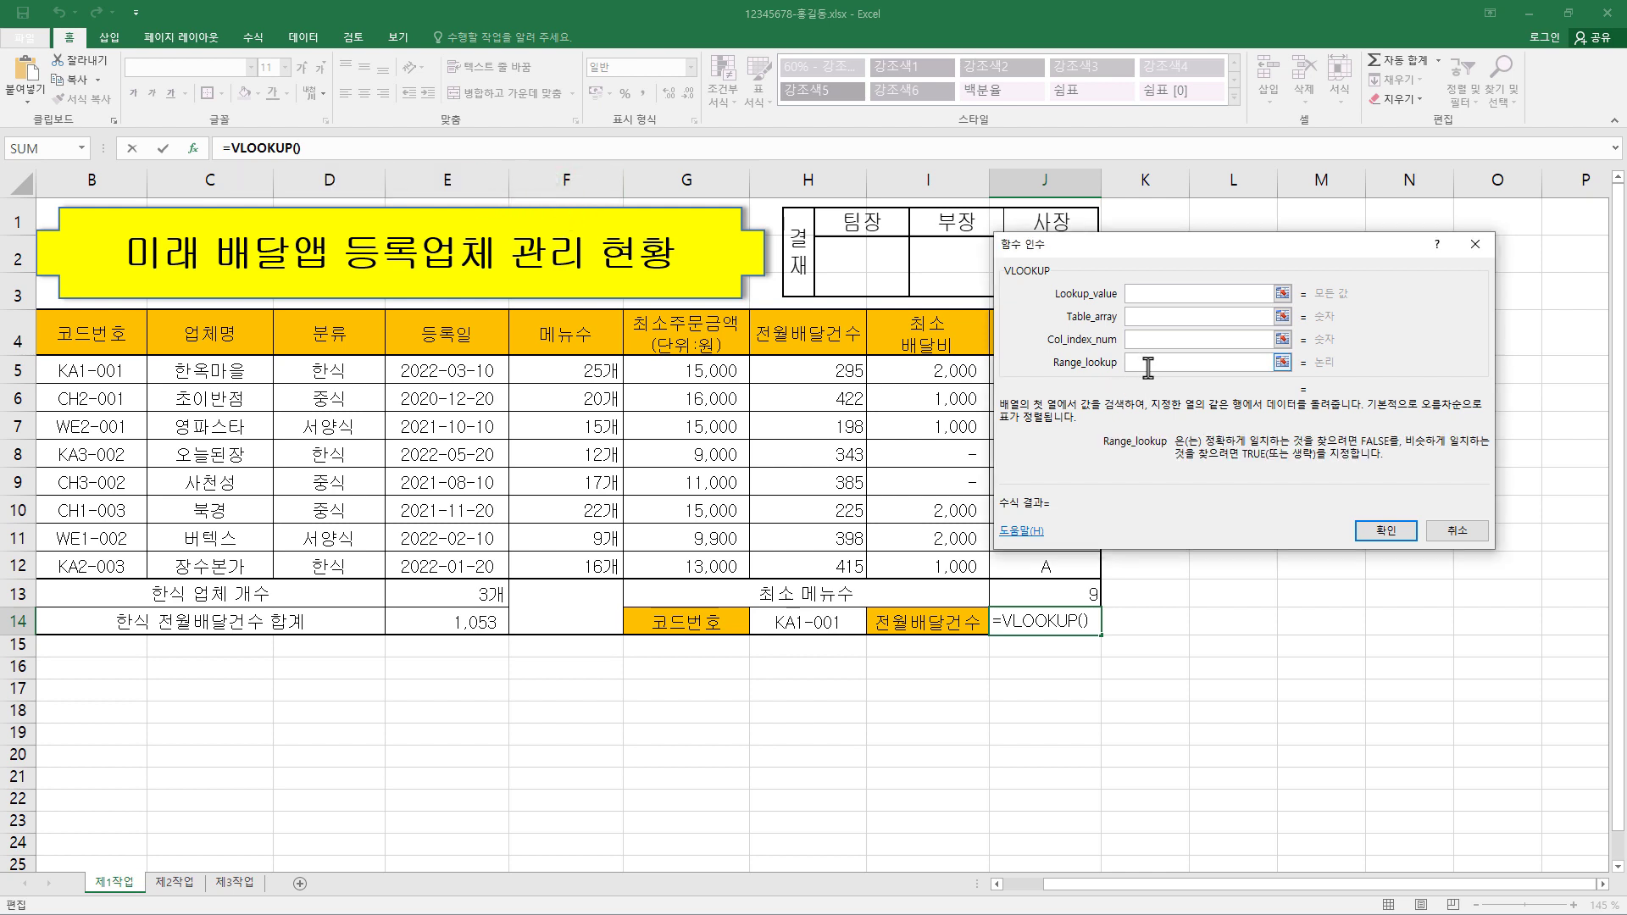
Set the VLOOKUP lookup value to H14 and the table array to B5:H12
left_click(1152, 296)
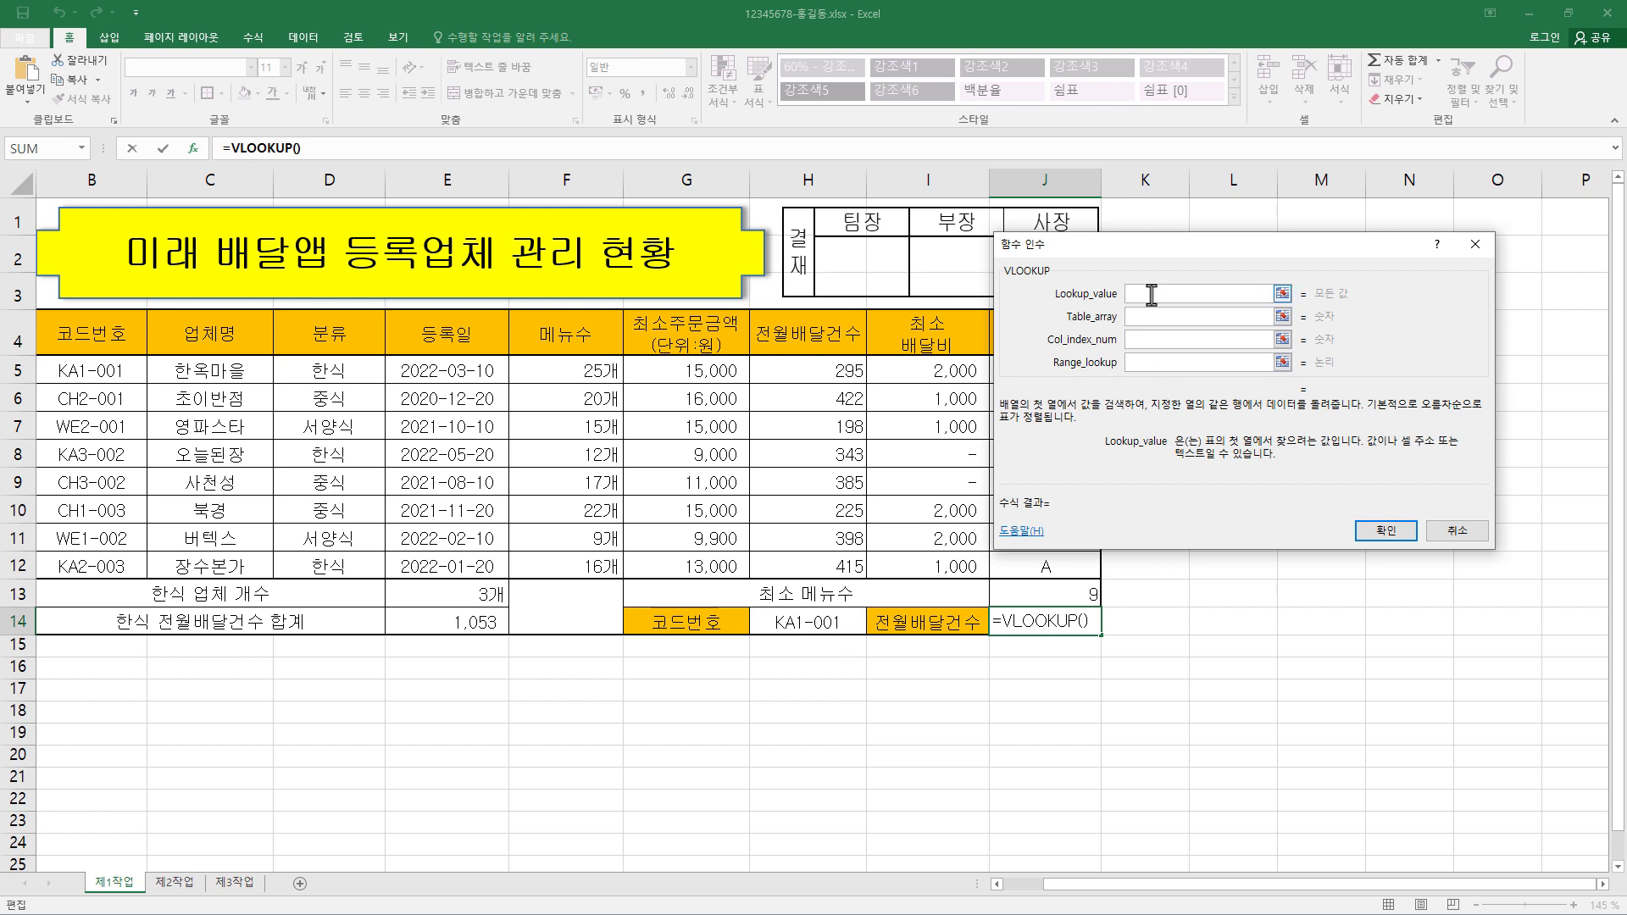
left_click(826, 625)
left_click(1133, 317)
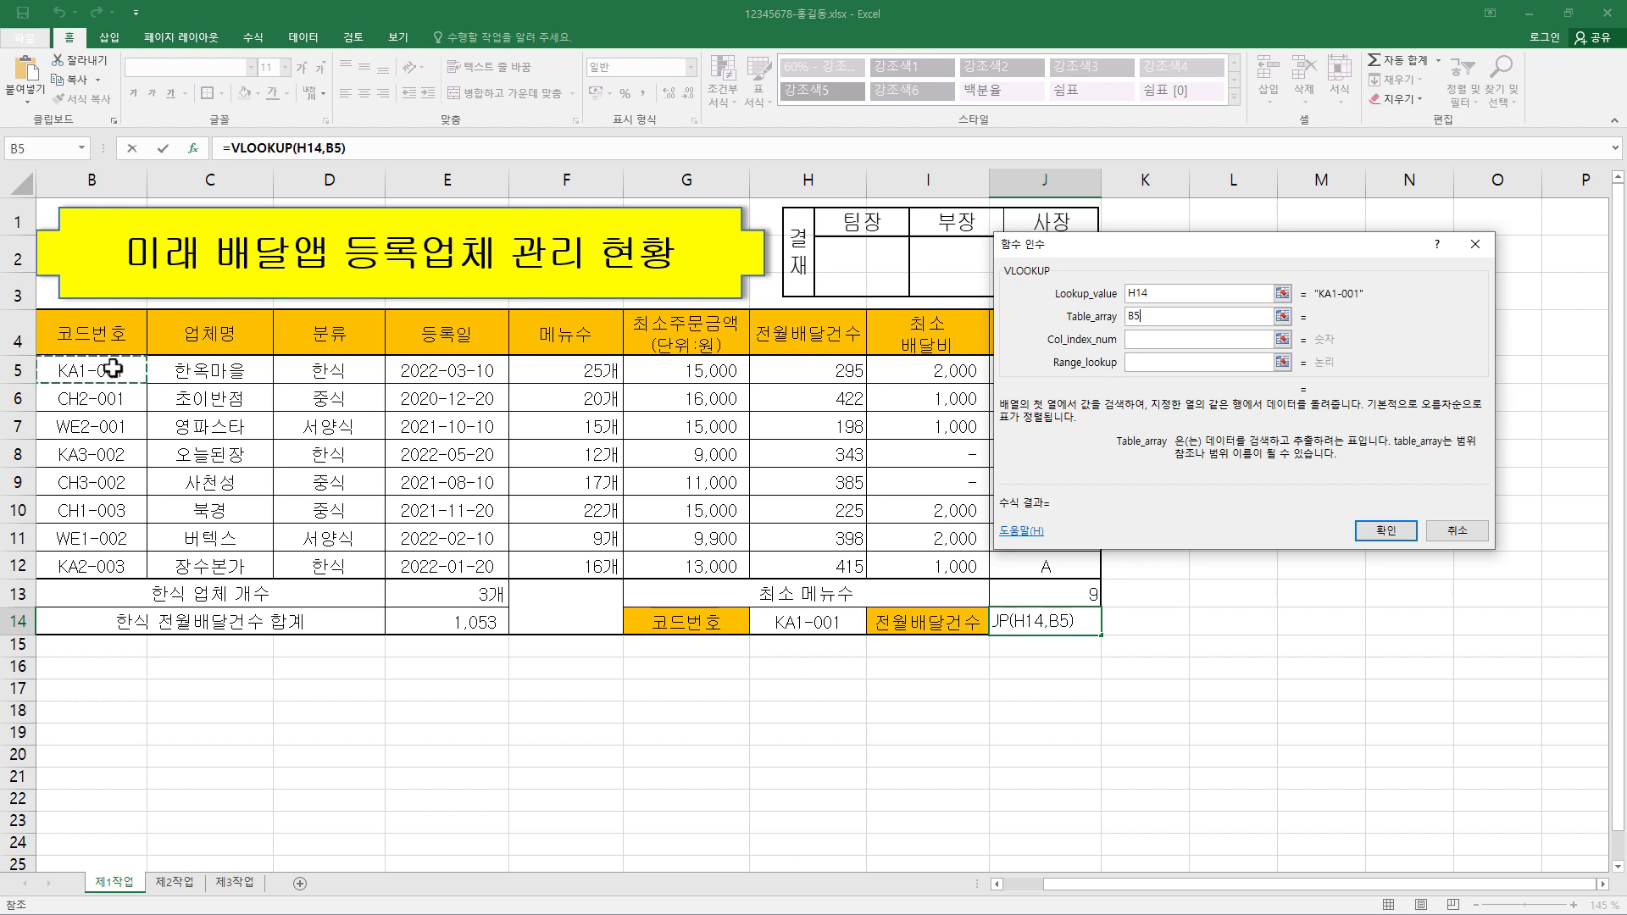
left_click_drag(113, 370, 810, 558)
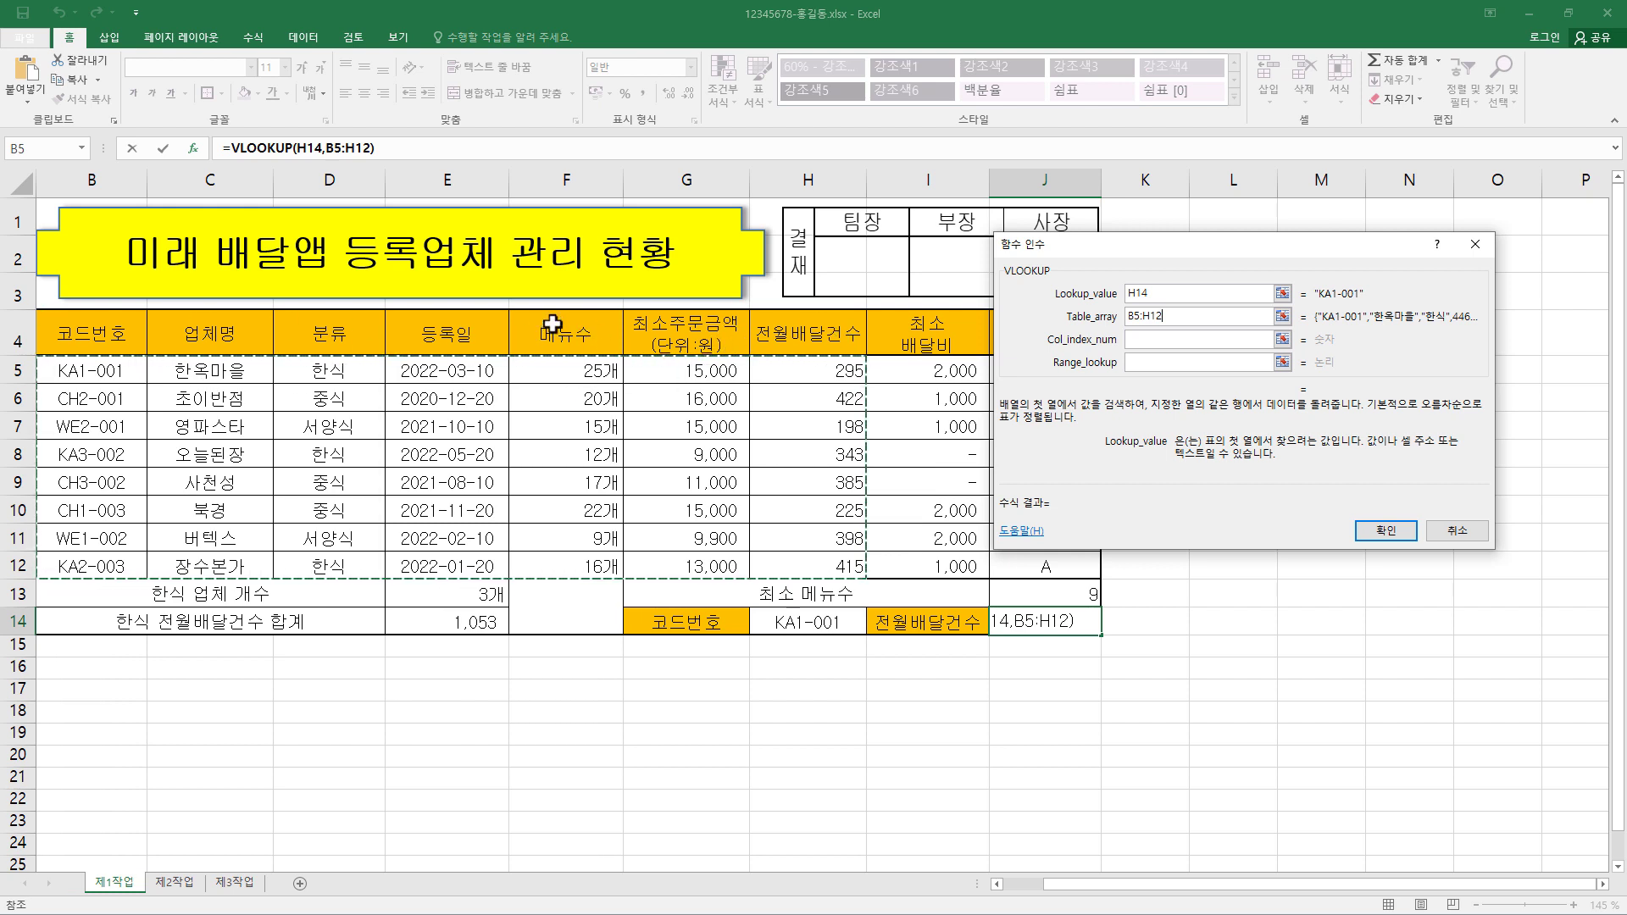
Set the VLOOKUP column index to 7 and the range lookup to false, and complete the formula in J14
left_click(1139, 340)
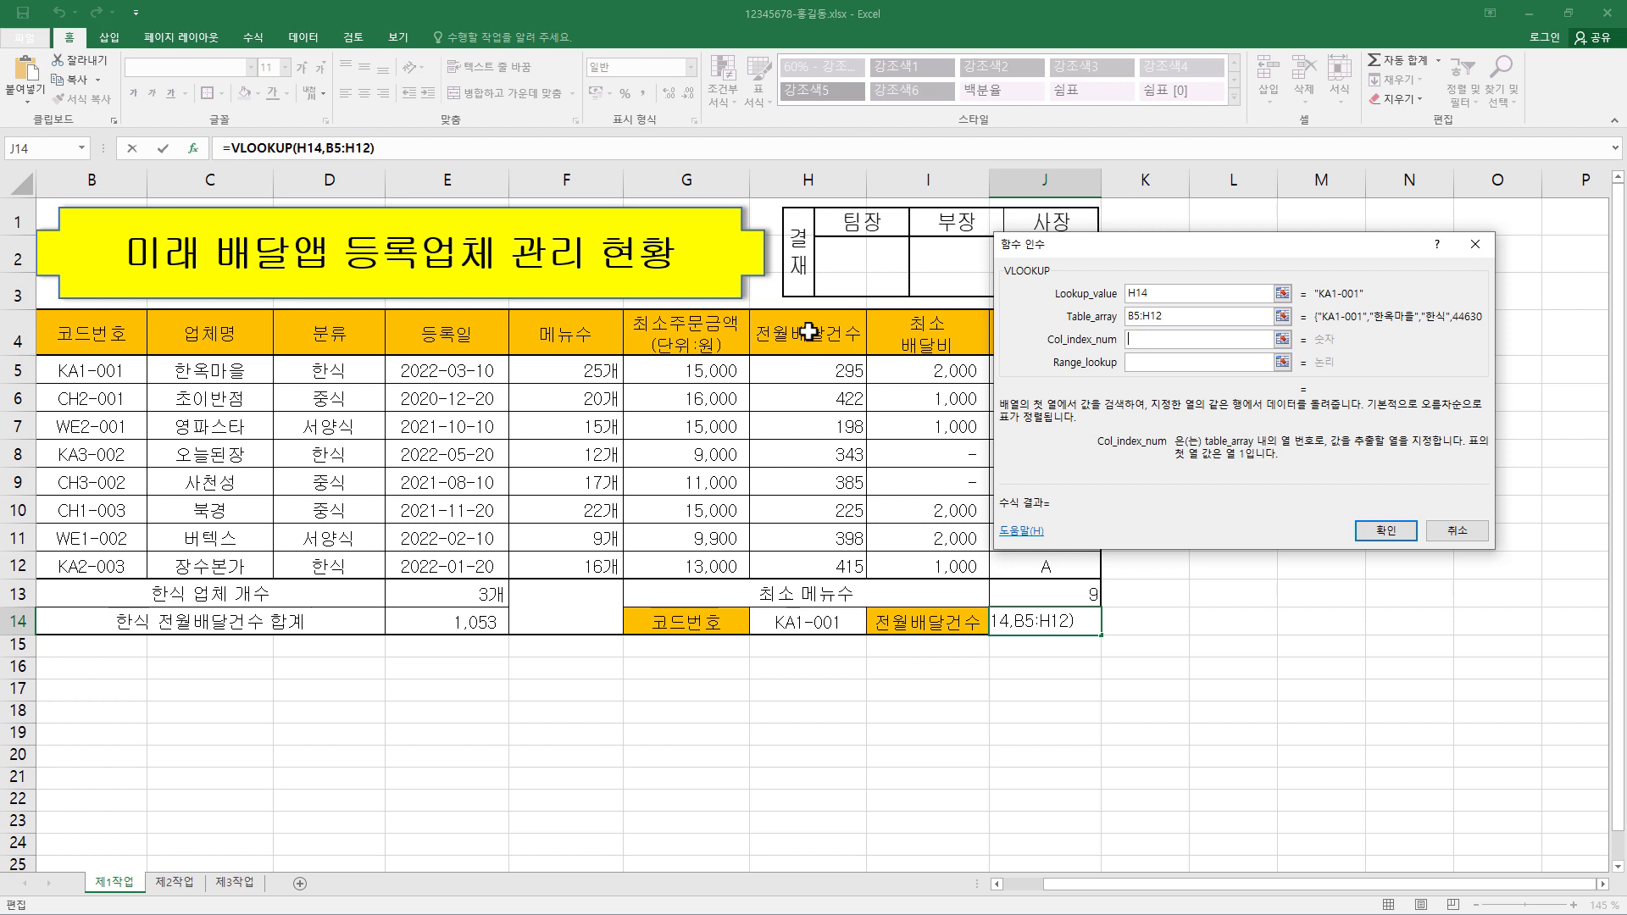
left_click(1143, 315)
left_click(1136, 342)
type("7")
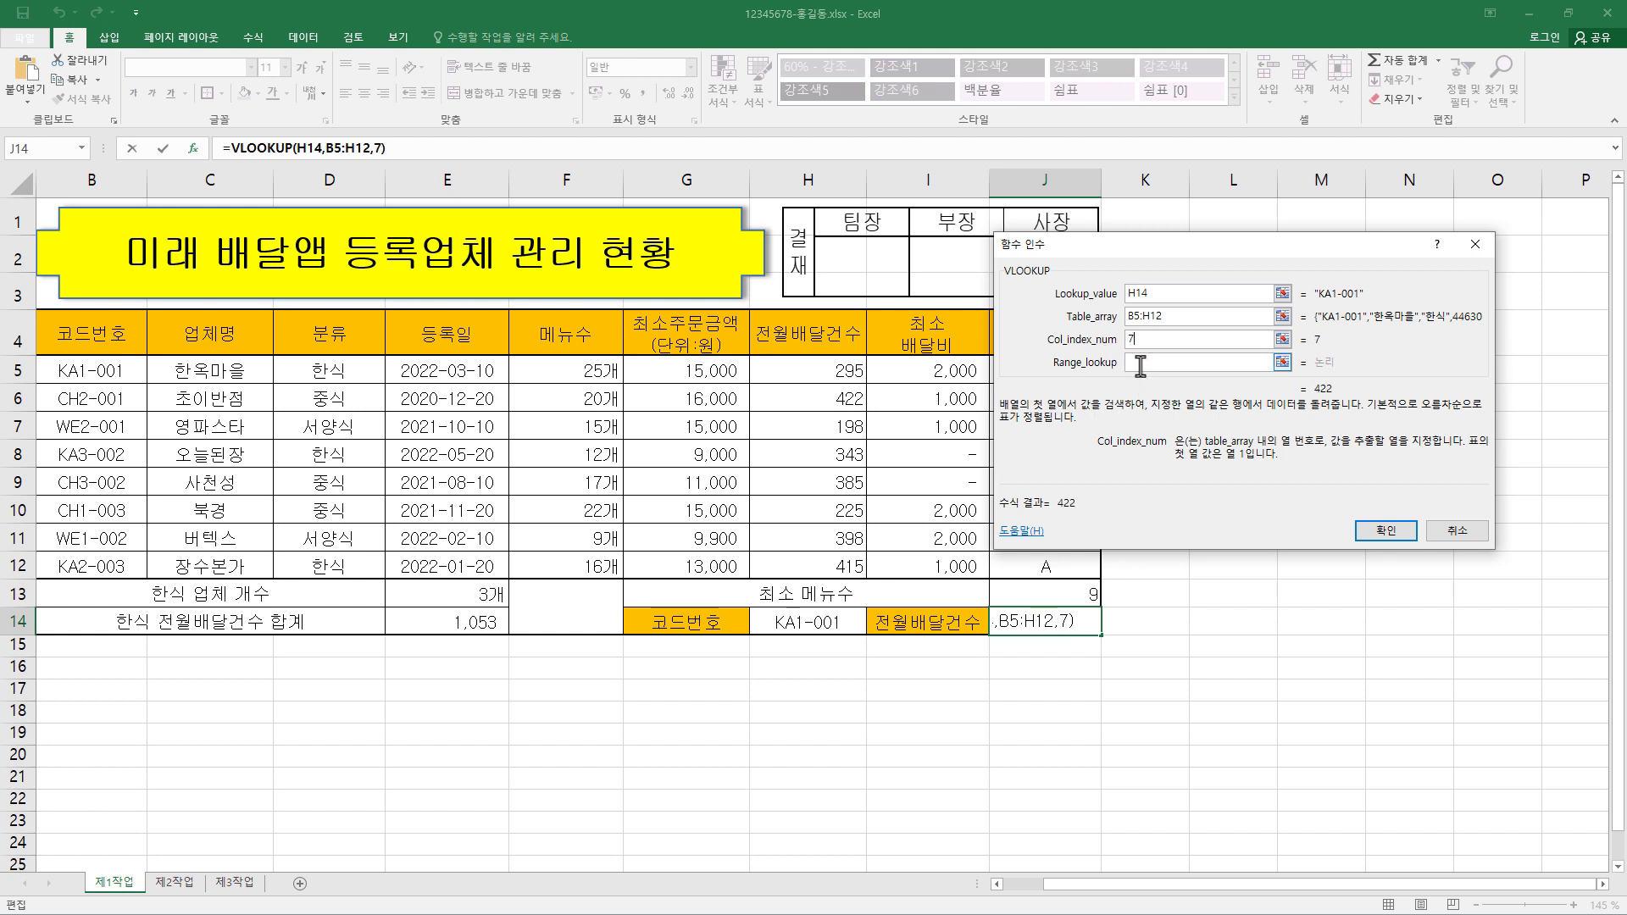
left_click(1140, 364)
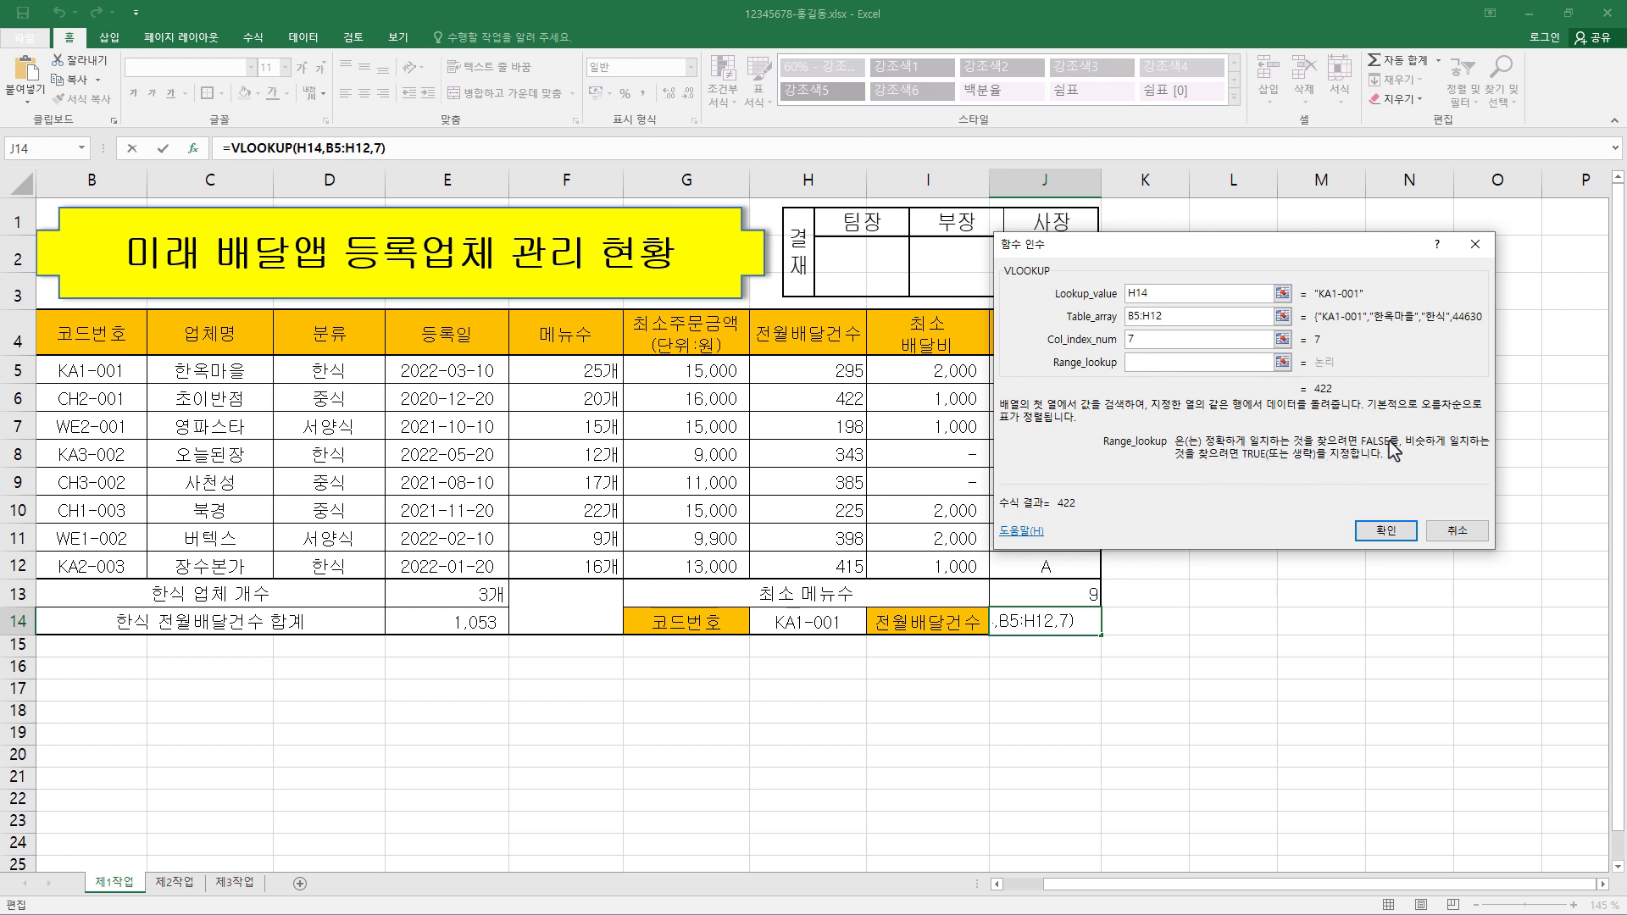
type("false")
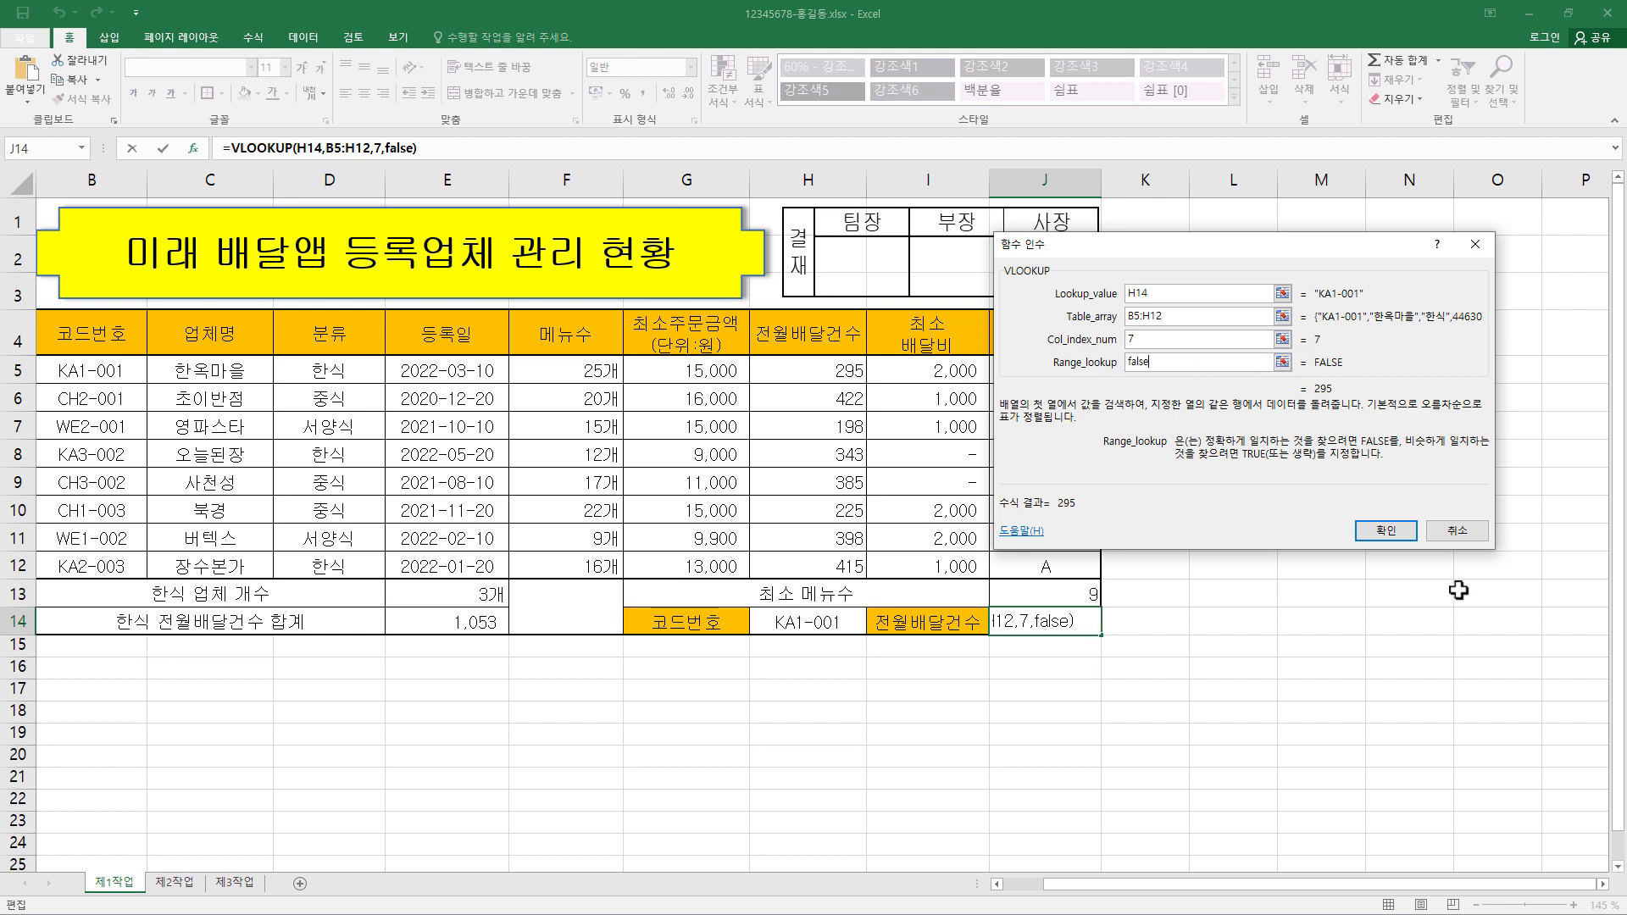
left_click(1386, 534)
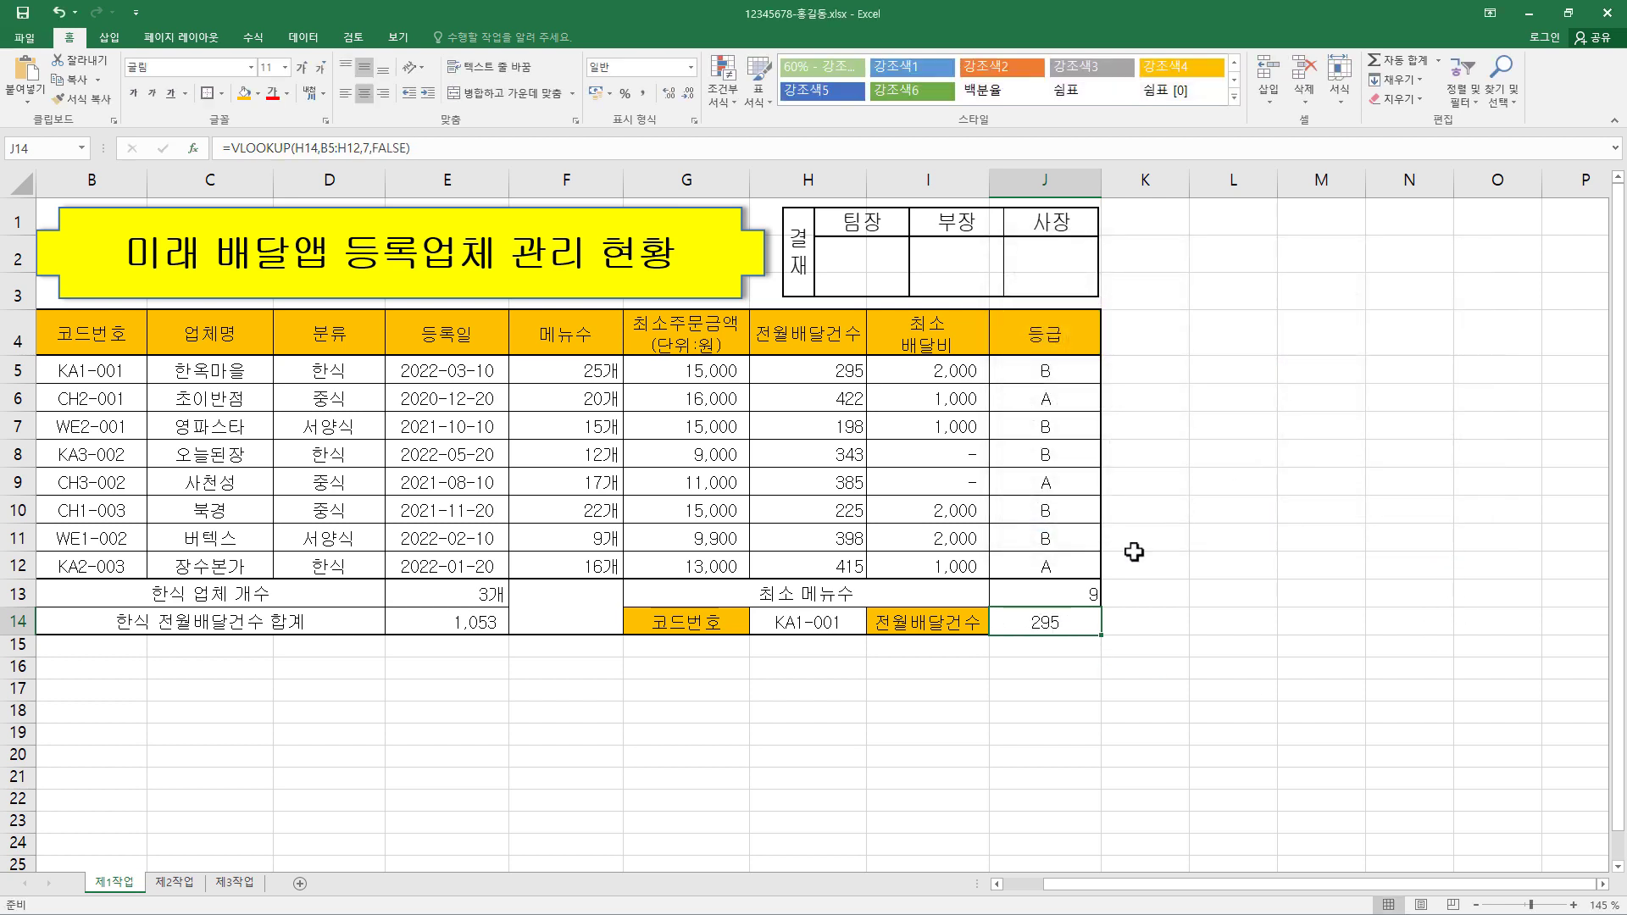
Check the J14 lookup by switching the code in H14 to KA2-003 and back to KA1-001
left_click(826, 629)
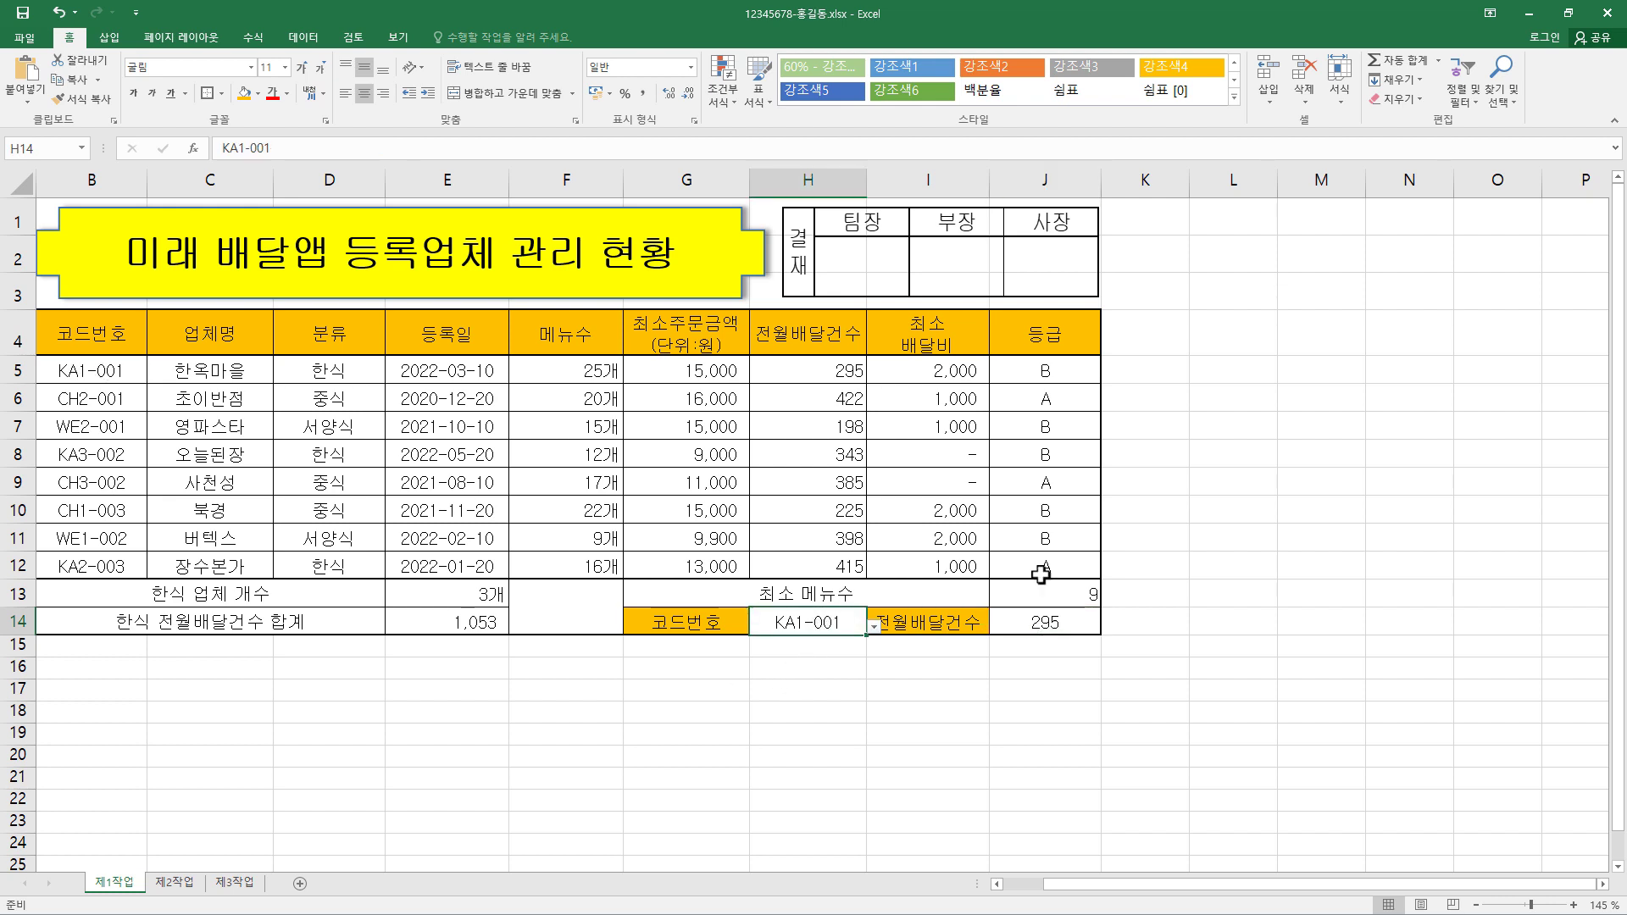
left_click(851, 370)
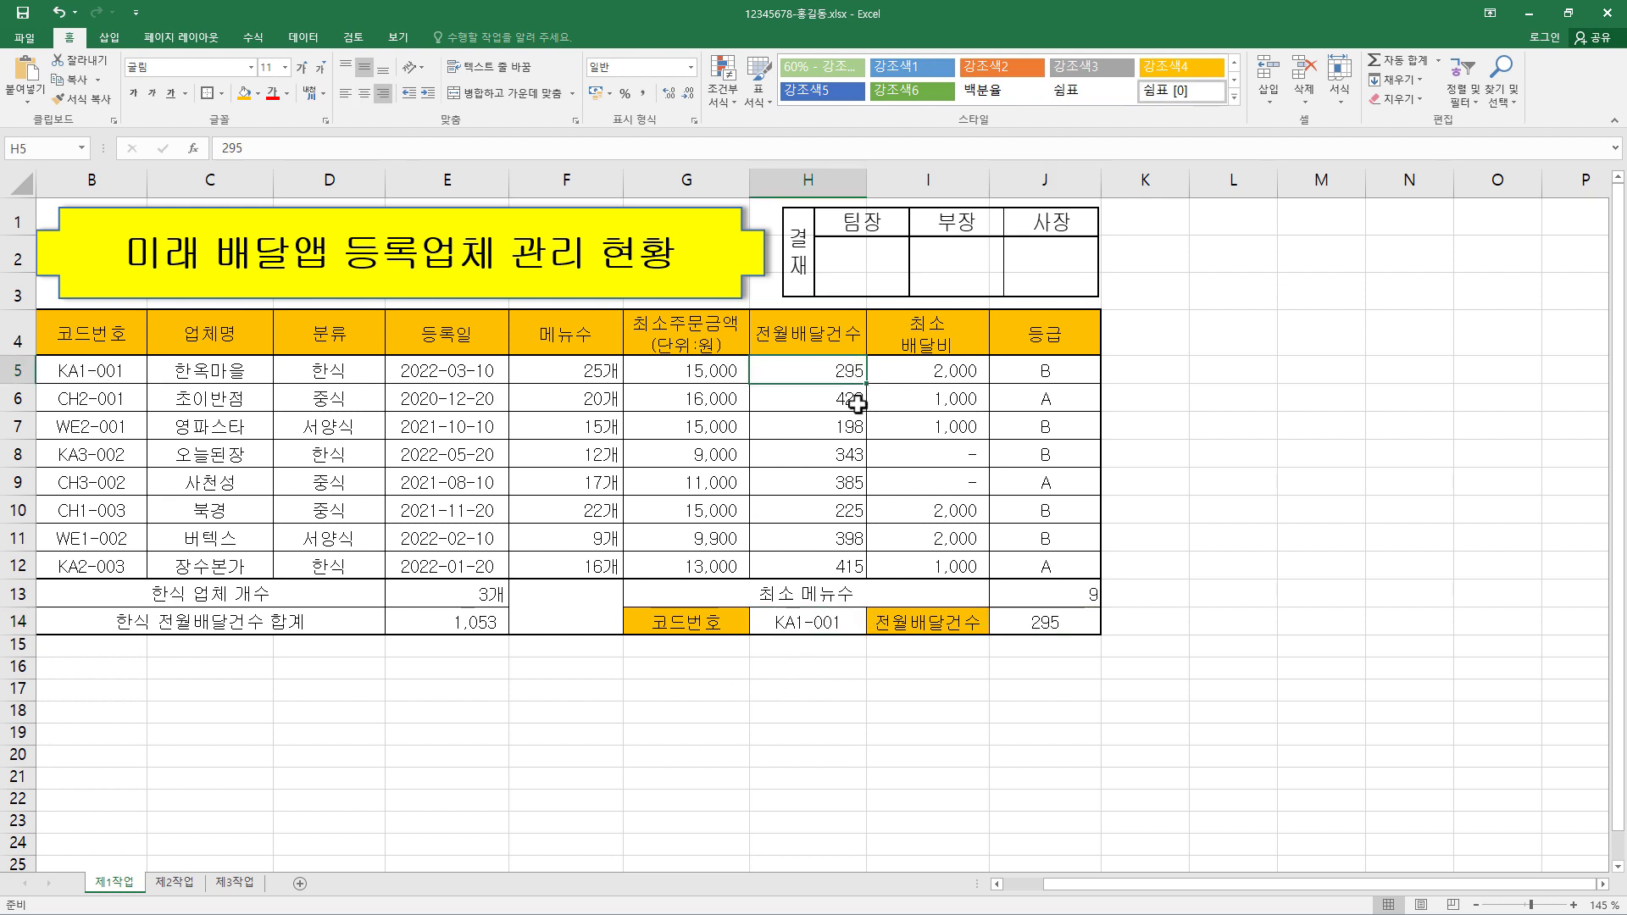
left_click(1042, 627)
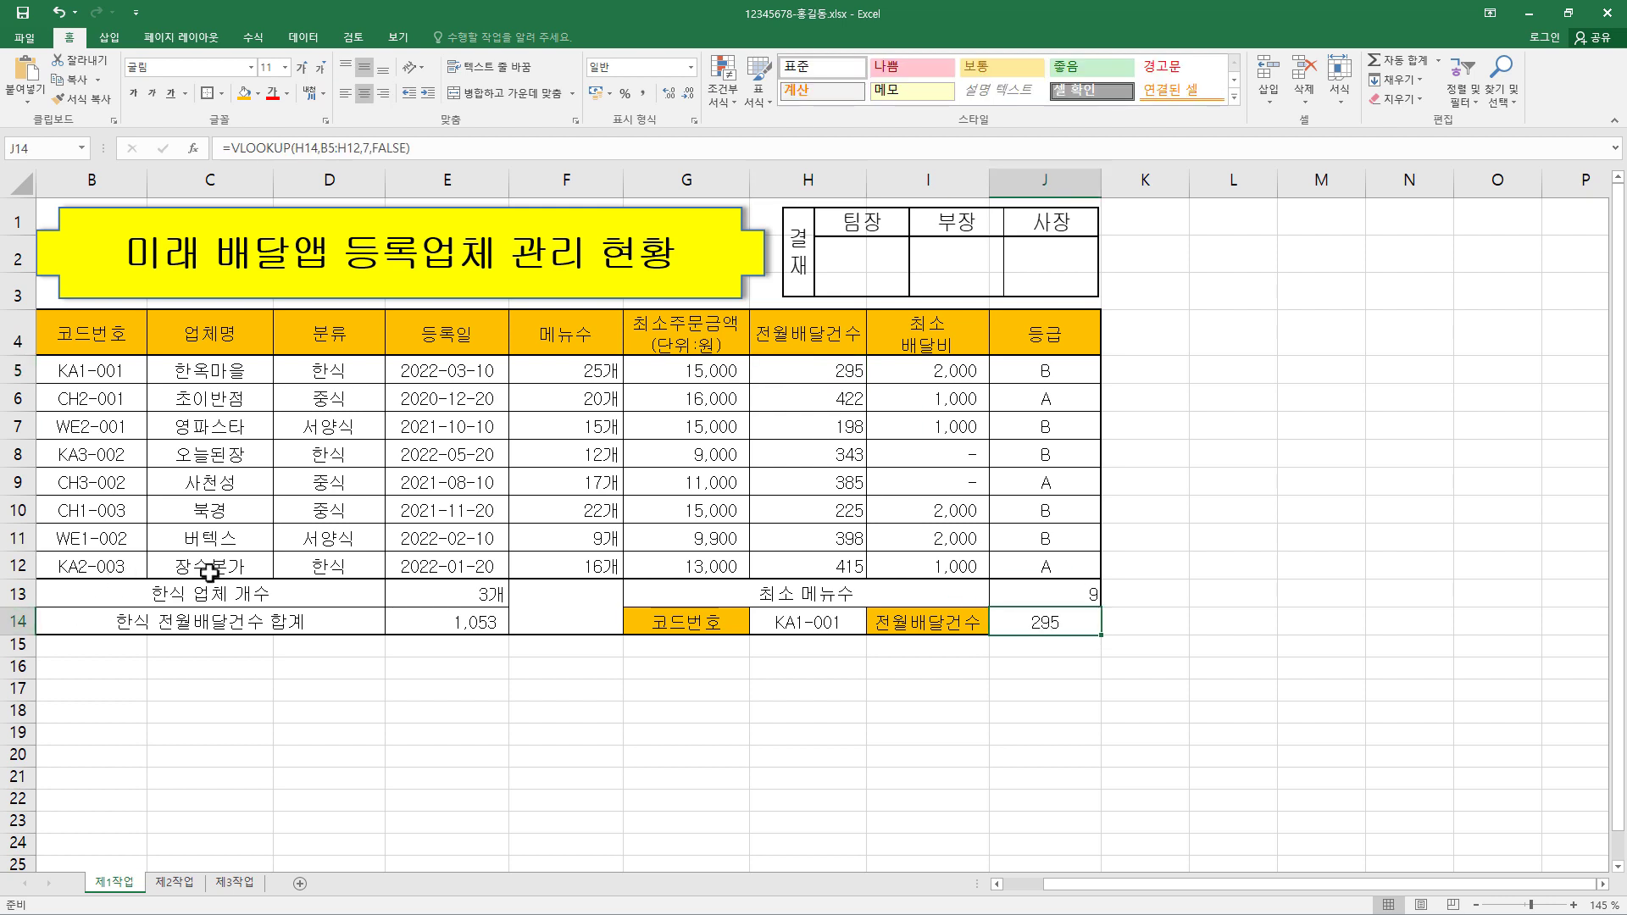
left_click(807, 636)
left_click(808, 624)
left_click(873, 627)
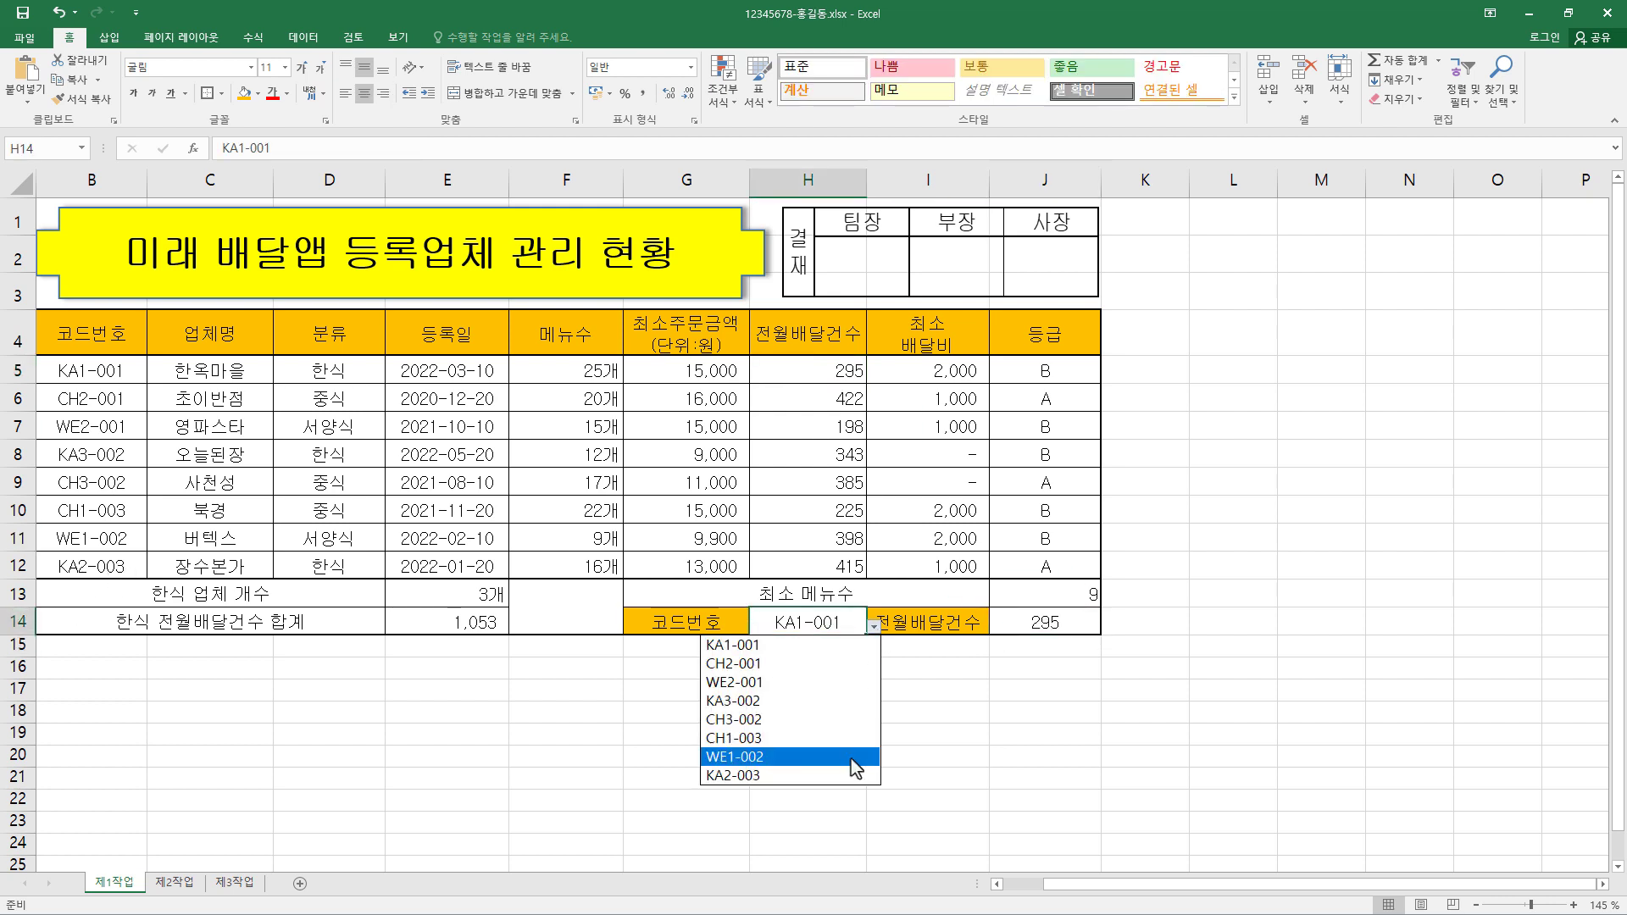
left_click(845, 776)
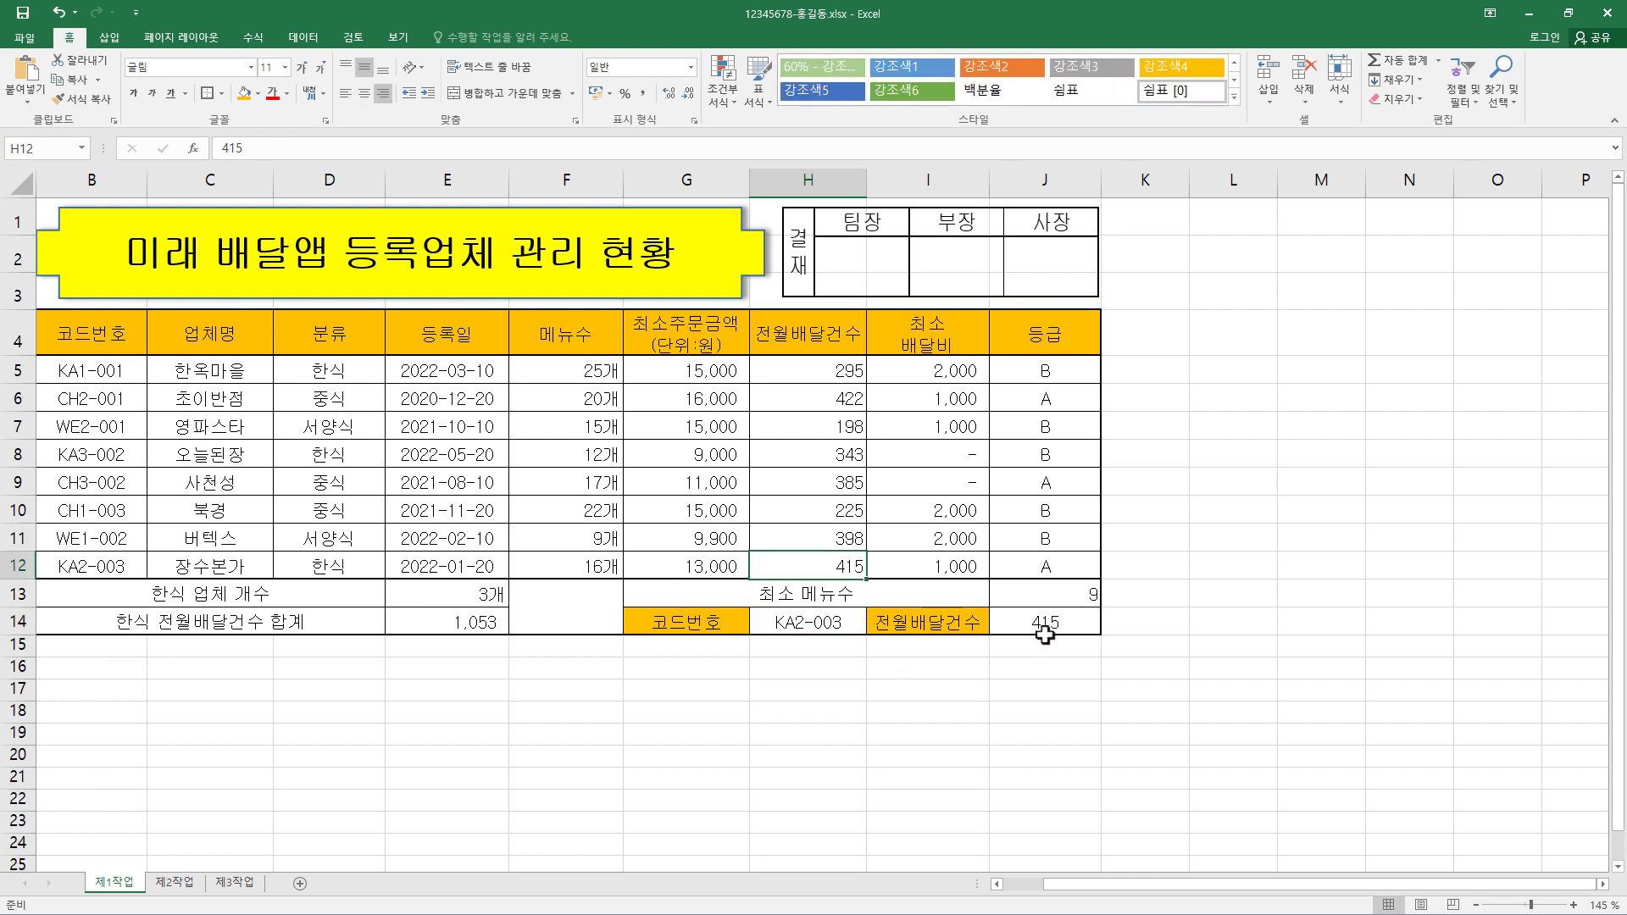
left_click(873, 628)
left_click(762, 642)
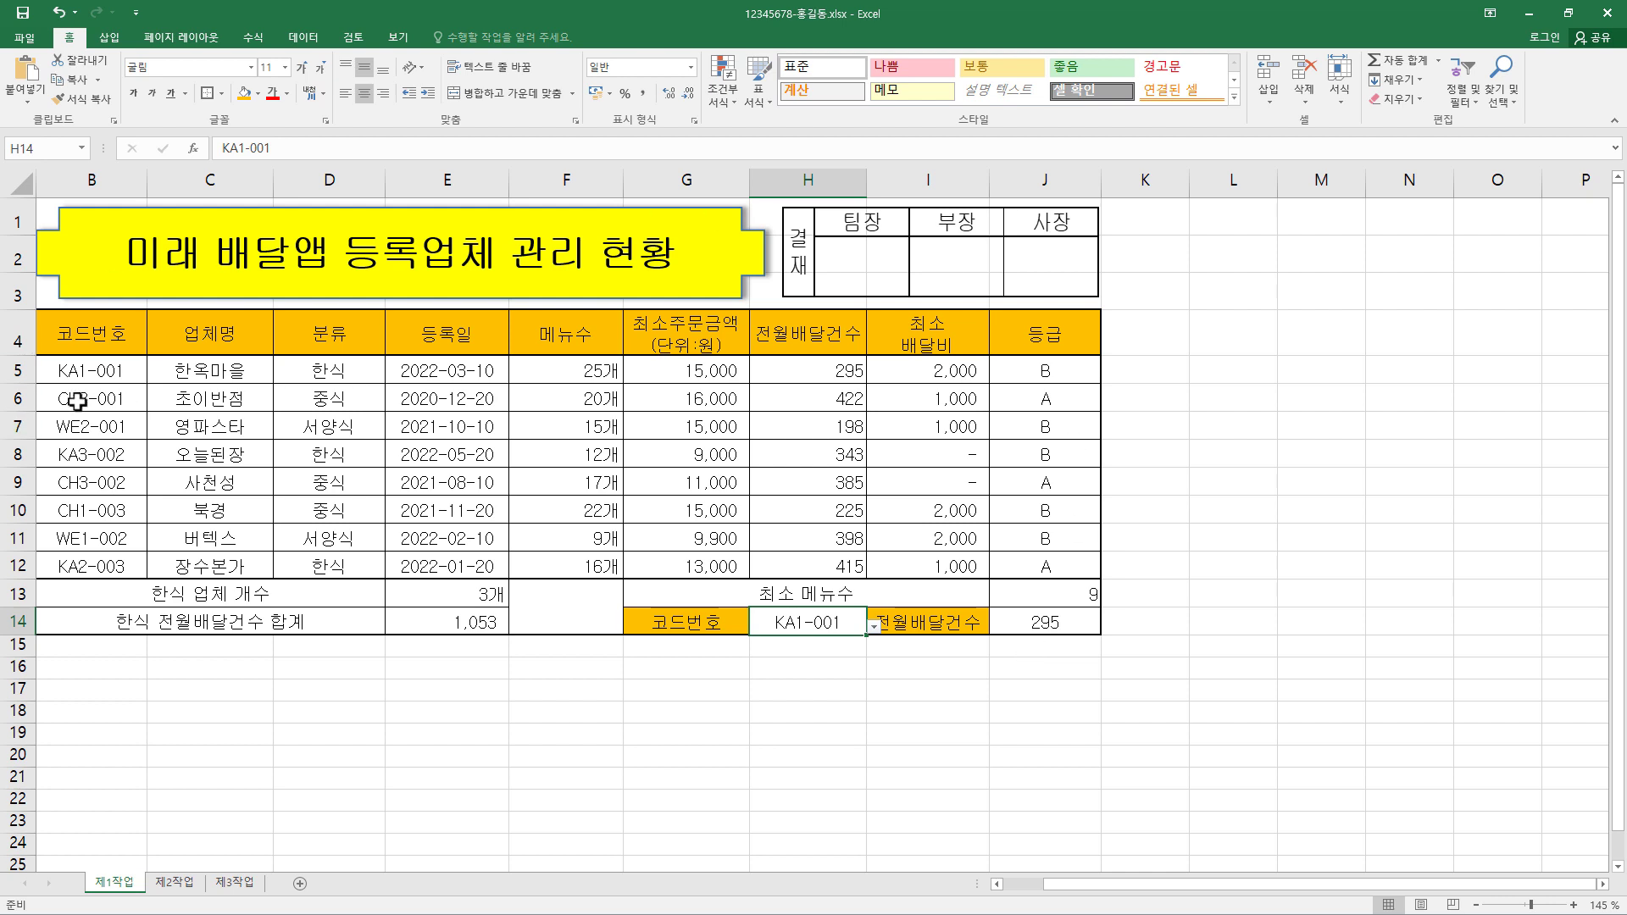
Start a new formula-based conditional formatting rule for the table data in B5:J12
left_click_drag(88, 371, 946, 537)
left_click(947, 537)
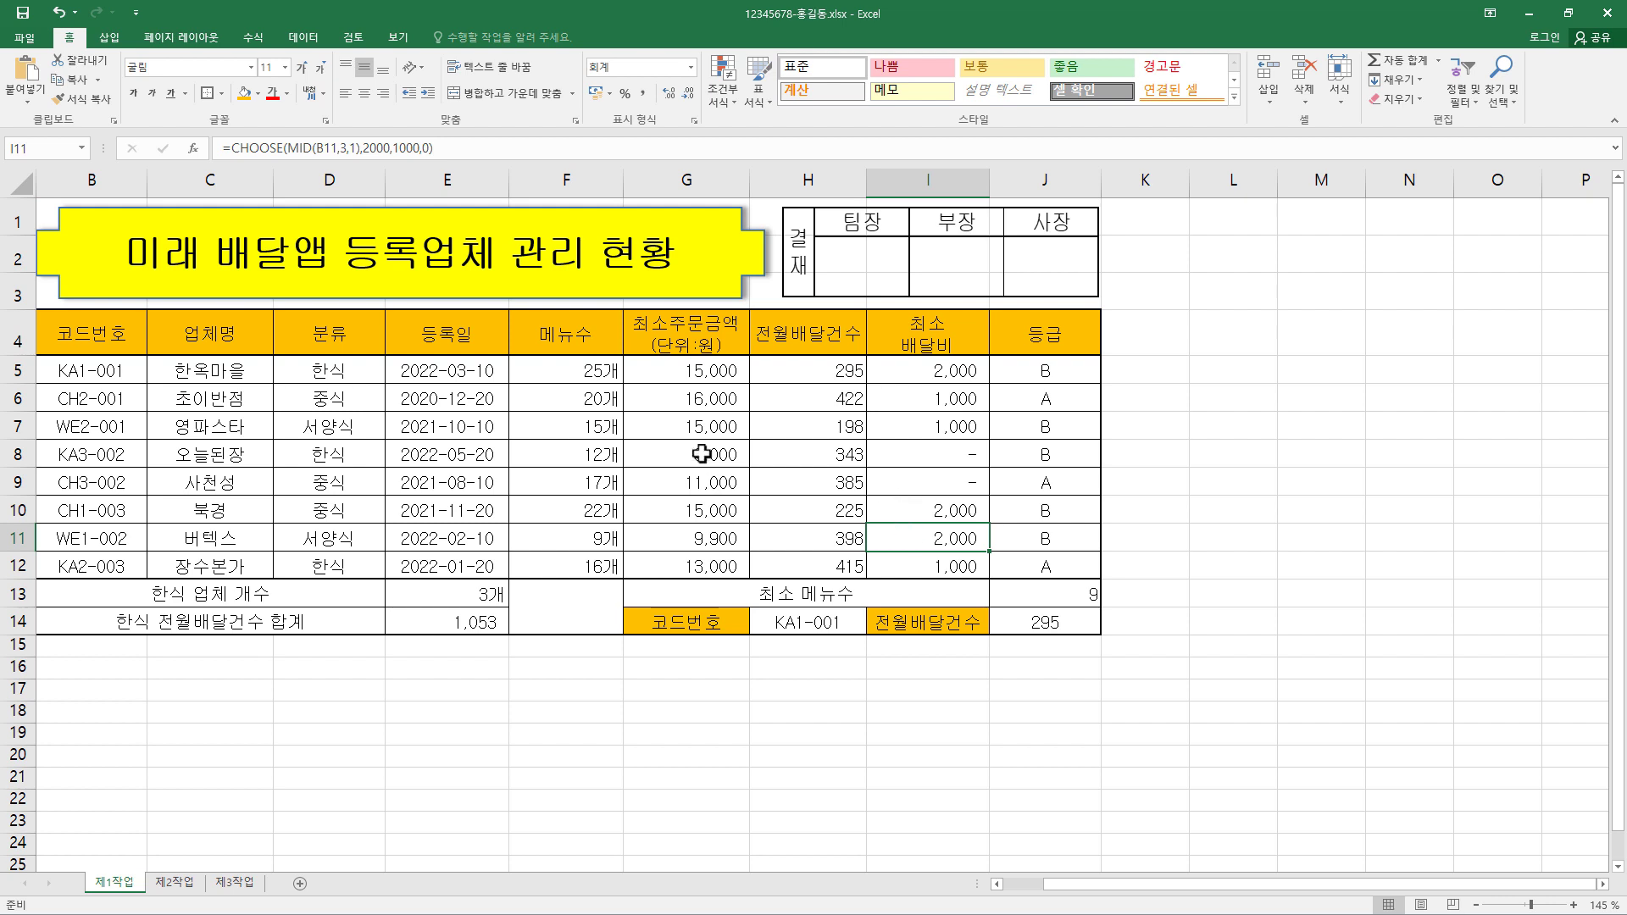
left_click_drag(101, 370, 1060, 566)
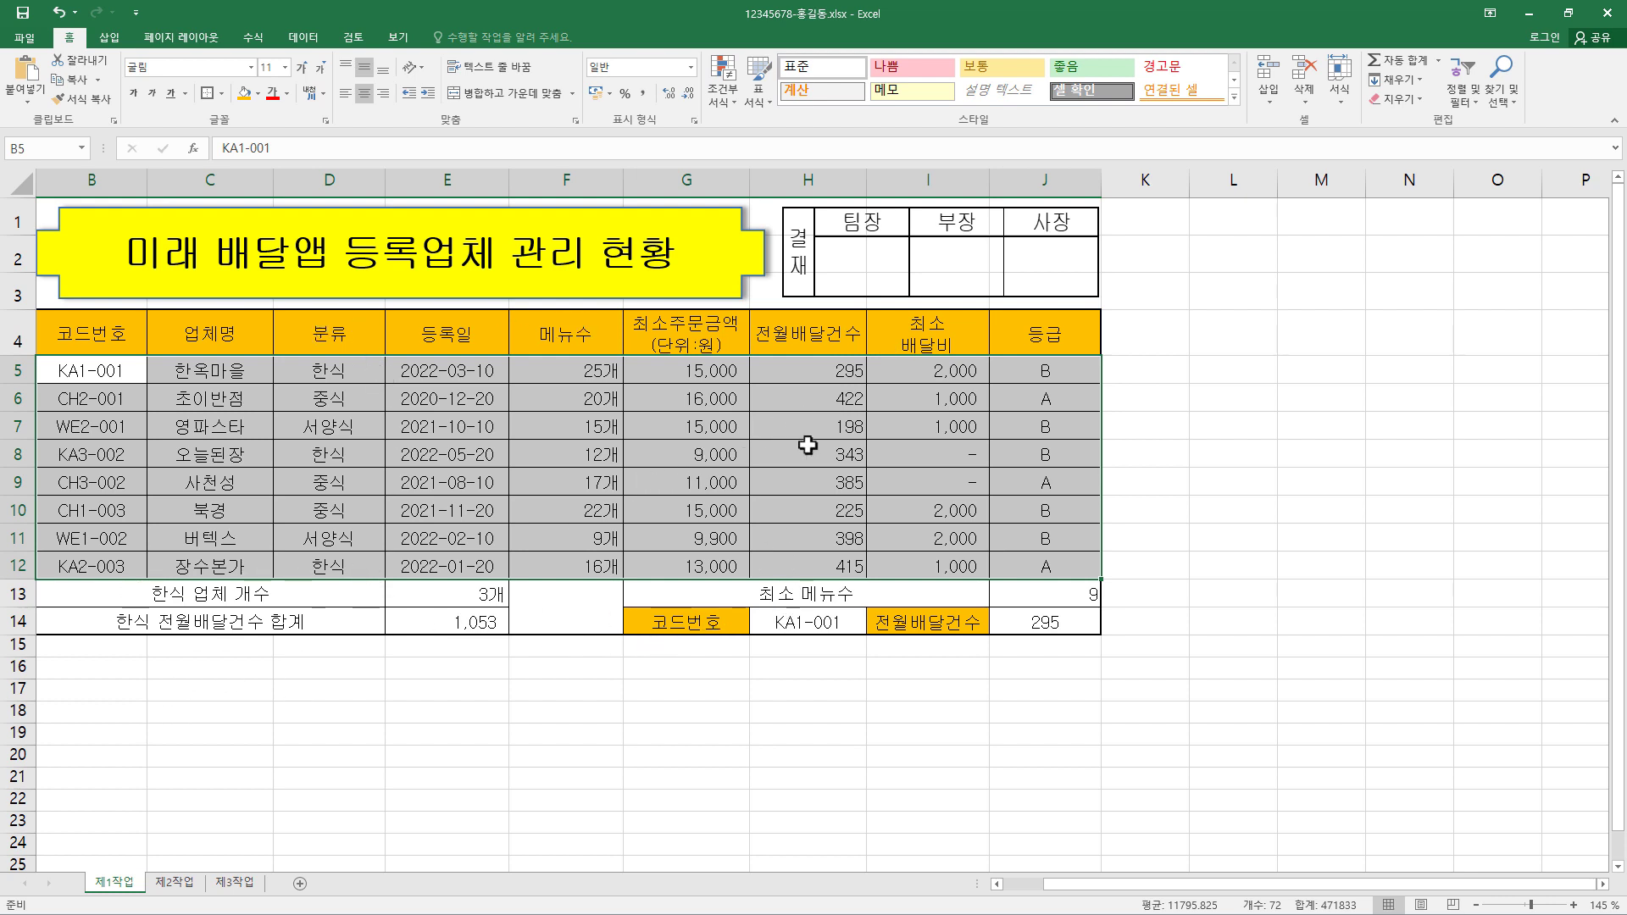
left_click(723, 93)
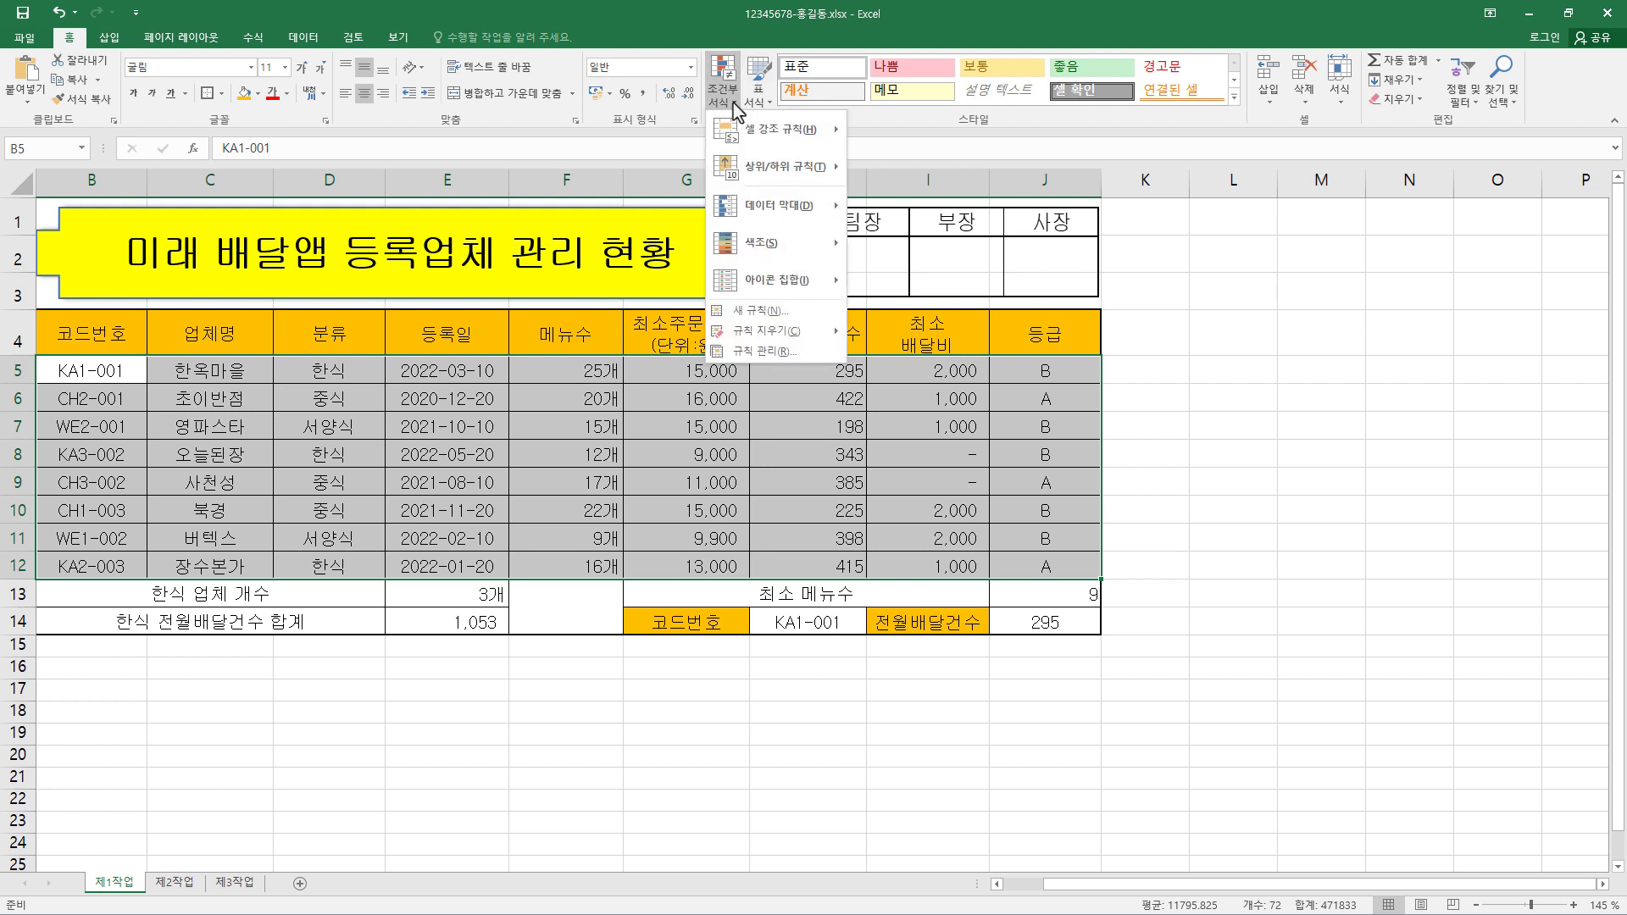
left_click(760, 311)
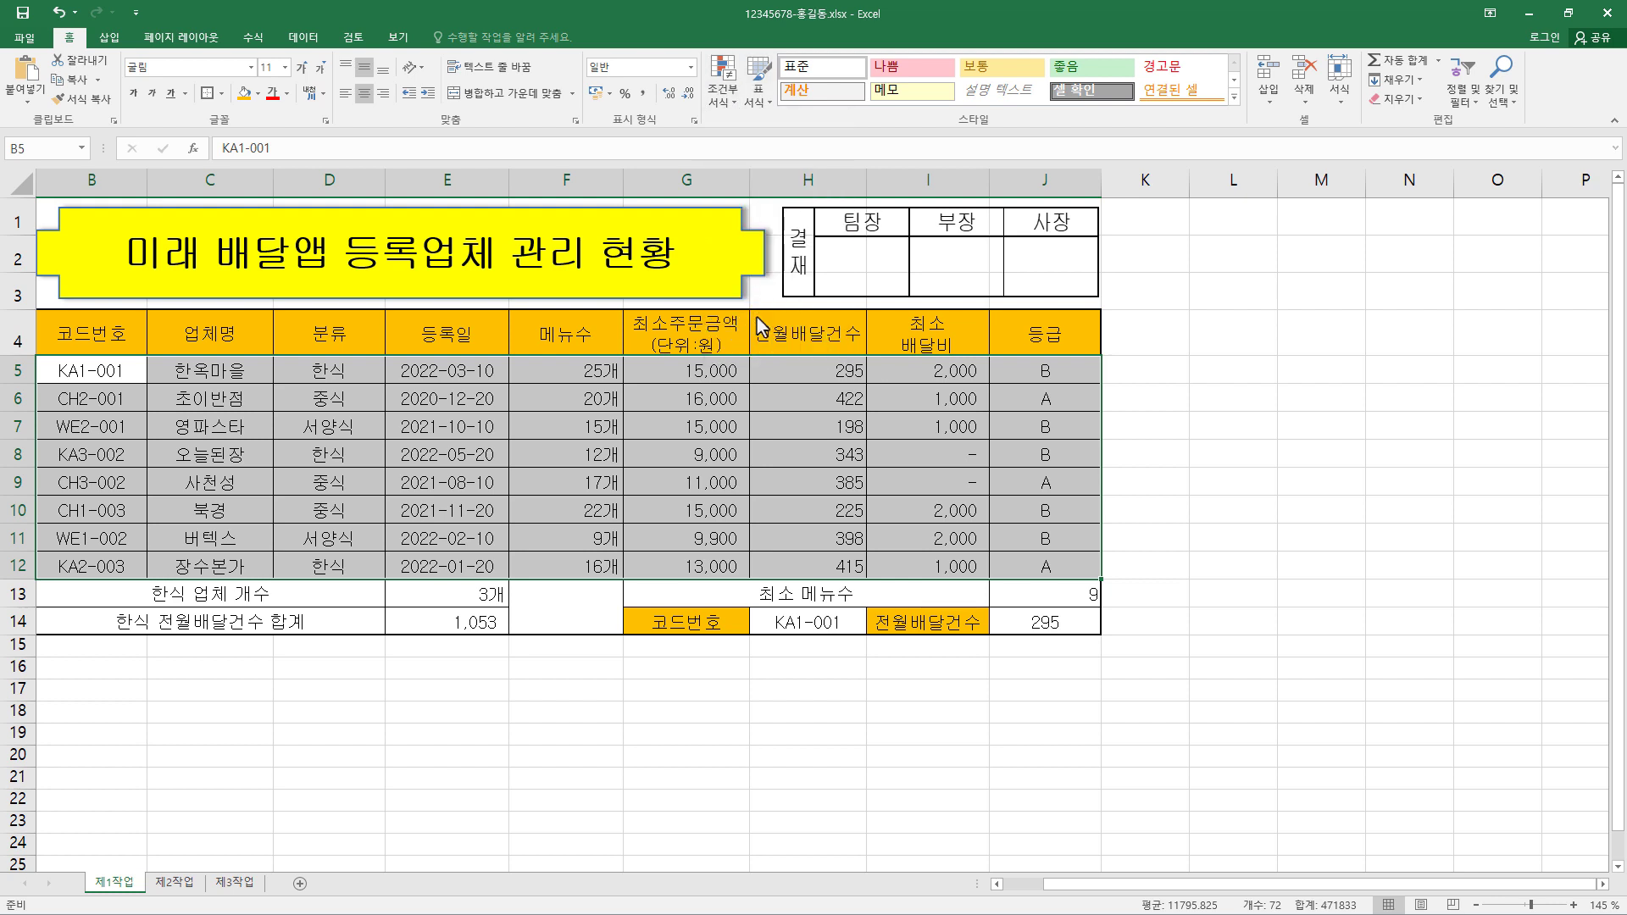
left_click_drag(1195, 261, 1120, 223)
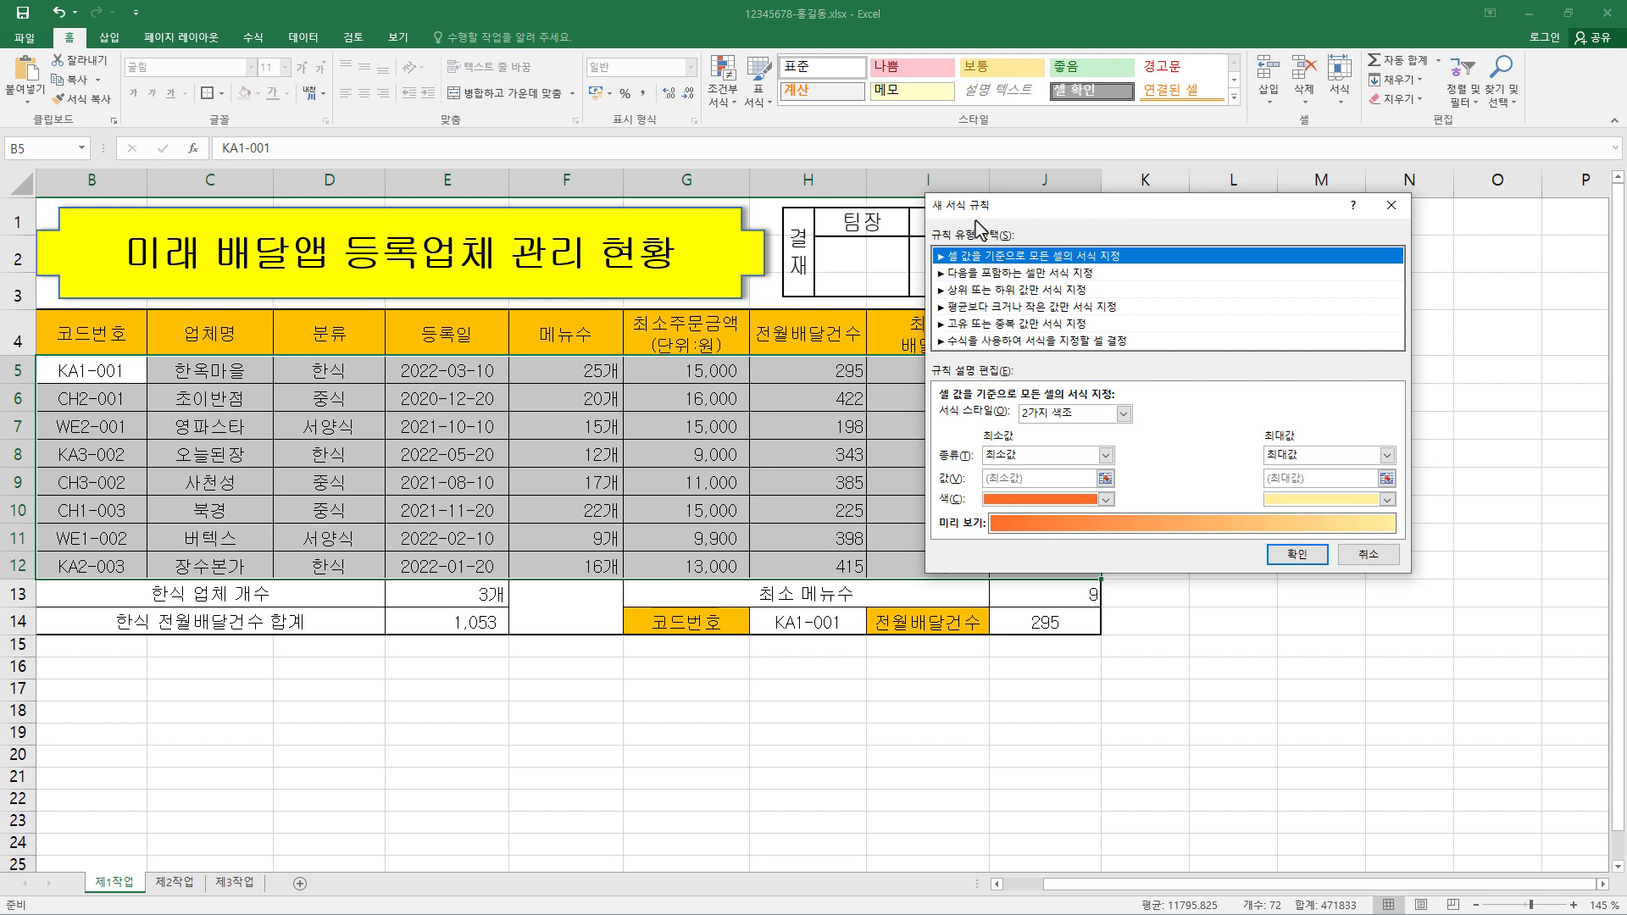
left_click(1000, 343)
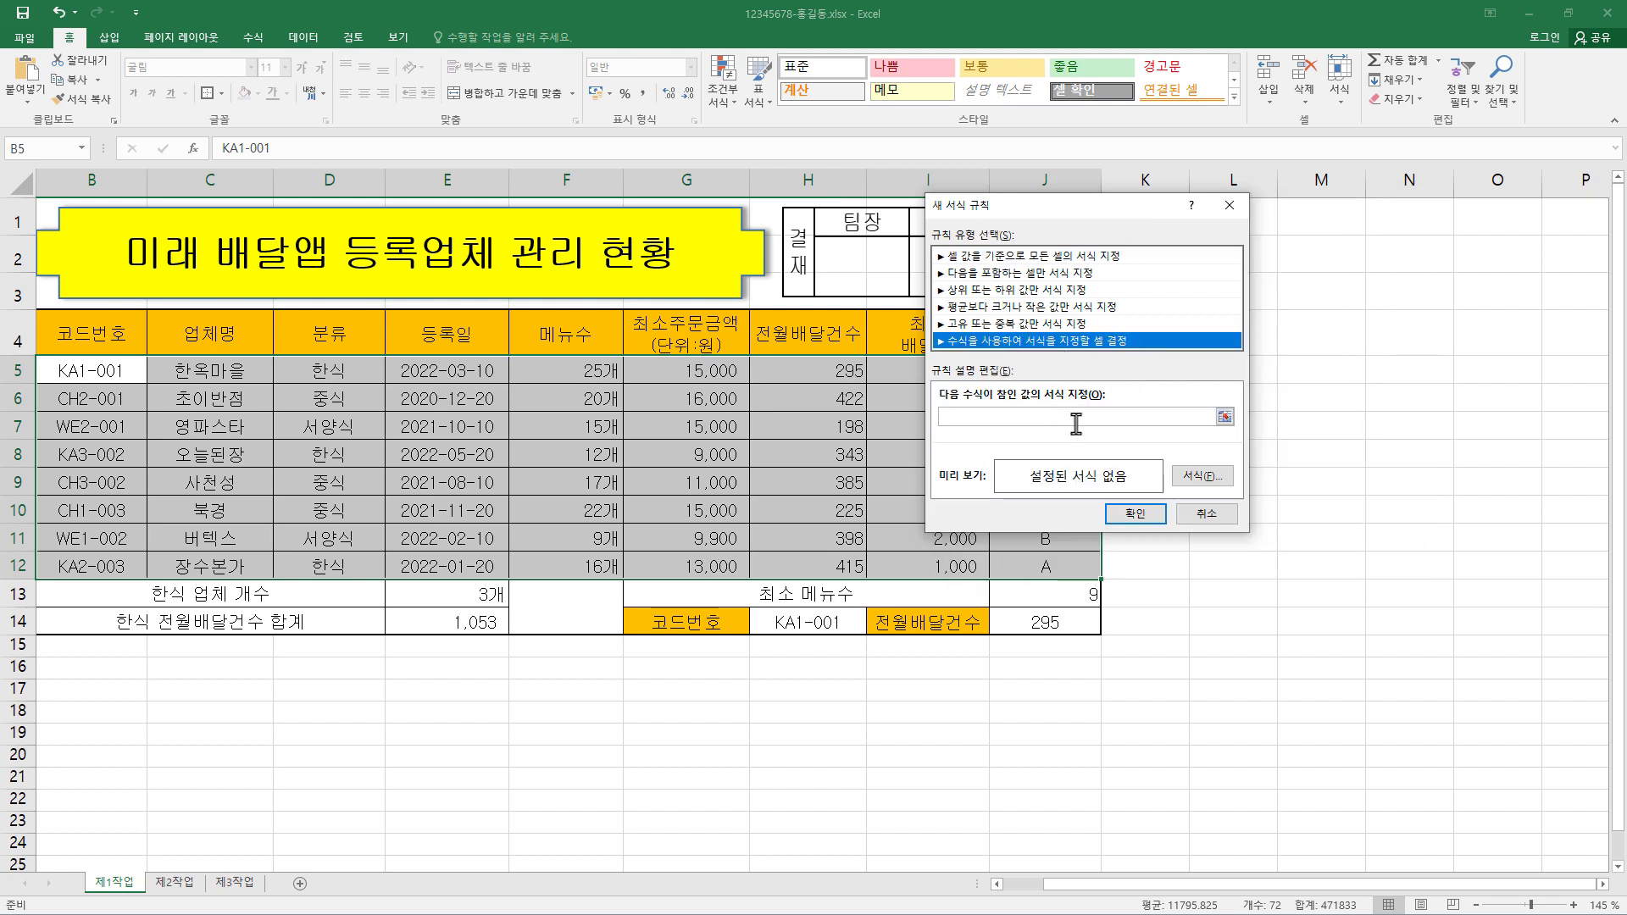
Enter =$H5<300 as the rule's formula, keeping only column H absolute
left_click(1048, 417)
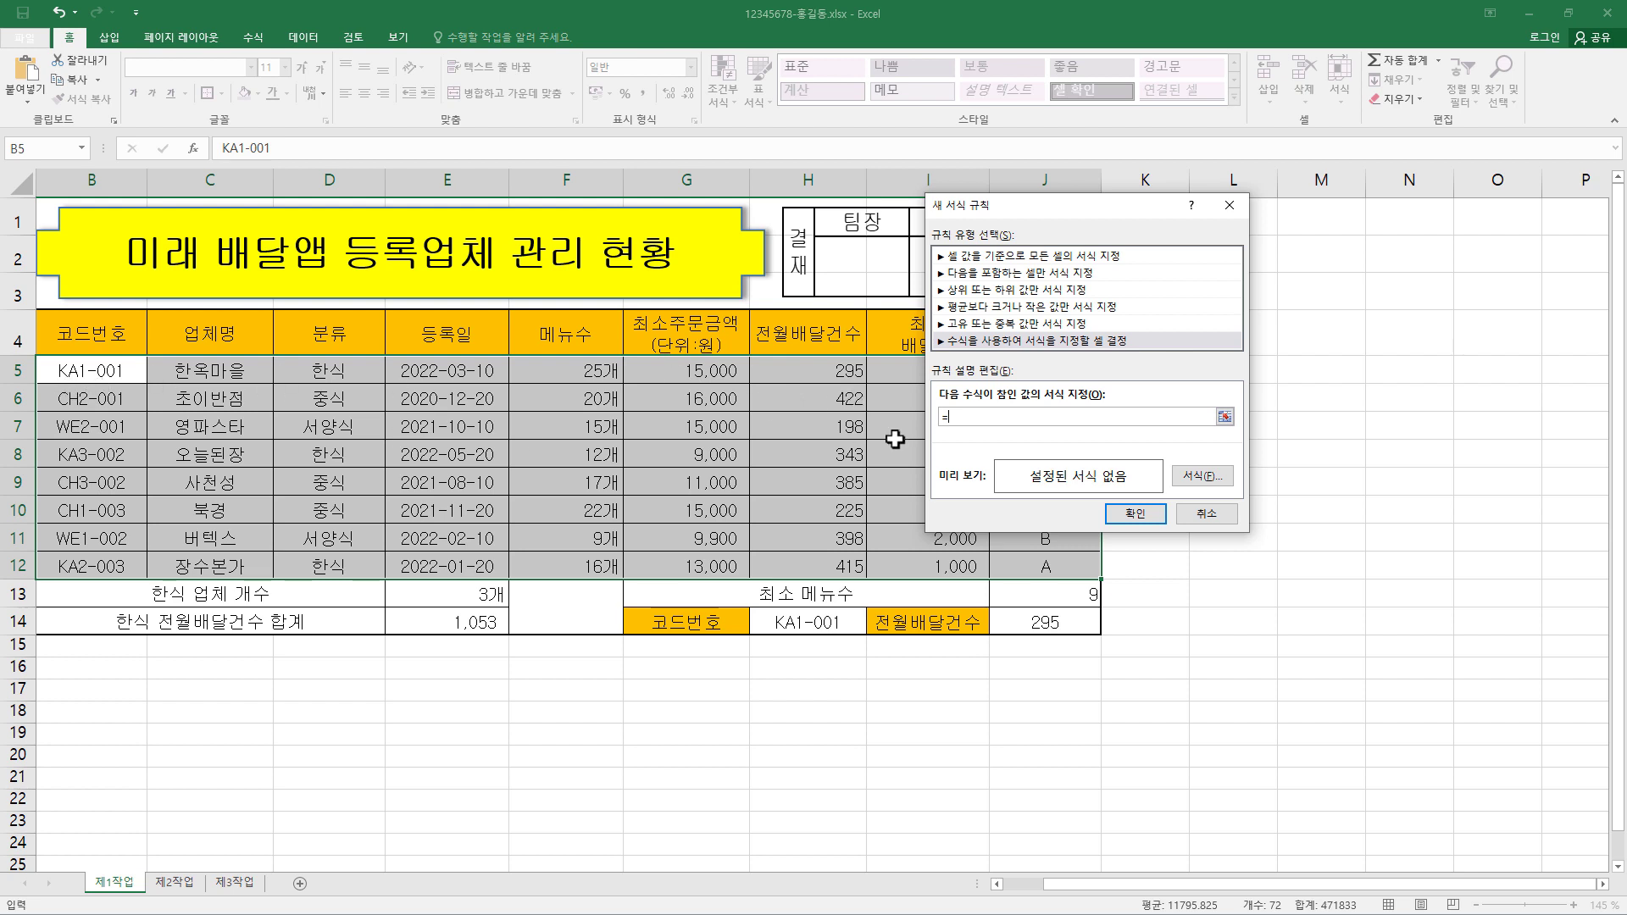
left_click_drag(1030, 208, 1078, 211)
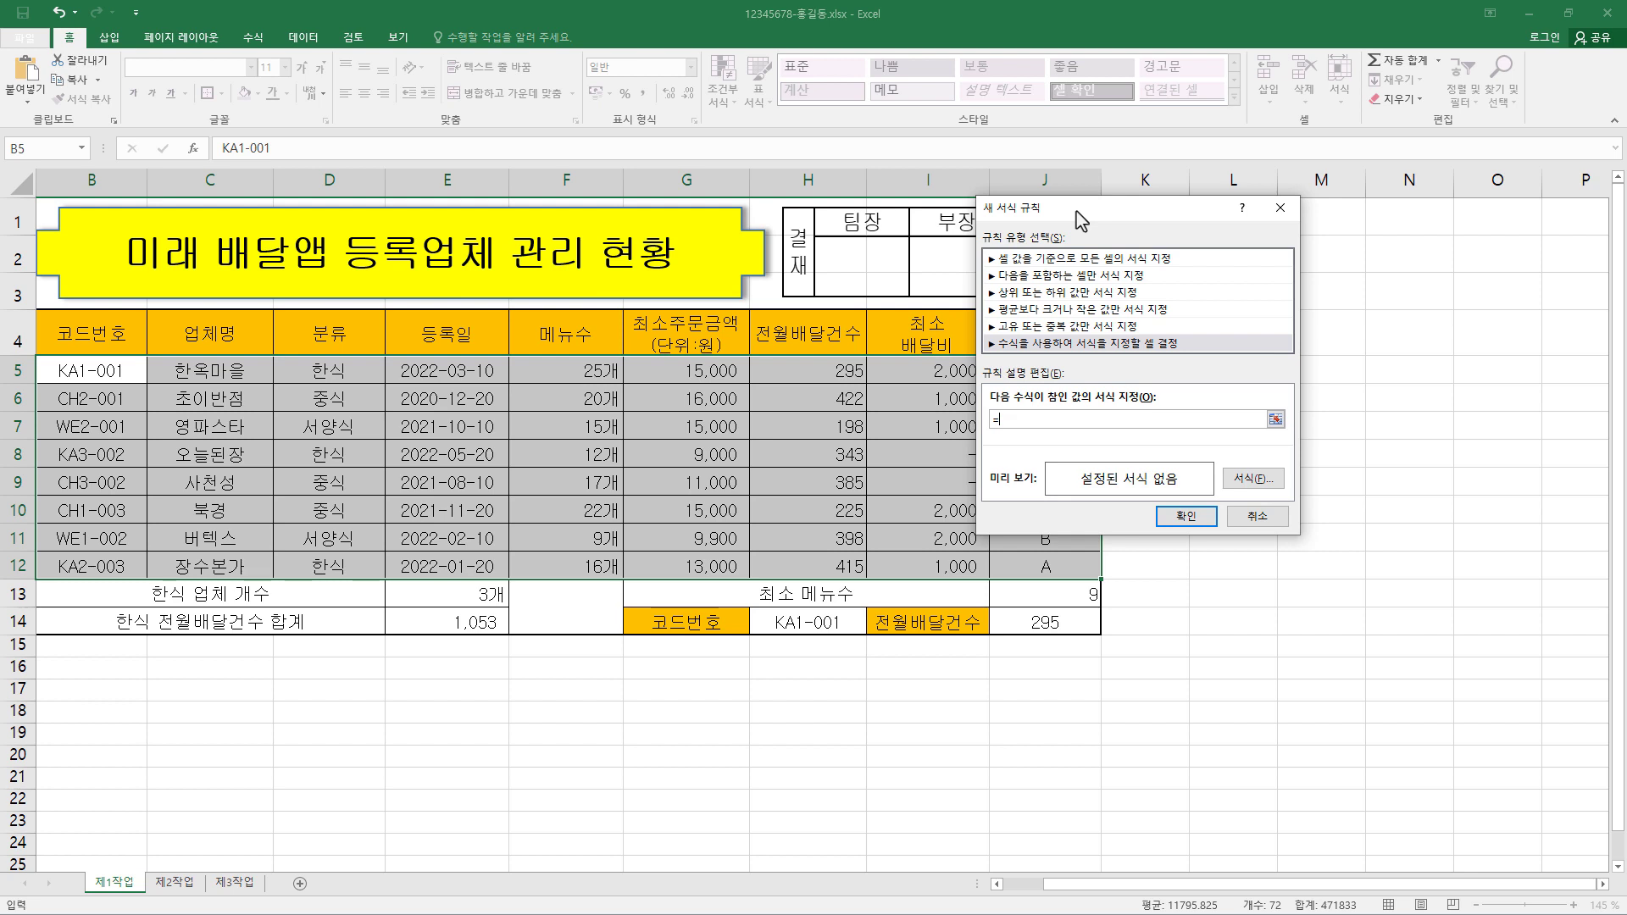
left_click(844, 369)
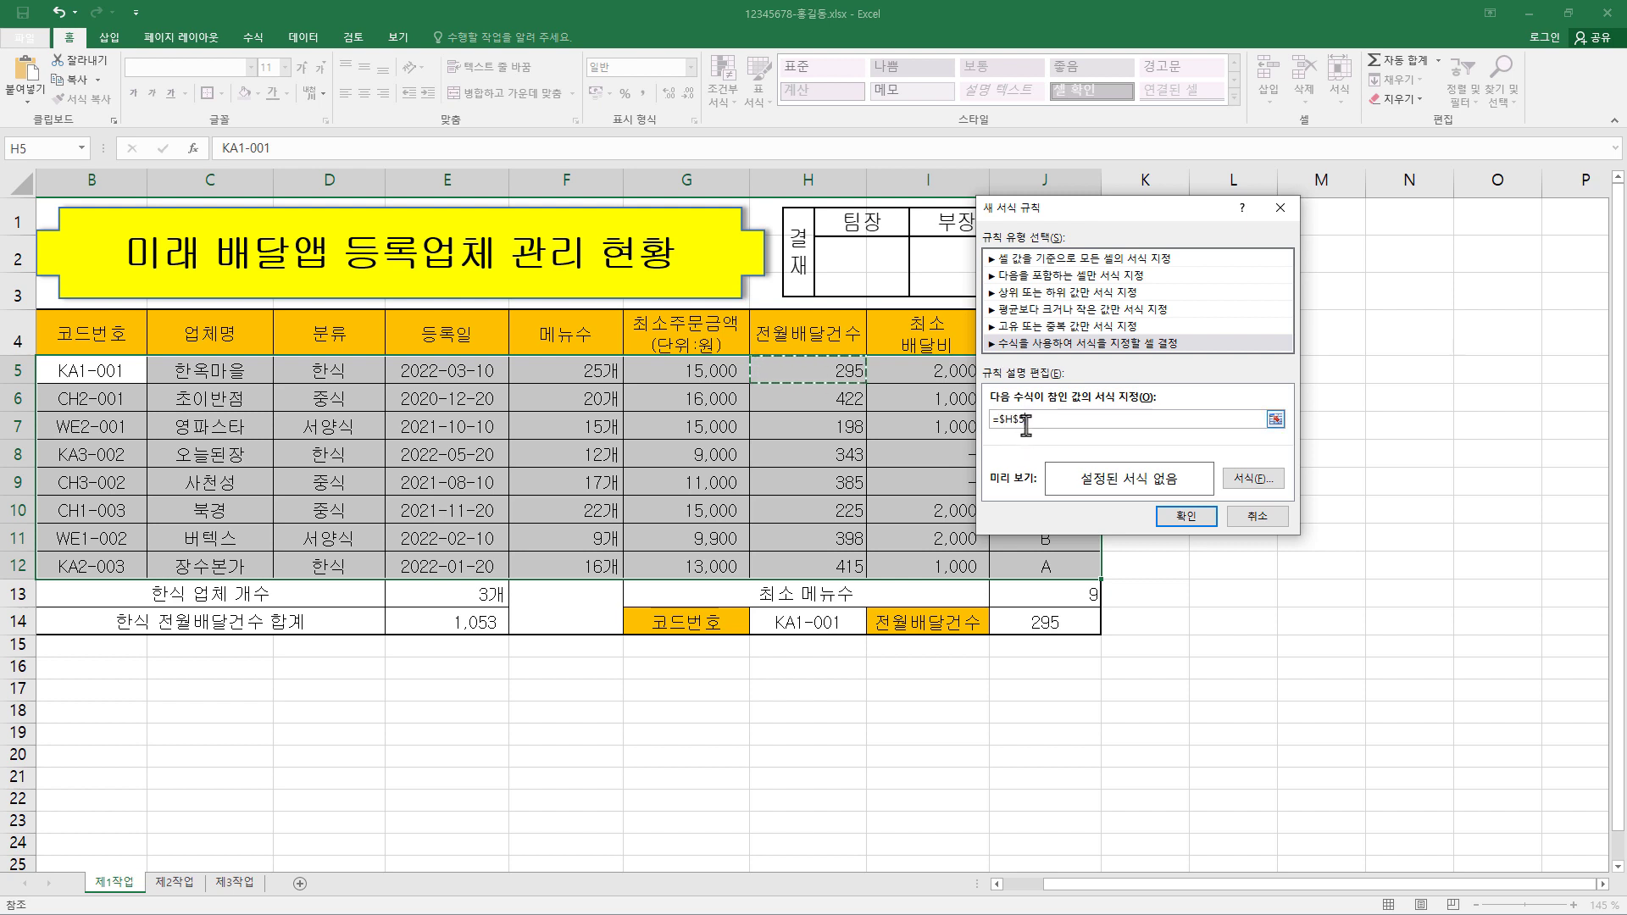
key("F4")
key("F4")
key("F4")
key("F4")
key("F4")
key("F4")
key("F4")
left_click(998, 418)
type("300")
type("=")
key("BackSpace")
key("BackSpace")
type("<")
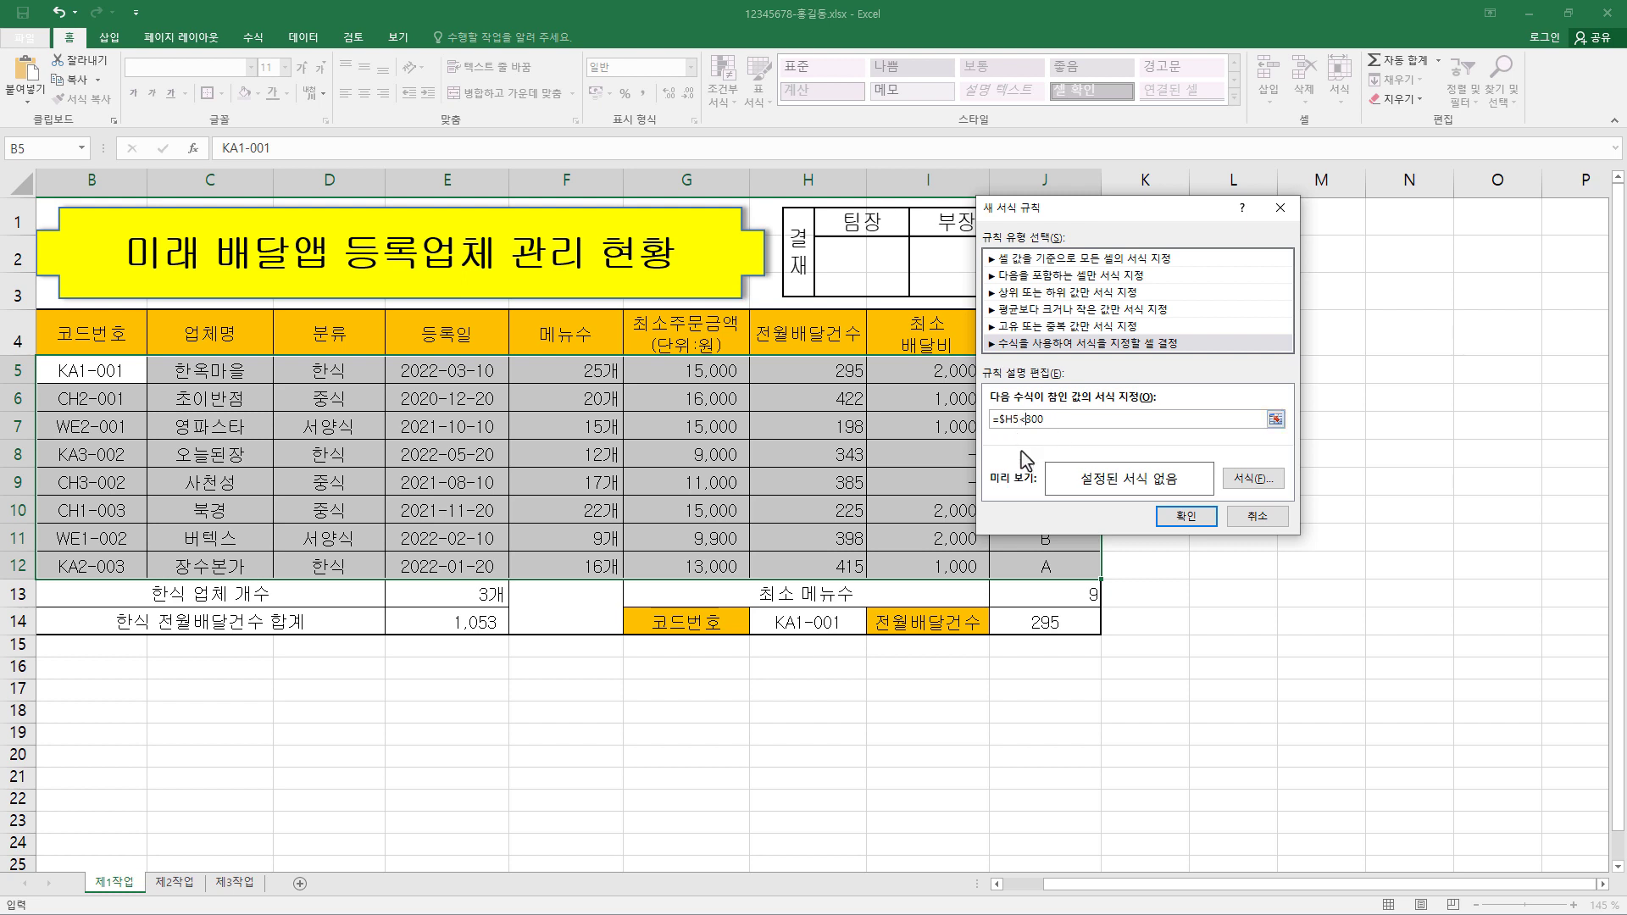
Give the rule a blue, bold font, apply it to the table, and check the formatted rows
left_click(1273, 488)
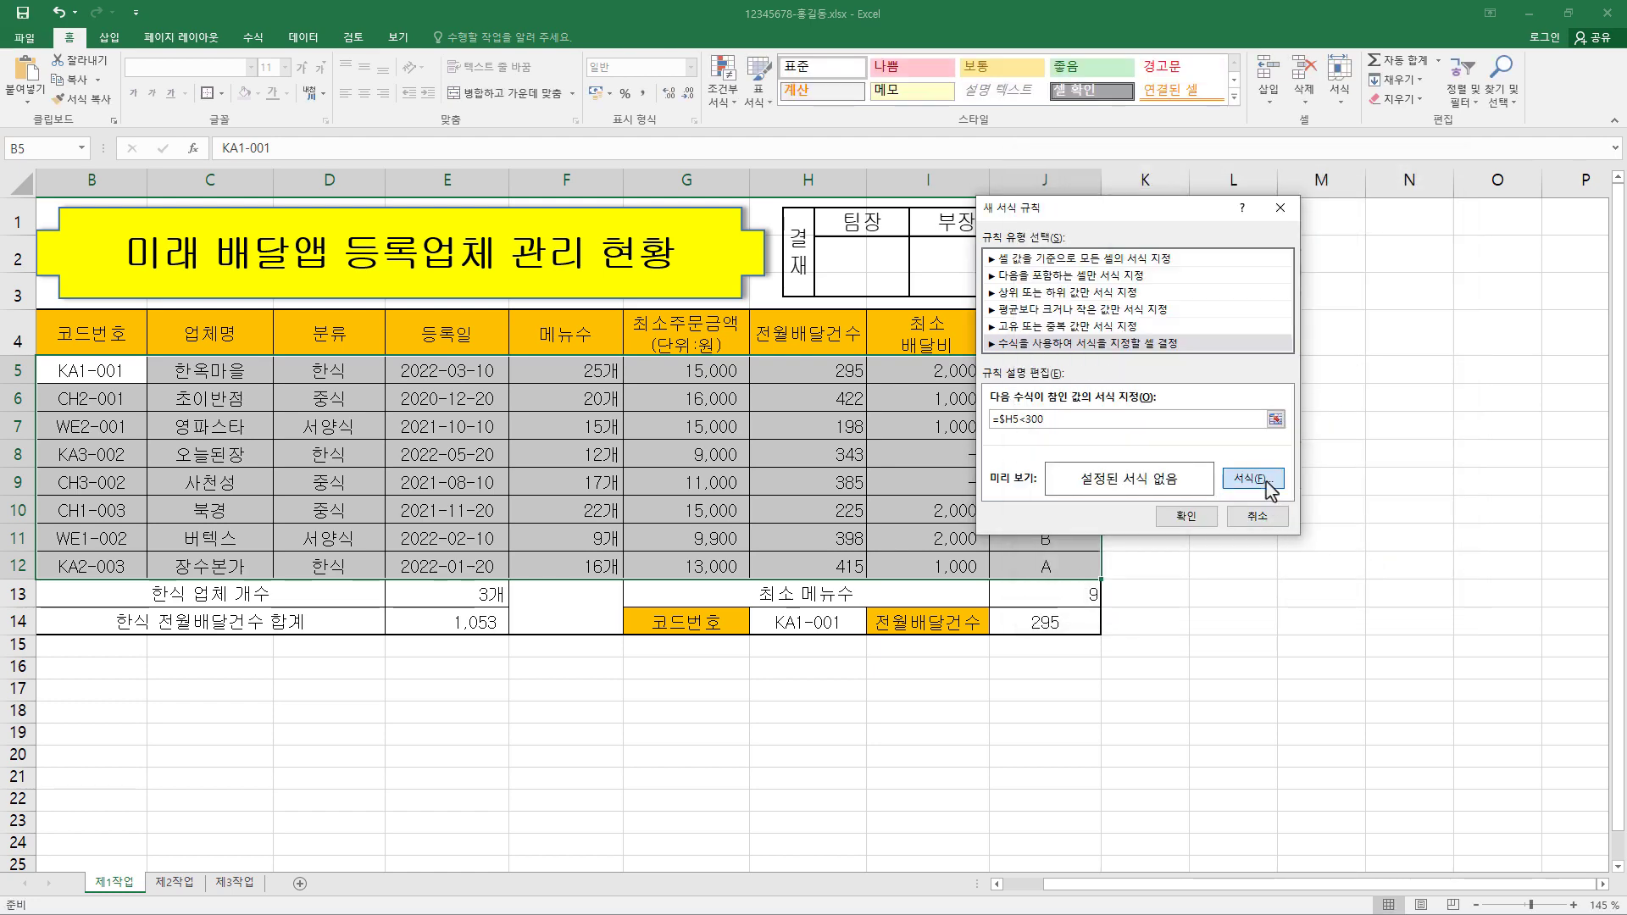
left_click_drag(1330, 161, 1330, 210)
left_click(1354, 410)
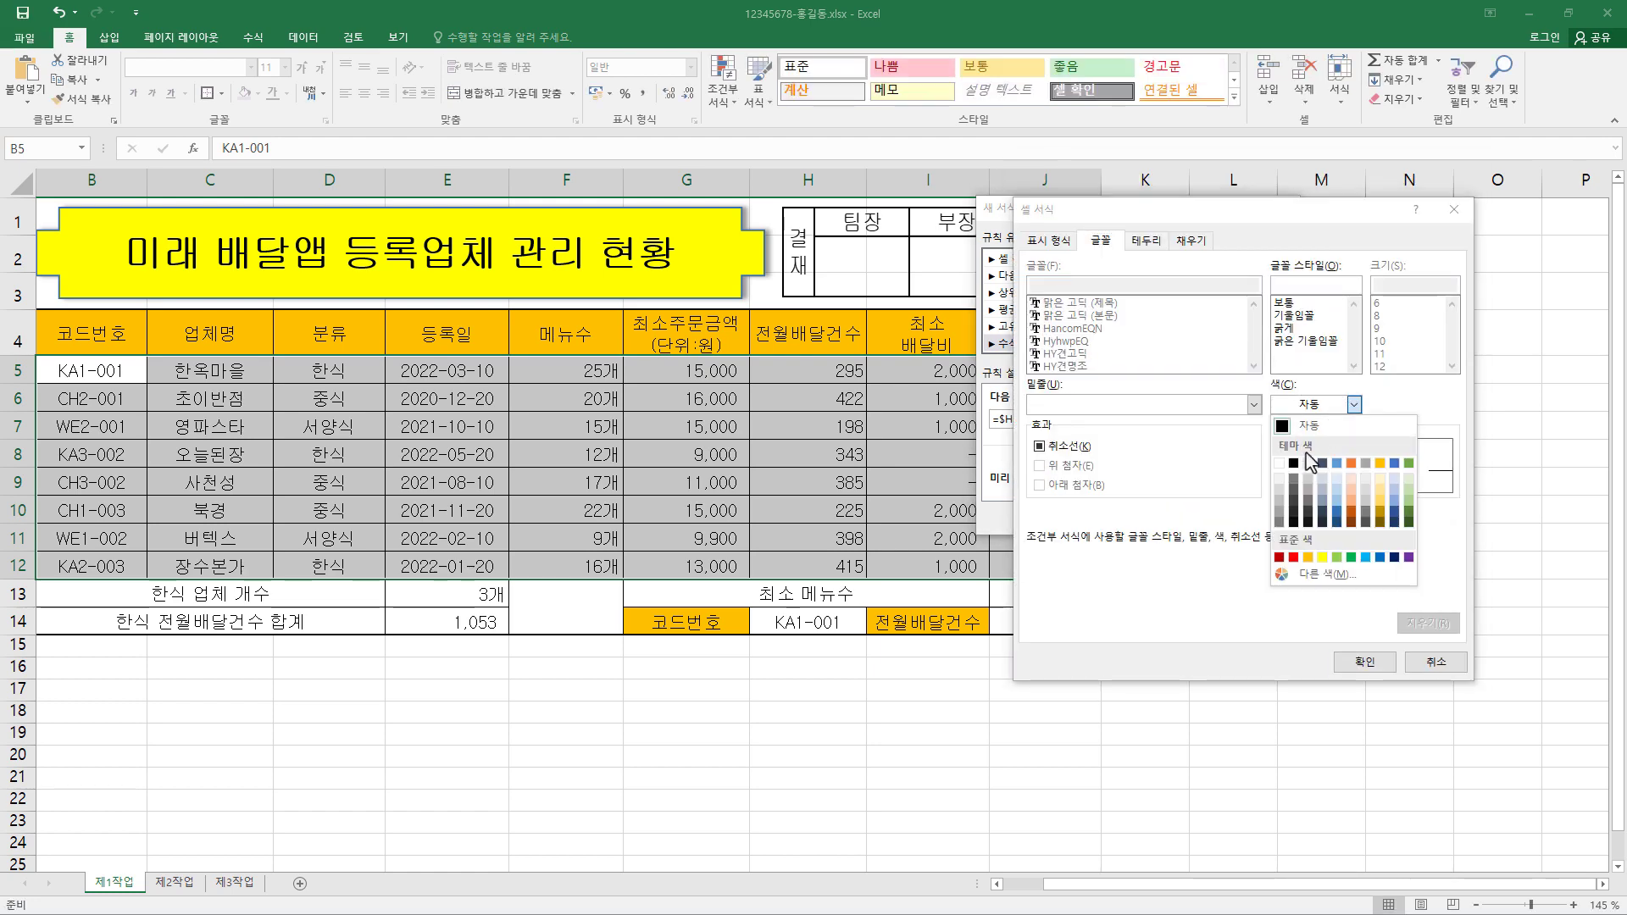
left_click(1379, 557)
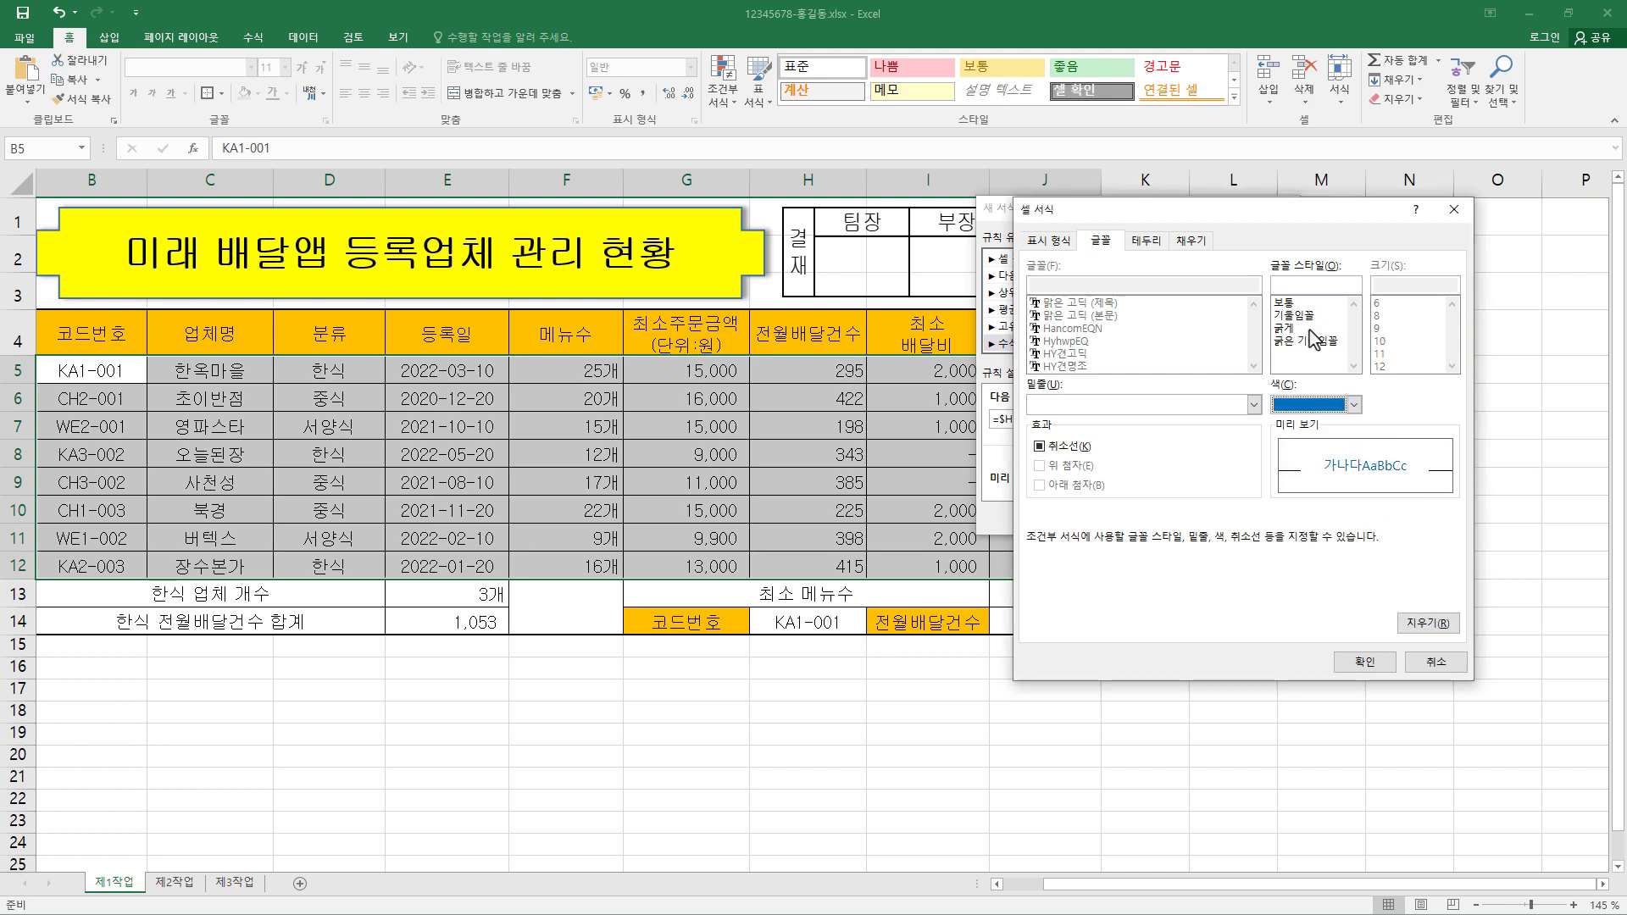
left_click(1309, 328)
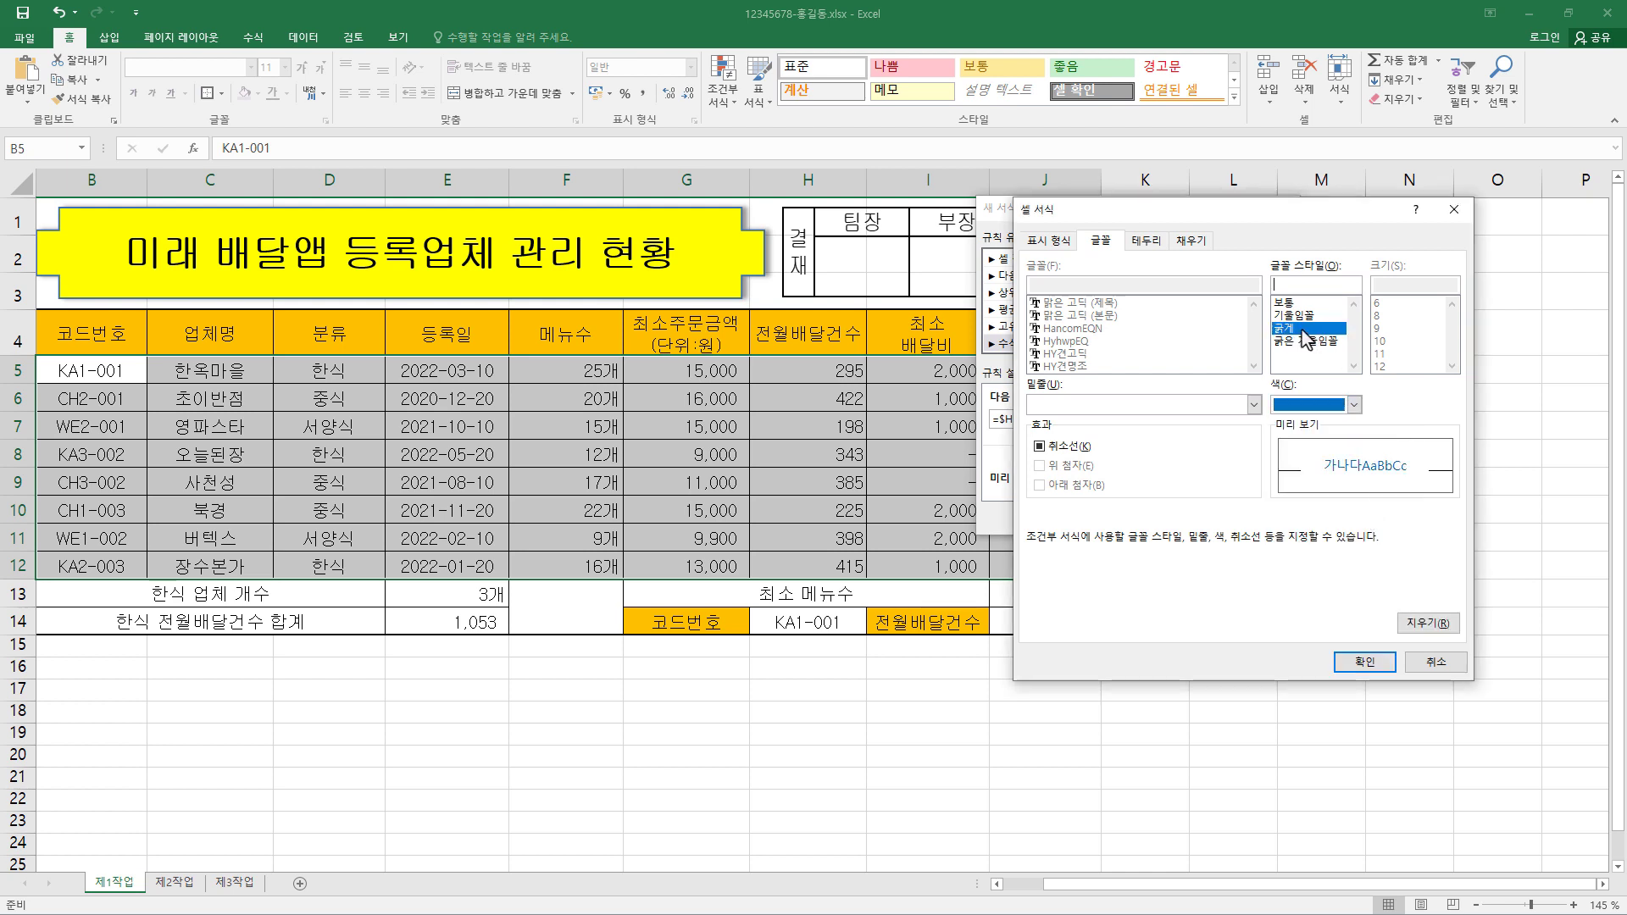
left_click(1364, 662)
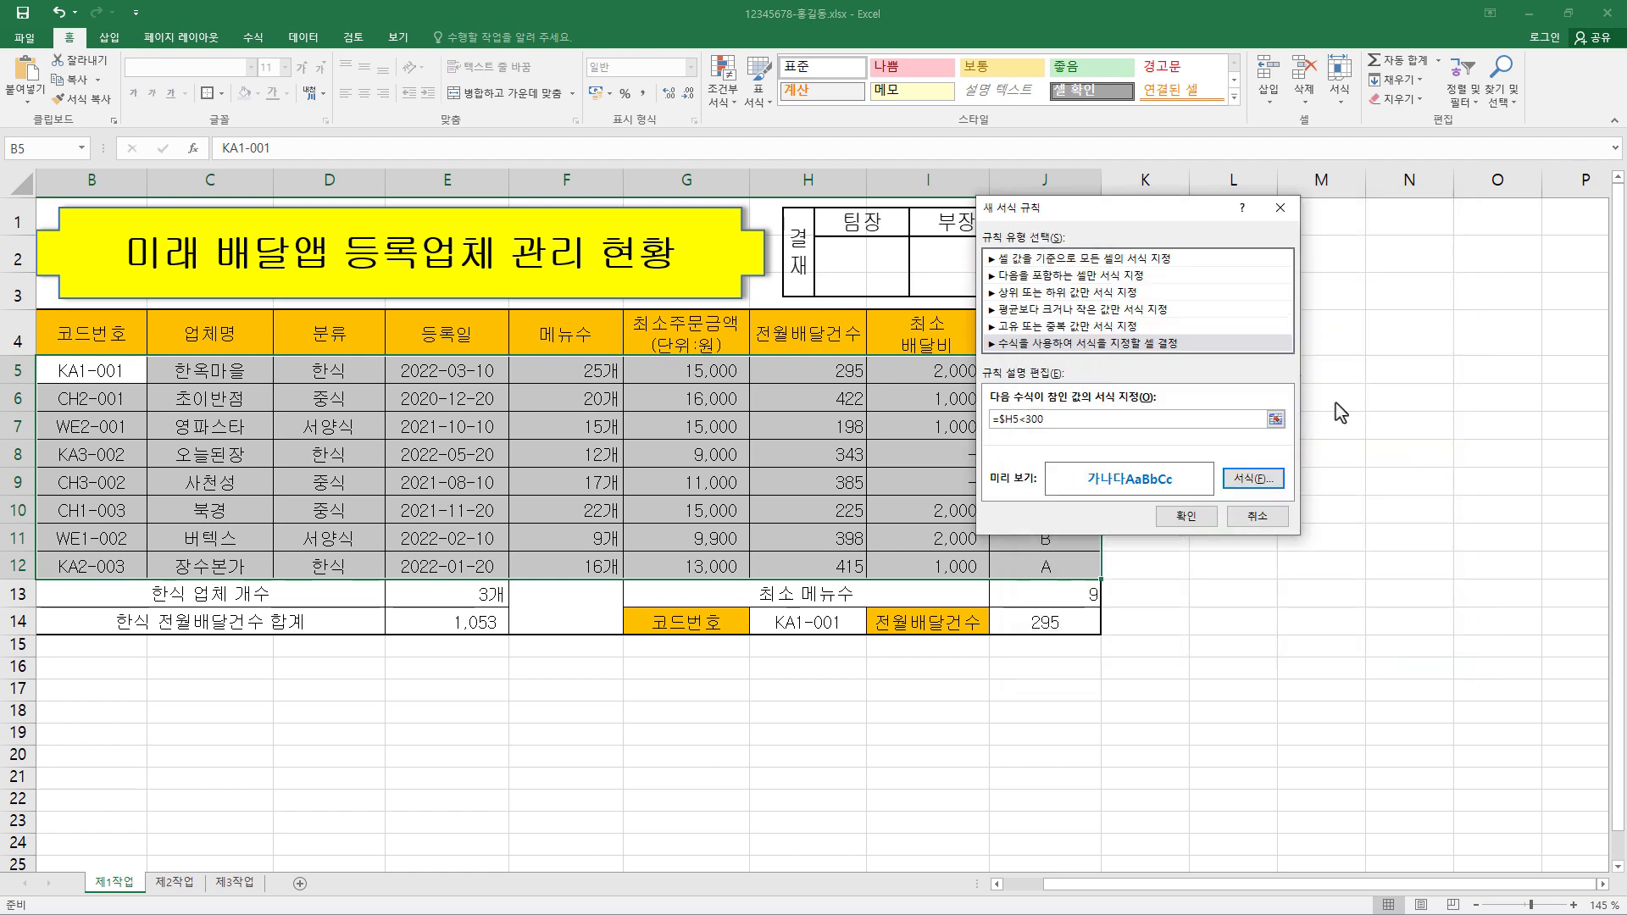
left_click(1196, 520)
left_click(1146, 457)
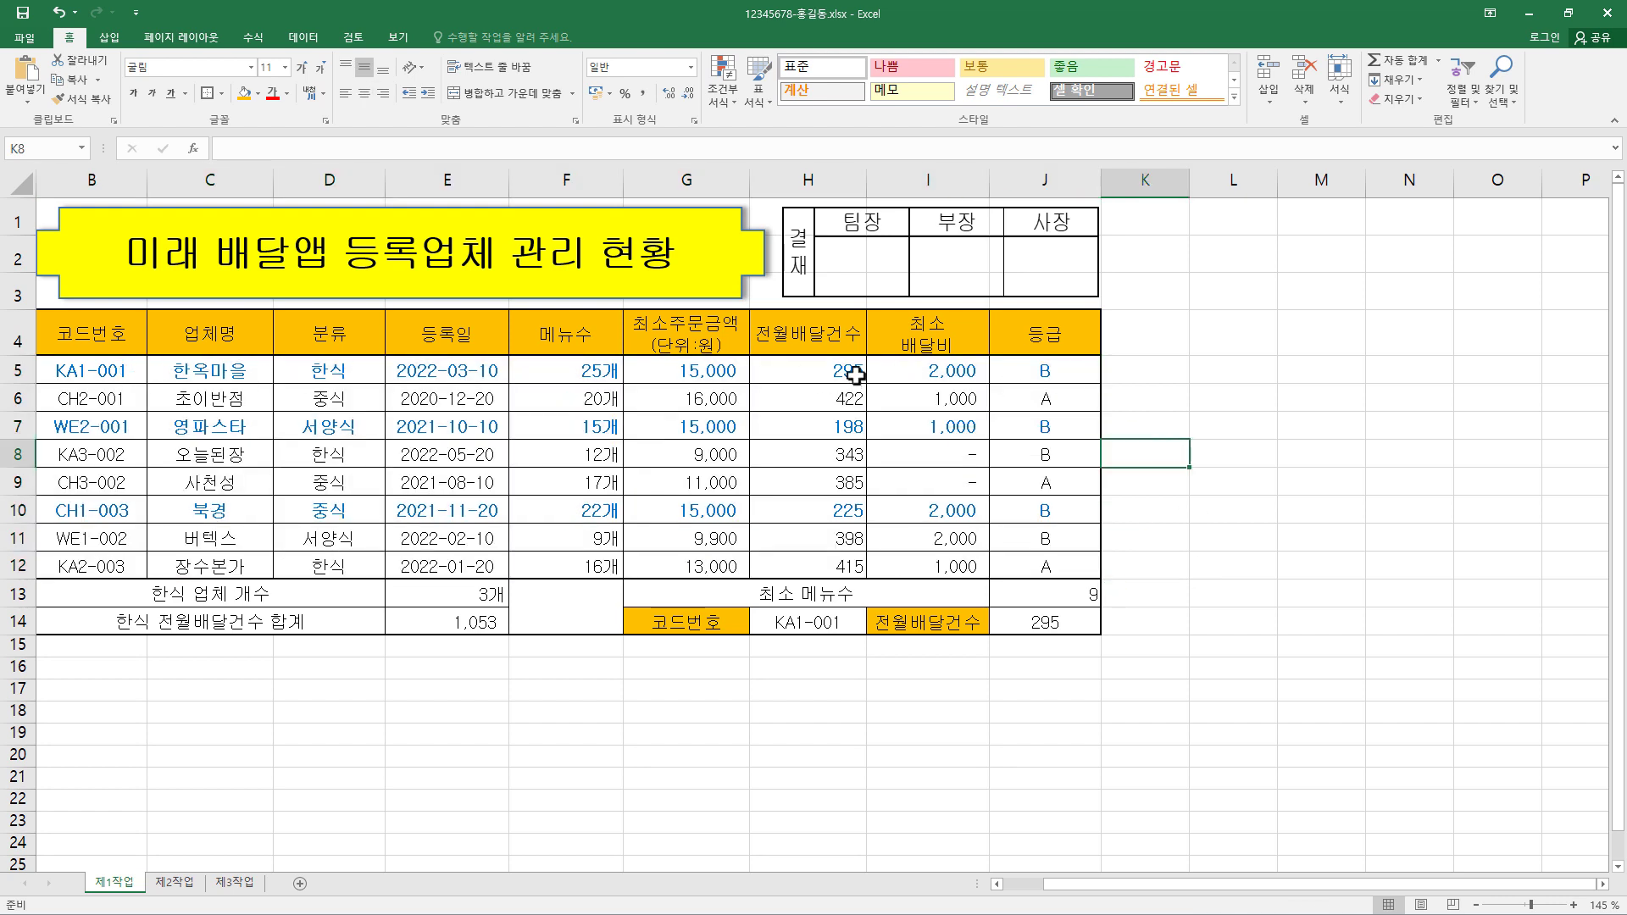
left_click(843, 426)
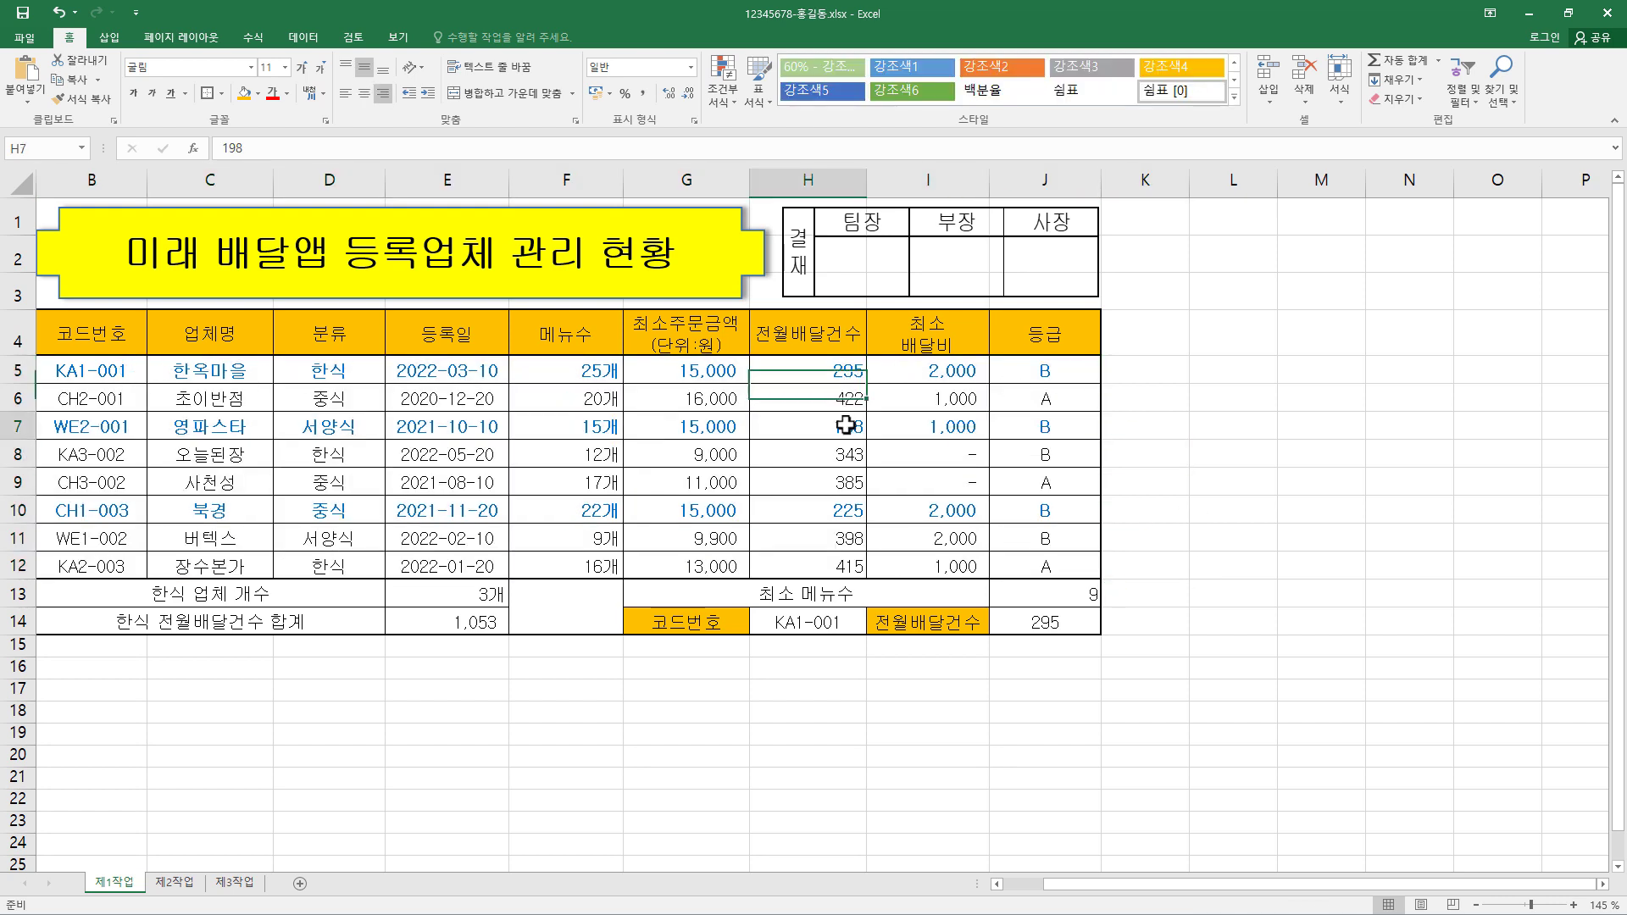
left_click(841, 510)
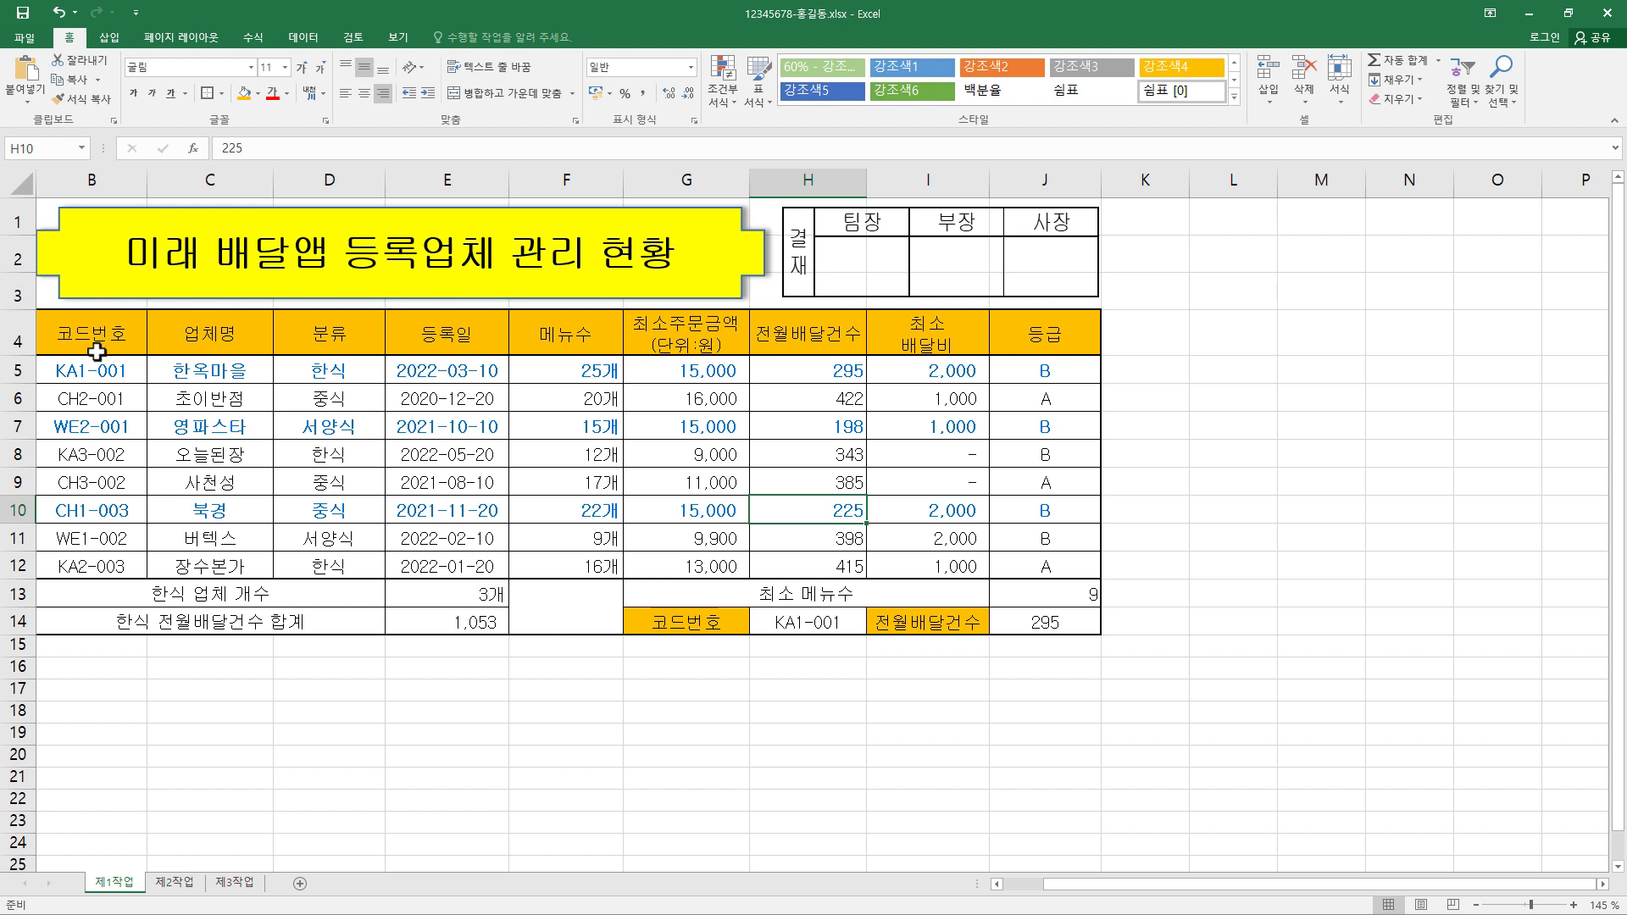
Copy B4:H12 and paste it at B2 of the 제2작업 sheet, keeping the source column widths
left_click_drag(94, 346, 815, 560)
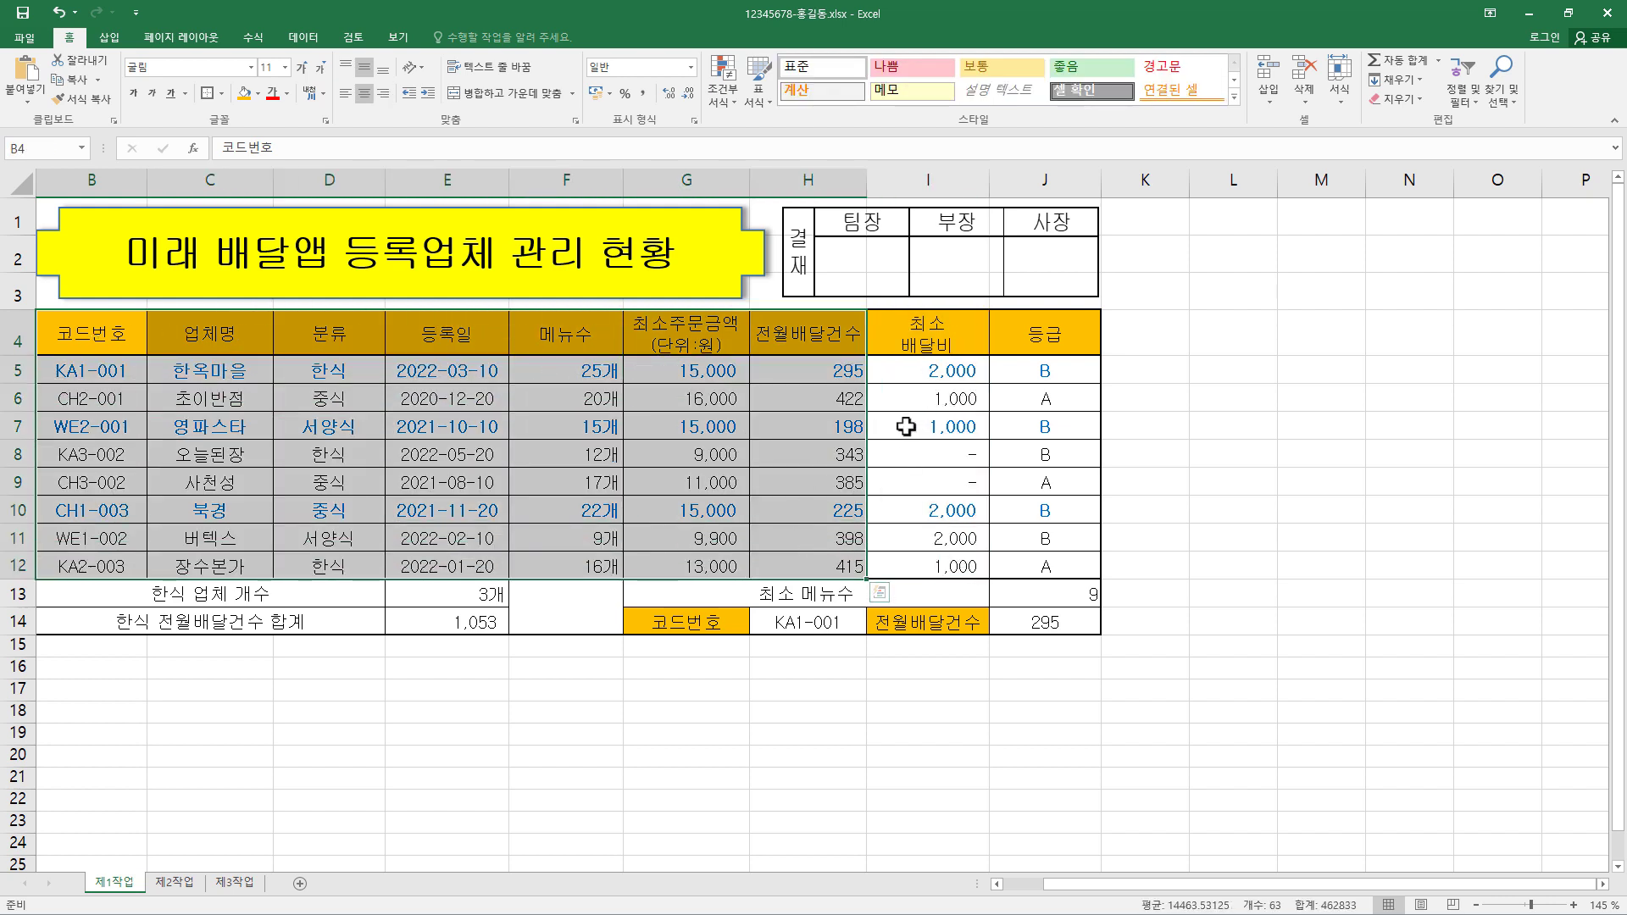
key("ctrl+c")
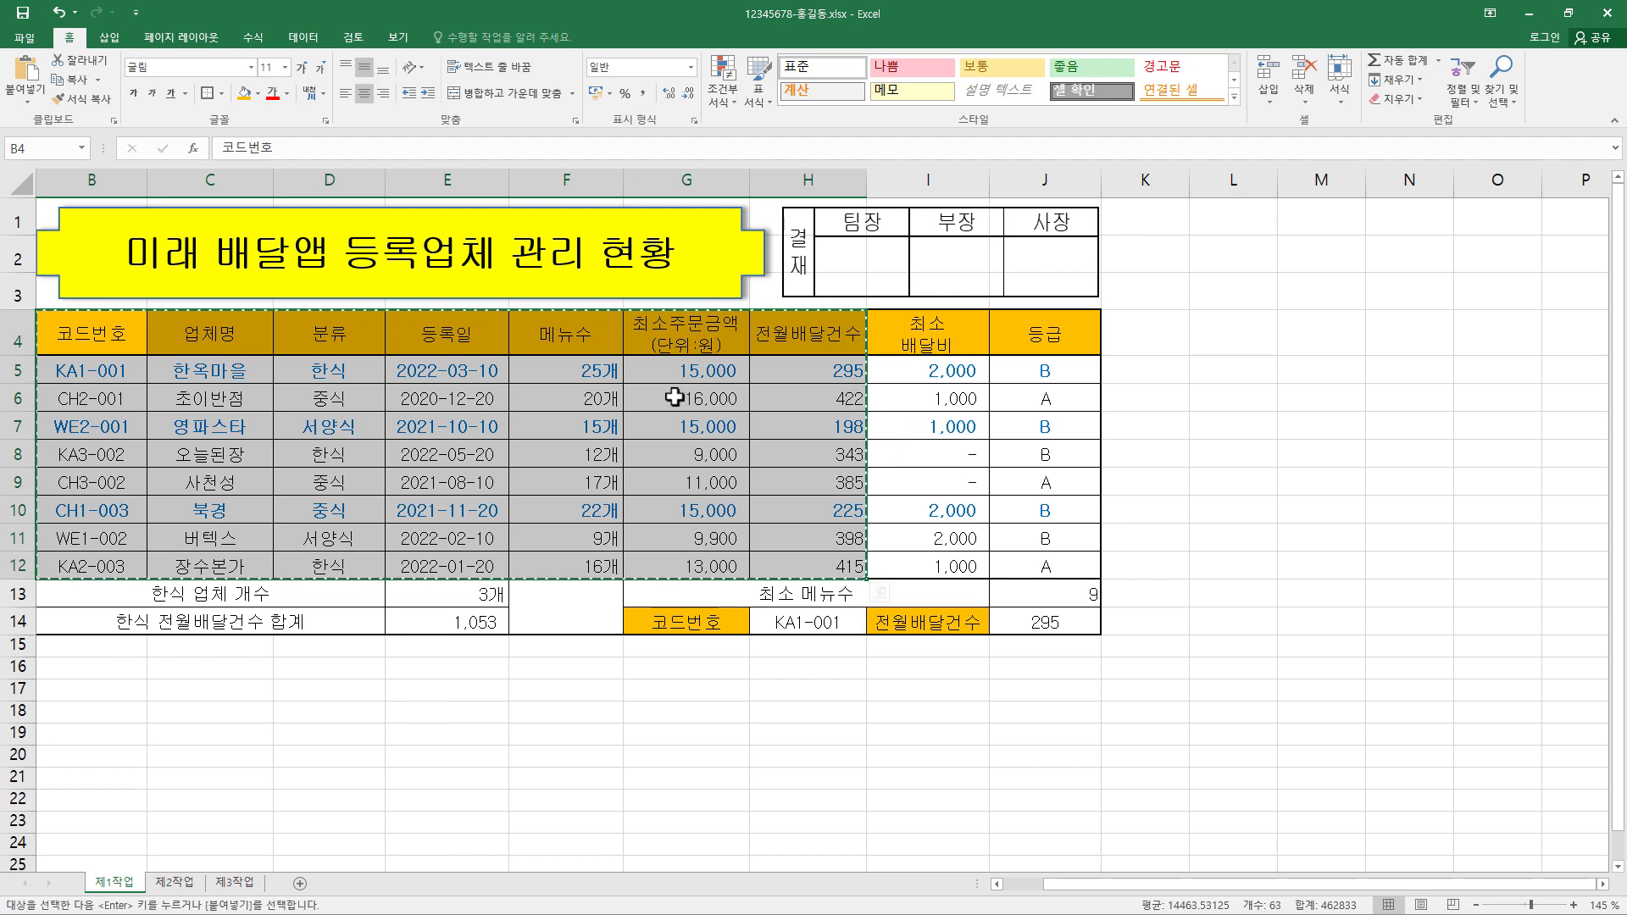
left_click(187, 889)
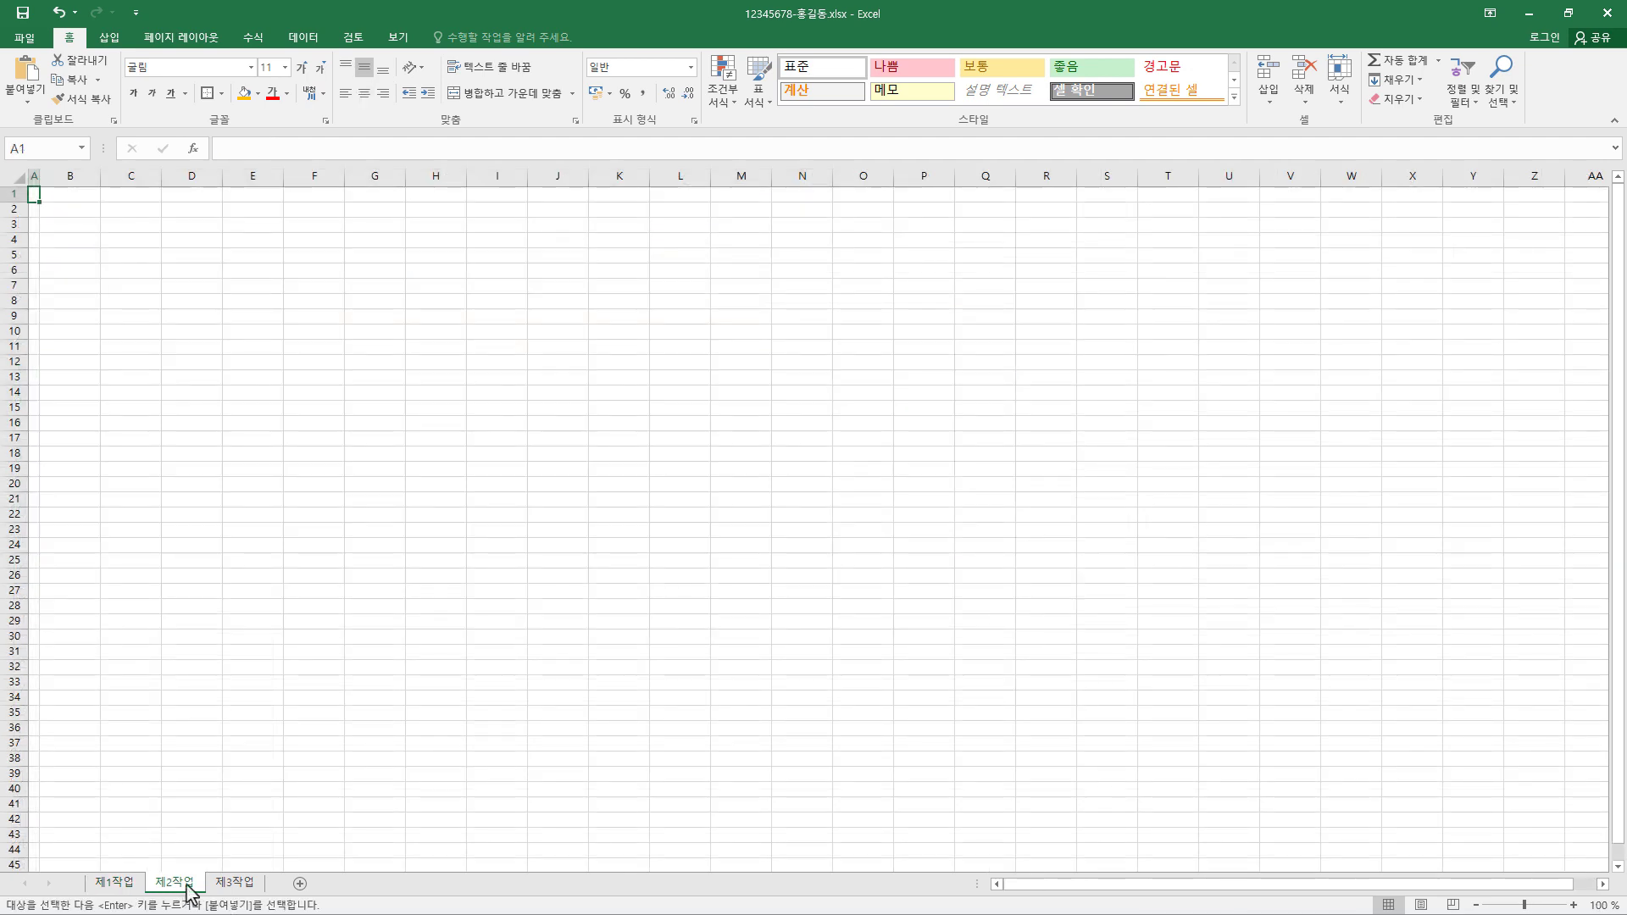
left_click(79, 207)
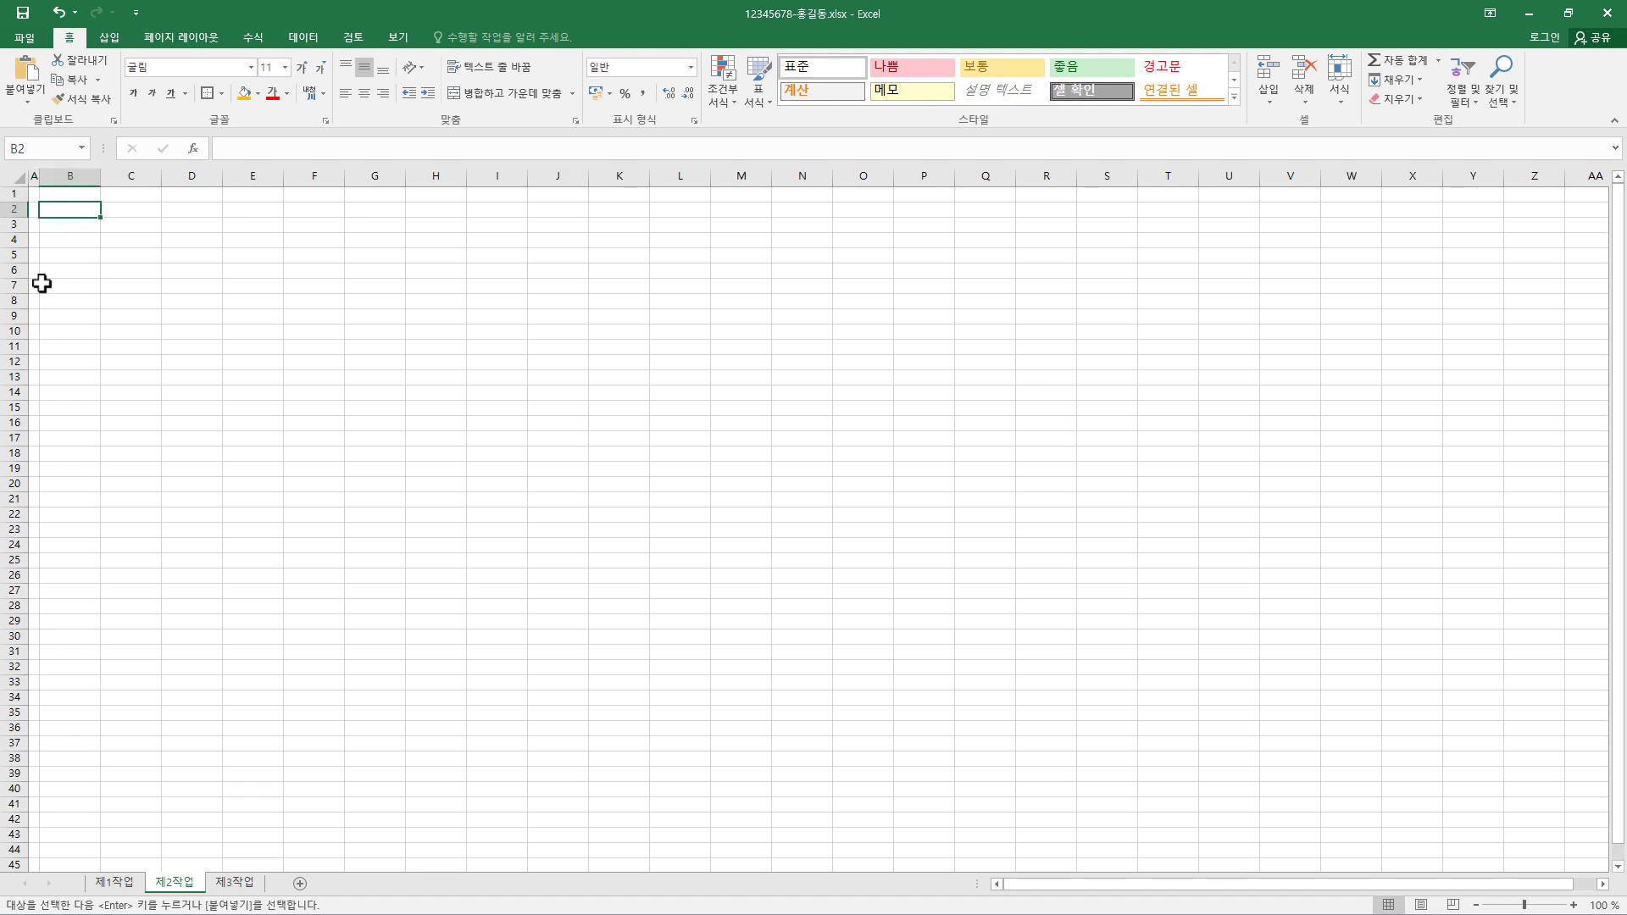
left_click(29, 109)
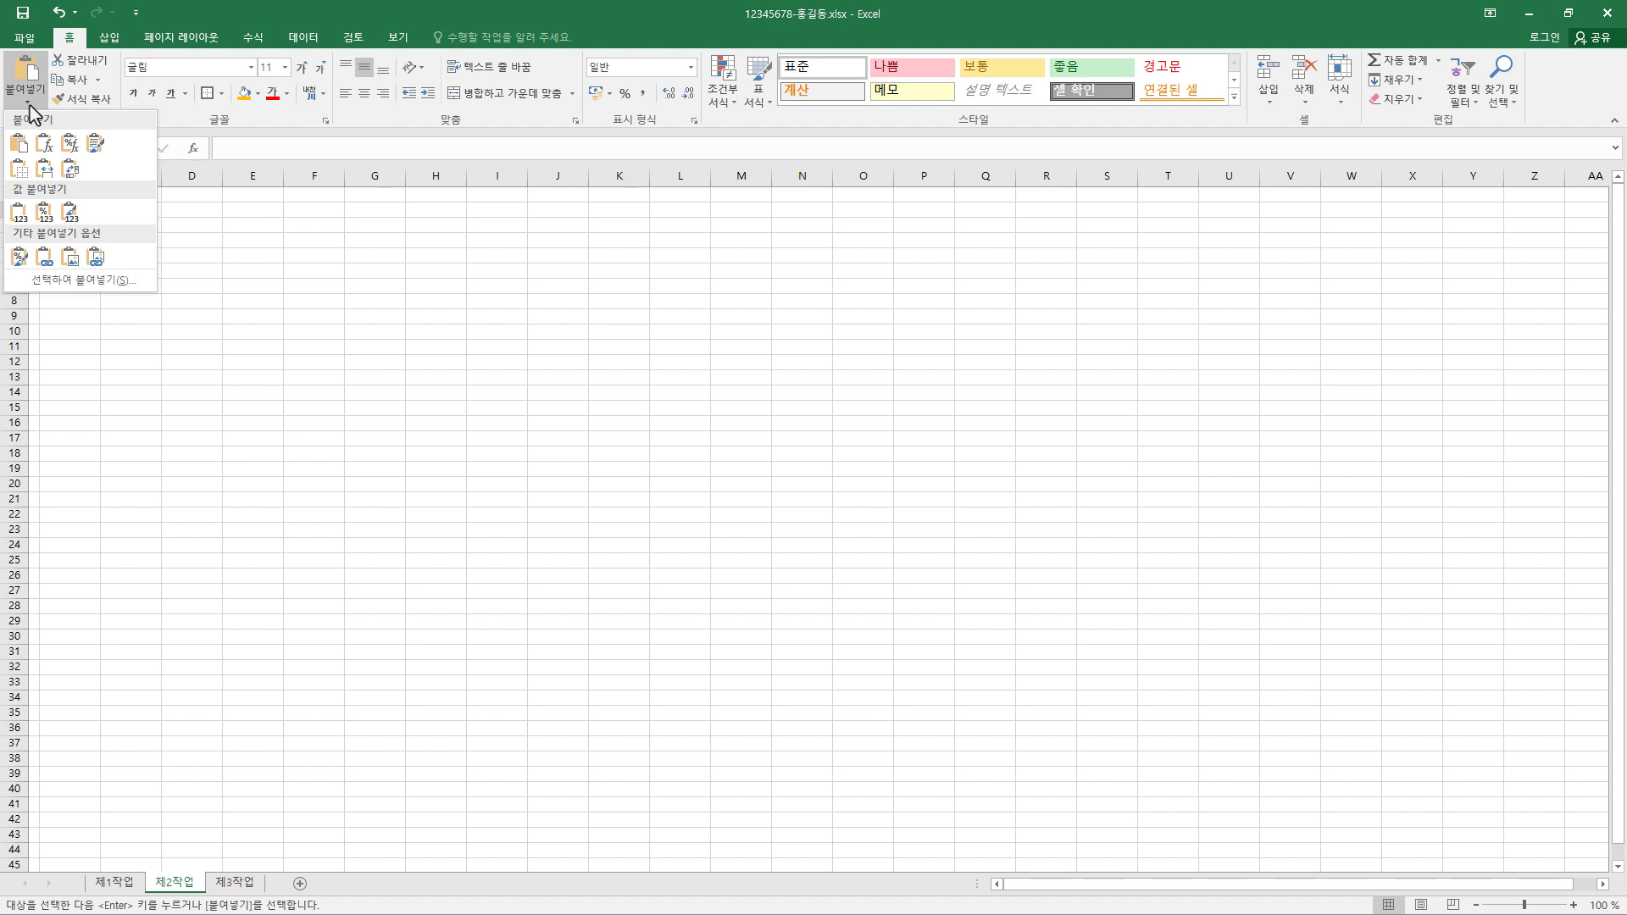
left_click(46, 177)
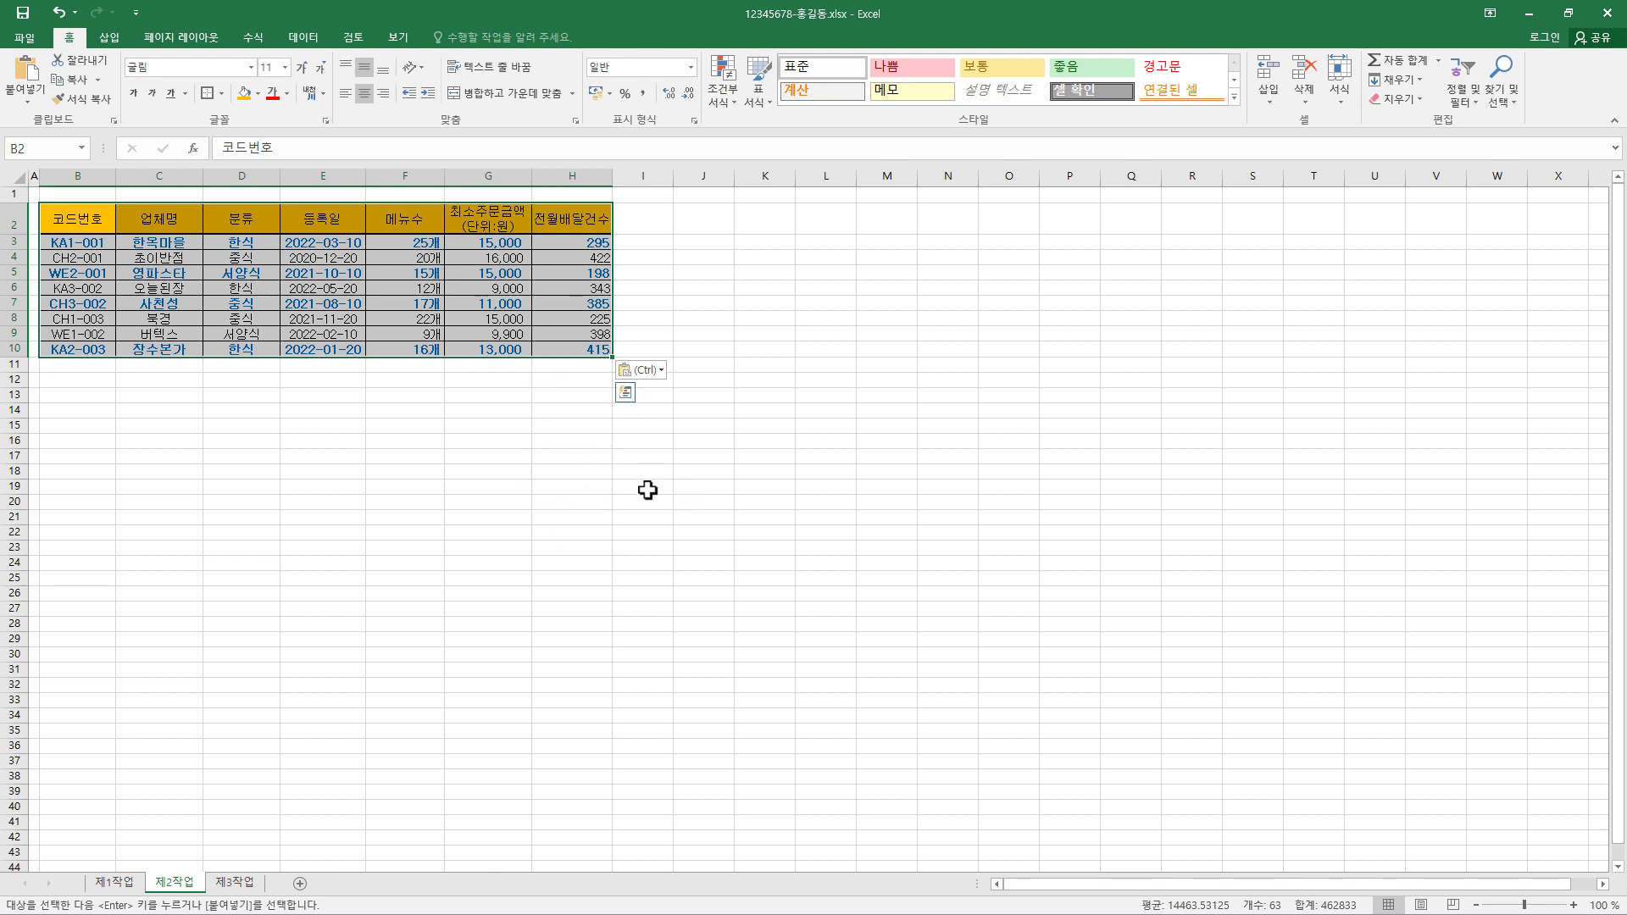
Compare the highlighted rows of the pasted table with those of the source table on the 제1작업 sheet
scroll(646, 500, "up", 3, "ctrl")
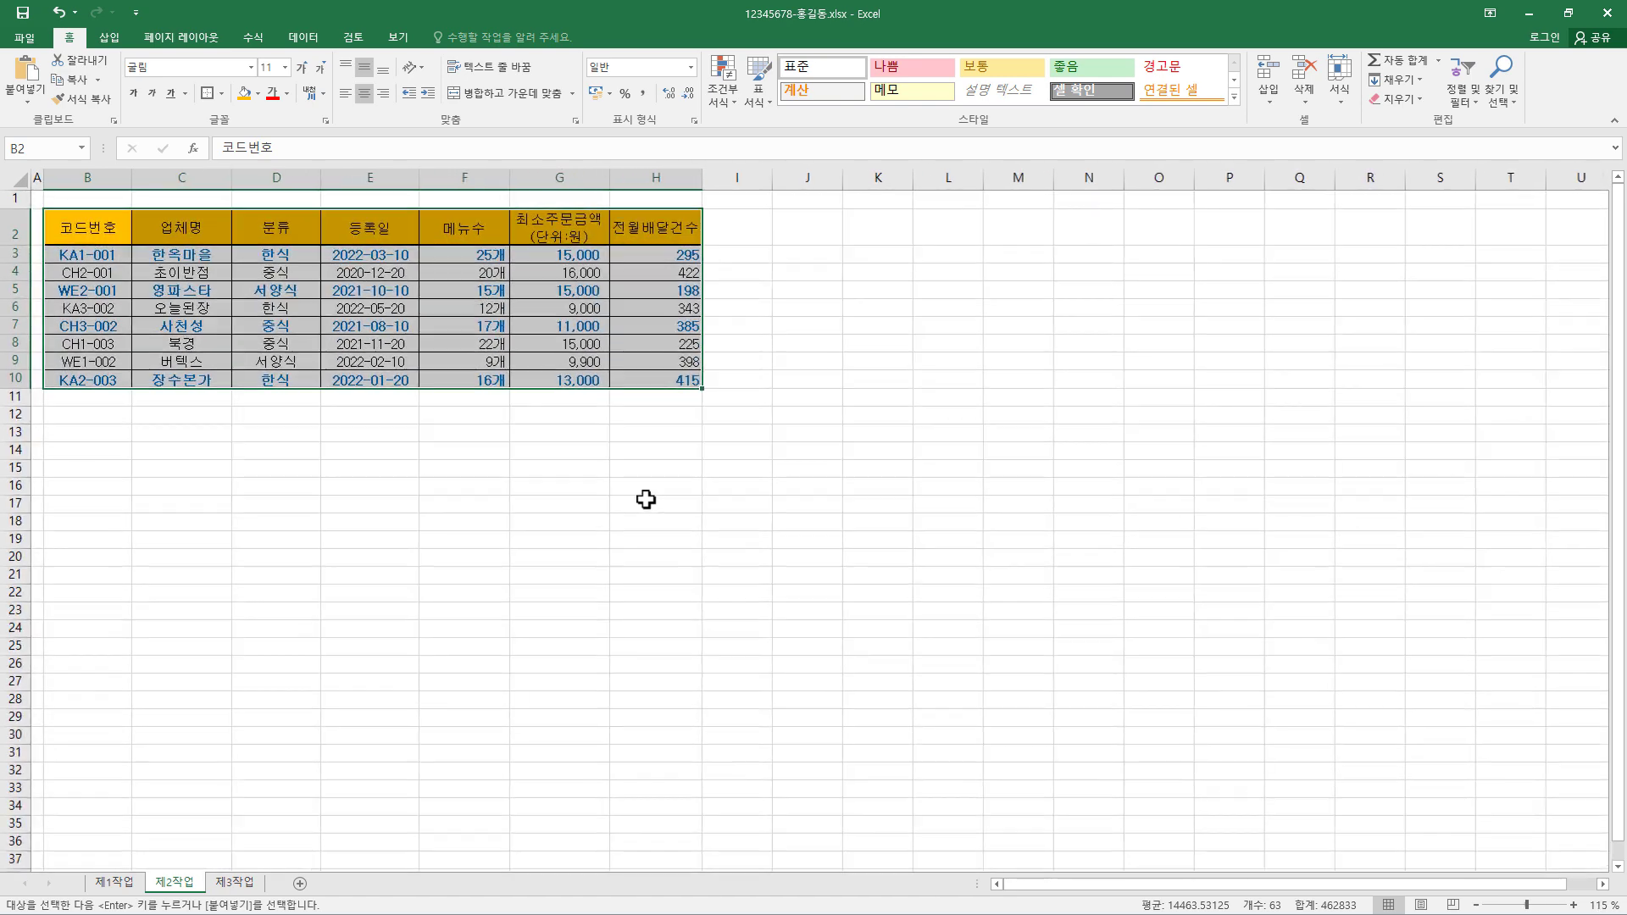
left_click(694, 484)
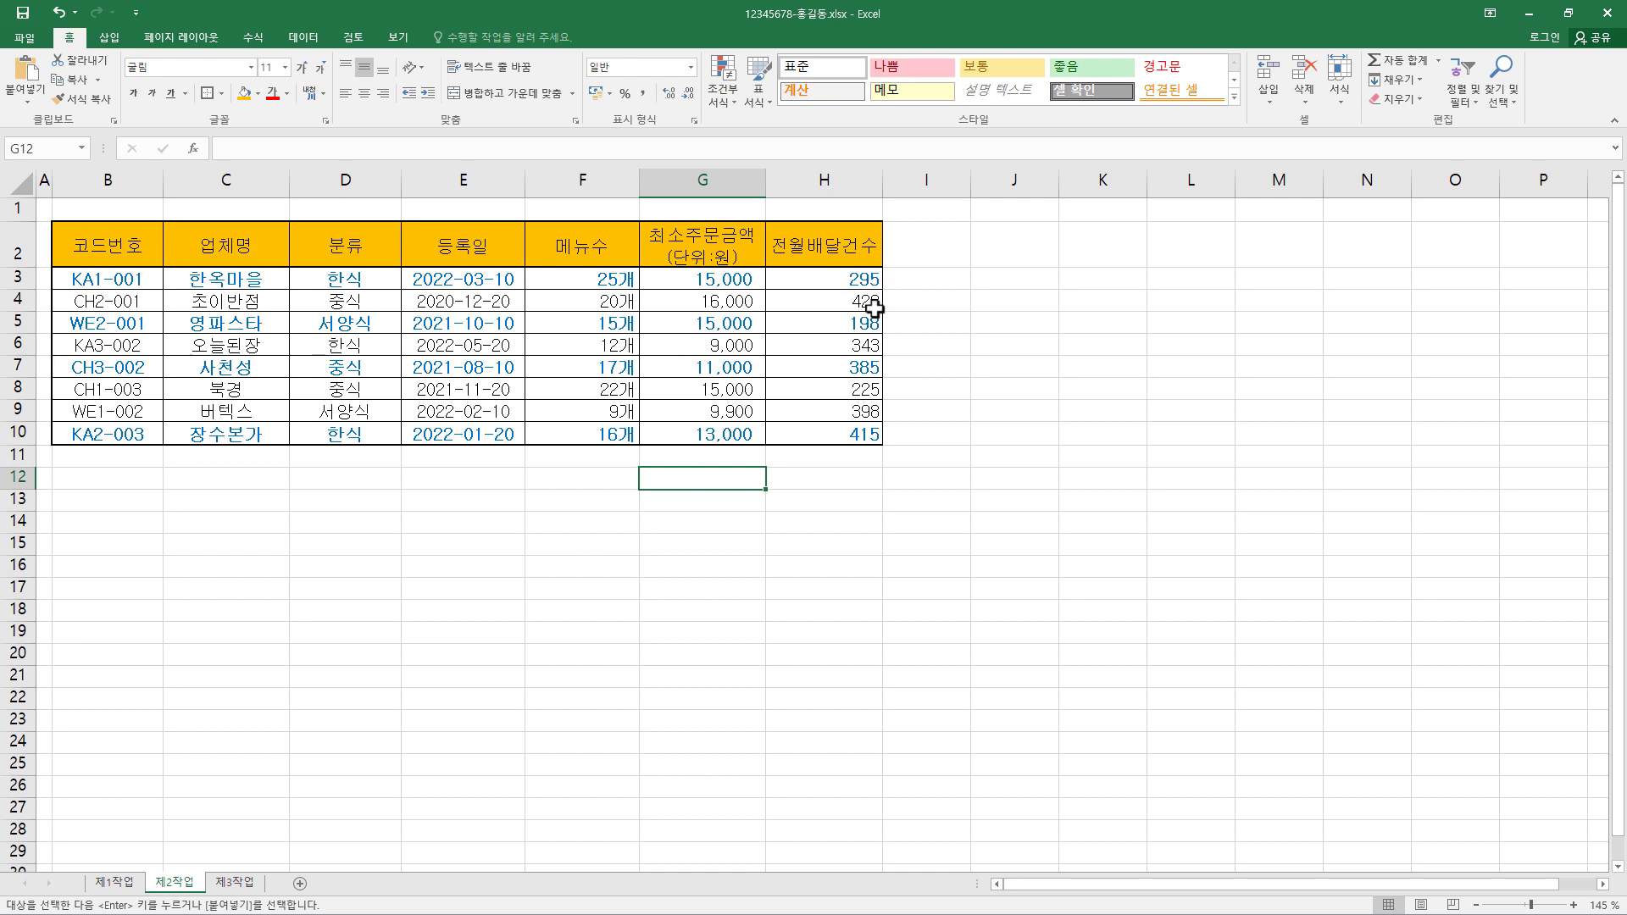
left_click(850, 325)
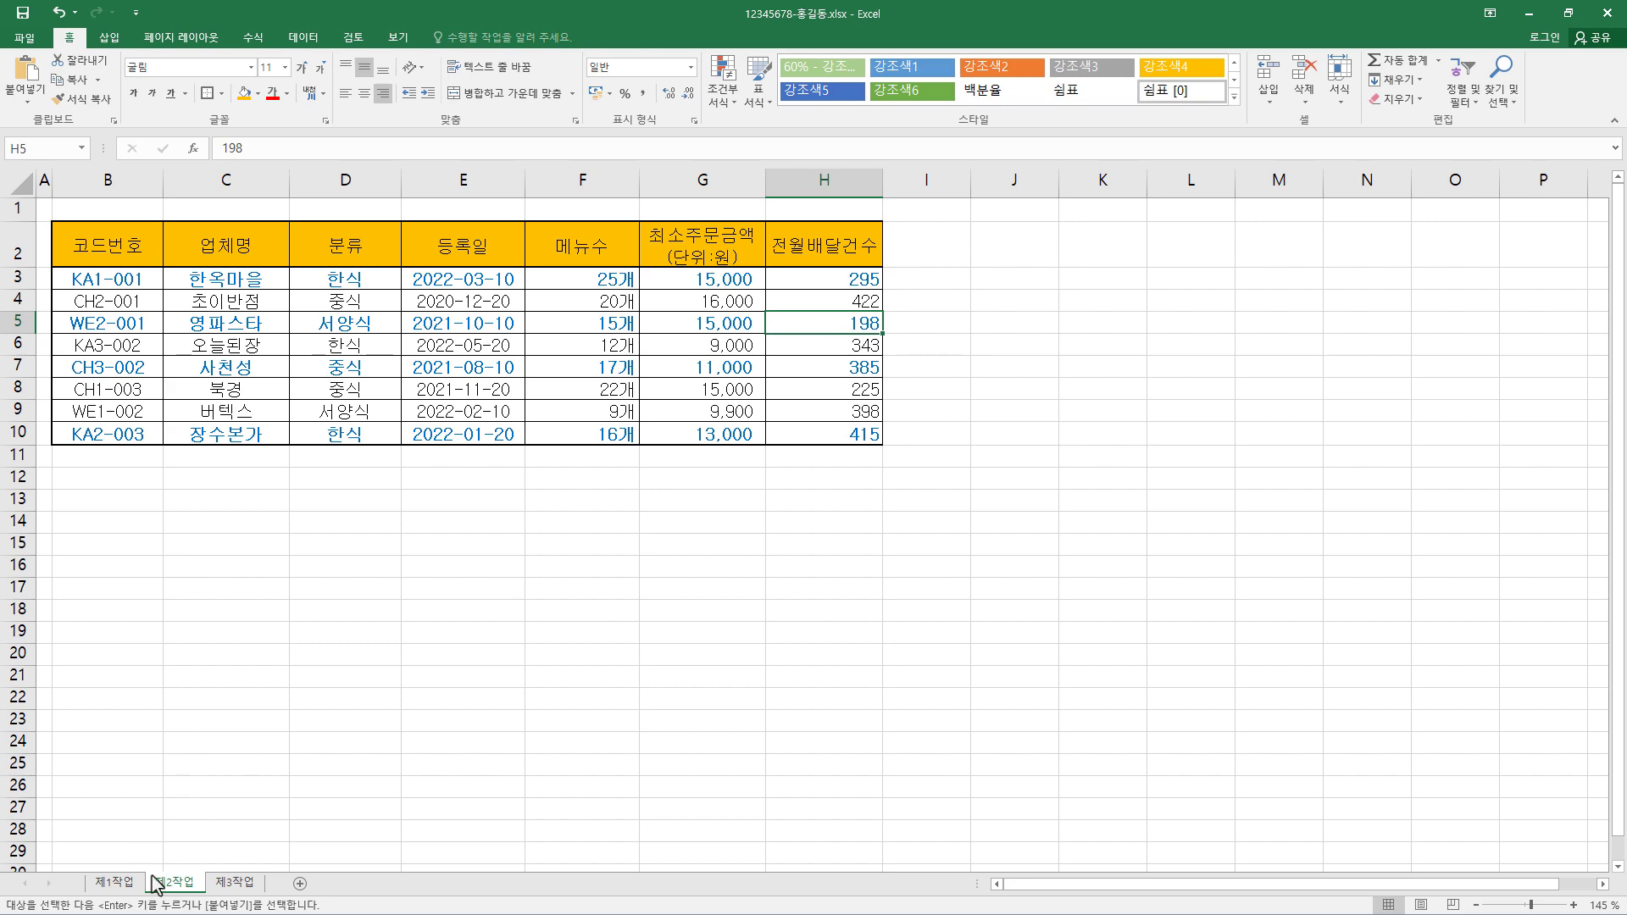
left_click(115, 882)
left_click(174, 882)
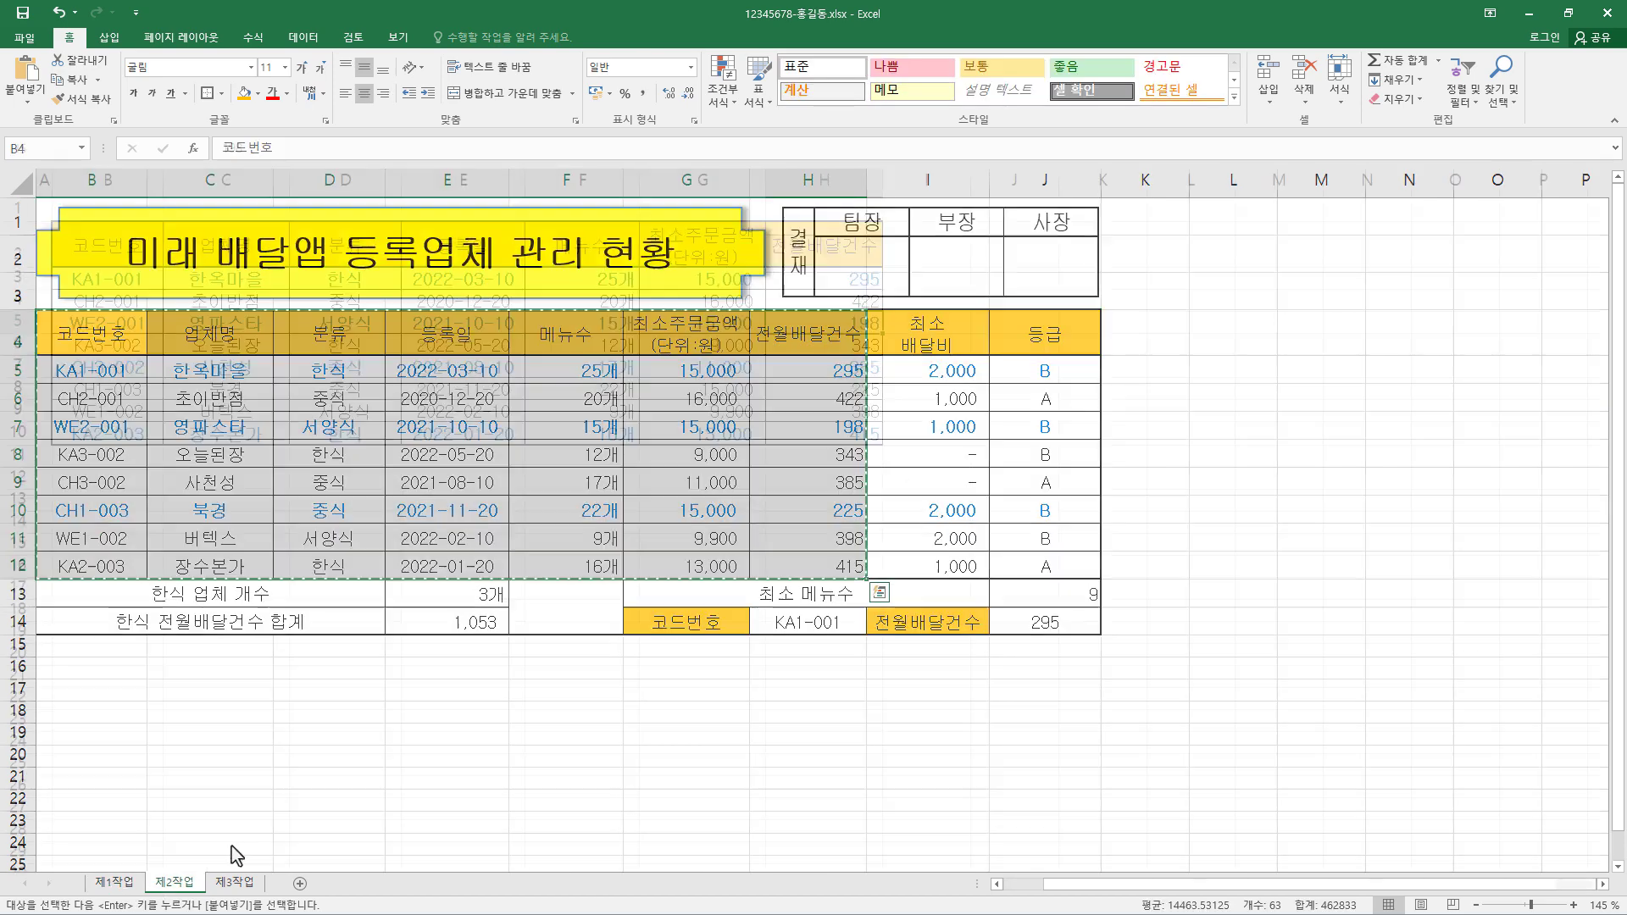
left_click(115, 882)
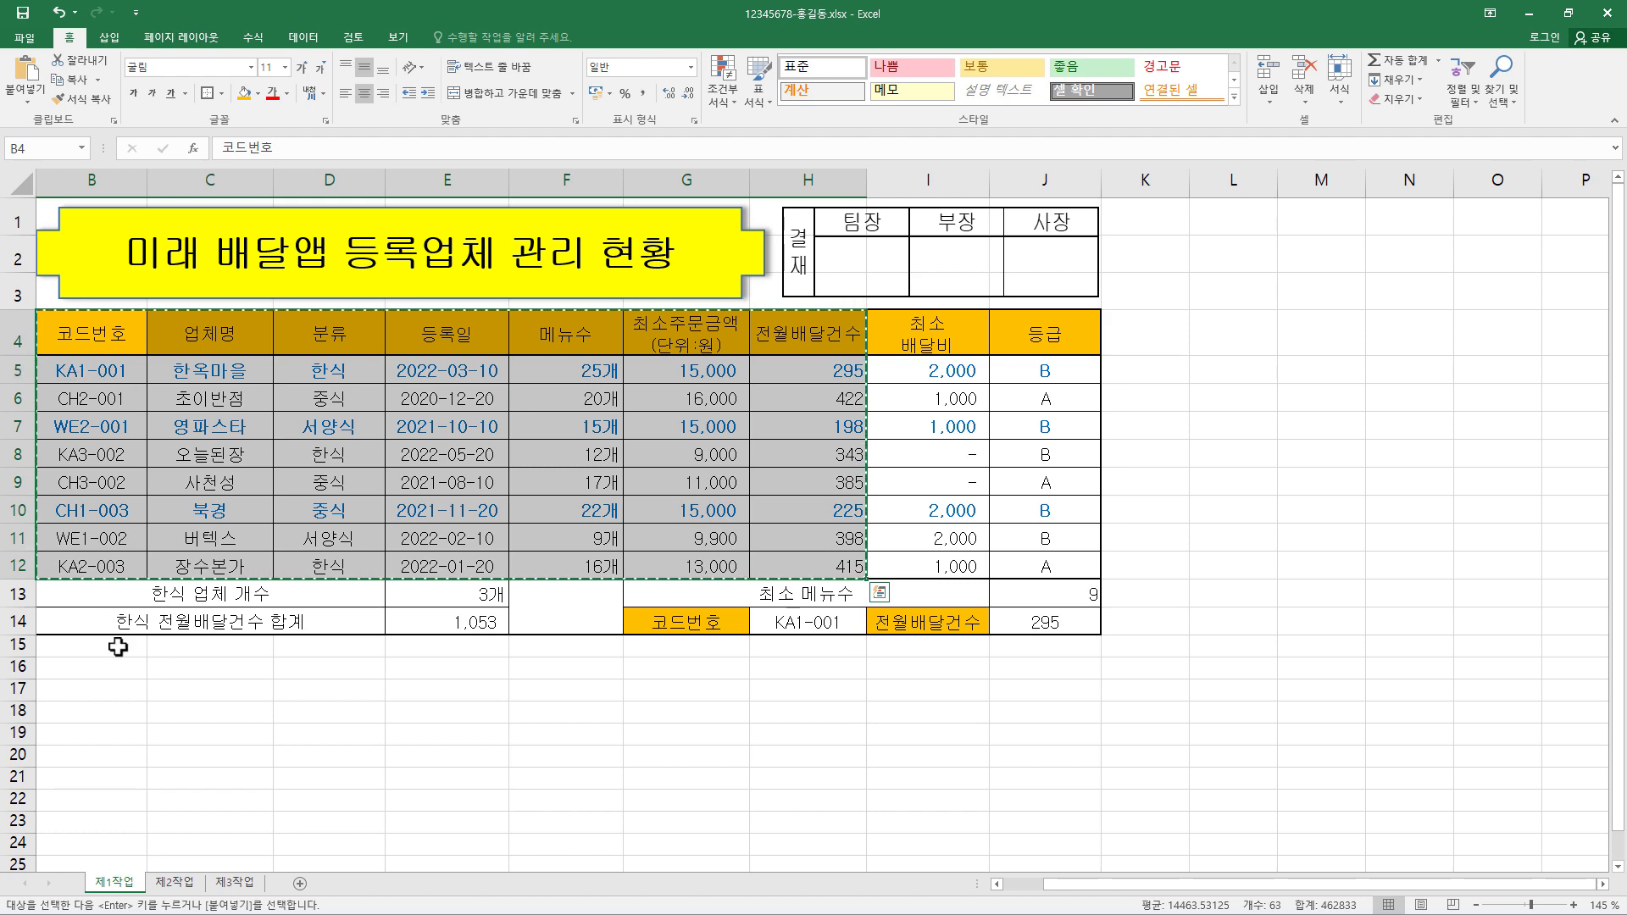
left_click(178, 885)
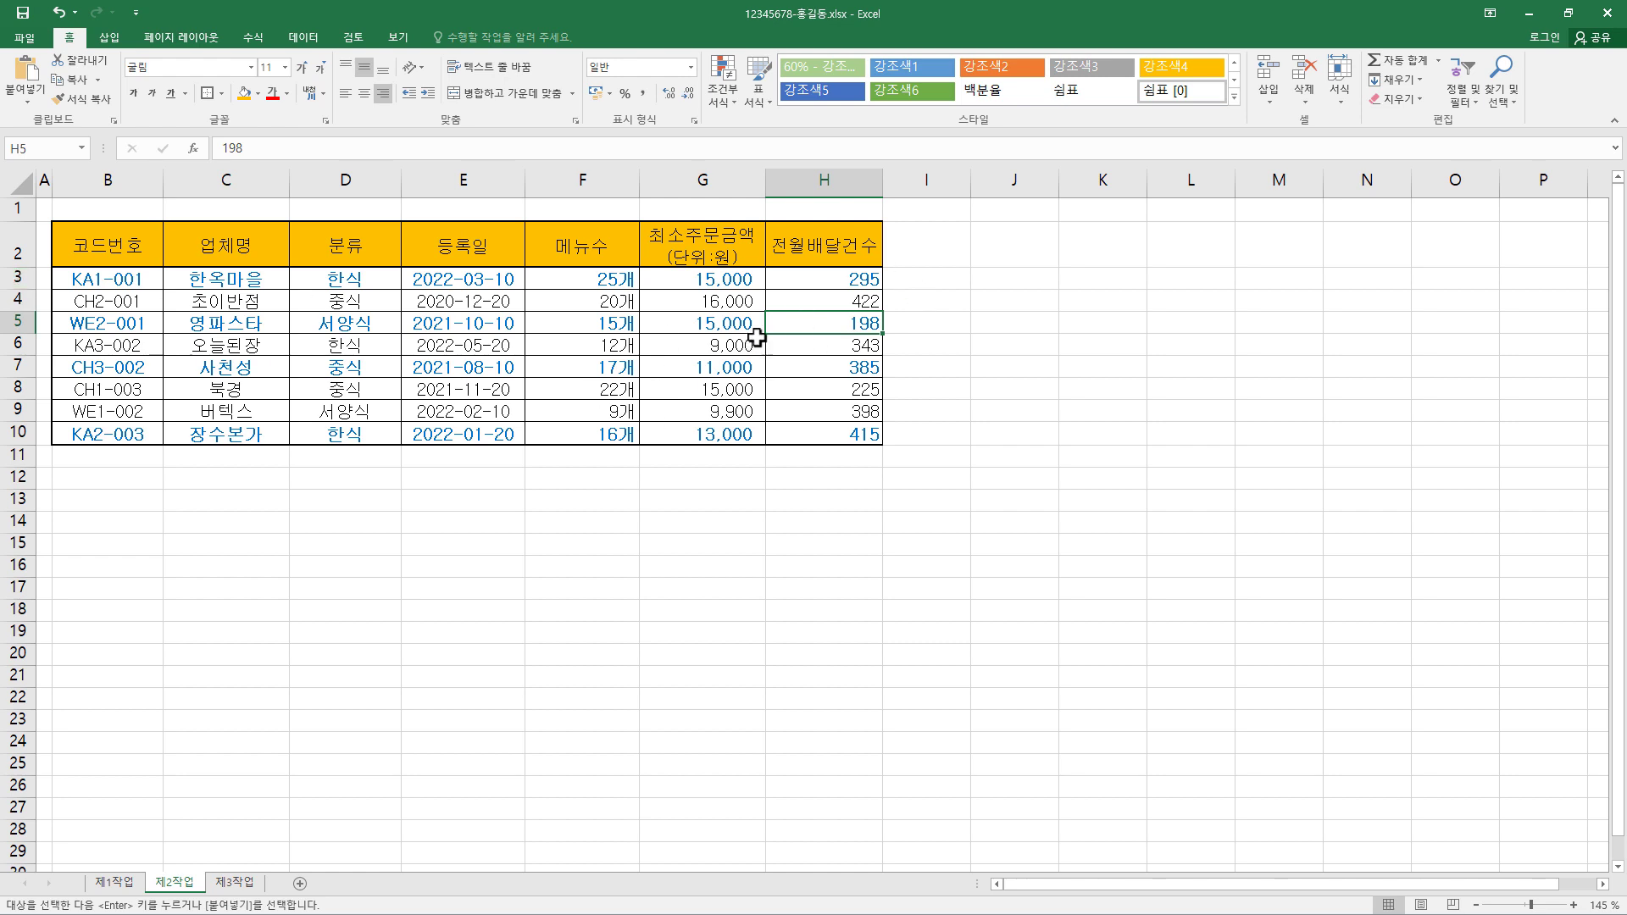
Open the conditional formatting rules for B3:H10 on 제2작업, show the current worksheet's rules, and select the formula rule
left_click_drag(118, 280, 835, 426)
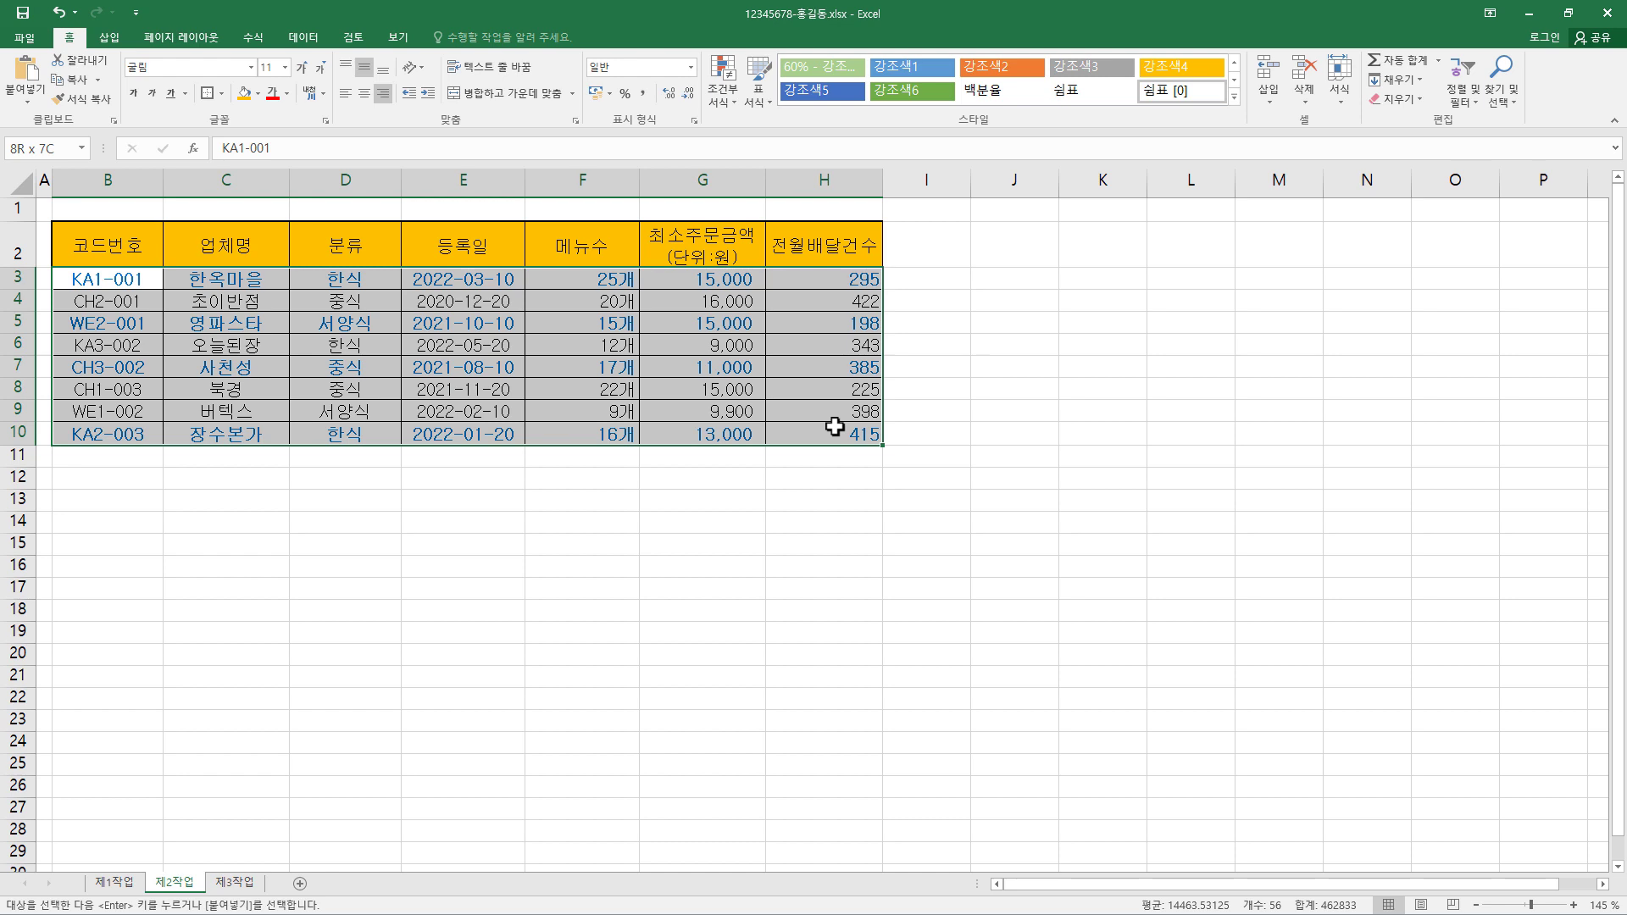
left_click(859, 293)
left_click_drag(119, 280, 846, 432)
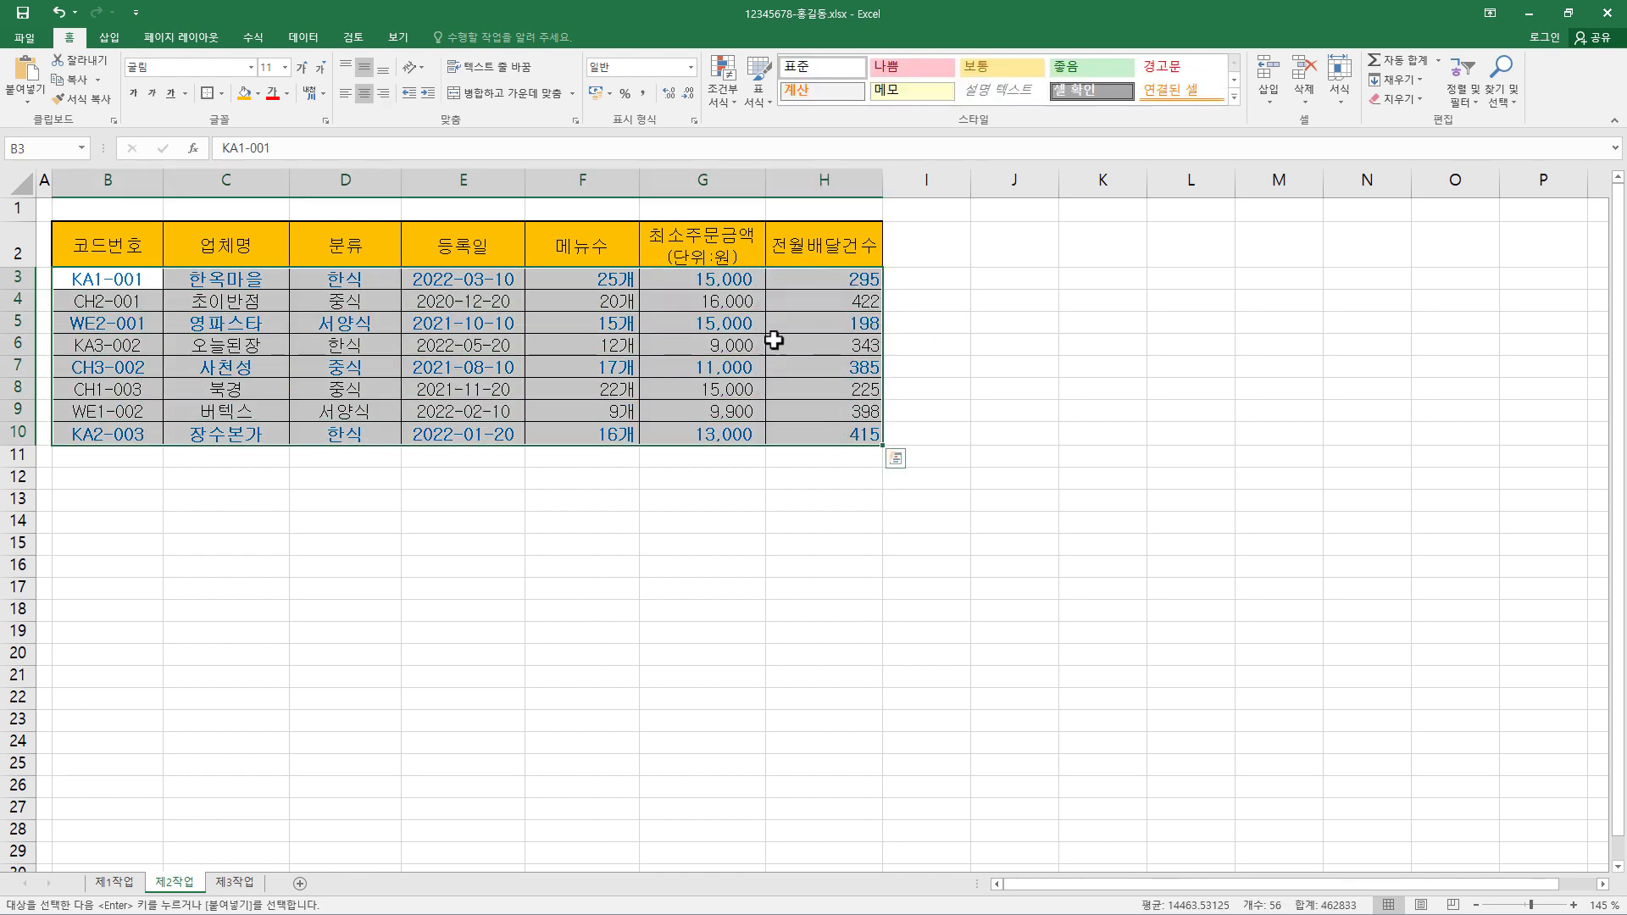
left_click(728, 95)
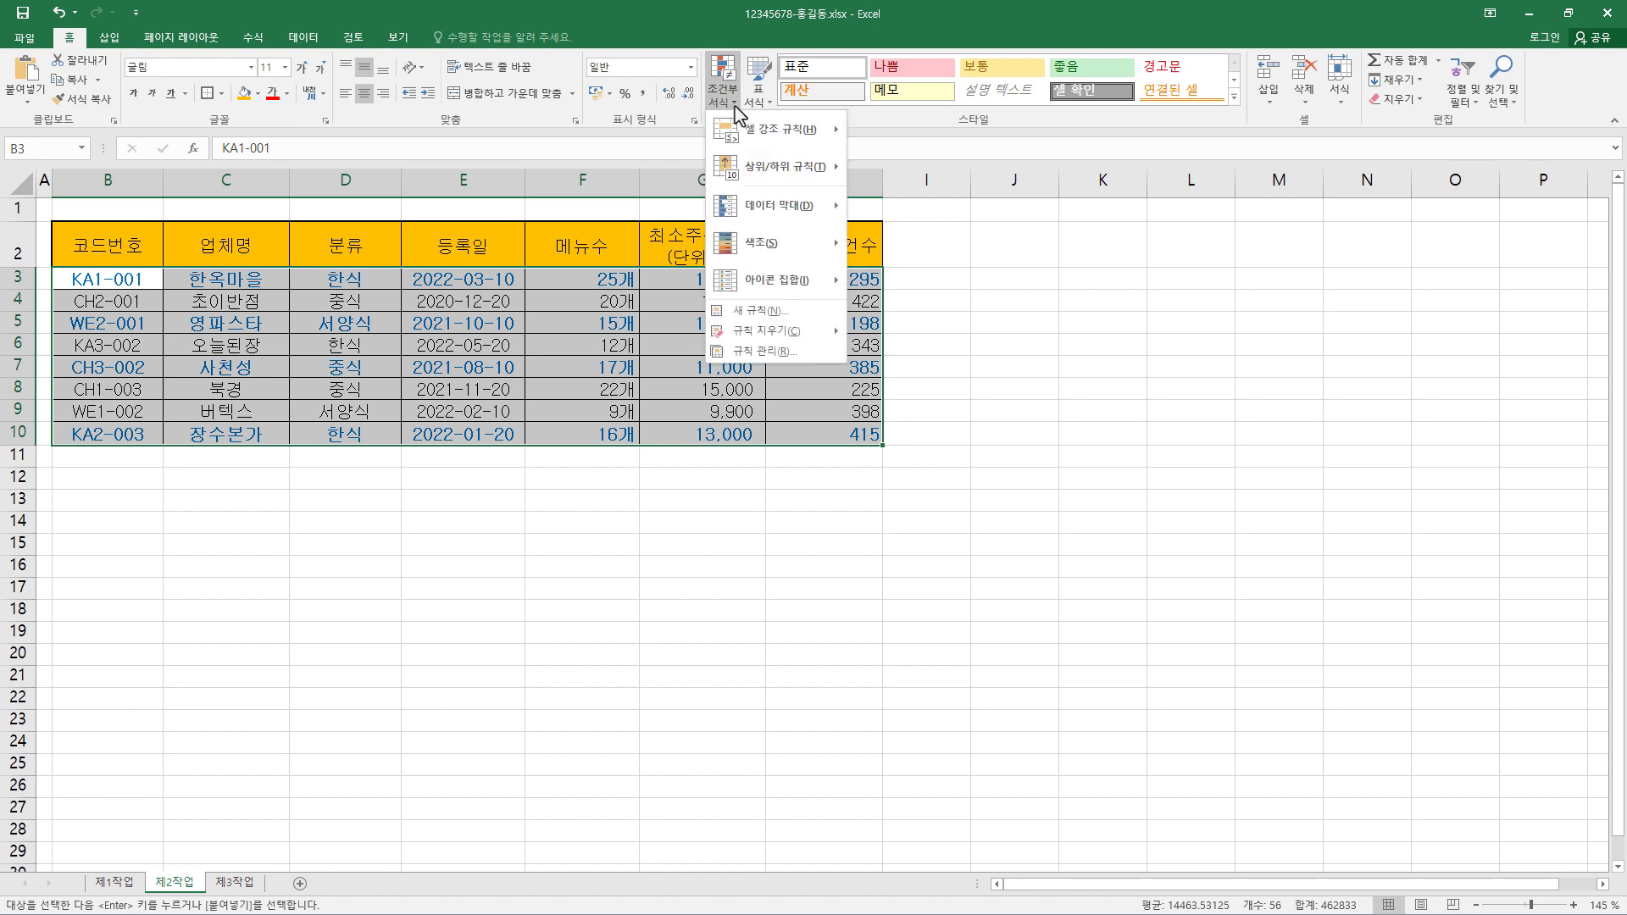
left_click(785, 353)
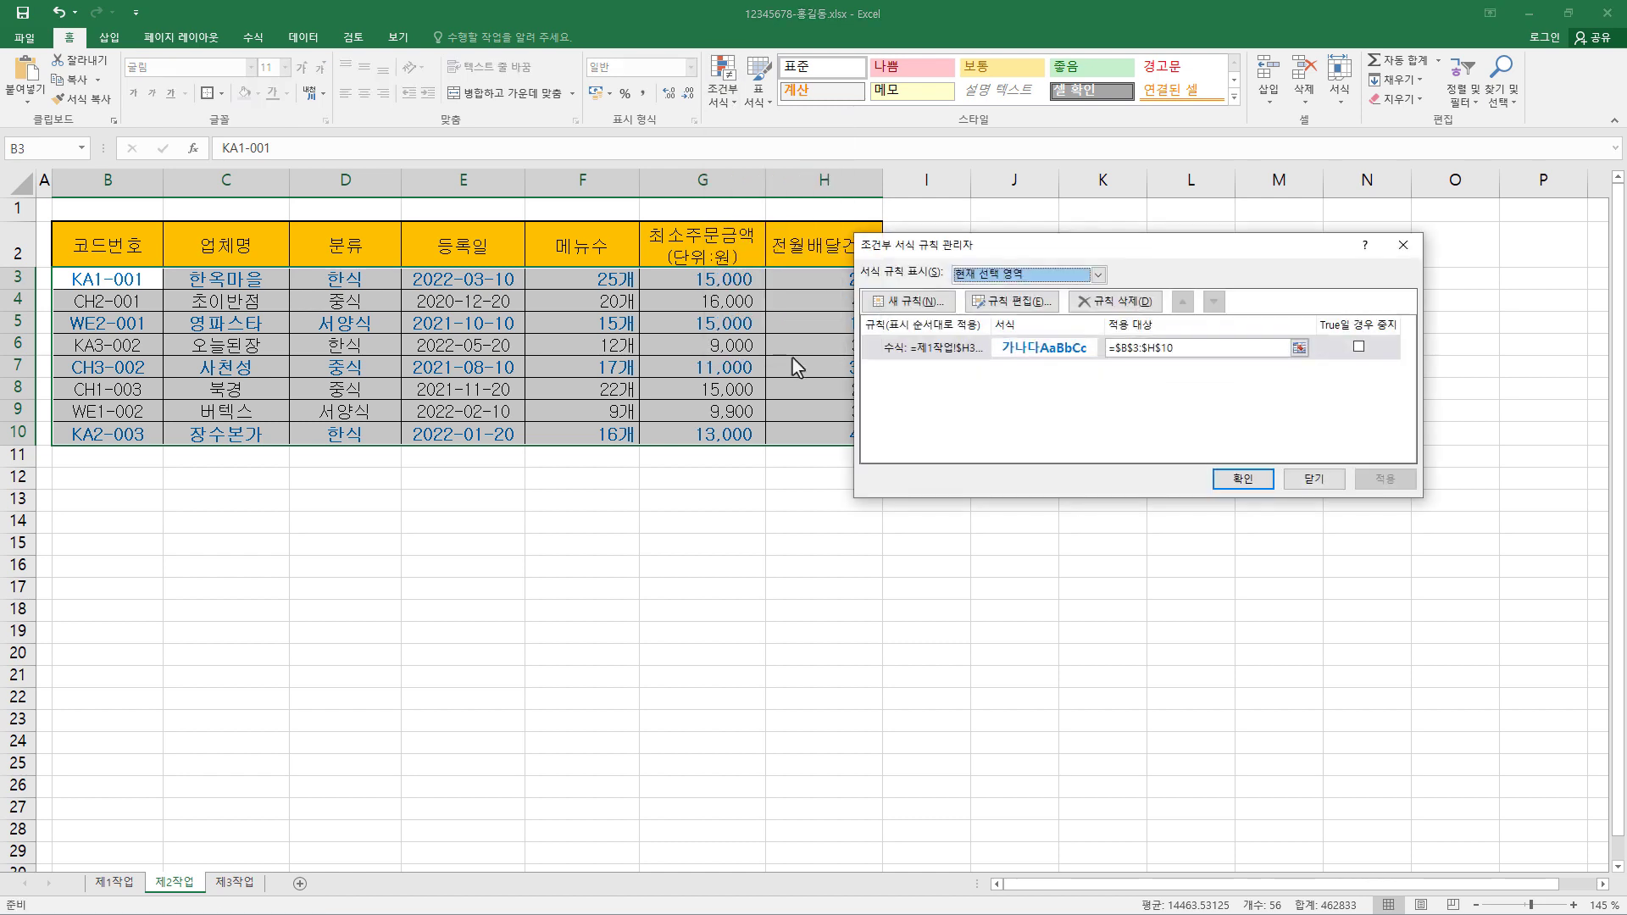
left_click(948, 351)
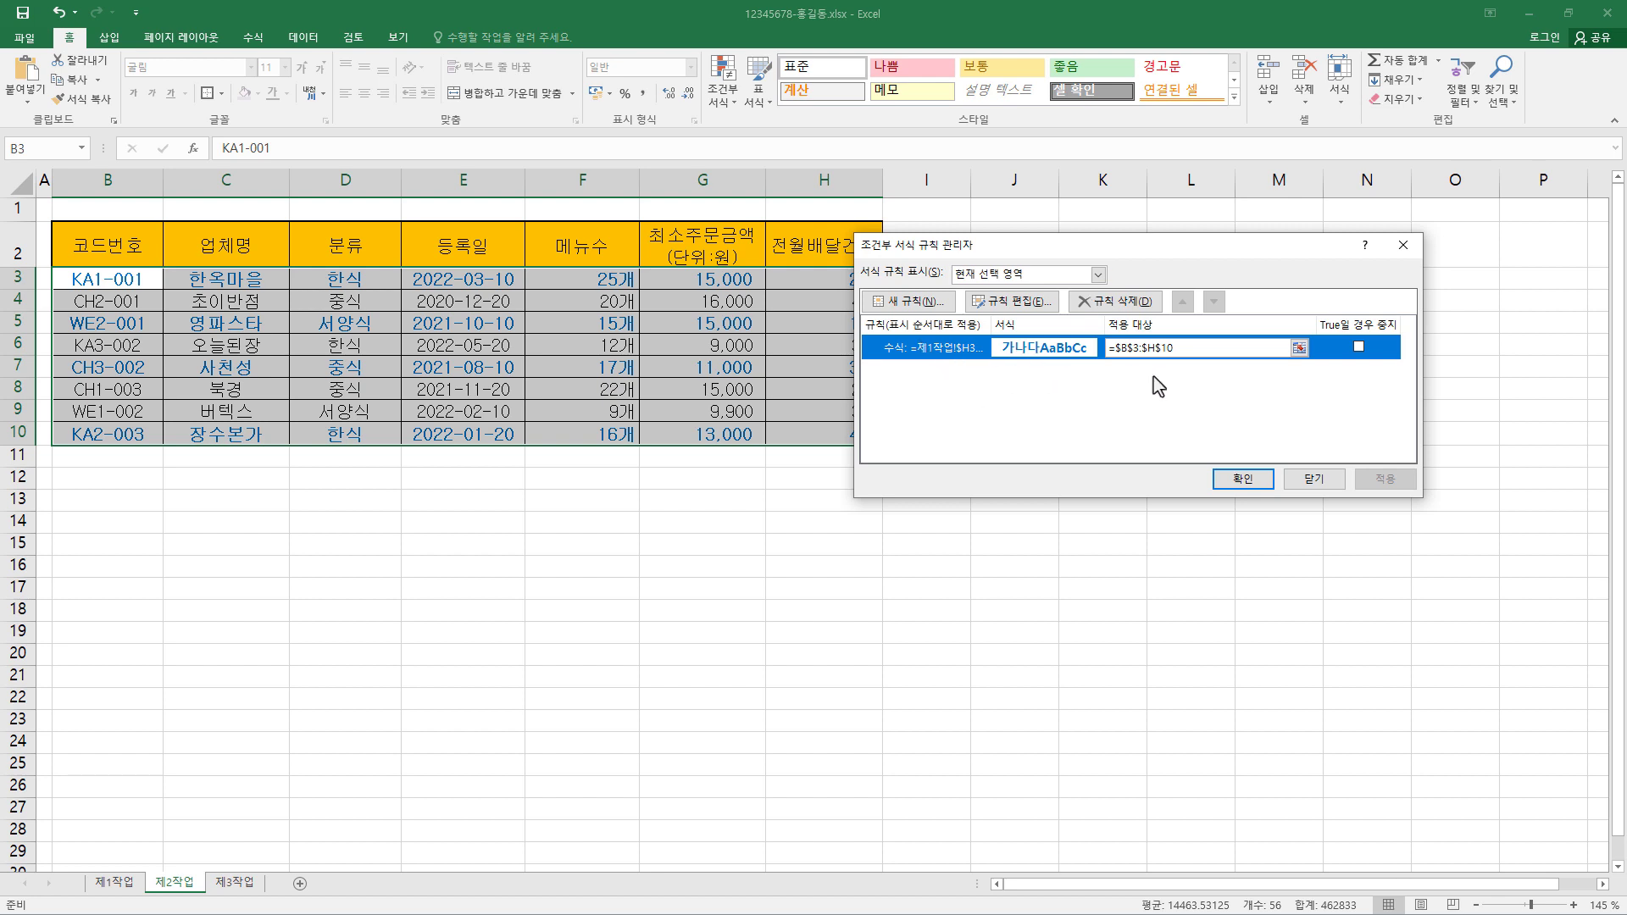
left_click(1034, 274)
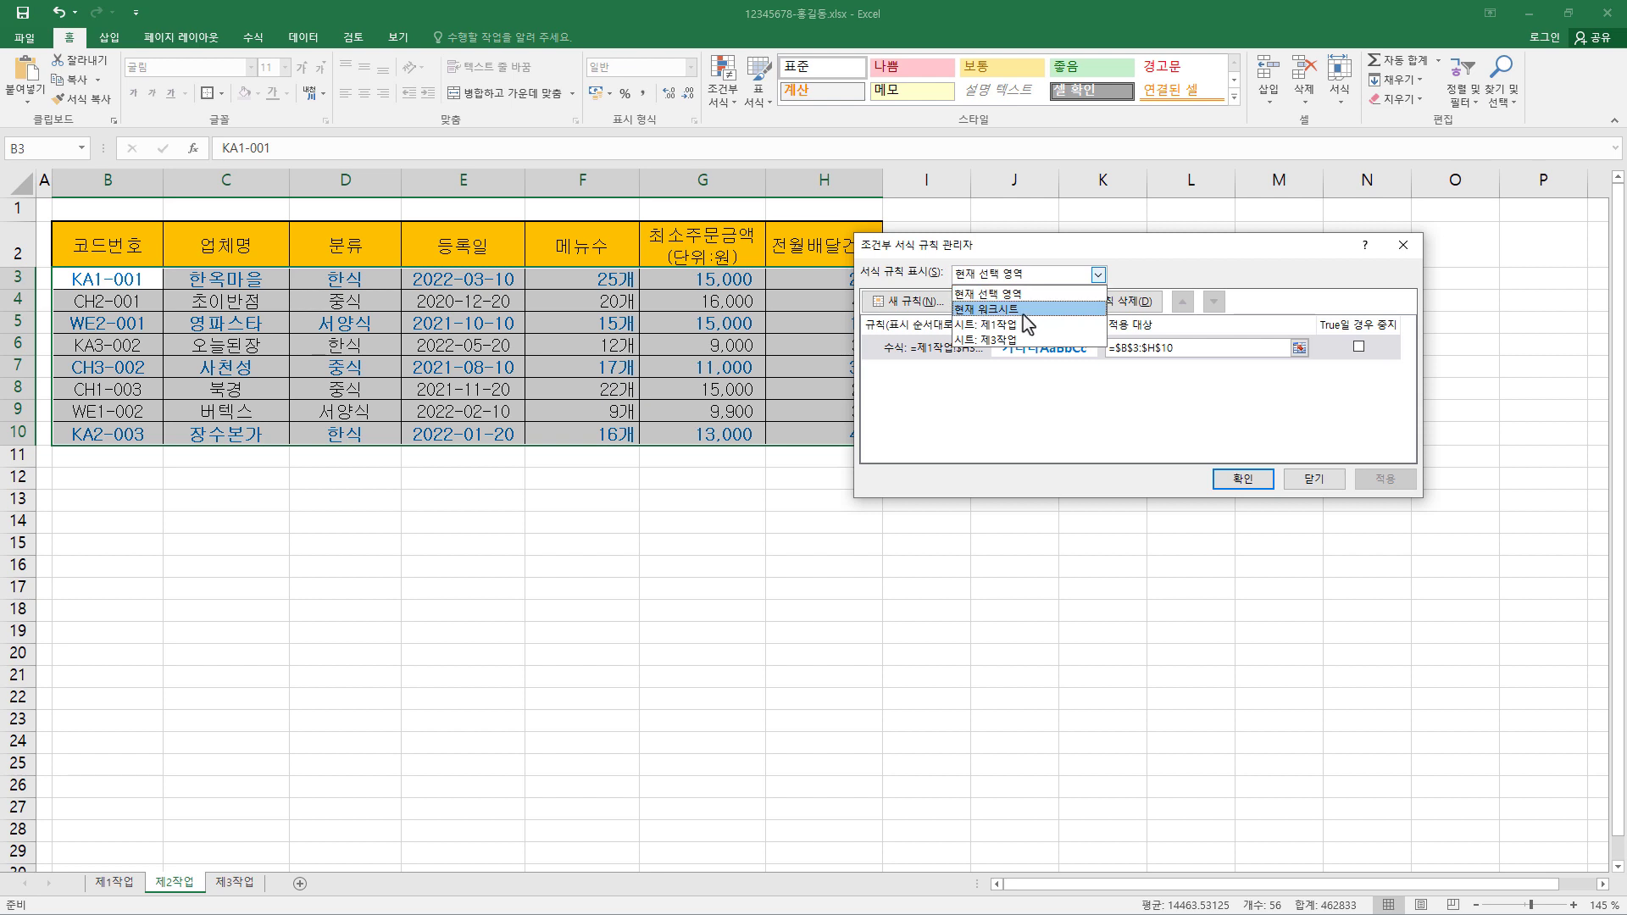
left_click(1023, 311)
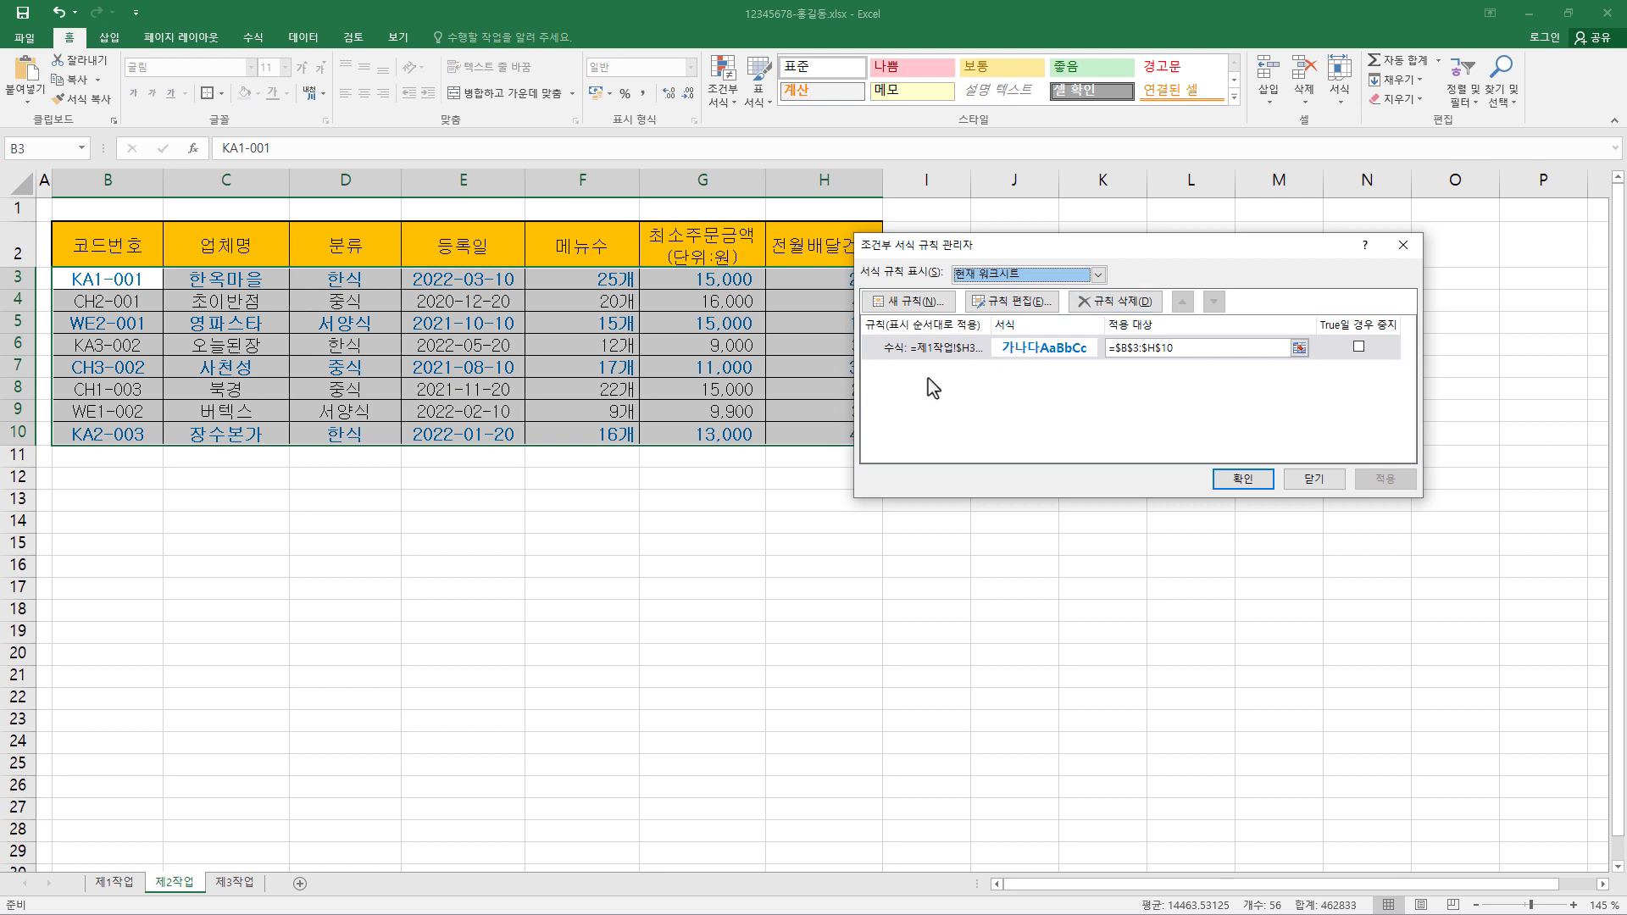
left_click(954, 357)
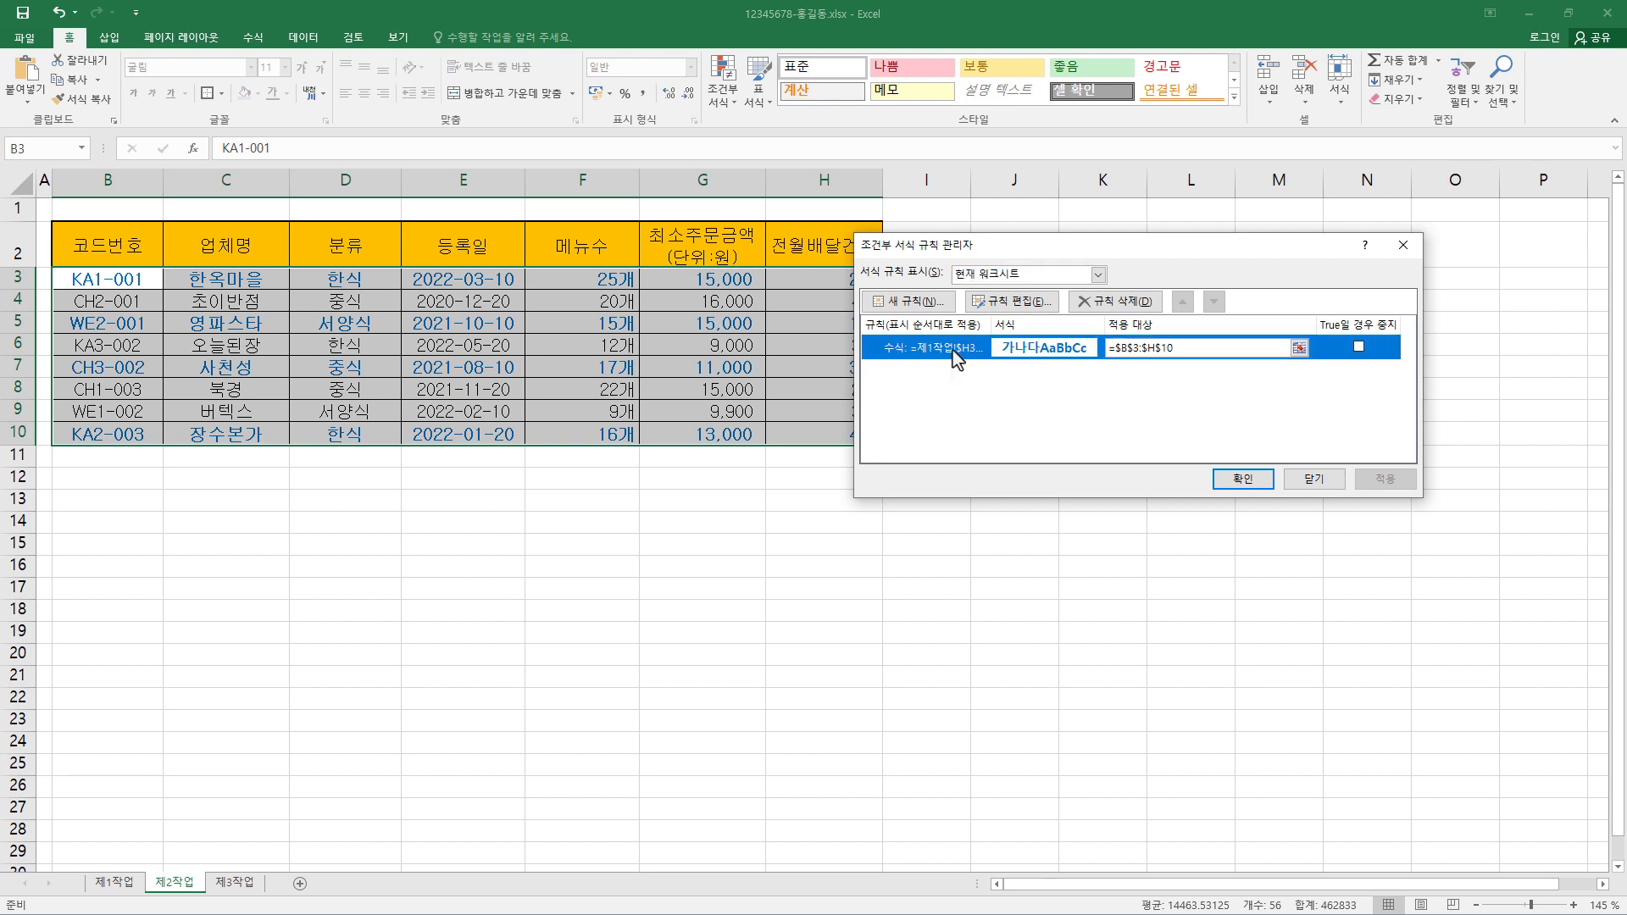
Remove the 제1작업! sheet reference from the rule so its formula reads =$H3<300, and apply it to the table
left_click(1017, 303)
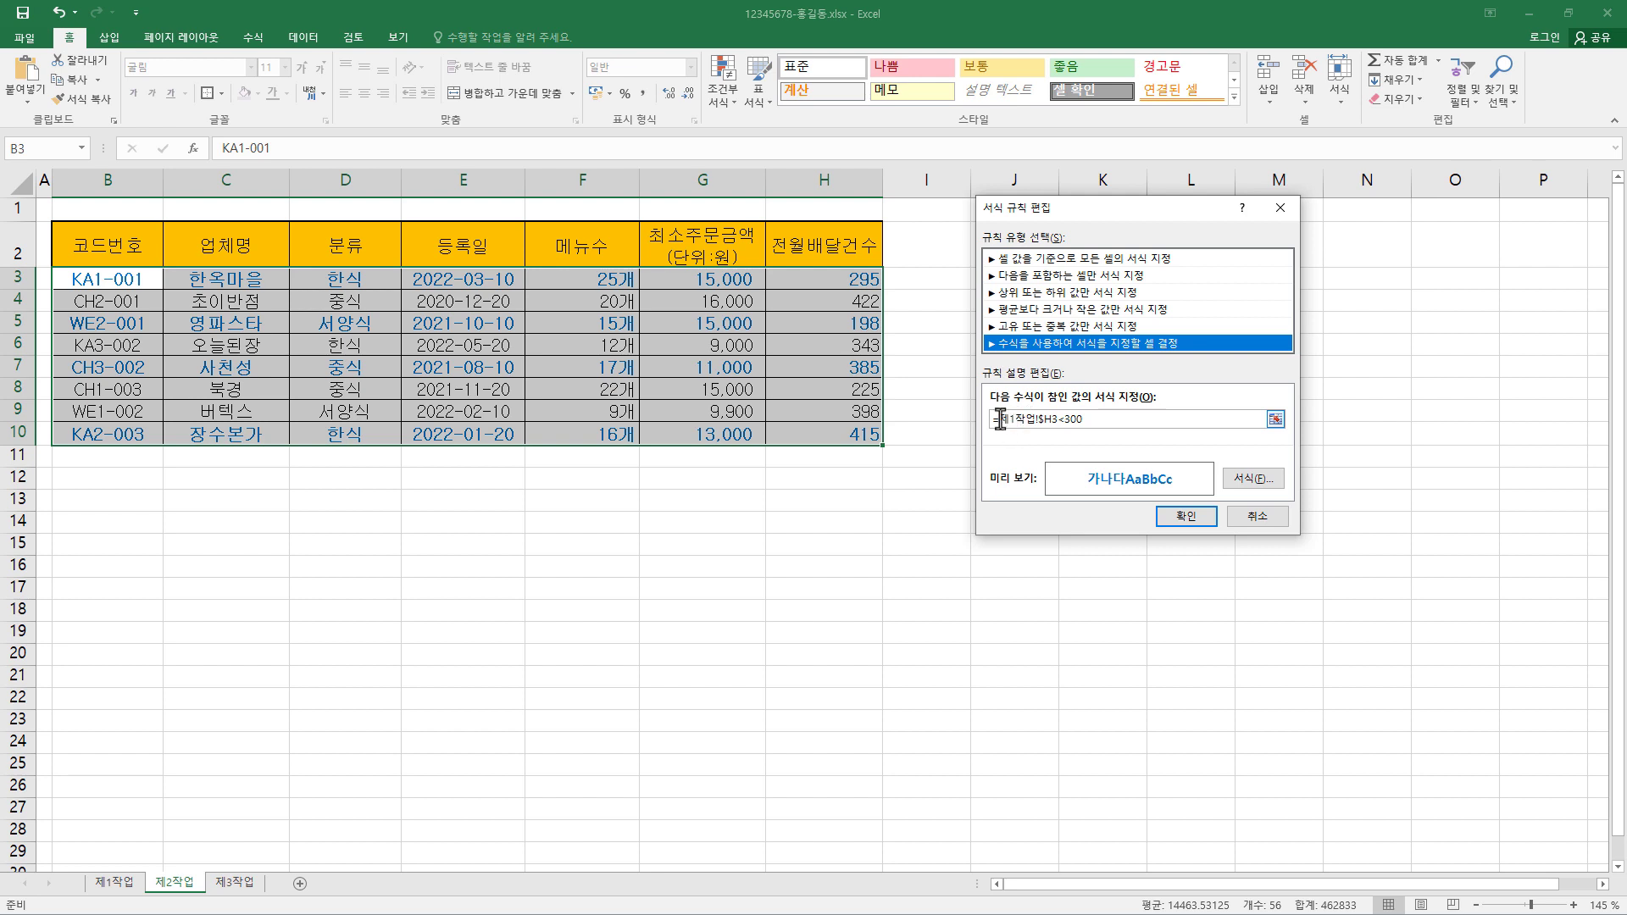
left_click_drag(997, 418, 1037, 420)
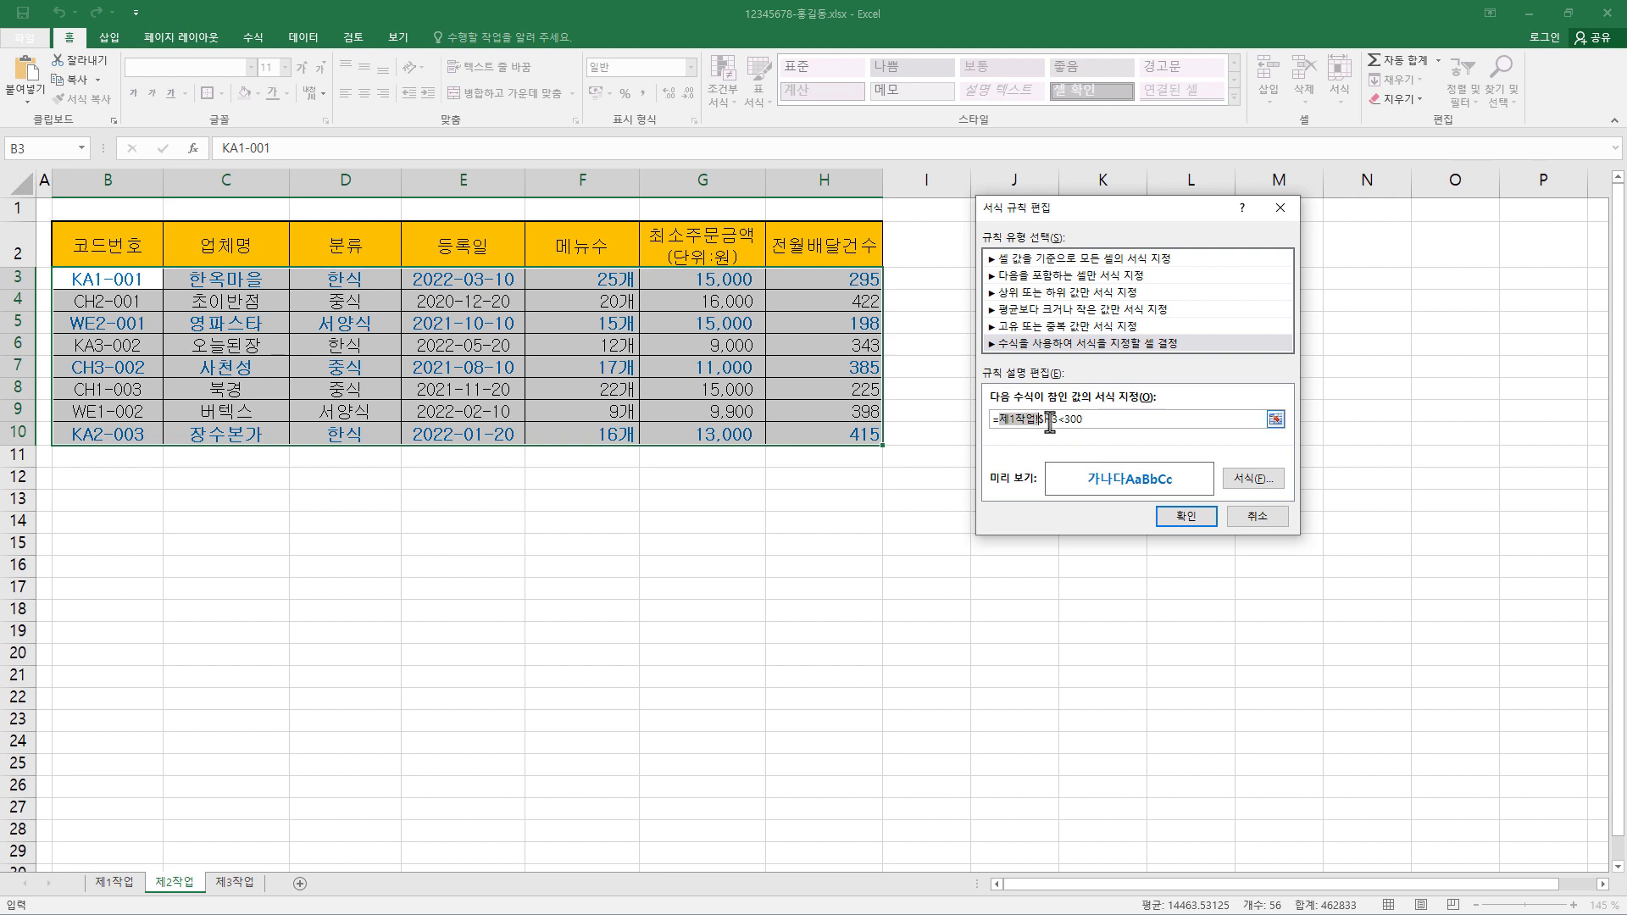
key("BackSpace")
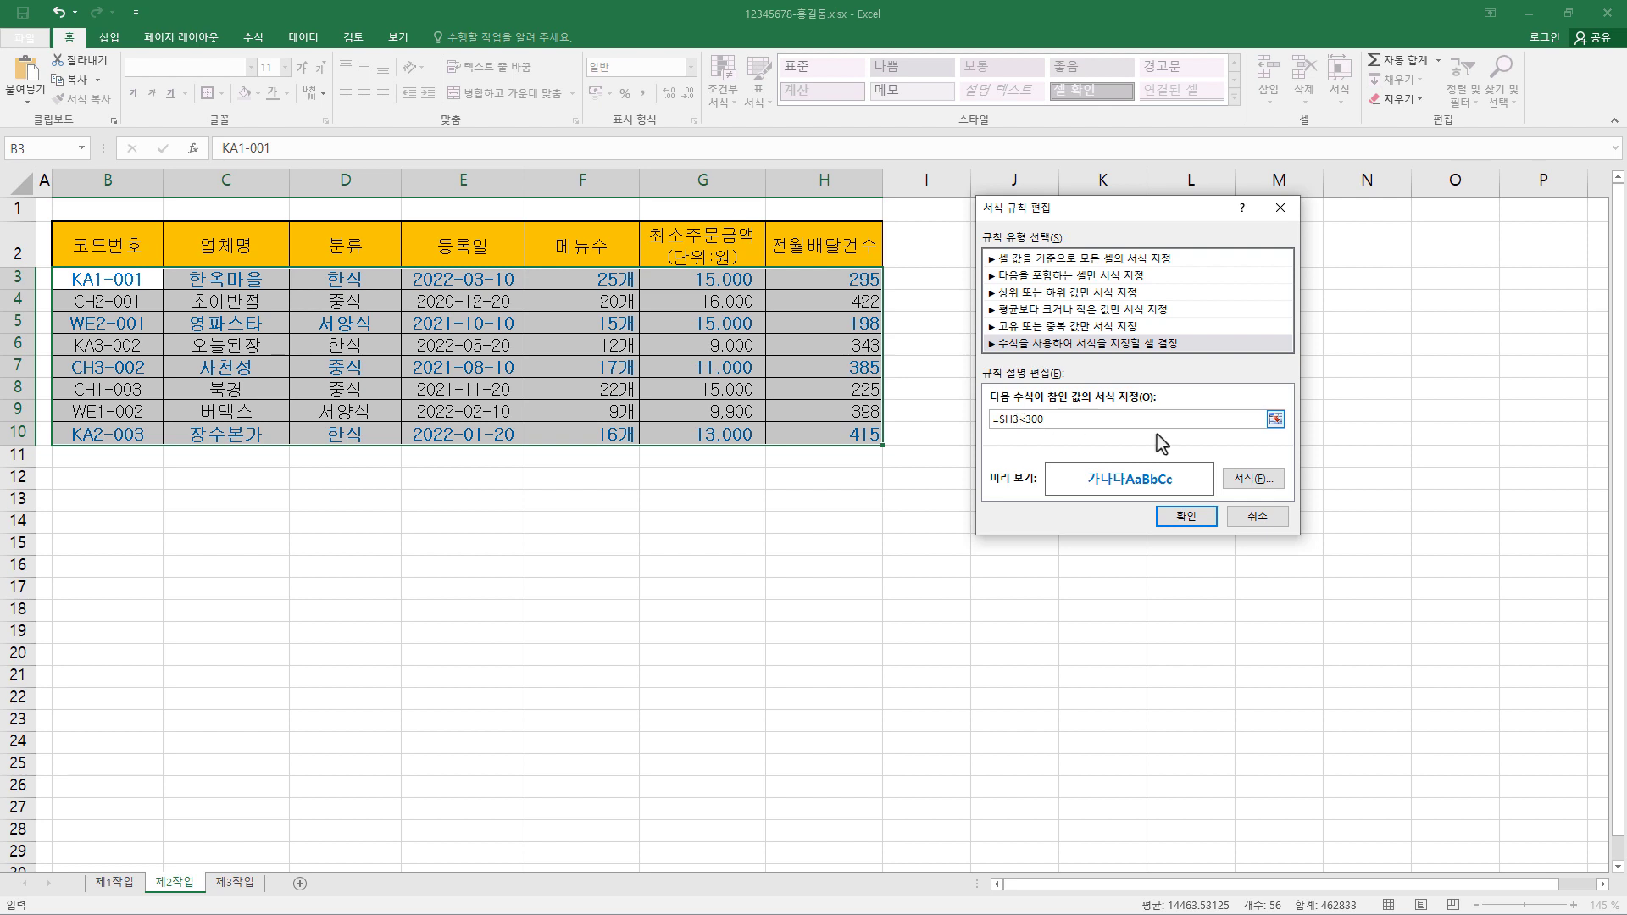
left_click(1185, 516)
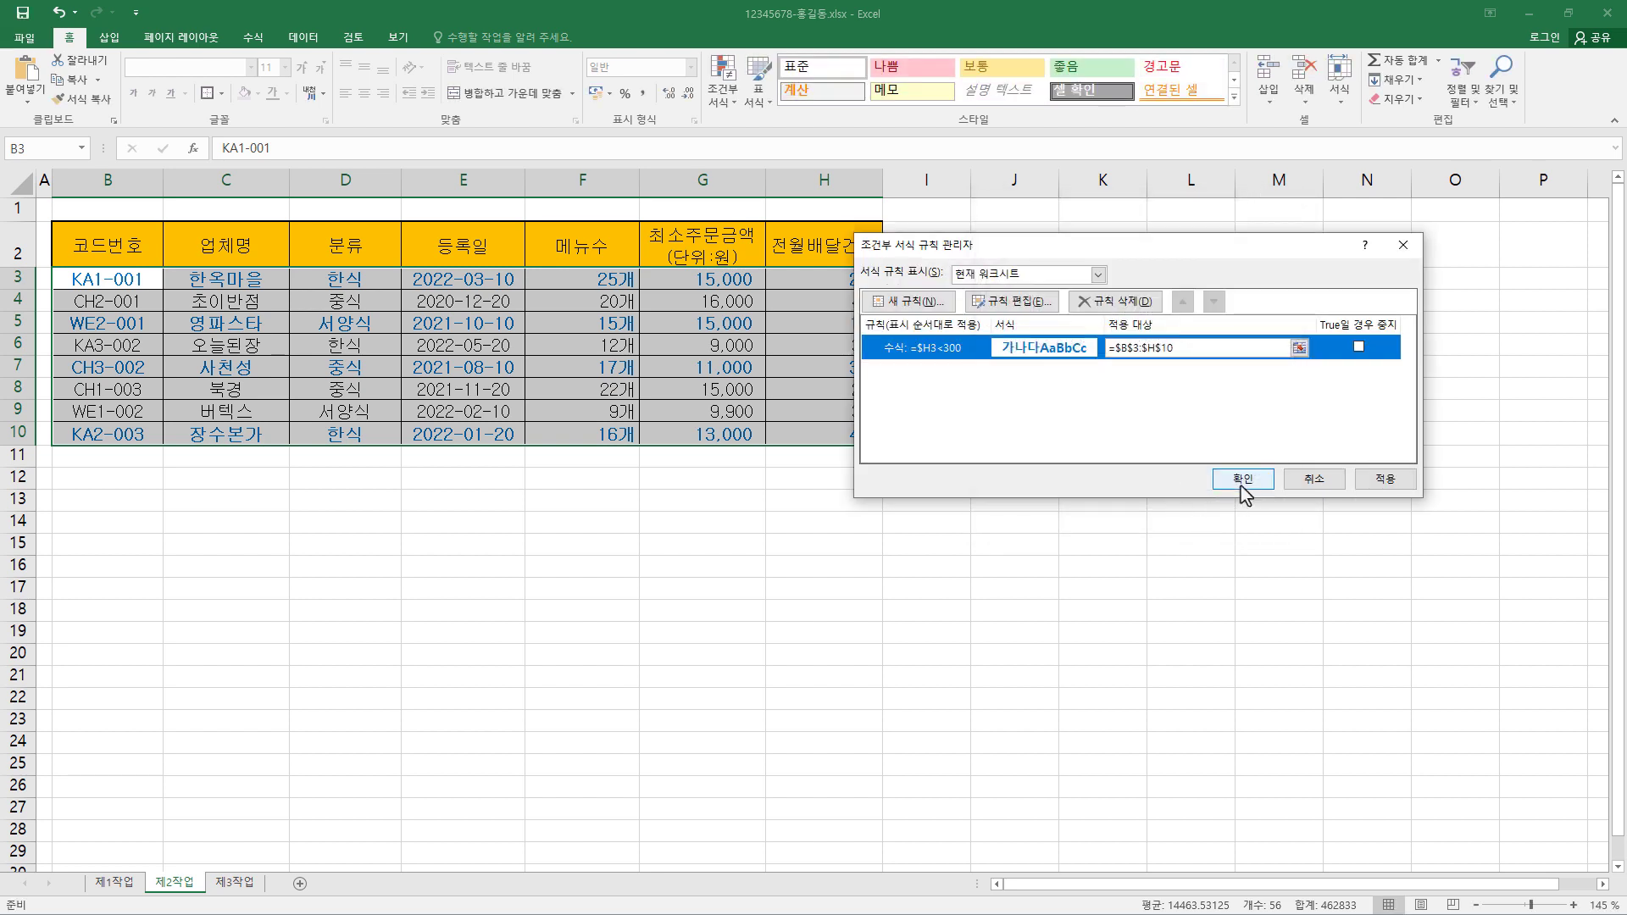
left_click(1377, 487)
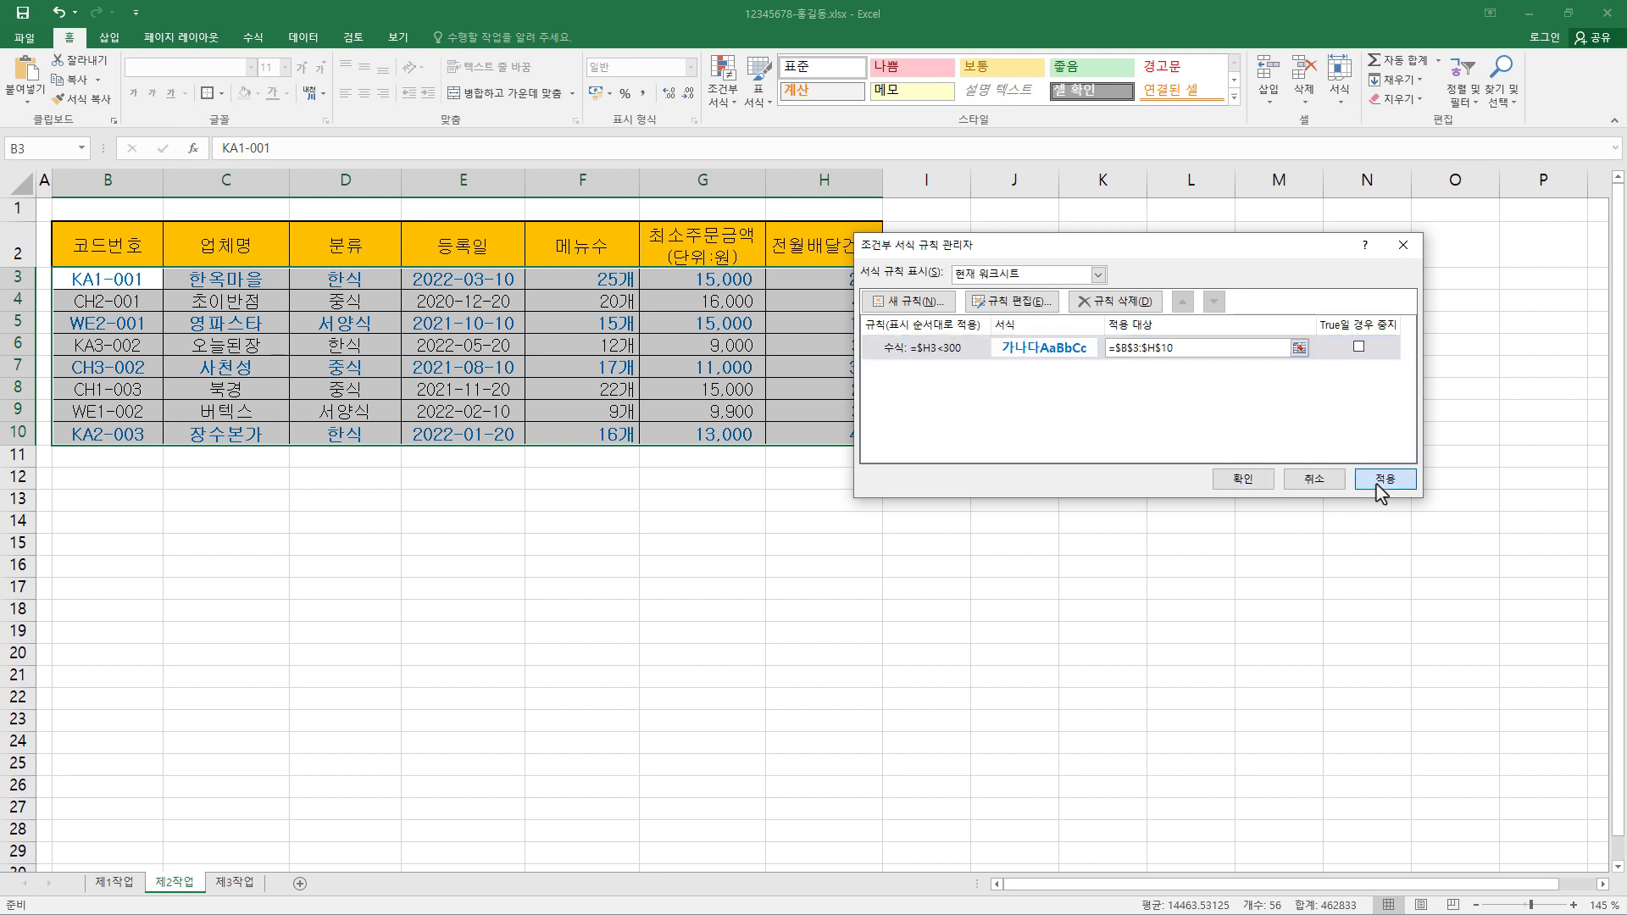
left_click_drag(1070, 249, 1195, 277)
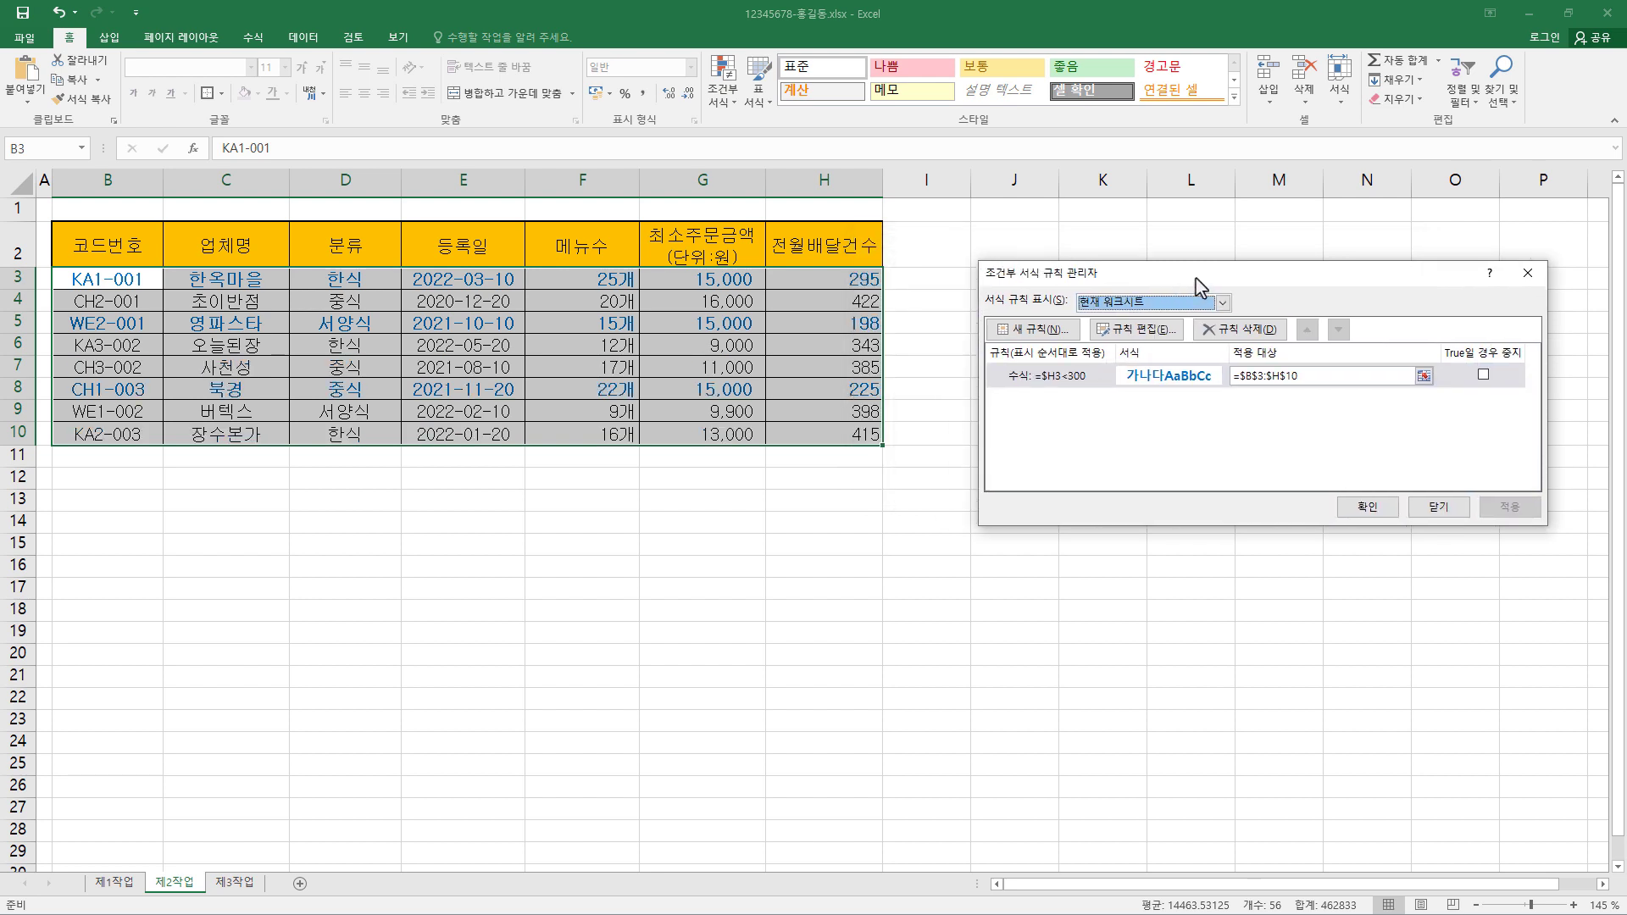
left_click(1353, 506)
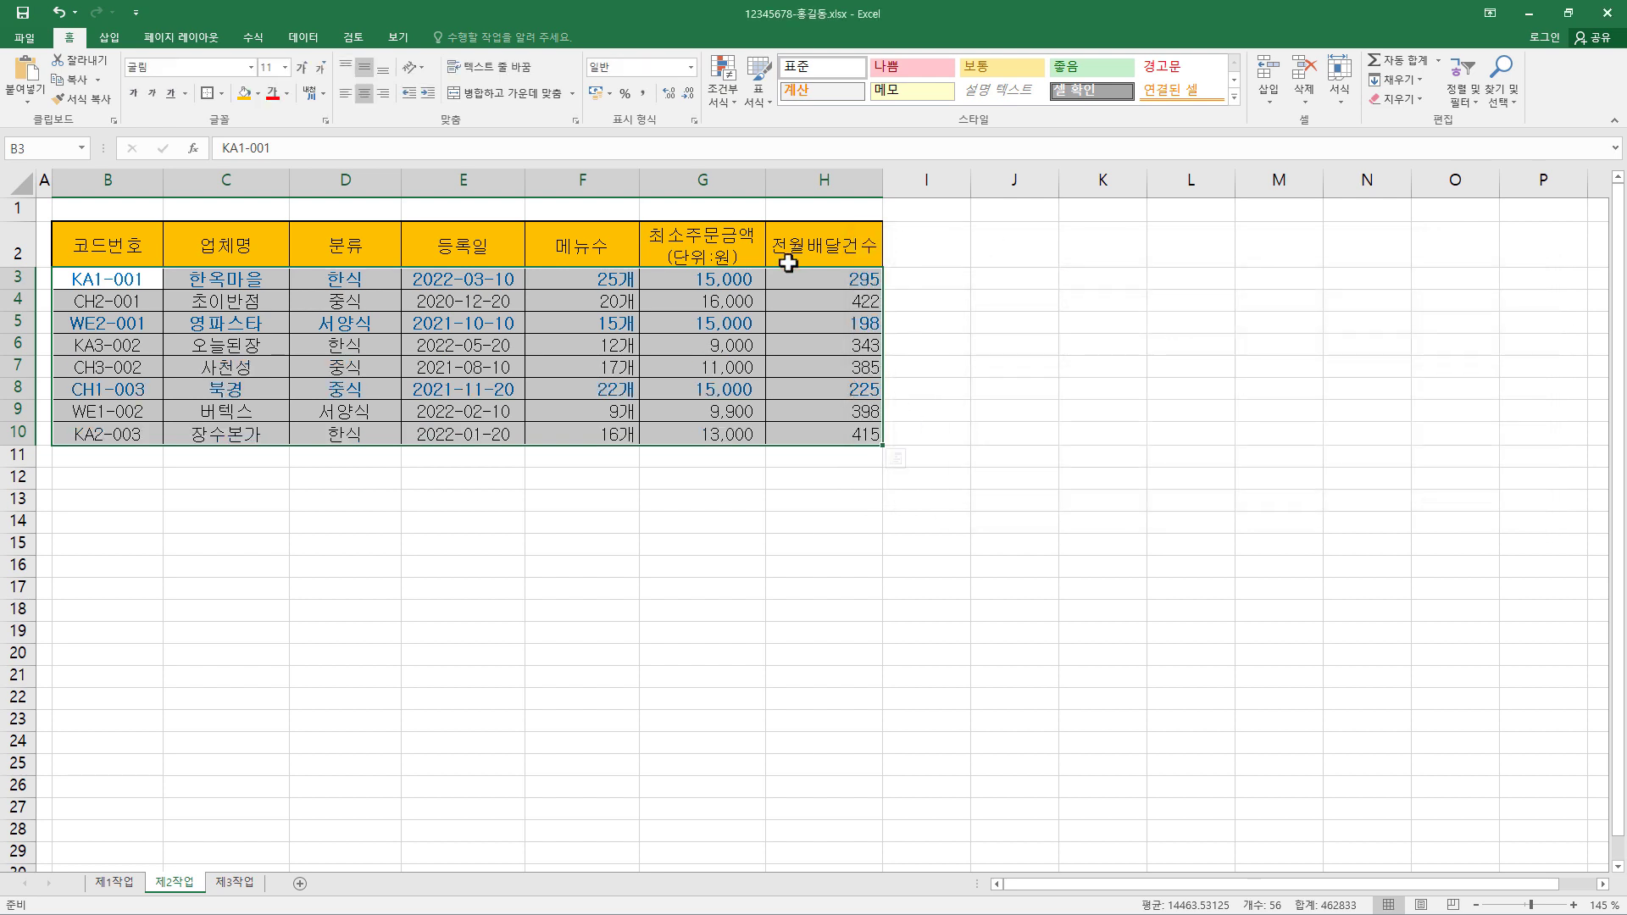
left_click(861, 458)
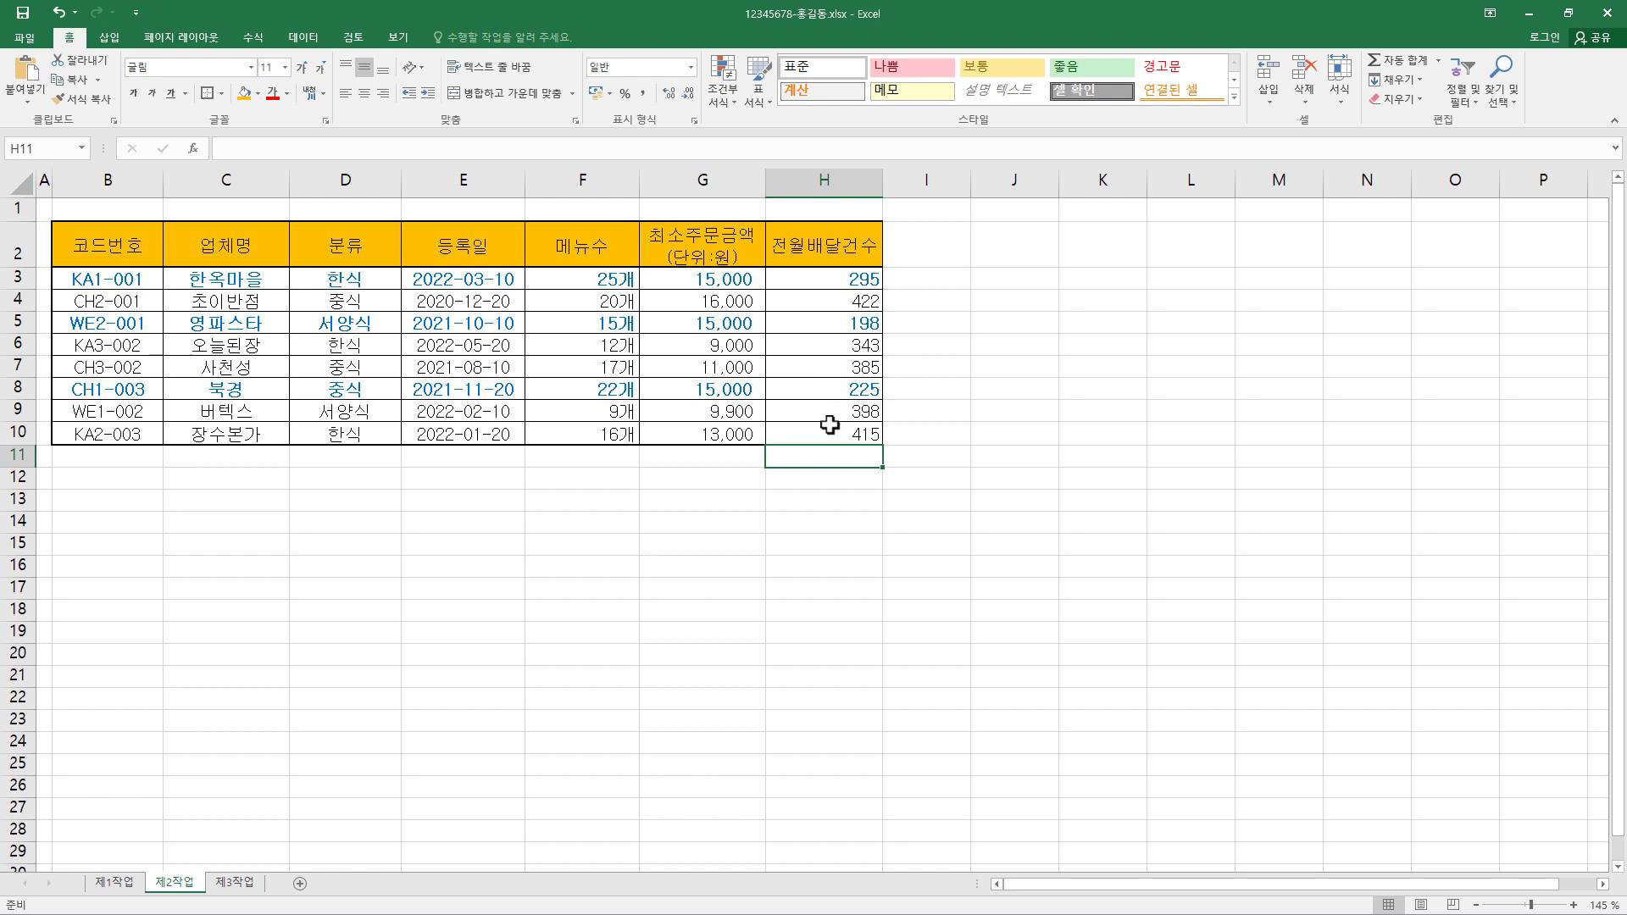
Copy the 분류 and 등록일 headers from D2:E2 and paste them at B14 as criteria headers
left_click(303, 37)
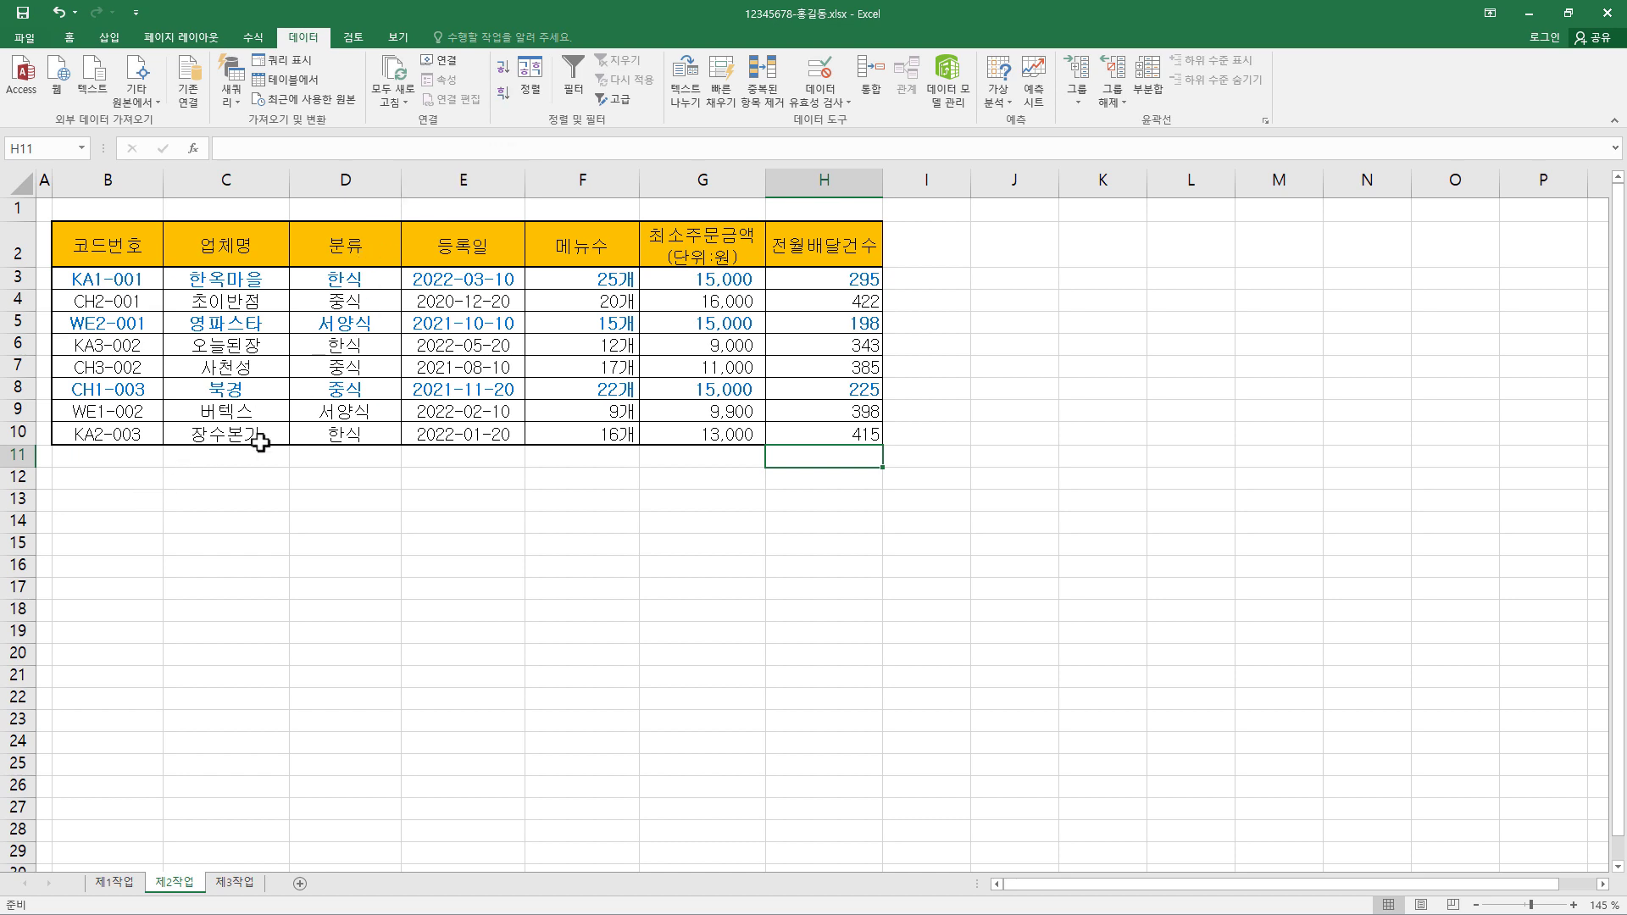
left_click(353, 246)
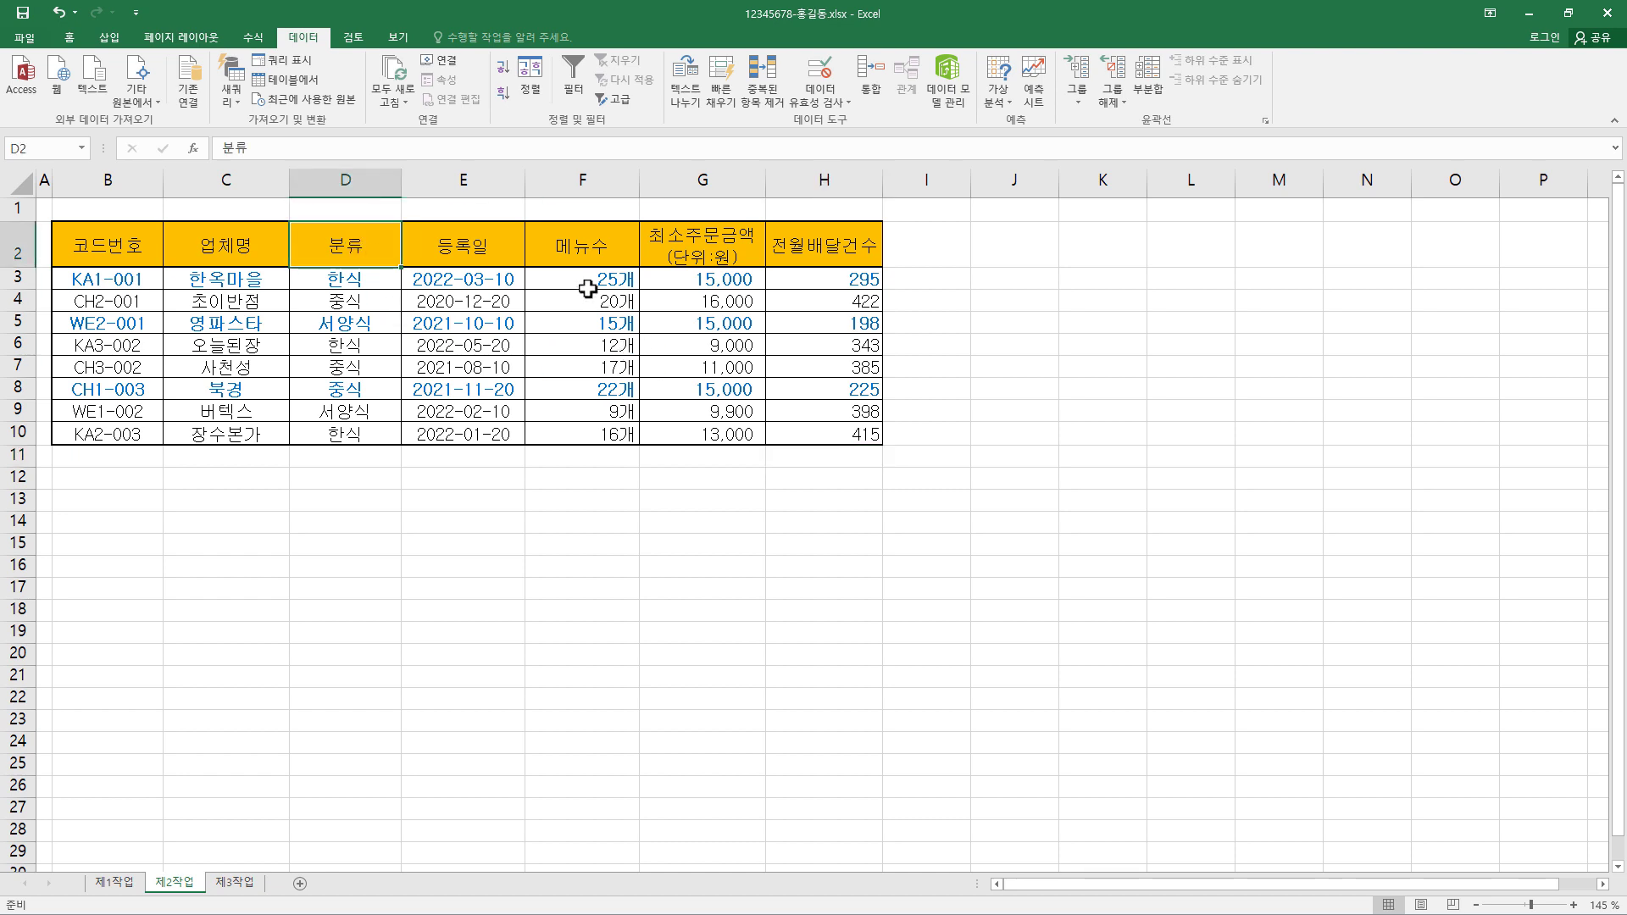
left_click(481, 249, "ctrl")
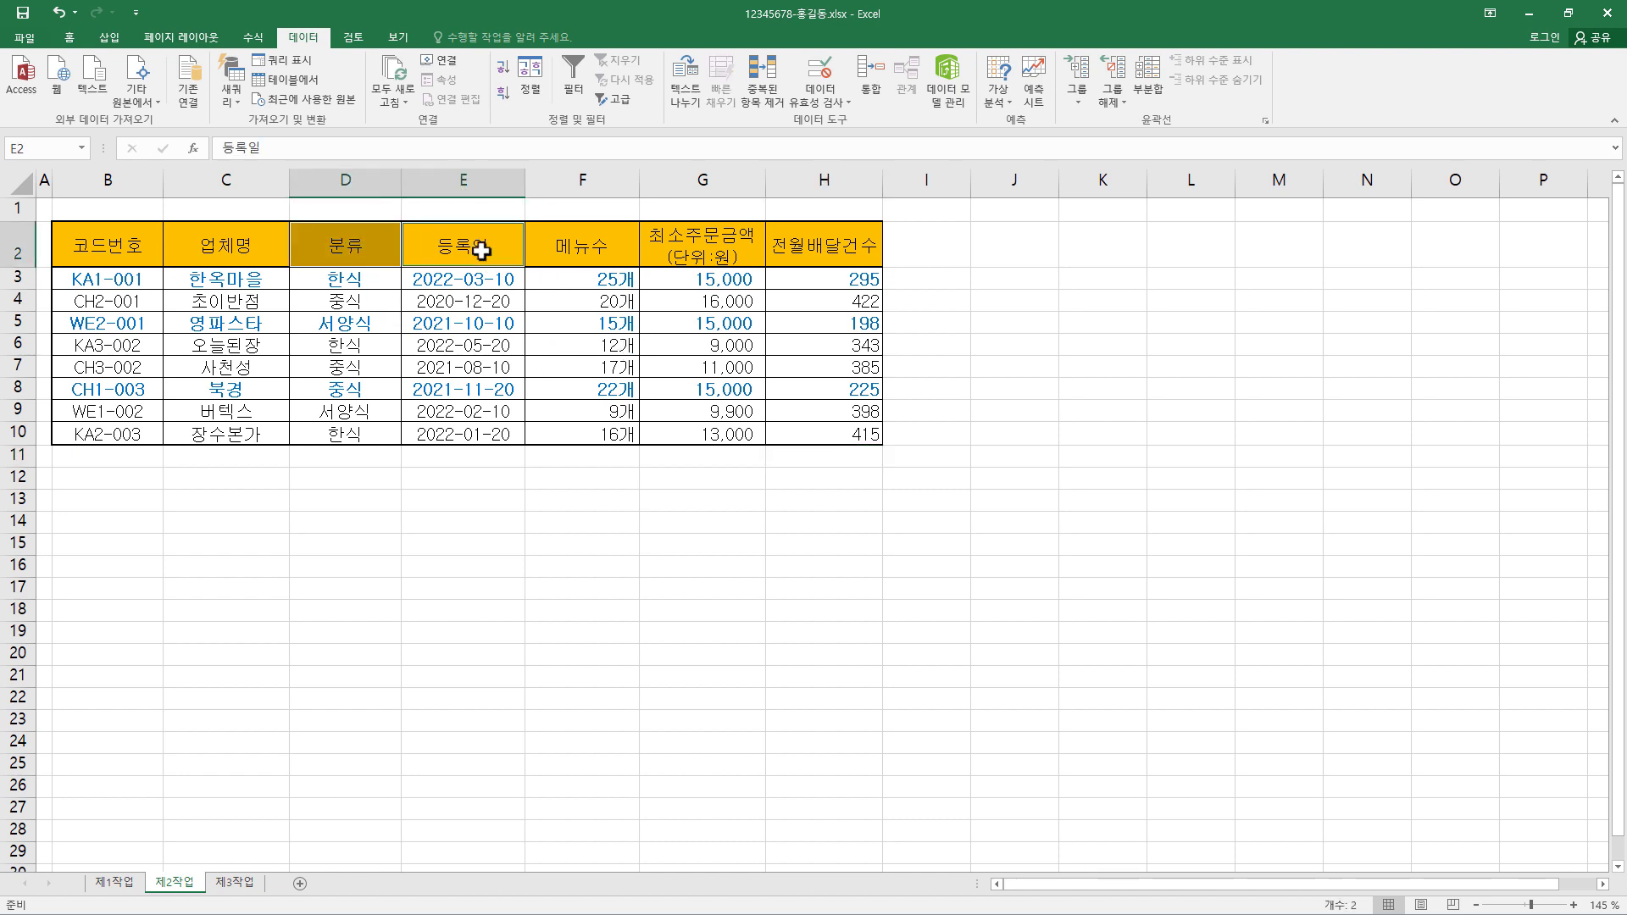
left_click(354, 251)
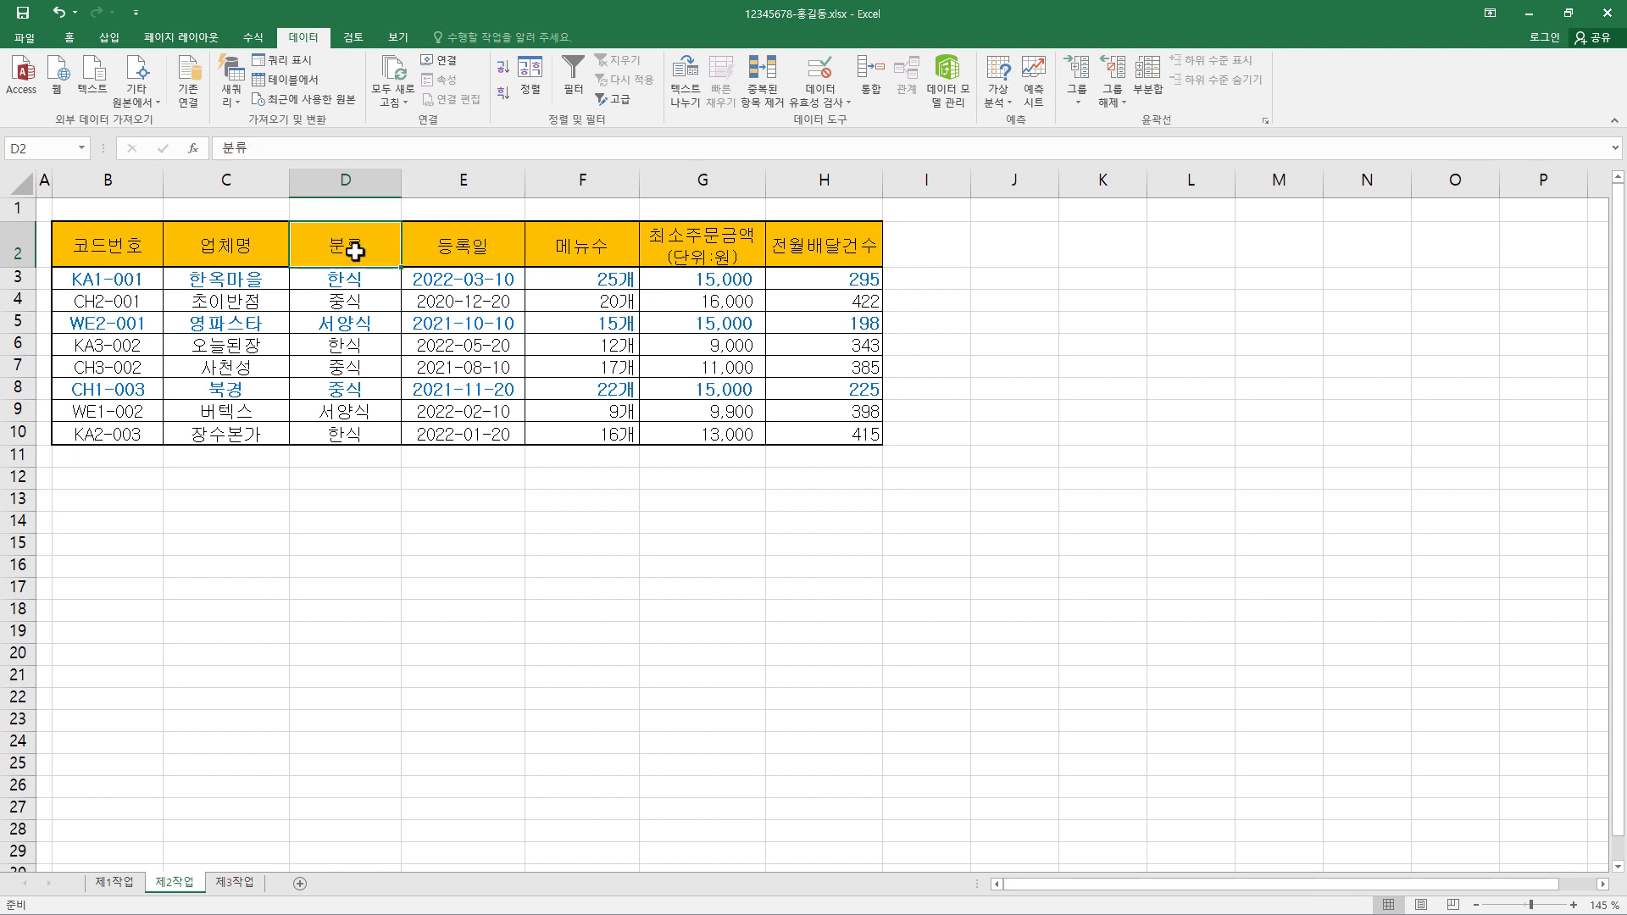
left_click_drag(354, 251, 440, 249)
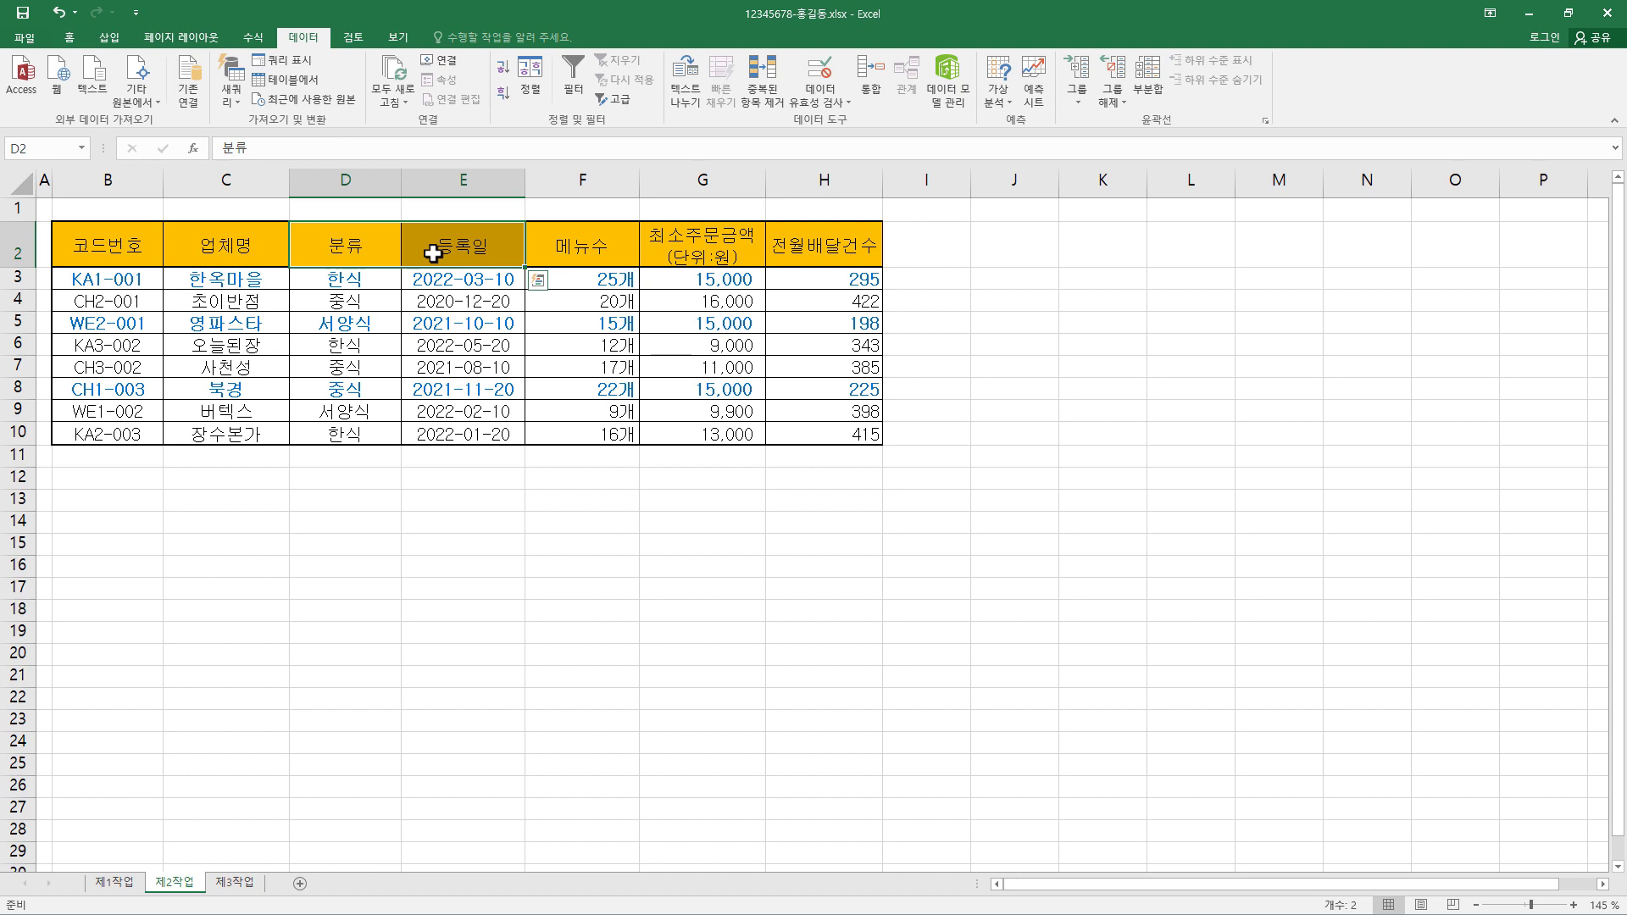
key("ctrl+c")
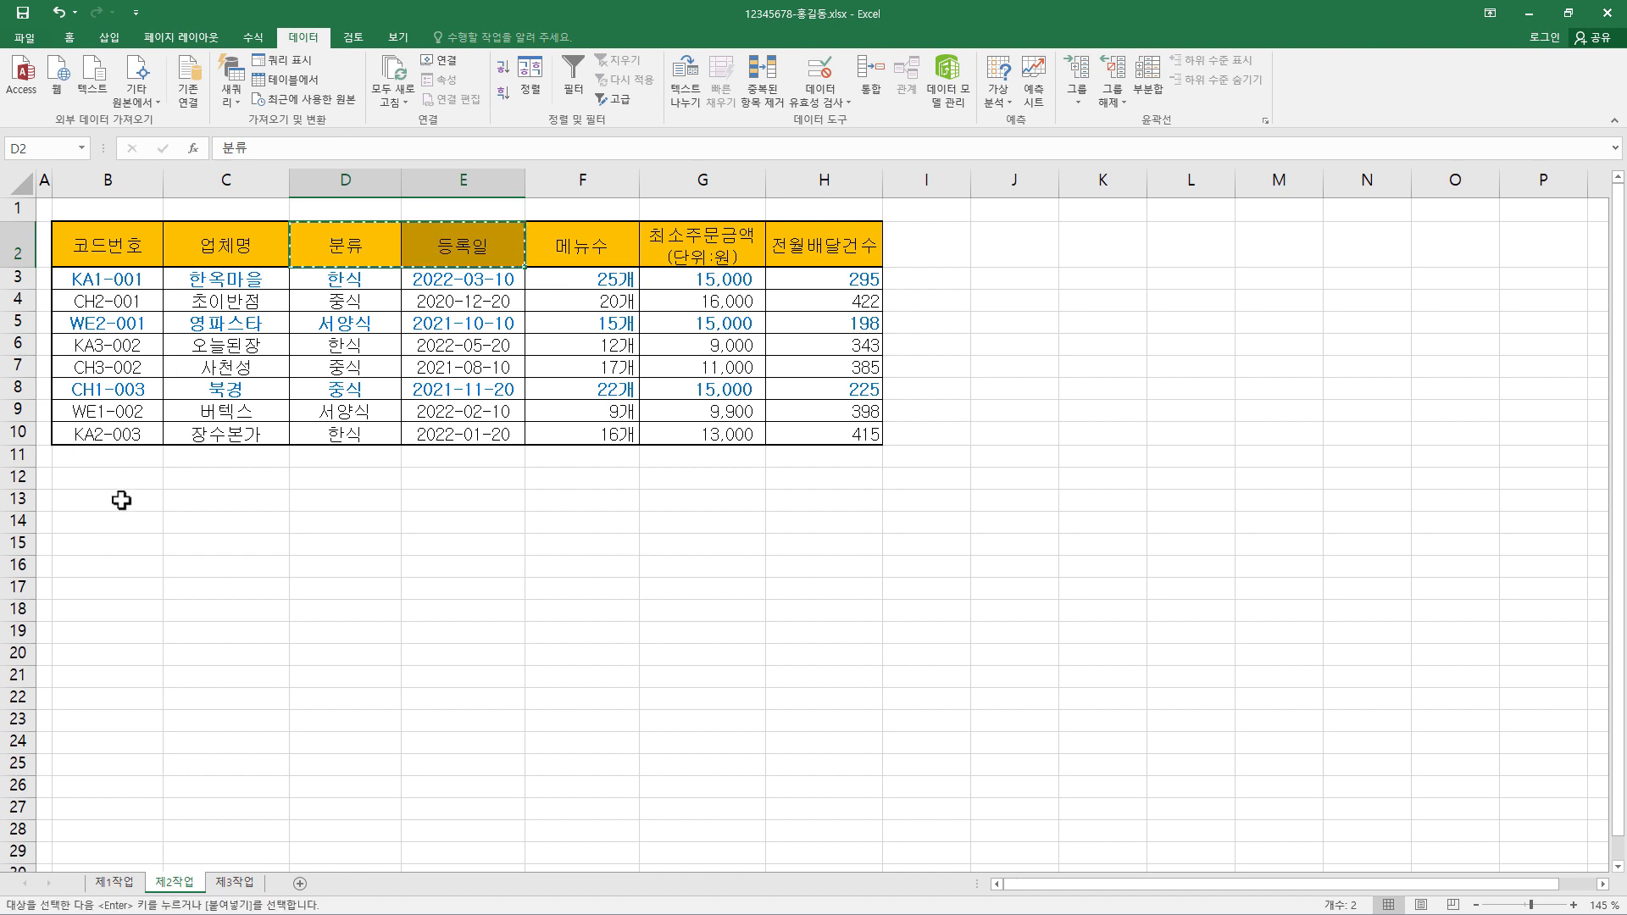
left_click(116, 521)
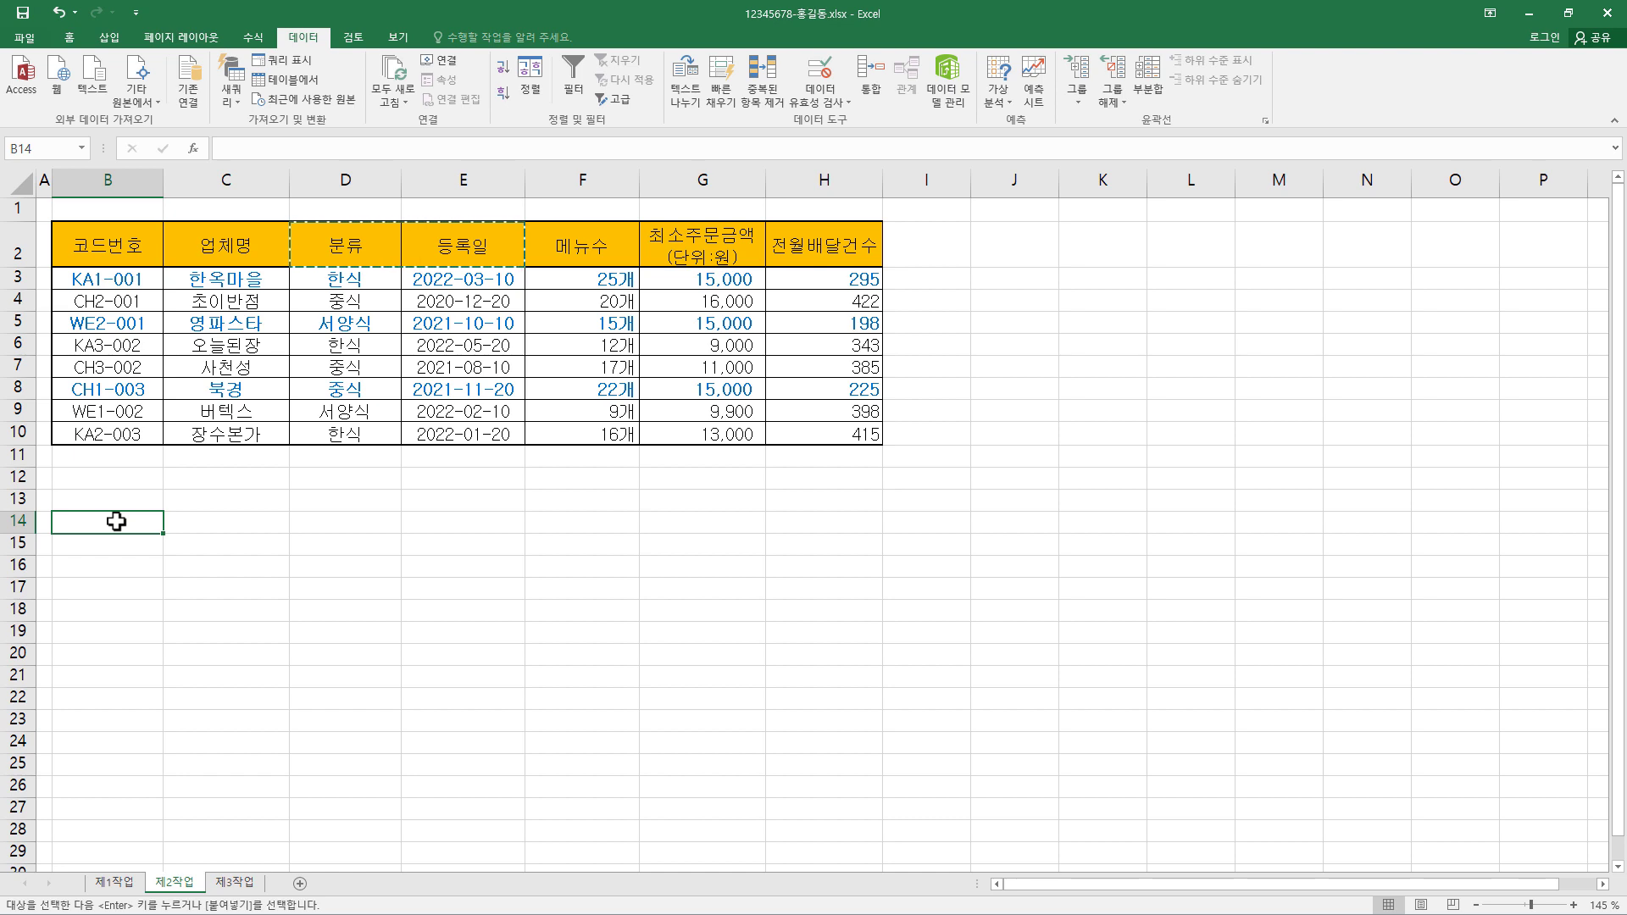
key("ctrl+v")
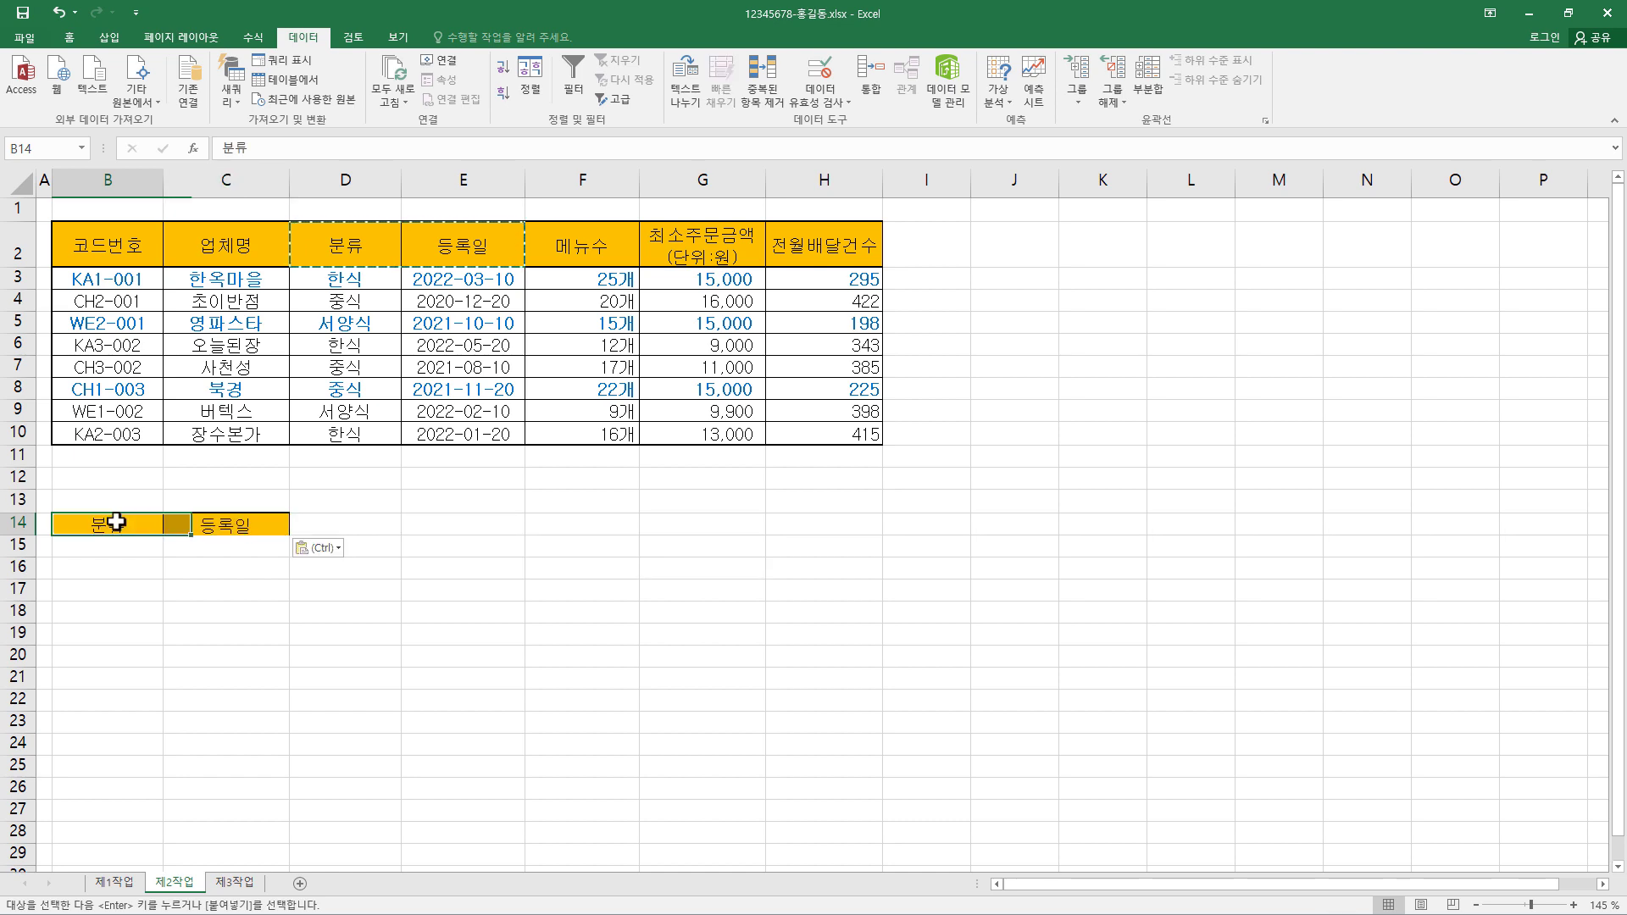
Enter 서양식 as the criterion under the 분류 header in B15
left_click(120, 544)
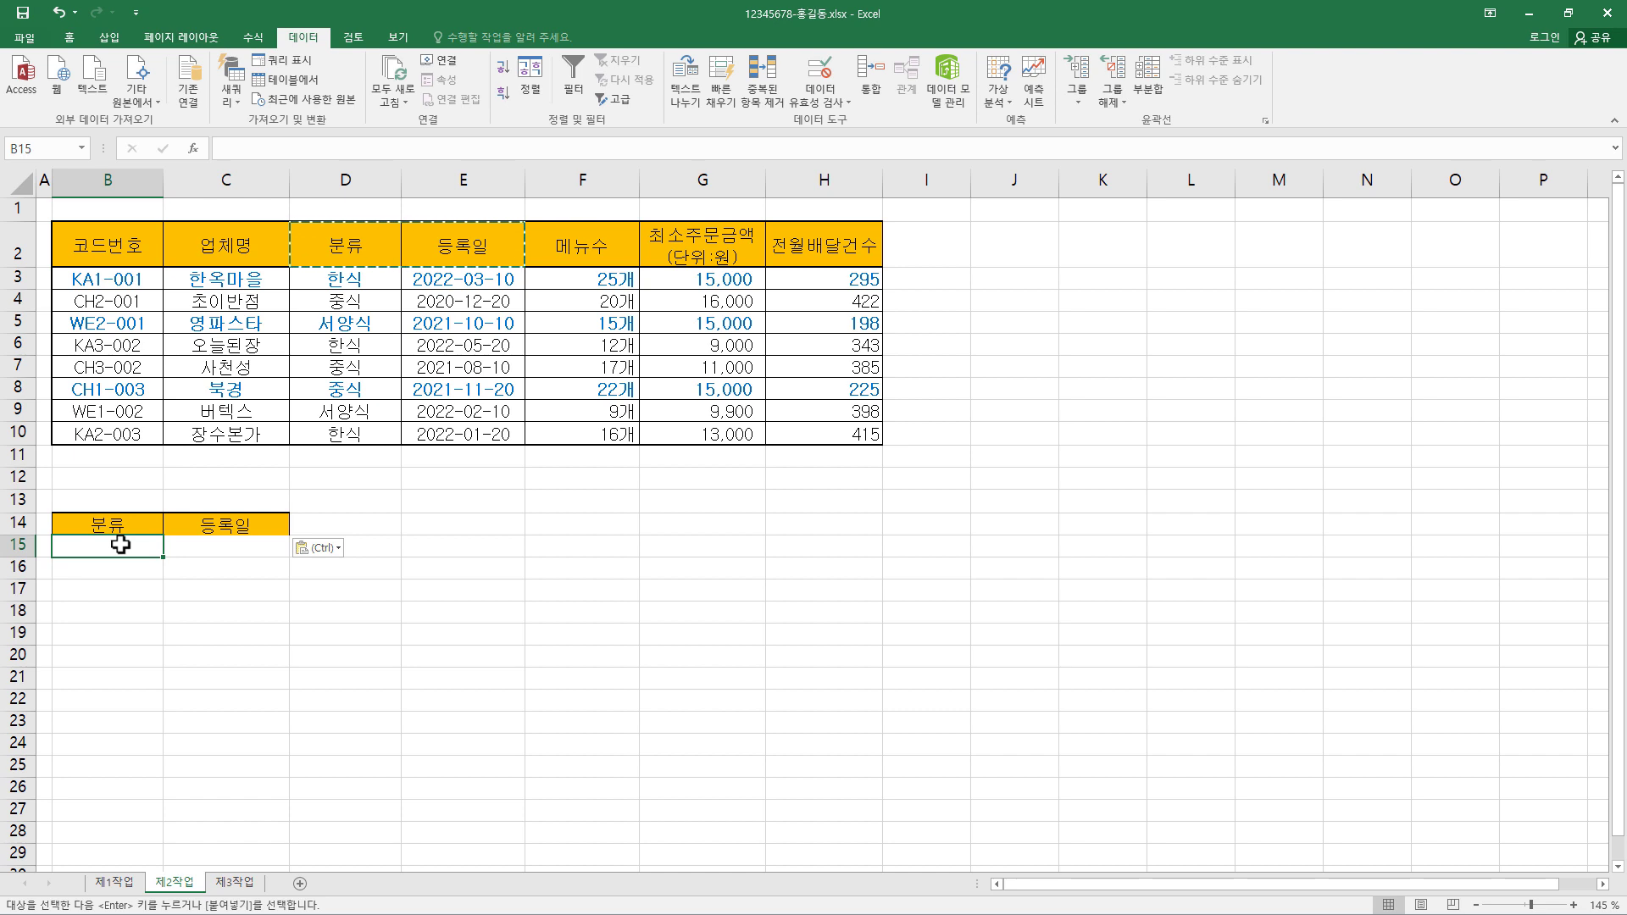
key("F2")
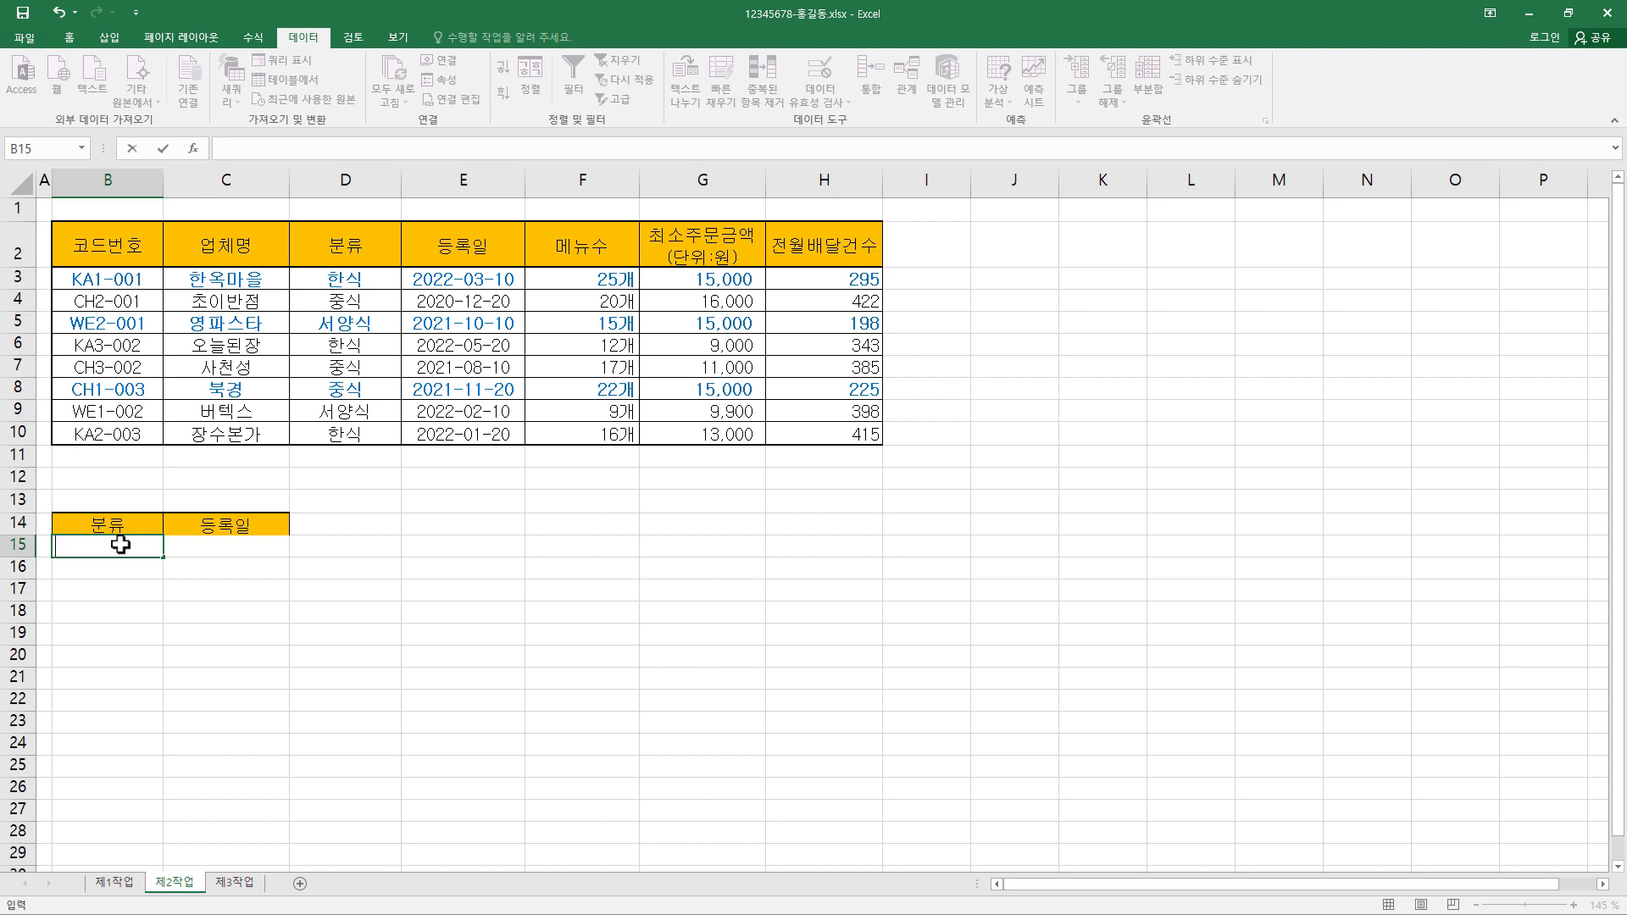
type("서양식")
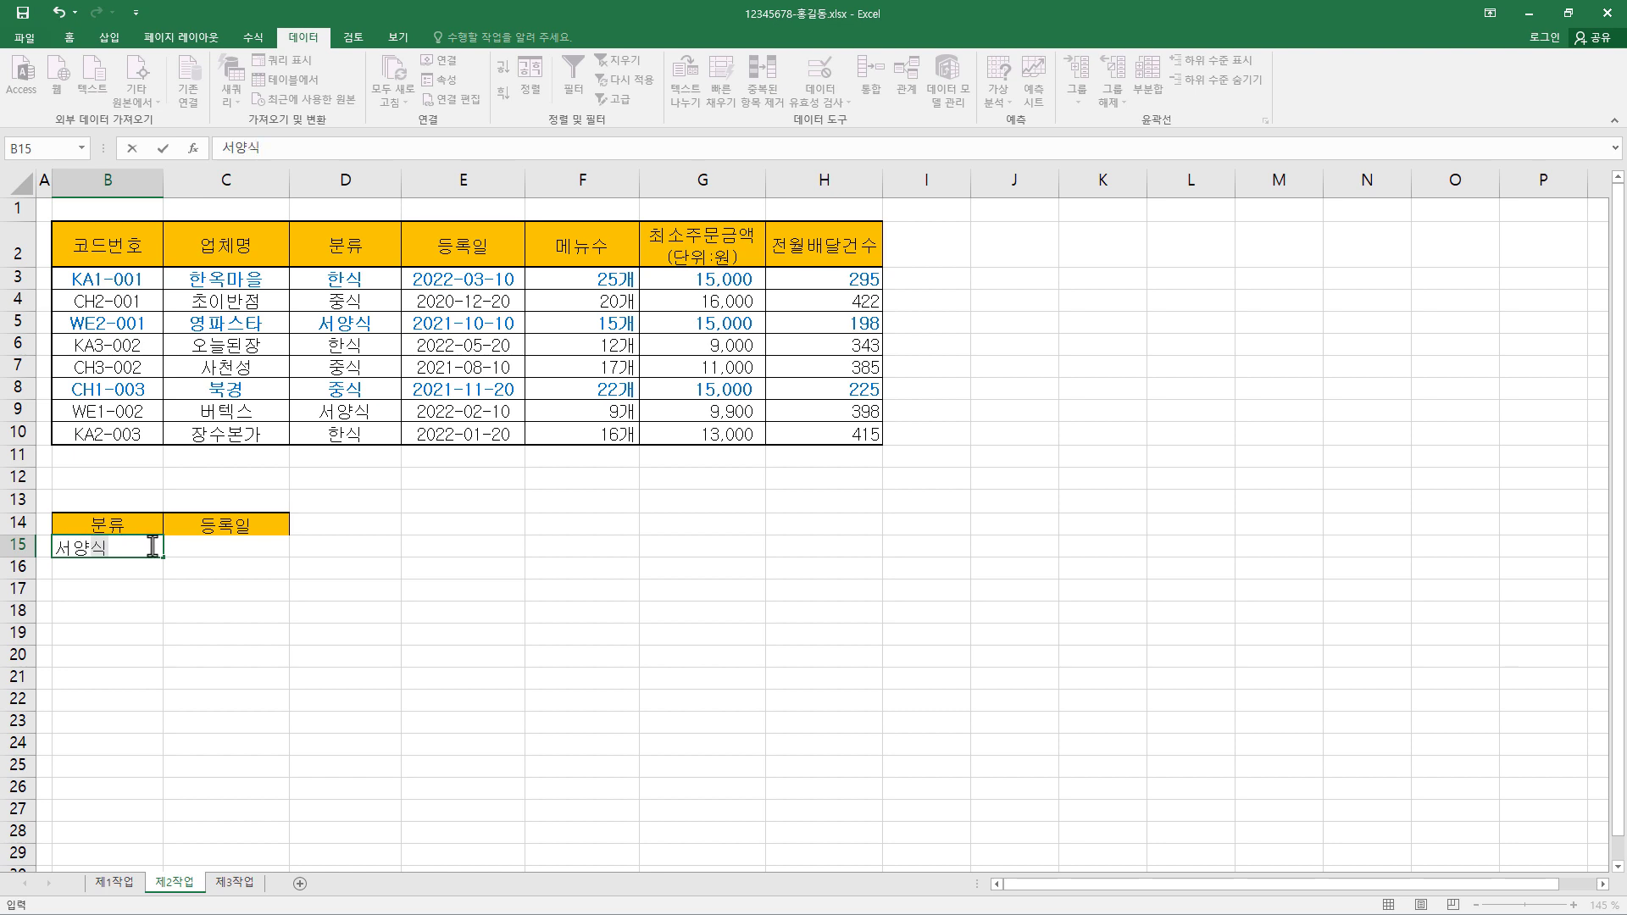
left_click(251, 532)
left_click(234, 549)
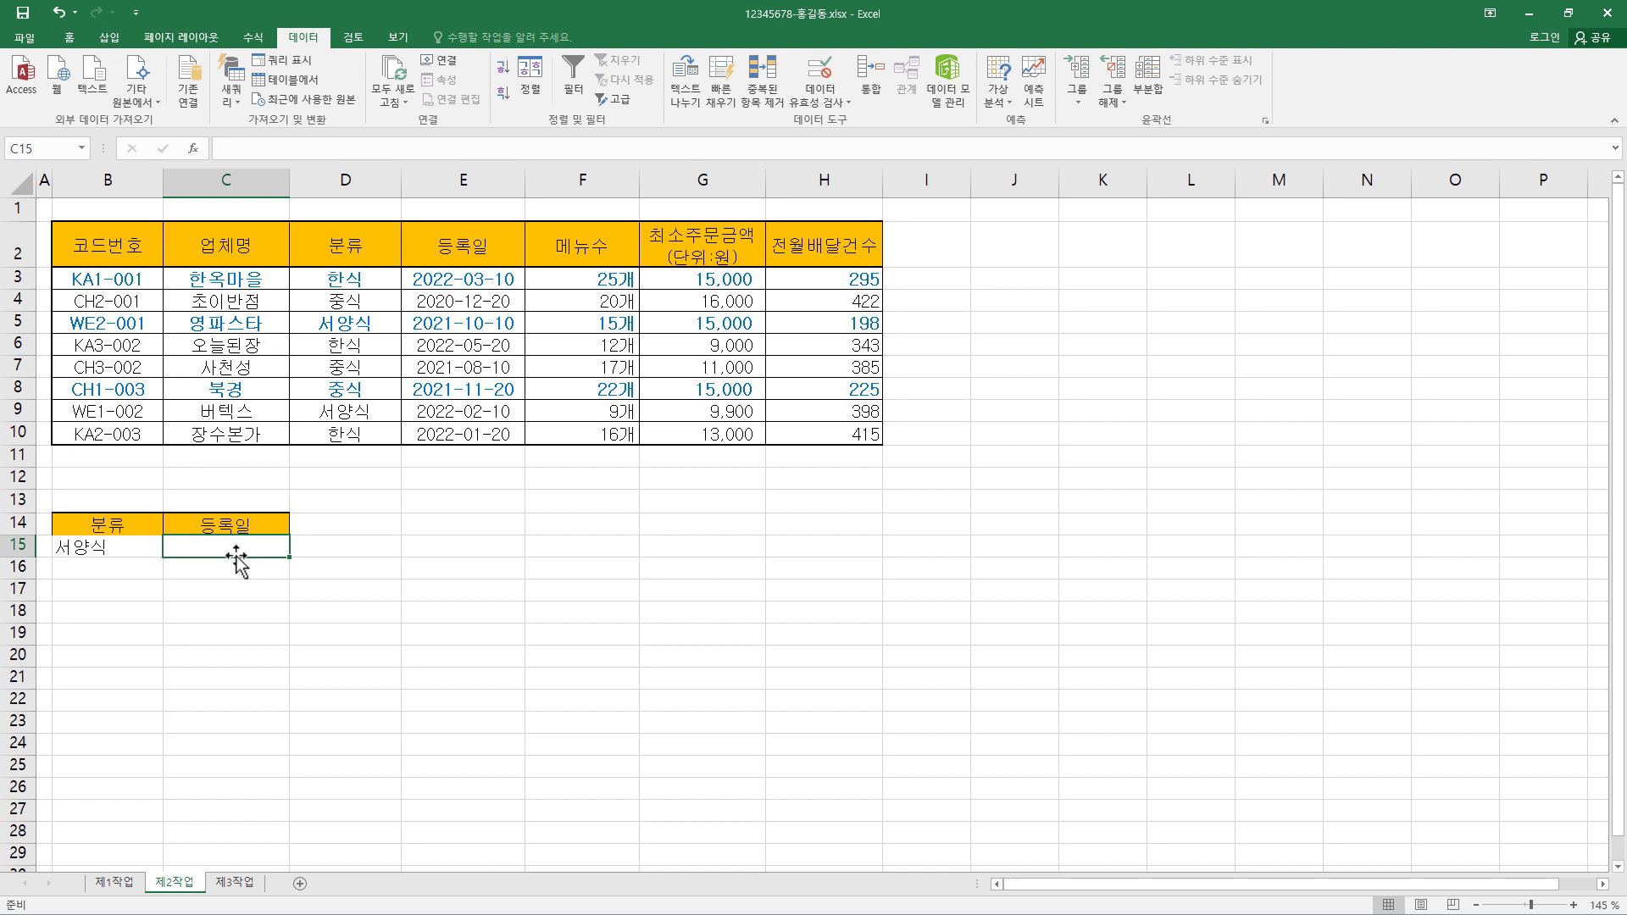
left_click(127, 549)
left_click(208, 552)
left_click(127, 544)
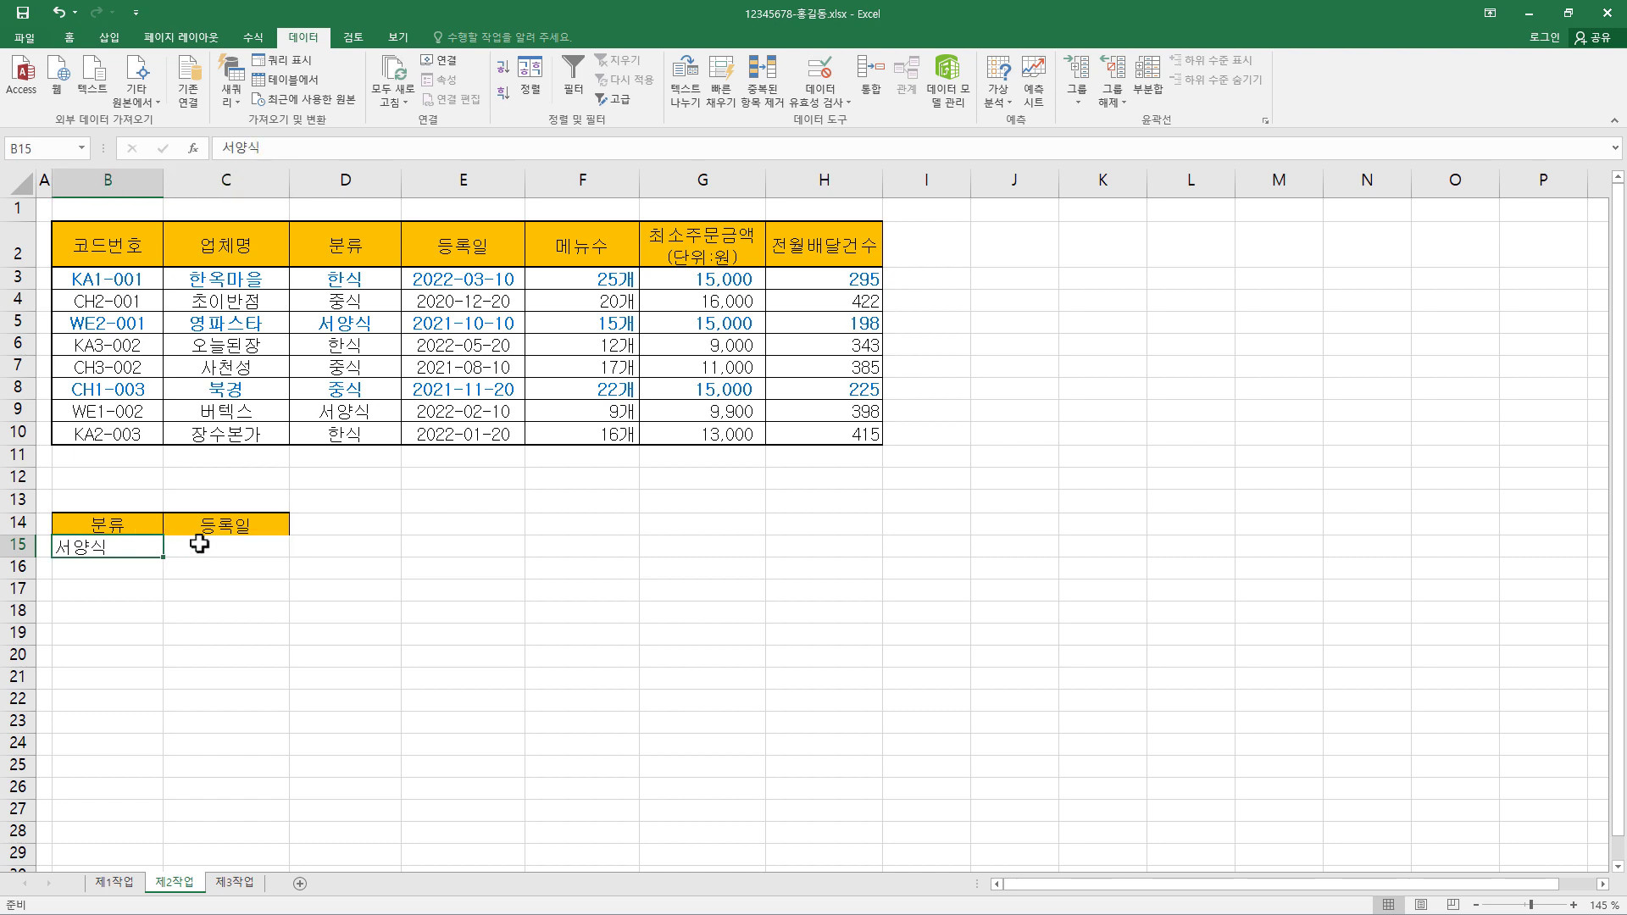
Enter <2021-09-01 as the criterion under the 등록일 header in C16, one row below the 서양식 criterion
left_click(235, 547)
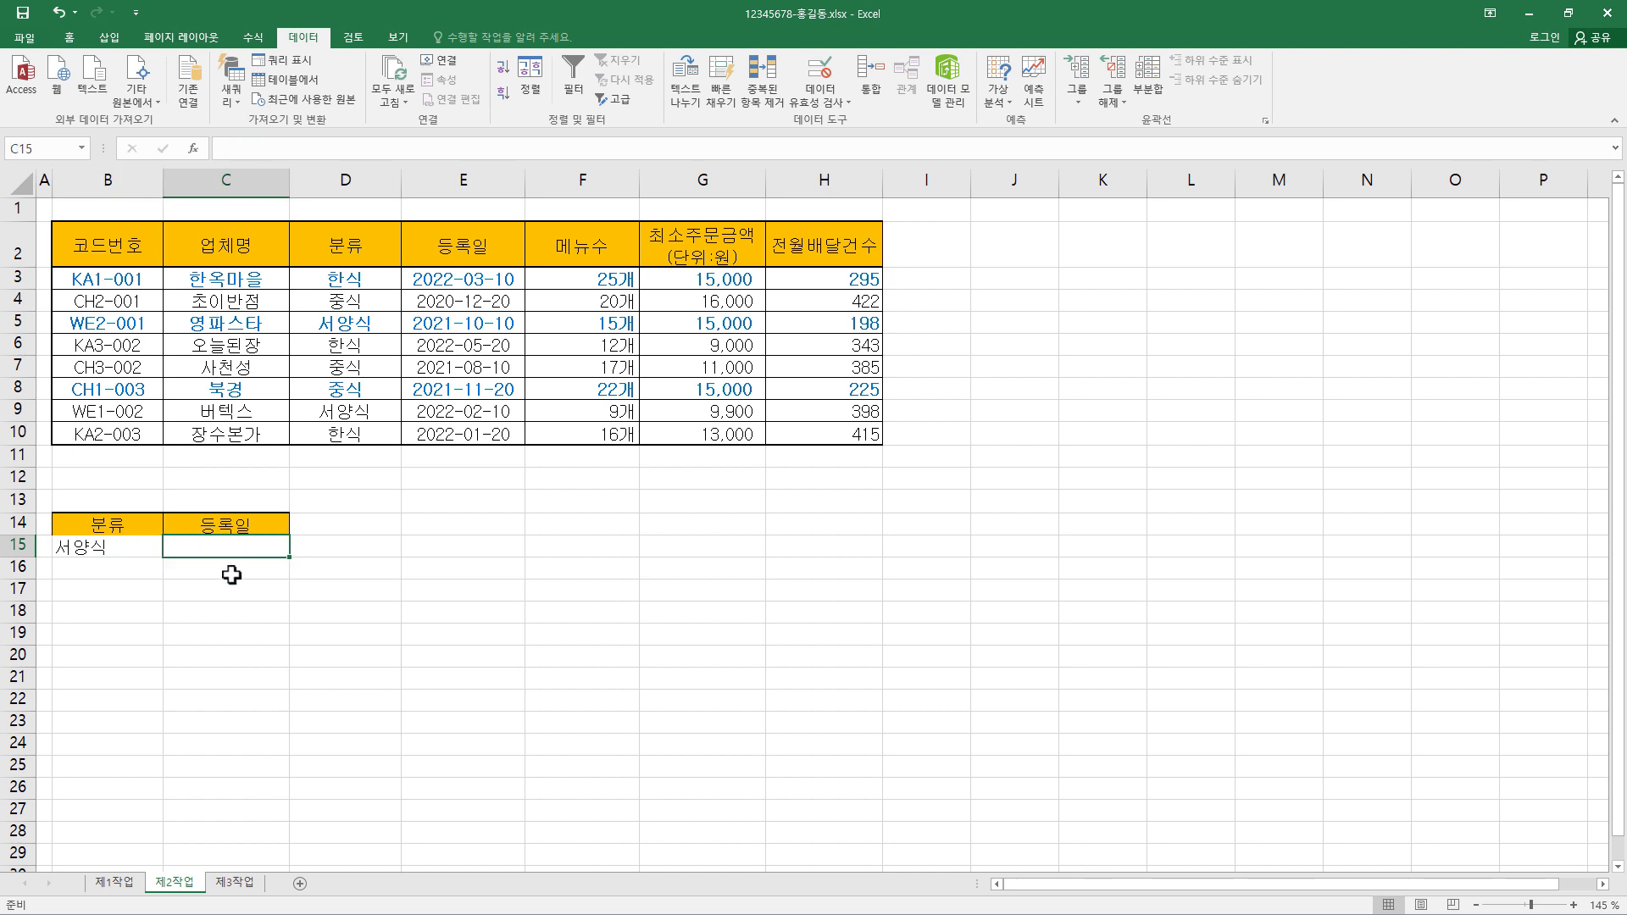
left_click(231, 572)
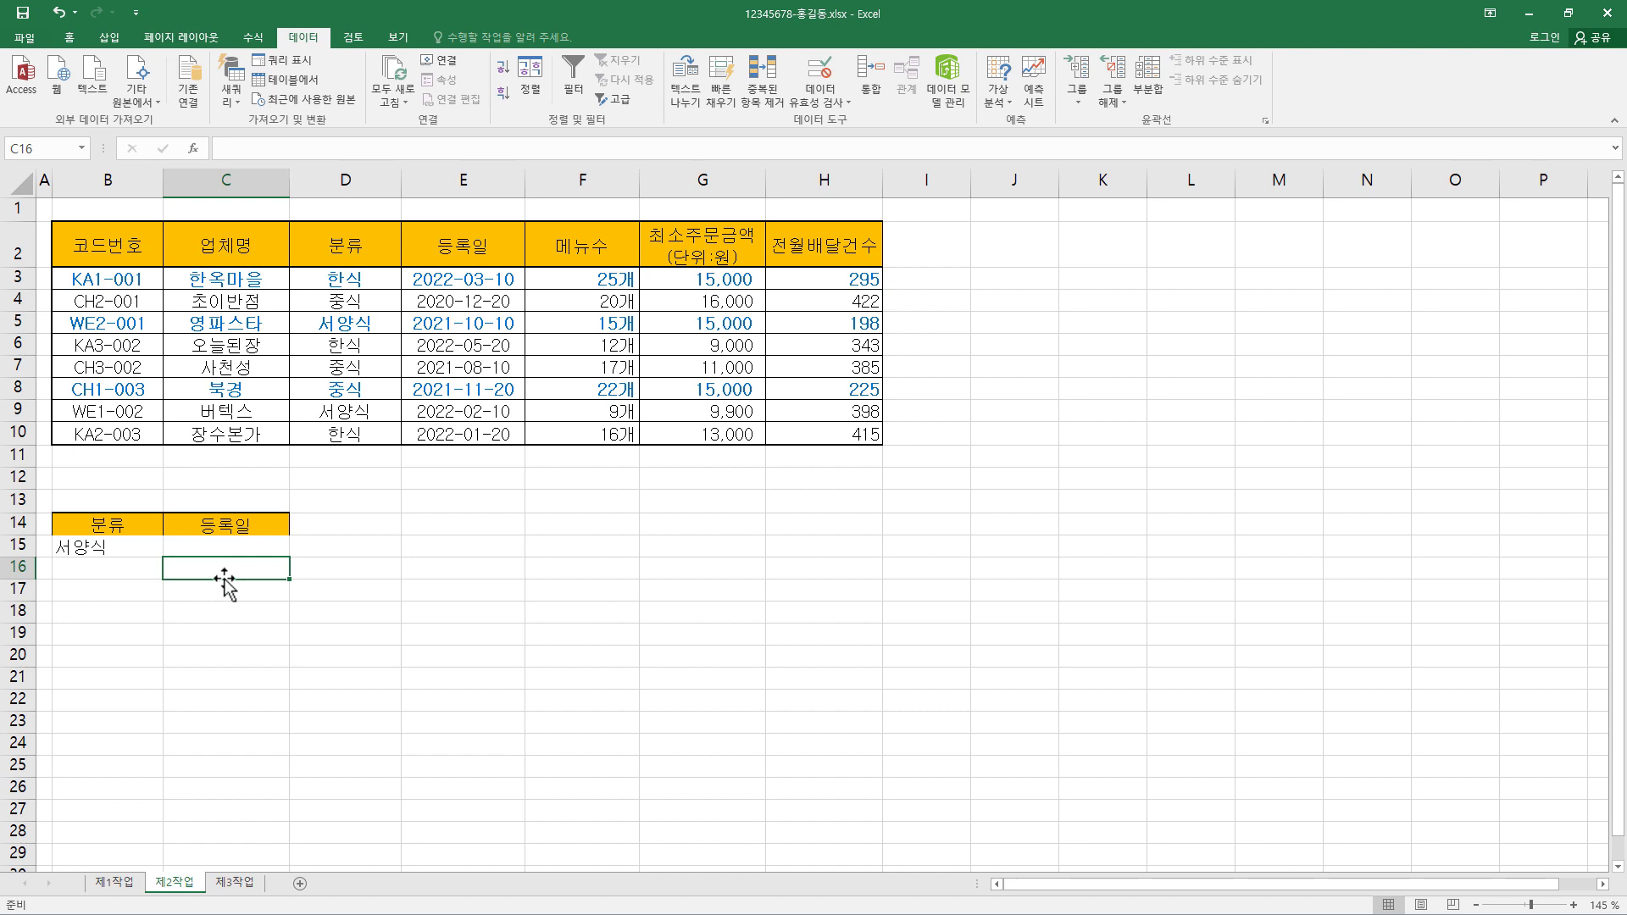
type("20")
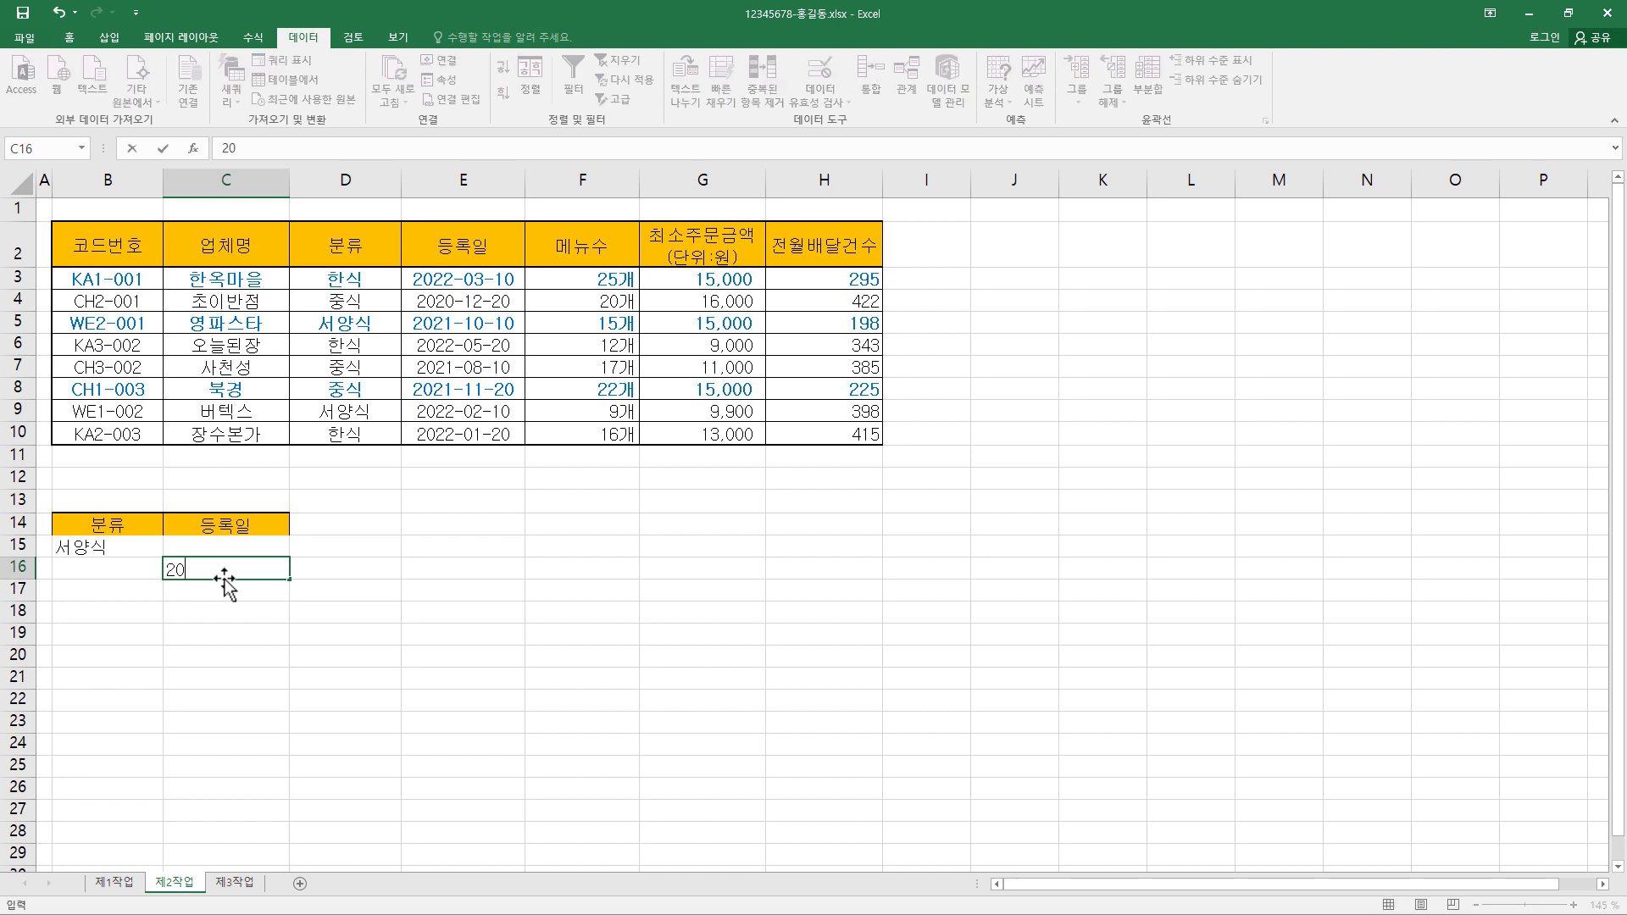
type("21-09-01")
left_click(165, 568)
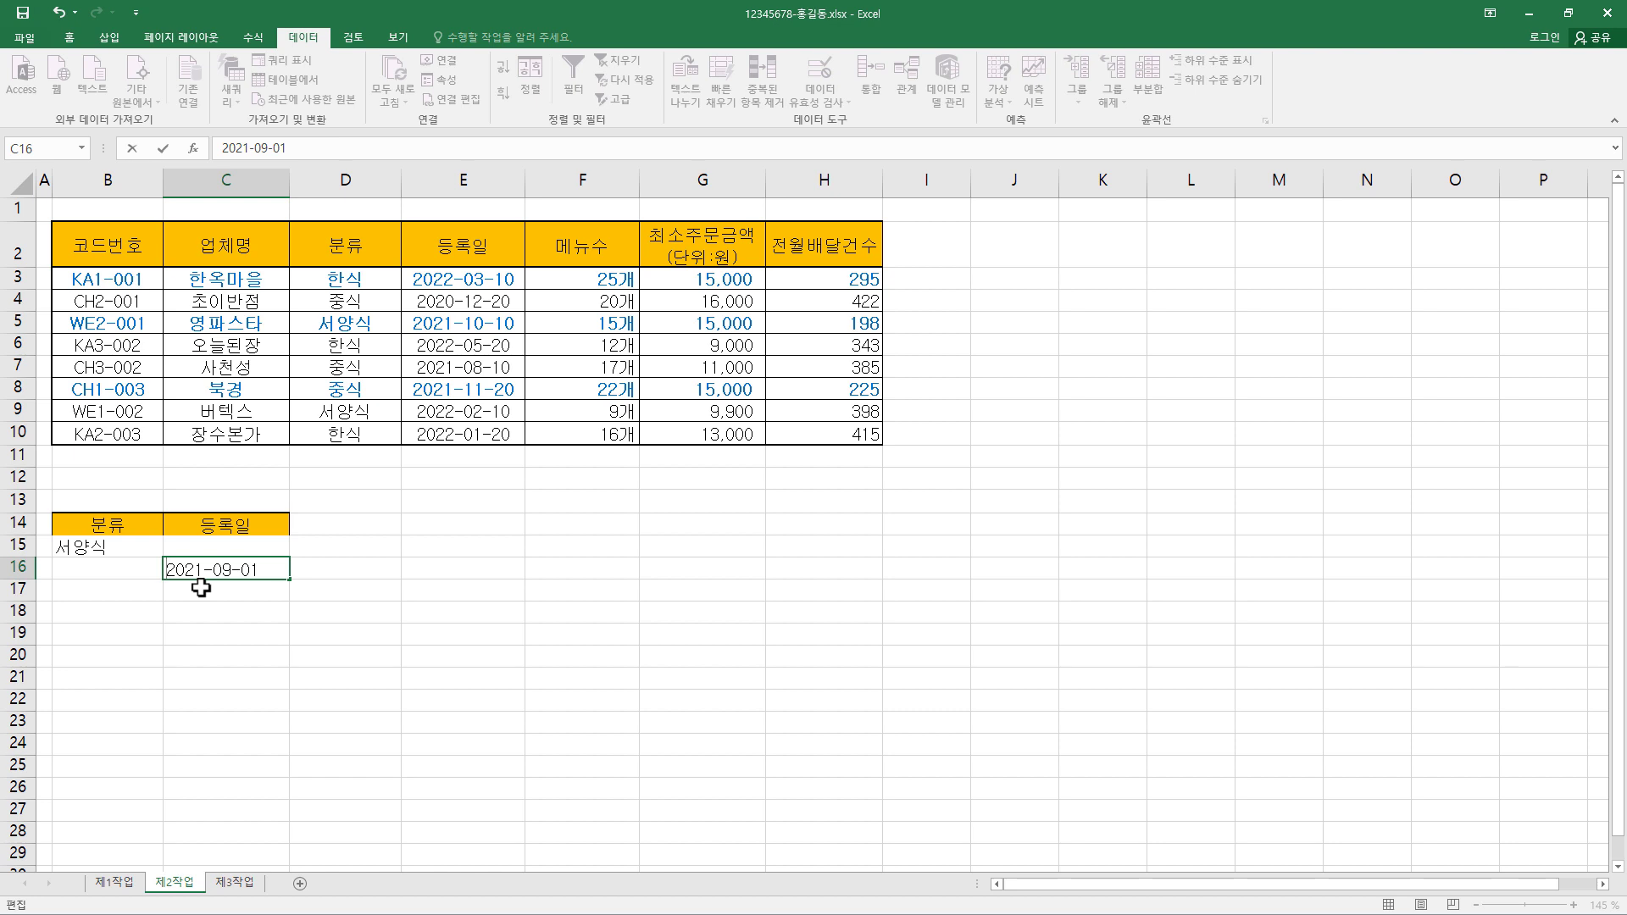
type("<")
key("Return")
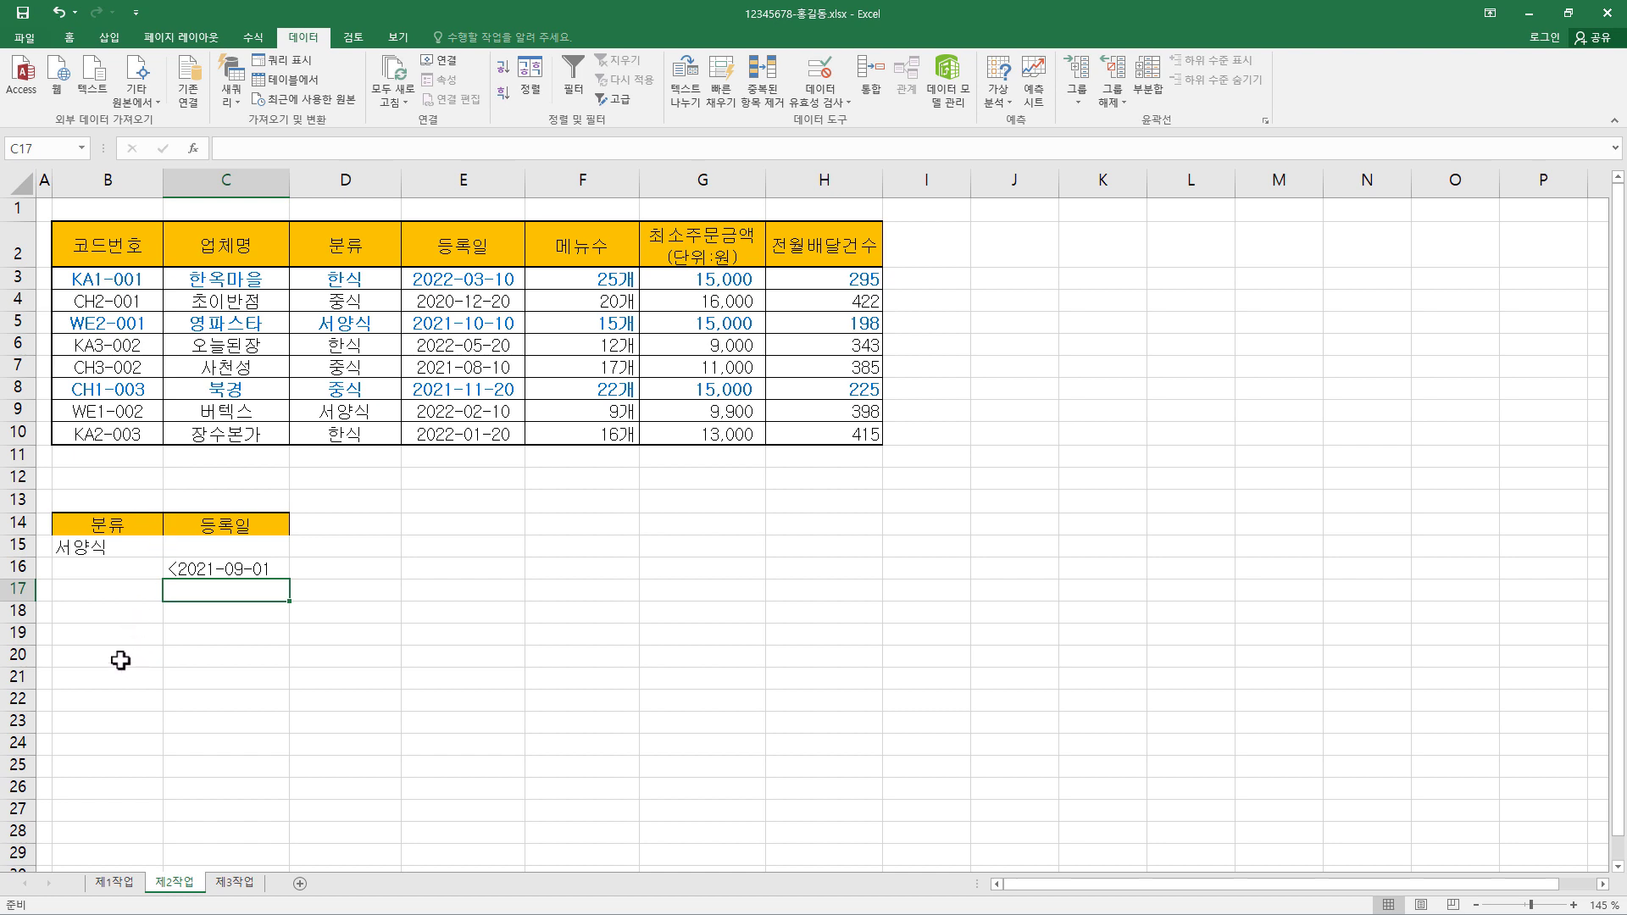
Copy the 코드번호, 업체명, 메뉴수 and 전월배달건수 headers from row 2 and paste them at B18 as output headers
left_click_drag(109, 254, 812, 252)
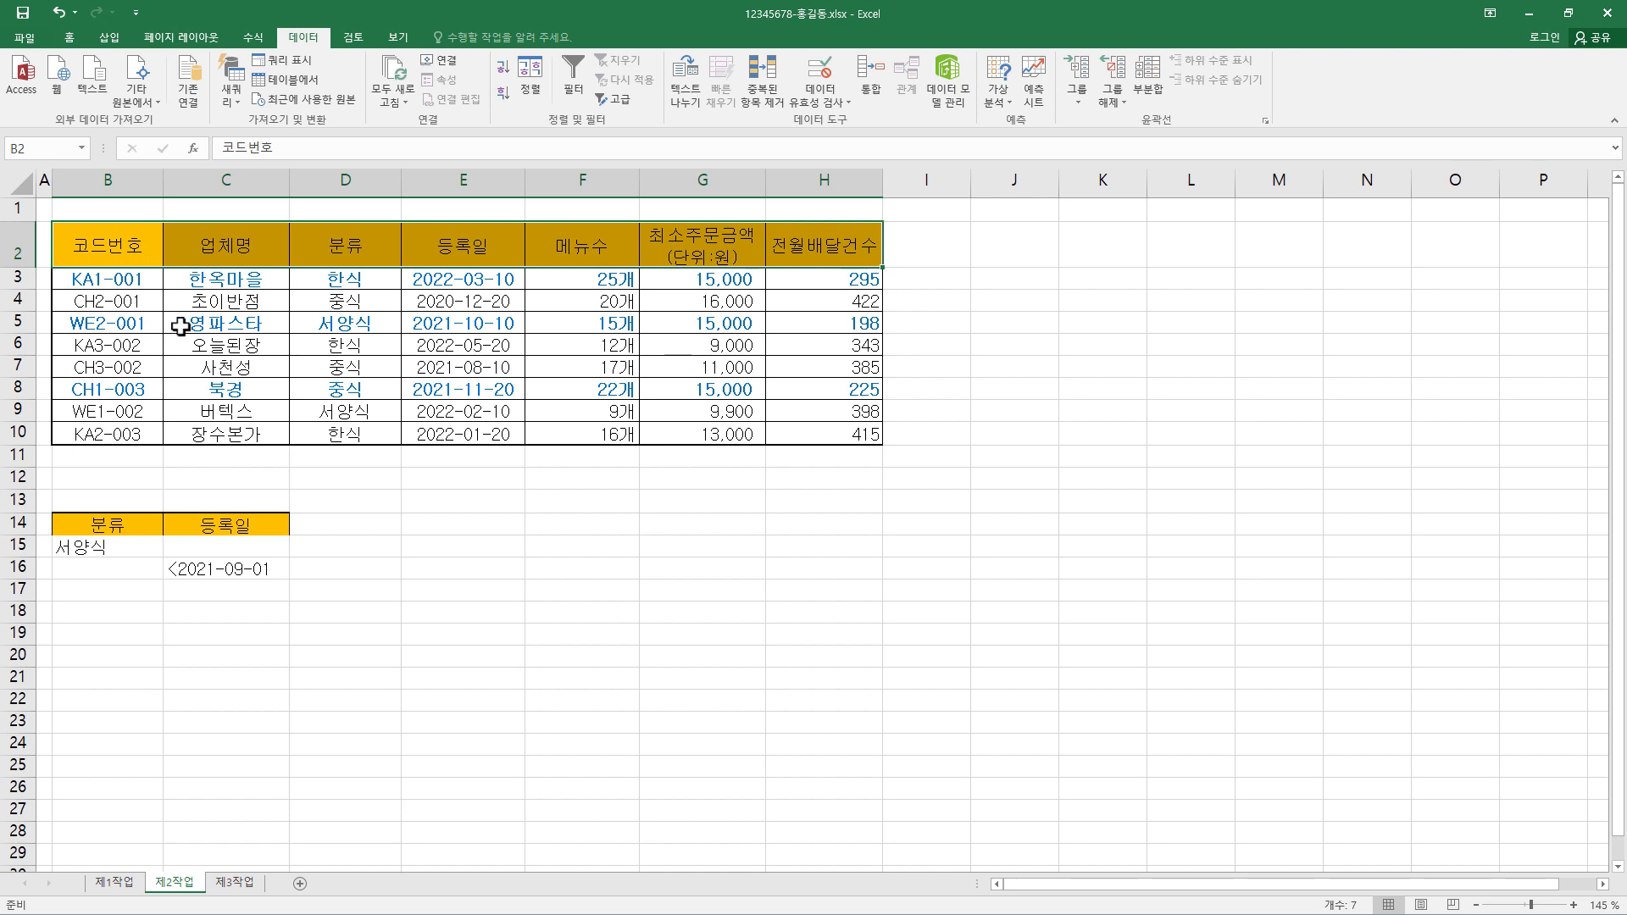
left_click(128, 246)
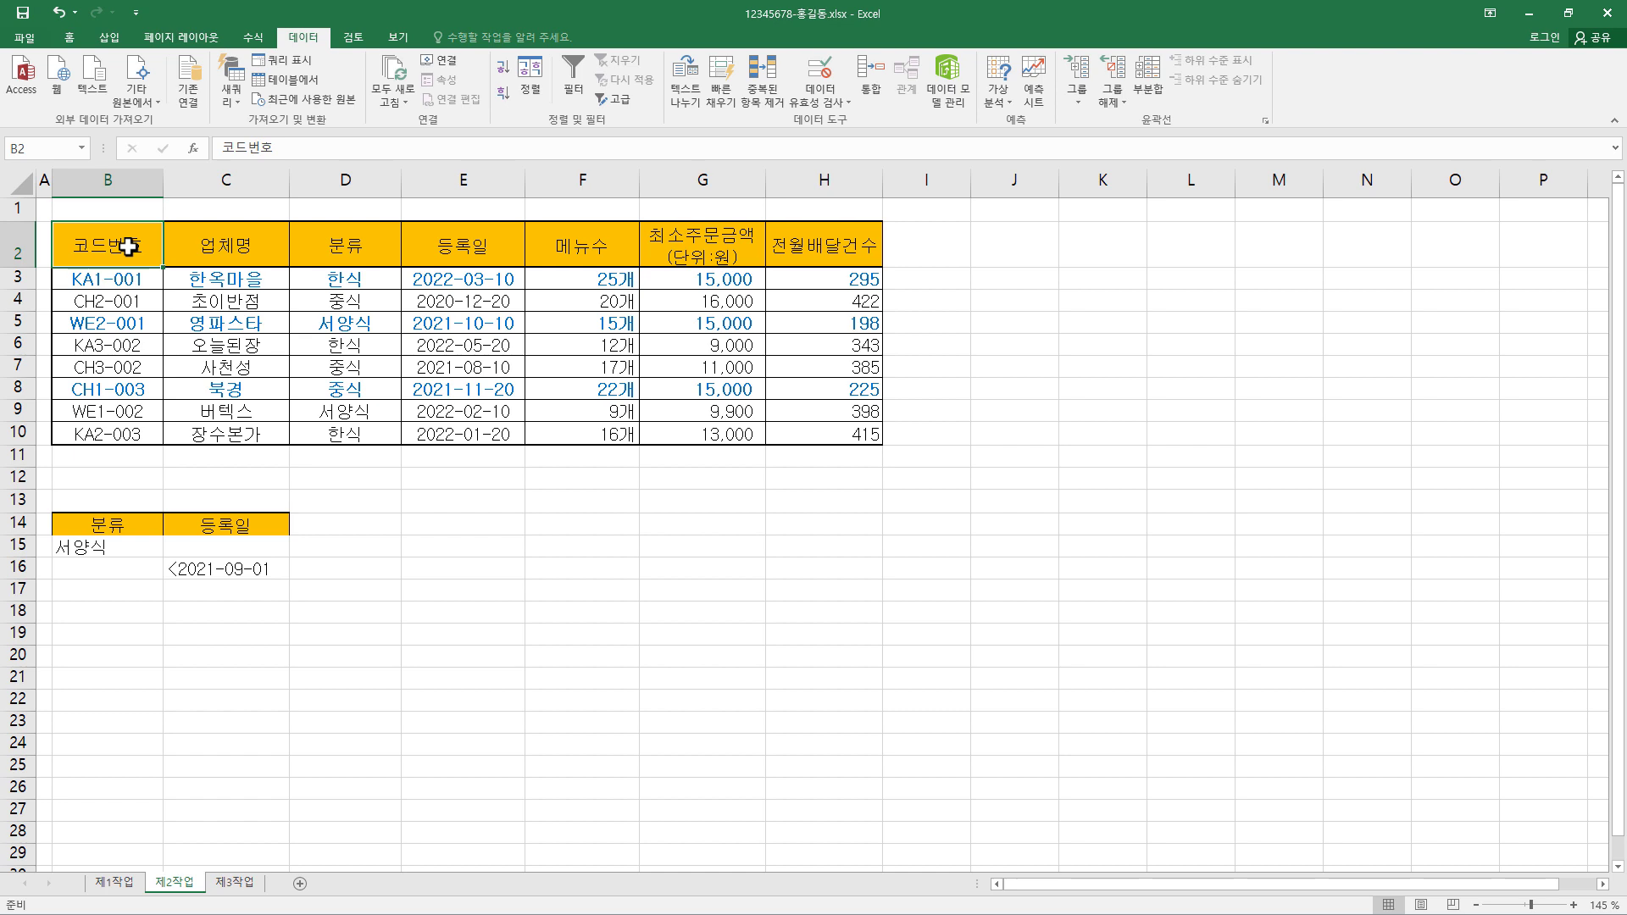
left_click(258, 253, "ctrl")
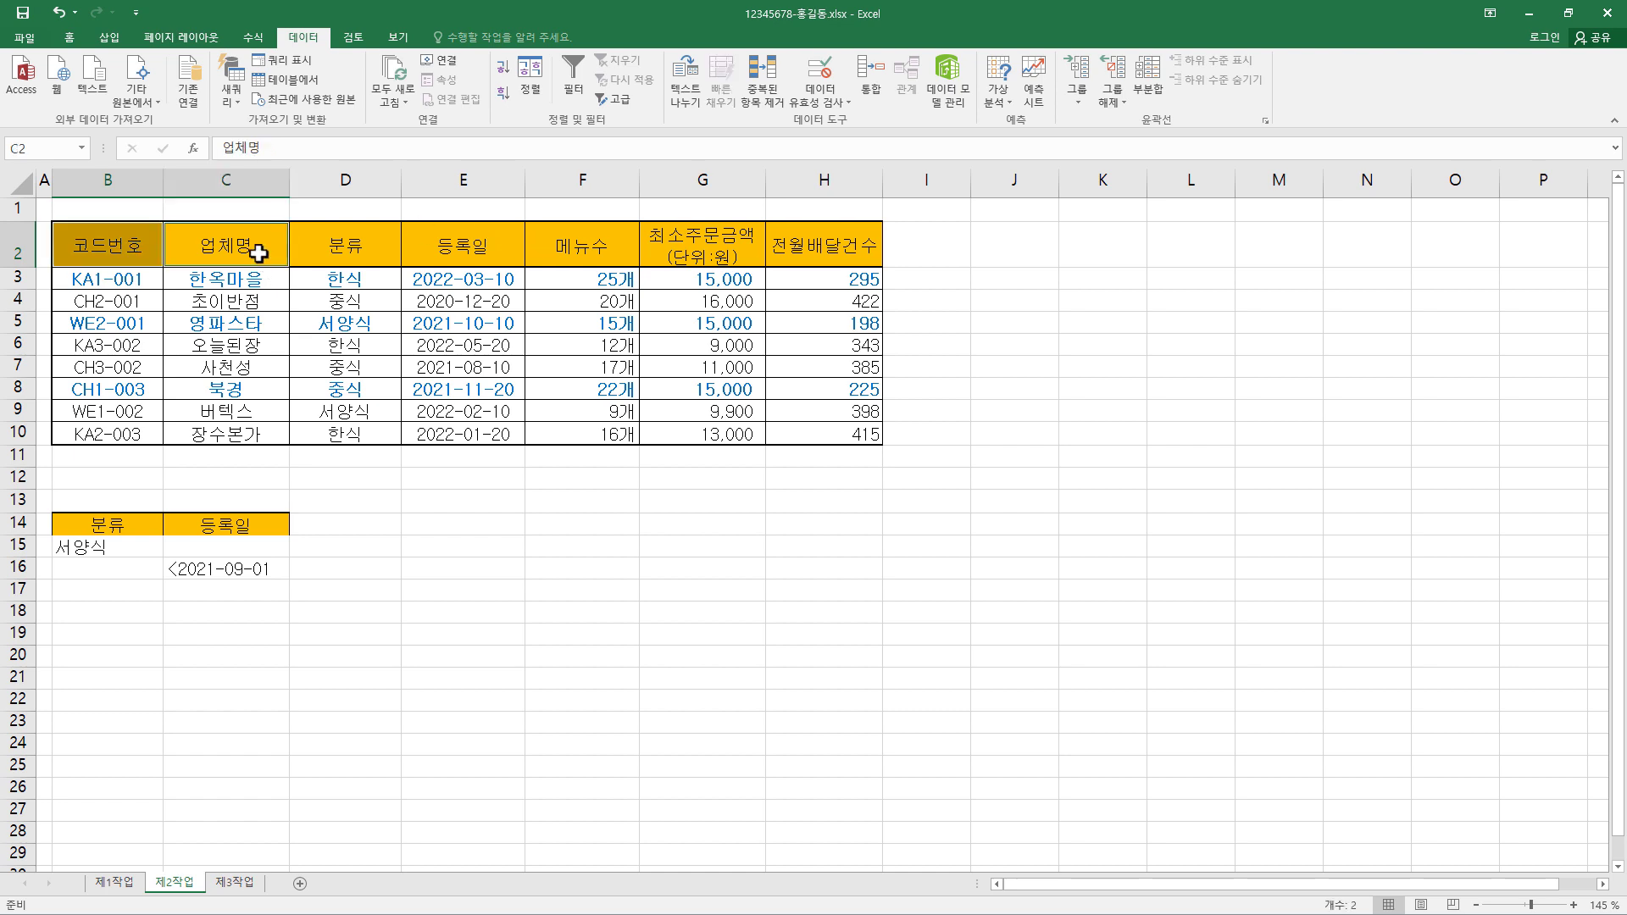
left_click(536, 243, "ctrl")
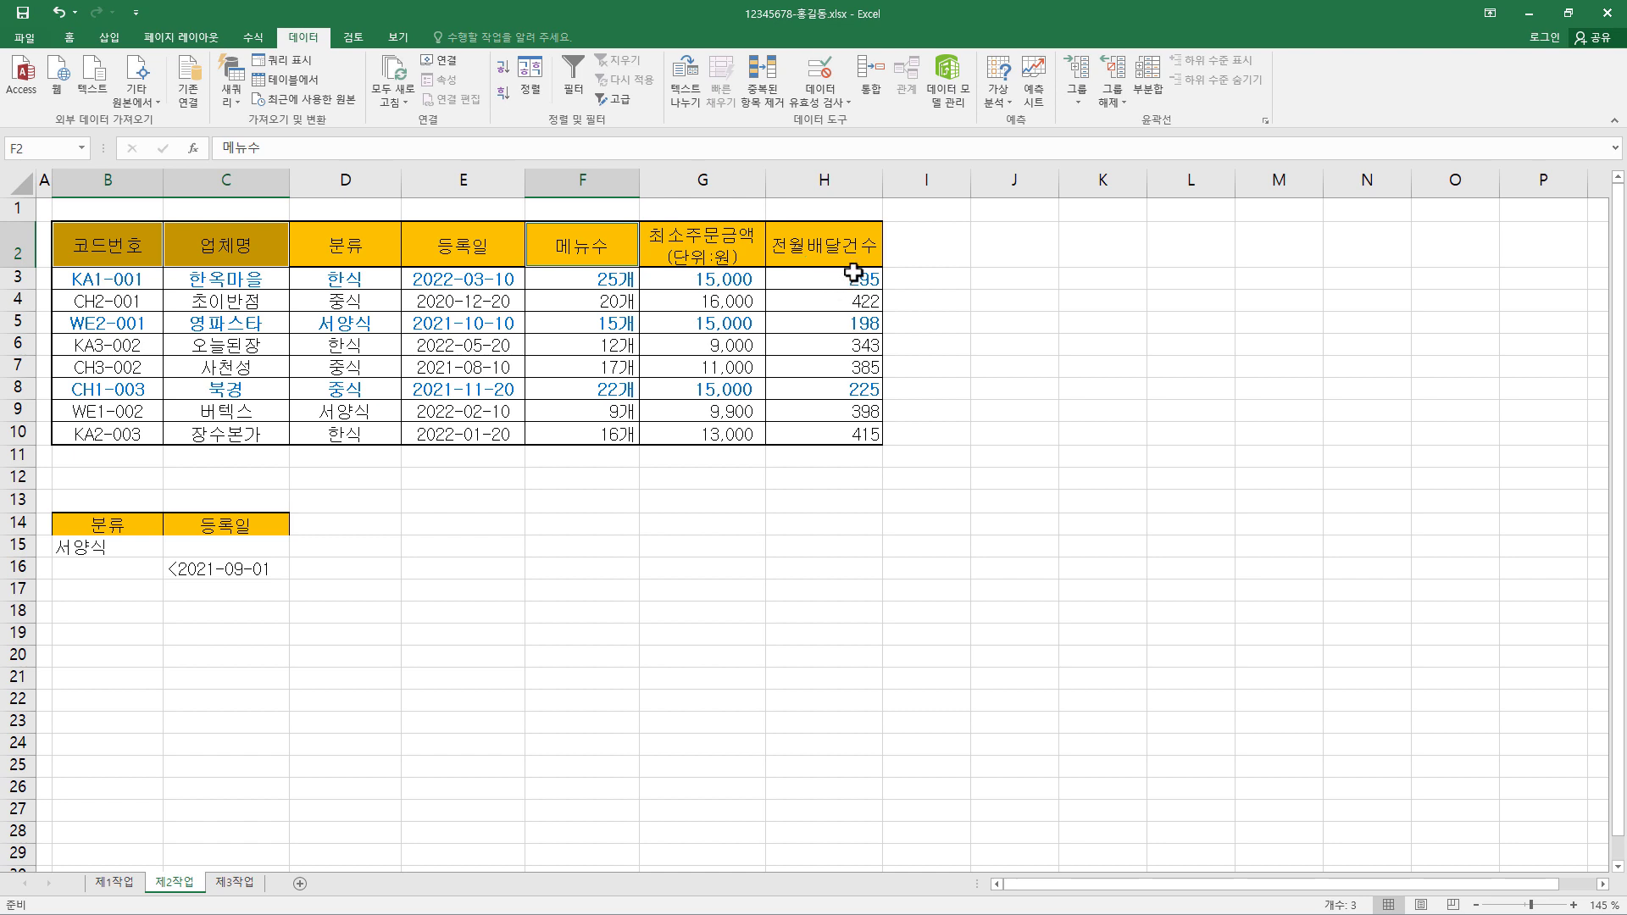
left_click(817, 248, "ctrl")
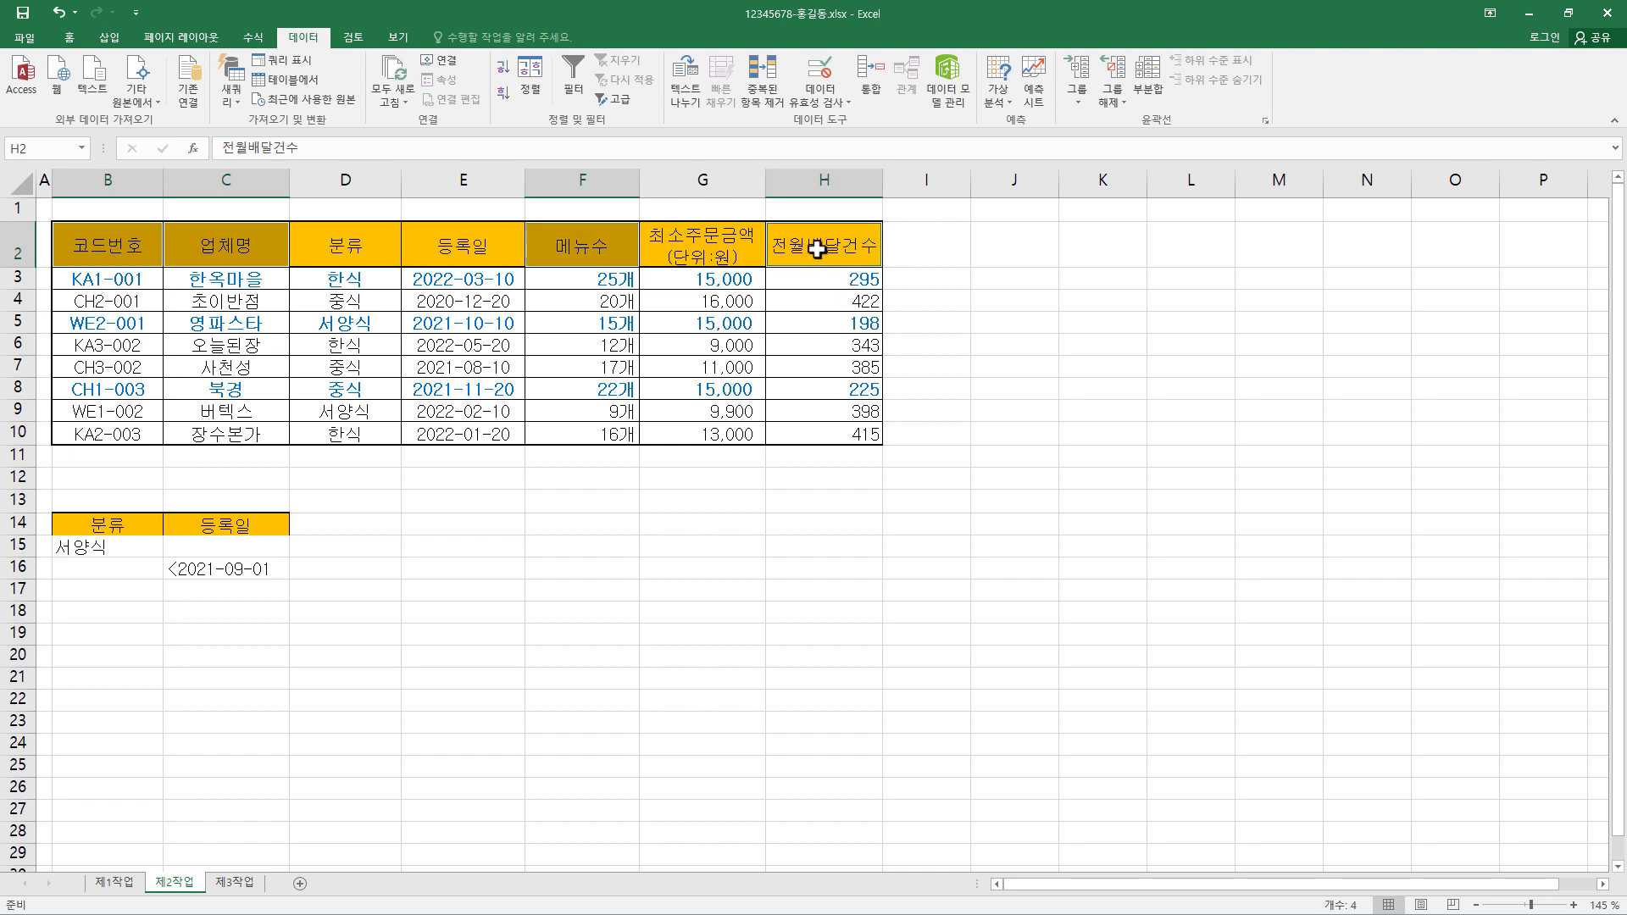
key("ctrl+c")
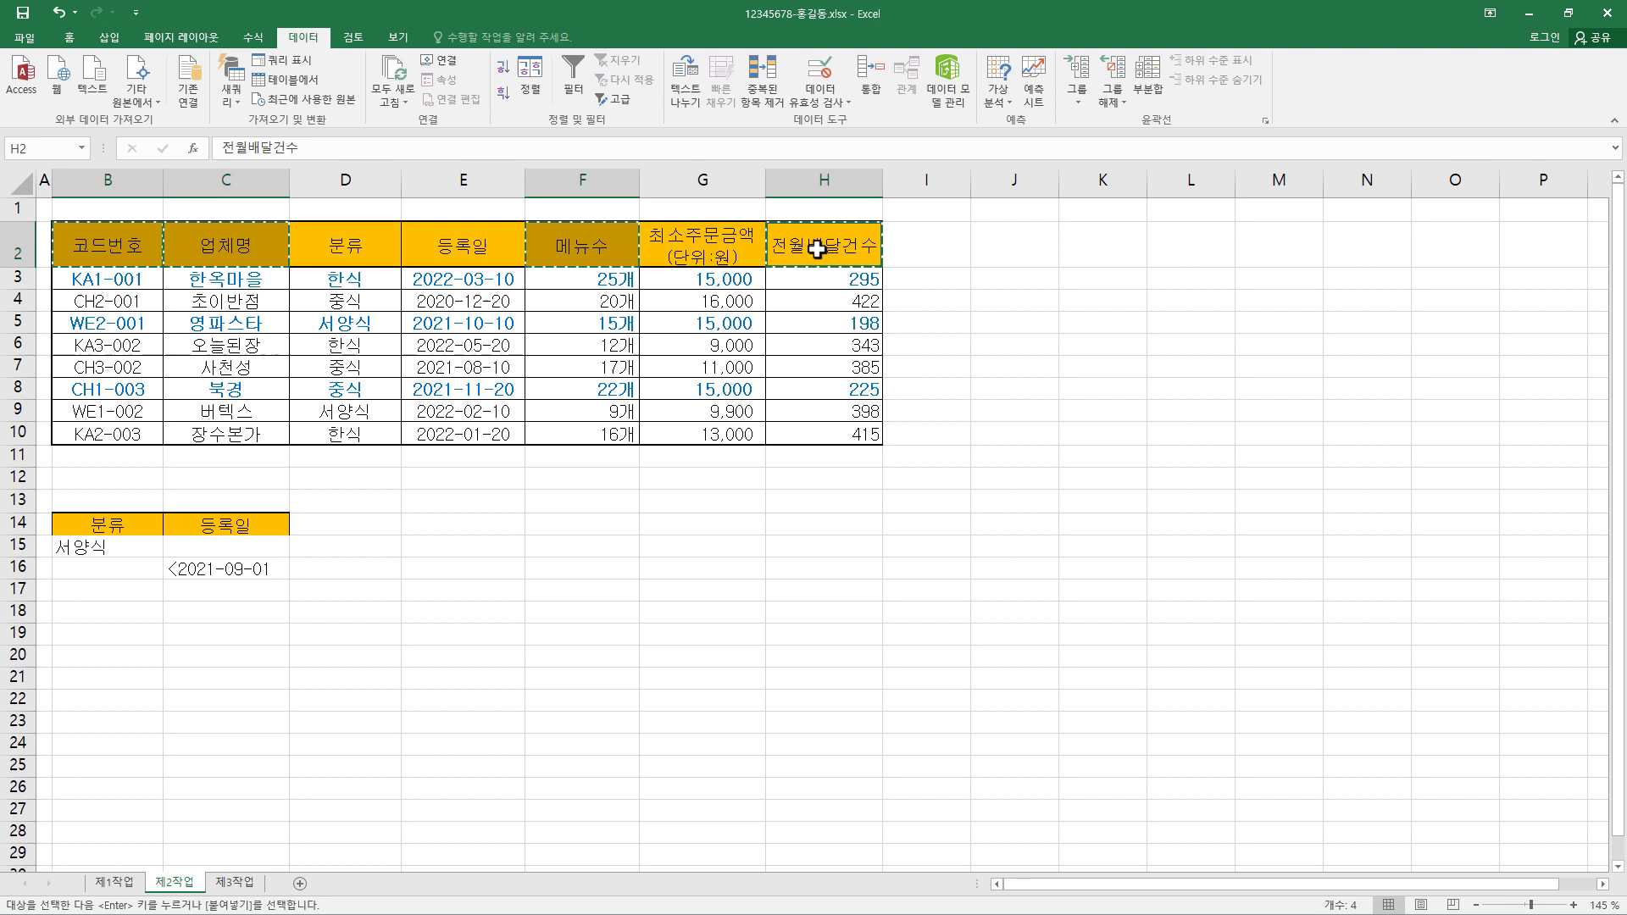
left_click(133, 615)
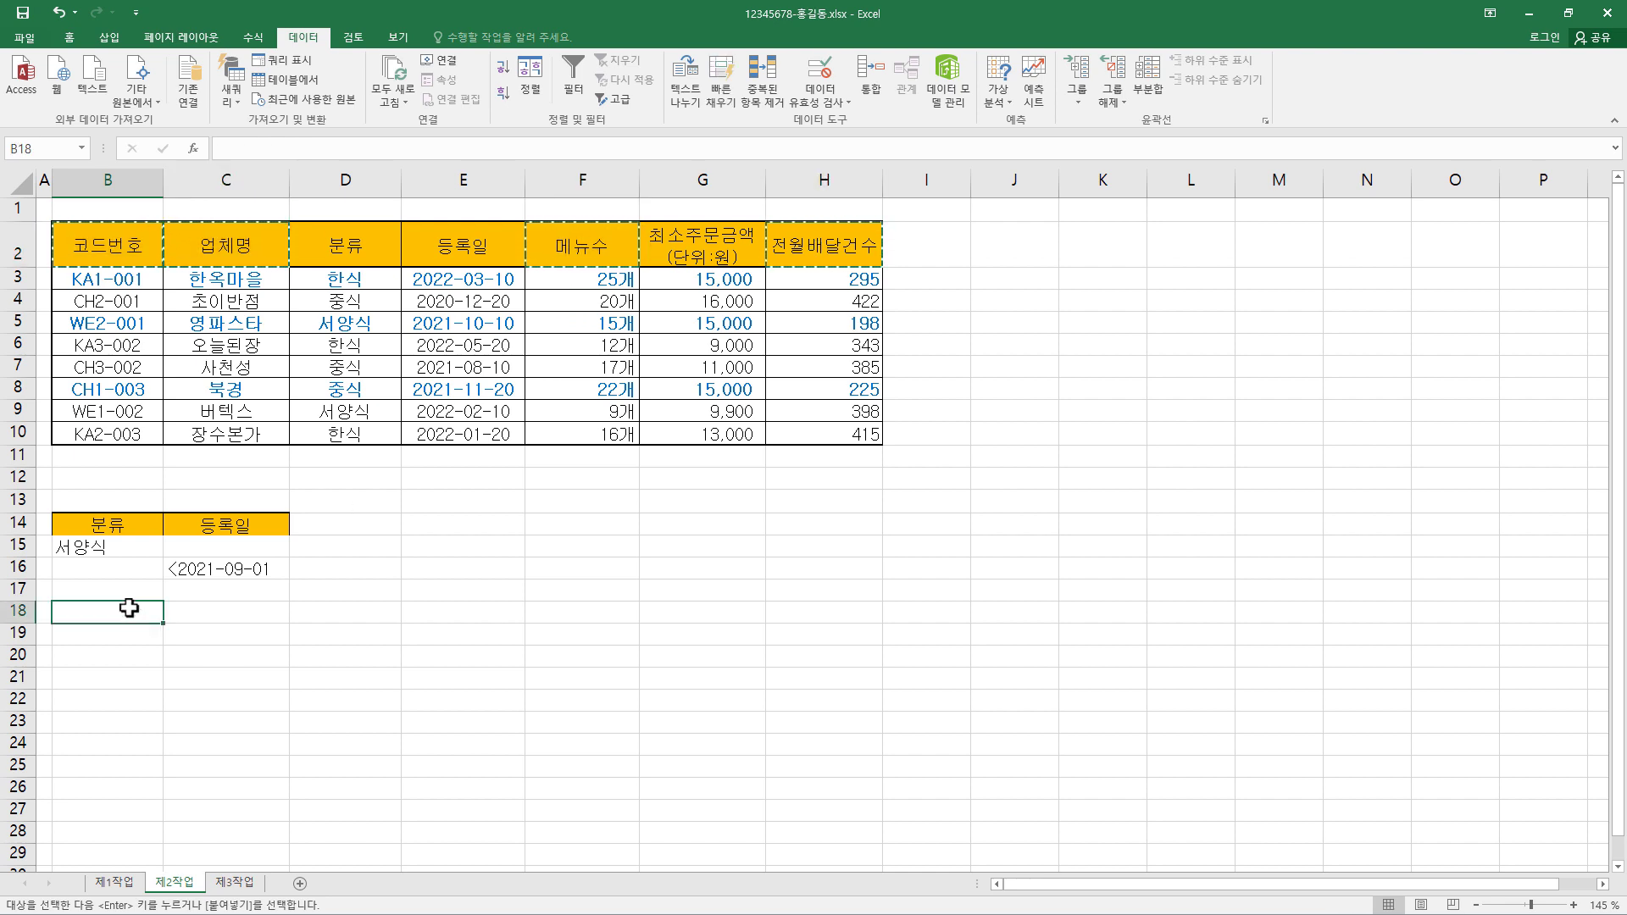
key("ctrl+v")
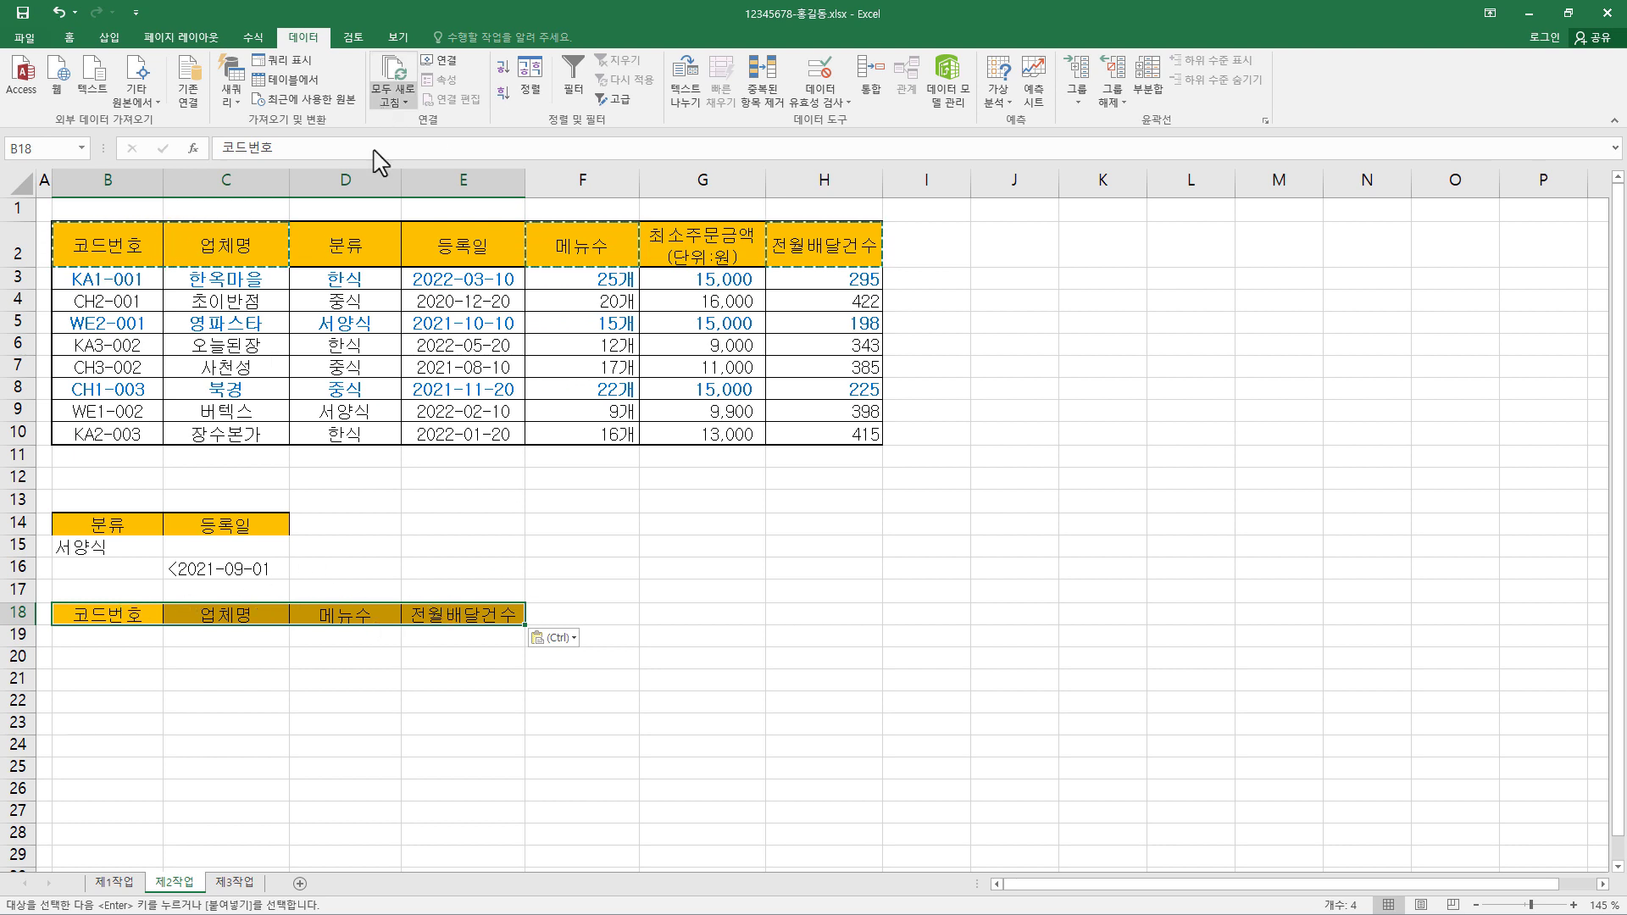
Start an advanced filter that copies results to another location, with $B$2:$H$10 as the list range
left_click(618, 100)
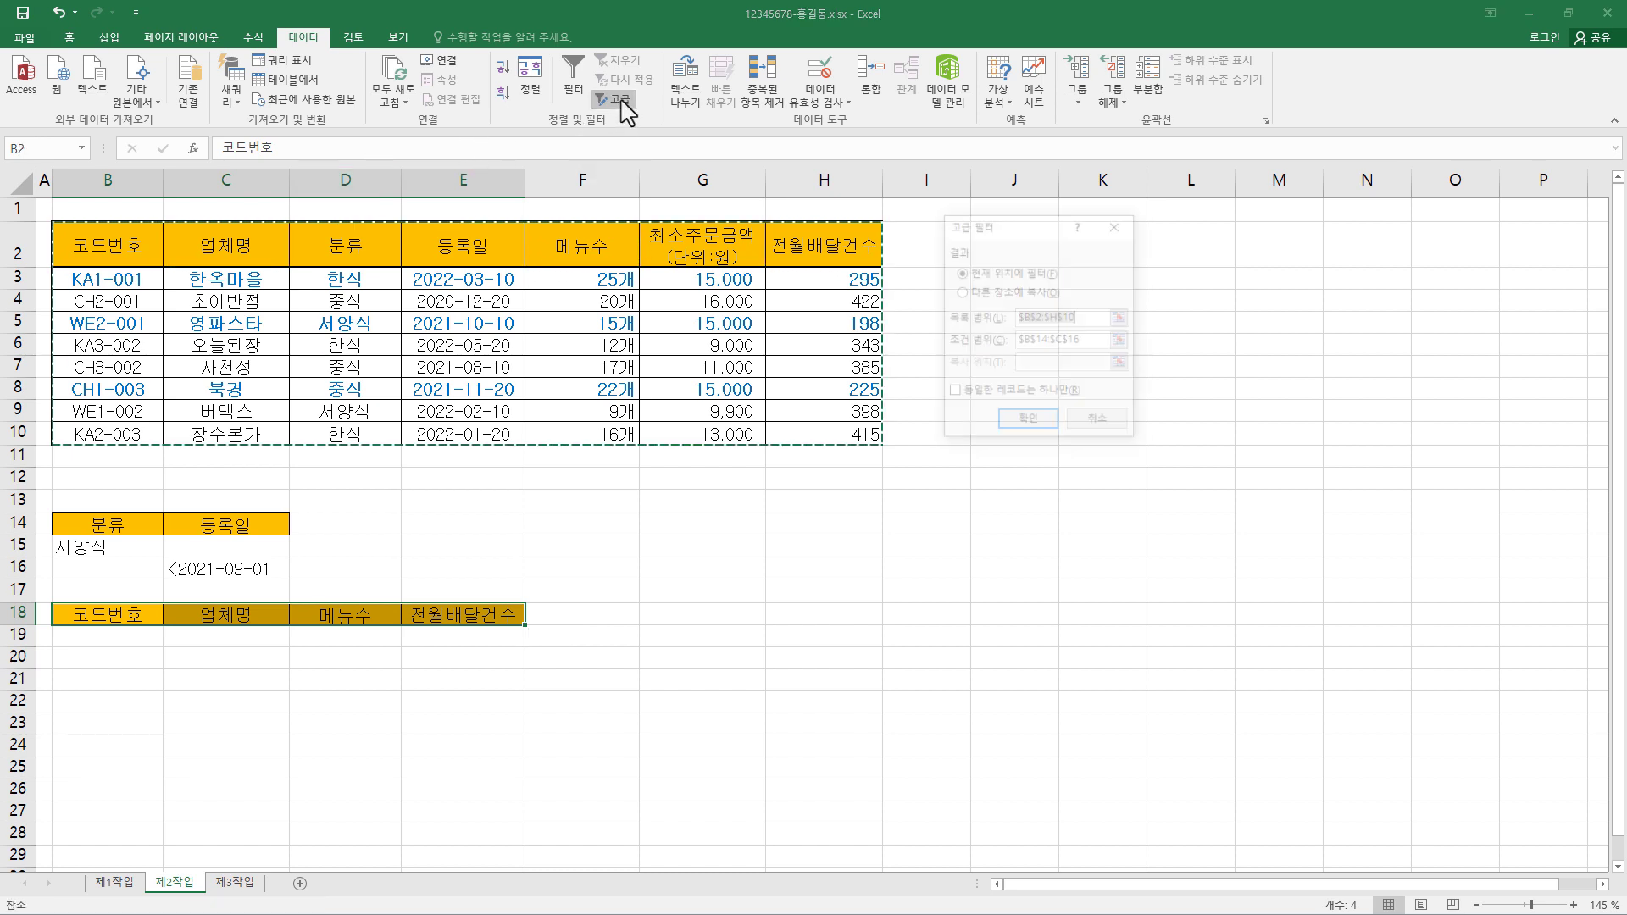
left_click(1002, 291)
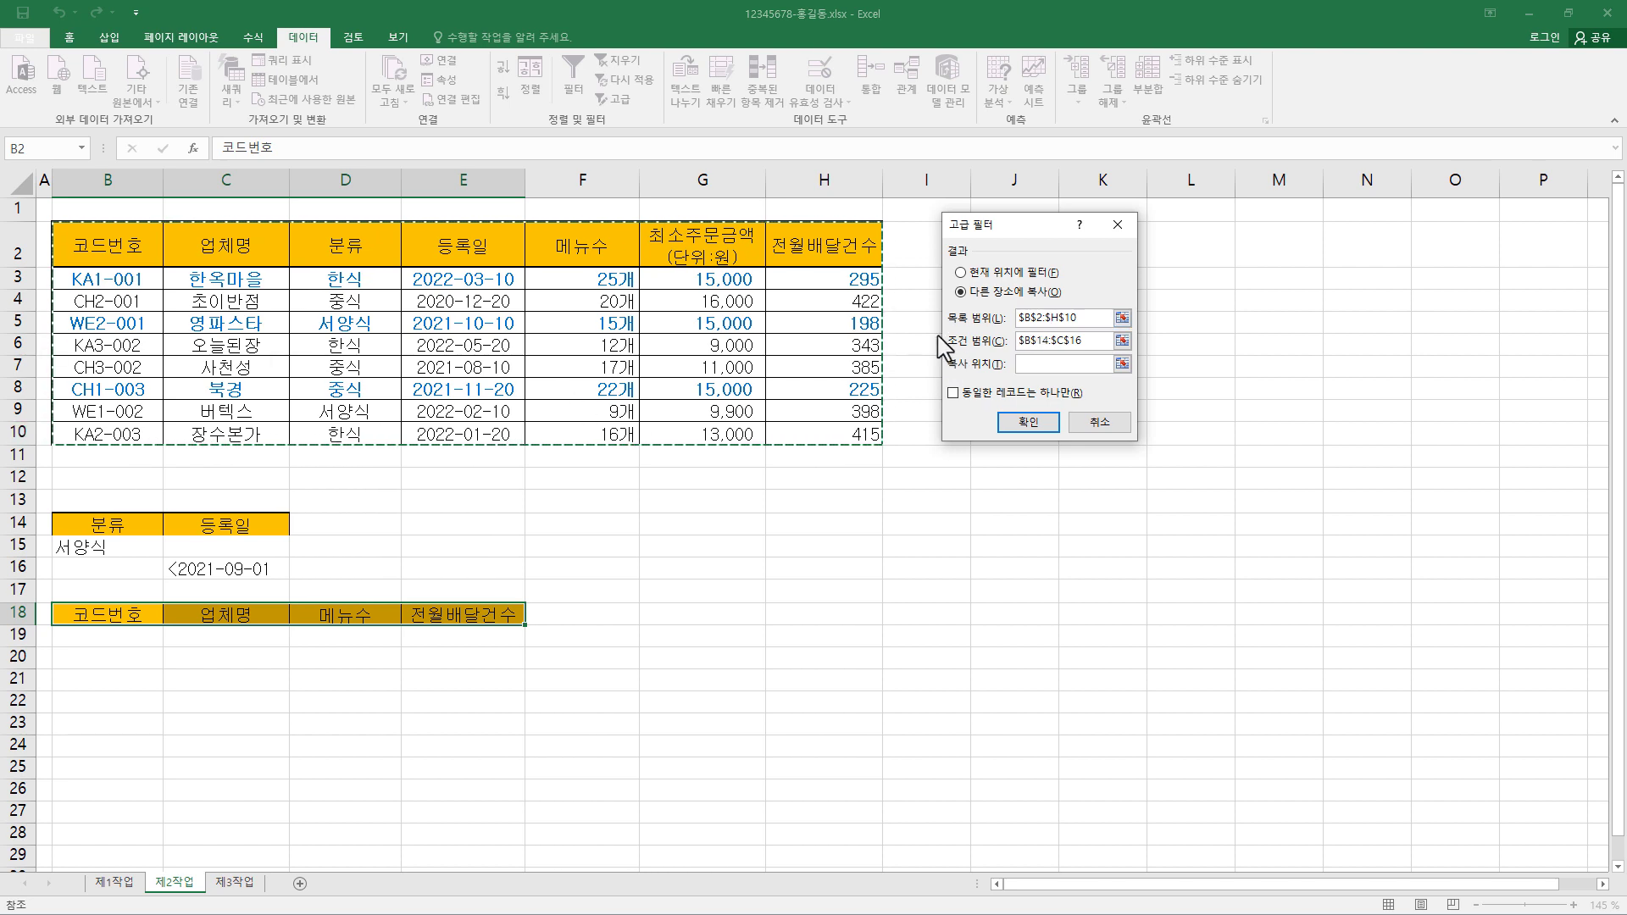
left_click_drag(1097, 316, 1016, 318)
key("BackSpace")
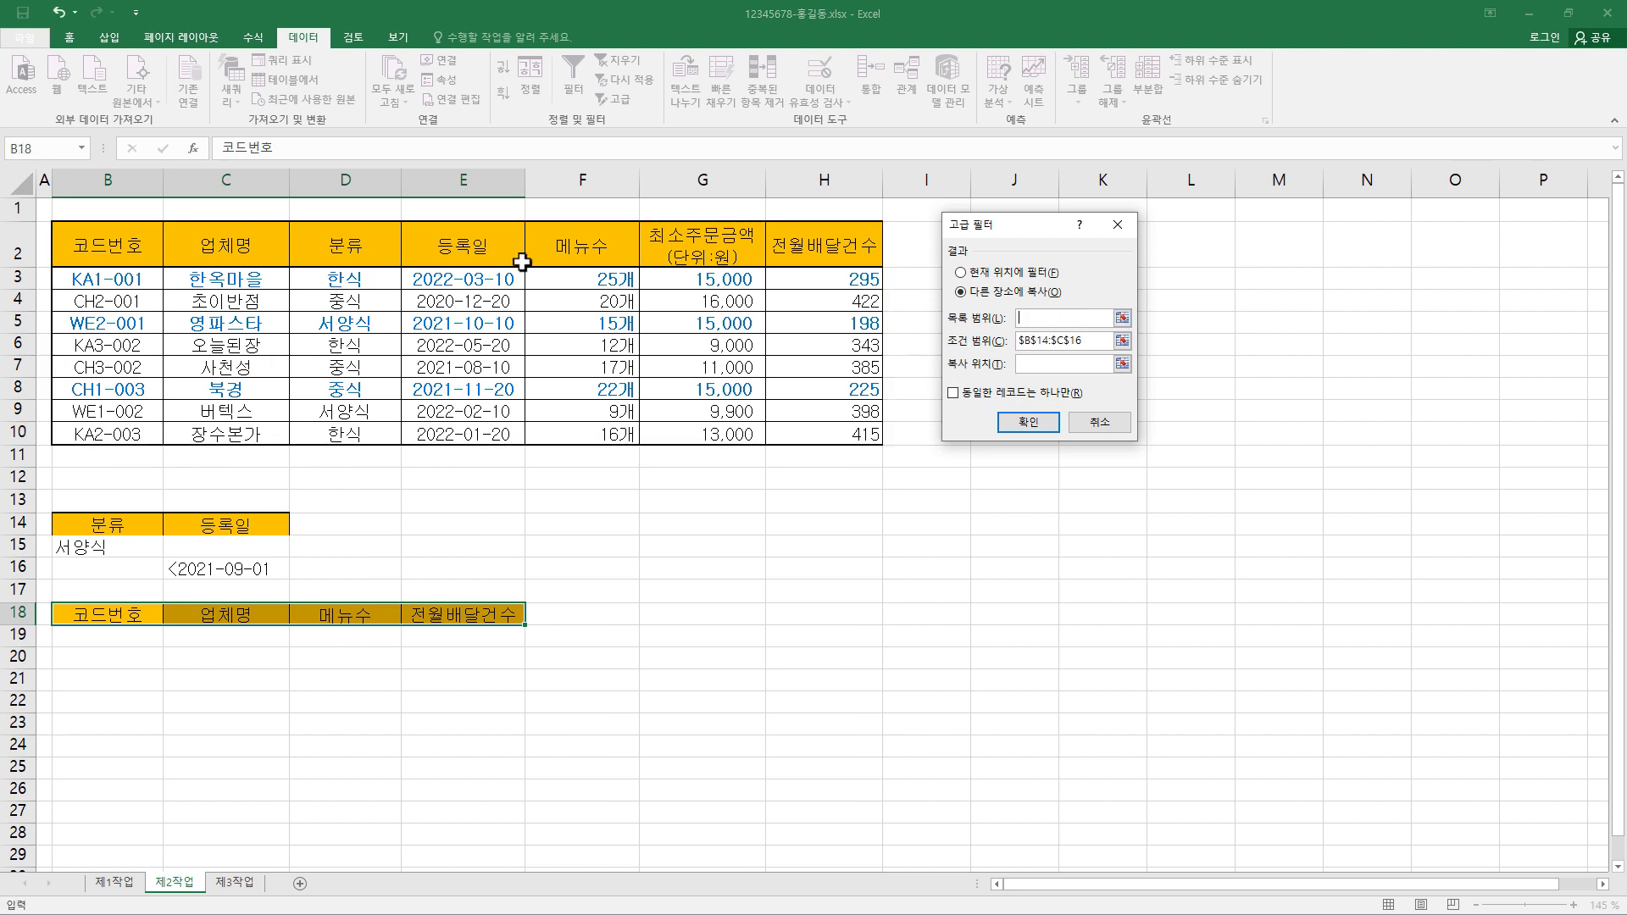
left_click_drag(116, 248, 838, 430)
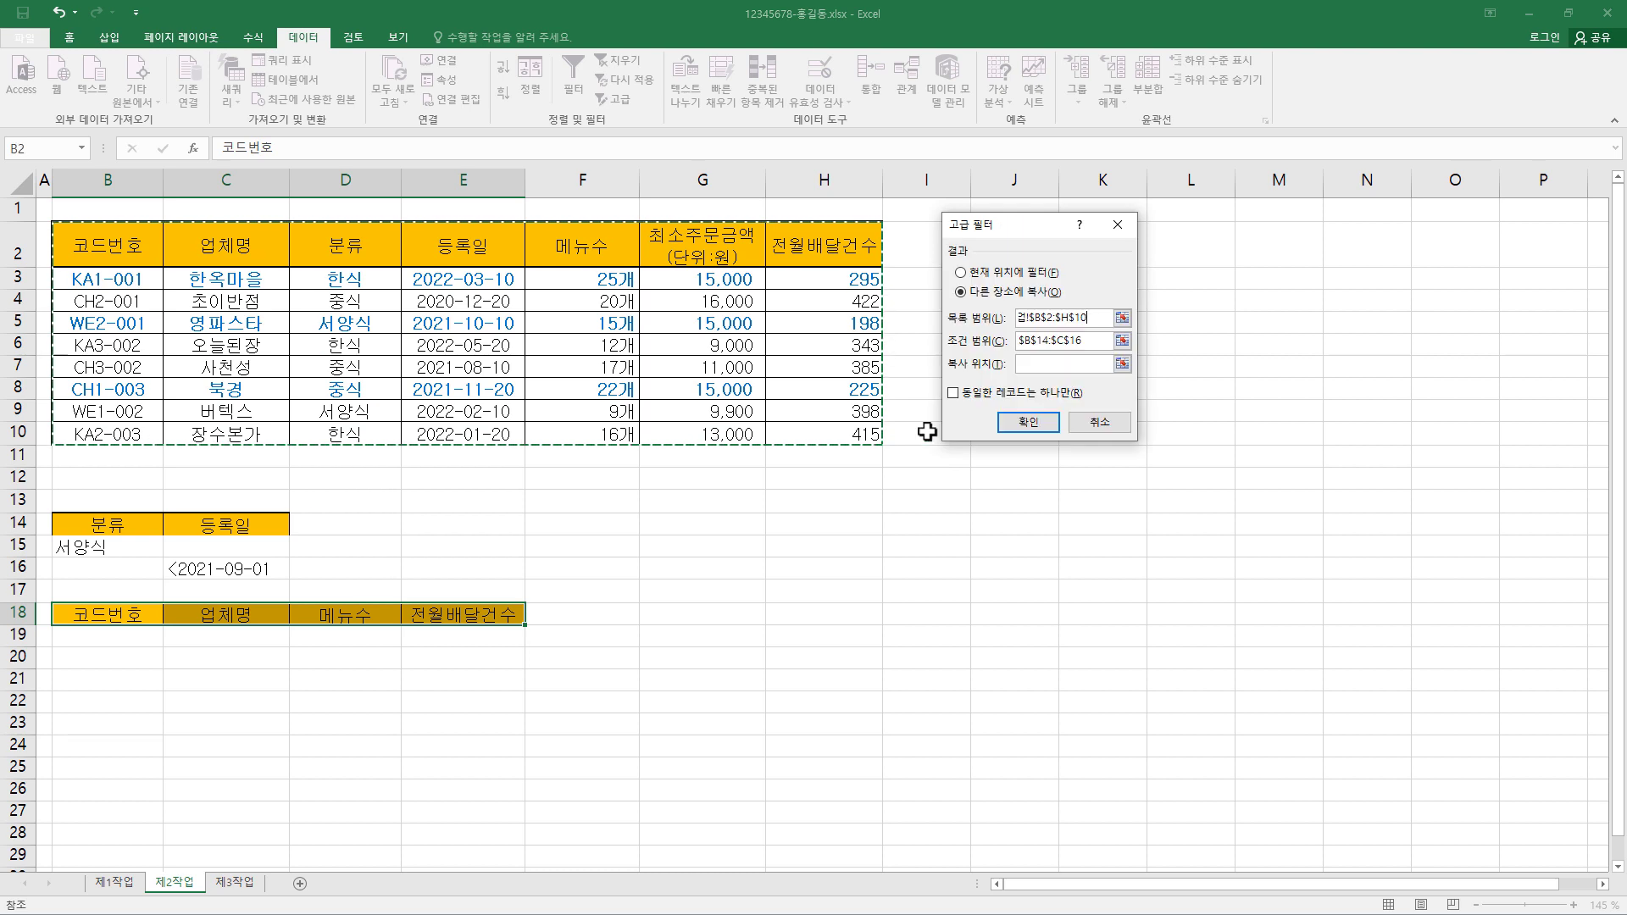
left_click_drag(1026, 322, 929, 321)
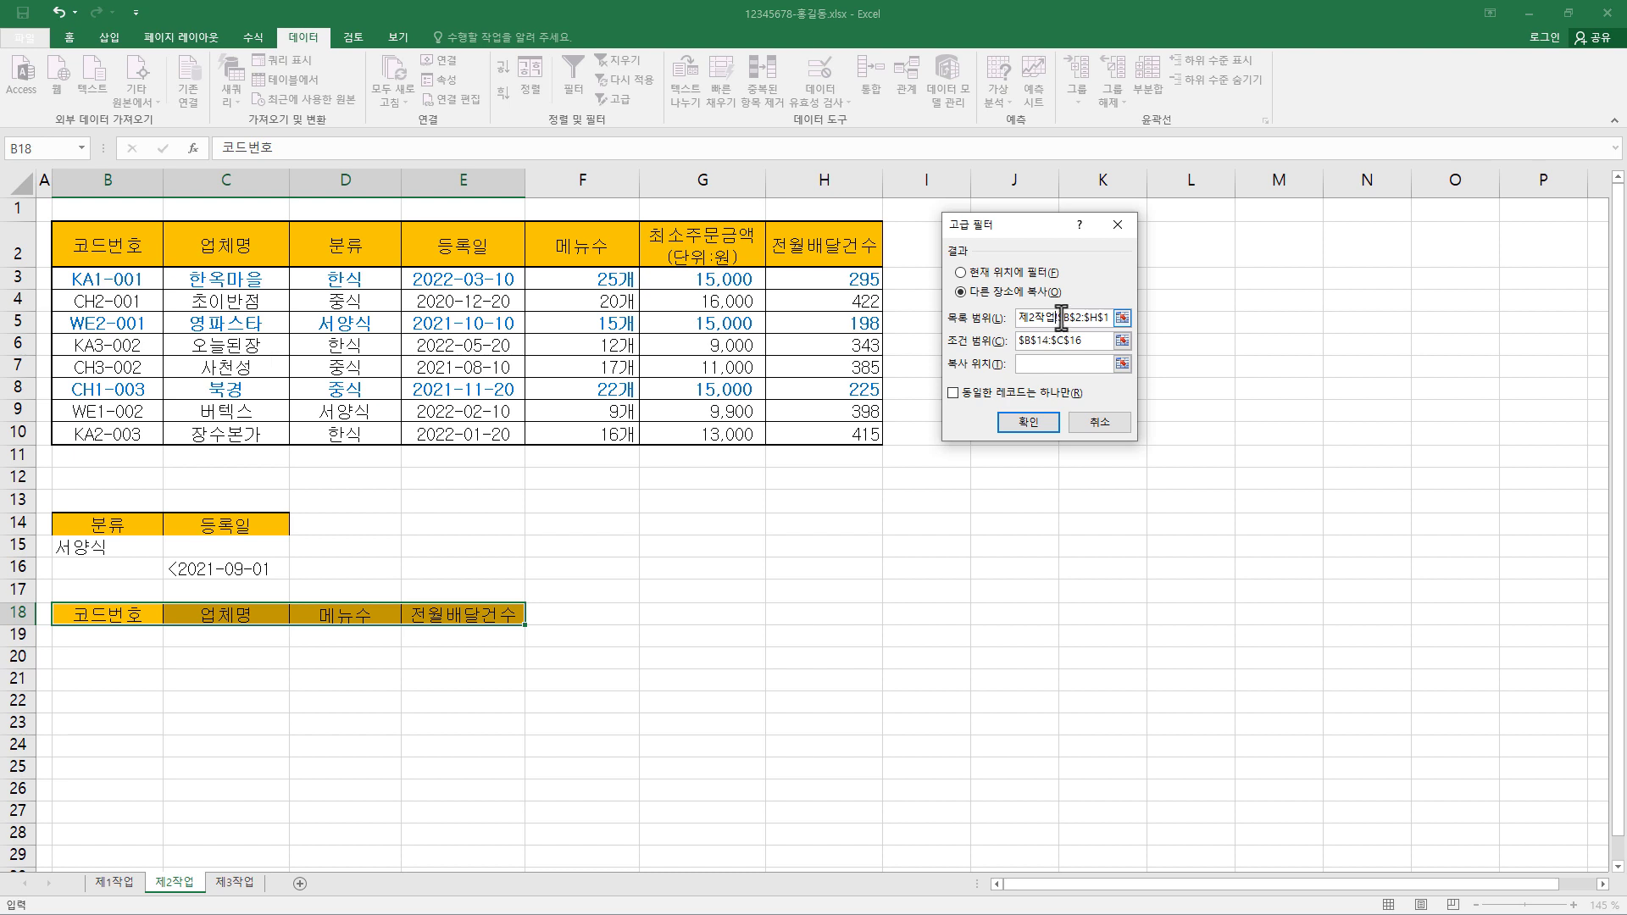
left_click_drag(1109, 320, 882, 318)
left_click(1068, 322)
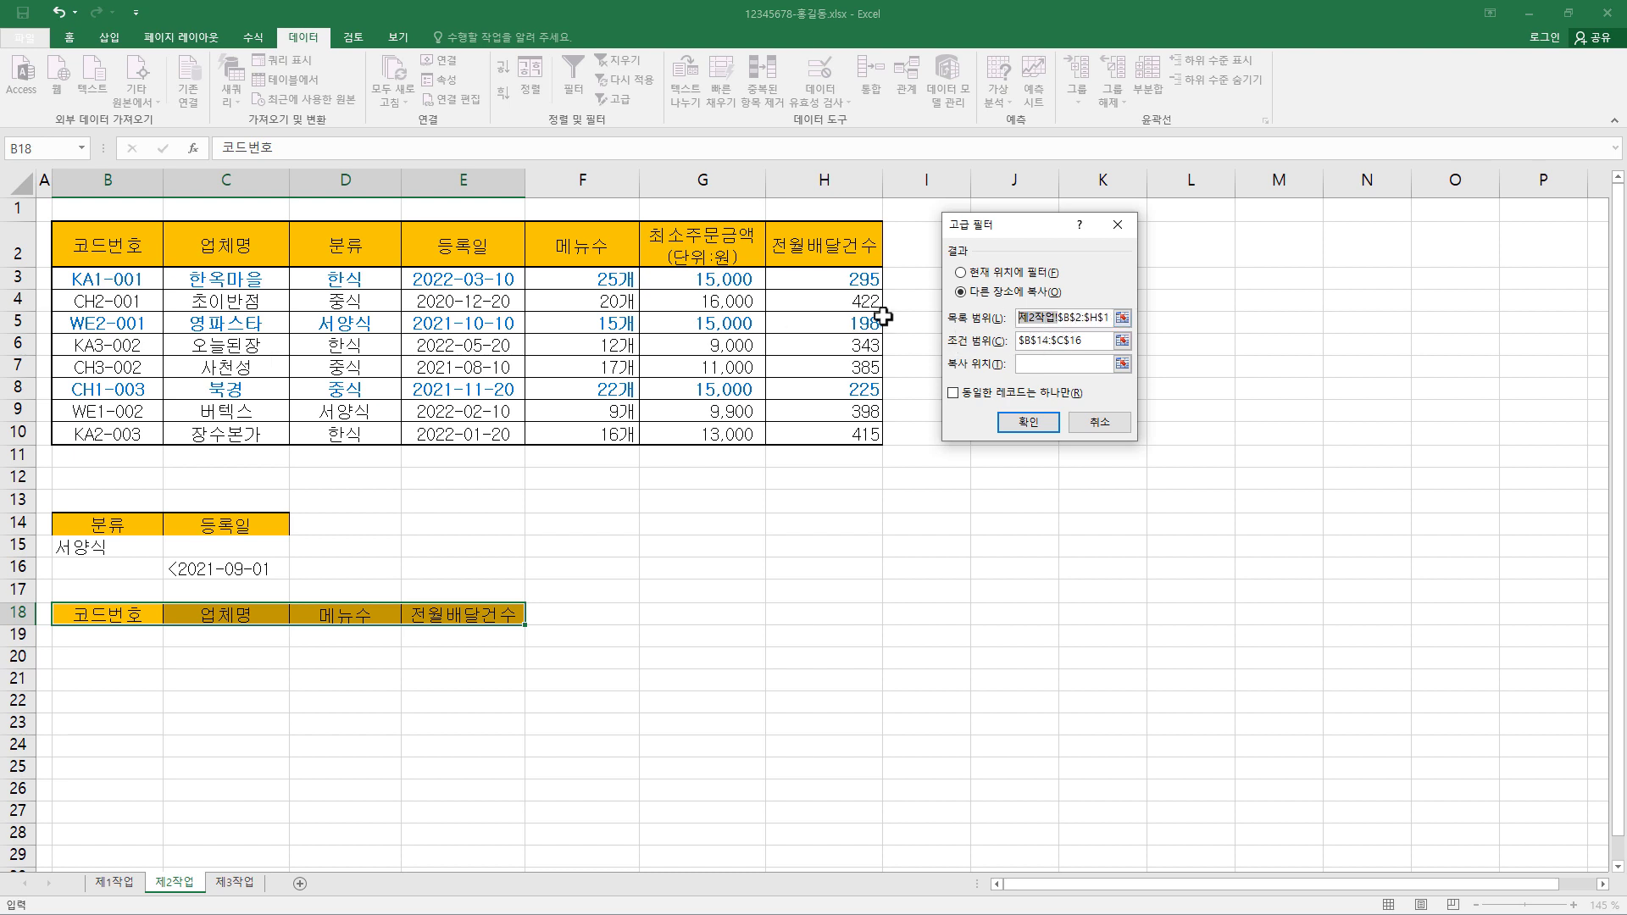
key("Delete")
Set the advanced filter's criteria range to $B$14:$C$16
left_click(1085, 339)
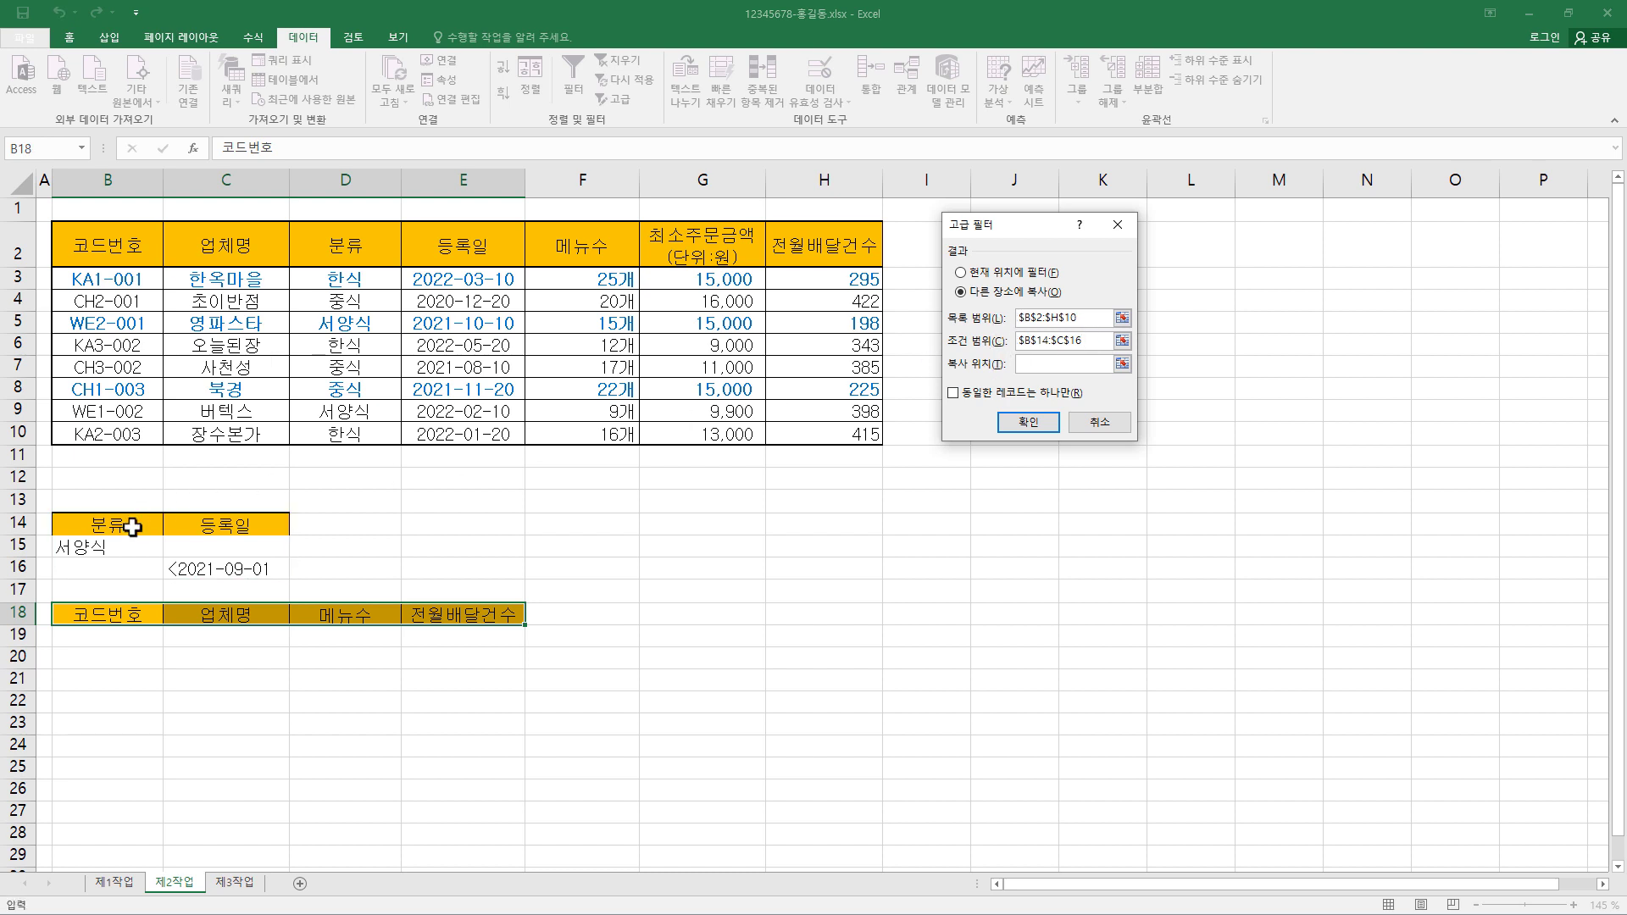
left_click_drag(126, 531, 267, 557)
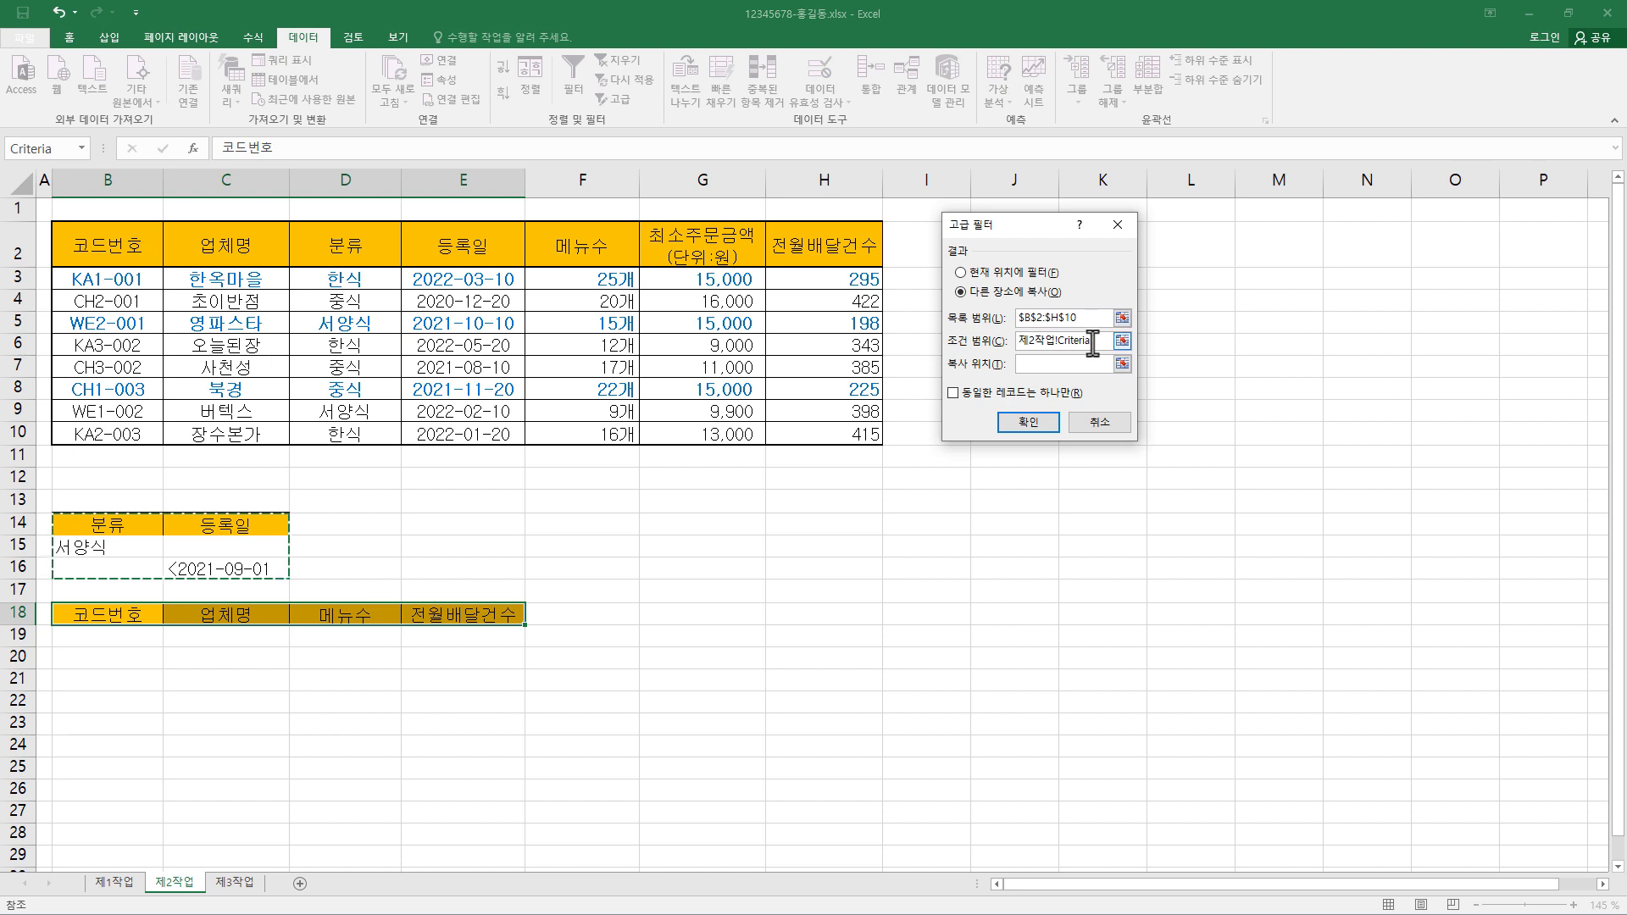
left_click_drag(1092, 340, 817, 344)
key("Delete")
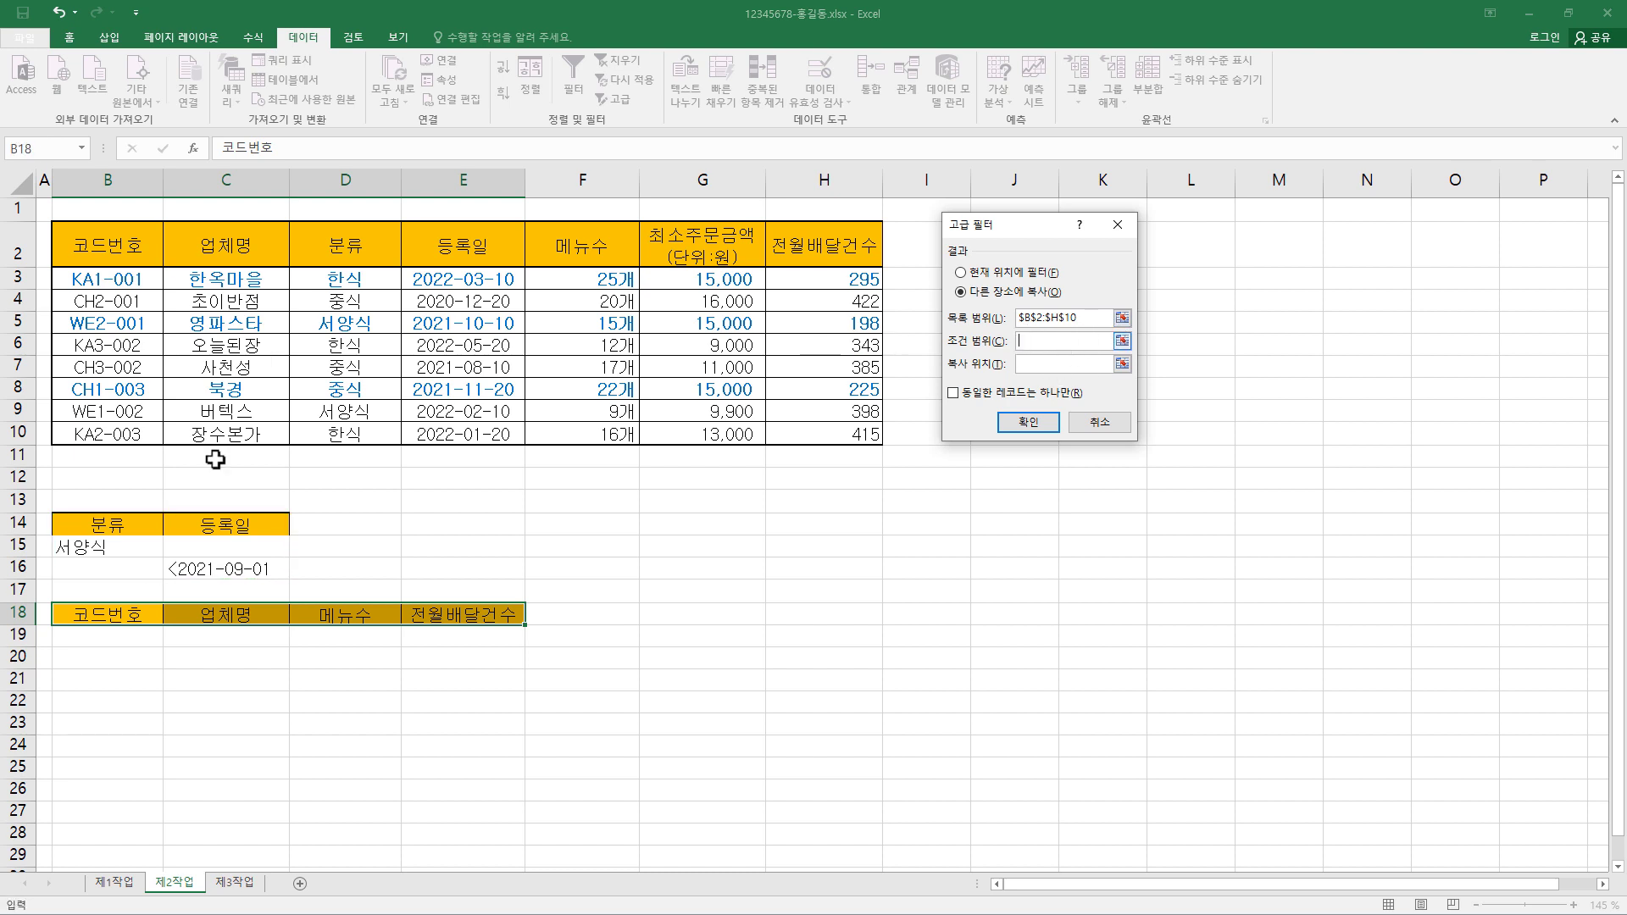
left_click_drag(87, 520, 280, 566)
Set the filter's copy destination to the headers in B18:E18 and run the advanced filter
left_click(1055, 368)
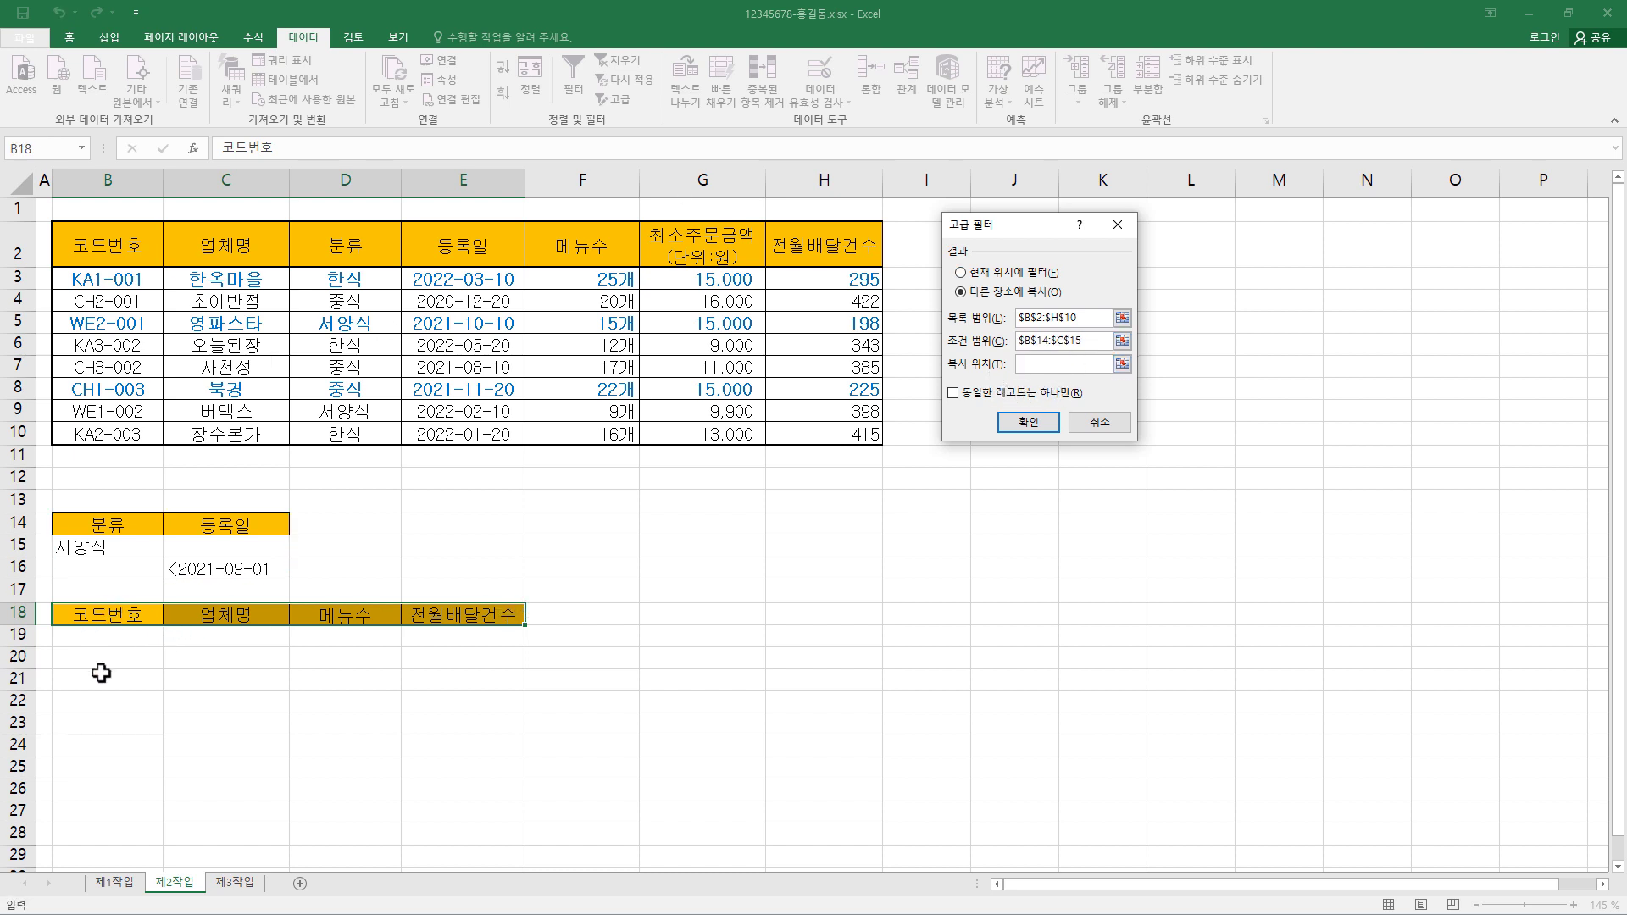
left_click_drag(110, 616, 446, 613)
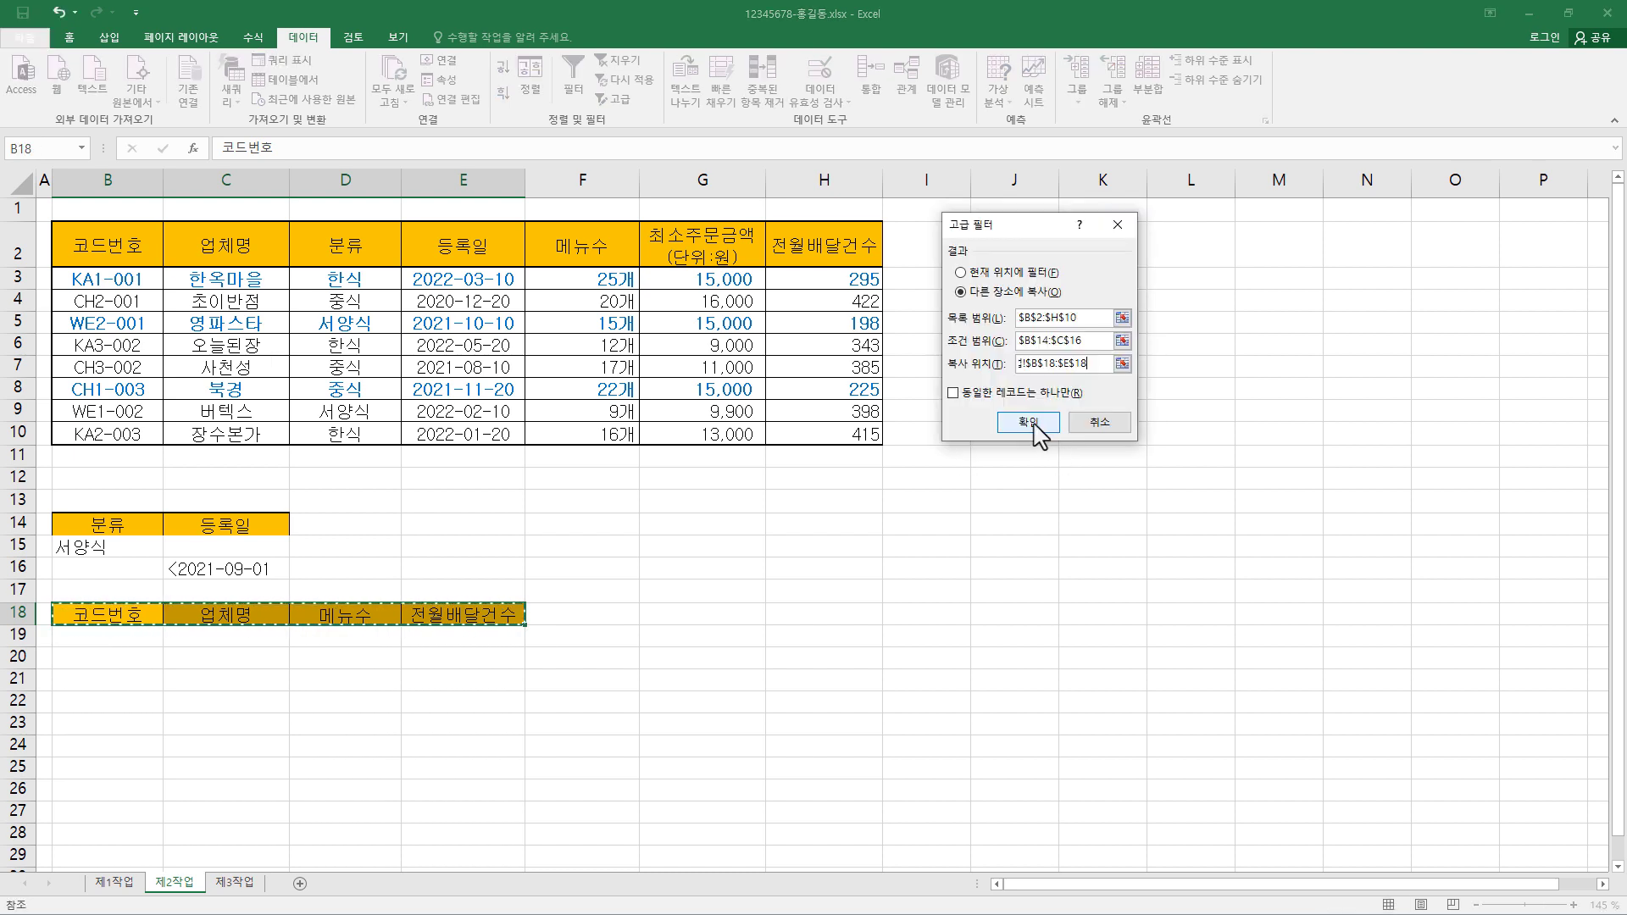
left_click(1034, 433)
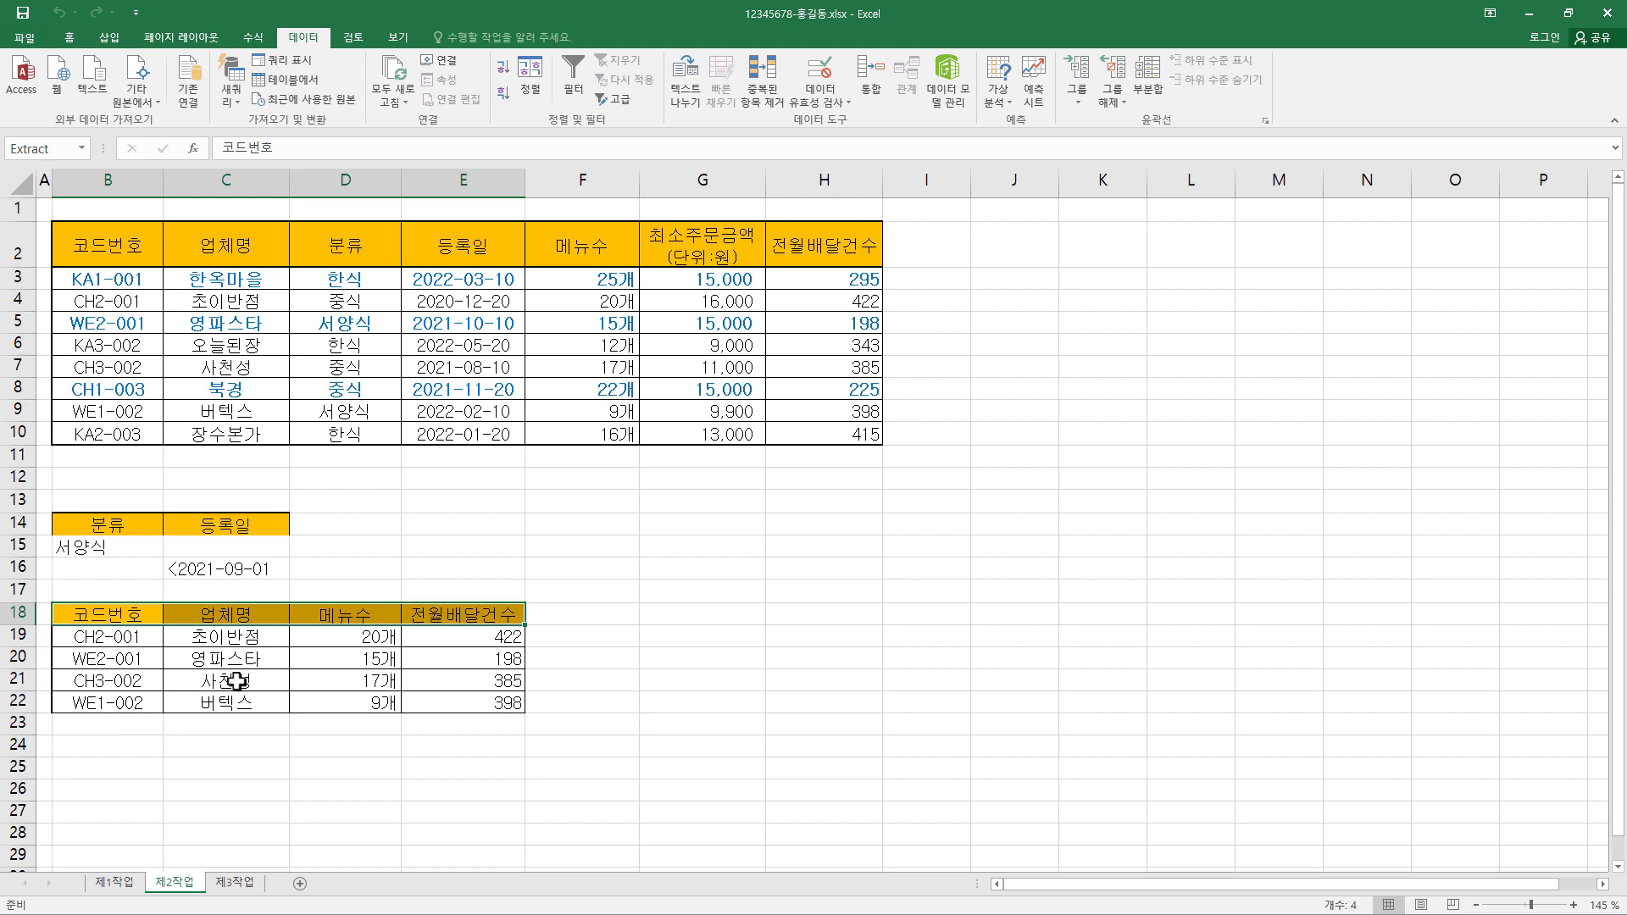
Remove the fill color from the extracted results in B18:E22
left_click_drag(112, 614, 481, 701)
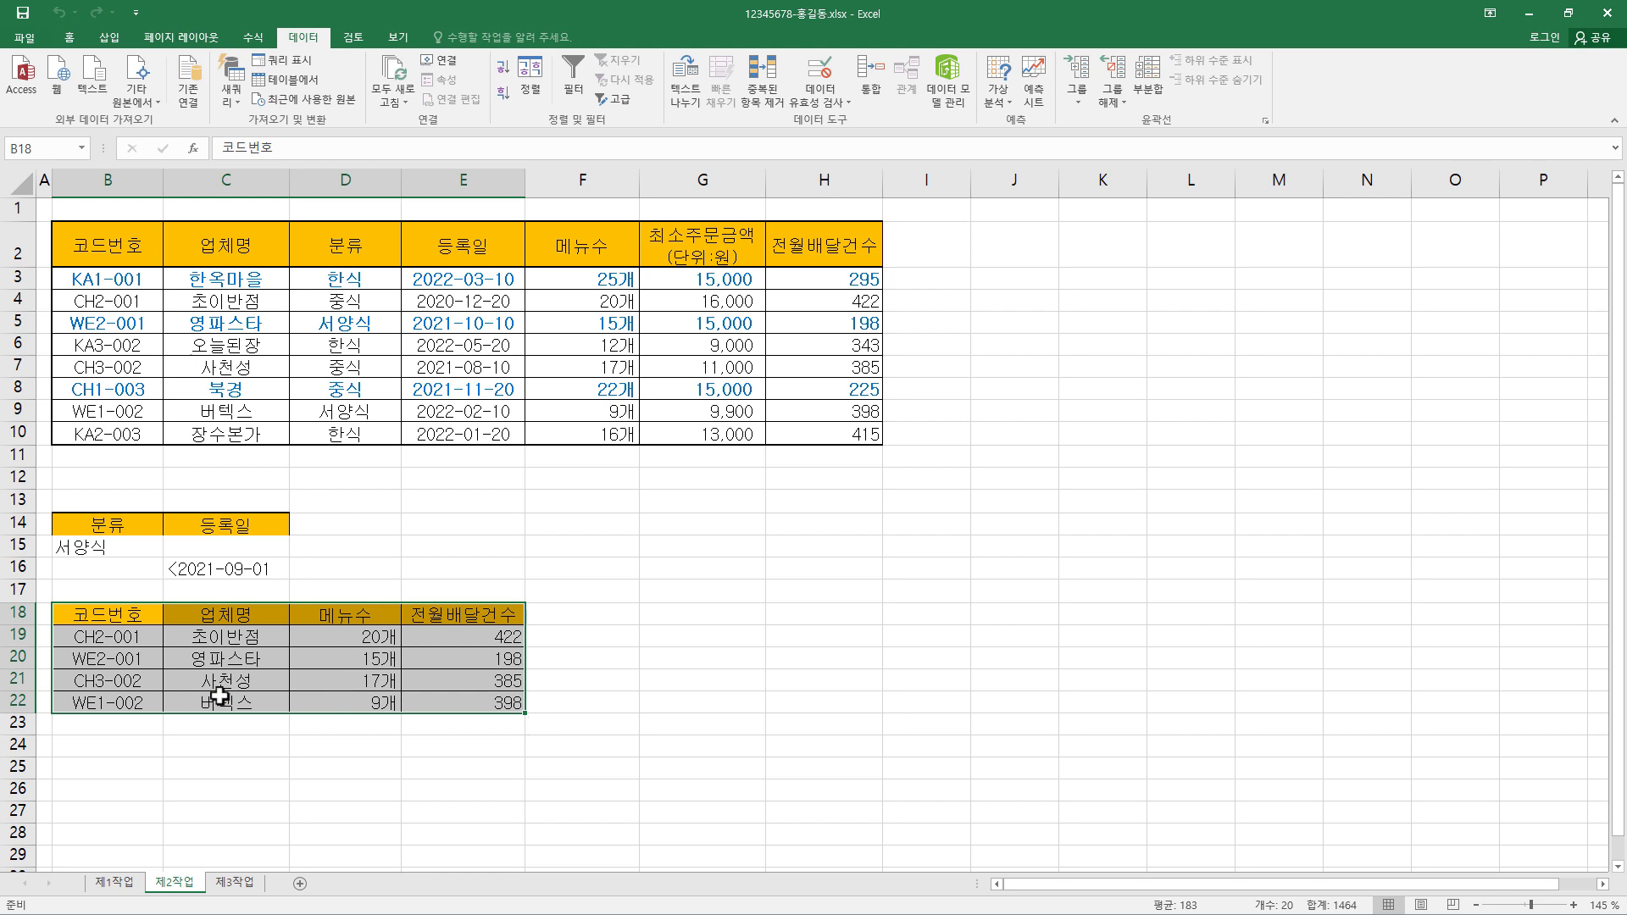
left_click(69, 37)
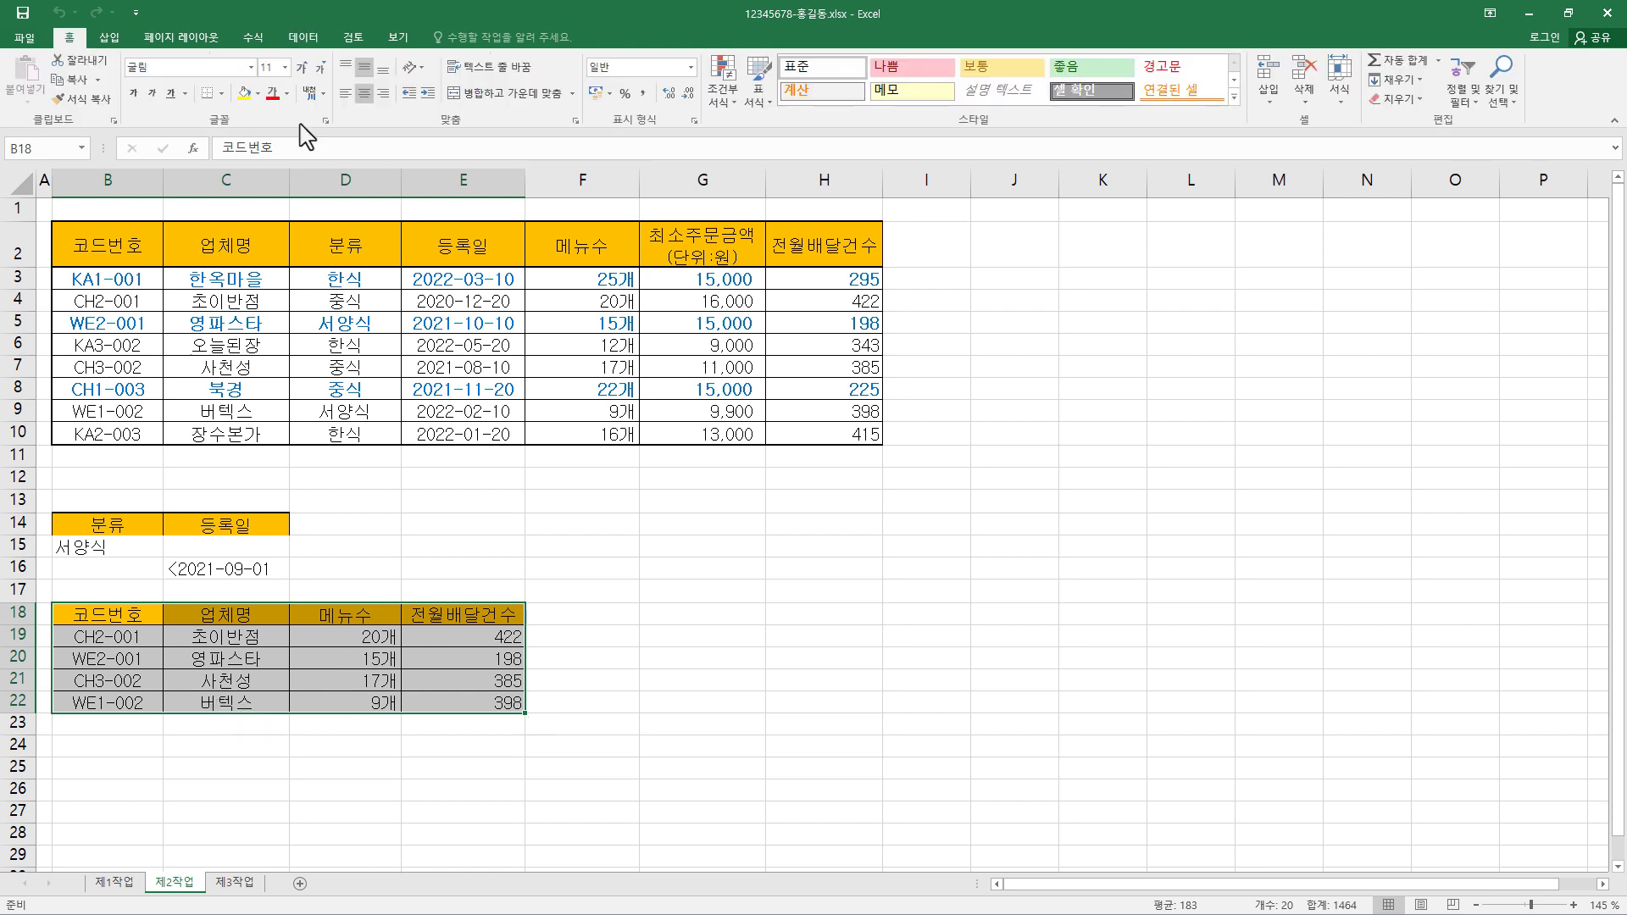
left_click(257, 95)
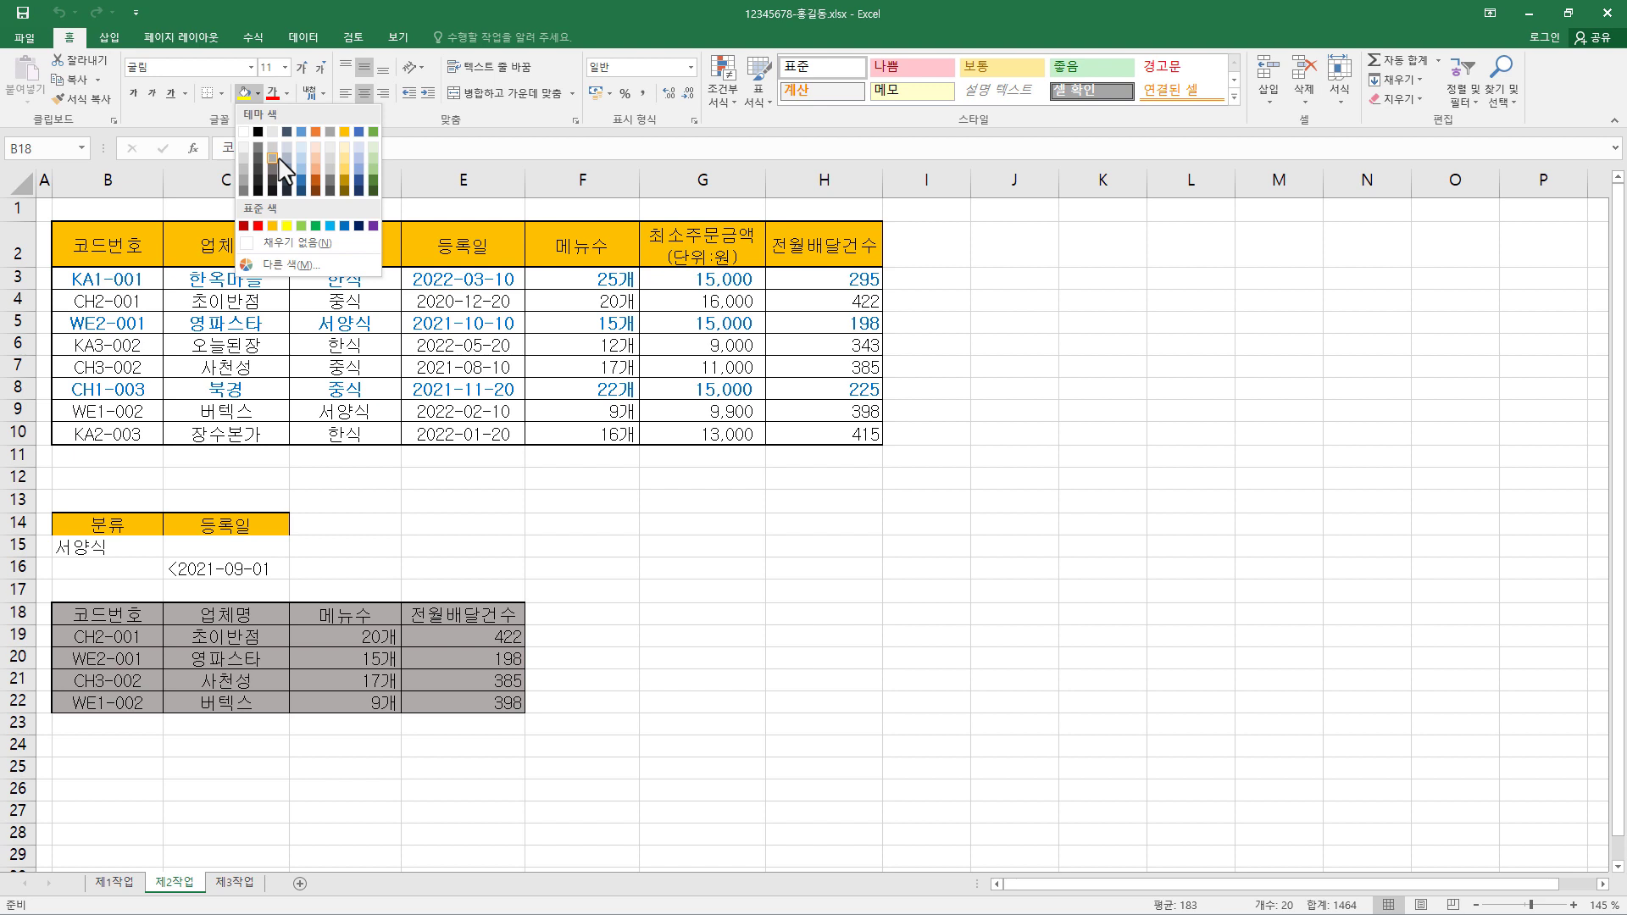
left_click(324, 241)
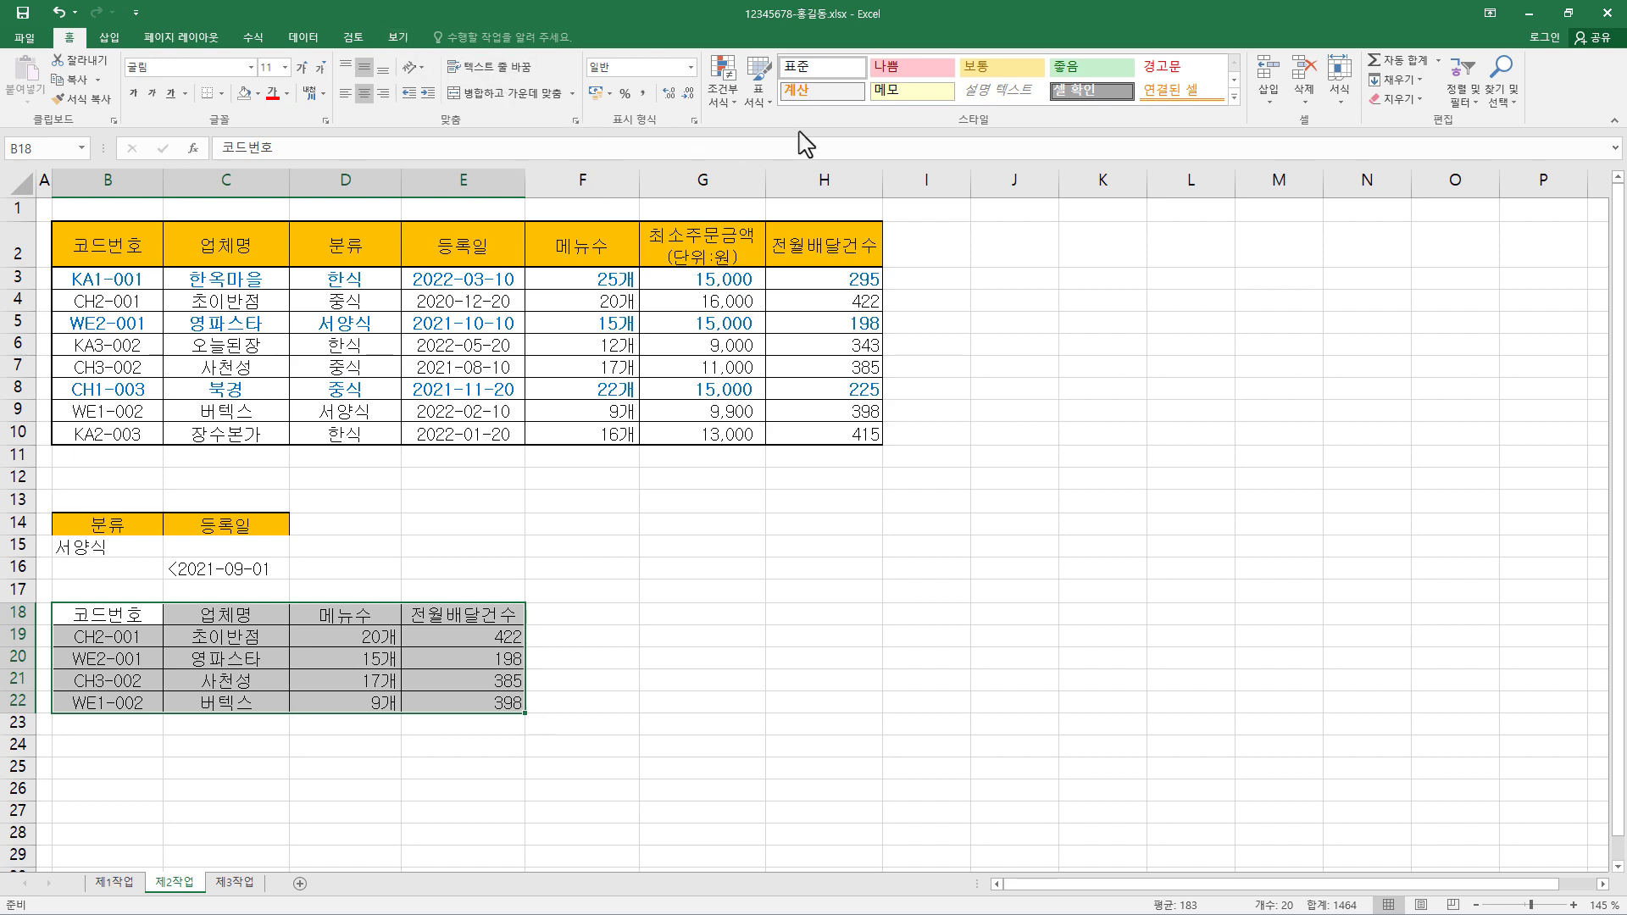
Format B18:E22 as a table with headers using the green style in the first 보통 row, and turn off its filter buttons
left_click(763, 102)
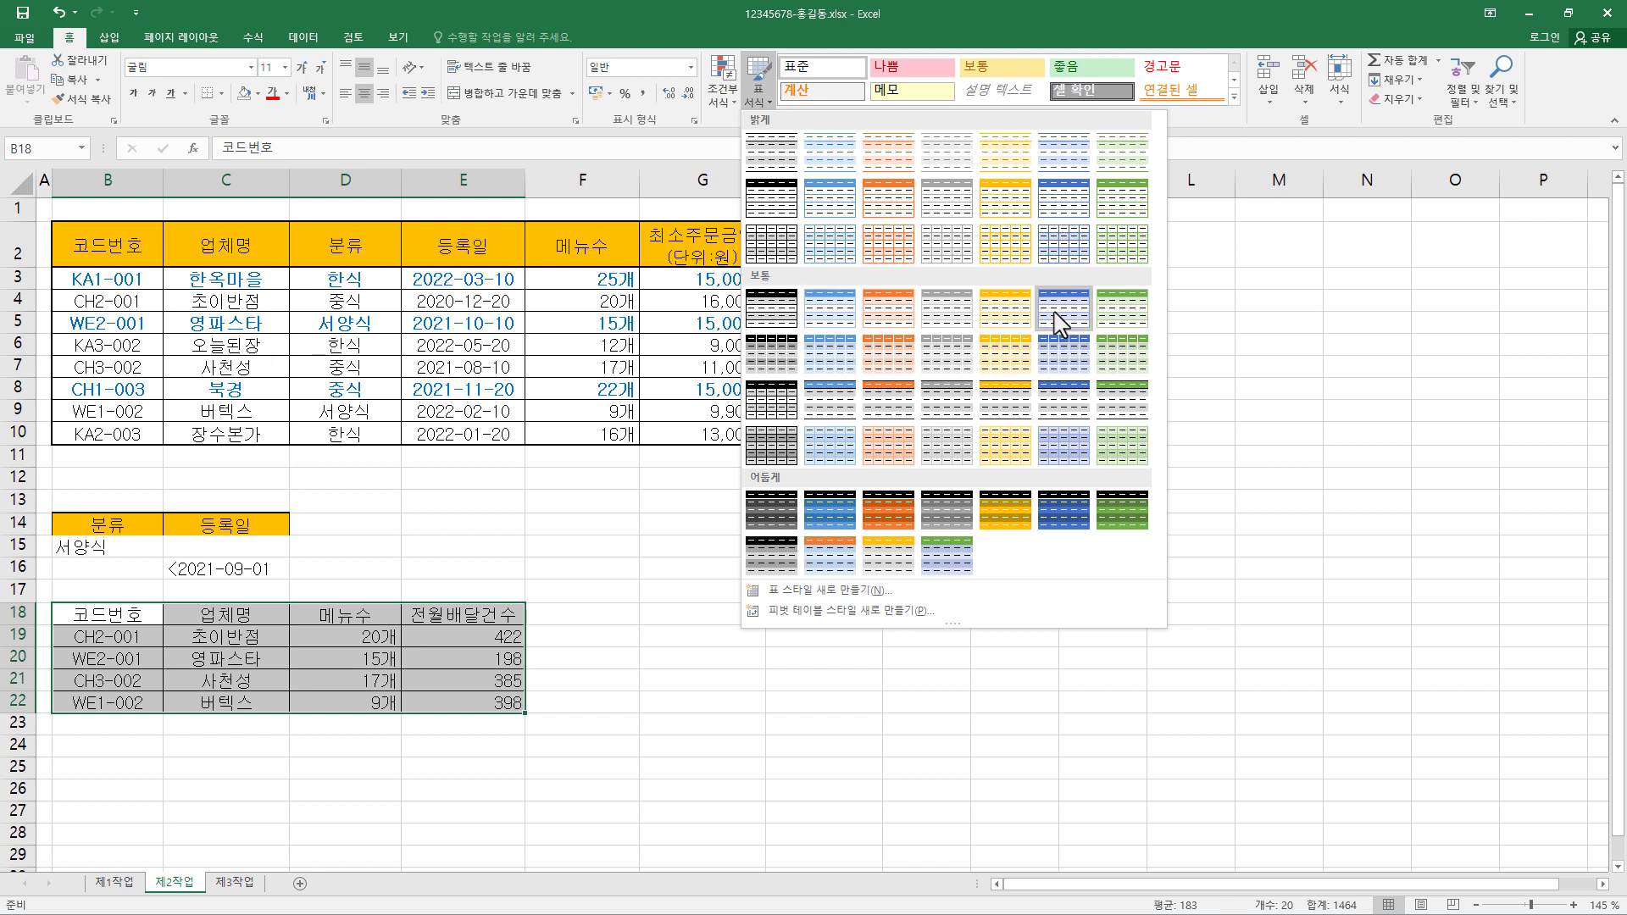
left_click(1117, 318)
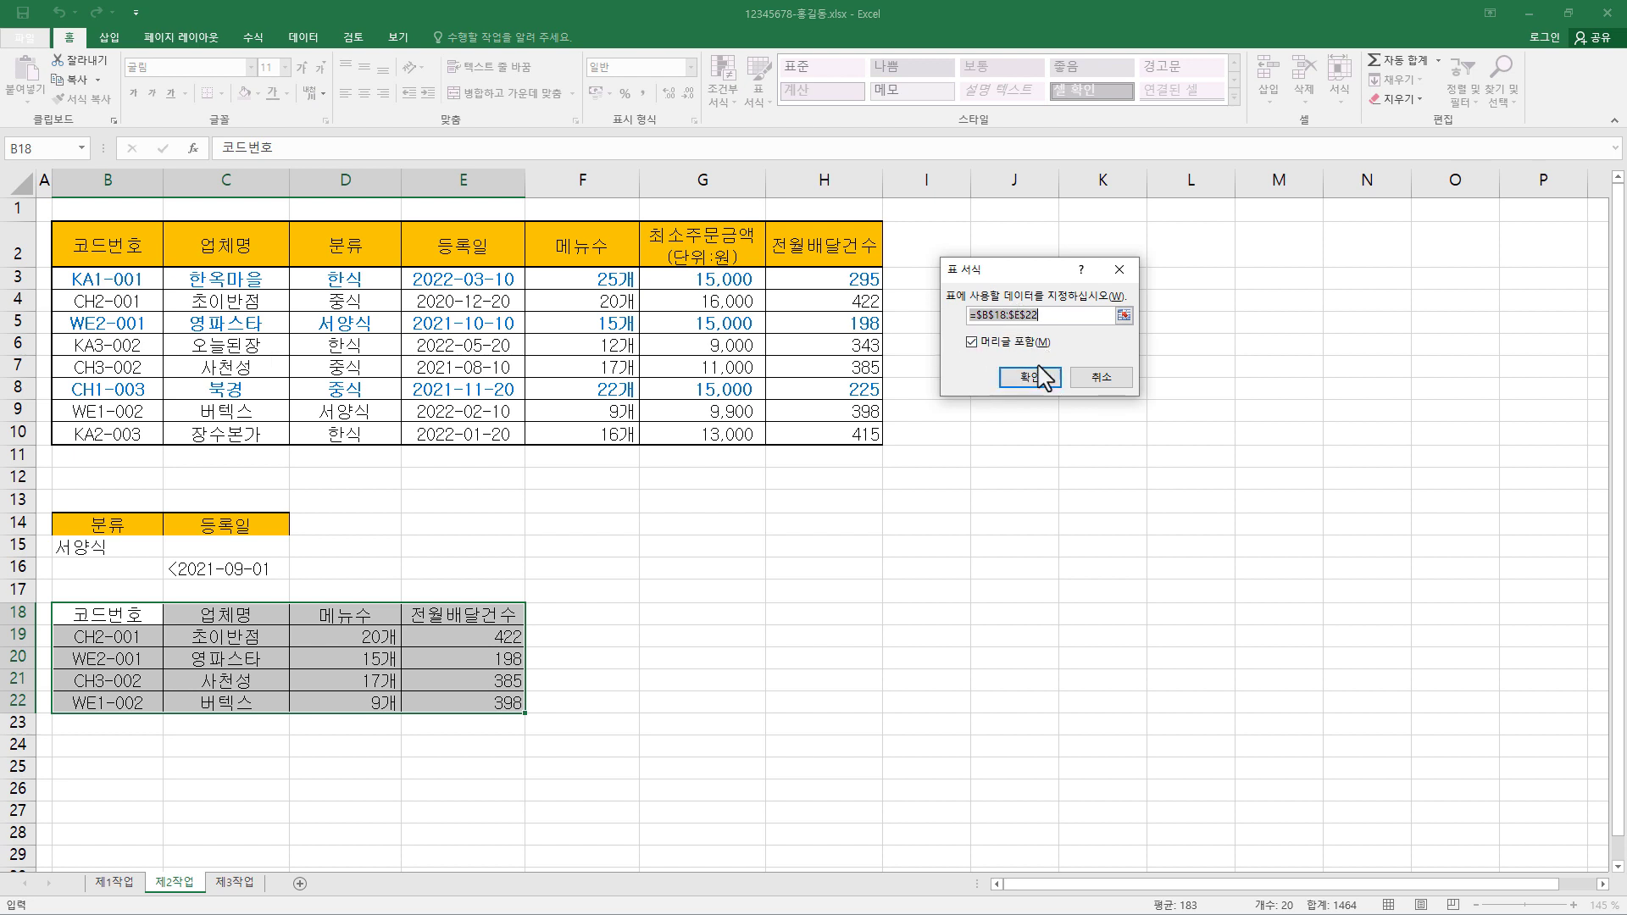
left_click(1028, 378)
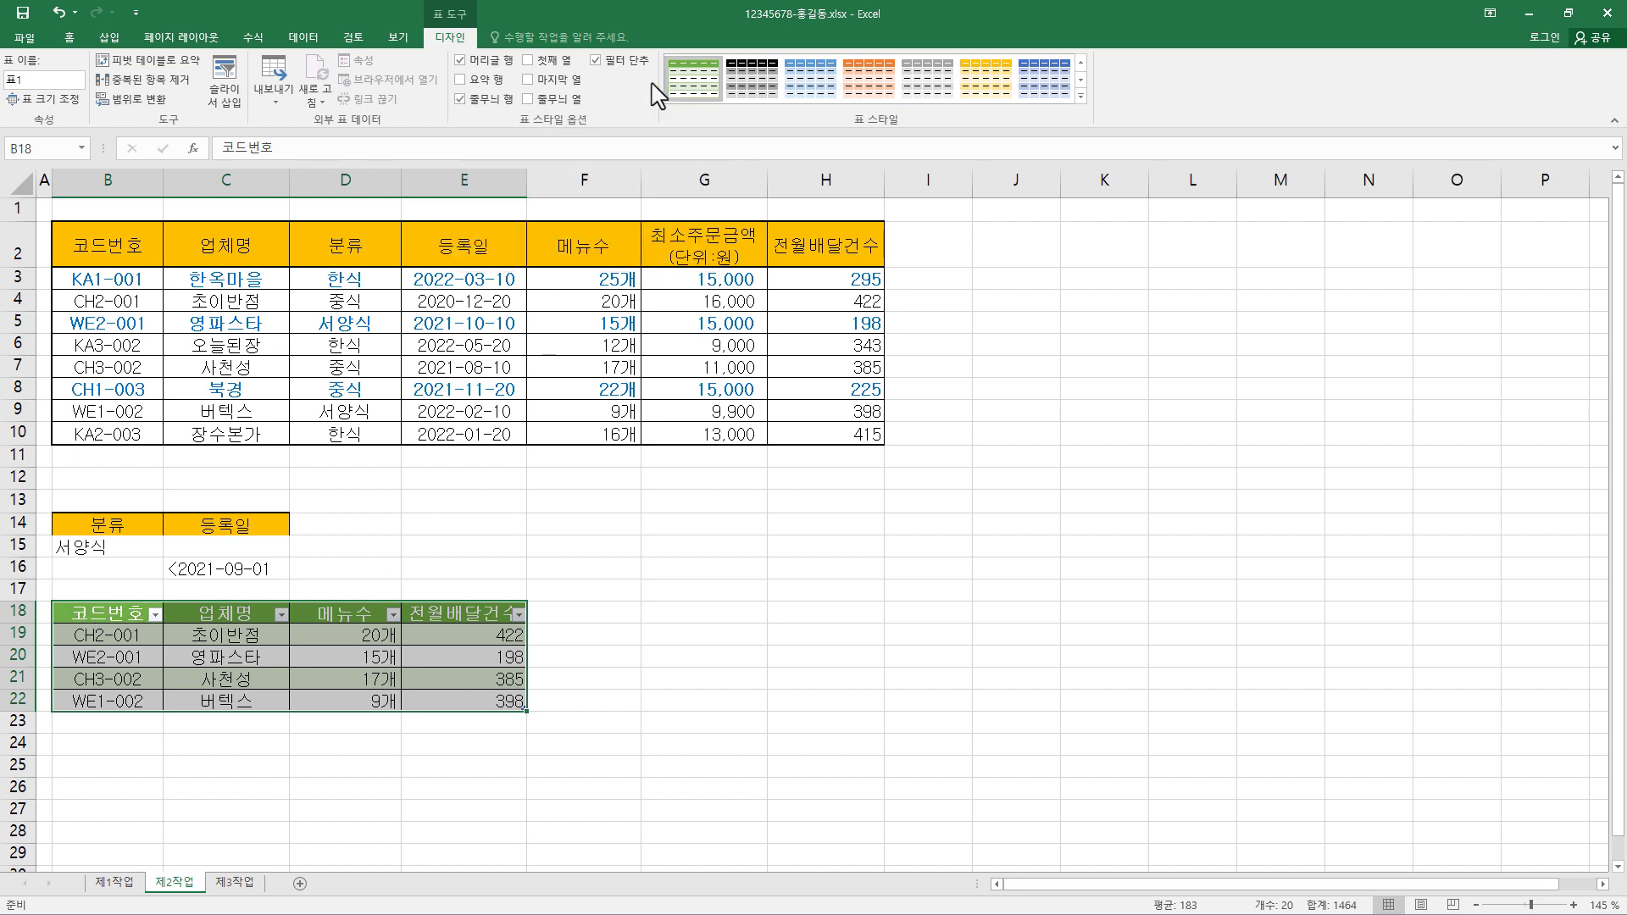
left_click(601, 61)
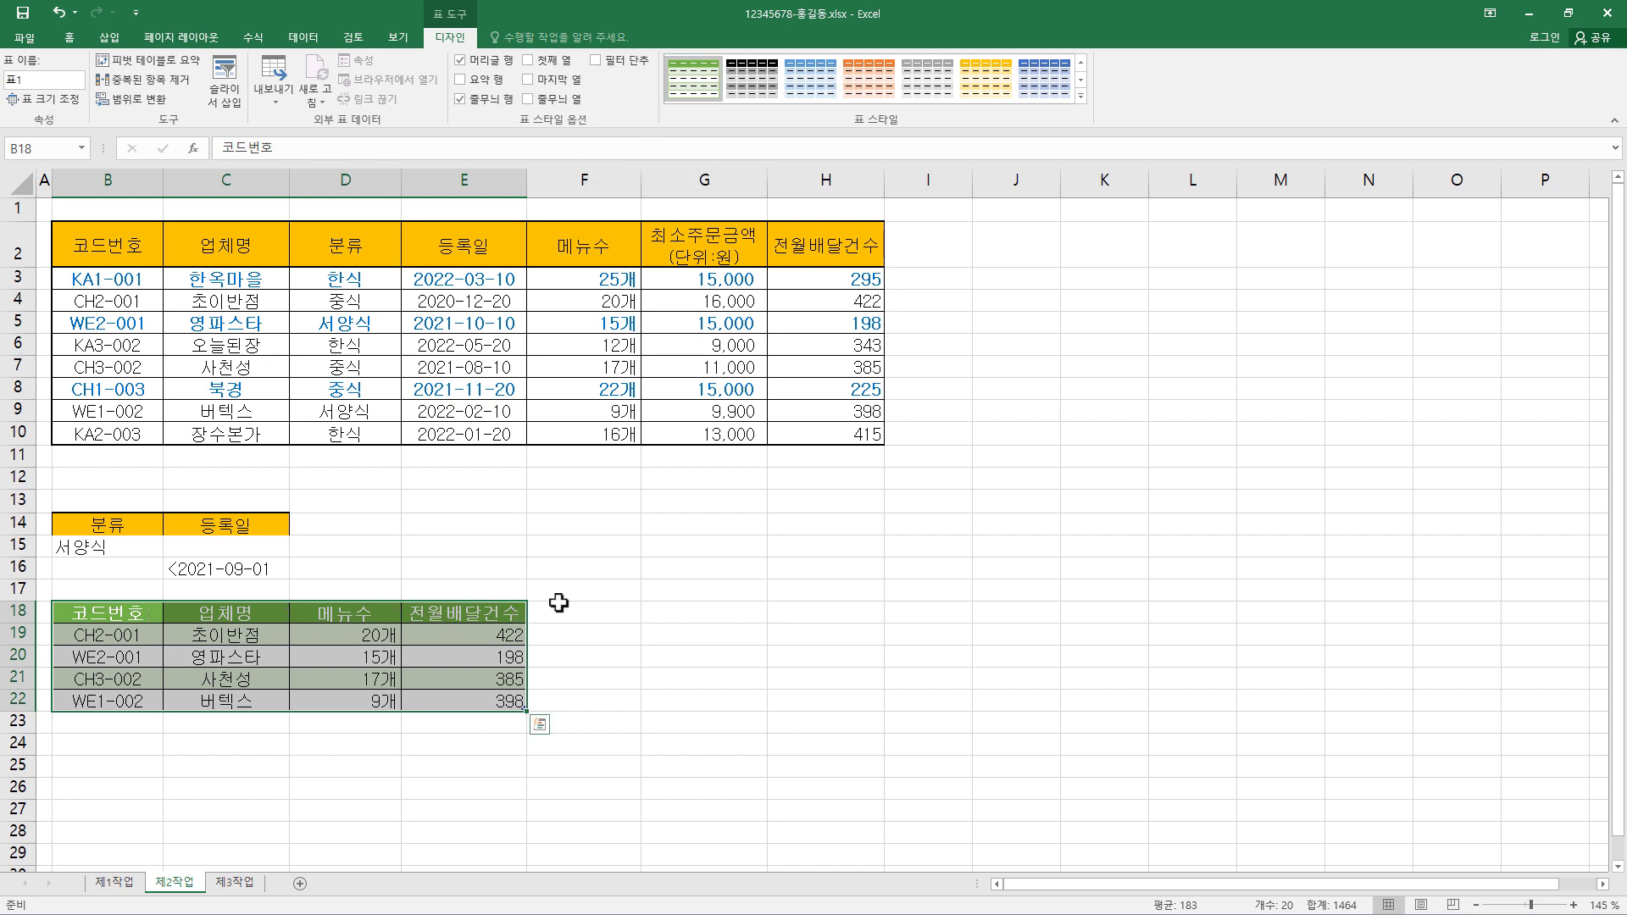
left_click(558, 602)
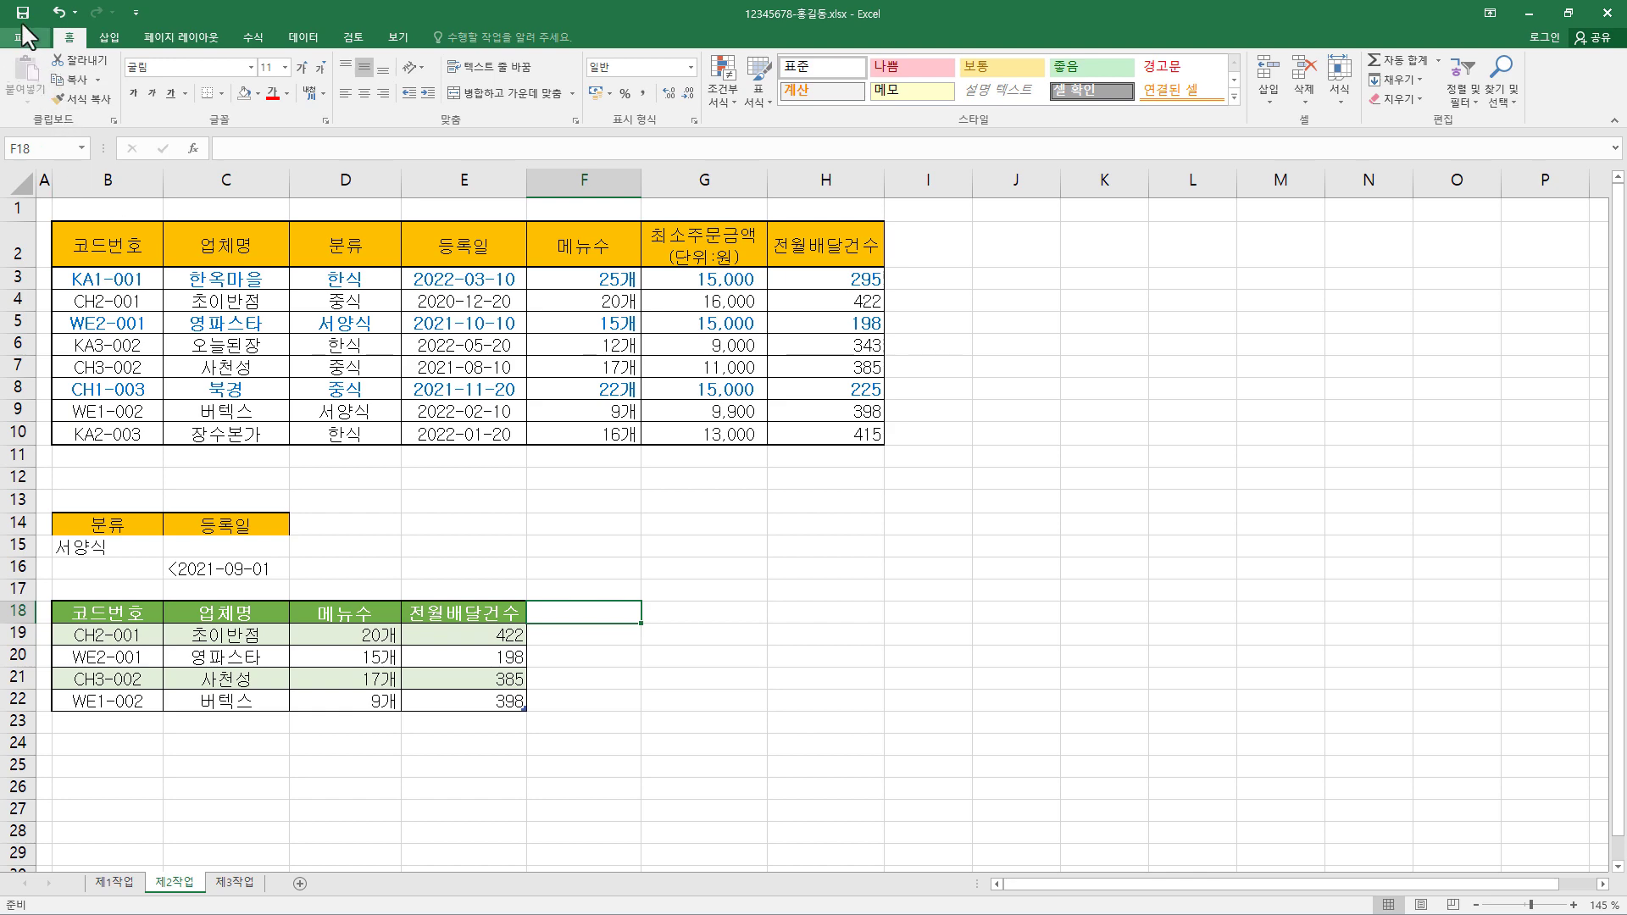
Switch to the 제3작업 worksheet
left_click(234, 883)
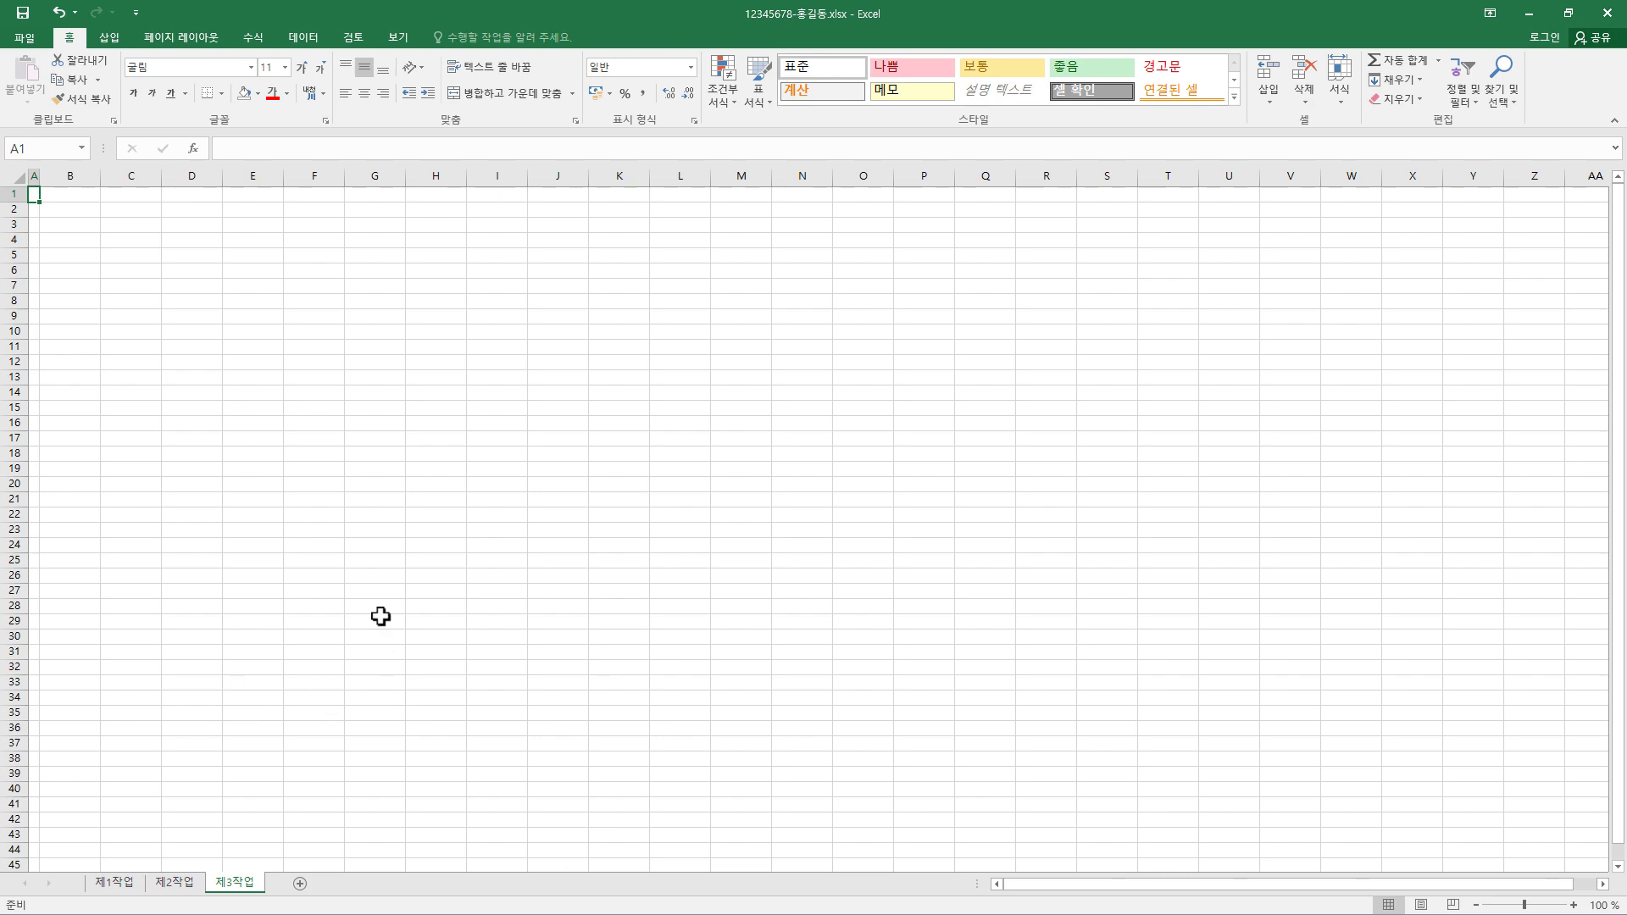
Create a pivot table from 제1작업 range B4:H12, placing it on the existing 제3작업 worksheet at cell B2
left_click(119, 888)
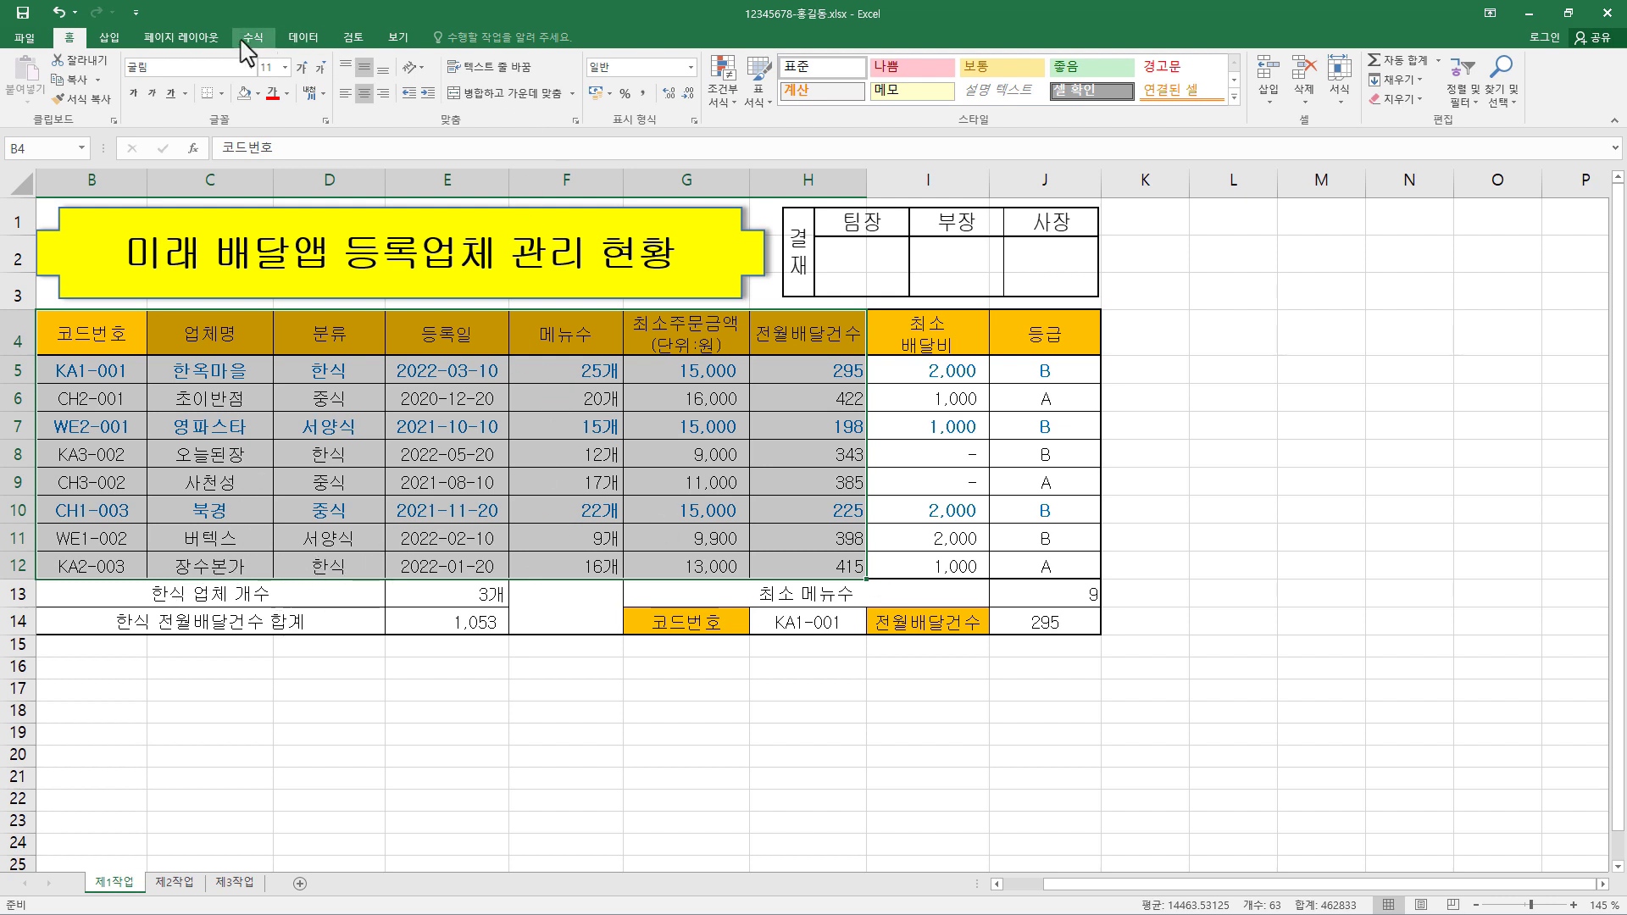
left_click(108, 38)
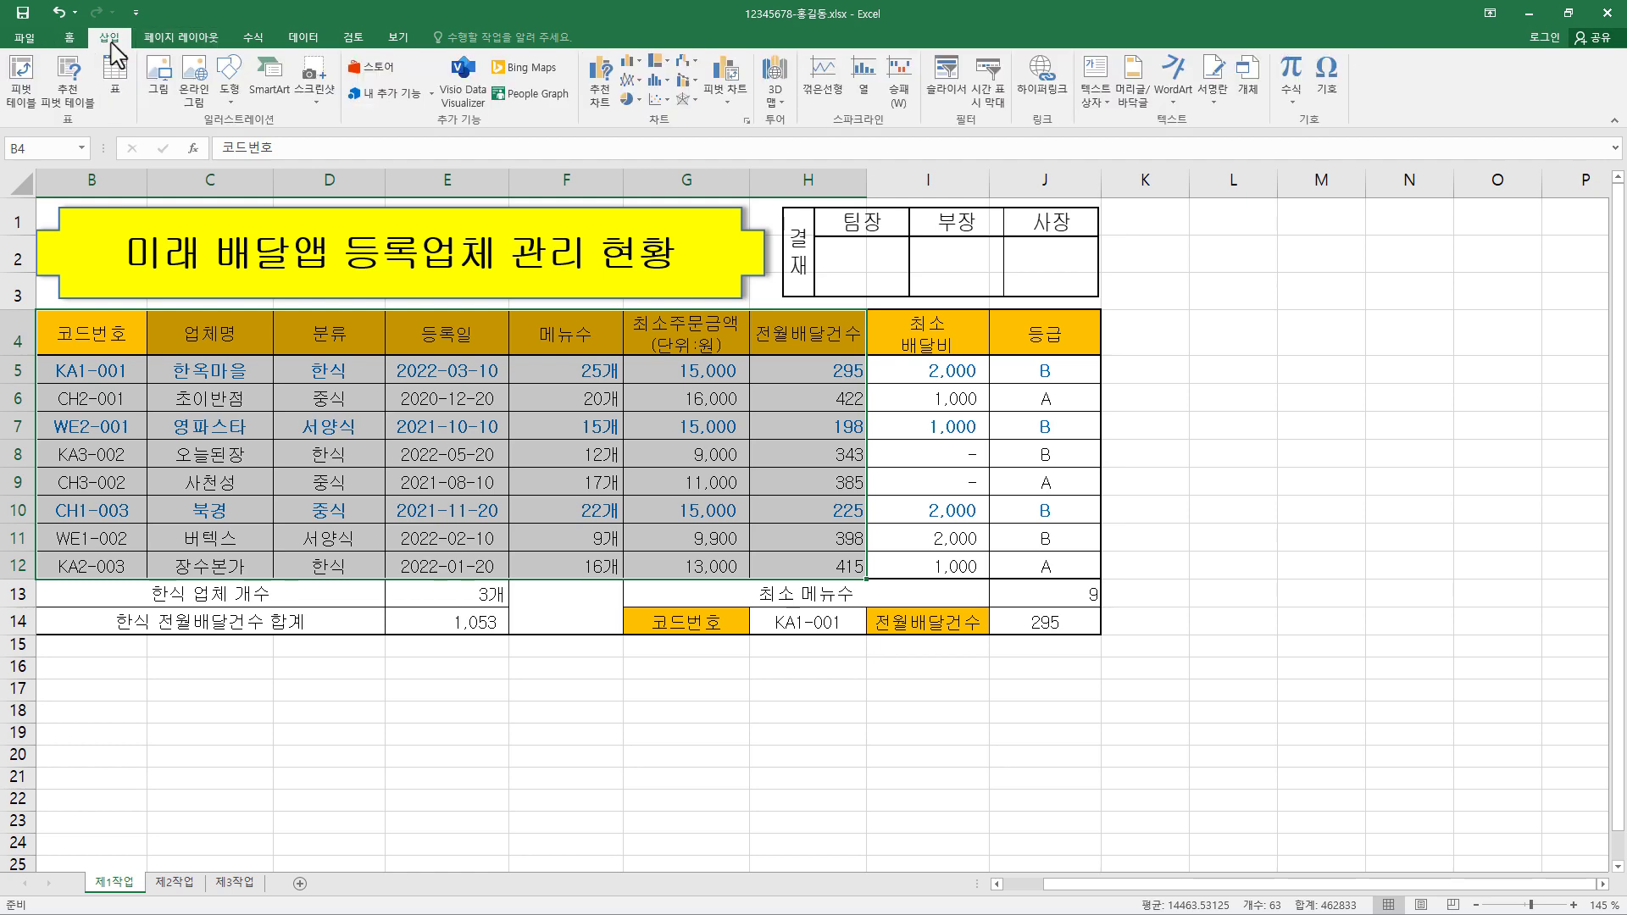
left_click(22, 95)
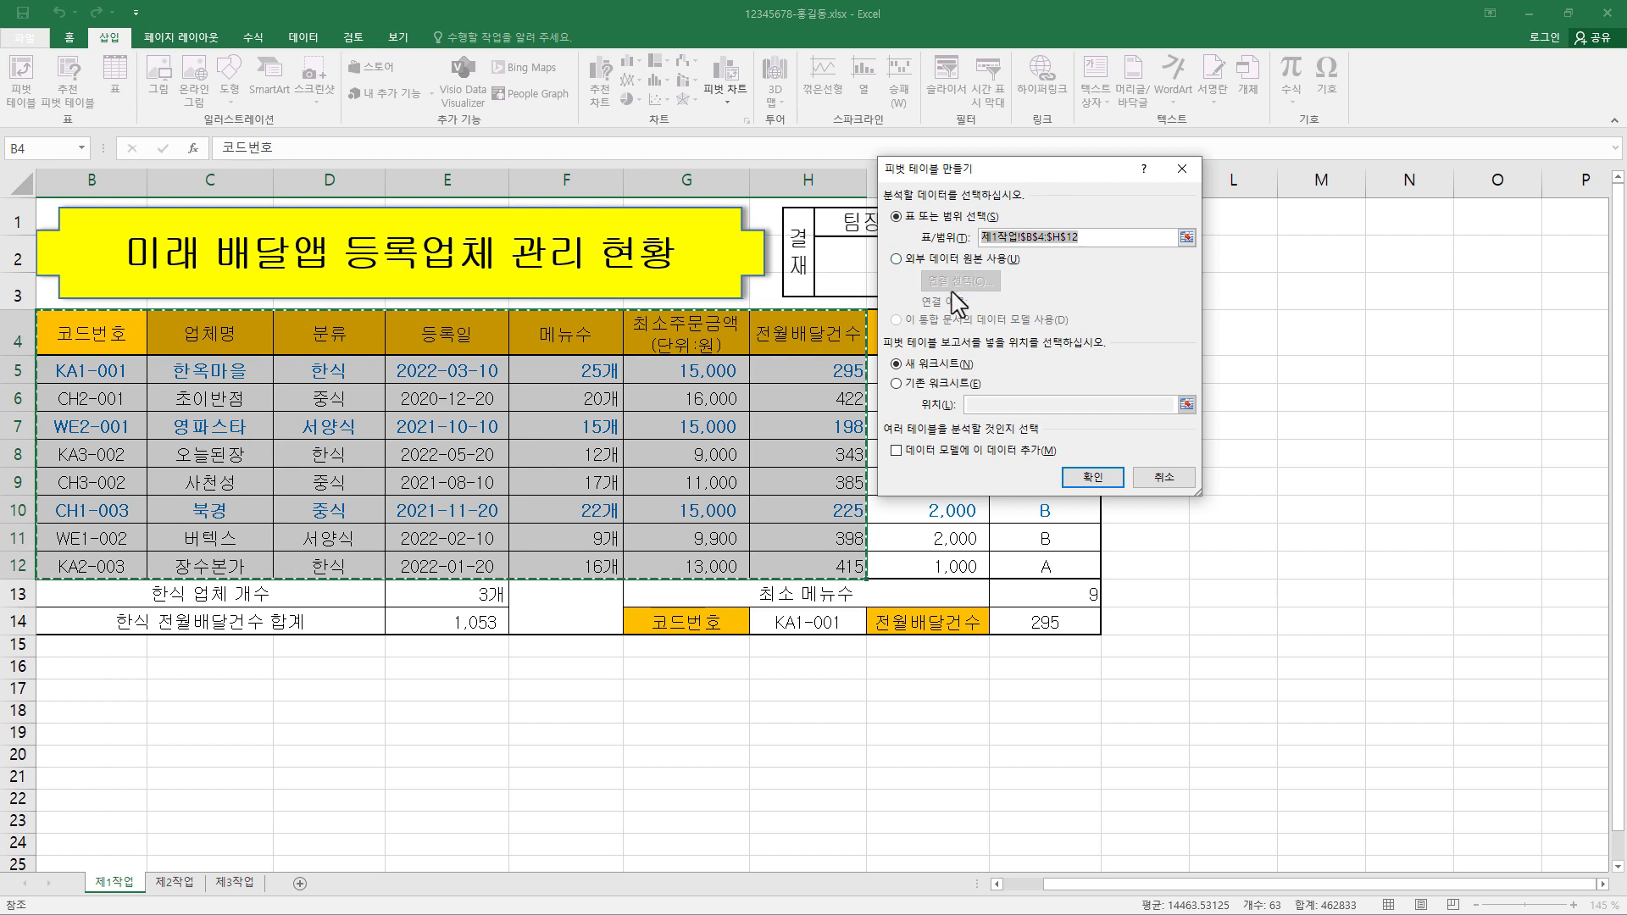
left_click(932, 383)
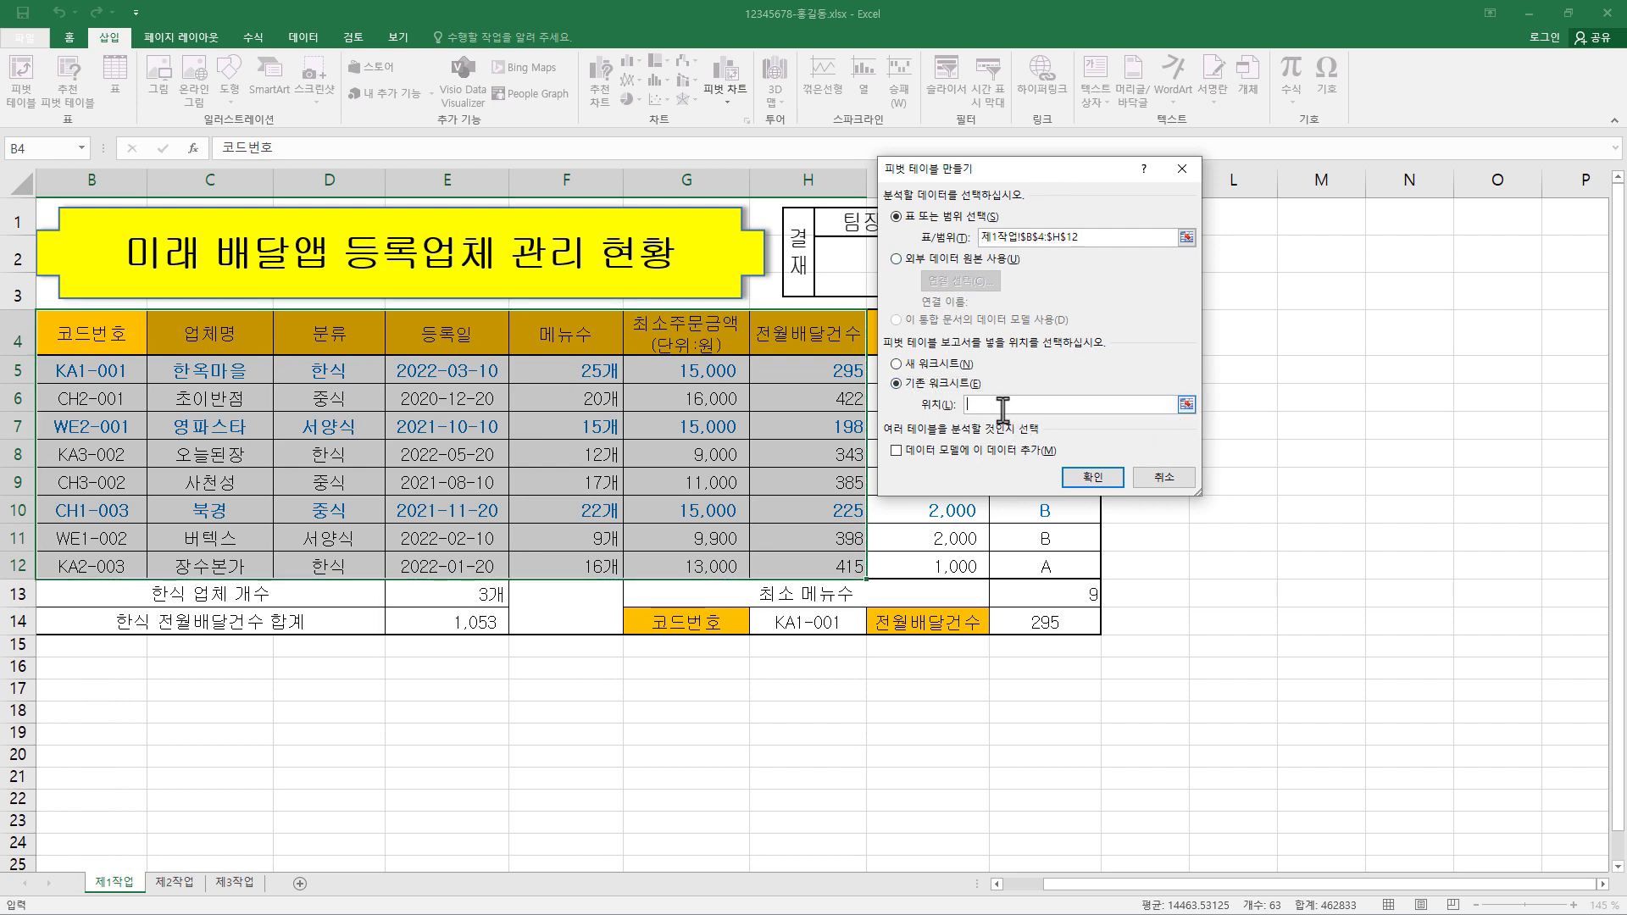
left_click(235, 883)
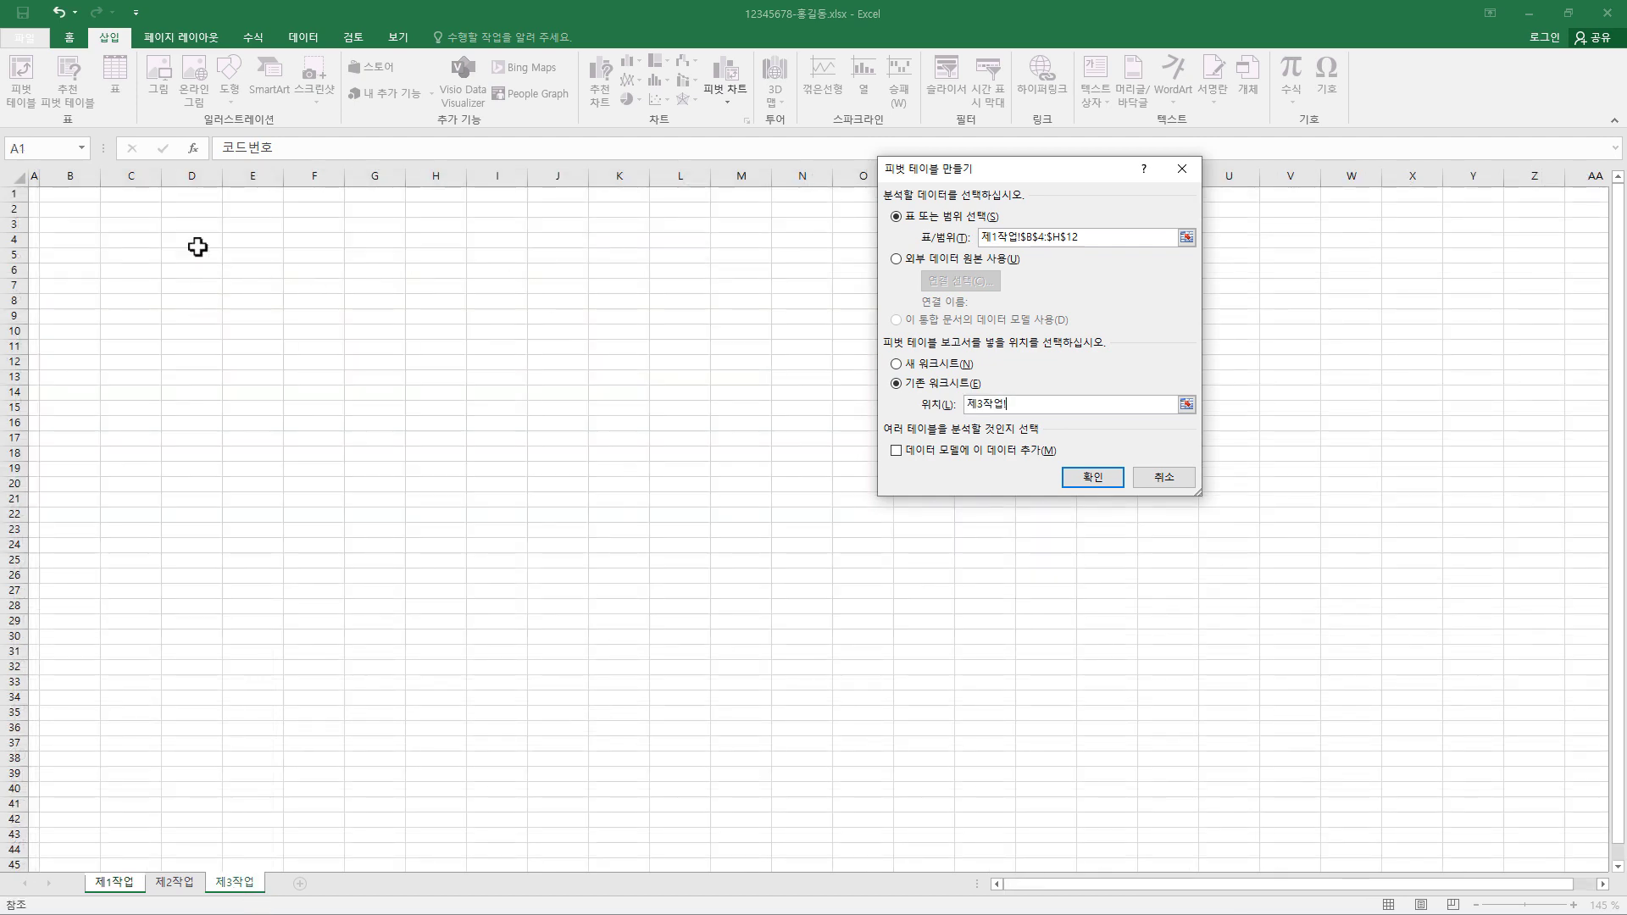
left_click(68, 213)
left_click(1092, 481)
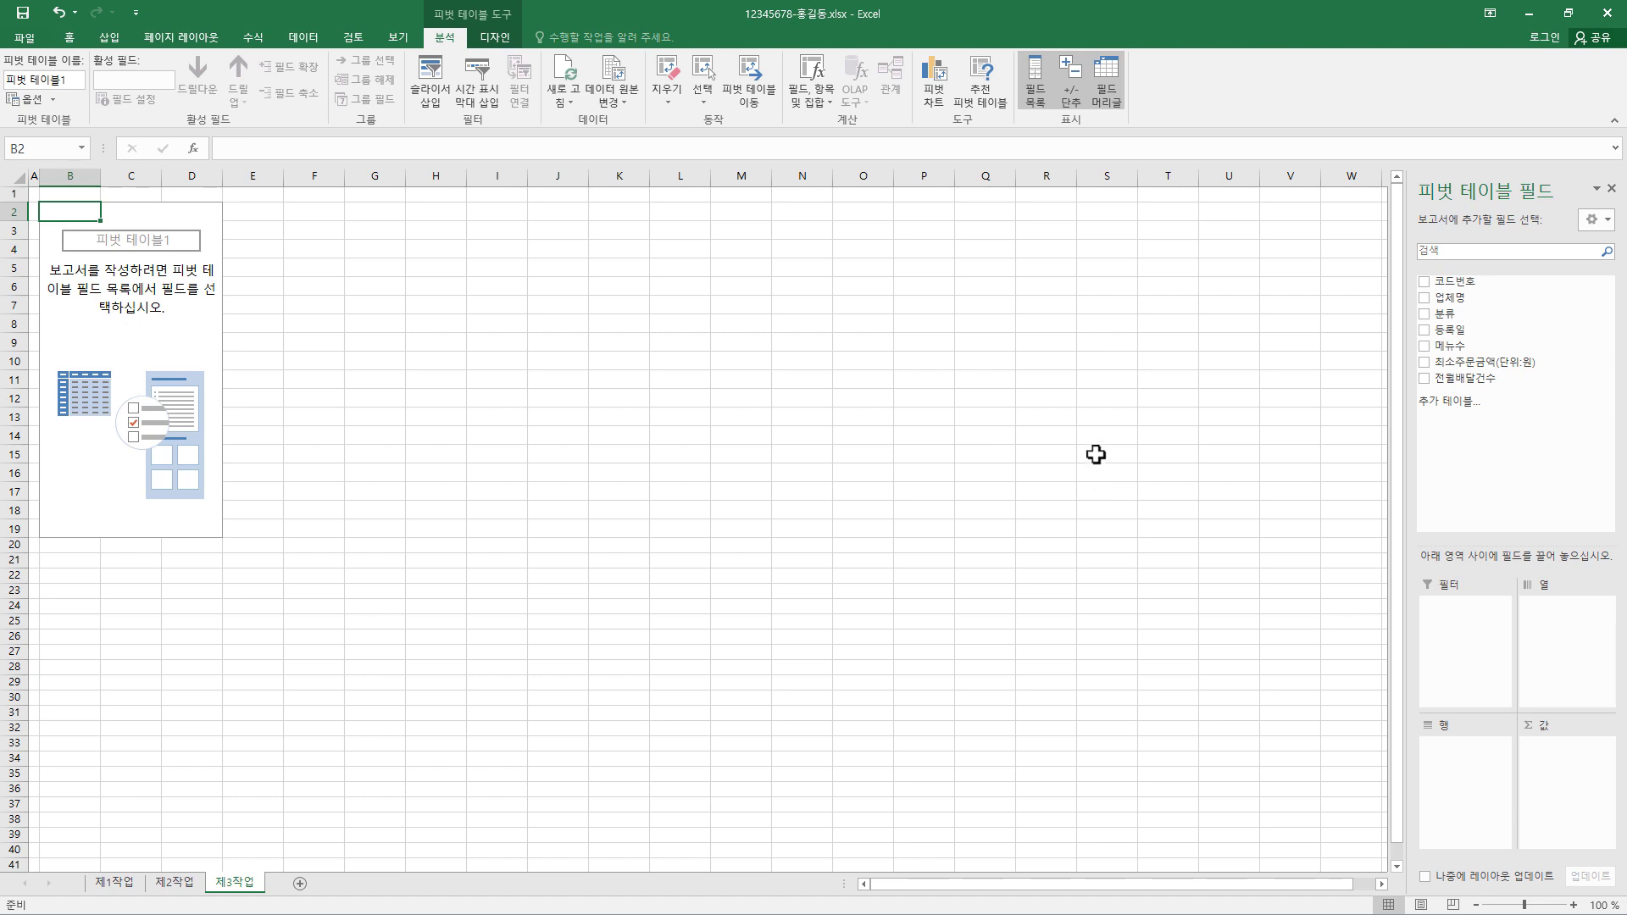
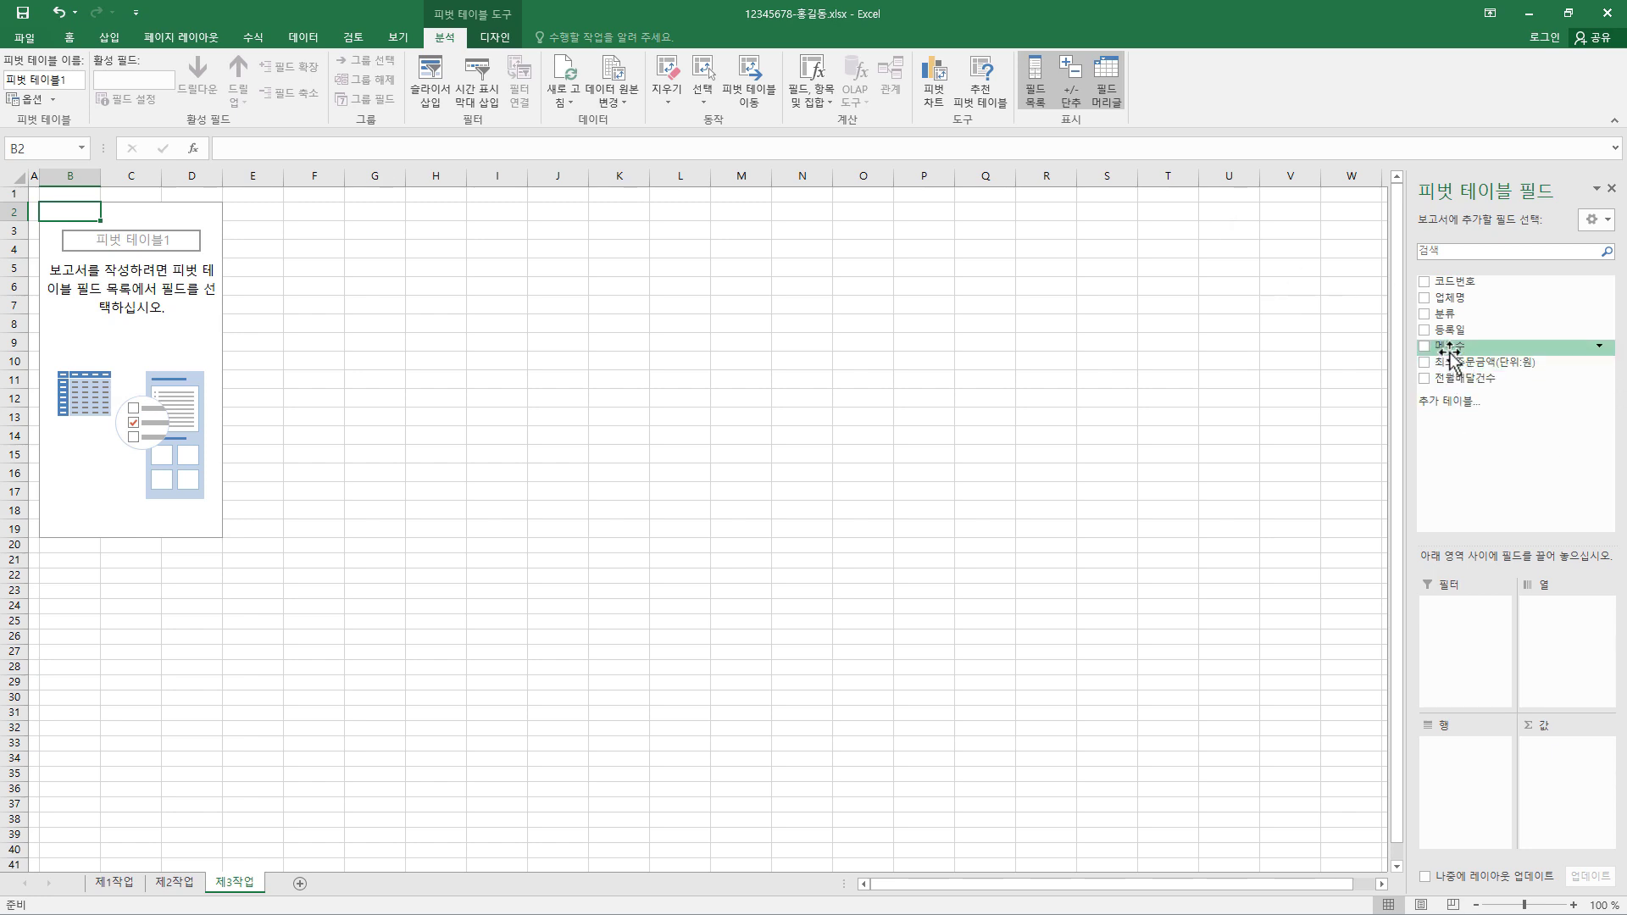
Lay out the pivot table with 메뉴수 as rows, 분류 as columns, and 업체명 and 최소주문금액(단위:원) as values
left_click_drag(1454, 347, 1476, 753)
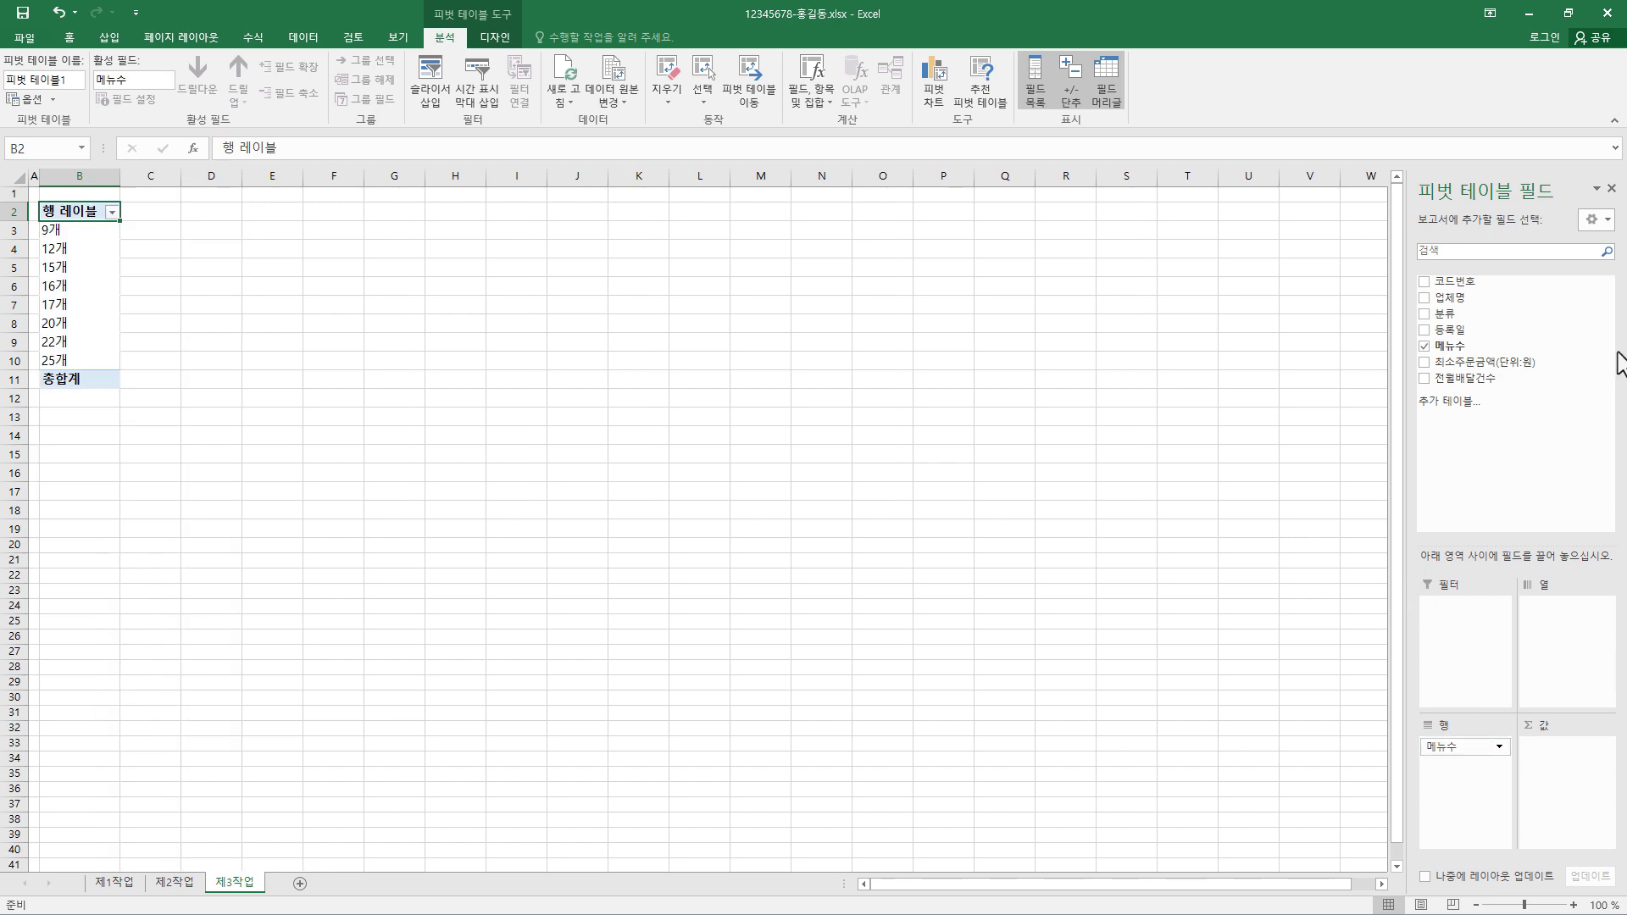
left_click_drag(1449, 315, 1563, 625)
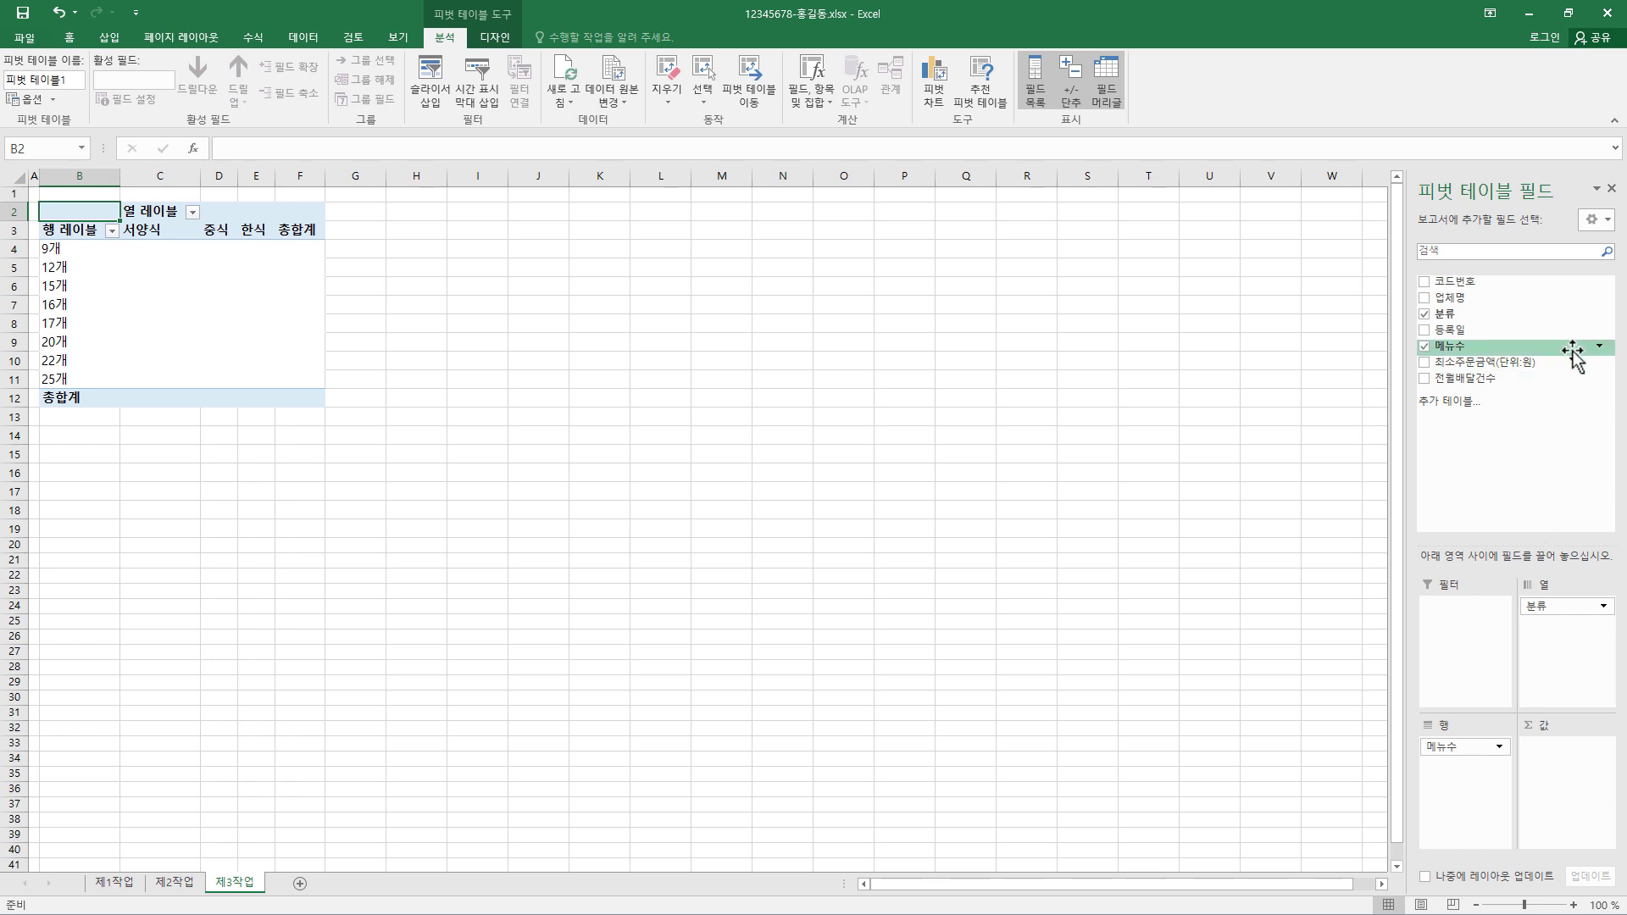
left_click_drag(1441, 298, 1567, 763)
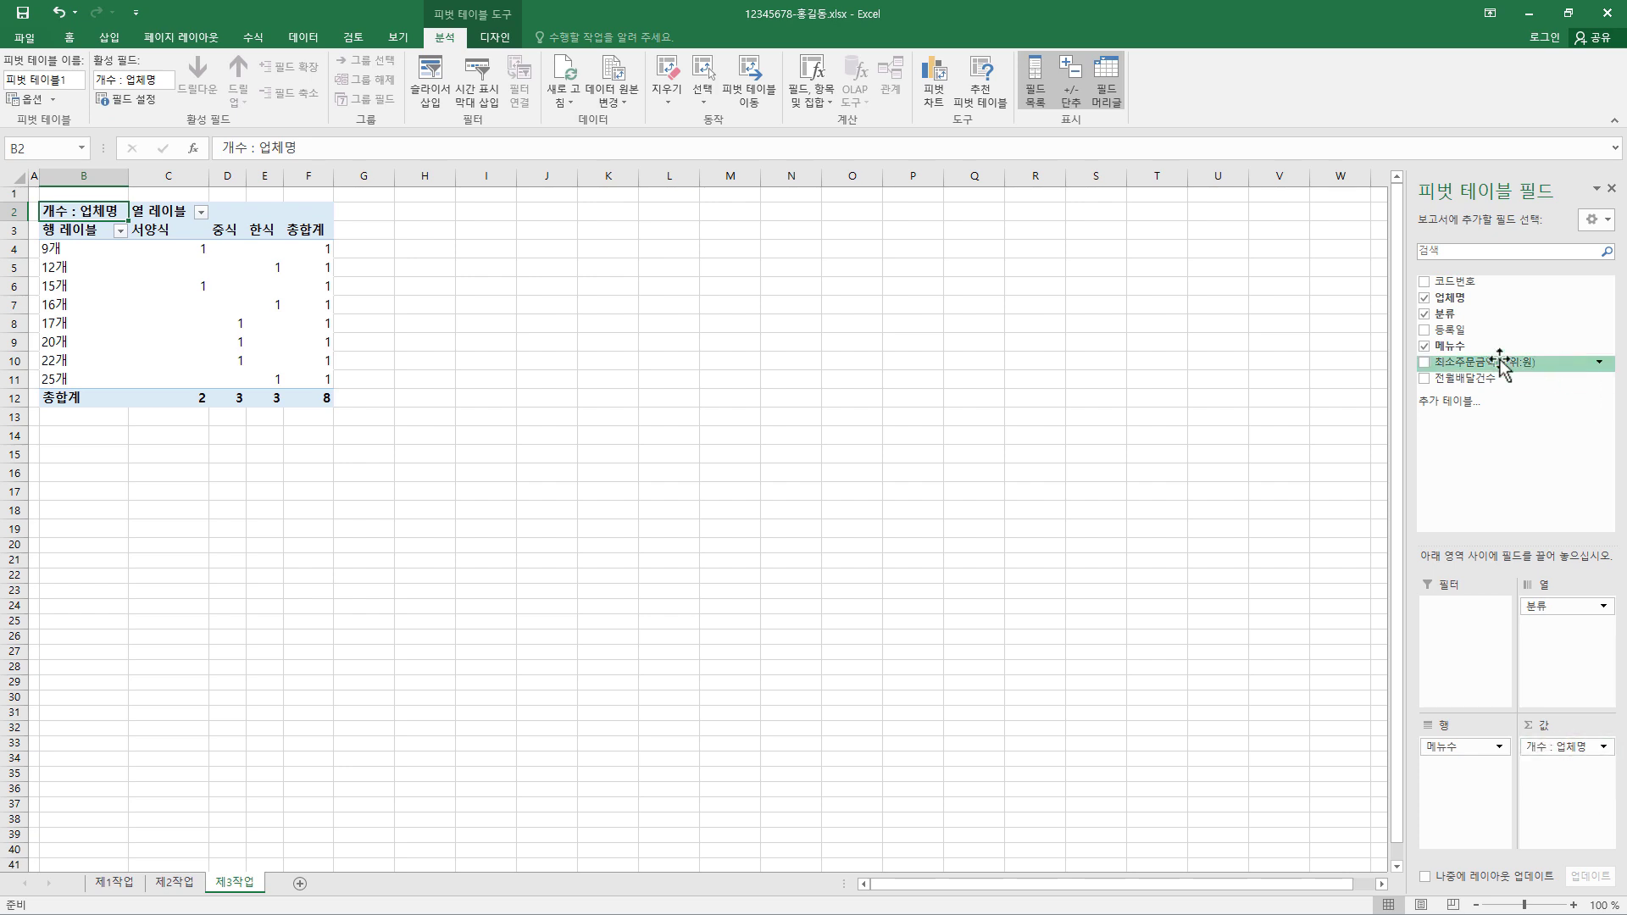
left_click_drag(1488, 370, 1565, 780)
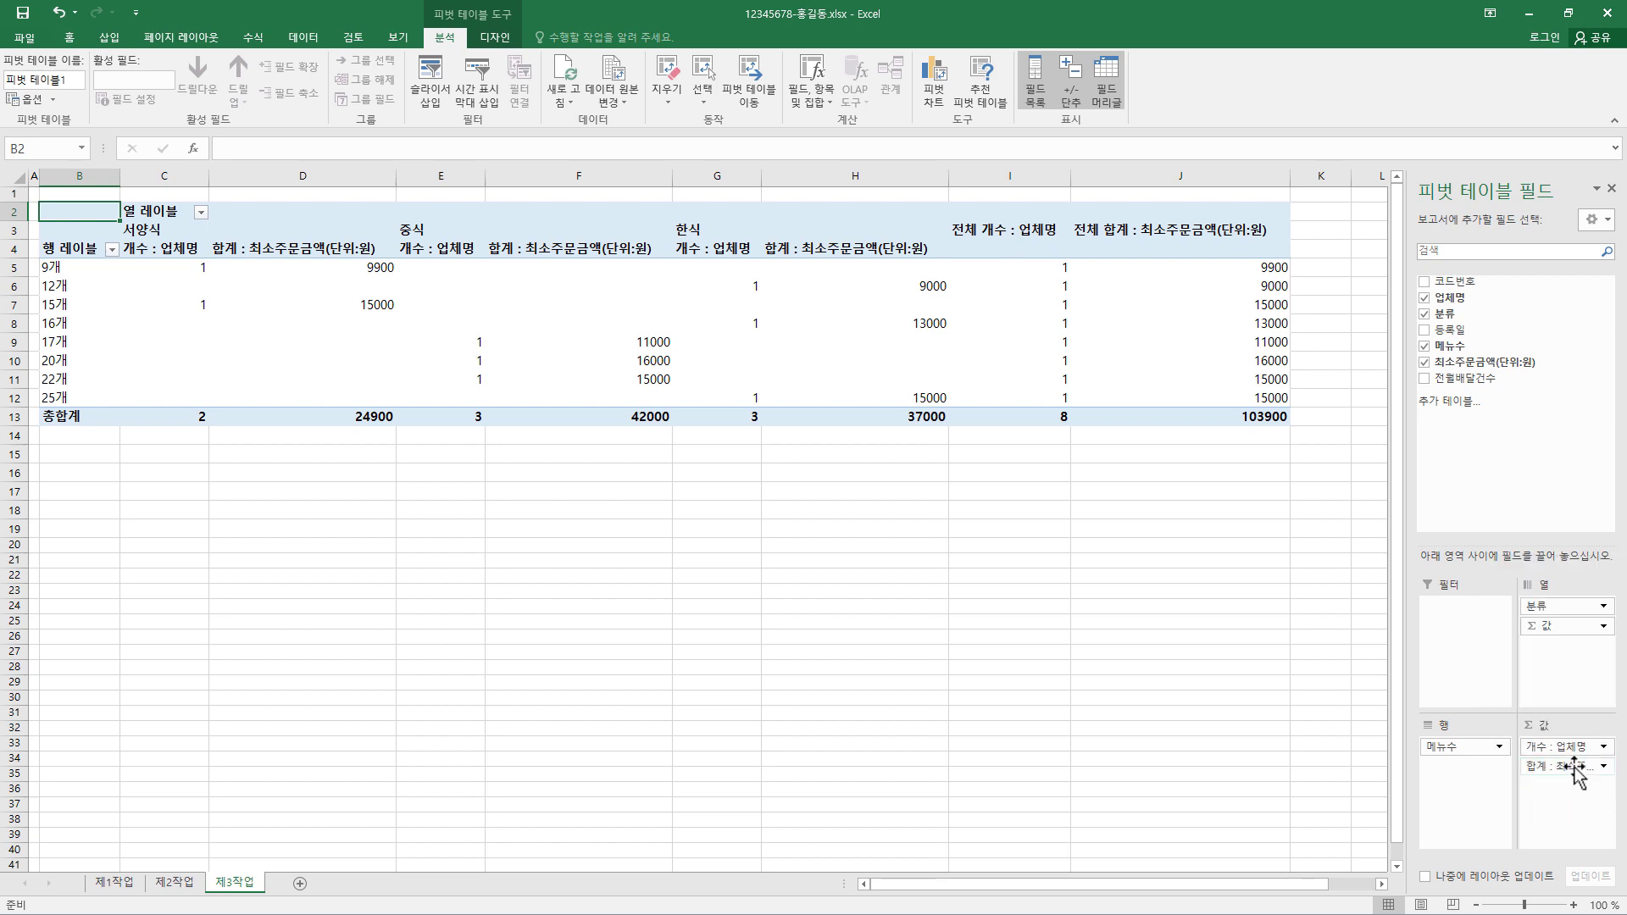
Summarize the 최소주문금액 value field by 평균 and give it the 회계 number format with the symbol set to 없음
left_click(1574, 771)
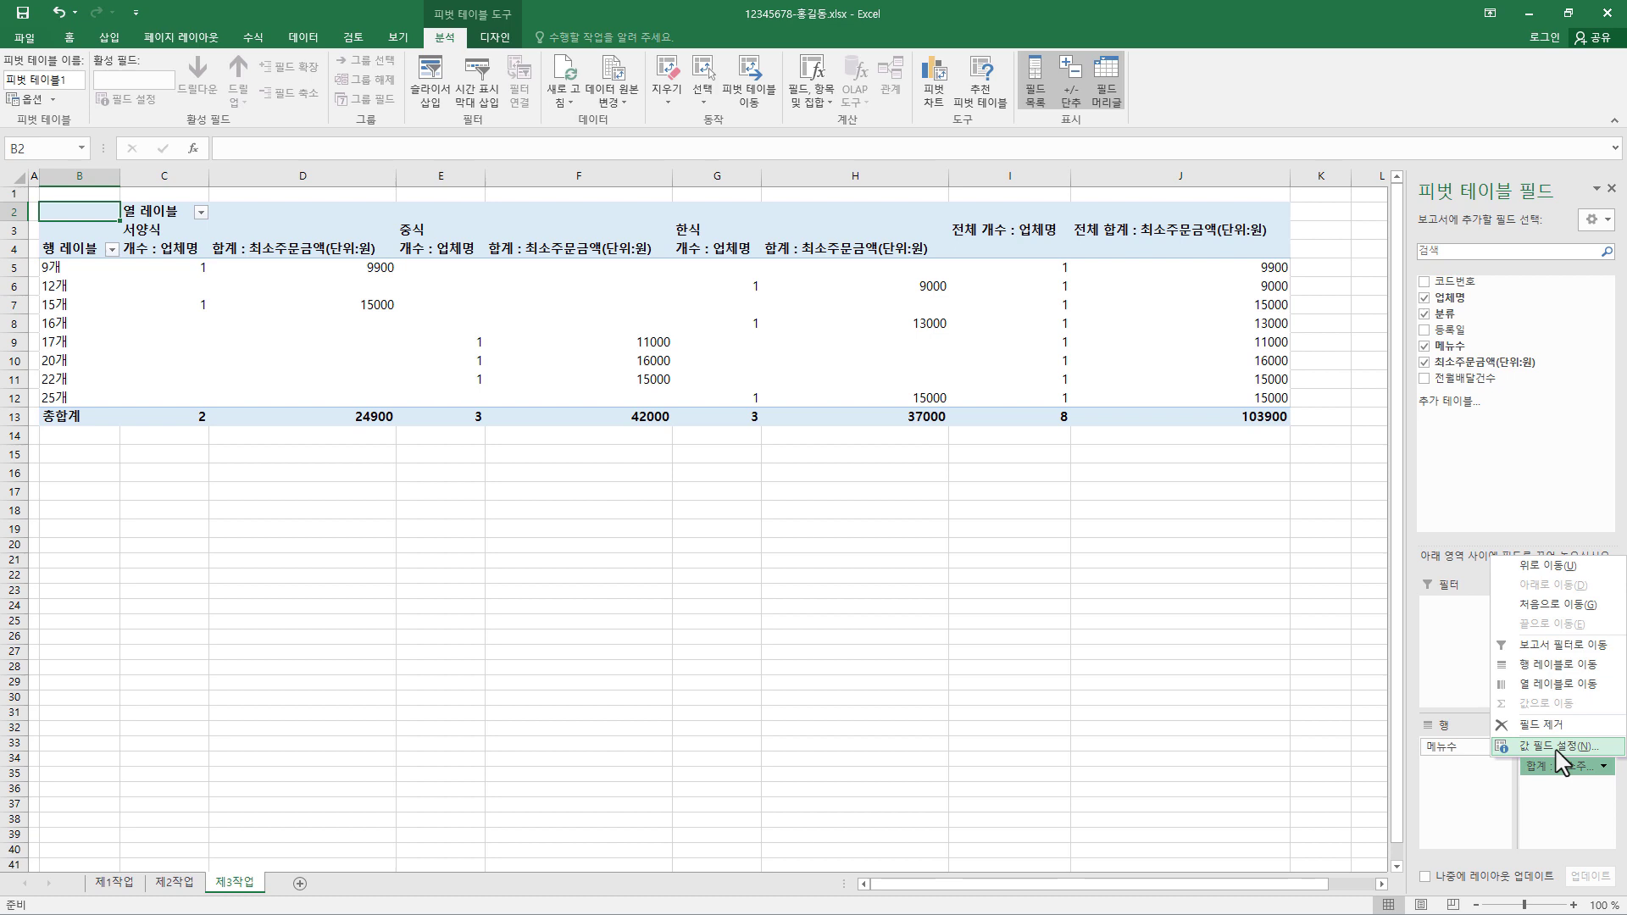
left_click(1557, 746)
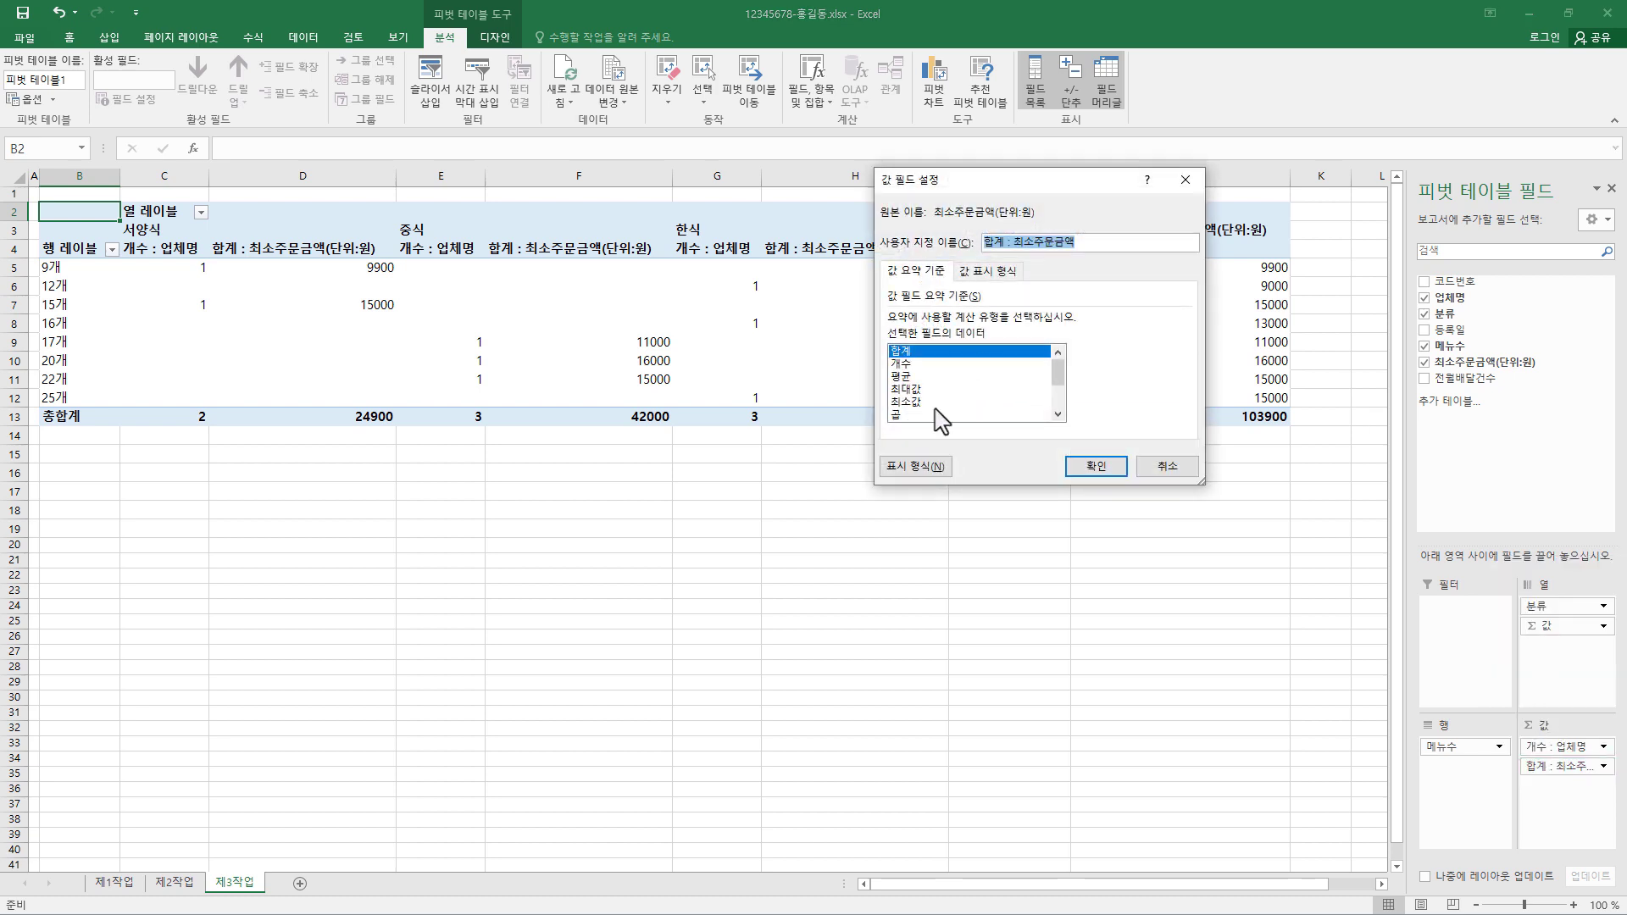
left_click(907, 378)
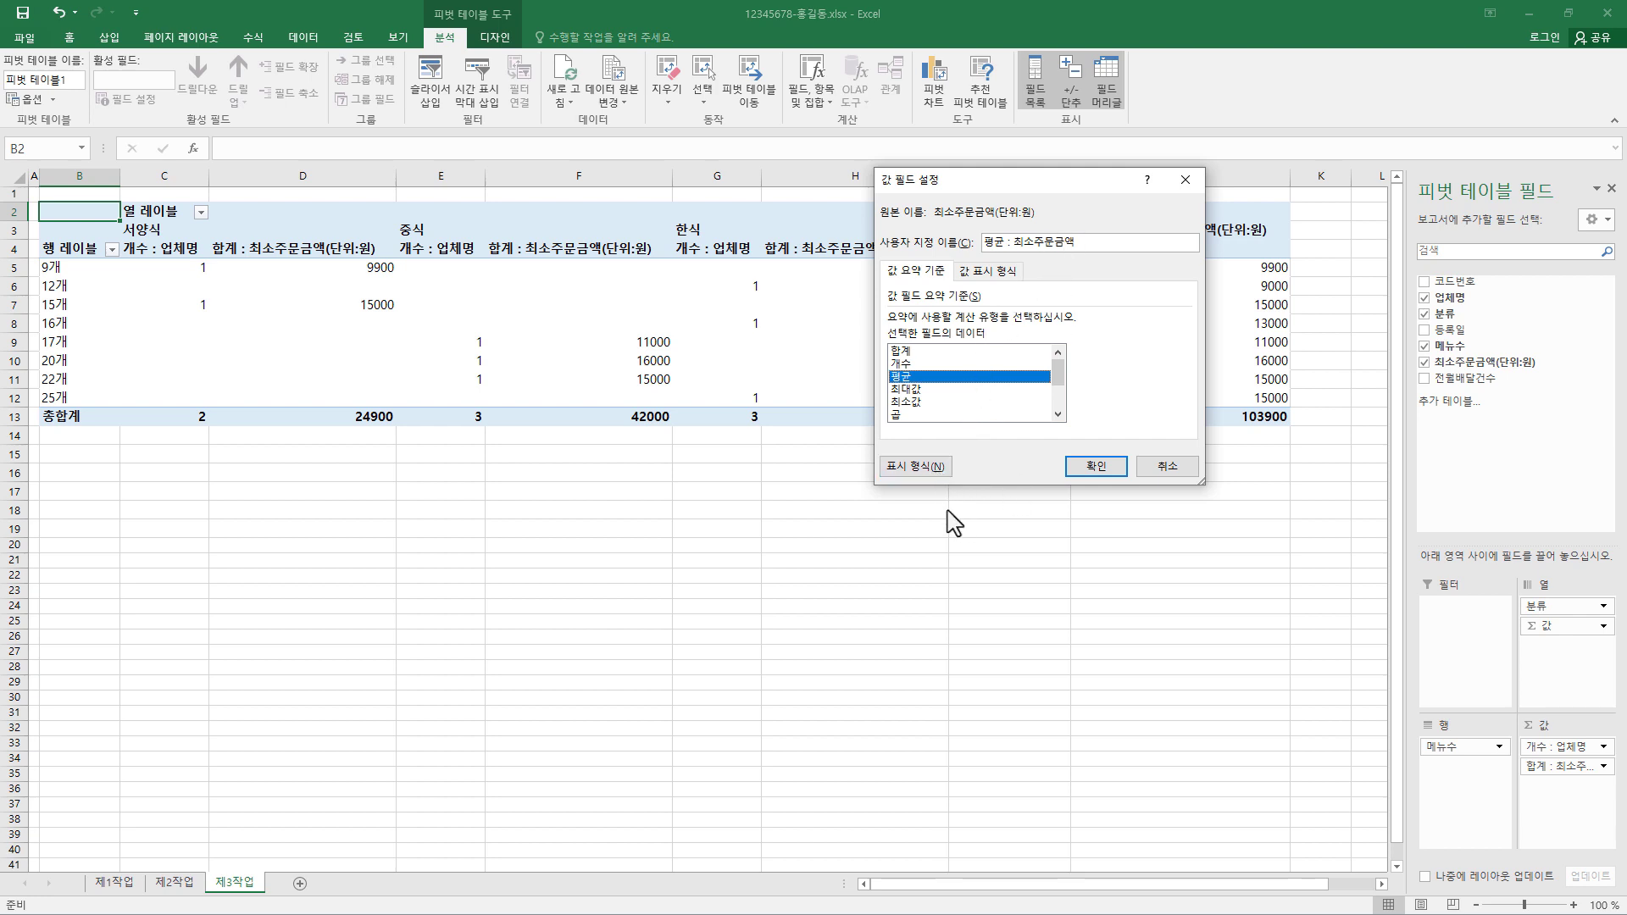
left_click(934, 469)
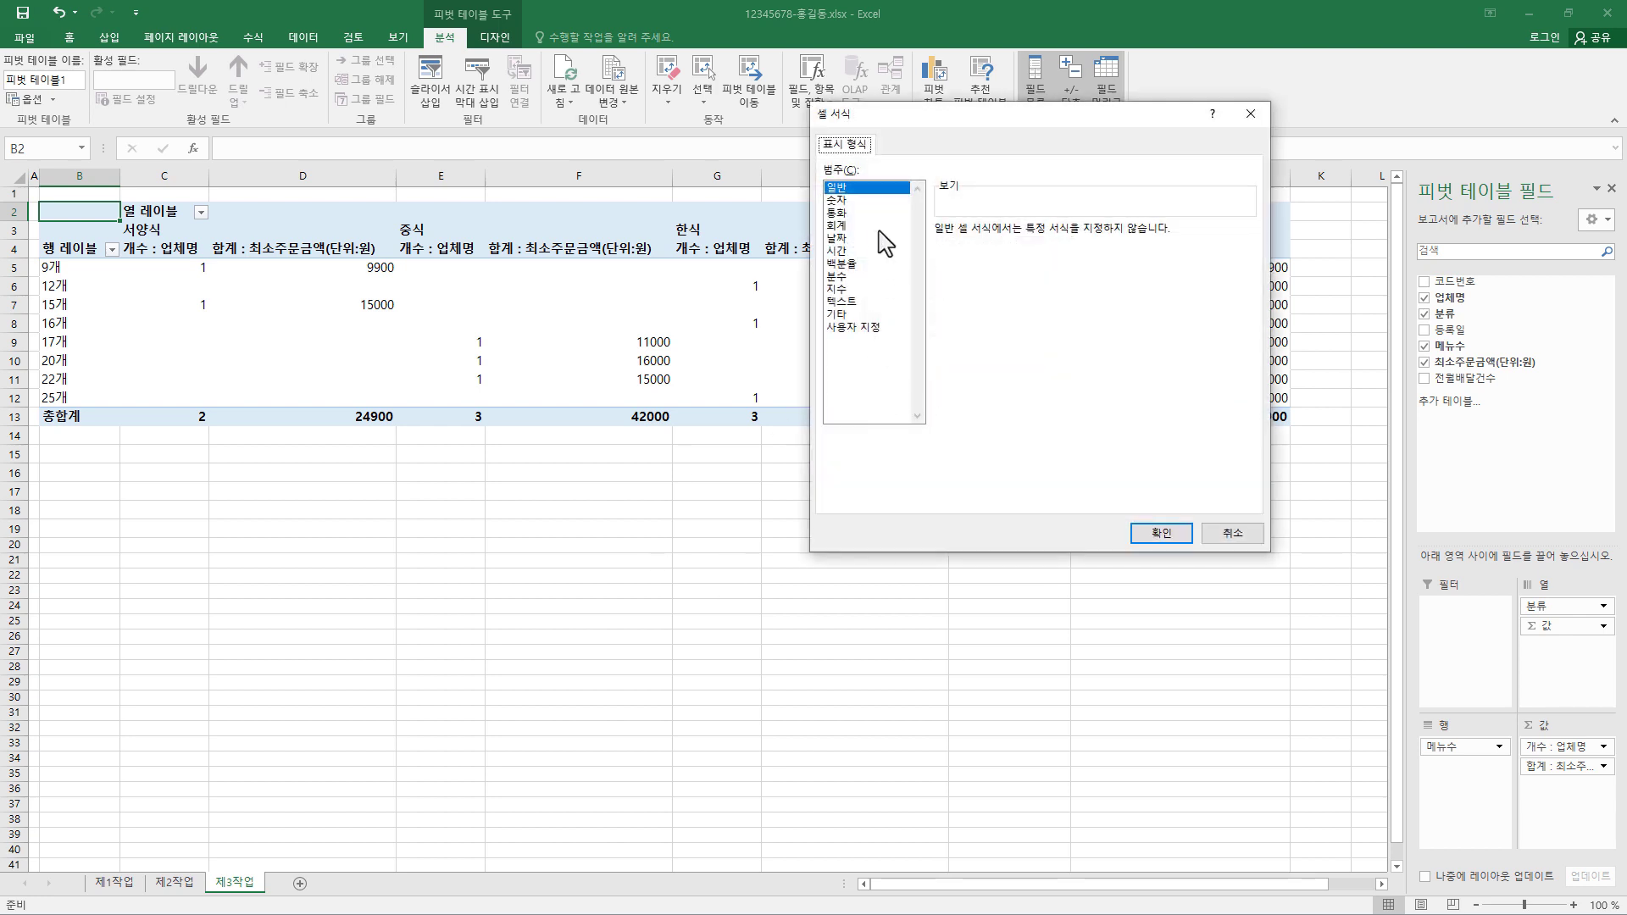
left_click(846, 227)
left_click(1004, 256)
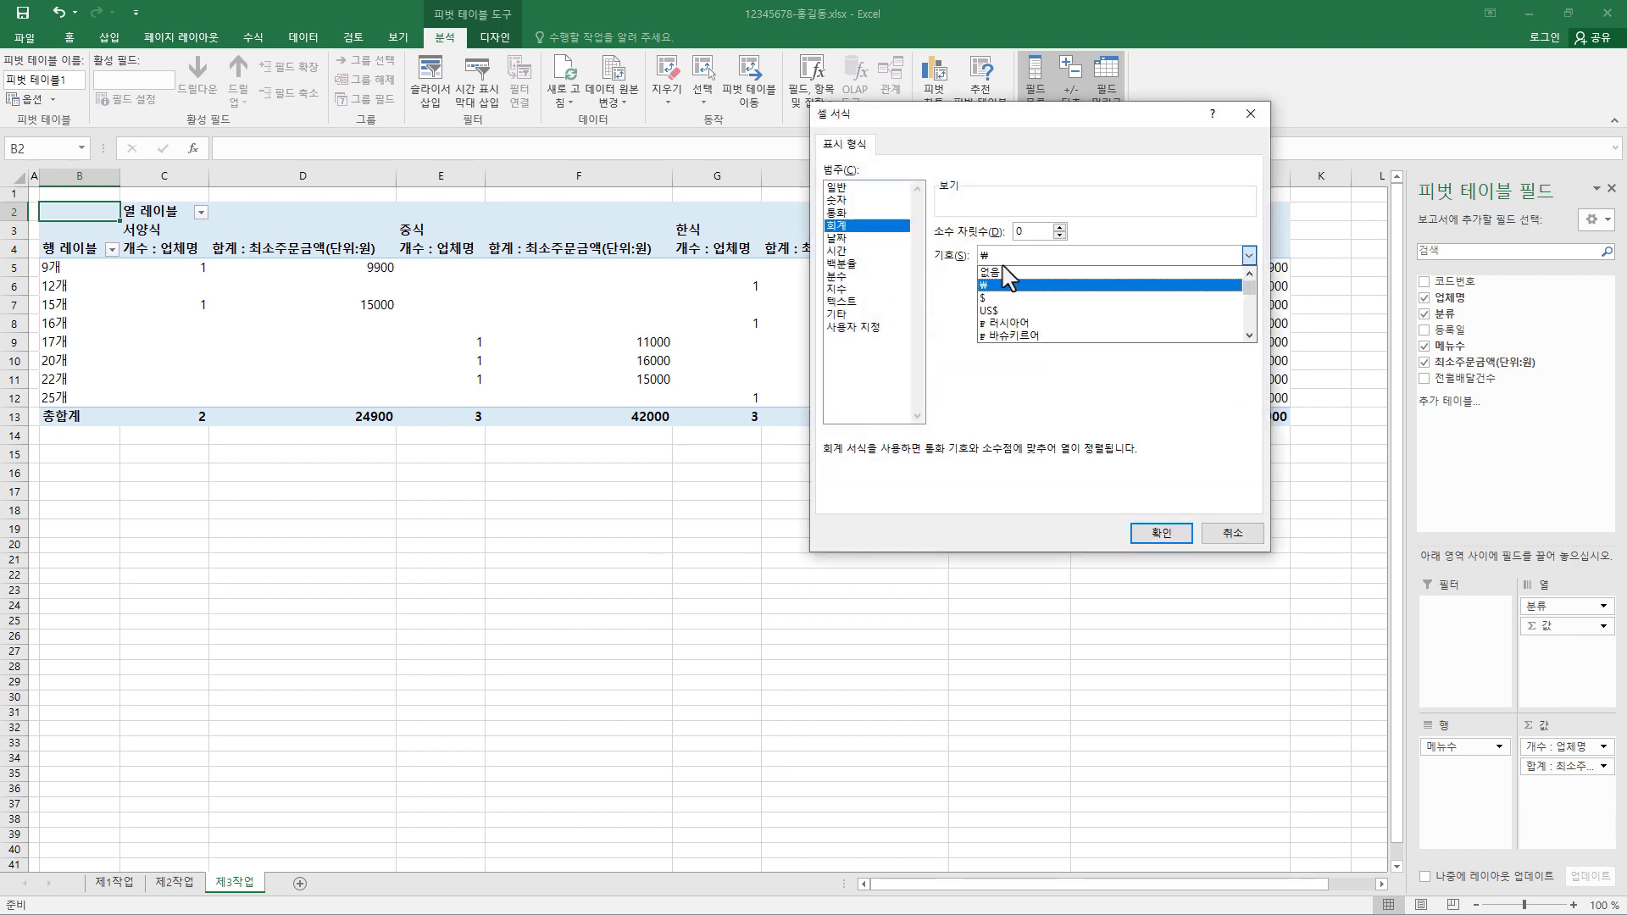
left_click(1005, 272)
left_click(1161, 533)
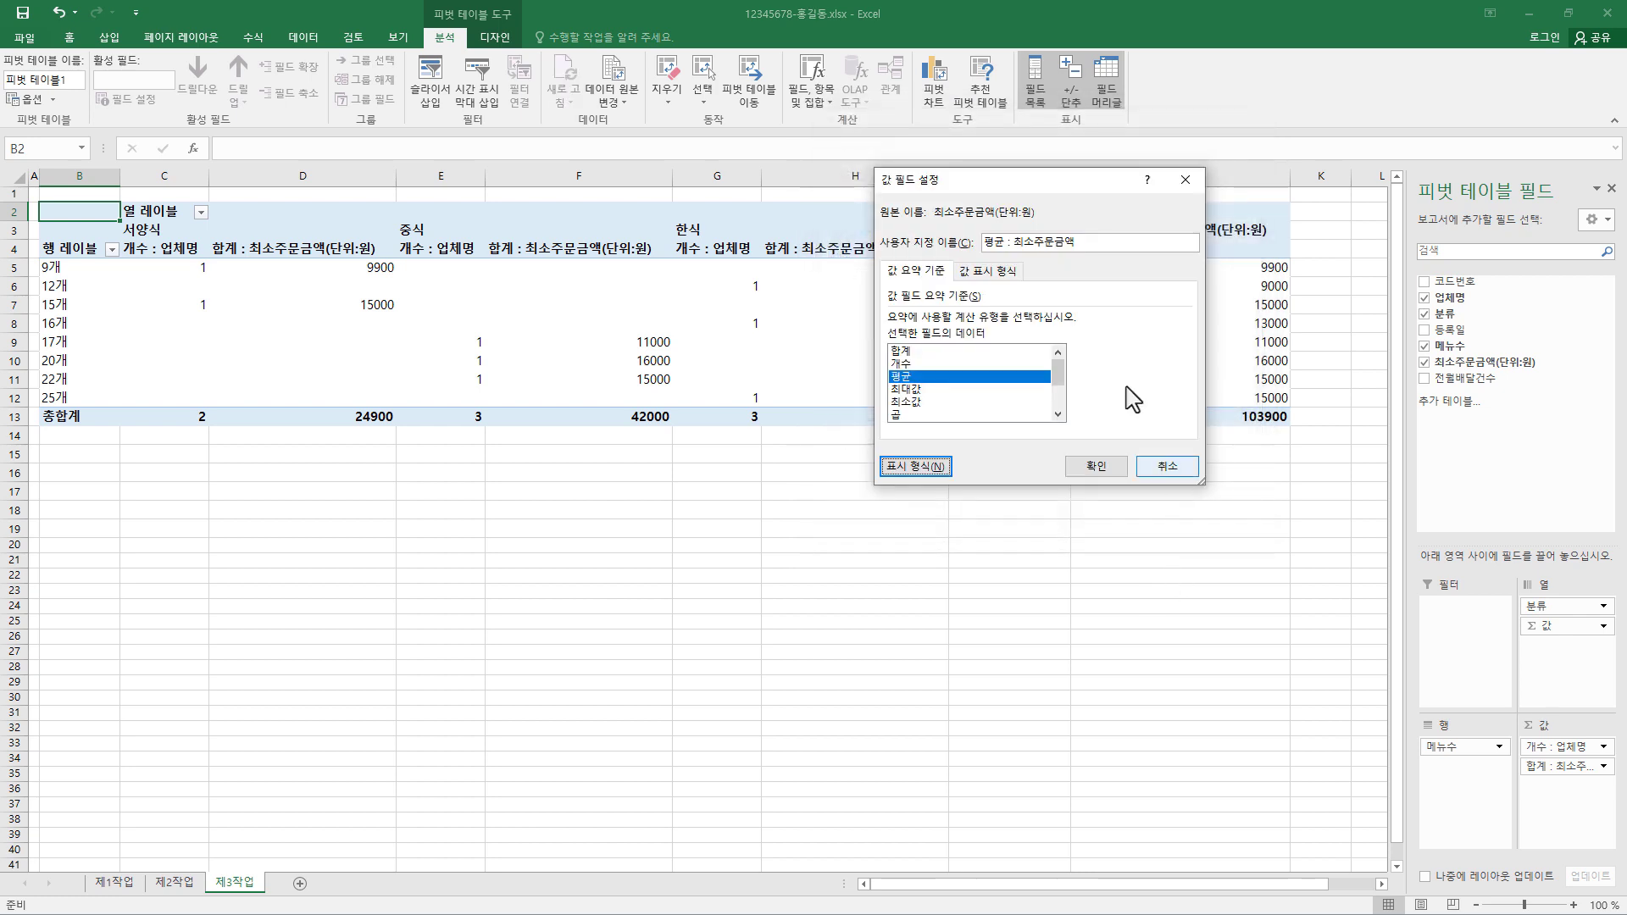
Set the value field's custom name to 평균 : 최소주문금액(단위:원) and apply the field settings
left_click(1044, 245)
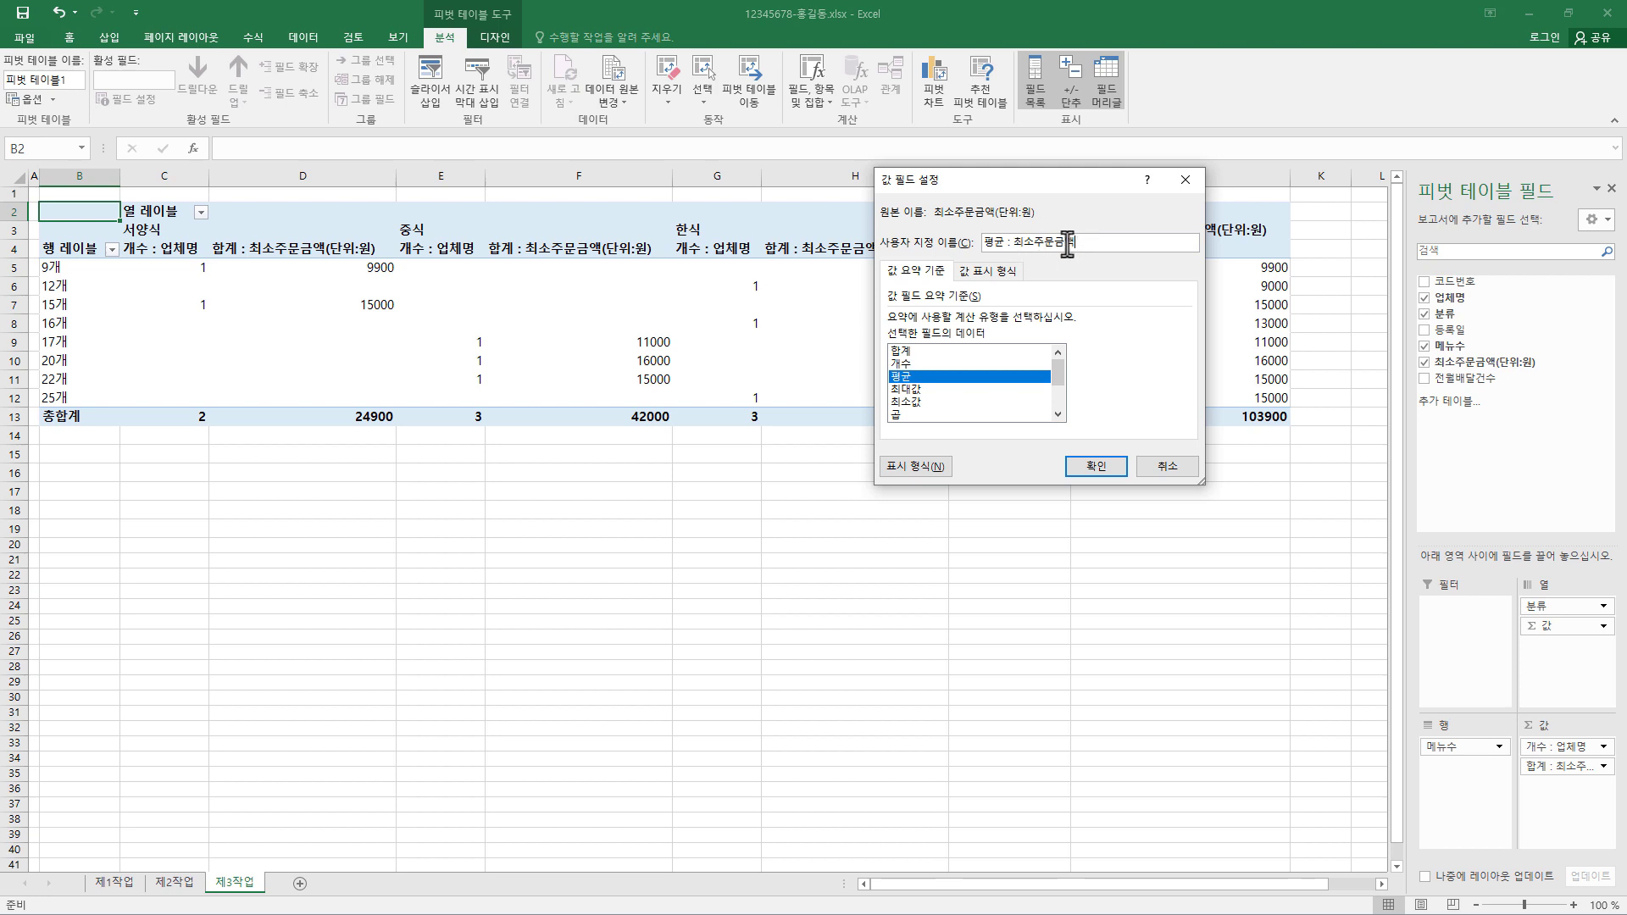
left_click_drag(1079, 246, 826, 245)
left_click(1089, 249)
type("(단위:원)")
left_click(1094, 476)
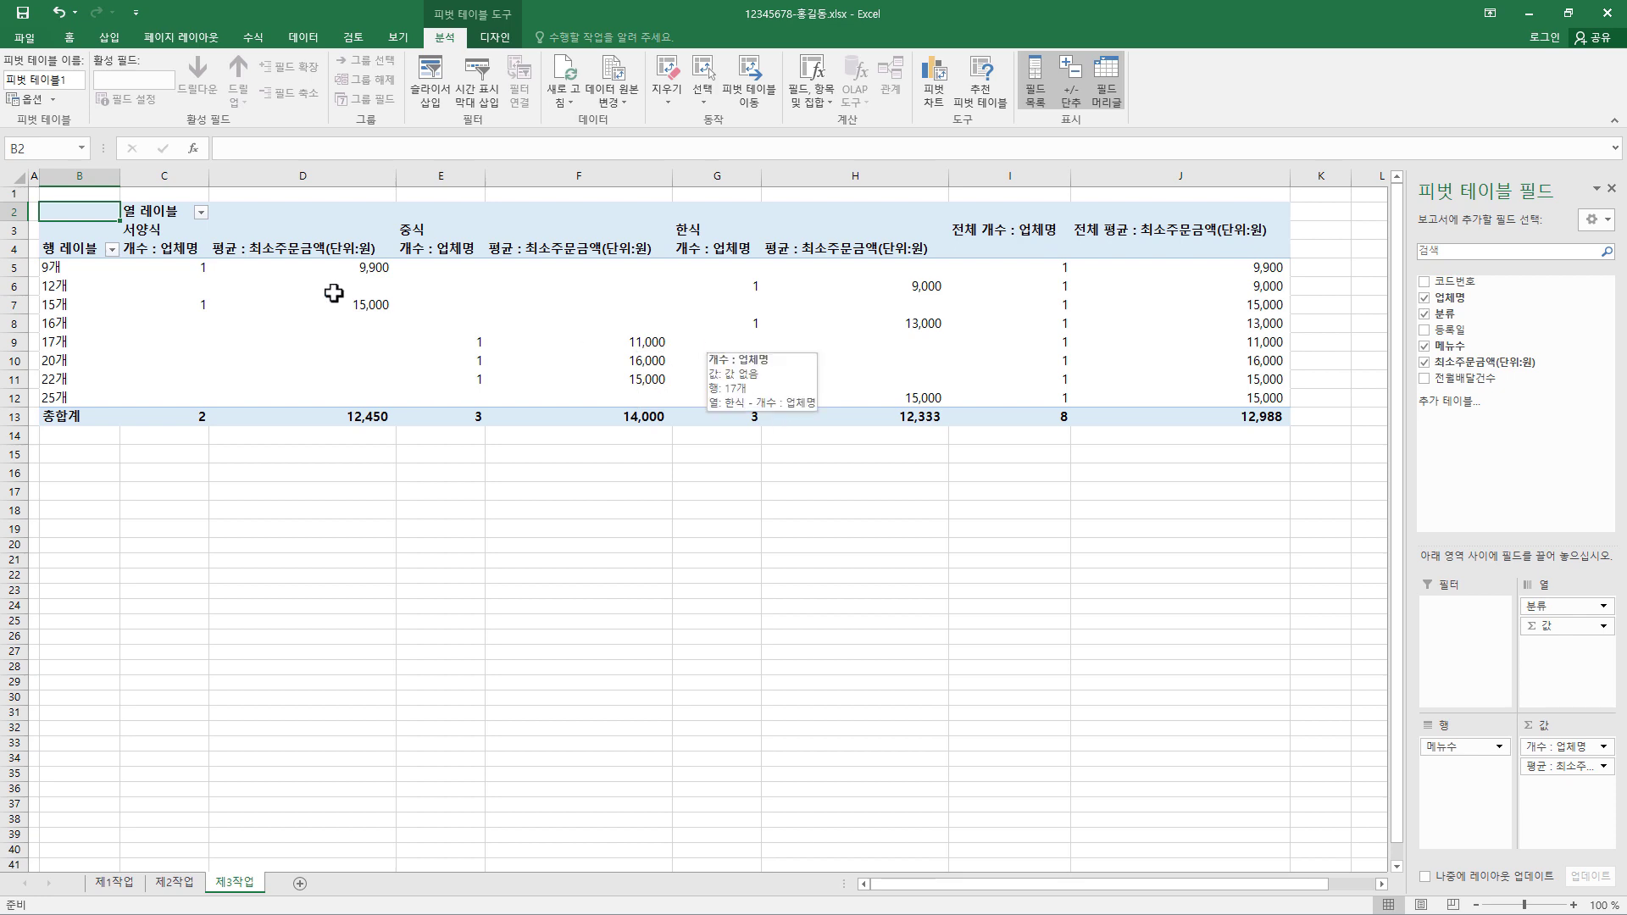
Rename the pivot table's column label heading to 분류 and its row label heading to 메뉴수
left_click(153, 212)
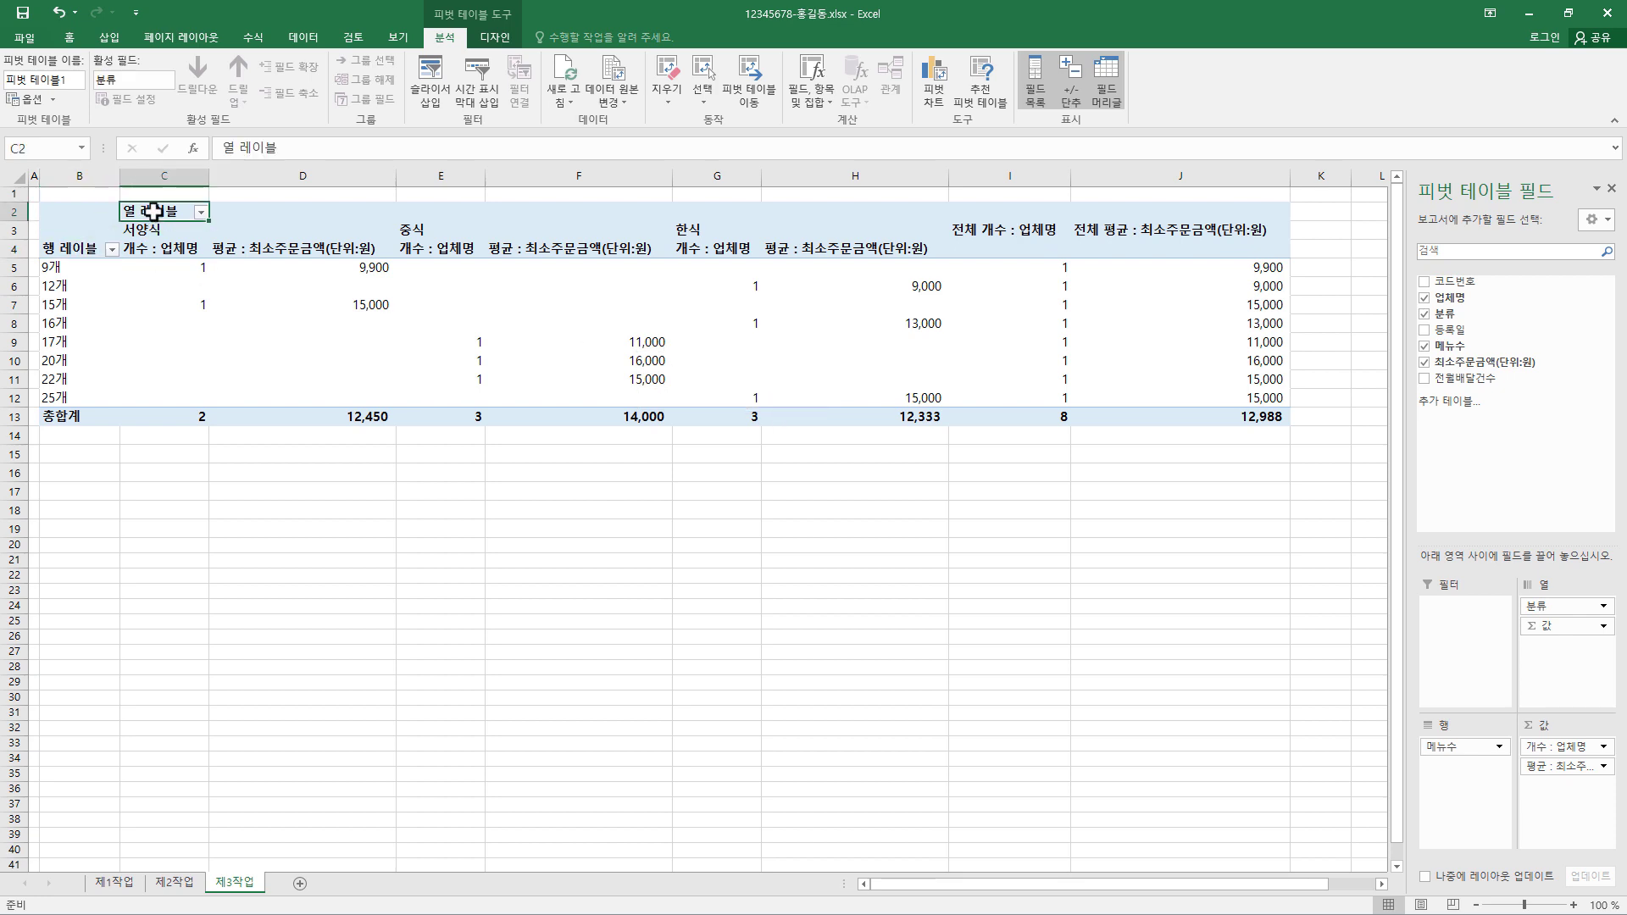
left_click(64, 250)
type("메뉴수")
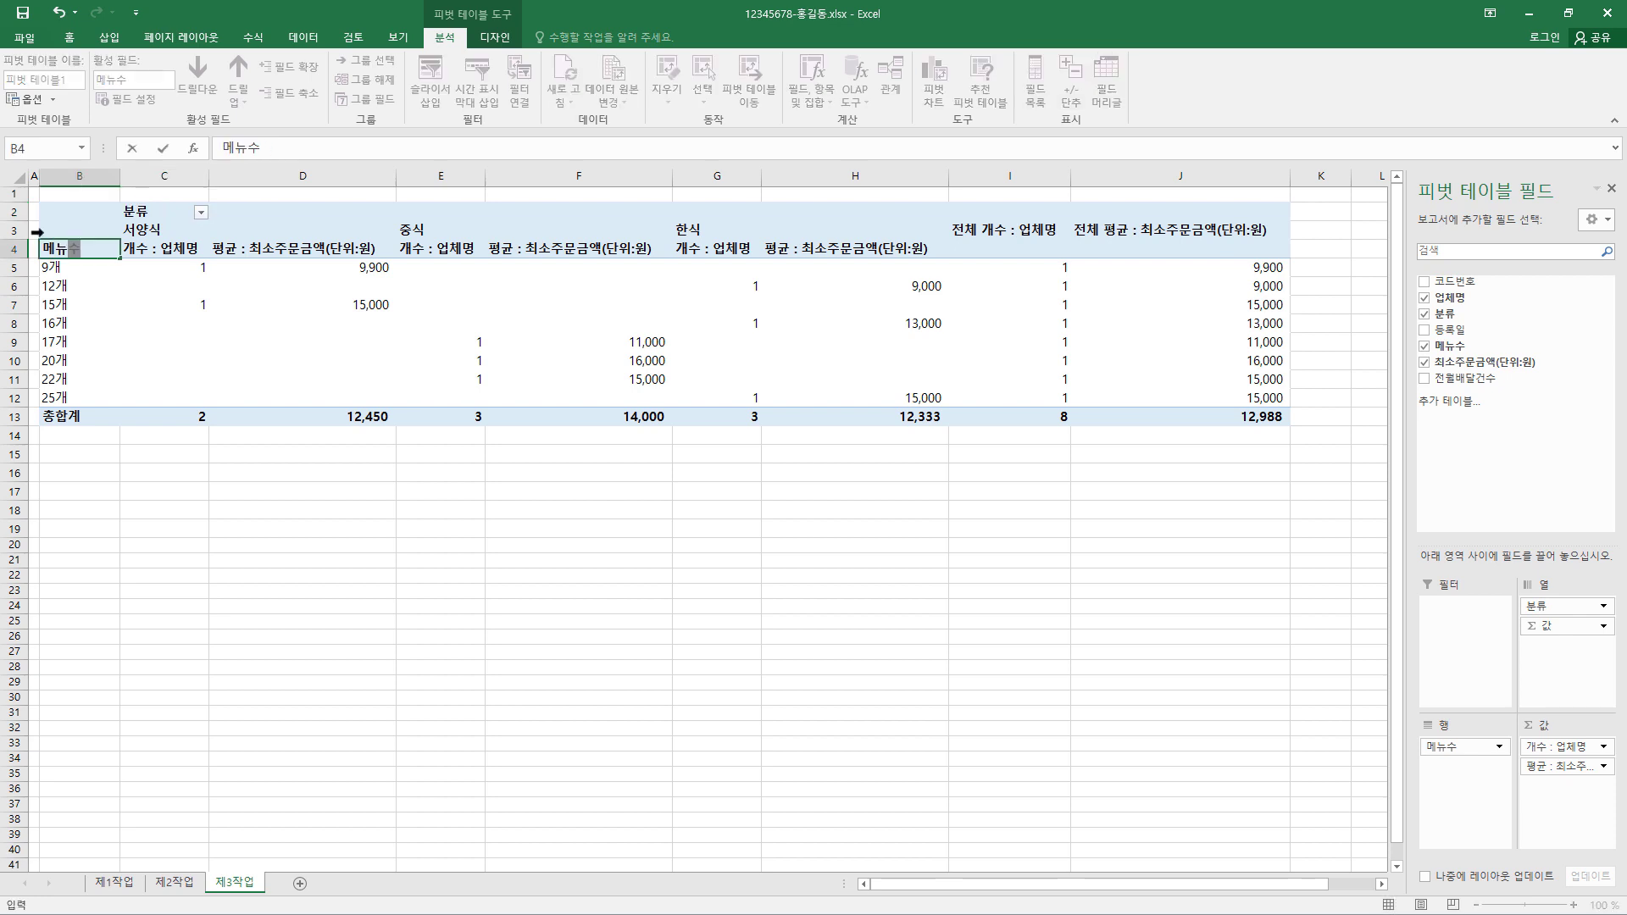
left_click(92, 255)
Group the 메뉴수 row values starting at 1 and ending at 30, in intervals of 10
left_click(71, 271)
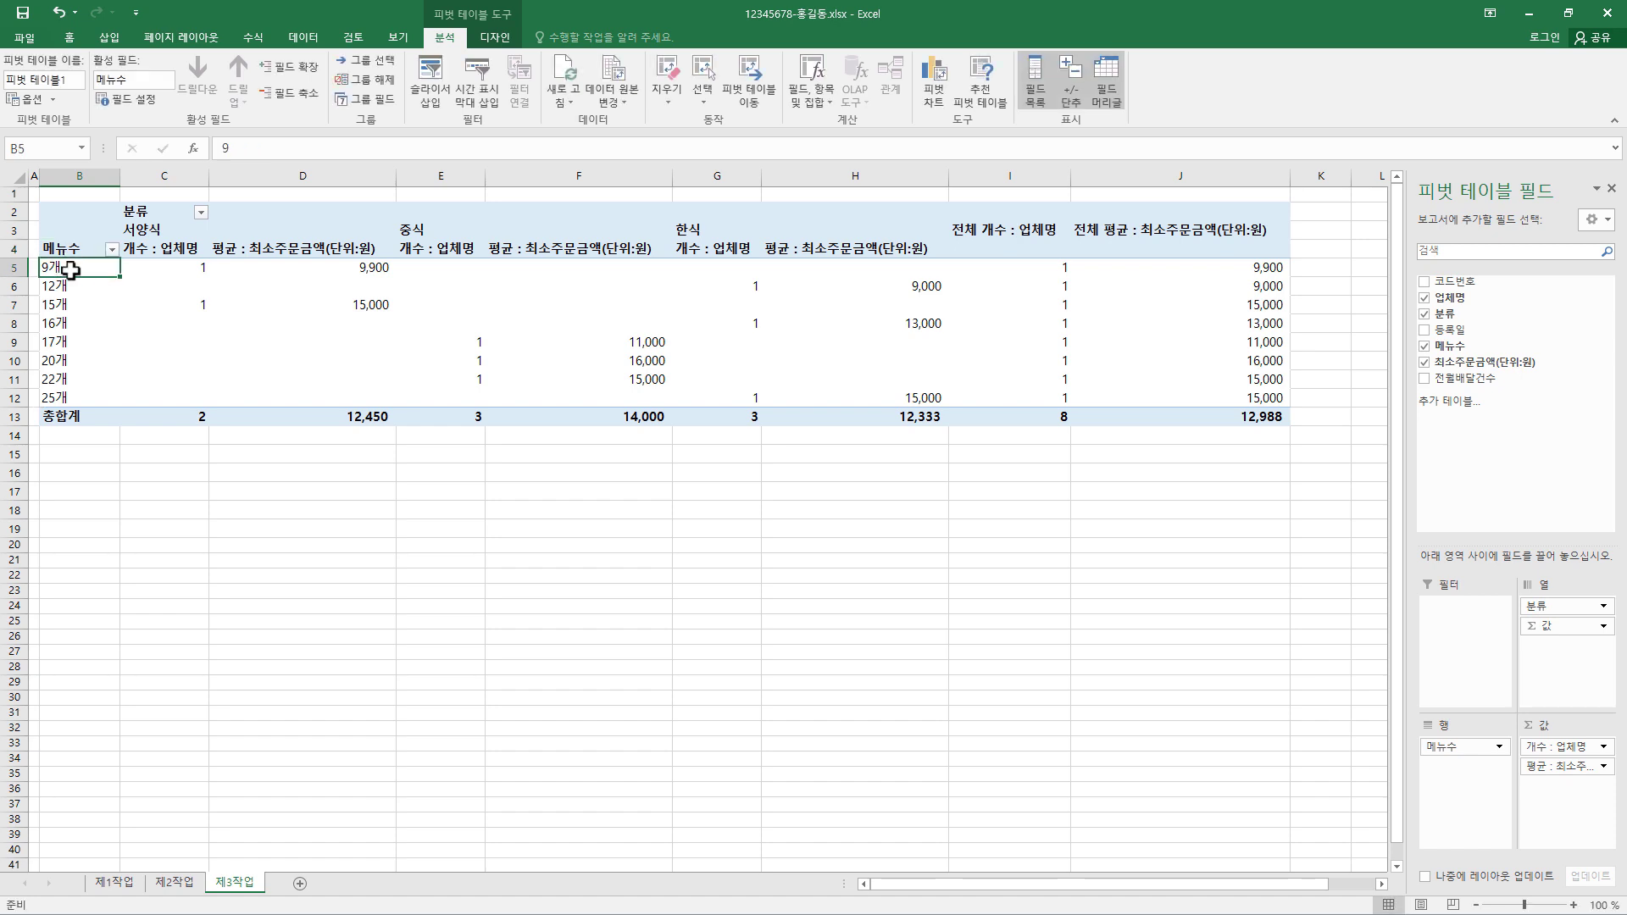
right_click(70, 271)
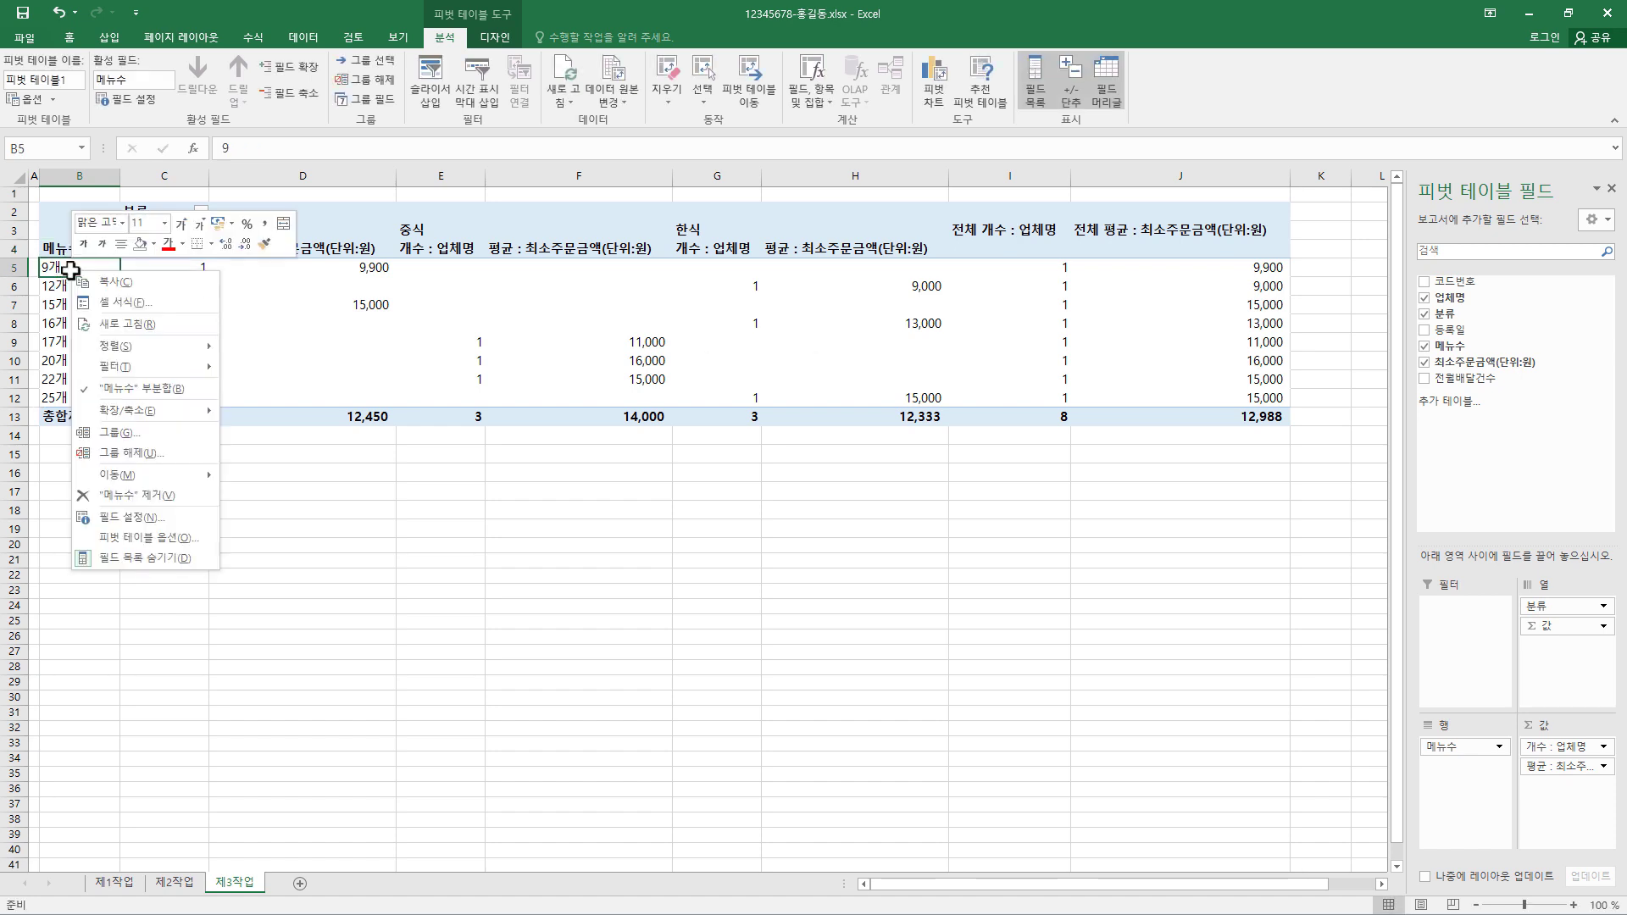
left_click(141, 436)
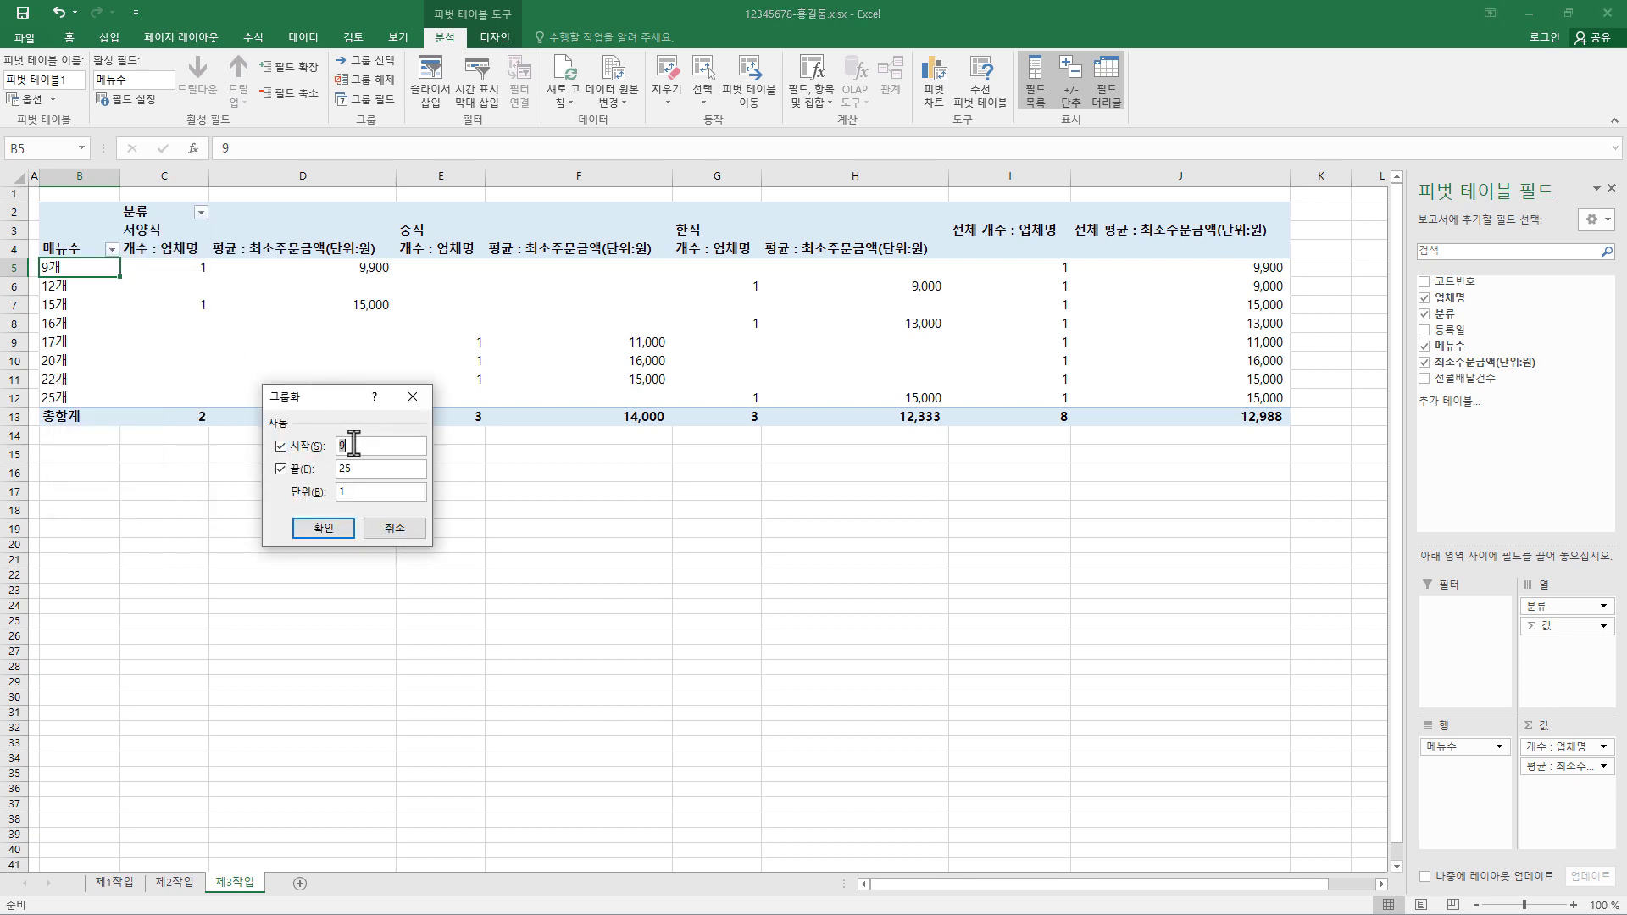
type("1")
left_click_drag(359, 473, 320, 469)
type("30")
left_click_drag(354, 493, 313, 493)
type("10")
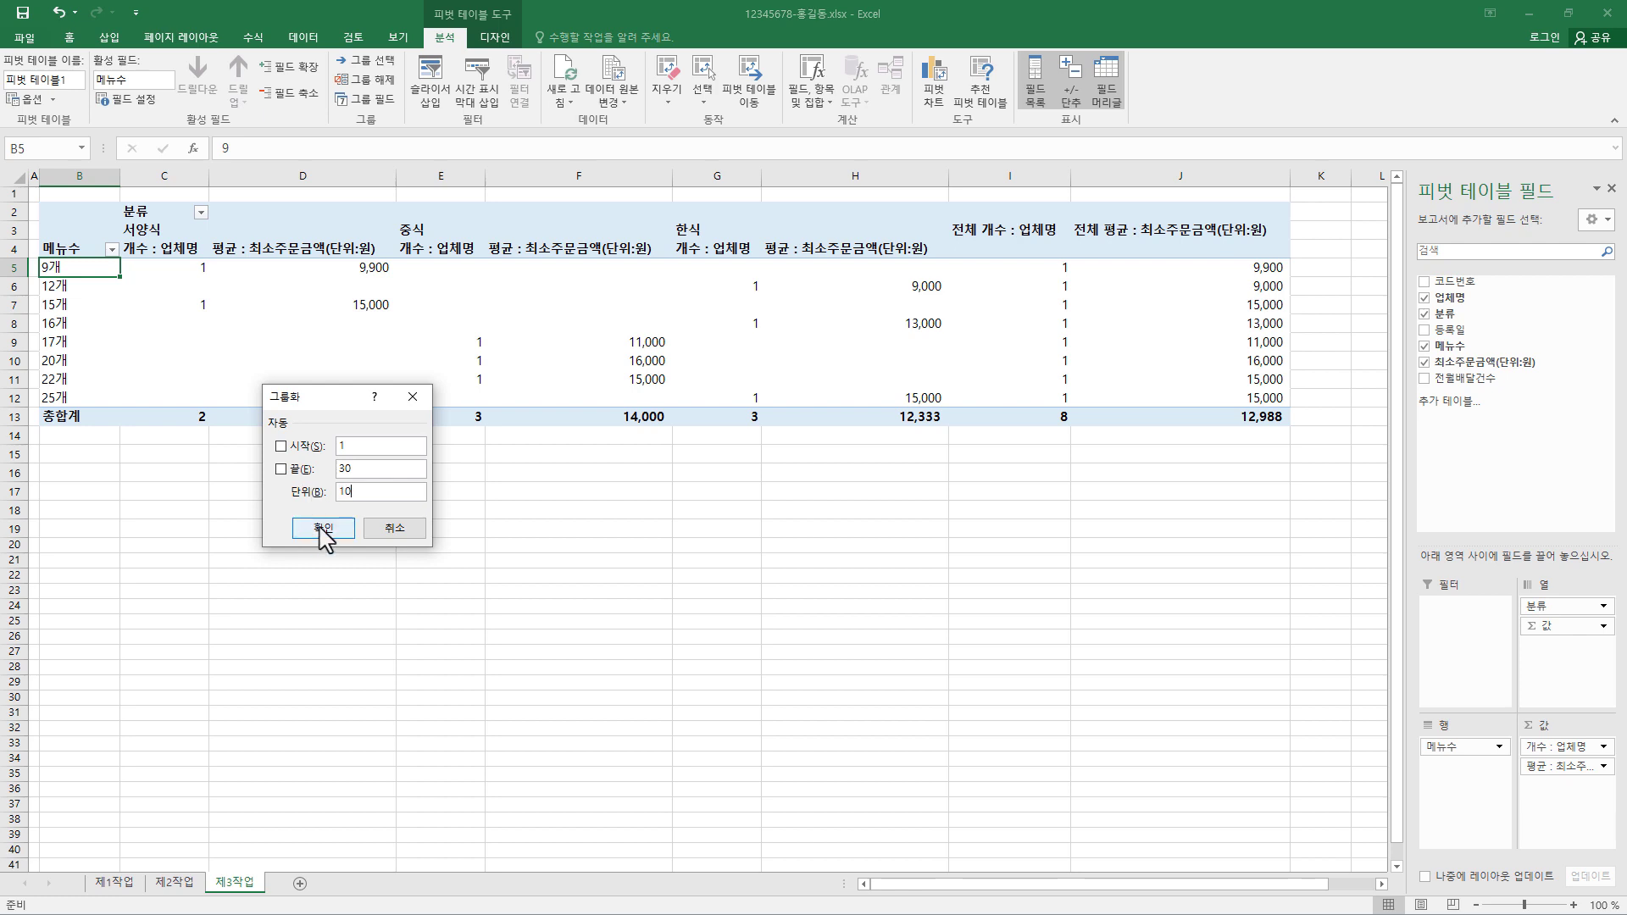
left_click(323, 529)
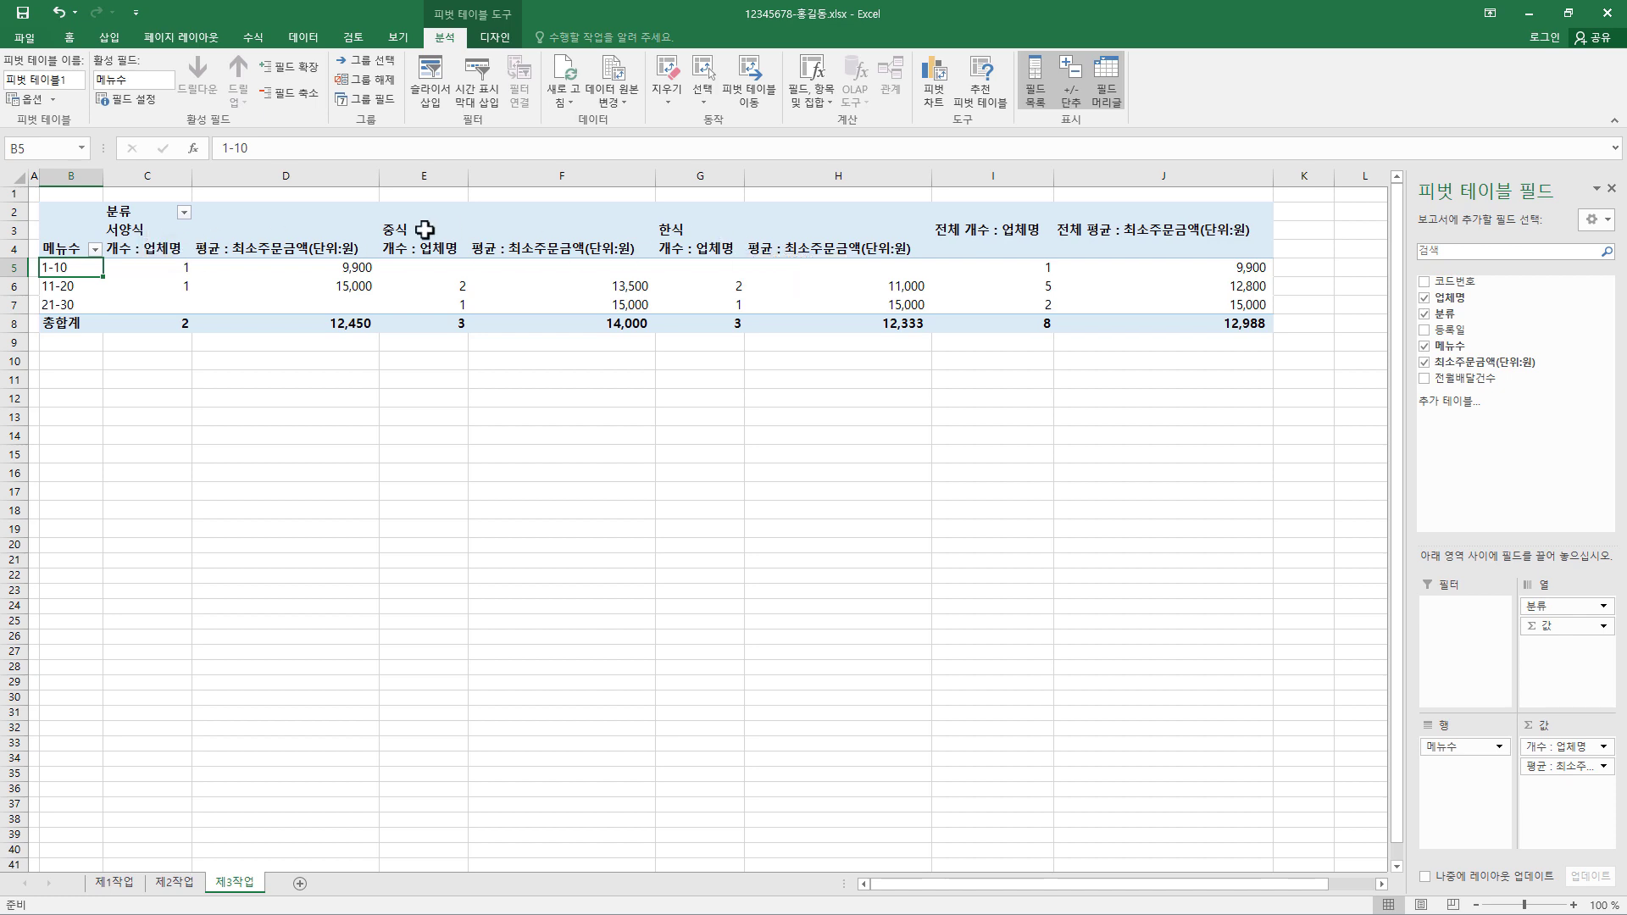
Sort the 분류 column field in descending text order
left_click(150, 230)
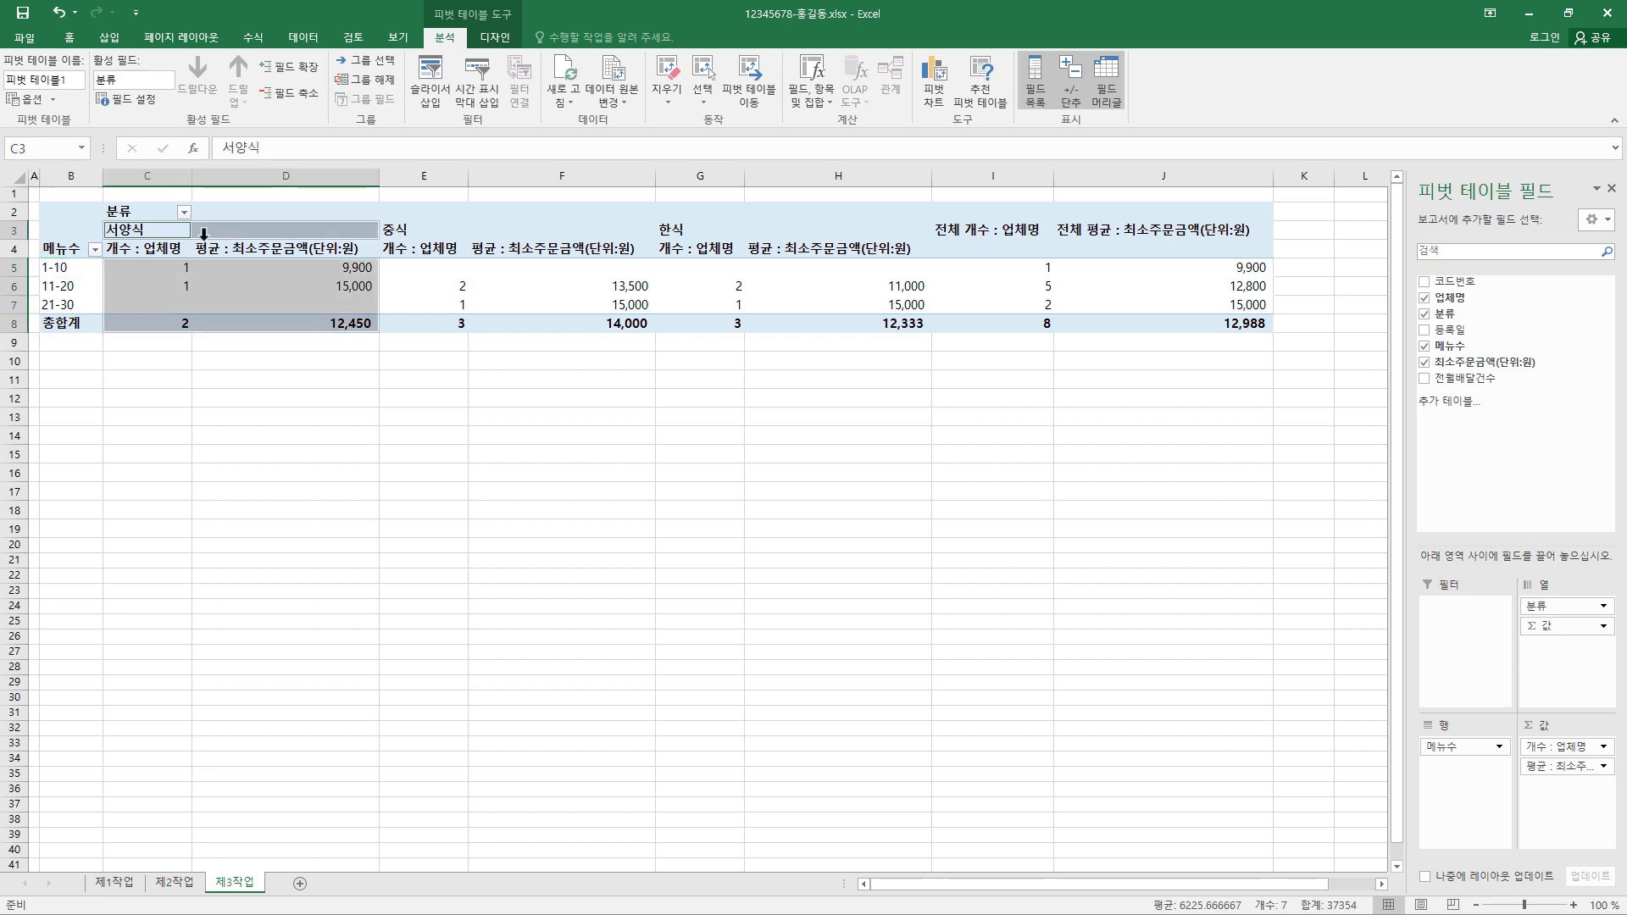
left_click(183, 212)
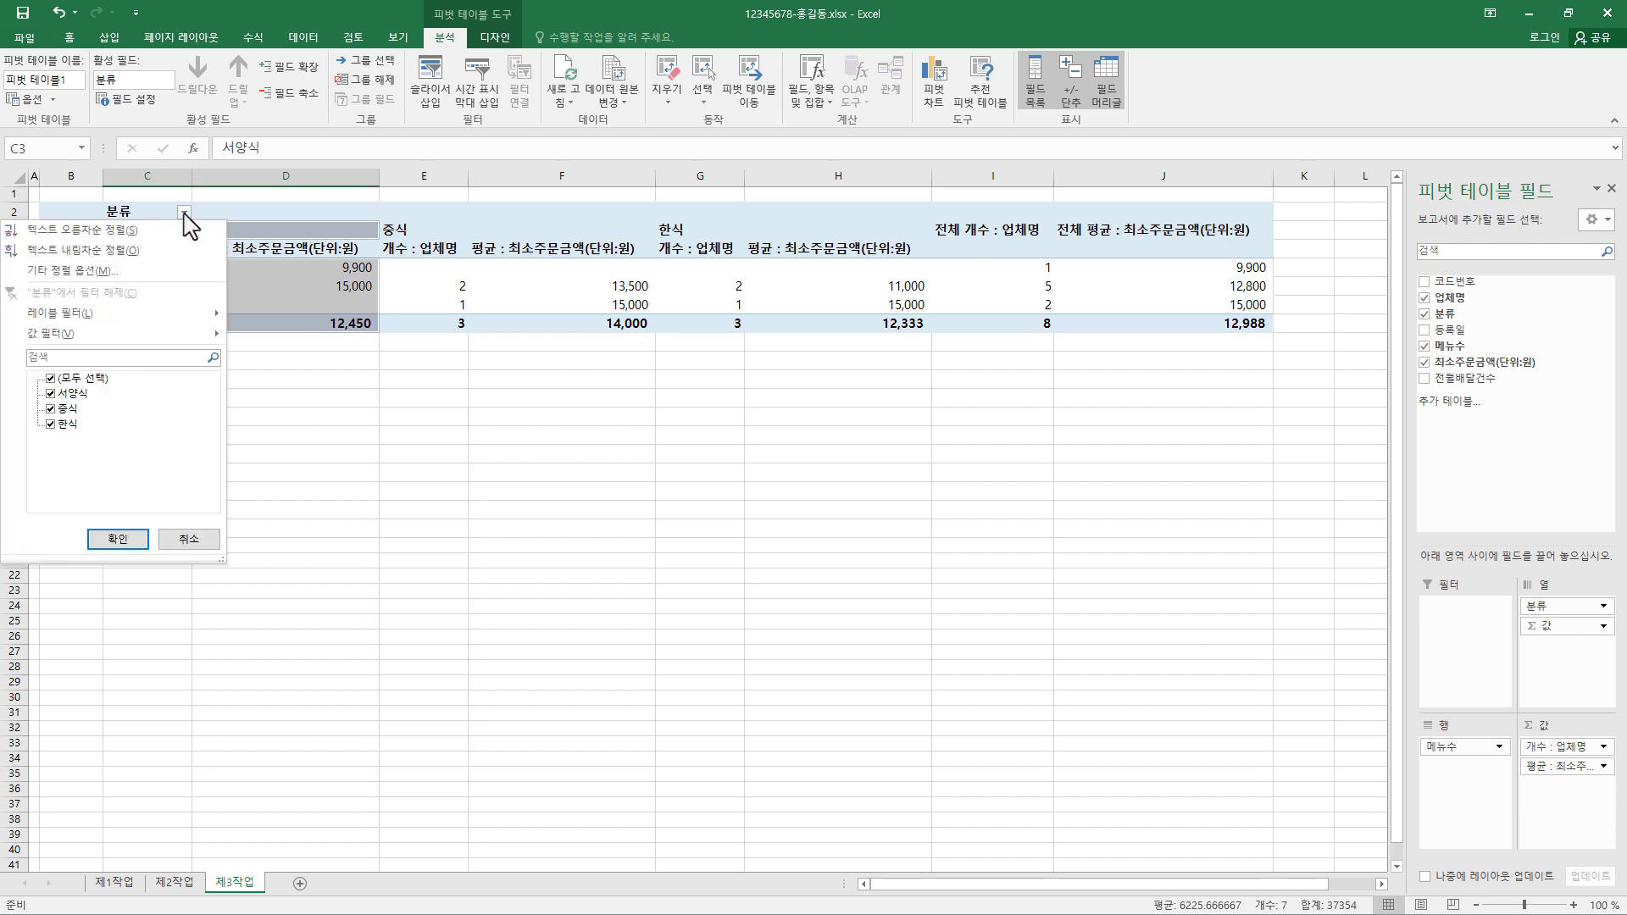
left_click(95, 249)
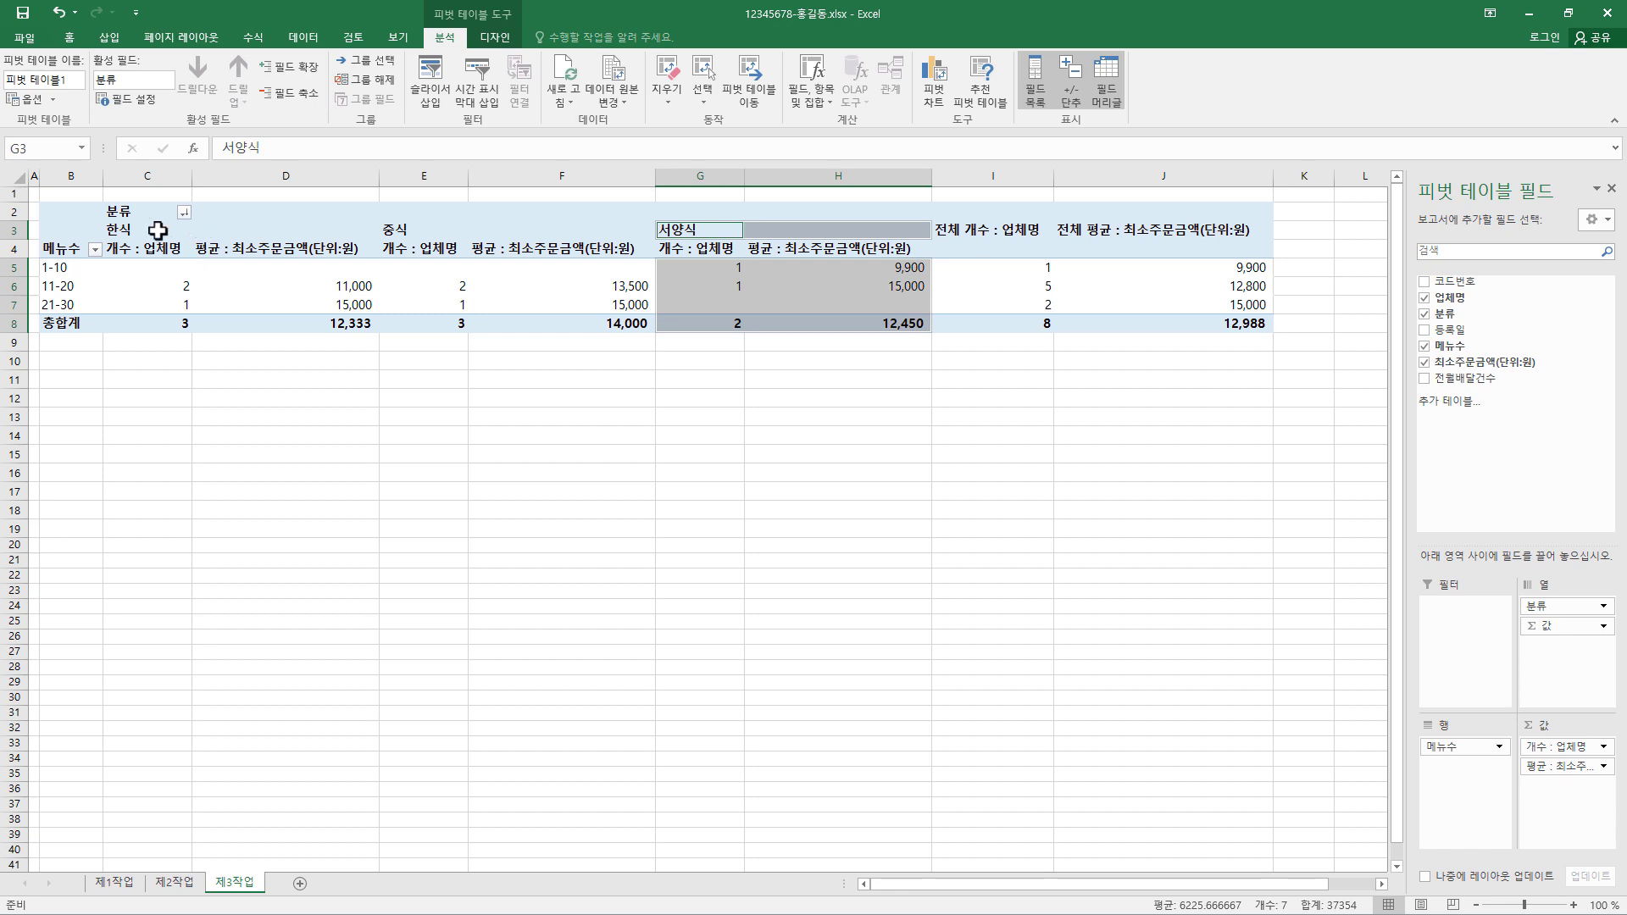
left_click(424, 229)
left_click(671, 226)
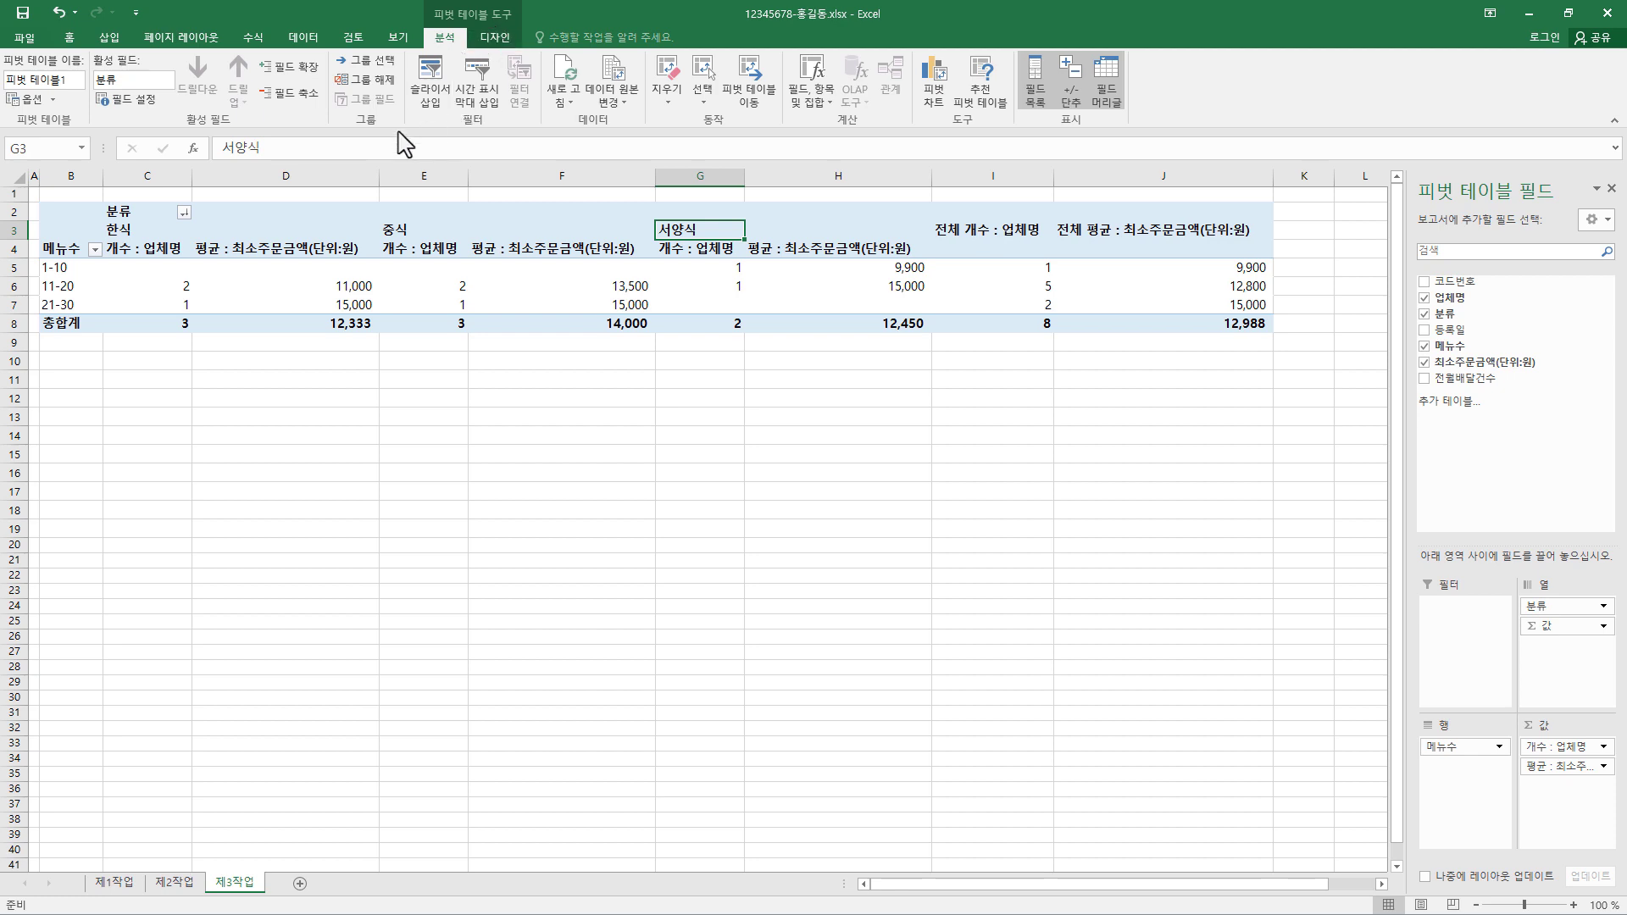
In the pivot table options, merge and center cells with labels and show *** for empty cells
left_click(34, 105)
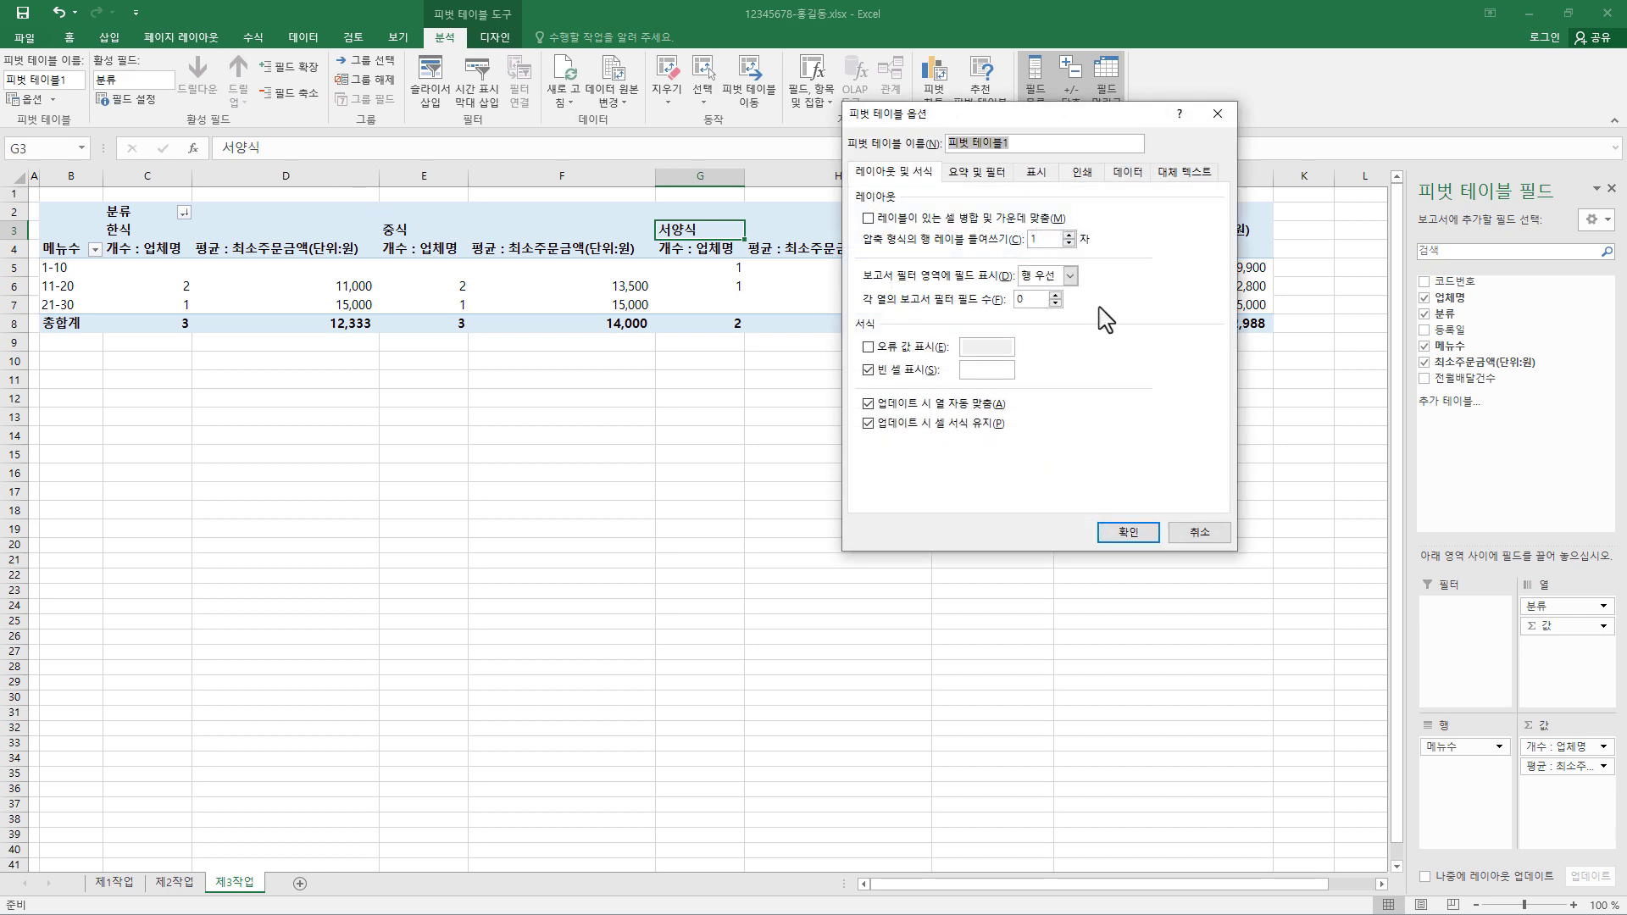
left_click_drag(1037, 125, 677, 149)
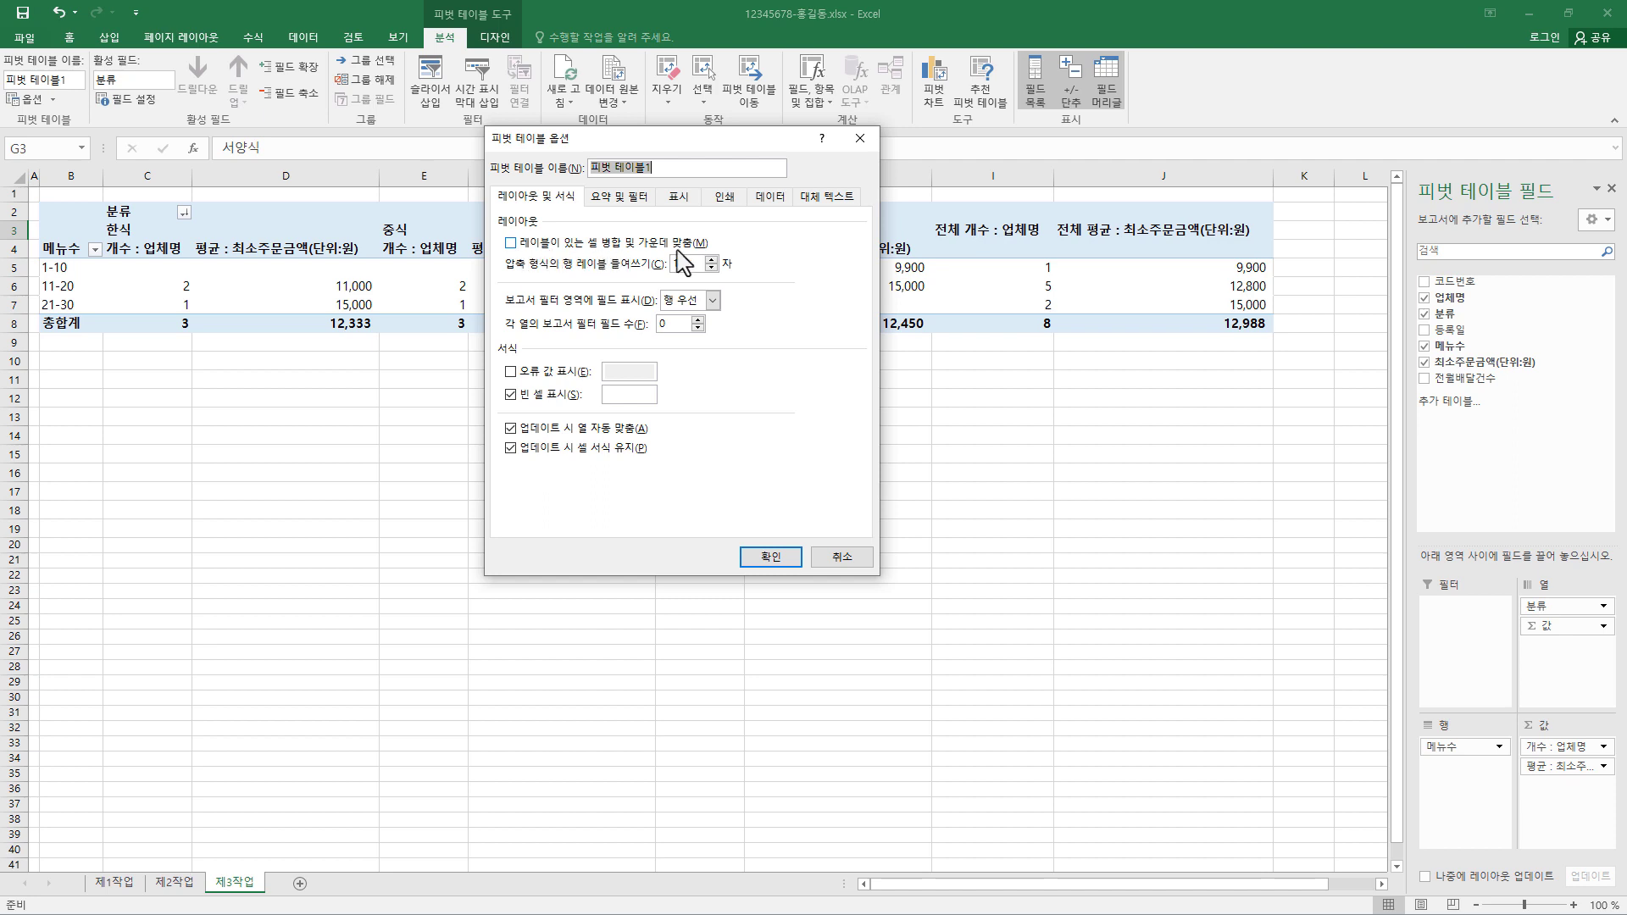
left_click(512, 244)
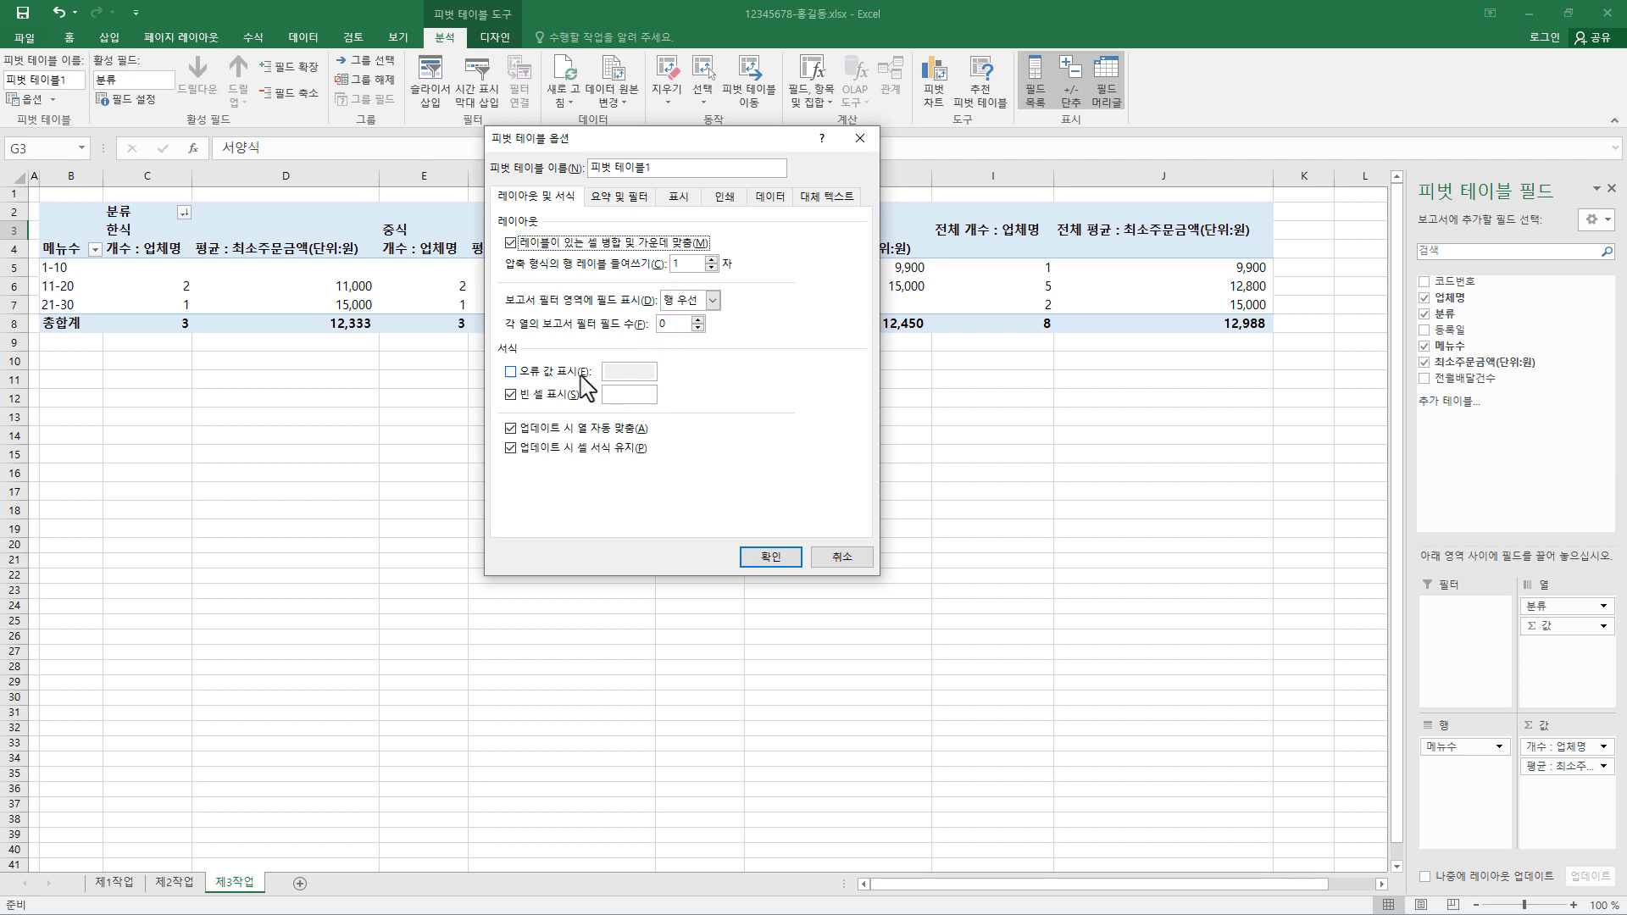
left_click(615, 396)
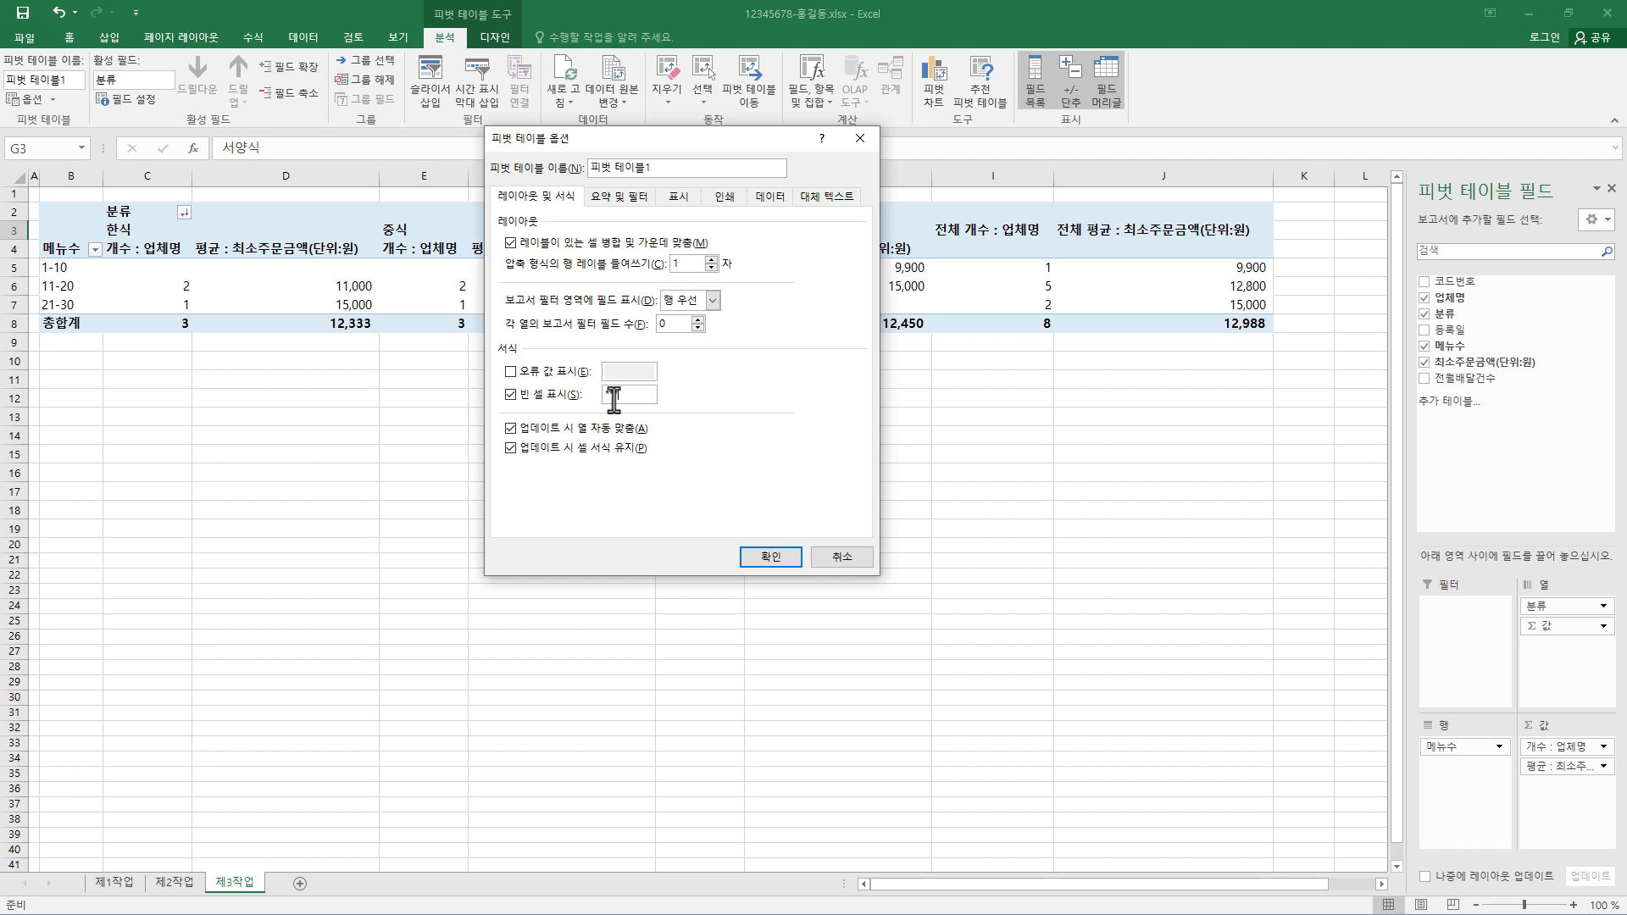
Turn off the row grand totals and apply the pivot table options
left_click(620, 197)
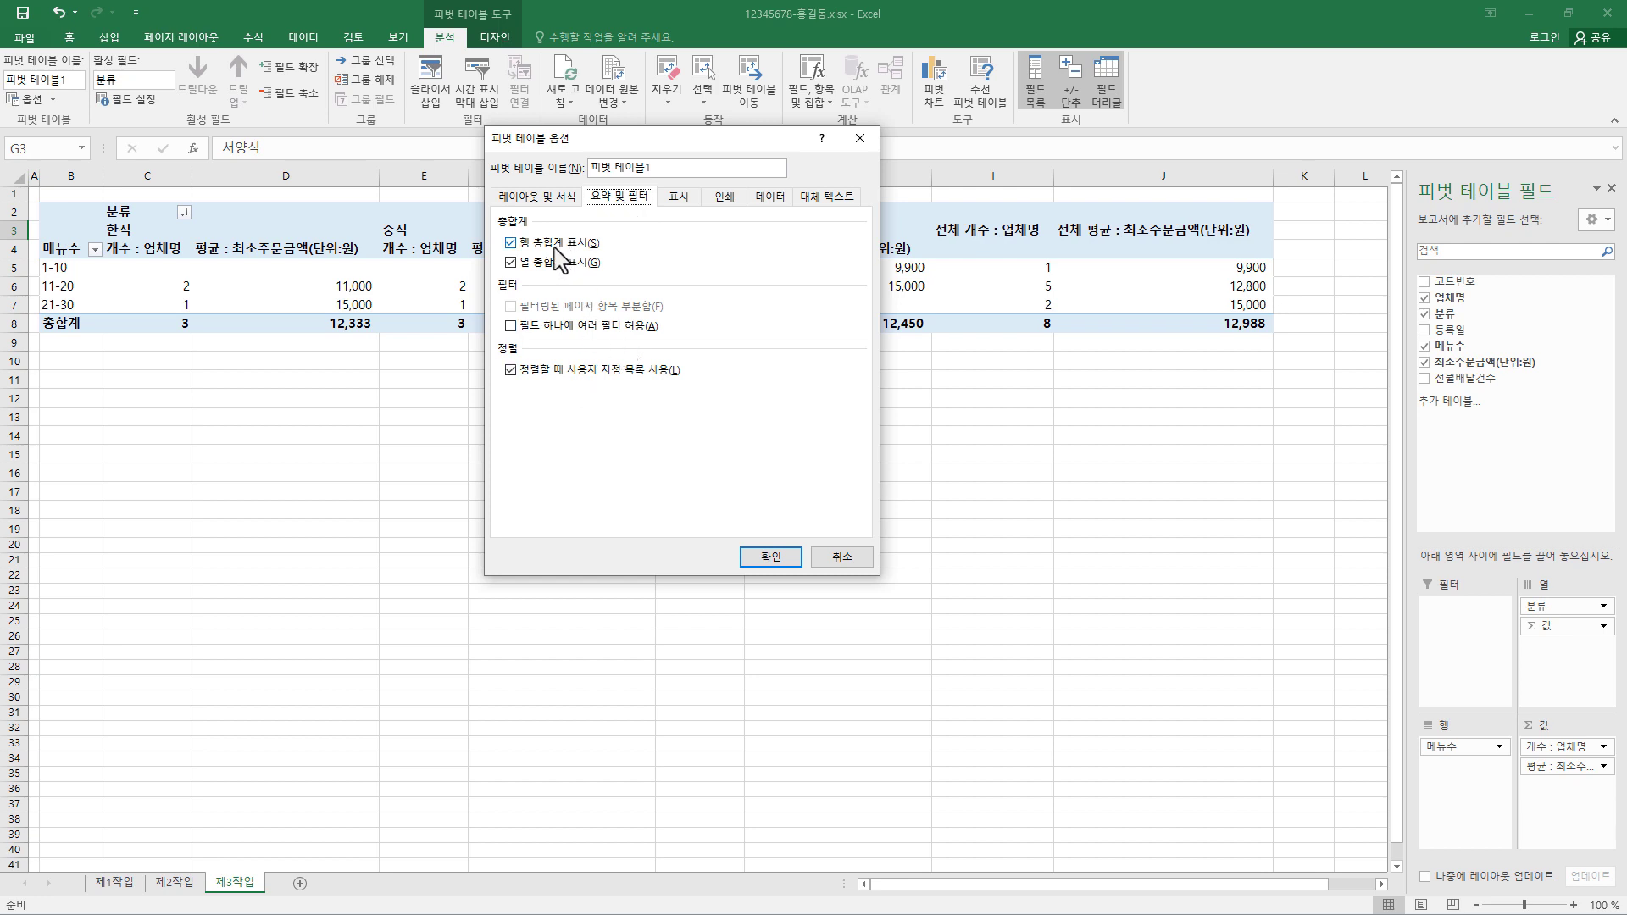
left_click(514, 249)
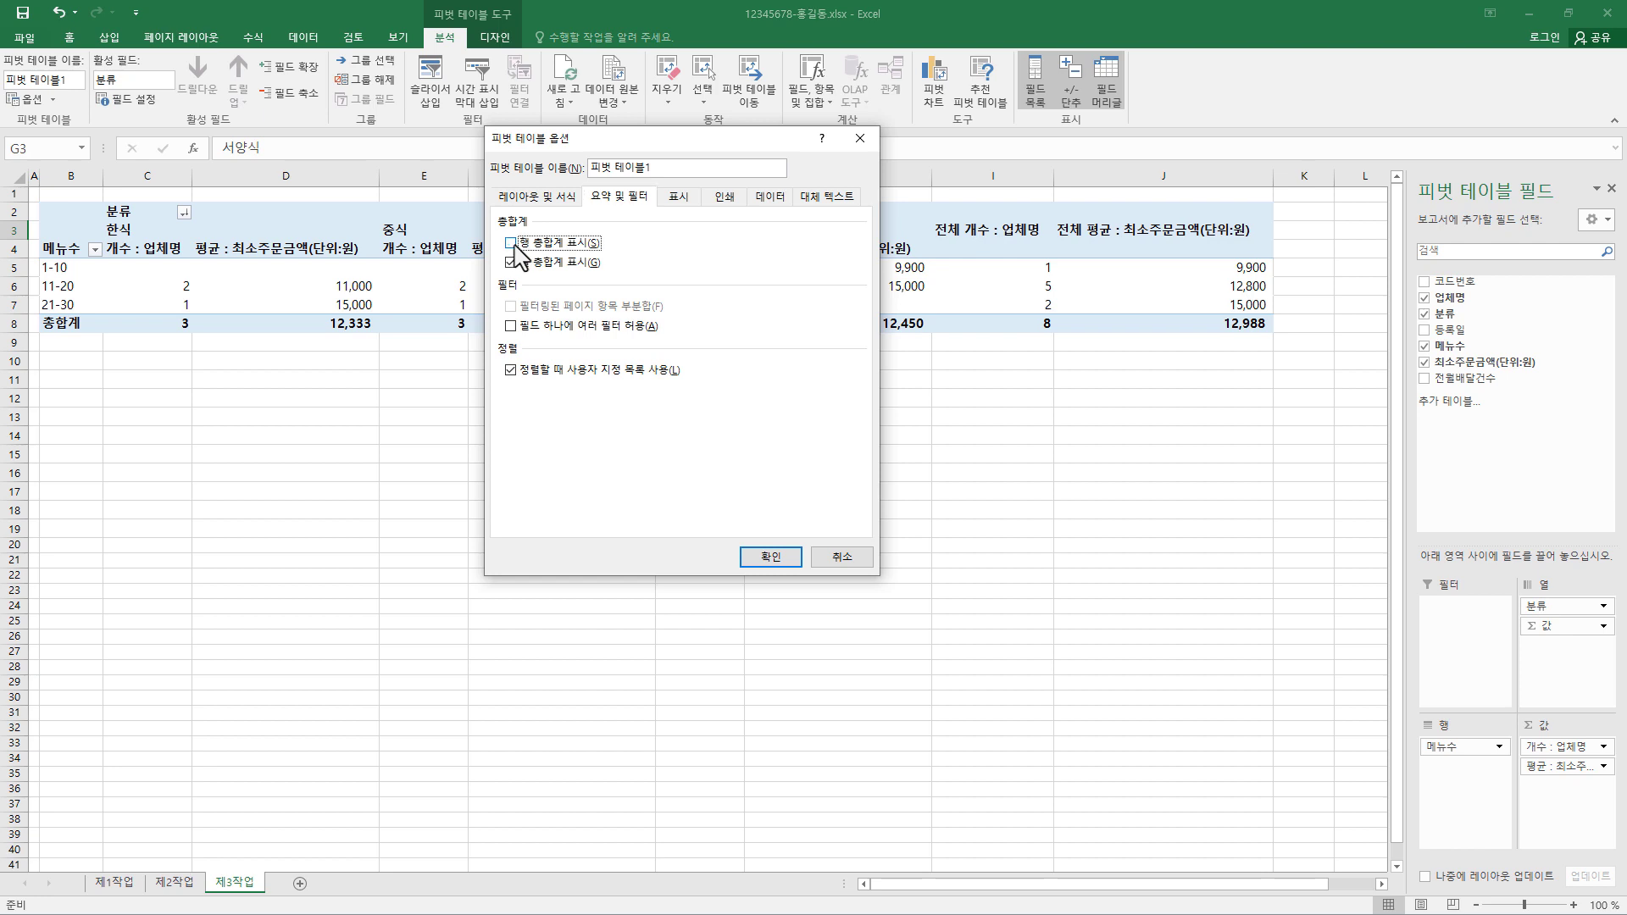
left_click(776, 556)
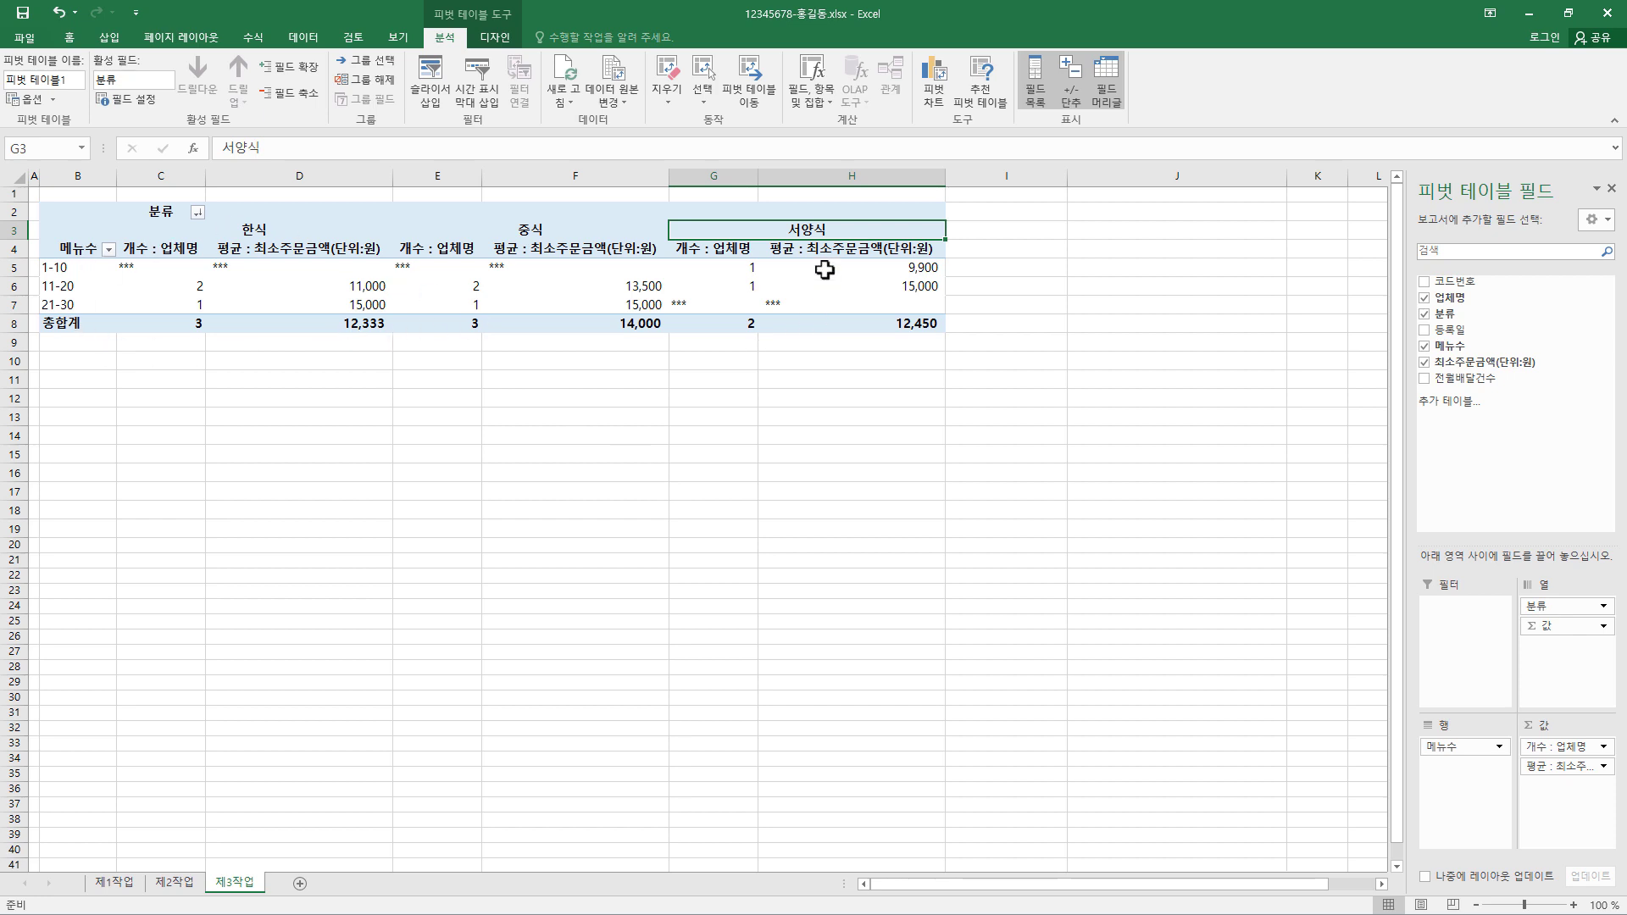
left_click(150, 268)
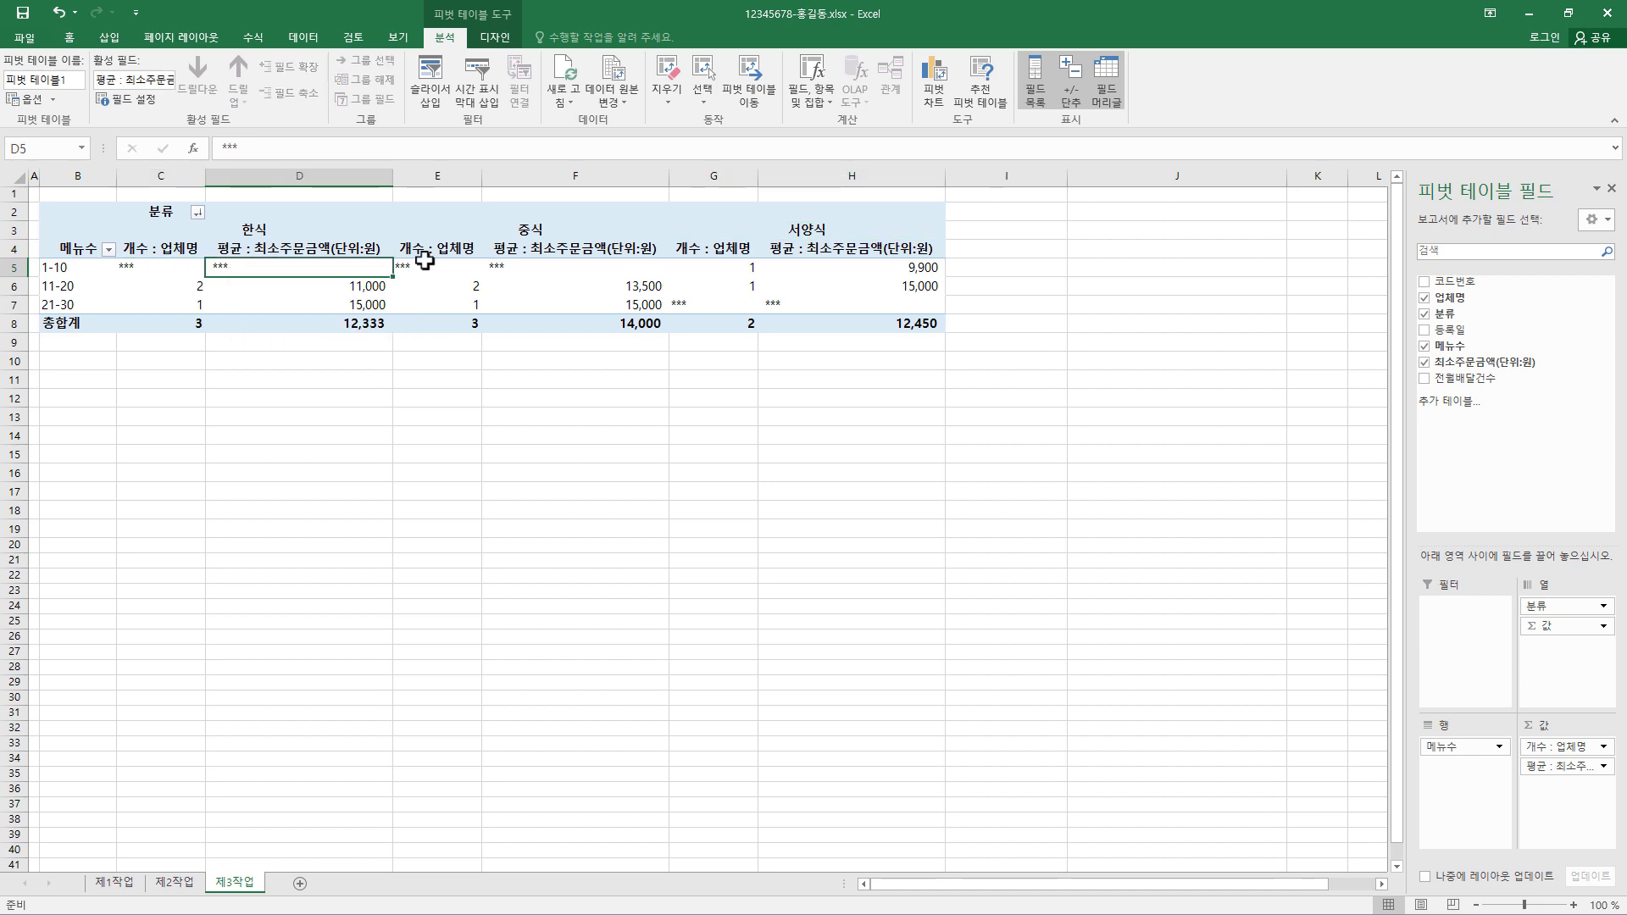
left_click(462, 266)
left_click(507, 265)
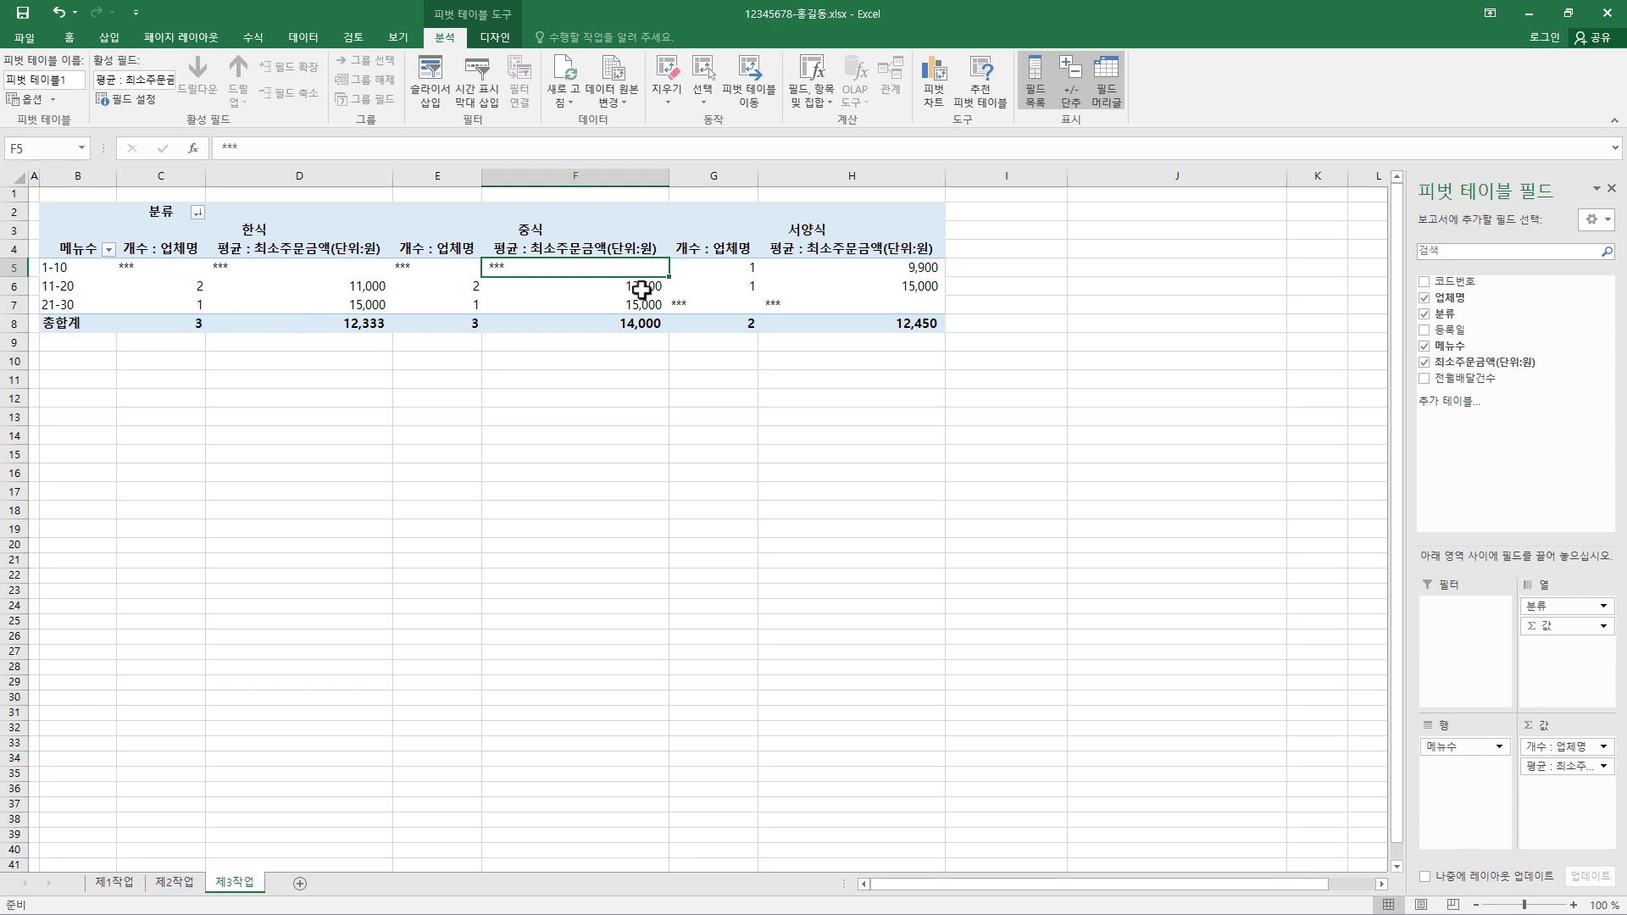
Apply the 회계 number format with 0 decimal places and no symbol to pivot table cells B5:H8
left_click(76, 274)
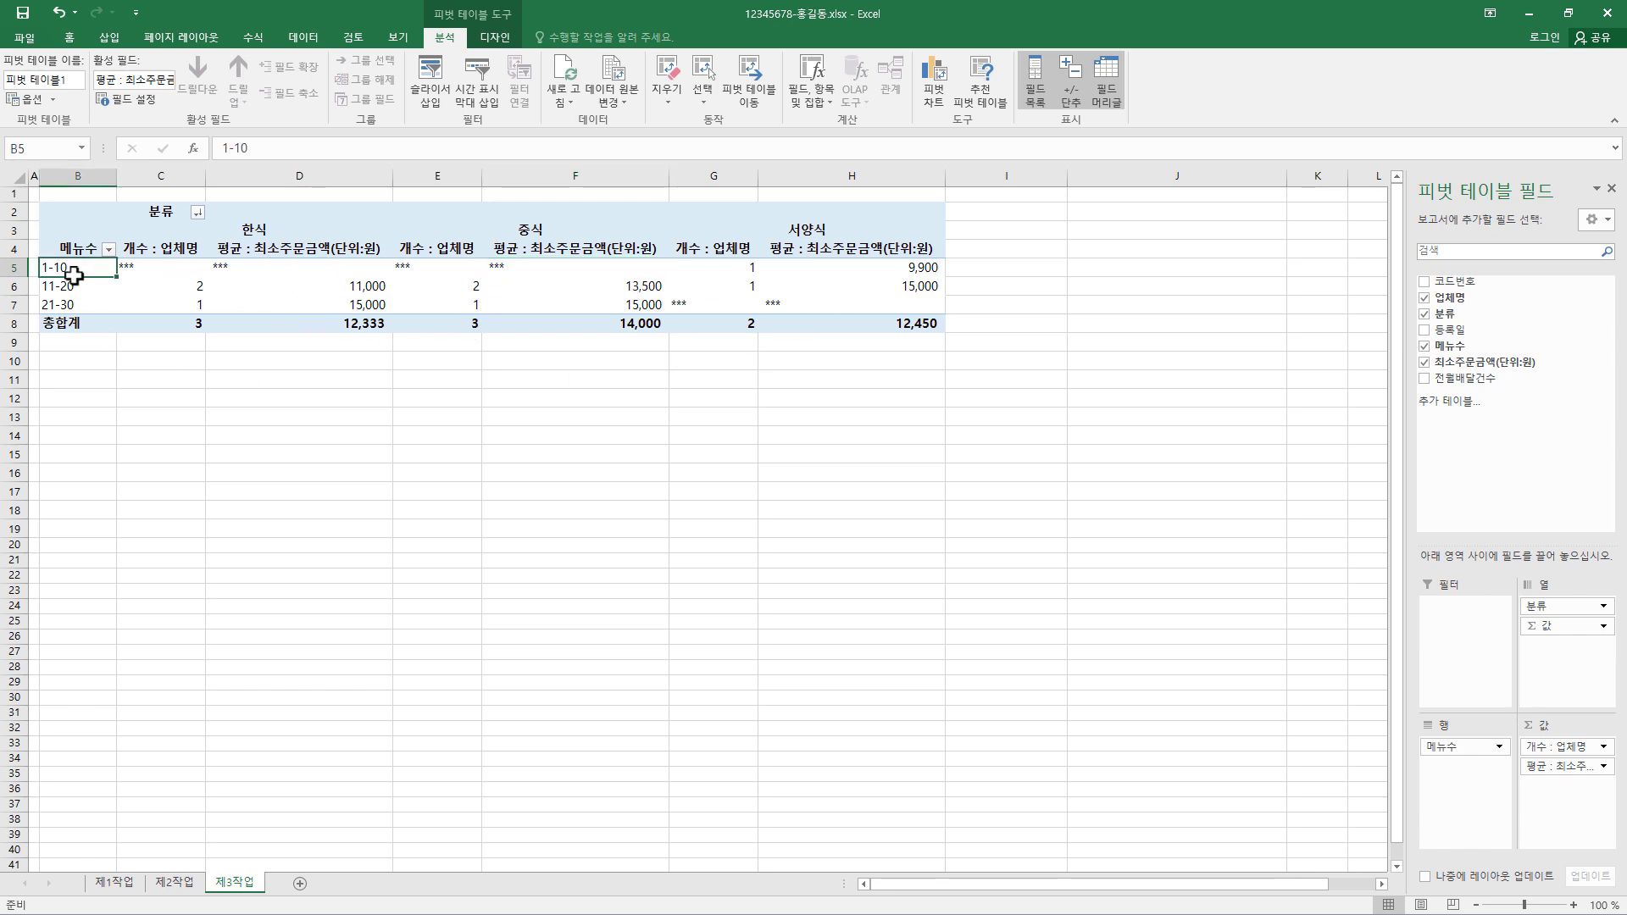
left_click_drag(73, 273, 922, 321)
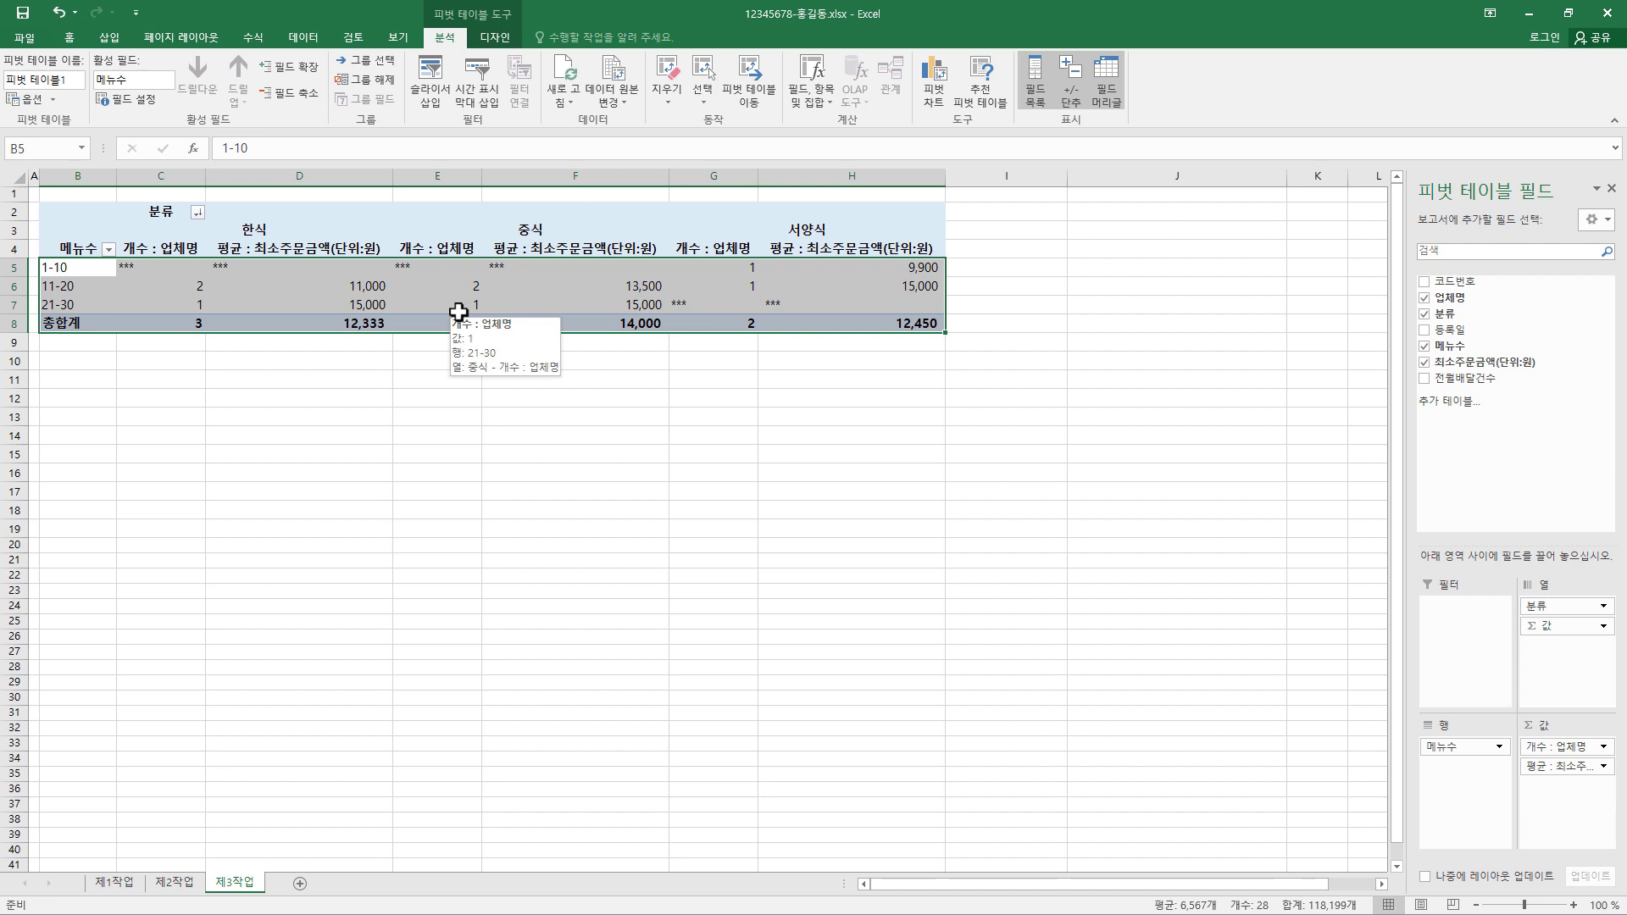
key("ctrl+1")
left_click(485, 253)
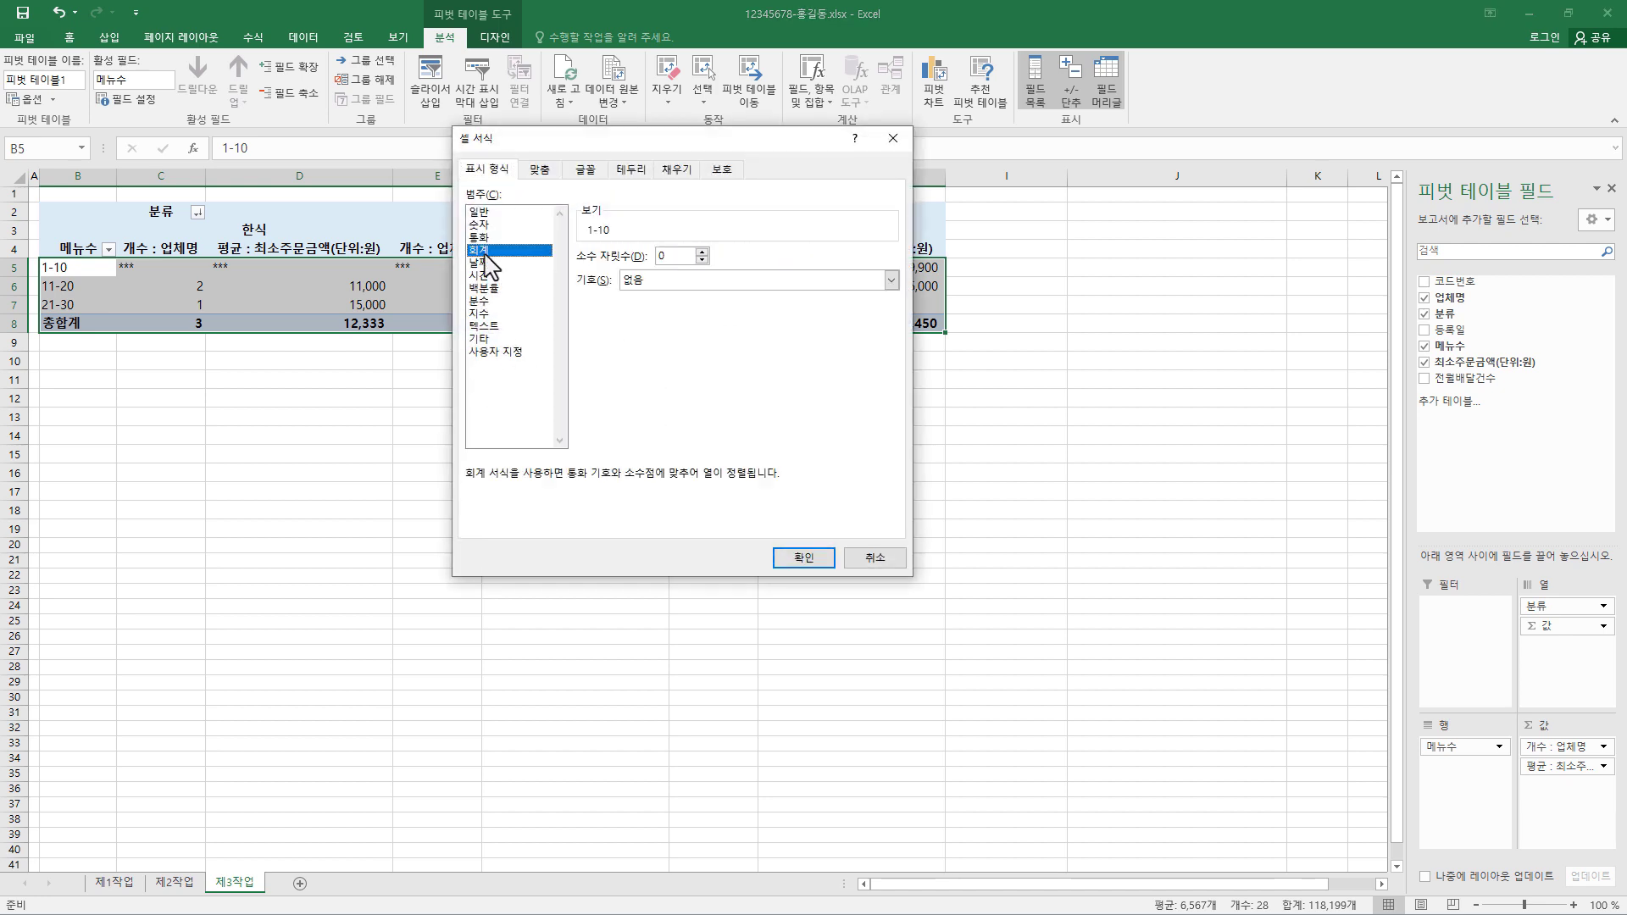
left_click(805, 561)
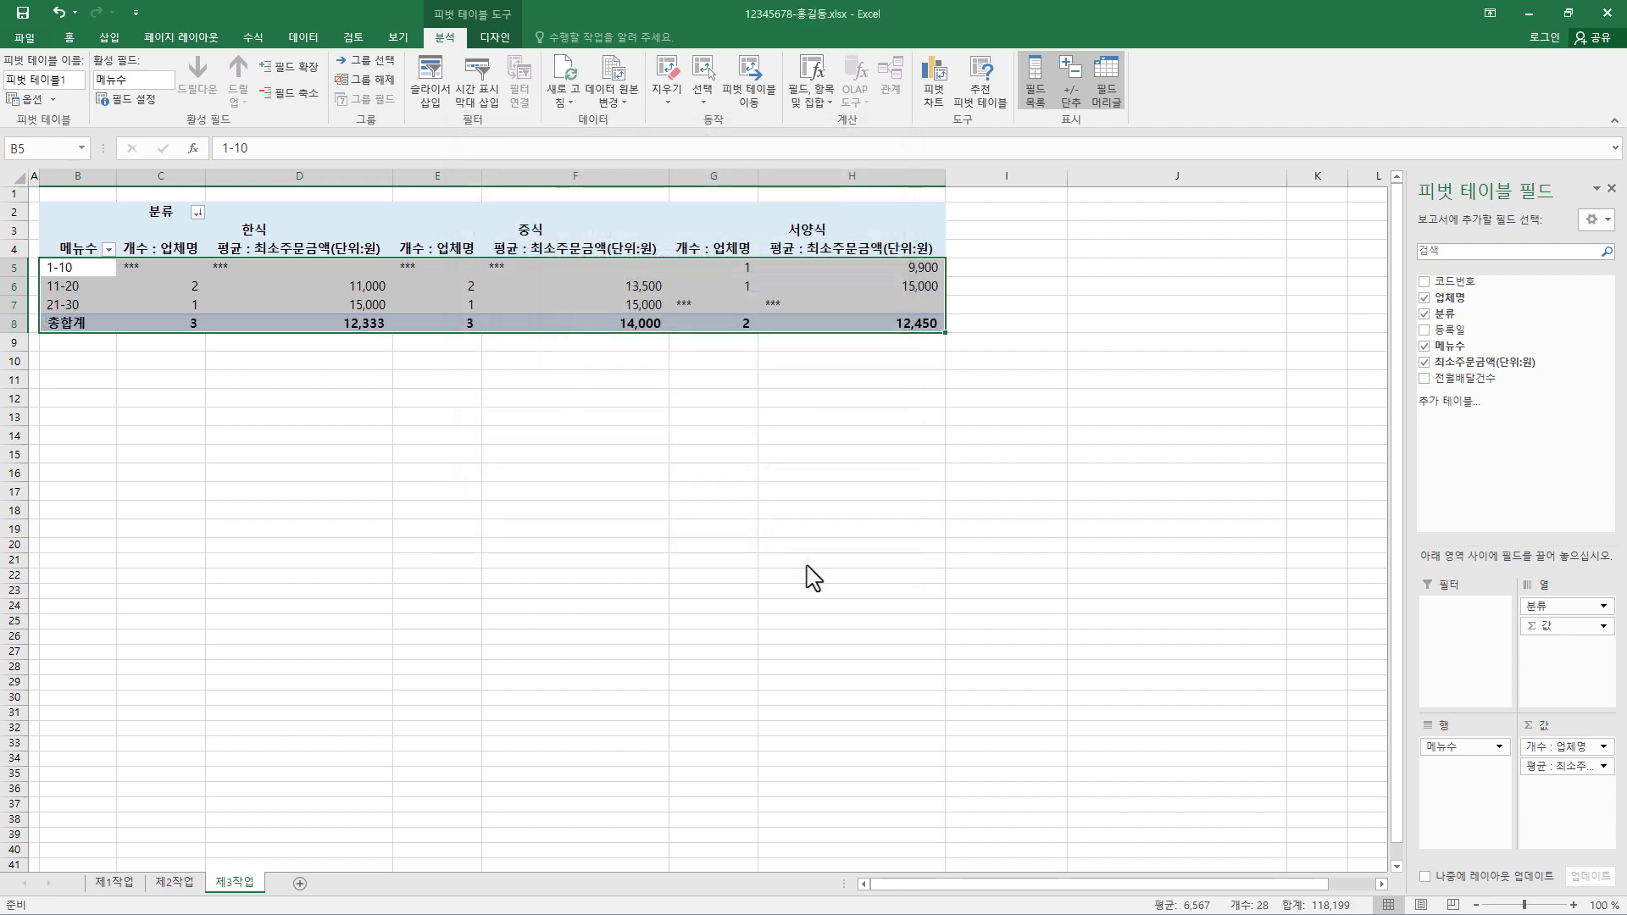
Center the contents of pivot table cells B5:H8 horizontally
left_click(74, 41)
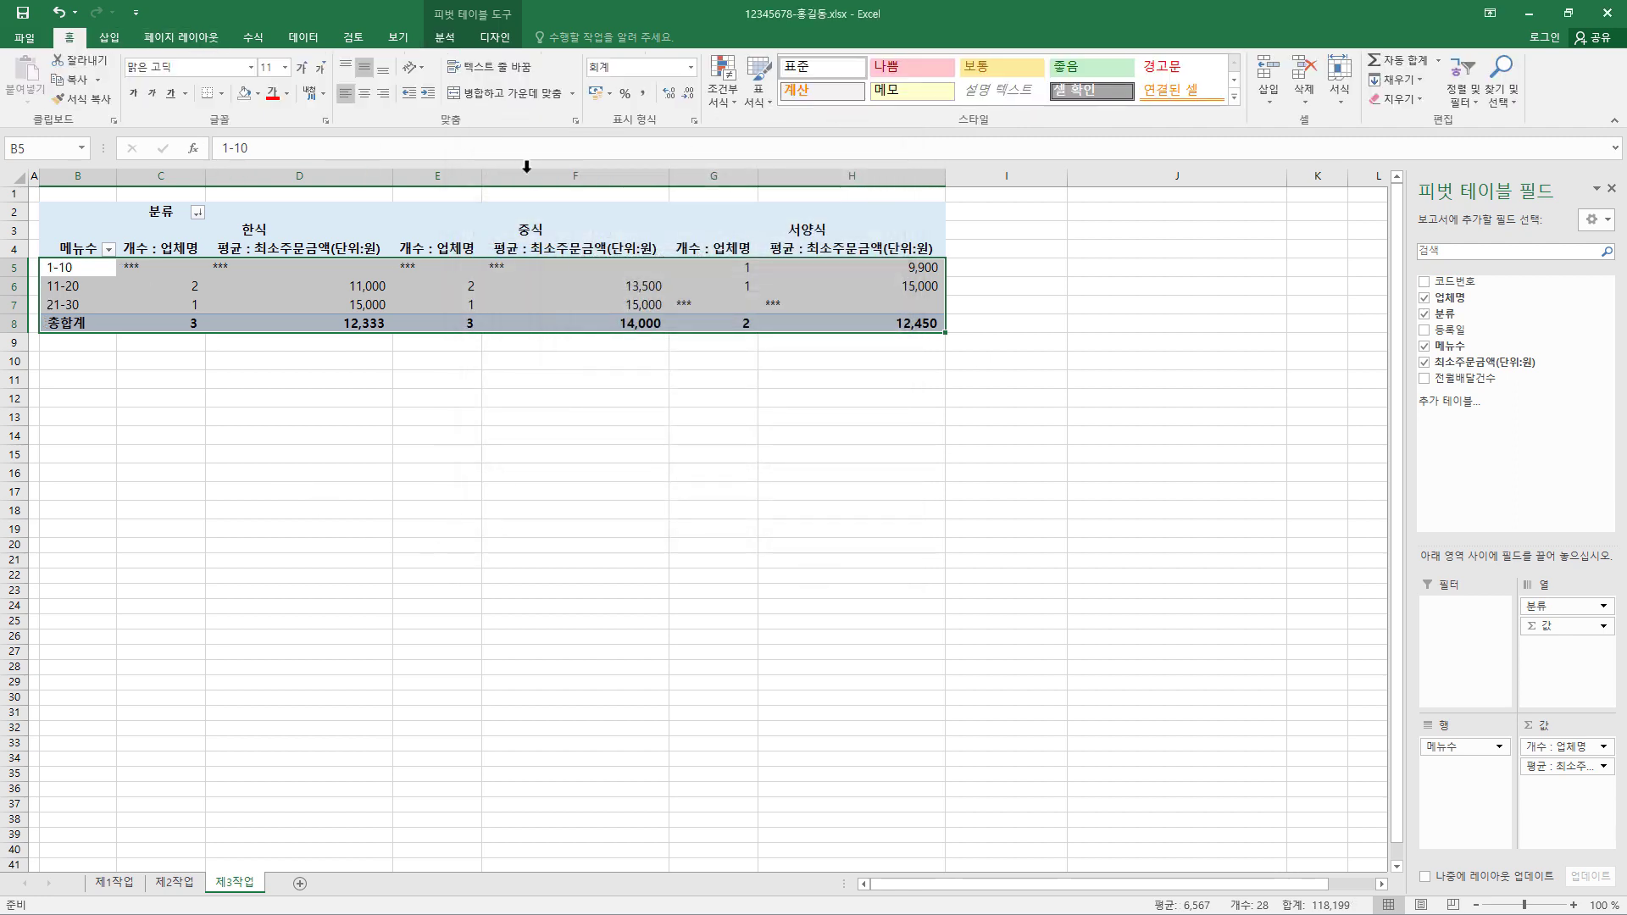
left_click(364, 94)
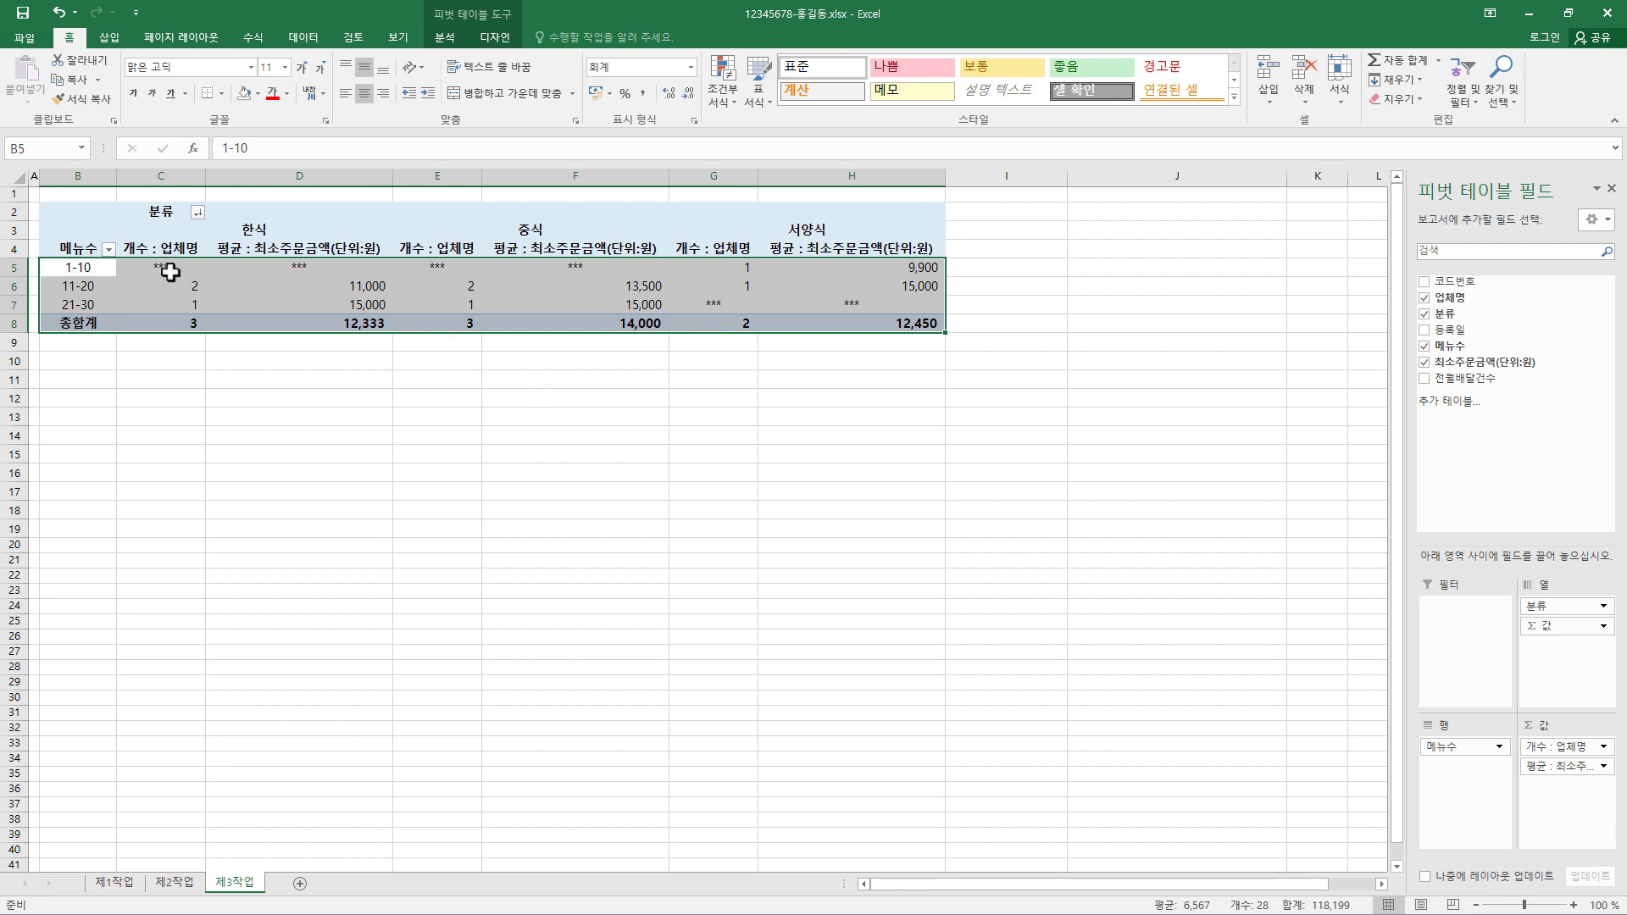
mouse_move(163, 275)
Close the pivot table field list and save the workbook
left_click(1611, 188)
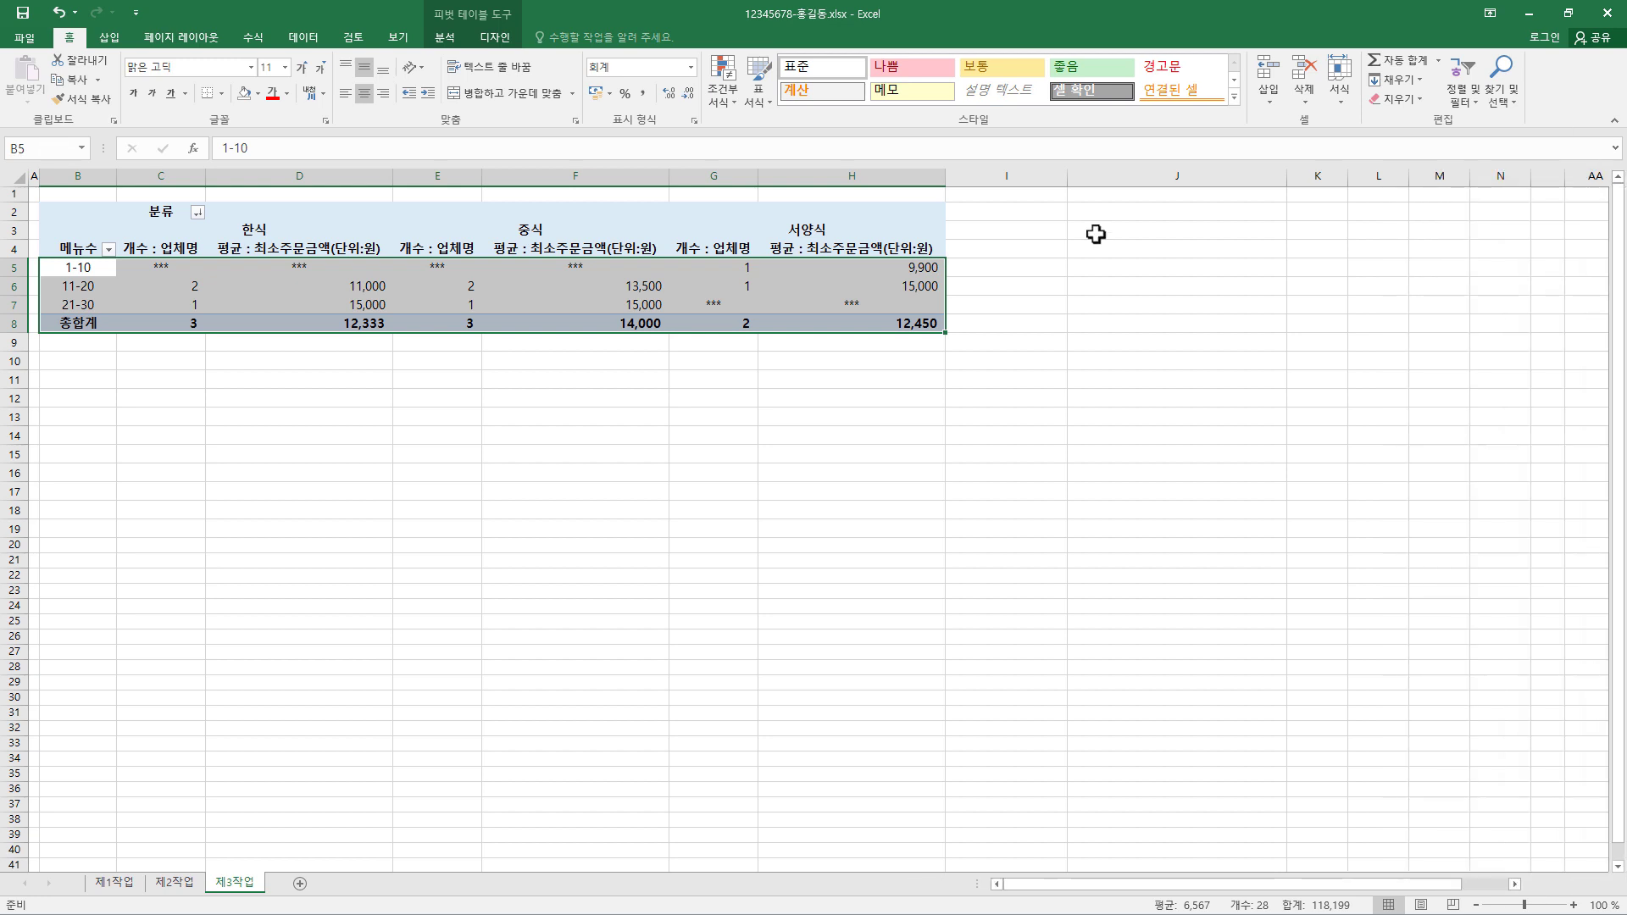
left_click(301, 529)
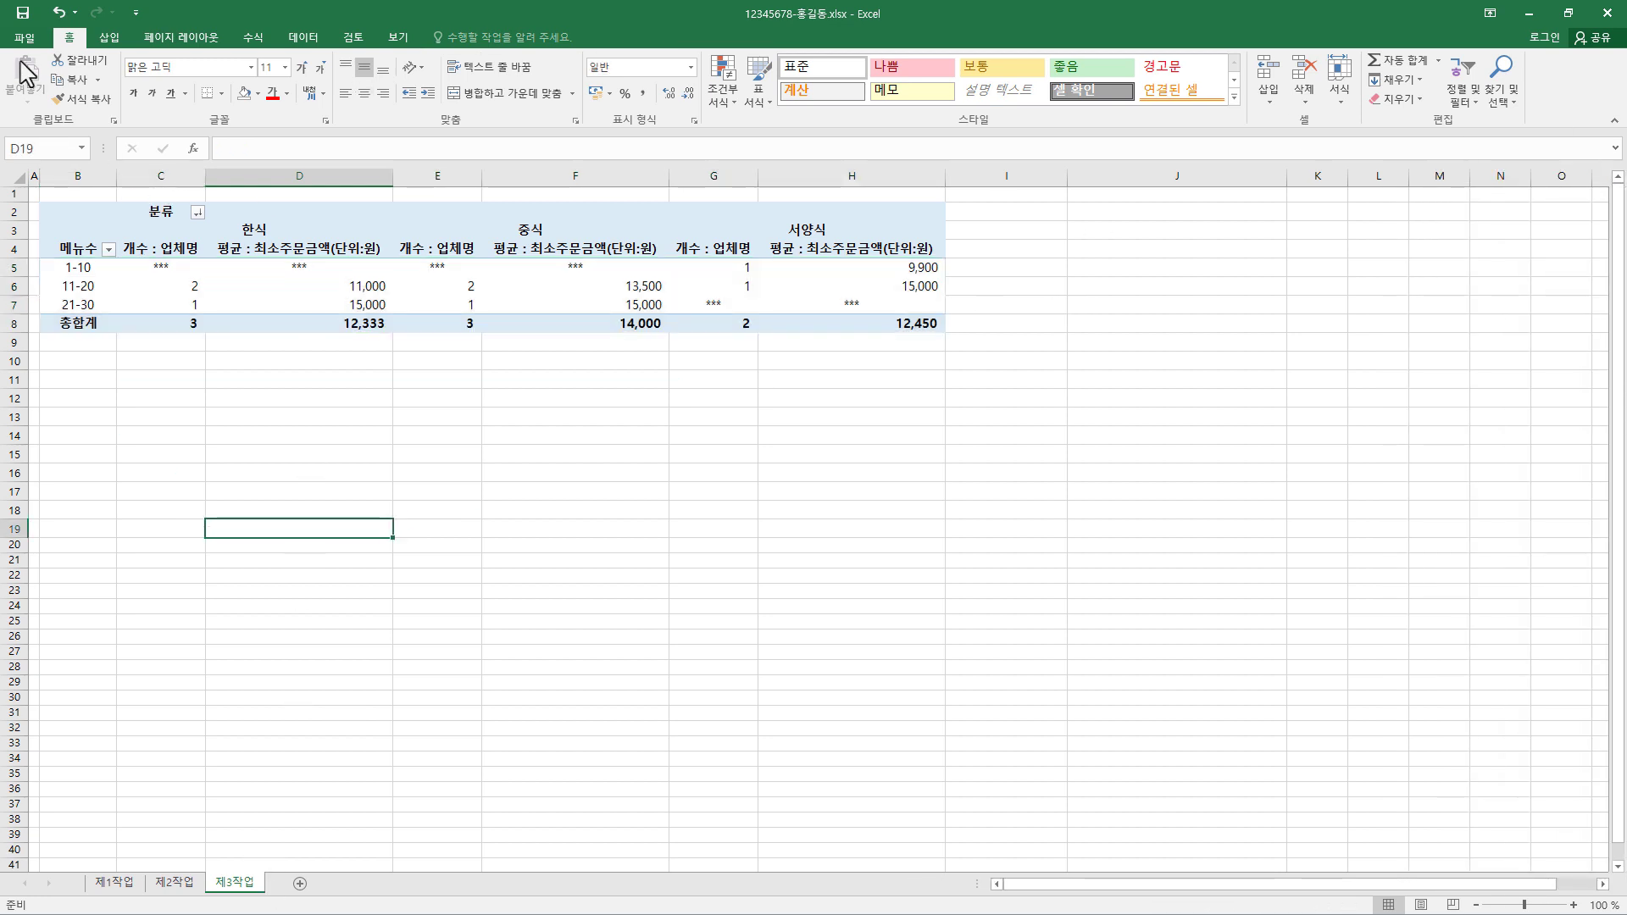
left_click(22, 11)
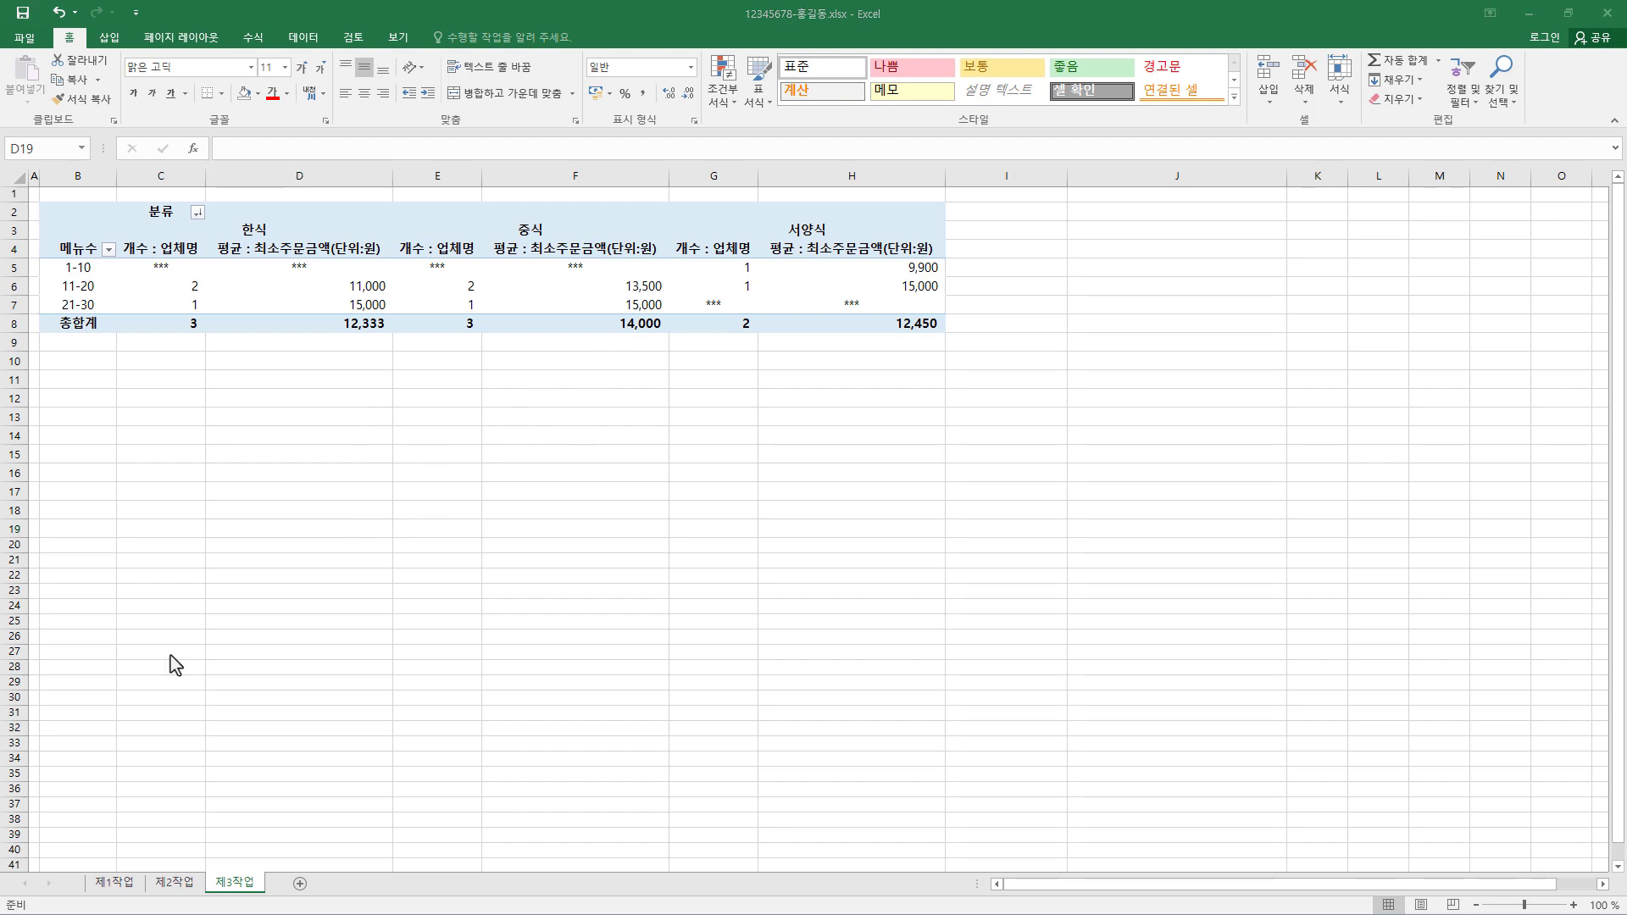
On the 제1작업 sheet, select the 업체명 chart data in C4:C6, C8:C10 and C12, leaving out the 서양식 vendors
left_click(113, 883)
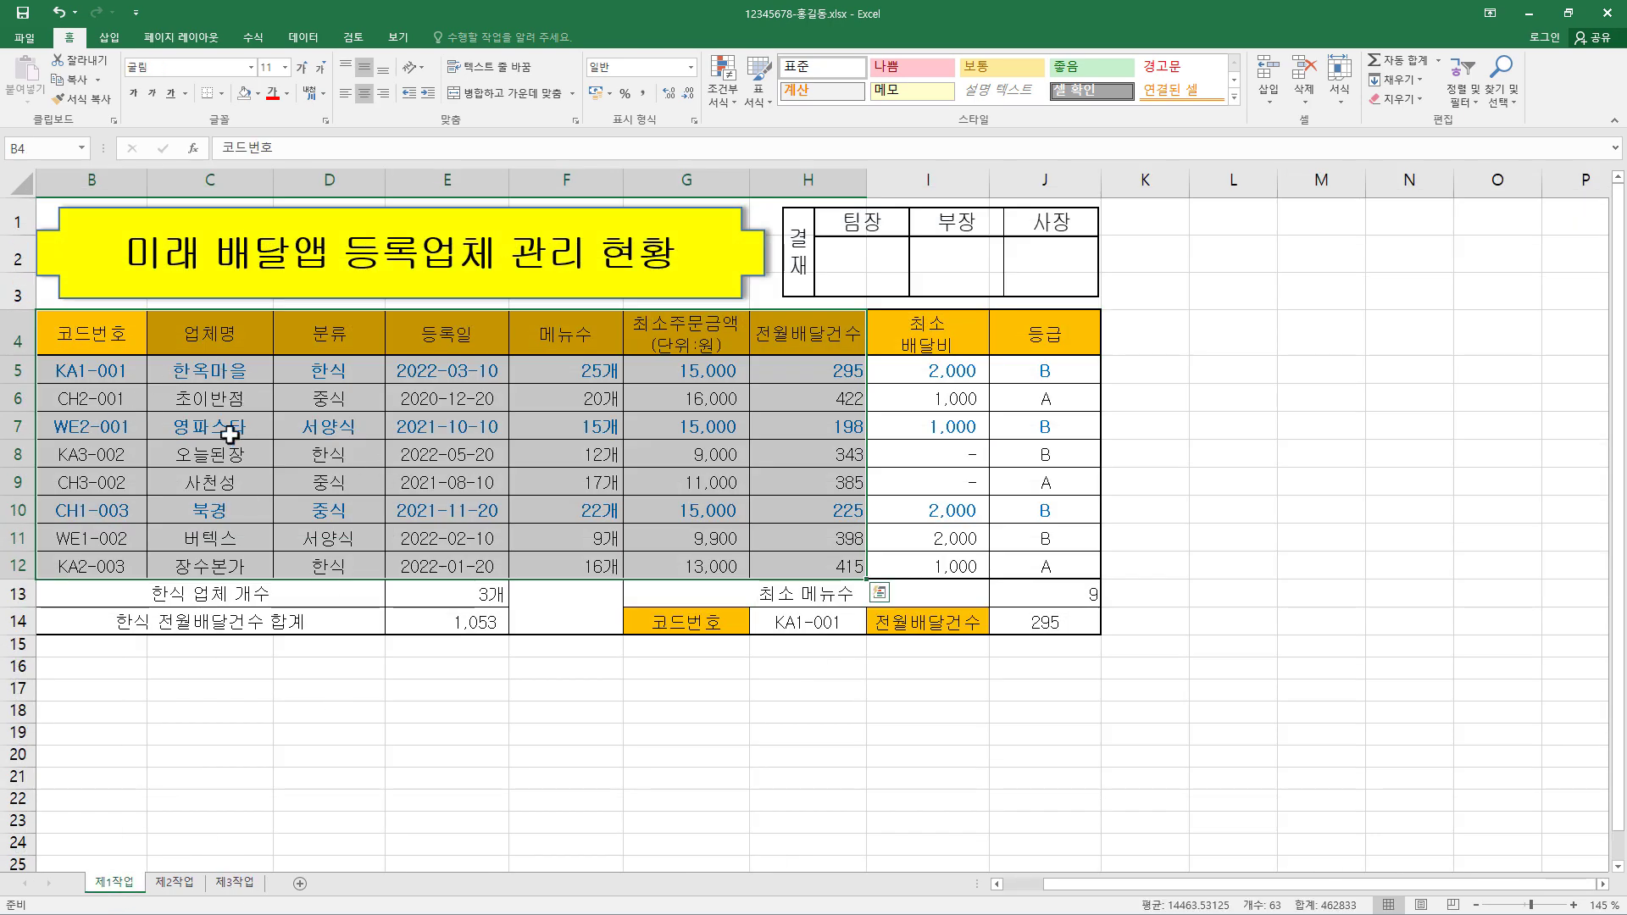
left_click(226, 479)
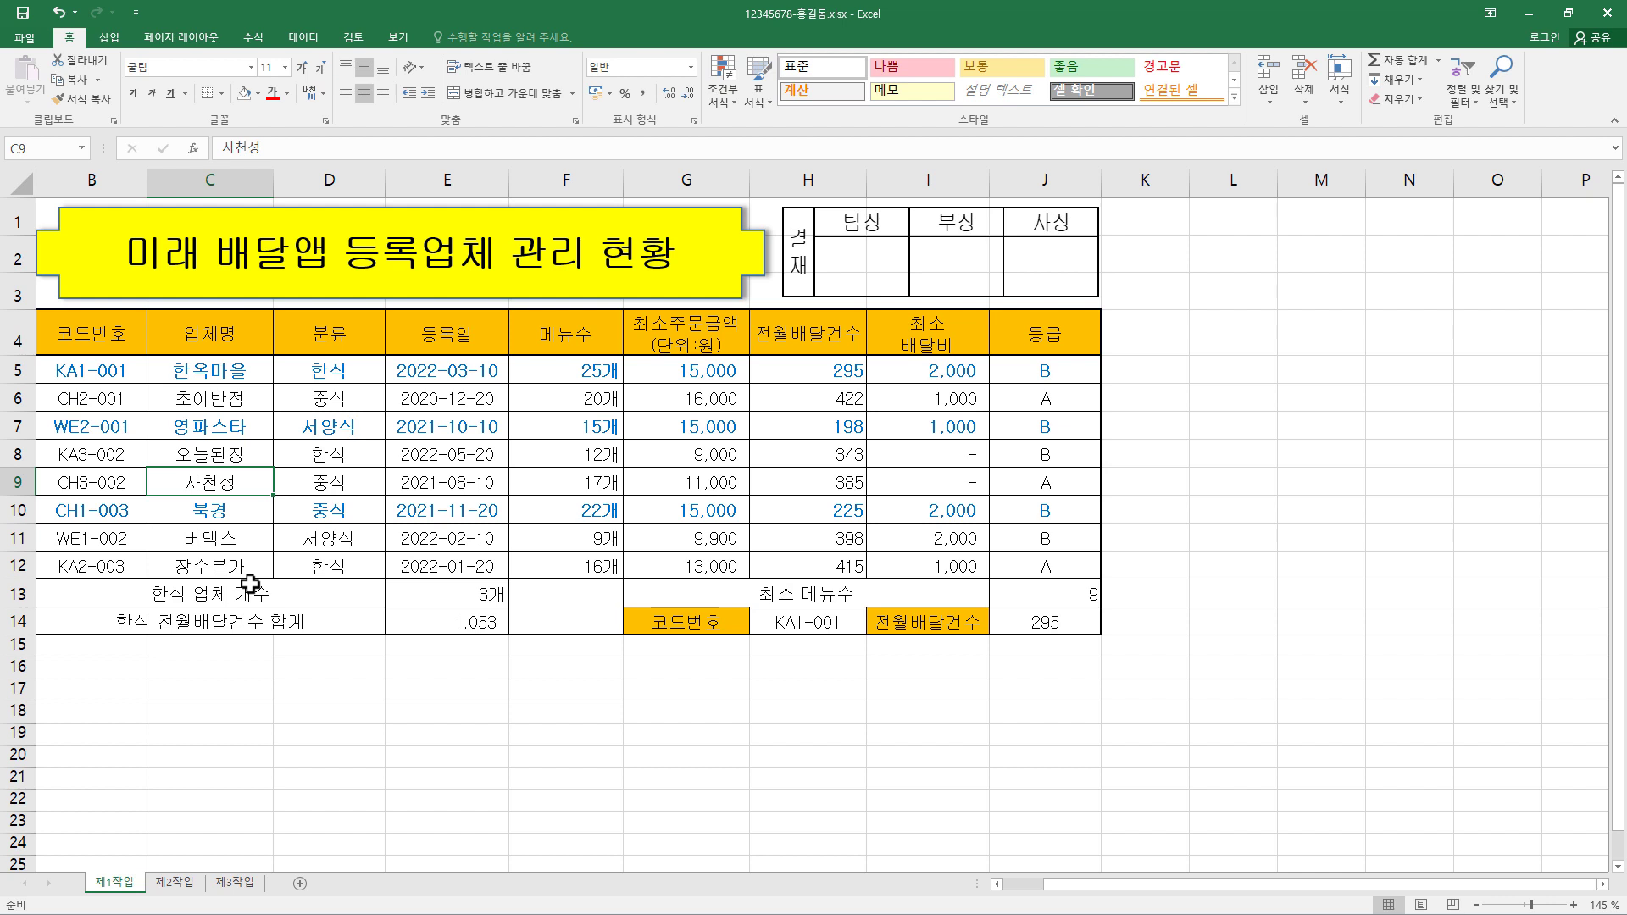
left_click(213, 324)
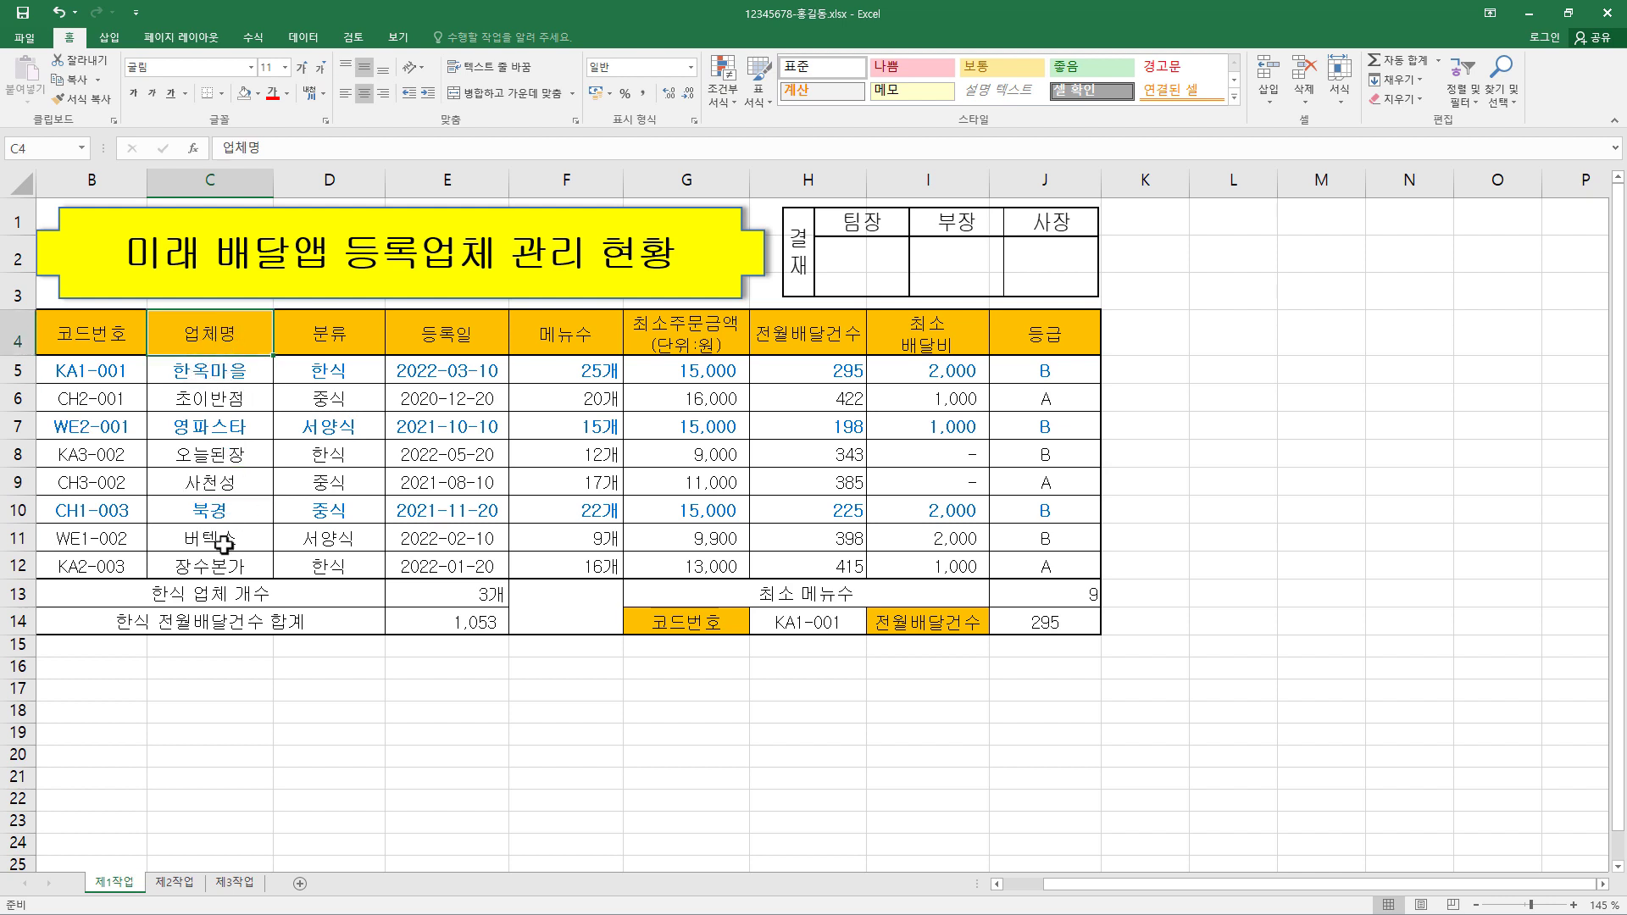
left_click(682, 339)
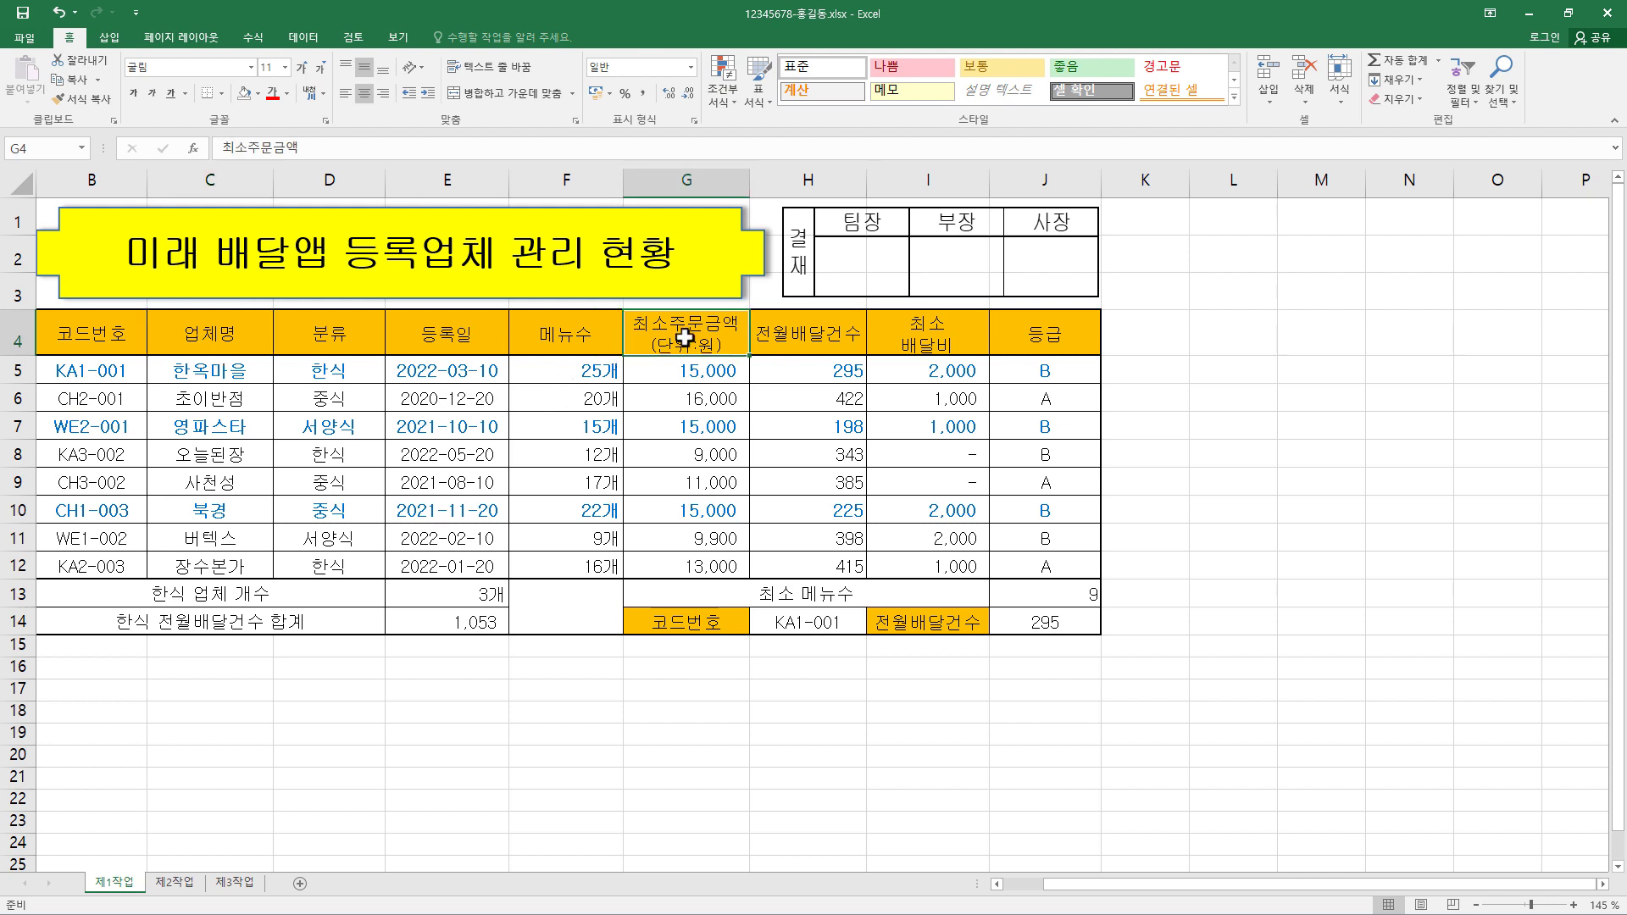
left_click(567, 343)
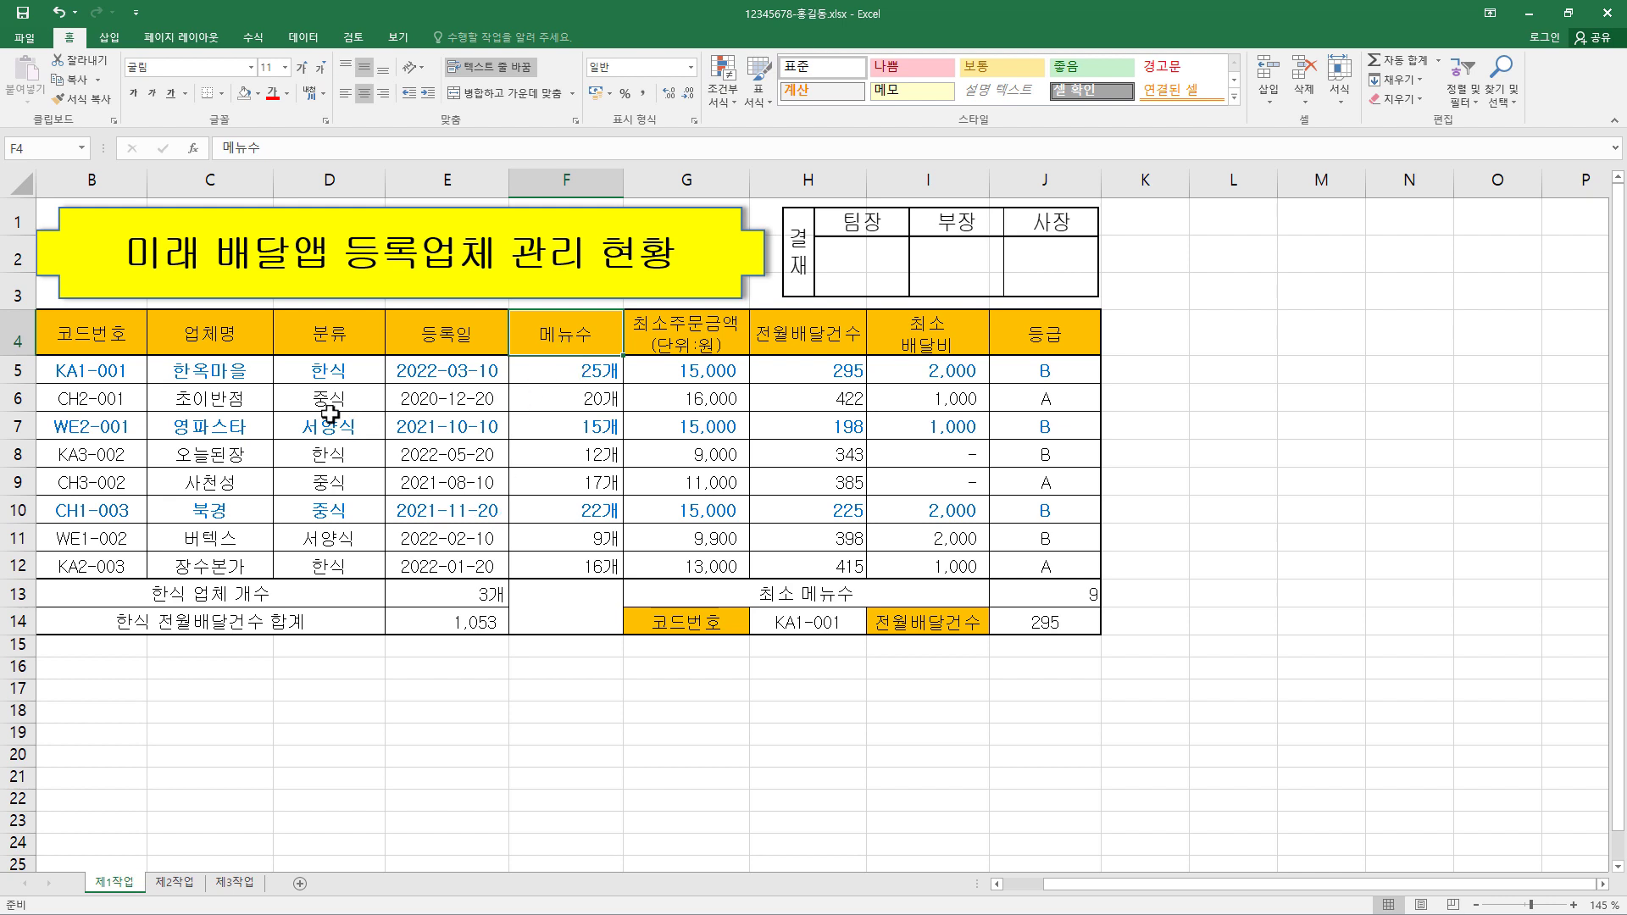
left_click(235, 336)
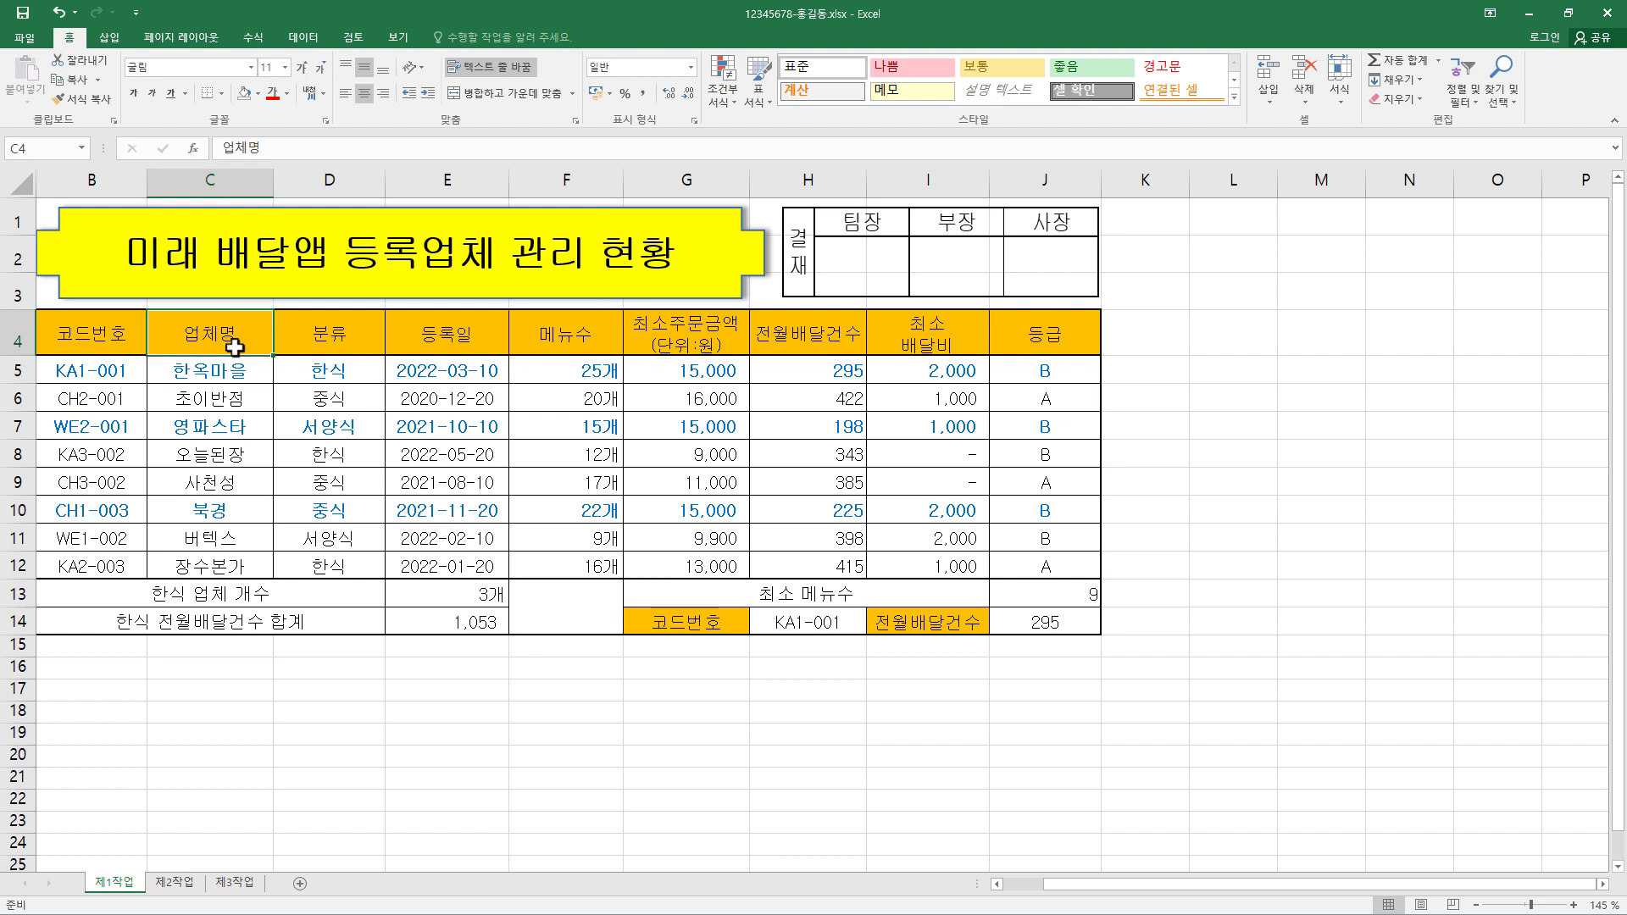
left_click_drag(234, 346, 235, 398)
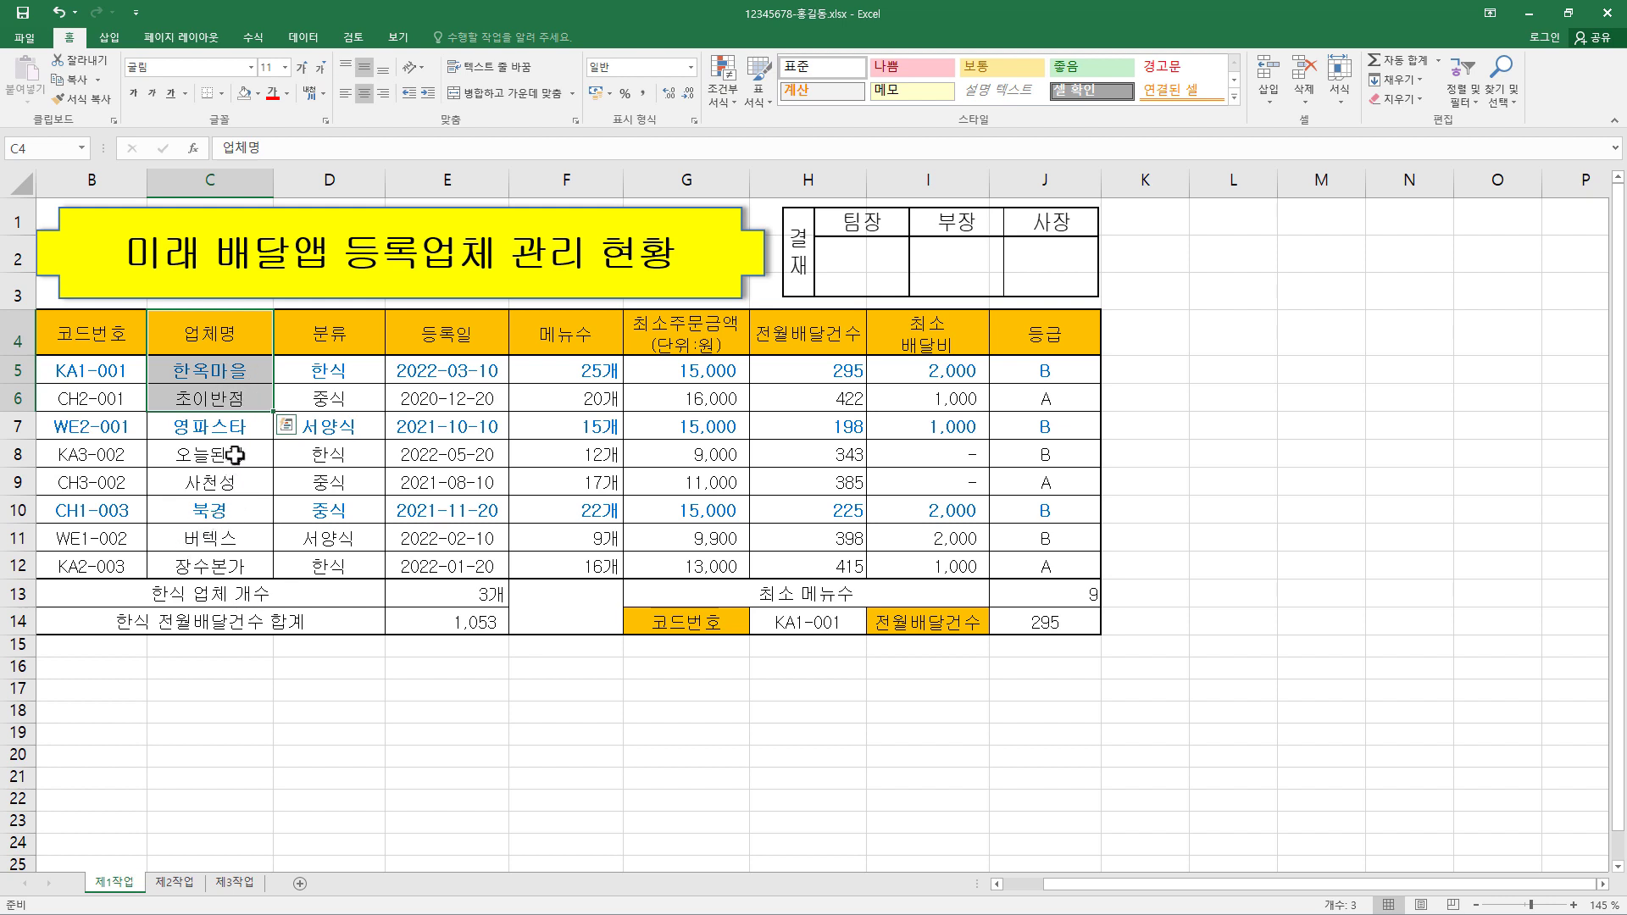
left_click_drag(234, 455, 234, 506)
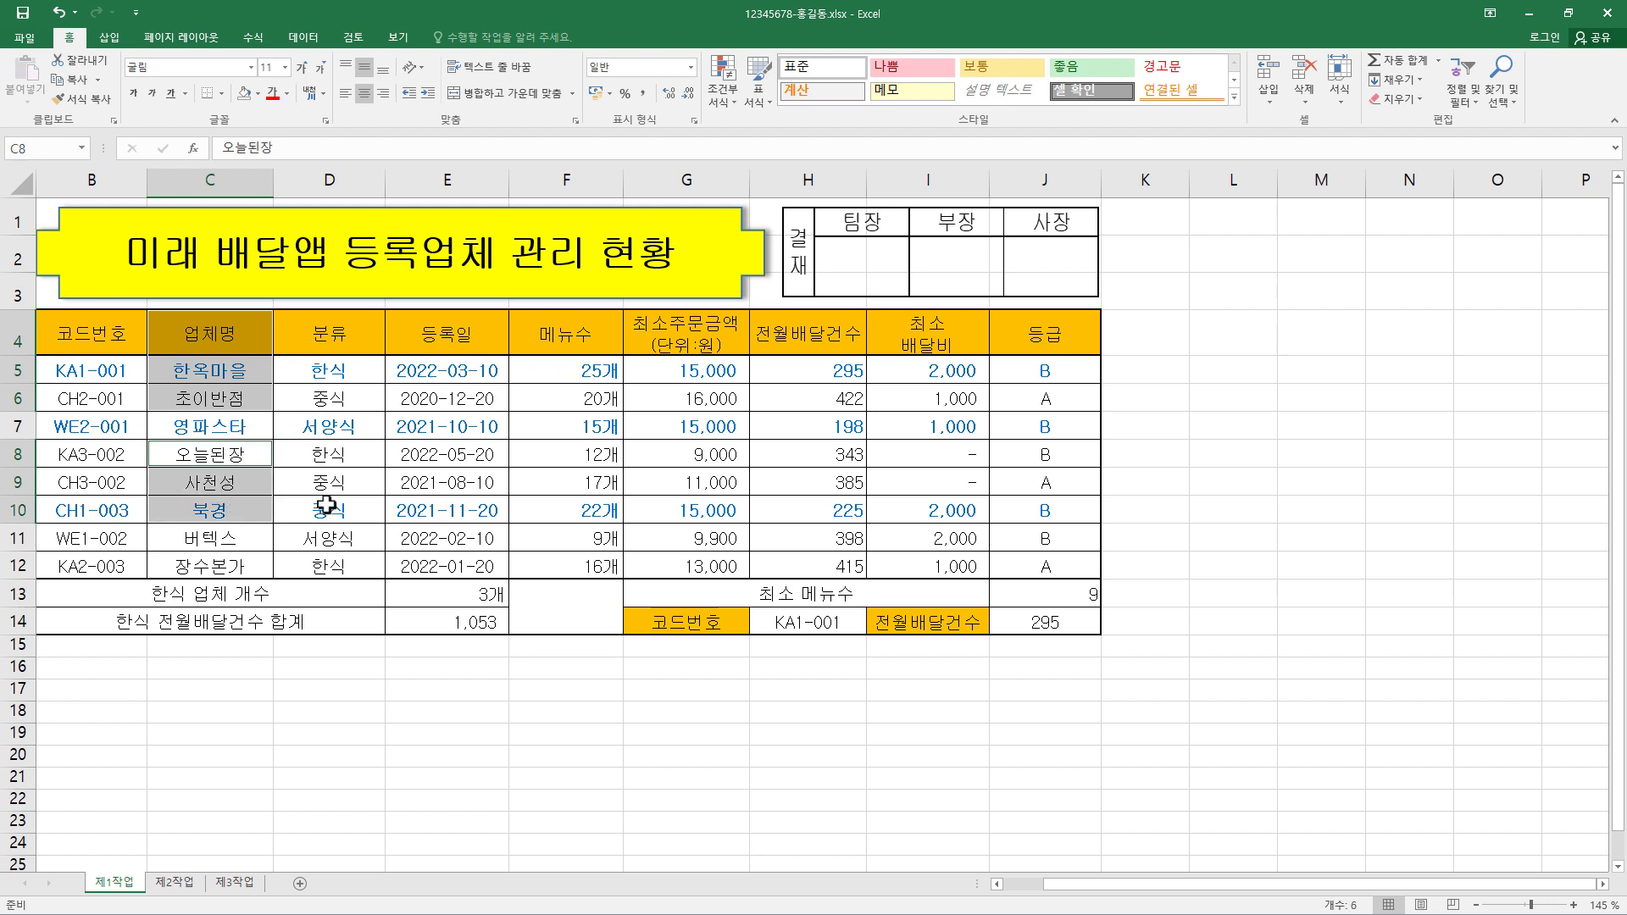
left_click(238, 569, "ctrl")
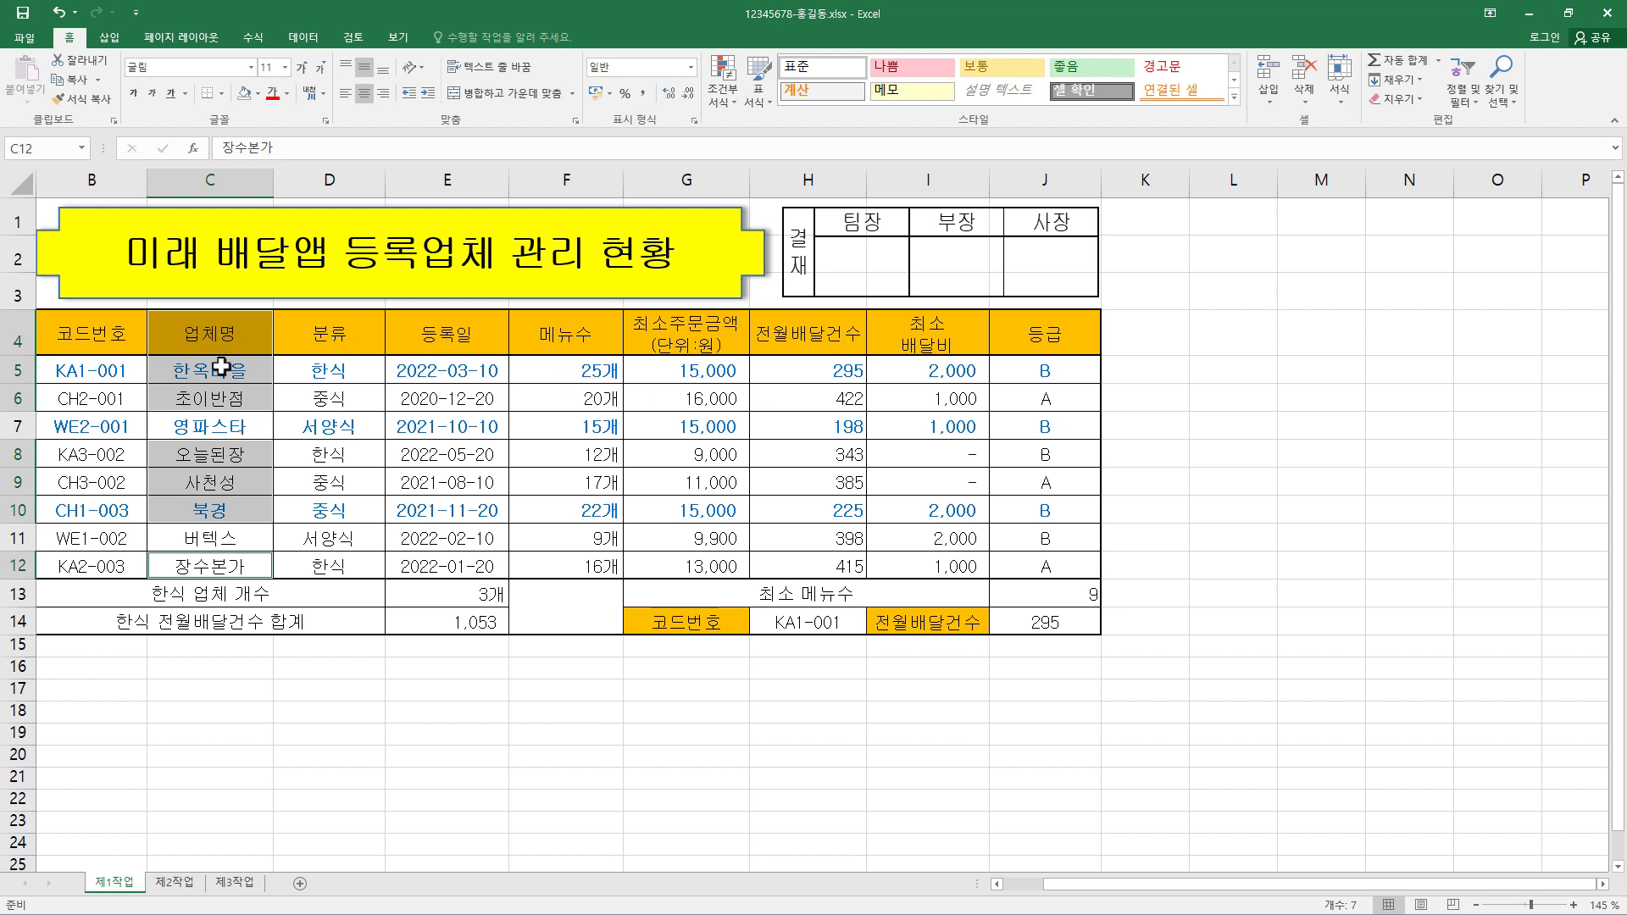
Add the matching 메뉴수 and 최소주문금액 cells F4:G6, F8:G10 and F12:G12 to the selection
left_click(579, 332, "ctrl")
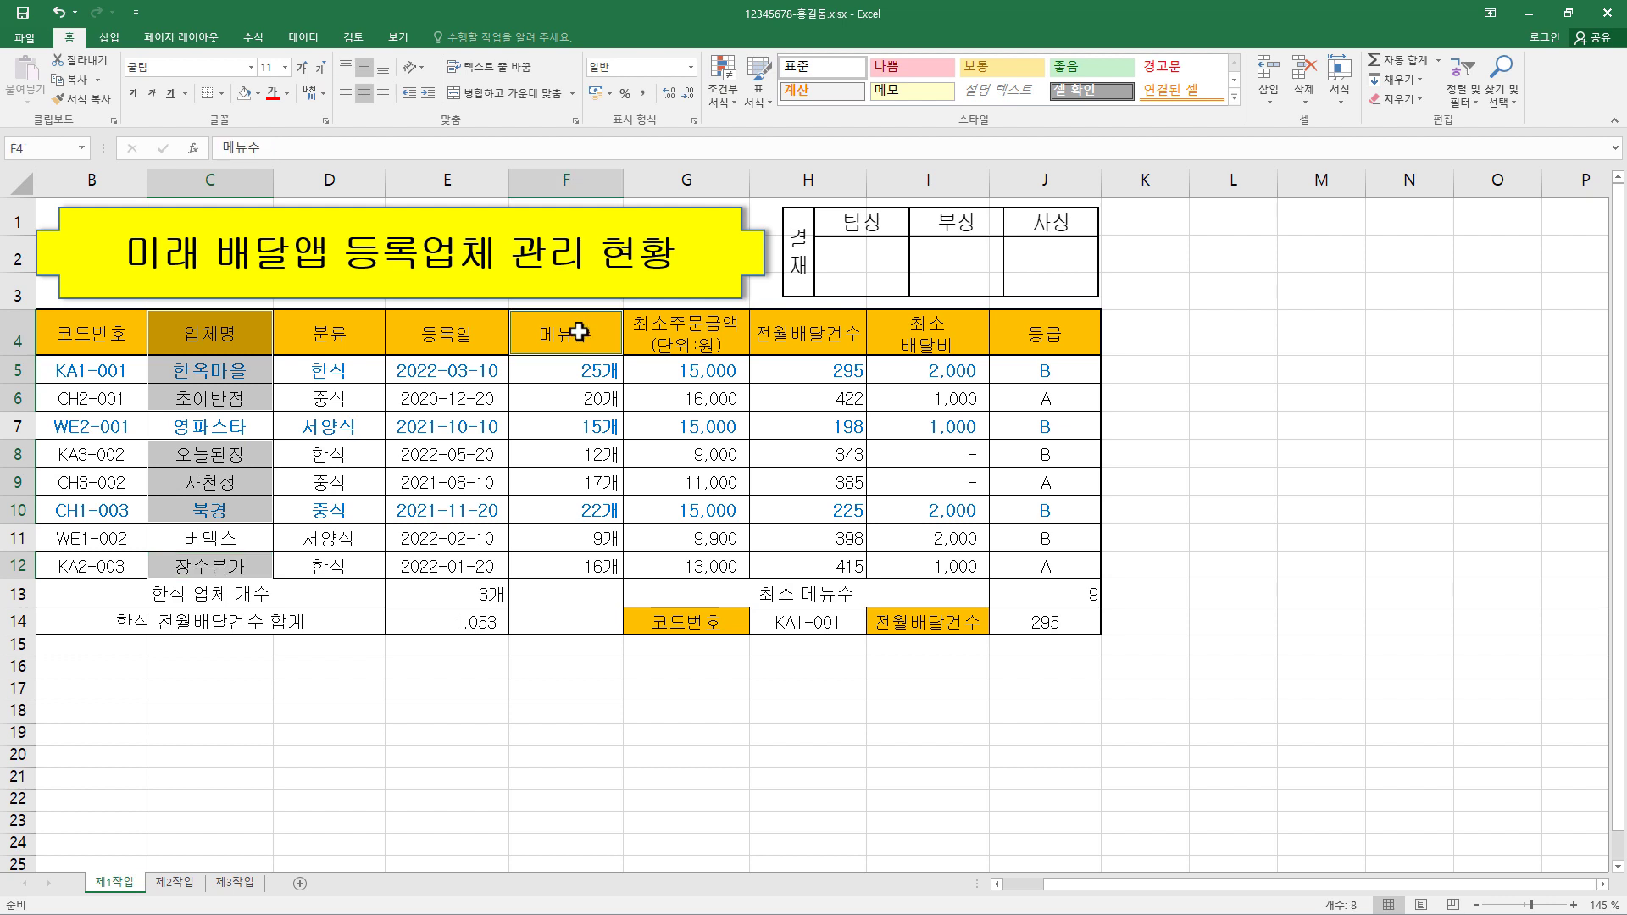
left_click_drag(579, 332, 696, 407)
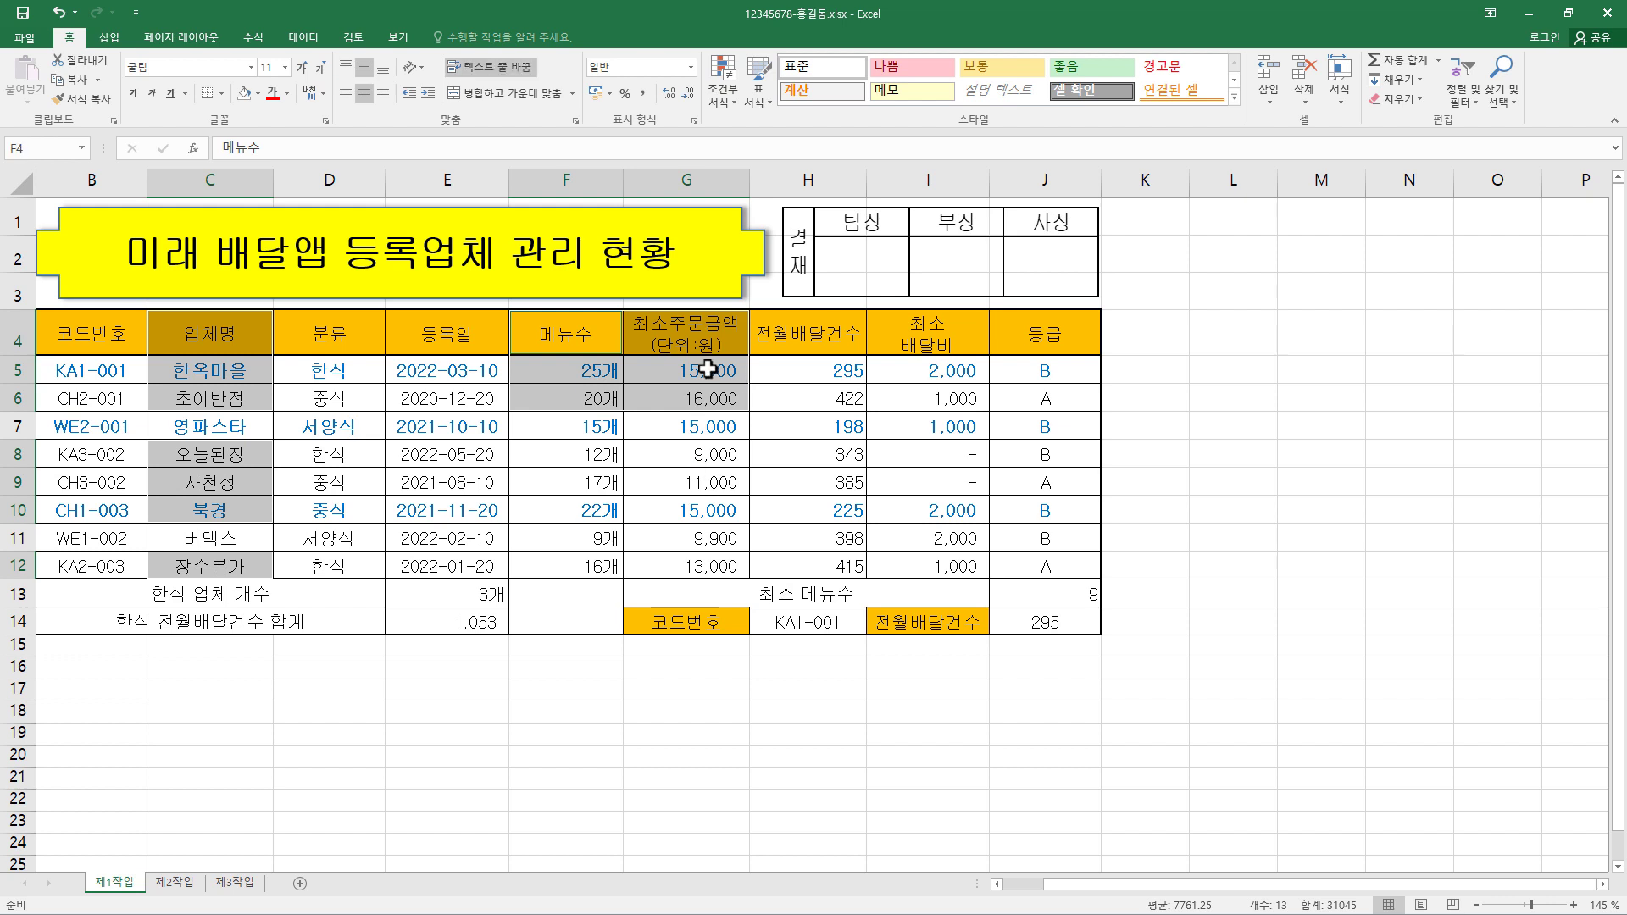
left_click_drag(566, 461, 693, 511)
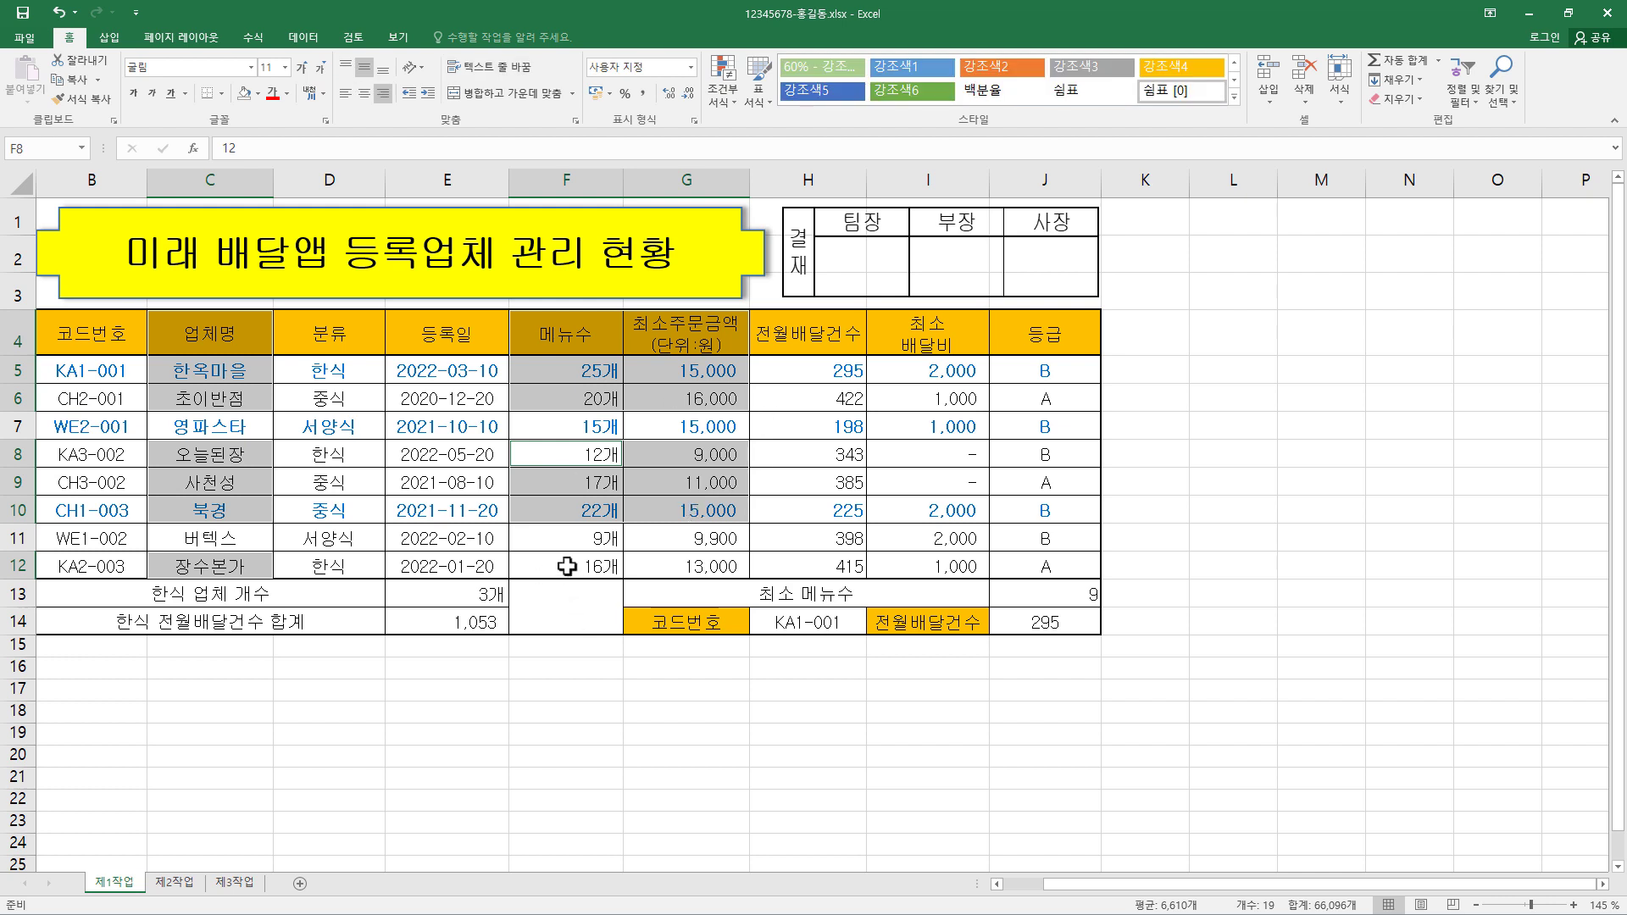
left_click_drag(567, 566, 665, 566)
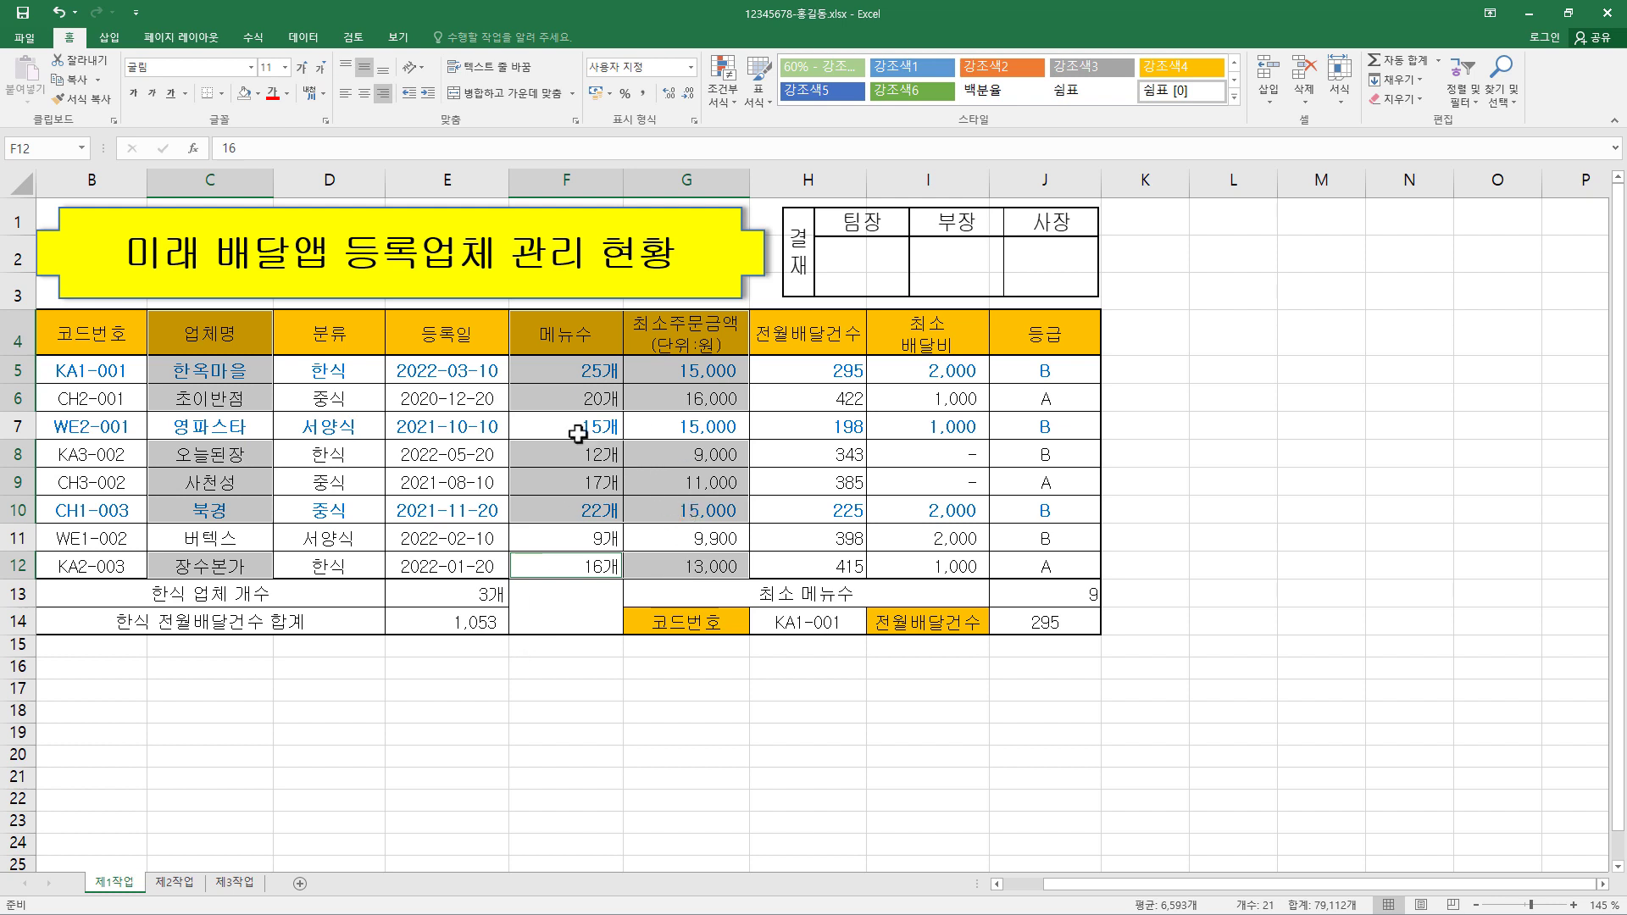
Start a custom combo chart from the selected data, with 메뉴수 as 표식이 있는 꺾은선형 on the secondary axis
left_click(110, 39)
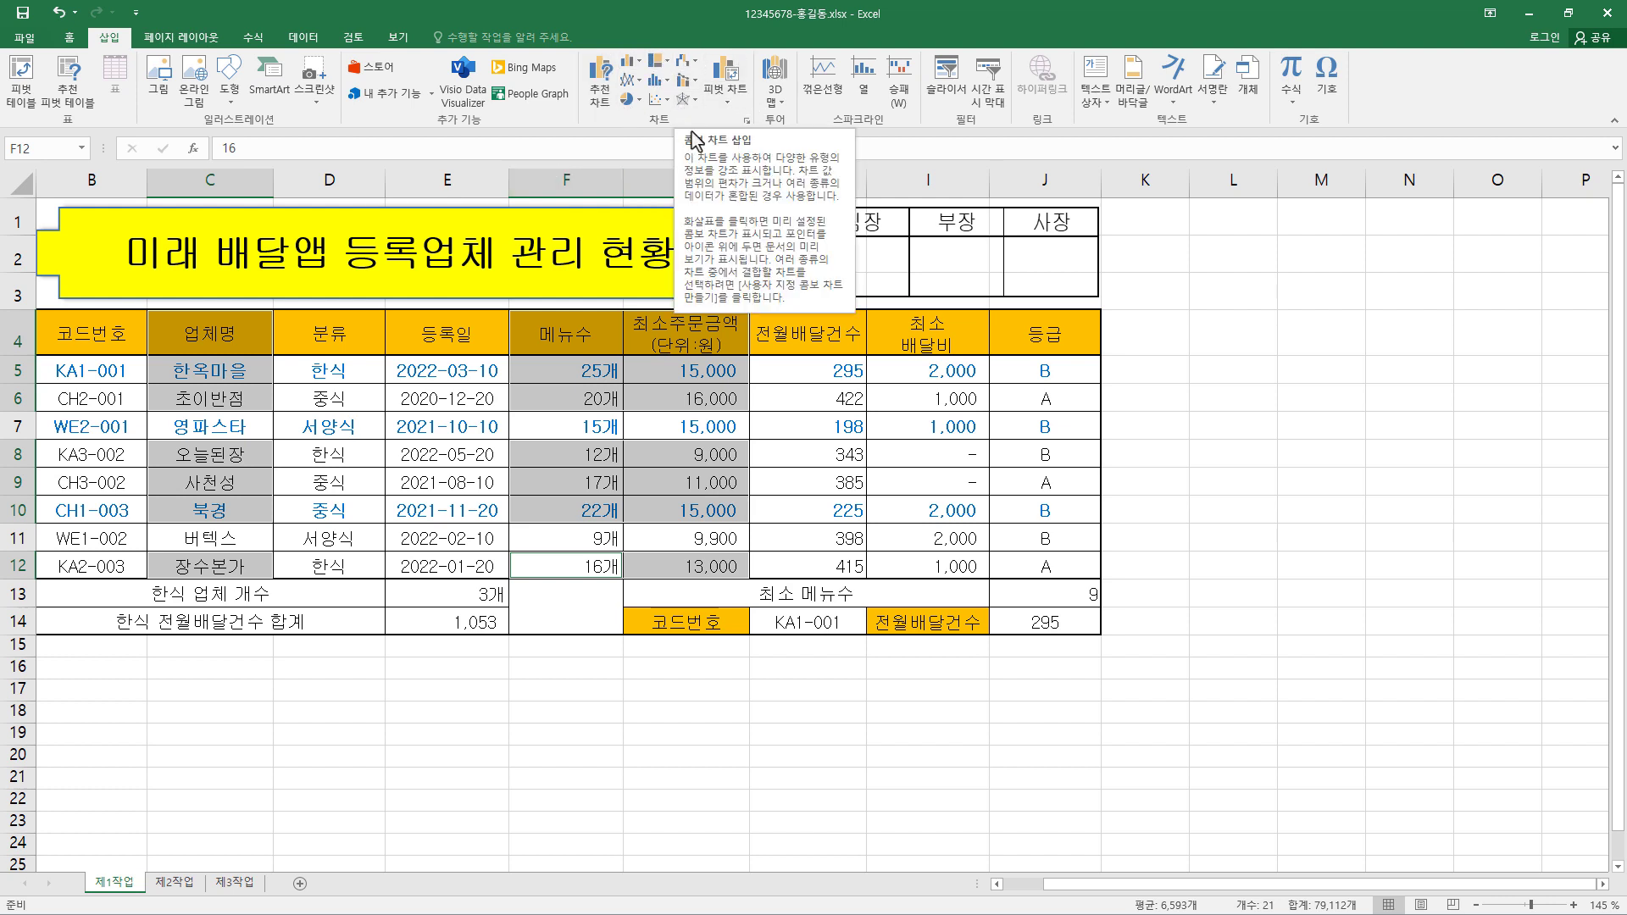
left_click(693, 82)
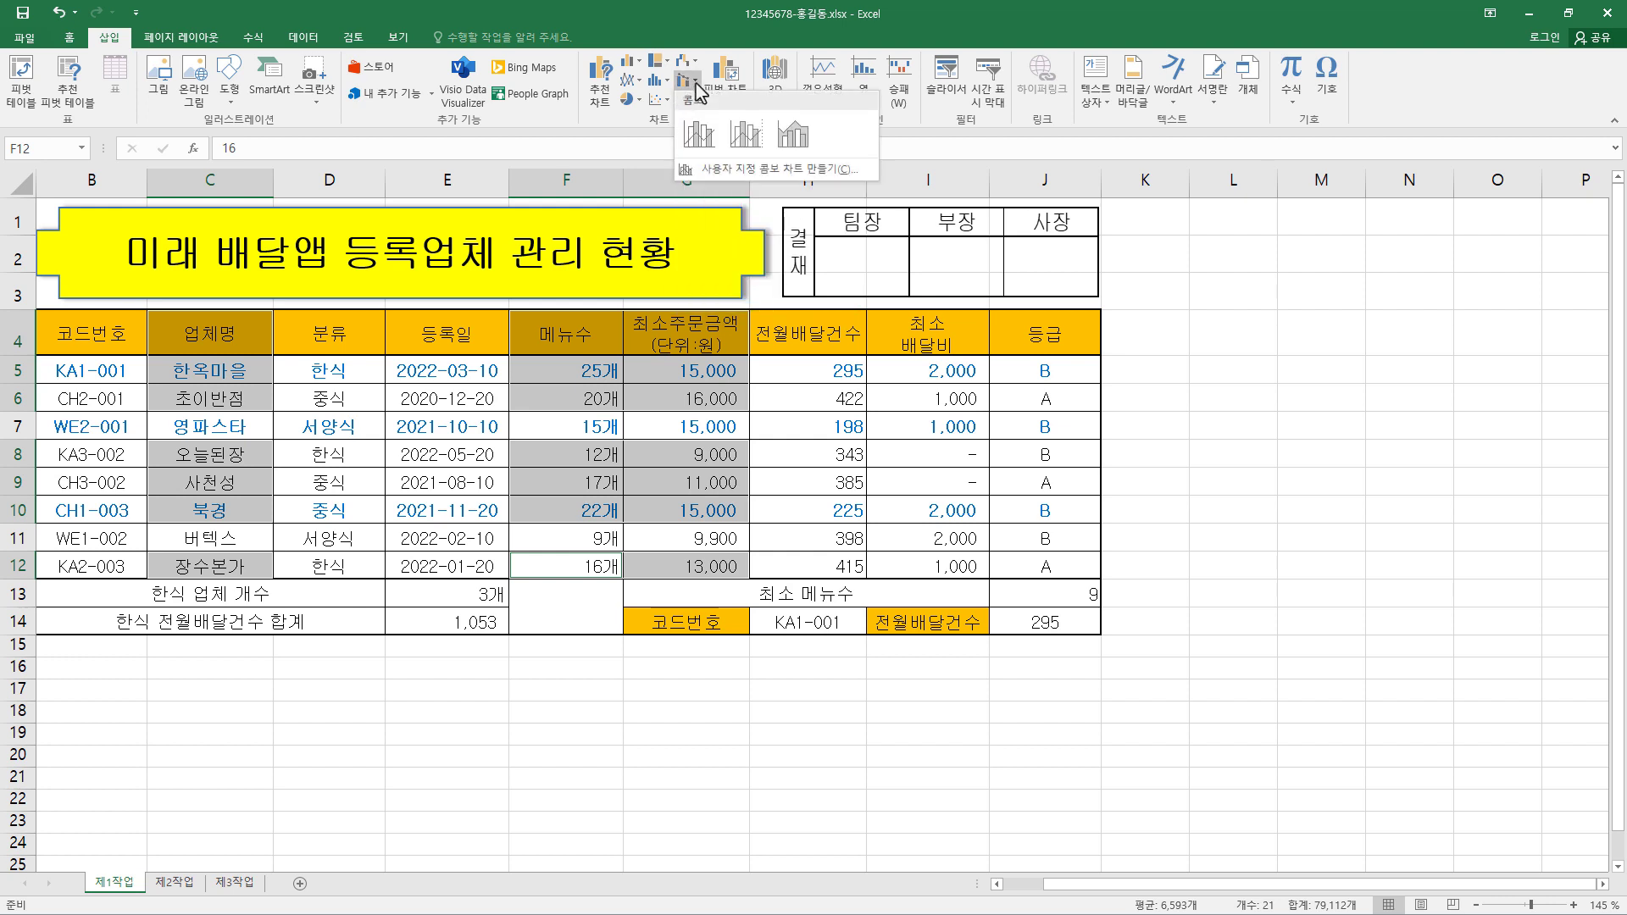
left_click(809, 169)
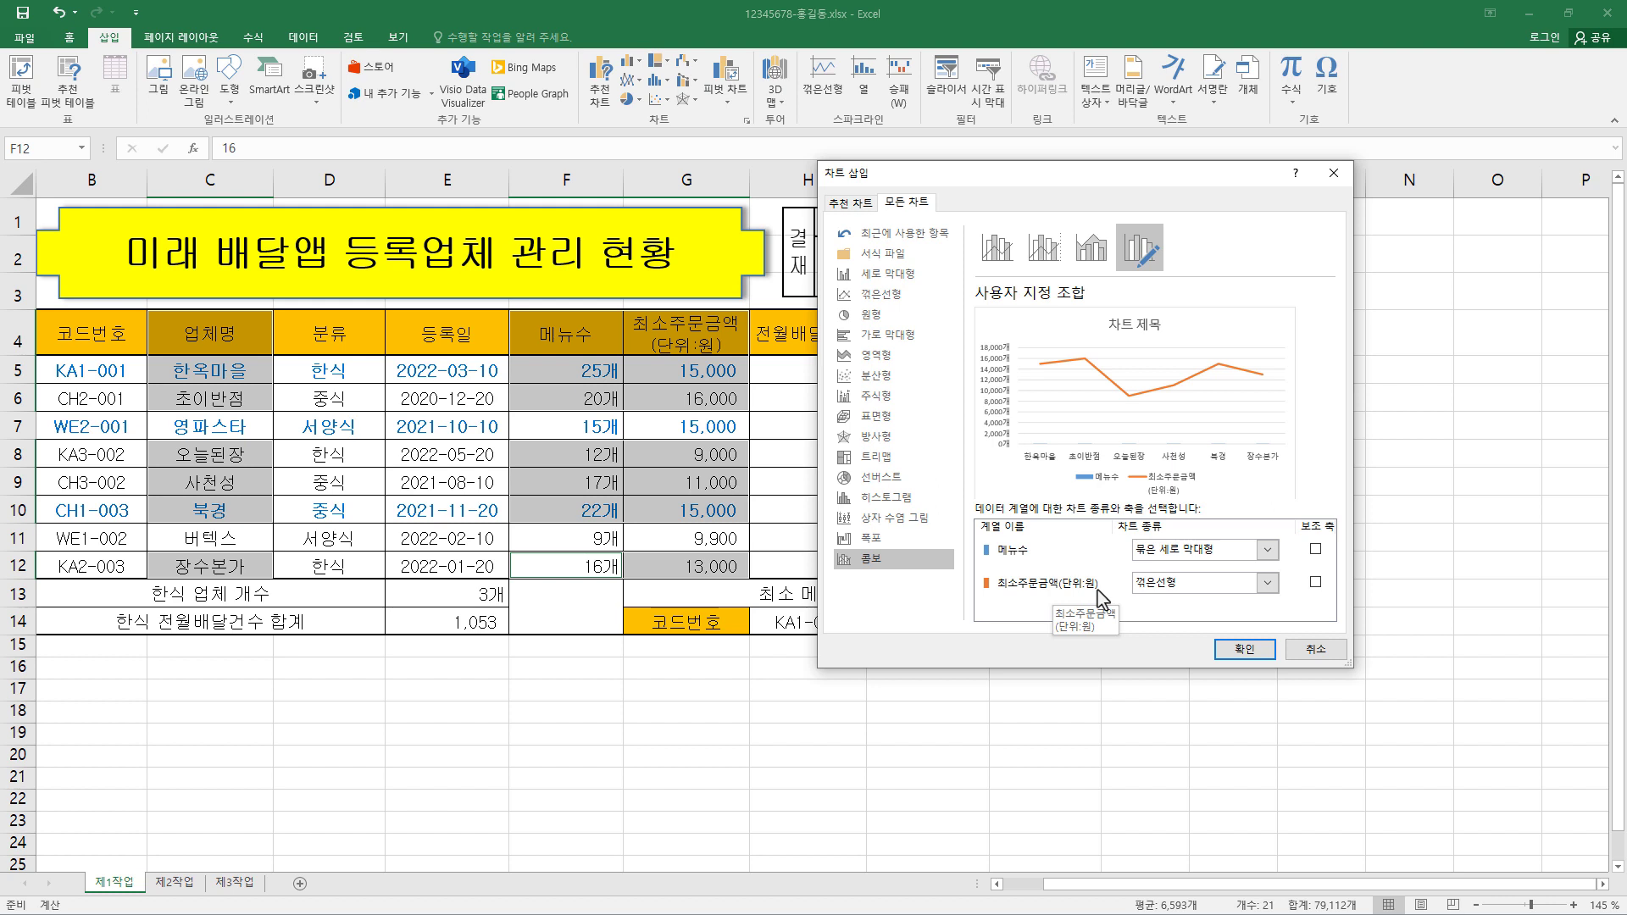
left_click(1259, 551)
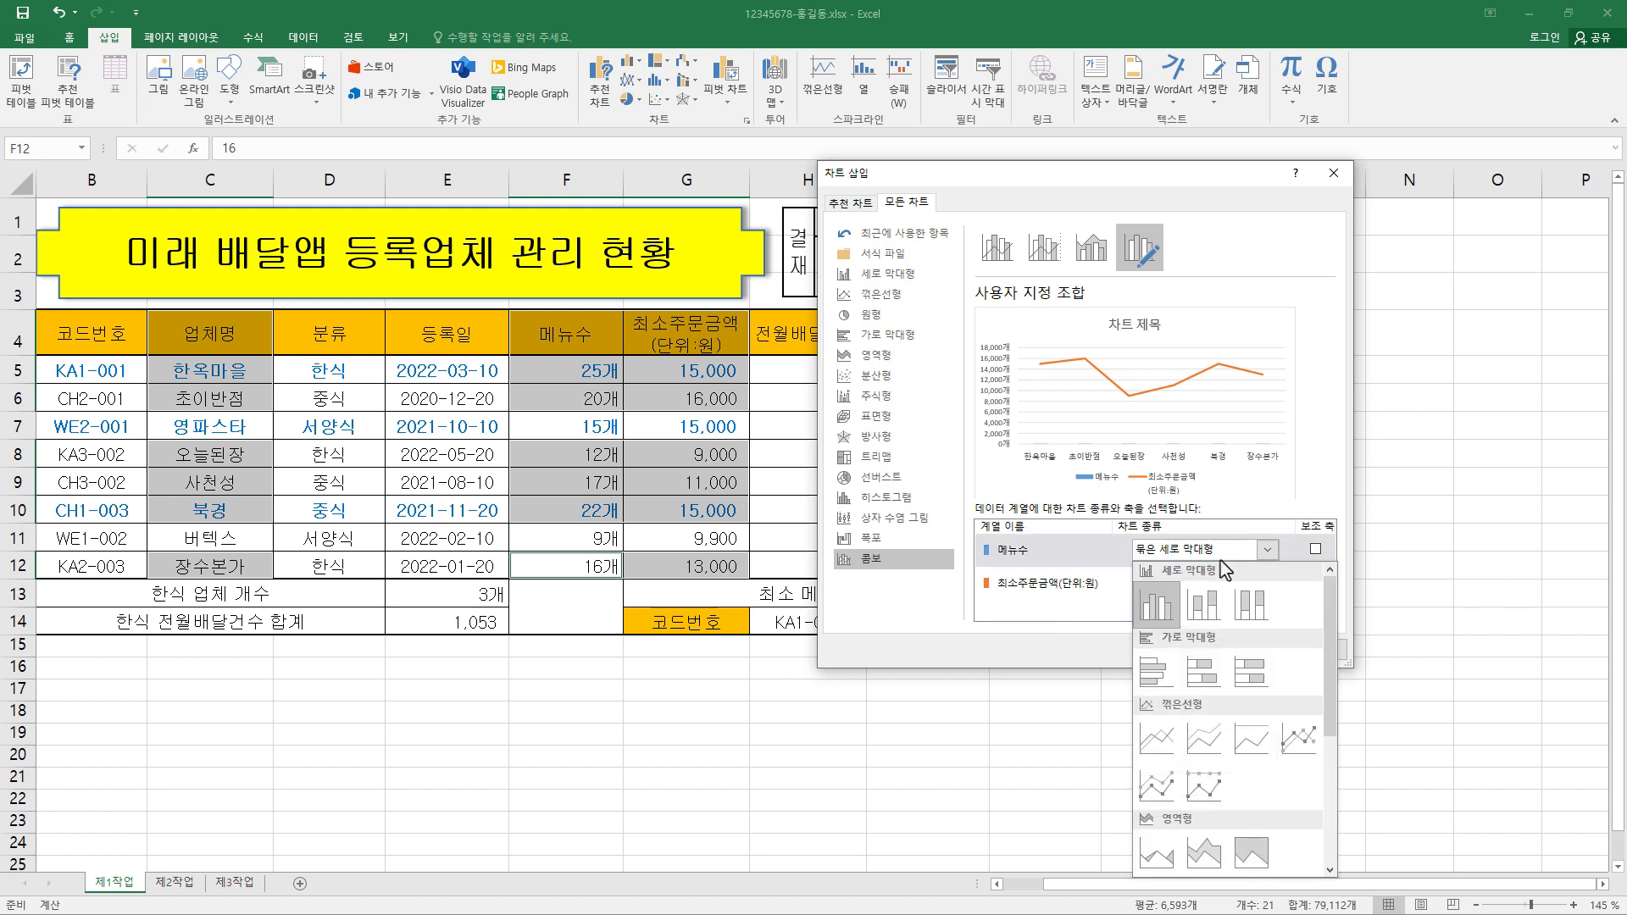
left_click(1302, 747)
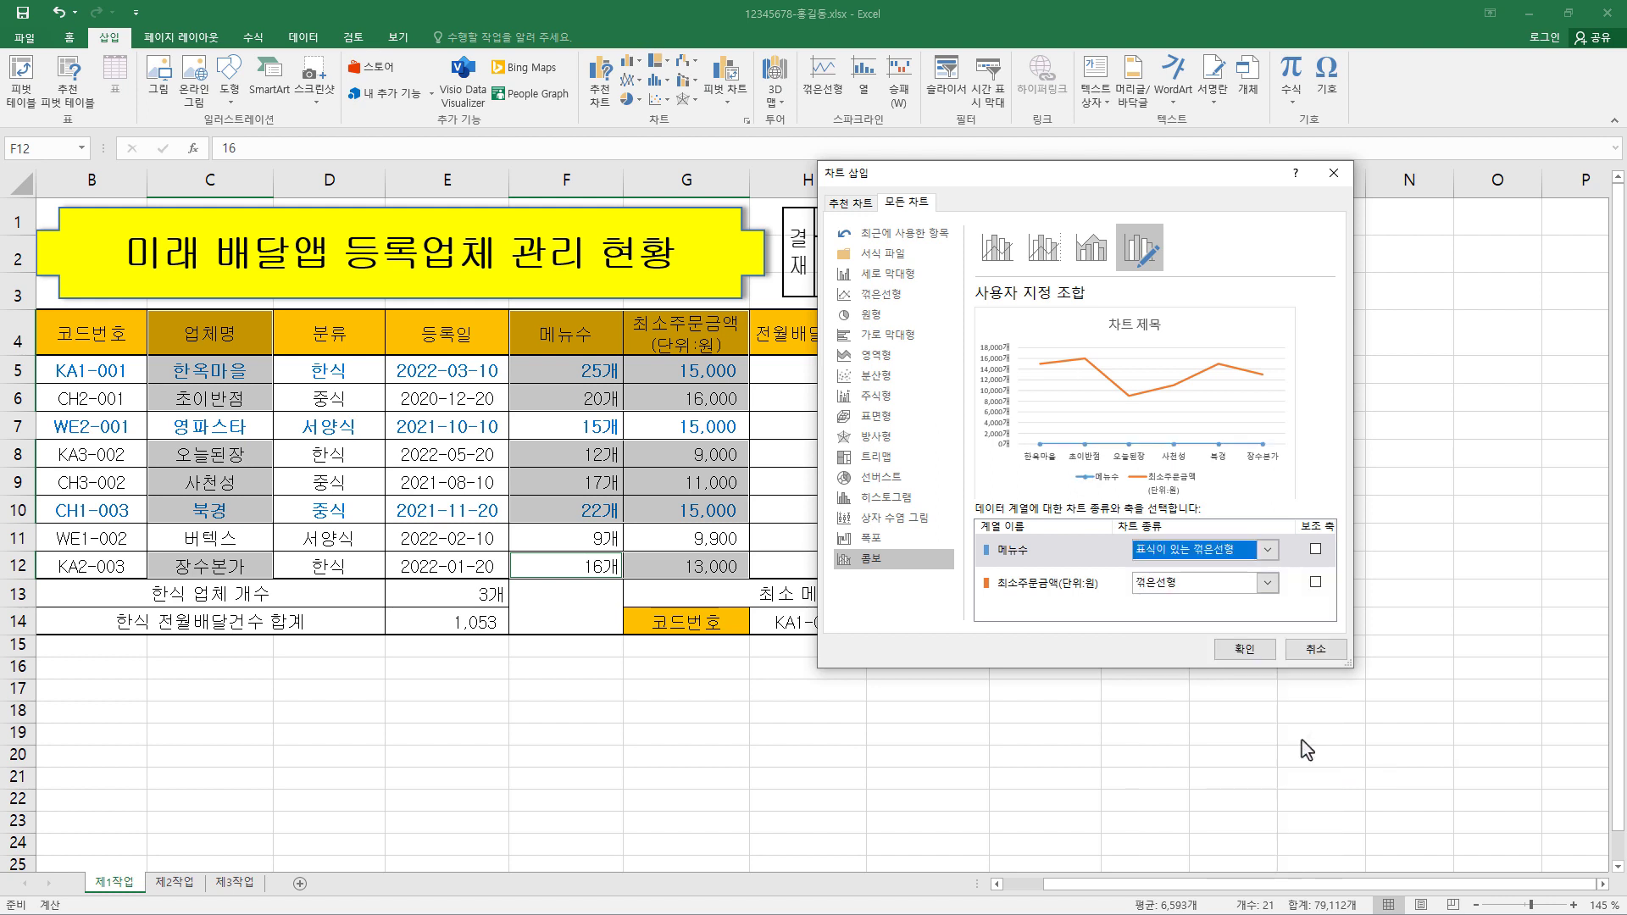
left_click(1315, 550)
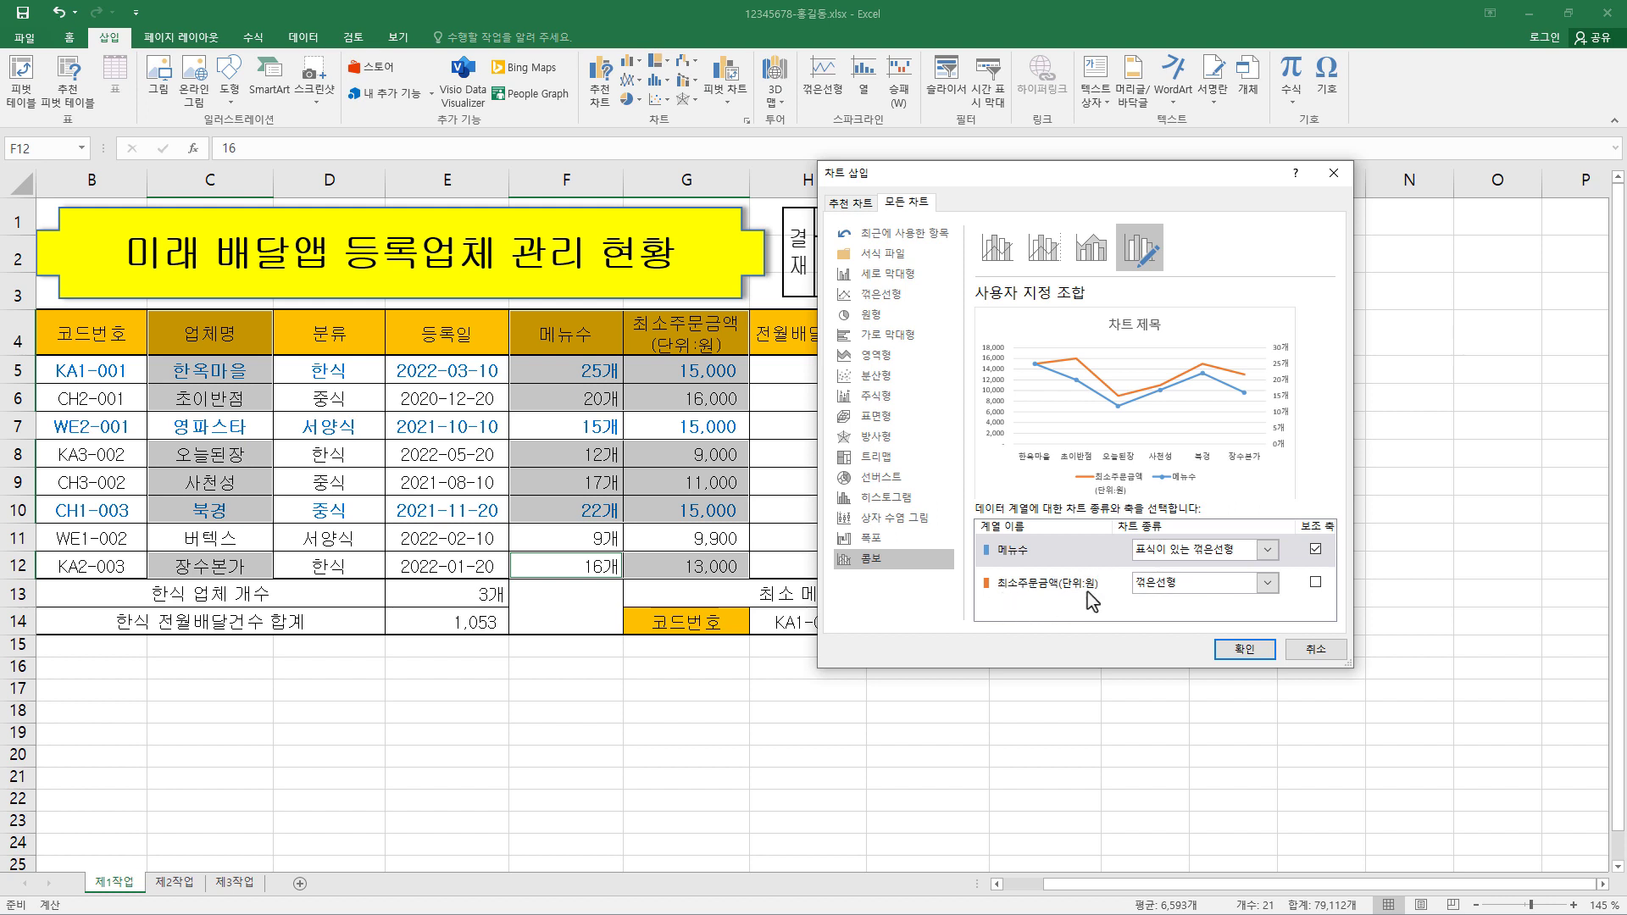
Set the 최소주문금액(단위:원) series to 묶은 세로 막대형 and create the combo chart
left_click(1266, 585)
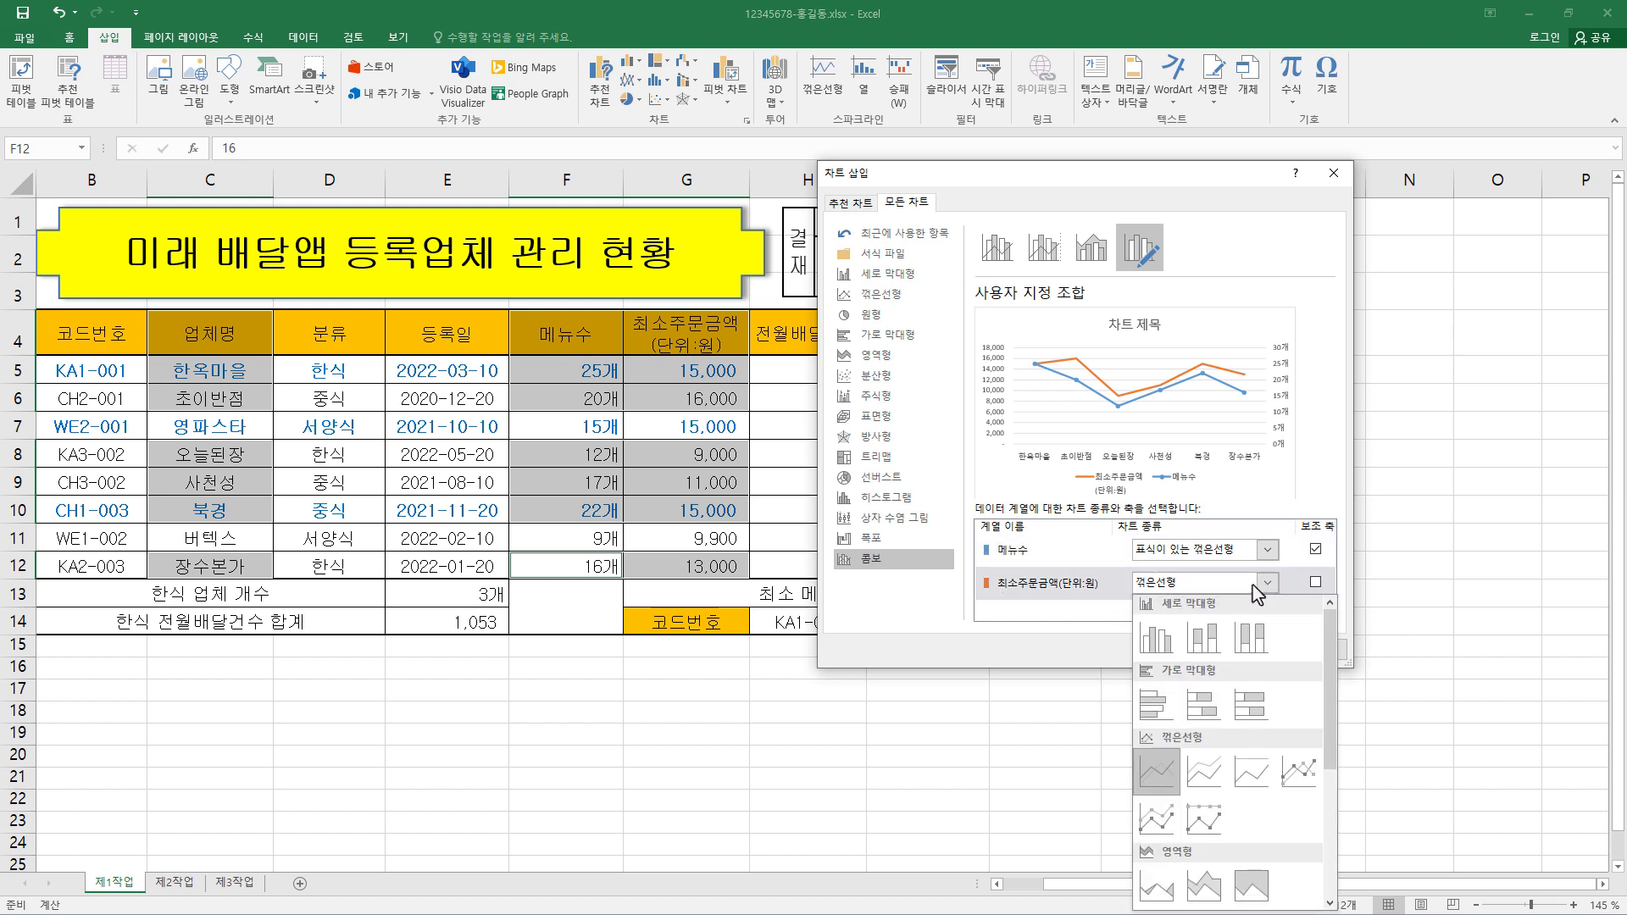
left_click(1155, 648)
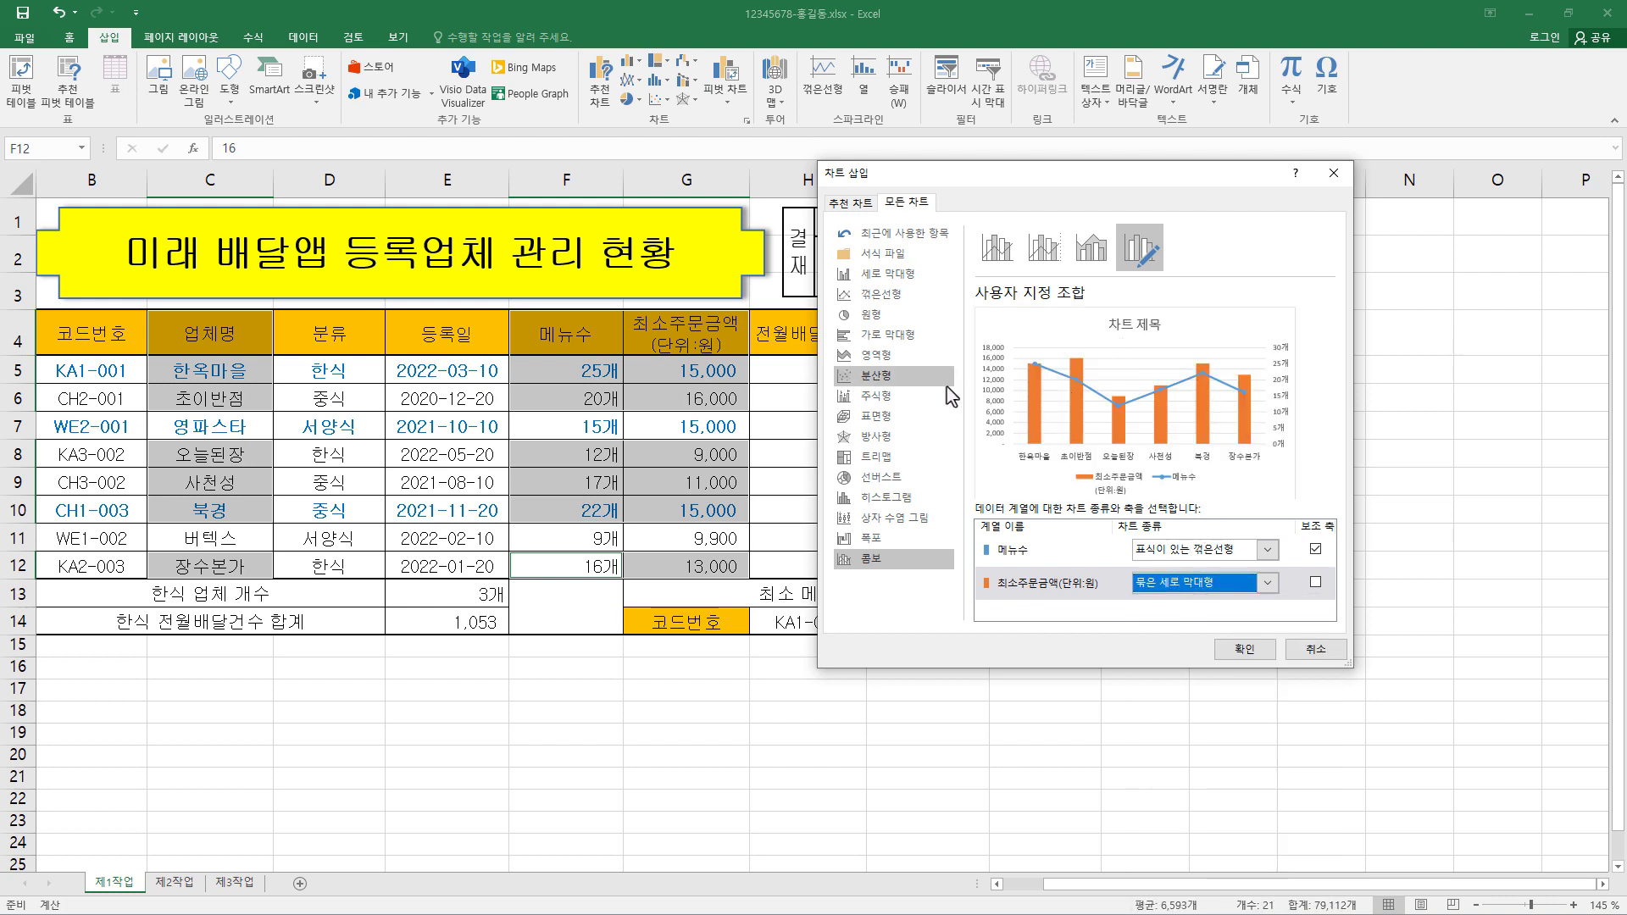
left_click(1242, 653)
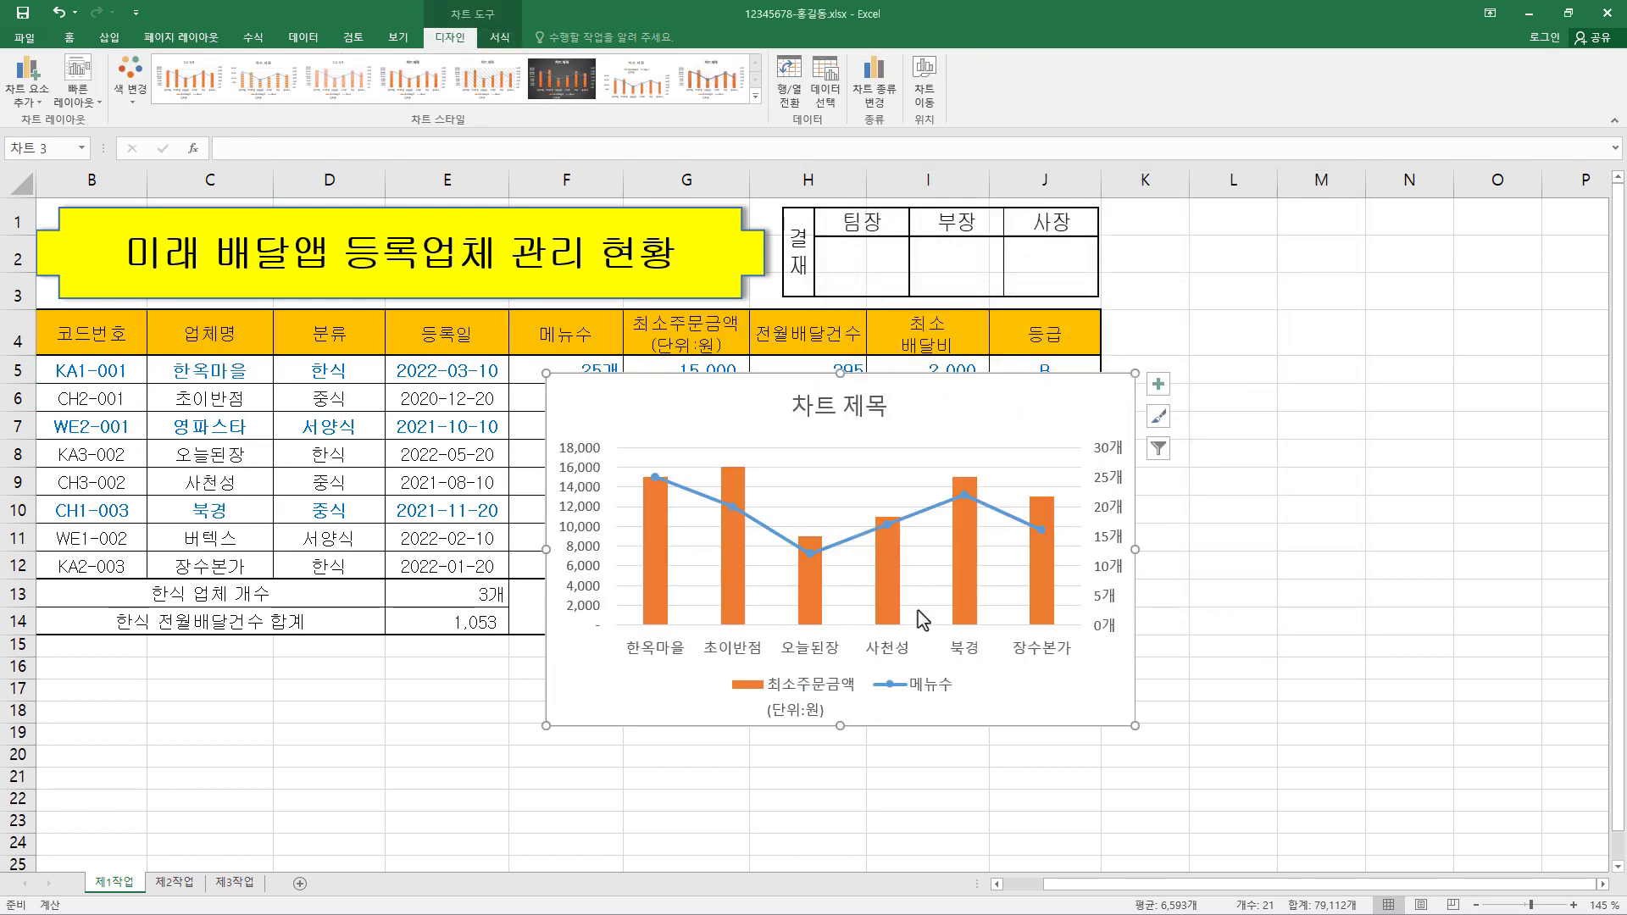
Move the chart to a new sheet named 제4작업 and place that sheet after 제3작업
left_click(924, 102)
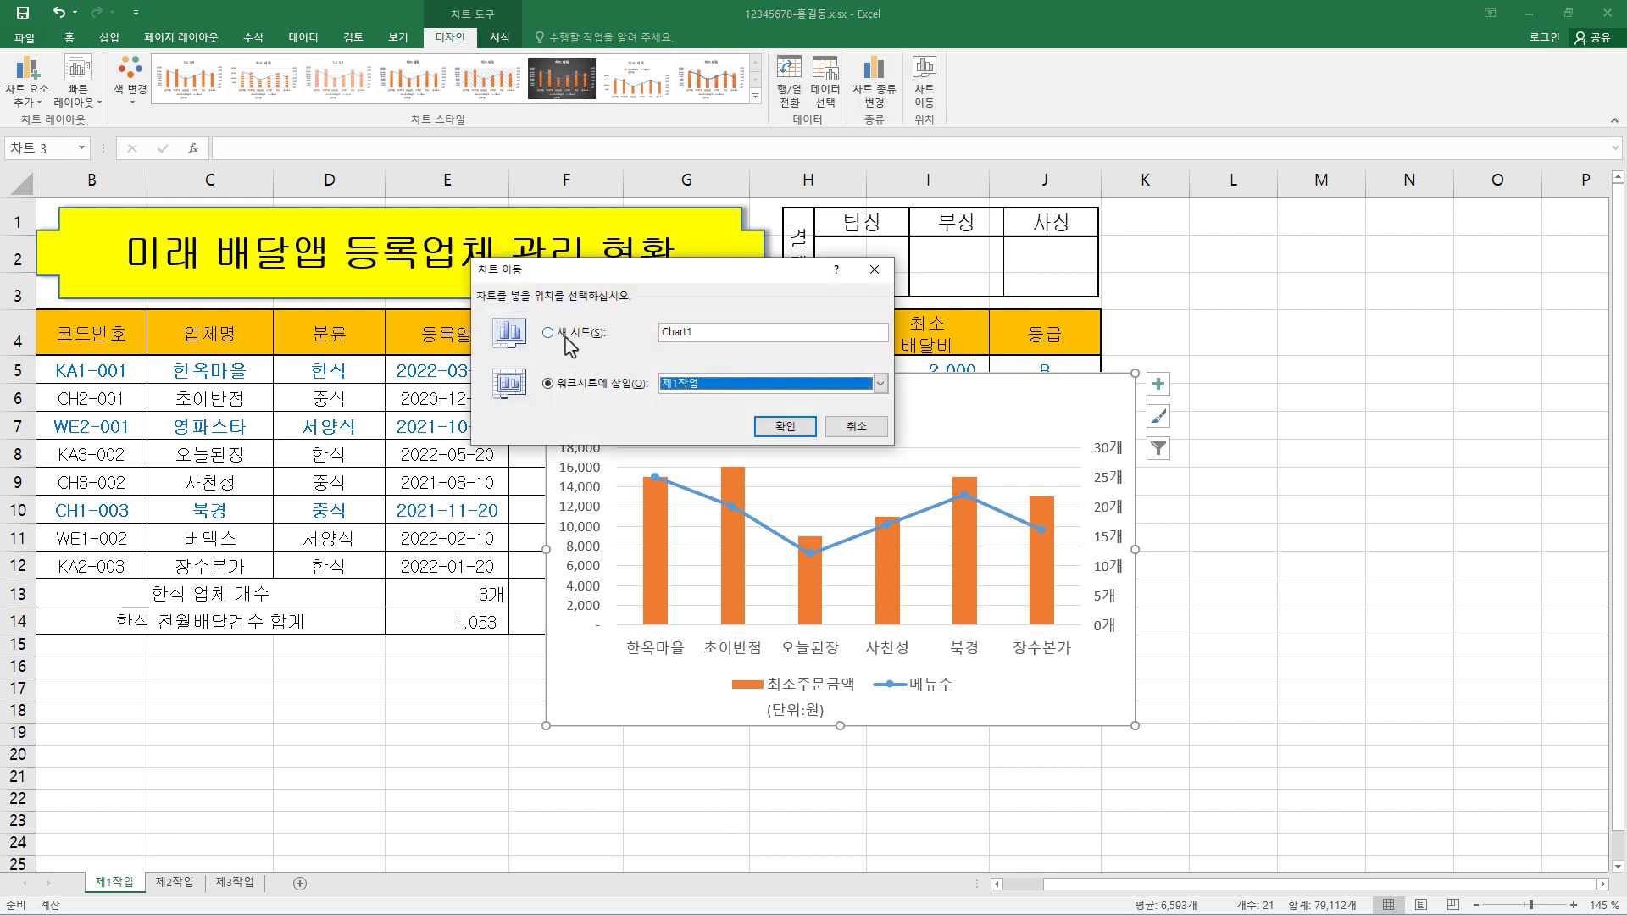
left_click(565, 336)
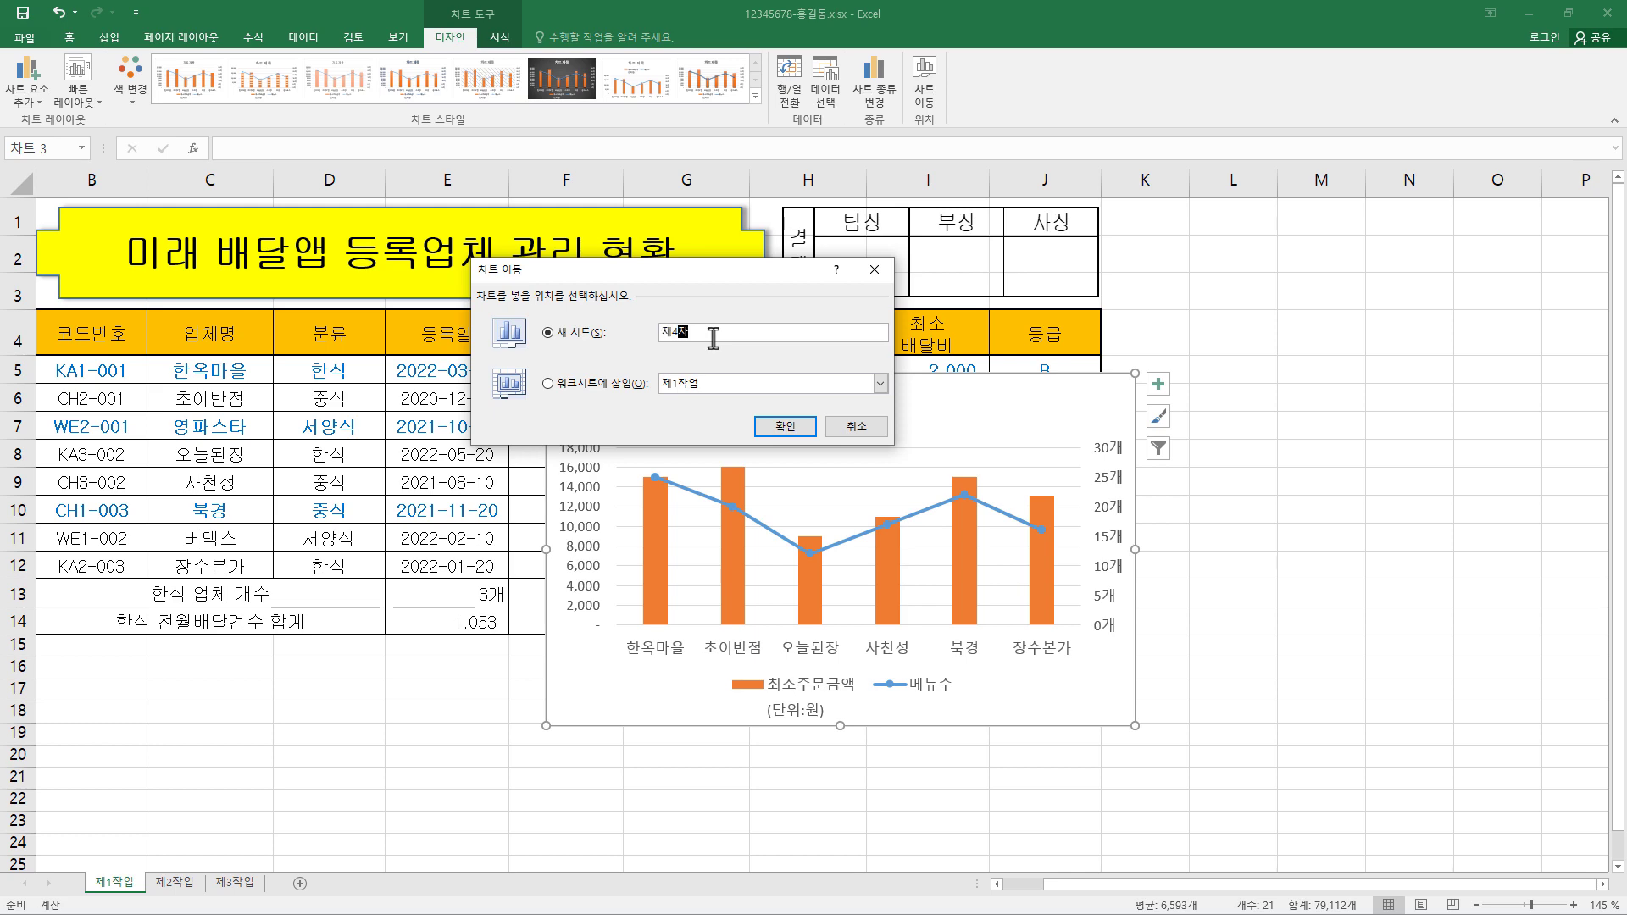
left_click(788, 428)
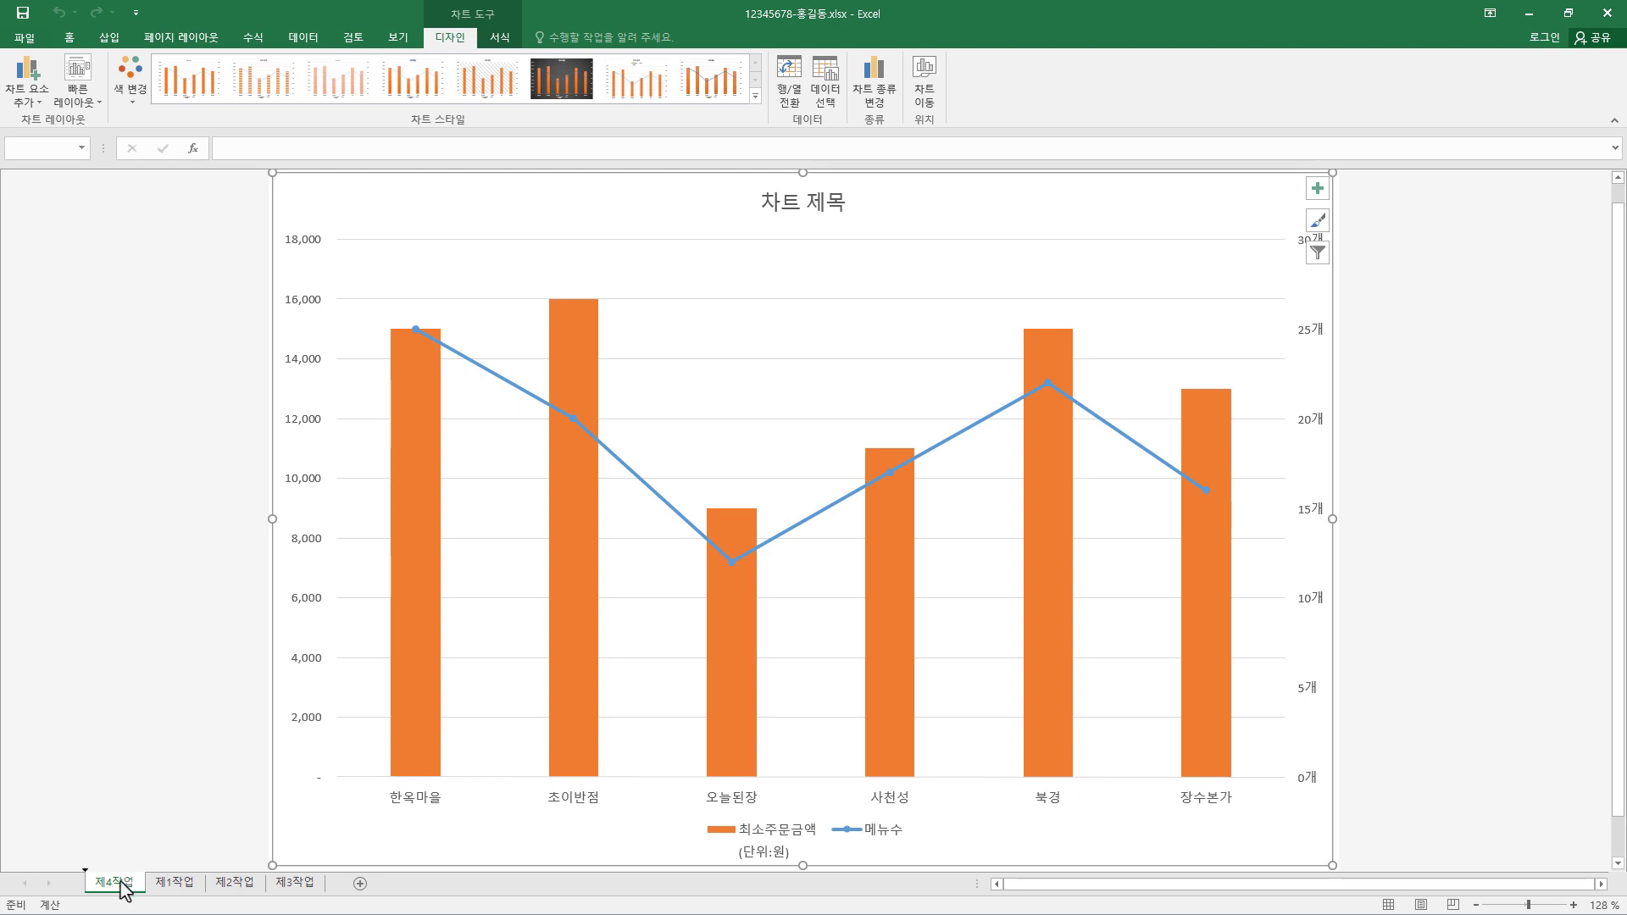
left_click_drag(123, 890, 335, 894)
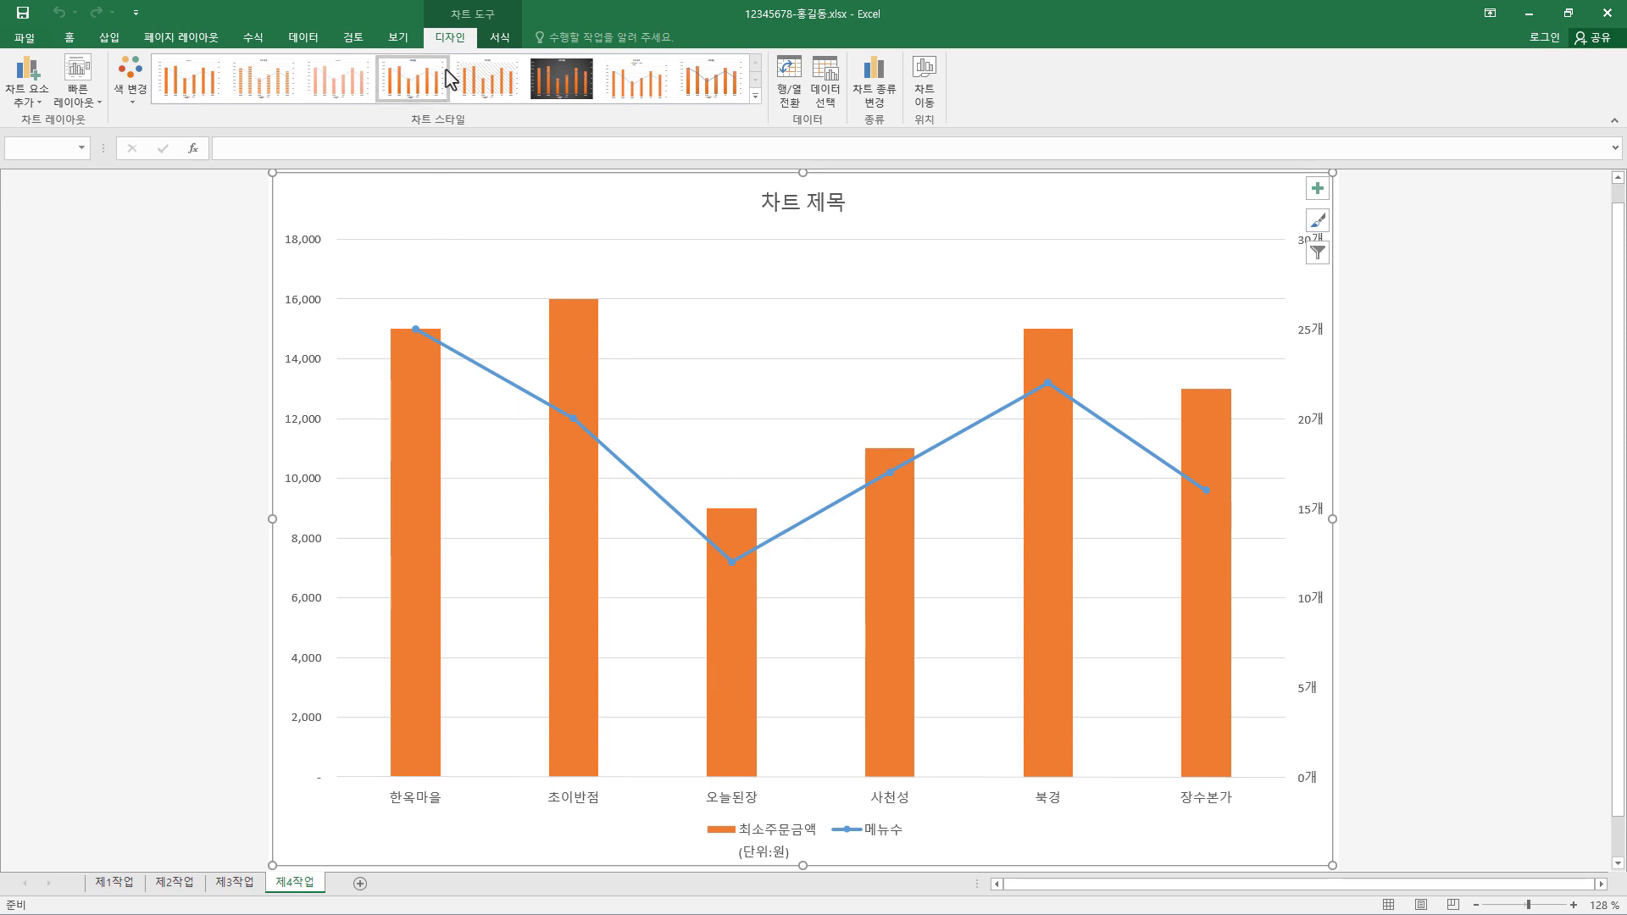
Apply quick layout 3 and the first chart style to the chart
left_click(97, 105)
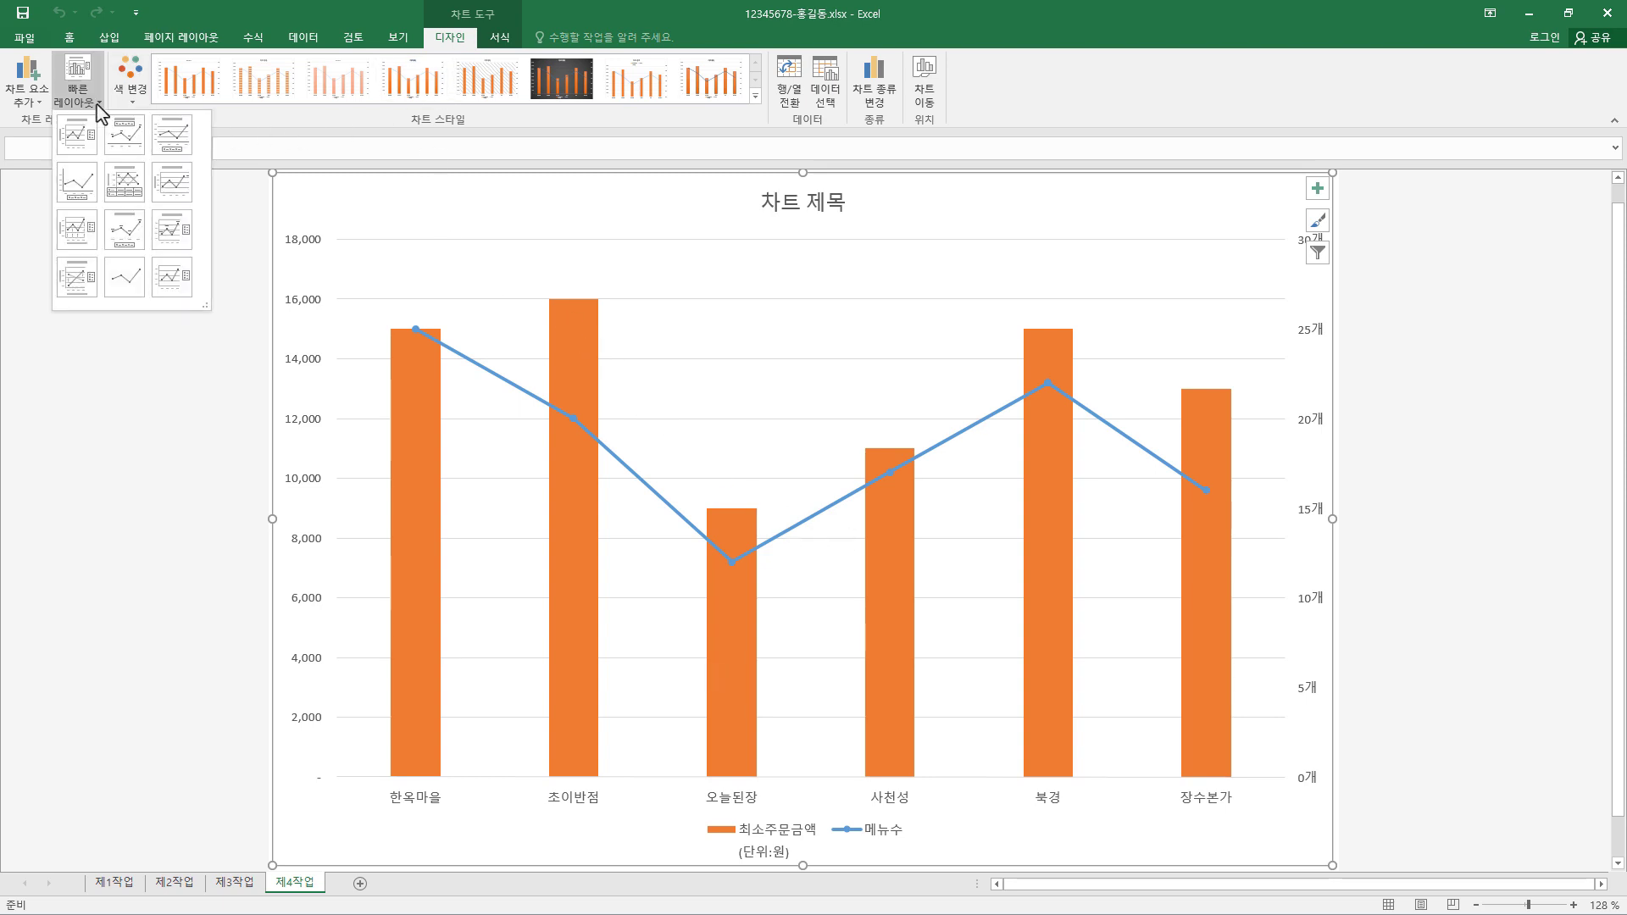
left_click(187, 149)
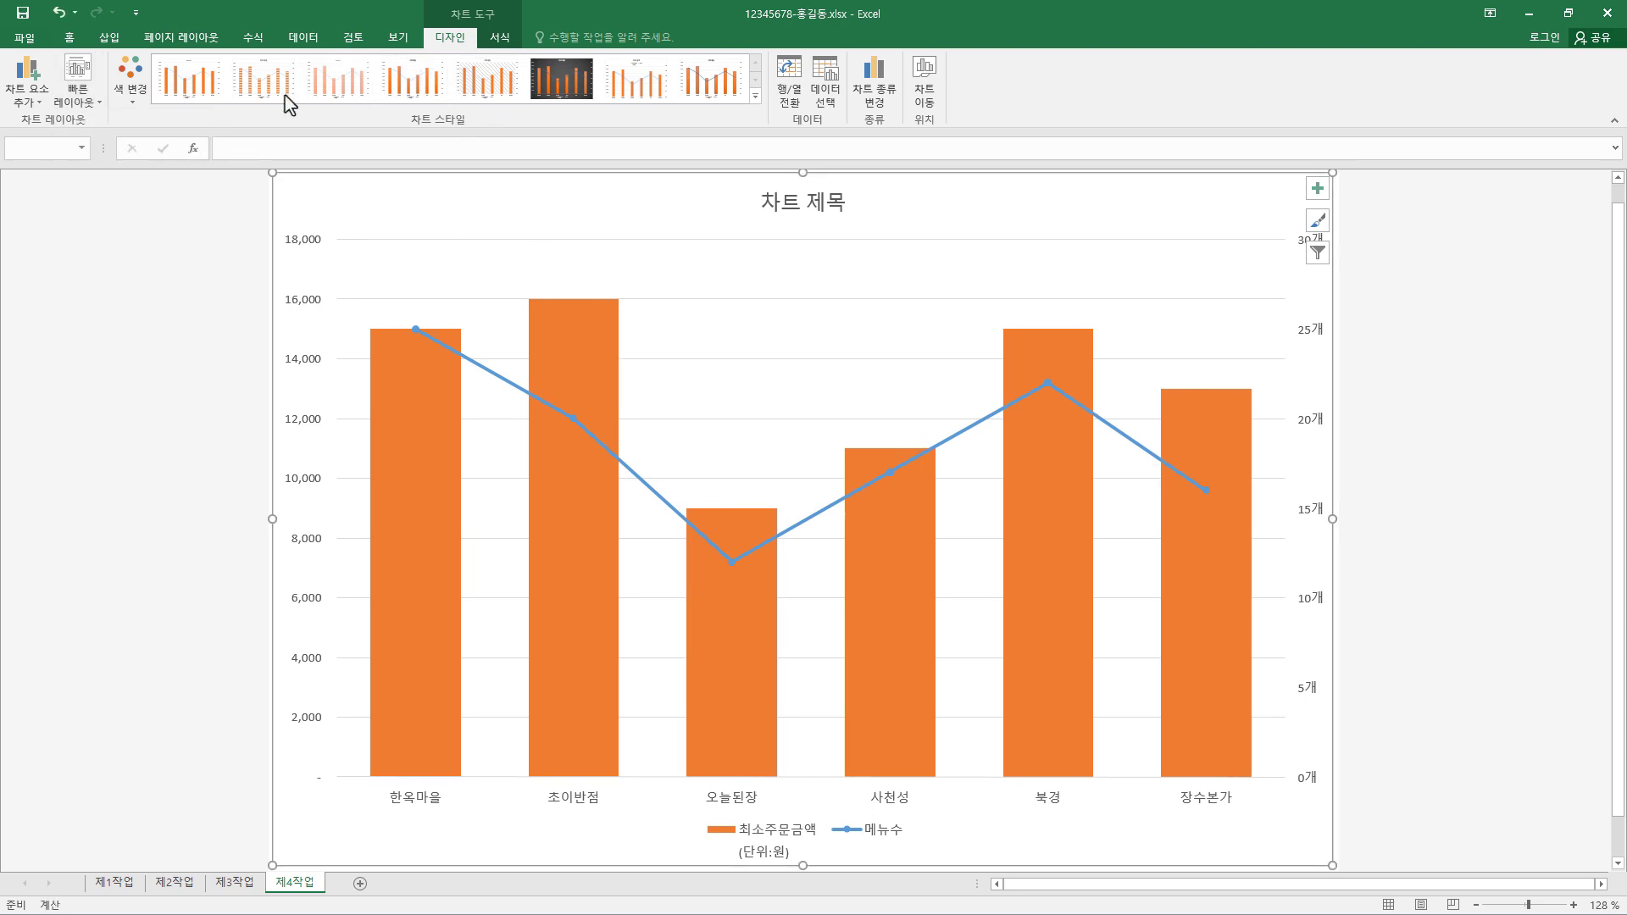
left_click(208, 95)
Set the font of the whole chart to 굴림 at 11 pt
left_click(72, 39)
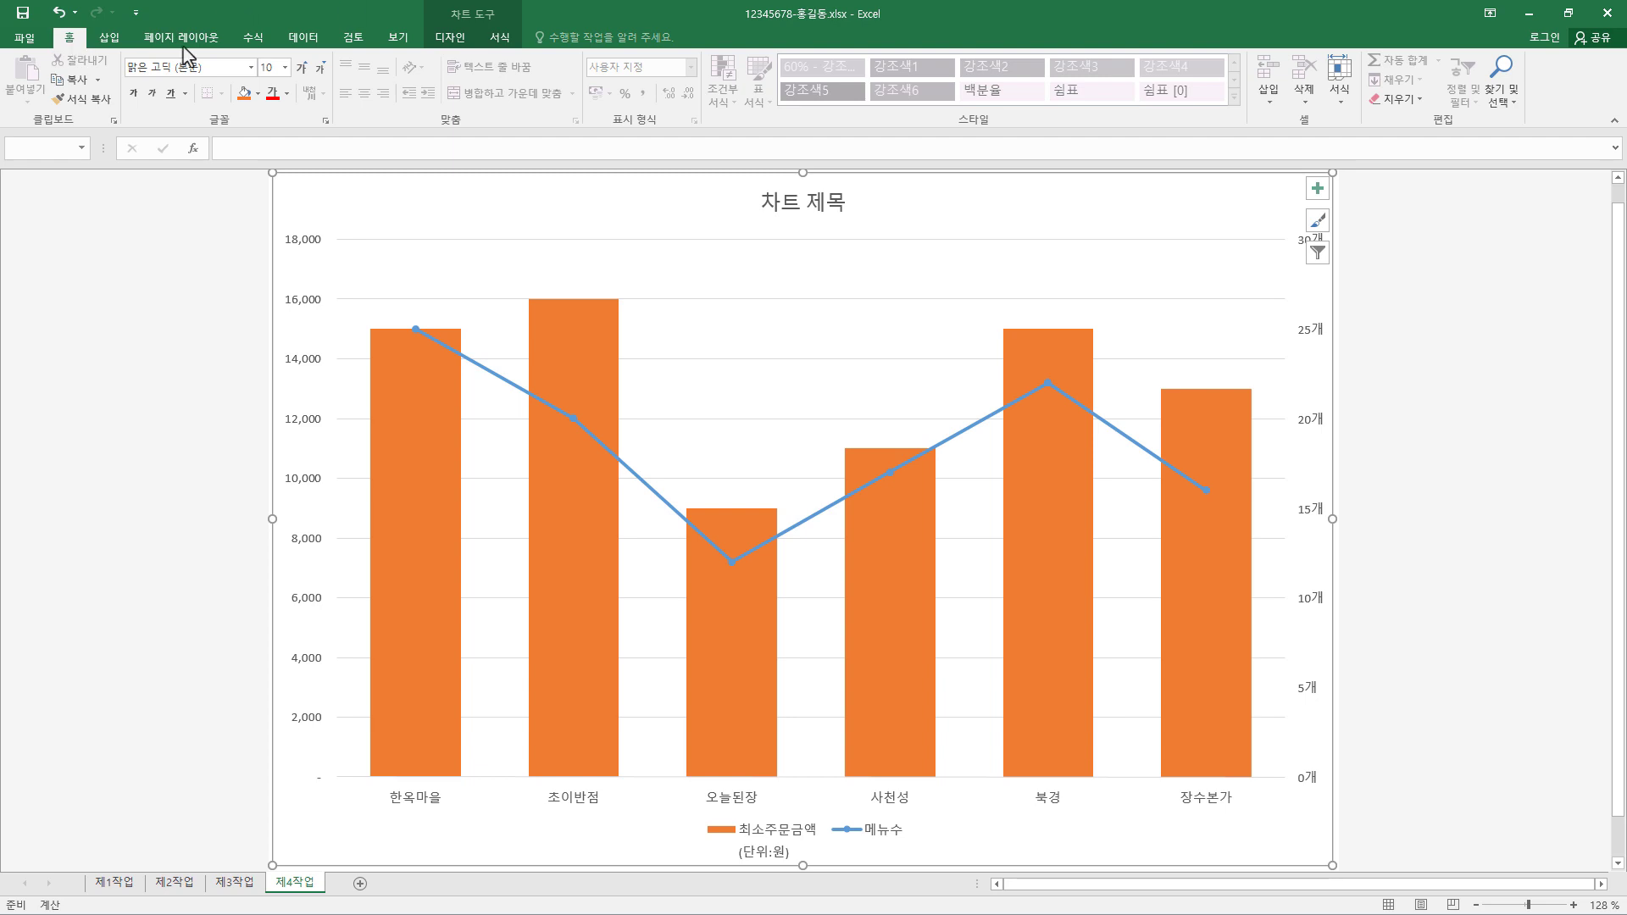
left_click(203, 66)
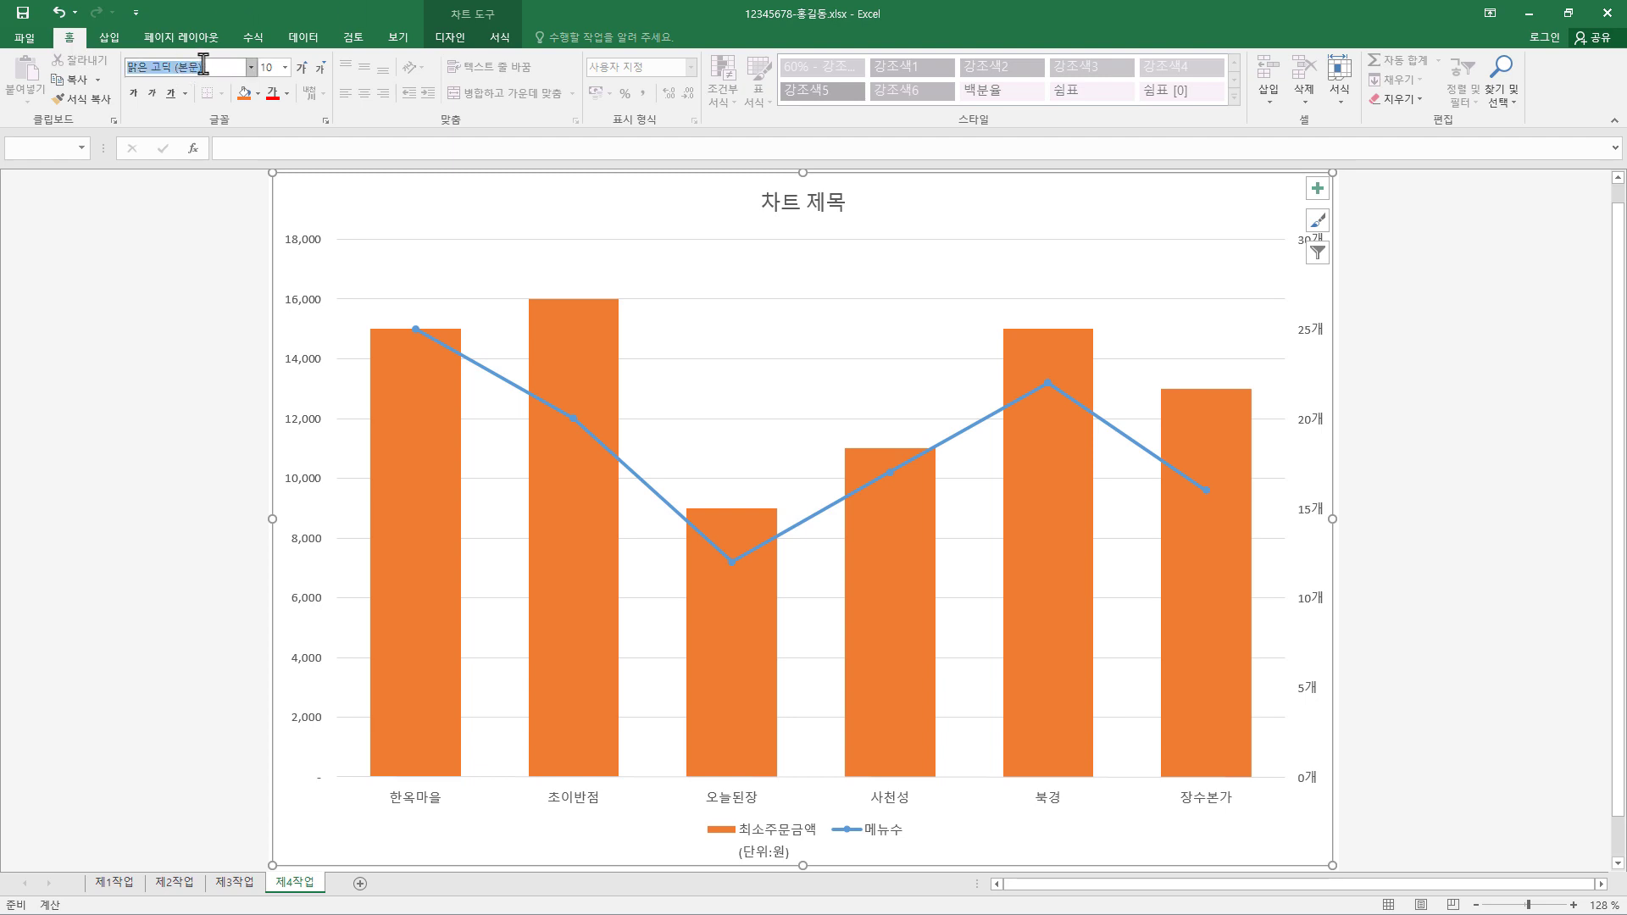
type("굴림")
key("Return")
left_click(285, 67)
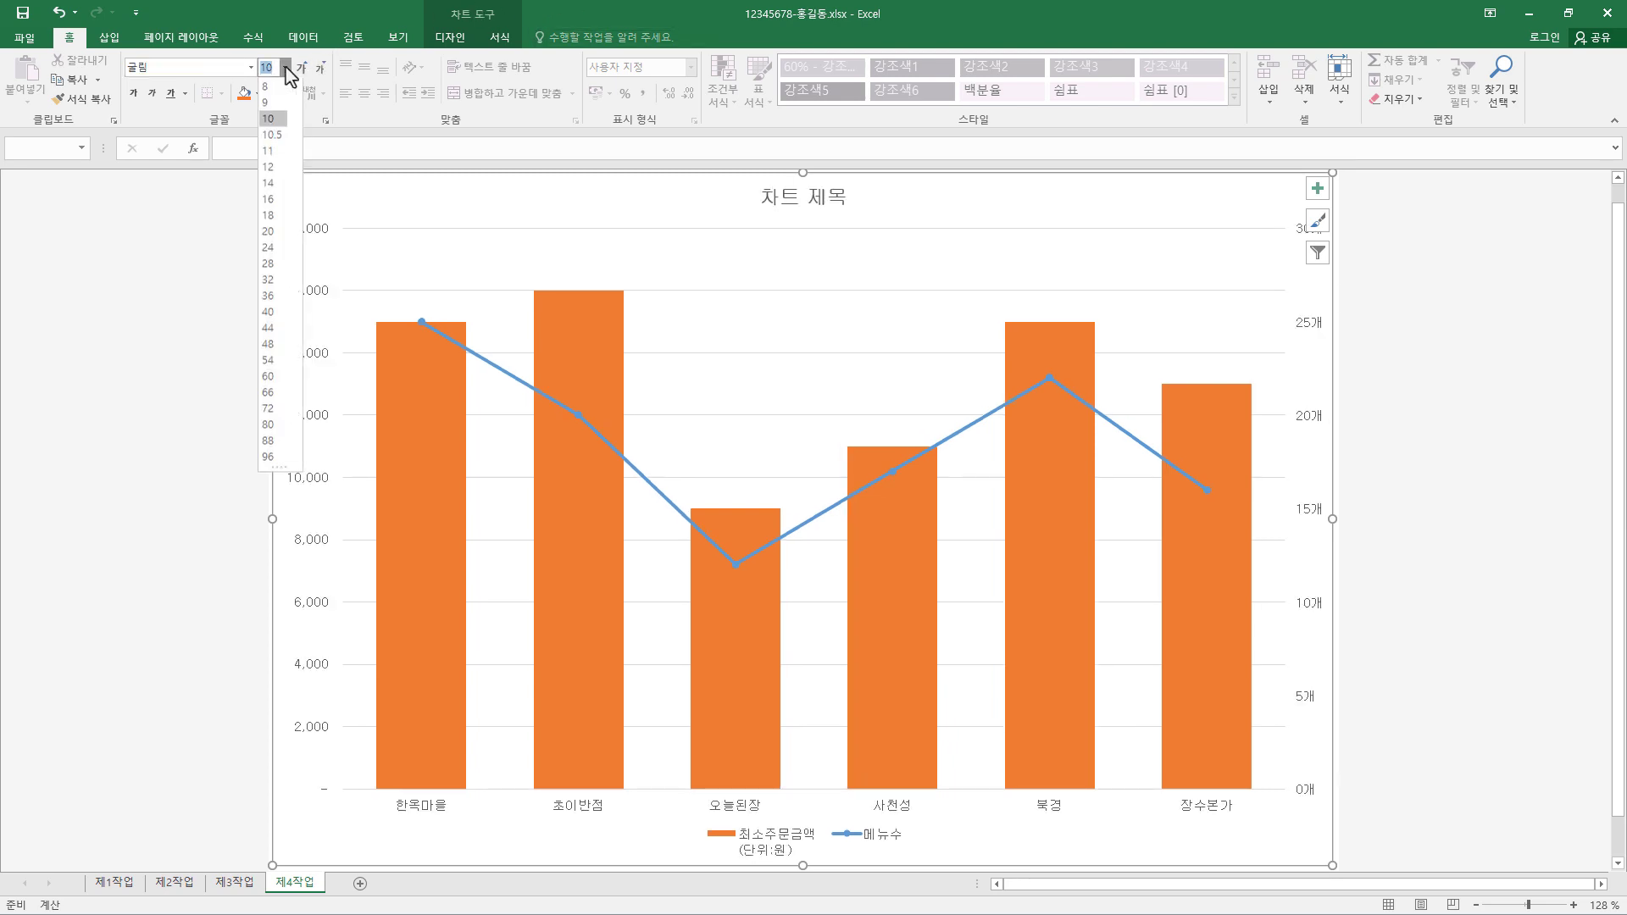
left_click(282, 151)
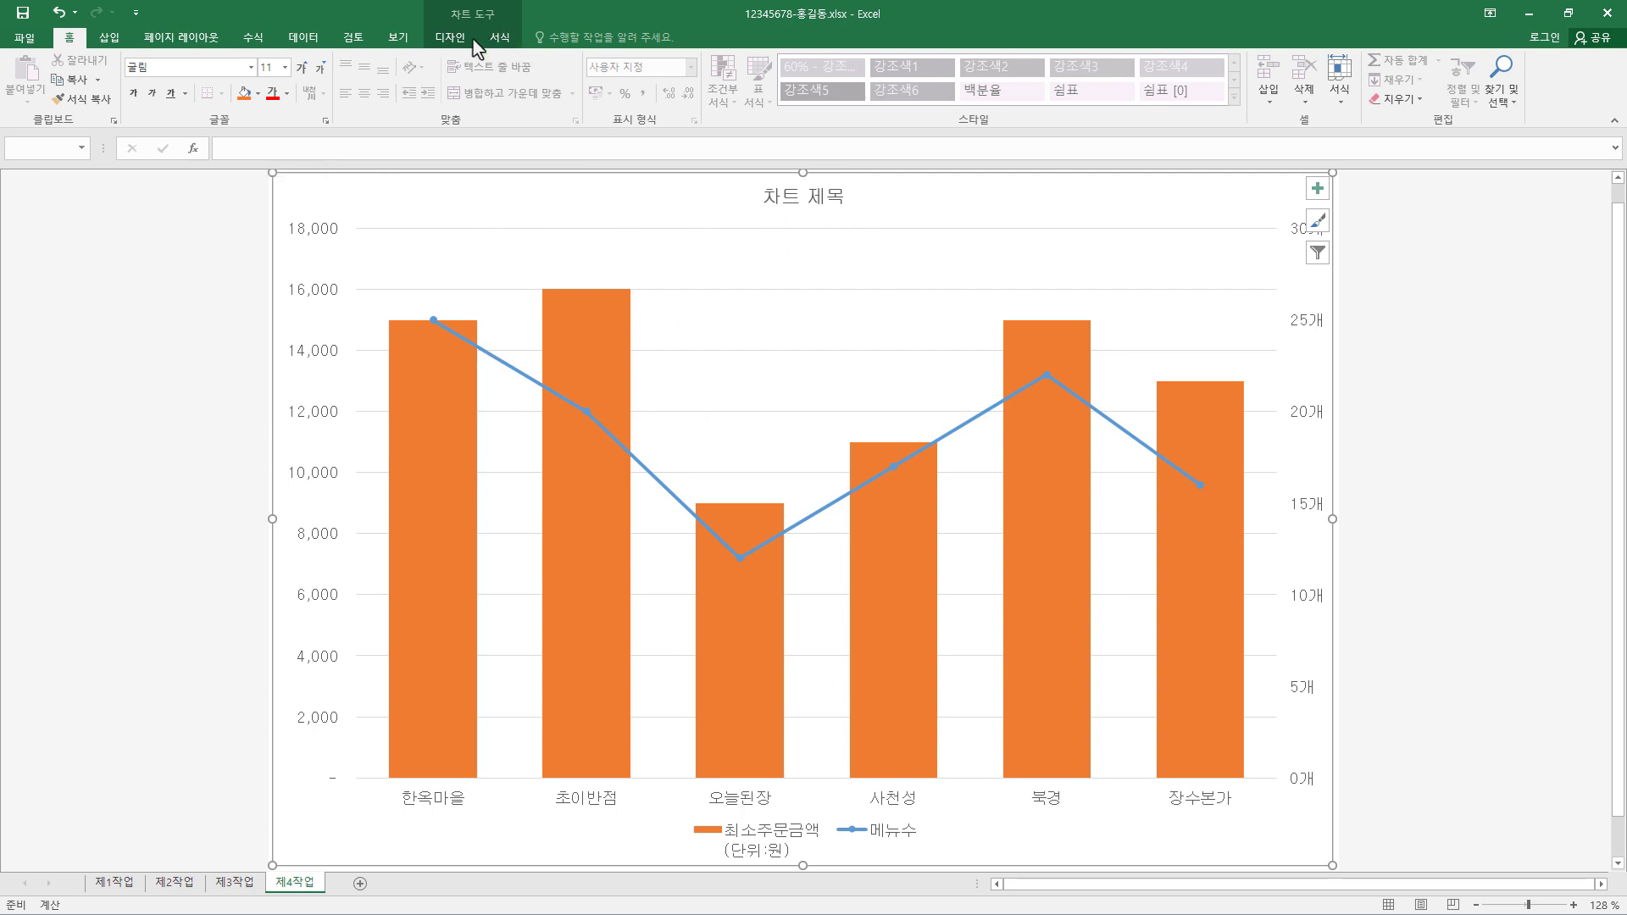
Fill the chart area with the pink paper texture and set the chart's text color to black
left_click(500, 39)
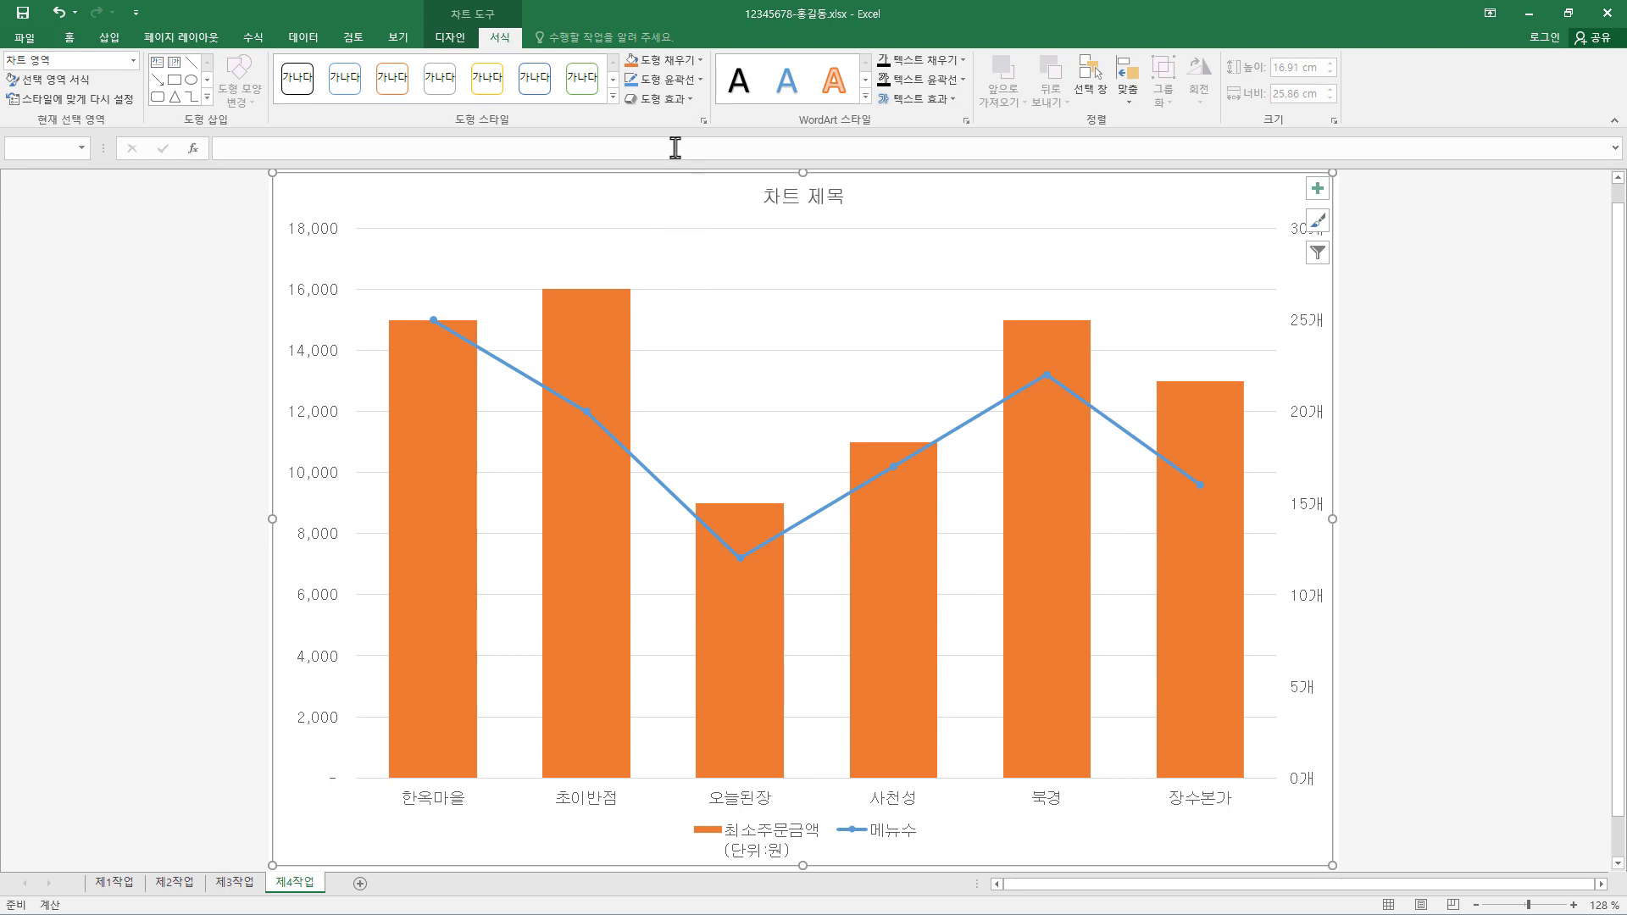
left_click(699, 61)
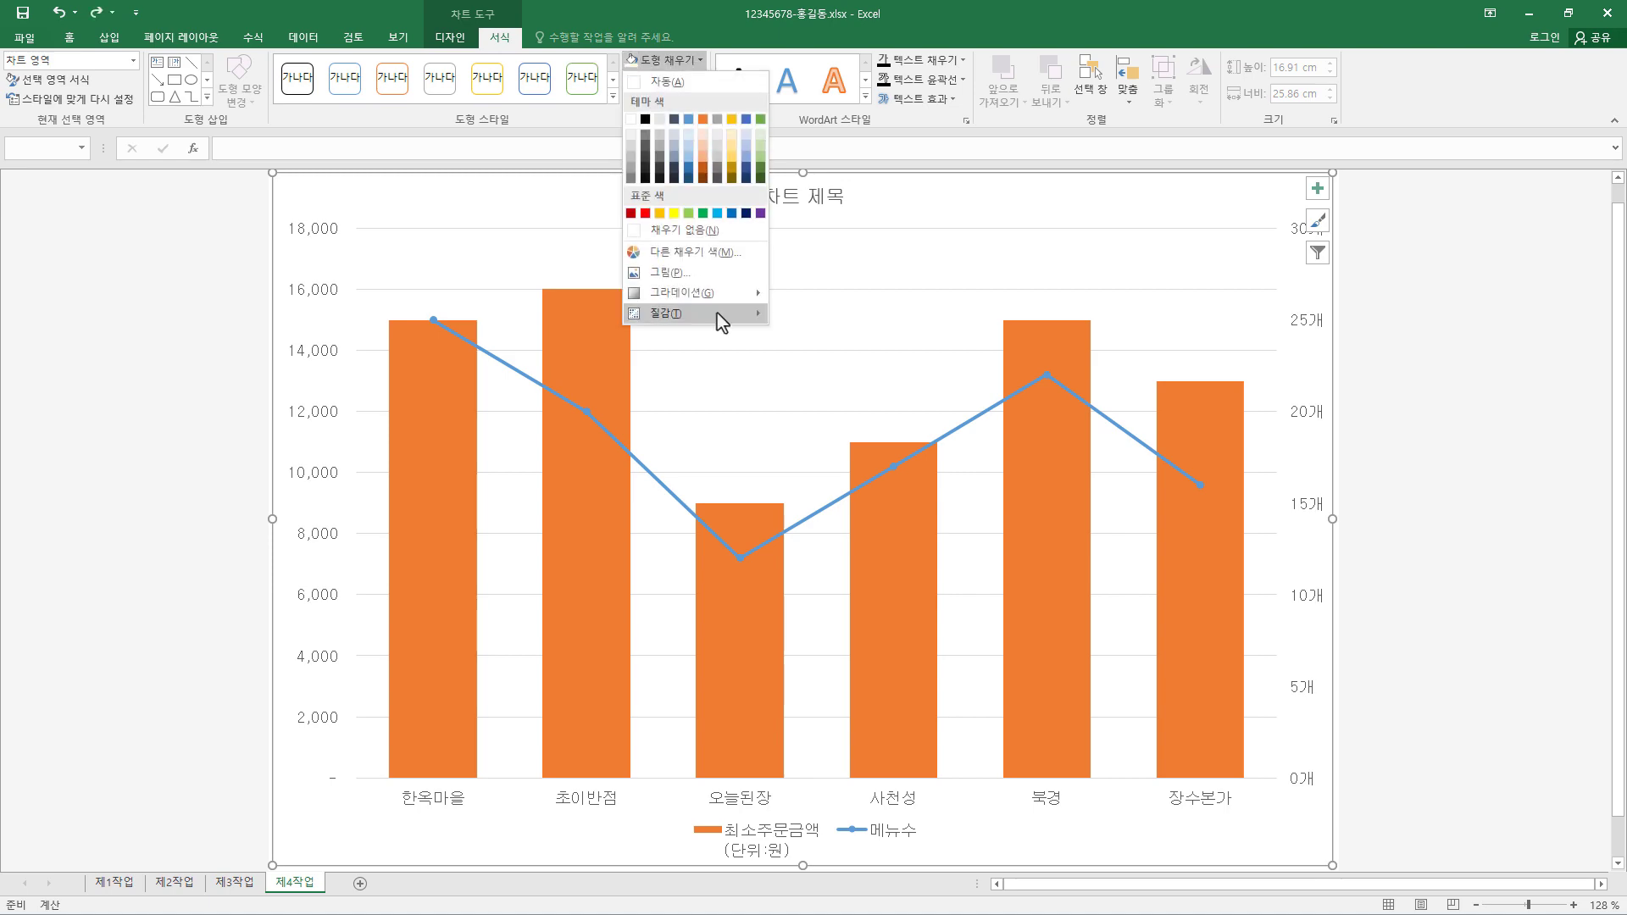
mouse_move(717, 320)
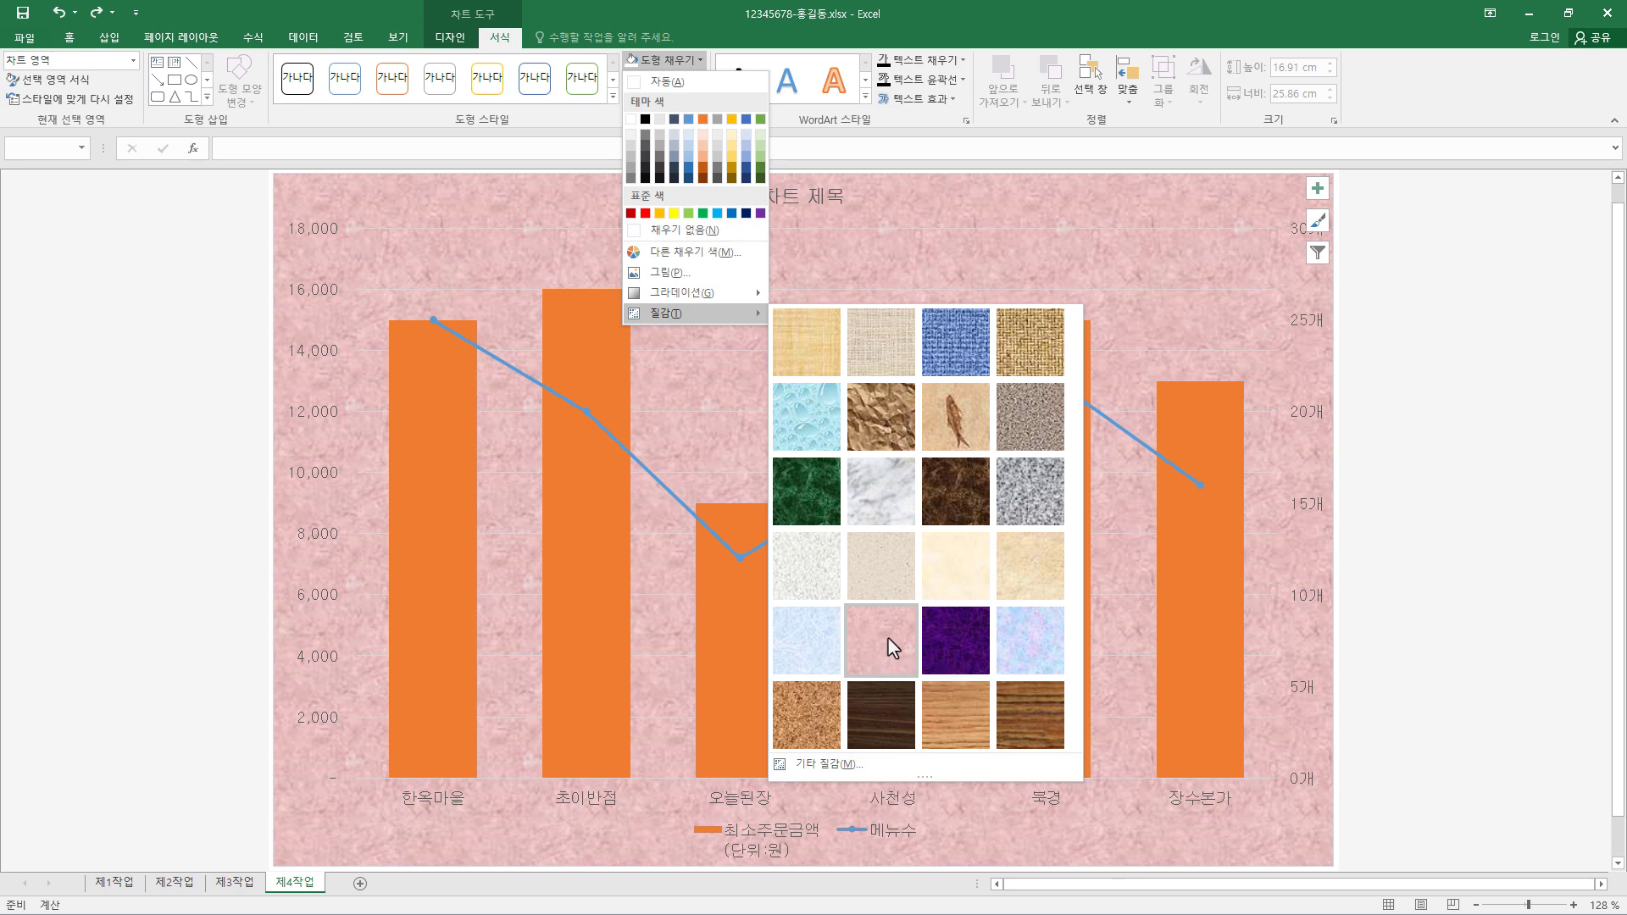
left_click(887, 639)
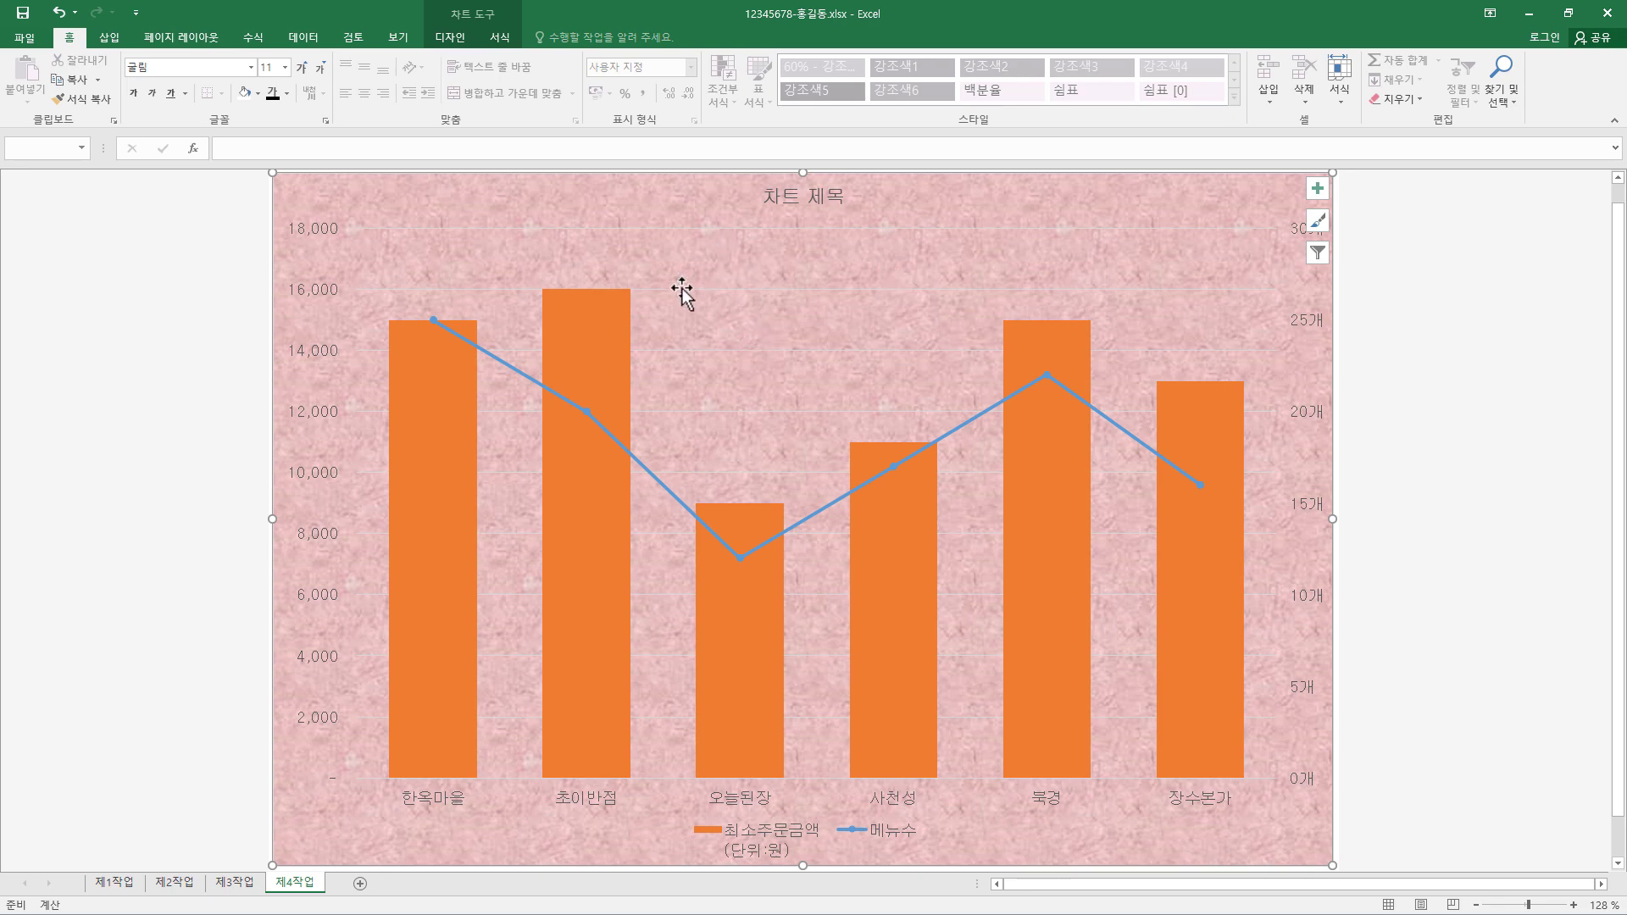
left_click(286, 94)
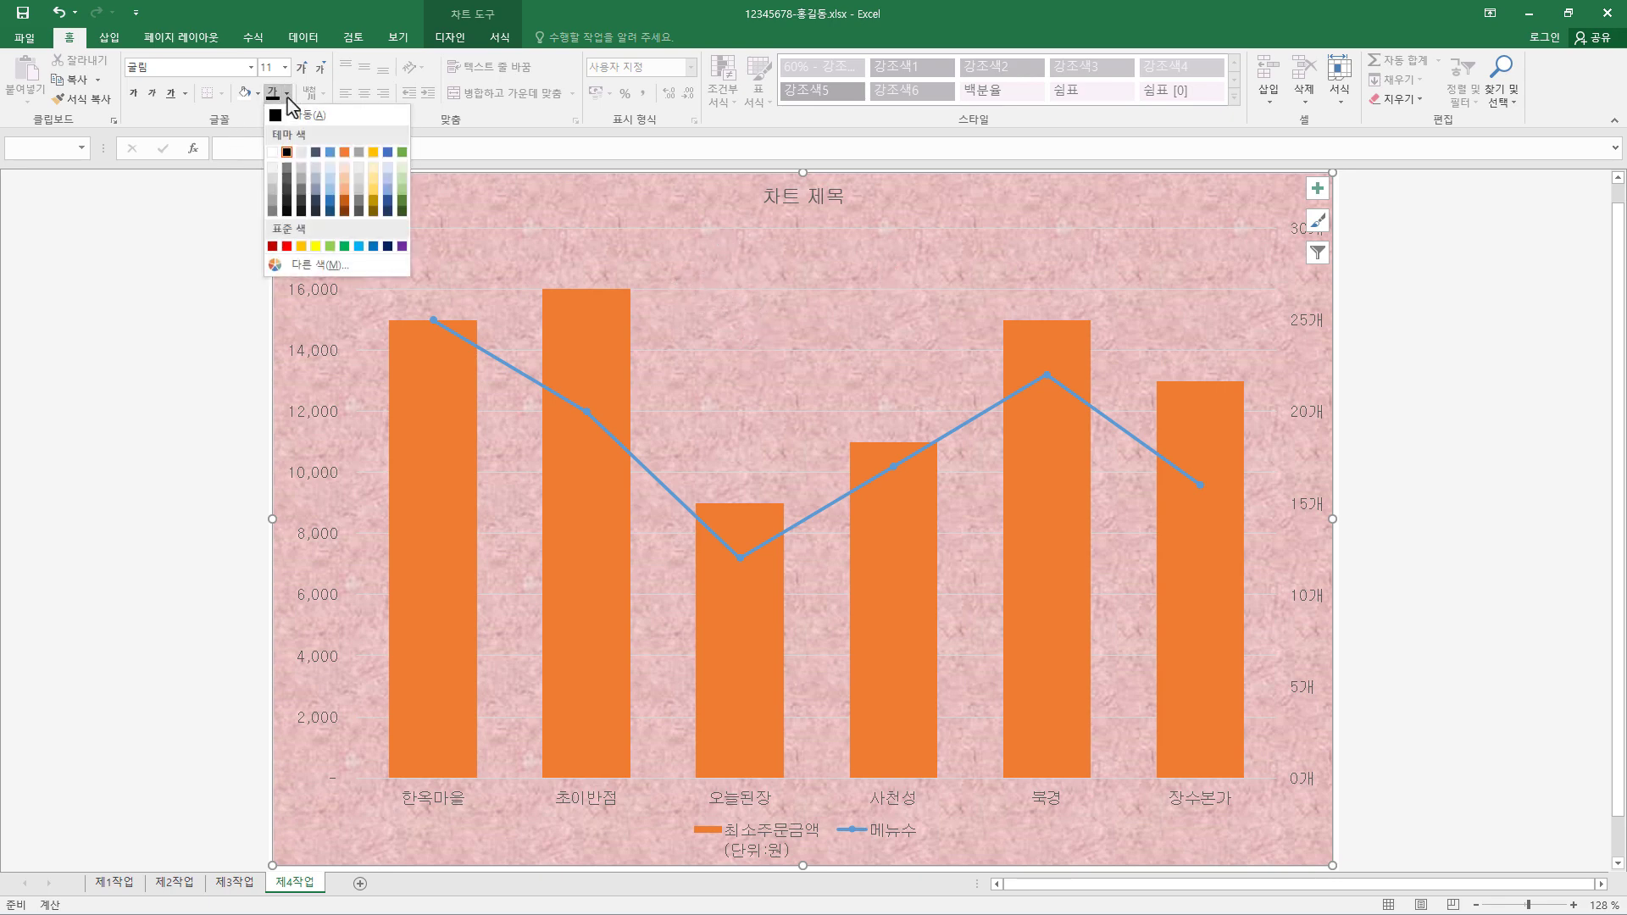
left_click(287, 154)
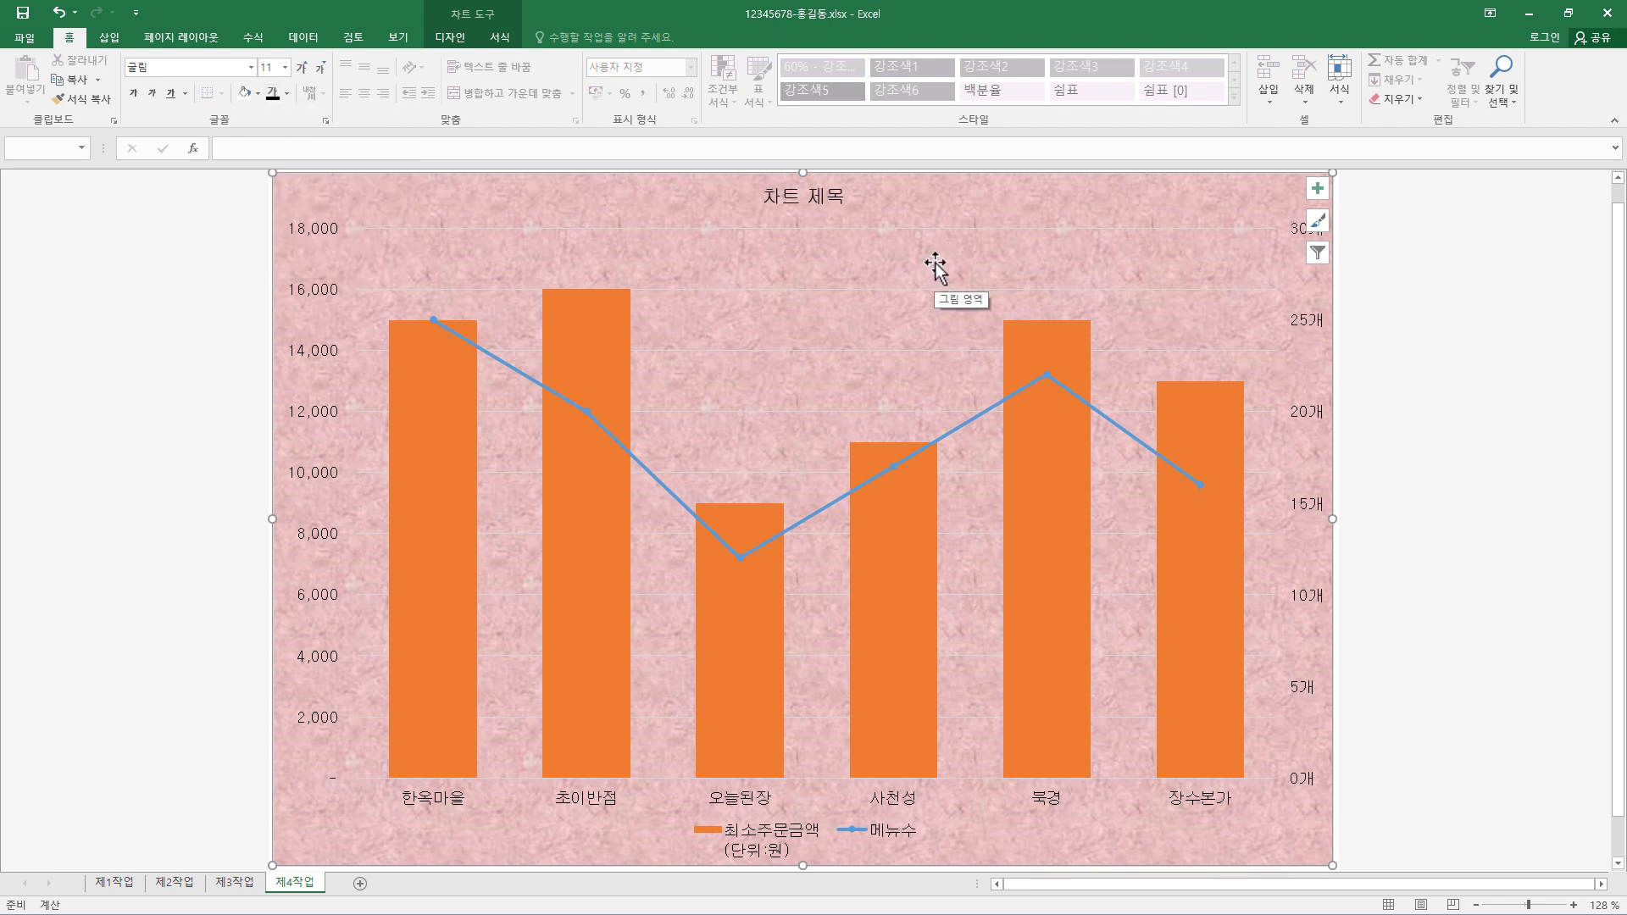
Fill the chart's plot area with solid white
left_click(890, 270)
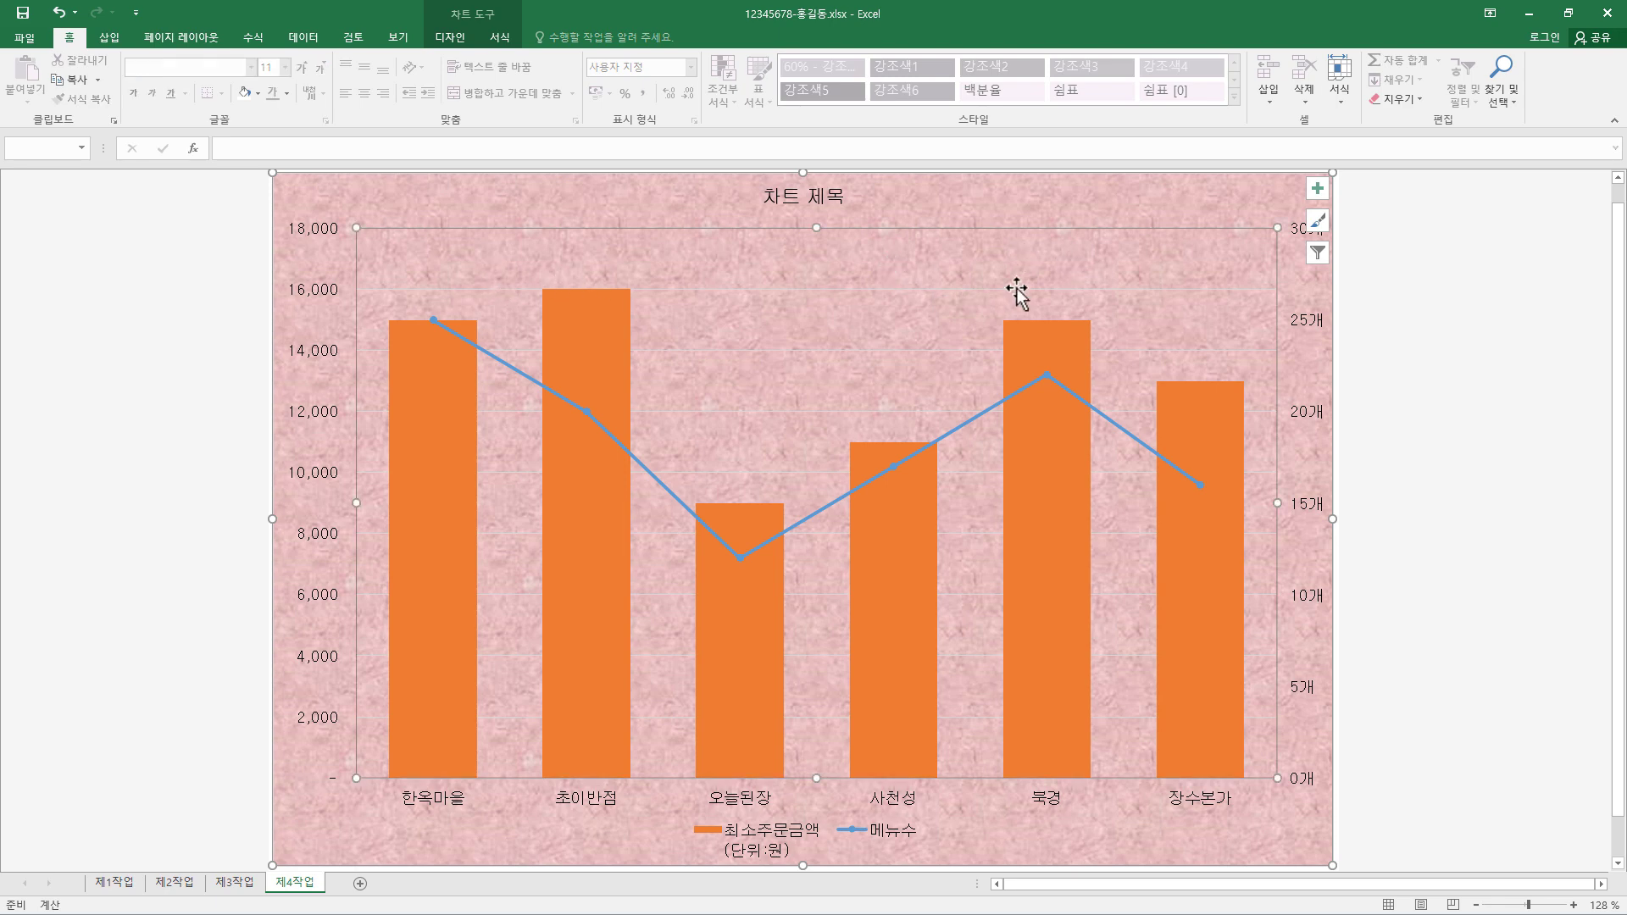
left_click(500, 38)
left_click(663, 59)
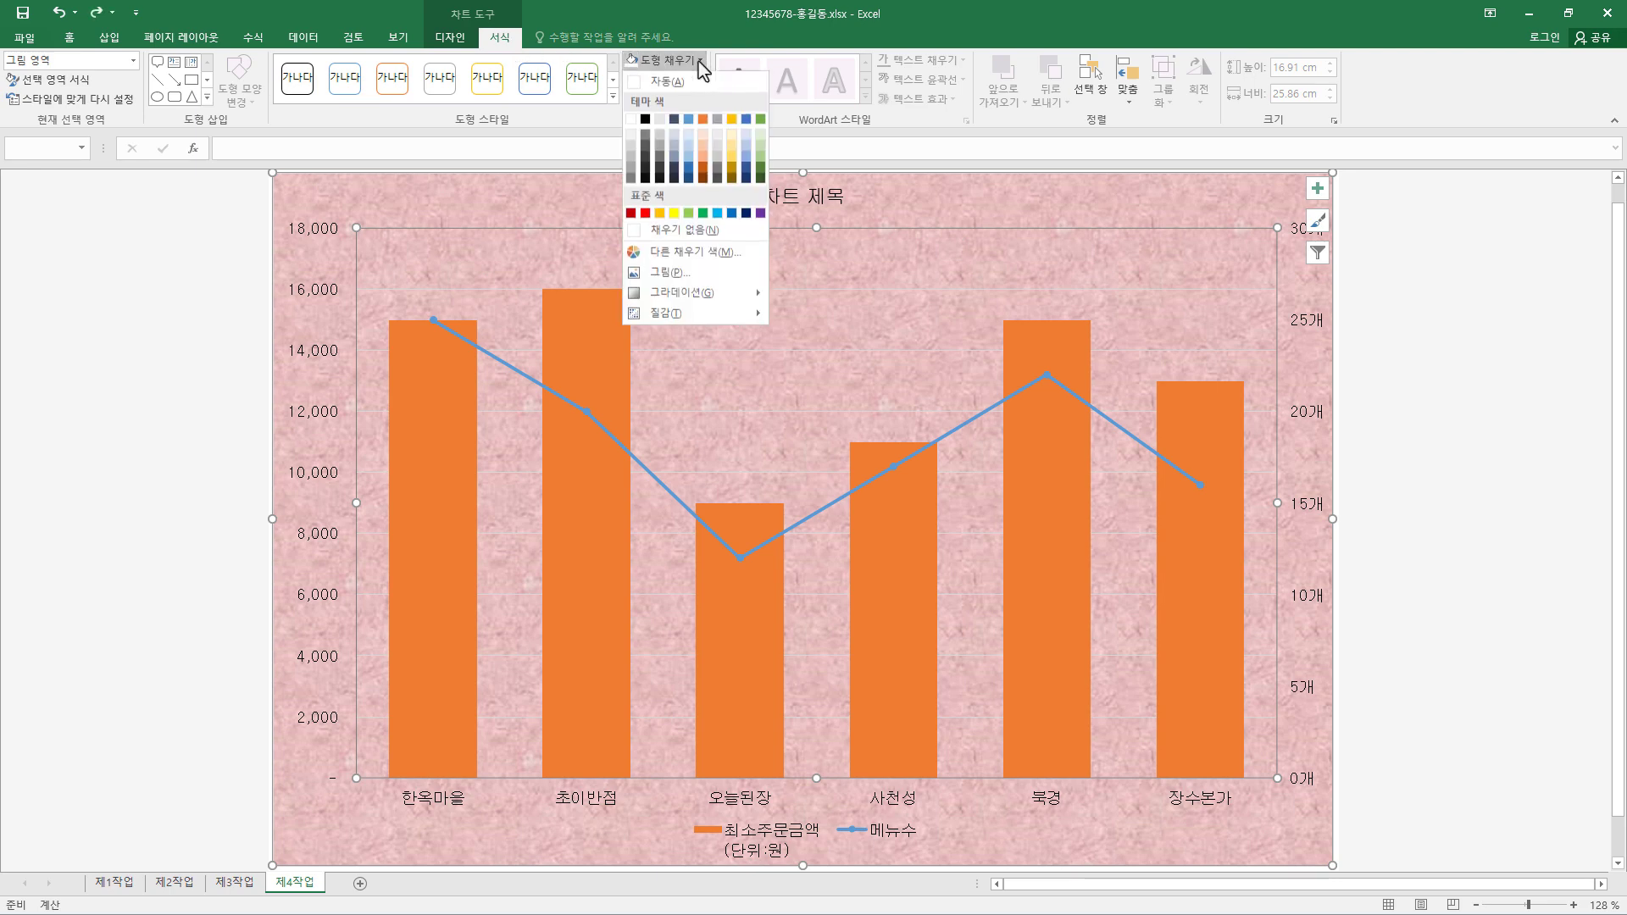
left_click(630, 119)
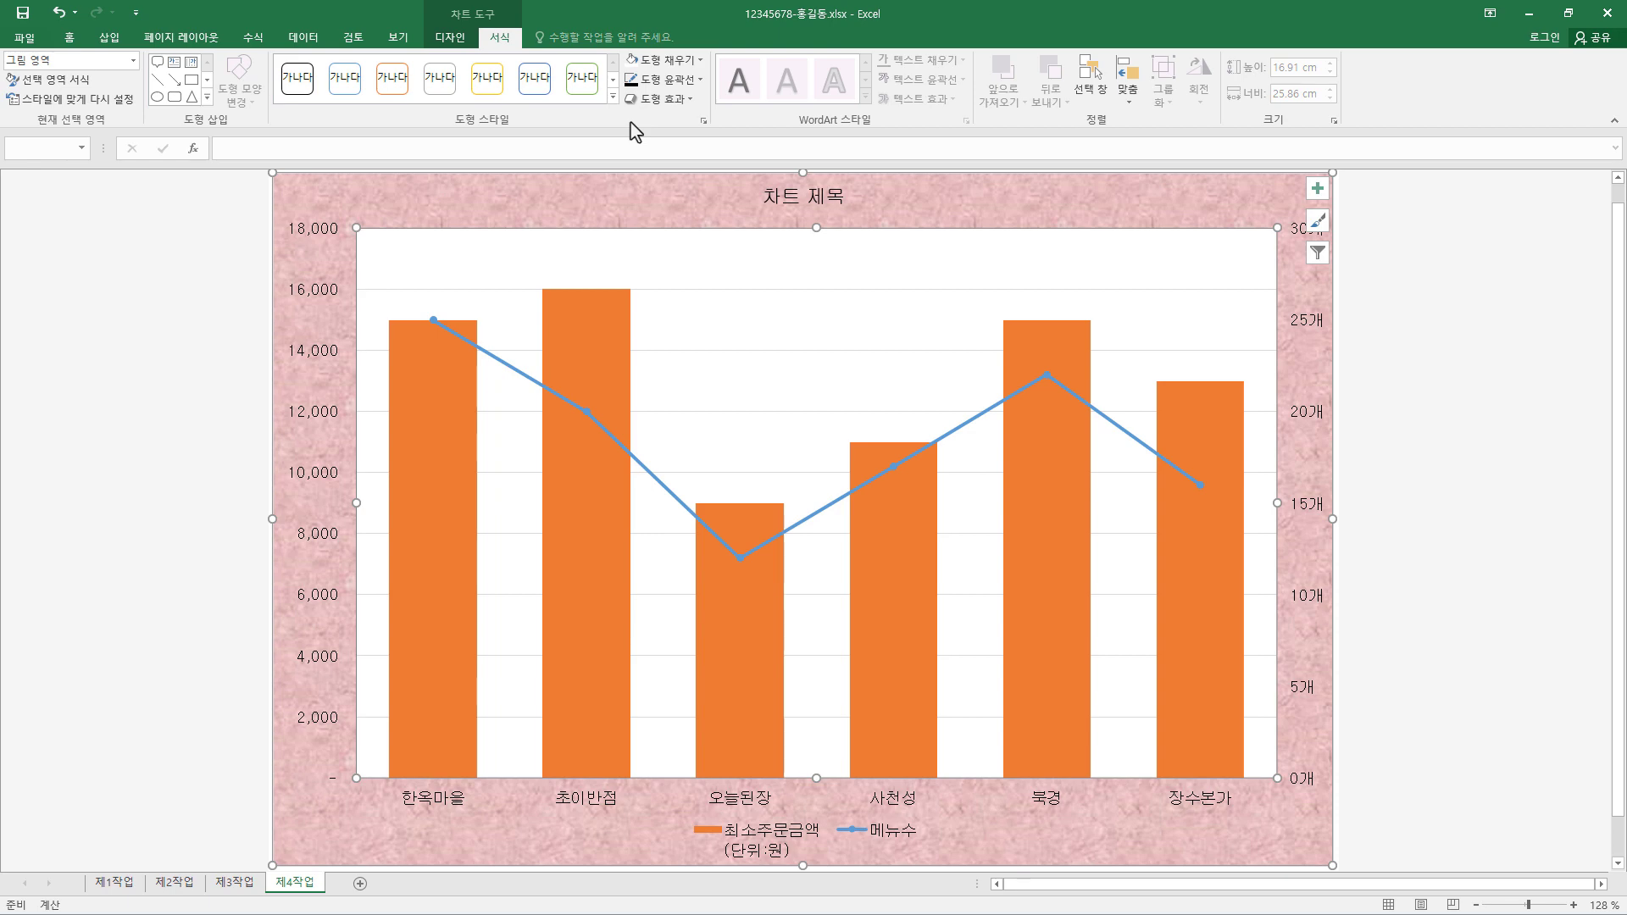
Make the chart title bold and set its font size to 20 pt
left_click(812, 196)
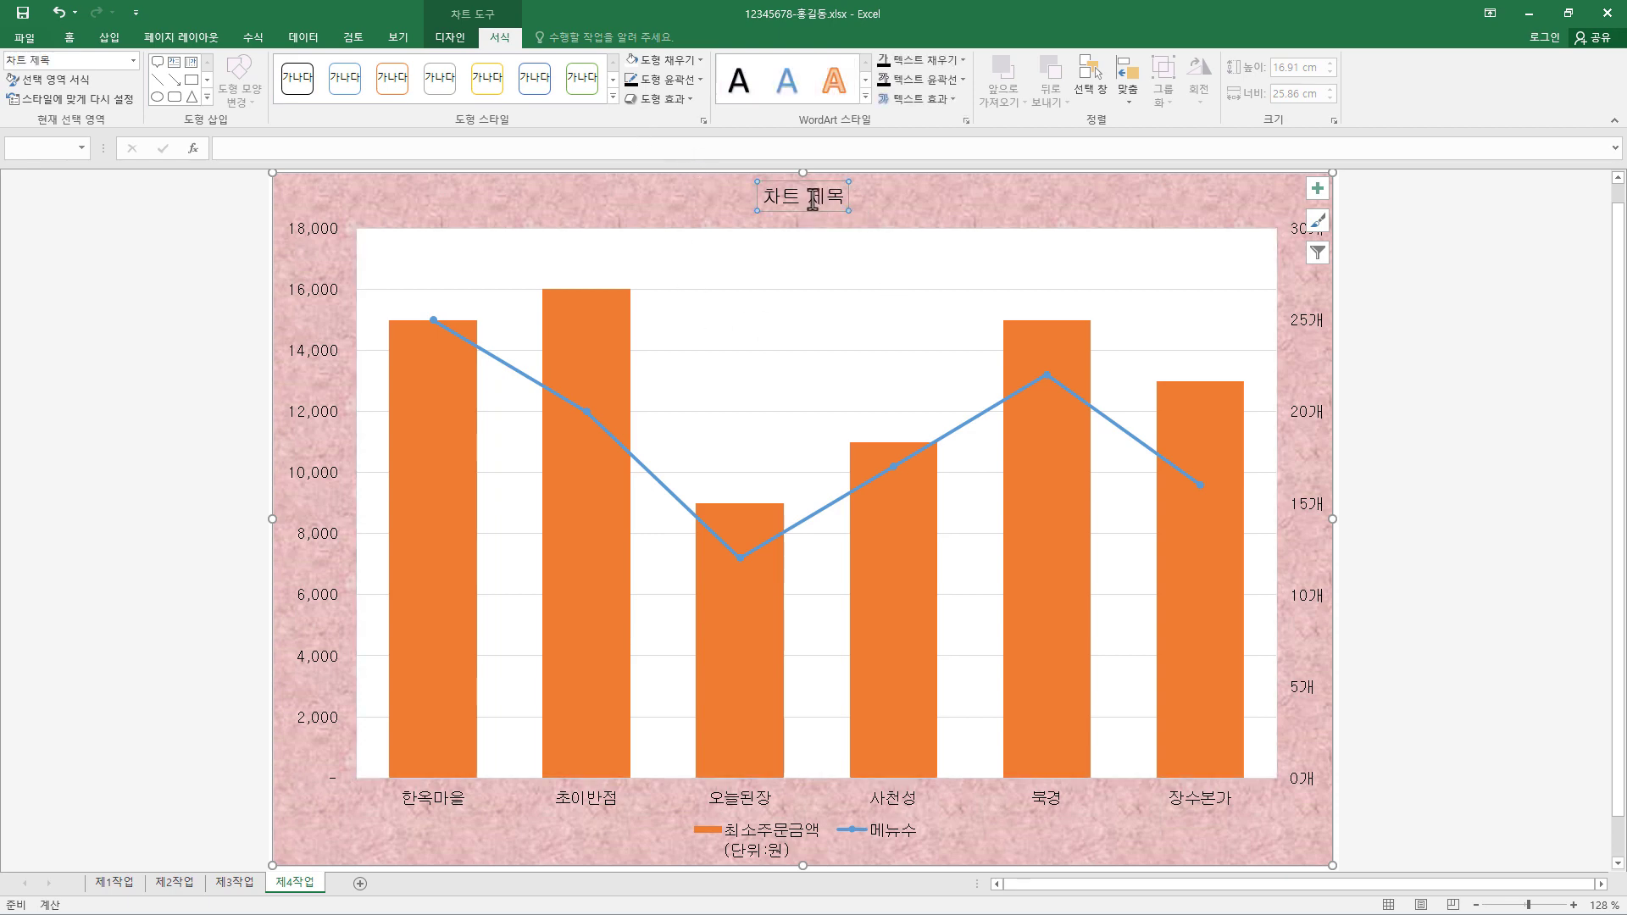
left_click(71, 39)
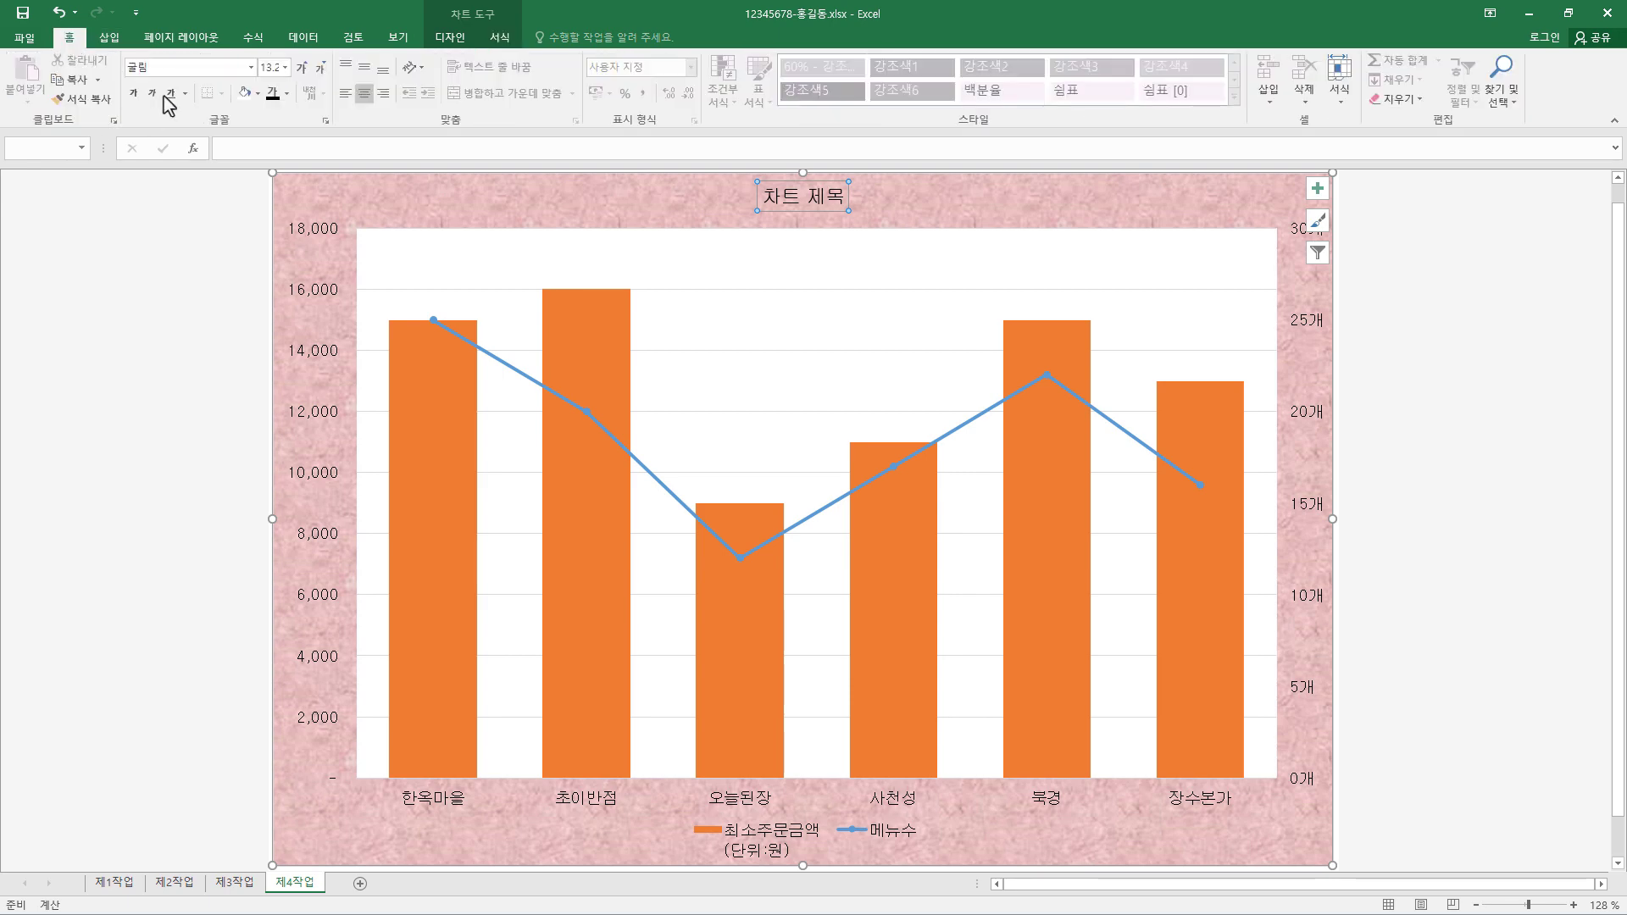
left_click(179, 68)
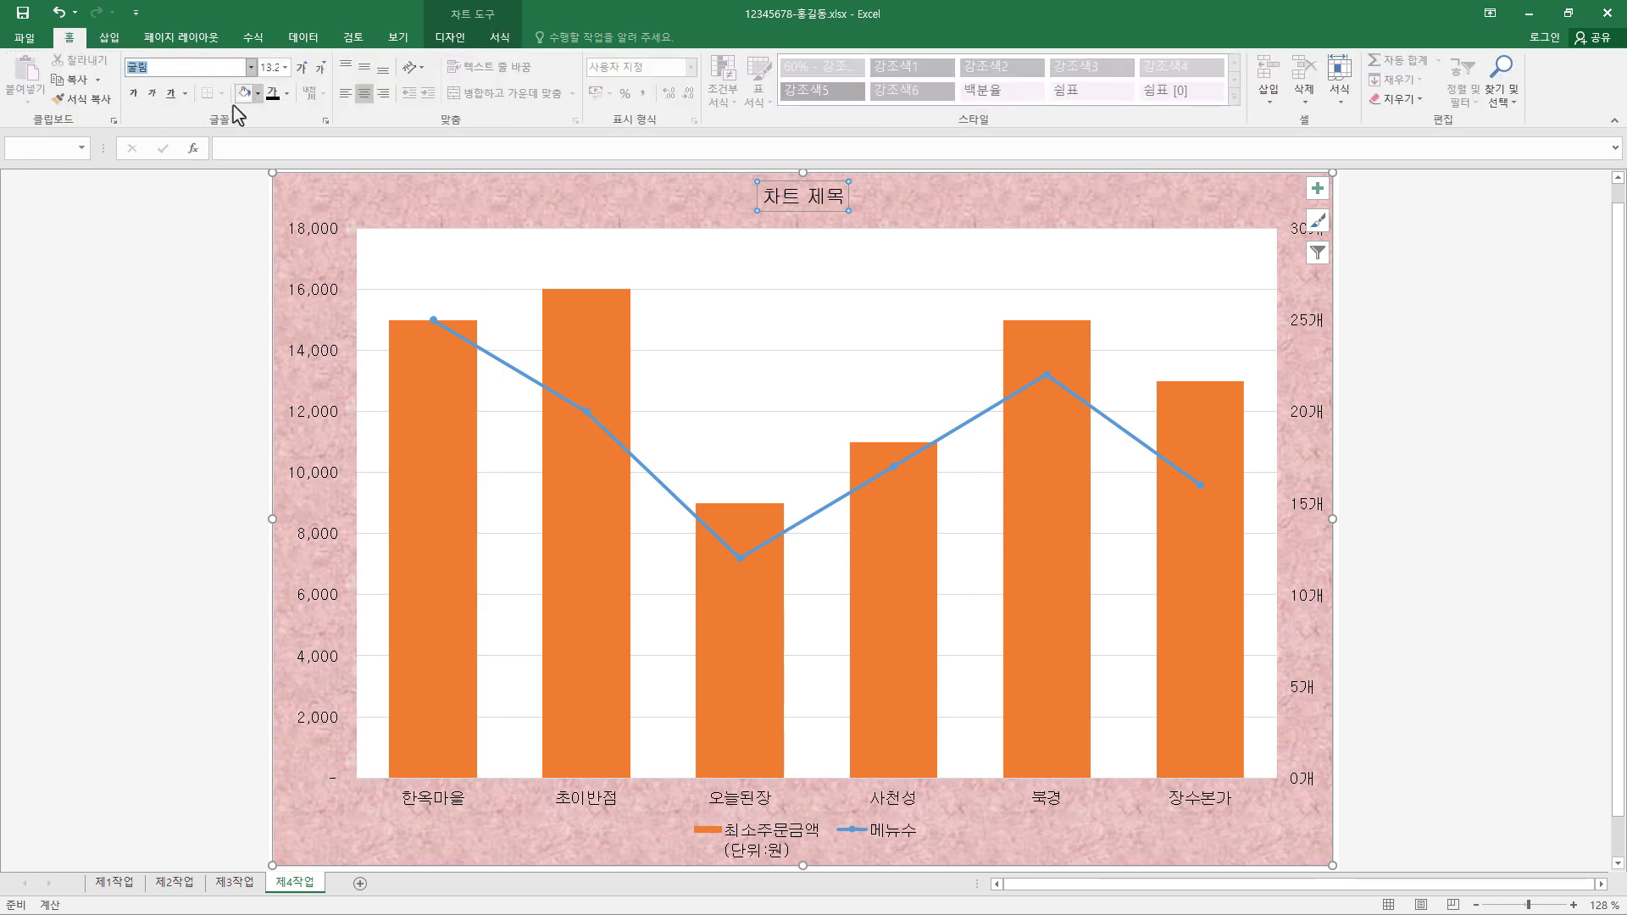
left_click(134, 94)
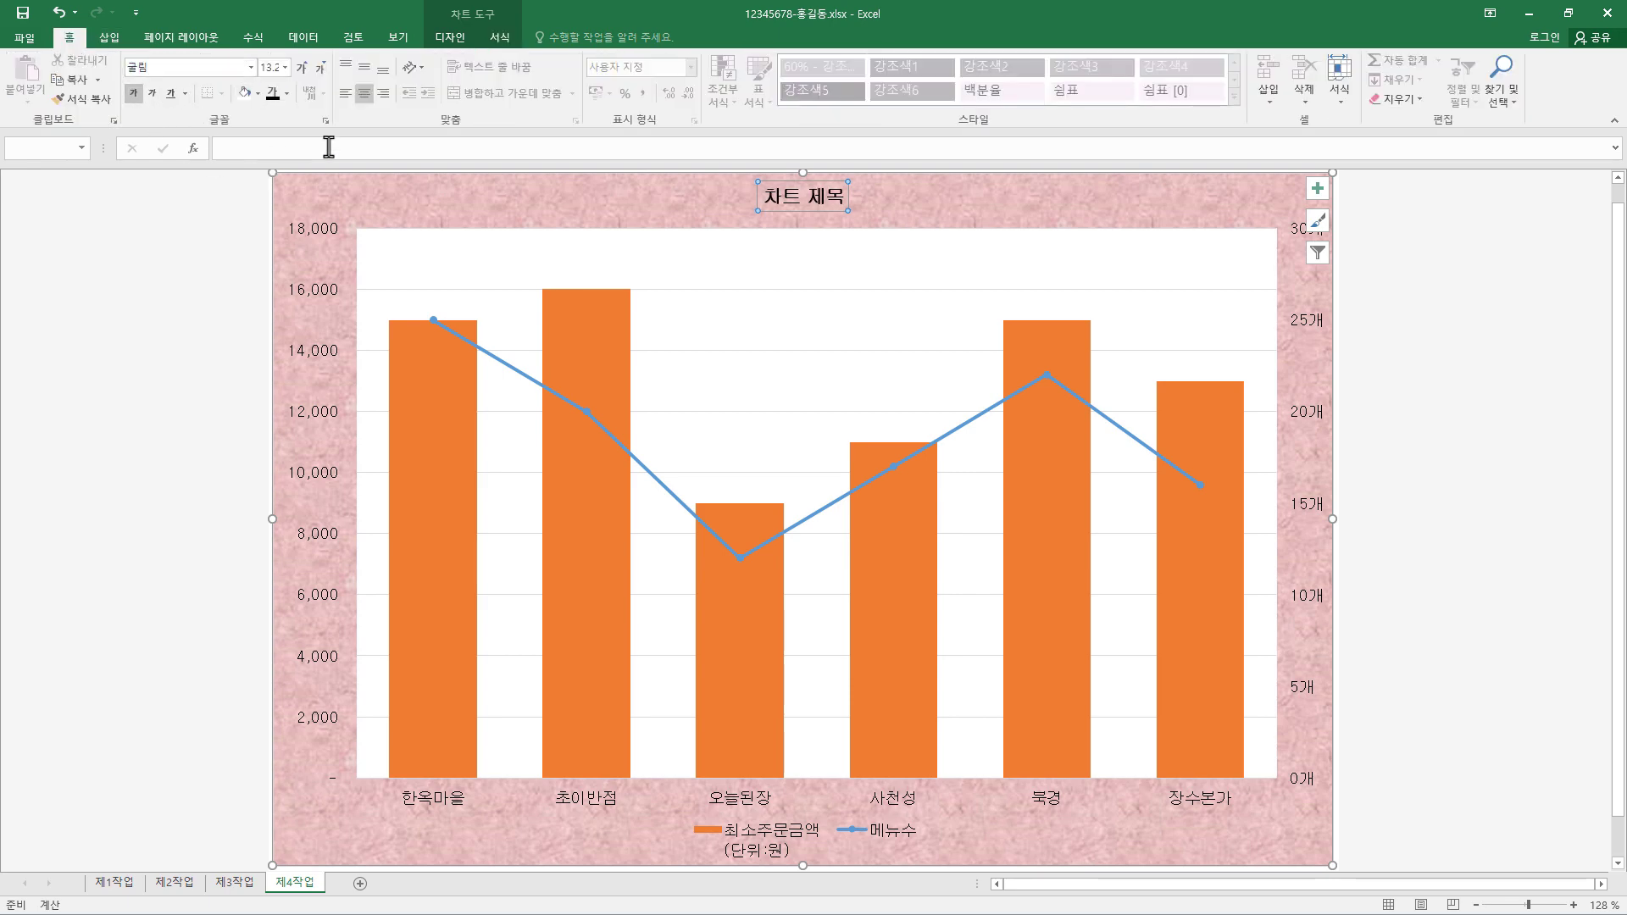
left_click(285, 67)
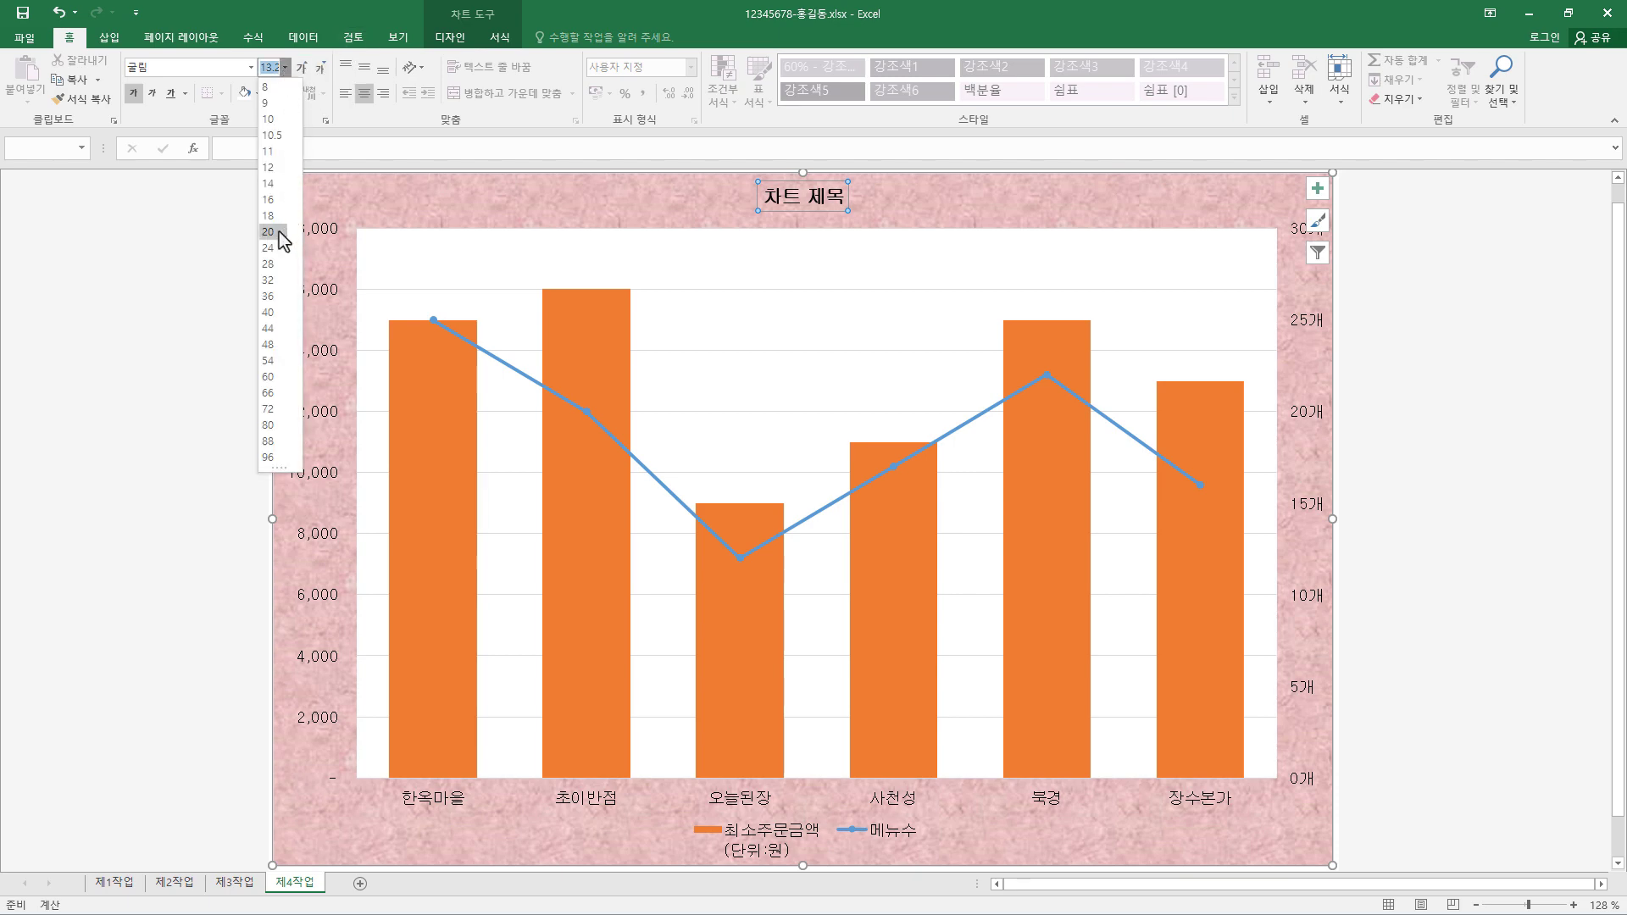
left_click(271, 231)
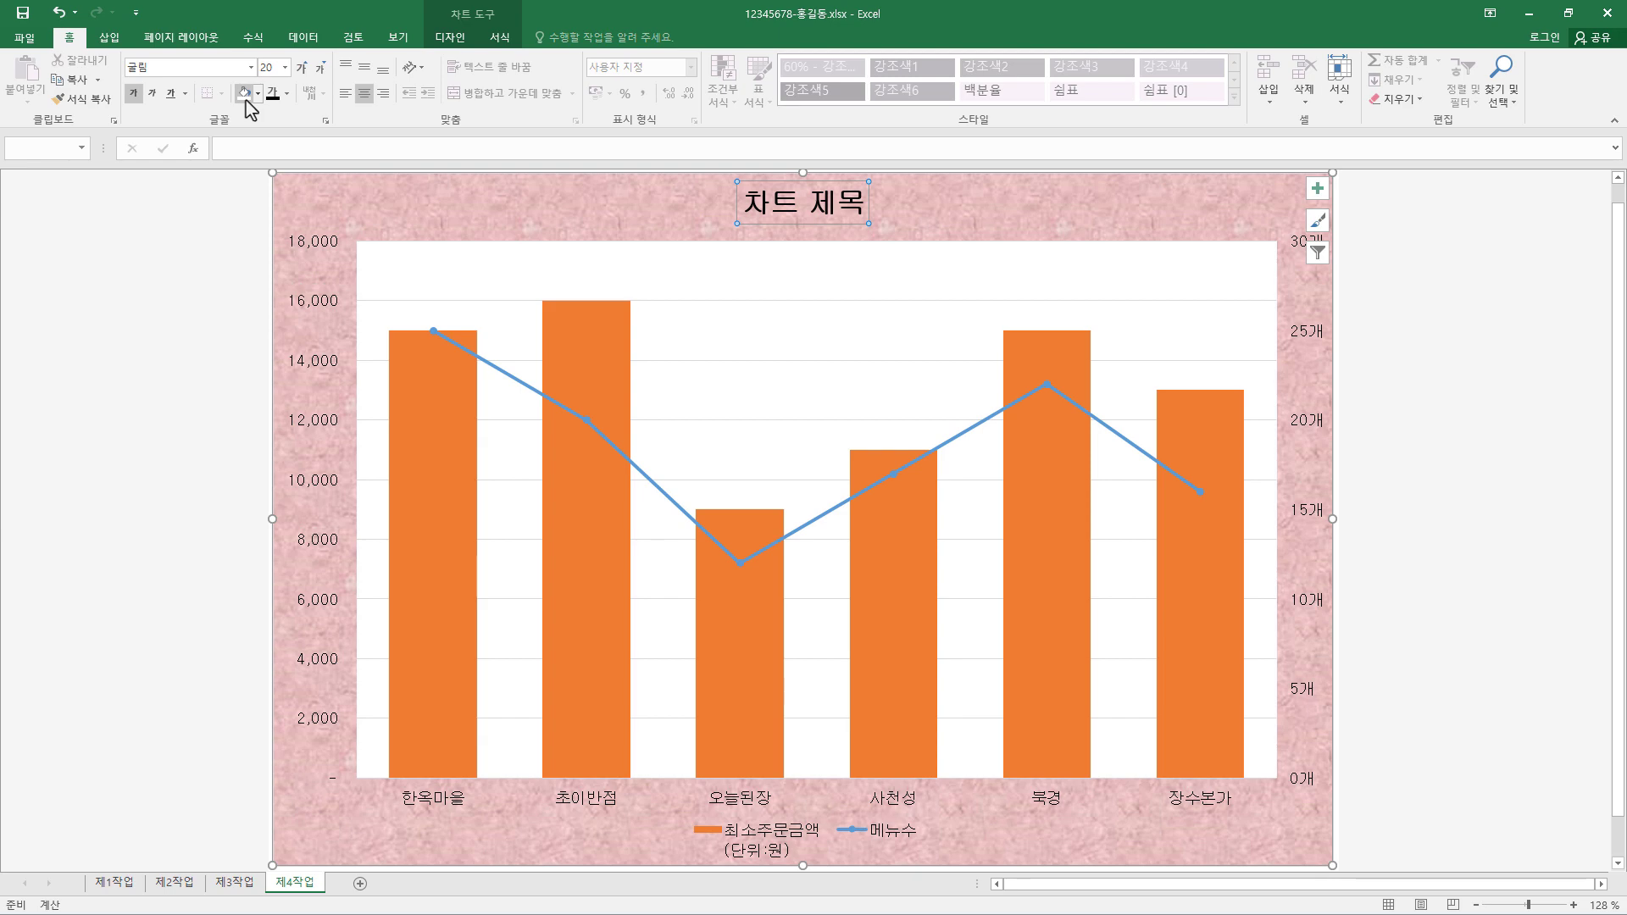
left_click(508, 43)
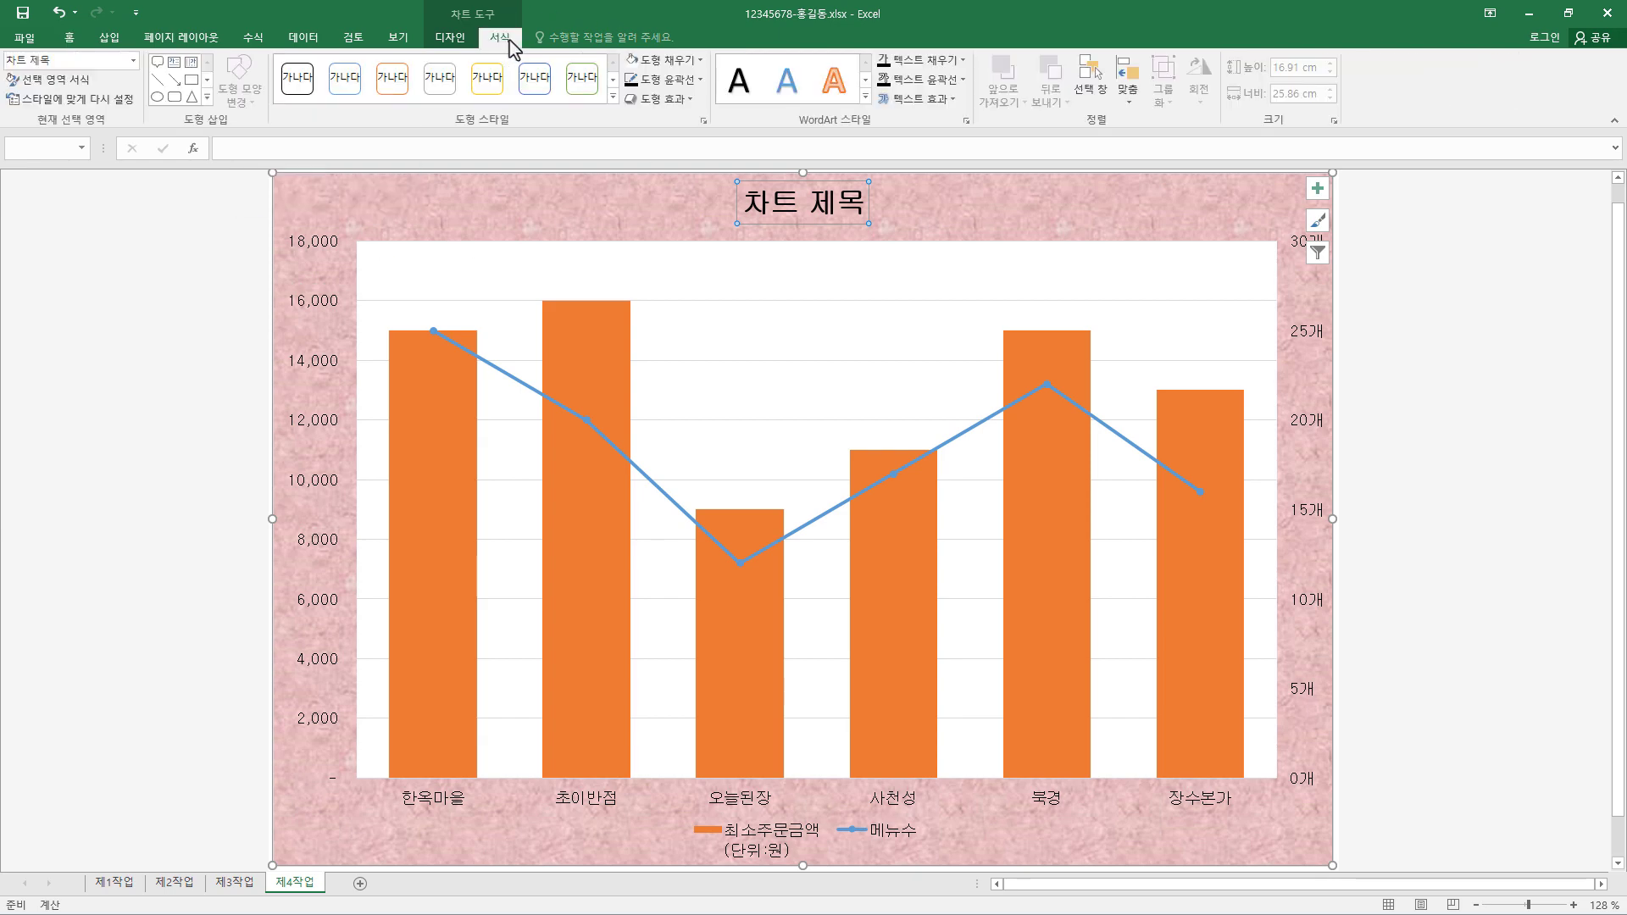
Give the chart title a white fill and black outline, and change its text to "한식 및 중식 등록업체 현황분석"
left_click(699, 61)
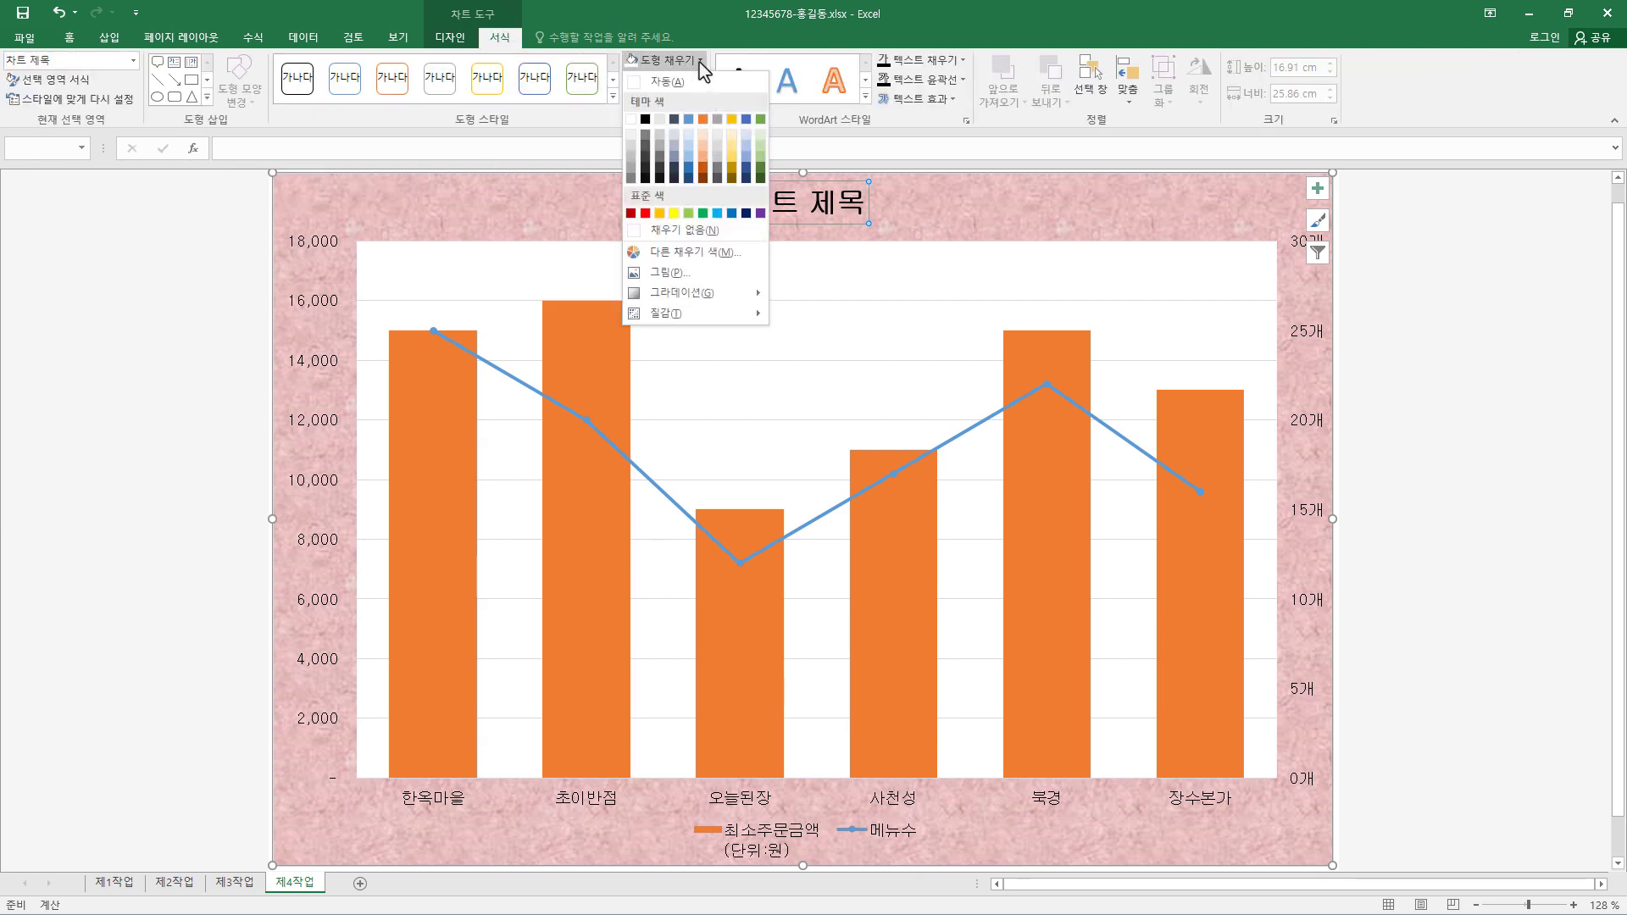
left_click(630, 119)
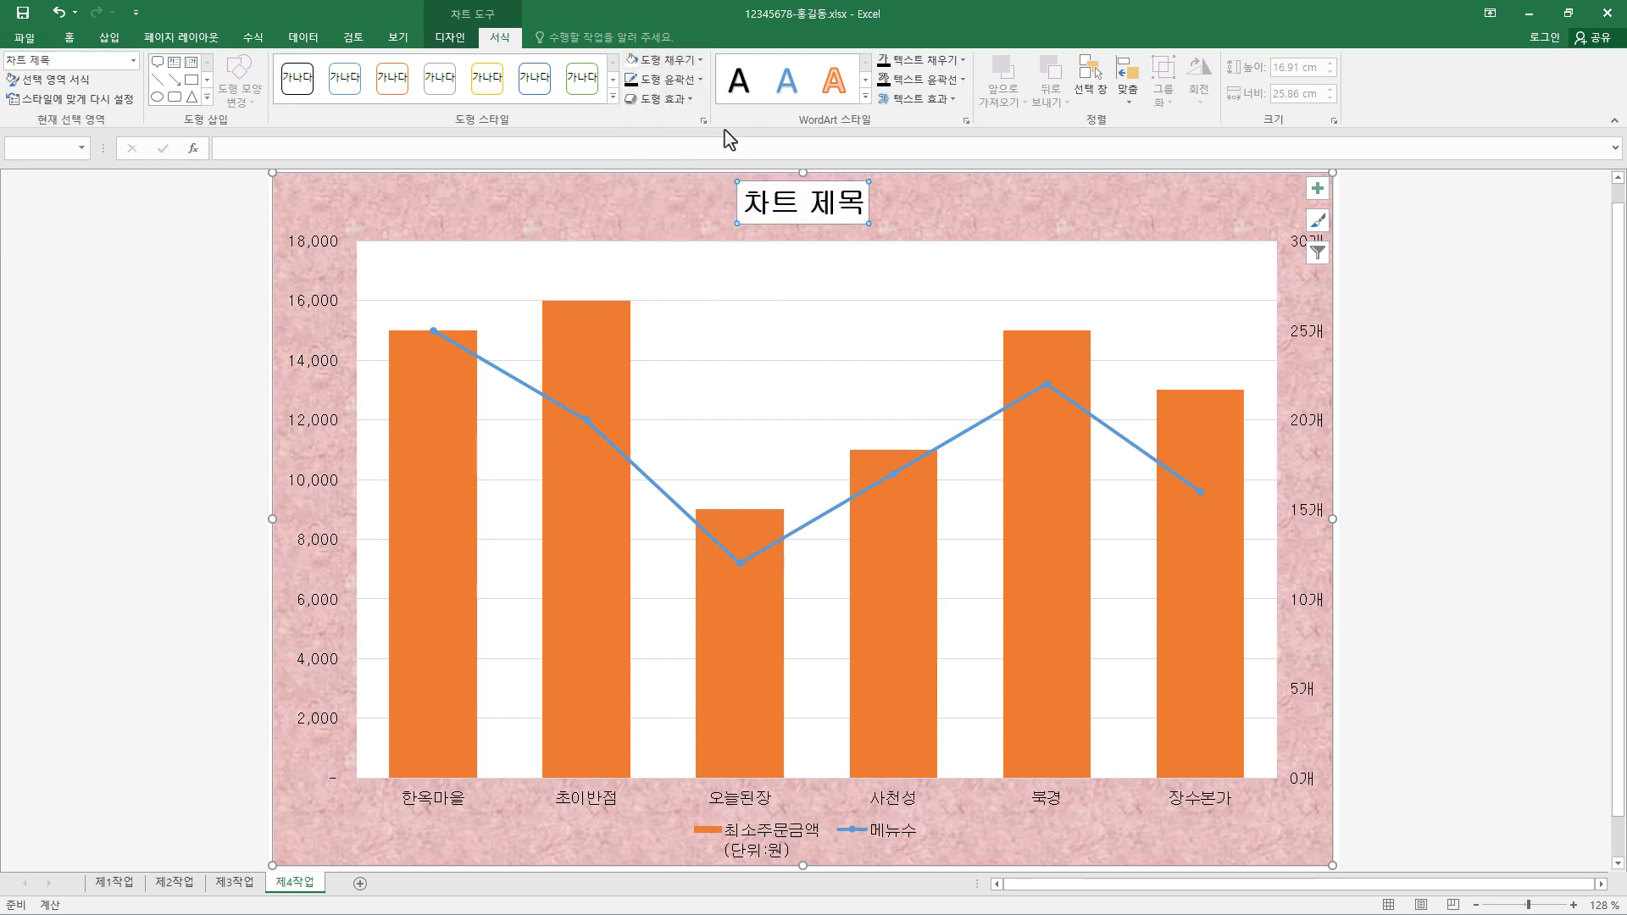
left_click(700, 82)
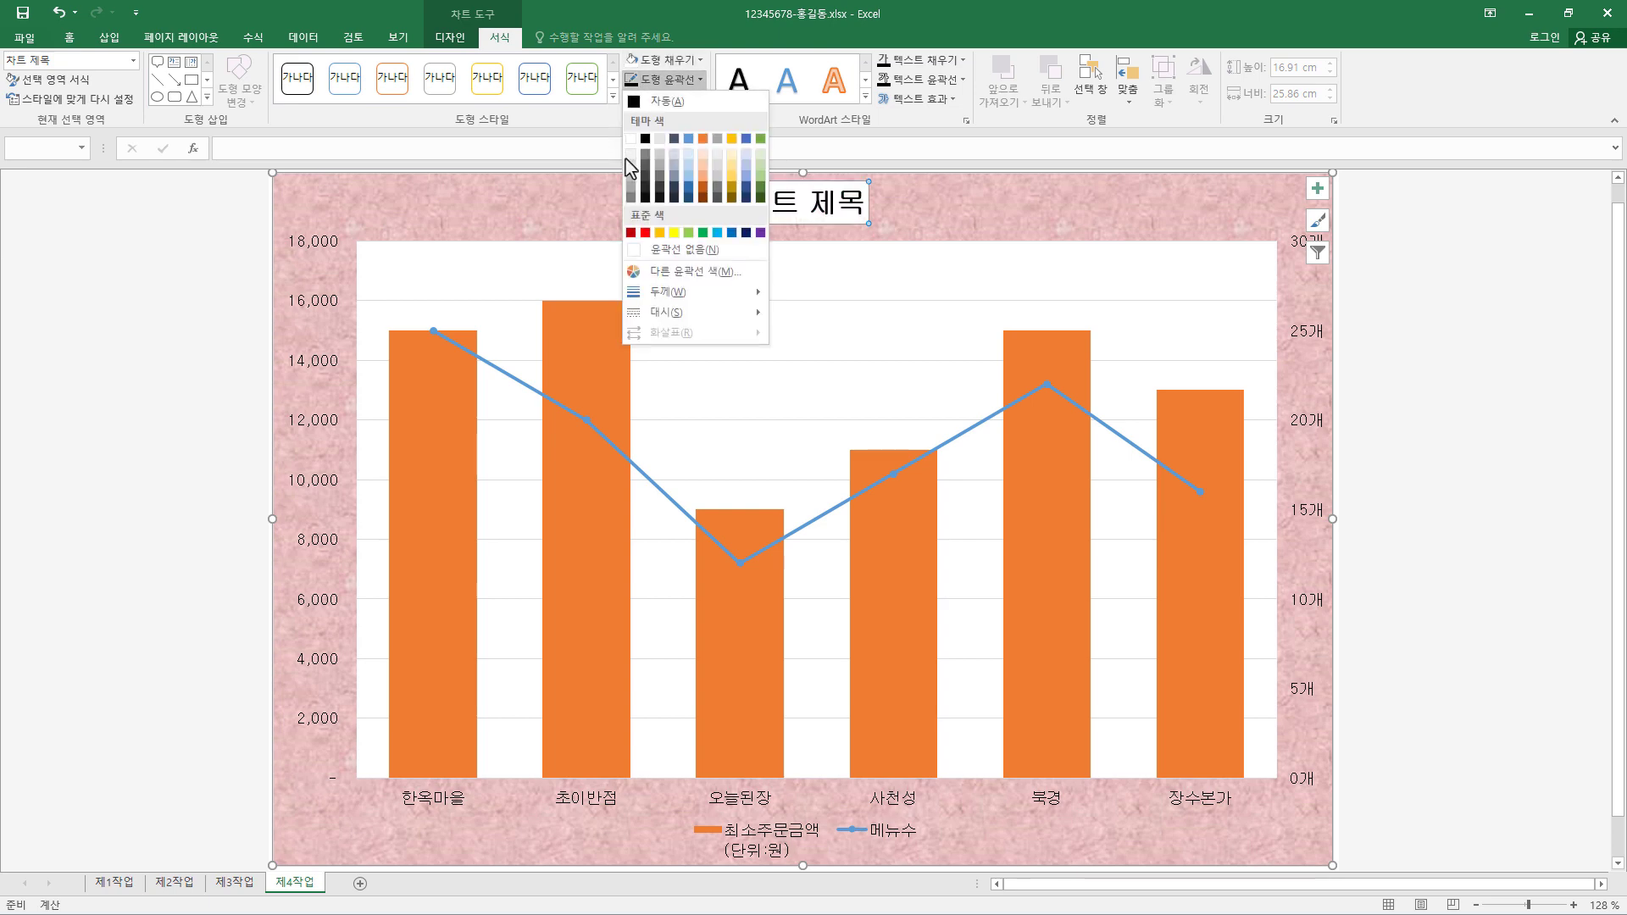
left_click(647, 140)
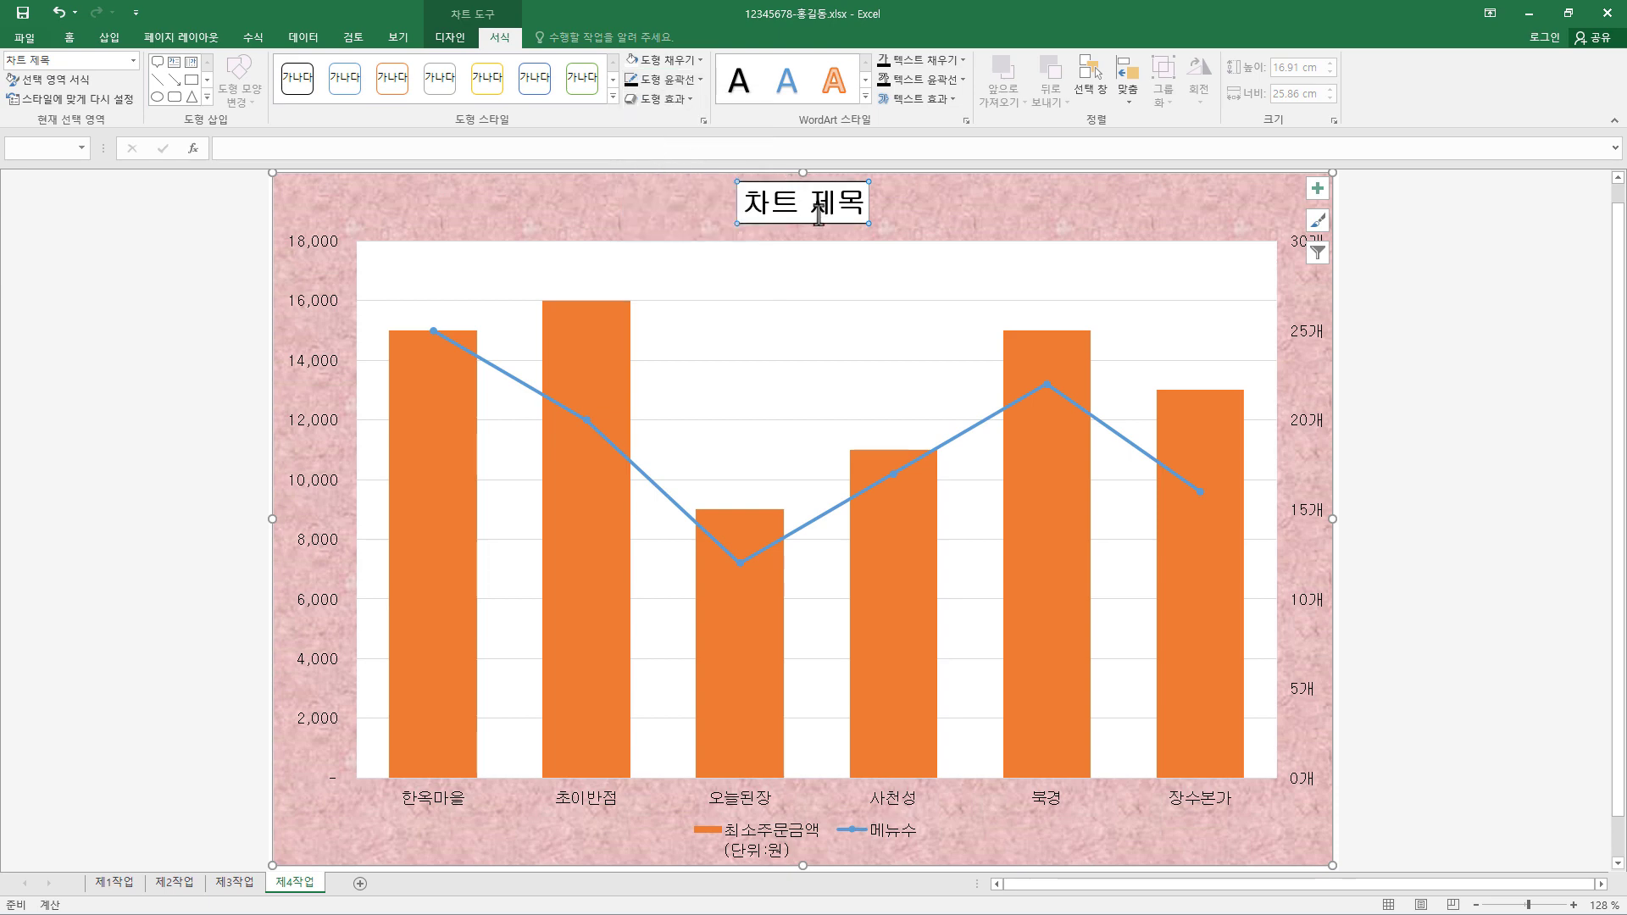
left_click_drag(750, 204, 866, 204)
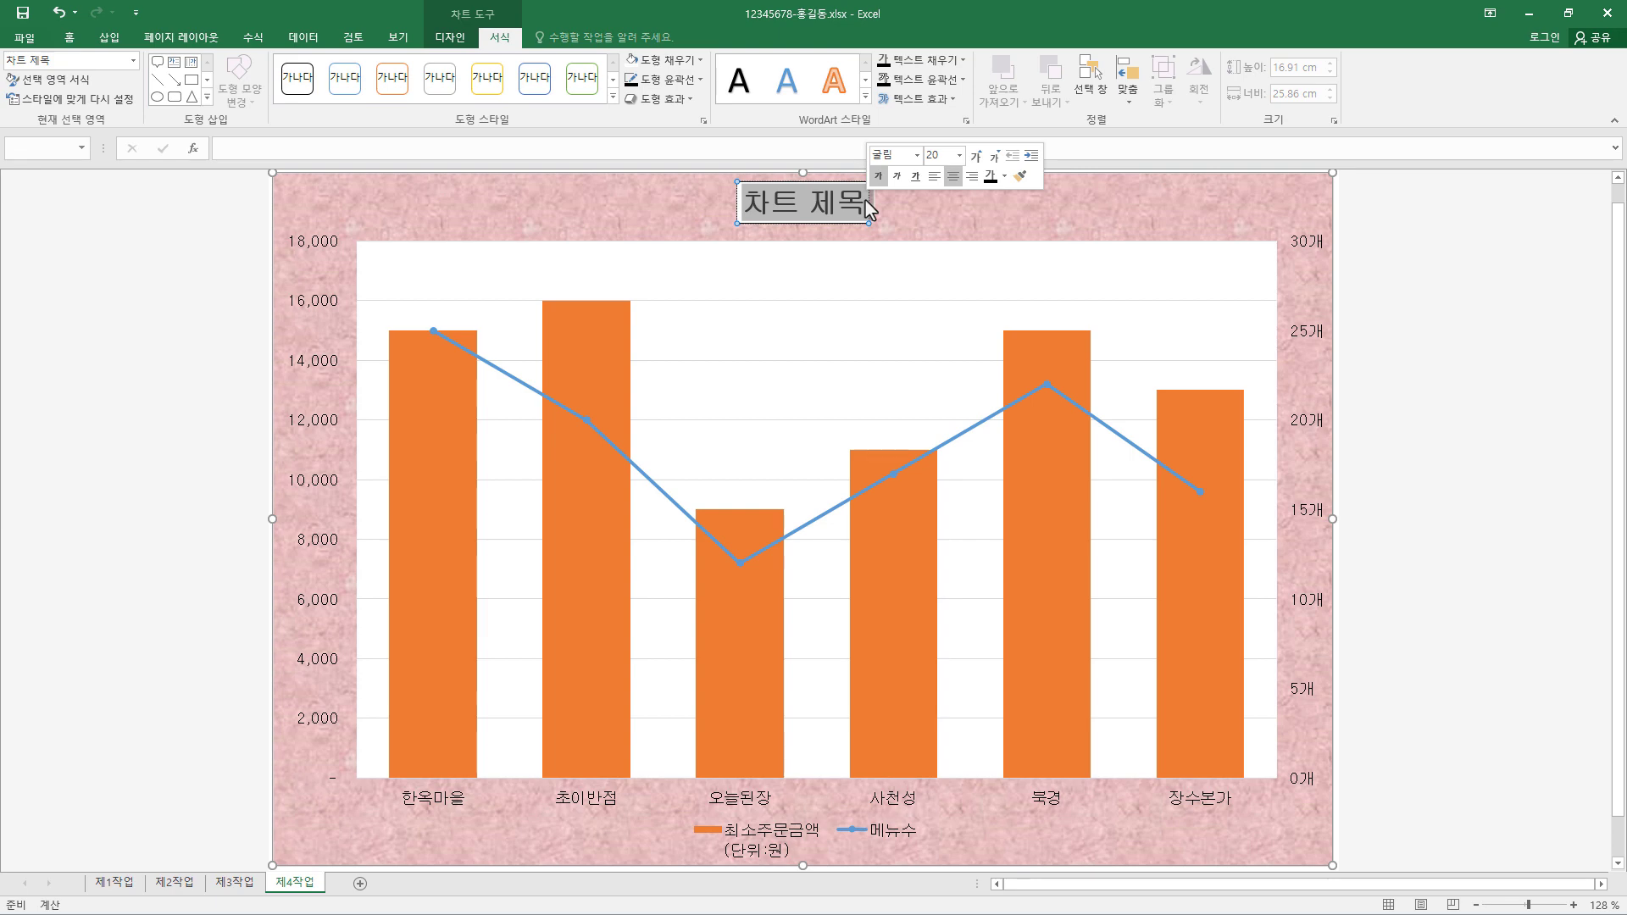
type("한식 및 중식 등록업체 현황분석")
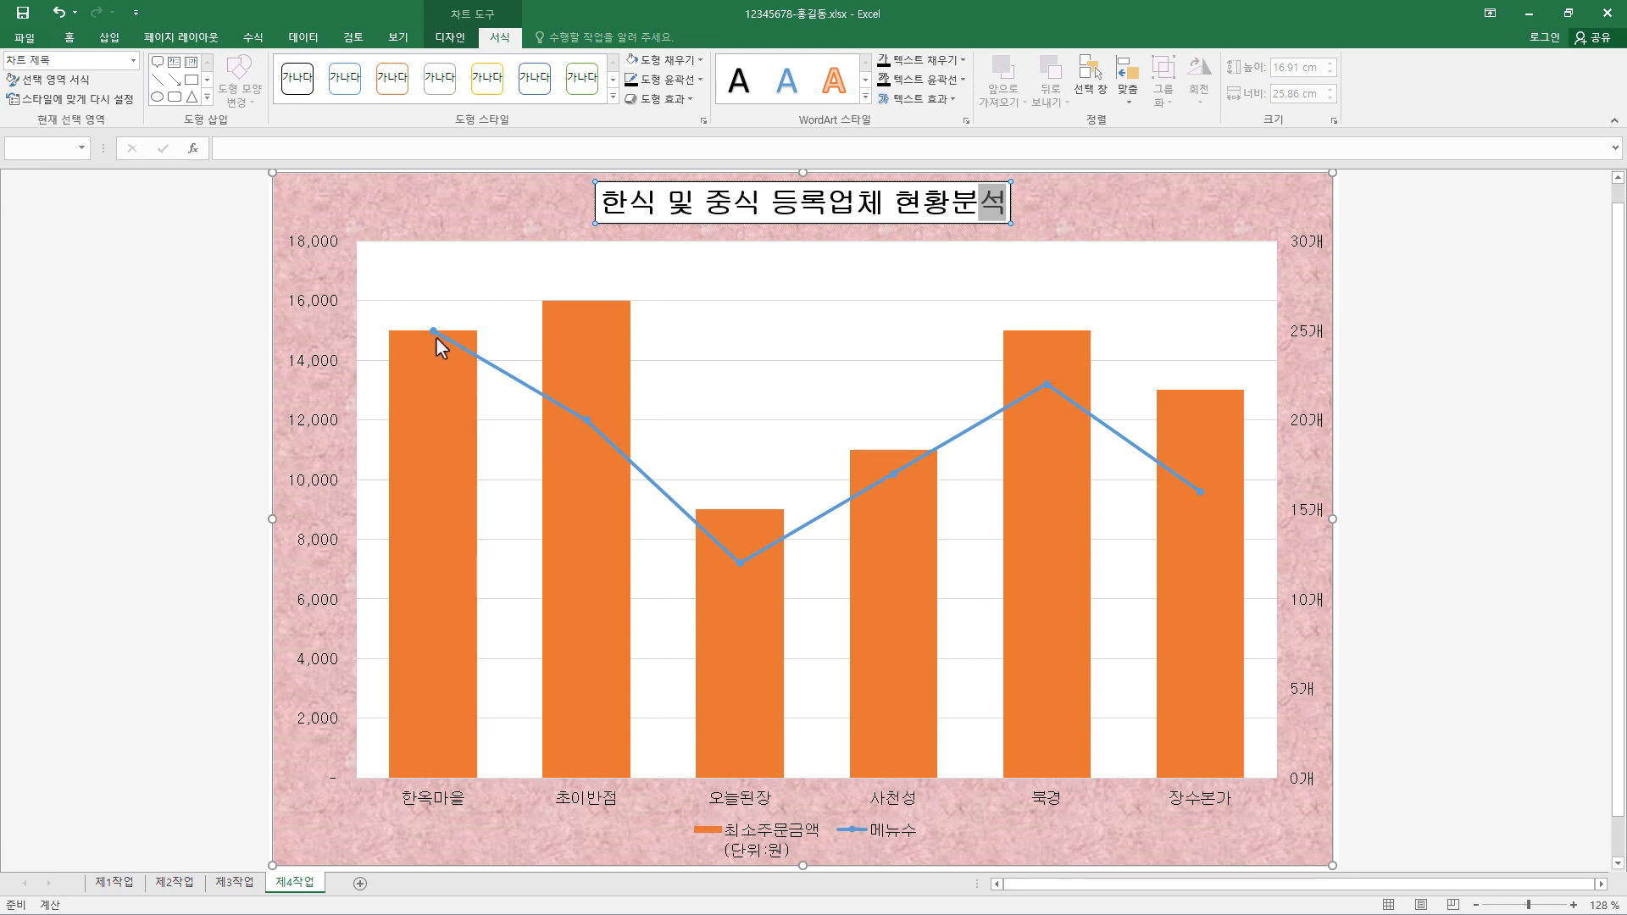
Change the markers of the 메뉴수 line series to built-in triangles of size 10
left_click(587, 420)
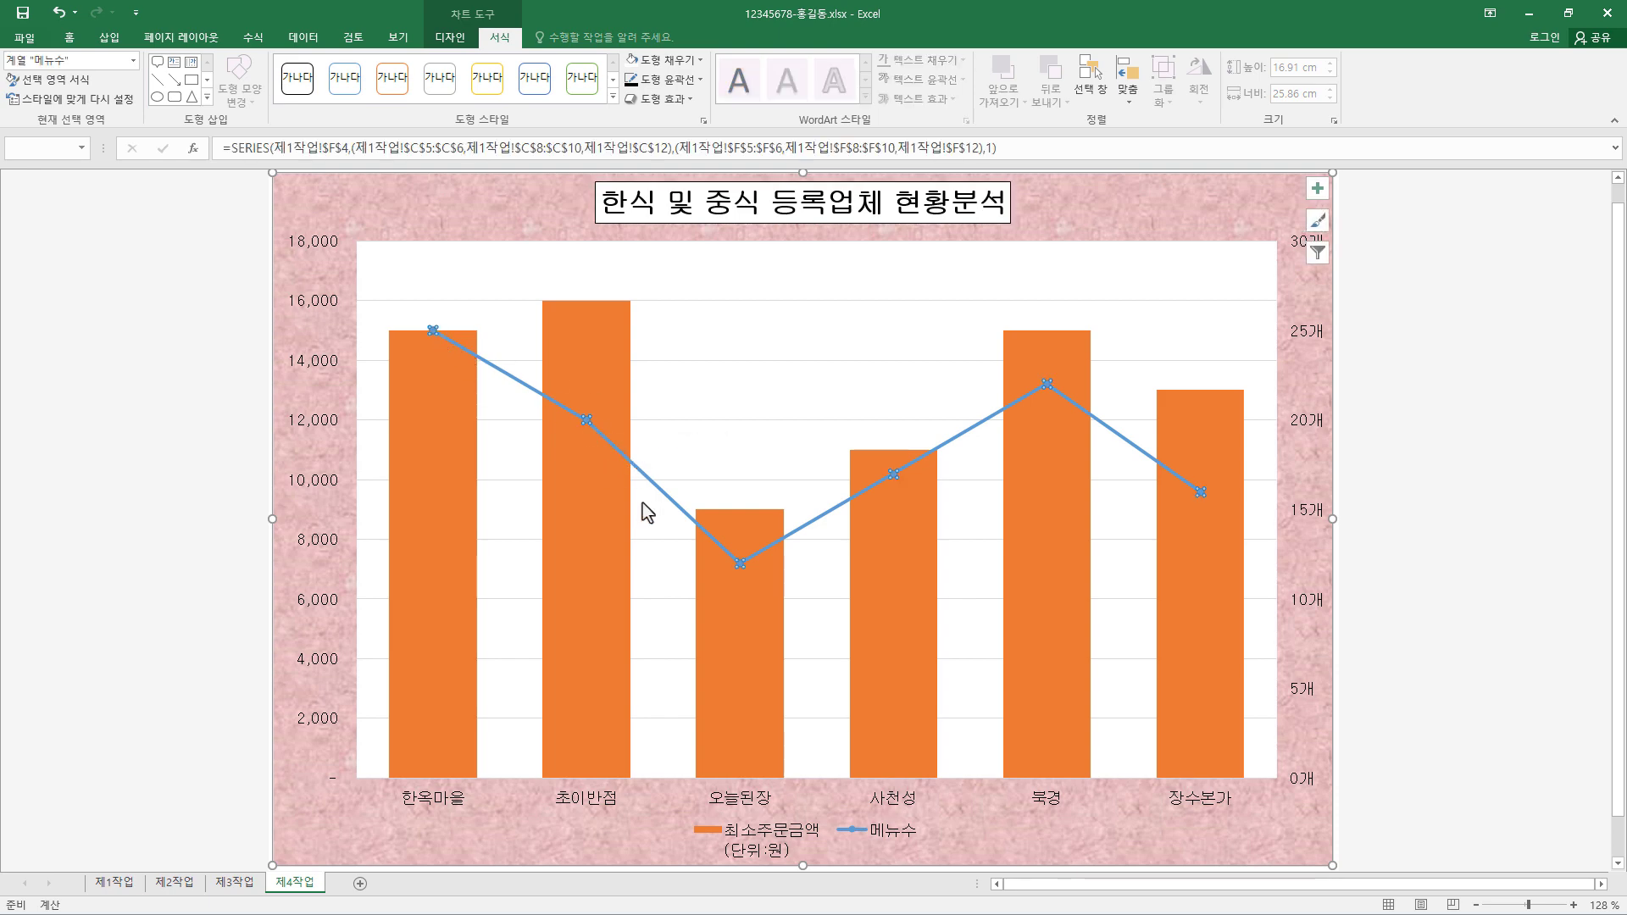
right_click(583, 420)
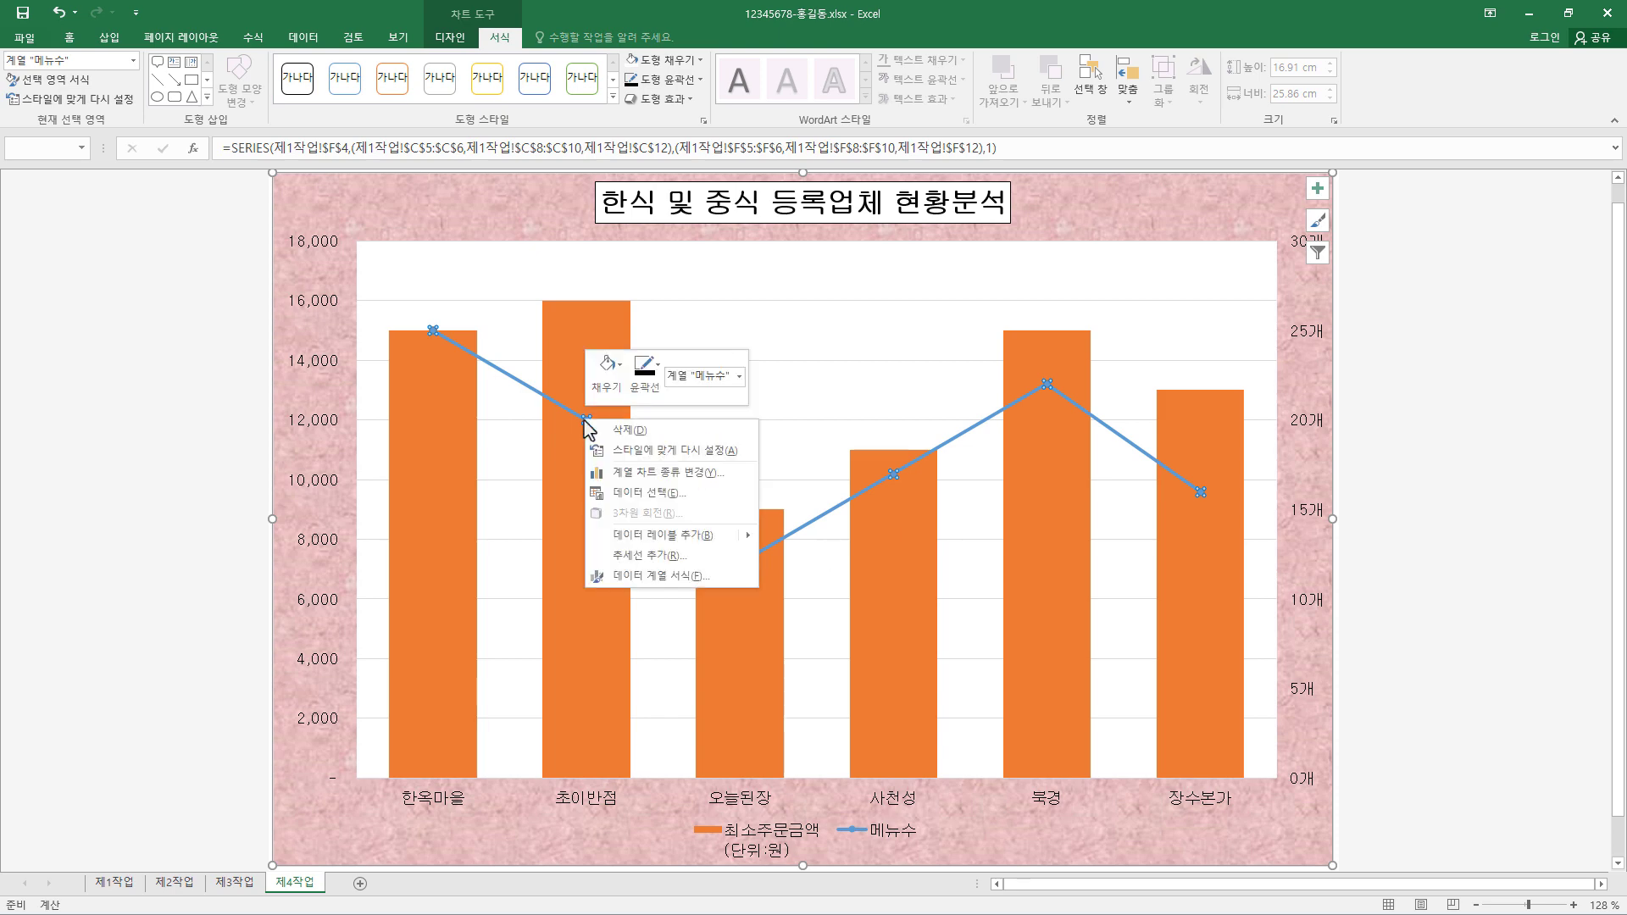
left_click(691, 577)
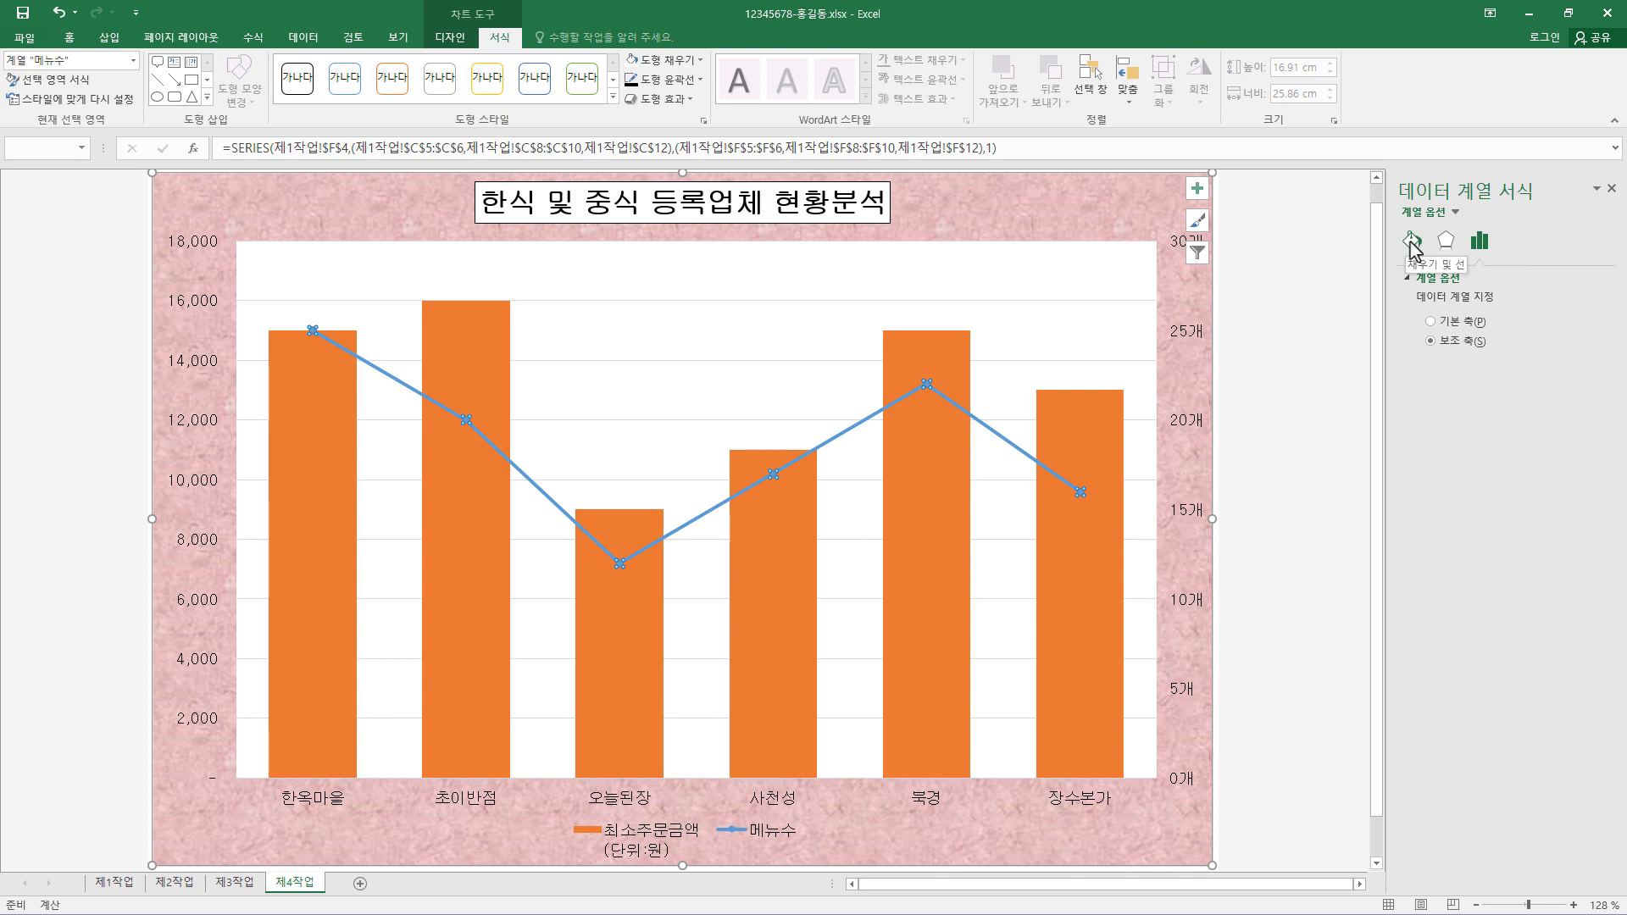
left_click(1412, 244)
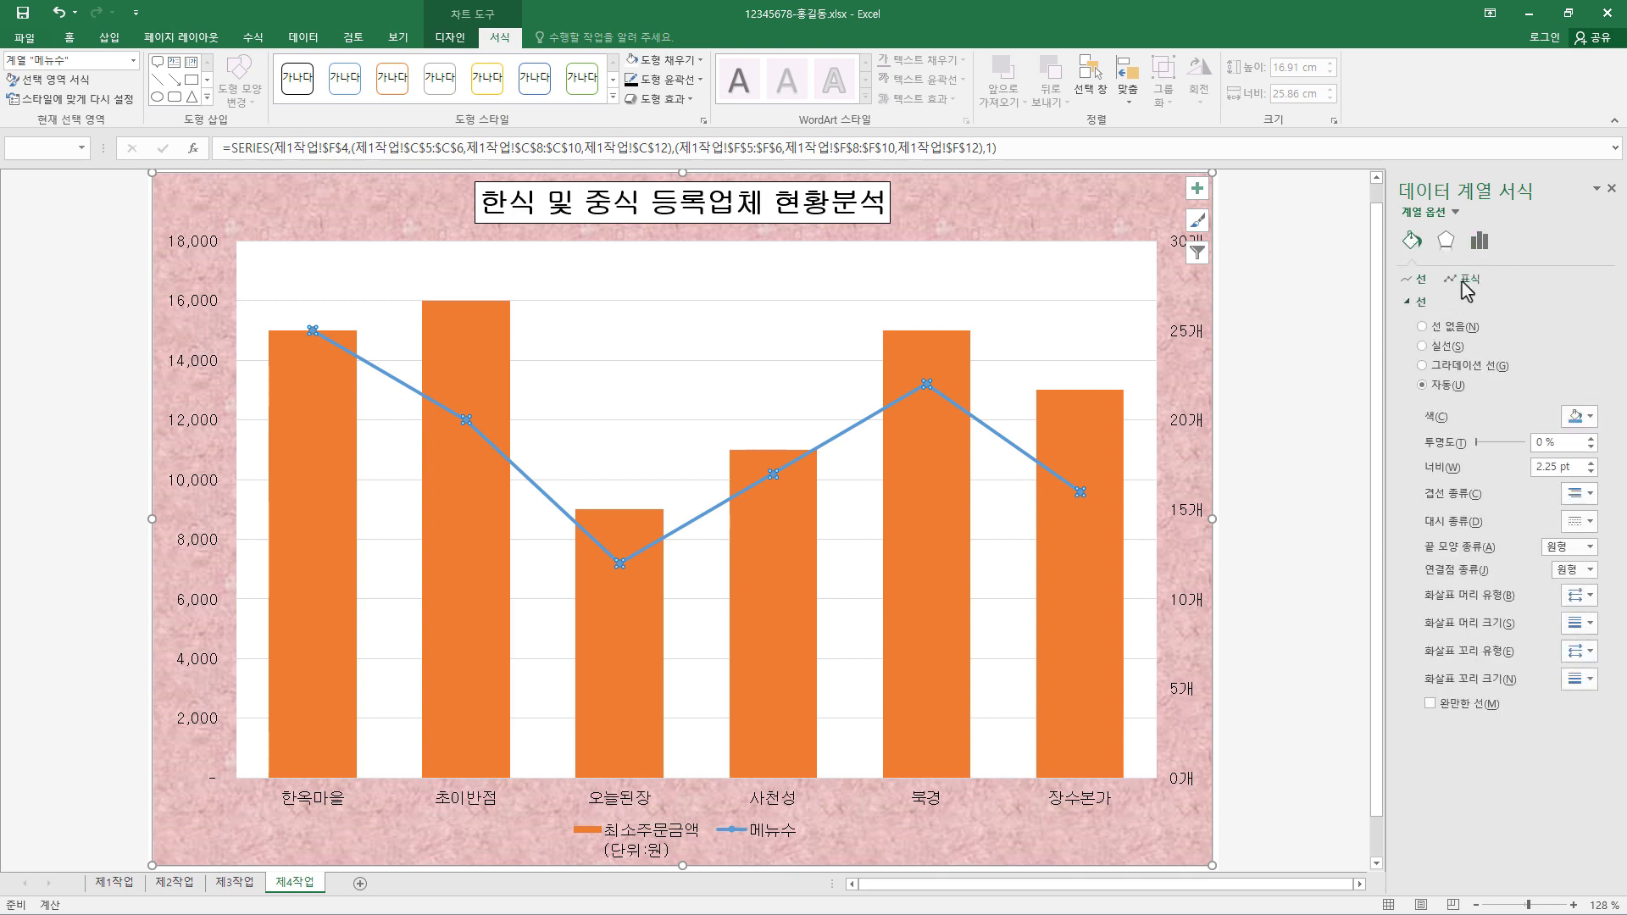
left_click(1464, 279)
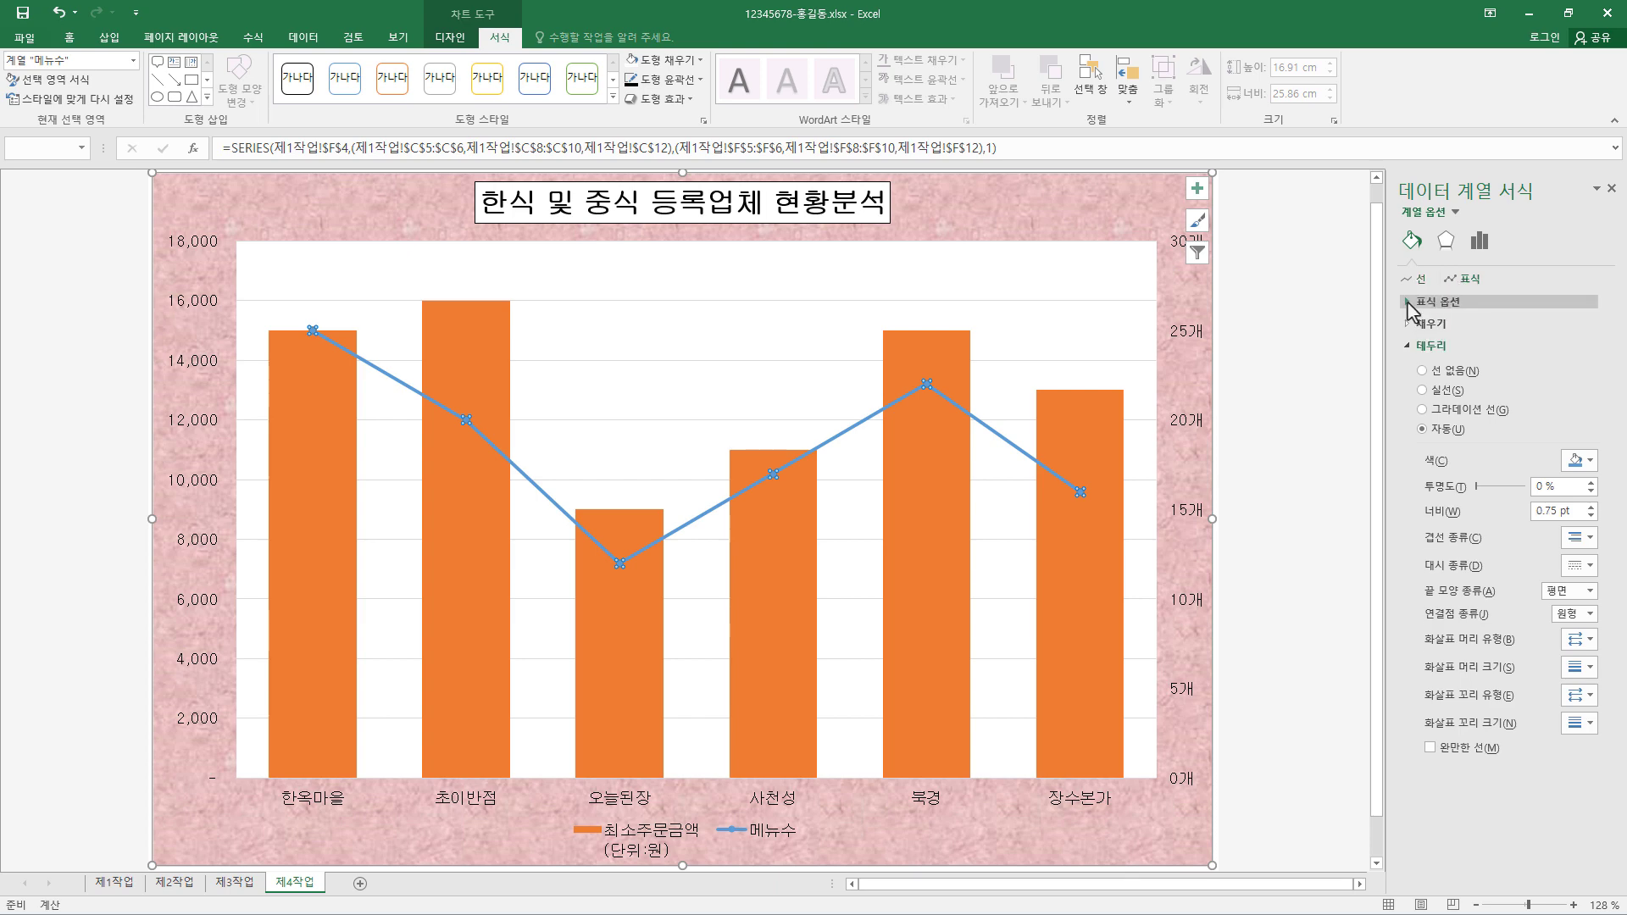
left_click(1408, 303)
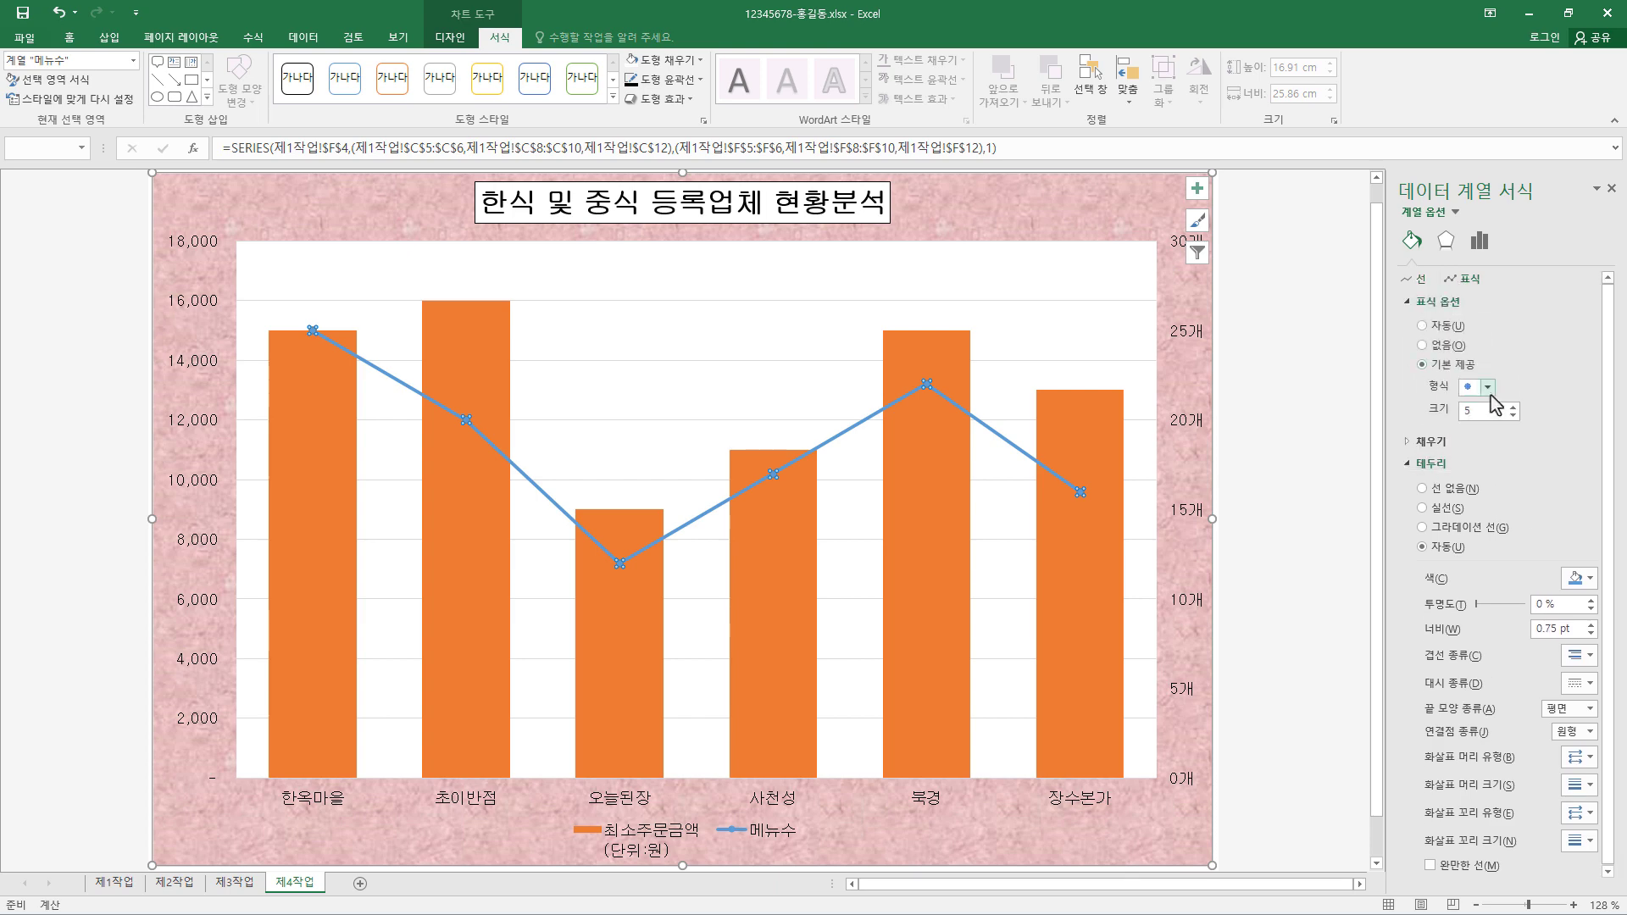
left_click(1489, 390)
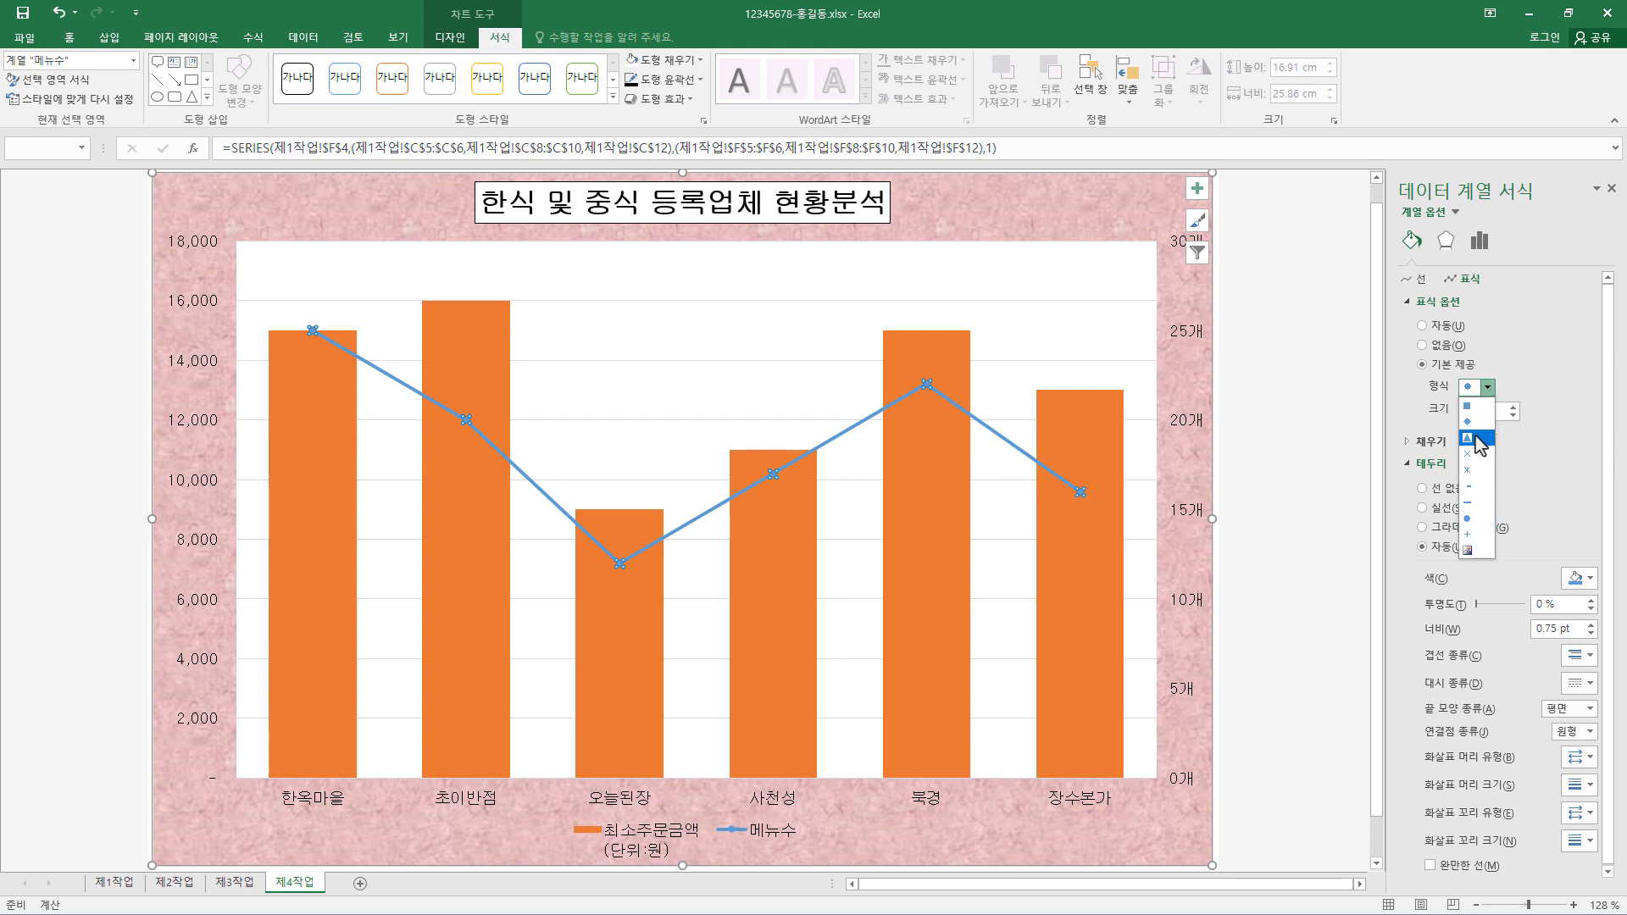
left_click(1478, 439)
left_click(1513, 406)
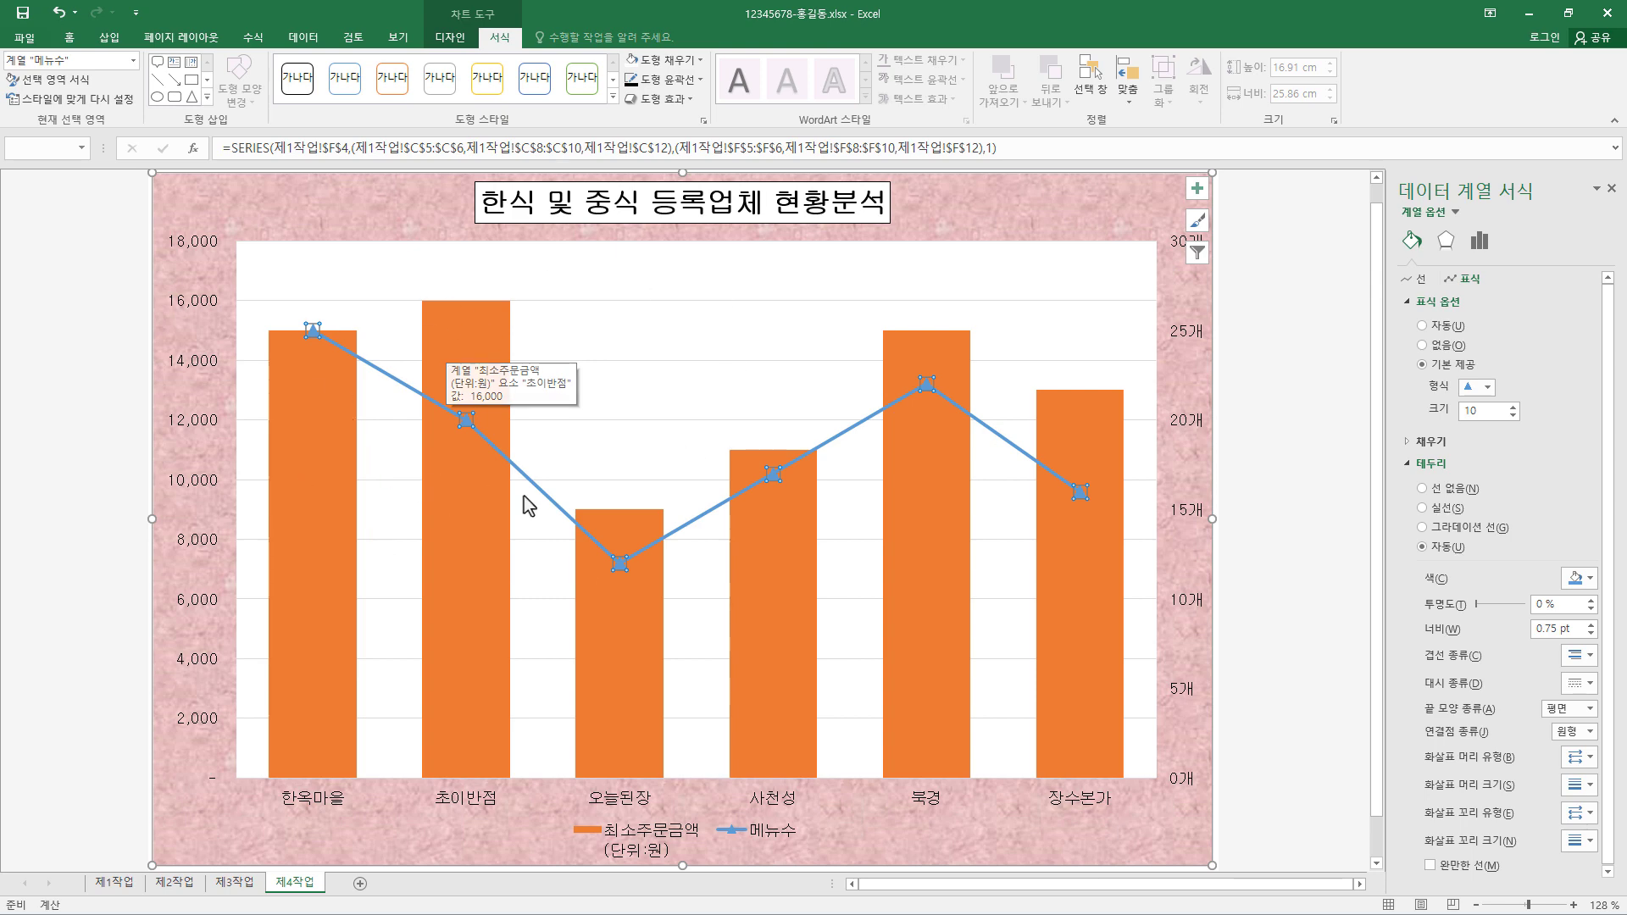
Select only the 초이반점 column within the 최소주문금액 series
left_click(479, 348)
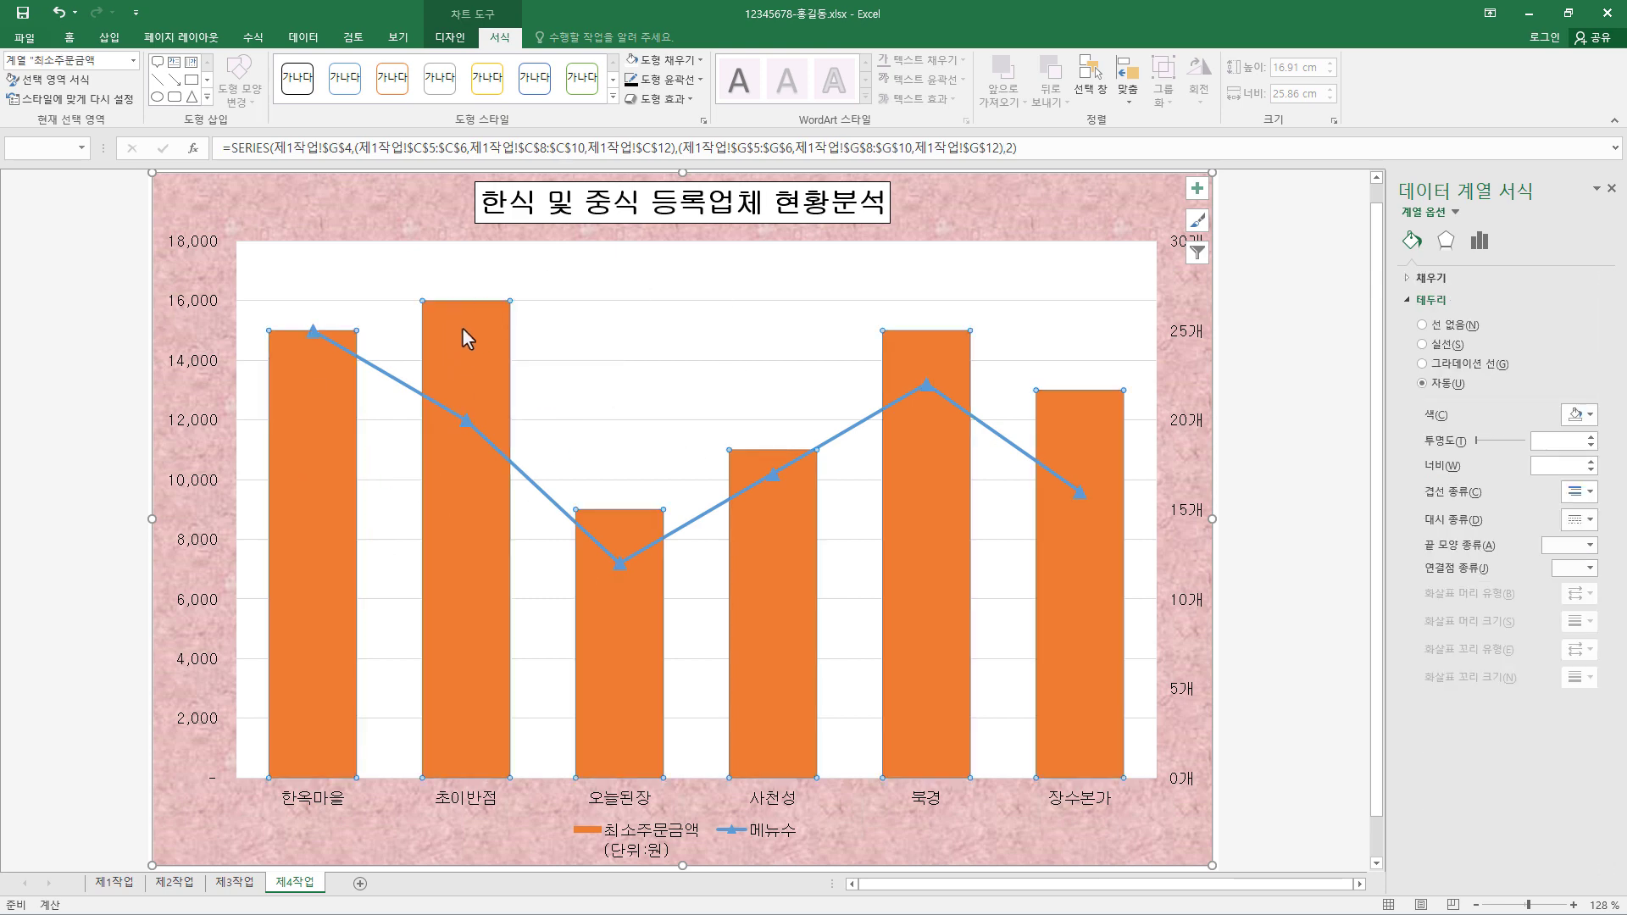
left_click(463, 331)
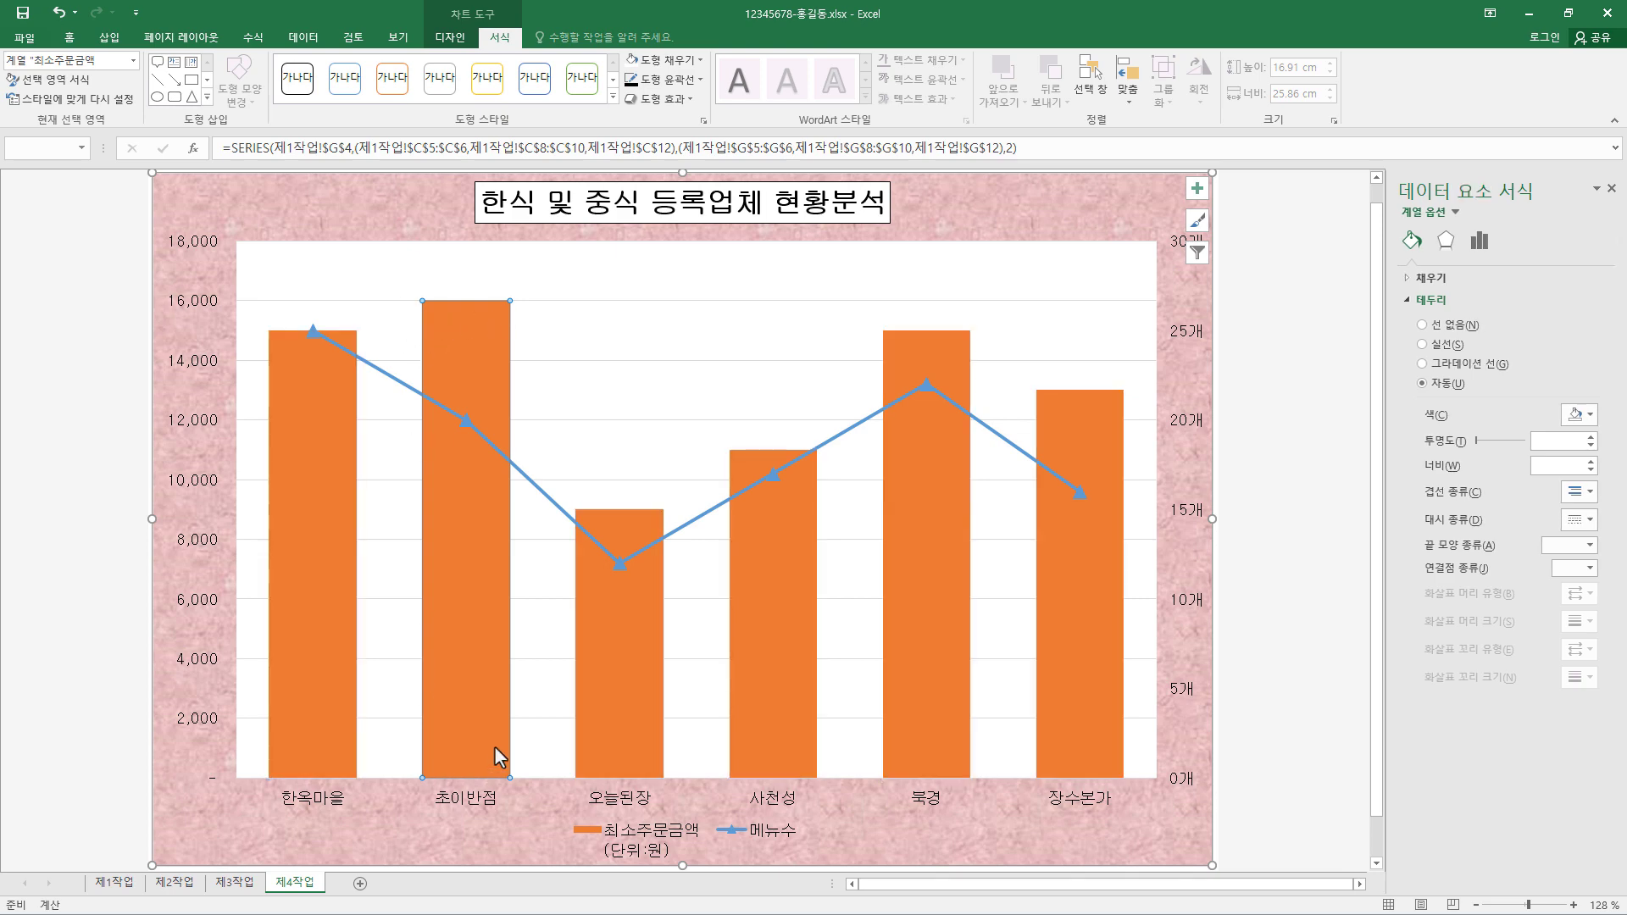
Try adding a default data label to the 초이반점 column and undo it
mouse_move(490, 333)
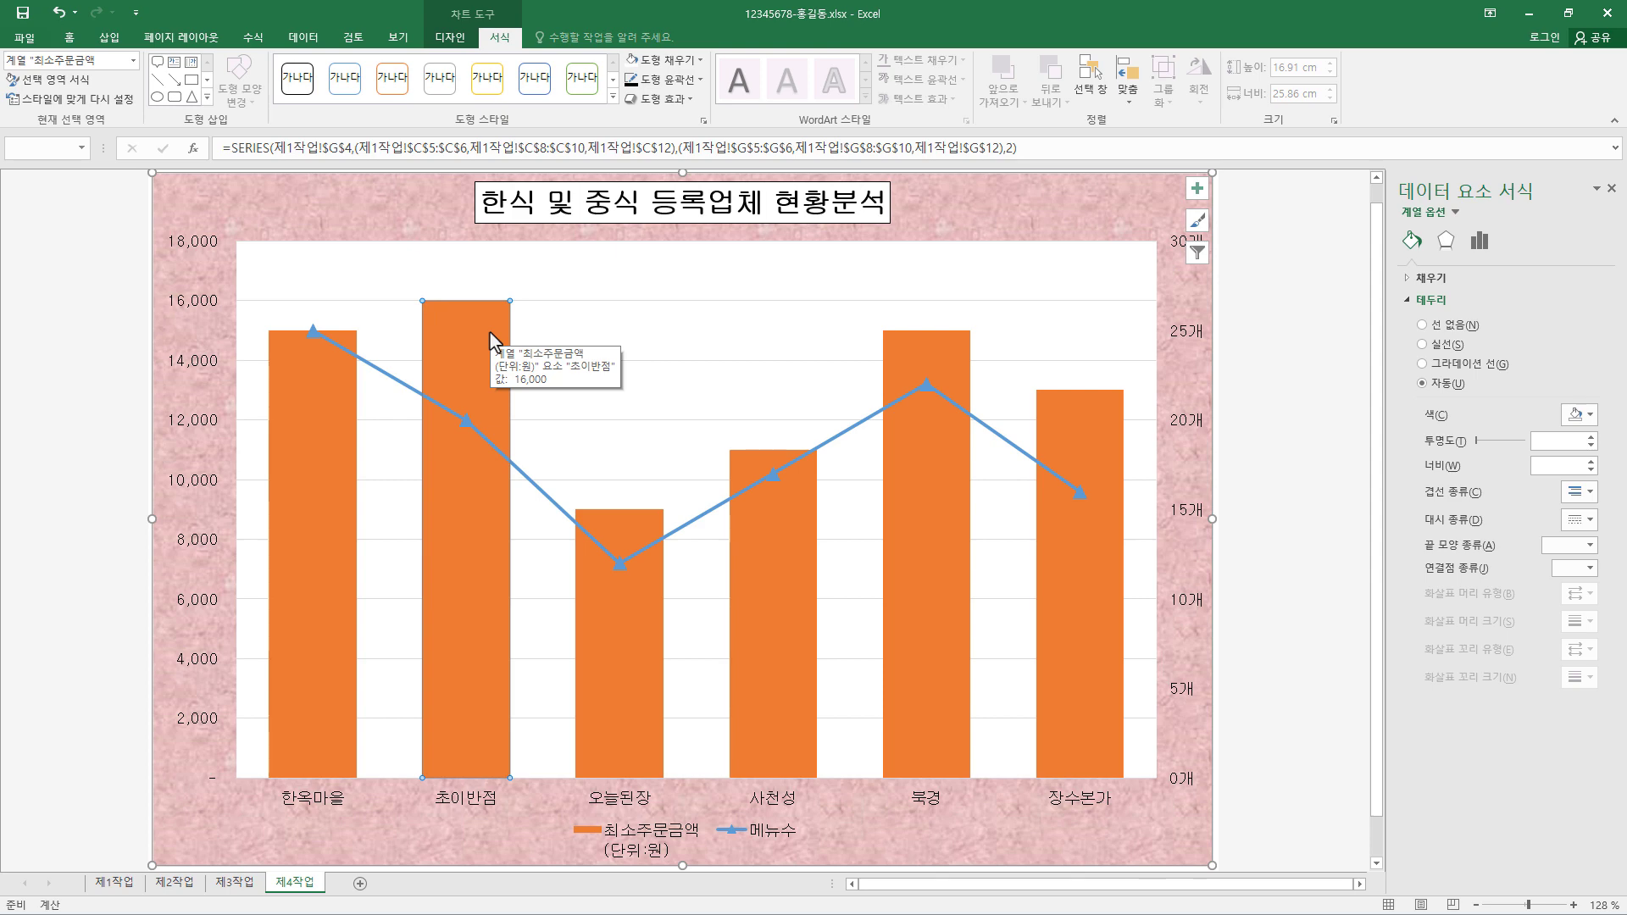
right_click(490, 333)
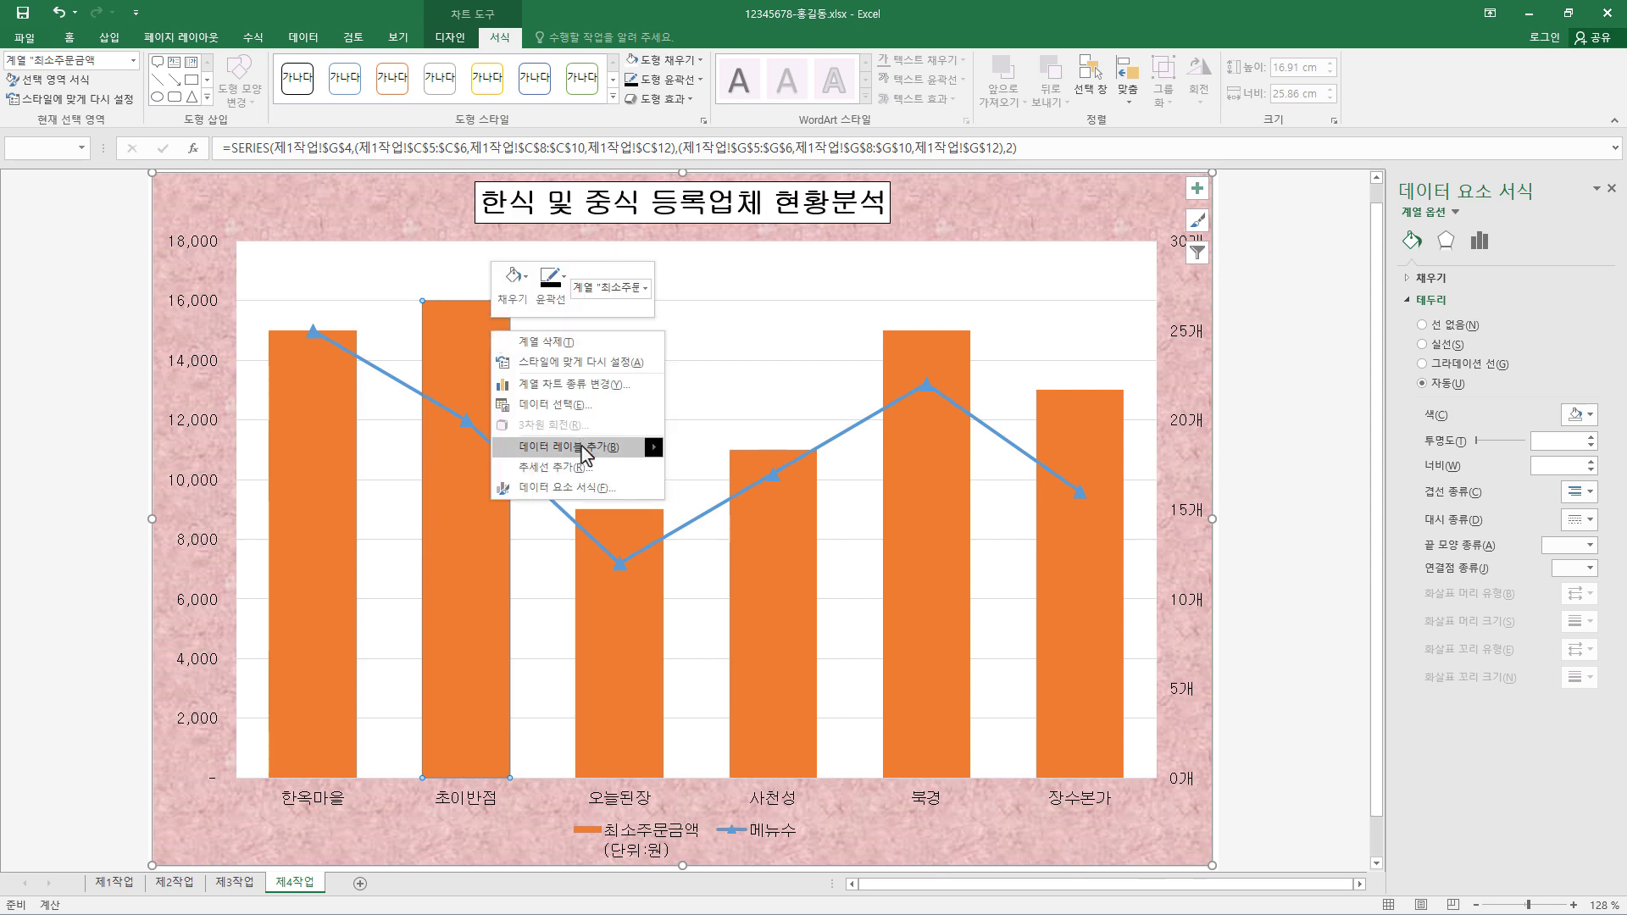
mouse_move(585, 455)
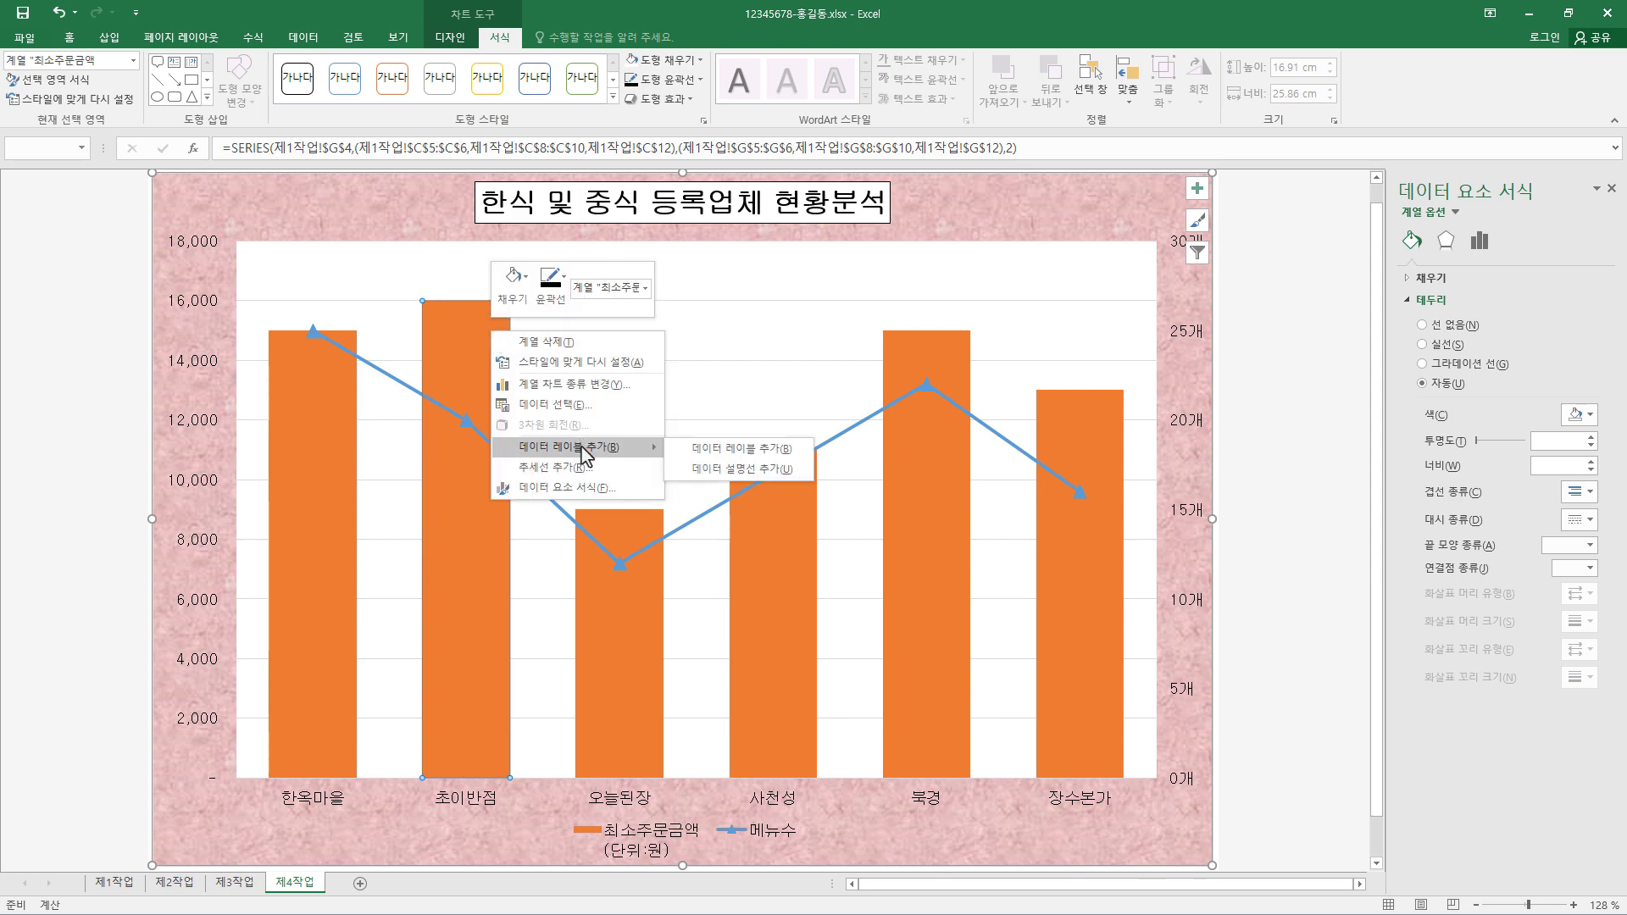
left_click(794, 451)
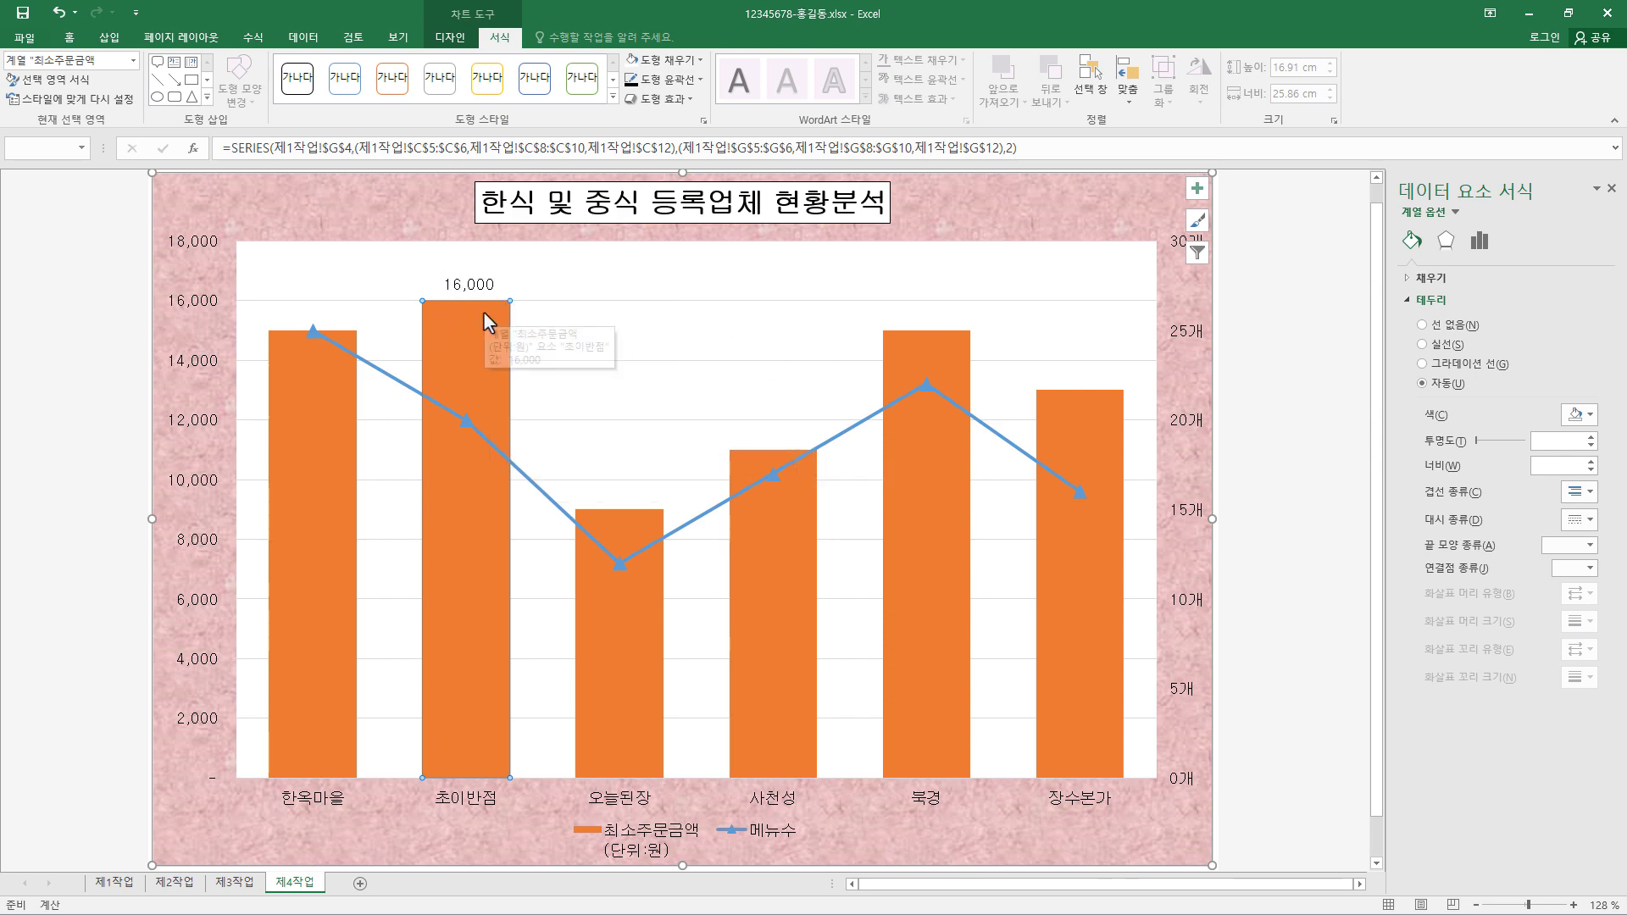
left_click(58, 12)
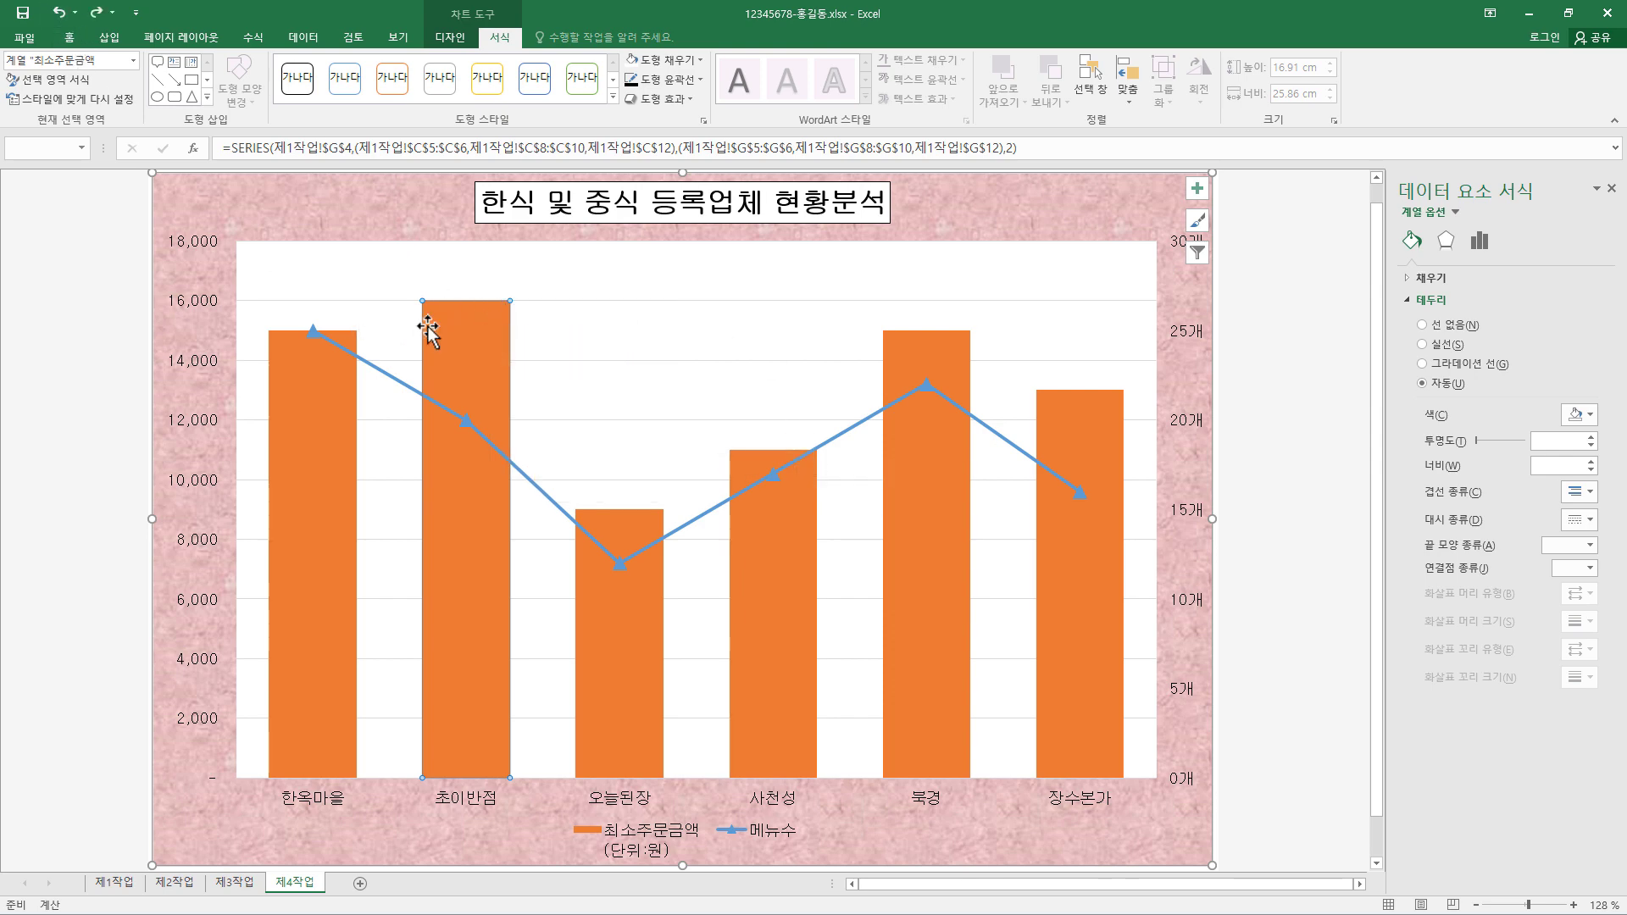
Add a data label at the outside end (바깥쪽 끝에) of the selected 초이반점 column
left_click(1196, 188)
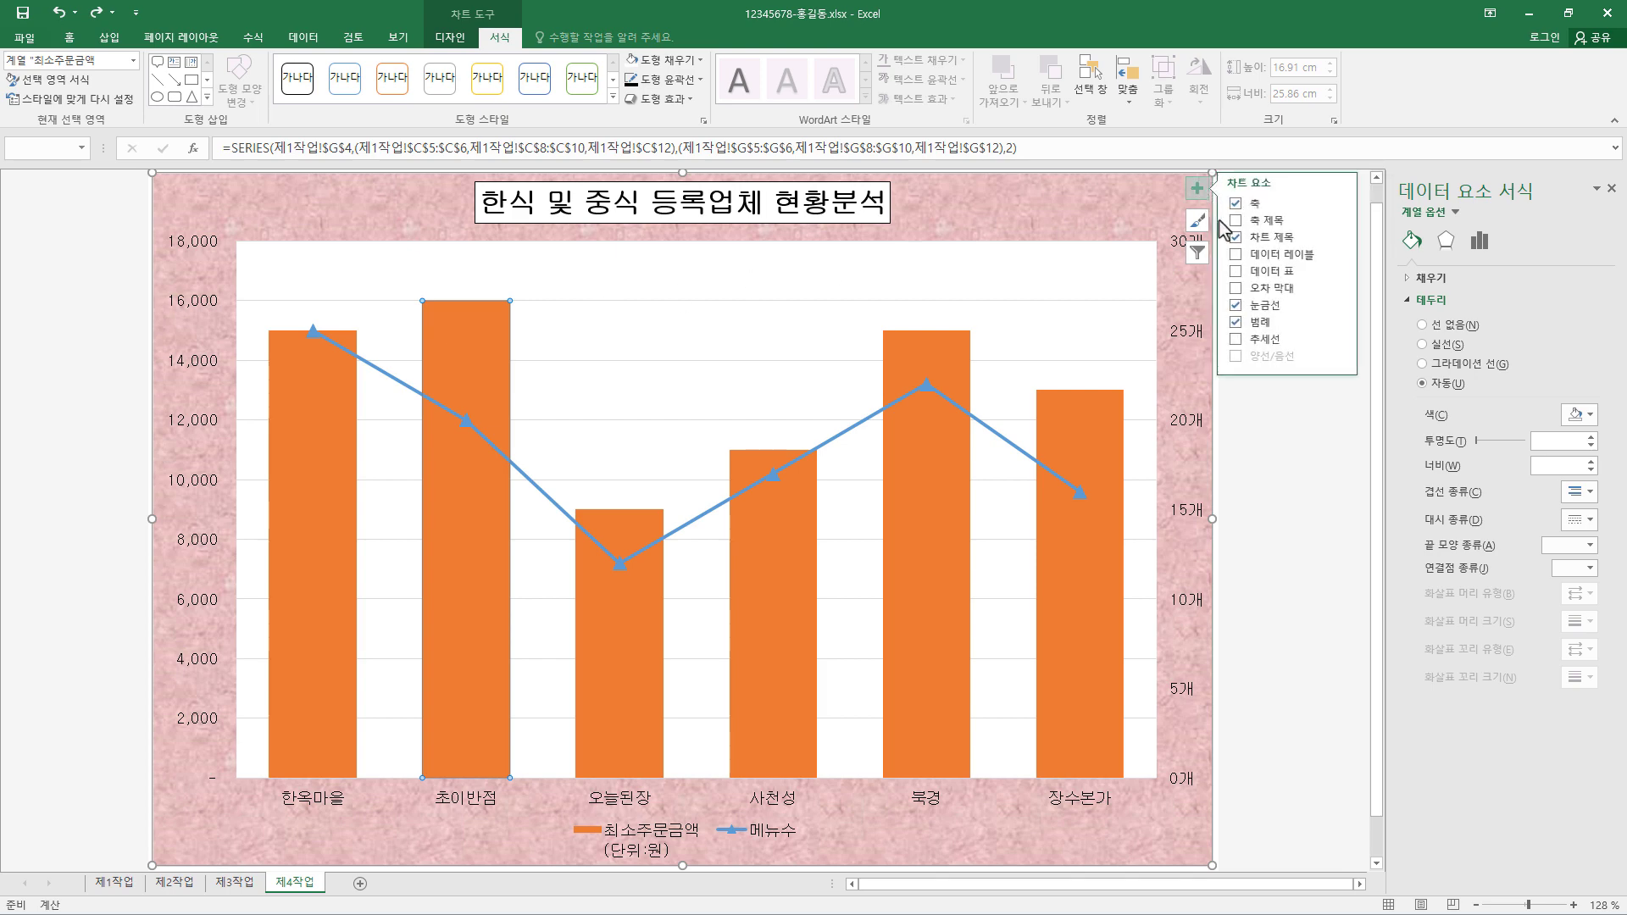
left_click(1339, 254)
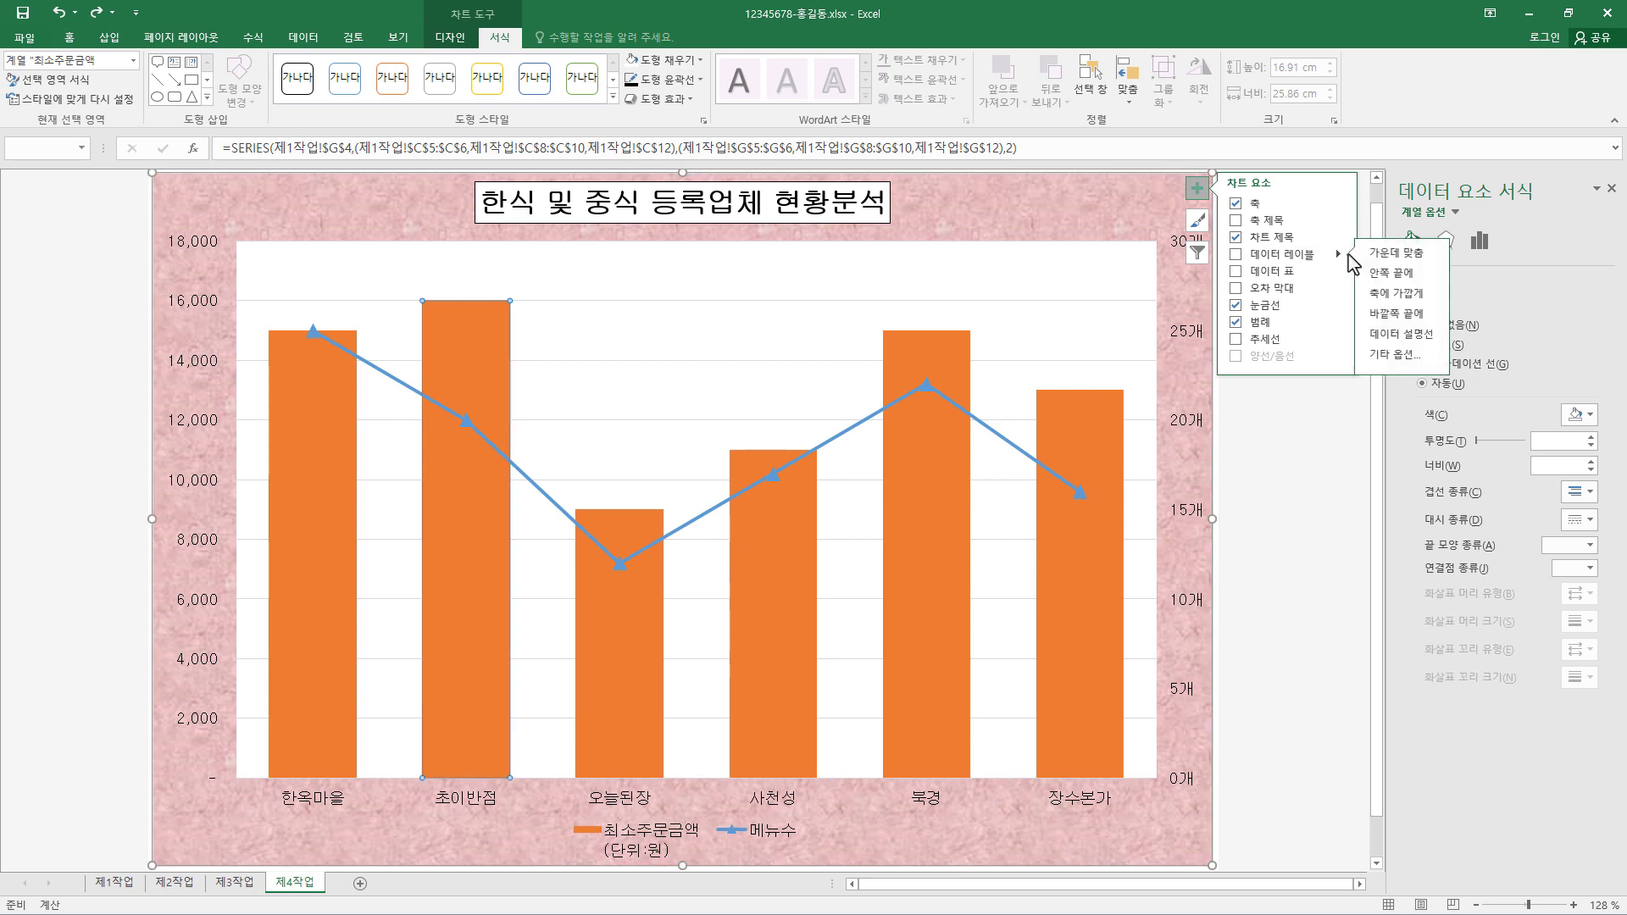
left_click(1419, 315)
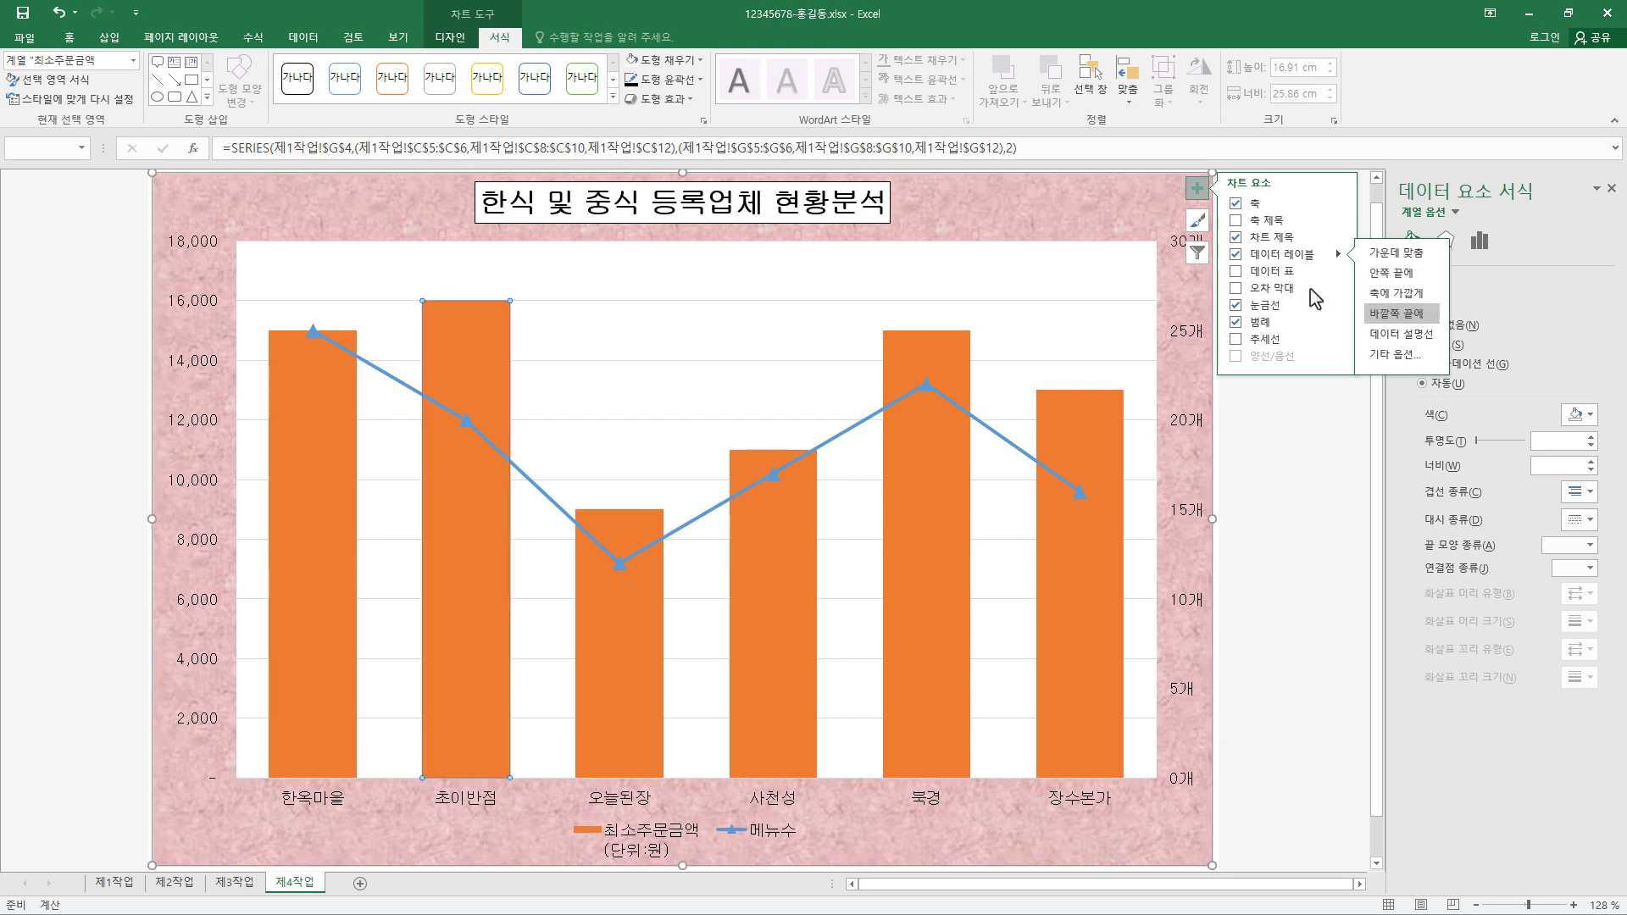
left_click(1197, 198)
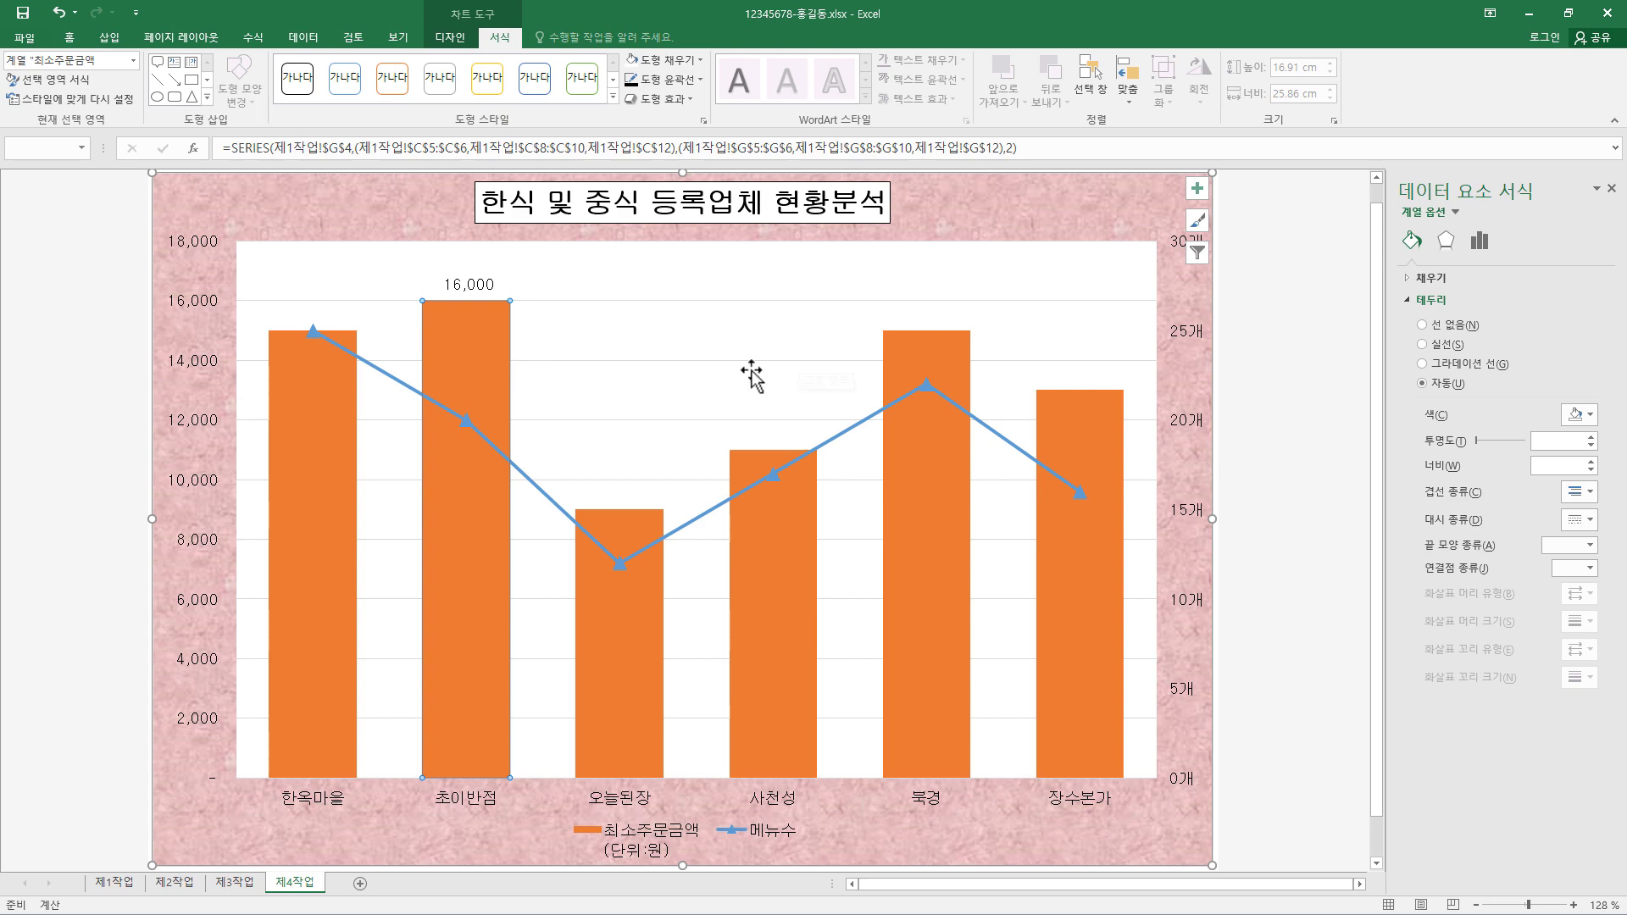
Format the chart's major horizontal gridlines as black dashed lines
left_click(673, 302)
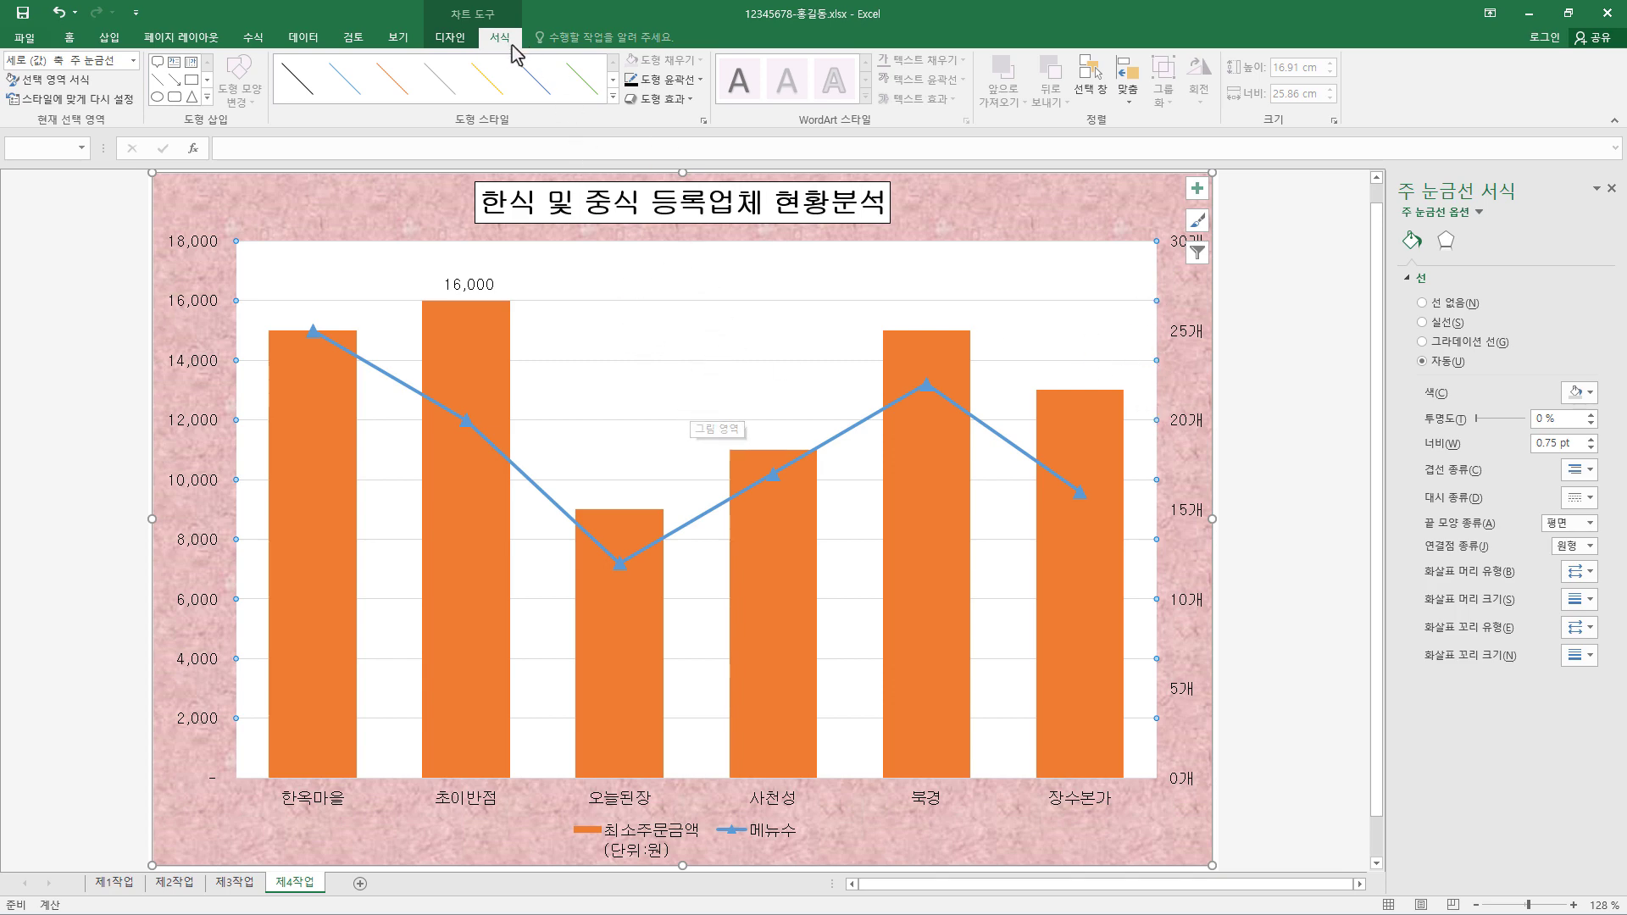
left_click(700, 79)
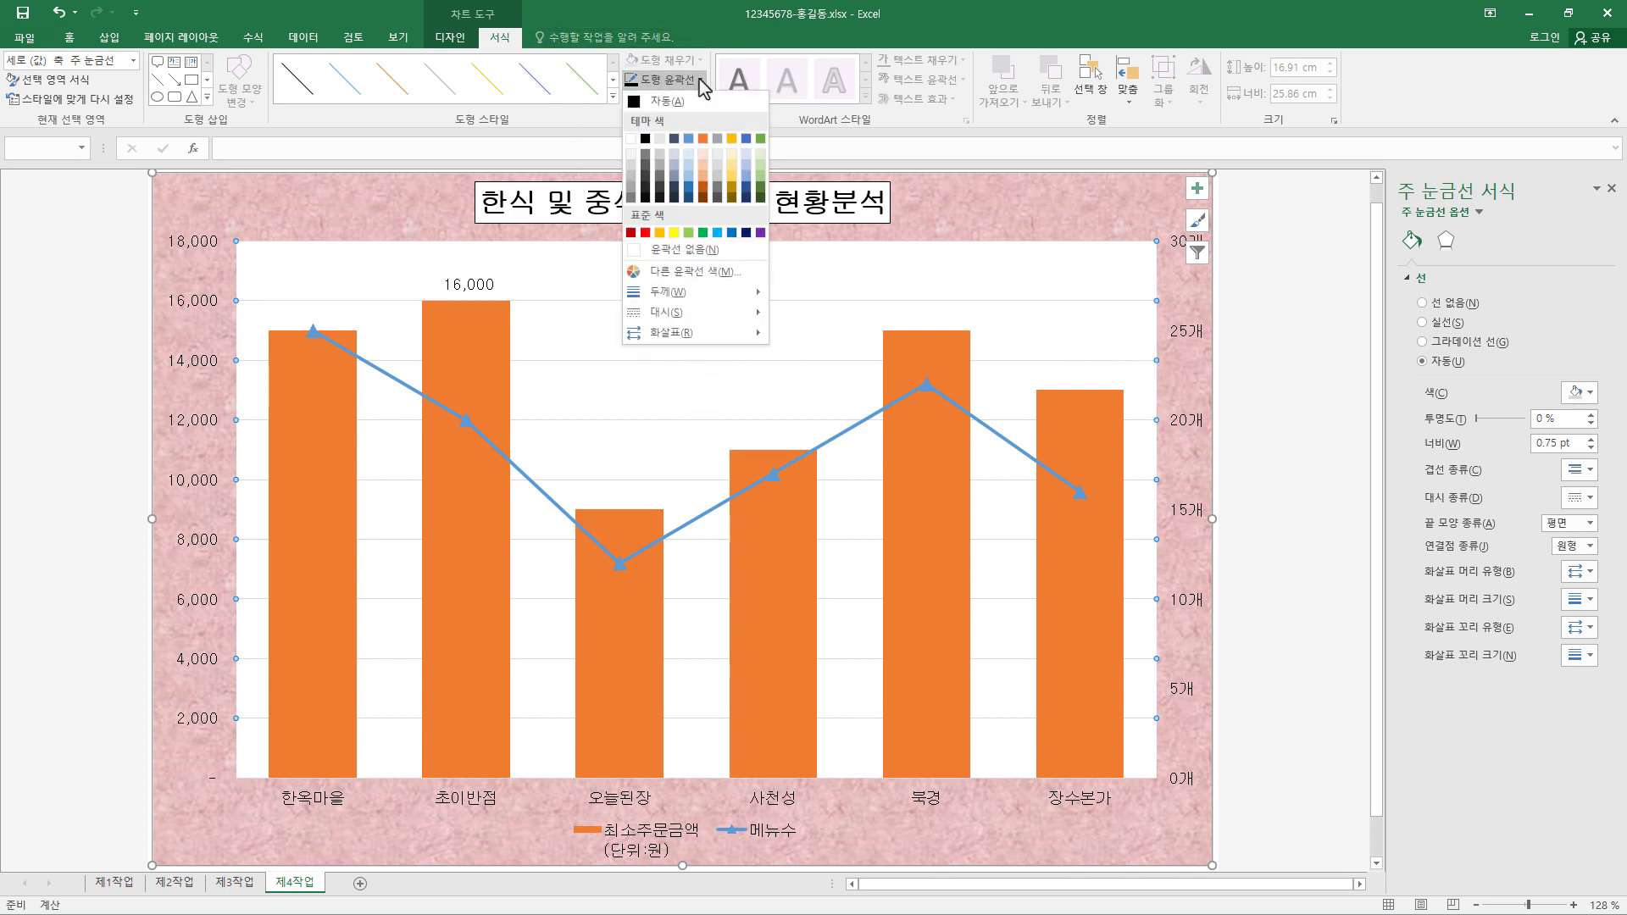
left_click(645, 139)
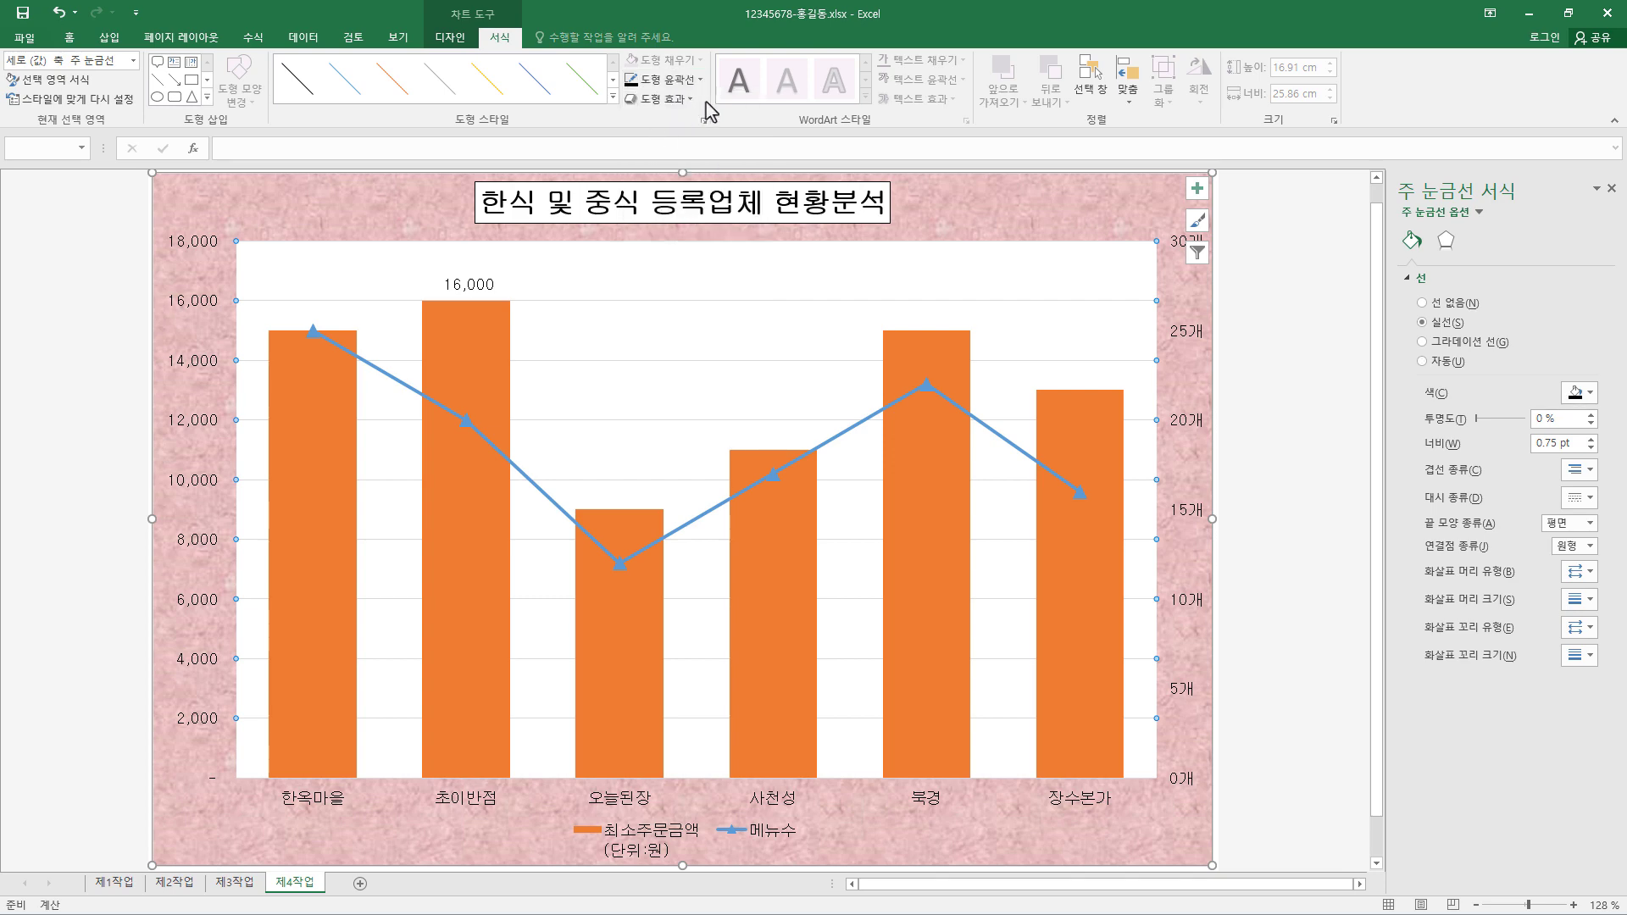
left_click(699, 80)
mouse_move(727, 313)
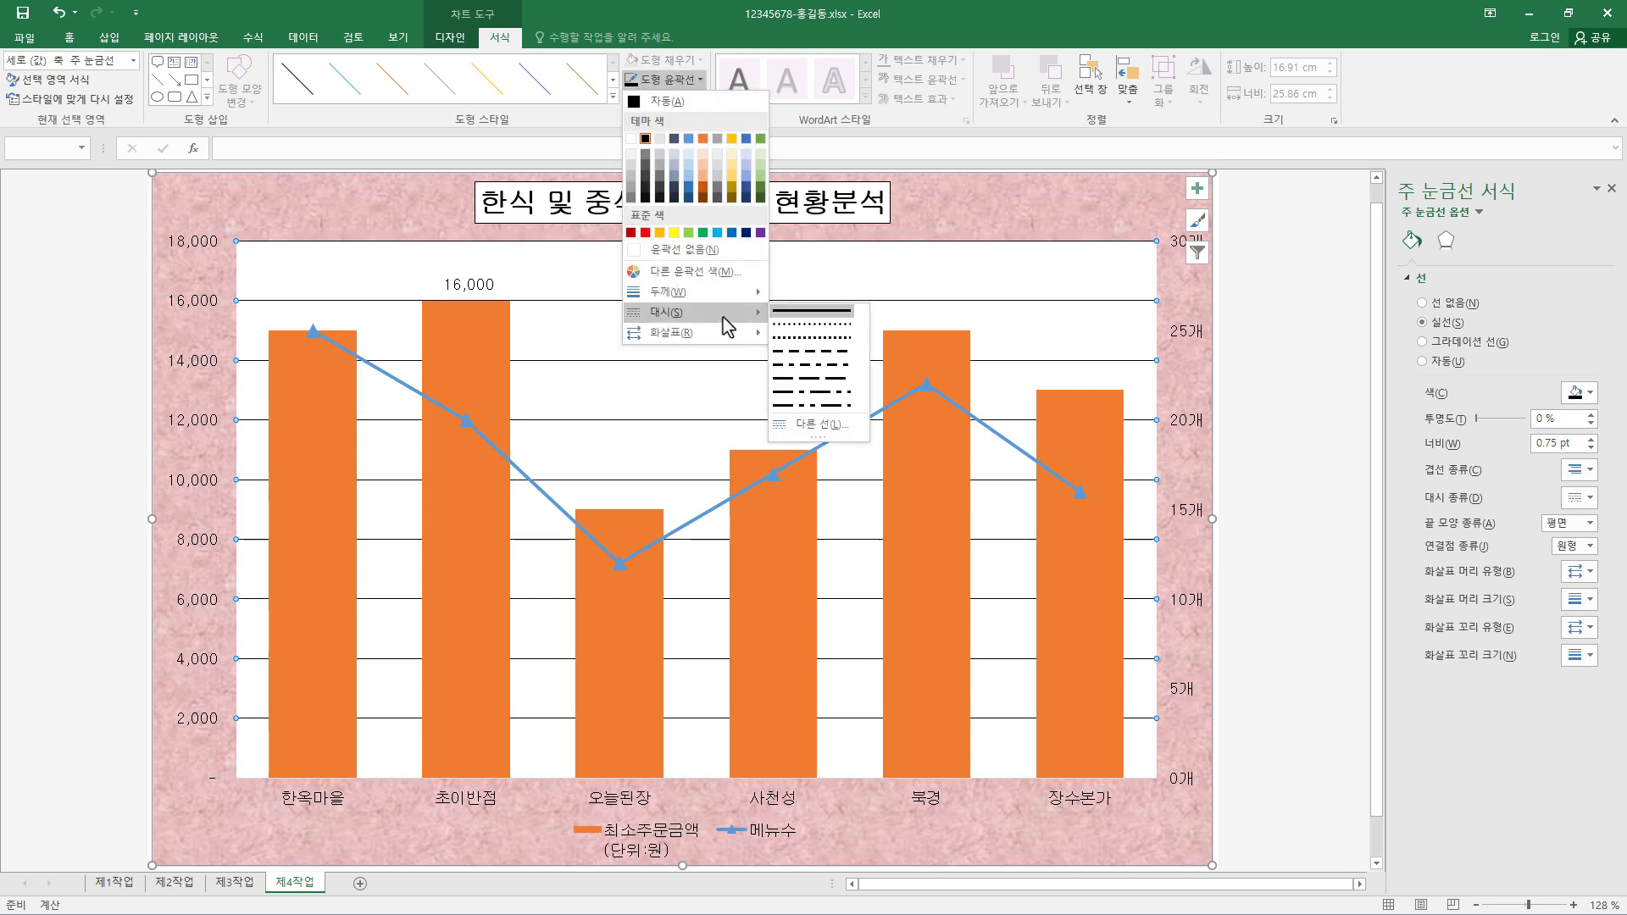
left_click(819, 355)
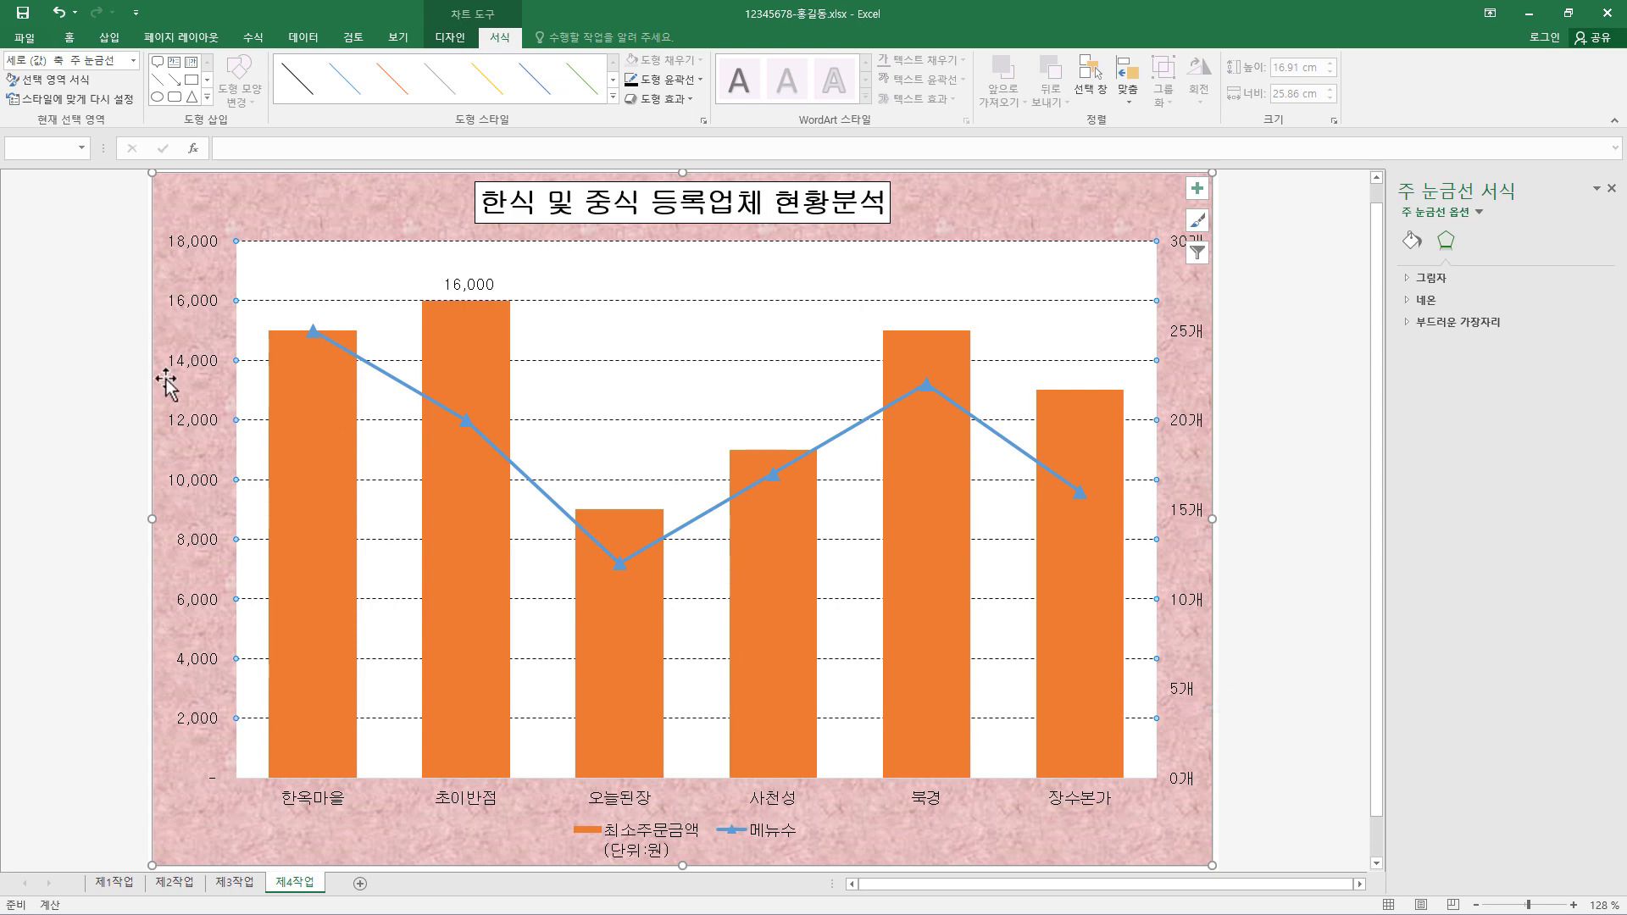
Examine the primary vertical axis's minimum, maximum, major unit and number format
left_click(206, 311)
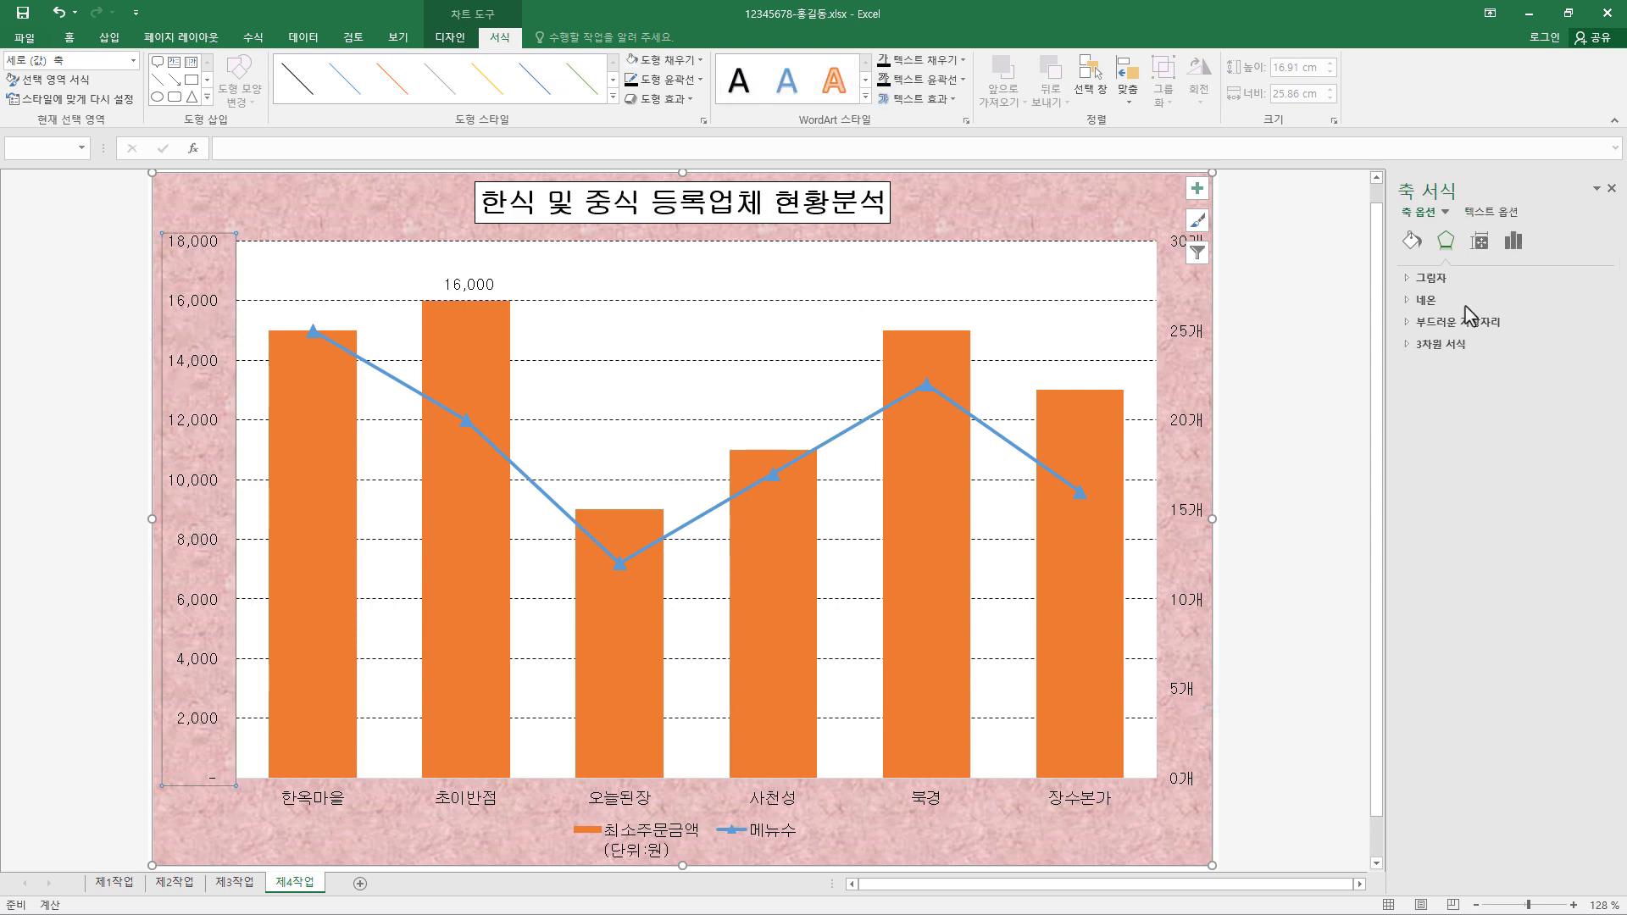
left_click(1308, 230)
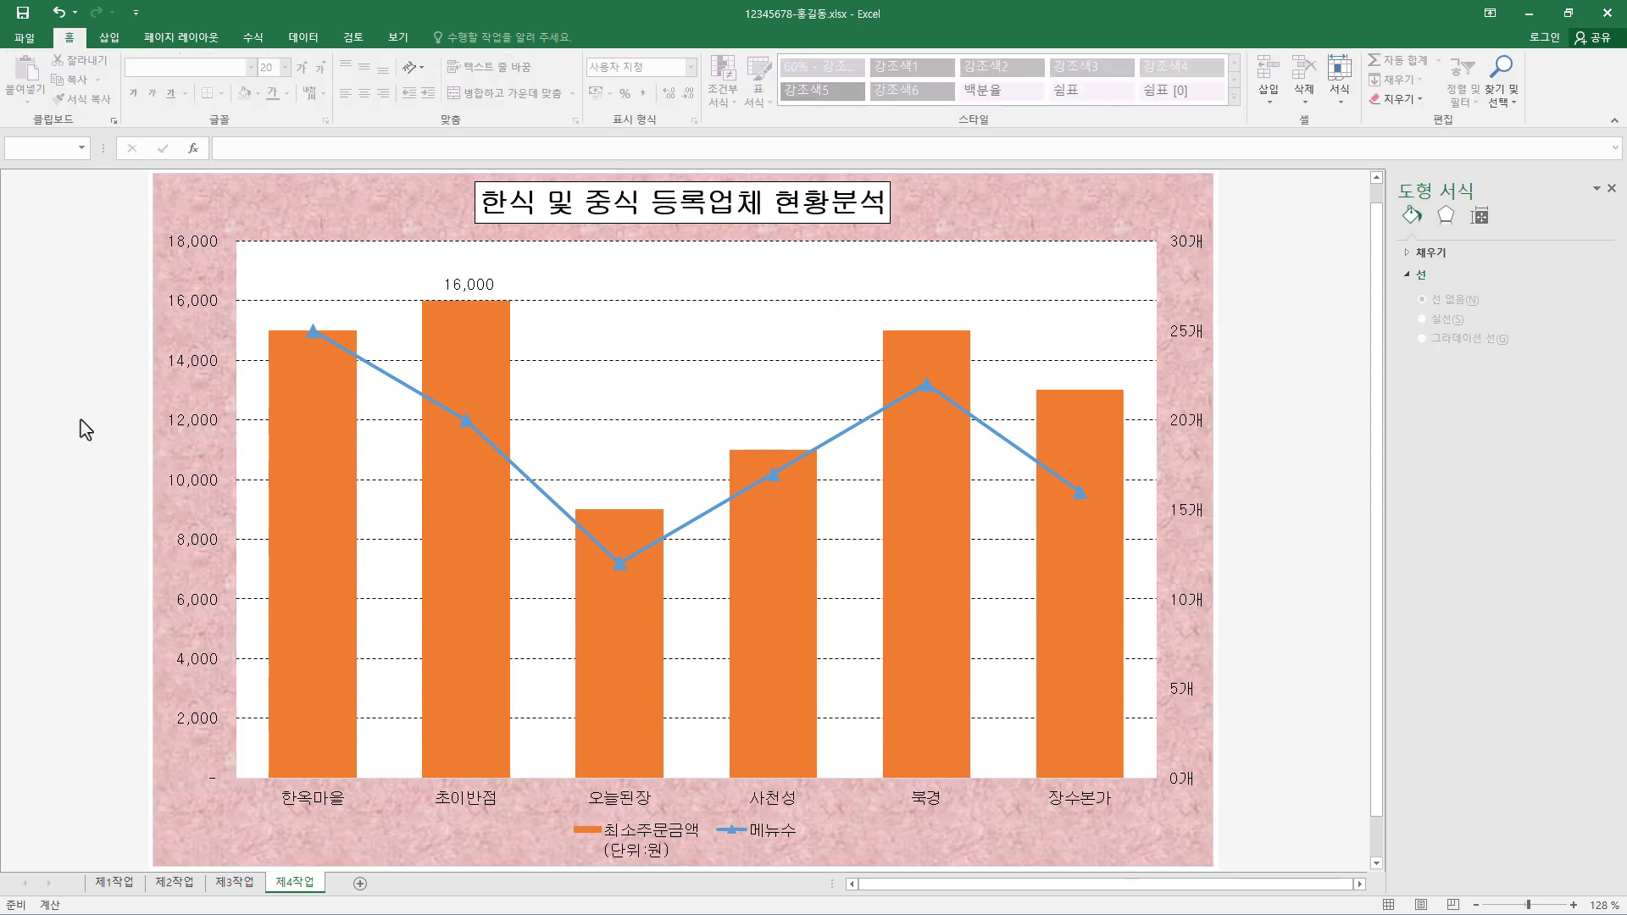
left_click(196, 370)
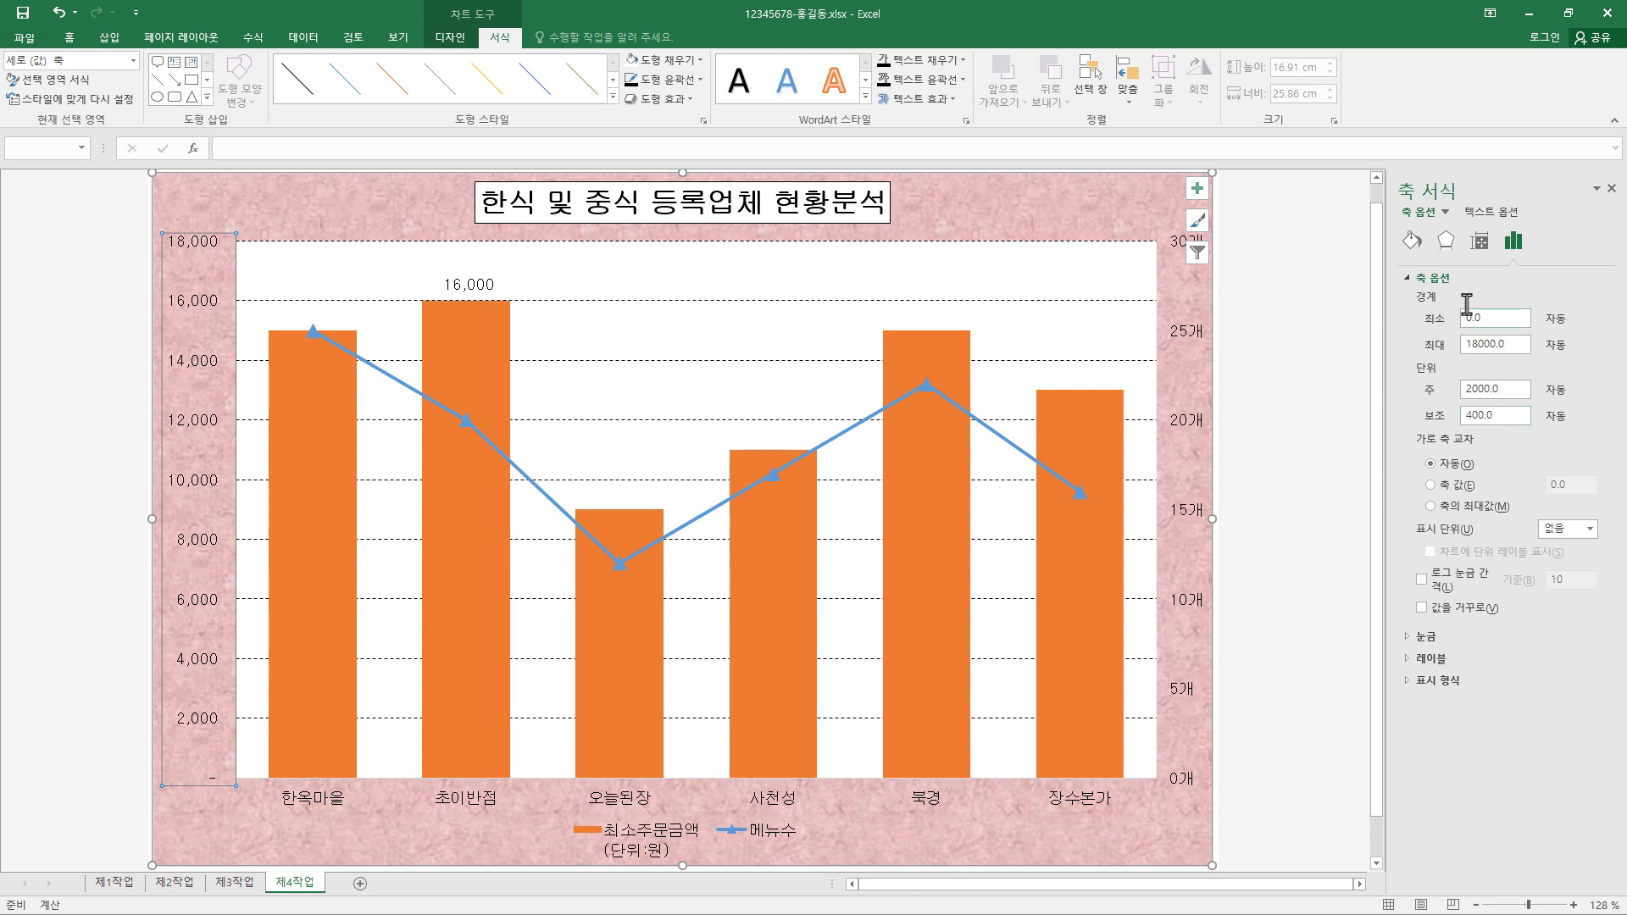
left_click(1508, 321)
left_click(1513, 344)
left_click(1514, 389)
left_click(1459, 682)
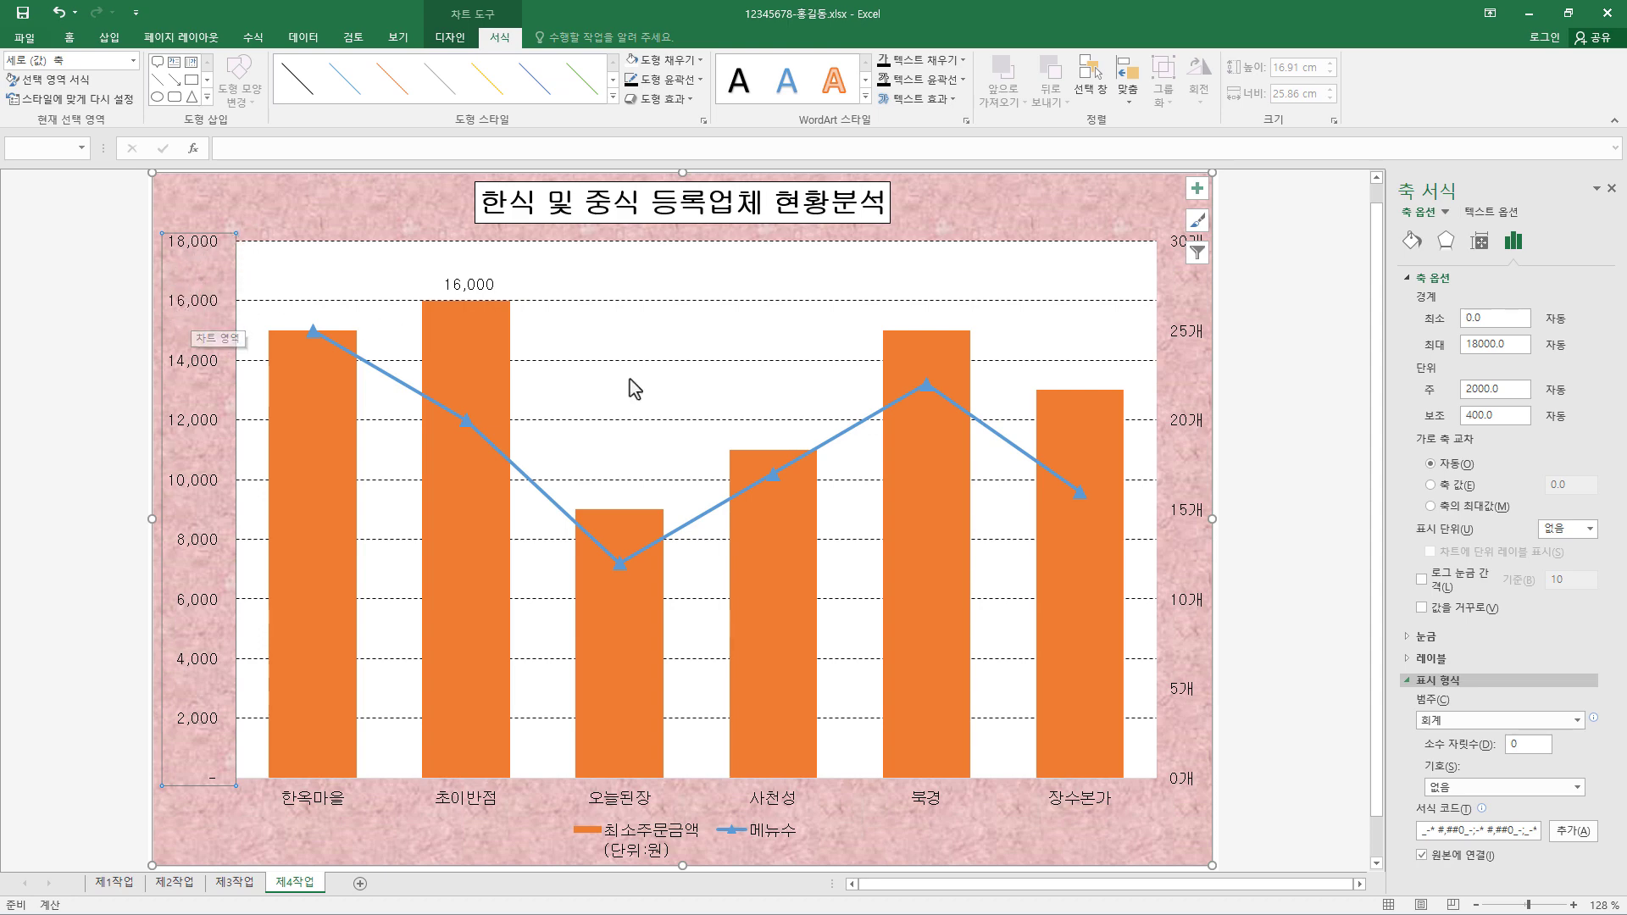
Set the major unit of the secondary vertical axis (메뉴수) to 10
left_click(1189, 335)
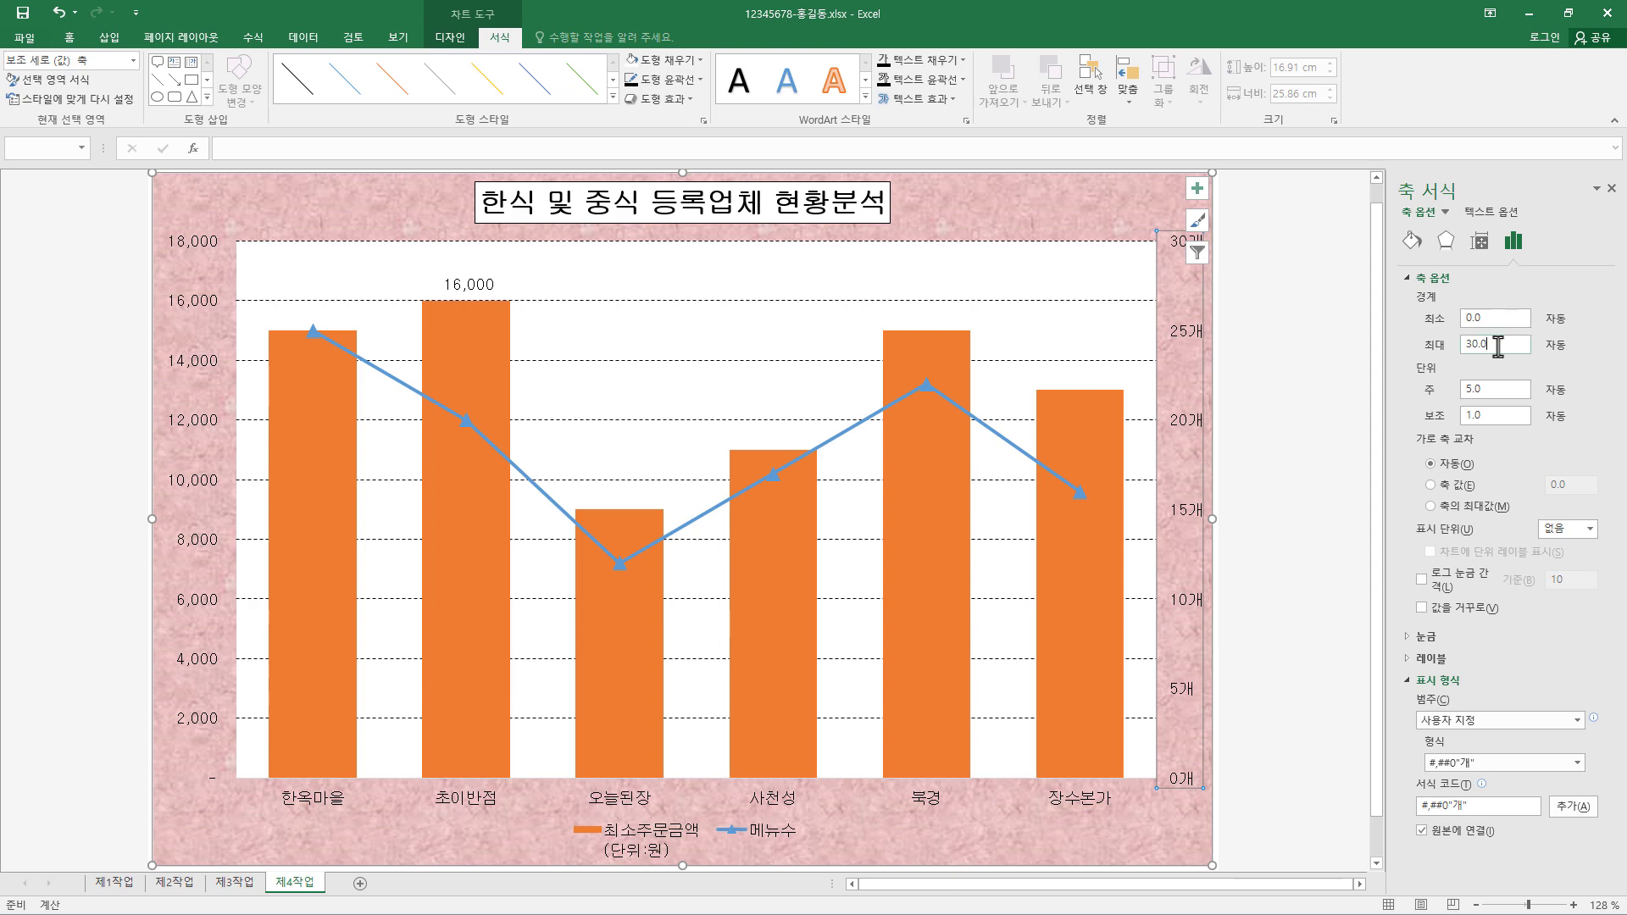
left_click_drag(1496, 343, 1411, 360)
left_click_drag(1504, 388, 1399, 391)
type("10")
key("Return")
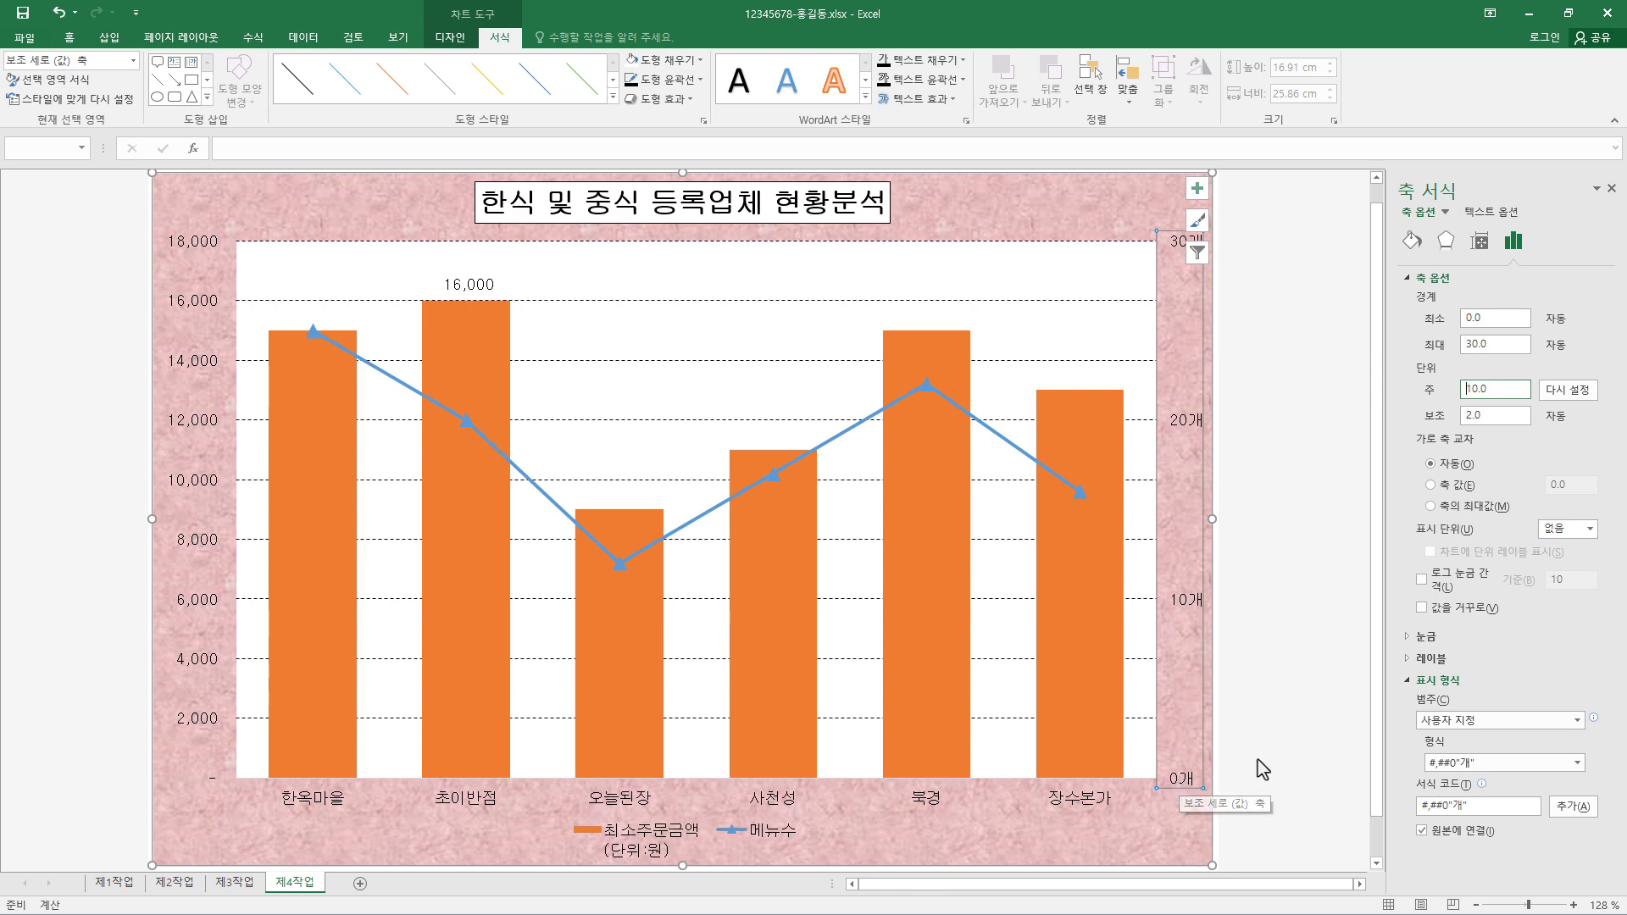
left_click(884, 259)
left_click(1005, 237)
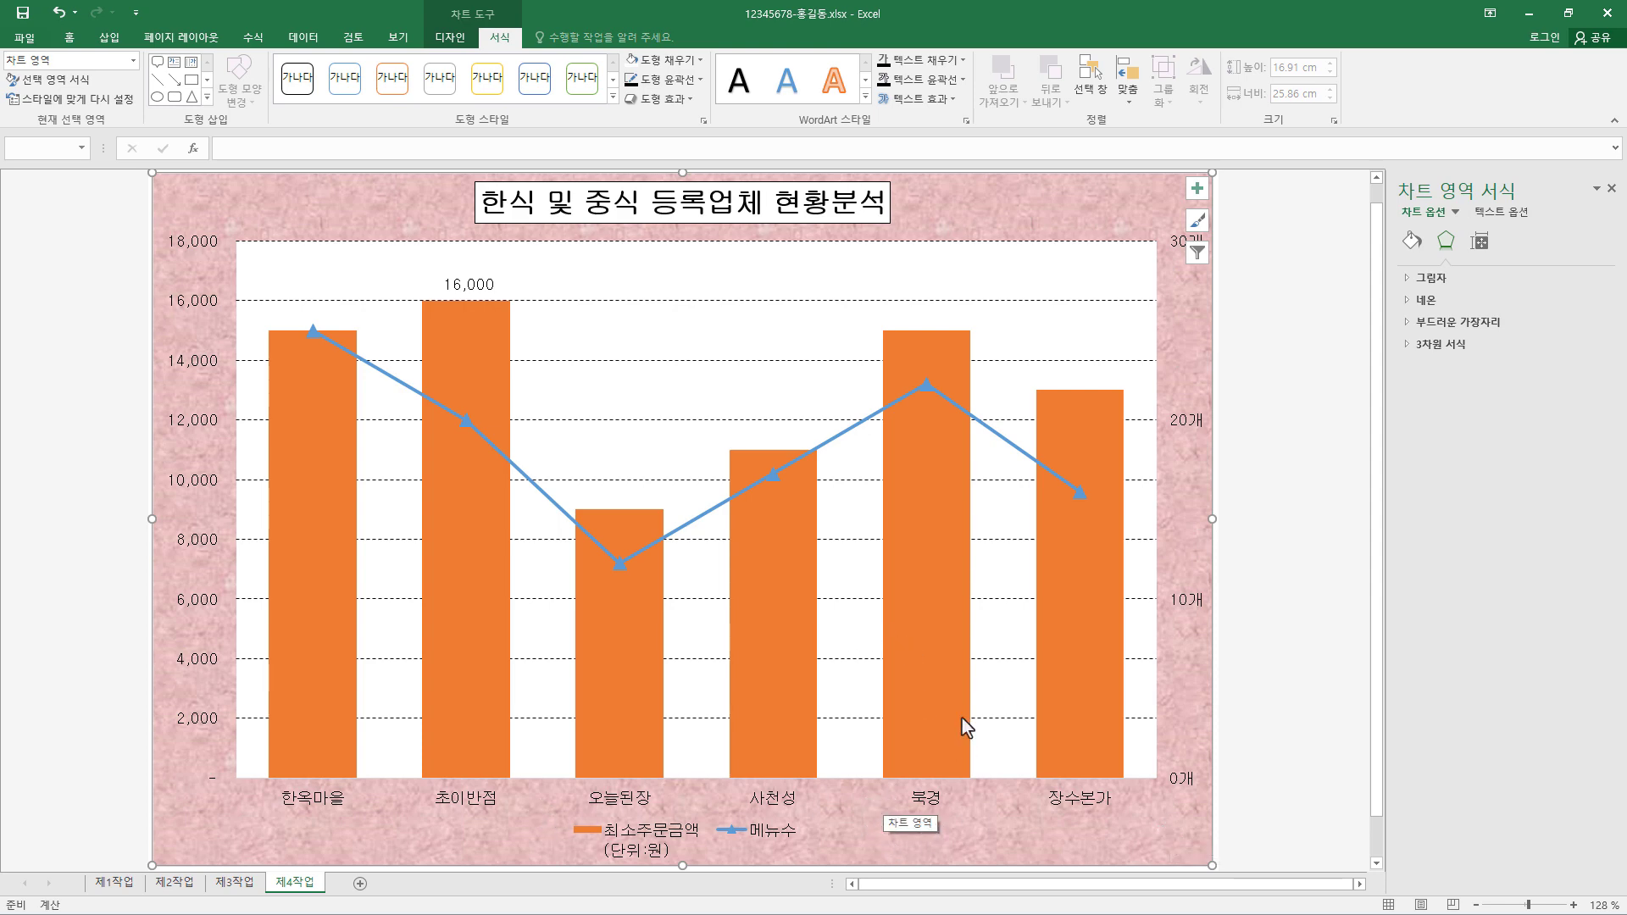
Apply a black outline to the primary and secondary vertical axes of the chart
left_click(744, 283)
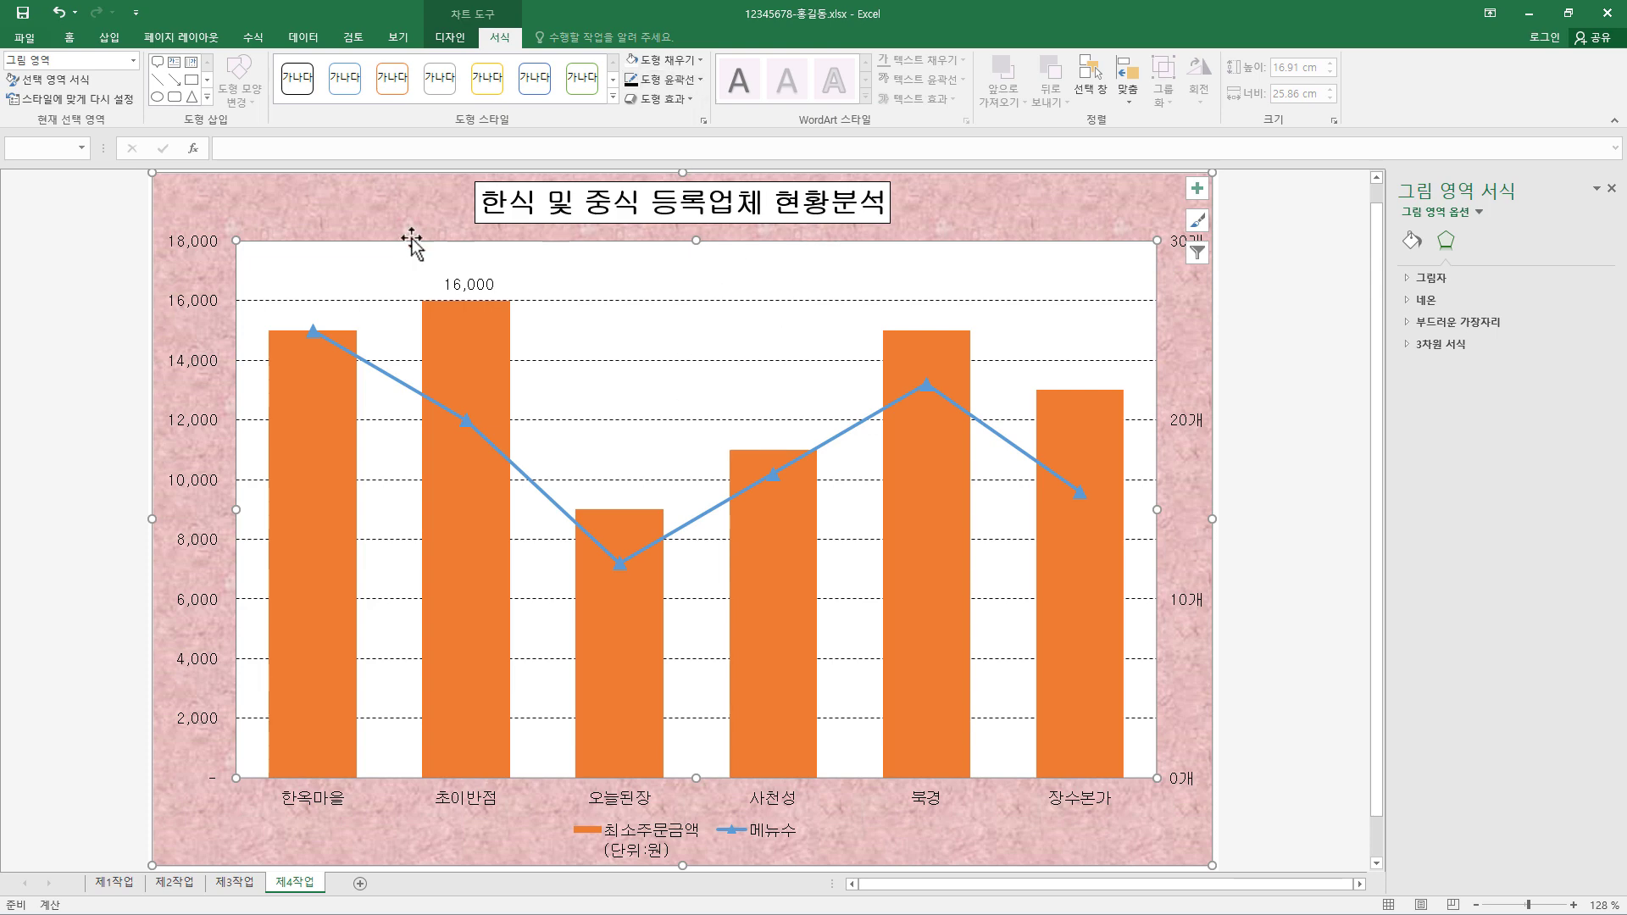
left_click(212, 308)
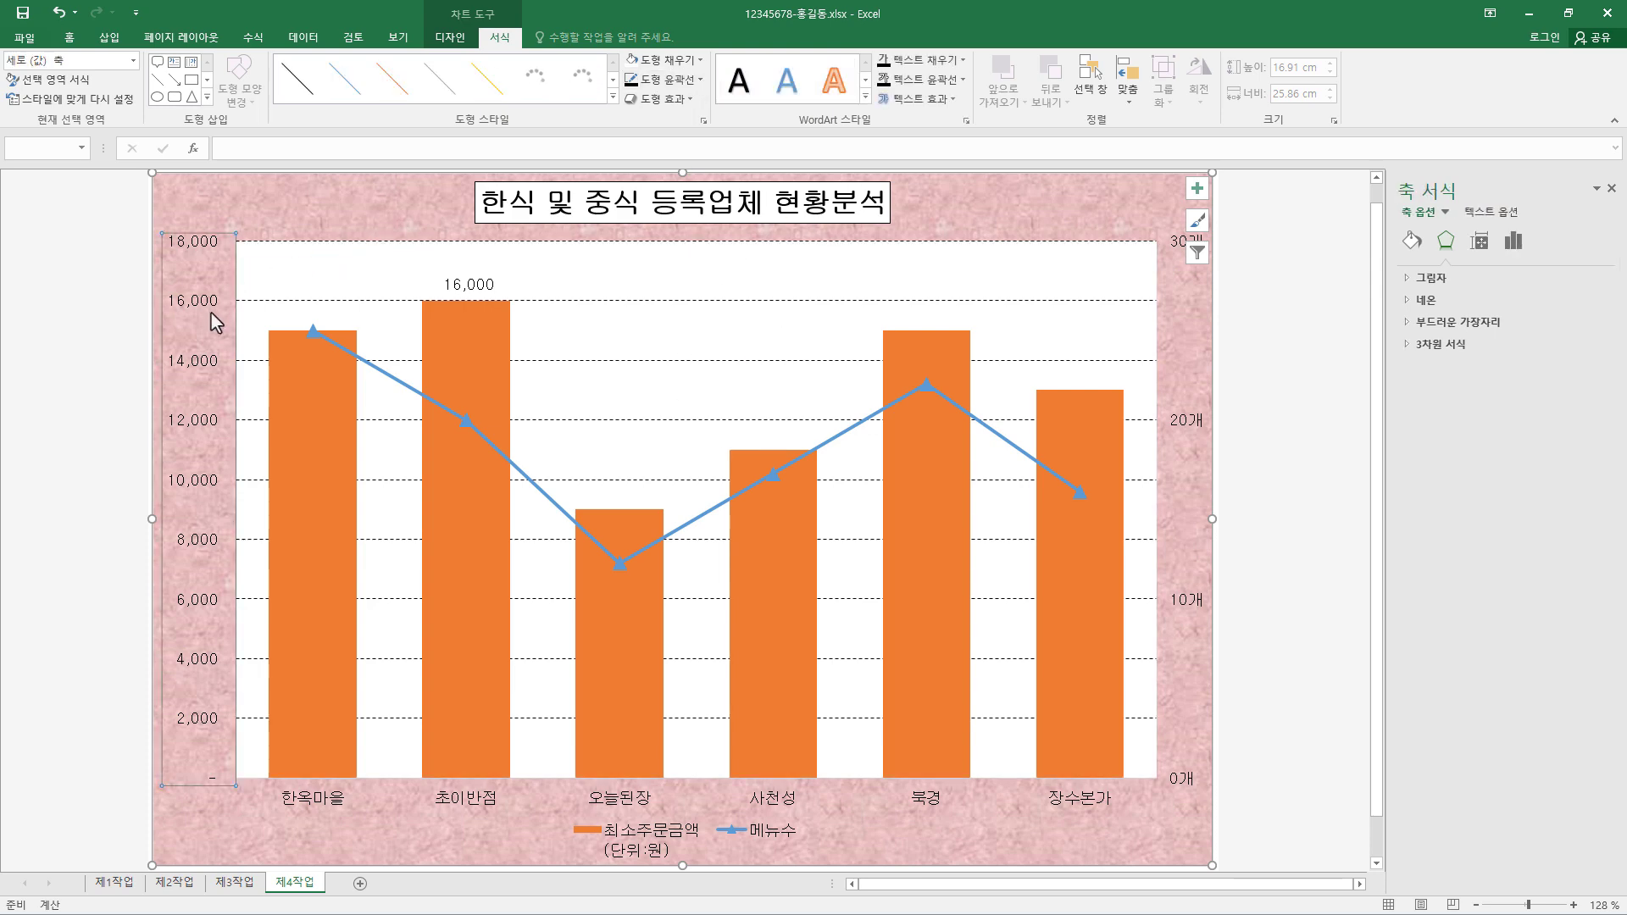
left_click(674, 79)
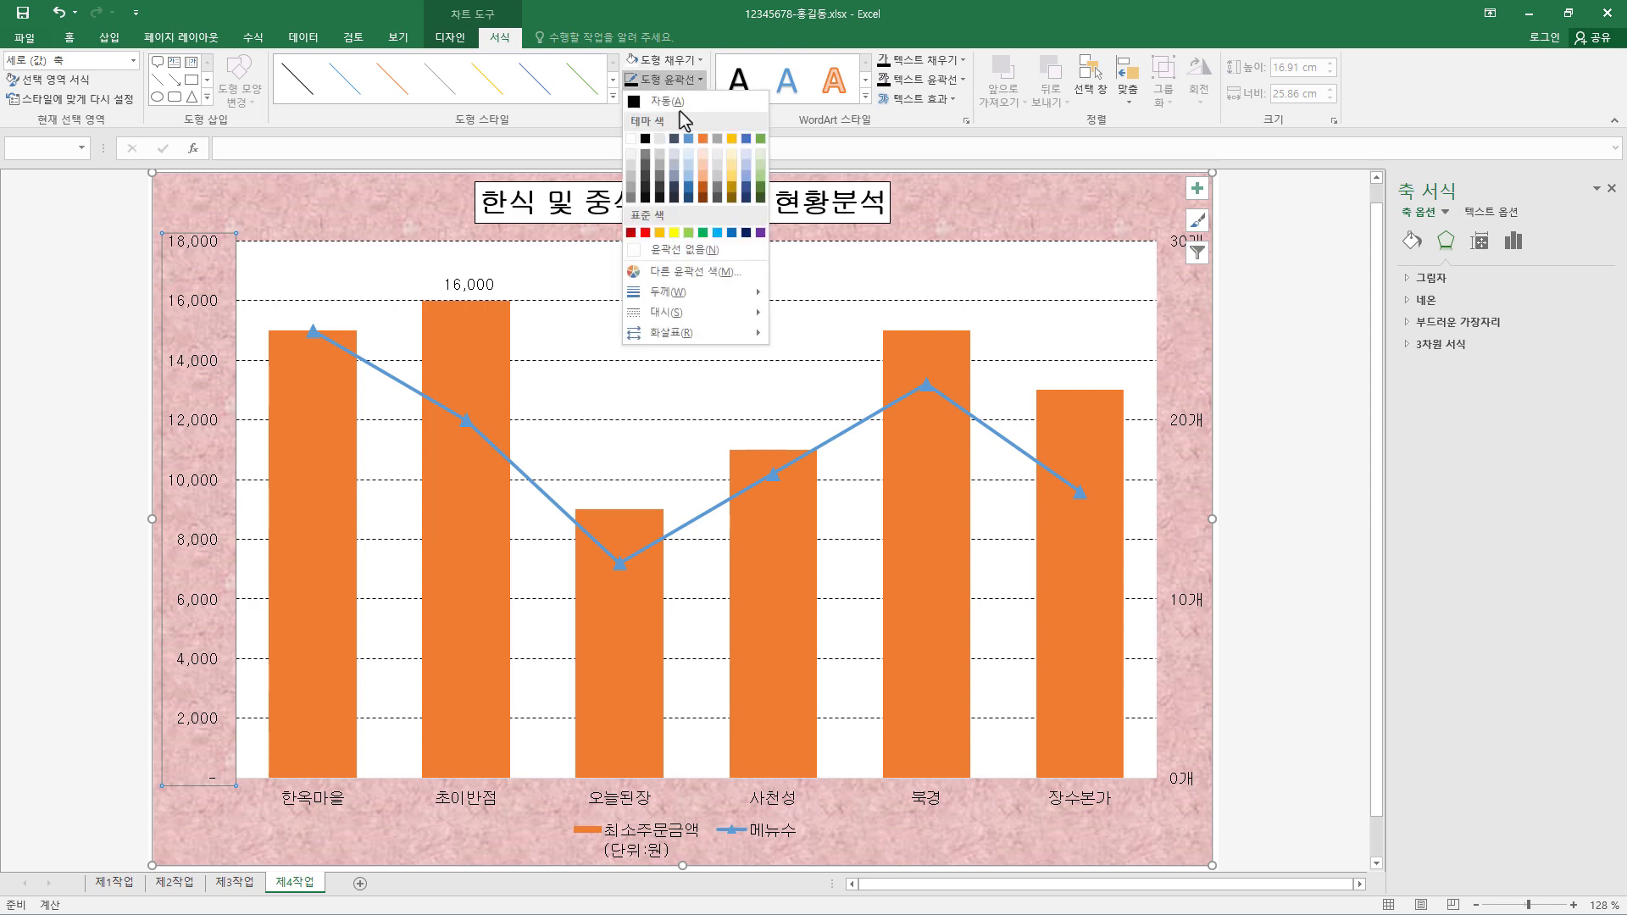
left_click(646, 138)
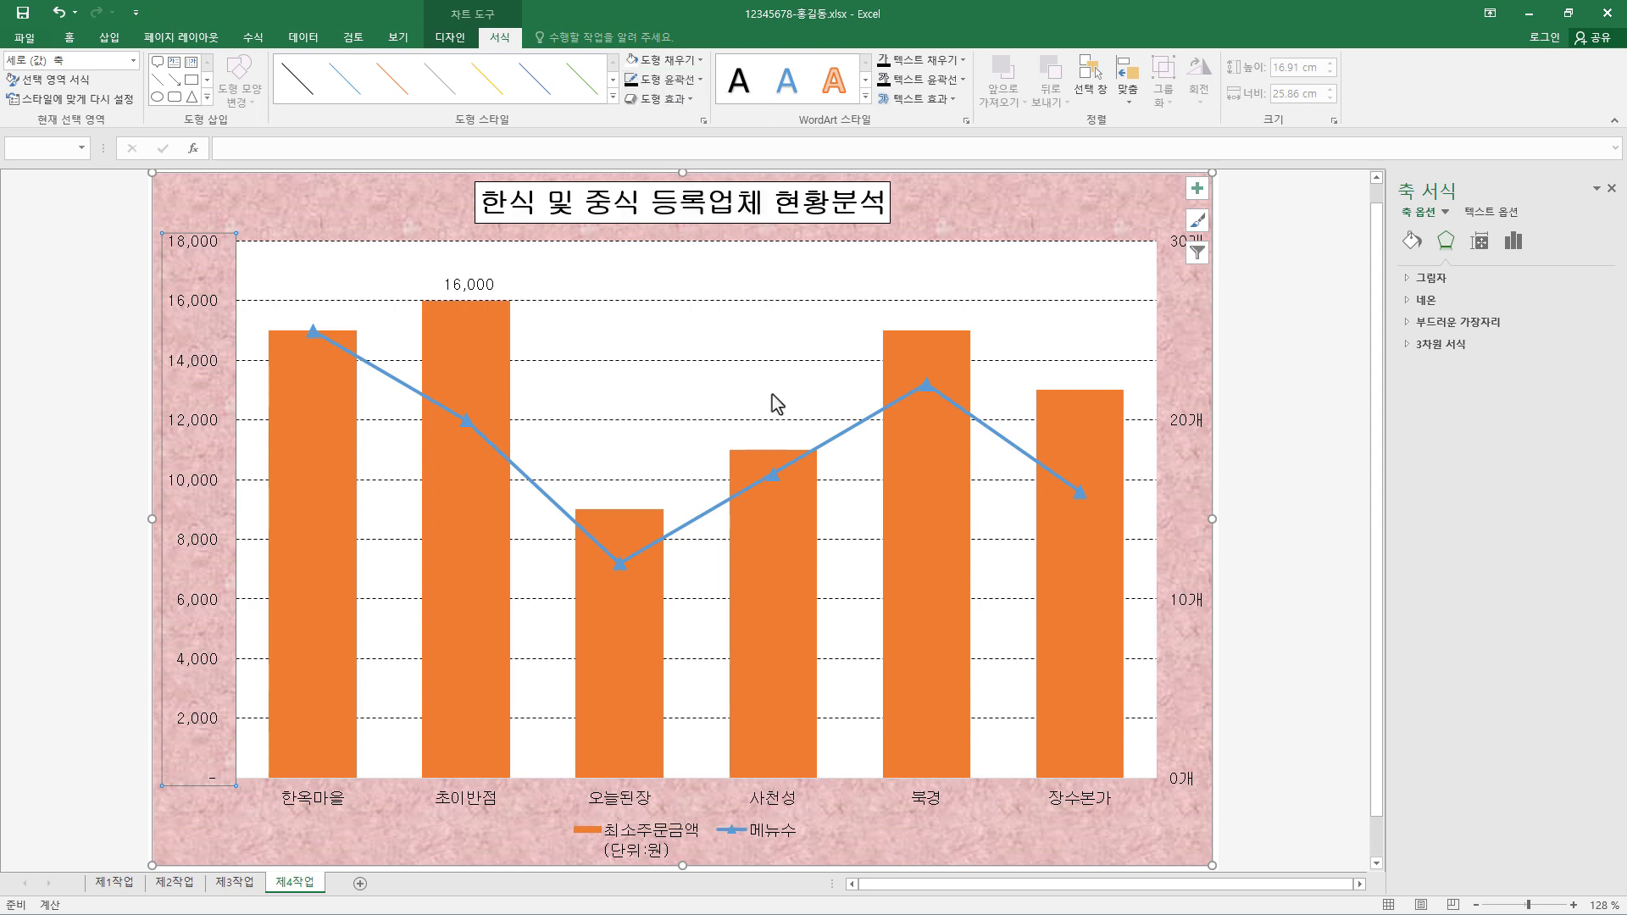
left_click(1197, 425)
left_click(699, 80)
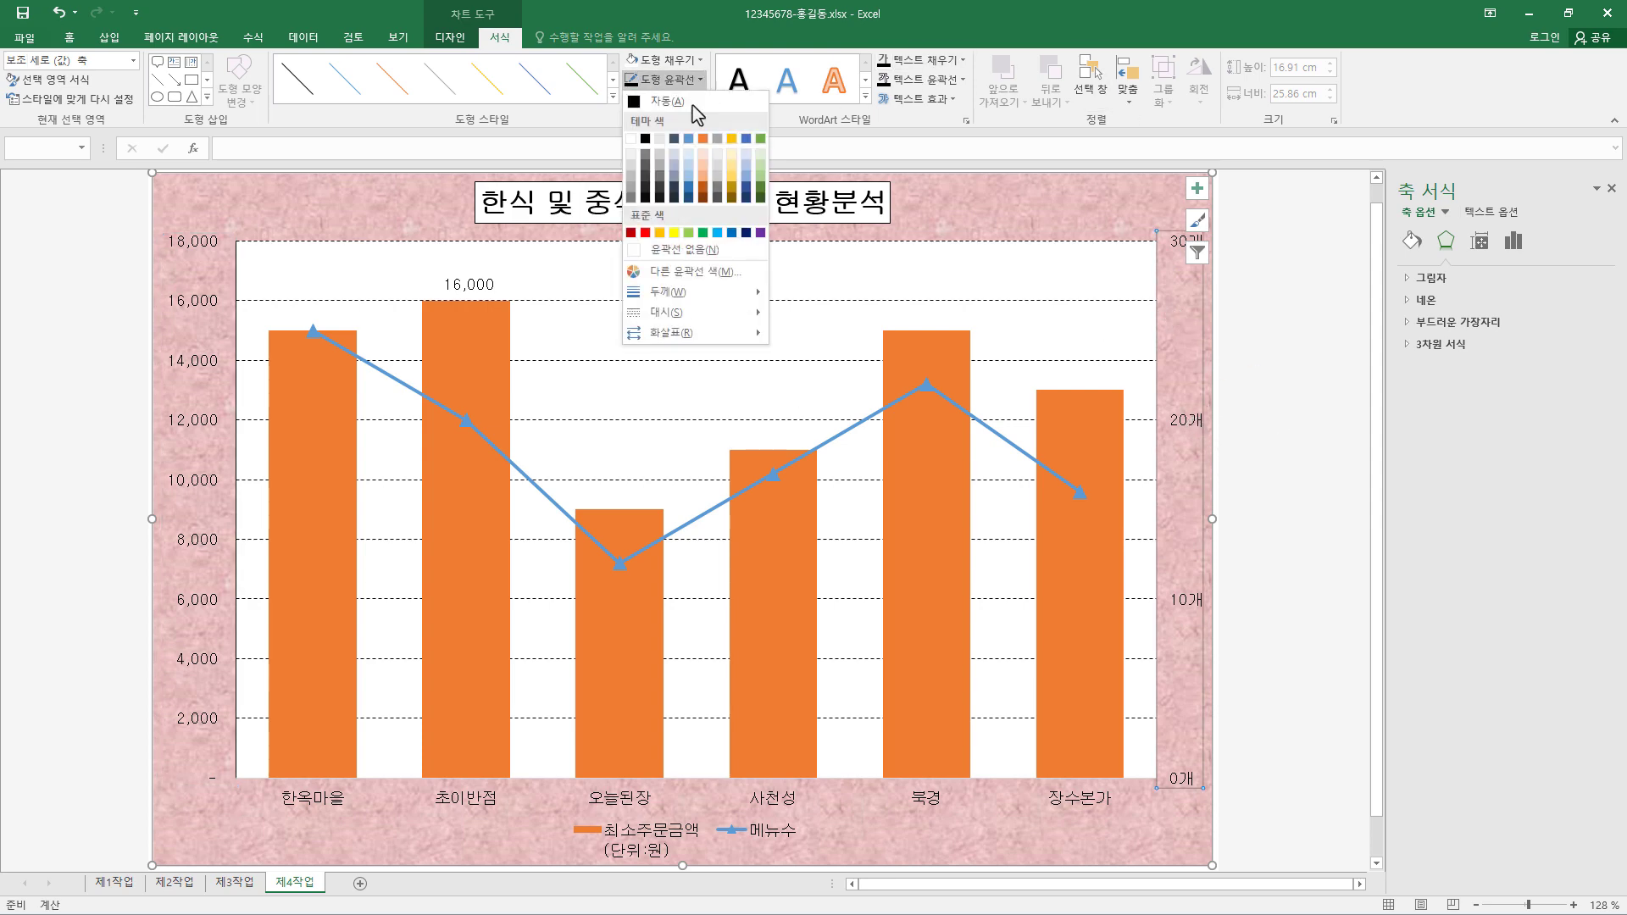
left_click(660, 140)
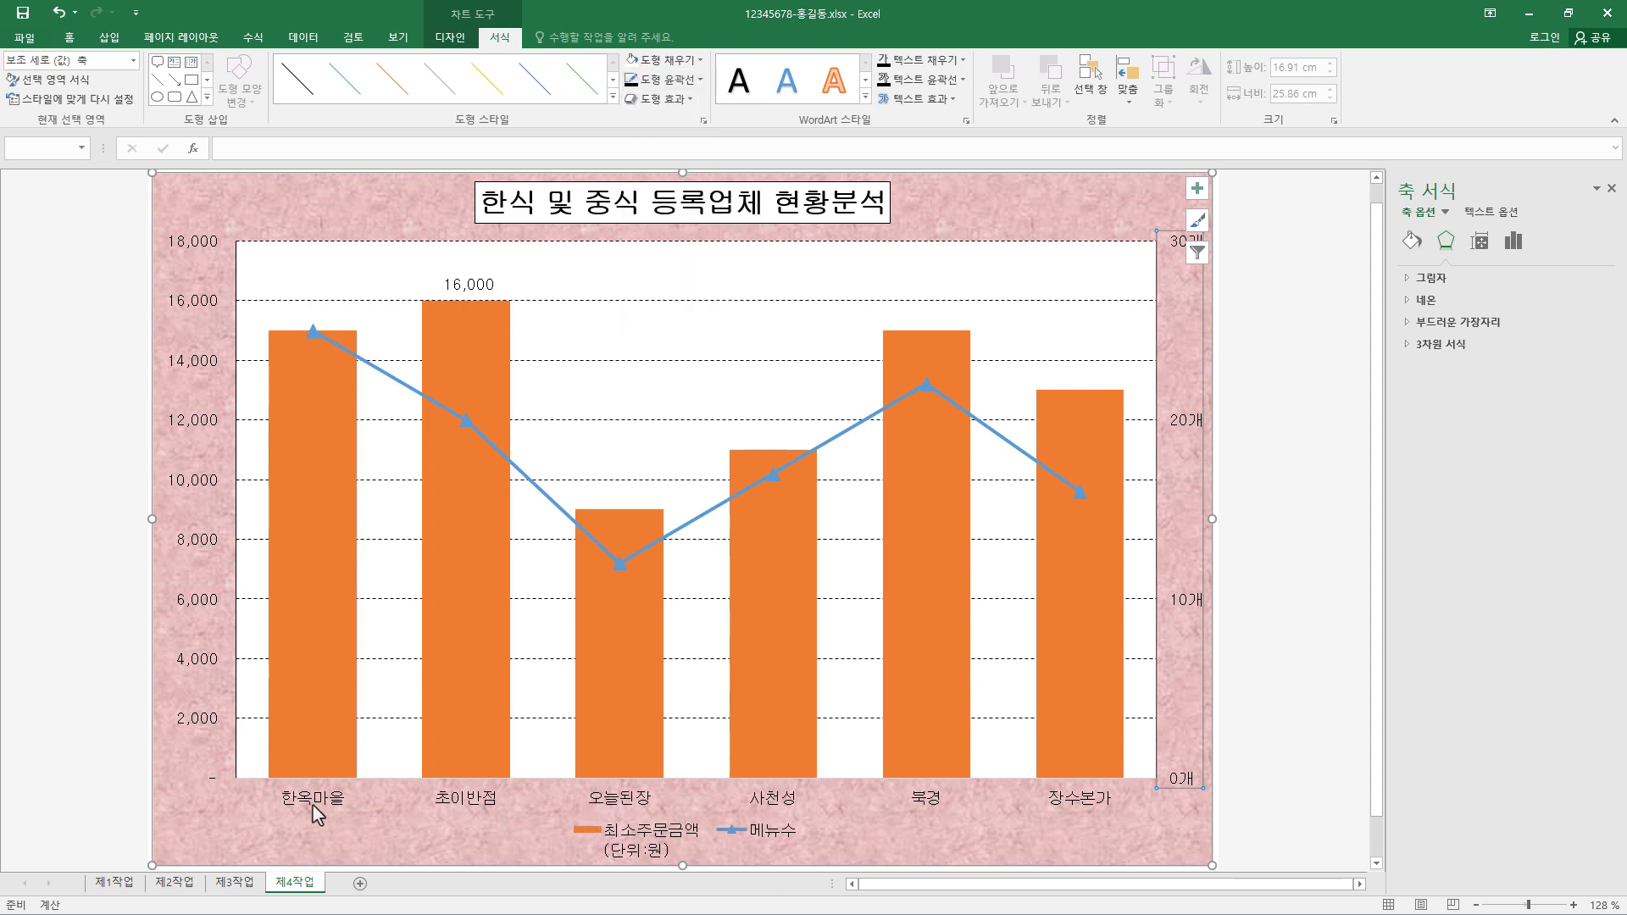
Apply a black outline to the chart's horizontal category axis
left_click(486, 806)
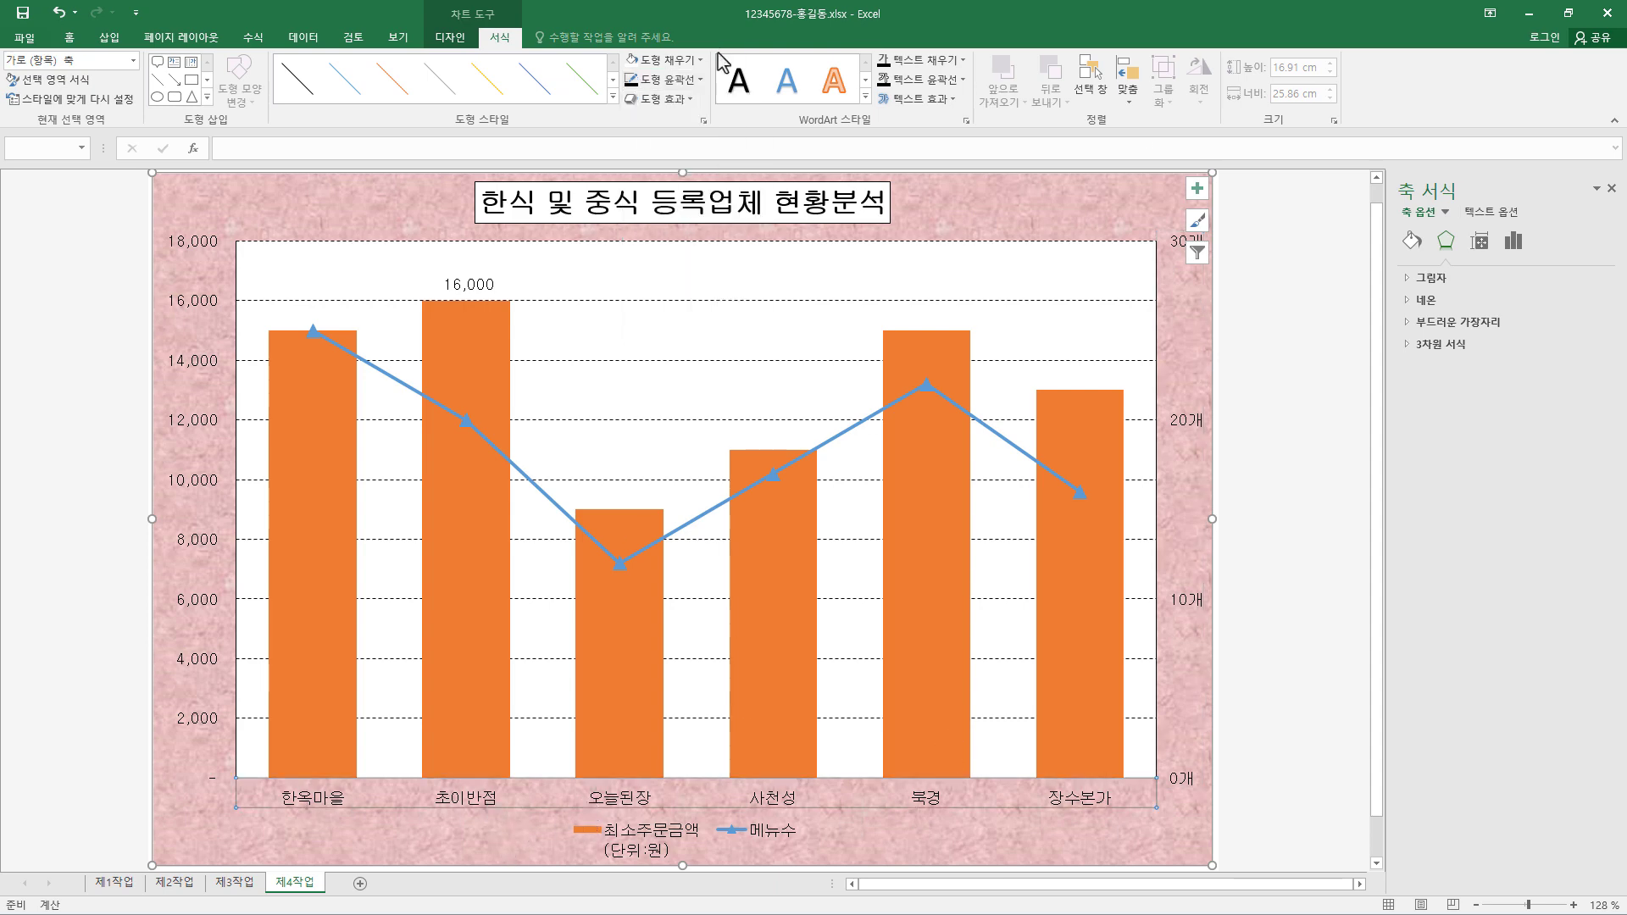
left_click(700, 80)
left_click(646, 139)
left_click(970, 222)
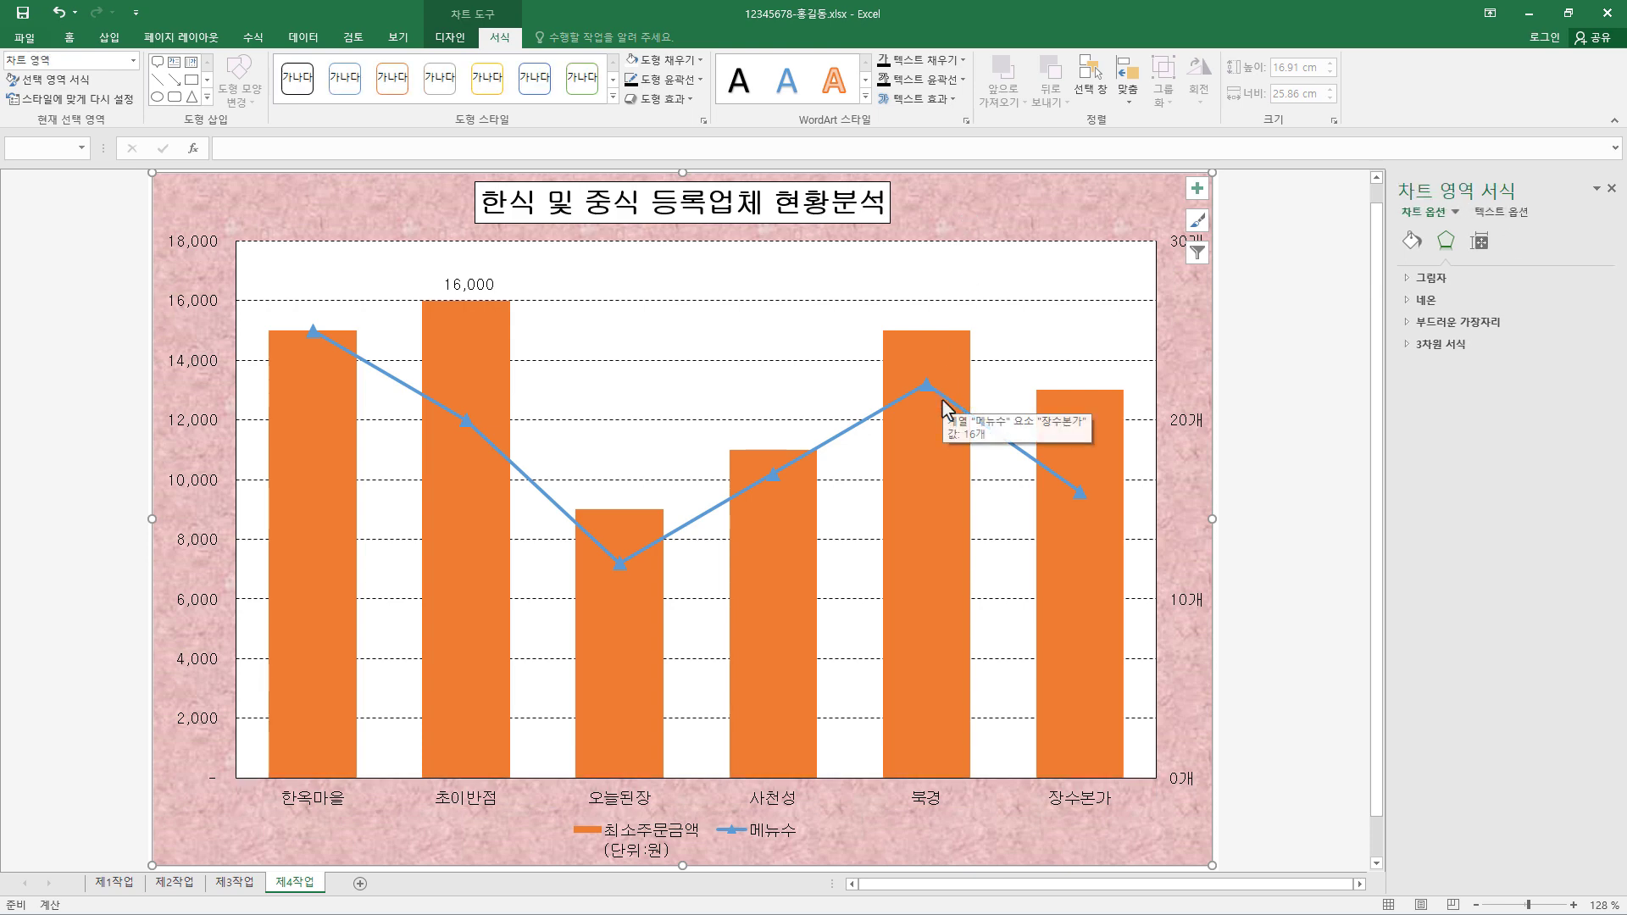
Rename the 최소주문금액 series in the chart's data source with the single-line text 최소주문금액(단위:원)
left_click(678, 841)
right_click(678, 841)
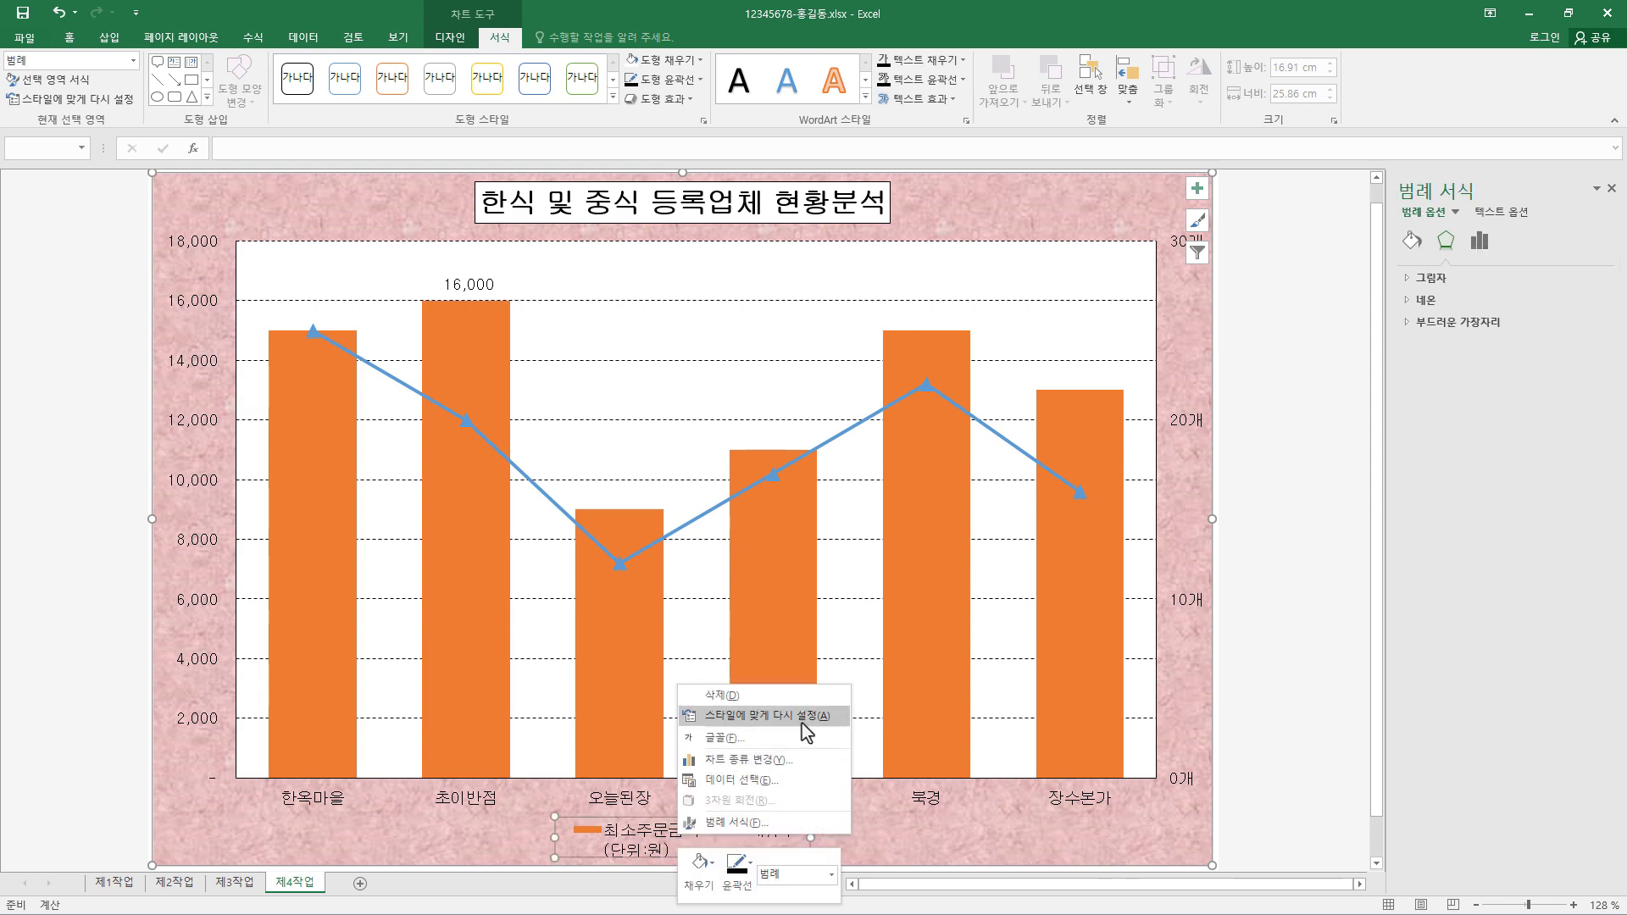
left_click(784, 788)
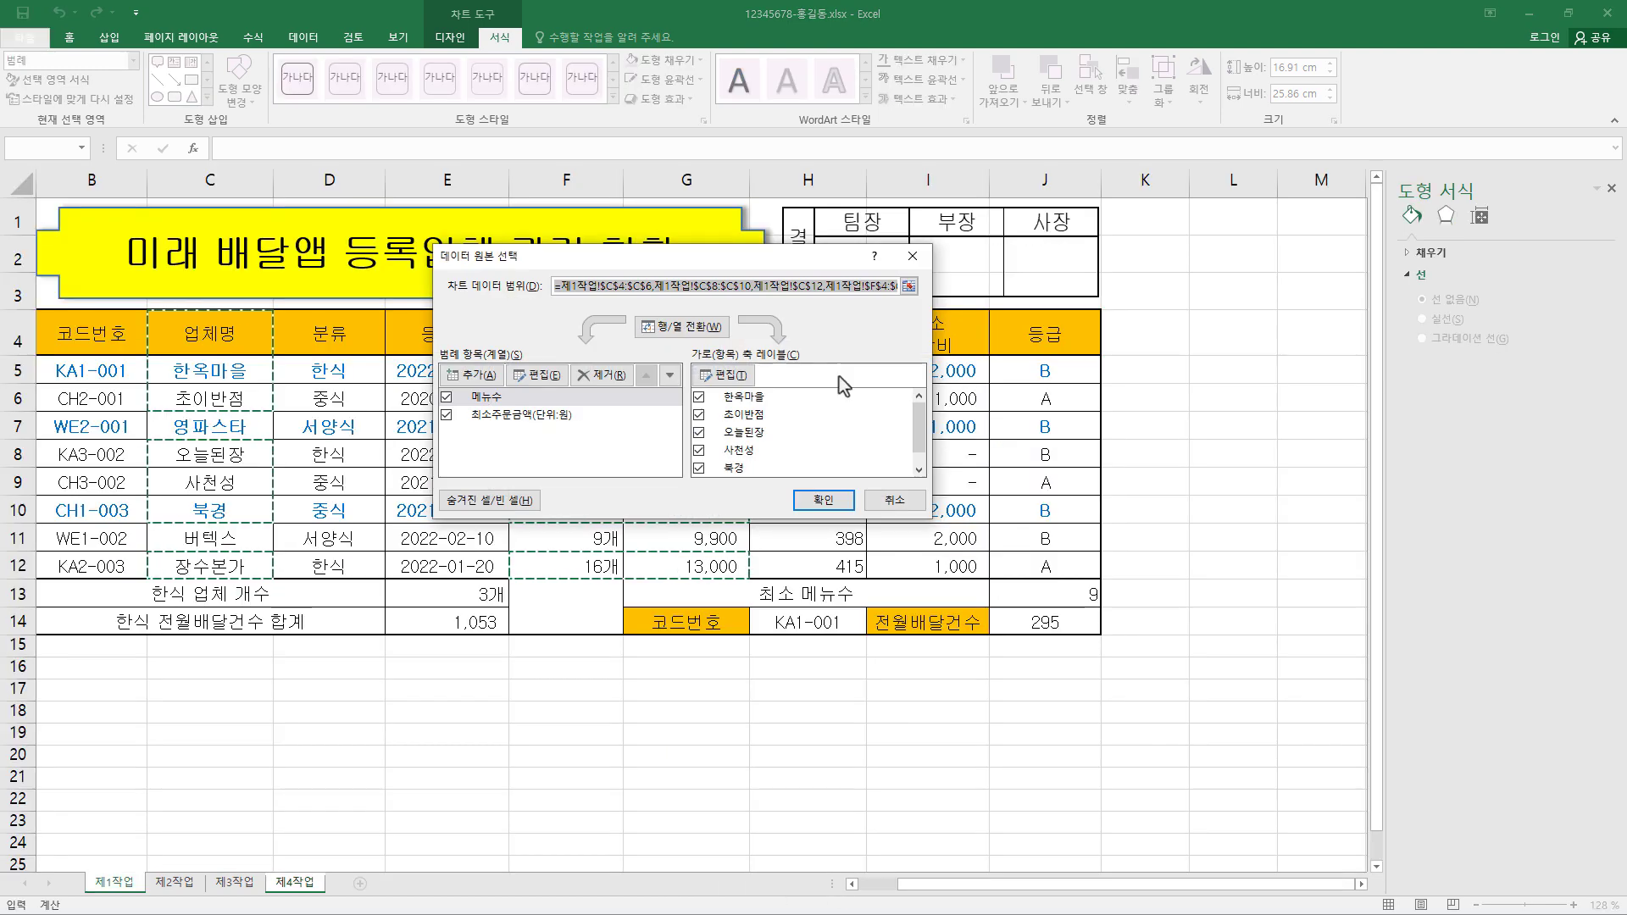
left_click(517, 419)
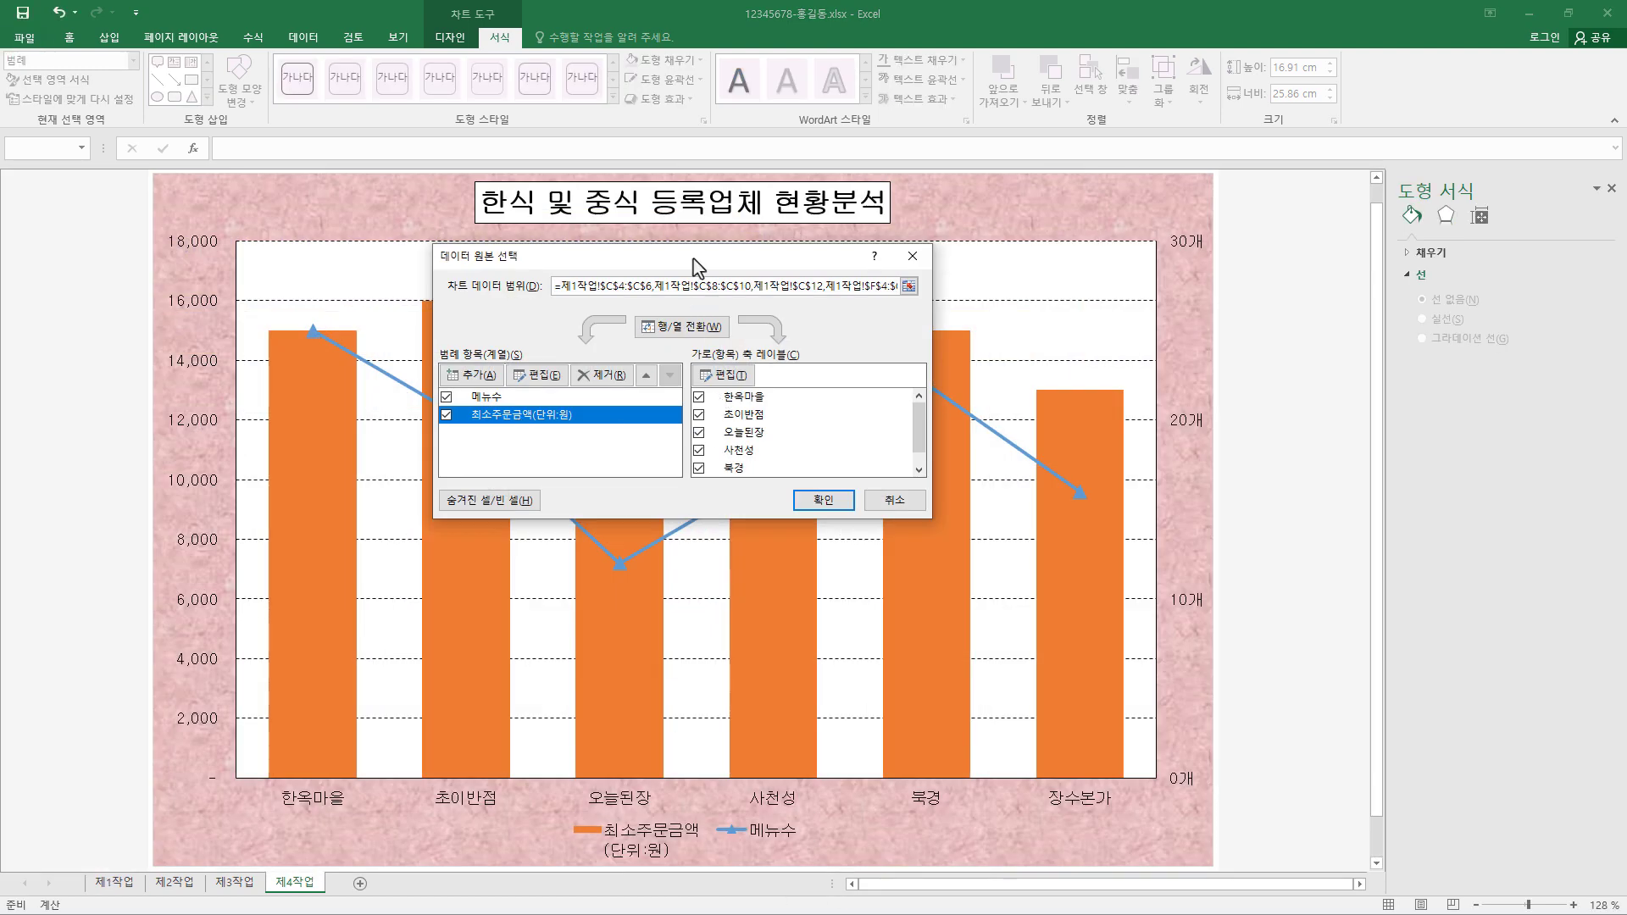
left_click_drag(693, 257, 949, 356)
left_click(802, 476)
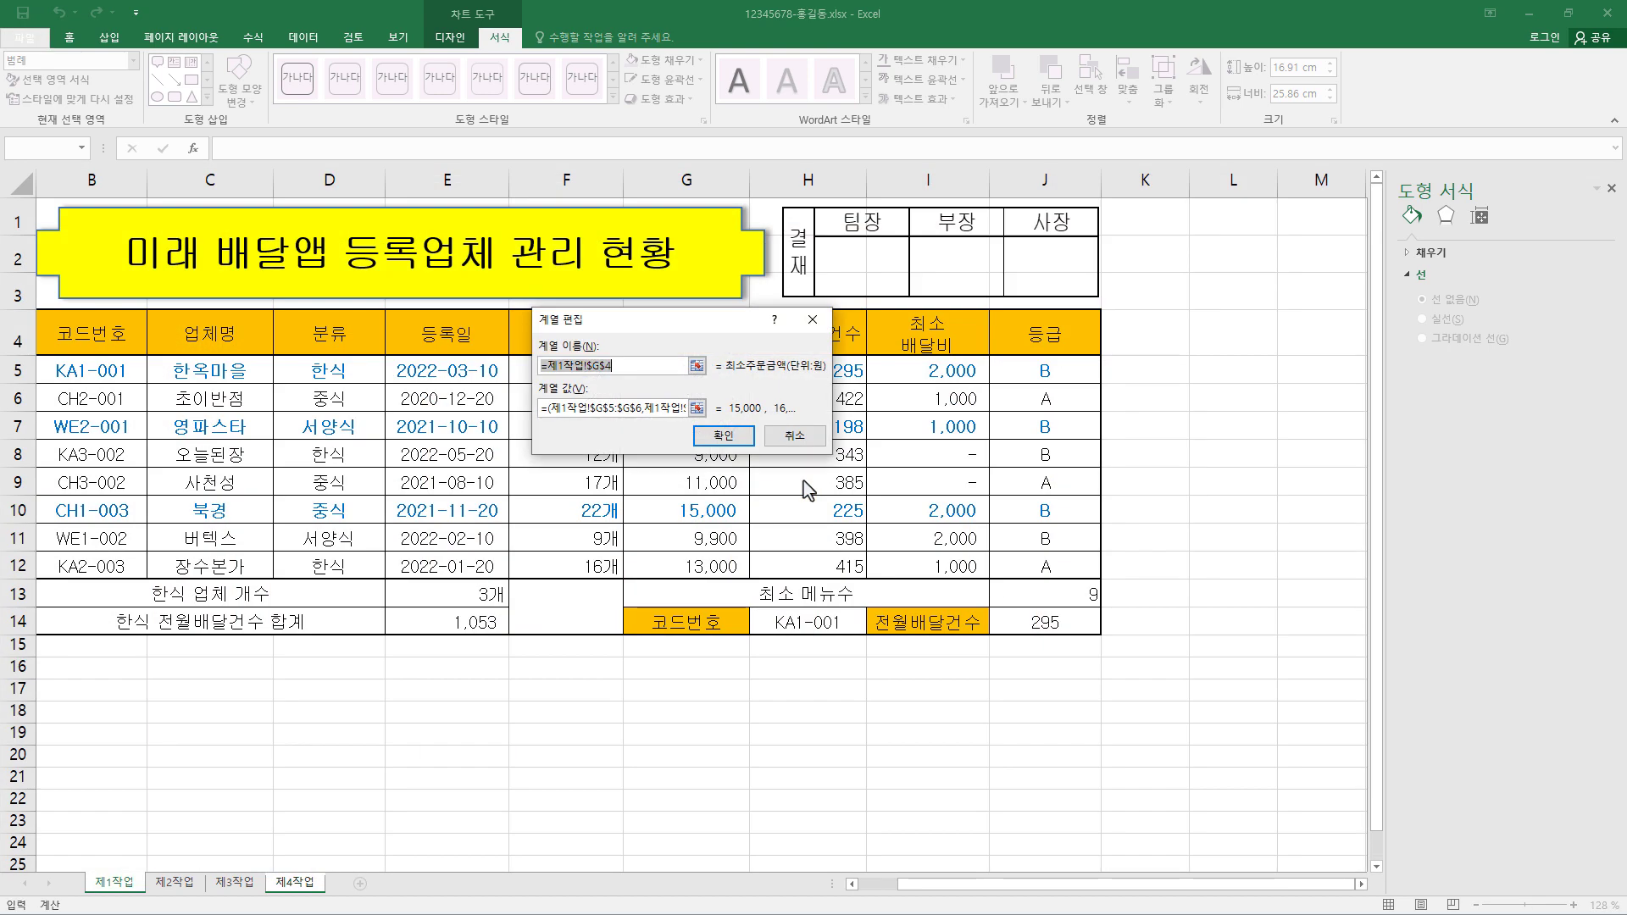
left_click_drag(622, 386, 624, 399)
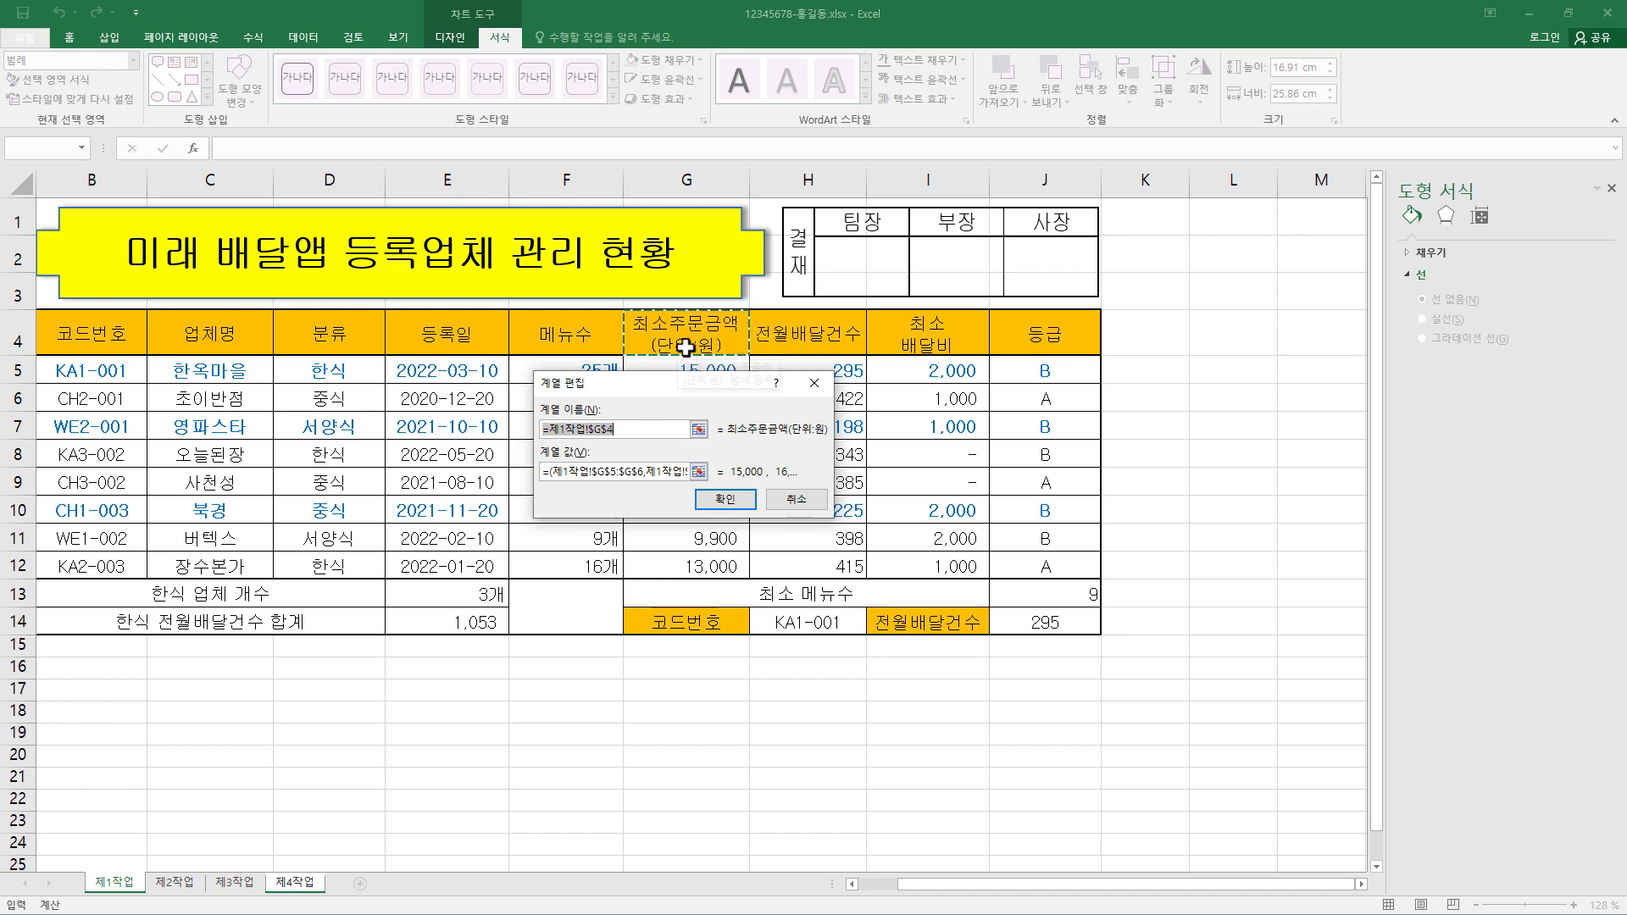
type("최소주문금액(단위:원)")
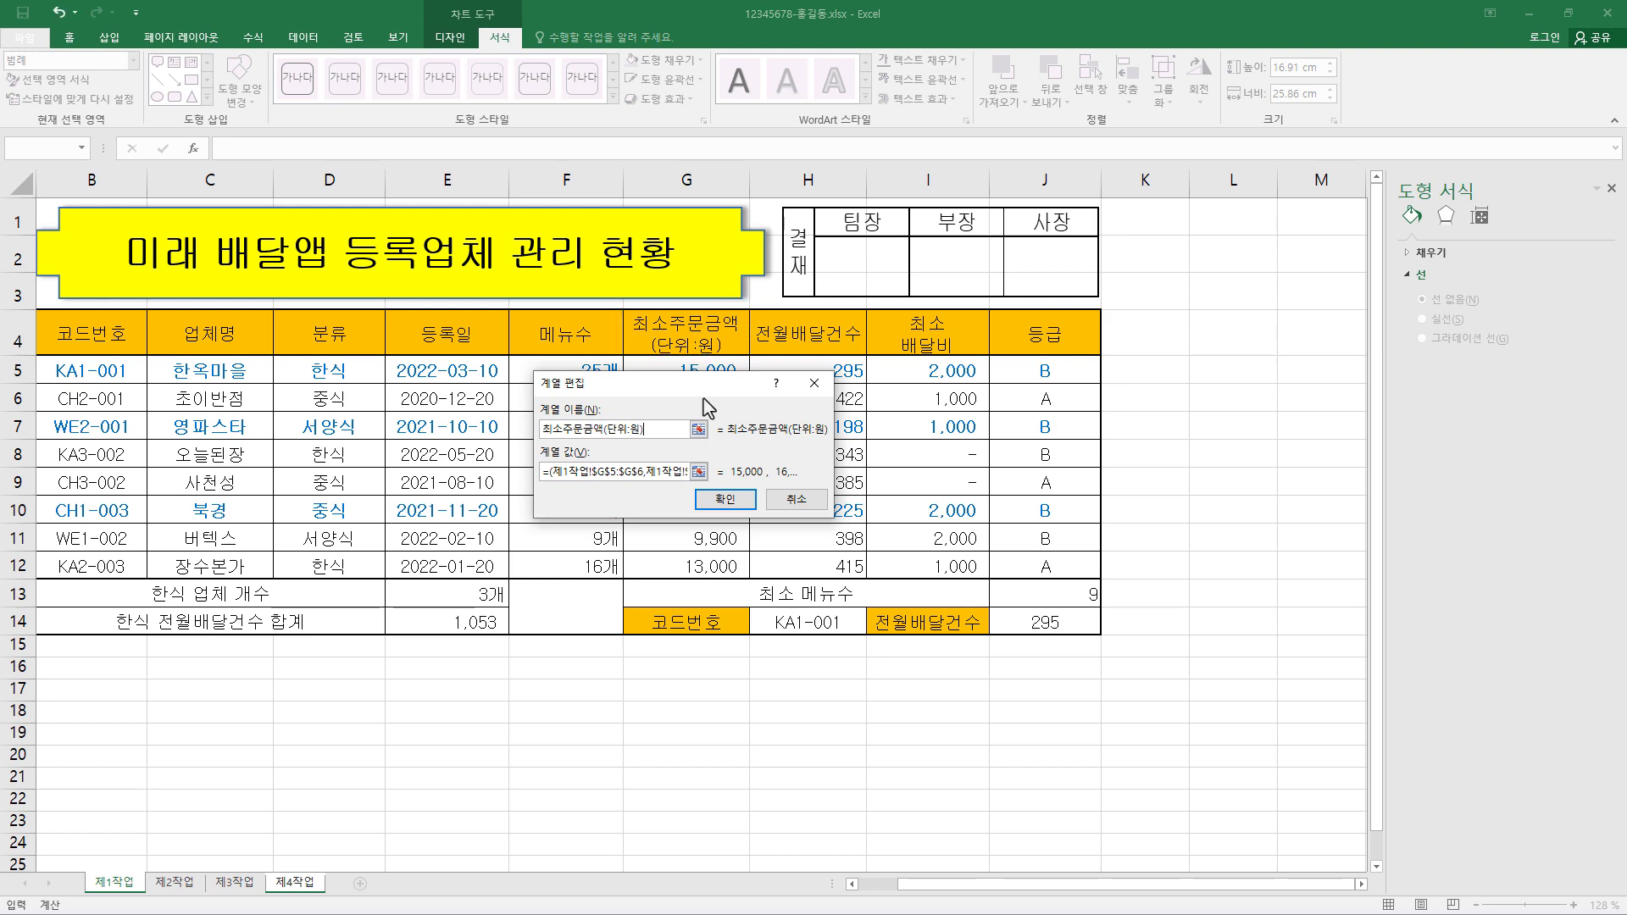
left_click(743, 503)
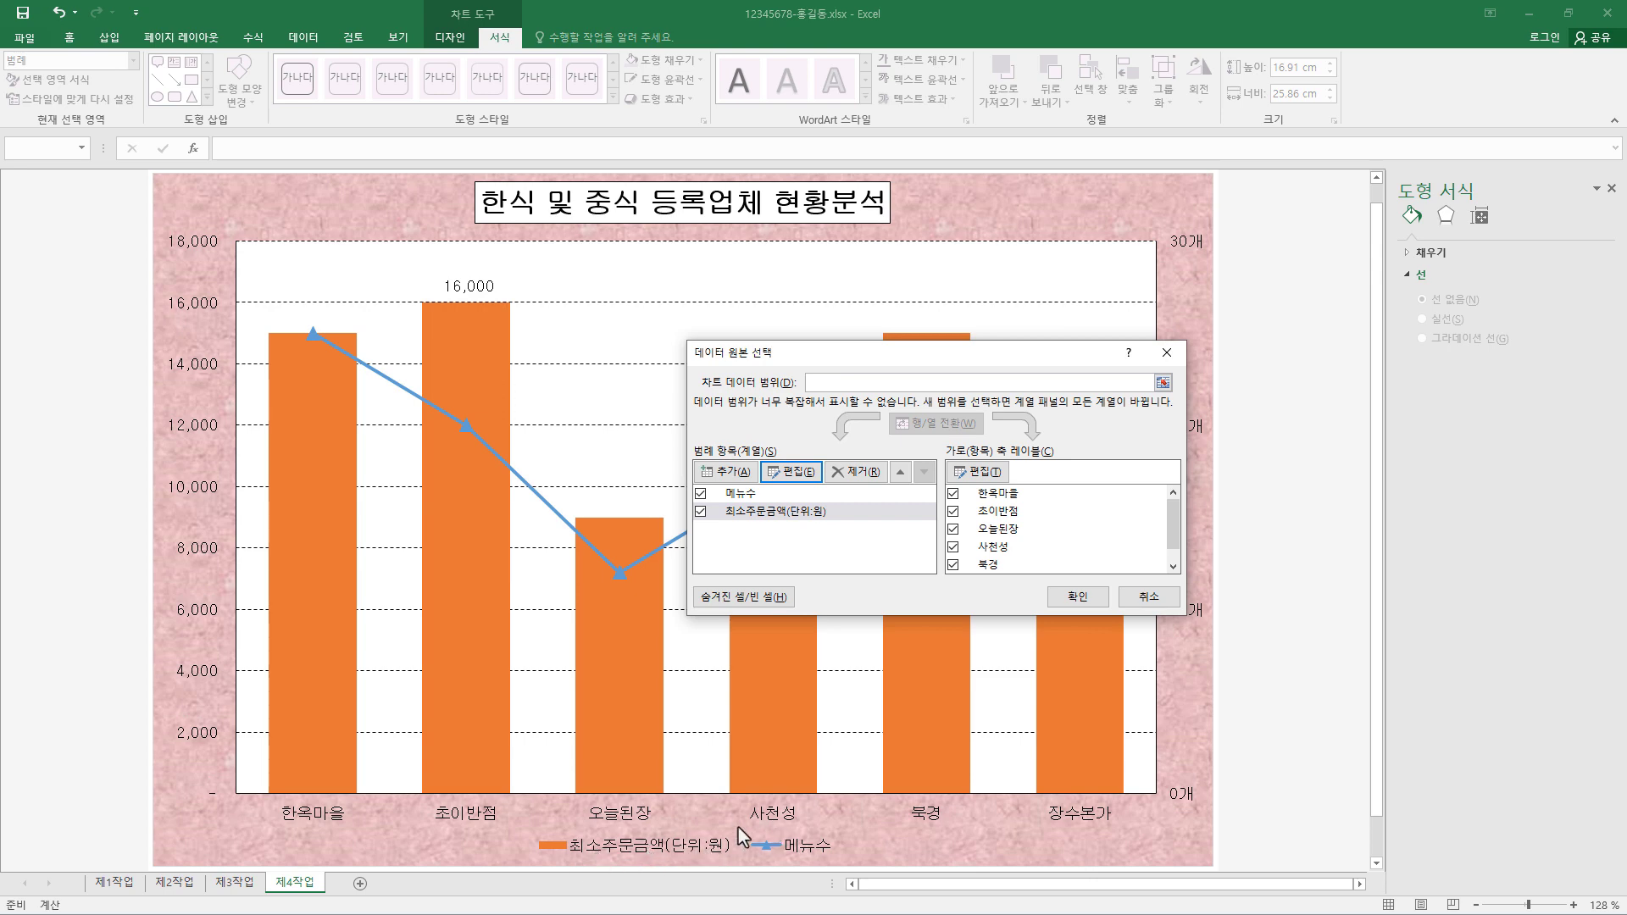
left_click(975, 585)
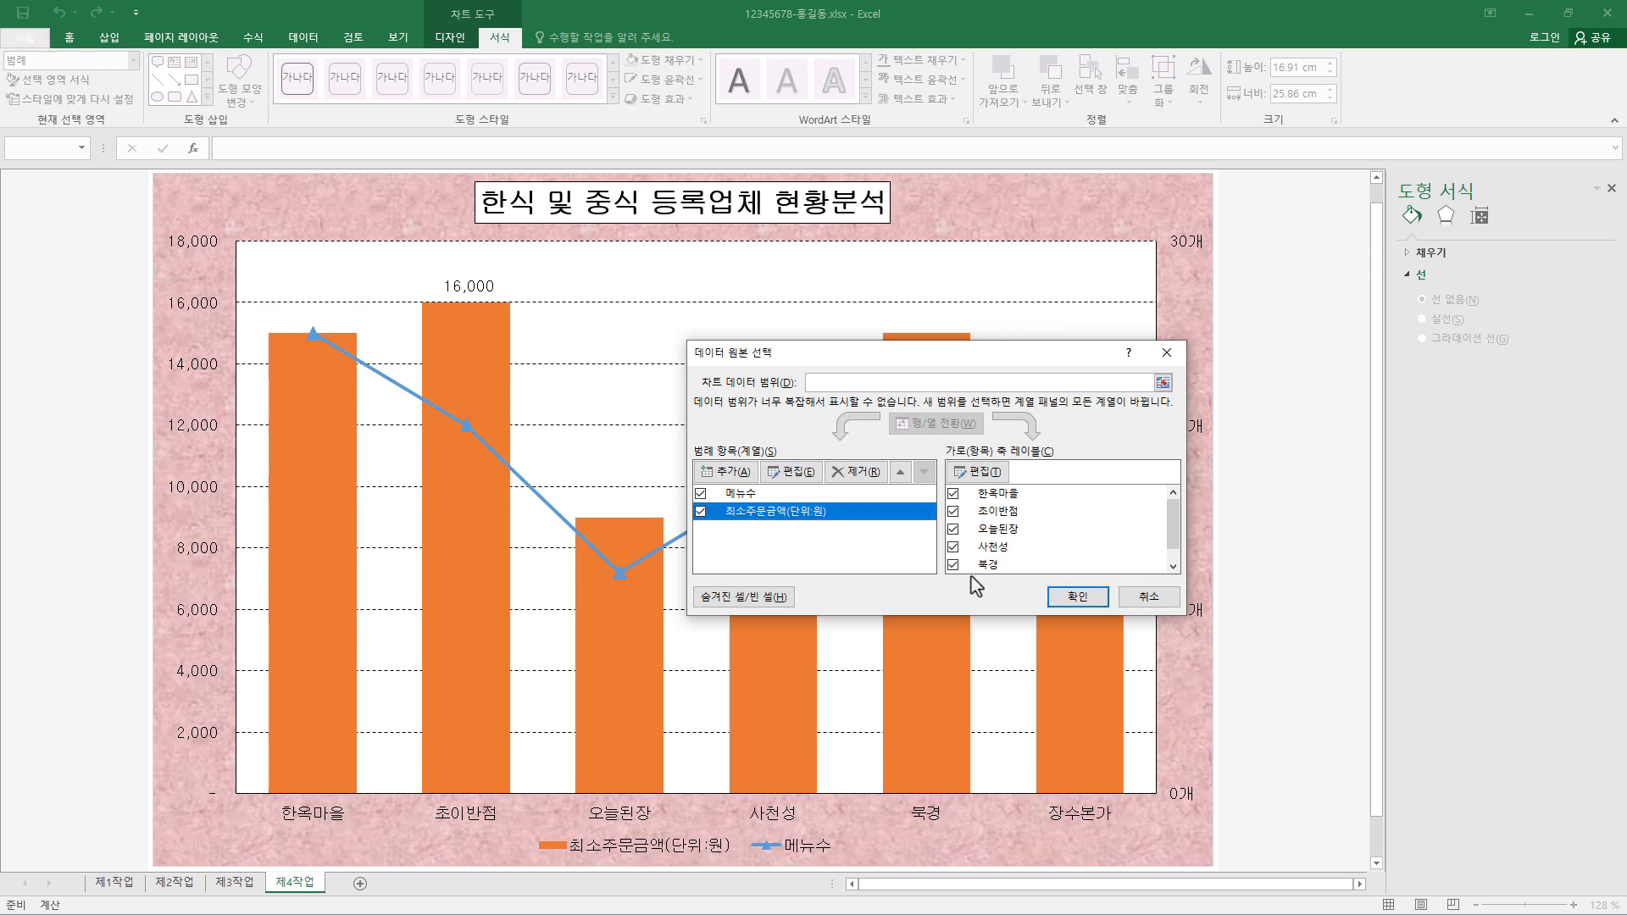
left_click(1077, 597)
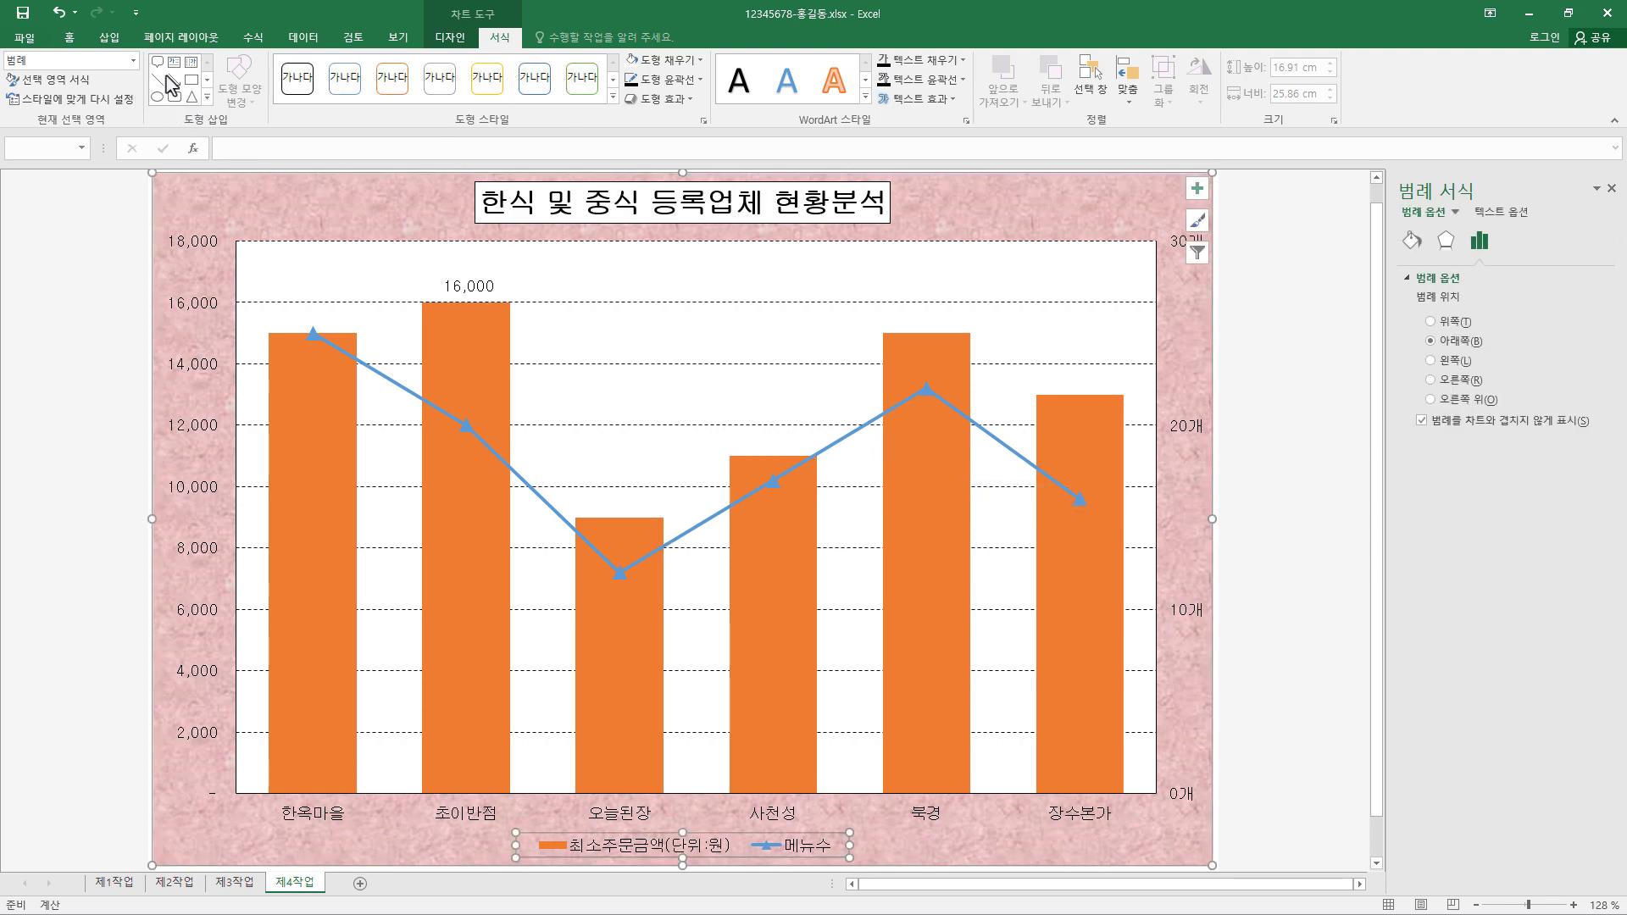
Draw a rounded rectangular callout about 1.34 cm high and 4.38 cm wide beside the 초이반점 column, with its tail pointing toward that column
left_click(109, 37)
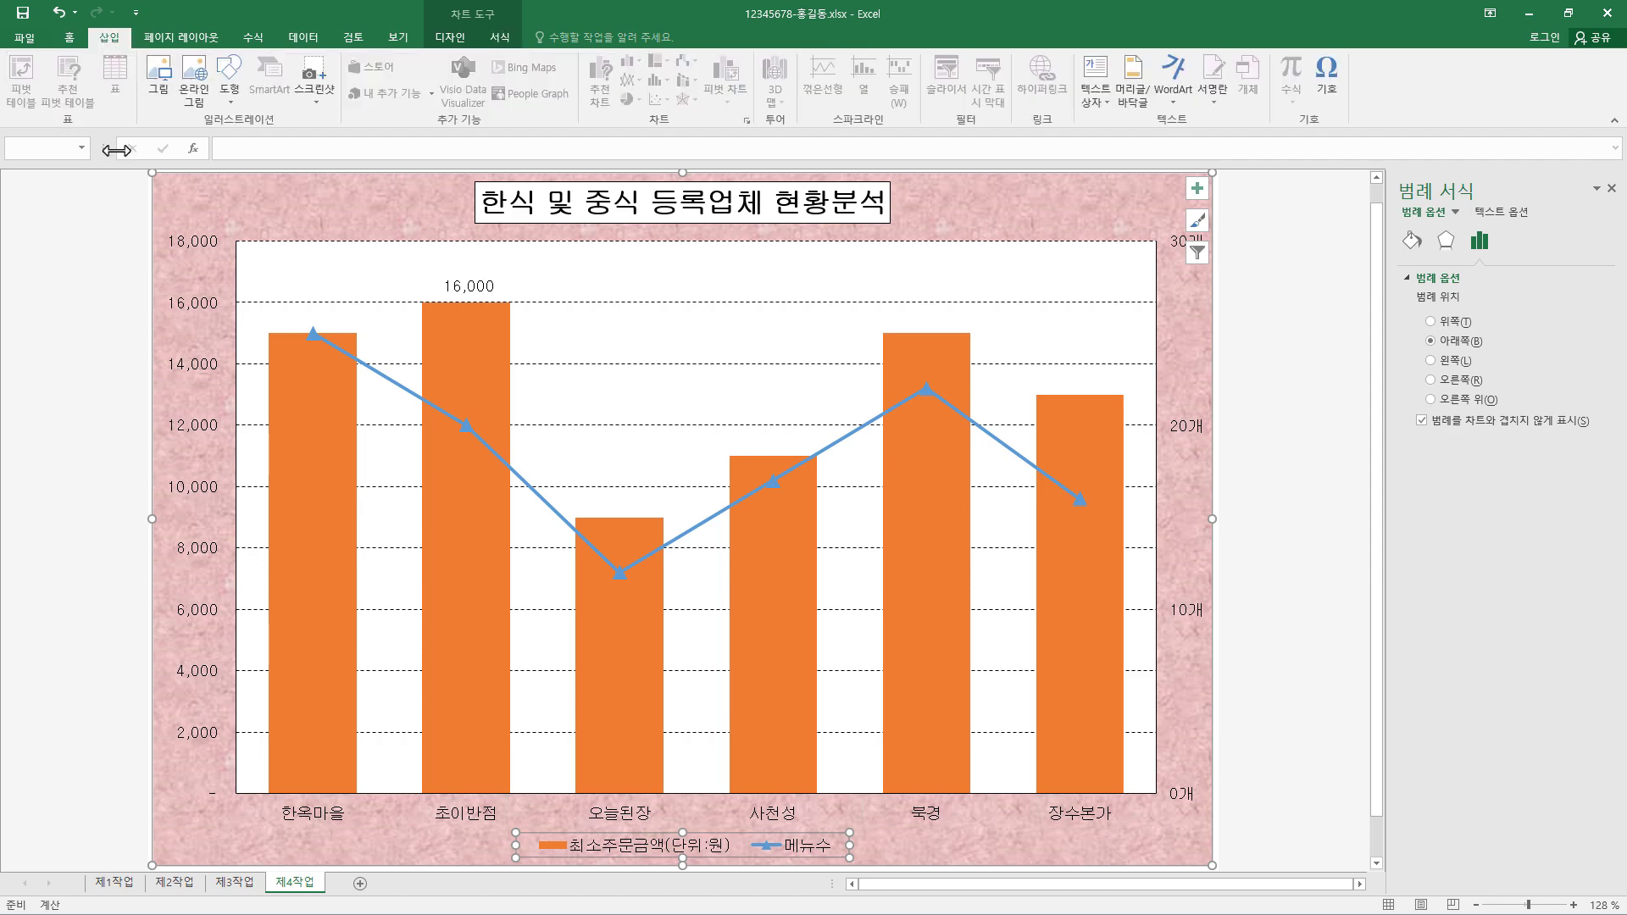
left_click(229, 80)
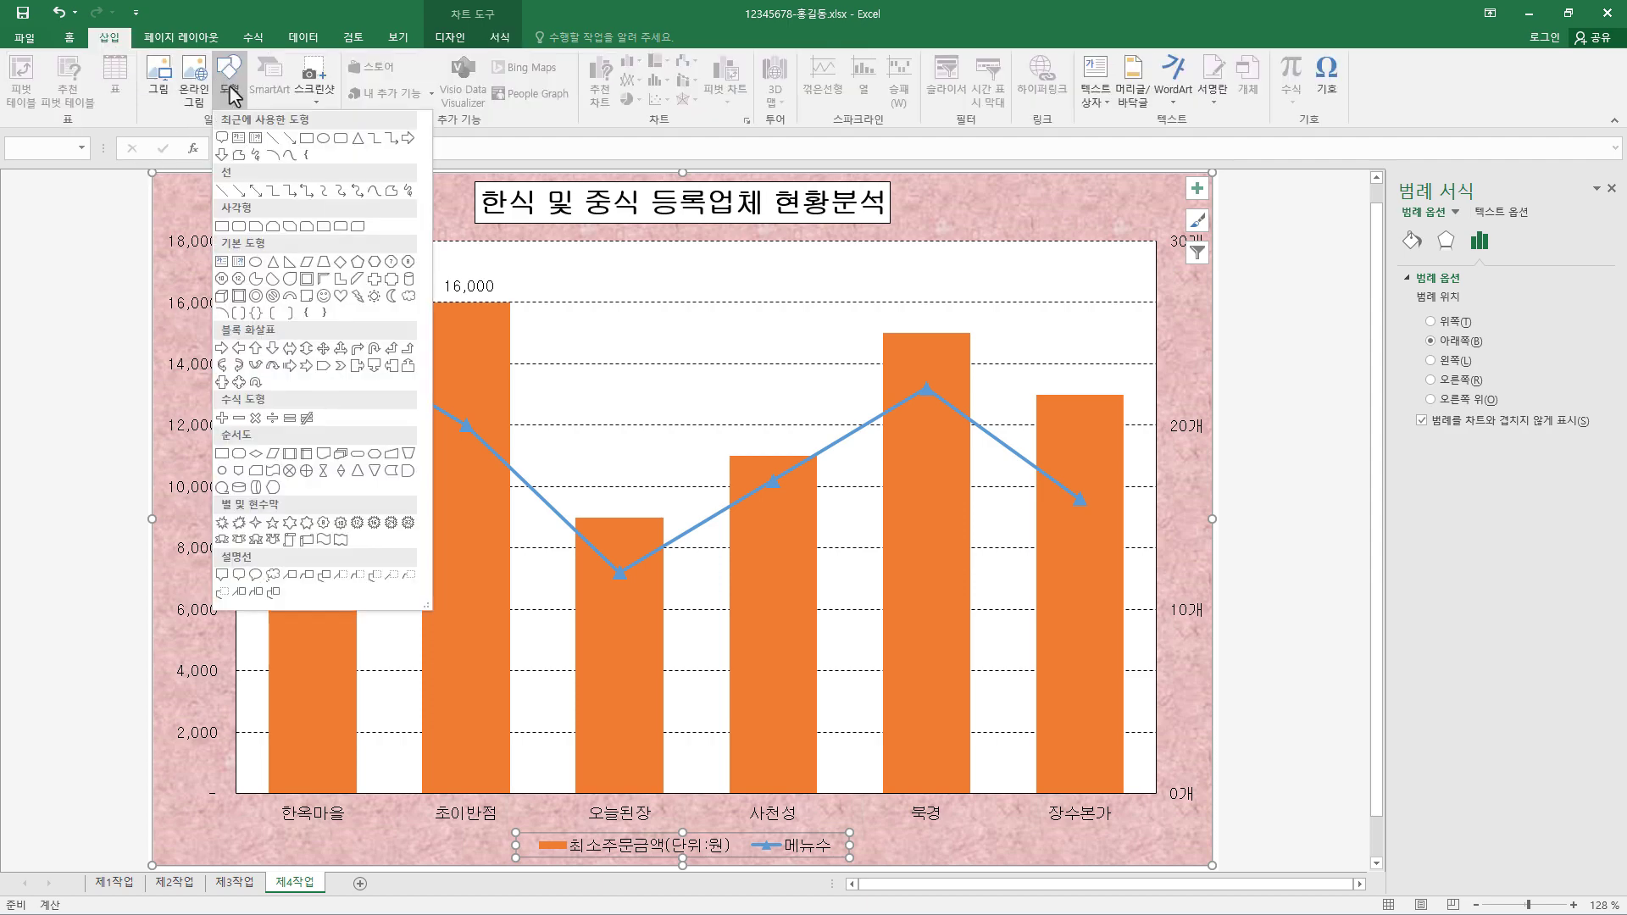
left_click(241, 575)
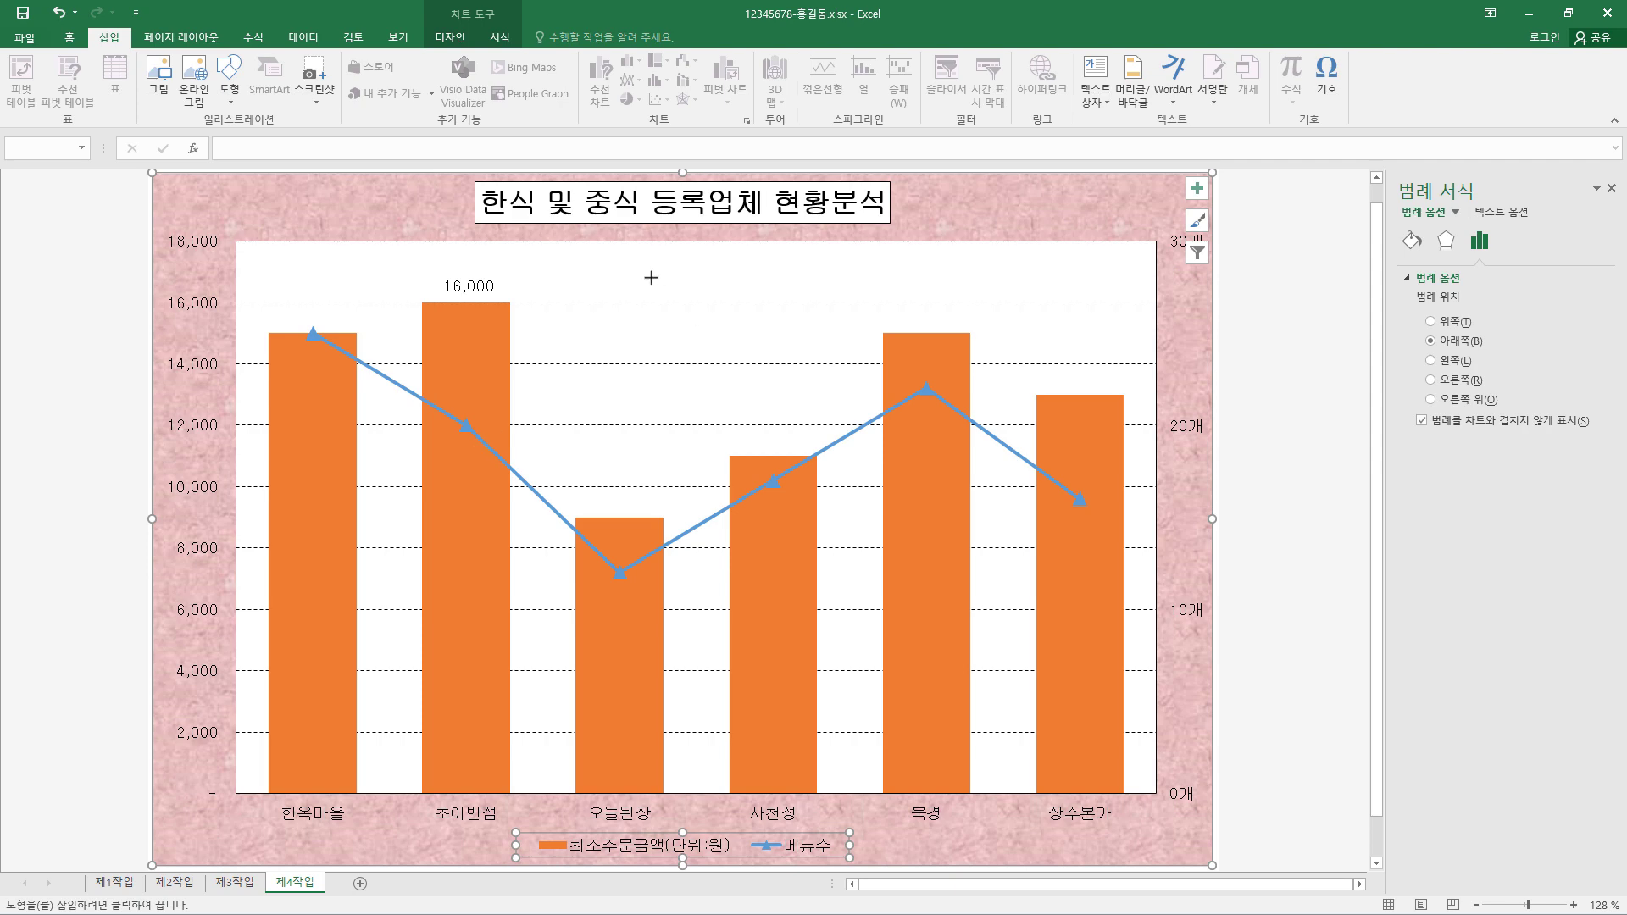
left_click_drag(608, 292, 805, 348)
left_click_drag(667, 348, 543, 315)
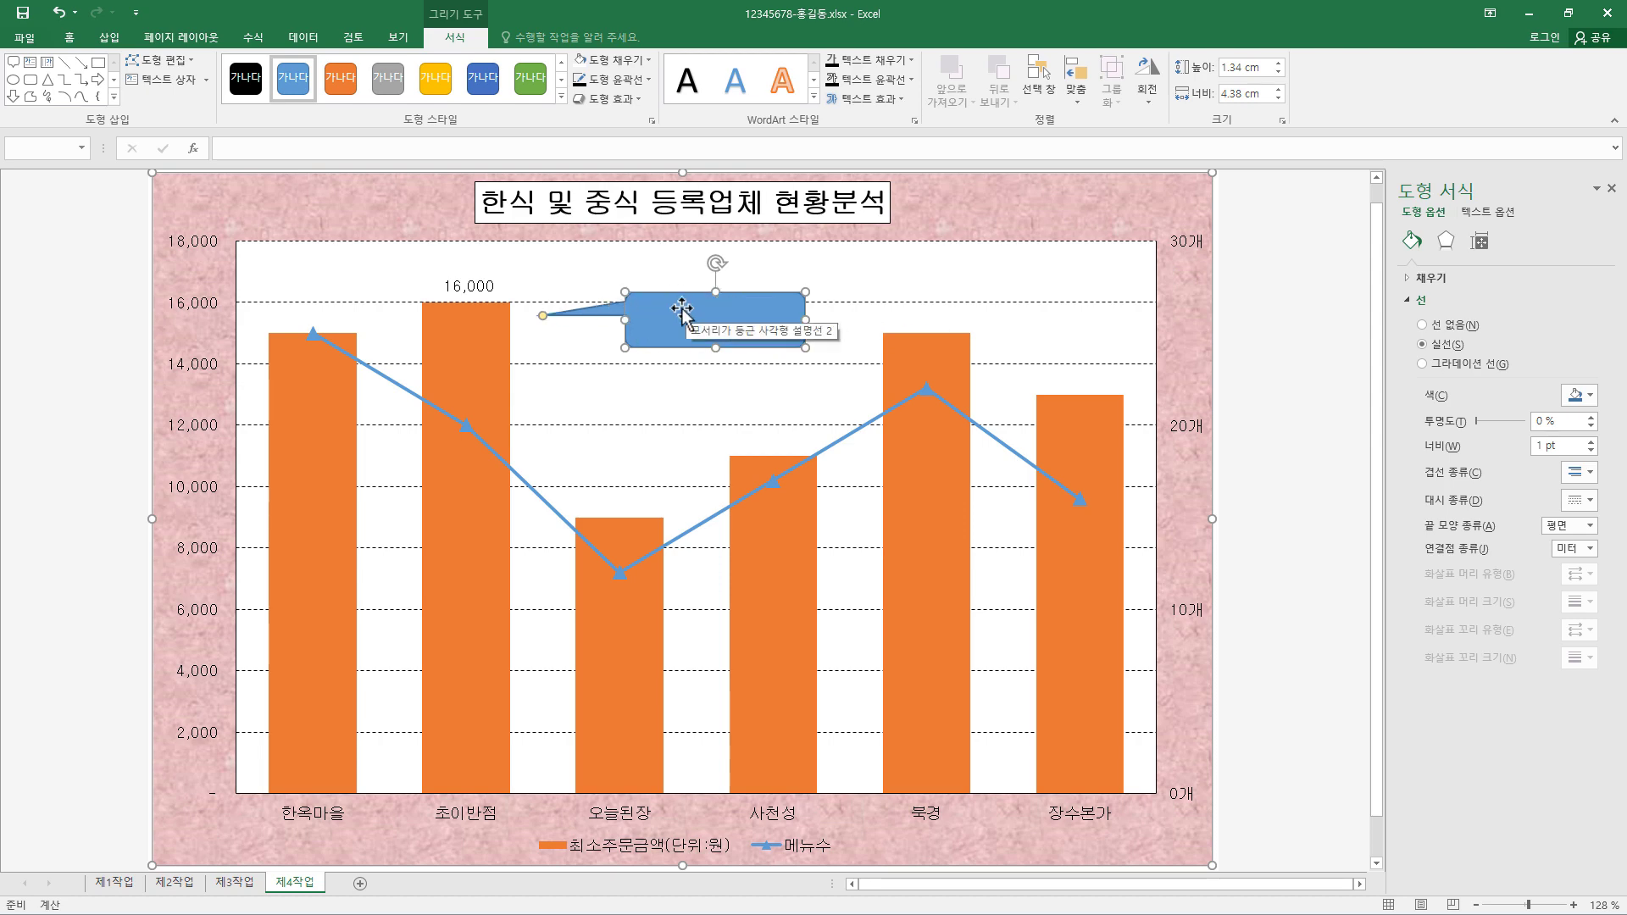
Format the callout with a white fill and a 0.75 pt outline
left_click(612, 59)
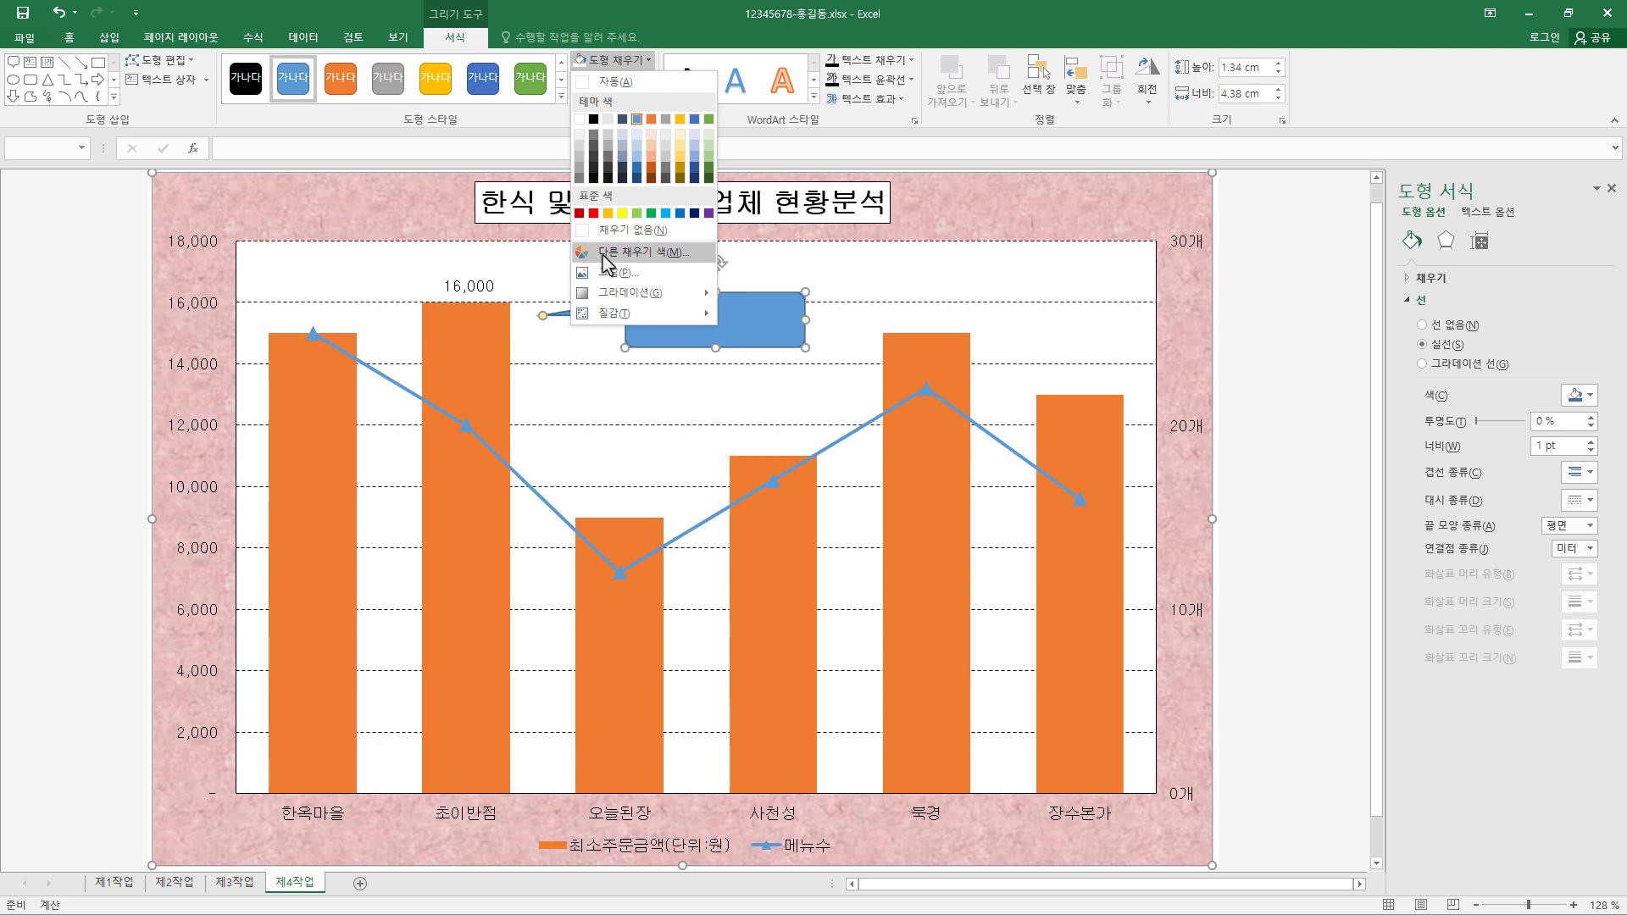
left_click(580, 120)
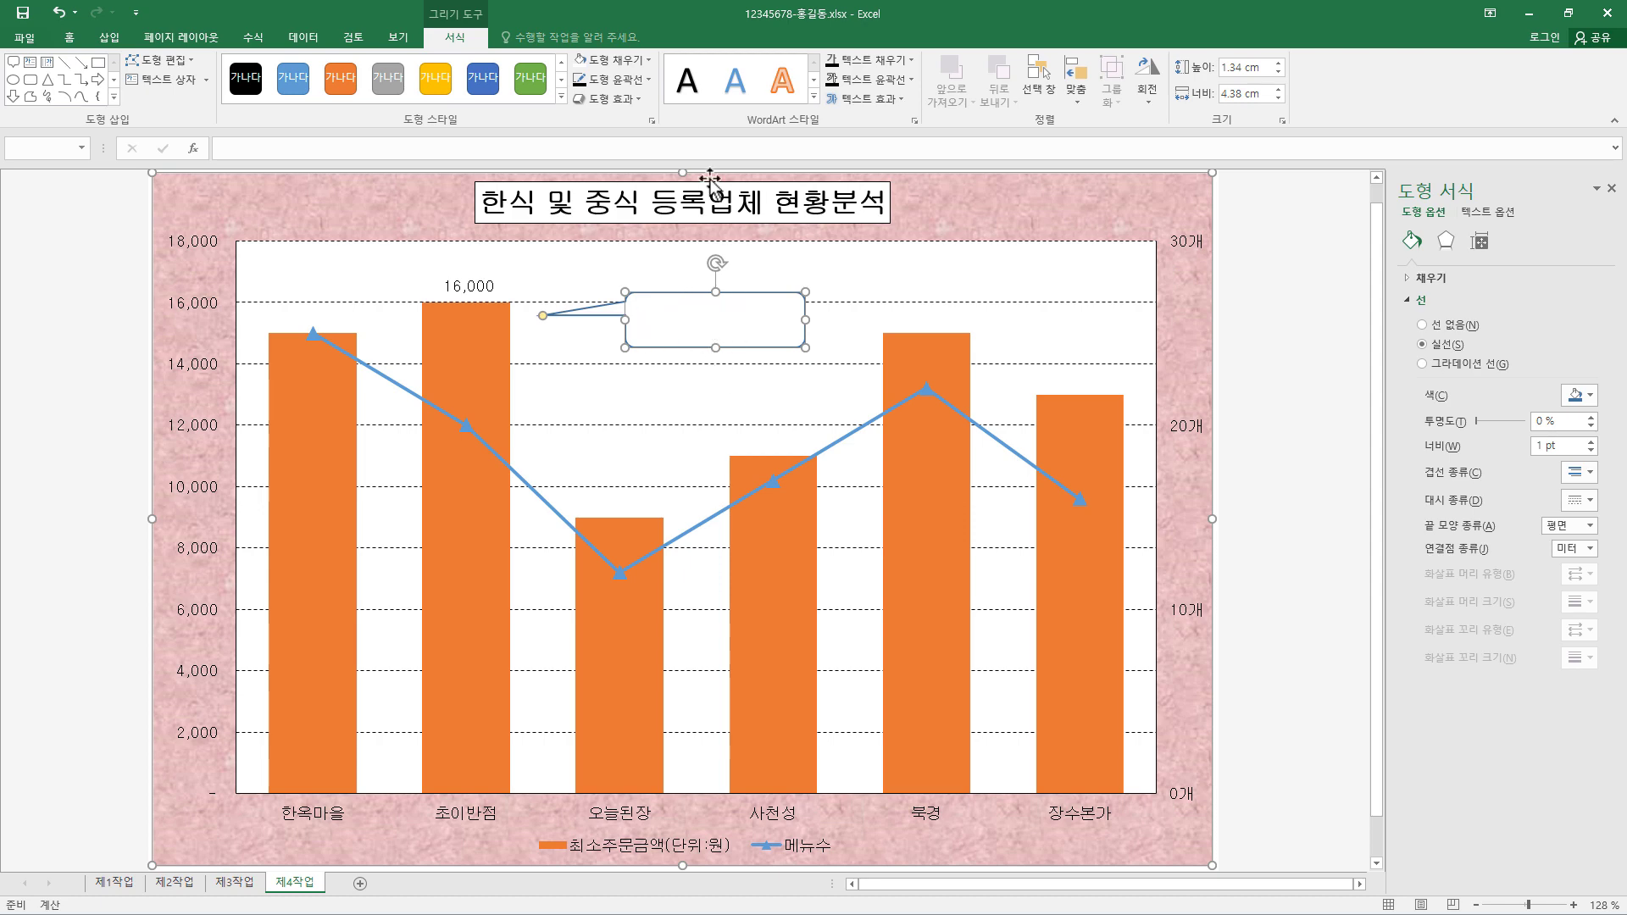
left_click(648, 81)
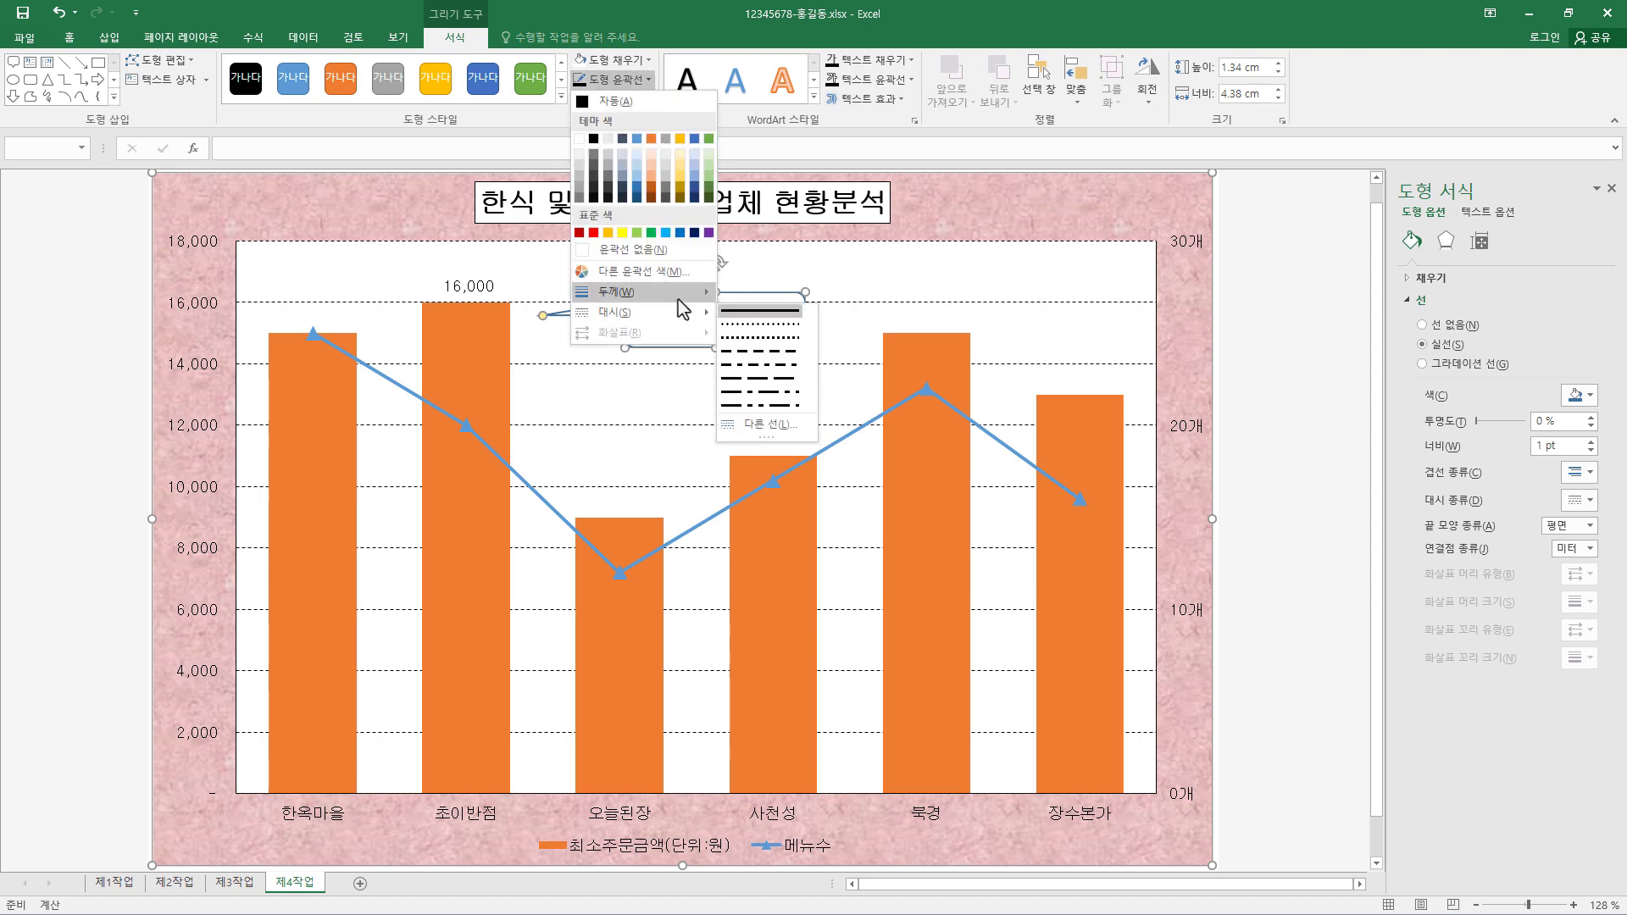
mouse_move(695, 291)
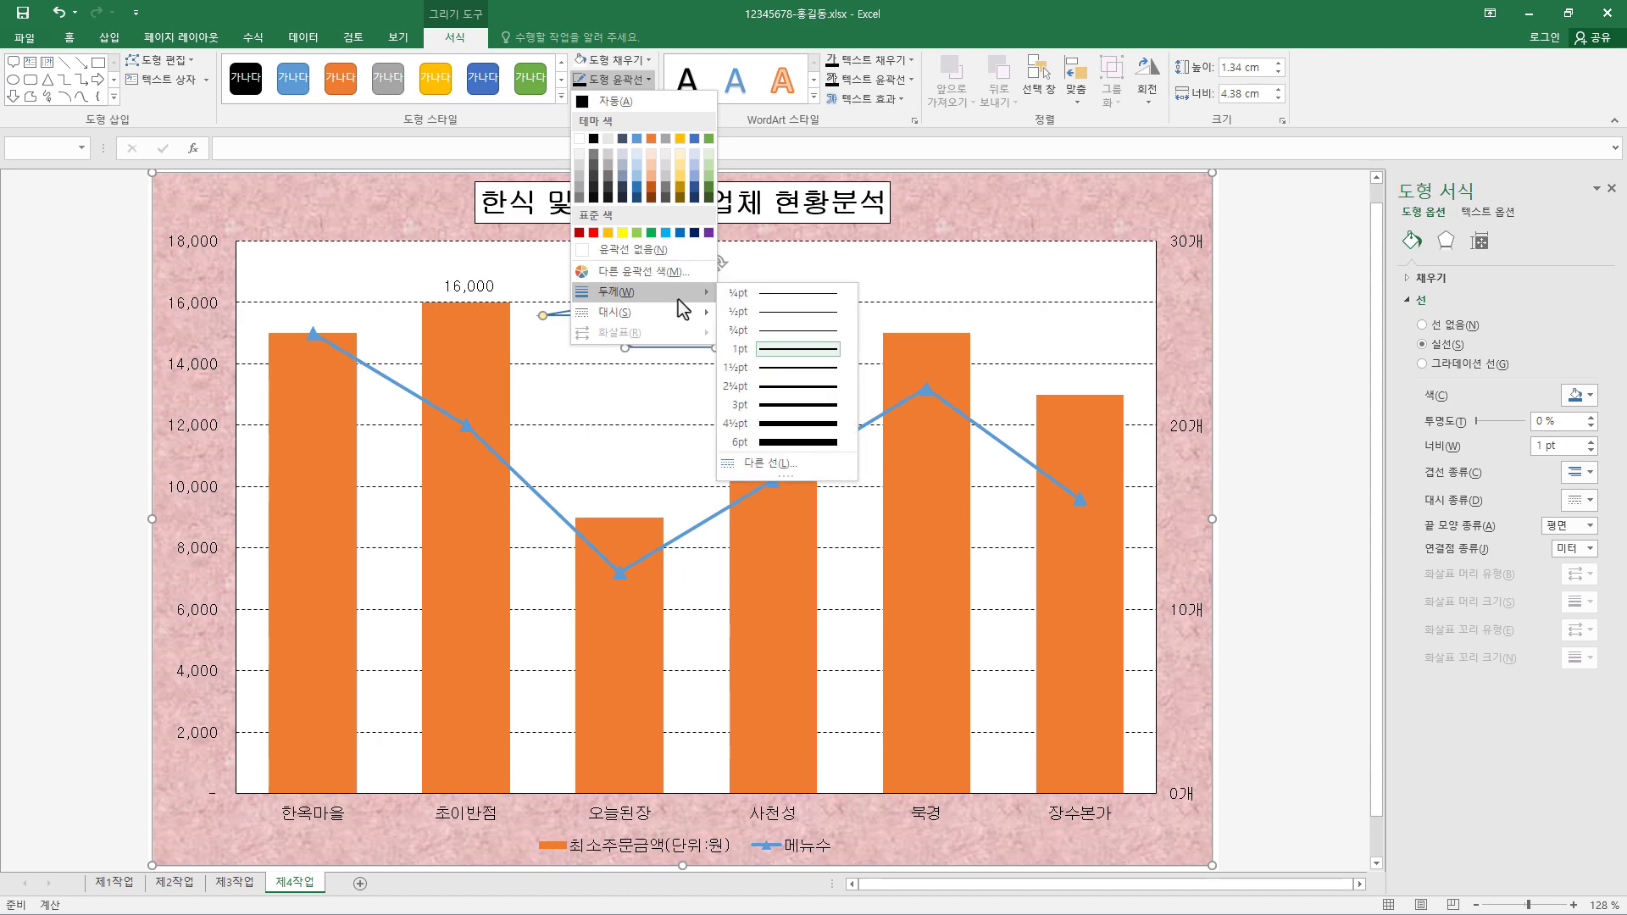
left_click(809, 333)
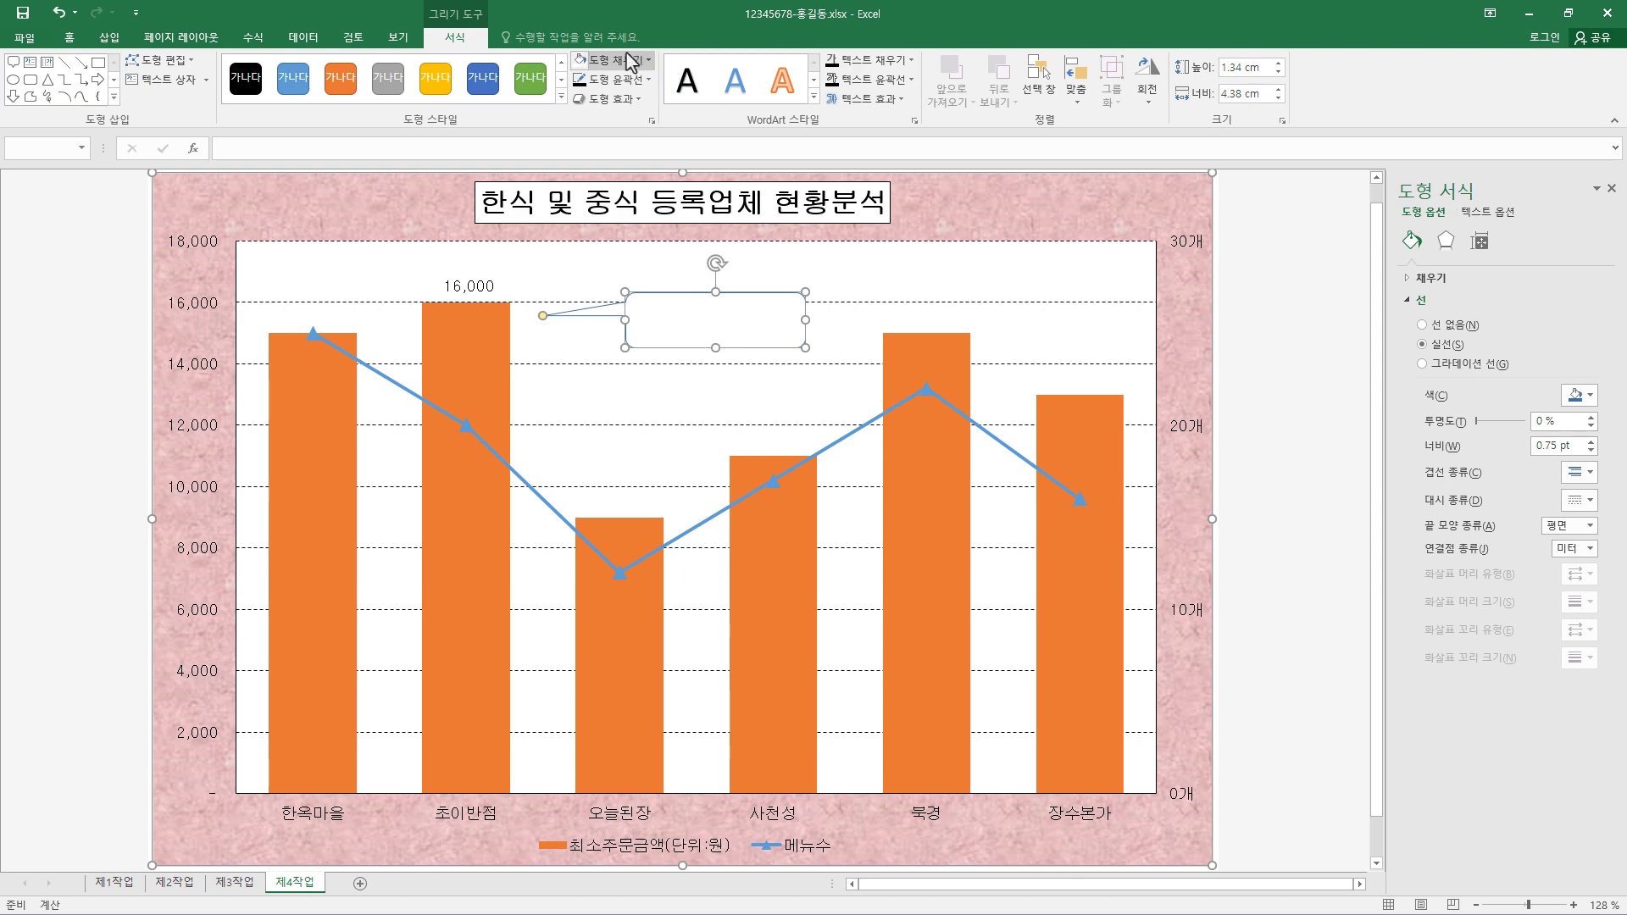
Change the font of the callout's text
left_click(70, 38)
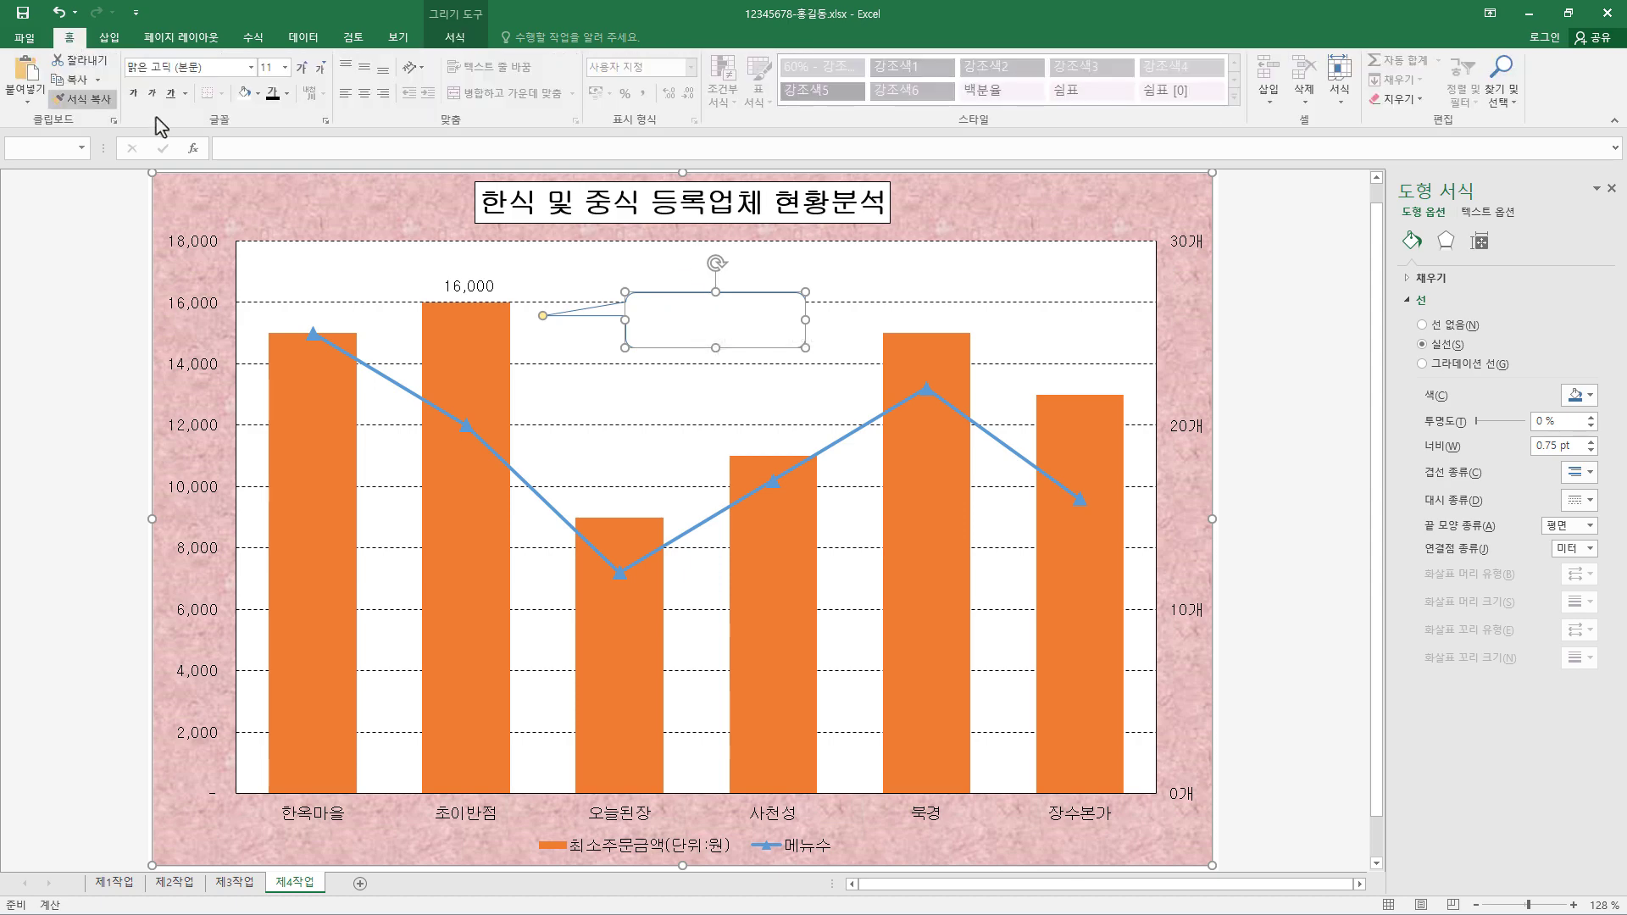
left_click(219, 68)
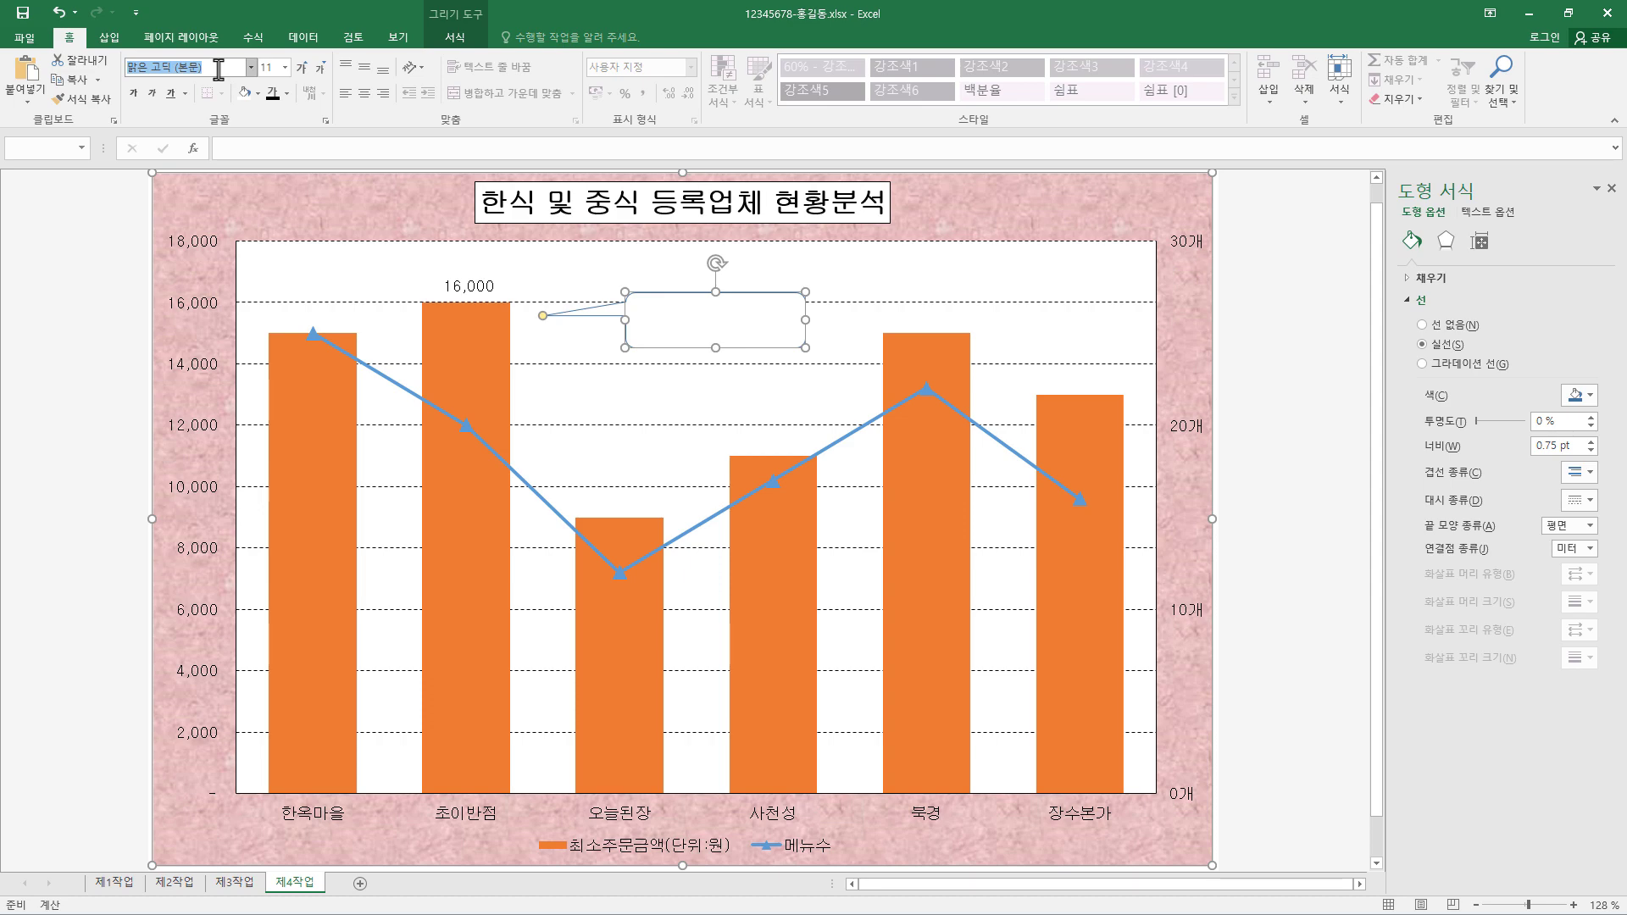
type("ㄱ")
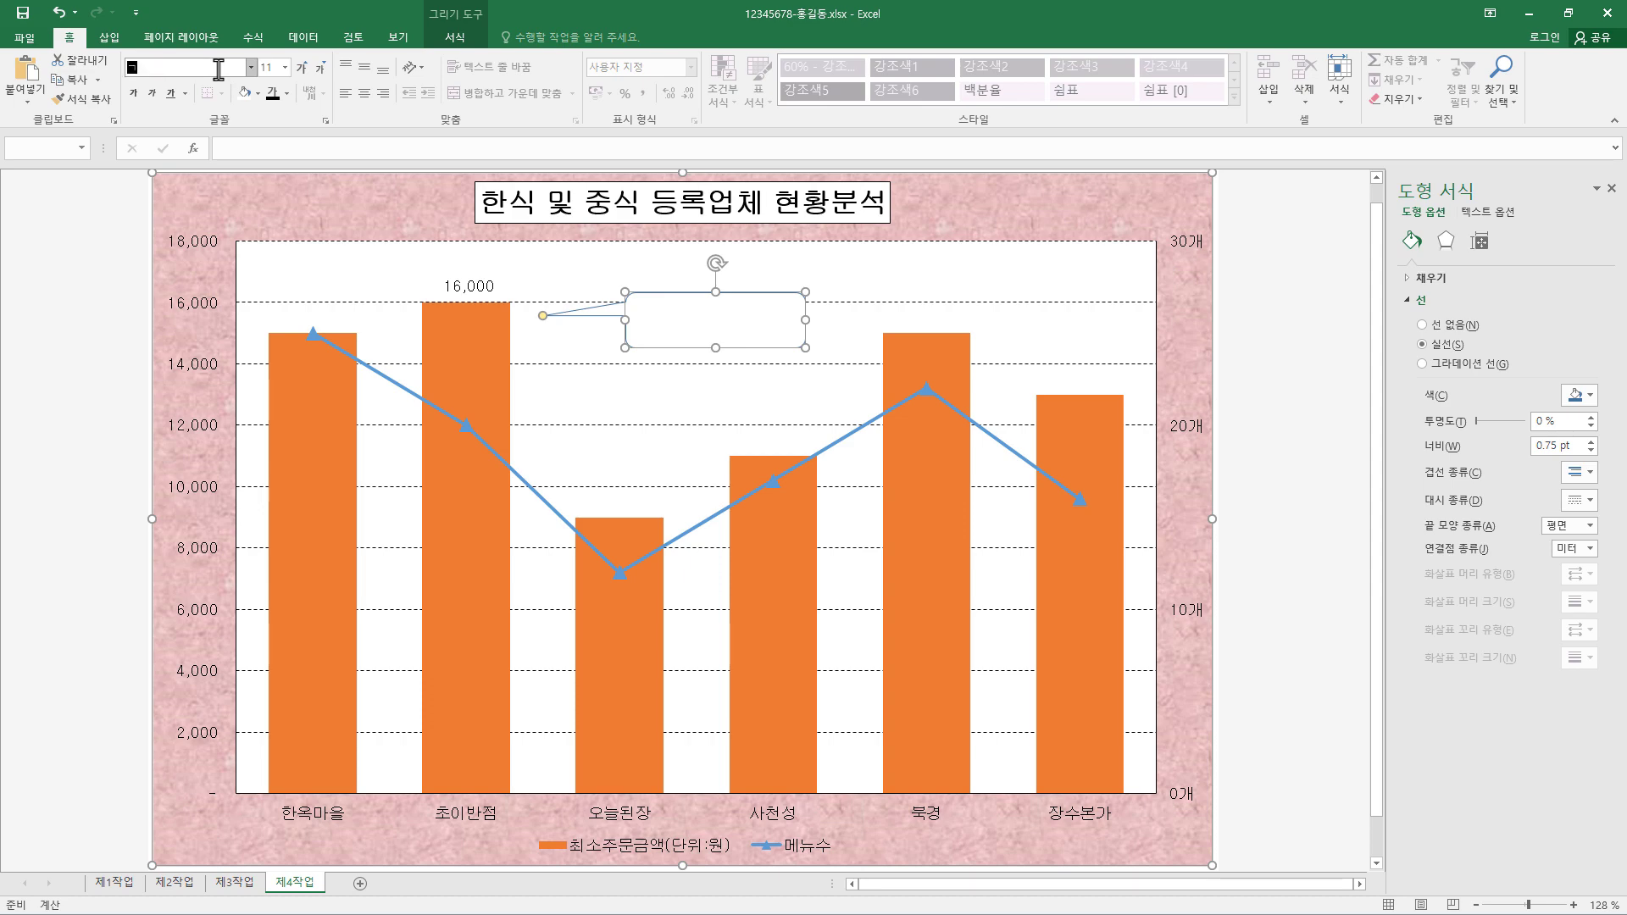